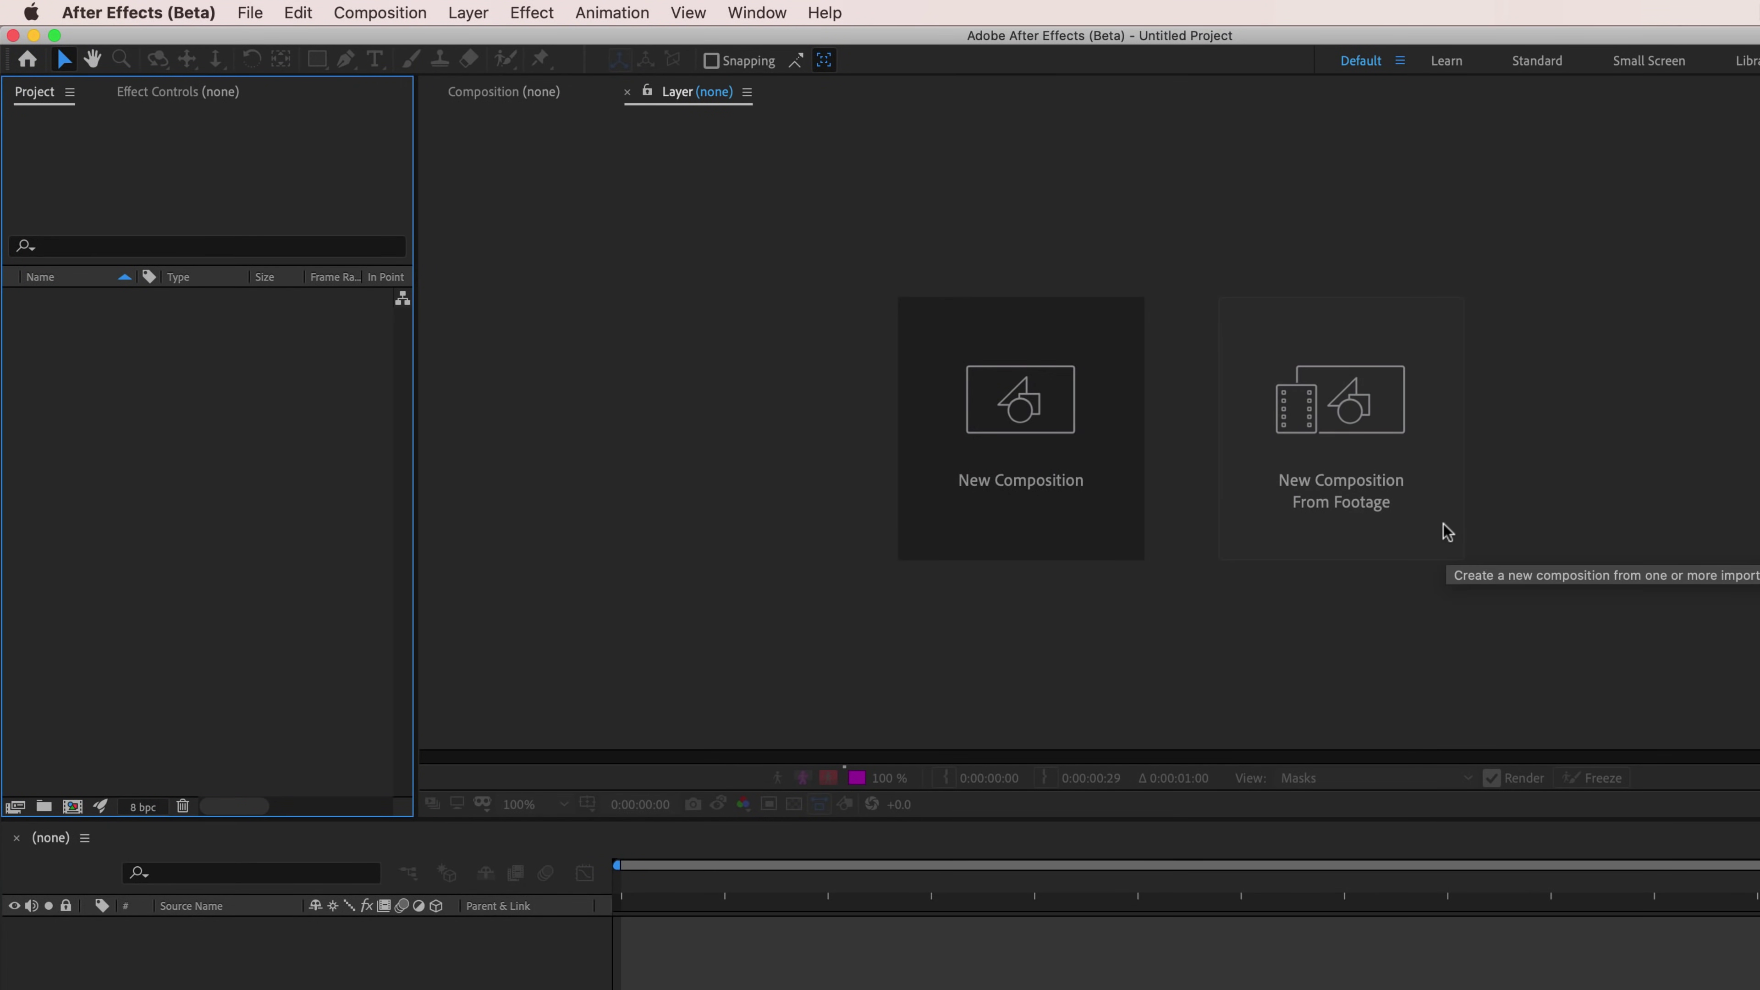
Step: Create a new composition from the Roto Brush MP4 clip in the Exercise Files folder
left_click(1353, 479)
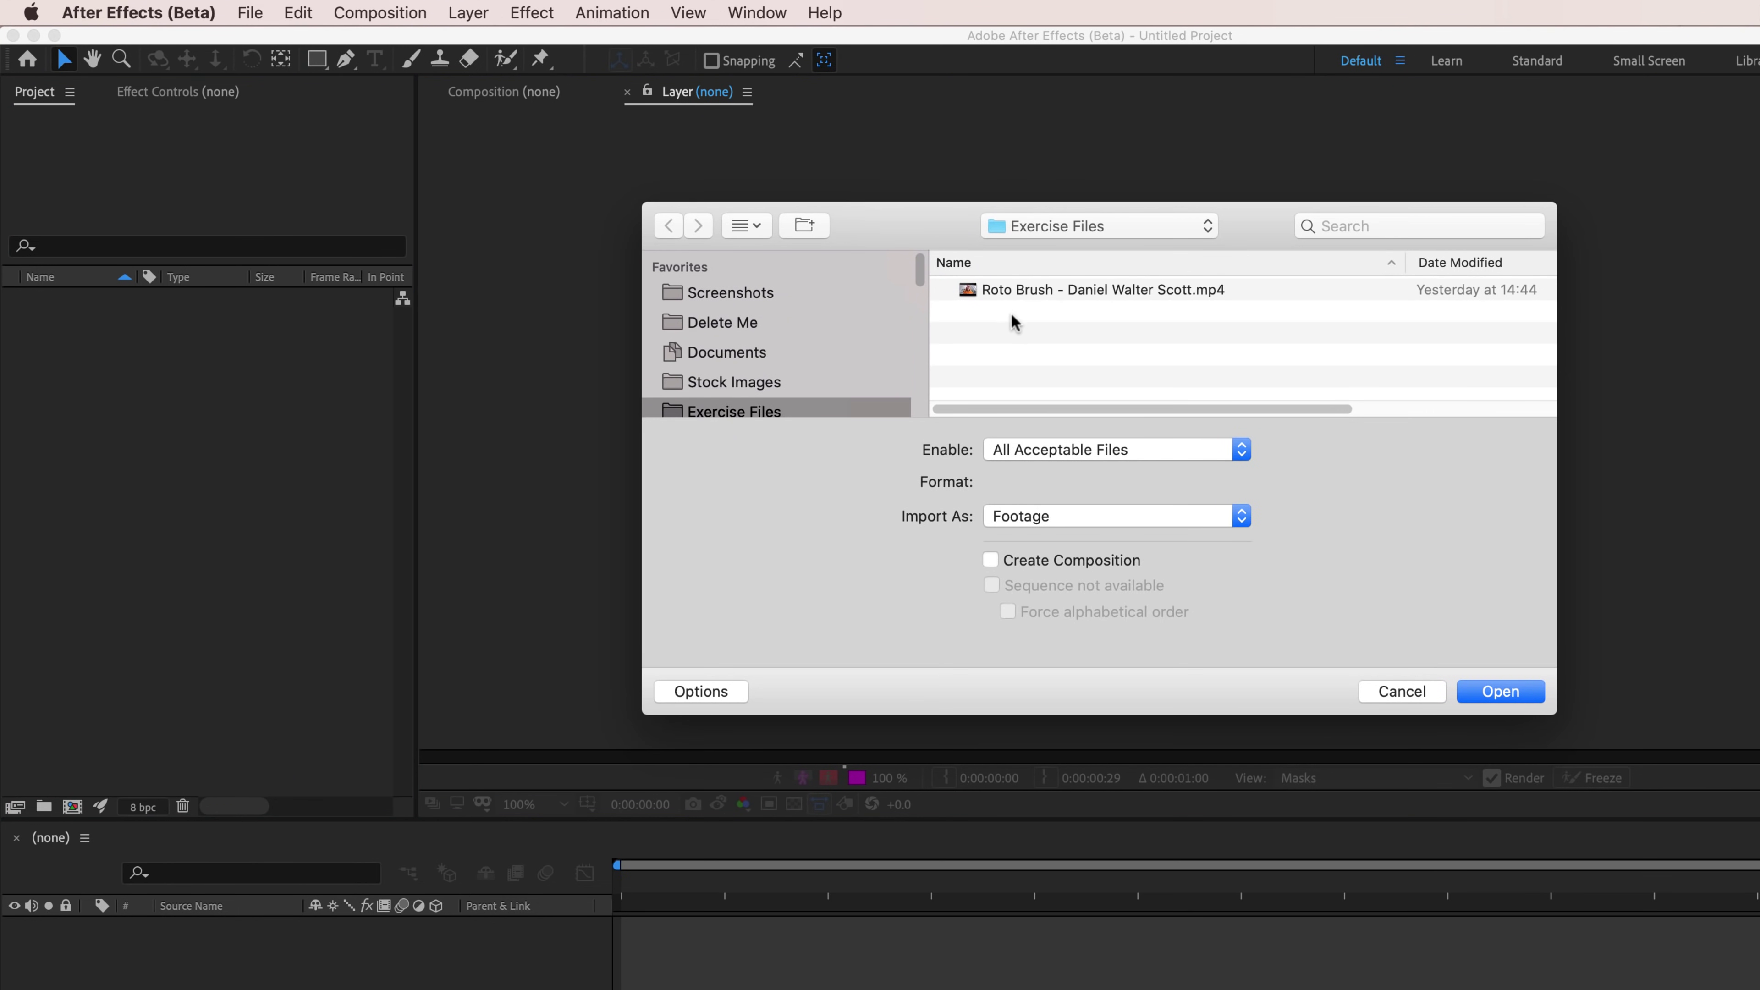
left_click(1008, 291)
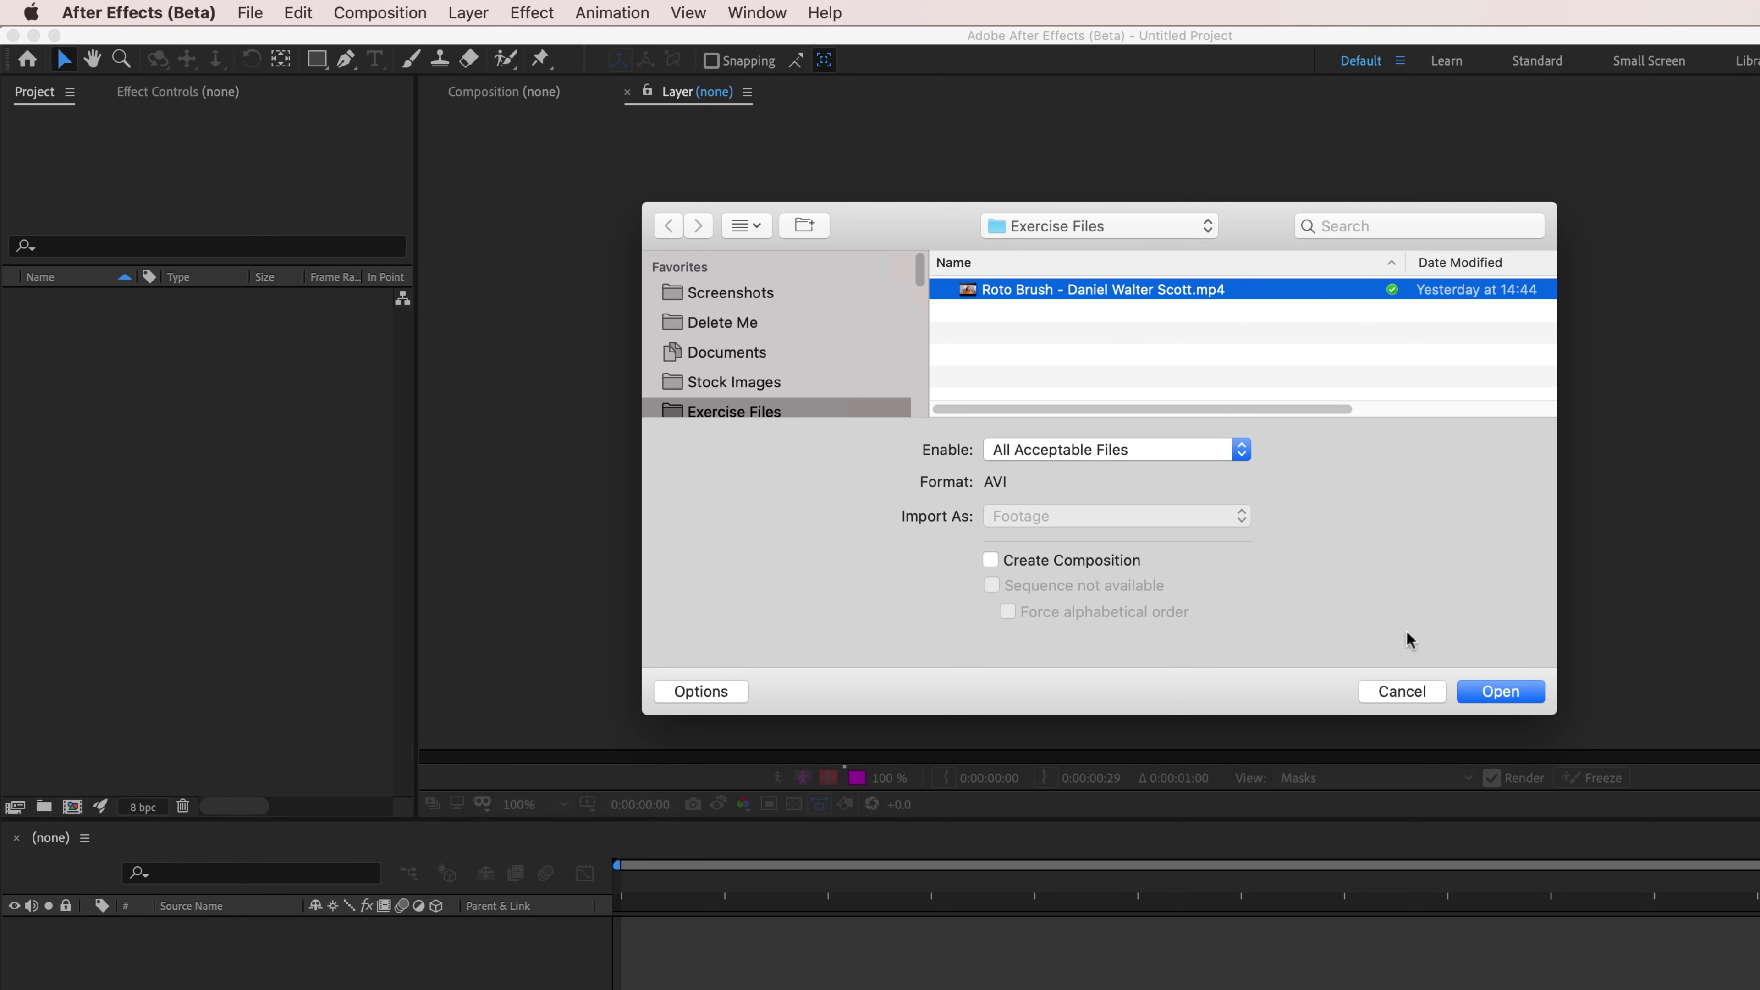
left_click(1497, 692)
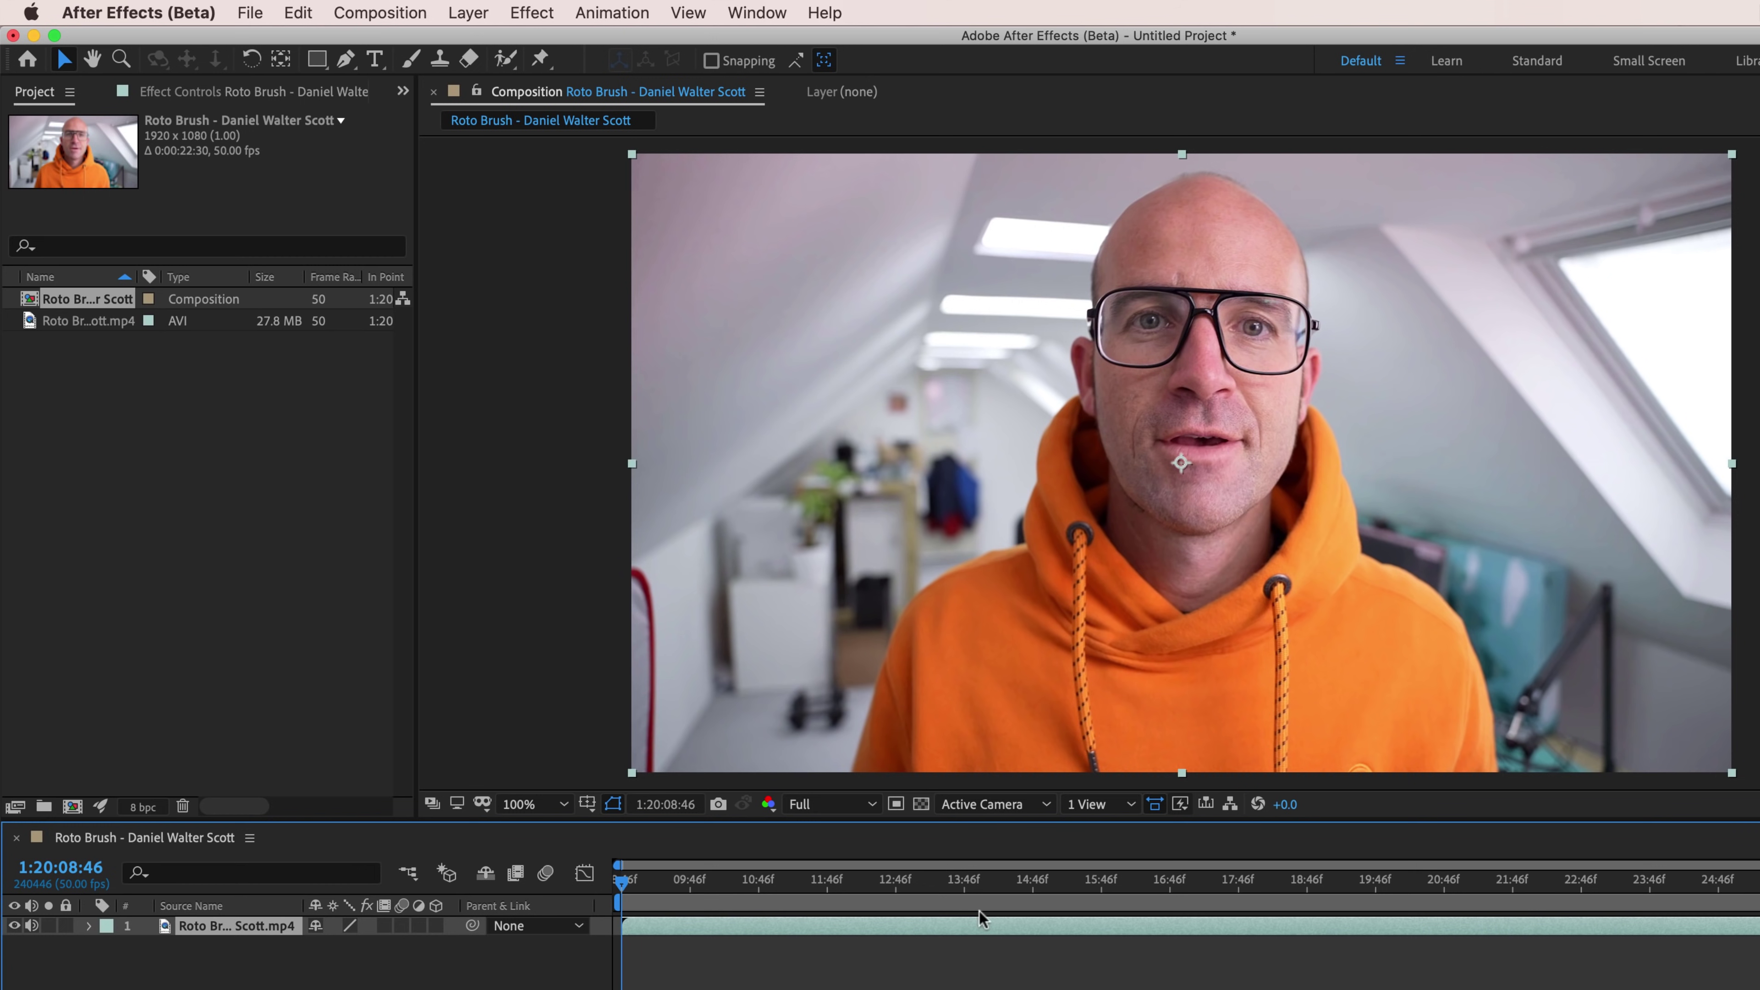
Step: Open the footage layer for Roto Brush work and paint foreground strokes over the man's head, neck and orange hoodie
left_click(505, 61)
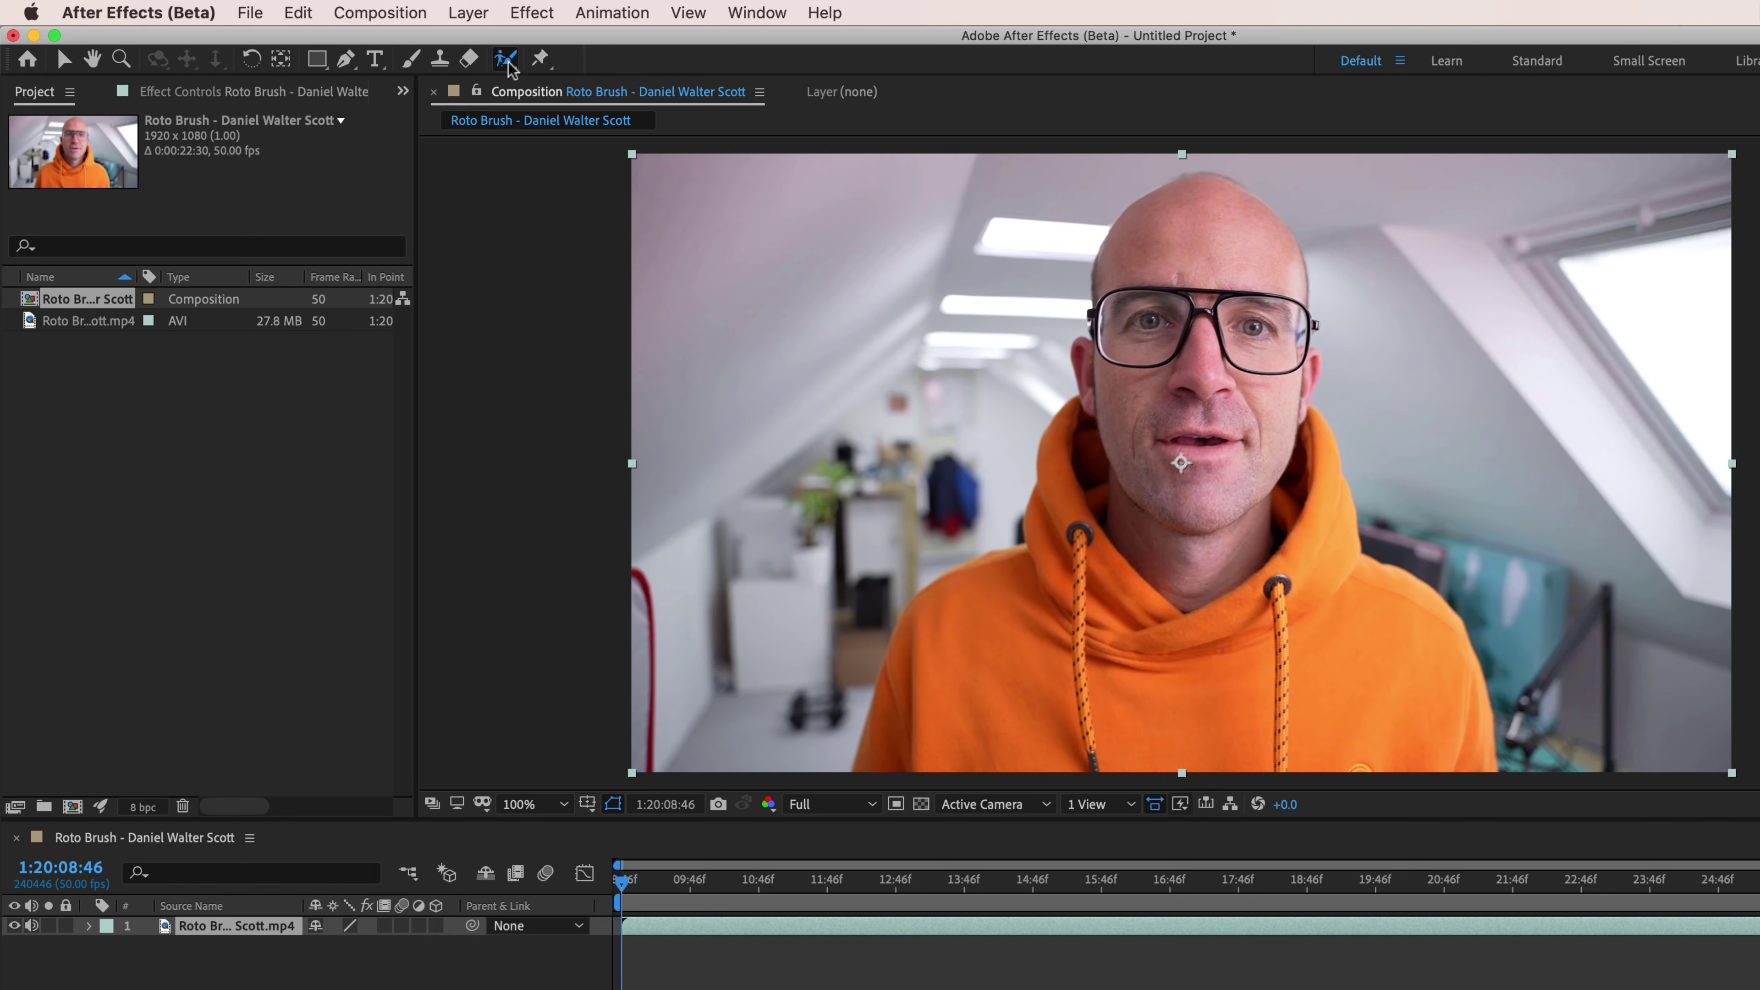
double_click(1225, 368)
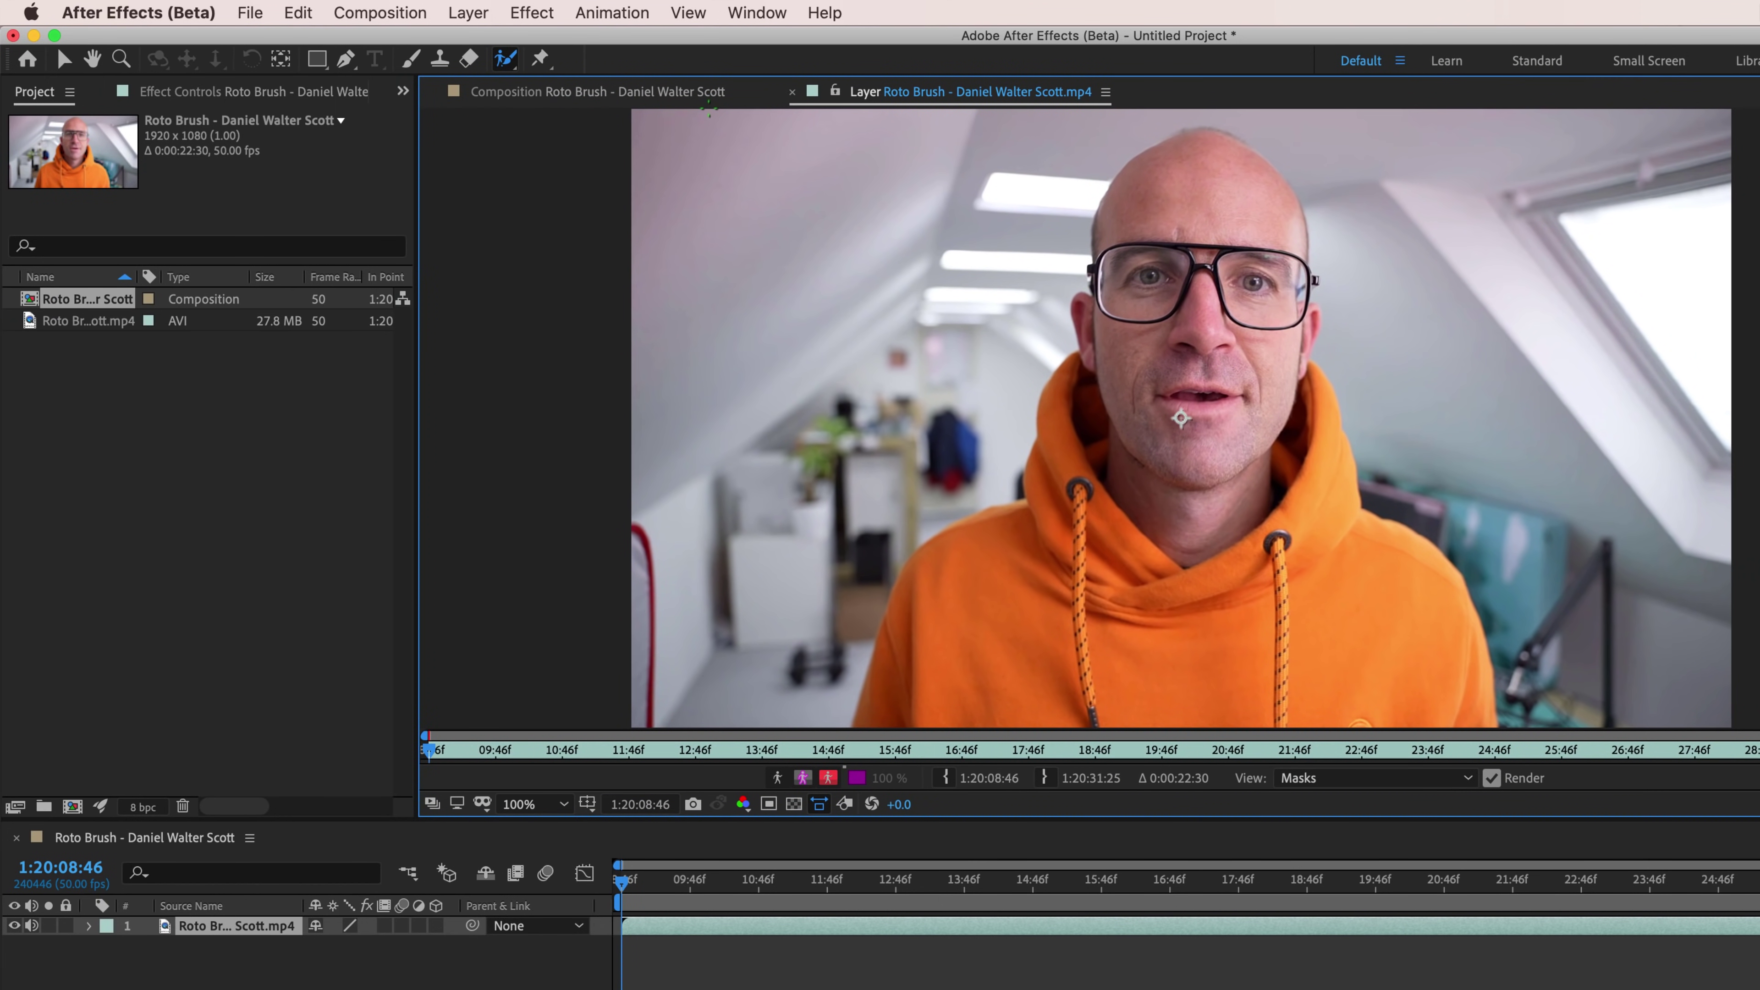
left_click(662, 92)
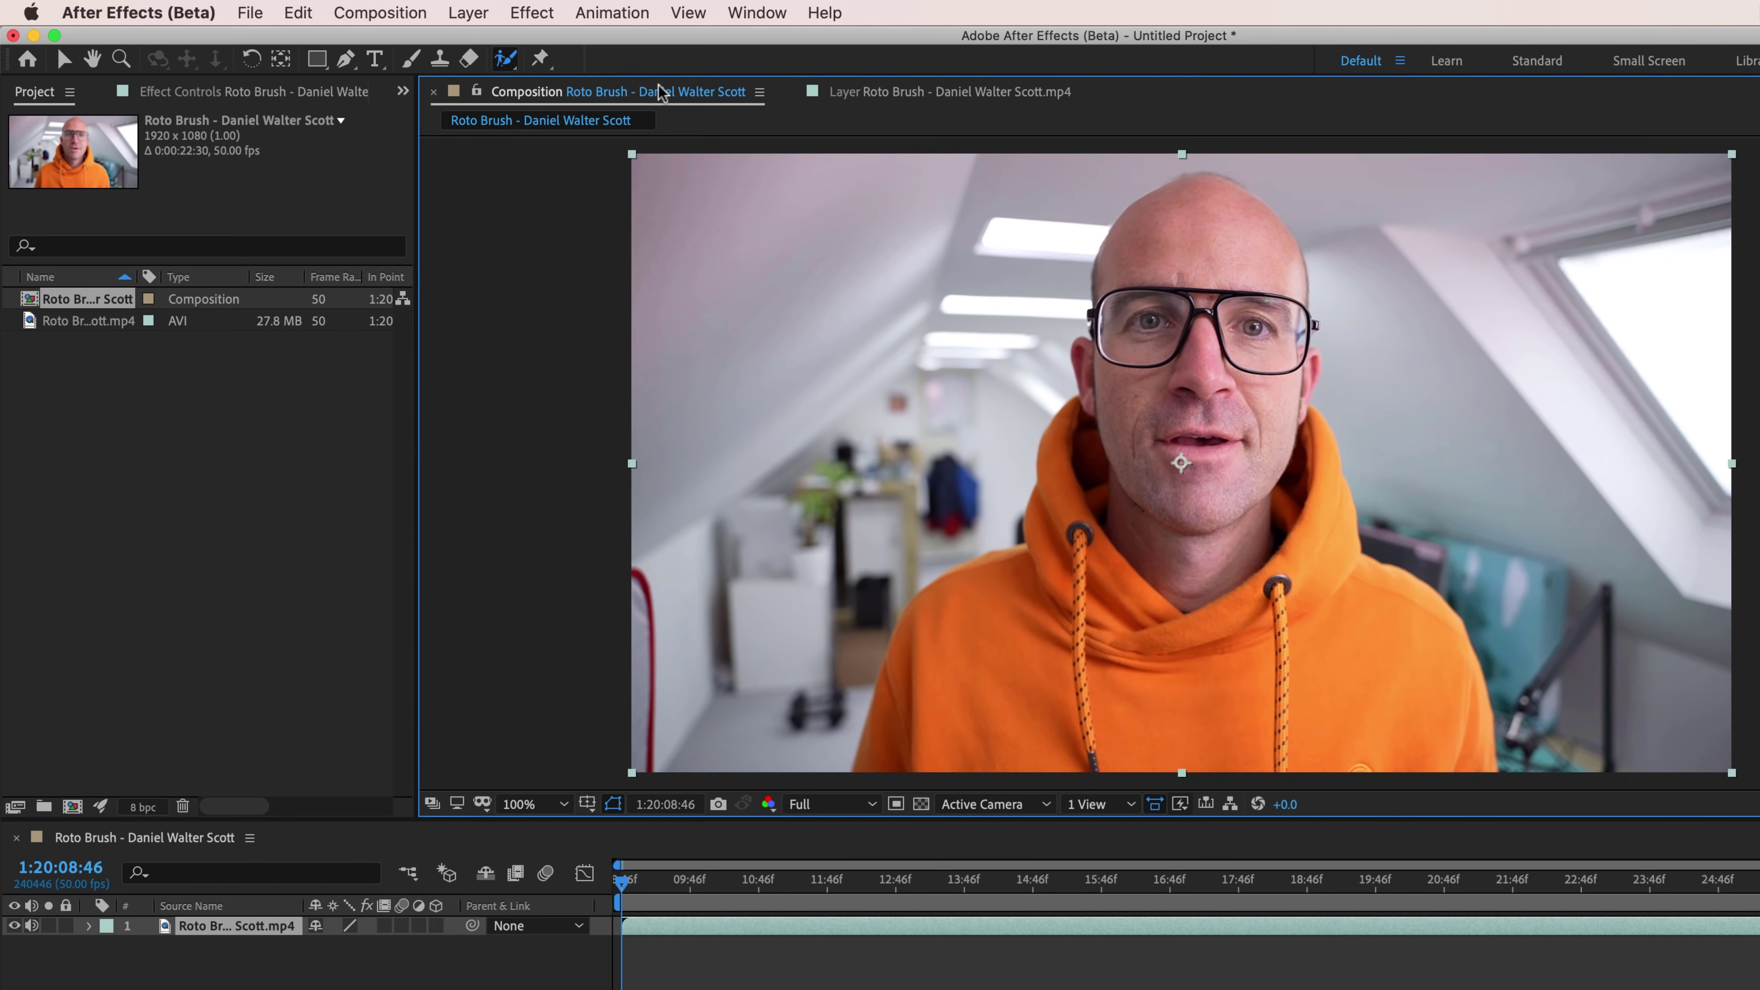
left_click(940, 92)
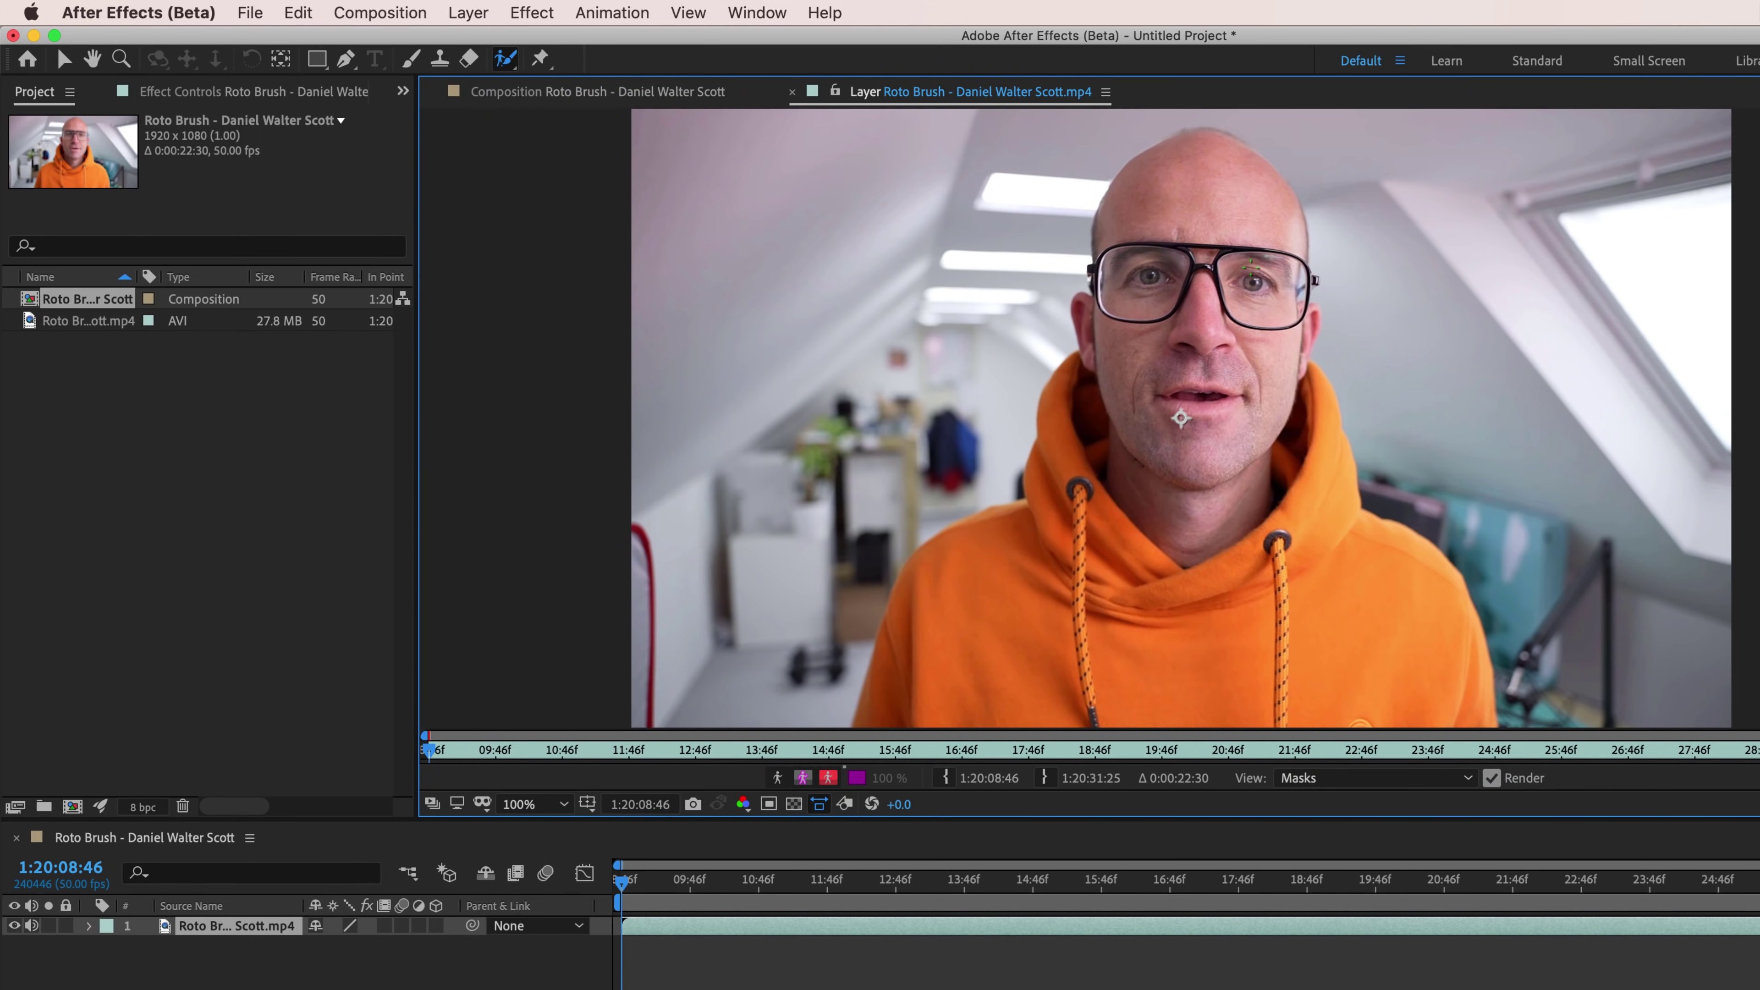
left_click(1159, 228)
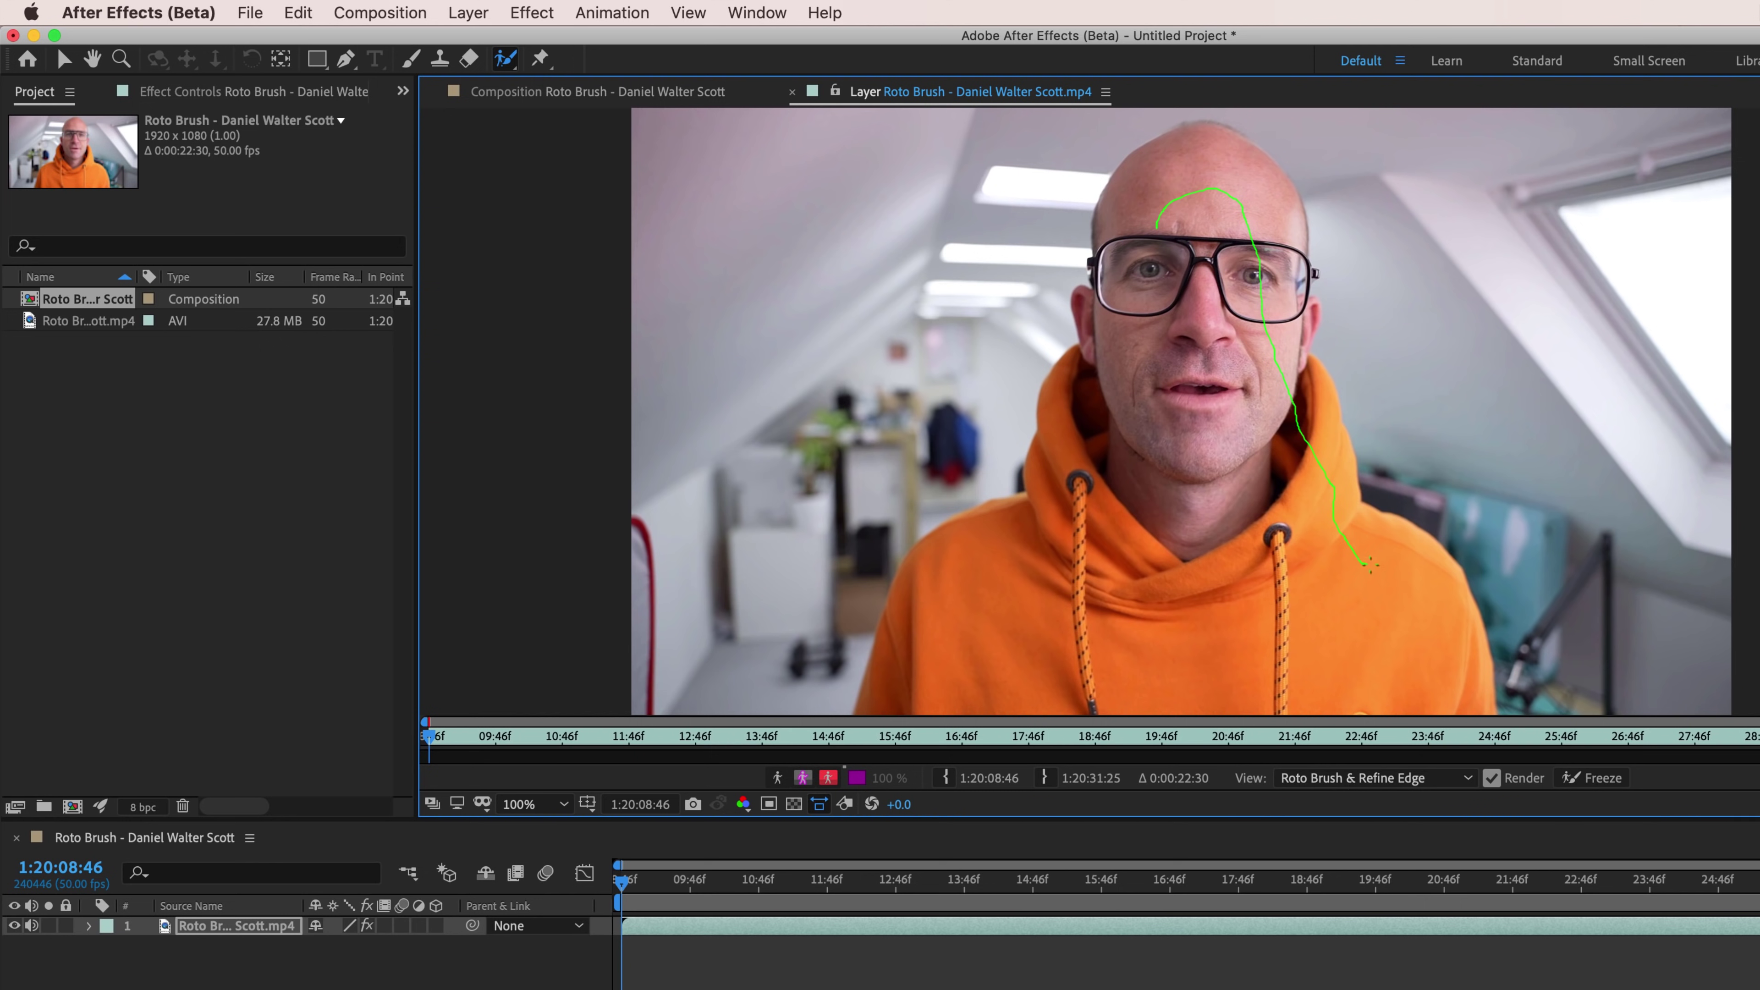
mouse_move(1416, 683)
left_mouse_down()
mouse_move(897, 686)
mouse_move(965, 570)
mouse_move(1028, 534)
mouse_move(1087, 373)
mouse_move(1117, 345)
mouse_move(1120, 242)
mouse_move(1182, 199)
left_mouse_up()
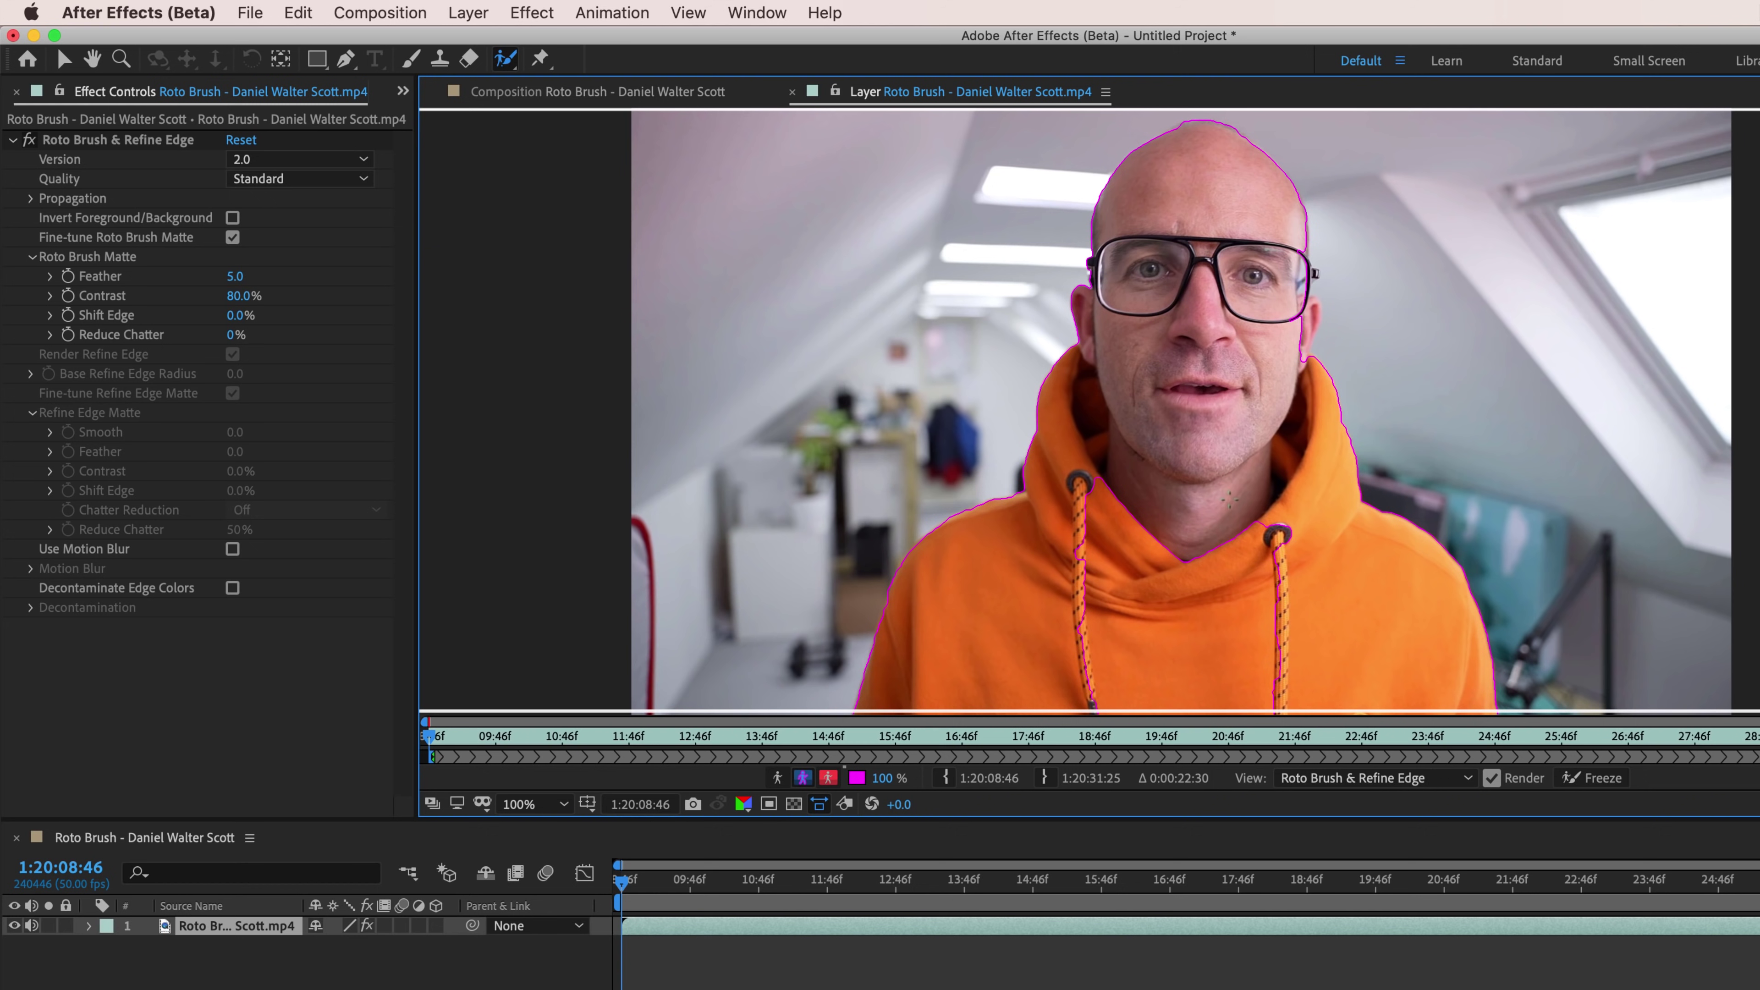
mouse_move(1094, 462)
left_mouse_down()
mouse_move(1081, 588)
mouse_move(1253, 647)
left_mouse_up()
left_click_drag(1240, 498, 1191, 494)
Step: Add the ear beside the hood and the adjacent edge of the glasses to the Roto Brush selection
key("super+equal")
key("super+equal")
key("space")
mouse_move(1313, 314)
left_mouse_down()
mouse_move(1218, 381)
mouse_move(921, 730)
mouse_move(905, 664)
left_mouse_up()
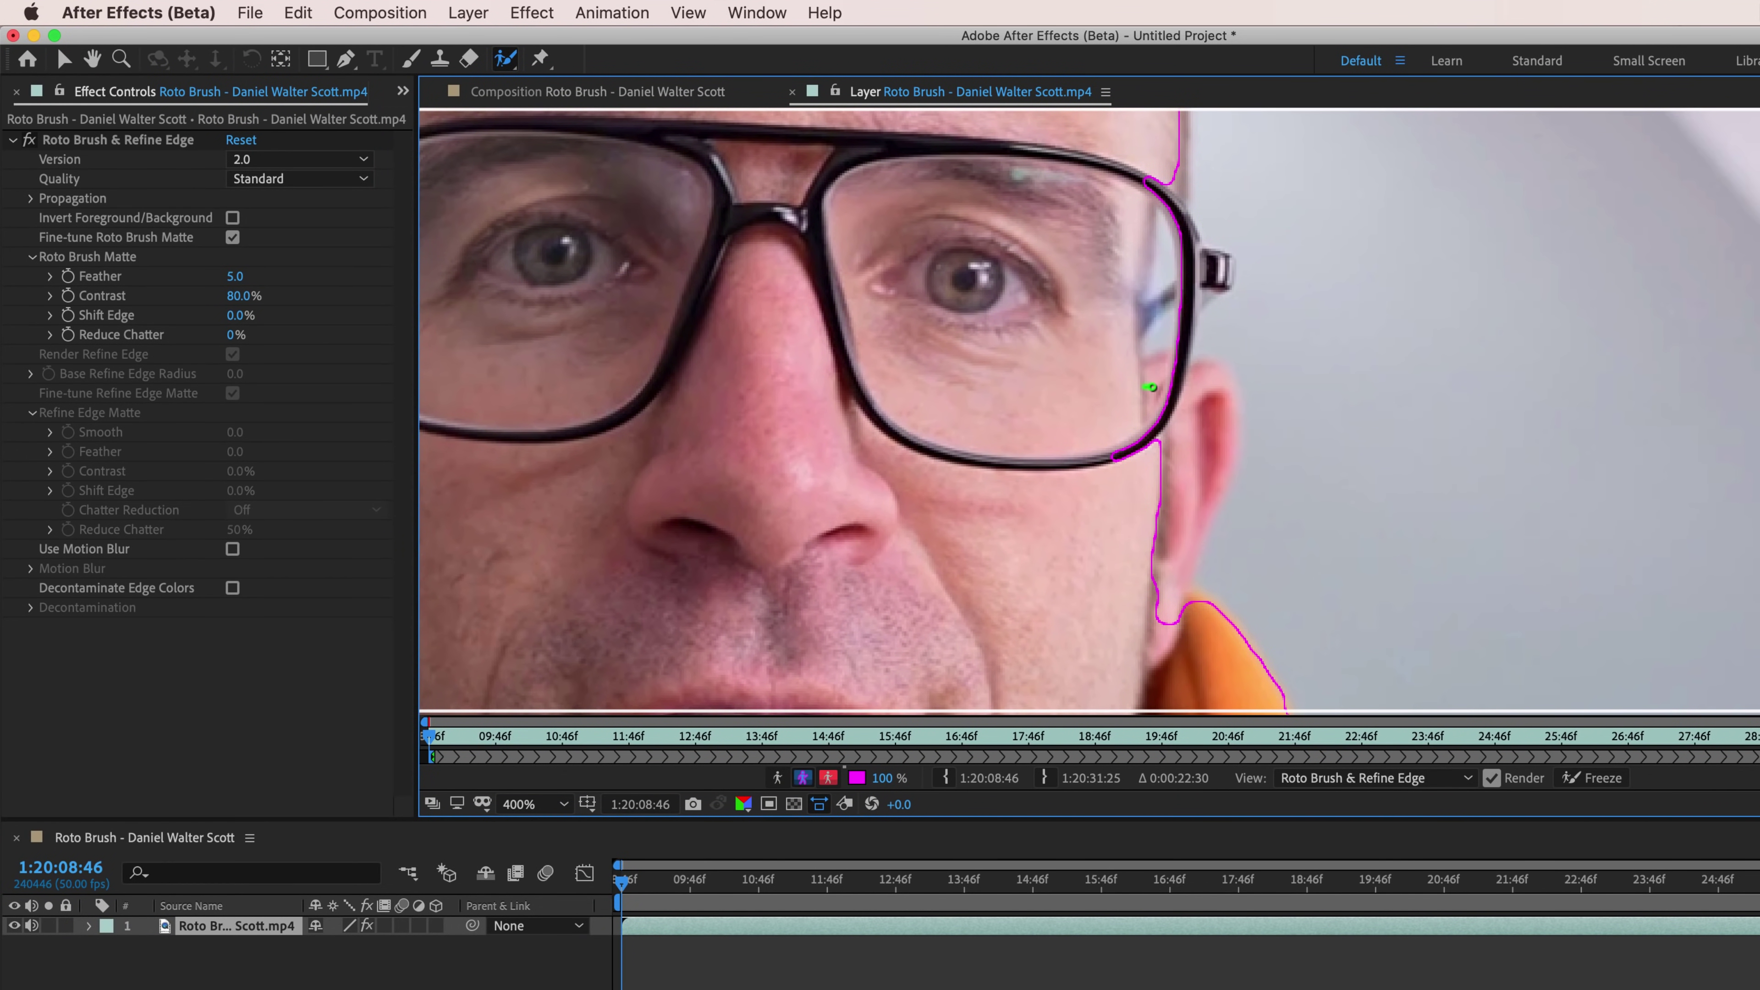
mouse_move(1150, 387)
left_mouse_down()
mouse_move(1211, 440)
mouse_move(1161, 607)
mouse_move(1141, 636)
mouse_move(1075, 574)
left_mouse_up()
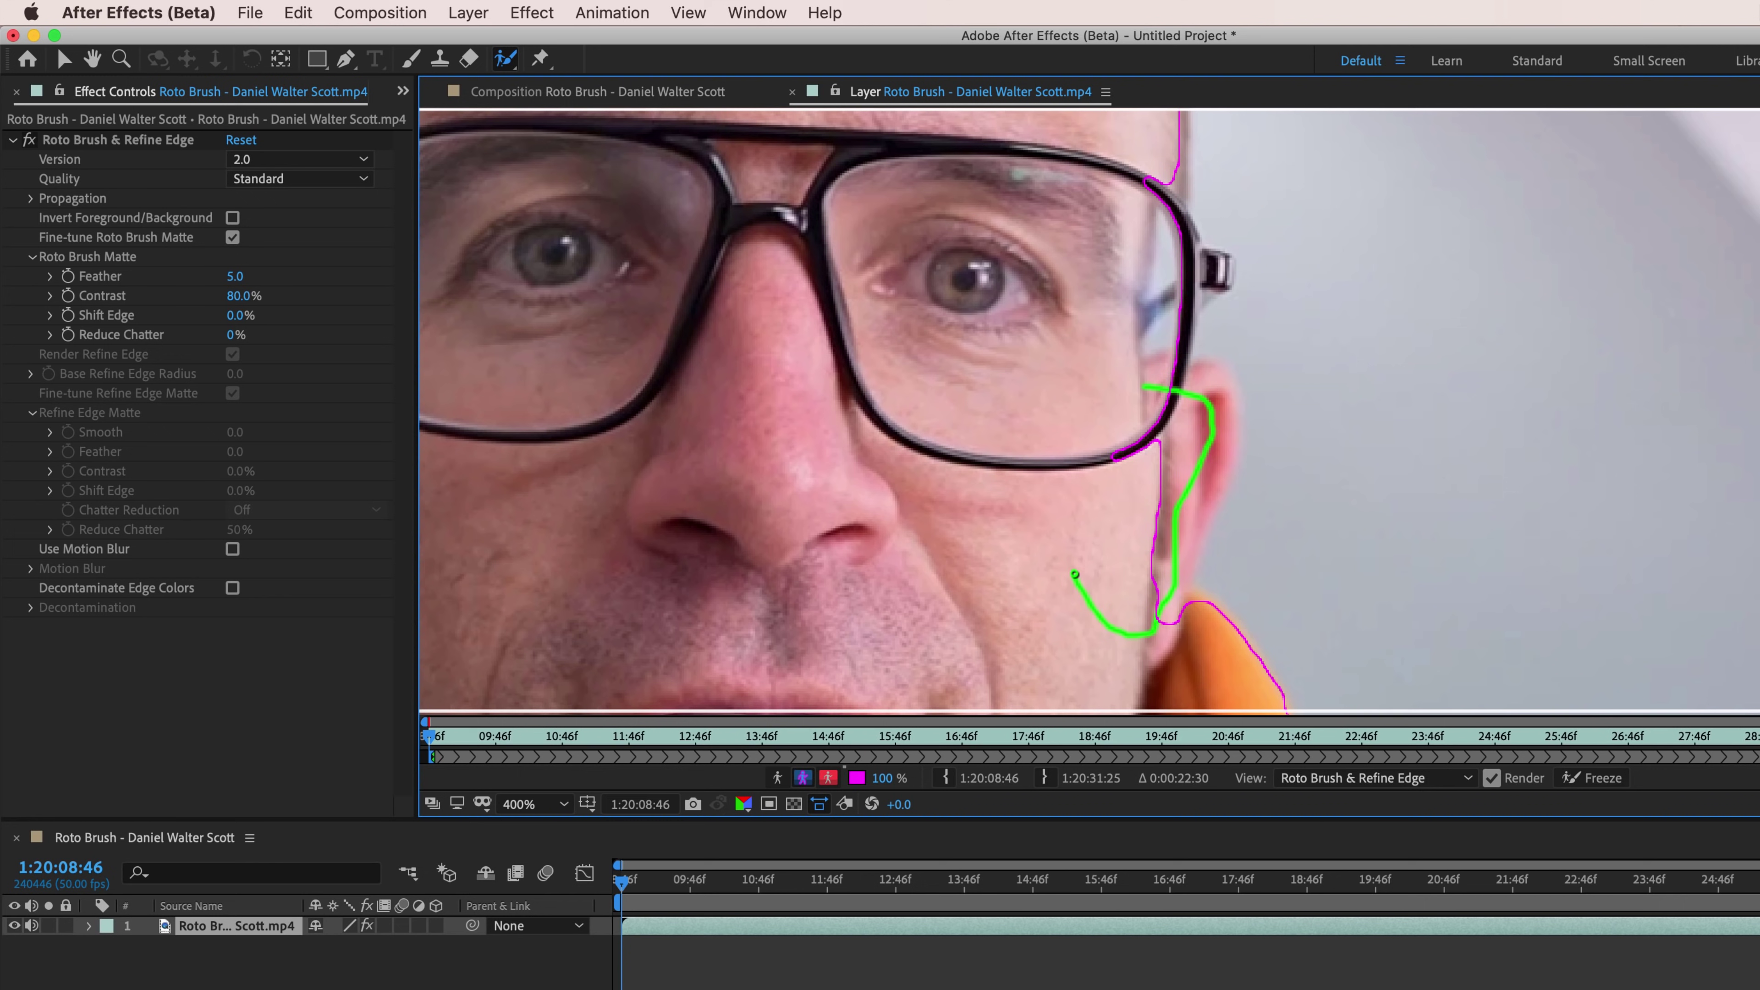
mouse_move(1202, 376)
left_mouse_down()
mouse_move(1241, 387)
mouse_move(1244, 433)
mouse_move(1206, 493)
left_mouse_up()
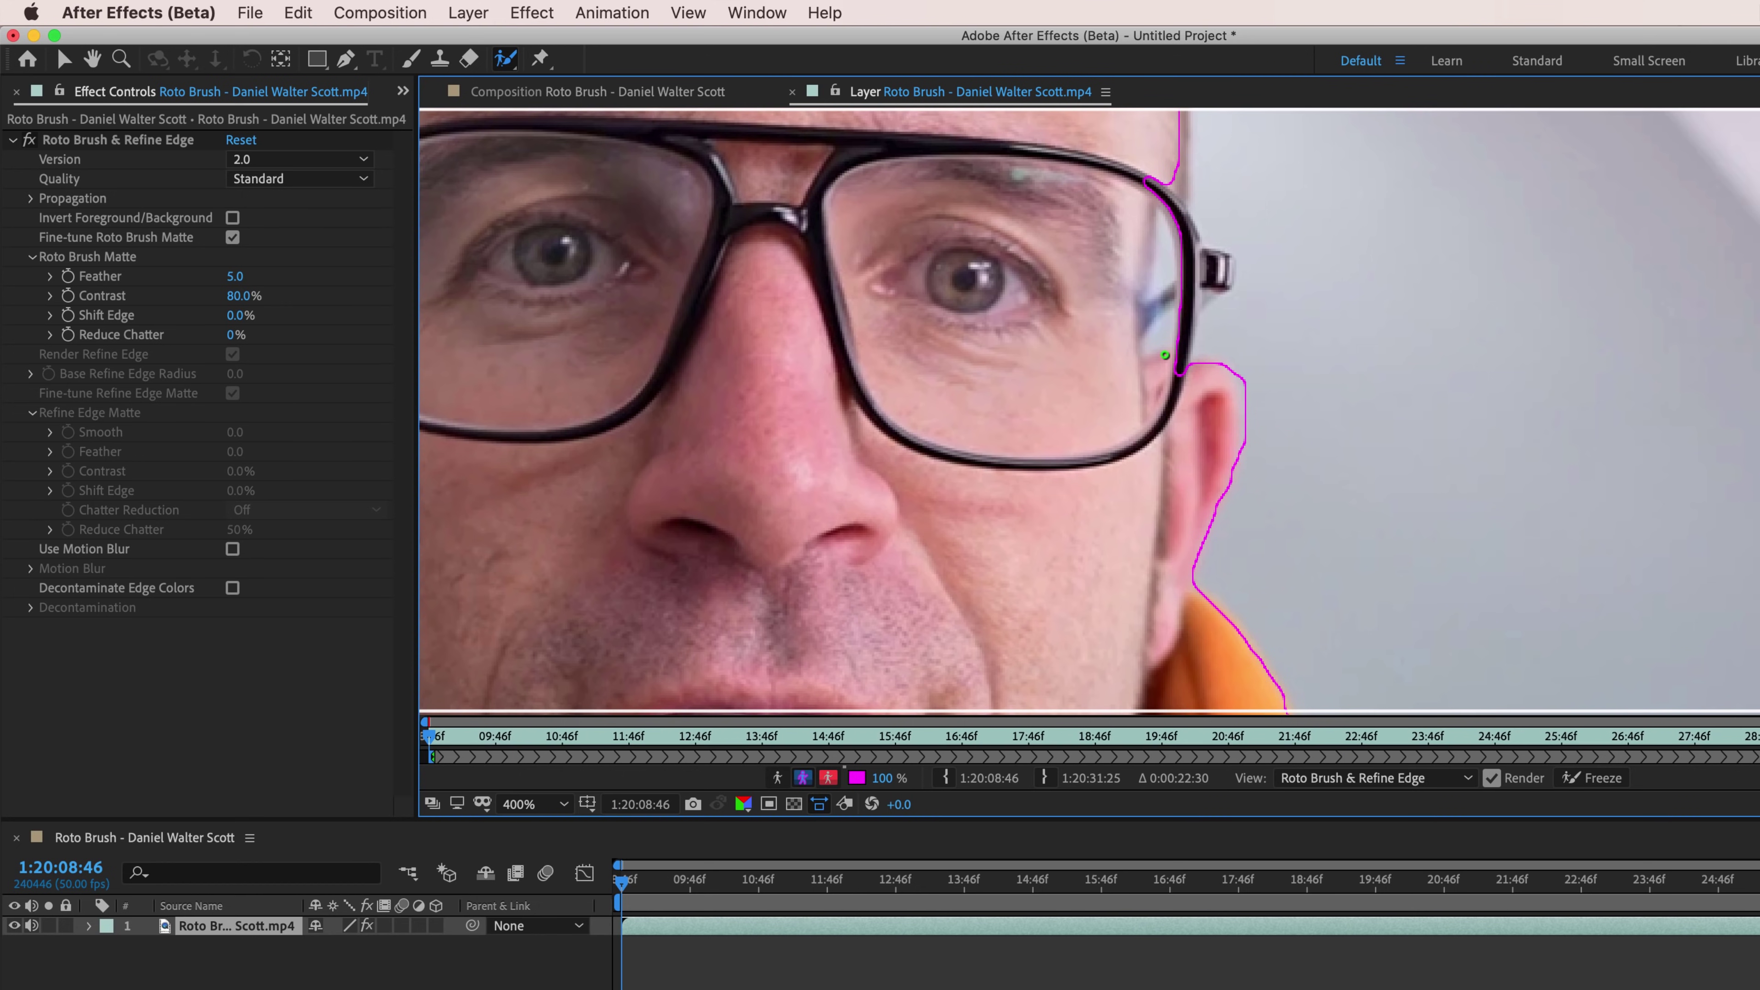
mouse_move(1145, 159)
left_mouse_down()
mouse_move(1219, 272)
mouse_move(1186, 345)
left_mouse_up()
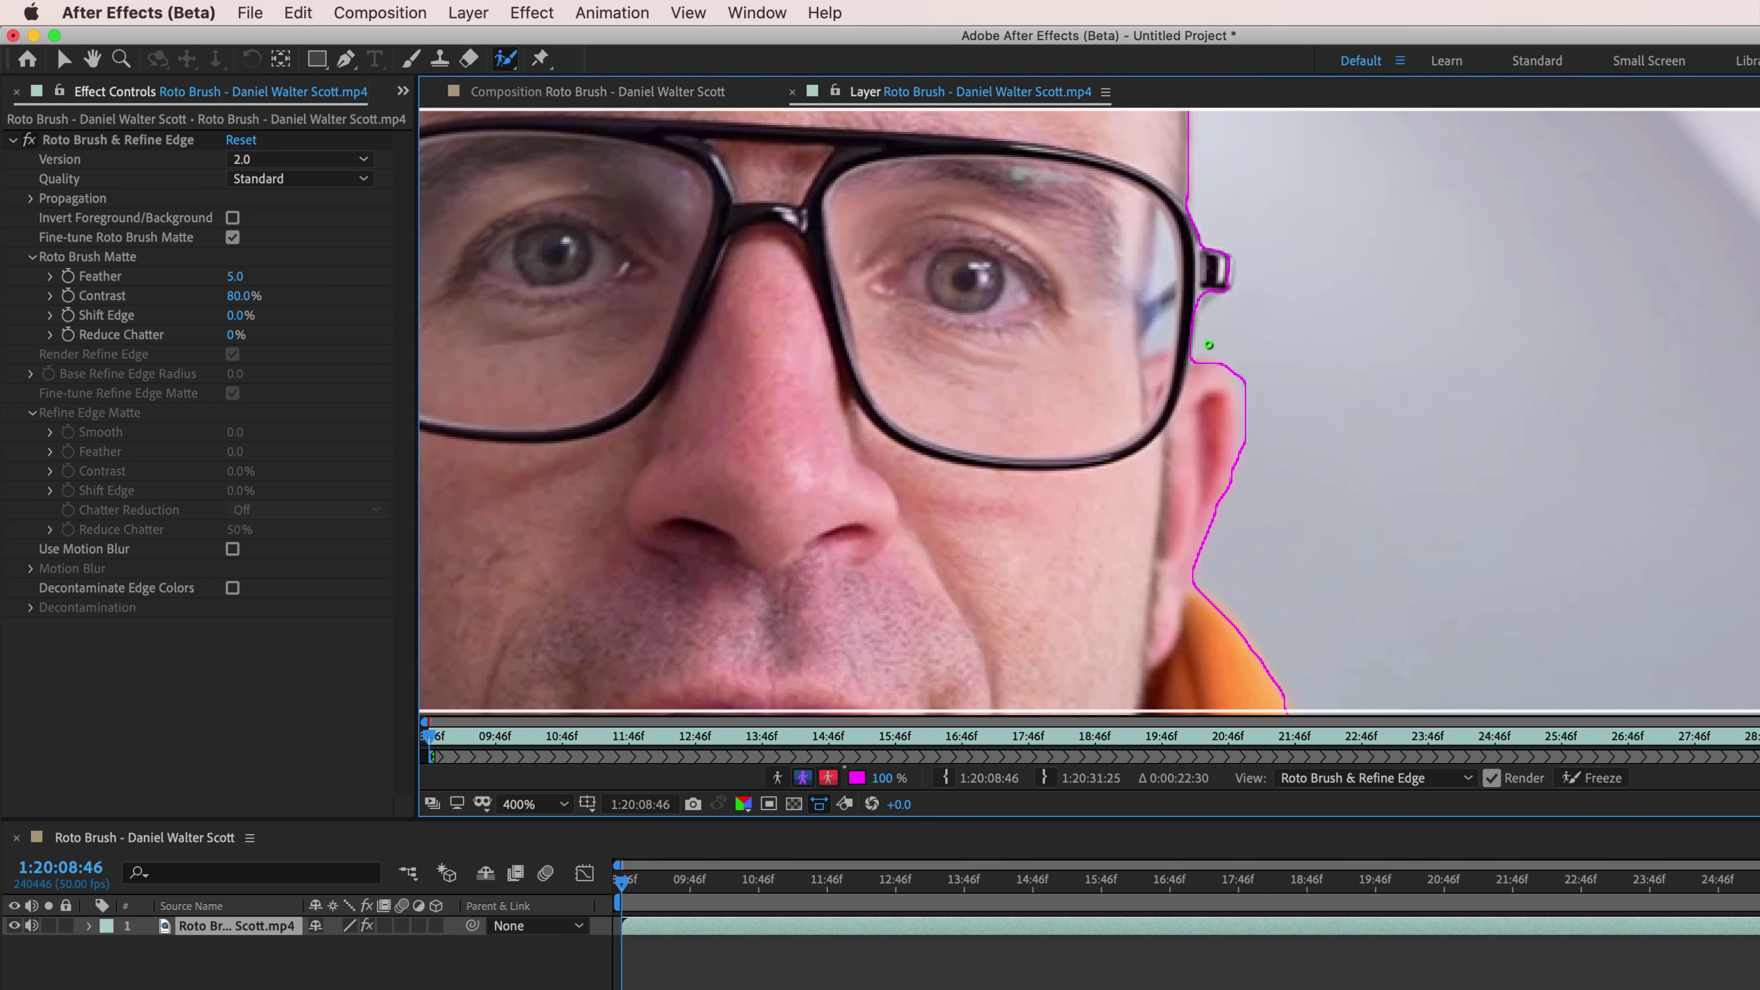
Step: Fit the whole frame in the layer view and freeze the Roto Brush & Refine Edge propagation
key("comma")
key("comma")
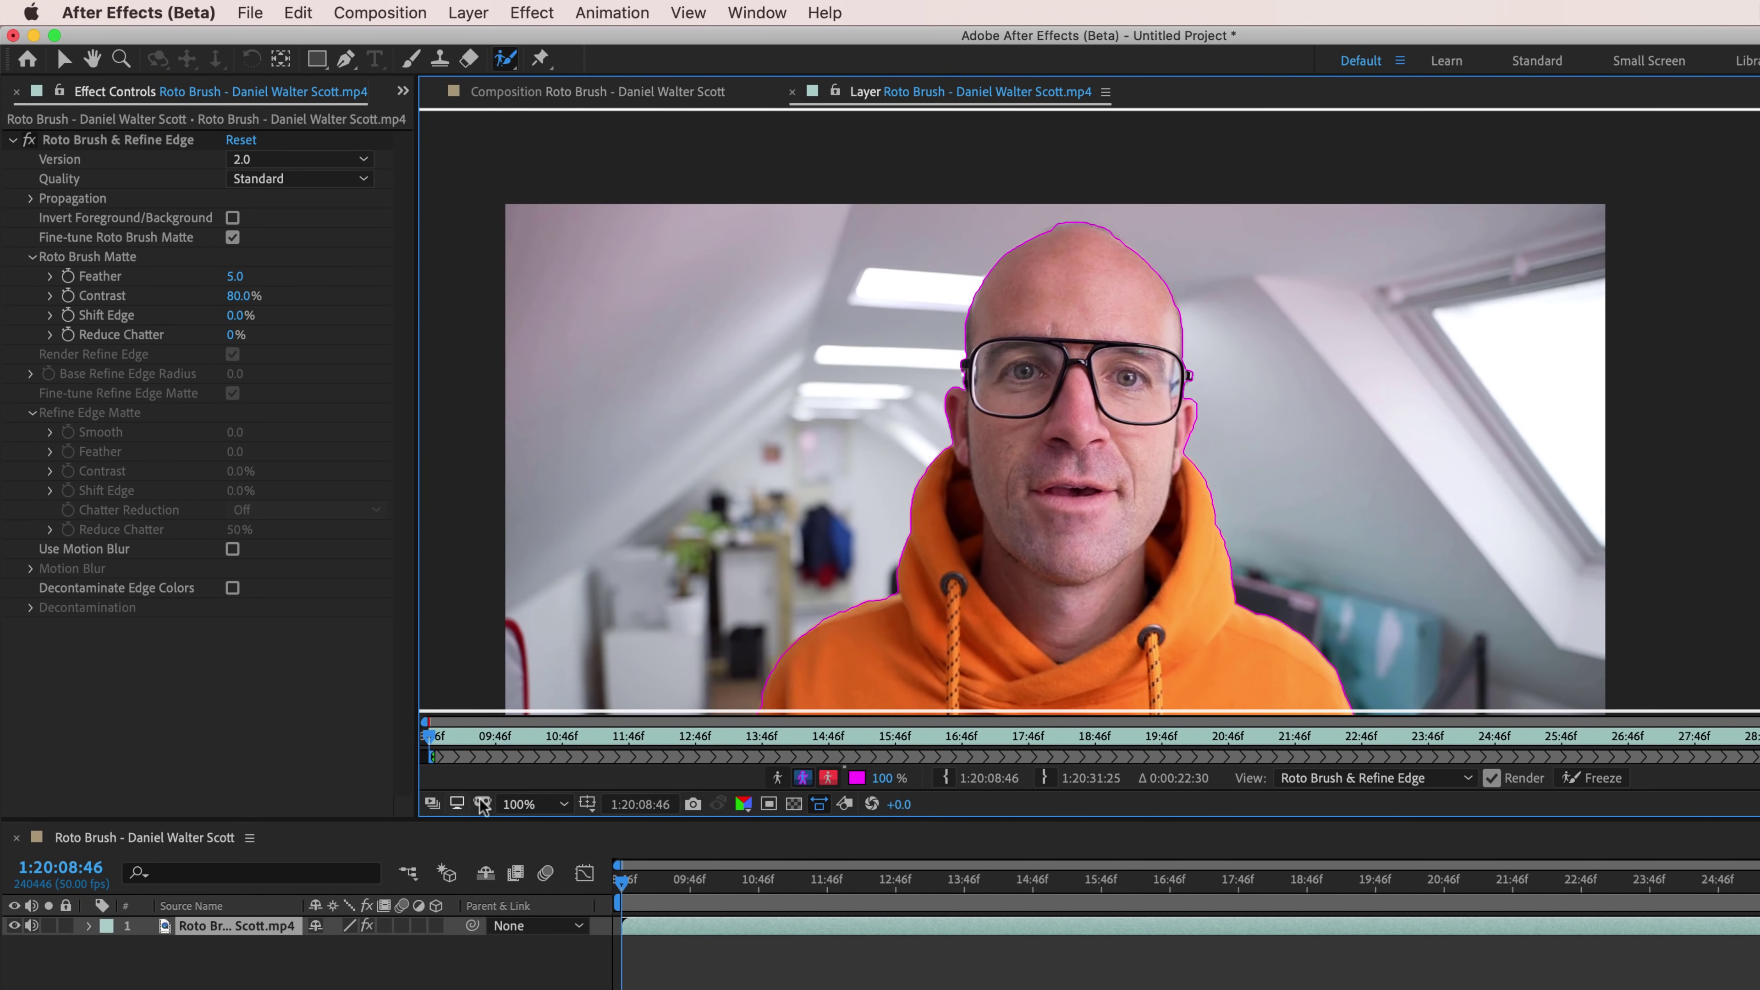
left_click(554, 804)
left_click(554, 825)
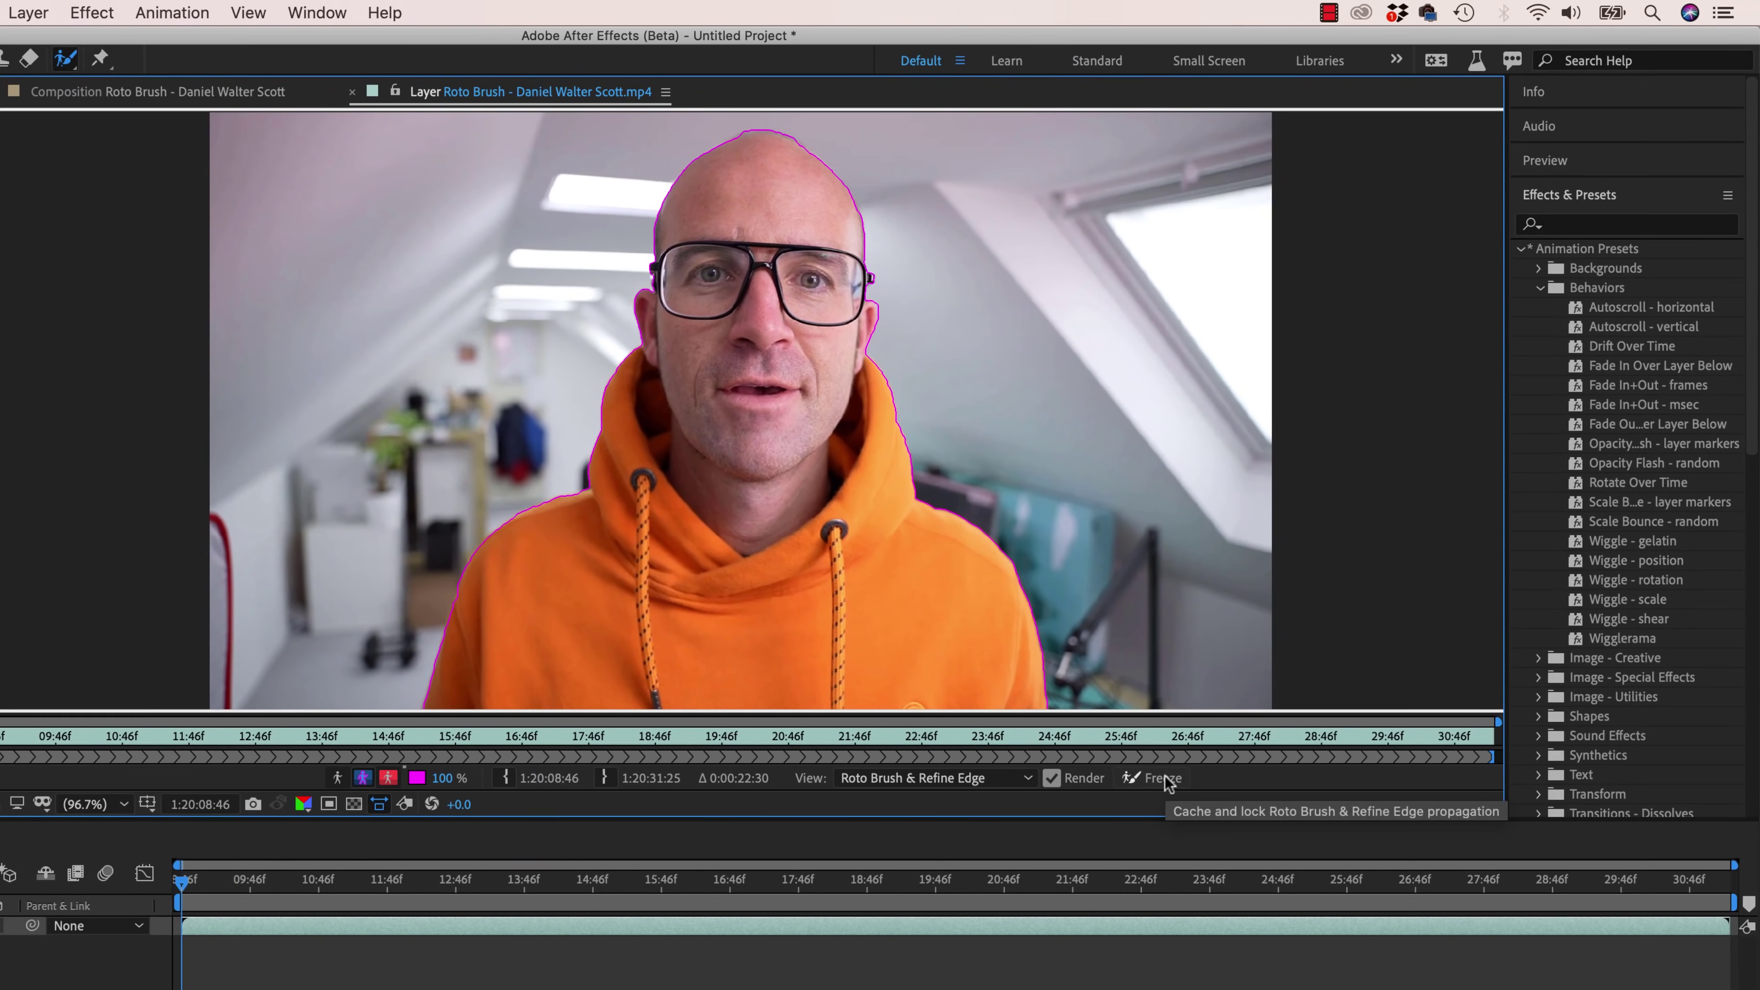
left_click(1164, 778)
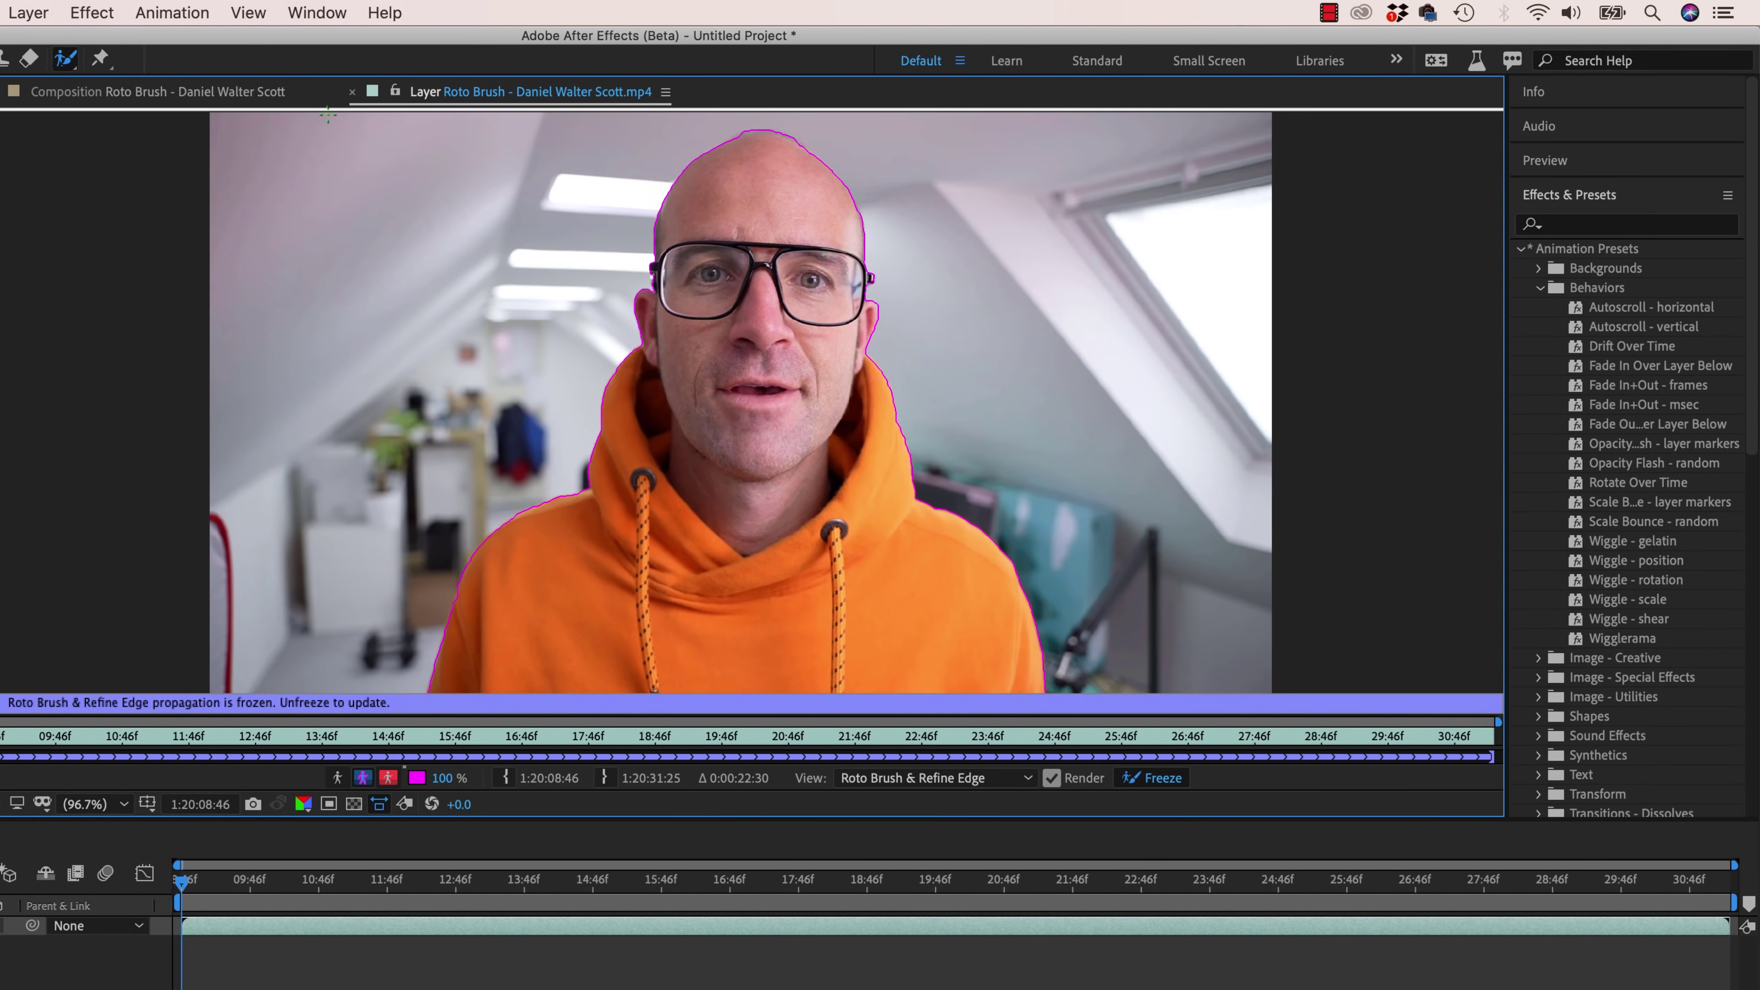
Step: In the composition, refine the Roto Brush matte with Feather 7.4, Shift Edge -13% and Reduce Chatter 100%
left_click(286, 94)
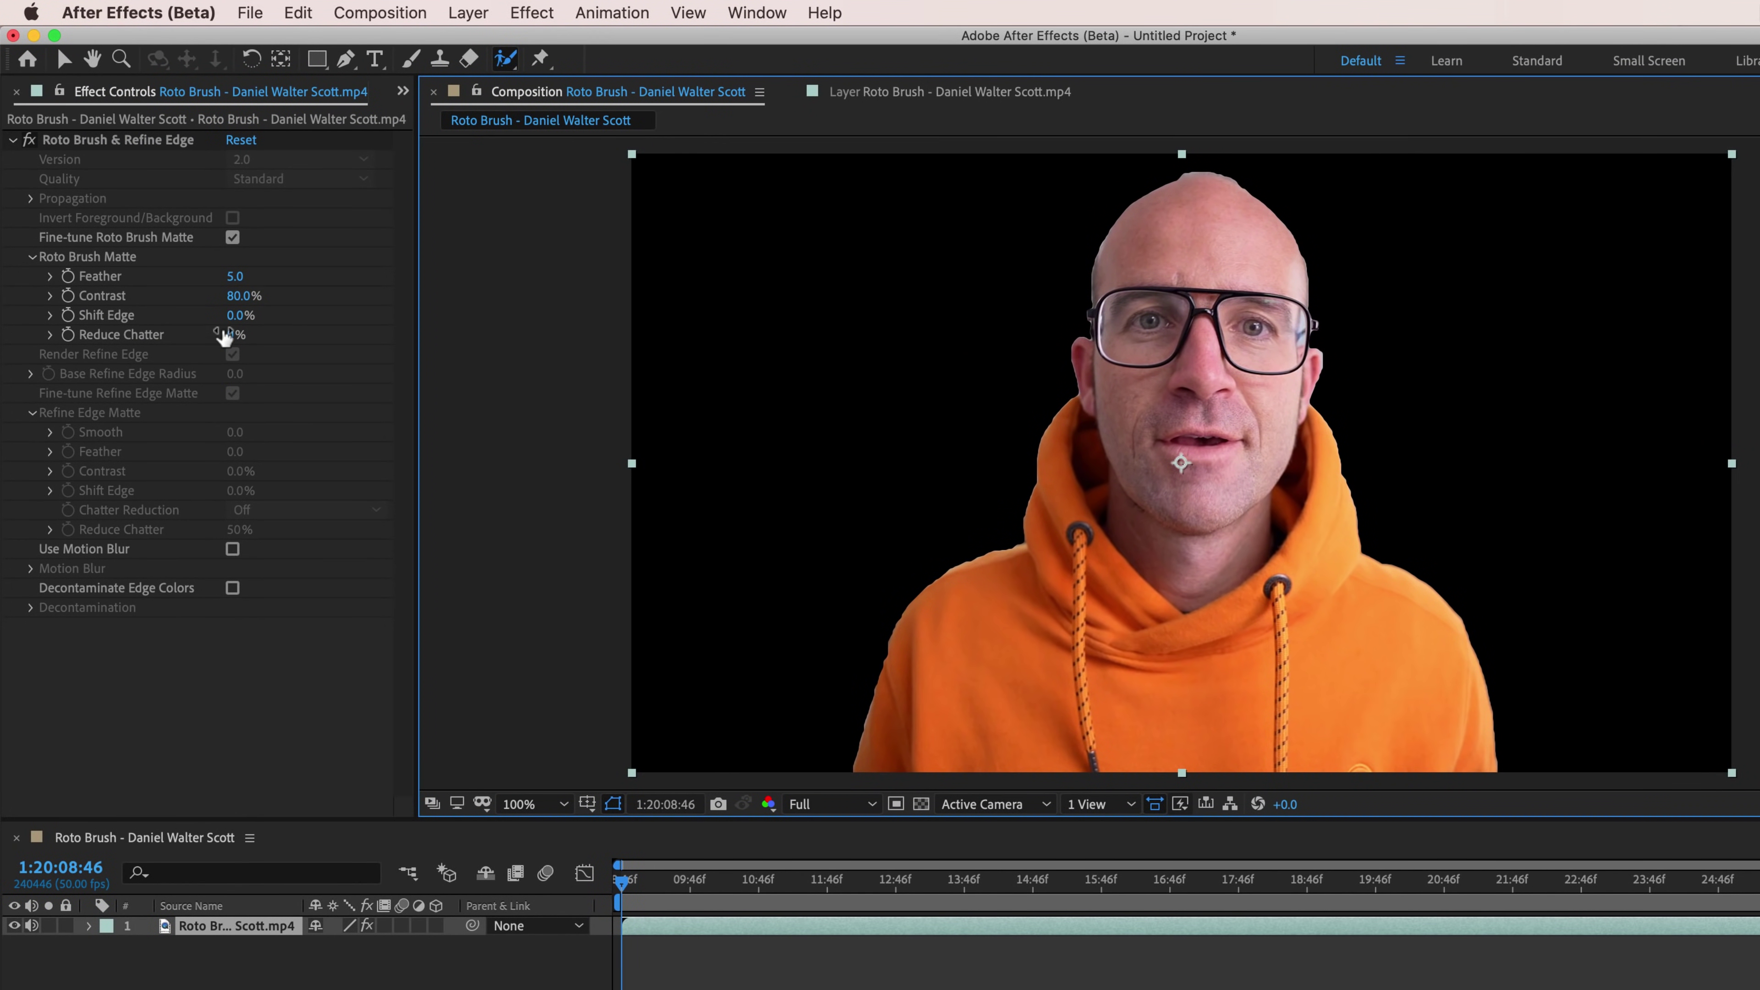
left_click_drag(231, 335, 644, 338)
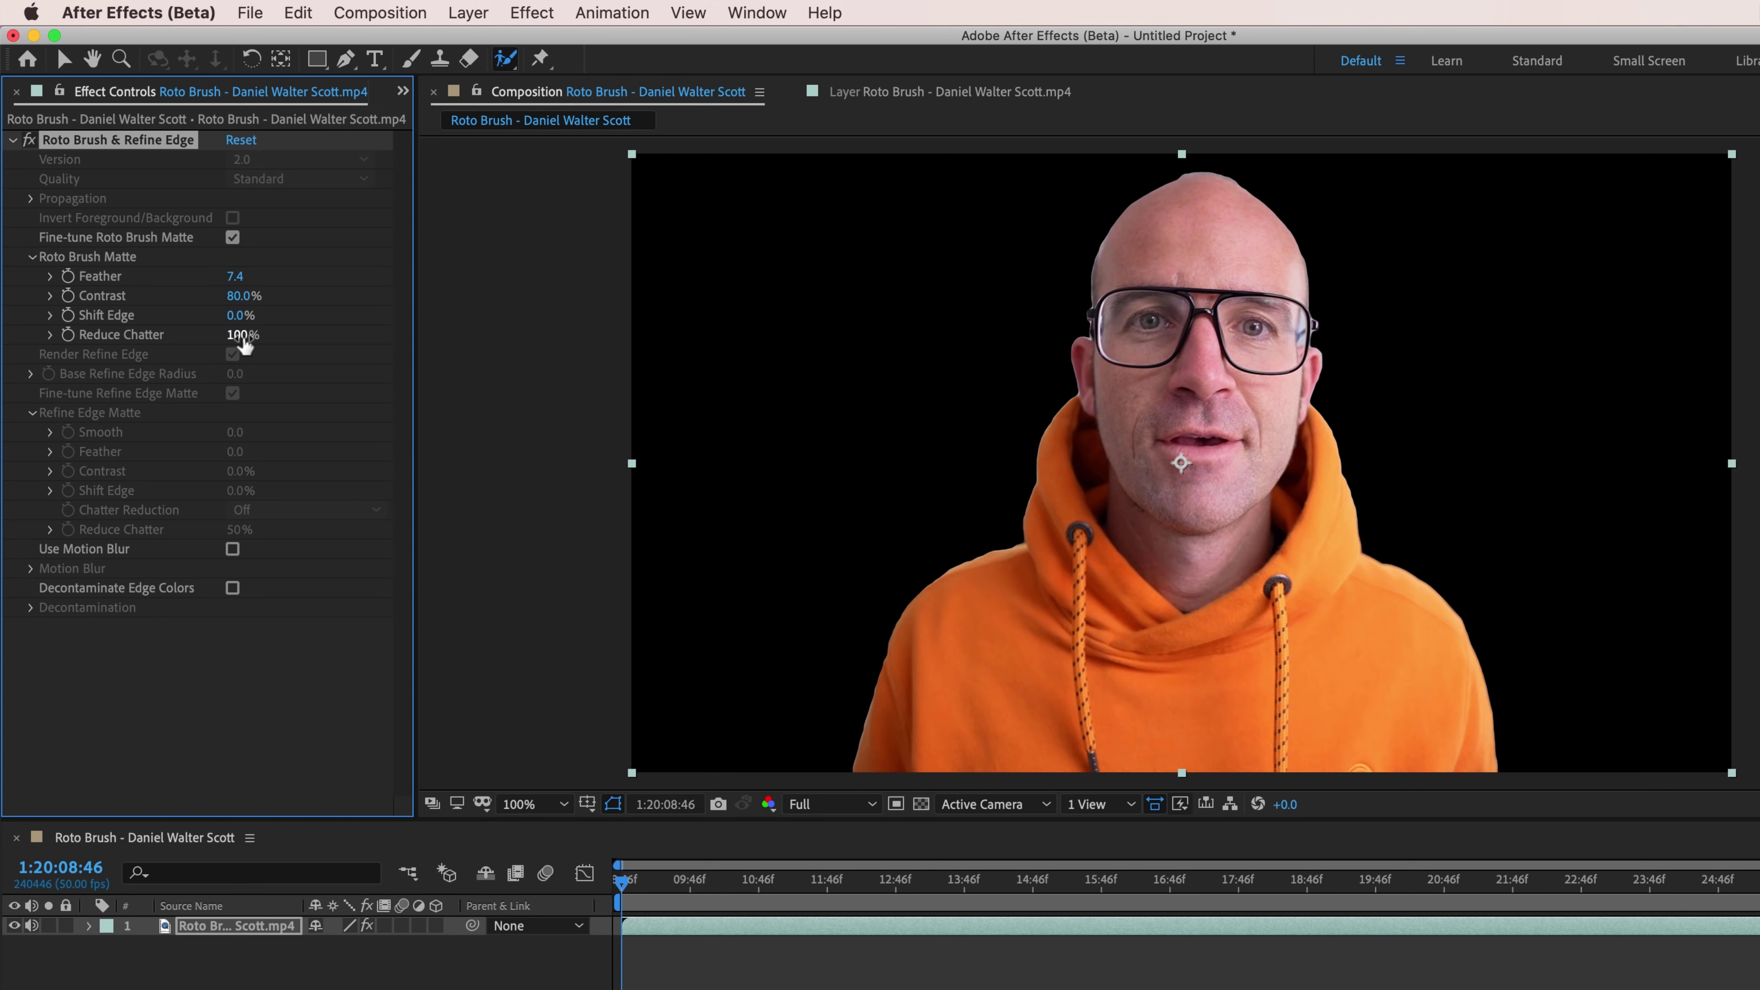
mouse_move(239, 314)
left_mouse_down()
mouse_move(395, 316)
mouse_move(249, 339)
mouse_move(284, 337)
left_mouse_up()
Step: Add a text layer reading SECRET in capitals to the composition
left_click(375, 59)
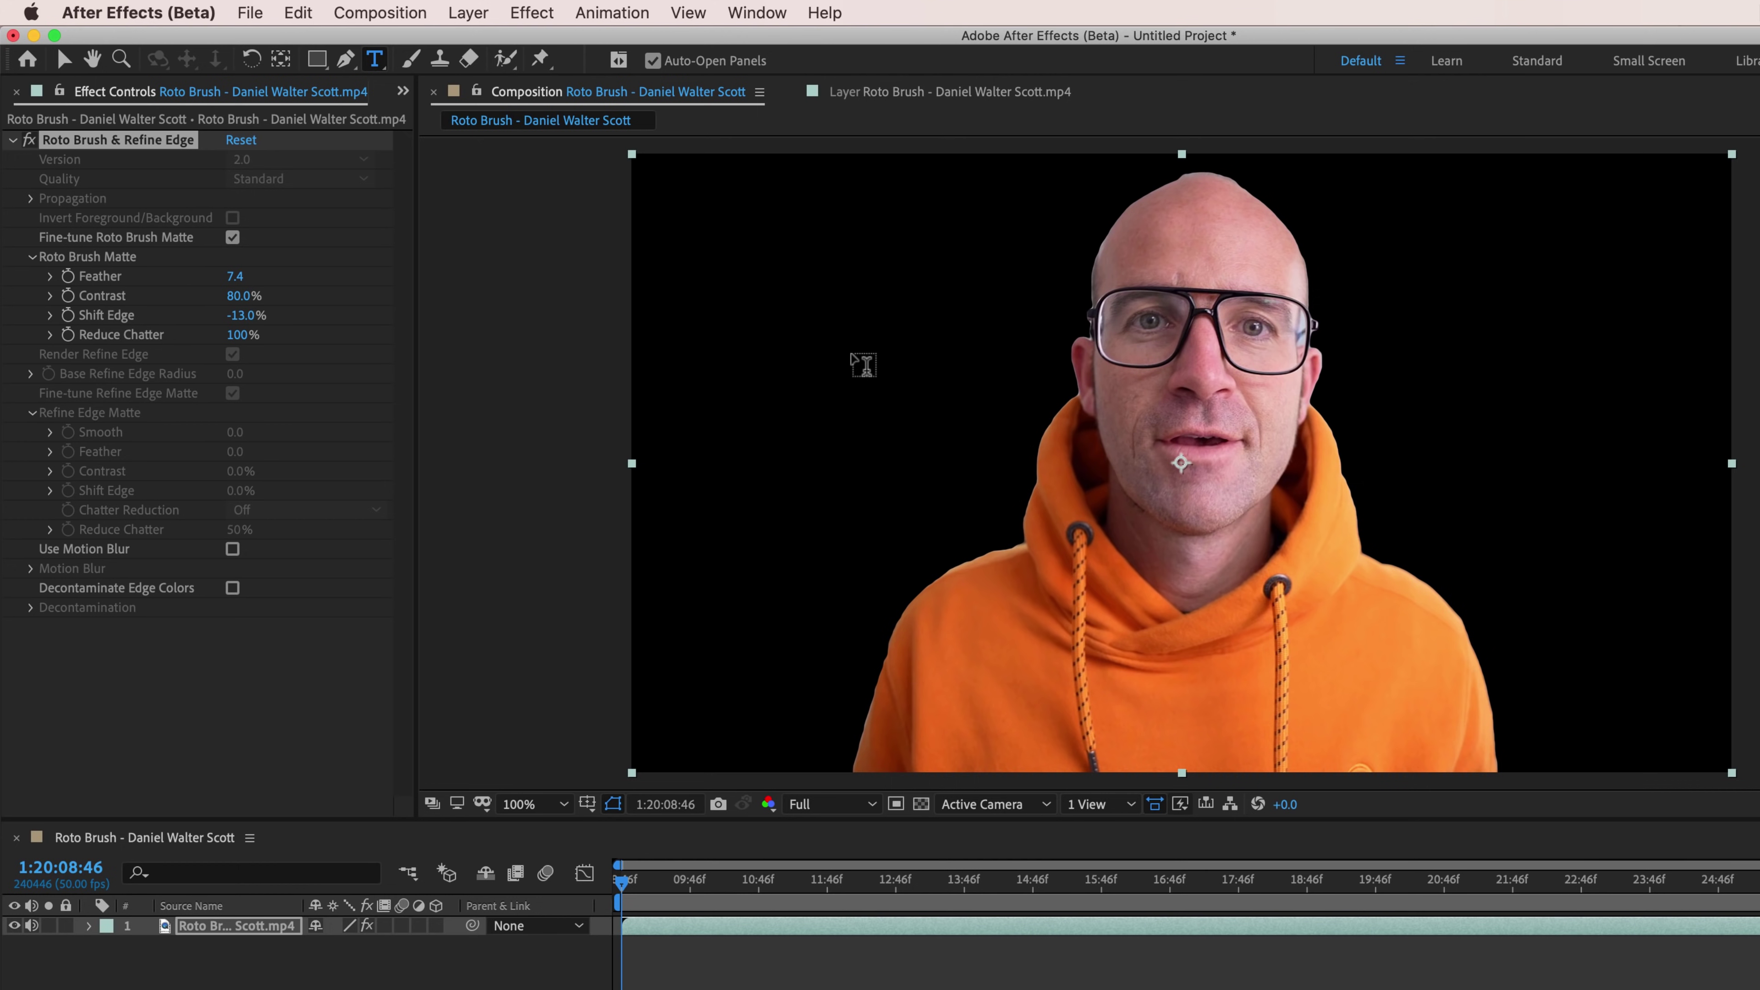
left_click(871, 356)
left_click(872, 356)
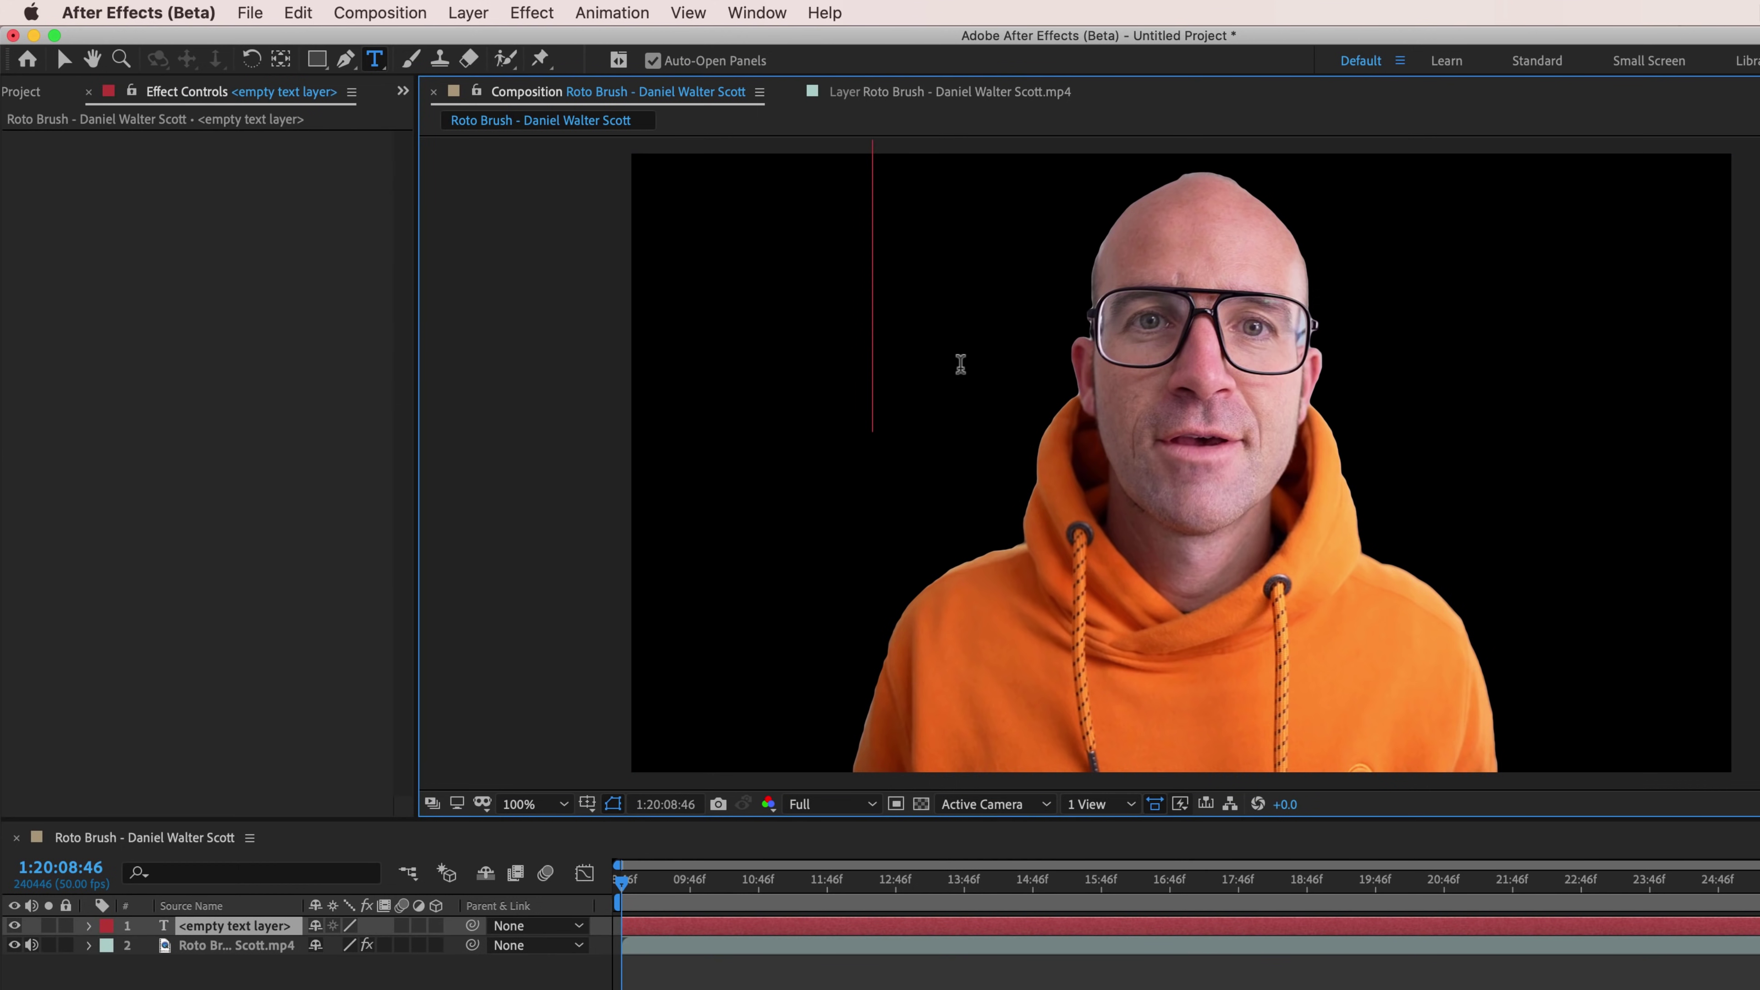
type("se")
key("BackSpace")
key("BackSpace")
type("SE")
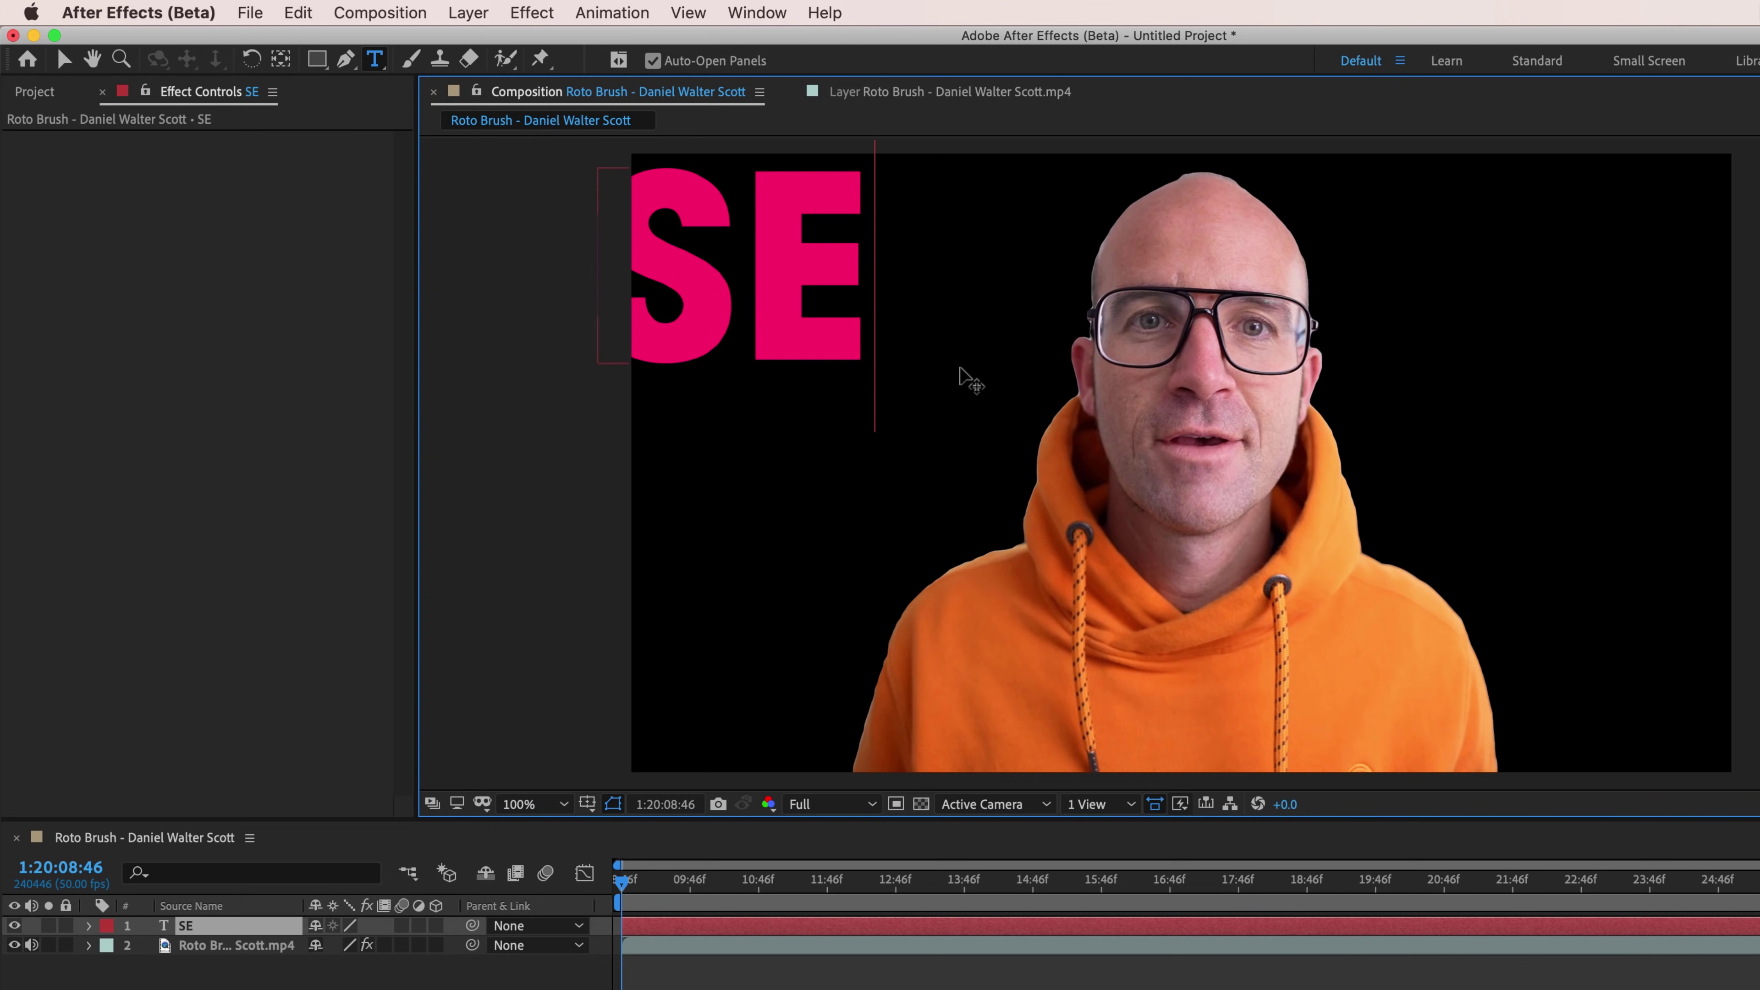
type("CRET")
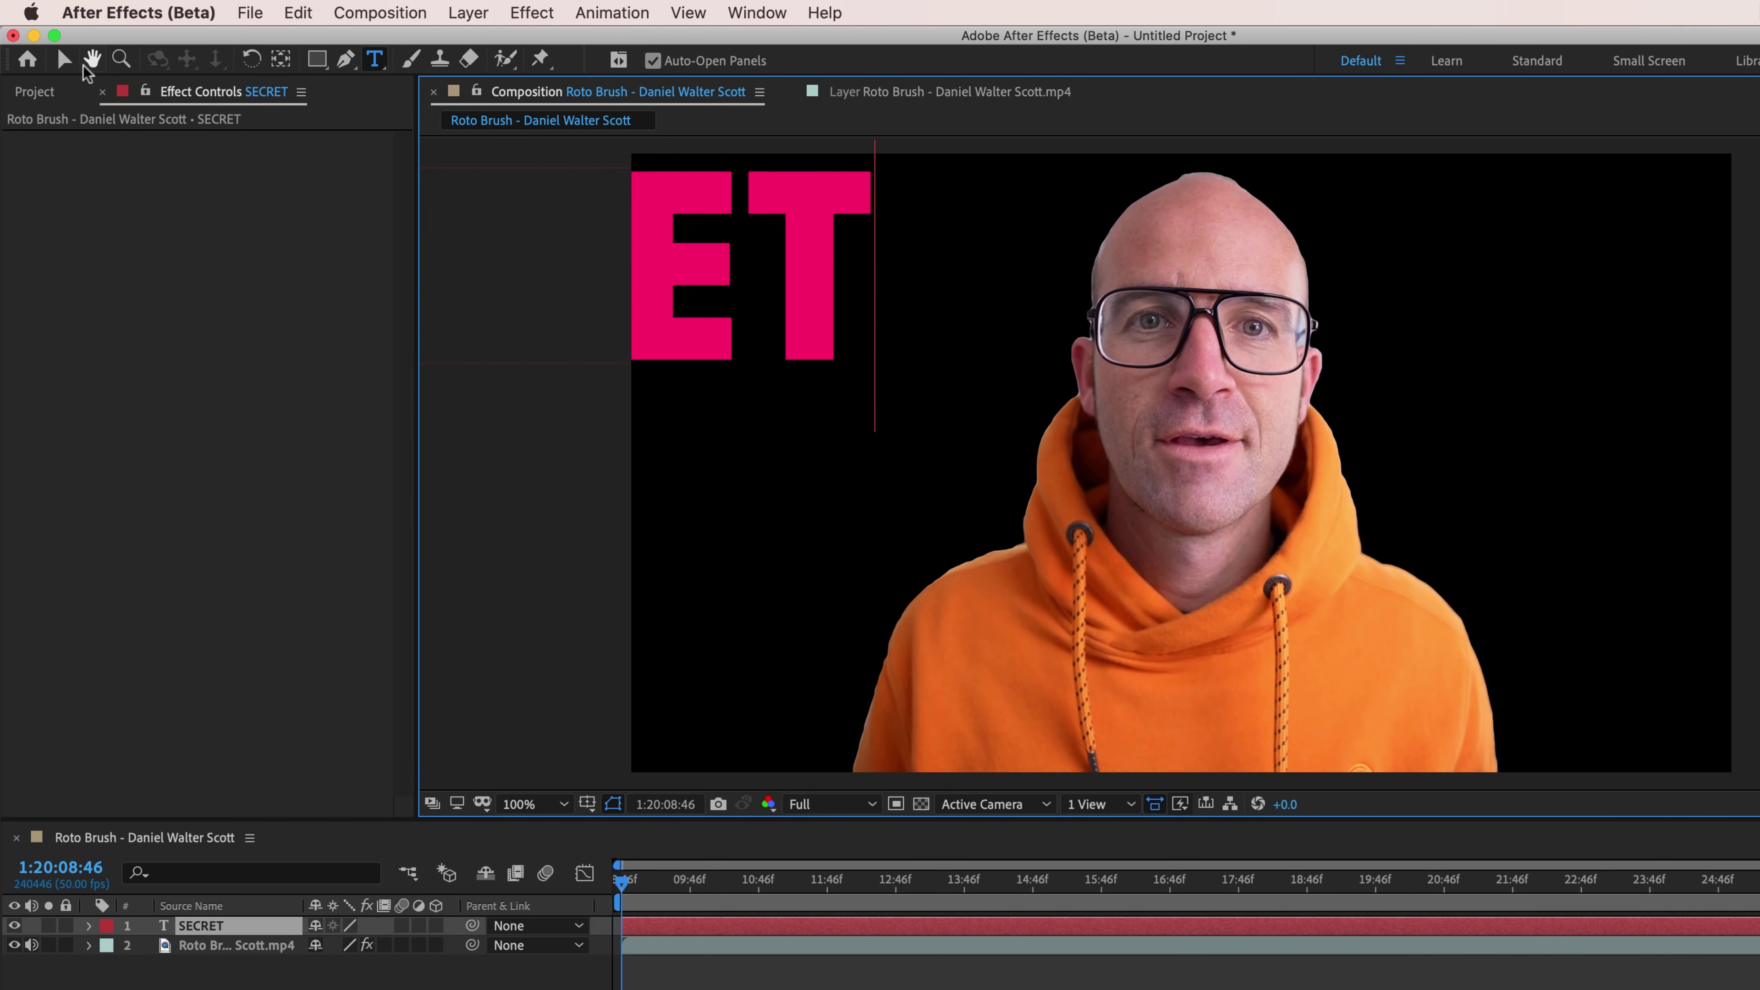
Step: Position the SECRET text across the middle of the frame and place its layer beneath the cut-out footage
left_click(65, 60)
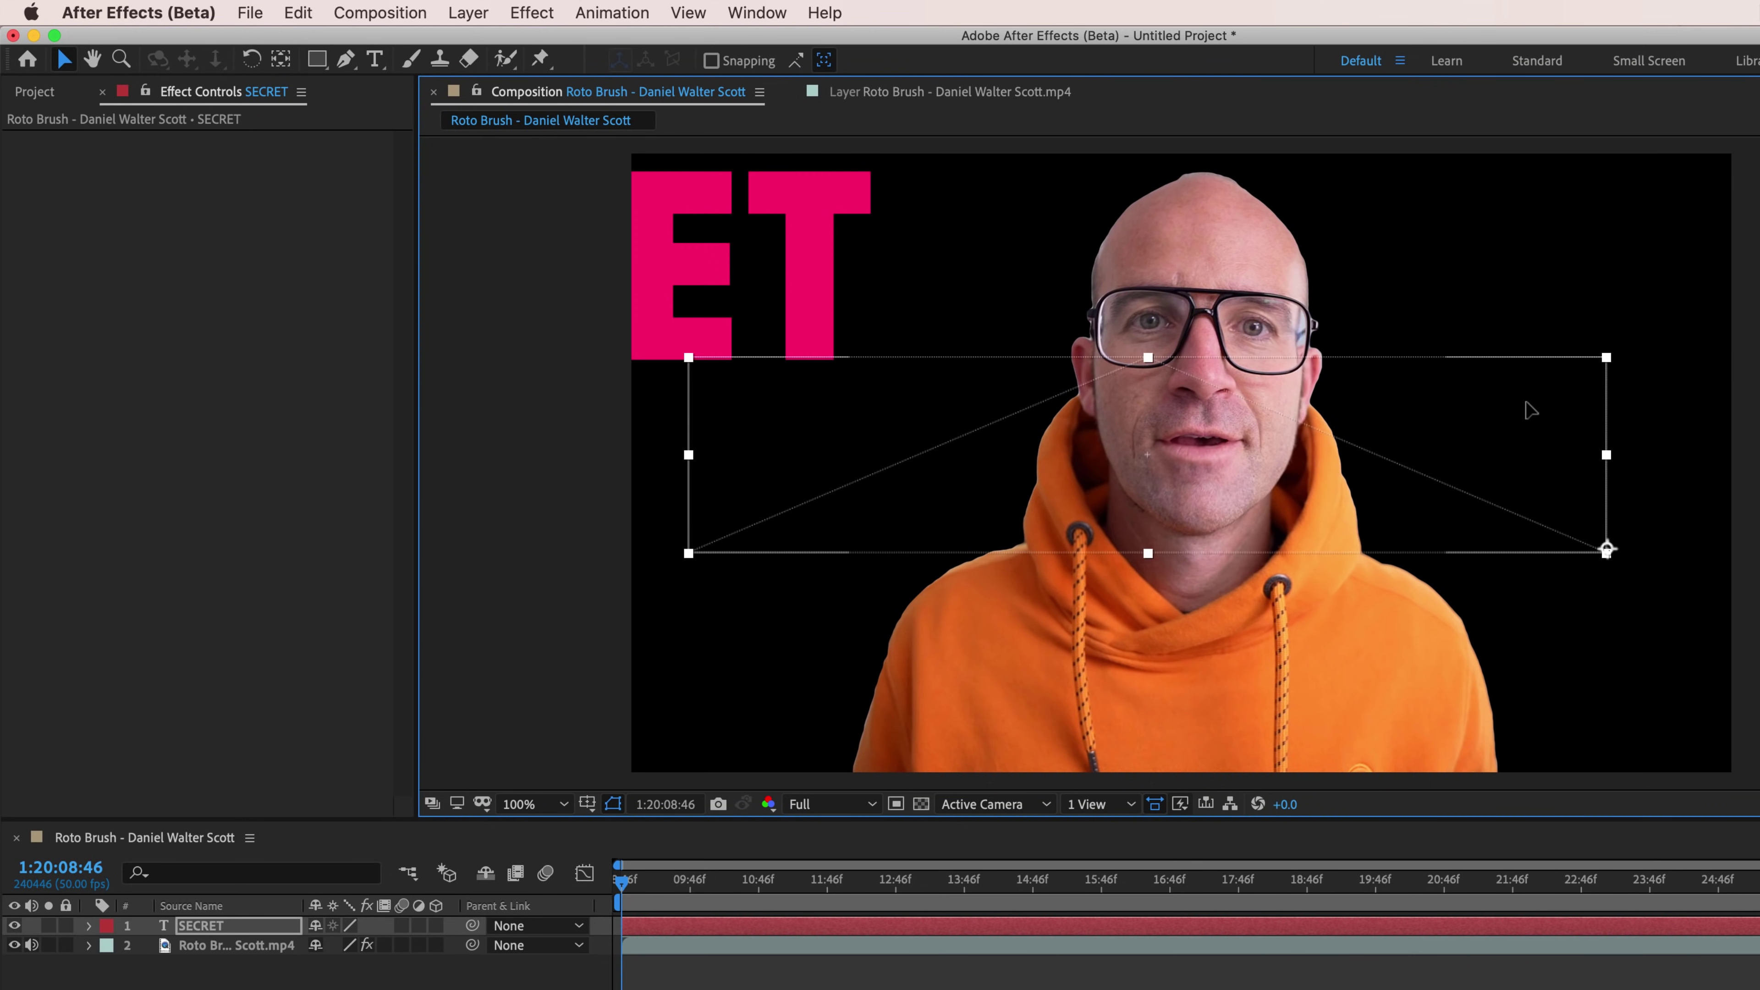
left_click_drag(1529, 410, 1592, 395)
key("Caps_Lock")
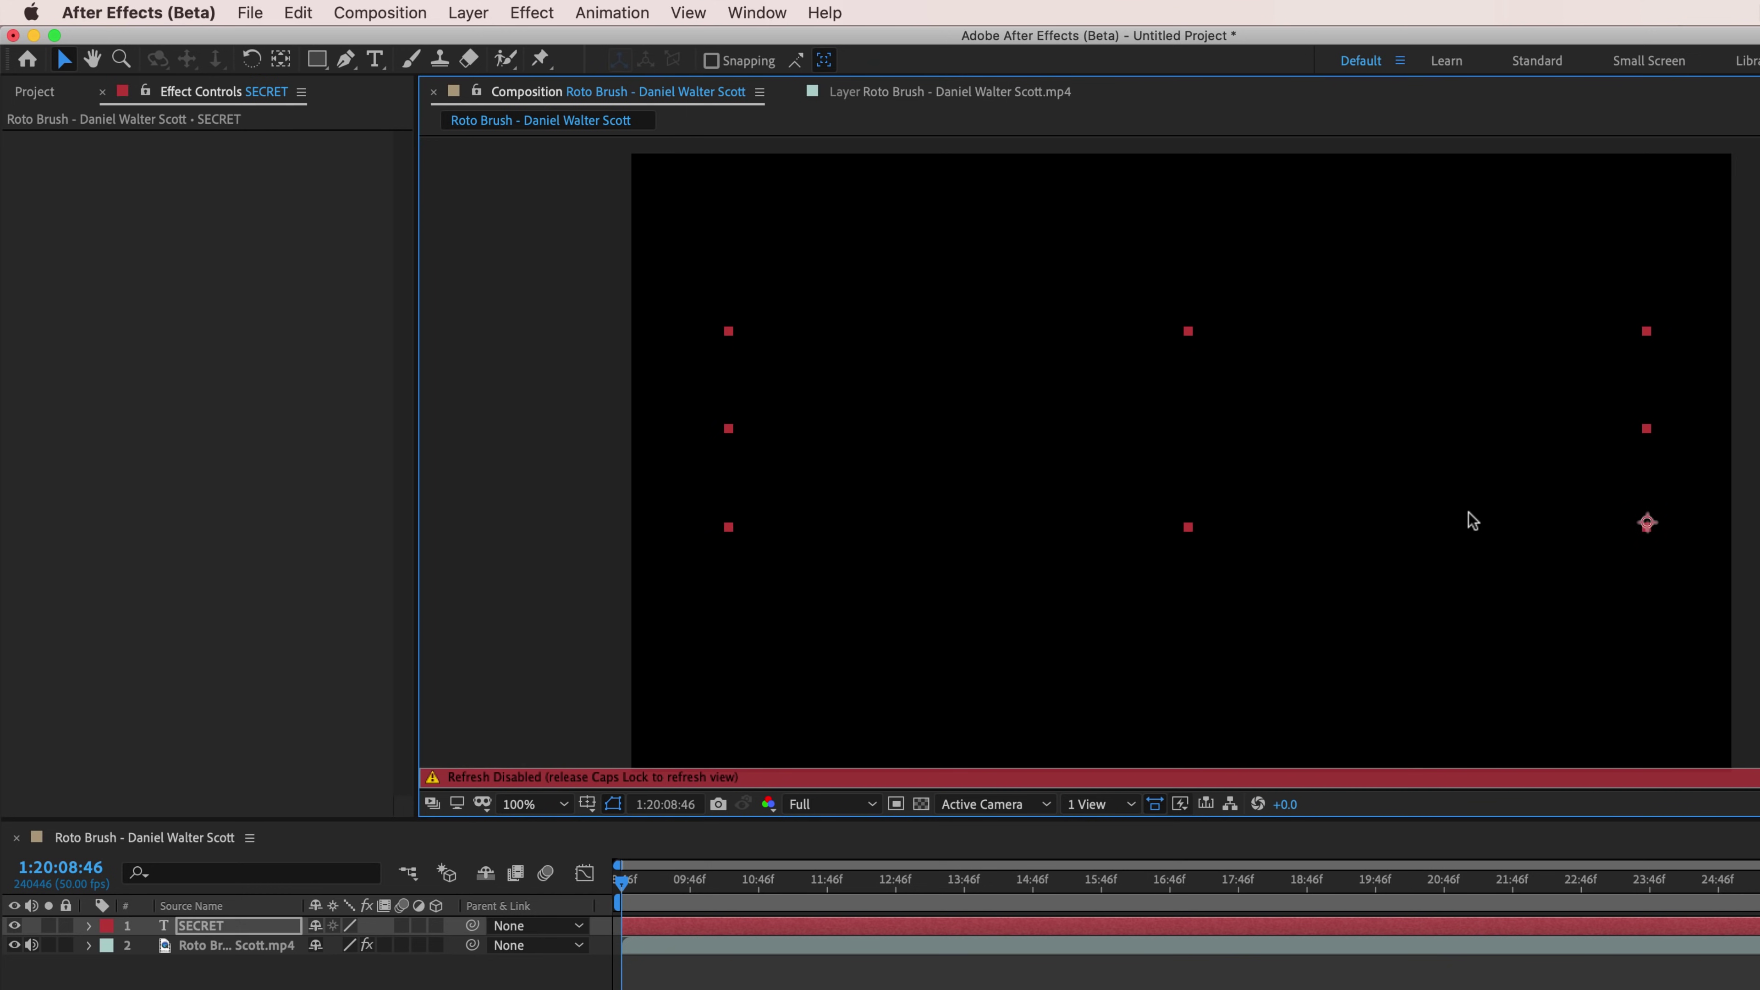
key("Caps_Lock")
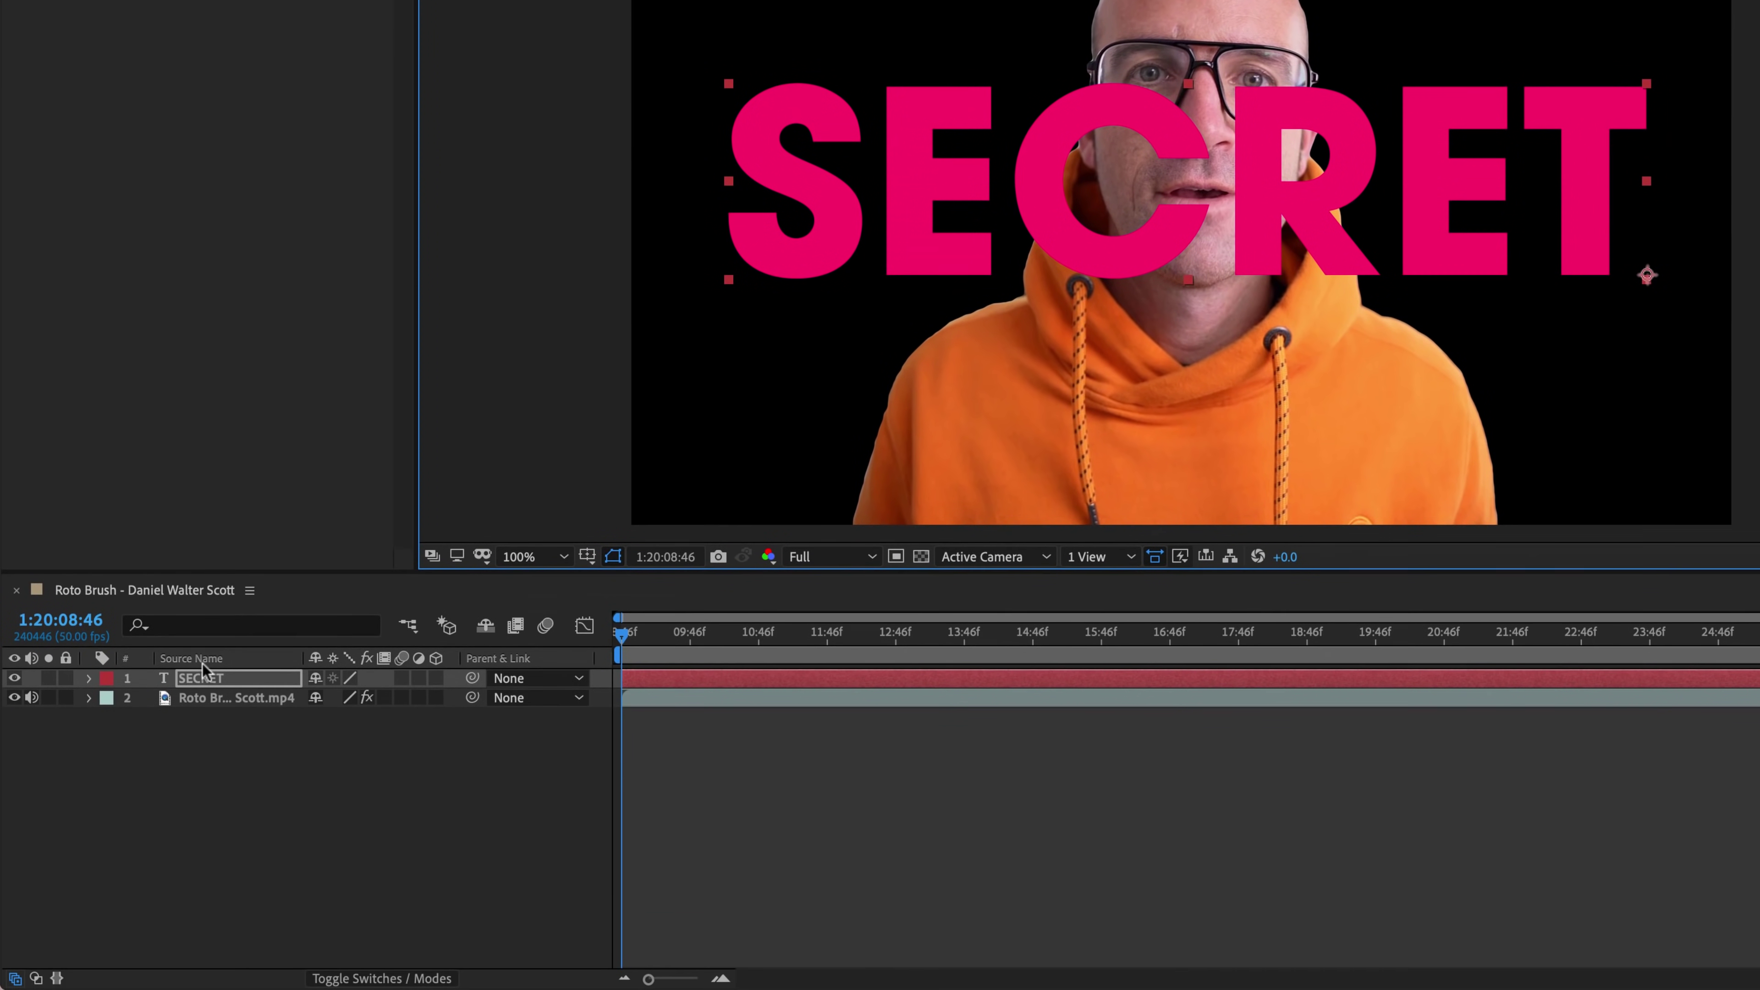
mouse_move(206, 678)
left_mouse_down()
mouse_move(219, 719)
mouse_move(222, 704)
left_mouse_up()
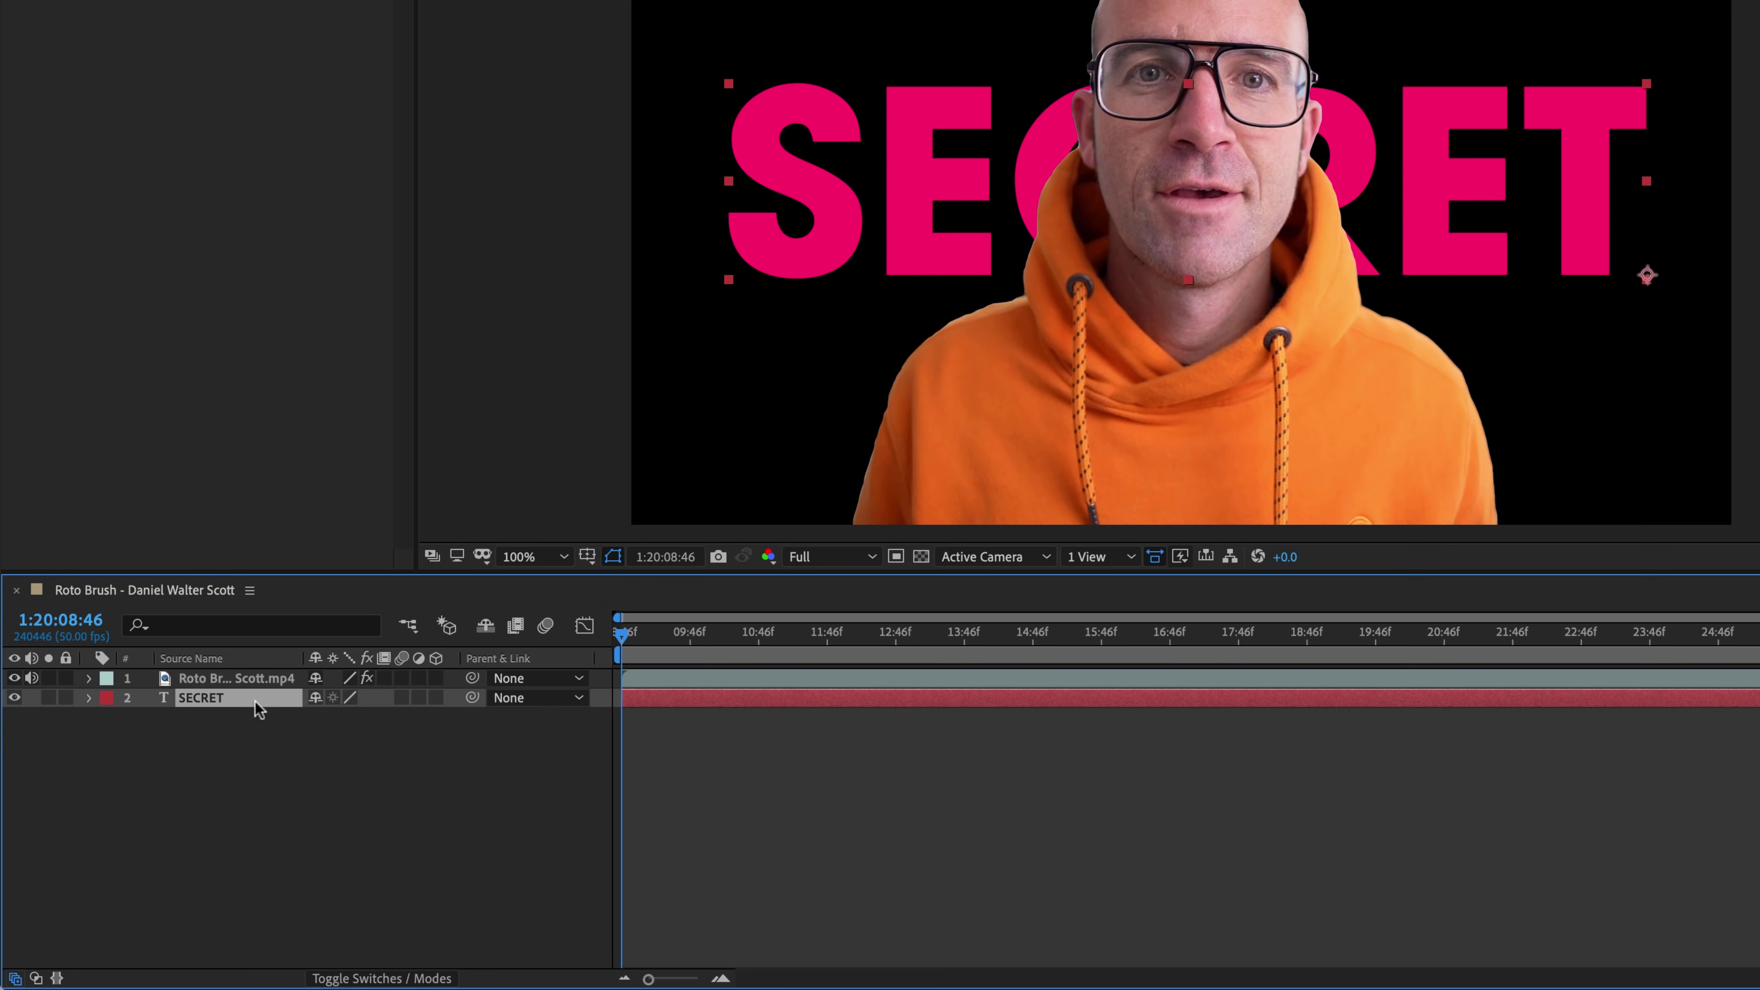
left_click_drag(1612, 116, 1621, 132)
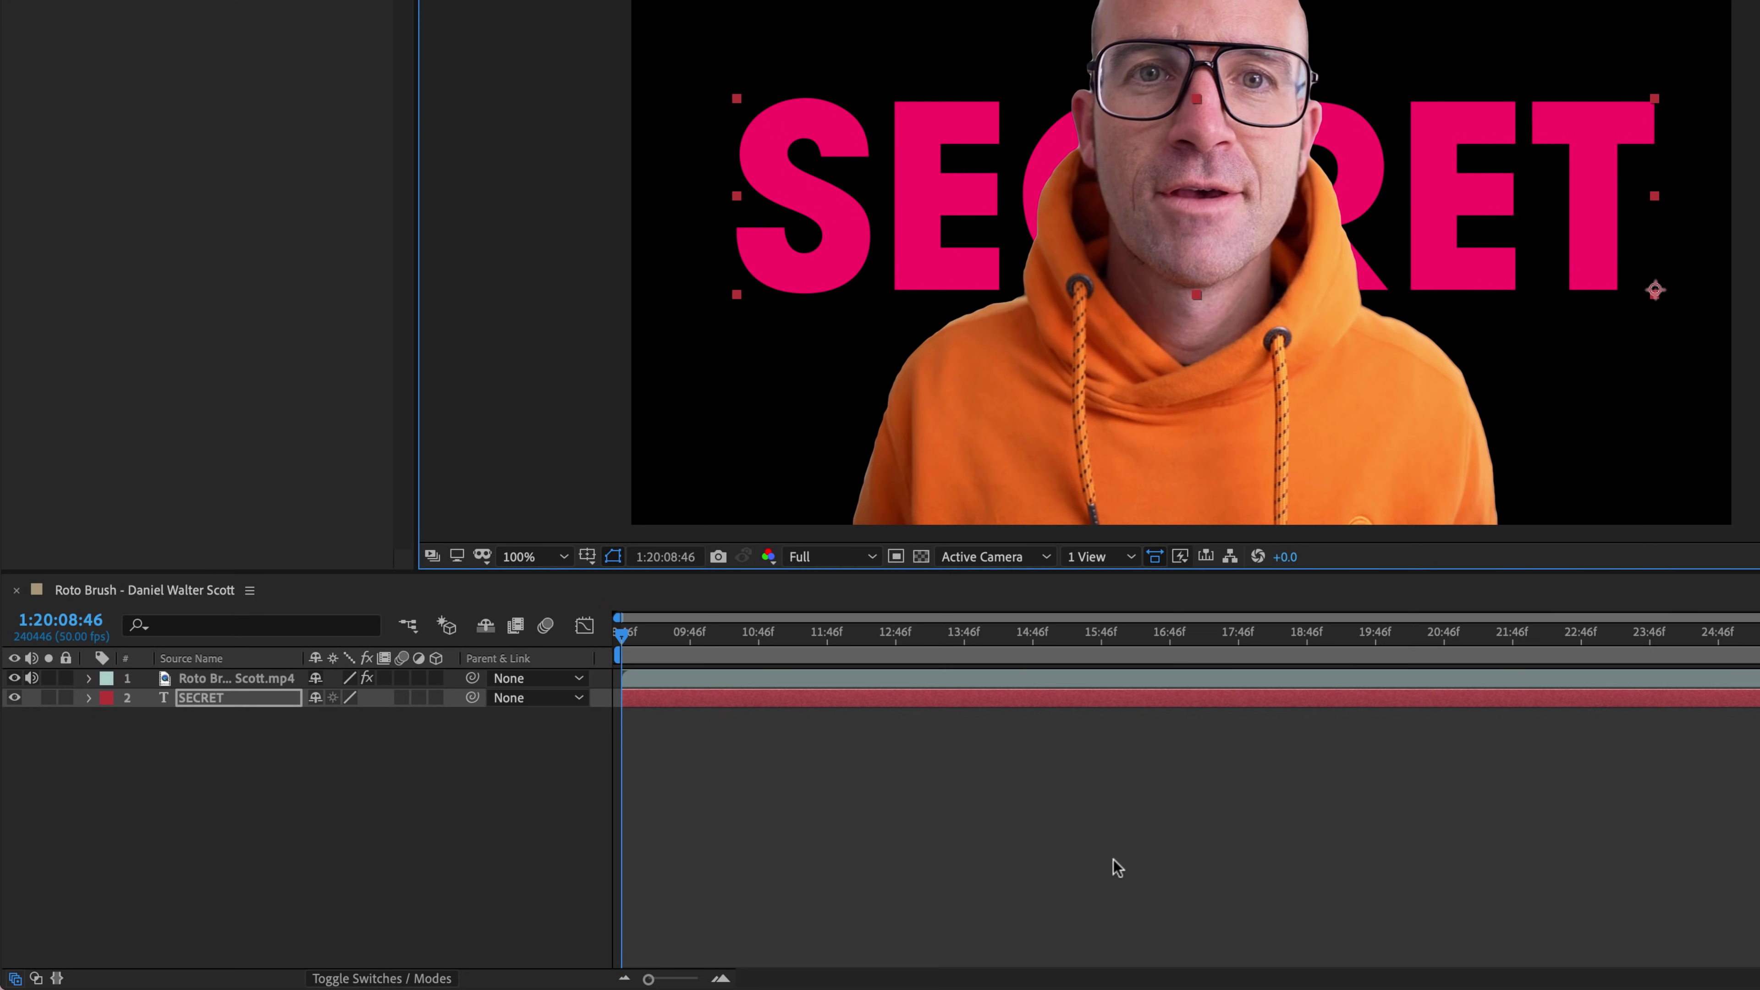
Step: Duplicate the footage layer, keeping one copy beneath SECRET, and disable Roto Brush & Refine Edge on that bottom copy
left_click(215, 678)
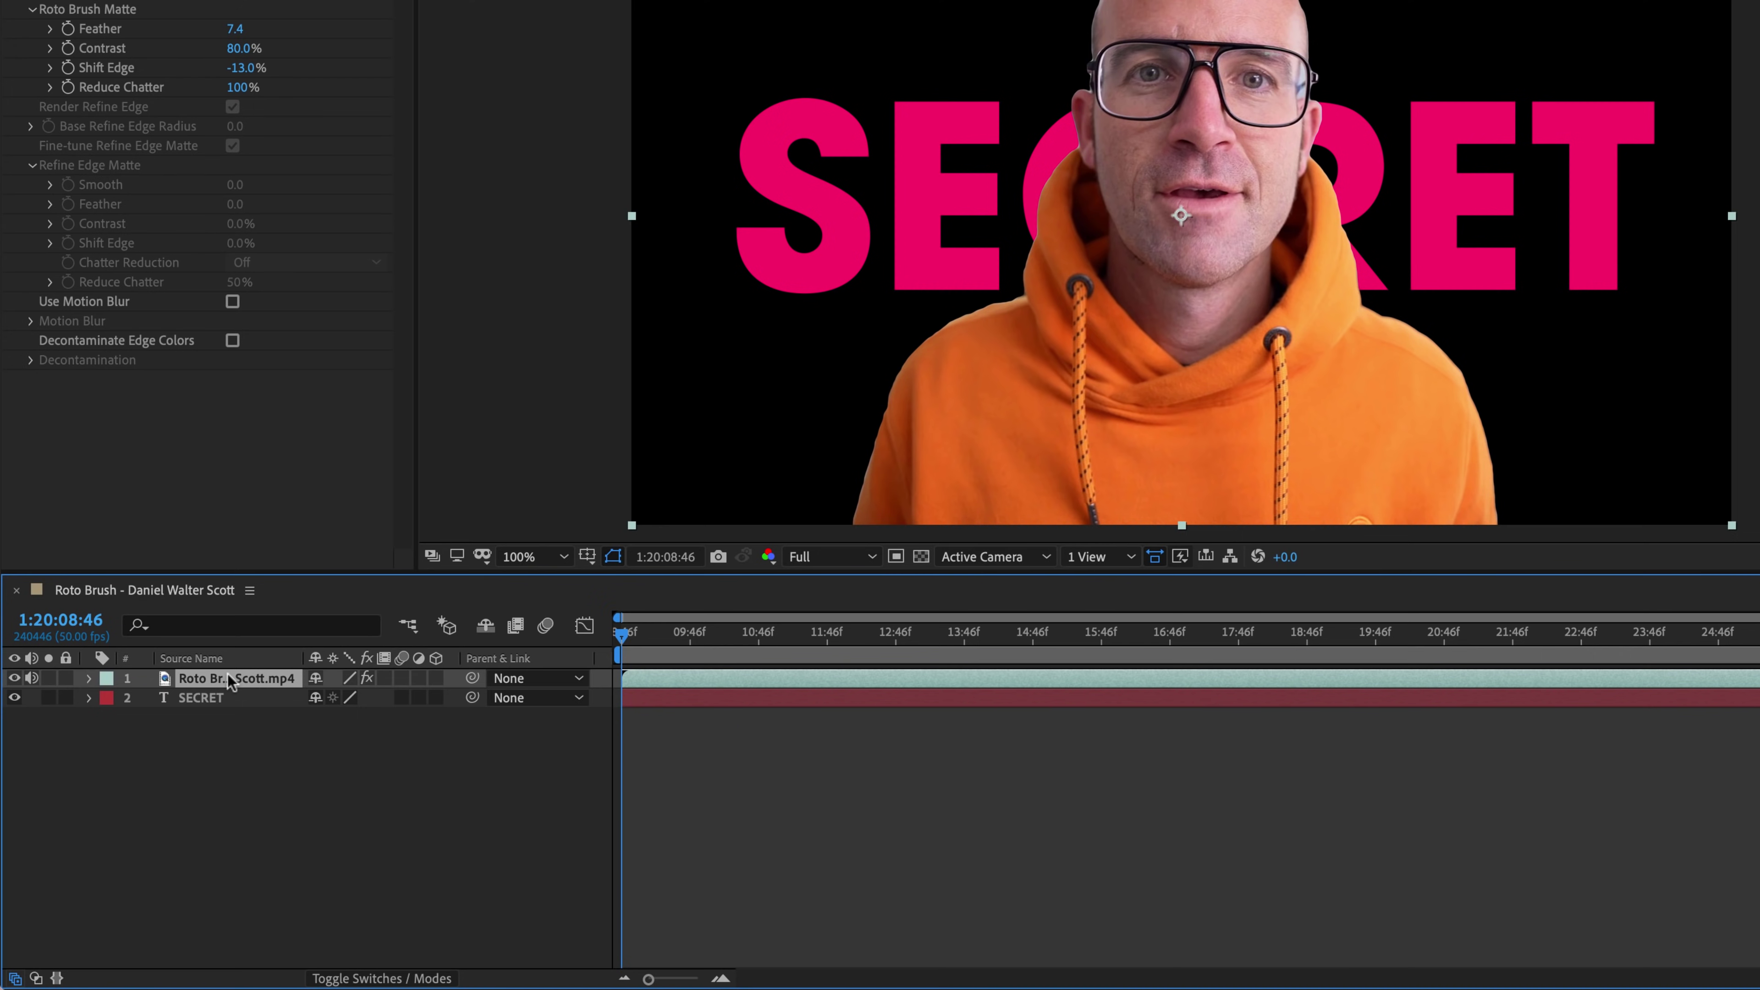
key("ctrl+d")
left_click_drag(238, 694, 237, 746)
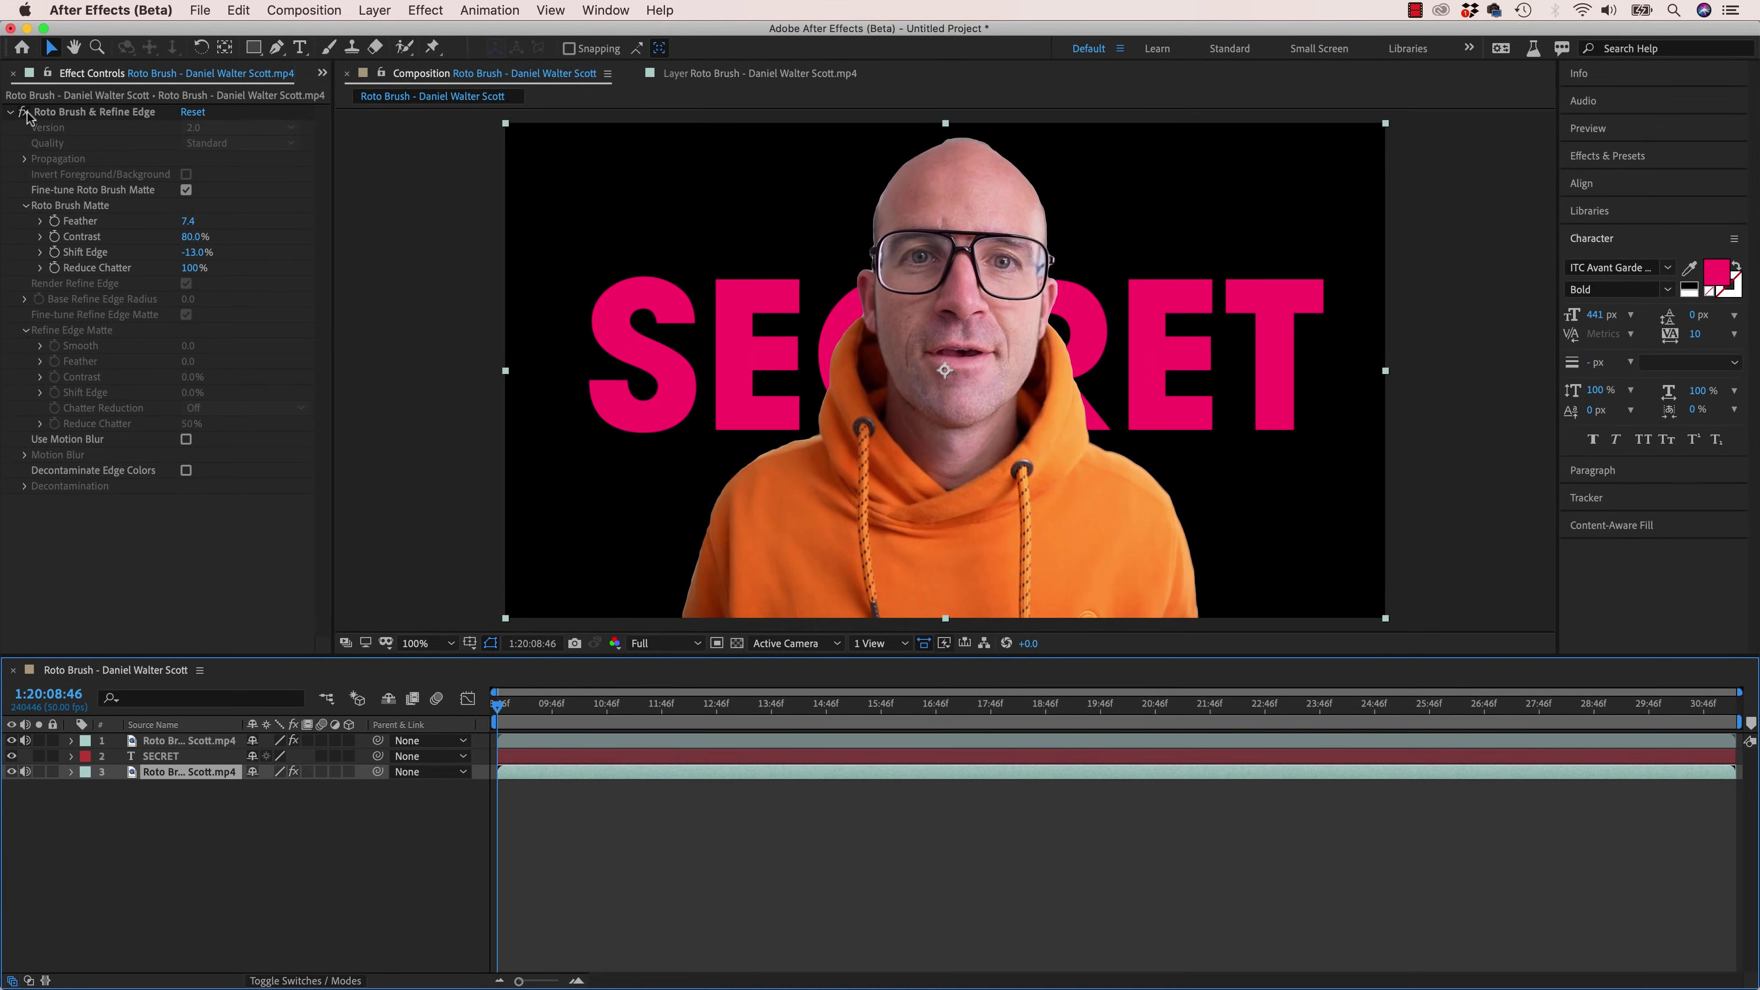
left_click(25, 113)
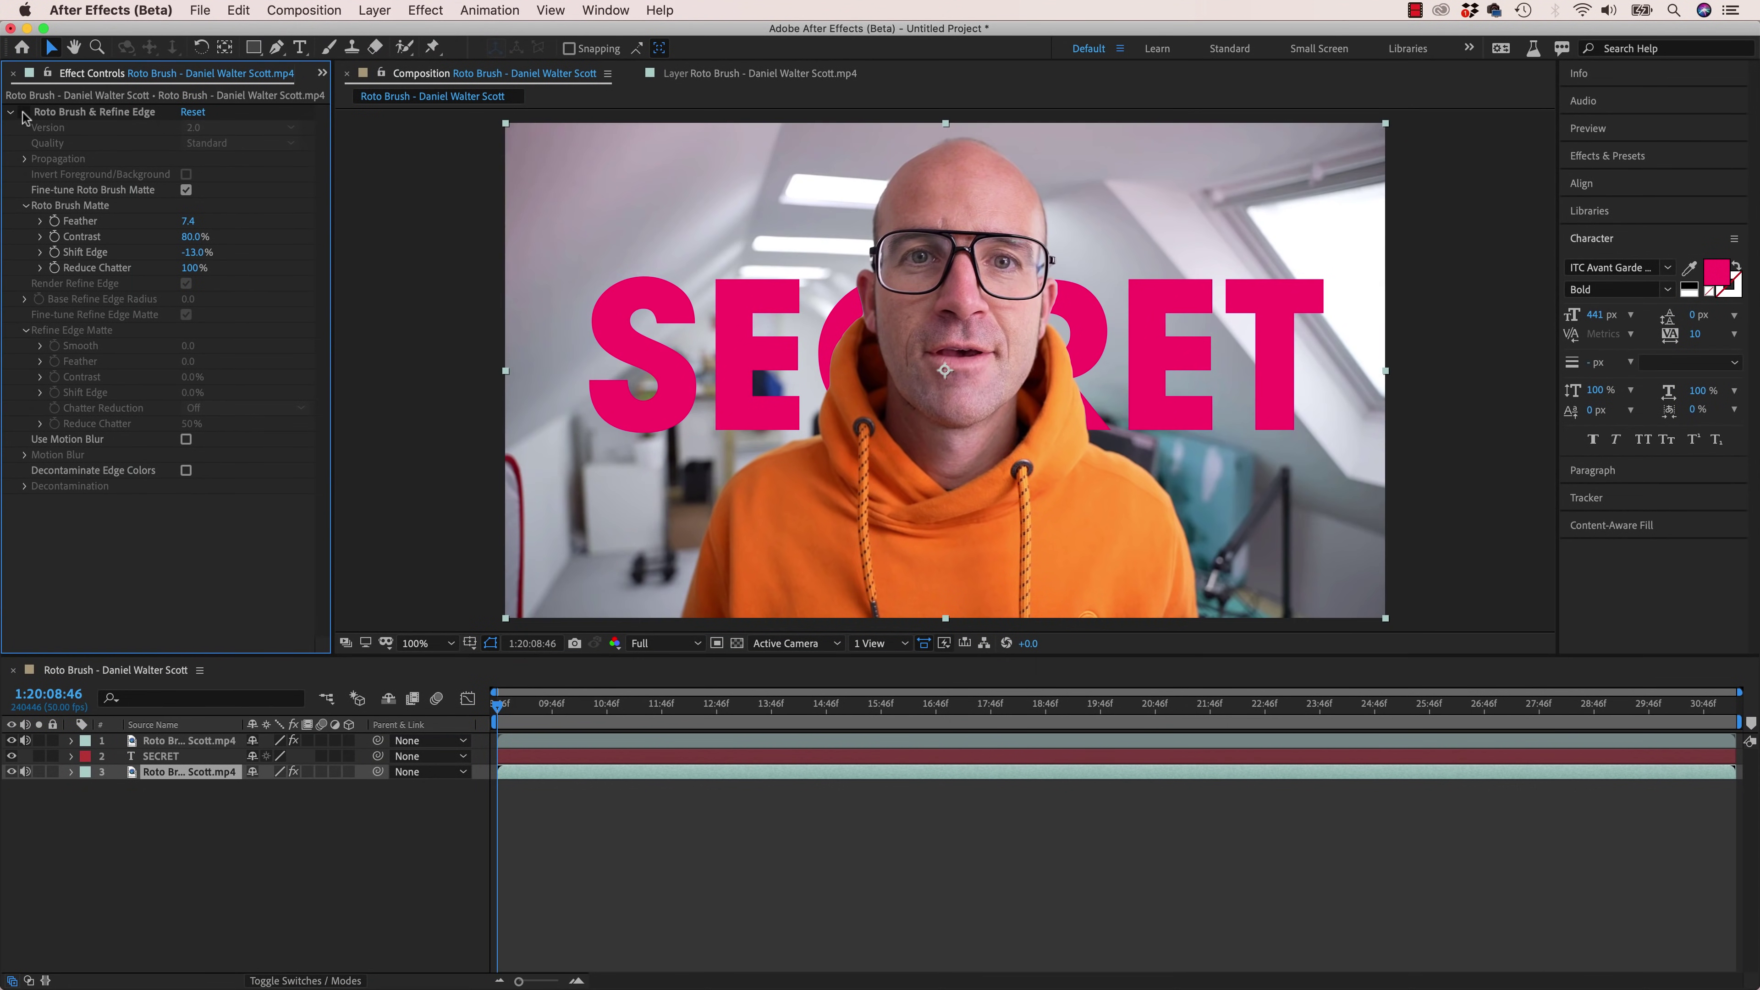
Step: Preview the composition from its start to check the text behind the moving man
left_click(701, 853)
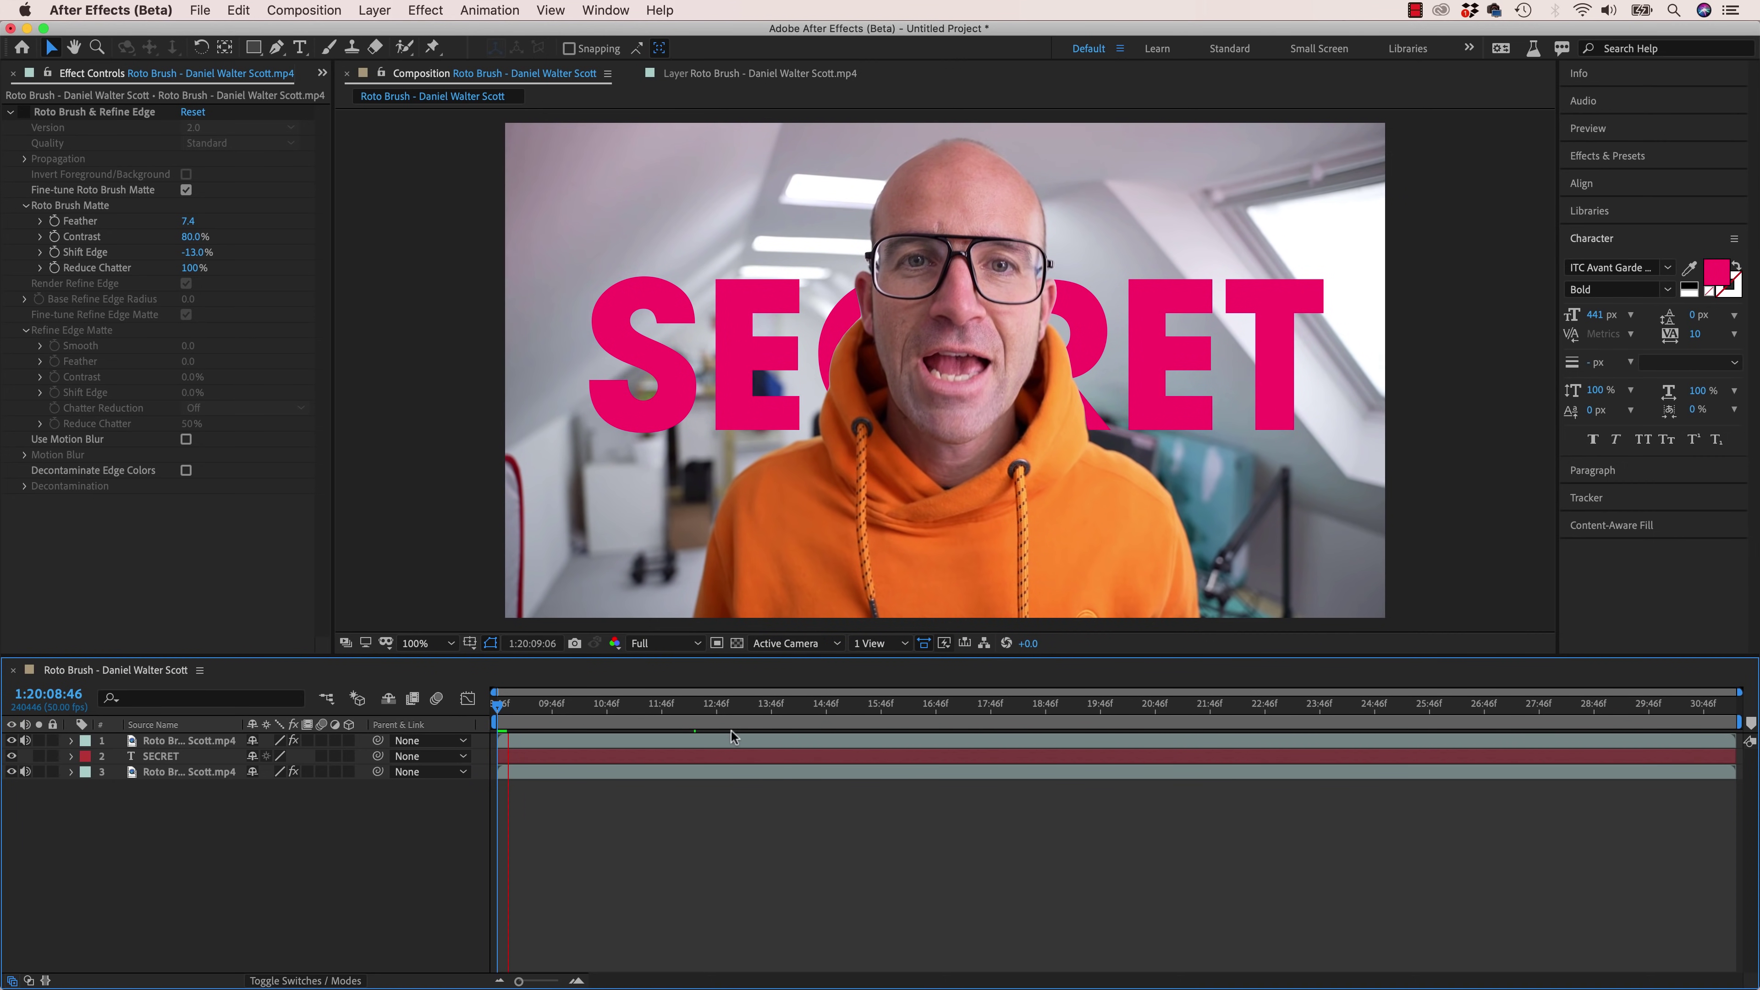
key("space")
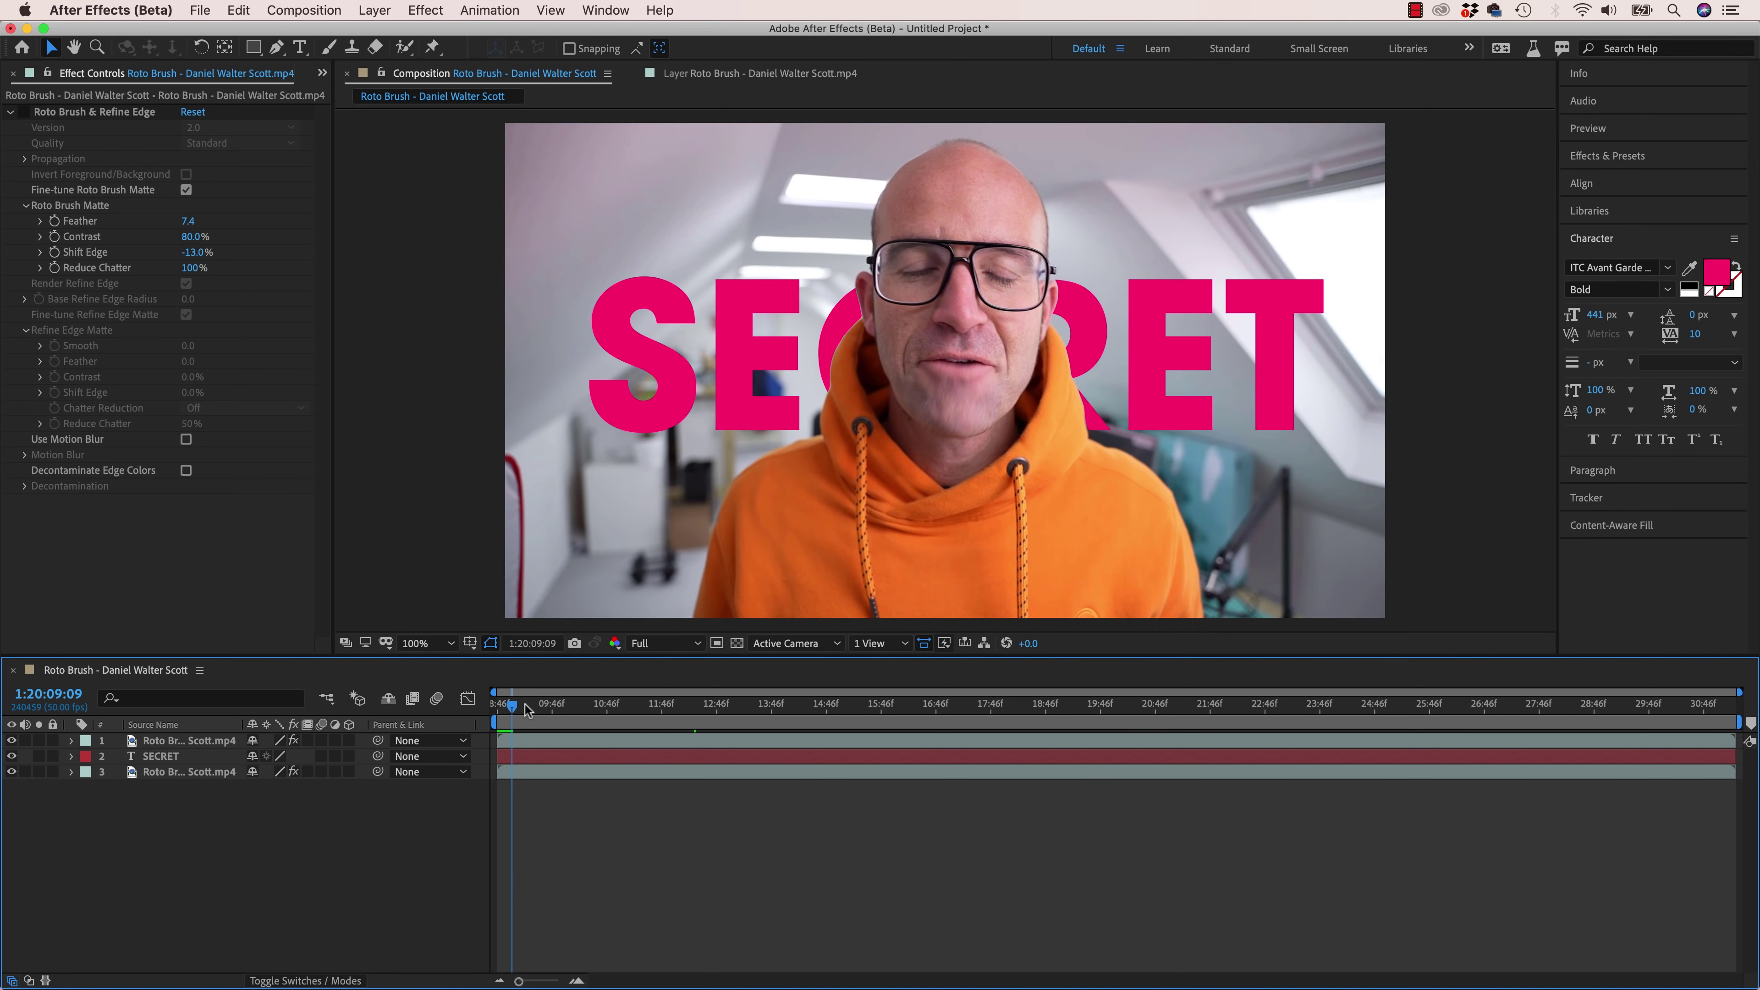
key("space")
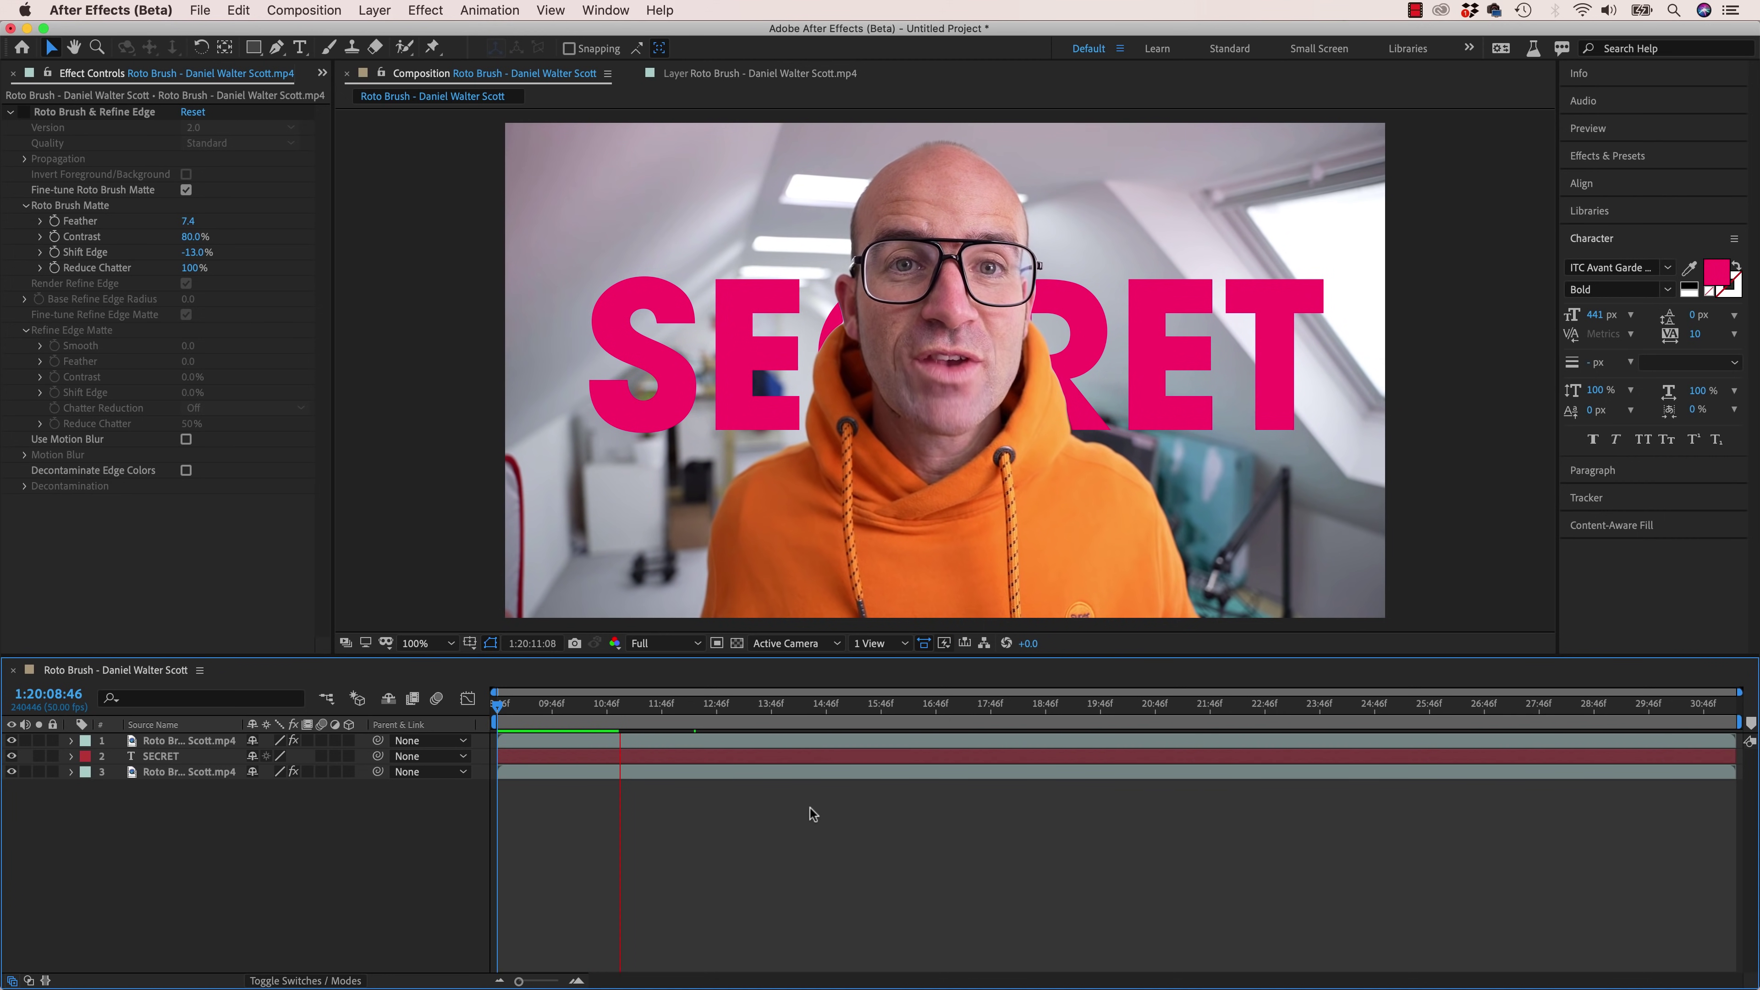
left_click(587, 705)
left_click_drag(551, 704, 457, 702)
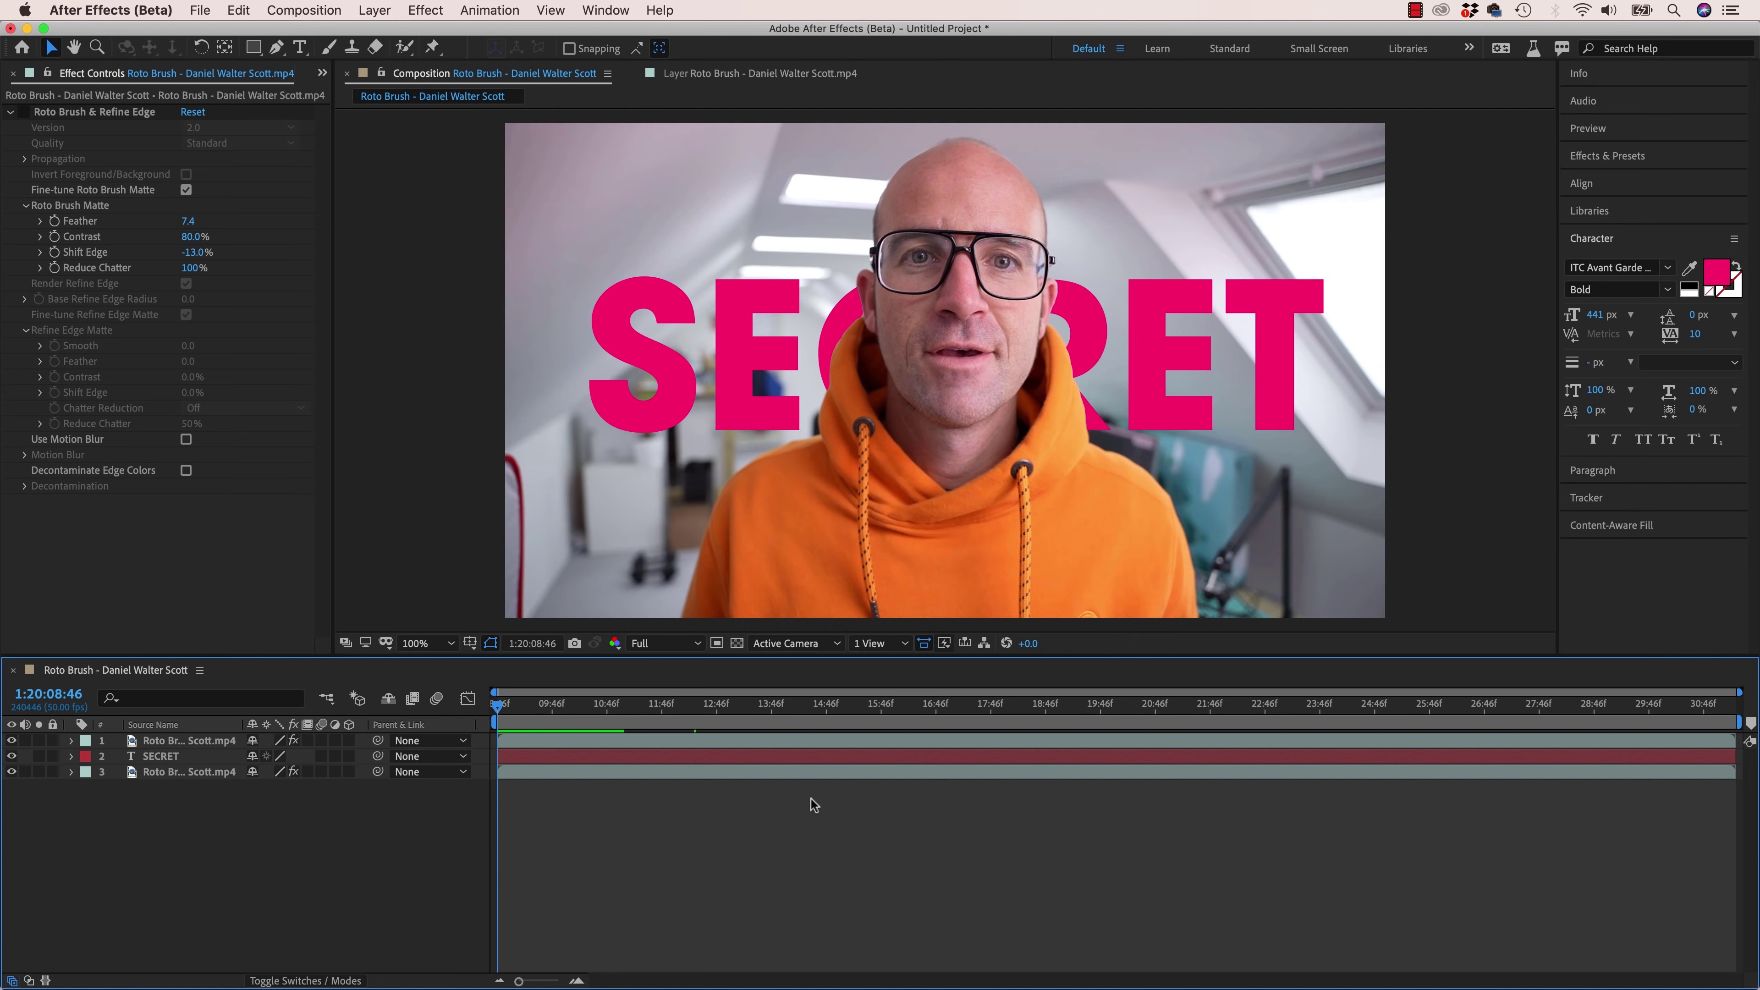
key("space")
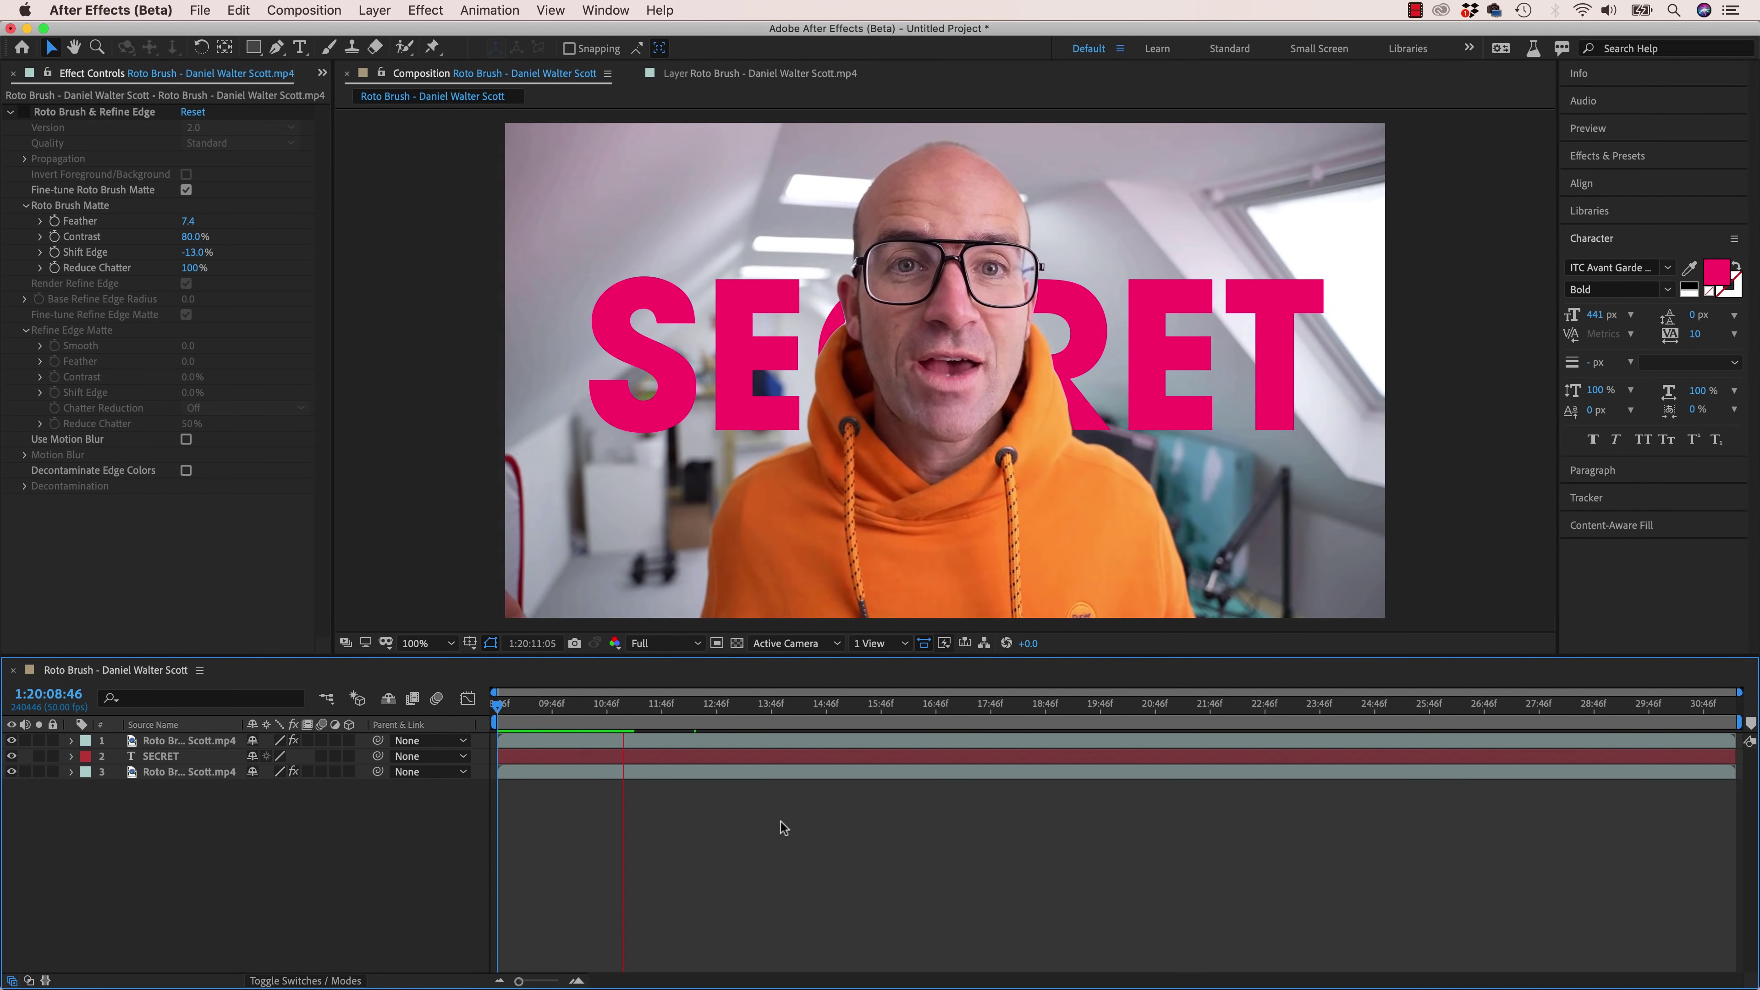
Step: Replay the composition to review how the moving man covers the SECRET text
key("space")
key("space")
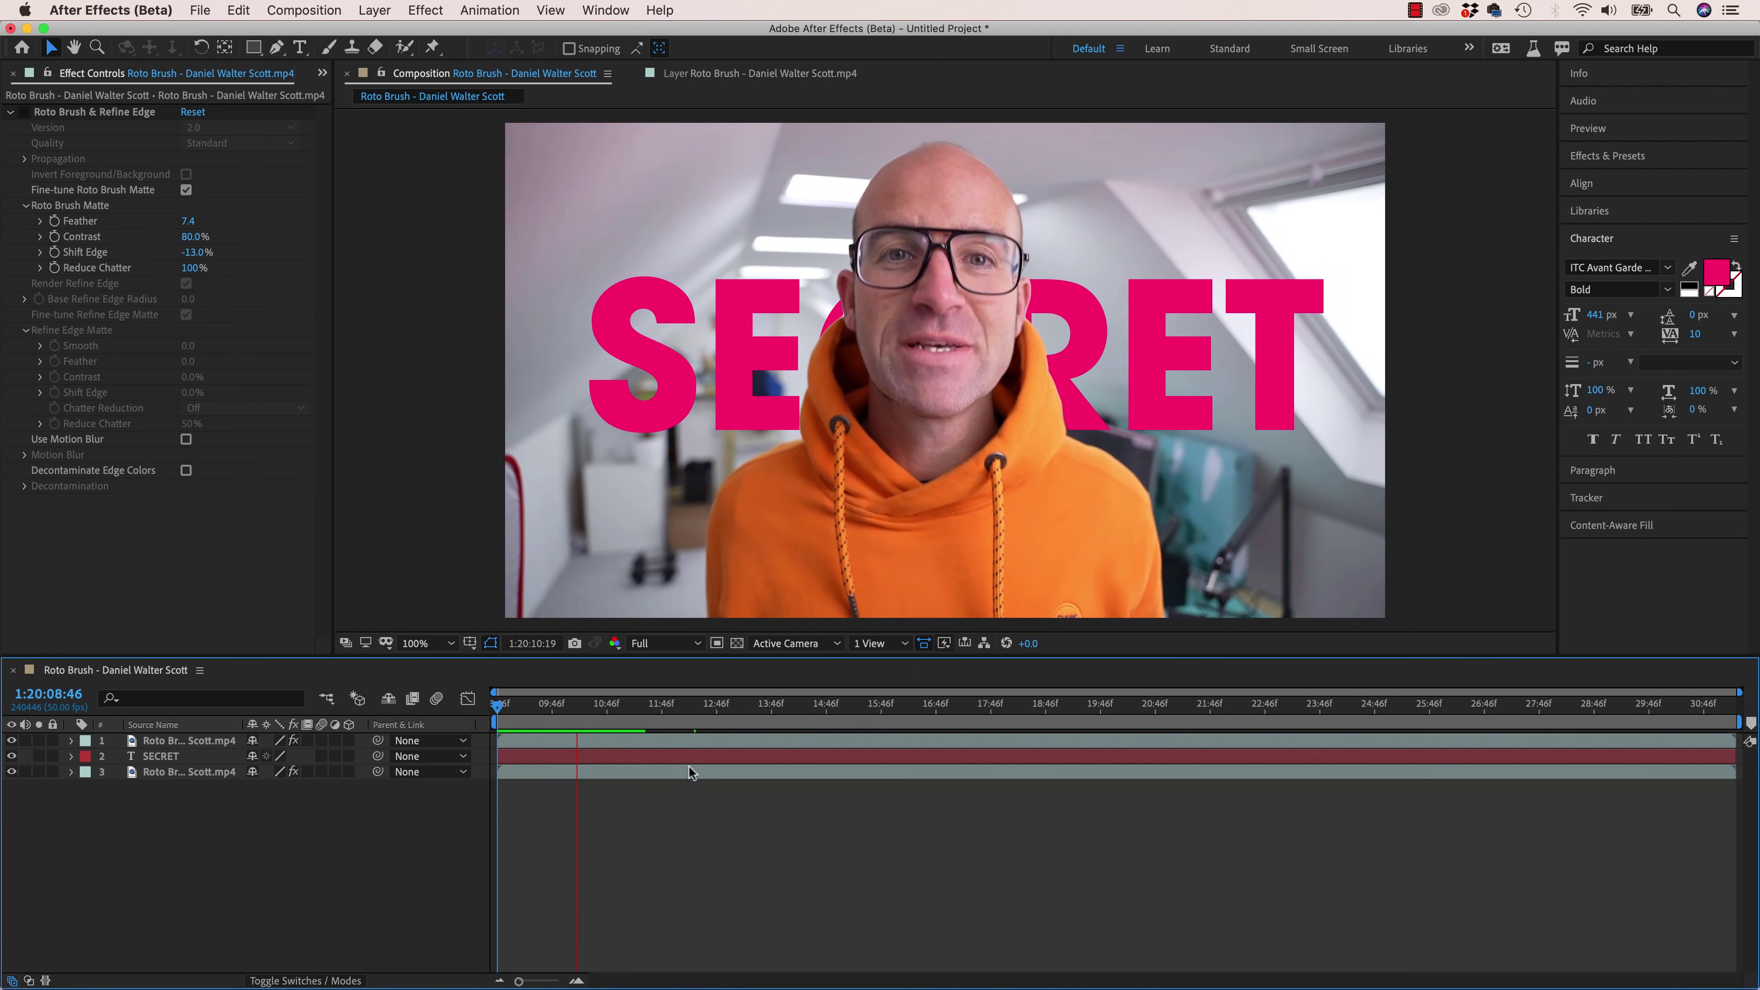
key("space")
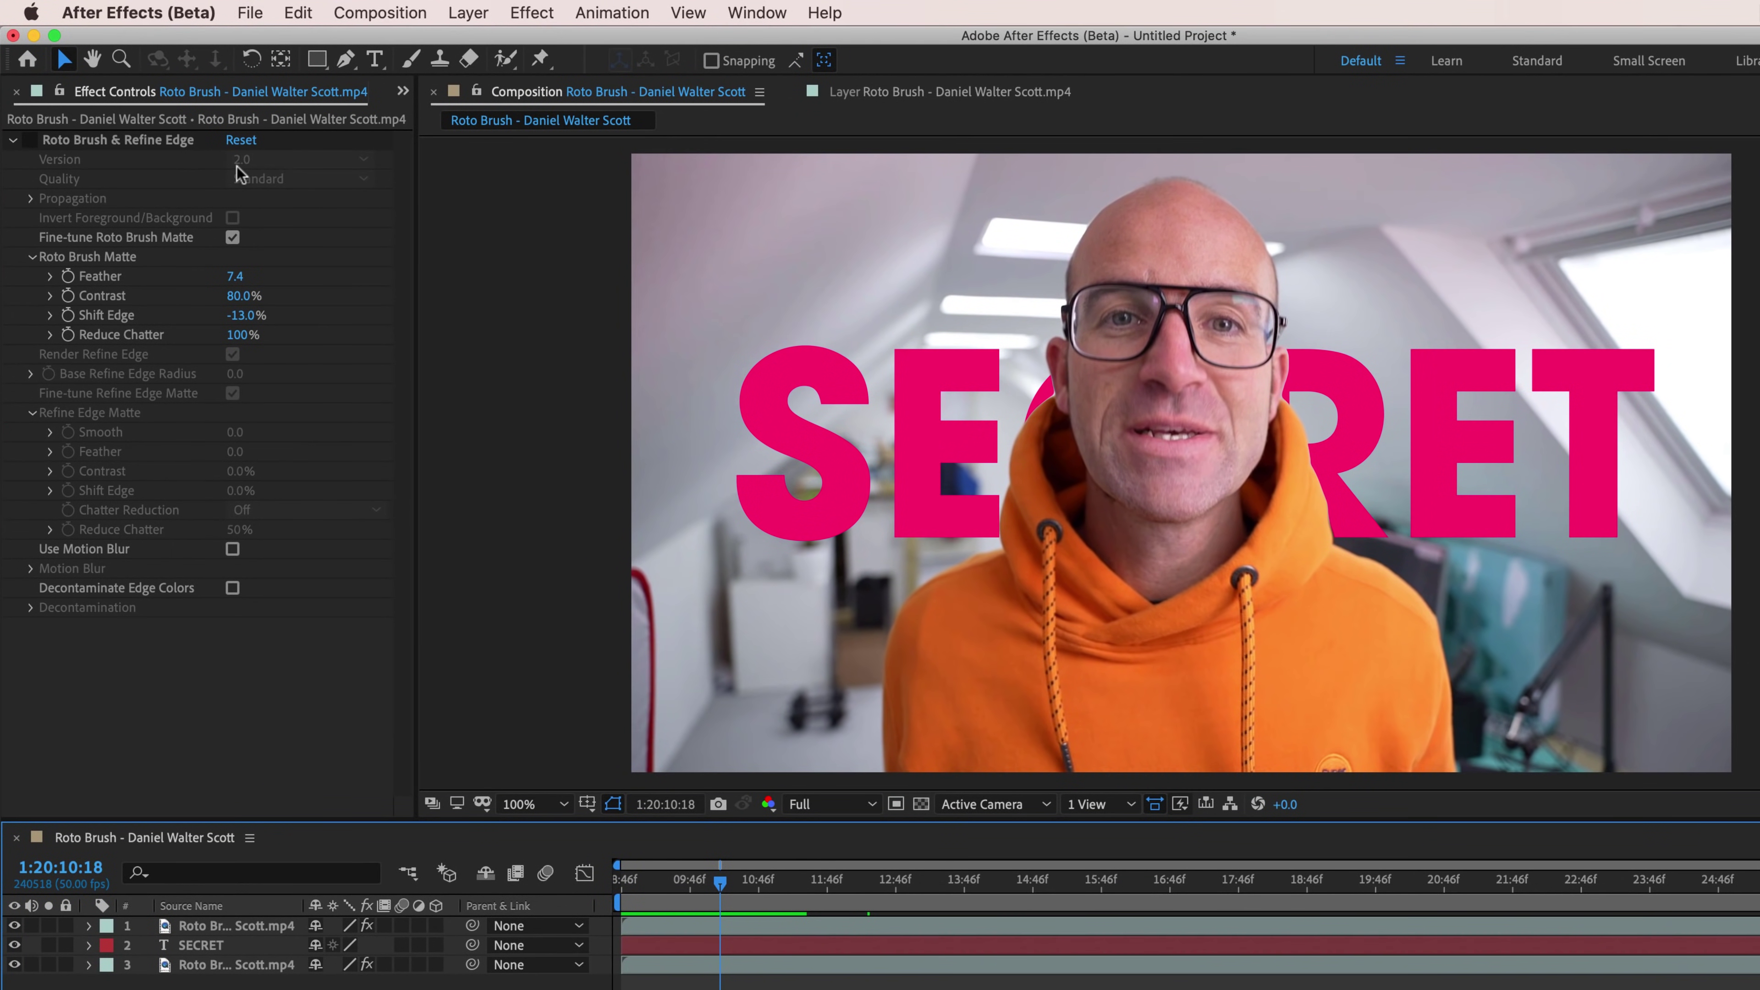
Step: Try Decontaminate Edge Colors on the bottom footage copy's Roto Brush & Refine Edge effect and show its Decontamination settings
left_click(253, 180)
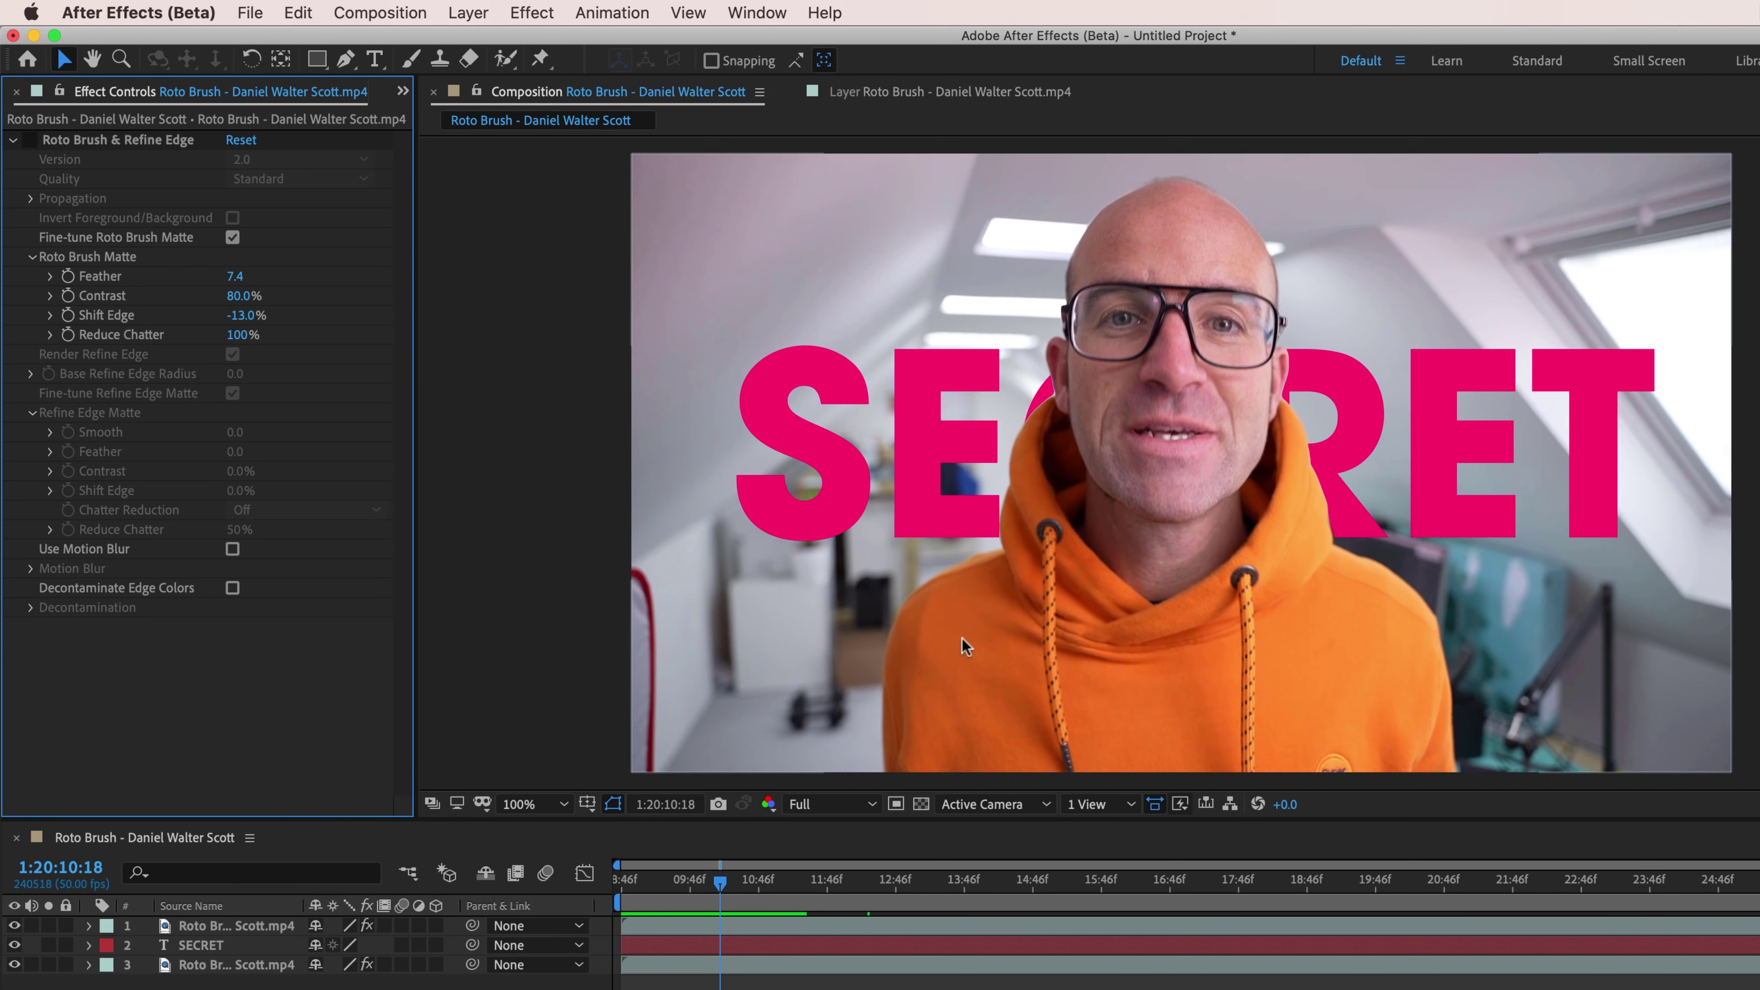
left_click(1089, 767)
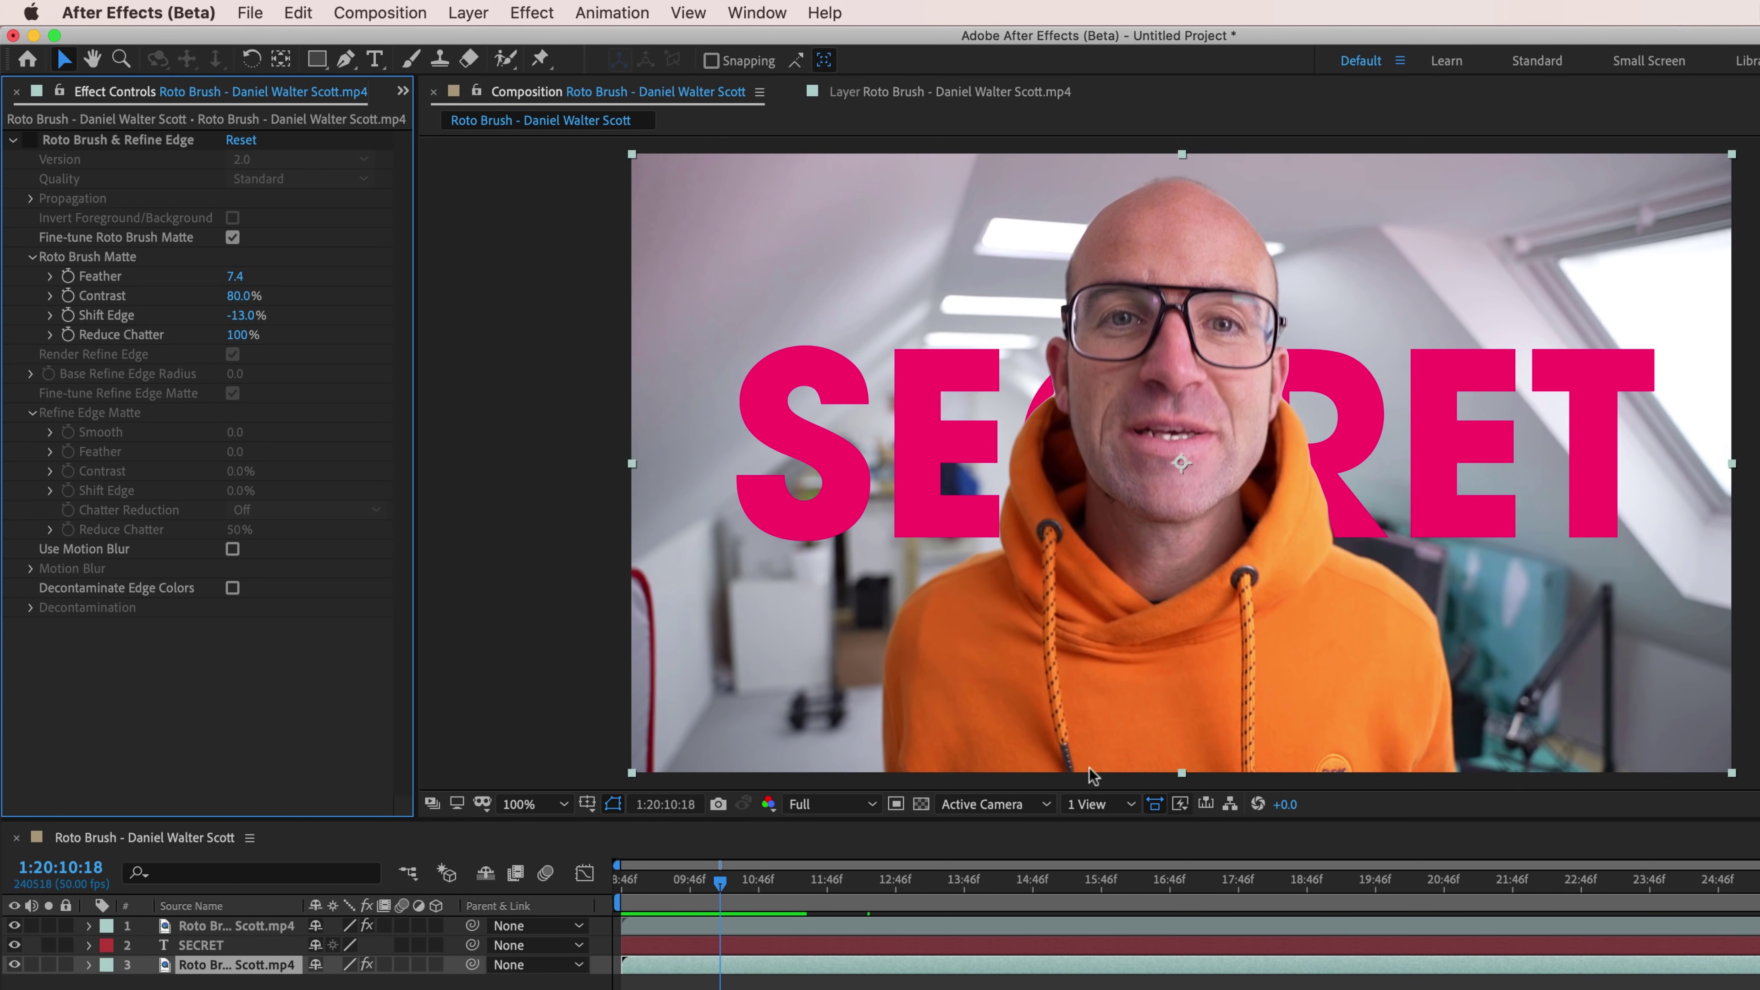
left_click(233, 588)
left_click(31, 607)
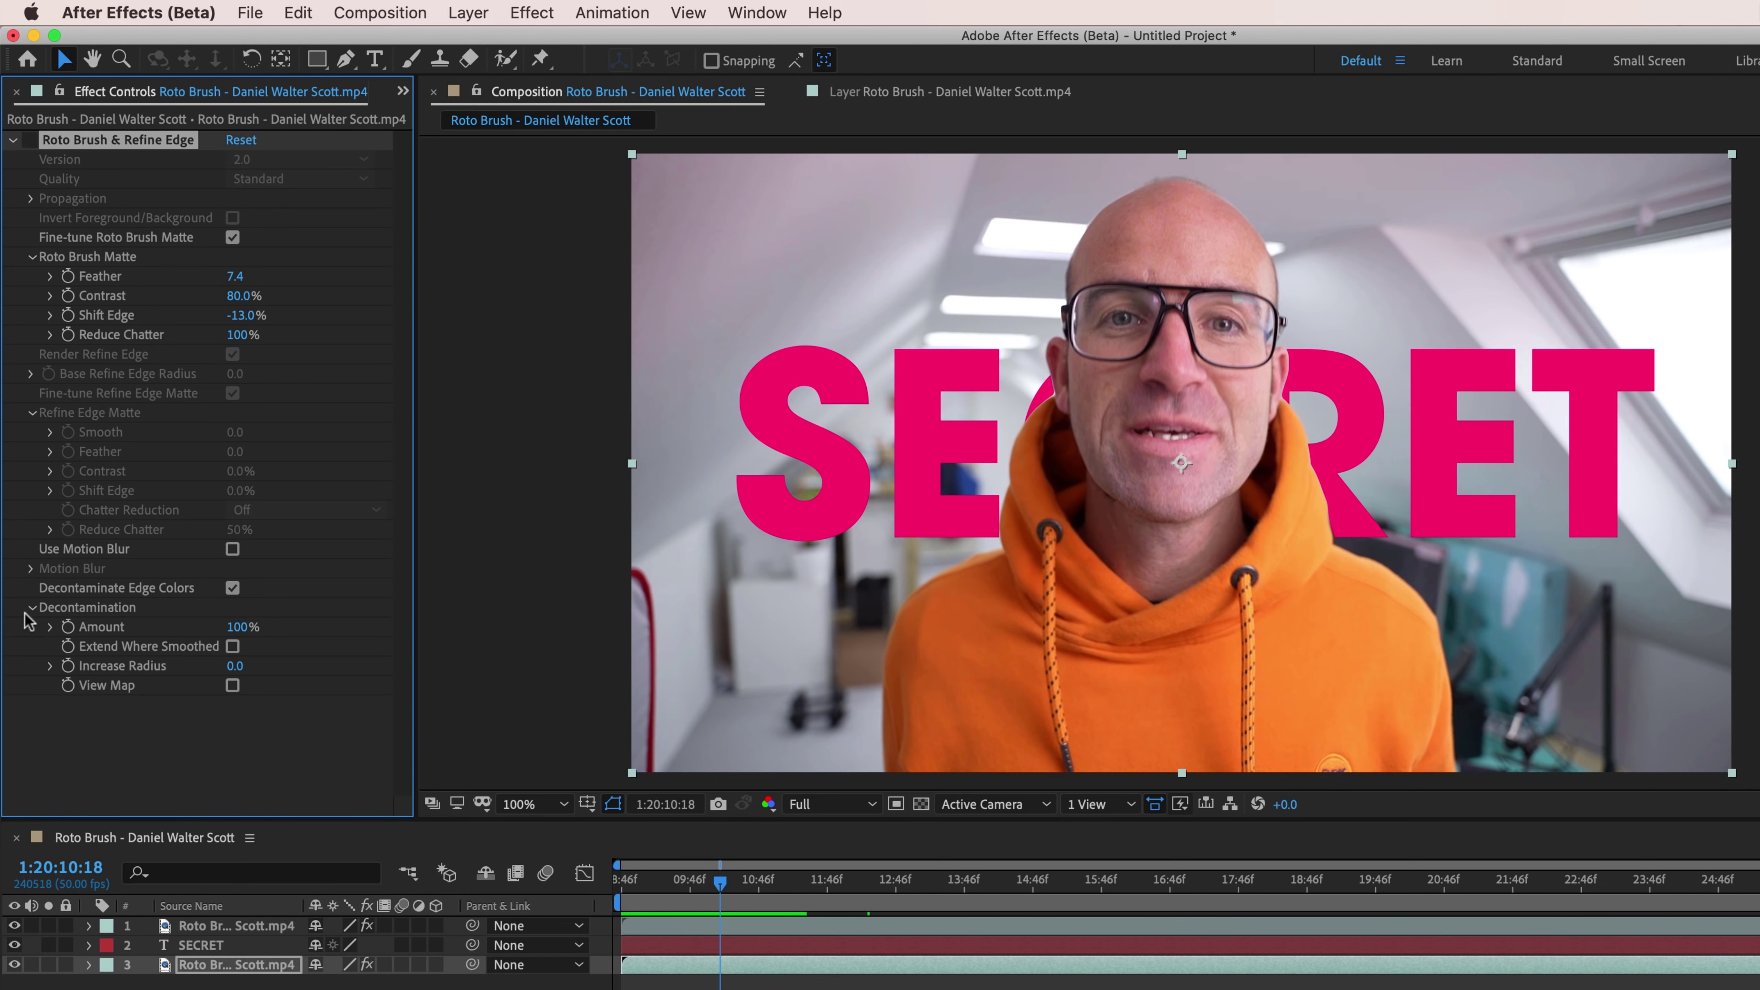
left_click(233, 588)
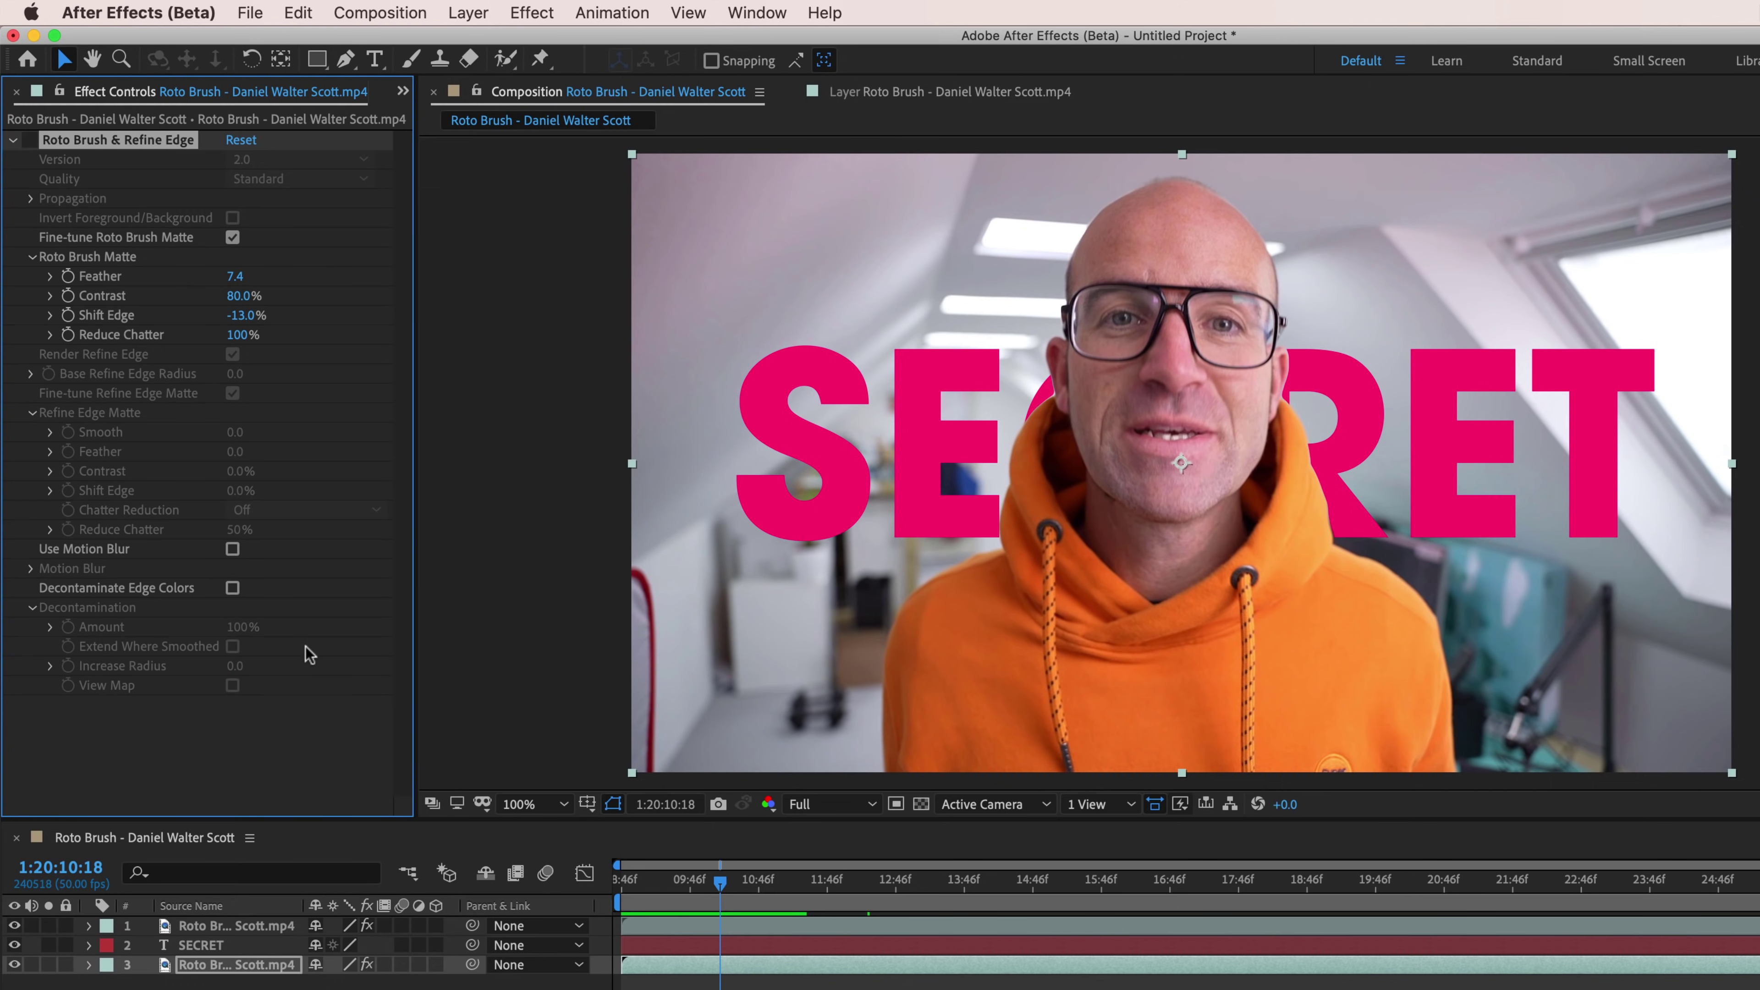
Step: Apply the Wigglerama preset to the SECRET text layer, with Wiggle Position at 495 pixels and Wiggle Nervousness at 3.5
left_click(1100, 947)
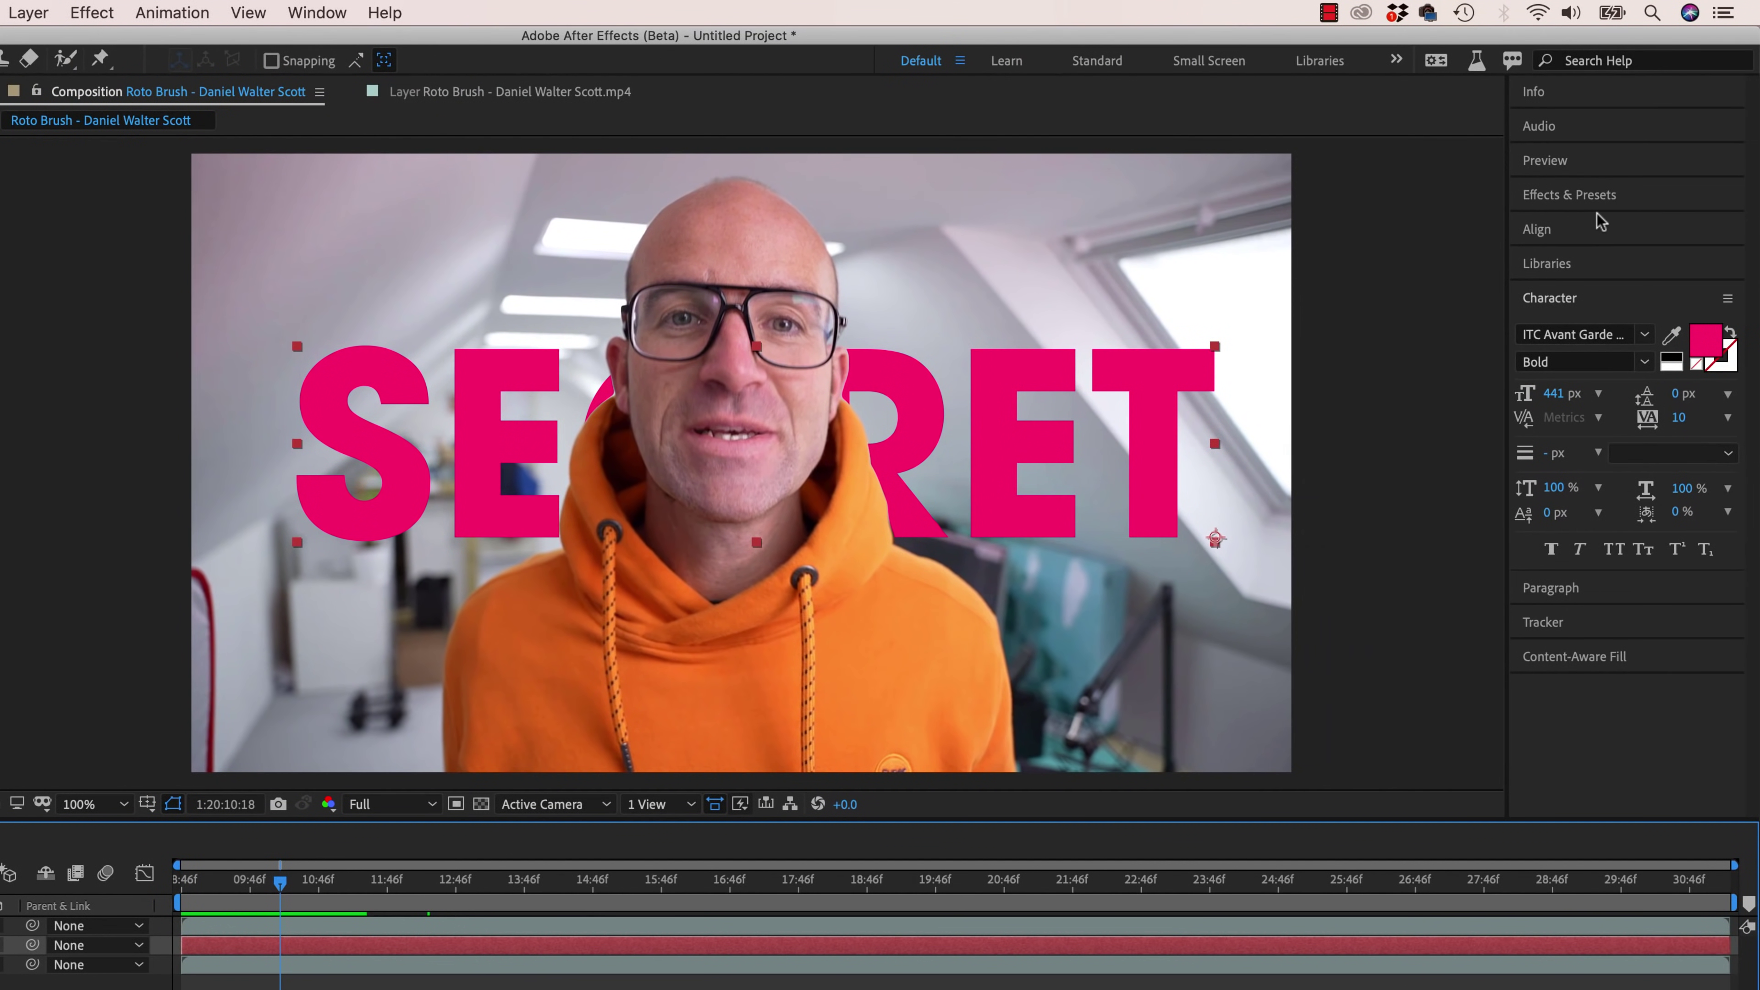
left_click(1593, 200)
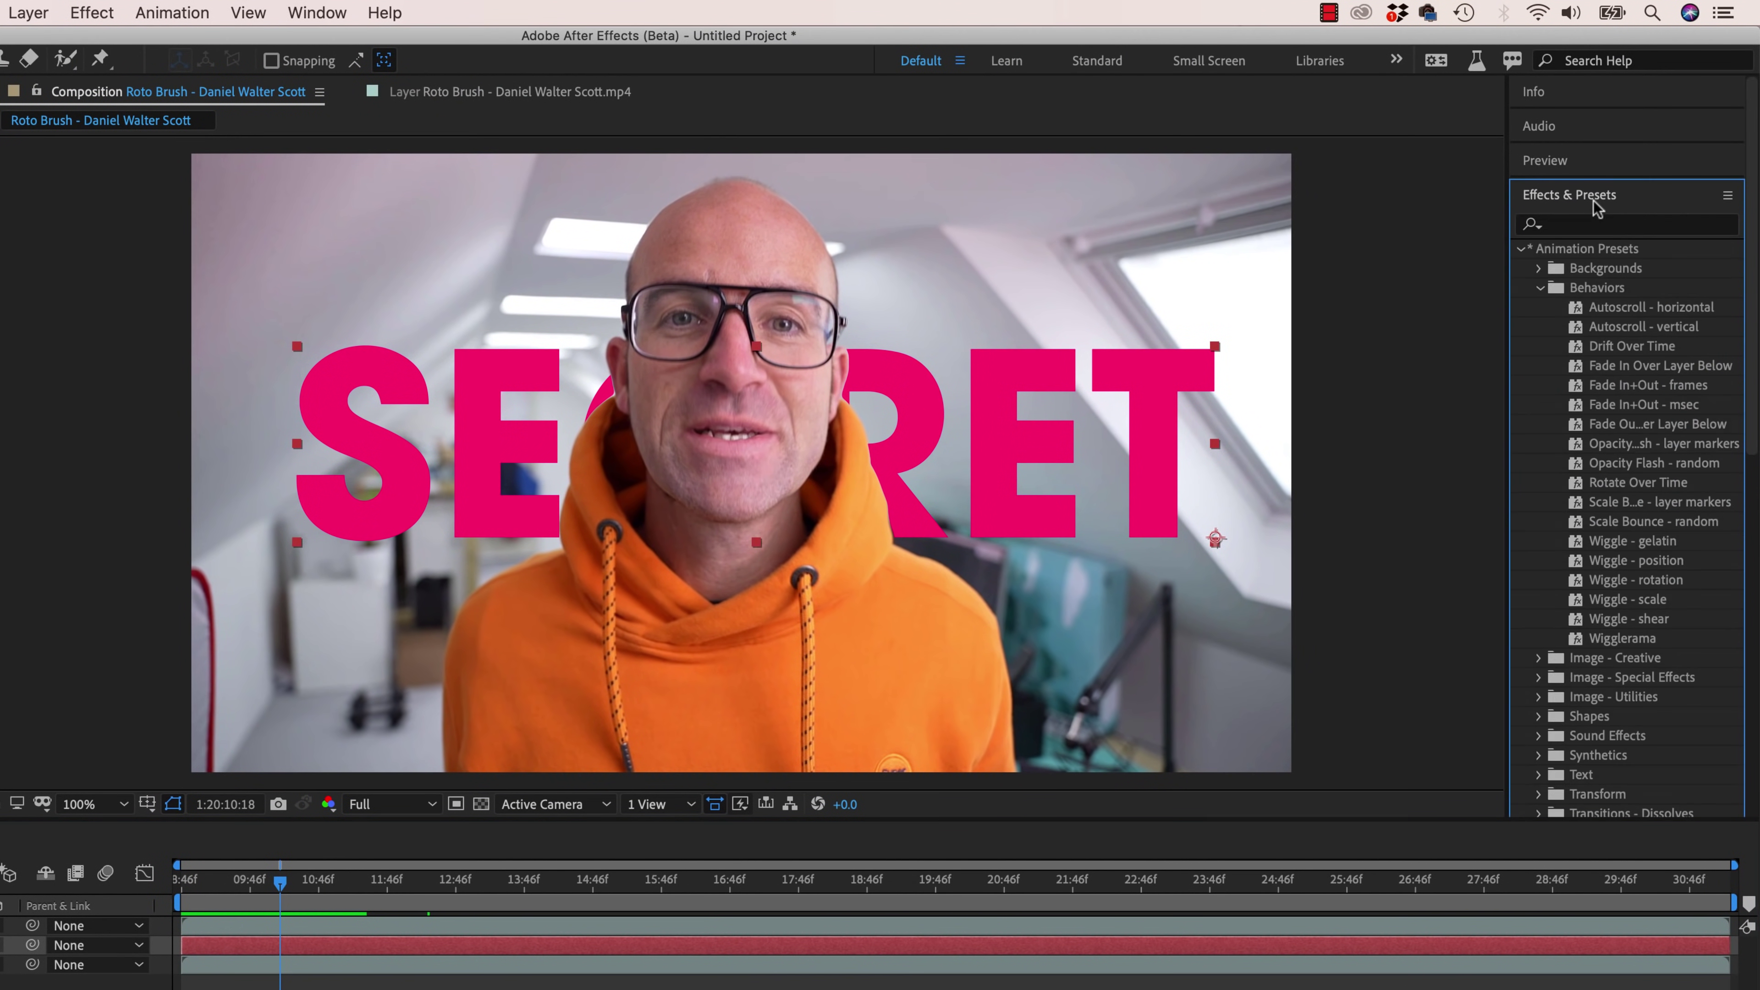
left_click(1593, 223)
type("wigg")
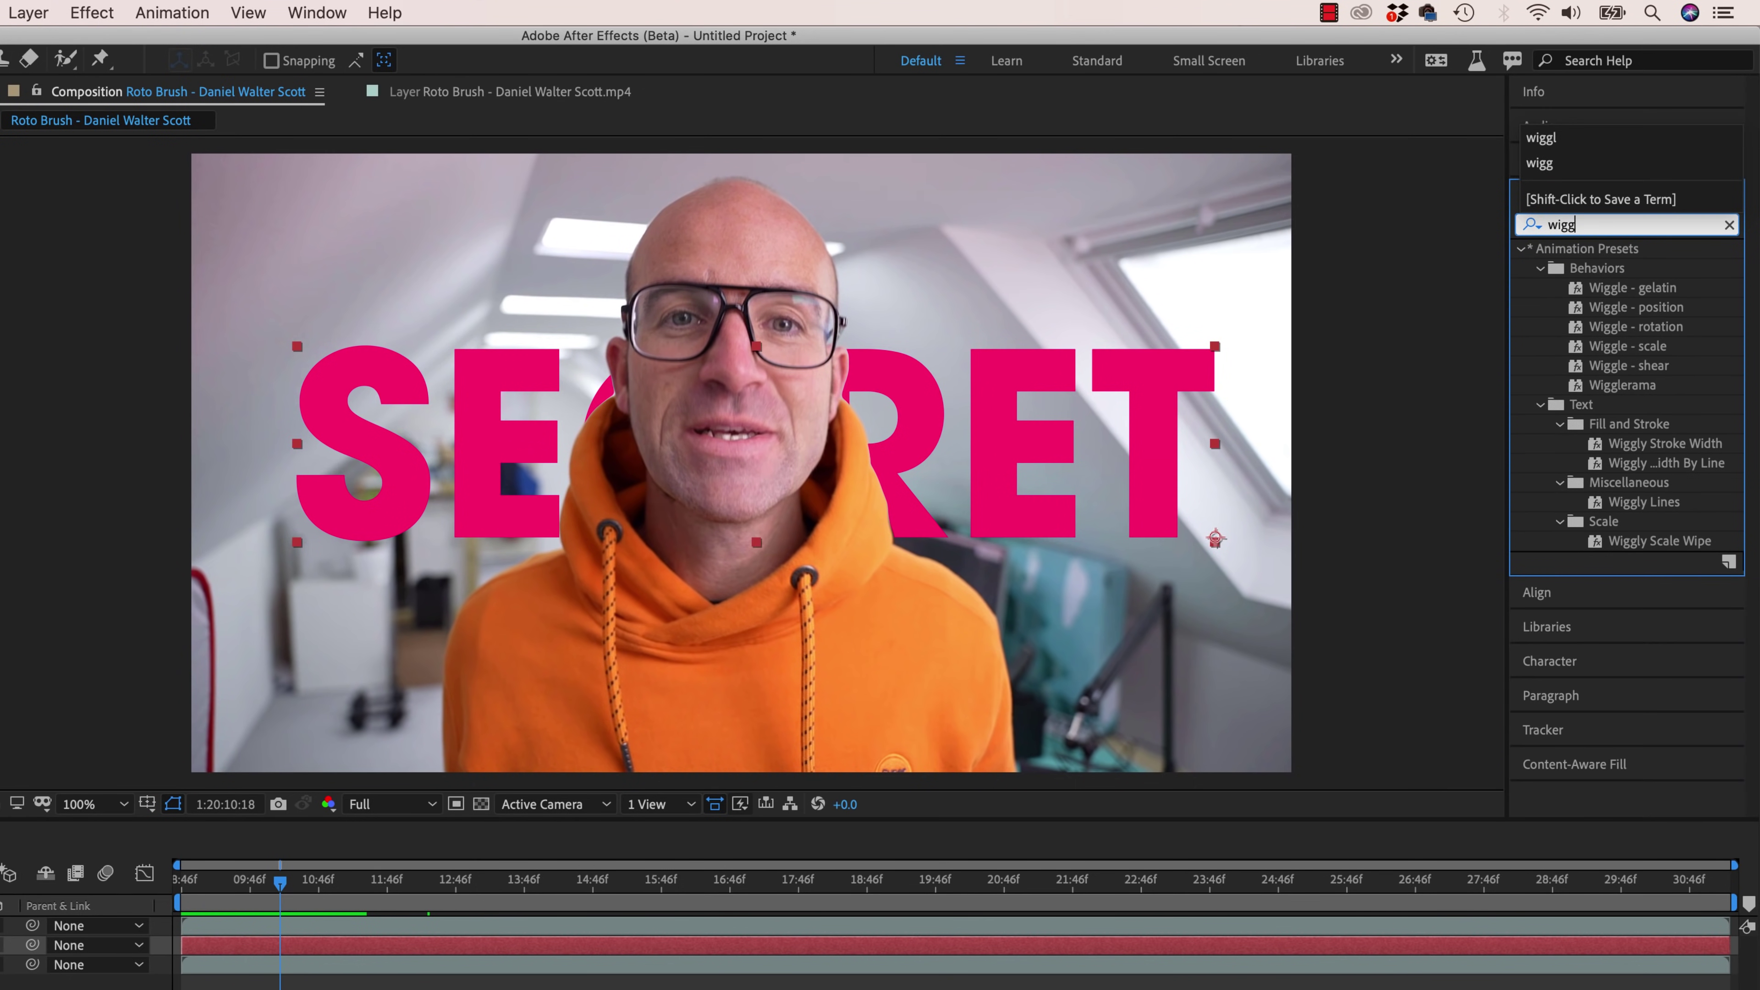
left_click_drag(1649, 386, 1218, 946)
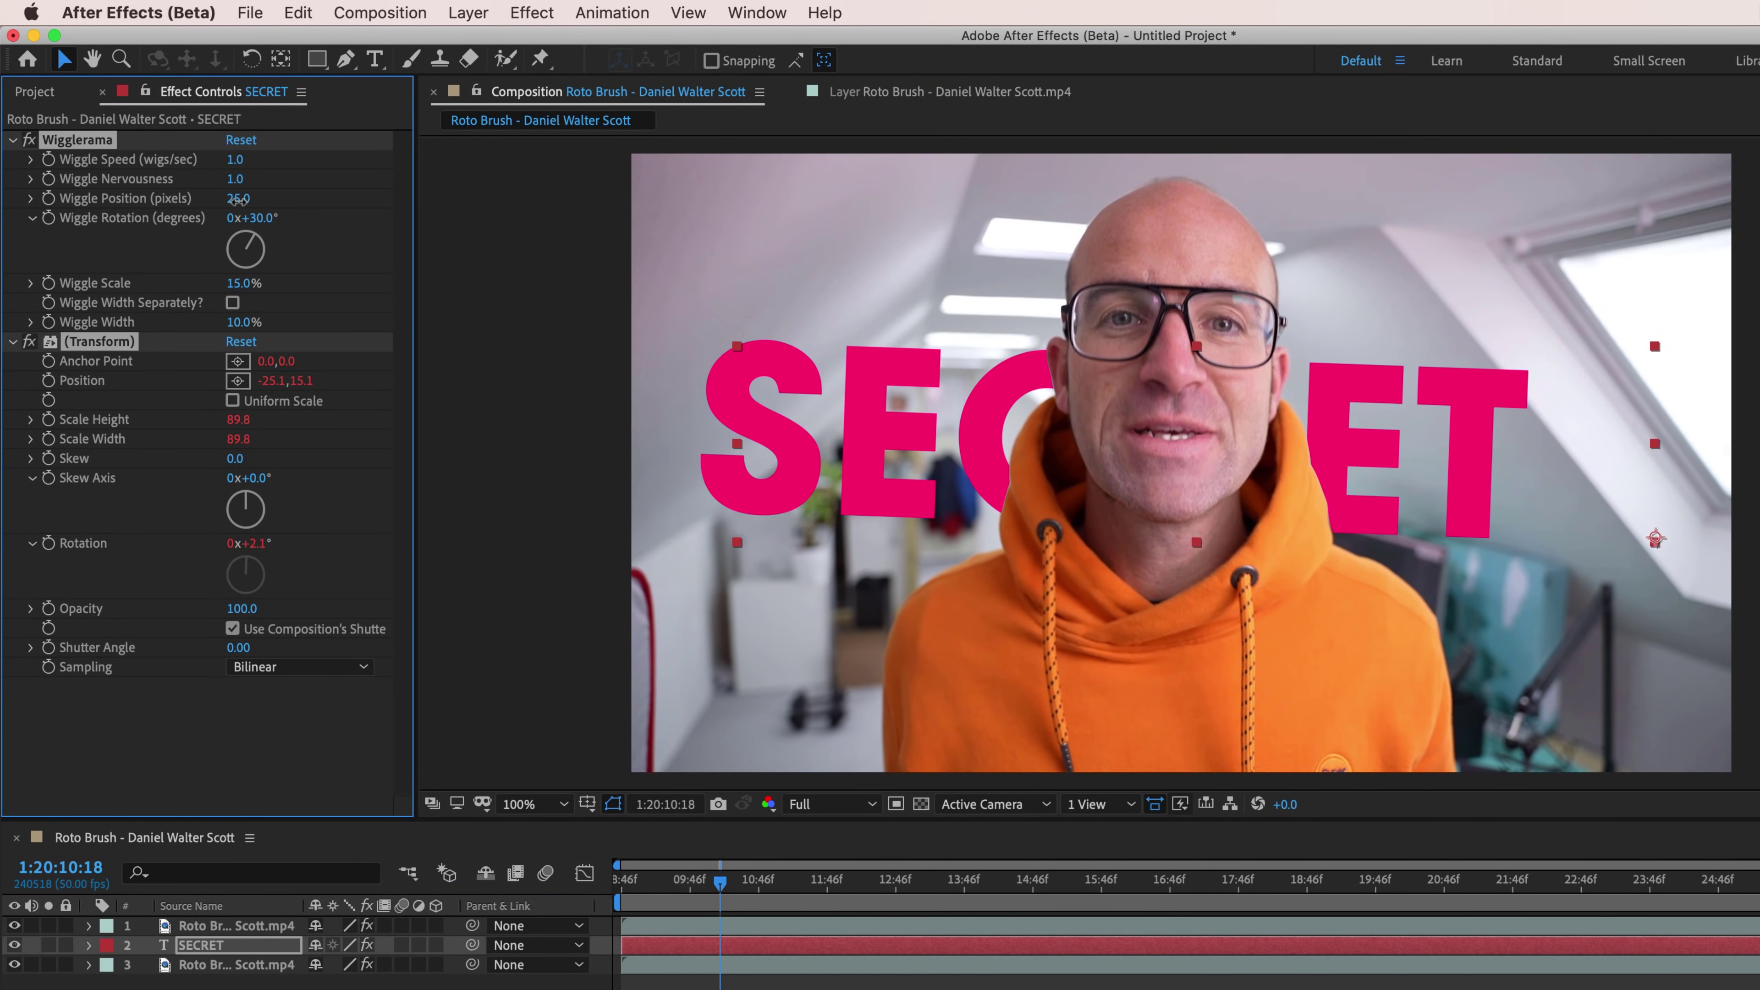
left_click_drag(239, 199, 793, 208)
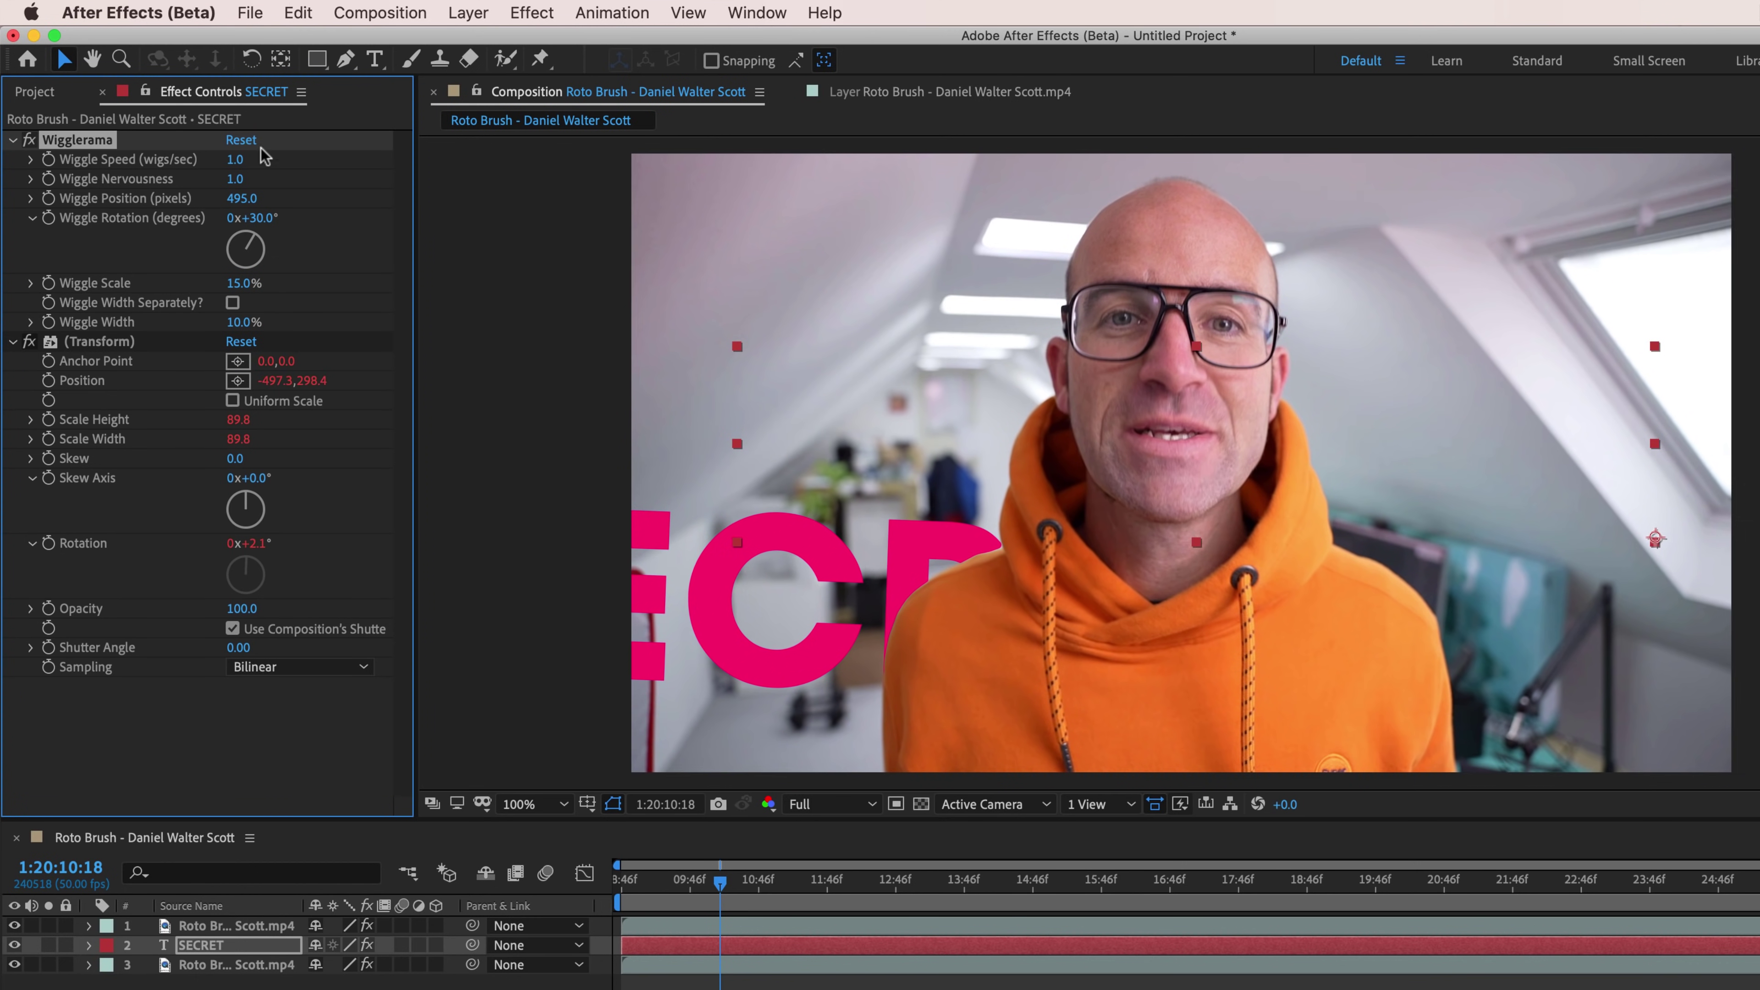
left_click_drag(231, 179, 262, 182)
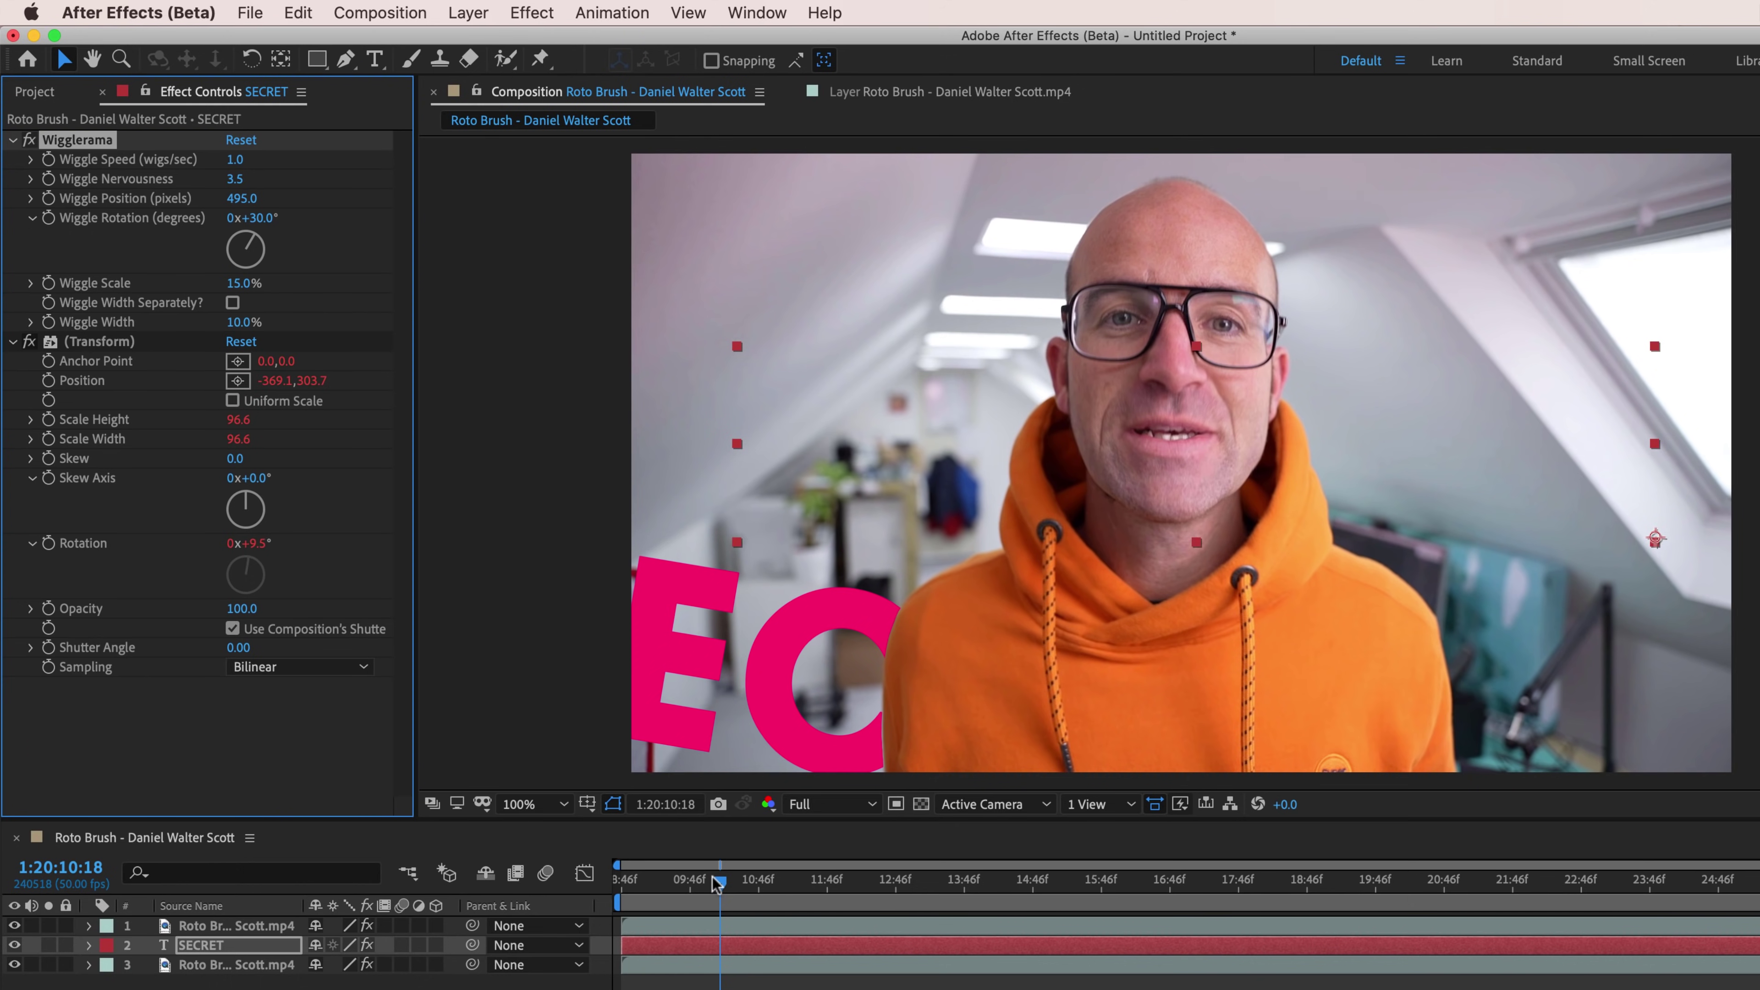
Step: Preview the wiggling SECRET text behind the man from the start of the composition
left_click_drag(718, 883, 622, 883)
key("space")
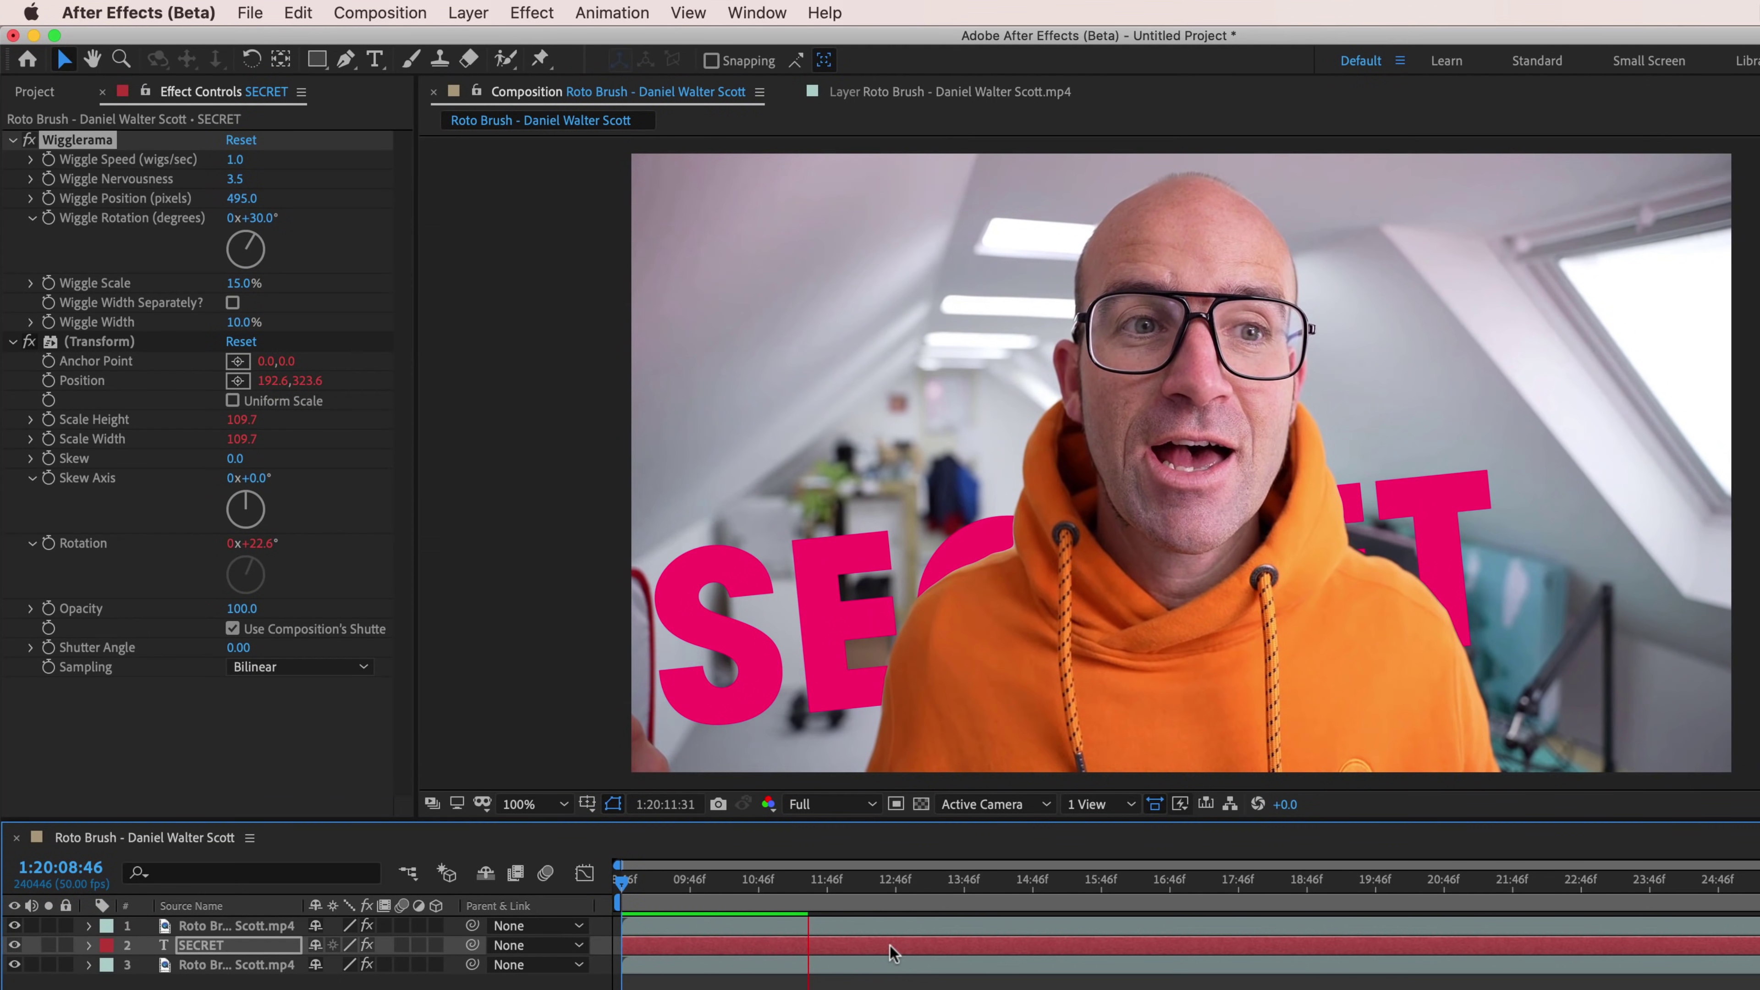
key("space")
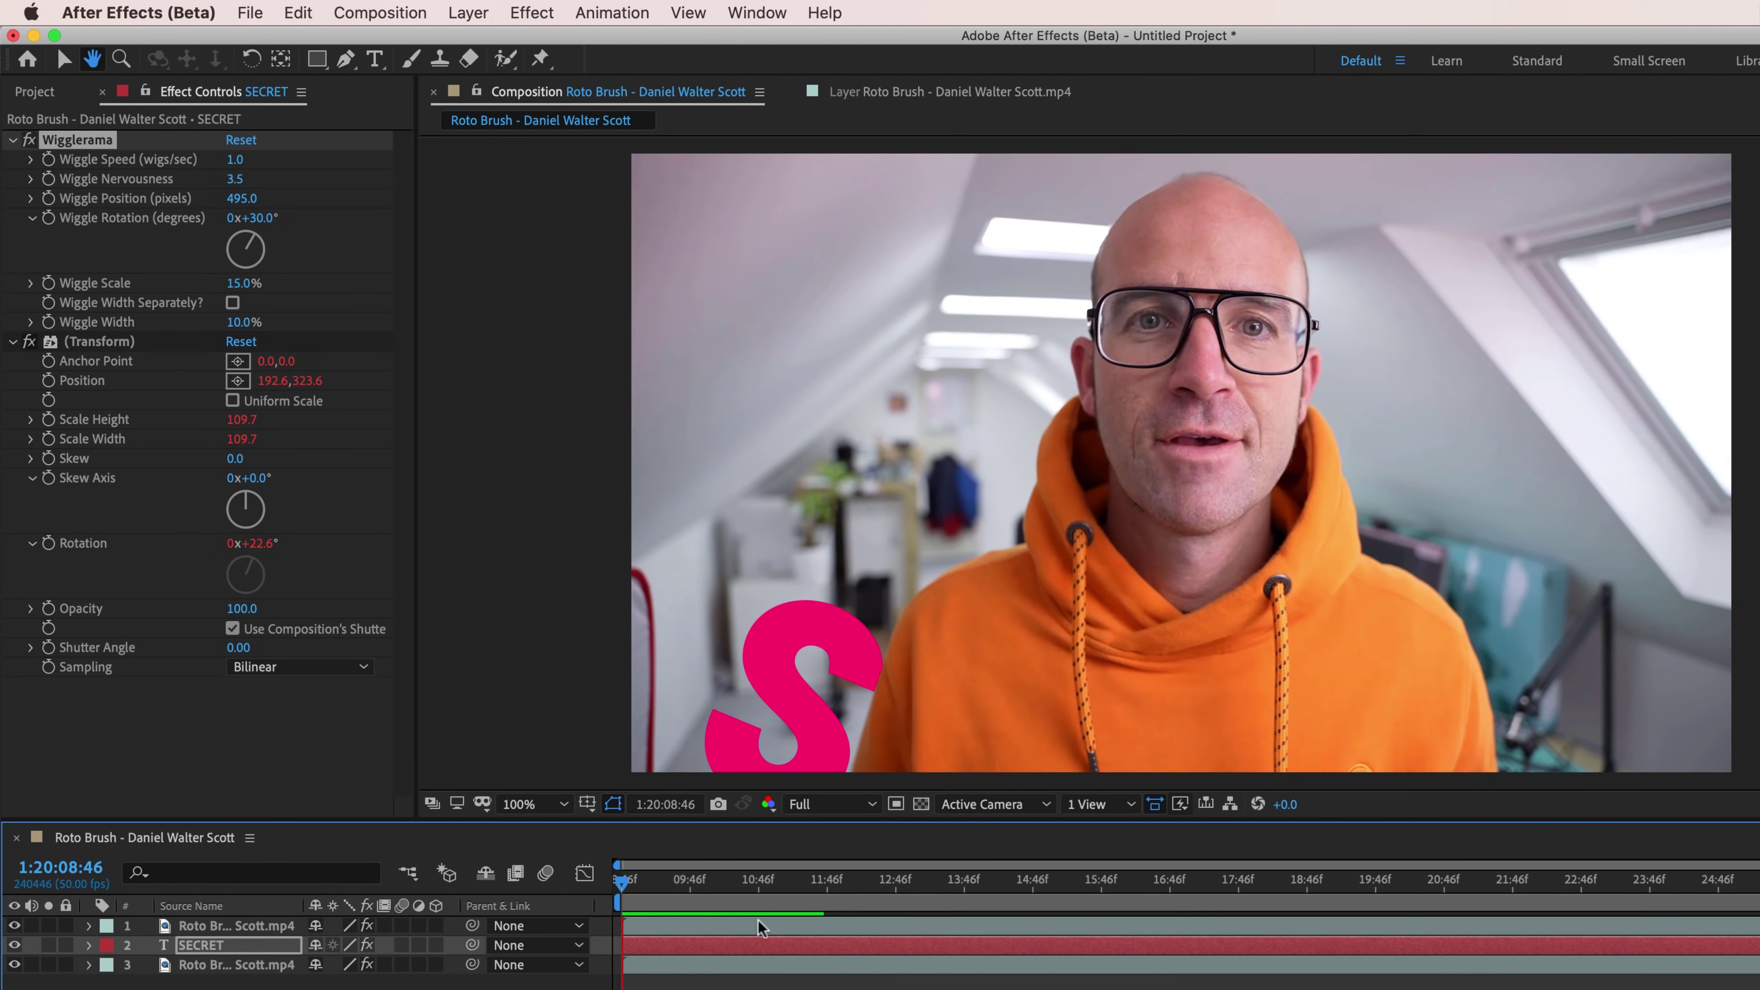
key("space")
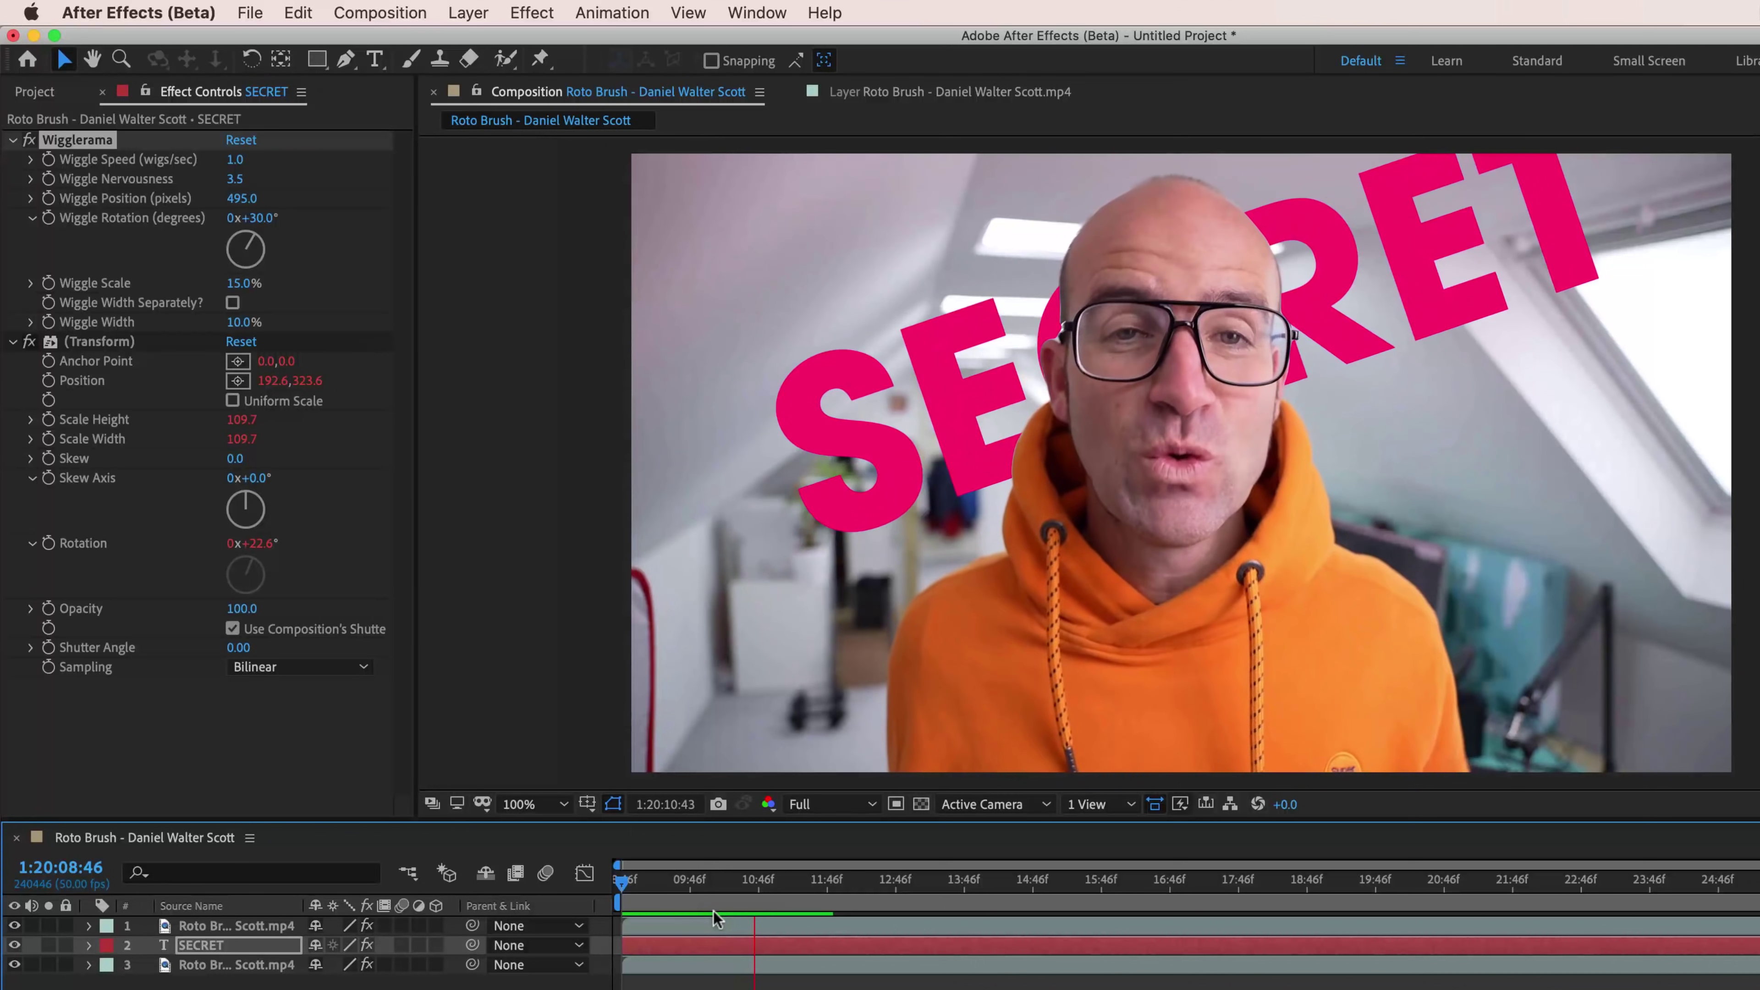
key("space")
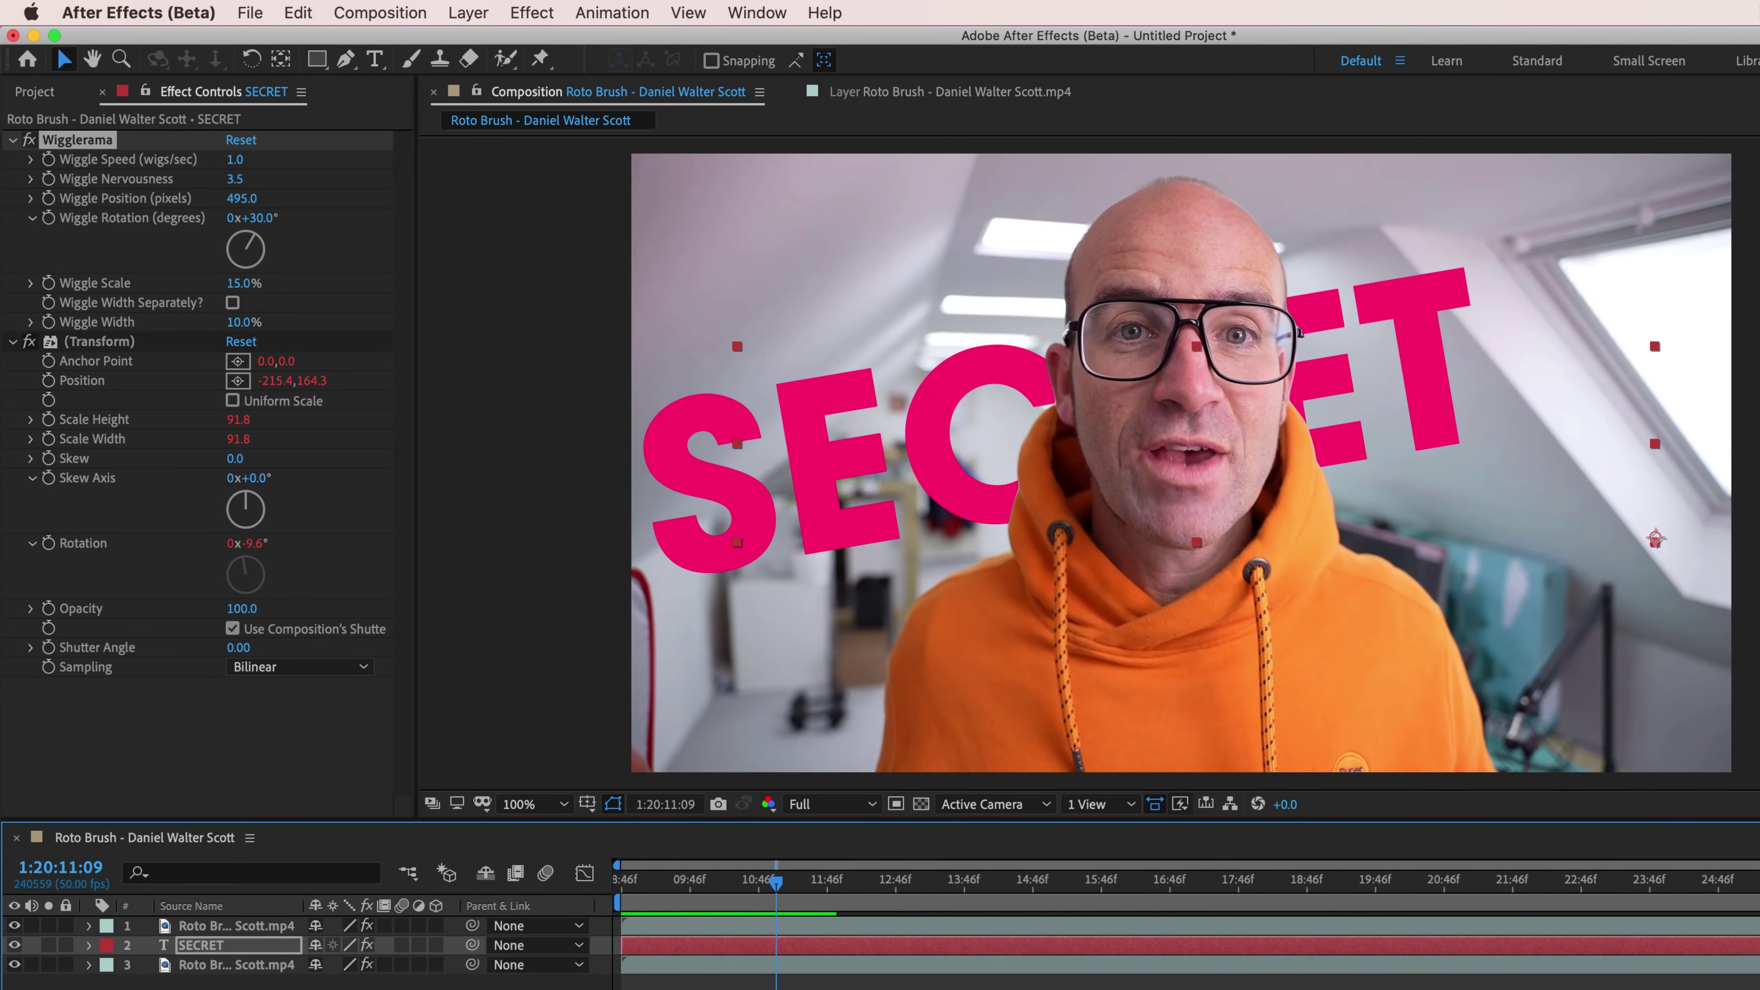
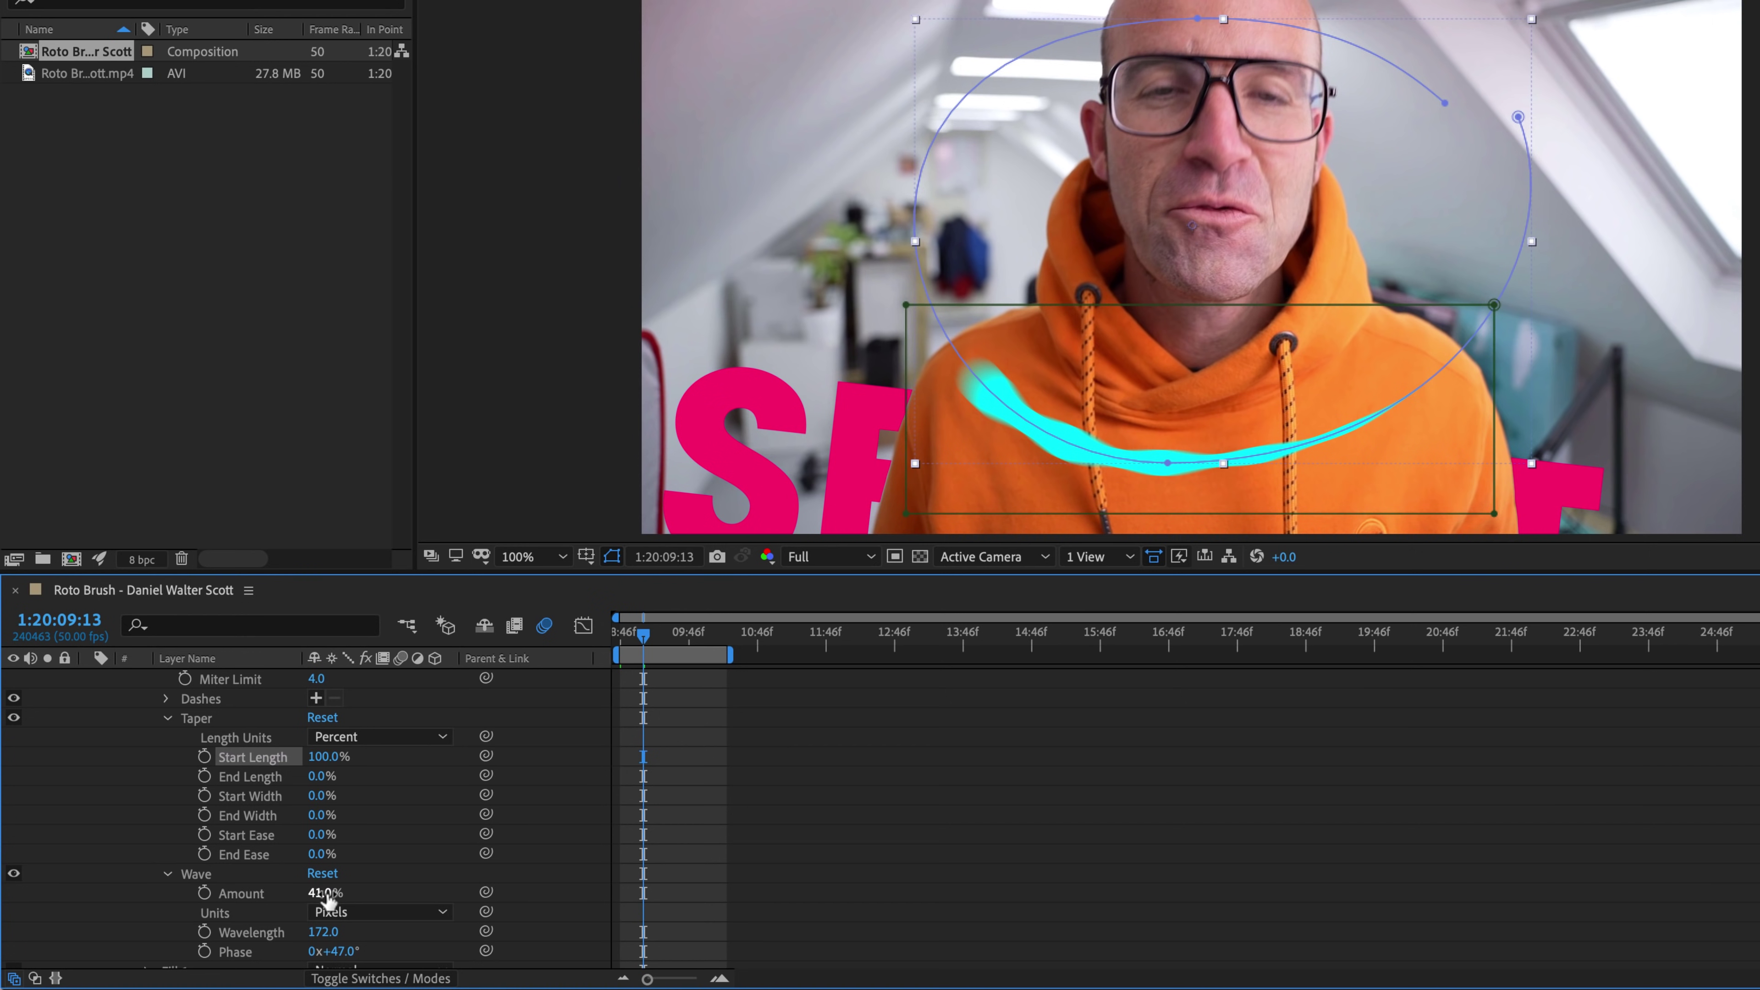
Step: Set the cyan stroke's Wave Amount to 60% and play the composition
mouse_move(326, 892)
left_mouse_down()
mouse_move(234, 899)
mouse_move(310, 898)
left_mouse_up()
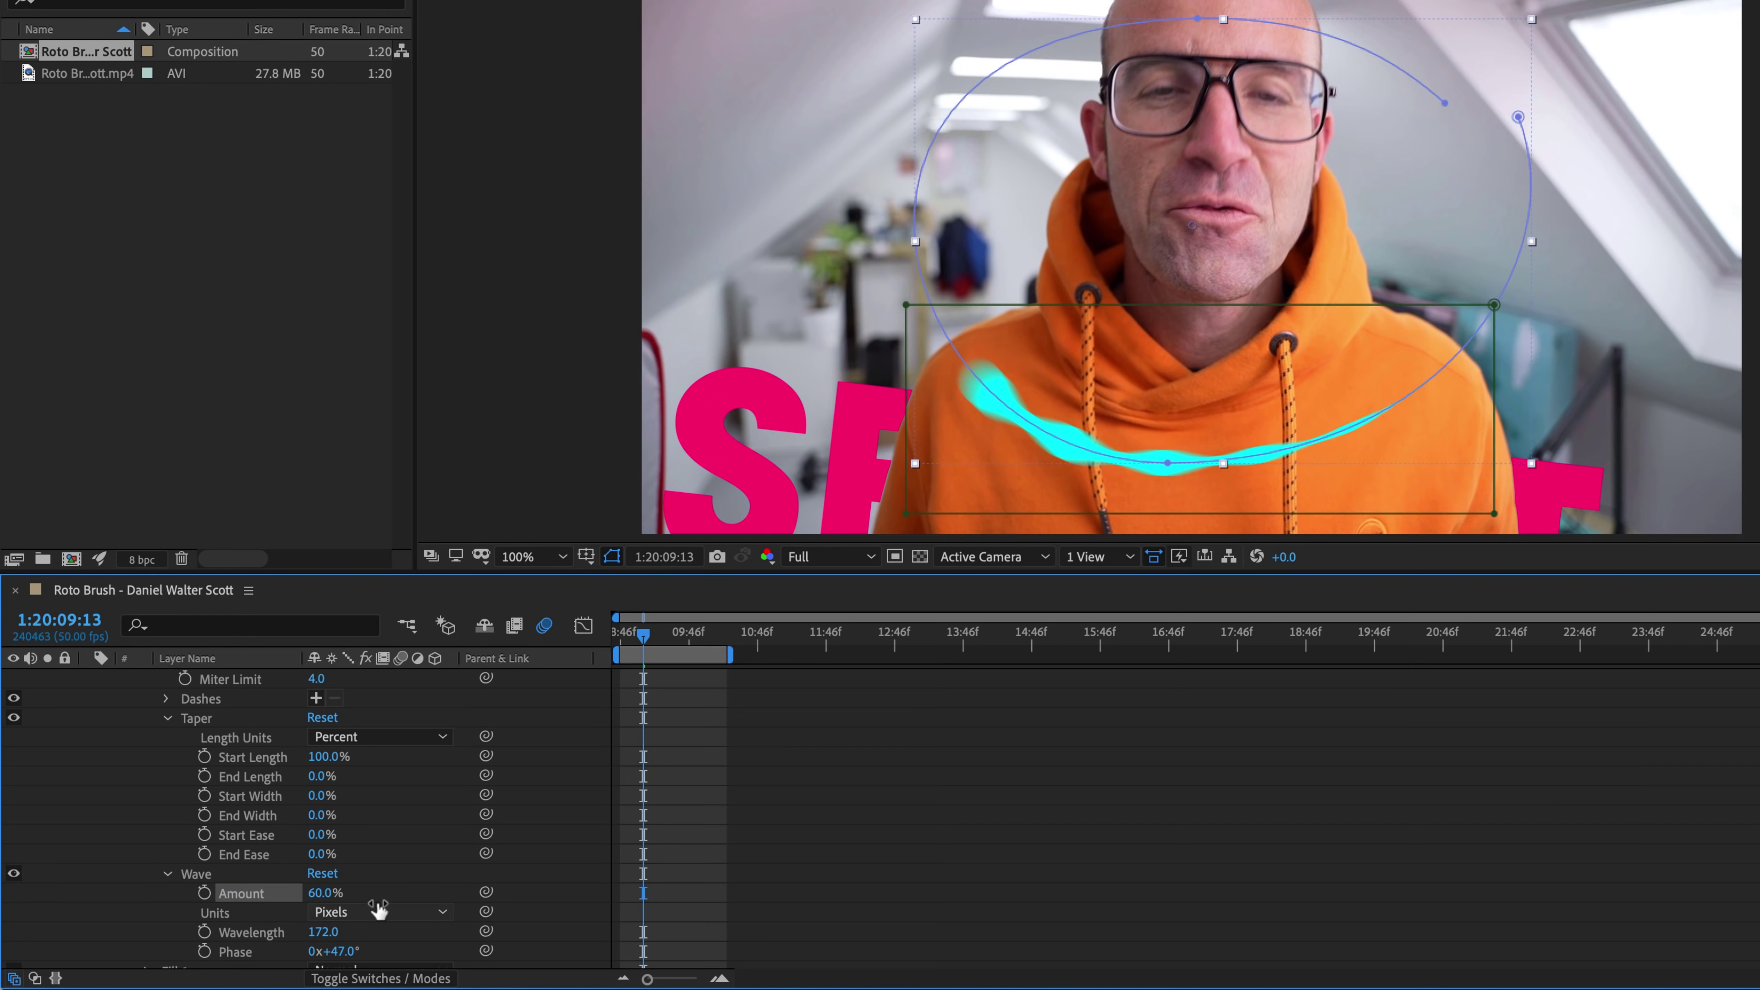
left_click(784, 705)
key("space")
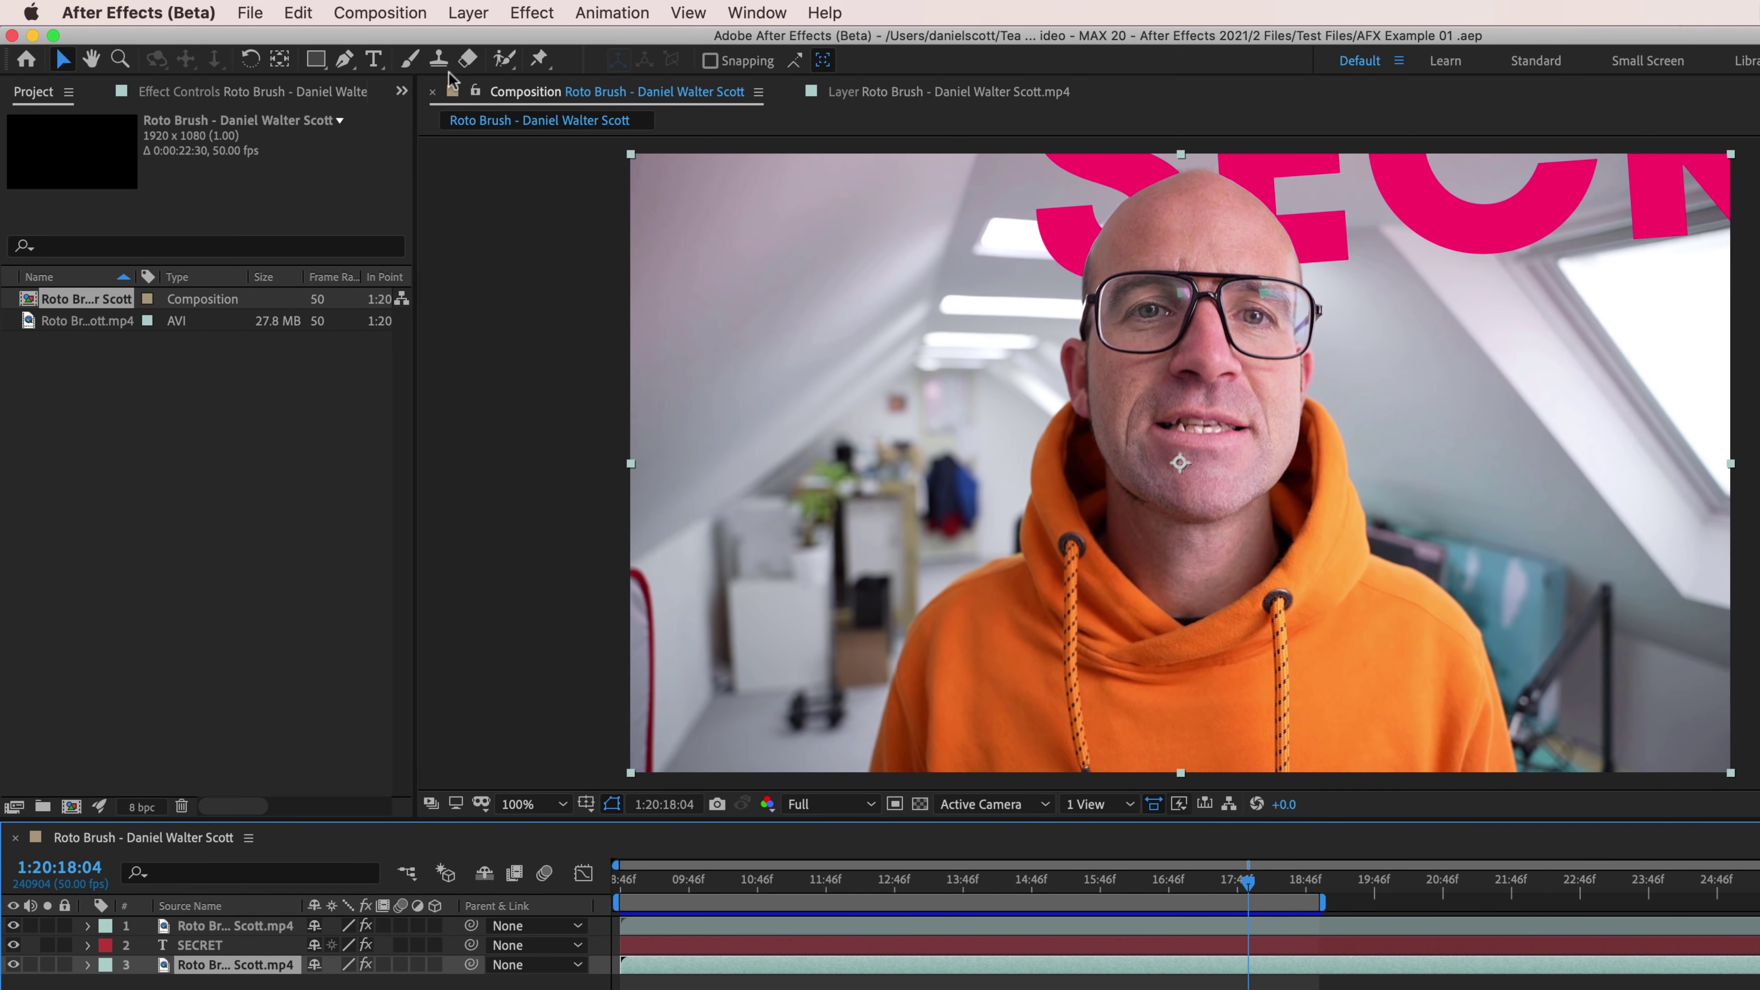
Step: Set up the Pen tool for a new shape with no fill and a cyan 00F7FF stroke 91 px wide
left_click(342, 59)
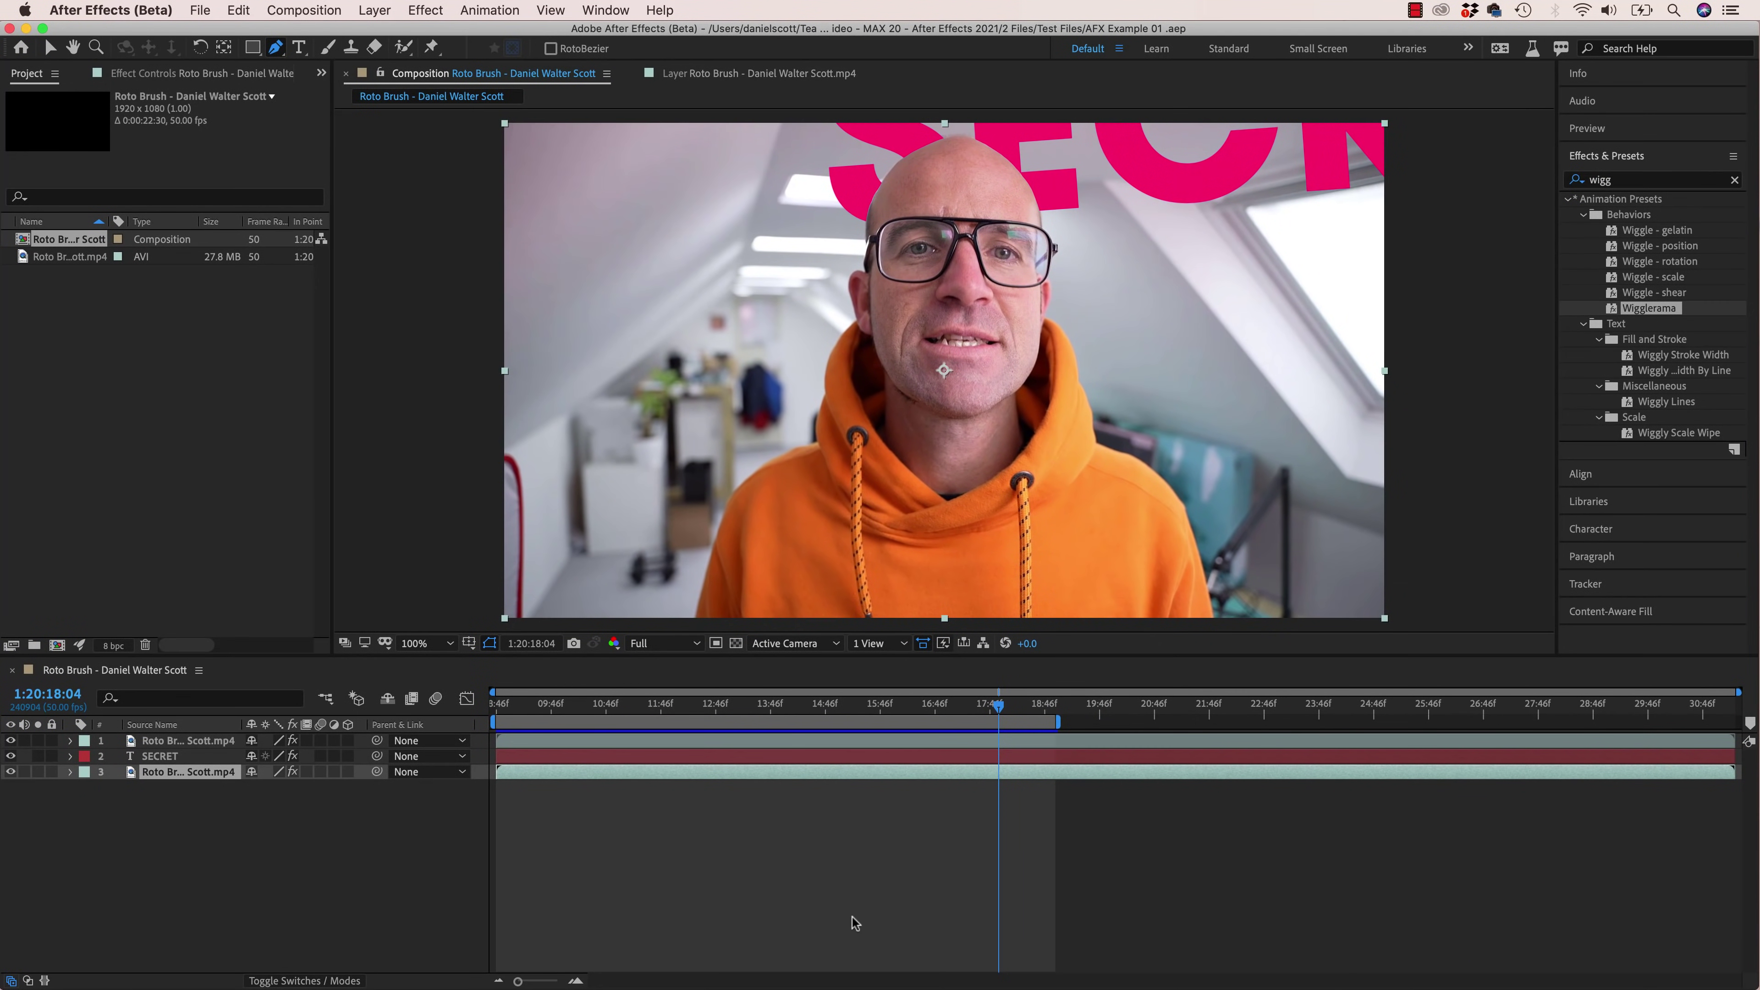
left_click(874, 905)
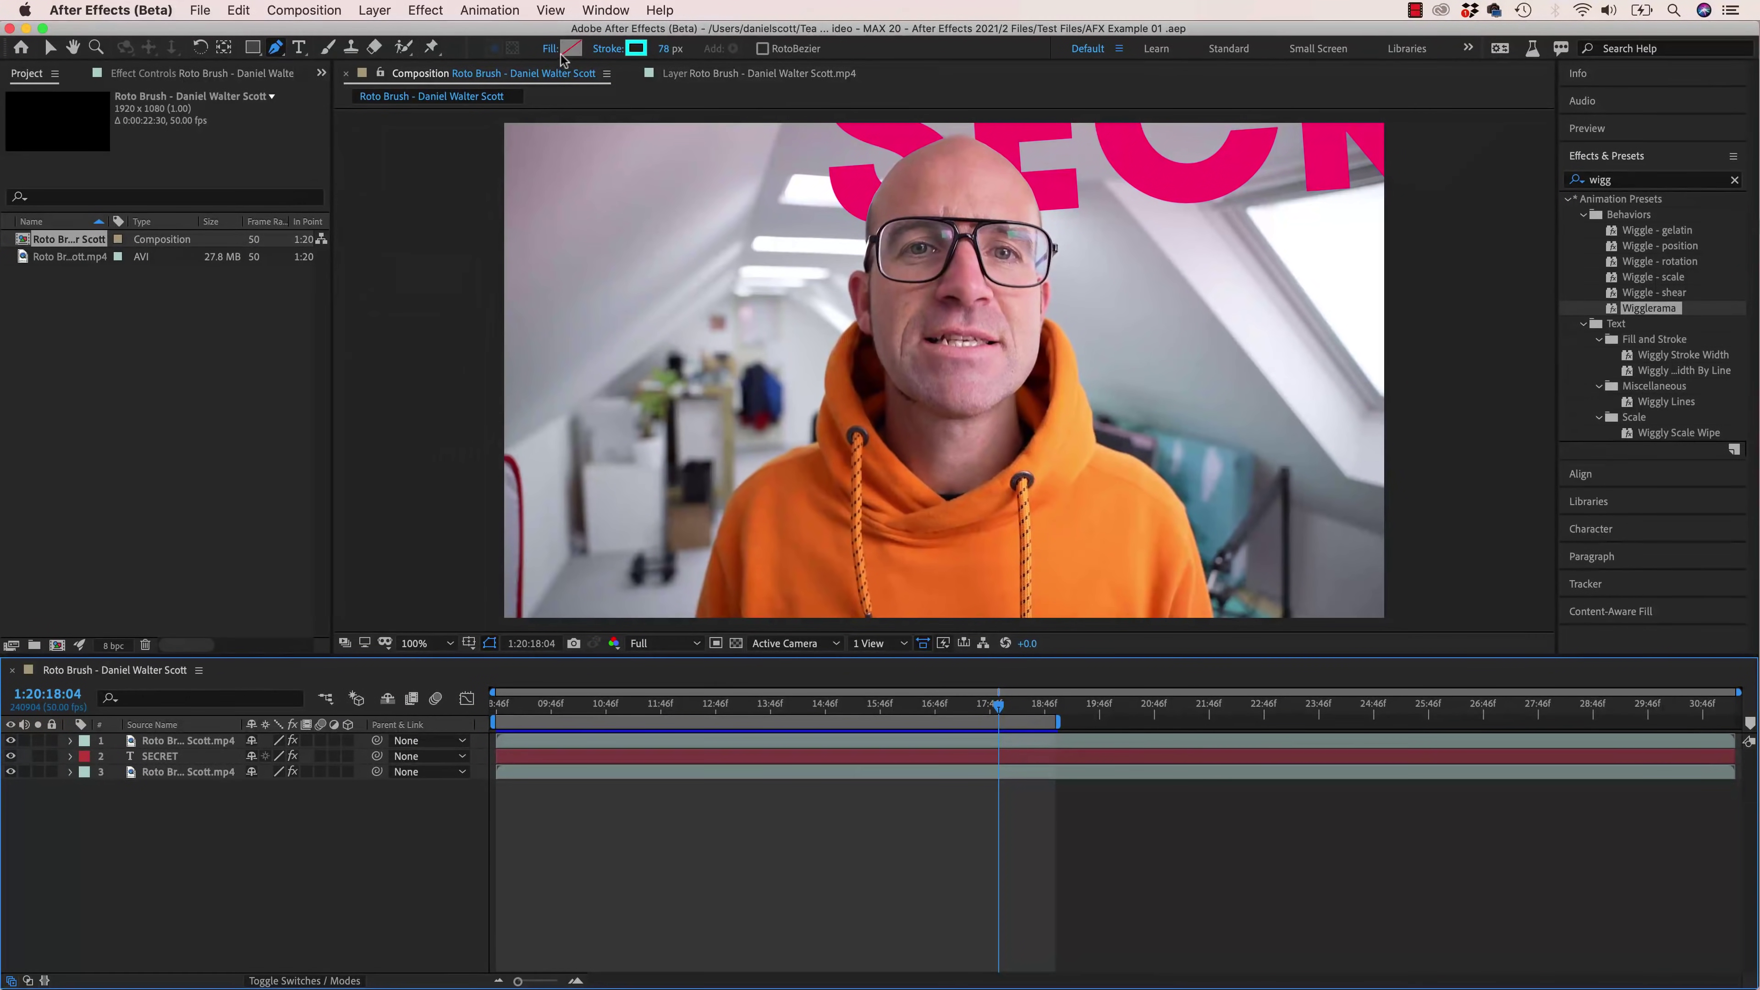
left_click(551, 50)
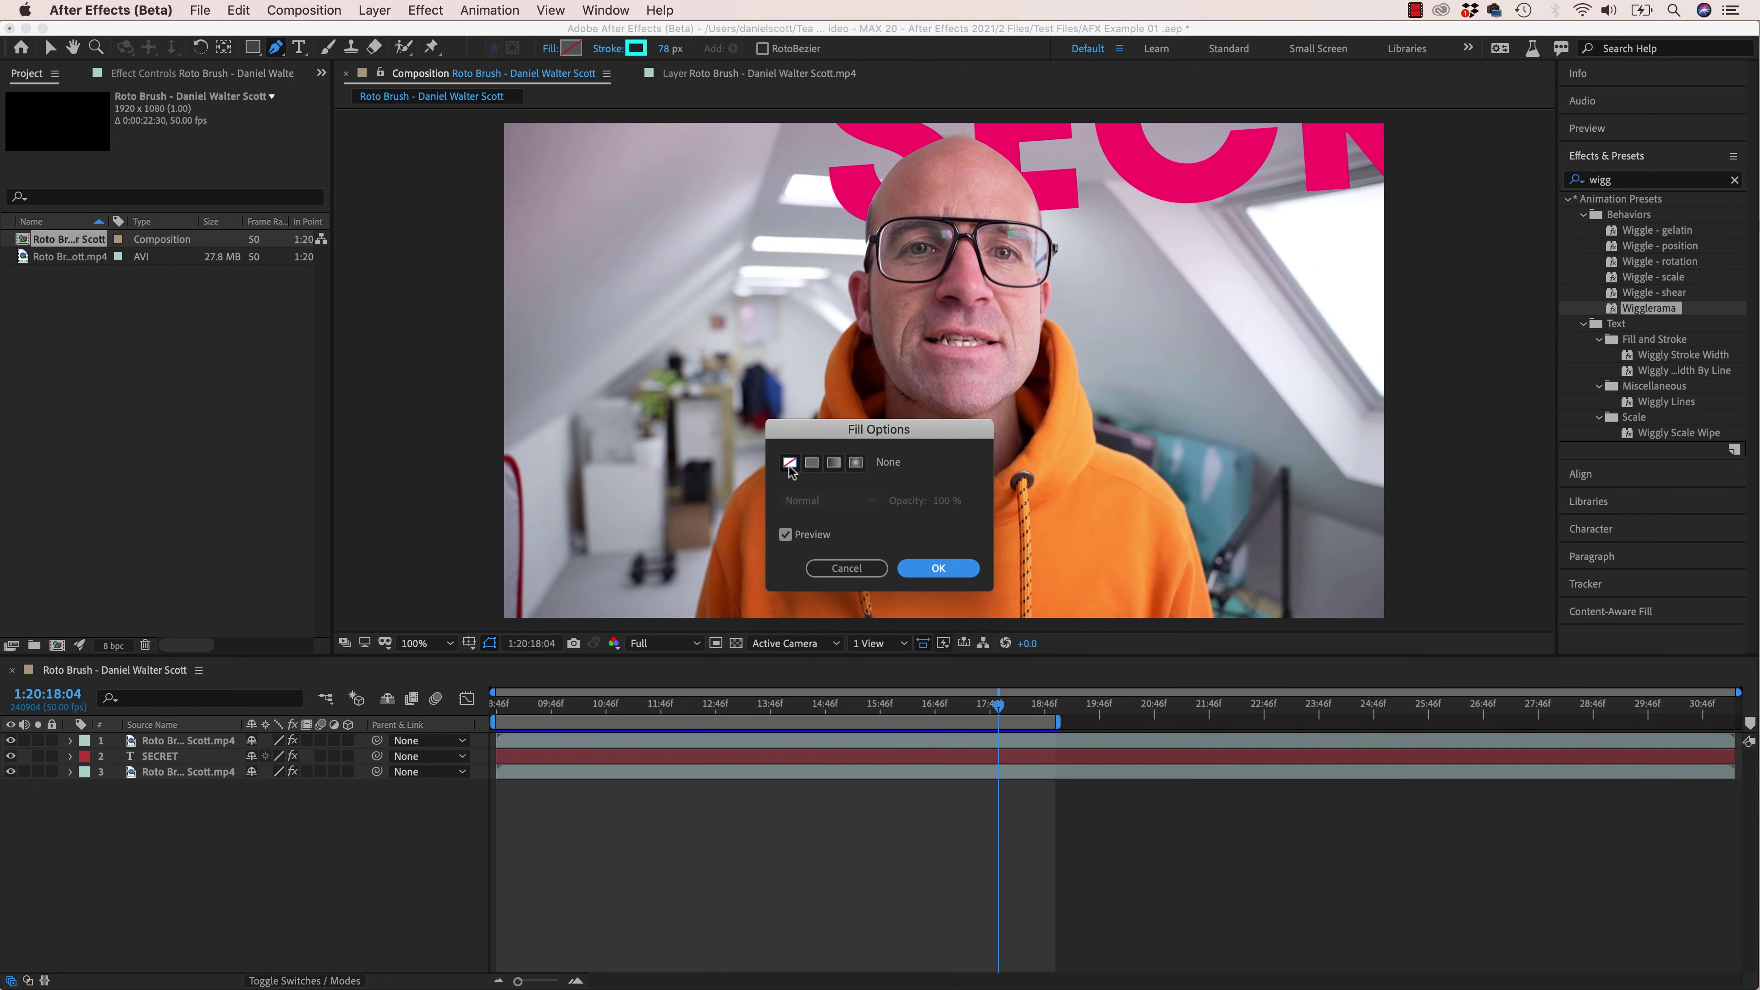
left_click(953, 571)
left_click(636, 50)
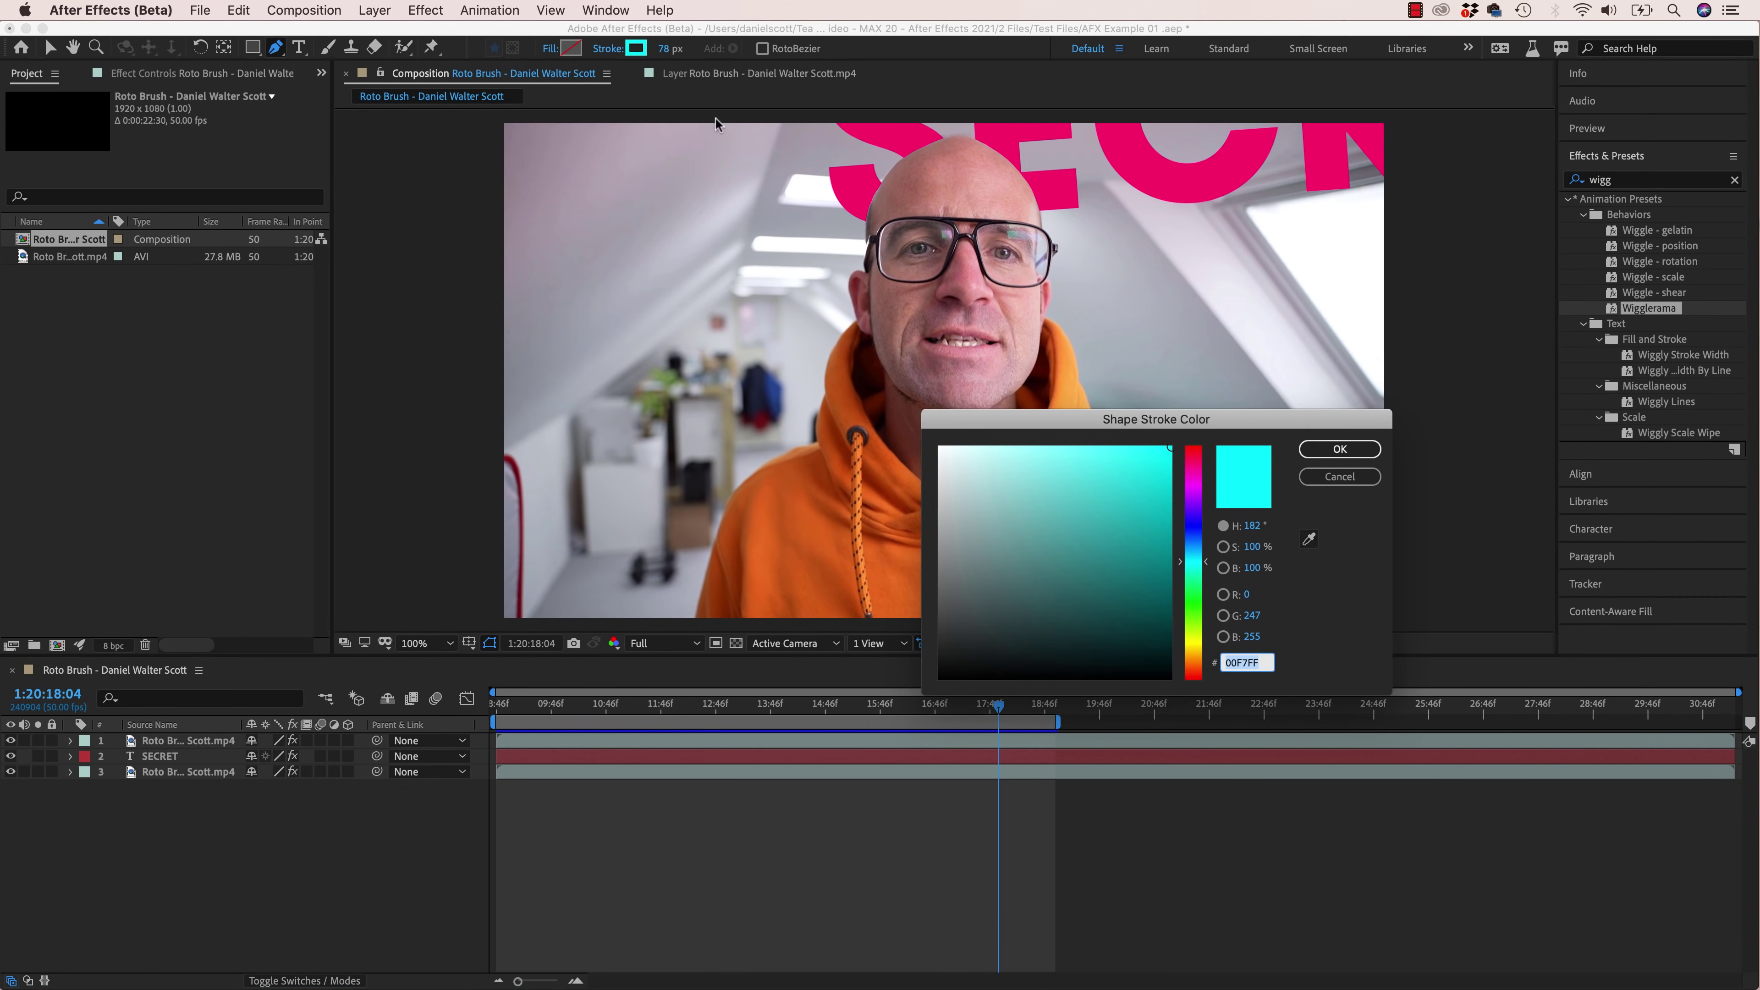
left_click(1339, 449)
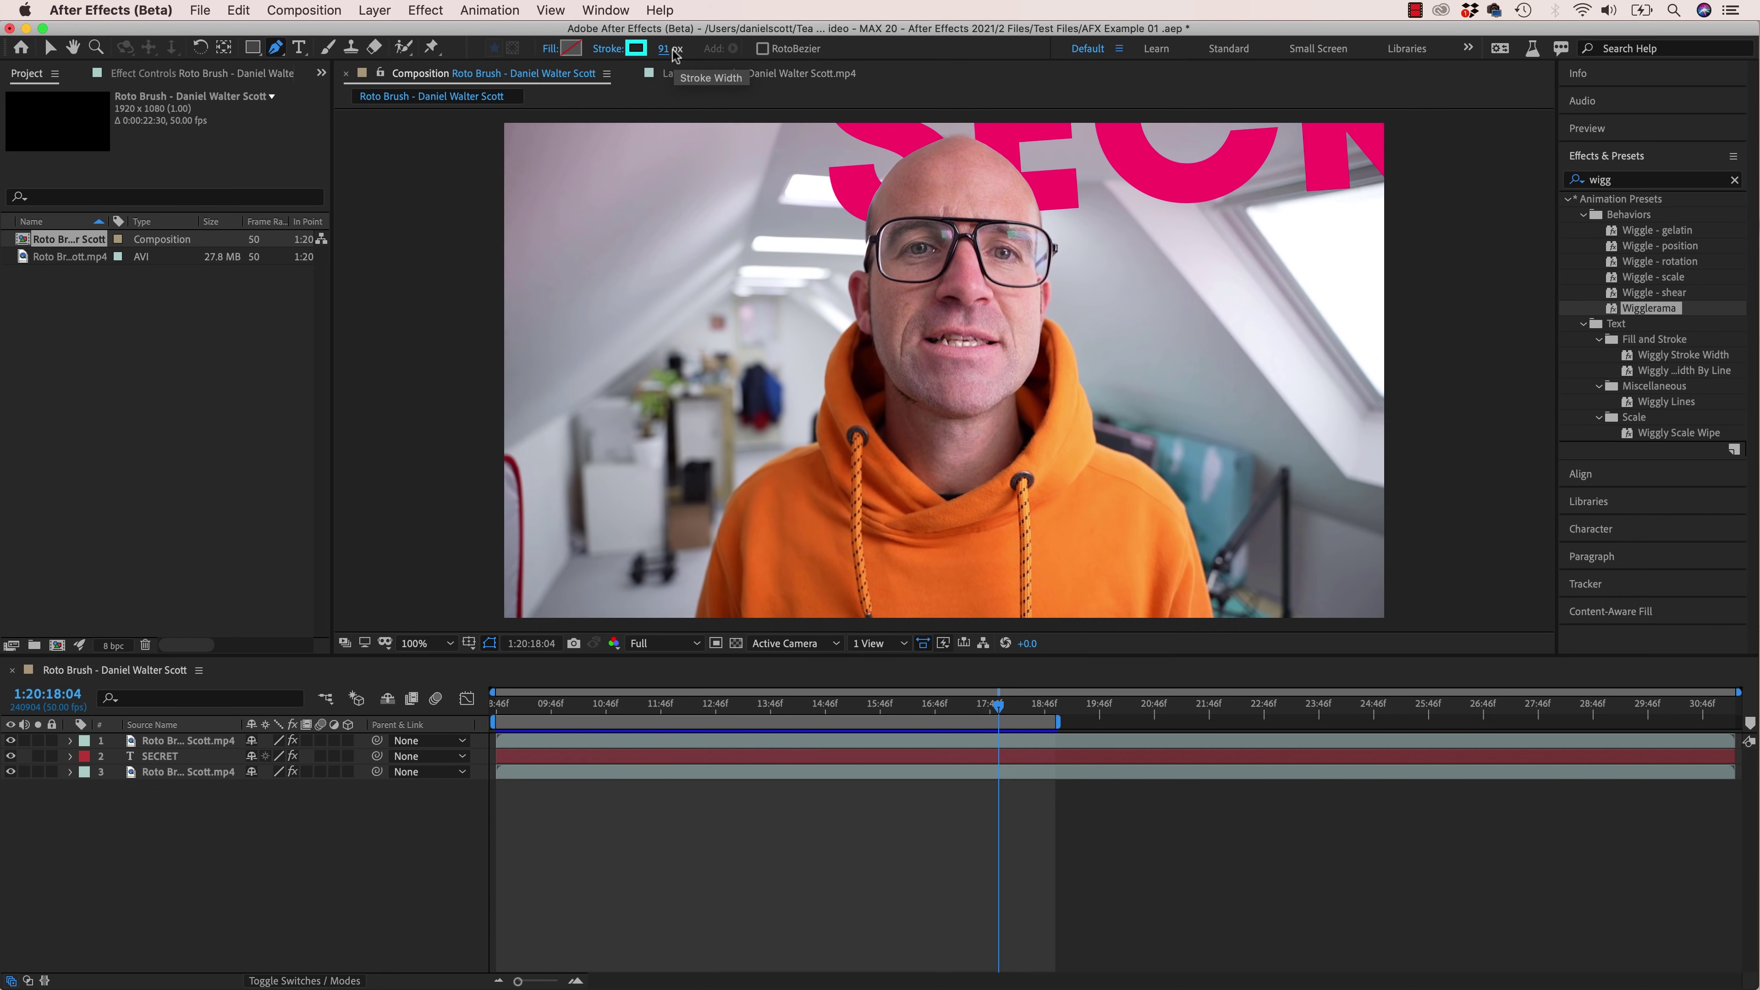
Step: Draw an open oval path with the Pen tool around the man's head and chest at the composition's start, smoothing its upper curve
left_click_drag(1206, 331, 1162, 423)
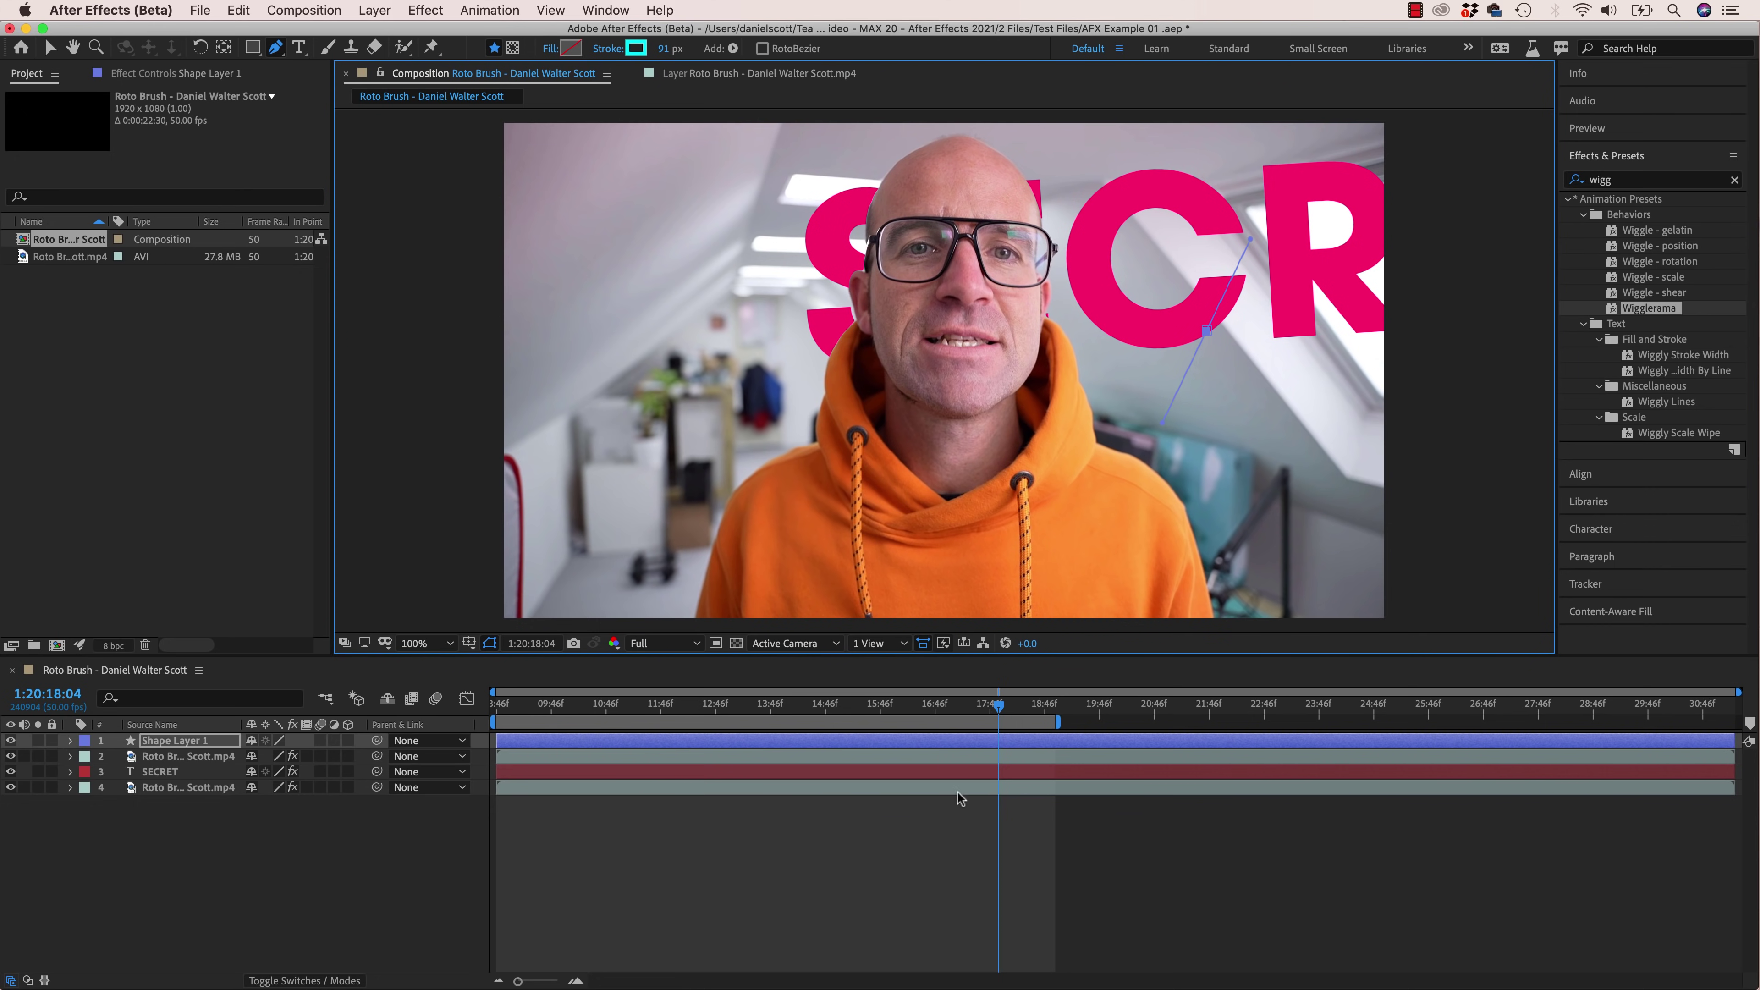
key("space")
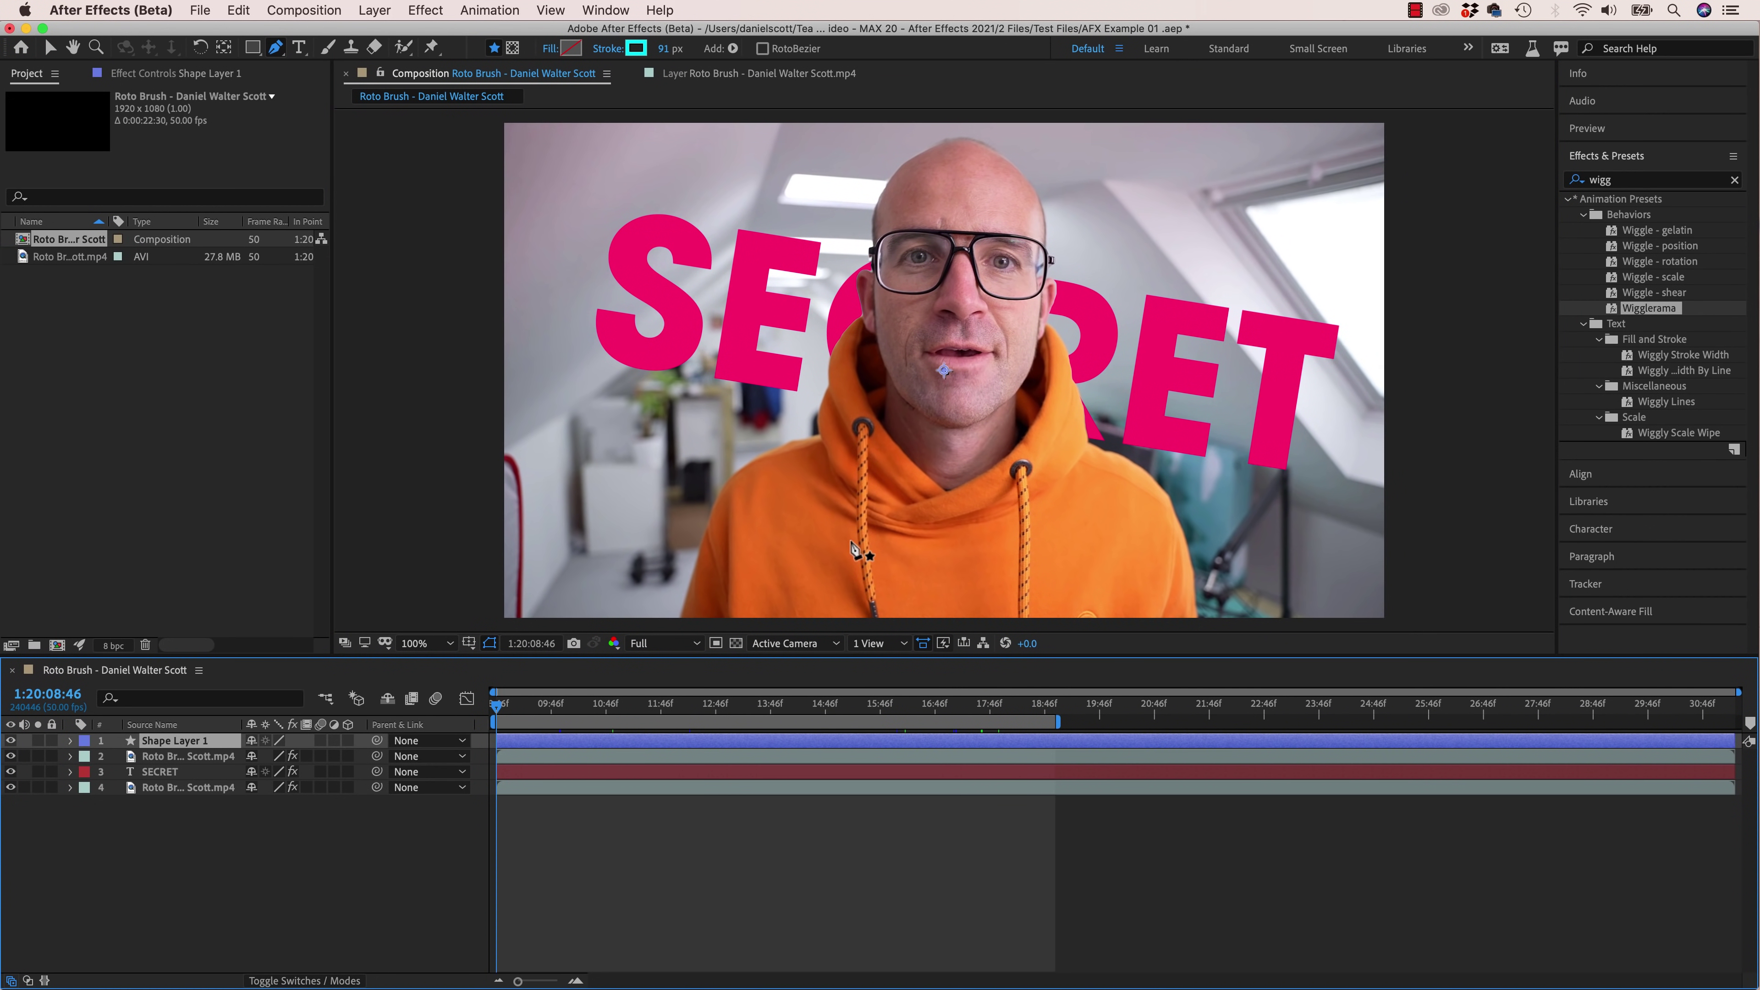
left_click_drag(1213, 358, 1157, 478)
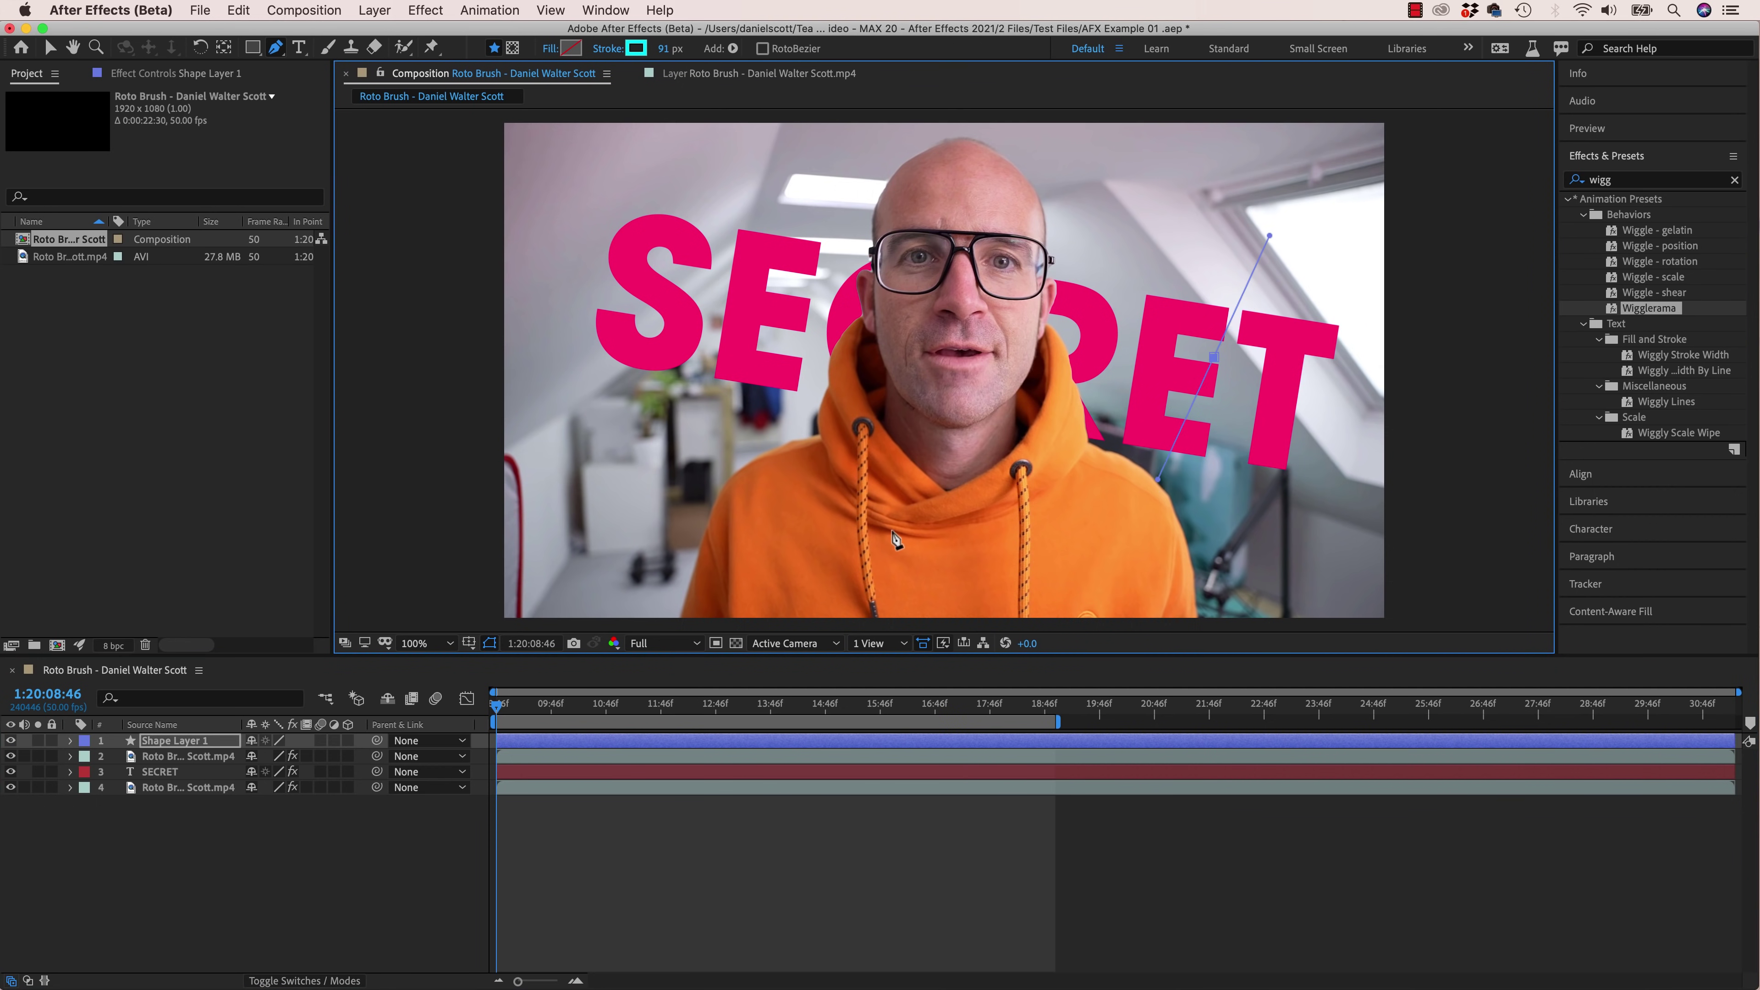
left_click_drag(847, 549, 673, 521)
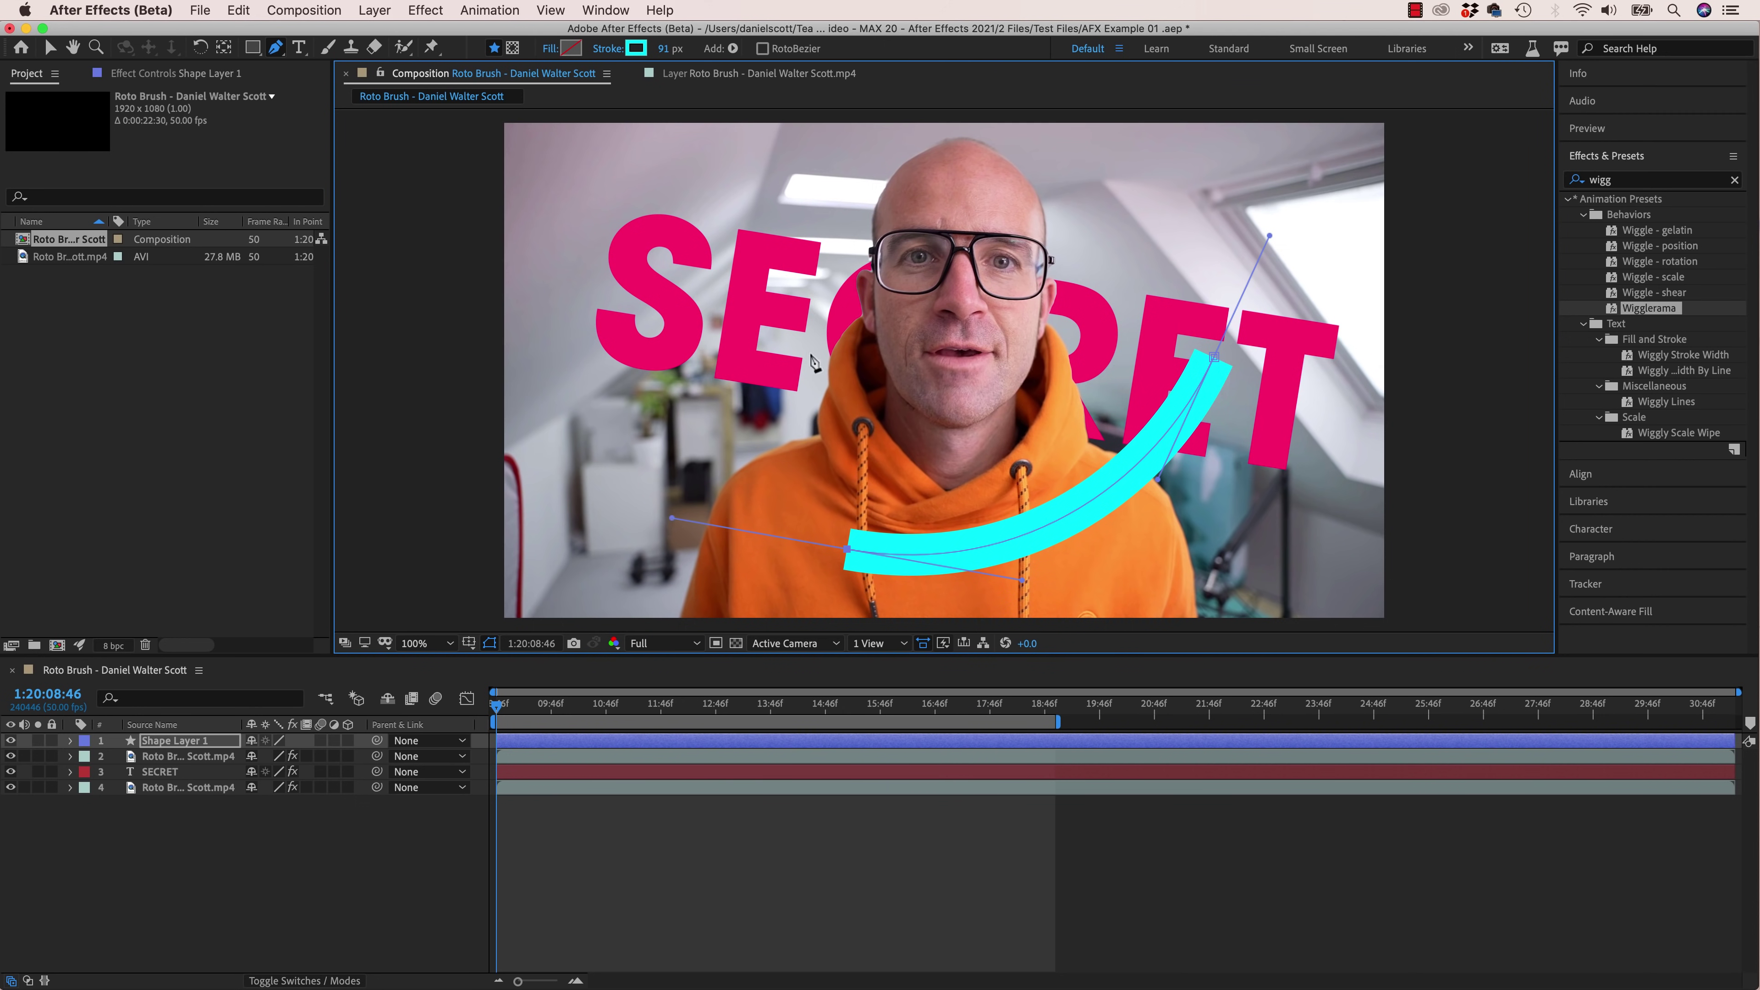
mouse_move(910, 177)
left_mouse_down()
mouse_move(1130, 156)
mouse_move(1225, 183)
mouse_move(1248, 159)
left_mouse_up()
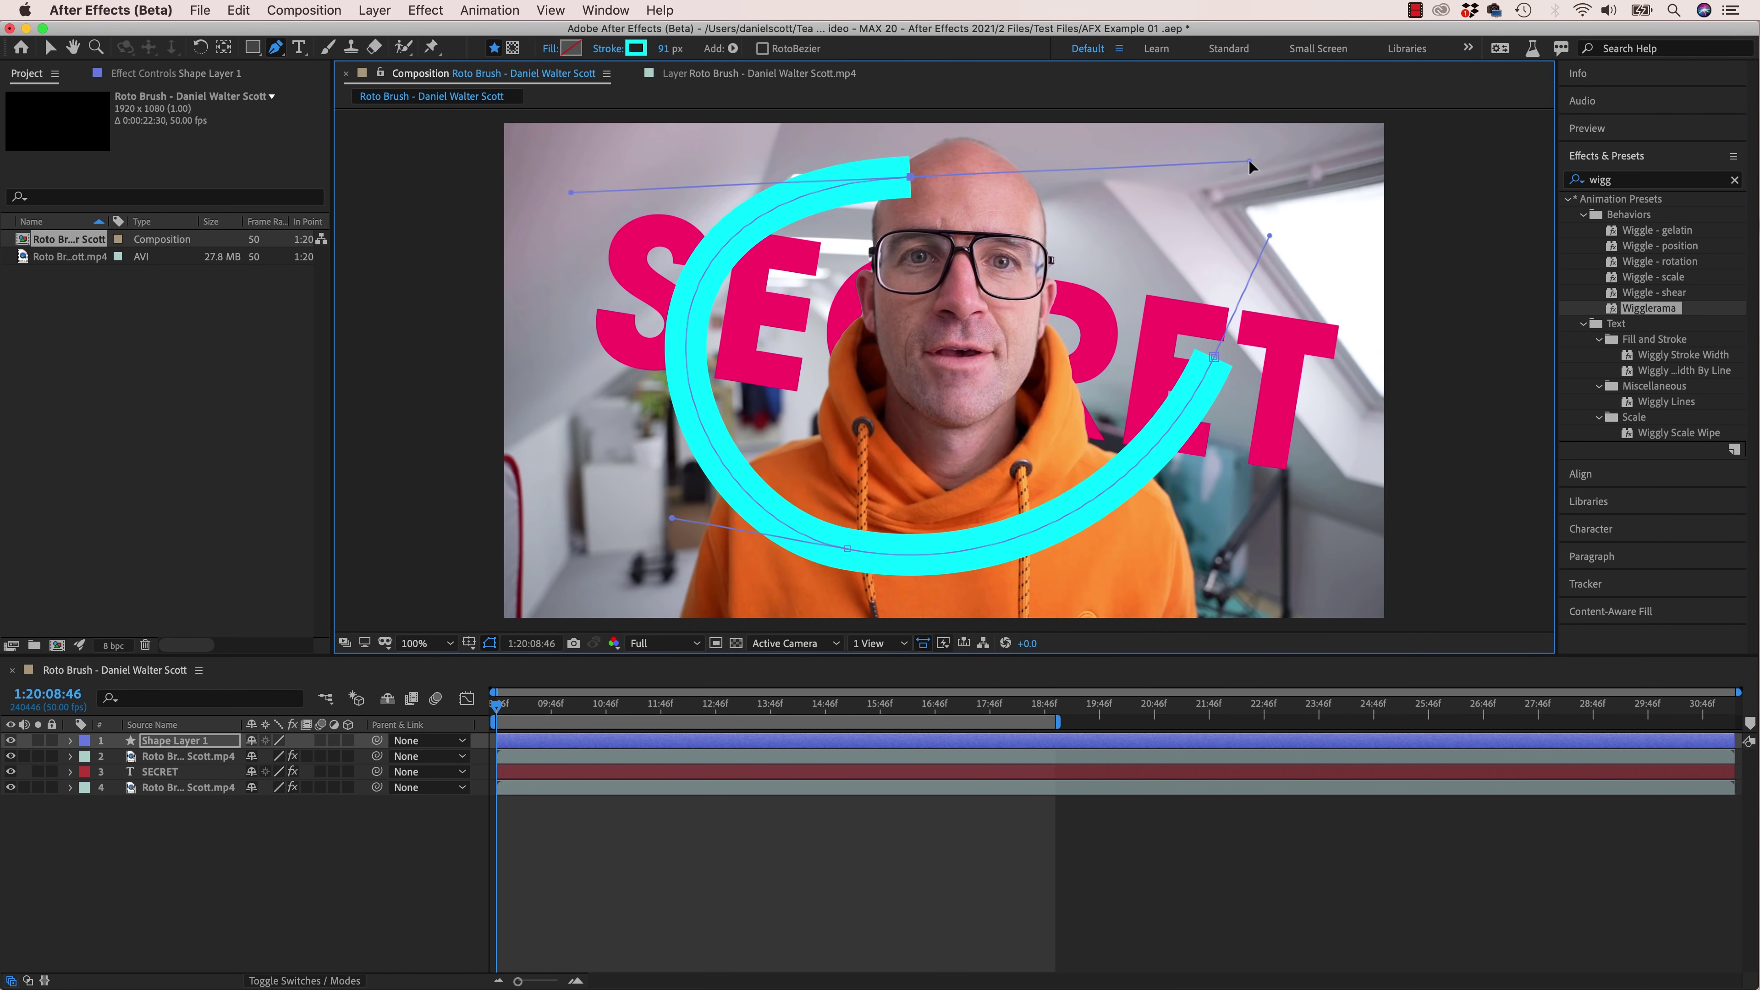
left_click(1182, 233)
mouse_move(1181, 232)
left_mouse_down()
mouse_move(1247, 236)
mouse_move(1225, 263)
left_mouse_up()
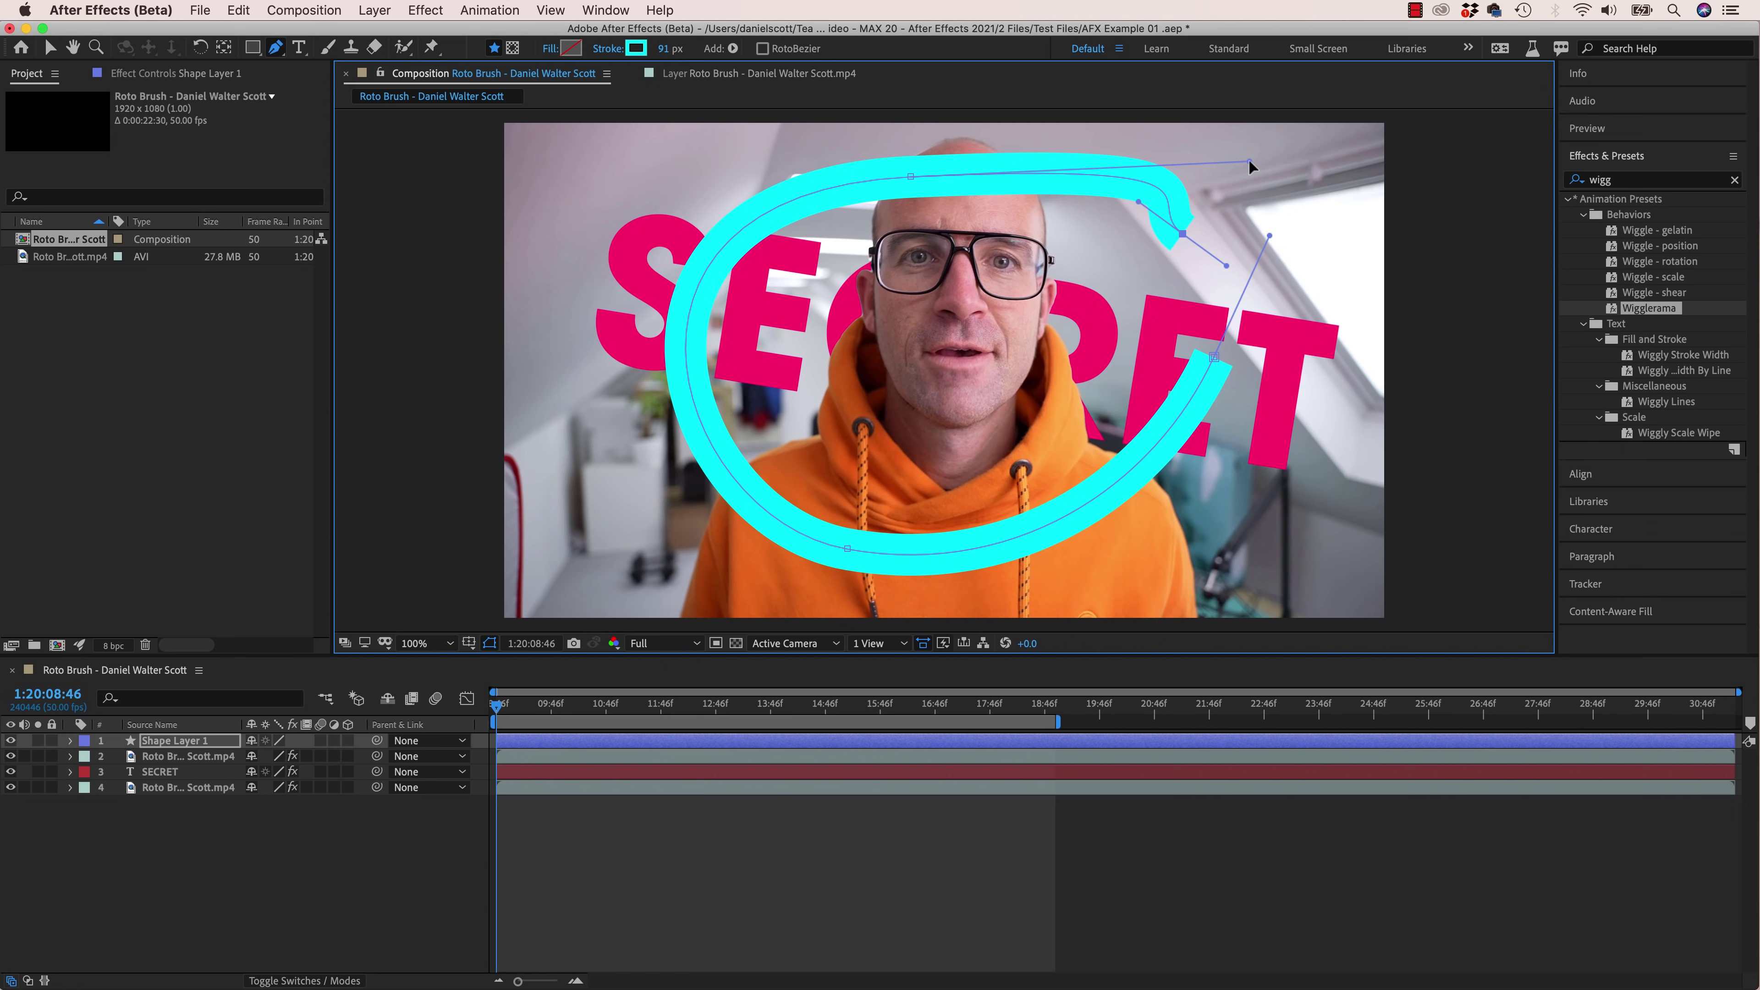
left_click_drag(1249, 161, 1039, 164)
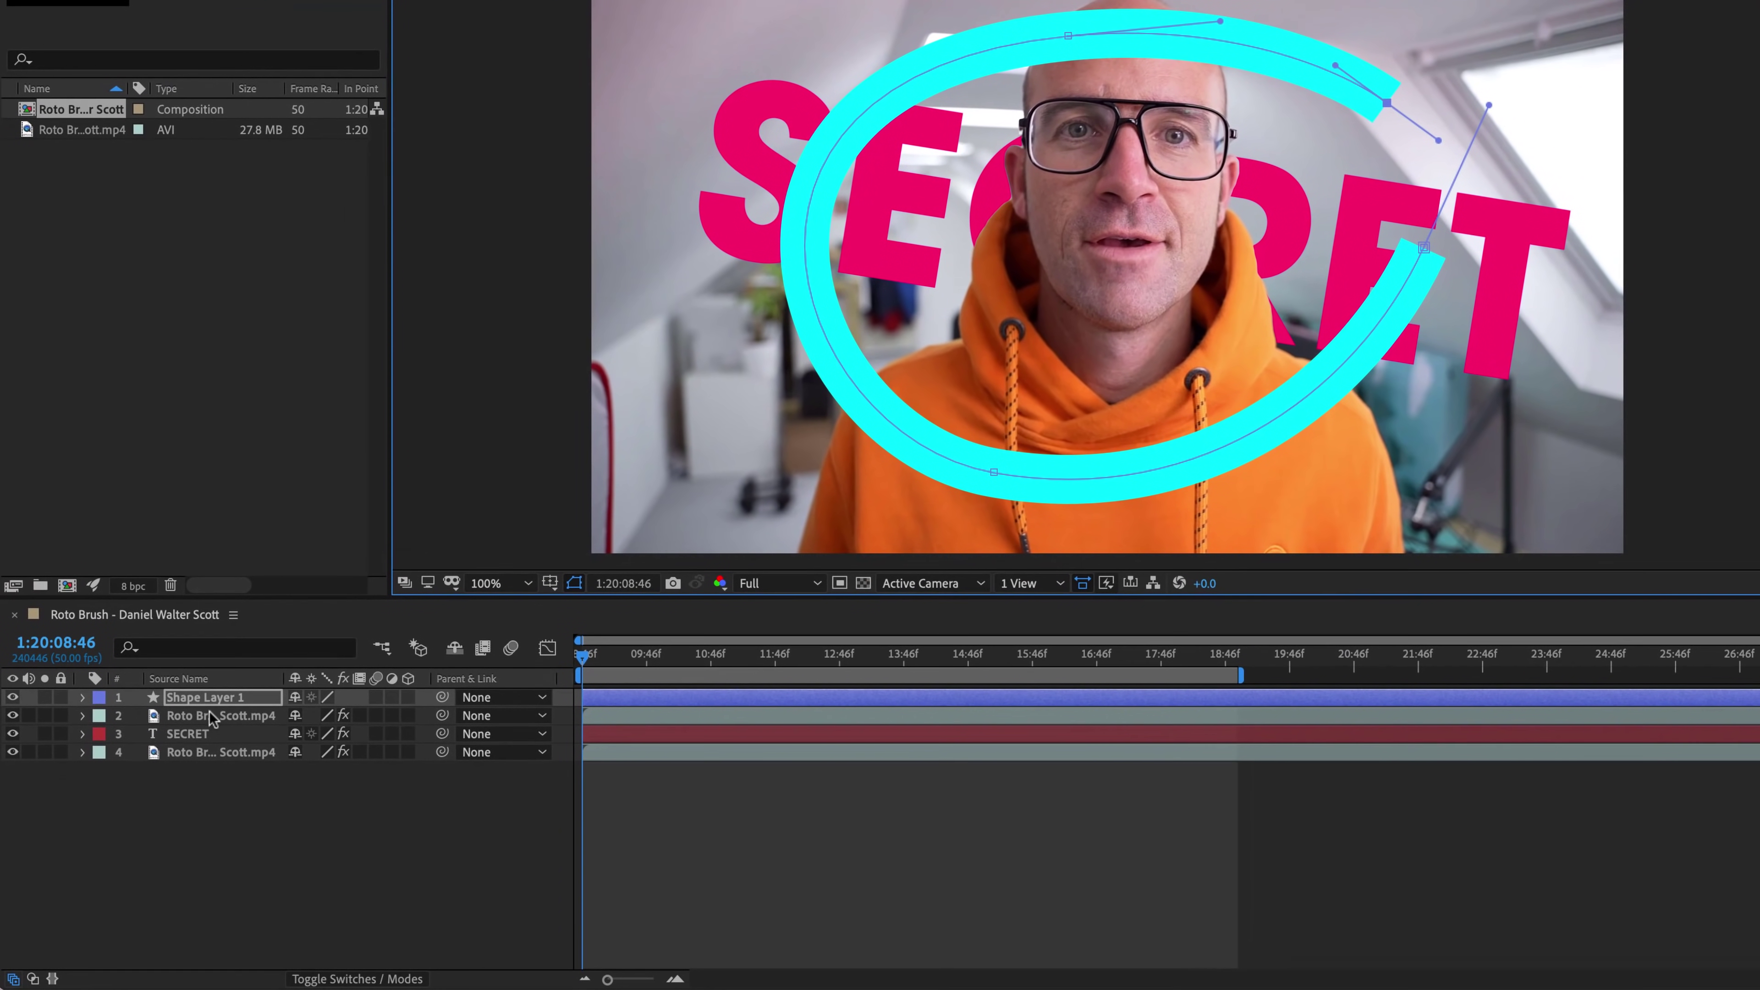
Step: Reveal the Taper settings of the shape layer's stroke and set Start Length to 100%
left_click(206, 699)
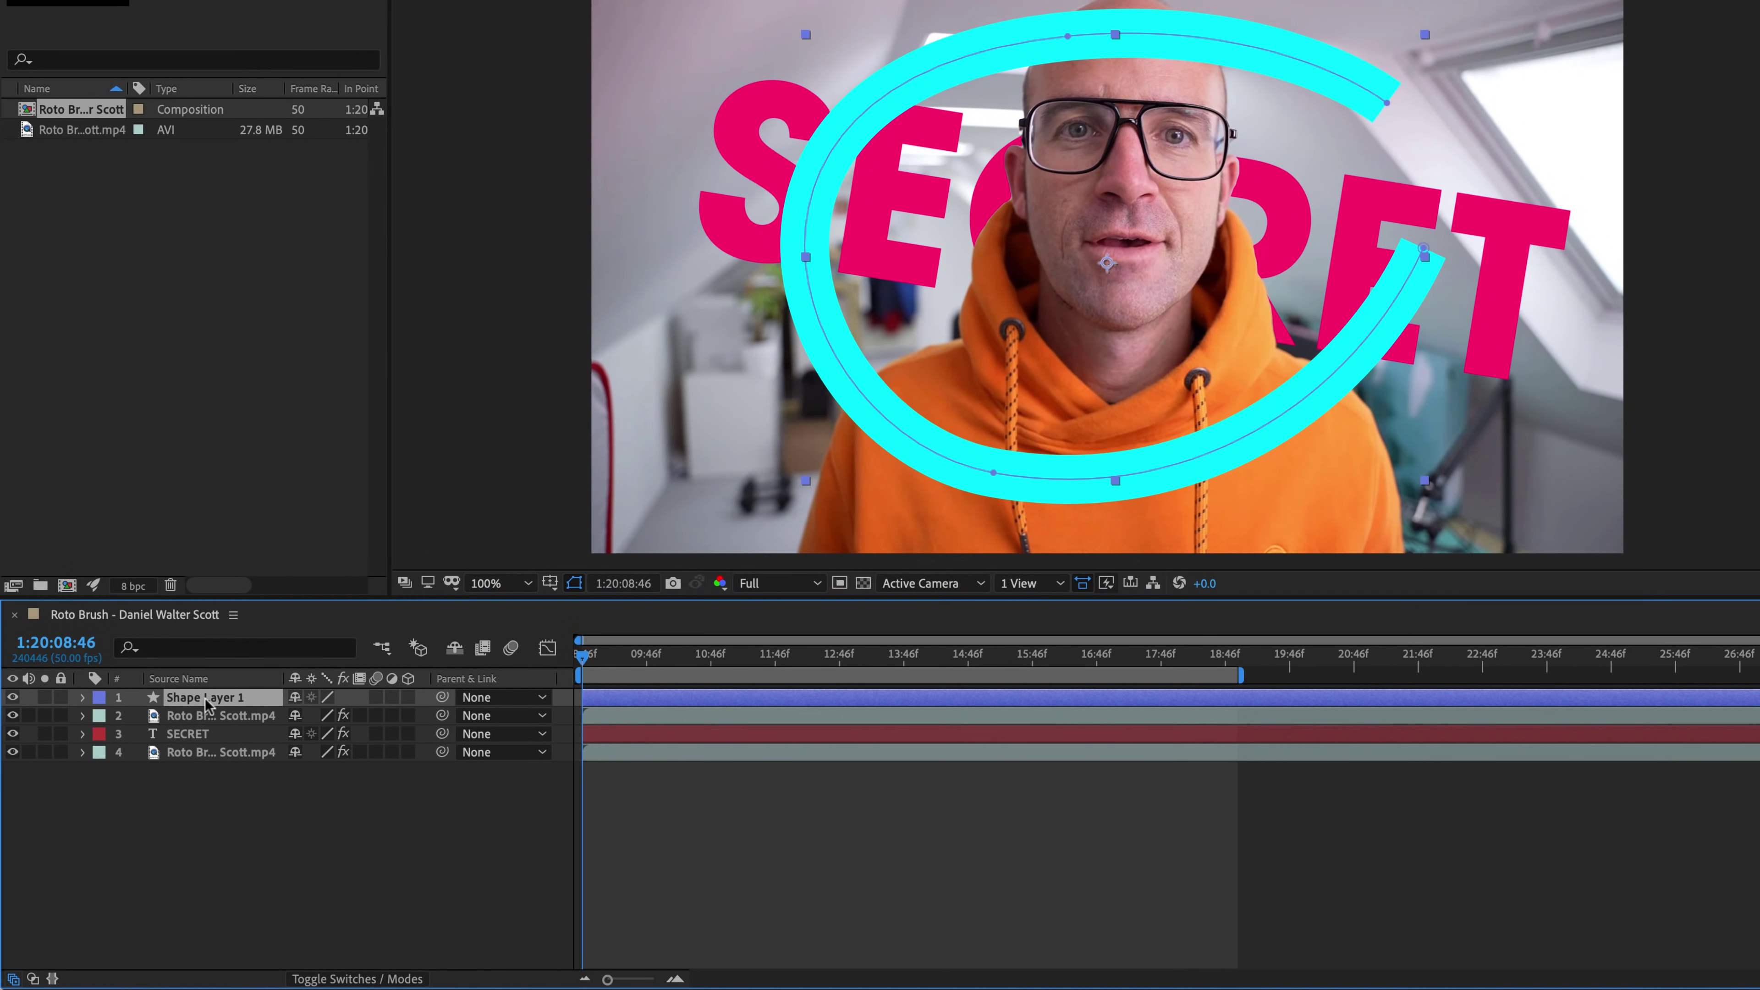
left_click(83, 698)
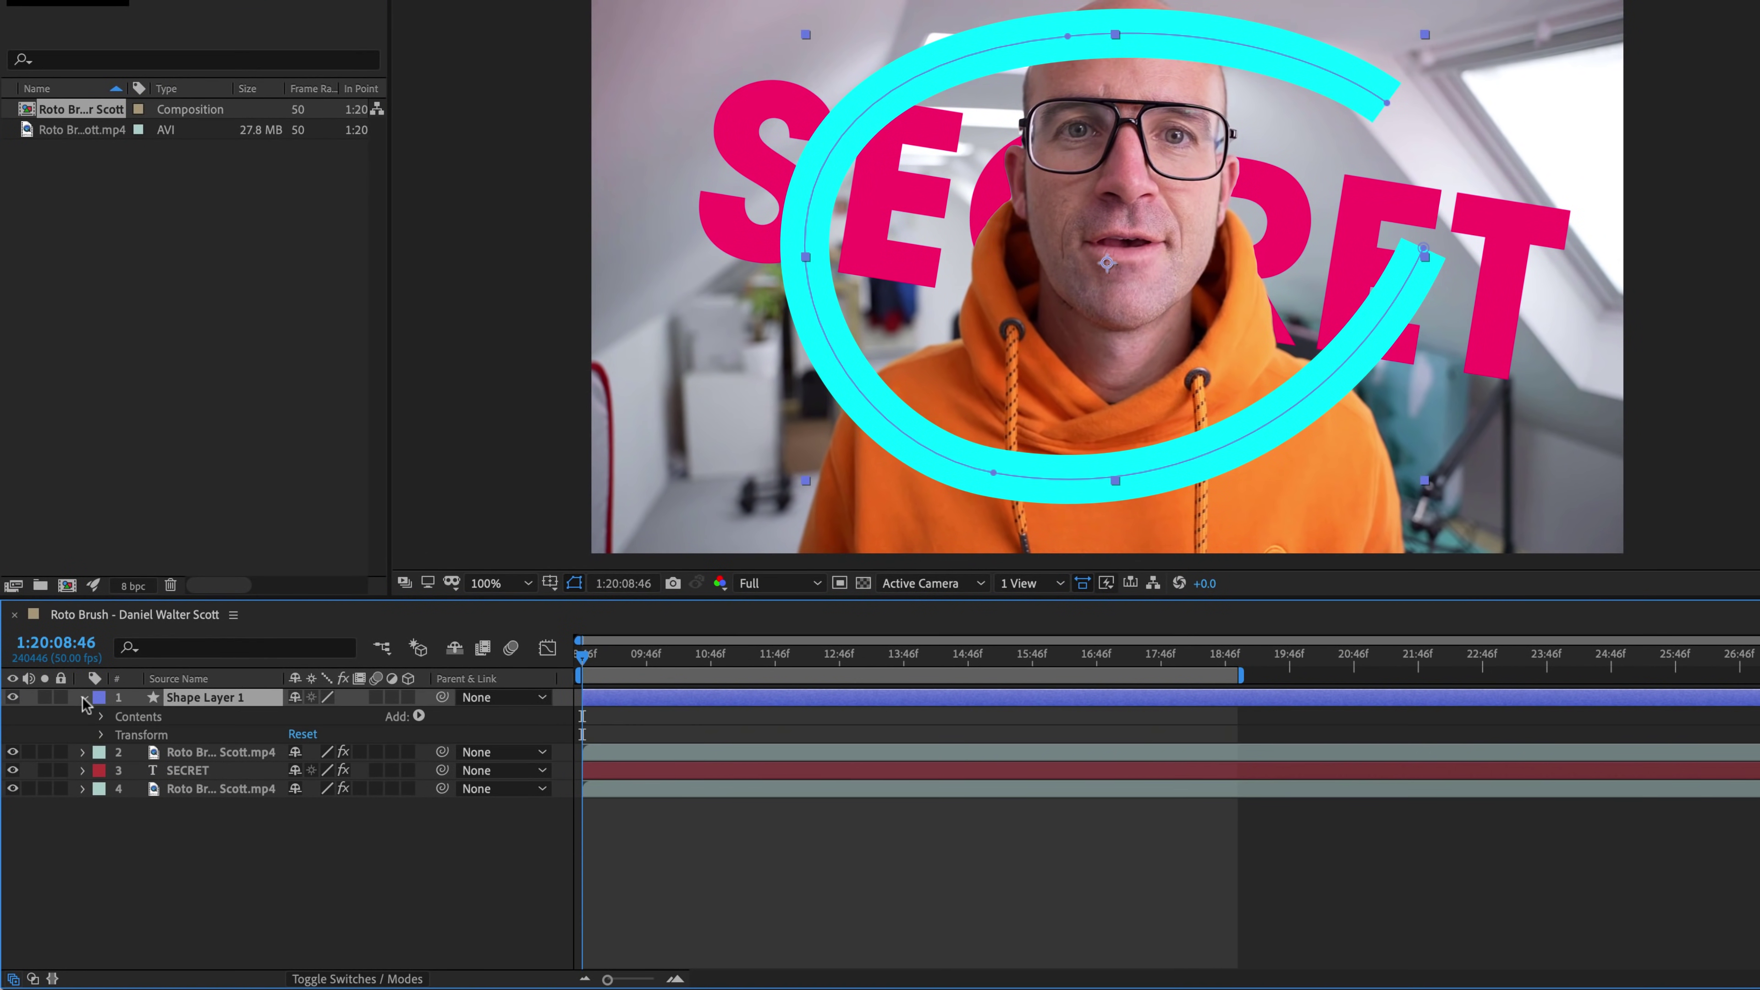
left_click(101, 717)
left_click(121, 735)
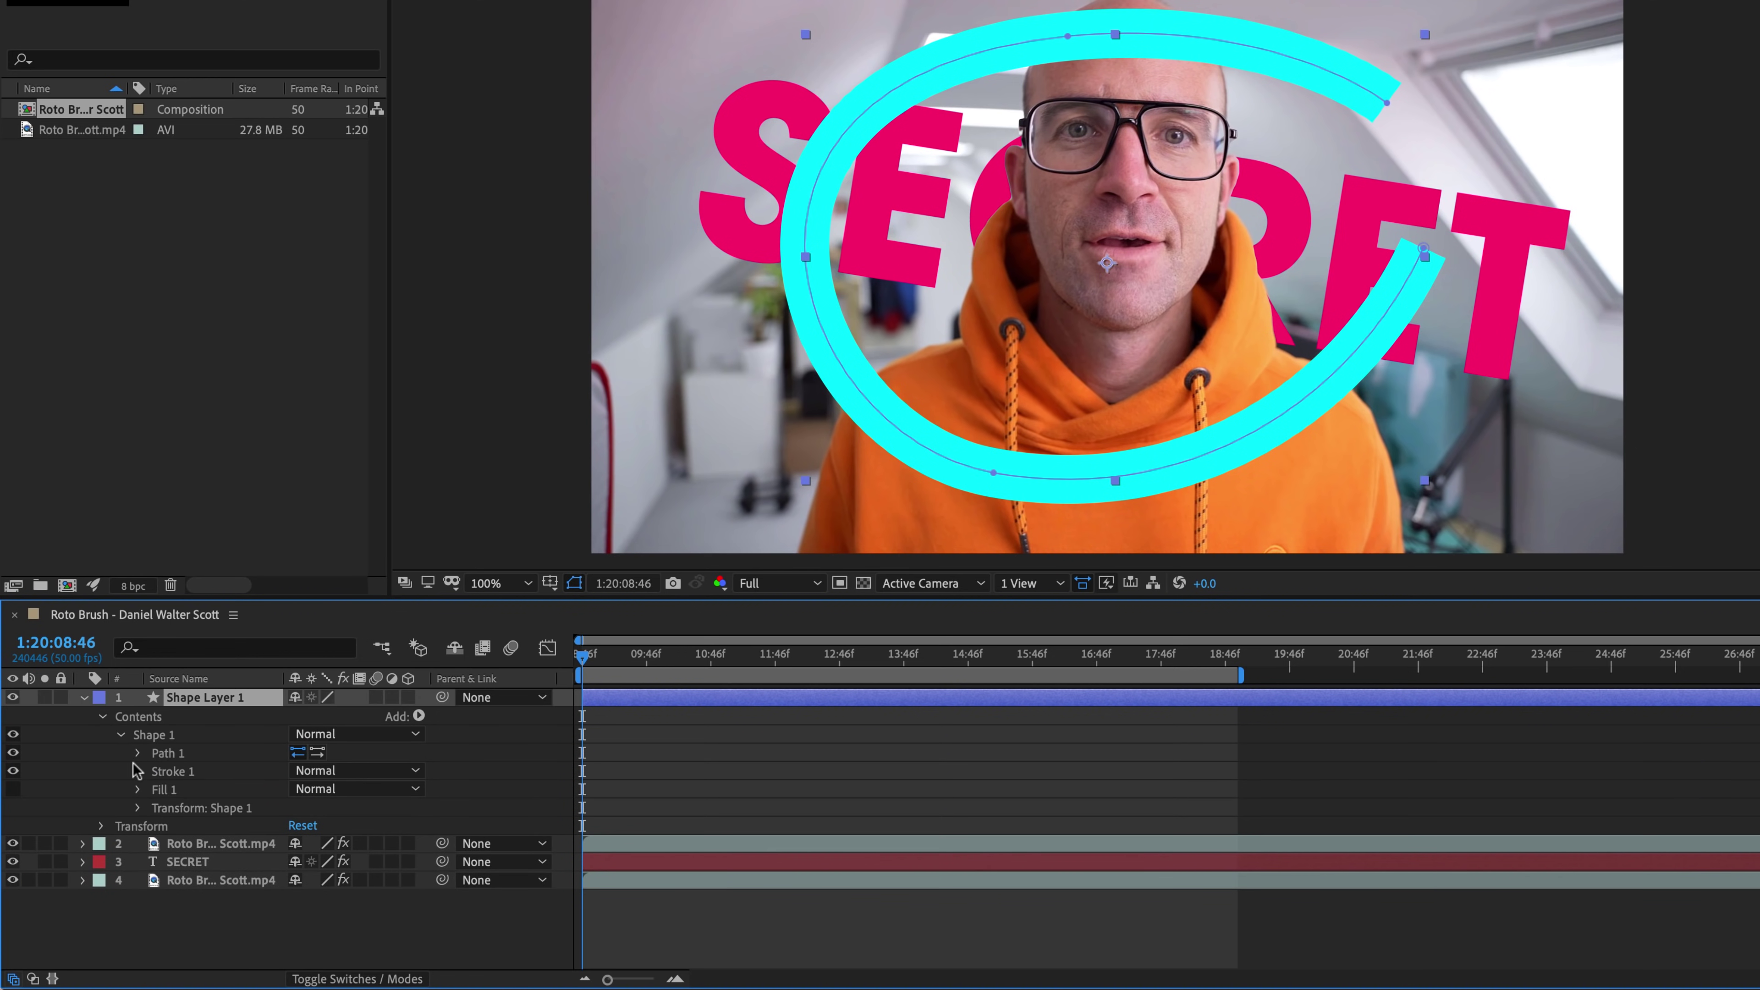
left_click(138, 772)
scroll(203, 901, "down", 2)
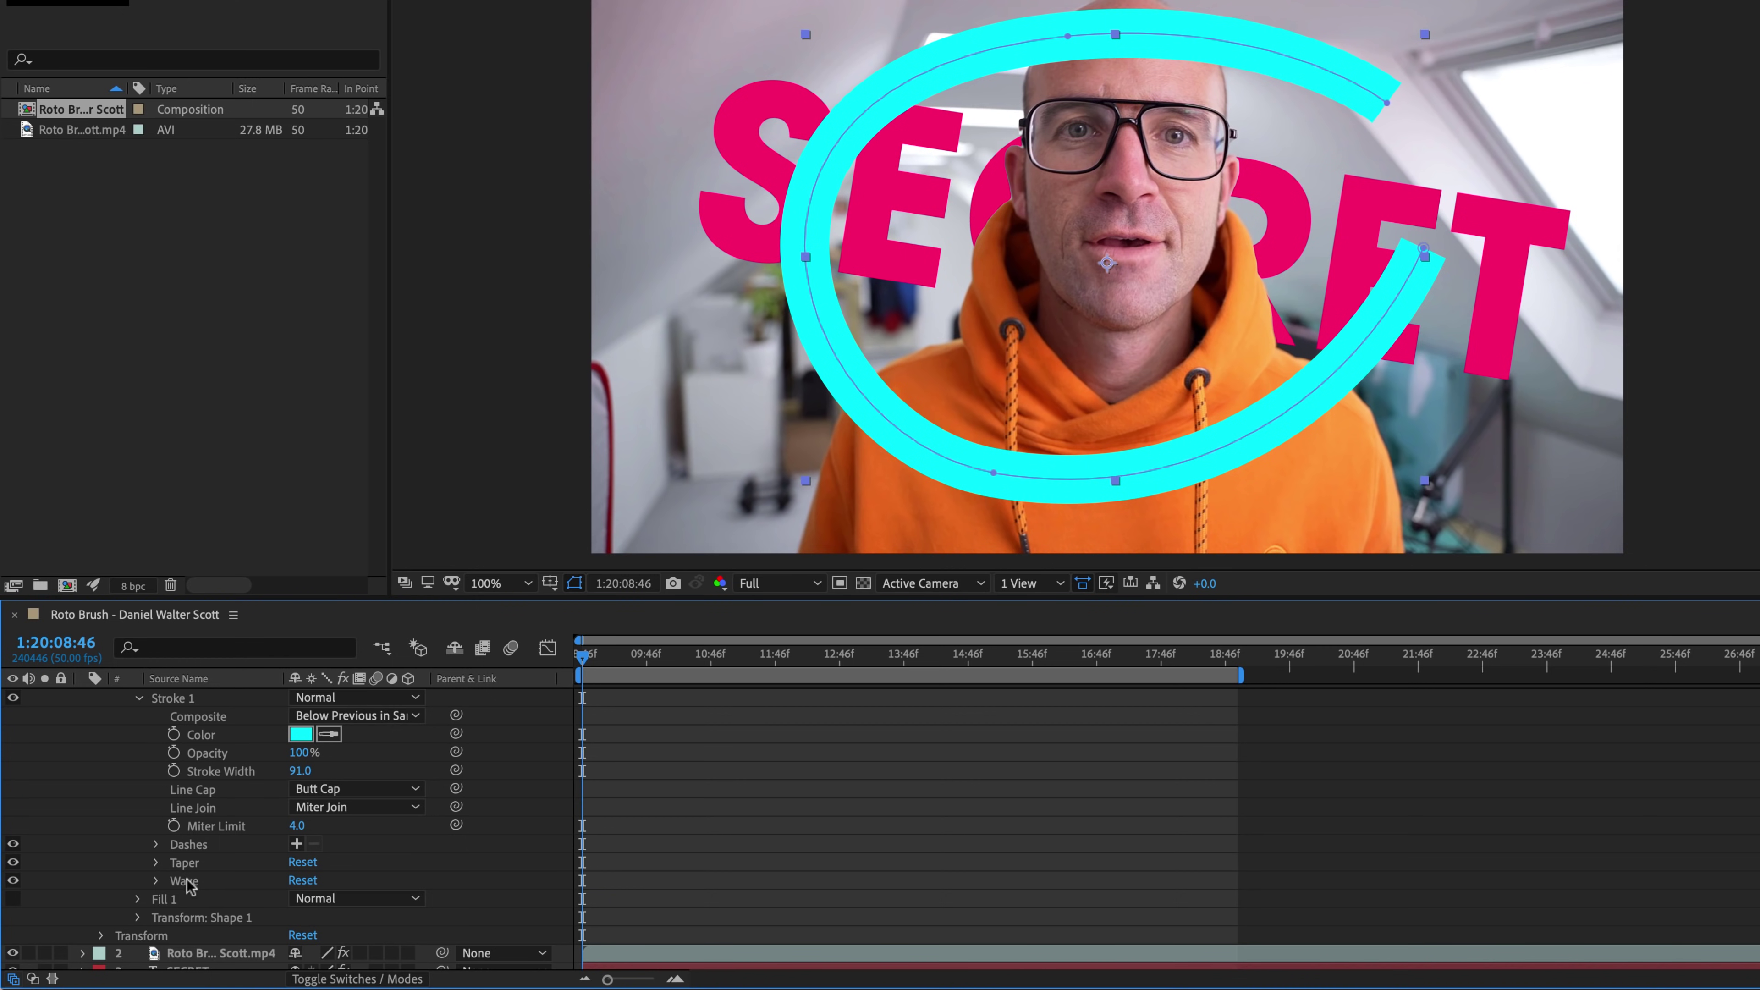
left_click(156, 862)
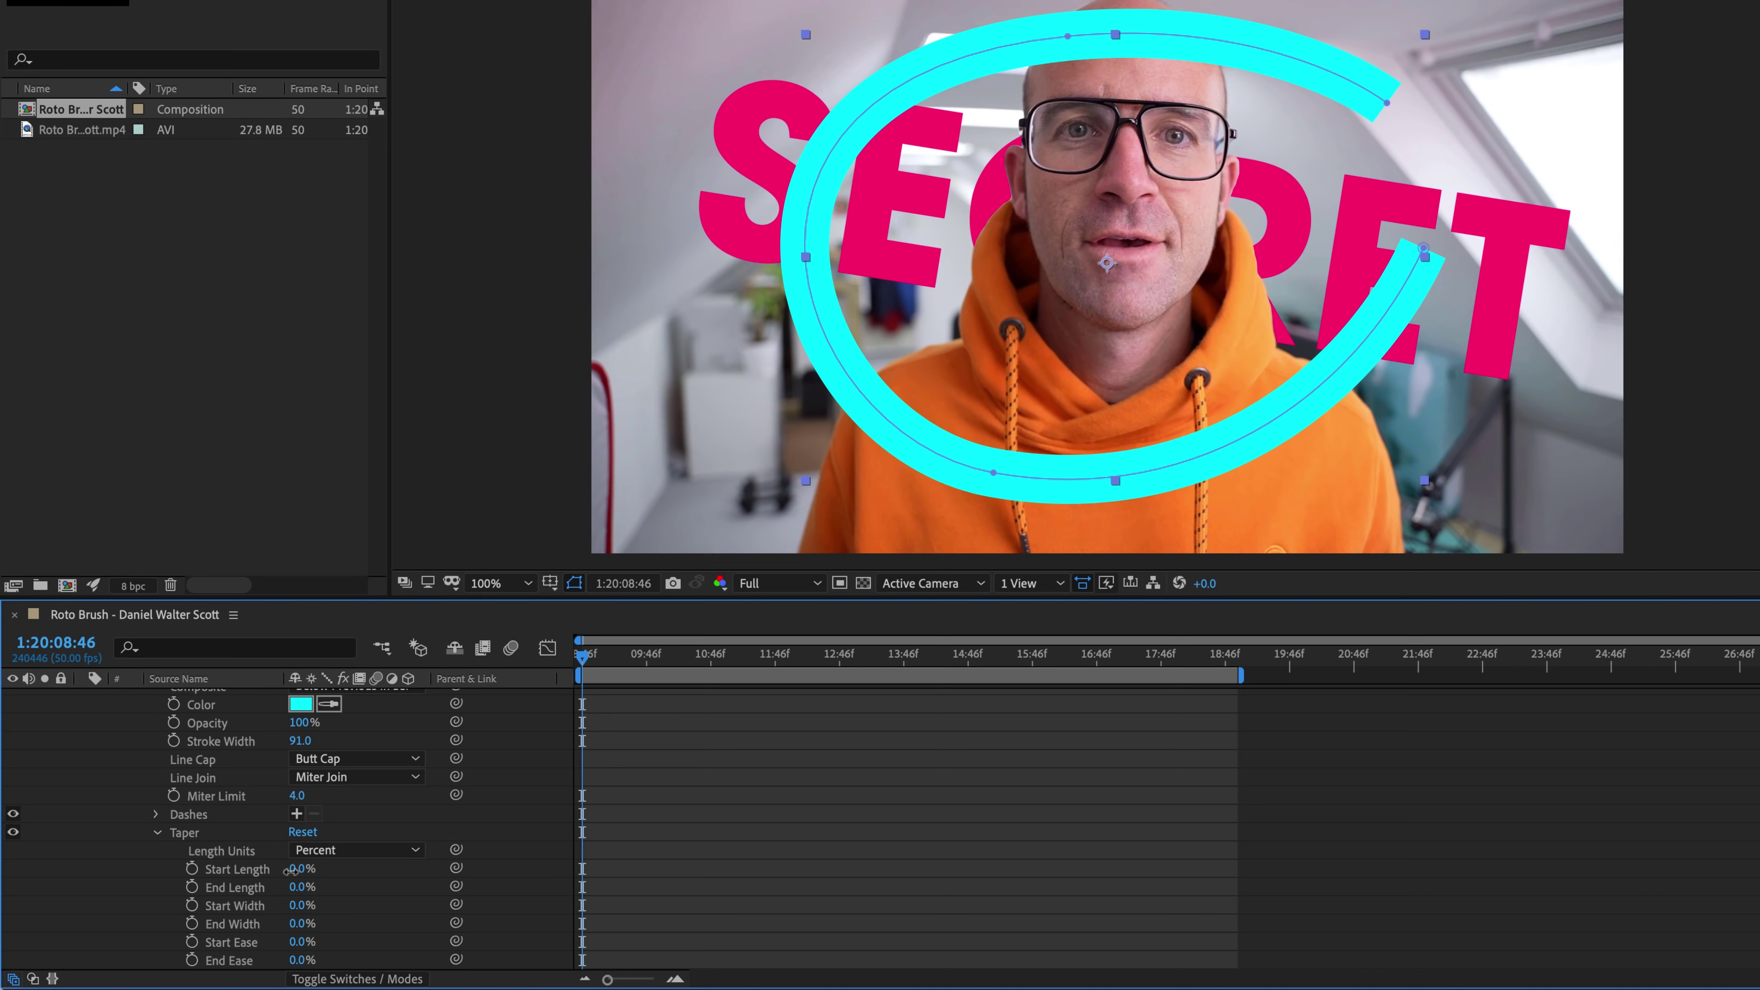
mouse_move(298, 870)
left_mouse_down()
mouse_move(450, 867)
mouse_move(278, 858)
mouse_move(416, 857)
left_mouse_up()
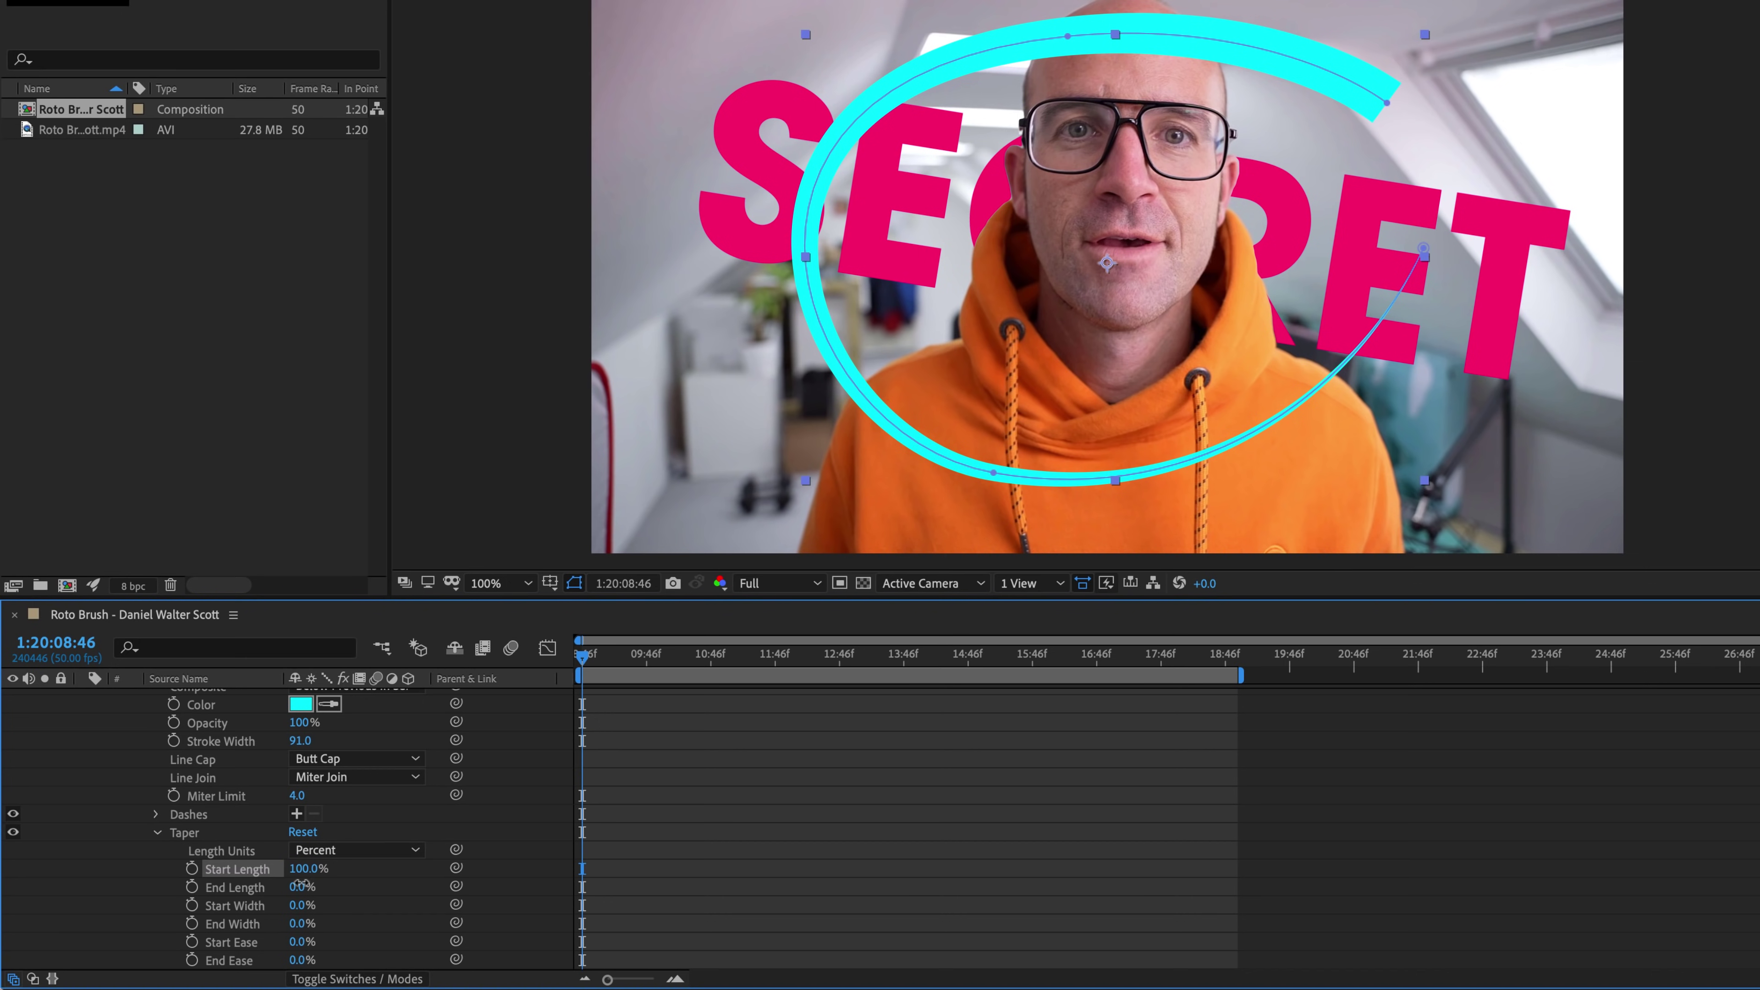
Step: Try adjusting the Taper's End Length and Start Width, returning both to 0%
mouse_move(301, 886)
left_mouse_down()
mouse_move(374, 889)
mouse_move(311, 894)
left_mouse_up()
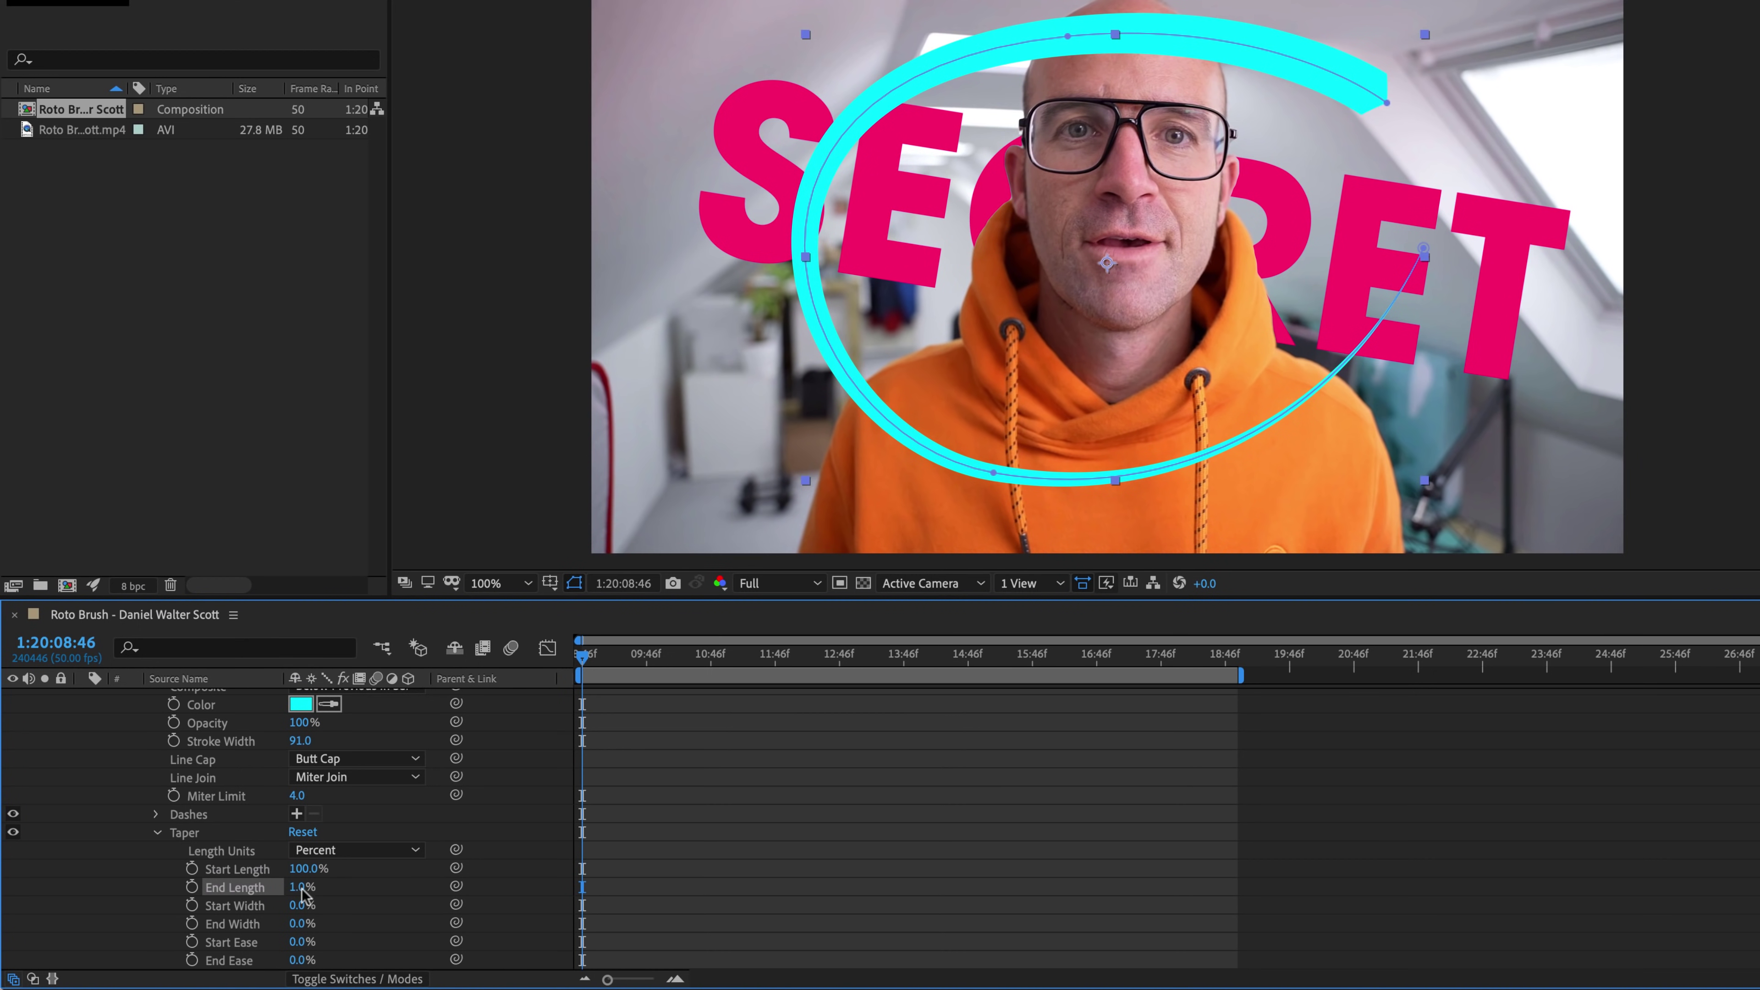
left_click(302, 893)
key("Return")
scroll(385, 903, "down", 2)
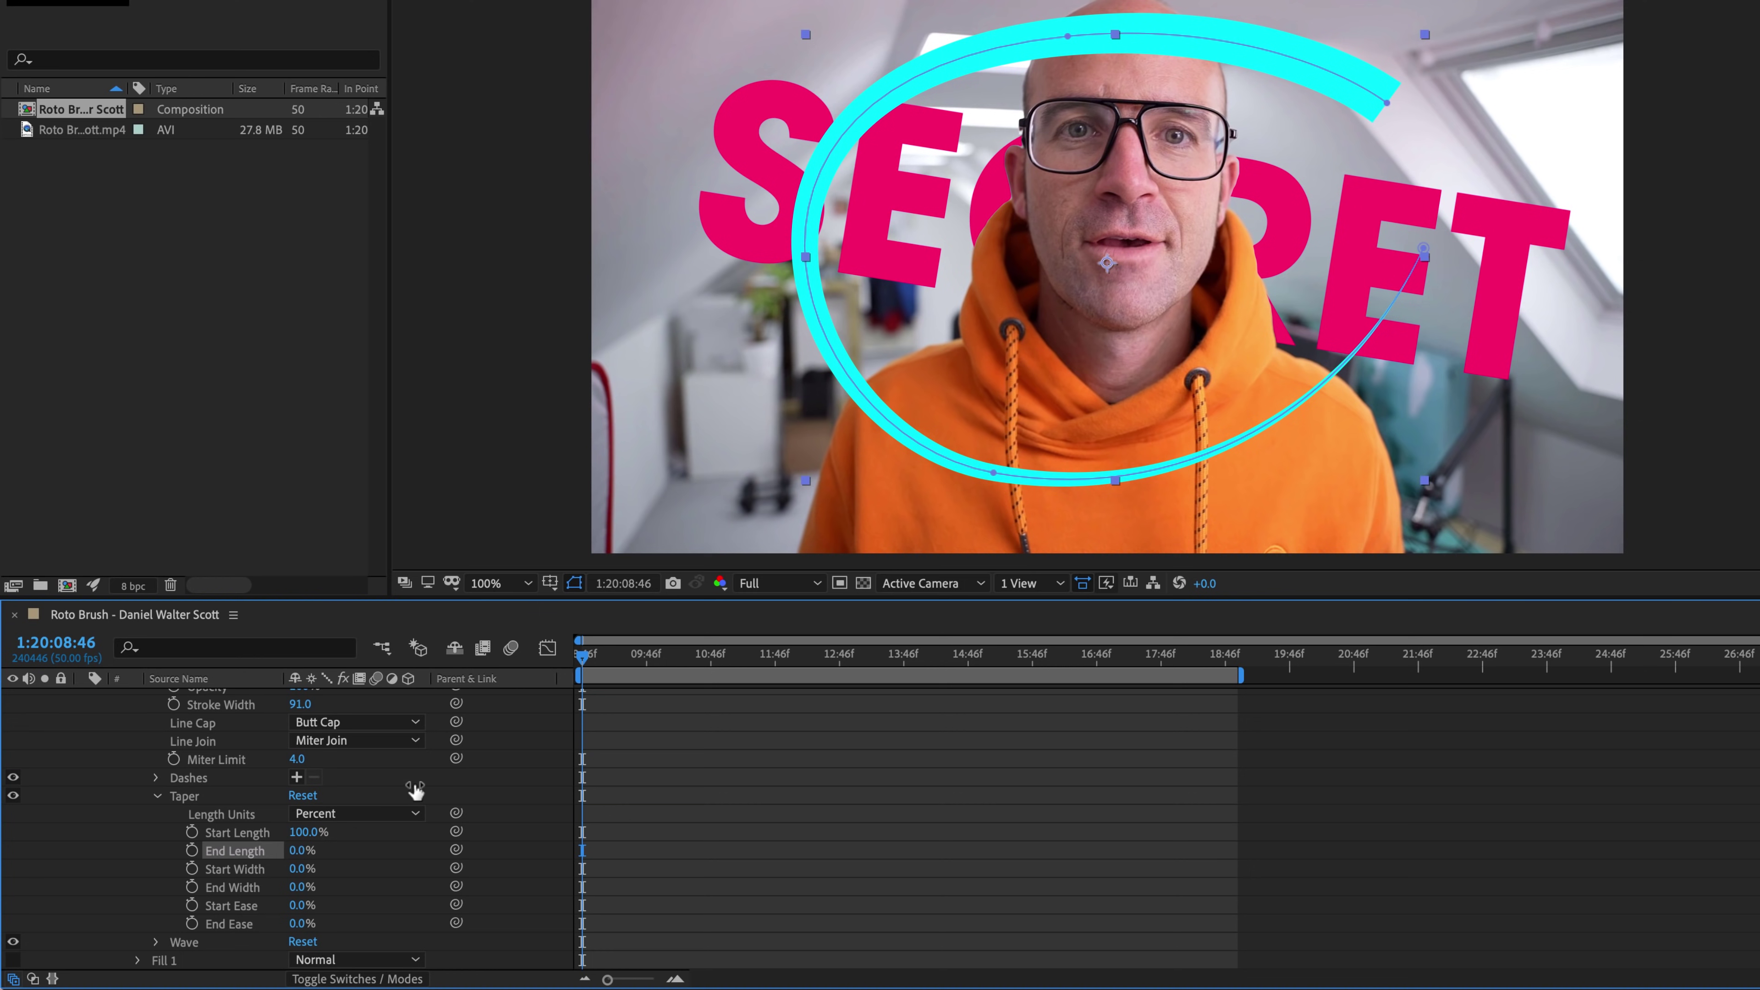
mouse_move(302, 869)
left_mouse_down()
mouse_move(368, 880)
mouse_move(191, 867)
left_mouse_up()
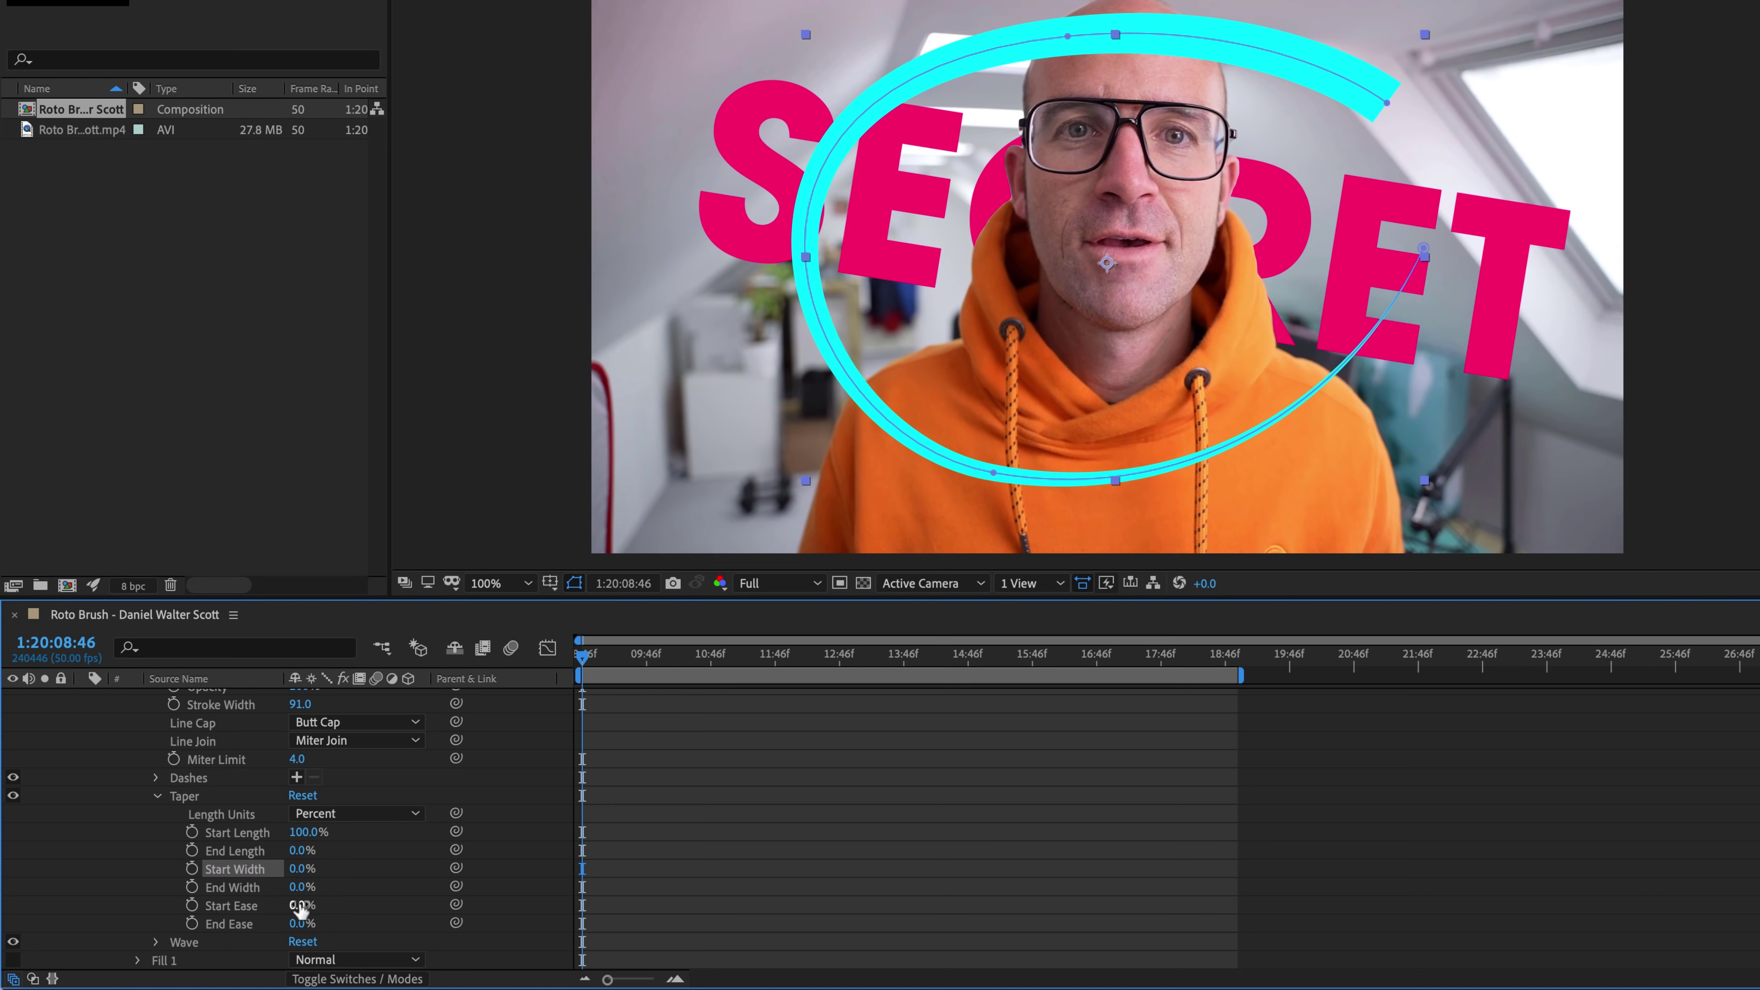
Step: Raise the Taper's Start Ease to about 80% and collapse the Taper settings
mouse_move(298, 905)
left_mouse_down()
mouse_move(423, 919)
mouse_move(410, 913)
left_mouse_up()
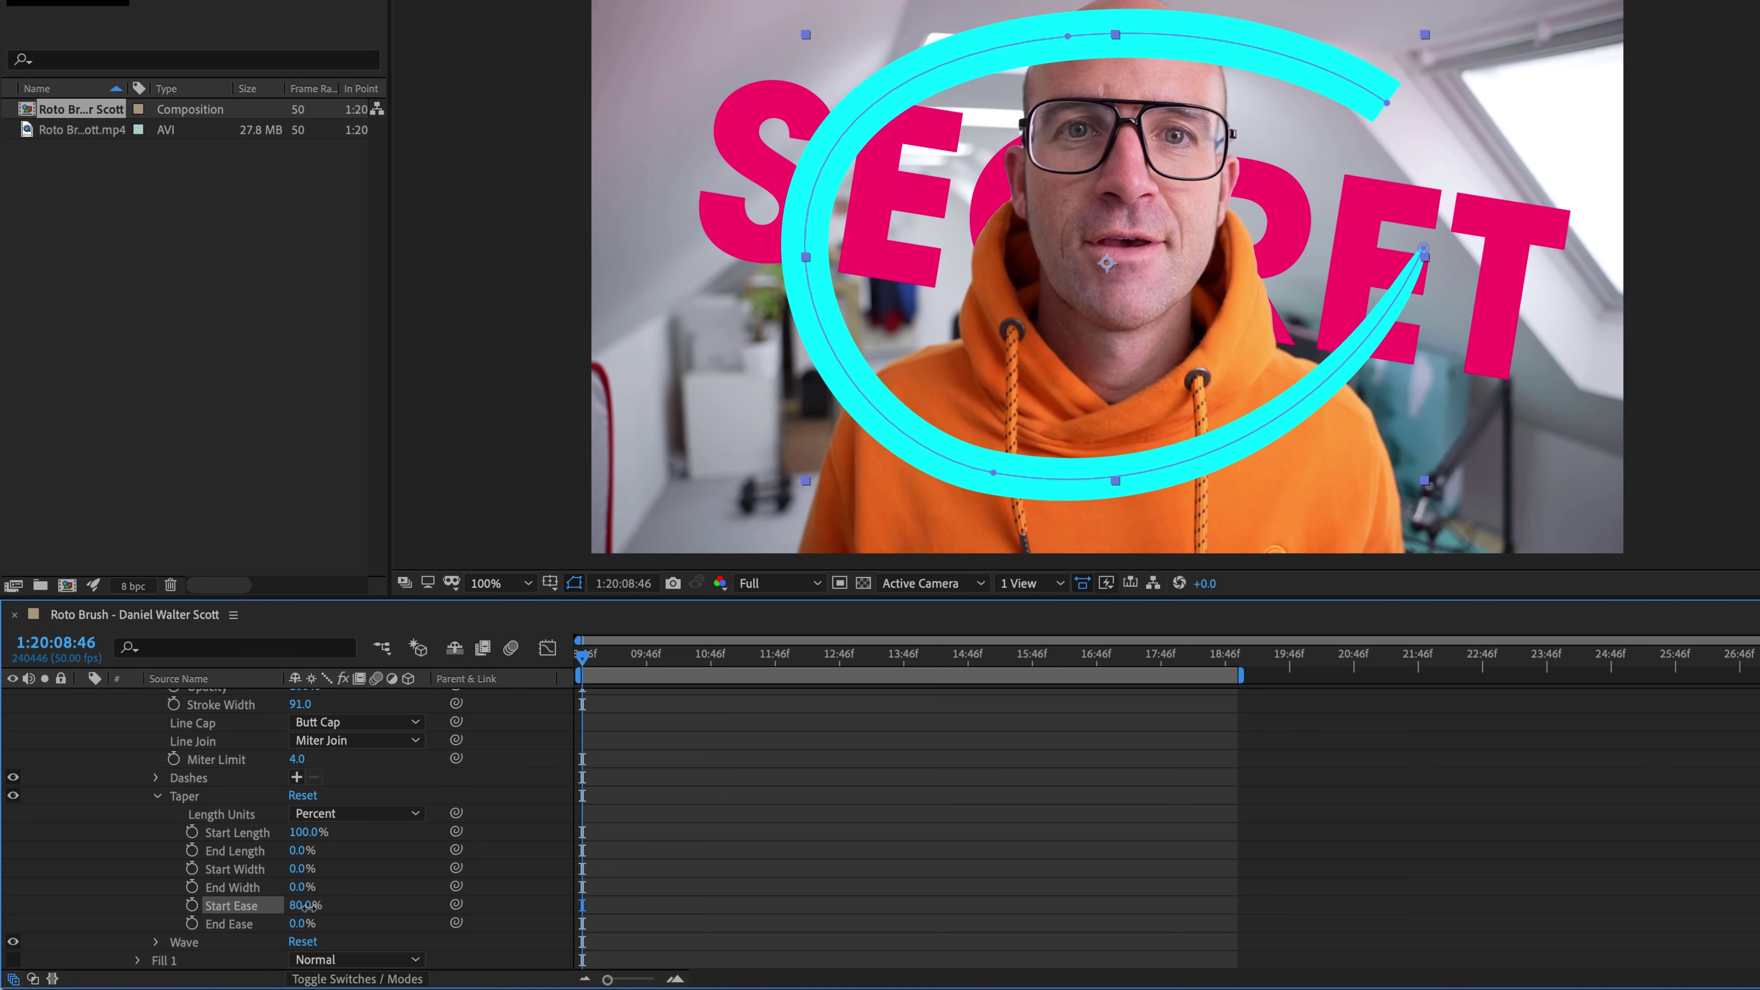
left_click_drag(306, 906, 333, 916)
left_click(158, 797)
Step: Set the stroke's Wave Amount to 40% and its Wavelength to 234
left_click(190, 853)
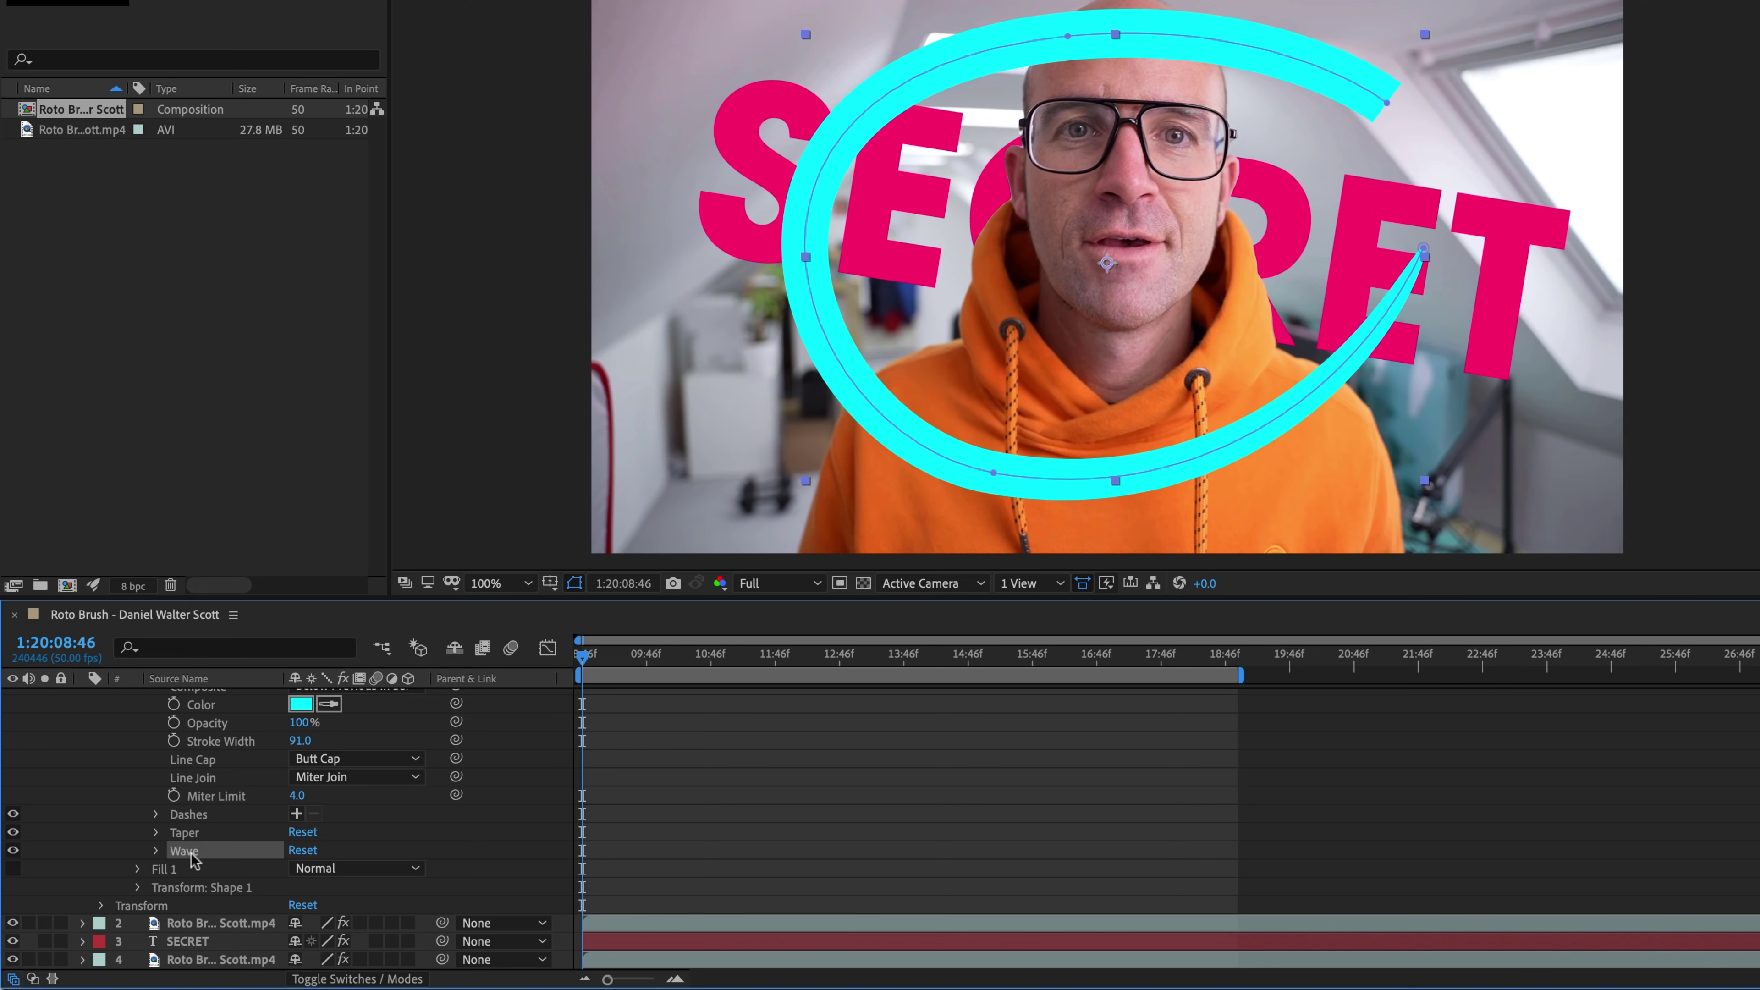
left_click(157, 851)
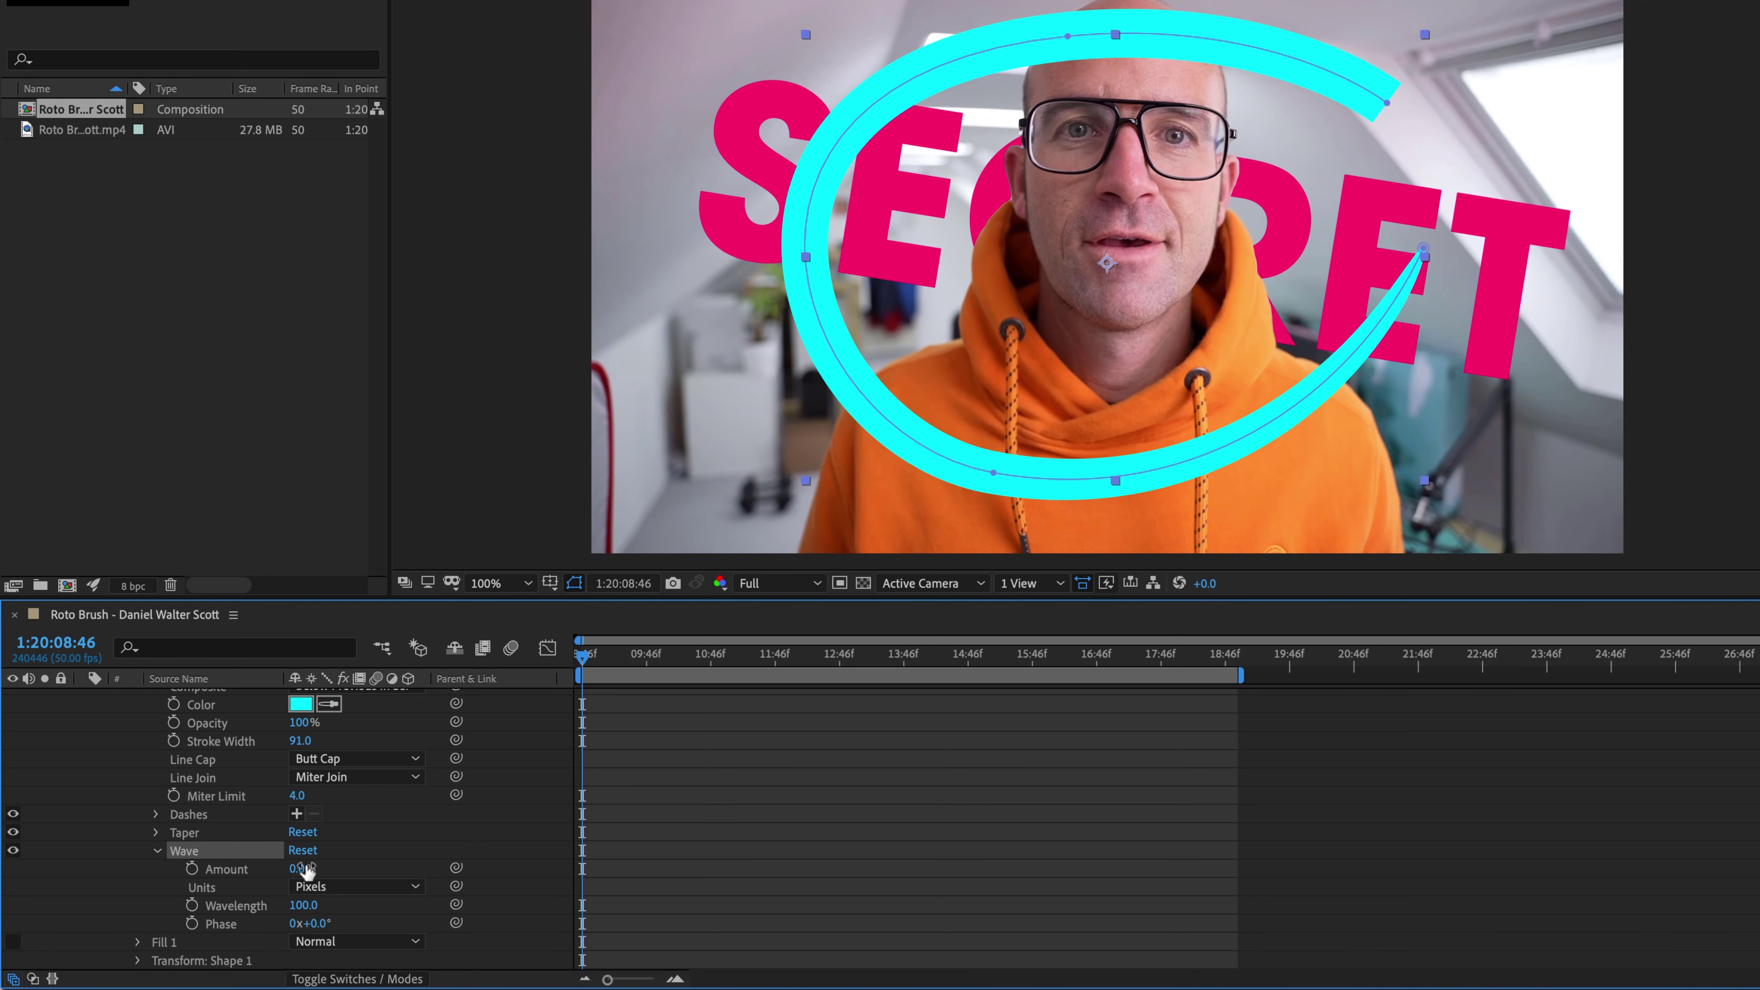
left_click(307, 871)
mouse_move(299, 868)
left_mouse_down()
mouse_move(477, 869)
mouse_move(345, 860)
mouse_move(381, 860)
left_mouse_up()
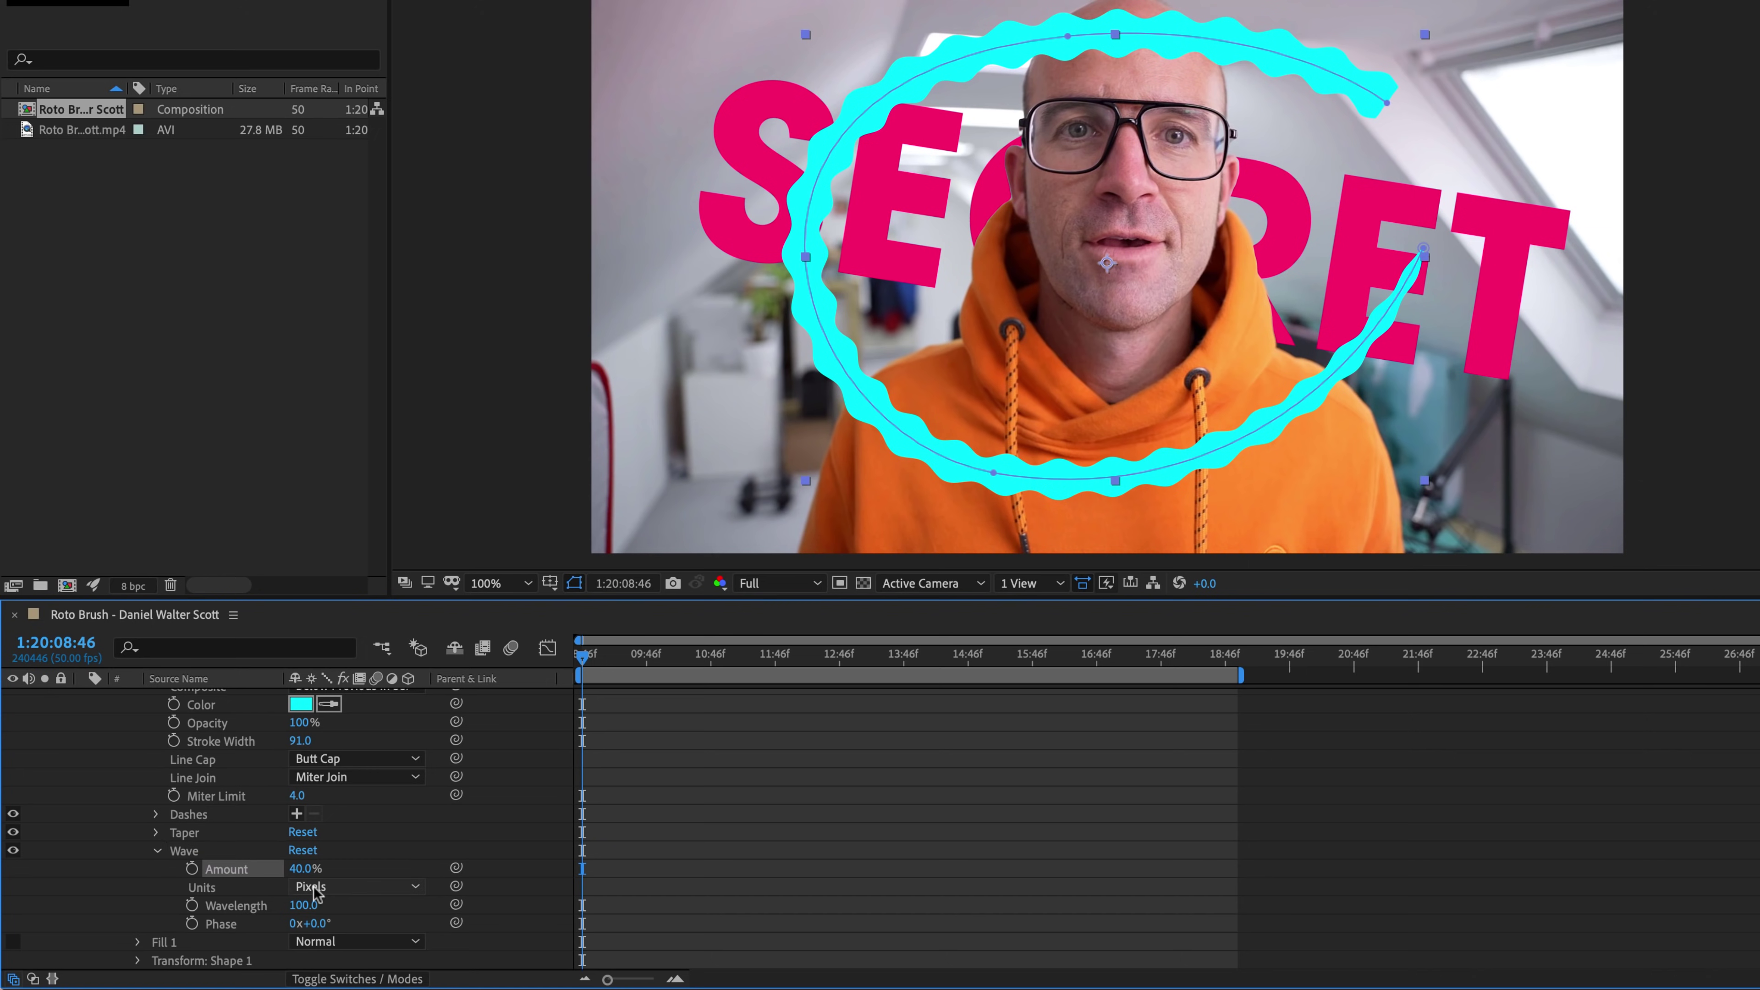
left_click_drag(296, 904, 438, 901)
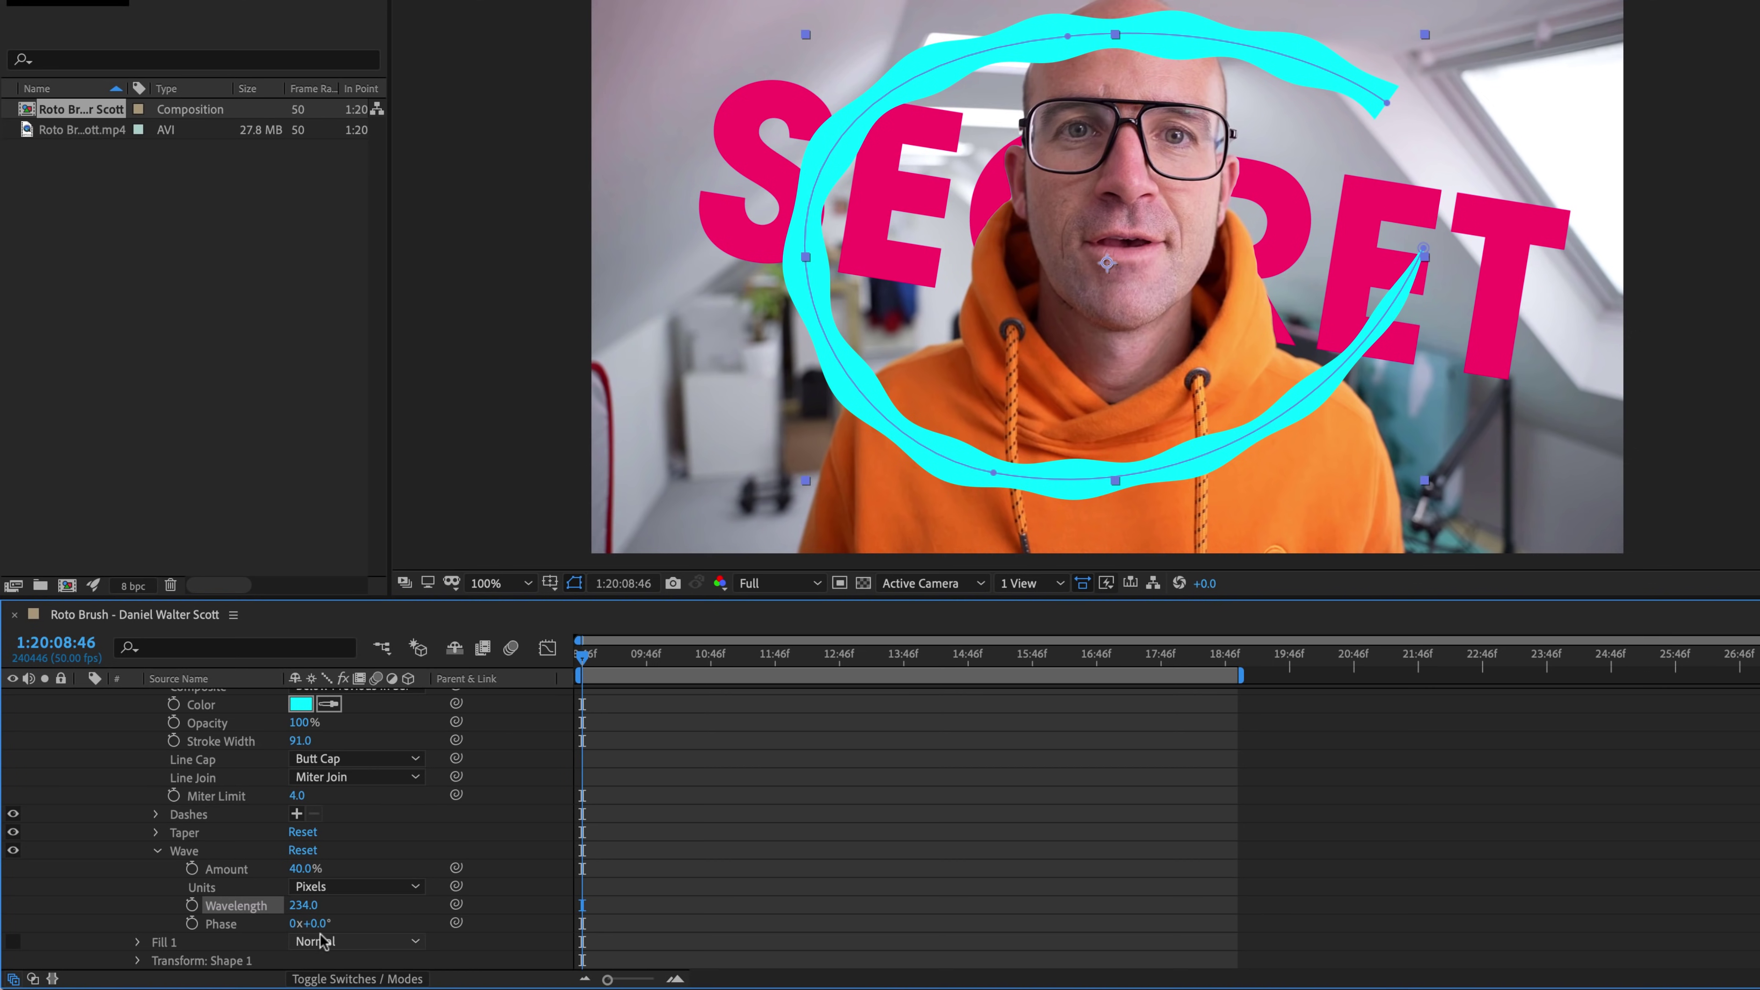
Step: Animate the Wave Phase from 0° at the composition's start to 127° at 1:20:09:41
left_click(191, 923)
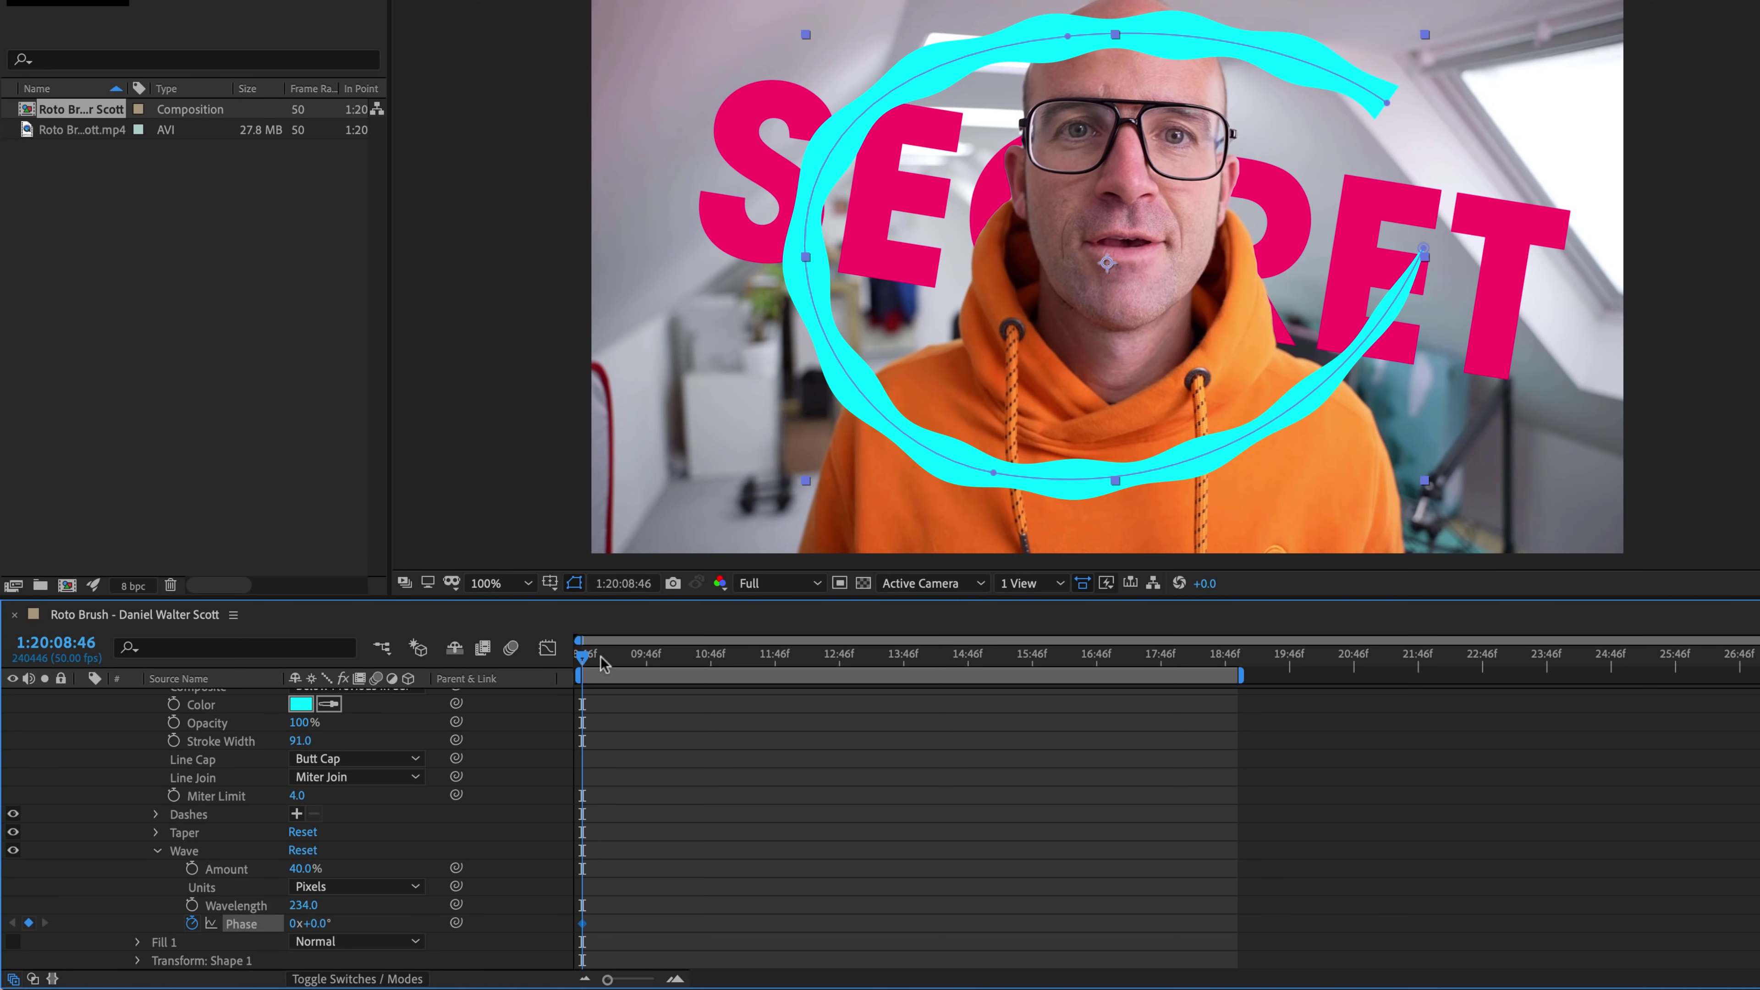
key("space")
left_click(317, 922)
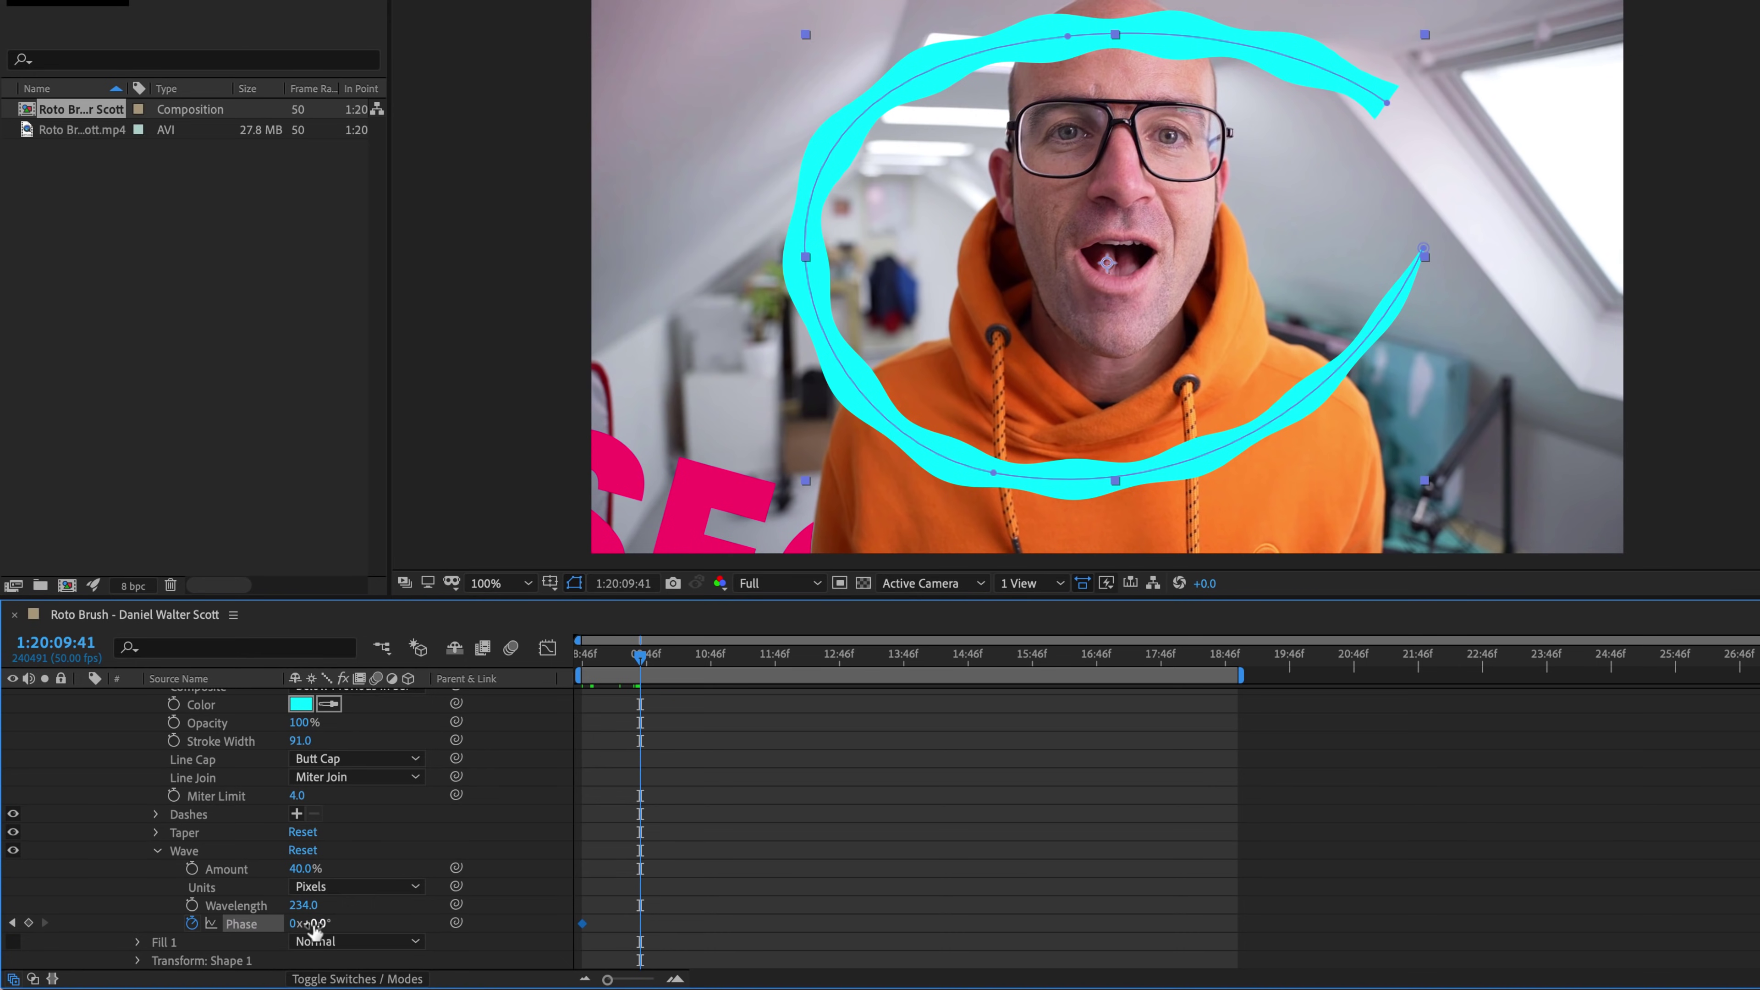
type("127")
key("Return")
Step: Preview the wave motion from the composition's start and undo the Wave Phase keyframing
key("Home")
key("space")
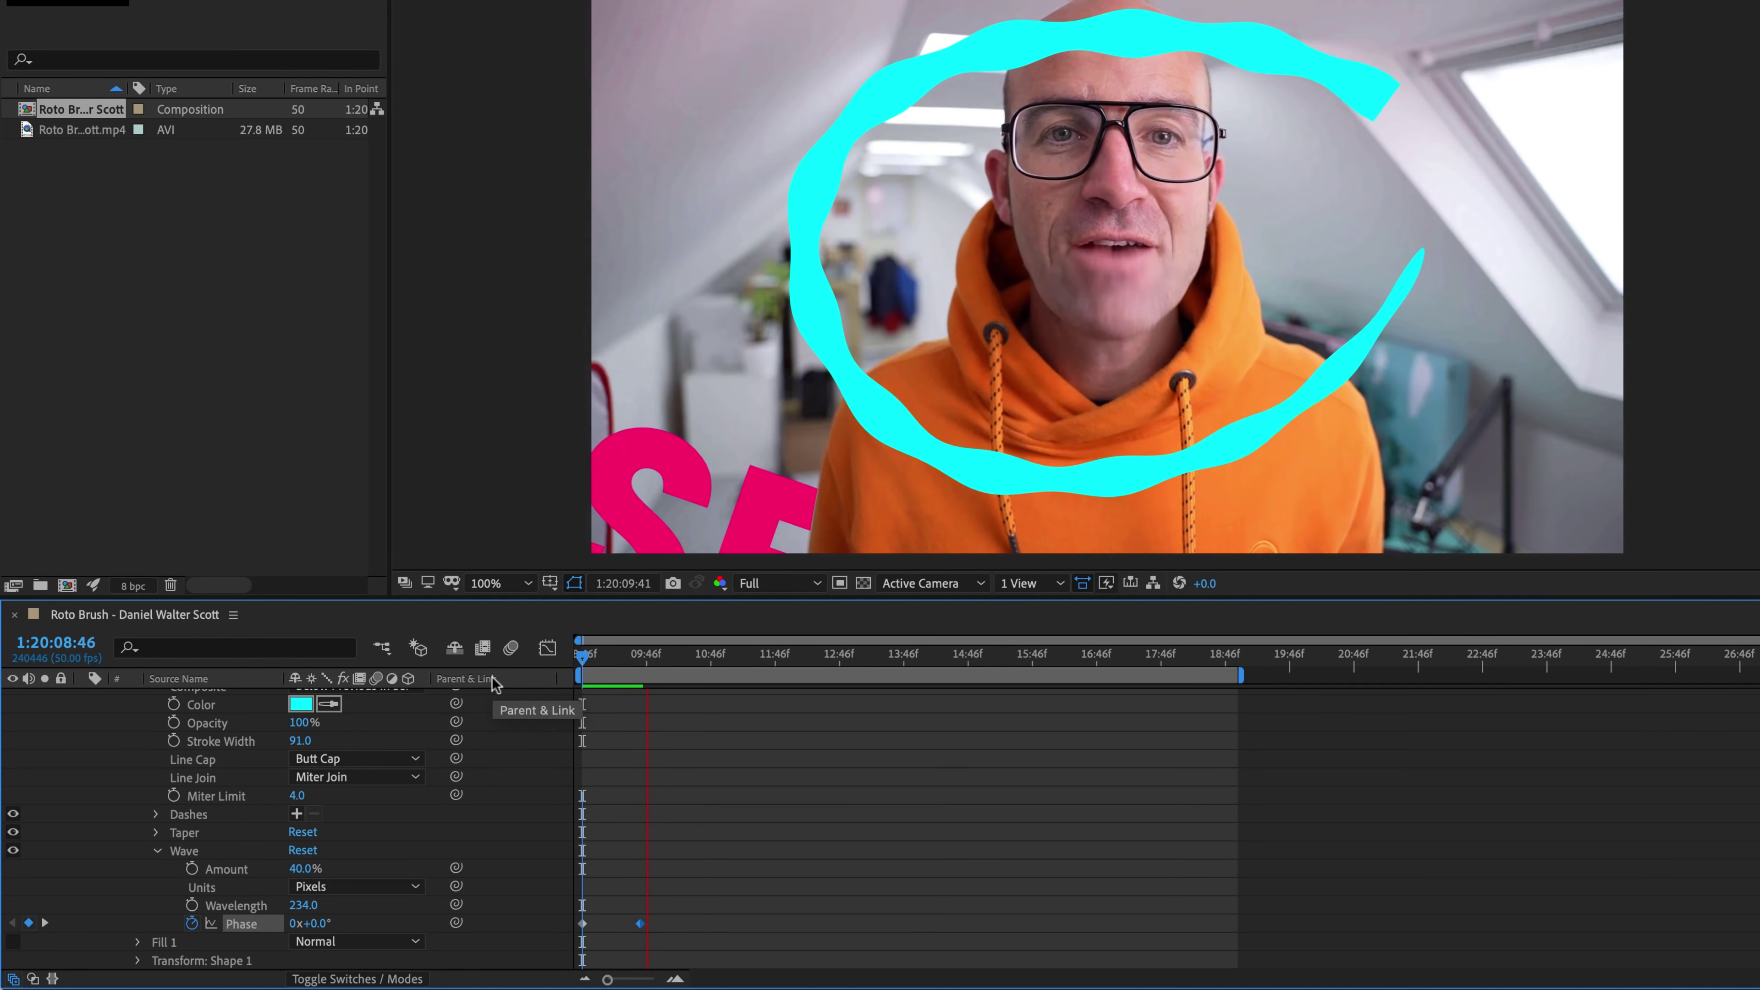
key("space")
key("space")
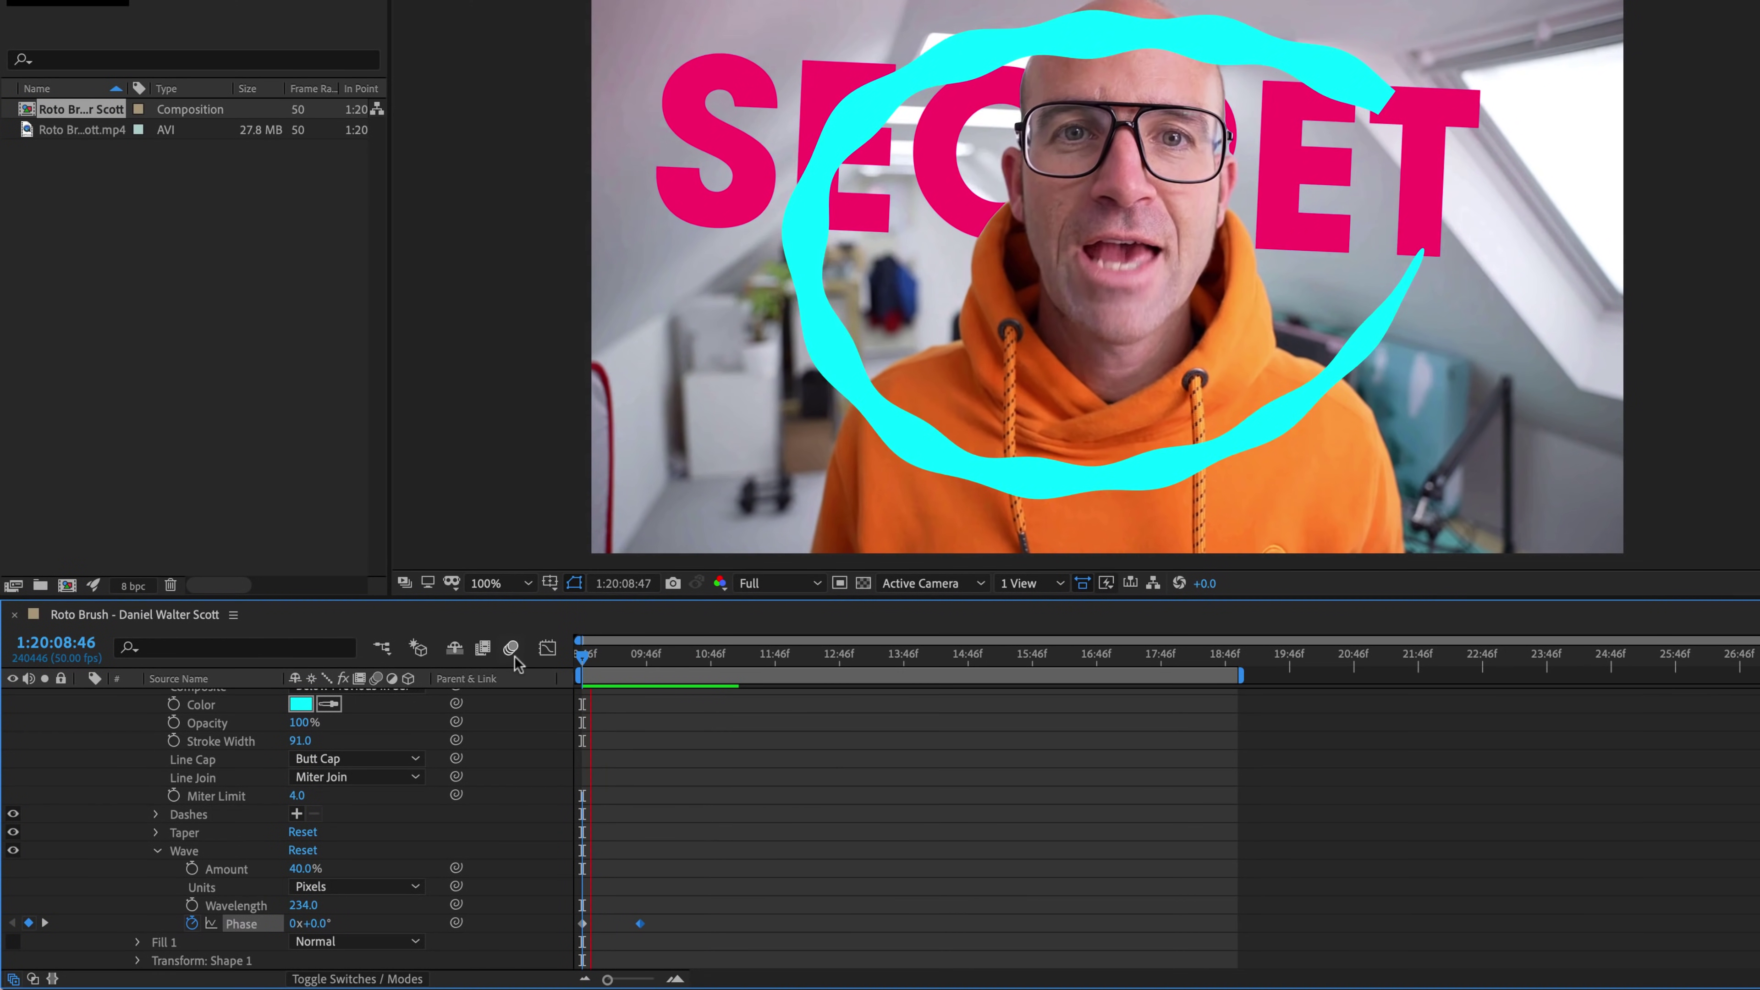
left_click_drag(582, 863, 626, 863)
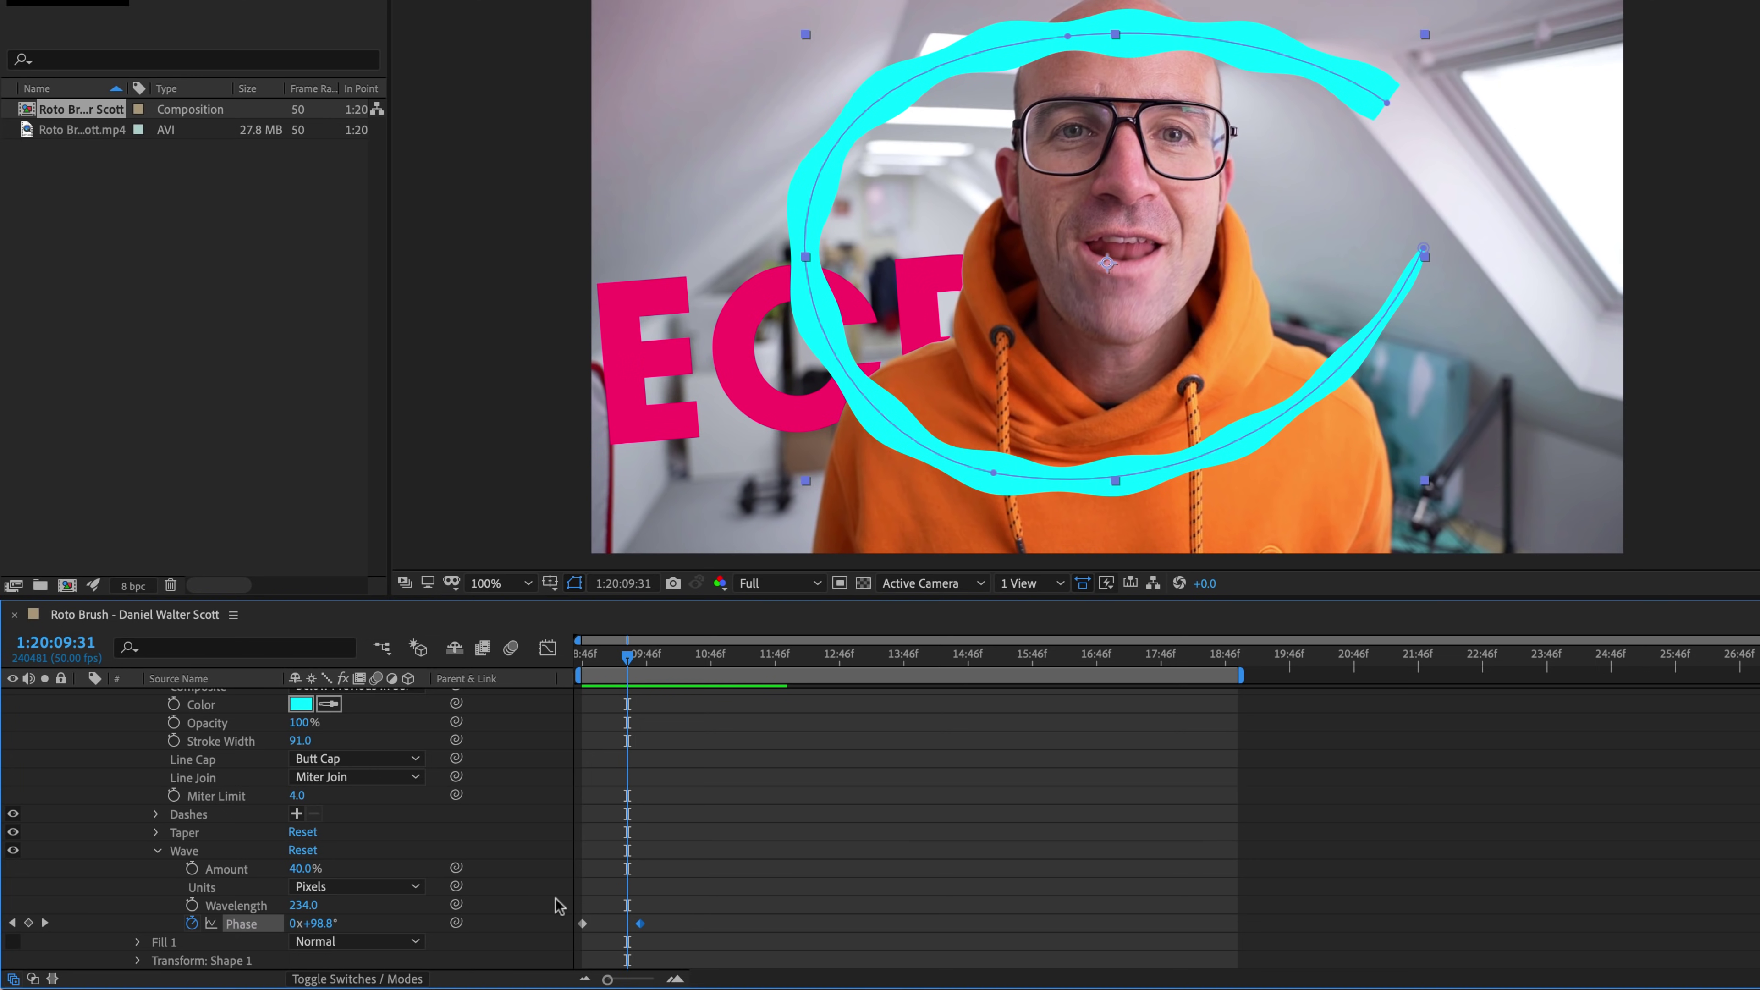
key("ctrl+z")
key("ctrl+z")
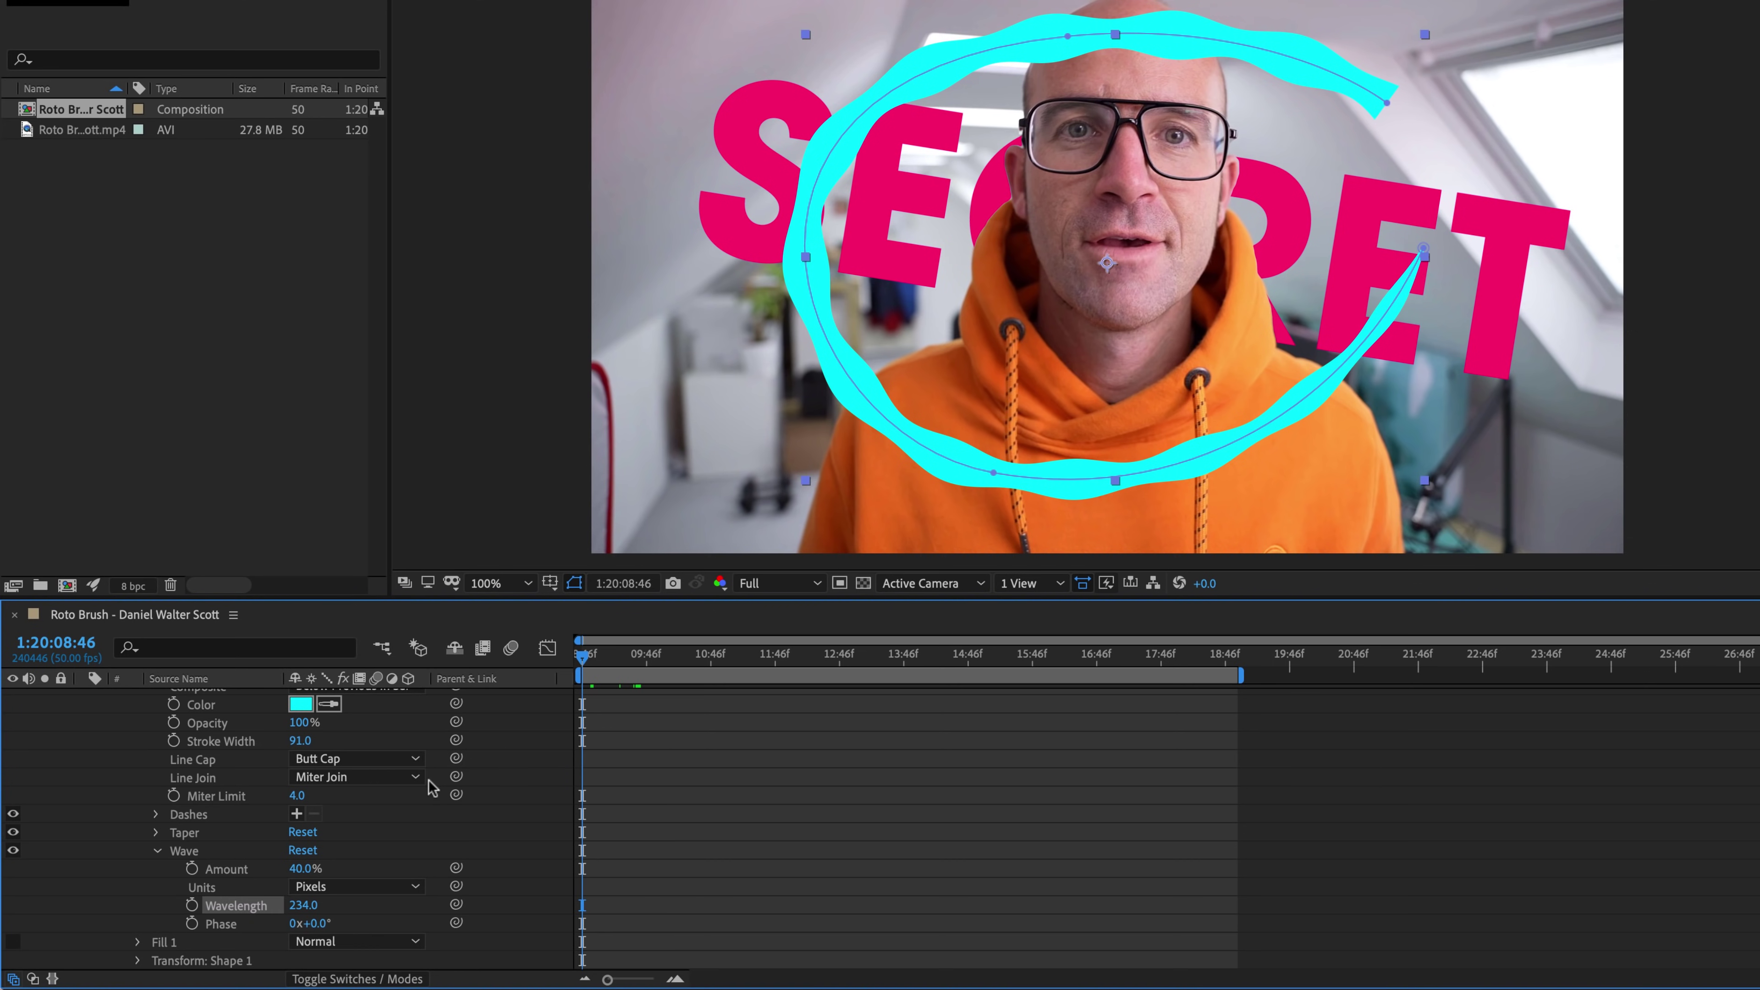
Step: Change the cyan stroke's Line Cap to Round Cap
scroll(429, 781, "up", 3)
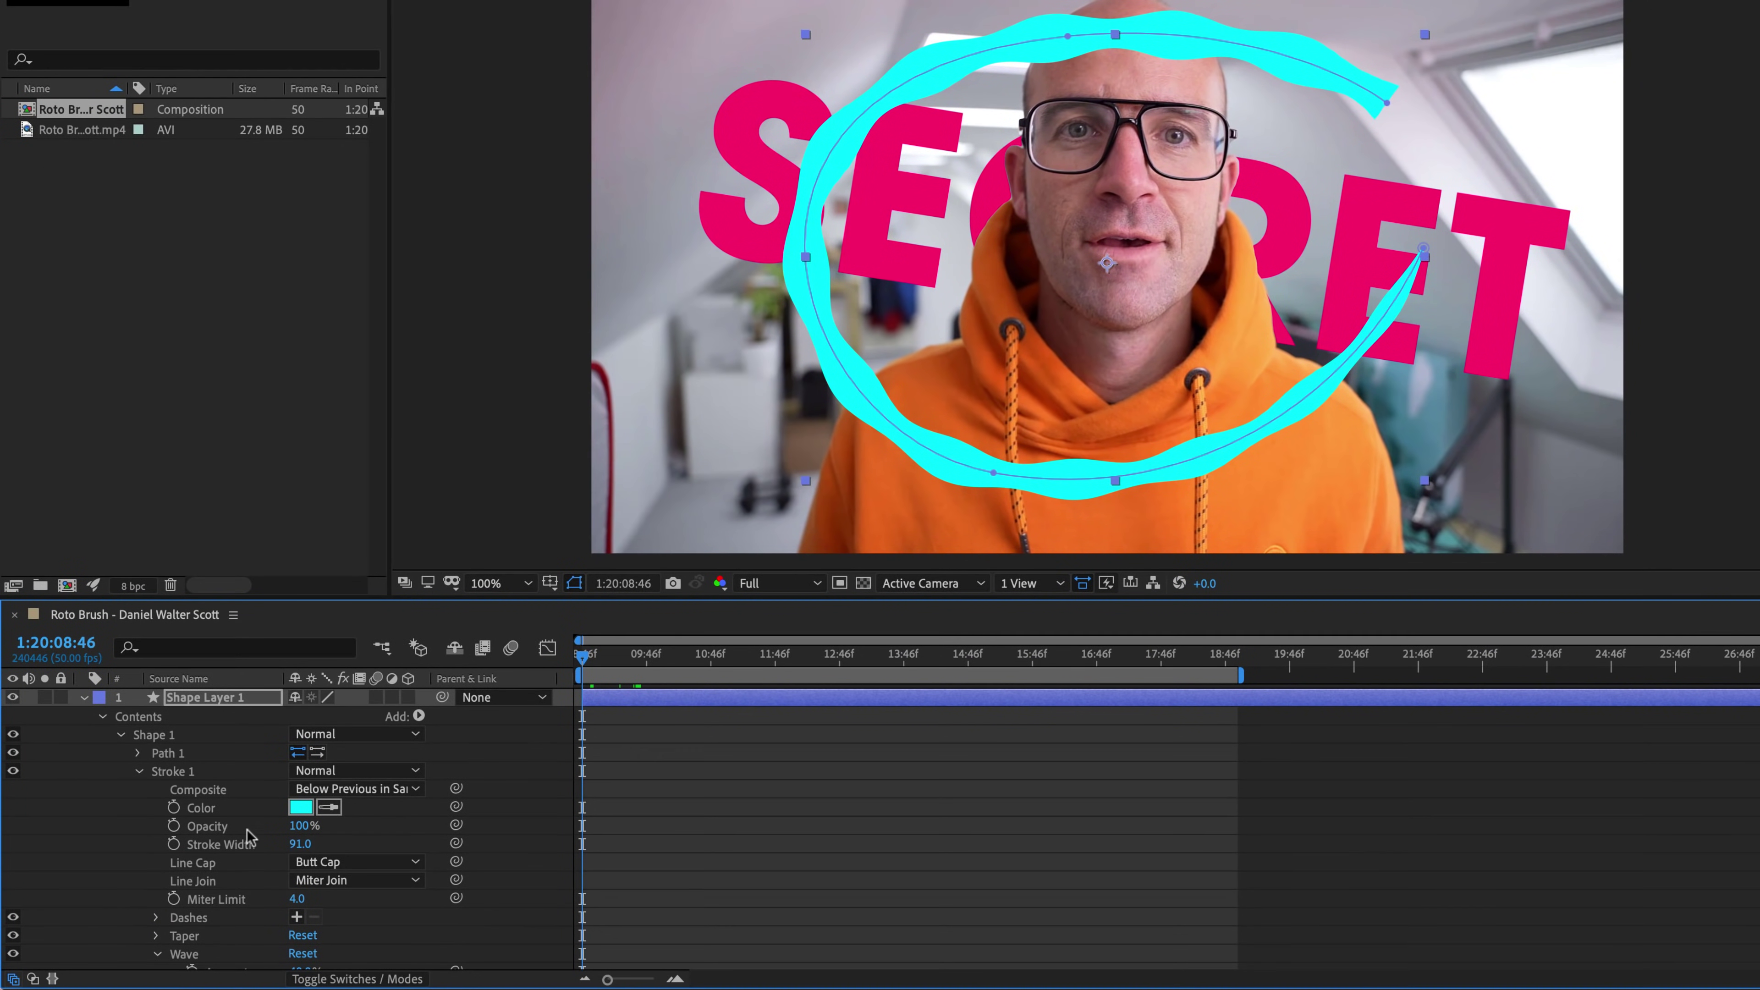
left_click(333, 861)
left_click(355, 908)
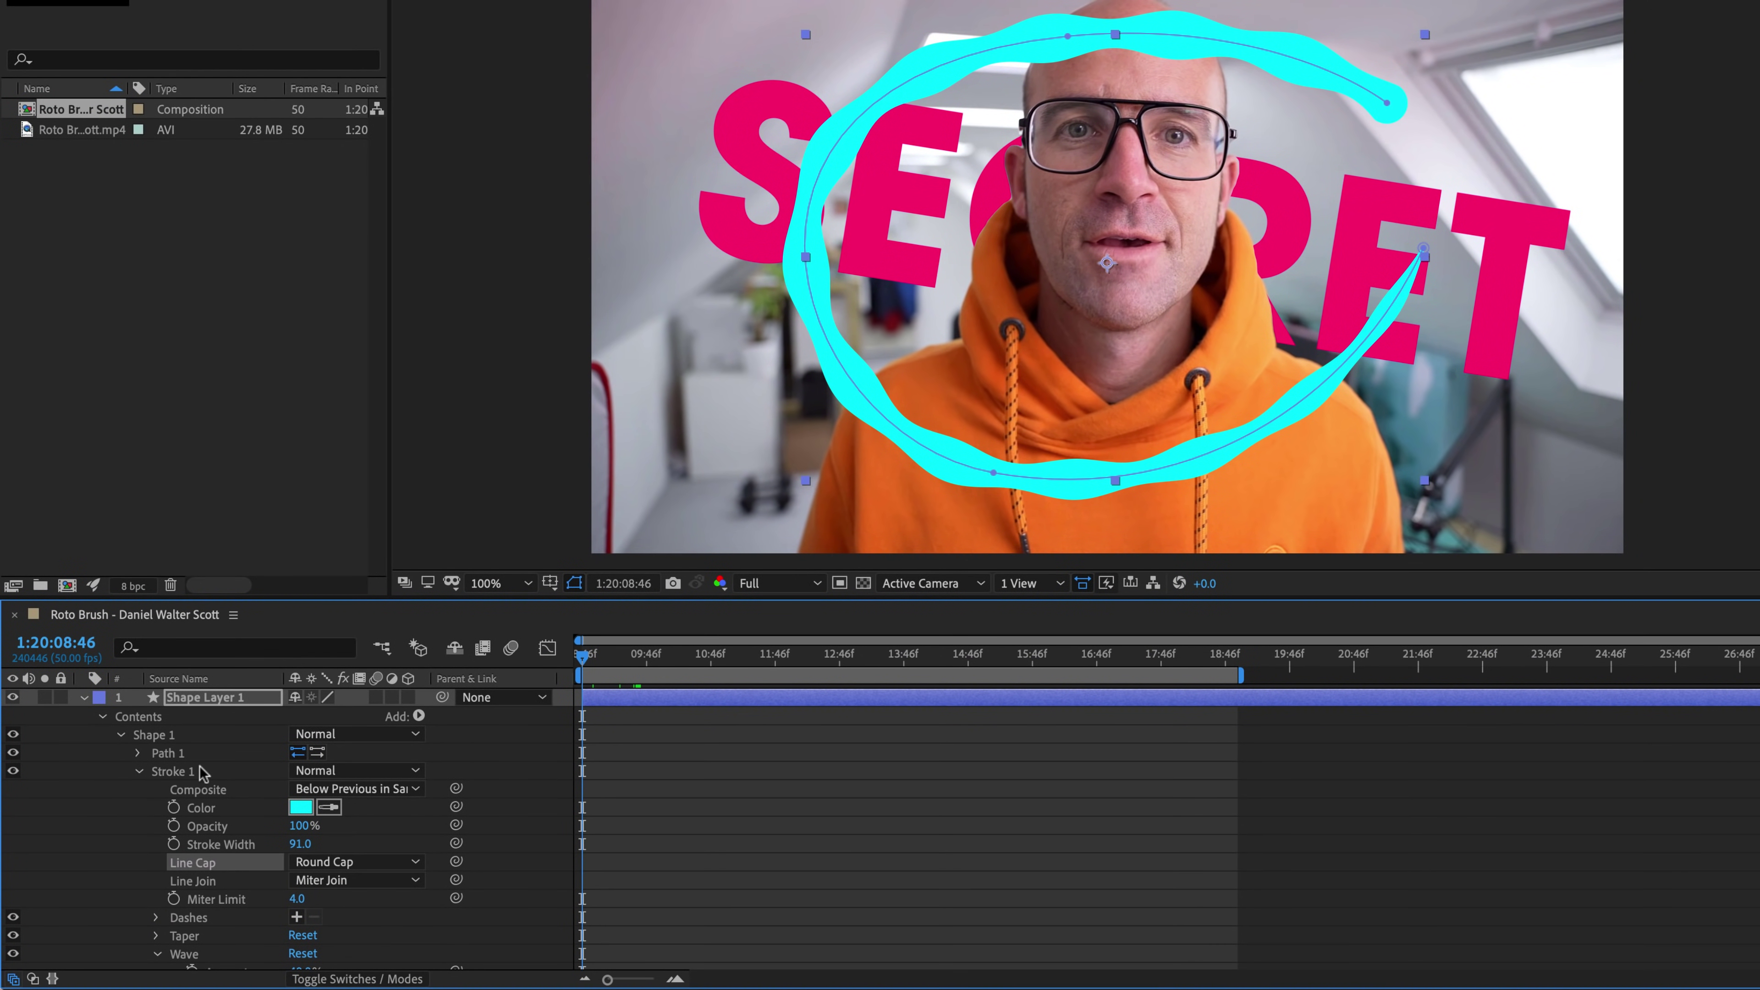
Step: Add Trim Paths to the shape layer and collapse the stroke's settings
left_click(120, 734)
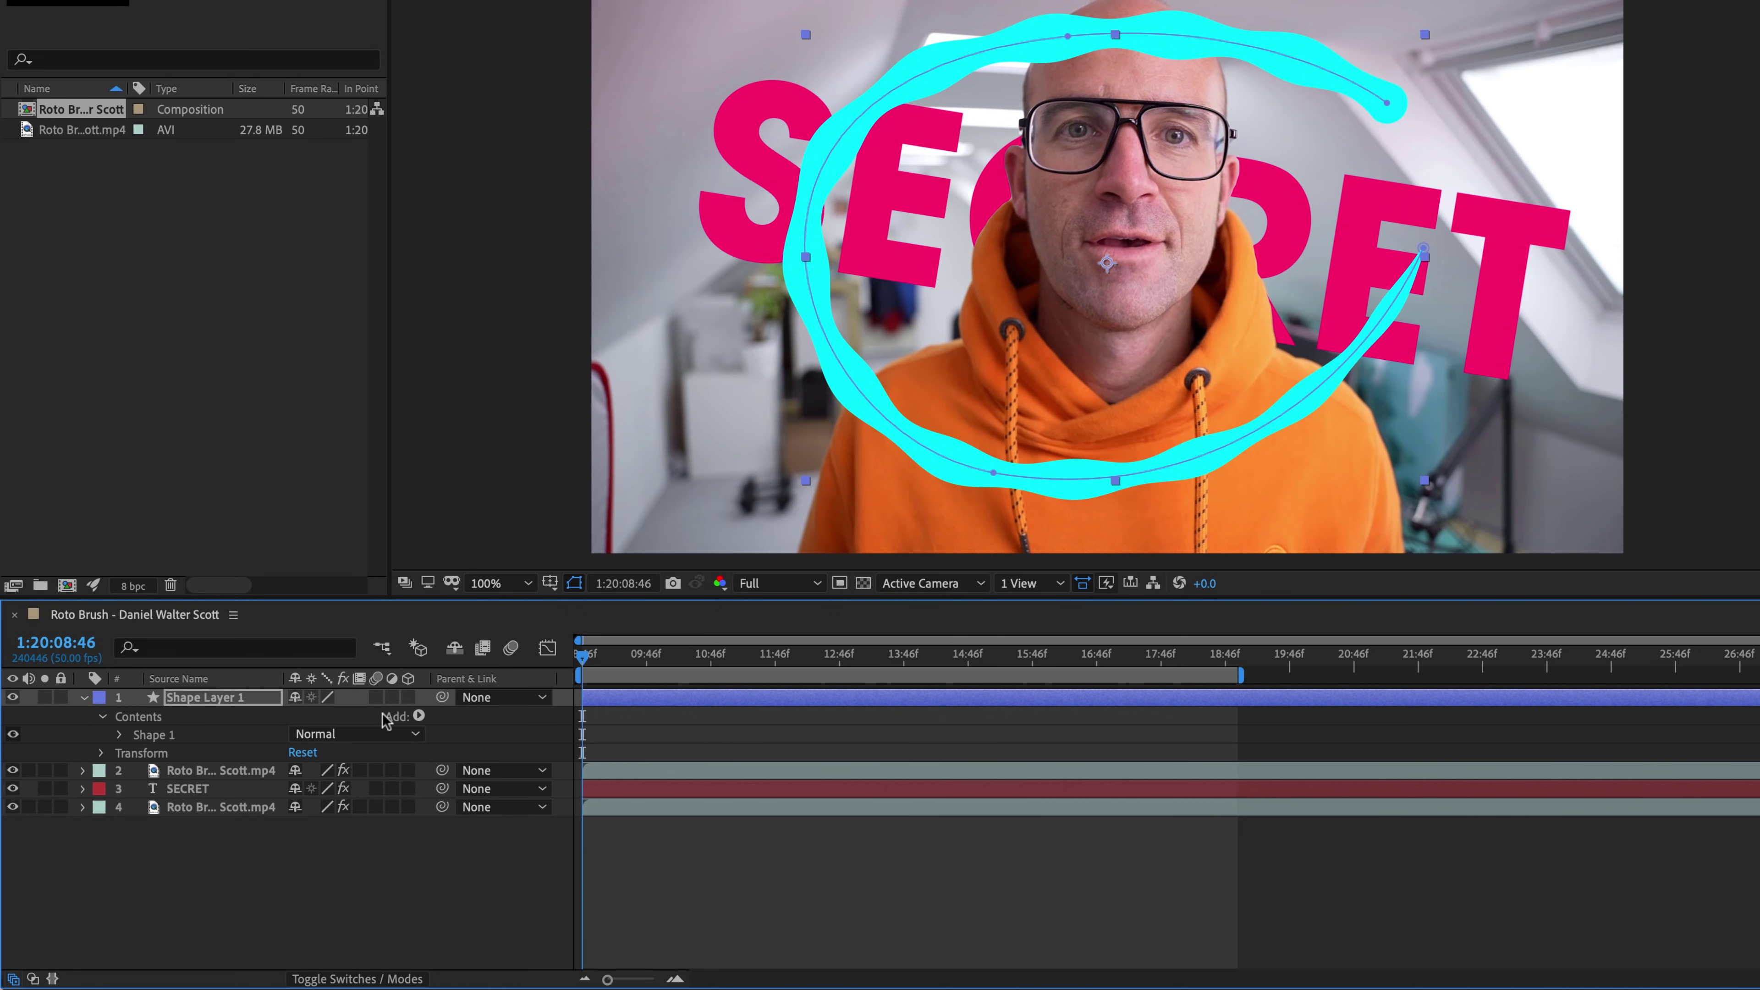
left_click(418, 716)
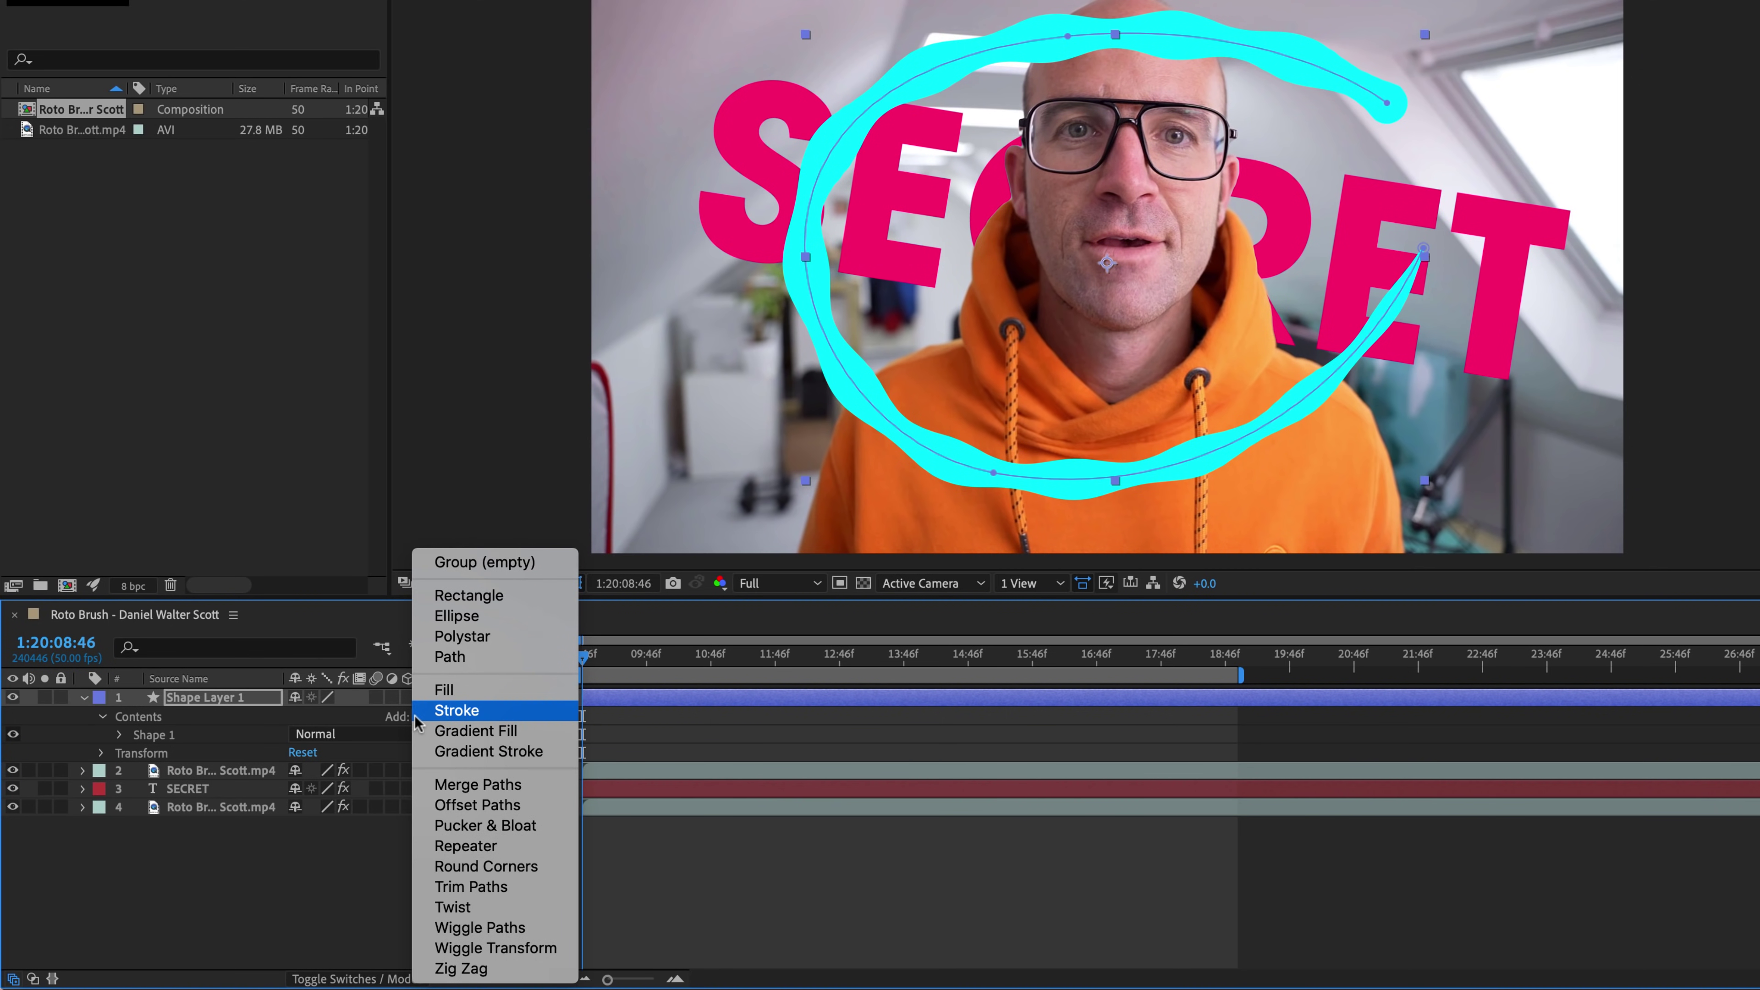
left_click(471, 886)
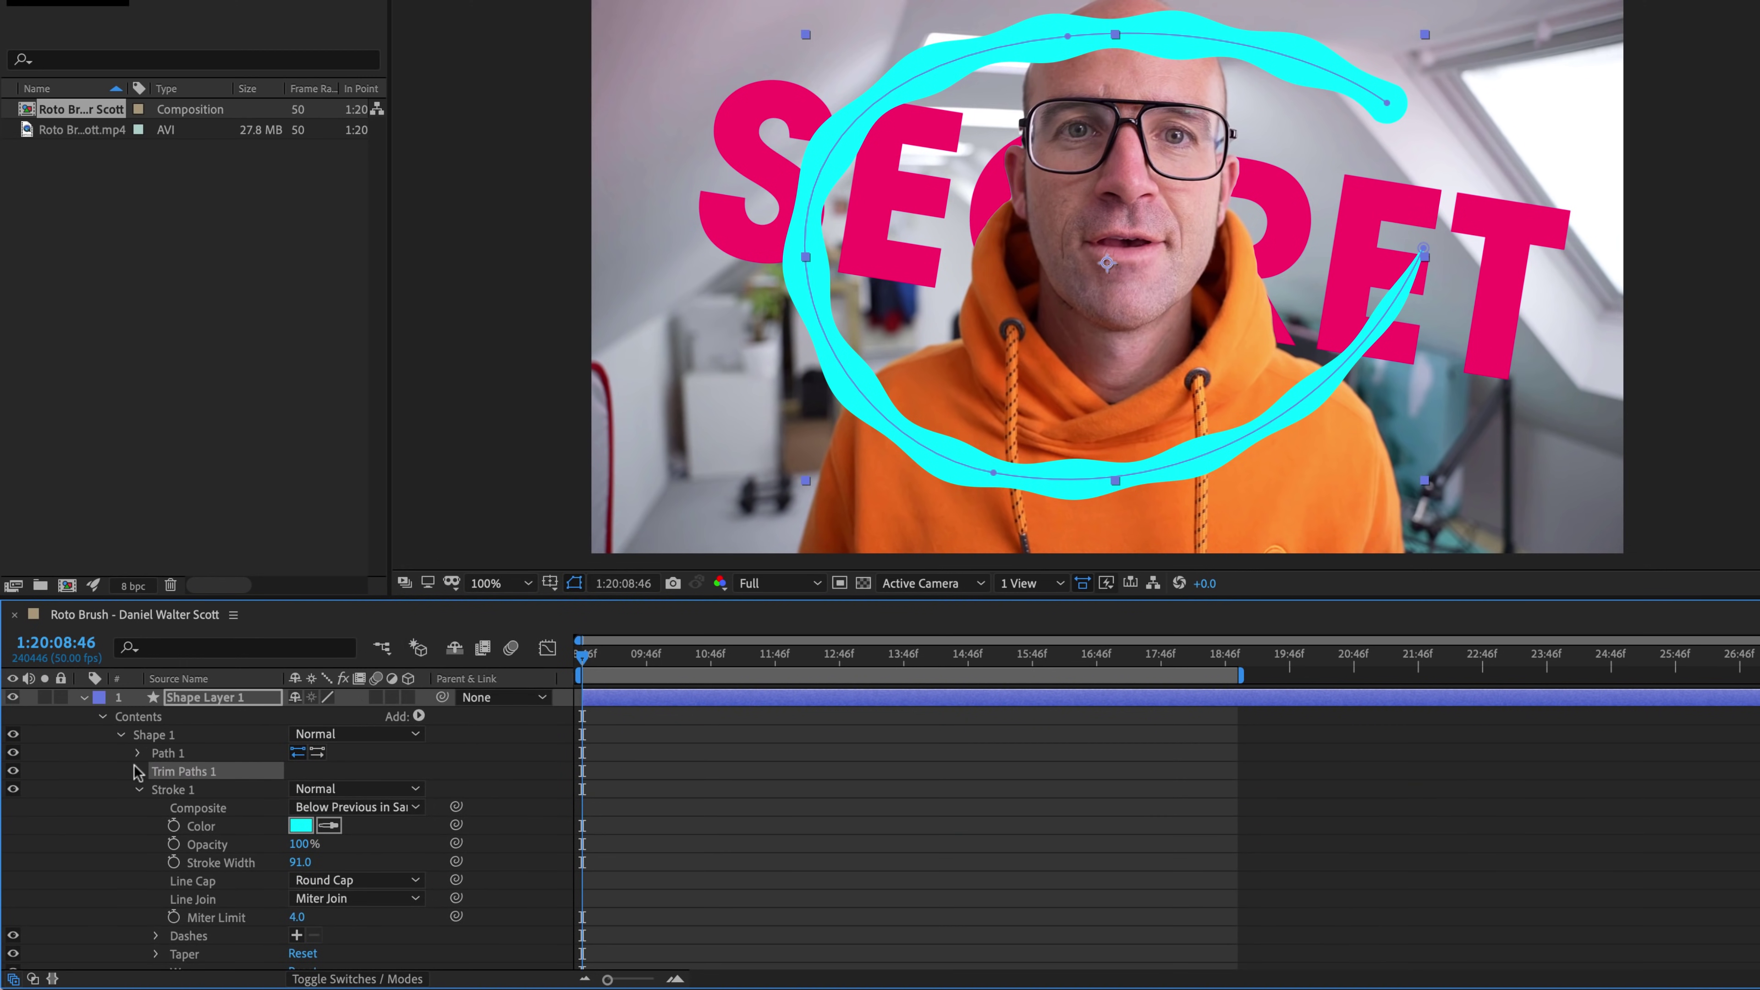
left_click(138, 789)
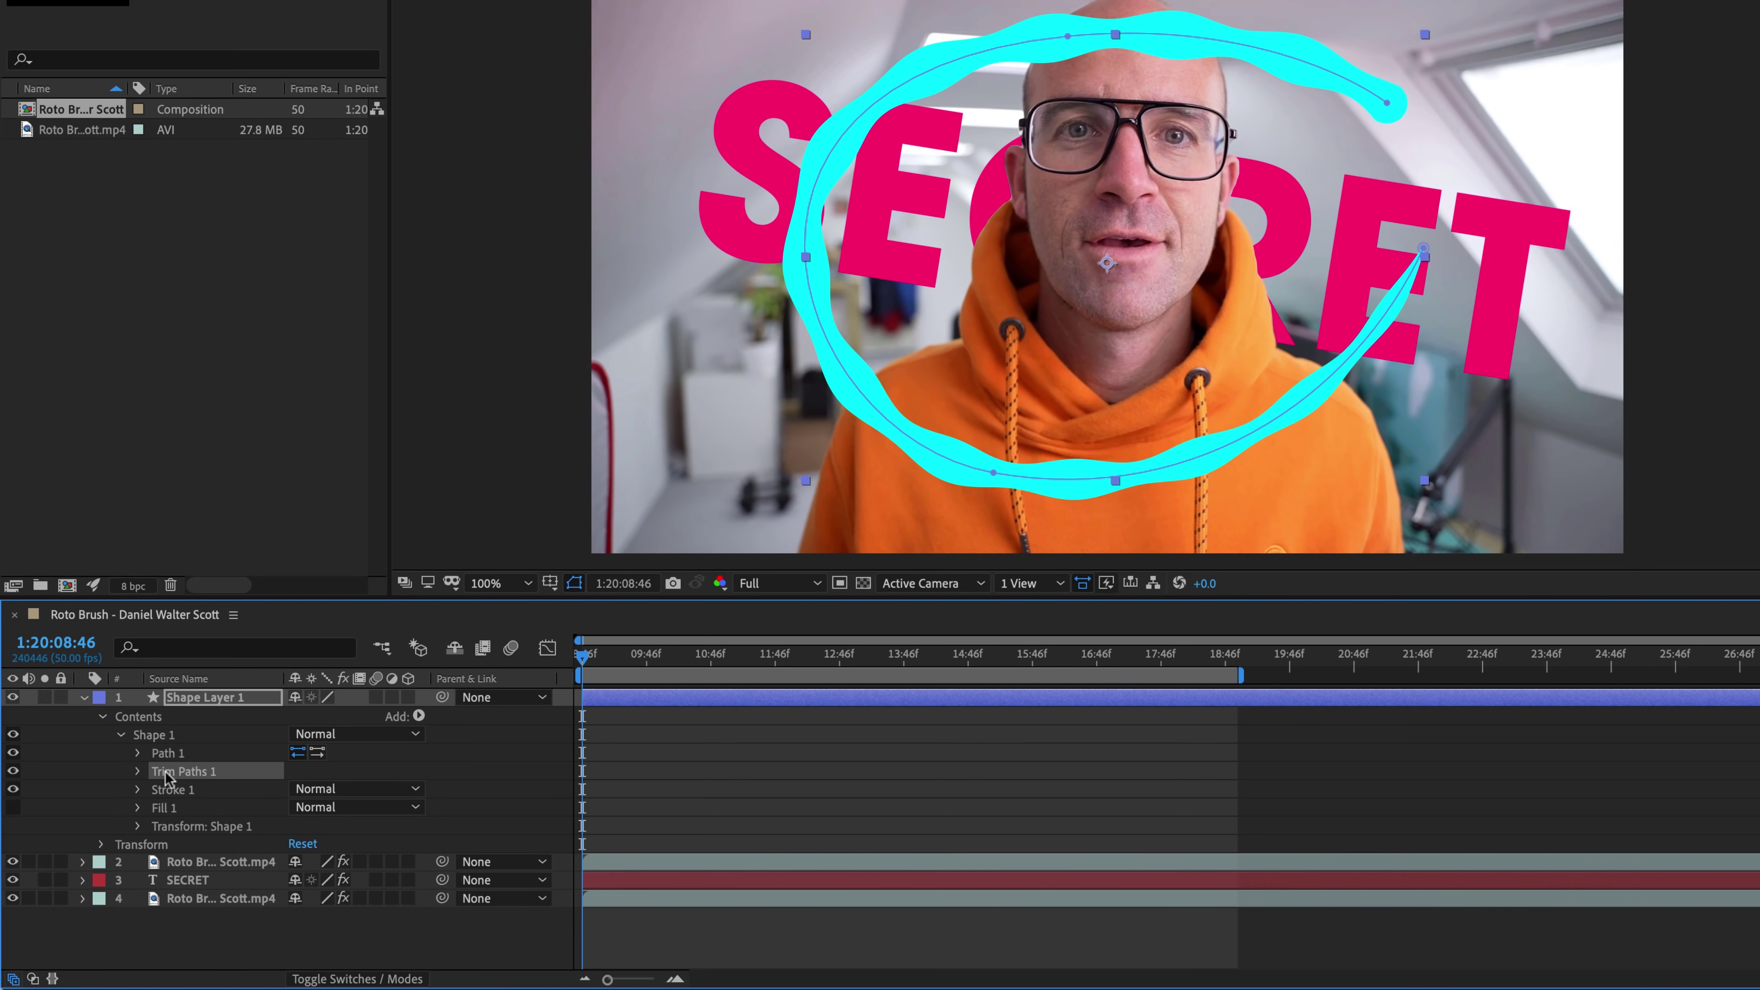
Step: Animate the Trim Paths End from 0% at the composition's start to 100% at 1:20:10:01, and preview the stroke drawing on
left_click(138, 771)
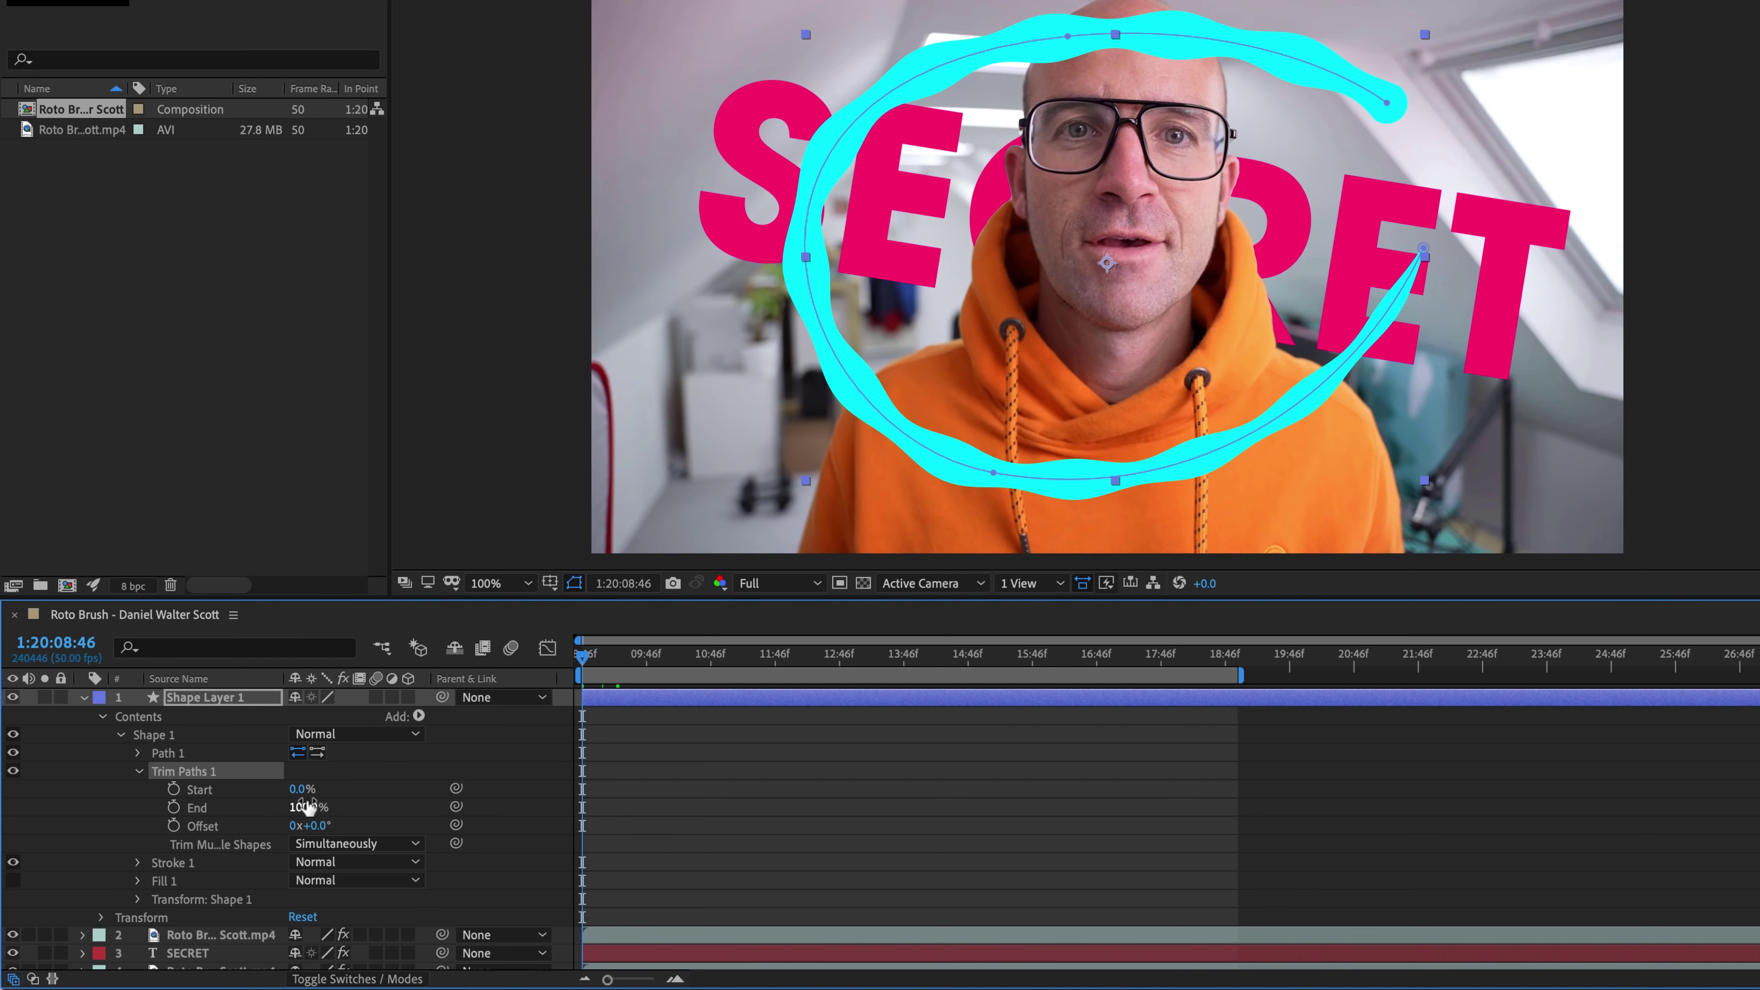
mouse_move(302, 806)
left_mouse_down()
mouse_move(211, 810)
mouse_move(348, 809)
mouse_move(248, 809)
left_mouse_up()
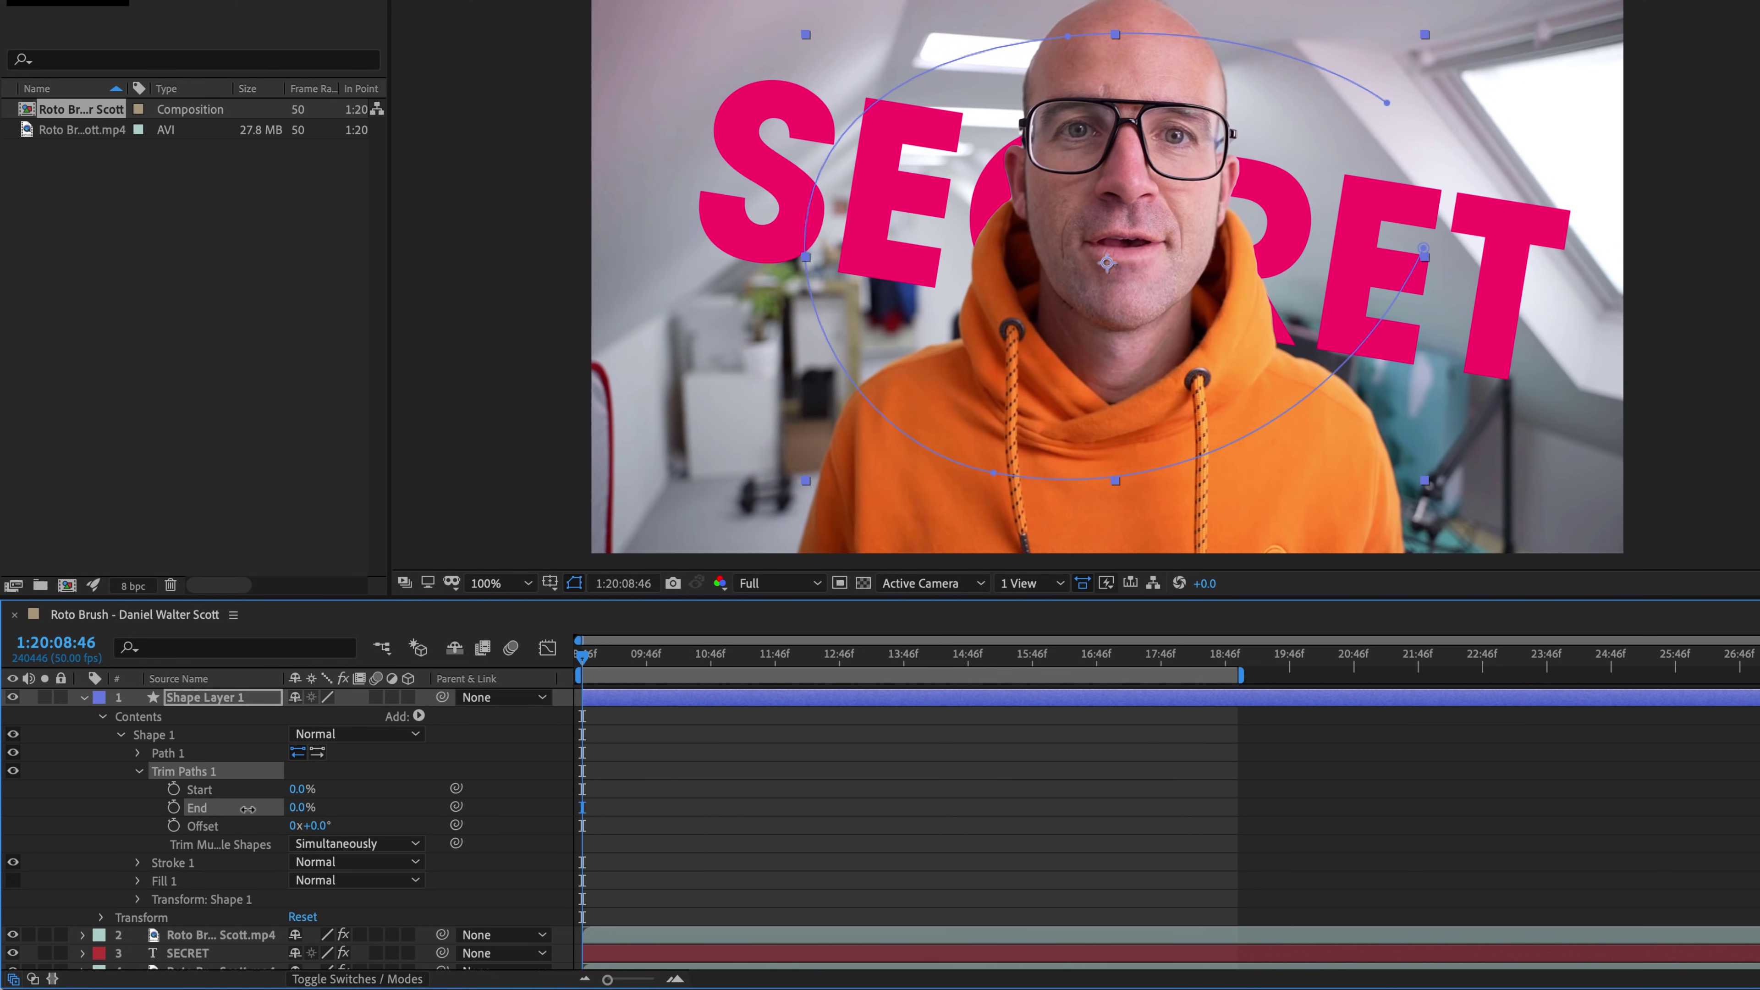
left_click(174, 807)
left_click_drag(606, 667, 653, 667)
left_click_drag(298, 809, 426, 812)
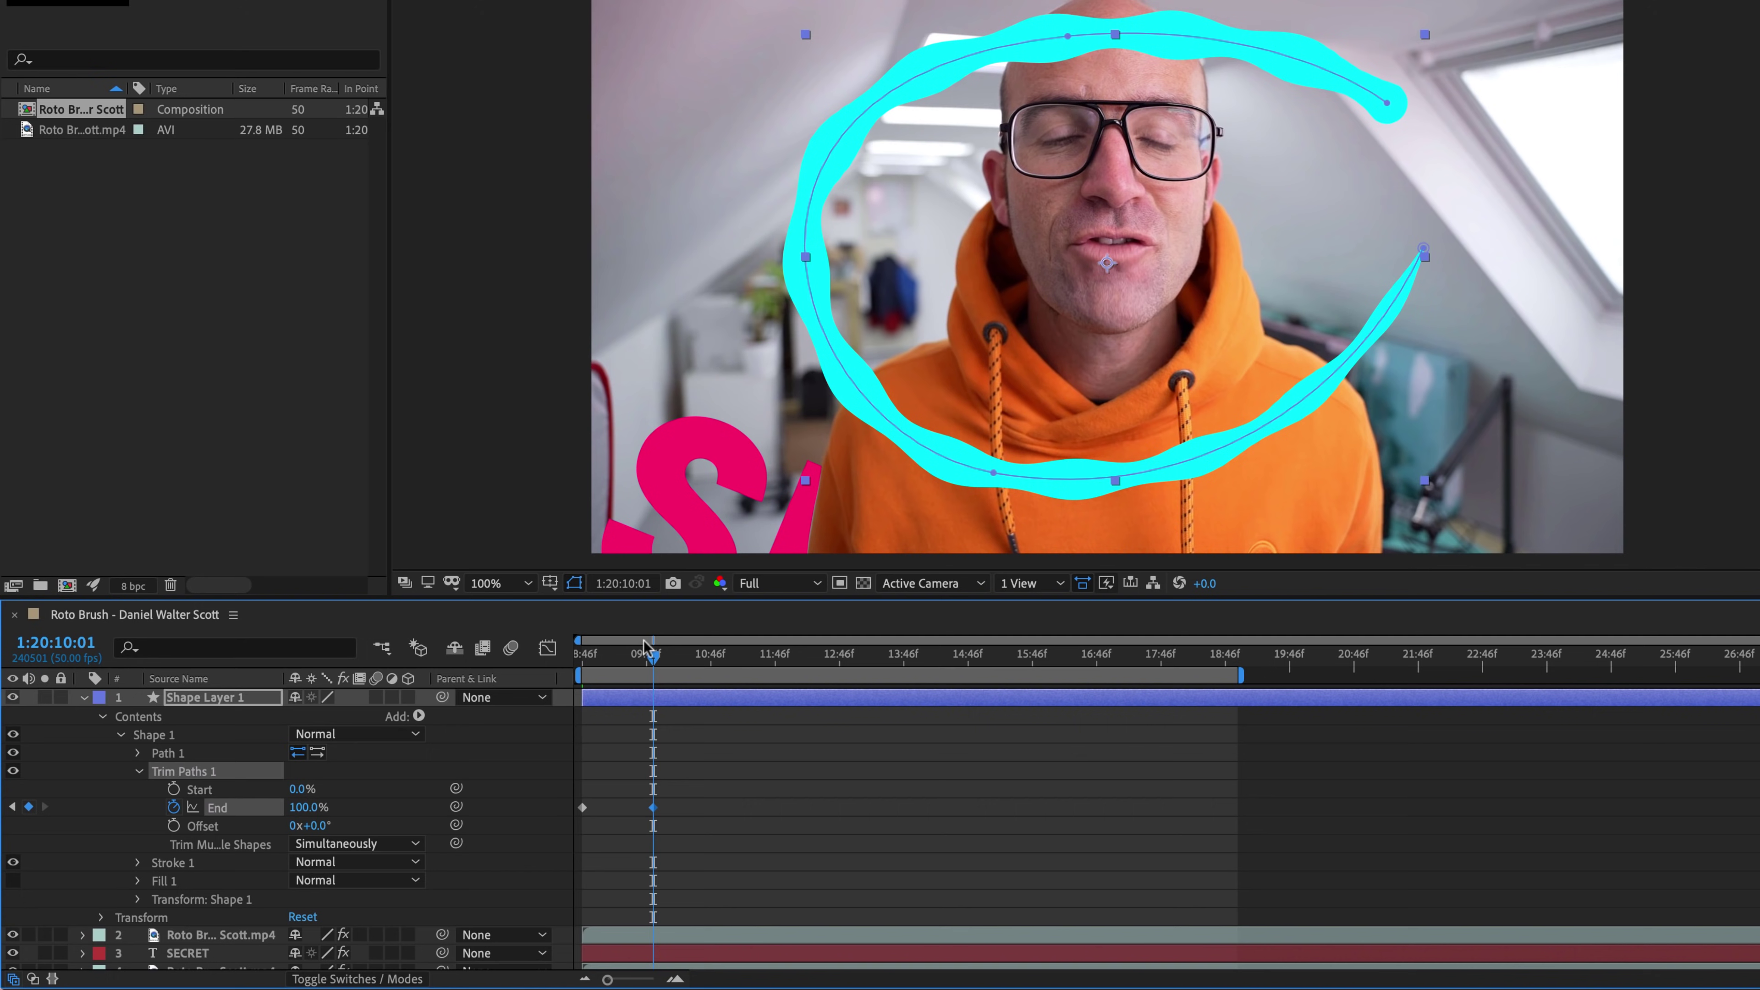
key("space")
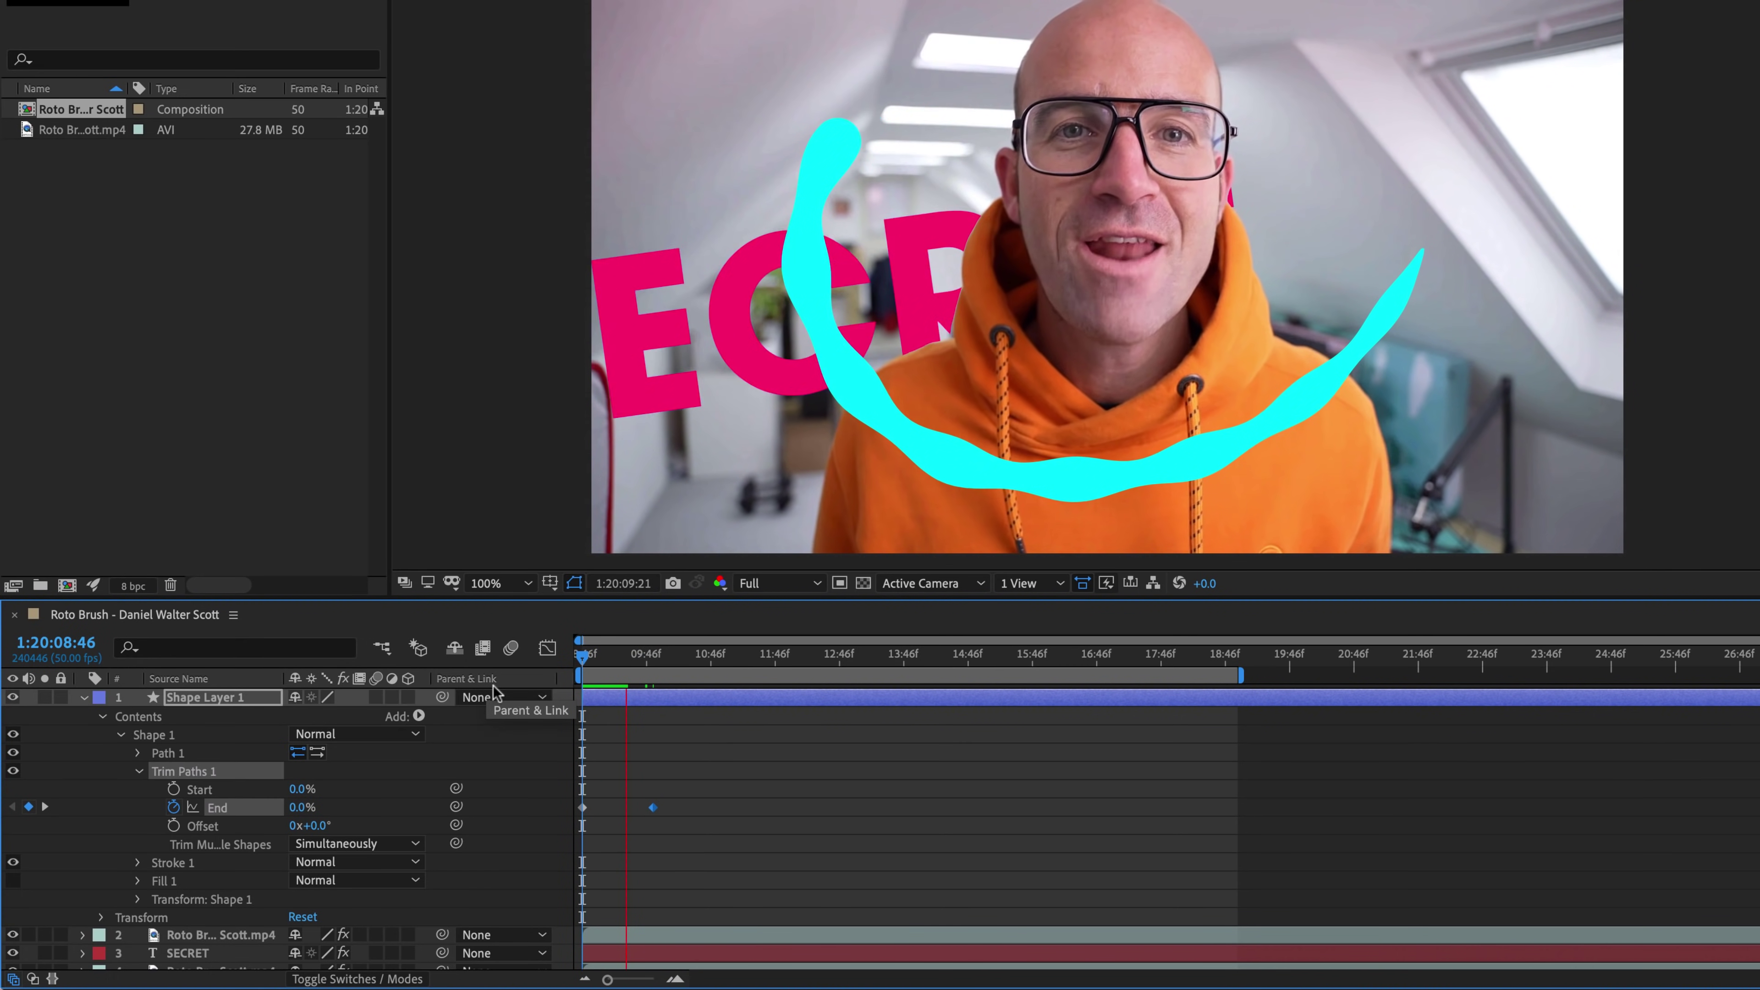
key("space")
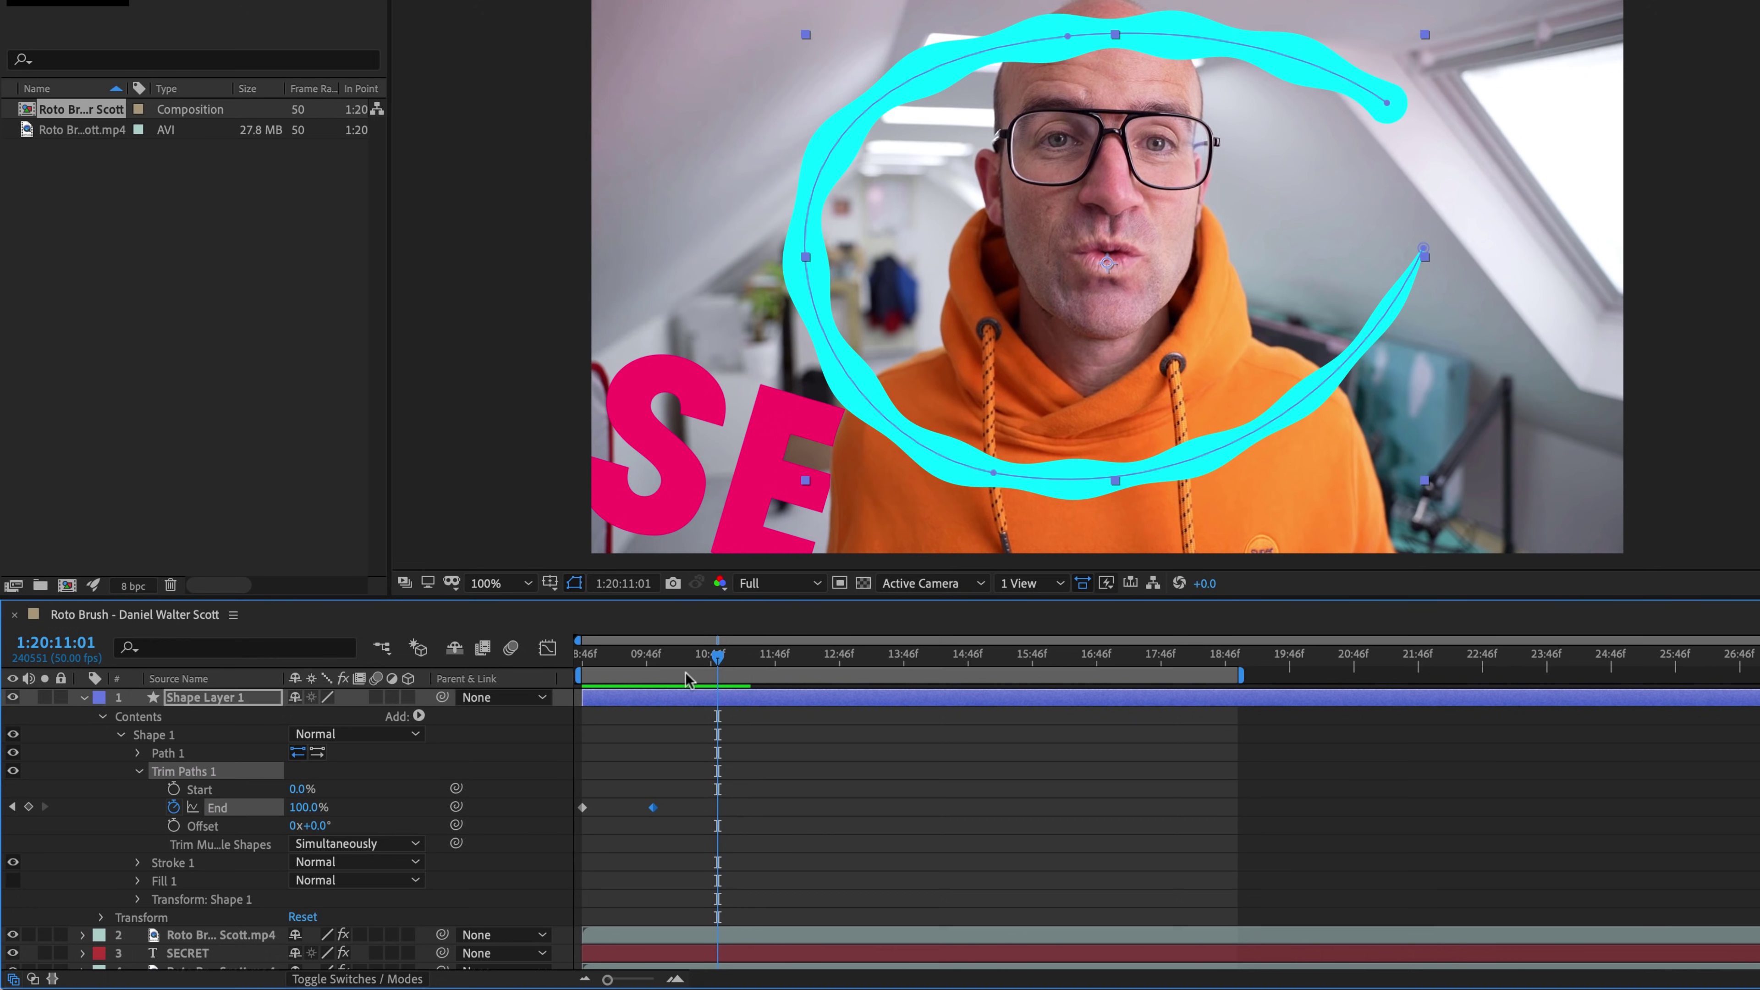
Step: Animate the Trim Paths Start from 0% at 1:20:09:04 to 99% at 1:20:10:07
mouse_move(686, 662)
left_mouse_down()
mouse_move(571, 683)
mouse_move(594, 661)
left_mouse_up()
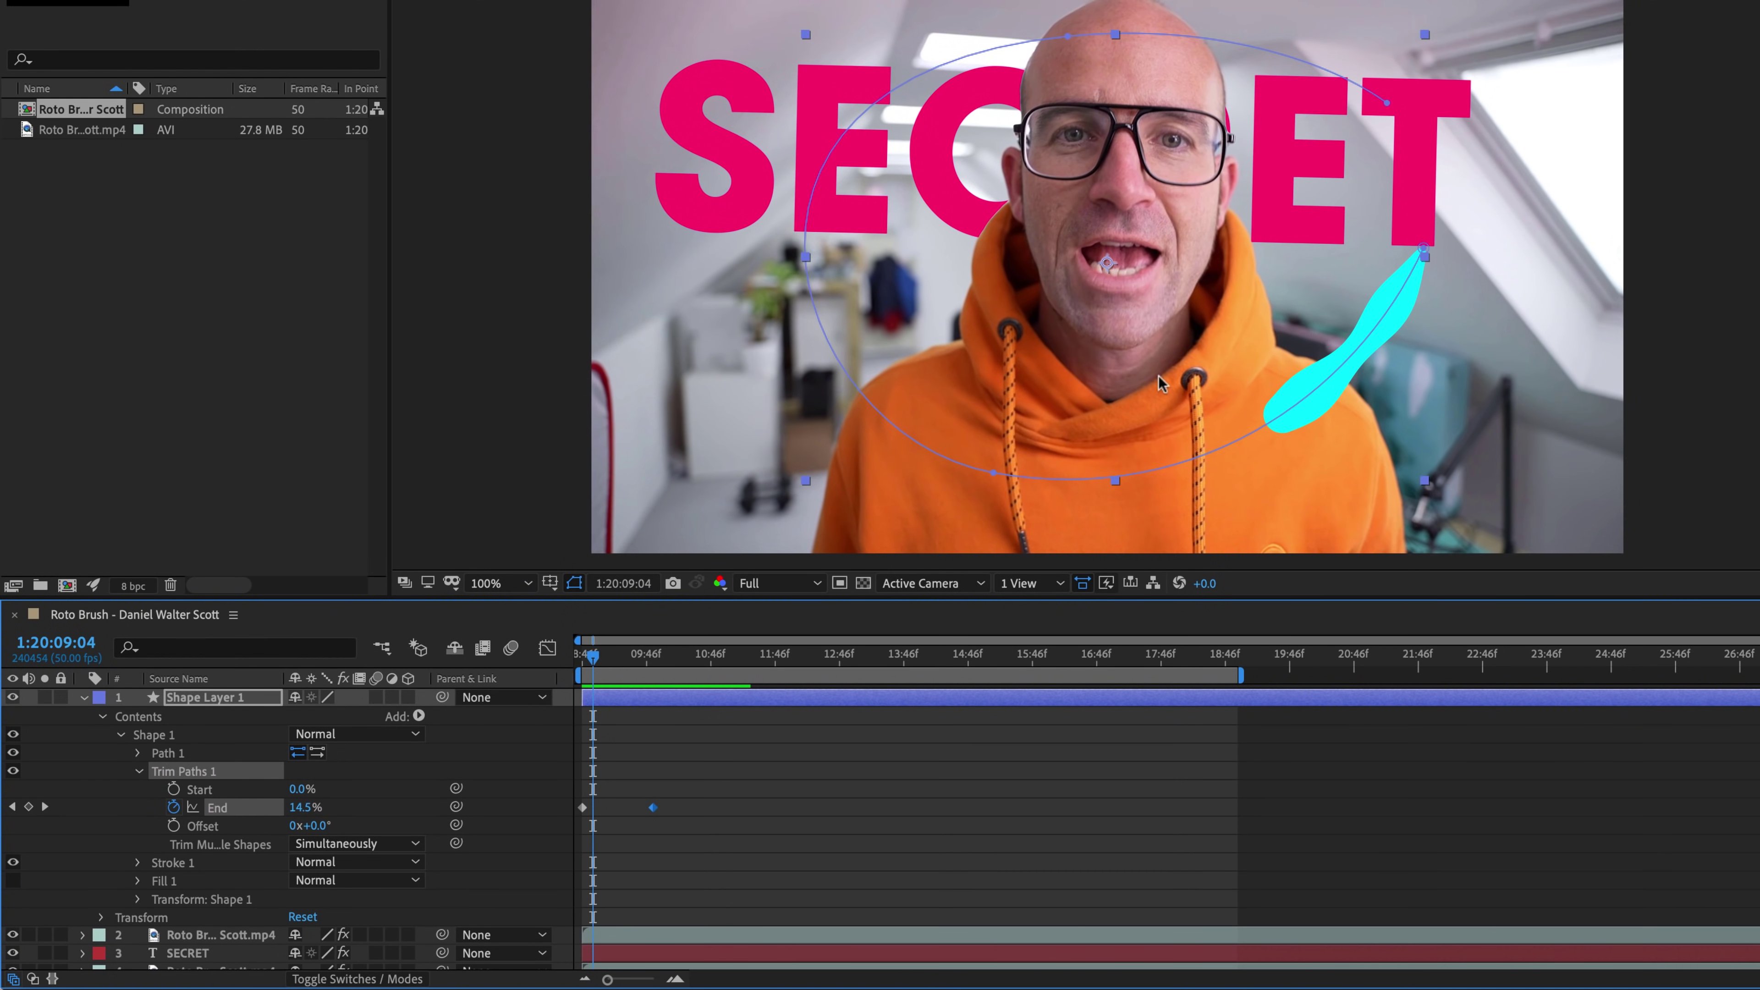
left_click(173, 790)
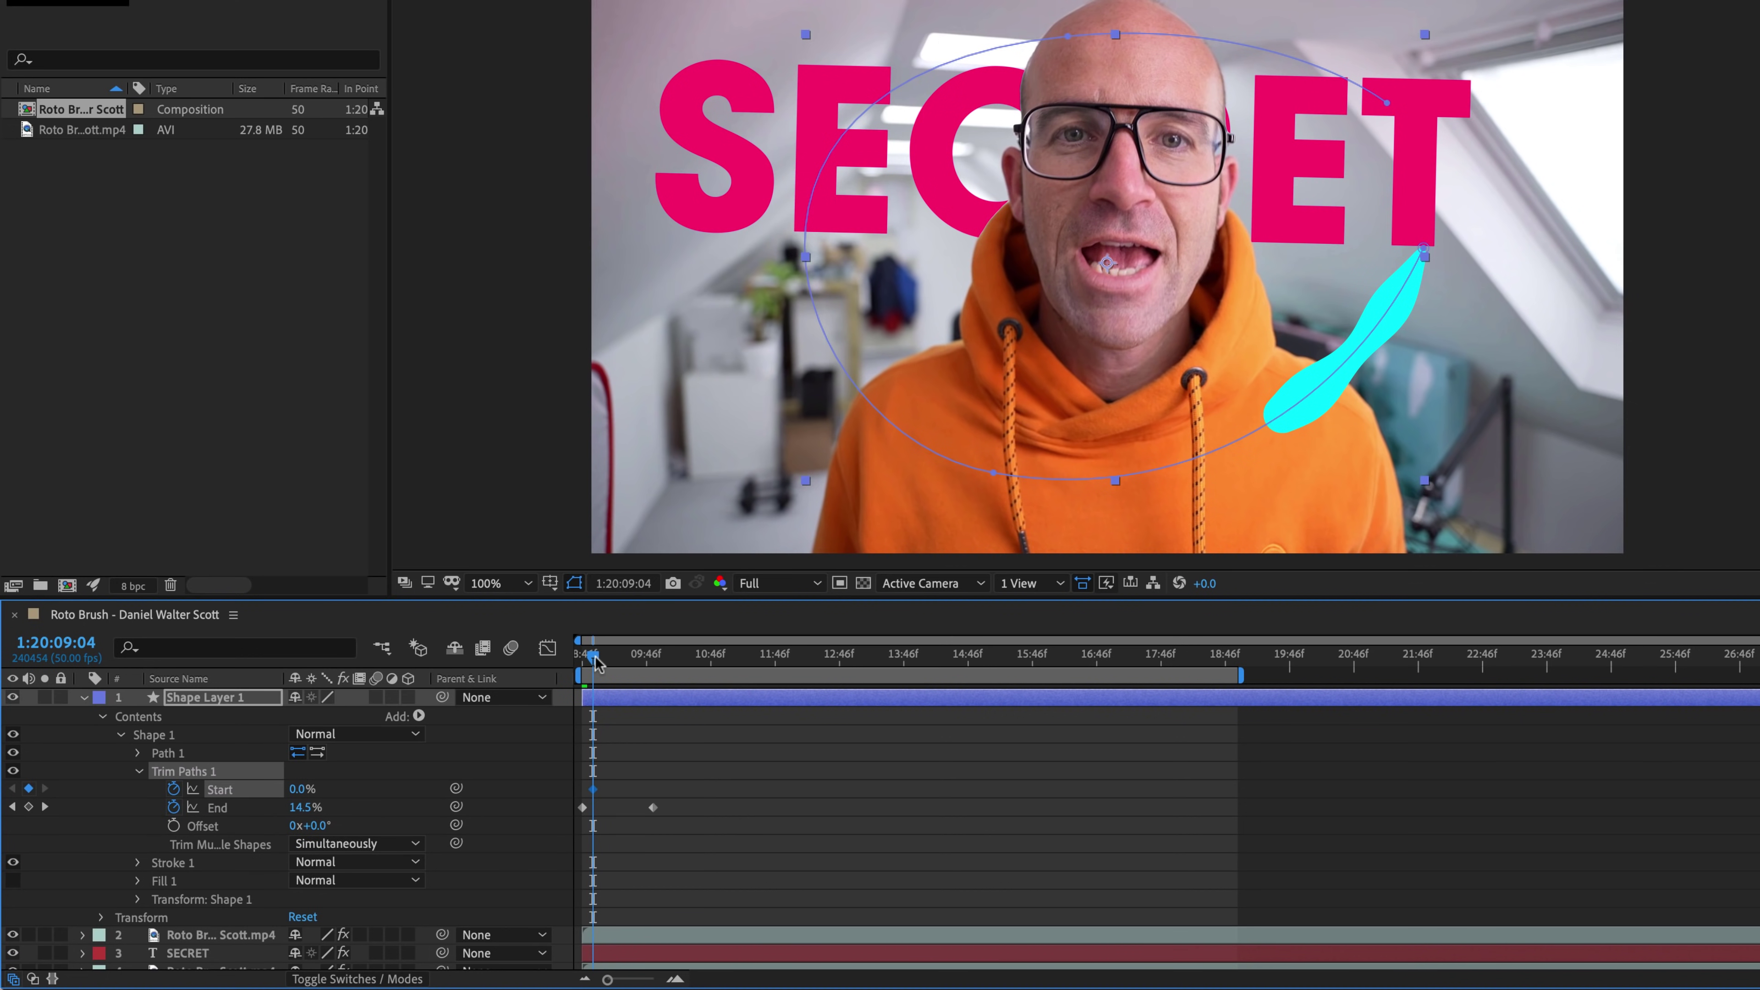
left_click_drag(594, 662, 655, 667)
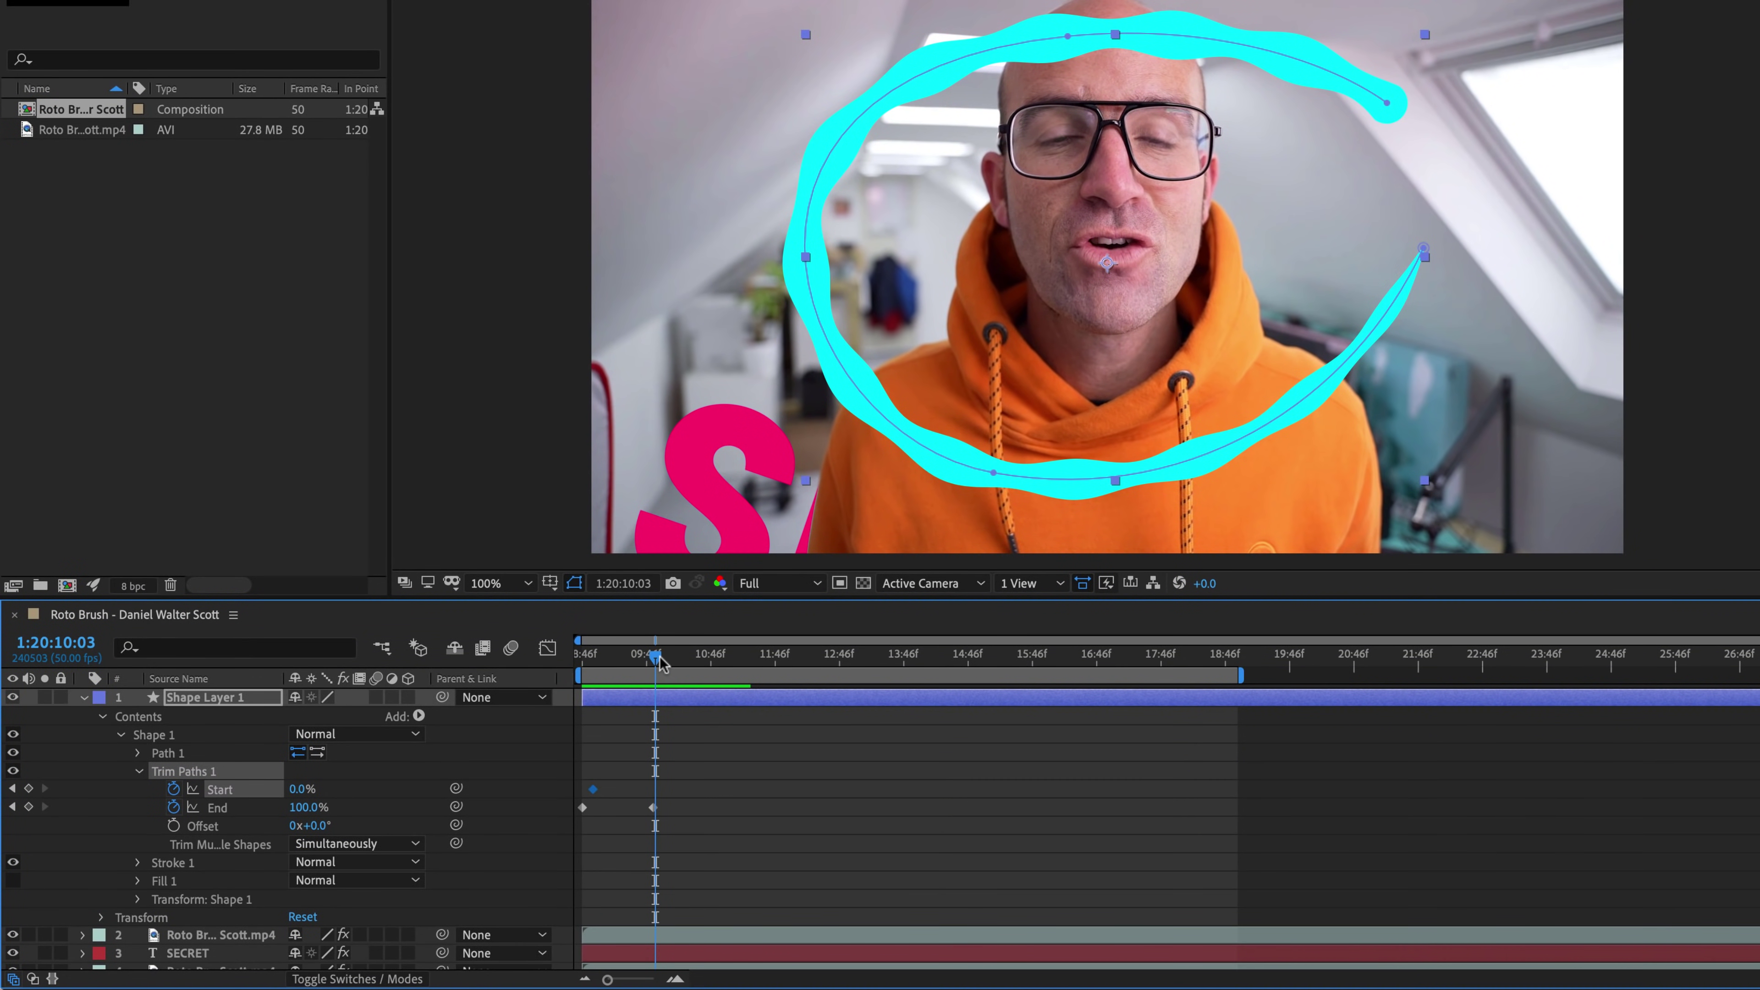
left_click_drag(659, 662, 665, 663)
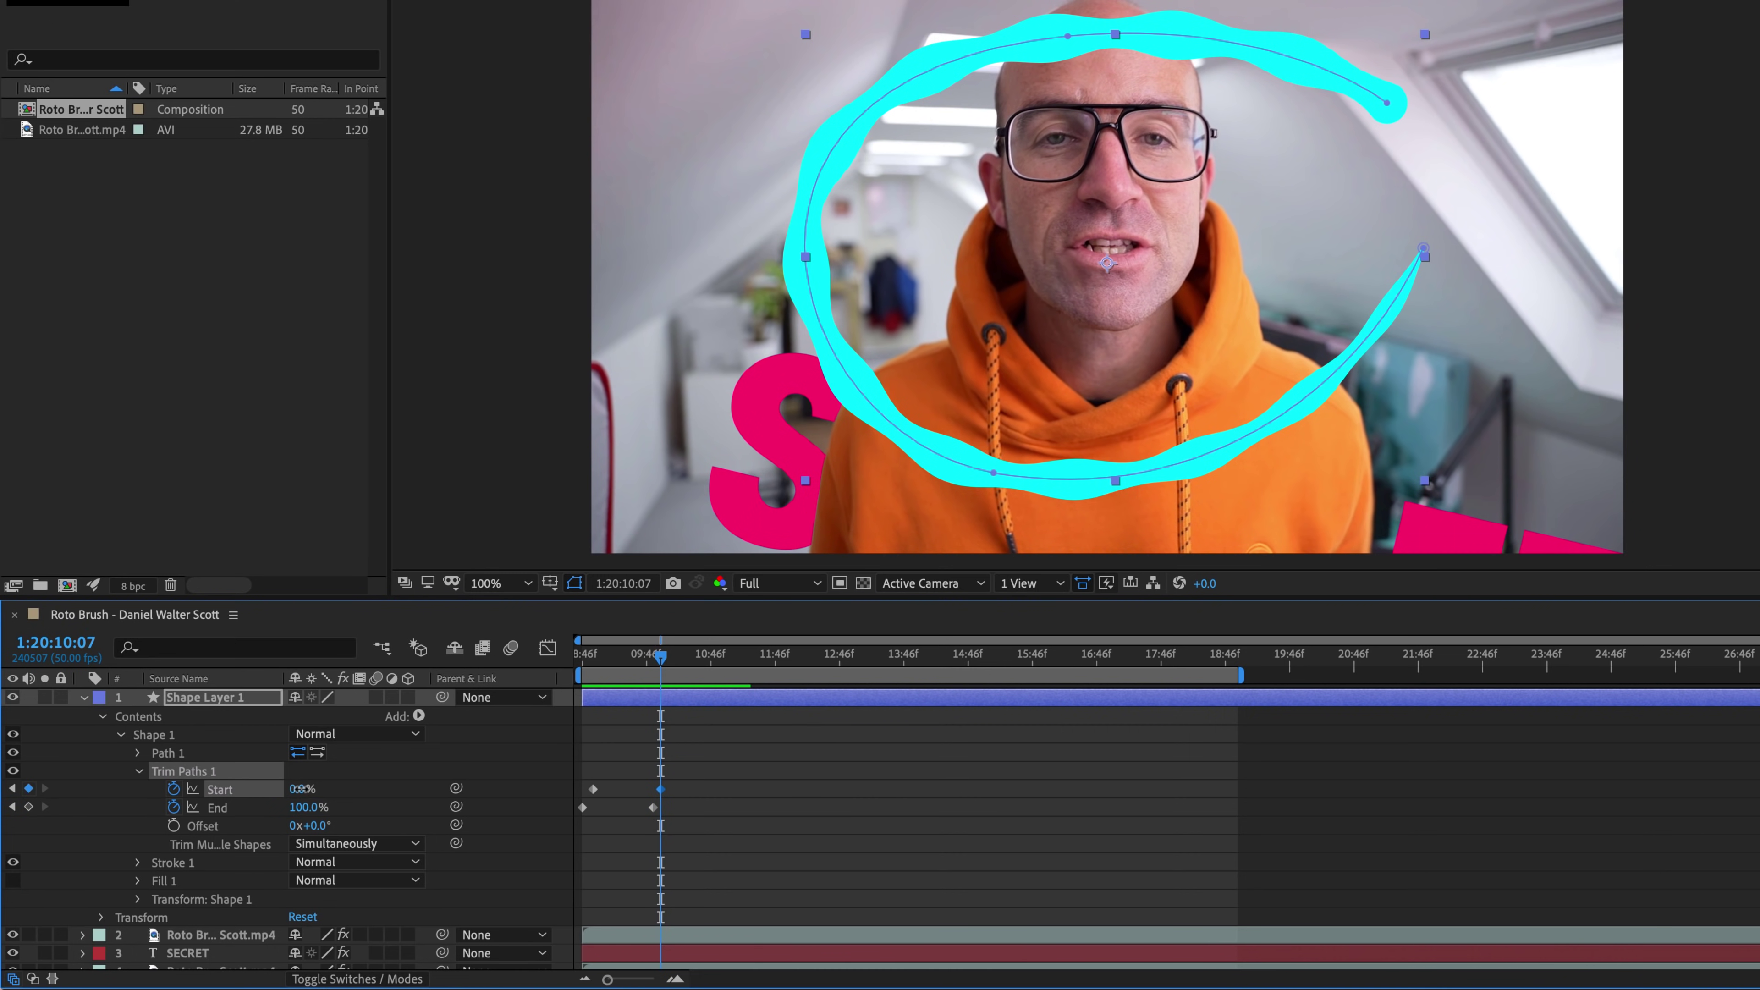
mouse_move(301, 789)
left_mouse_down()
mouse_move(378, 789)
mouse_move(422, 813)
mouse_move(479, 801)
left_mouse_up()
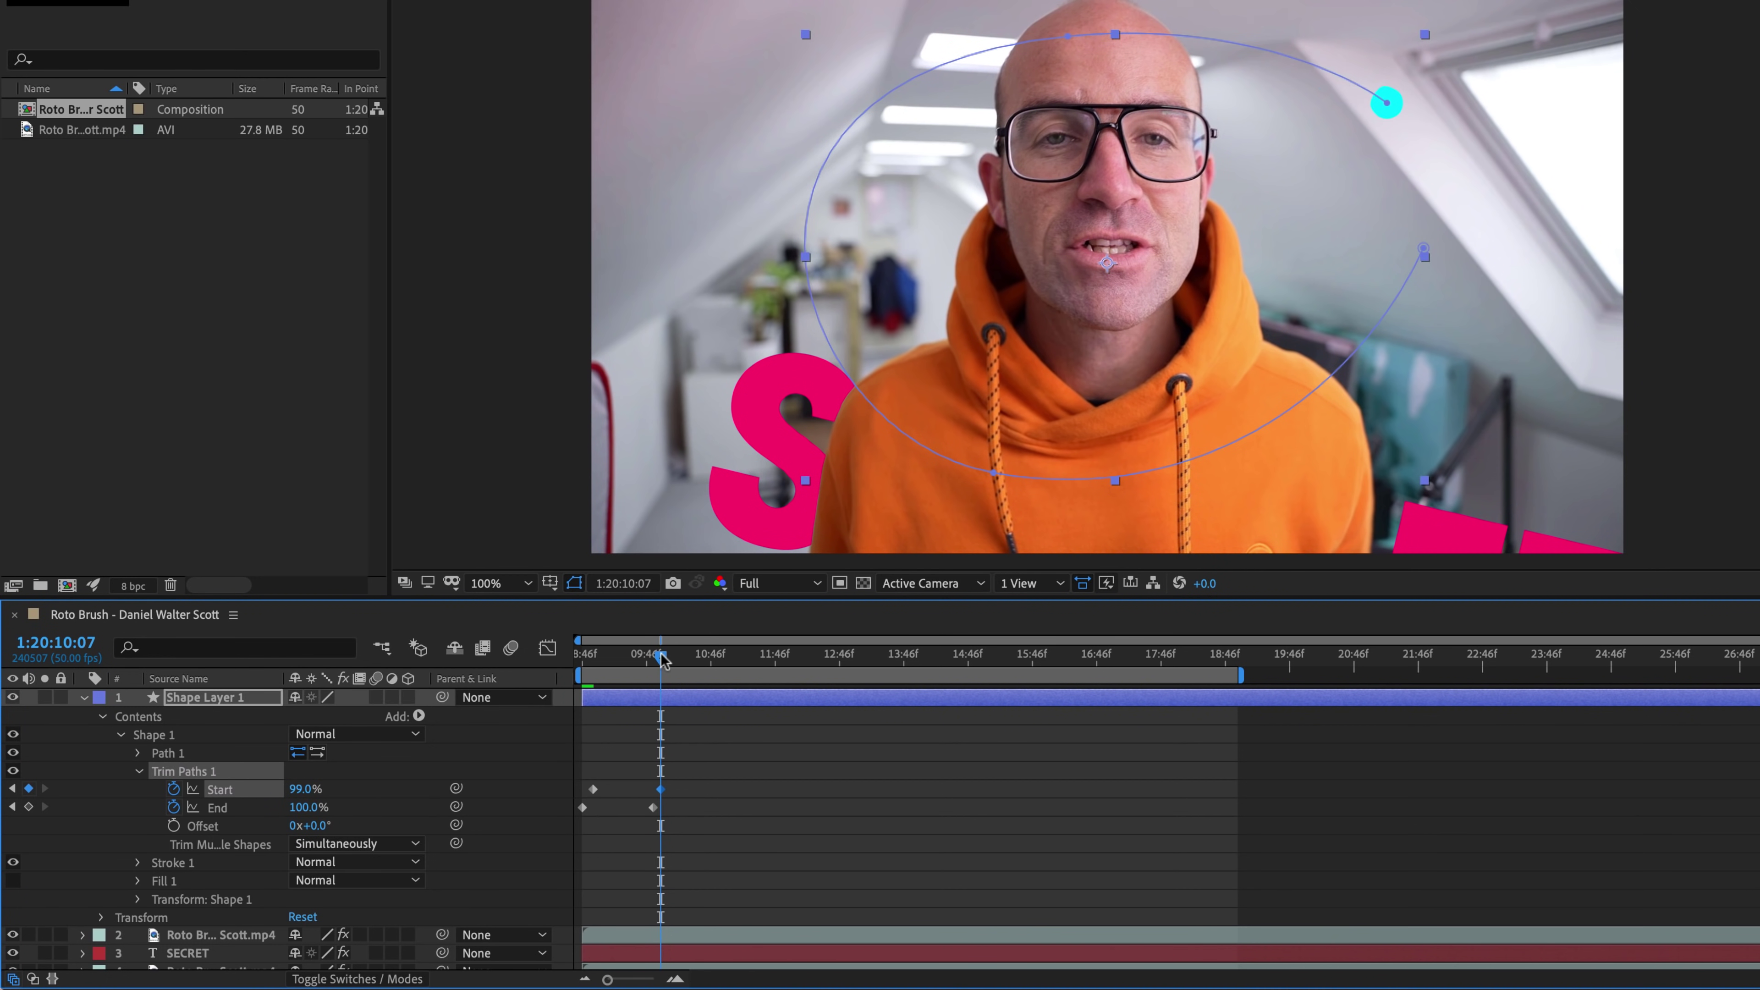
Step: Preview the cyan stroke drawing on and off twice from the composition's start
left_click_drag(662, 658, 576, 676)
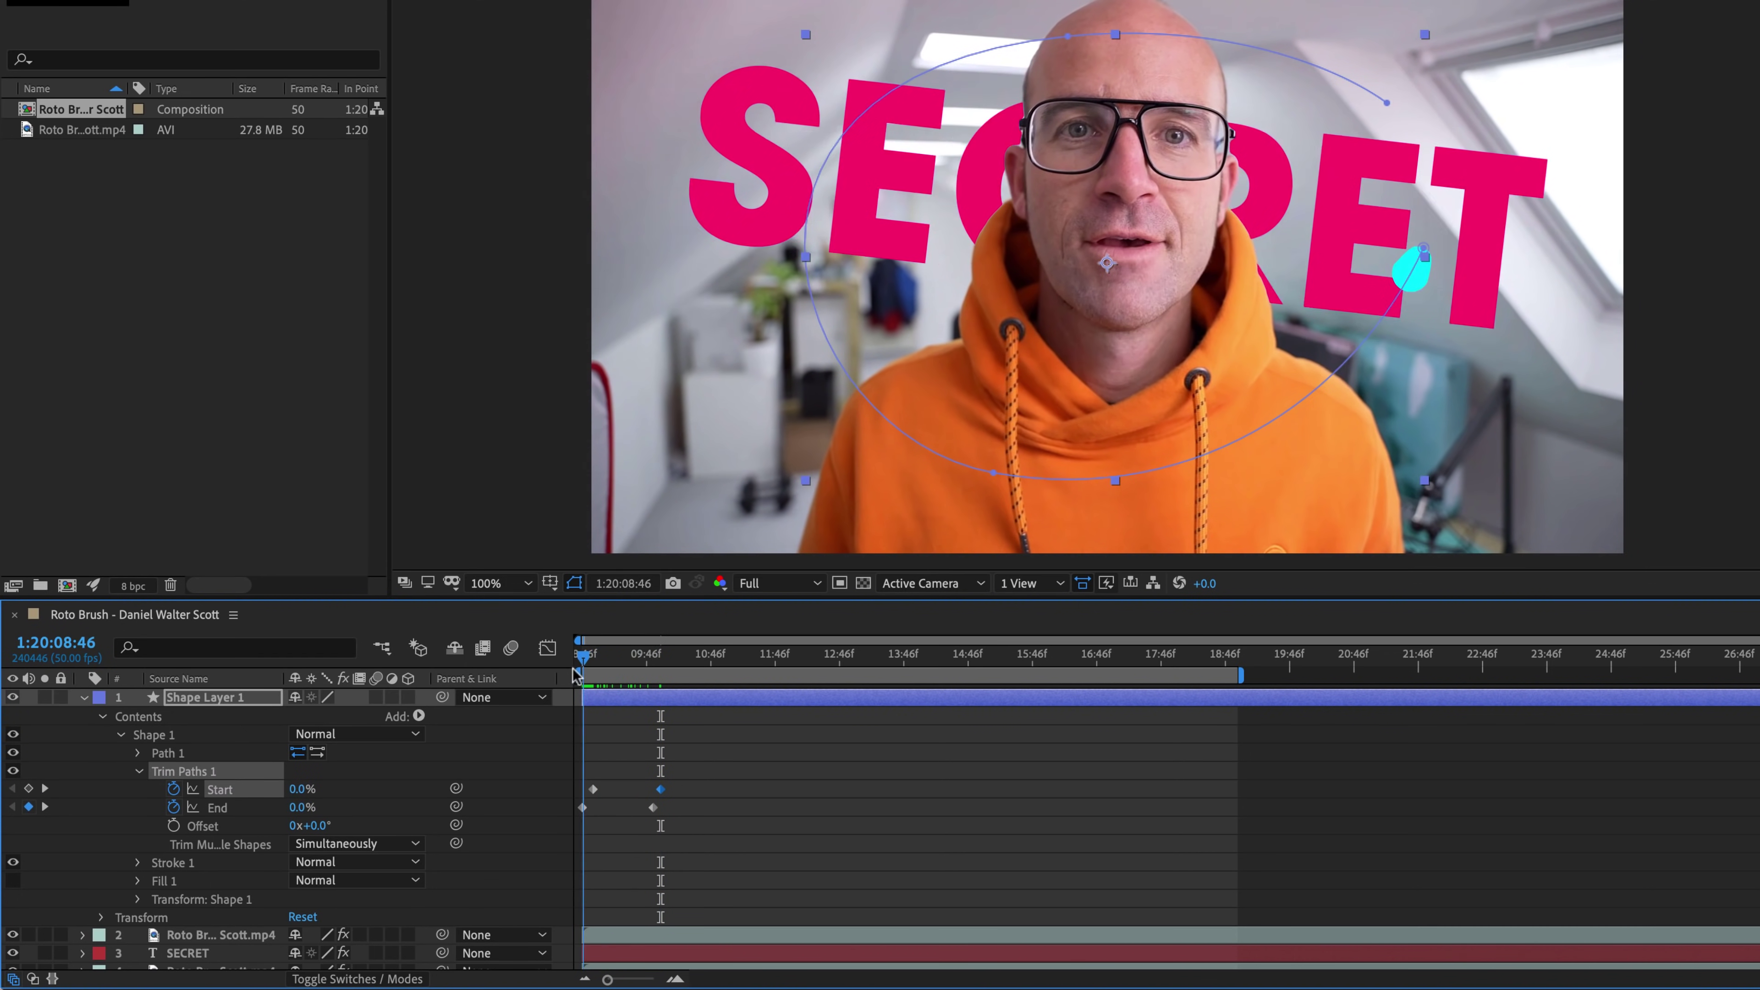
key("space")
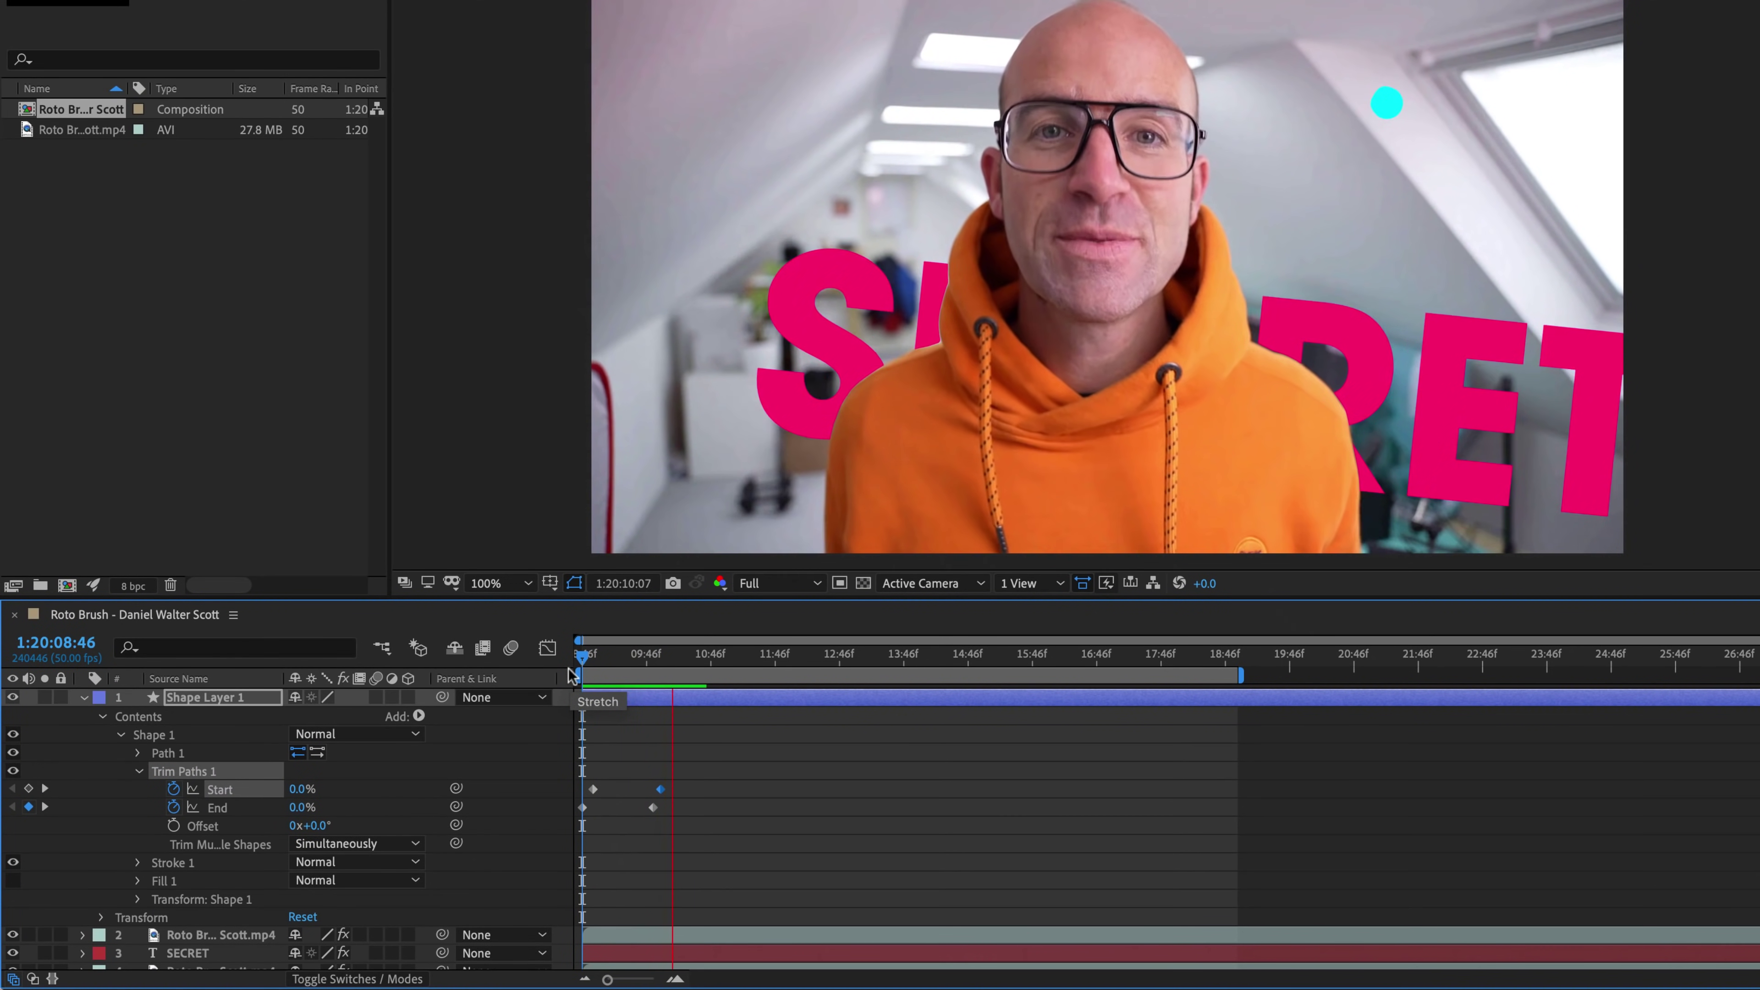
key("space")
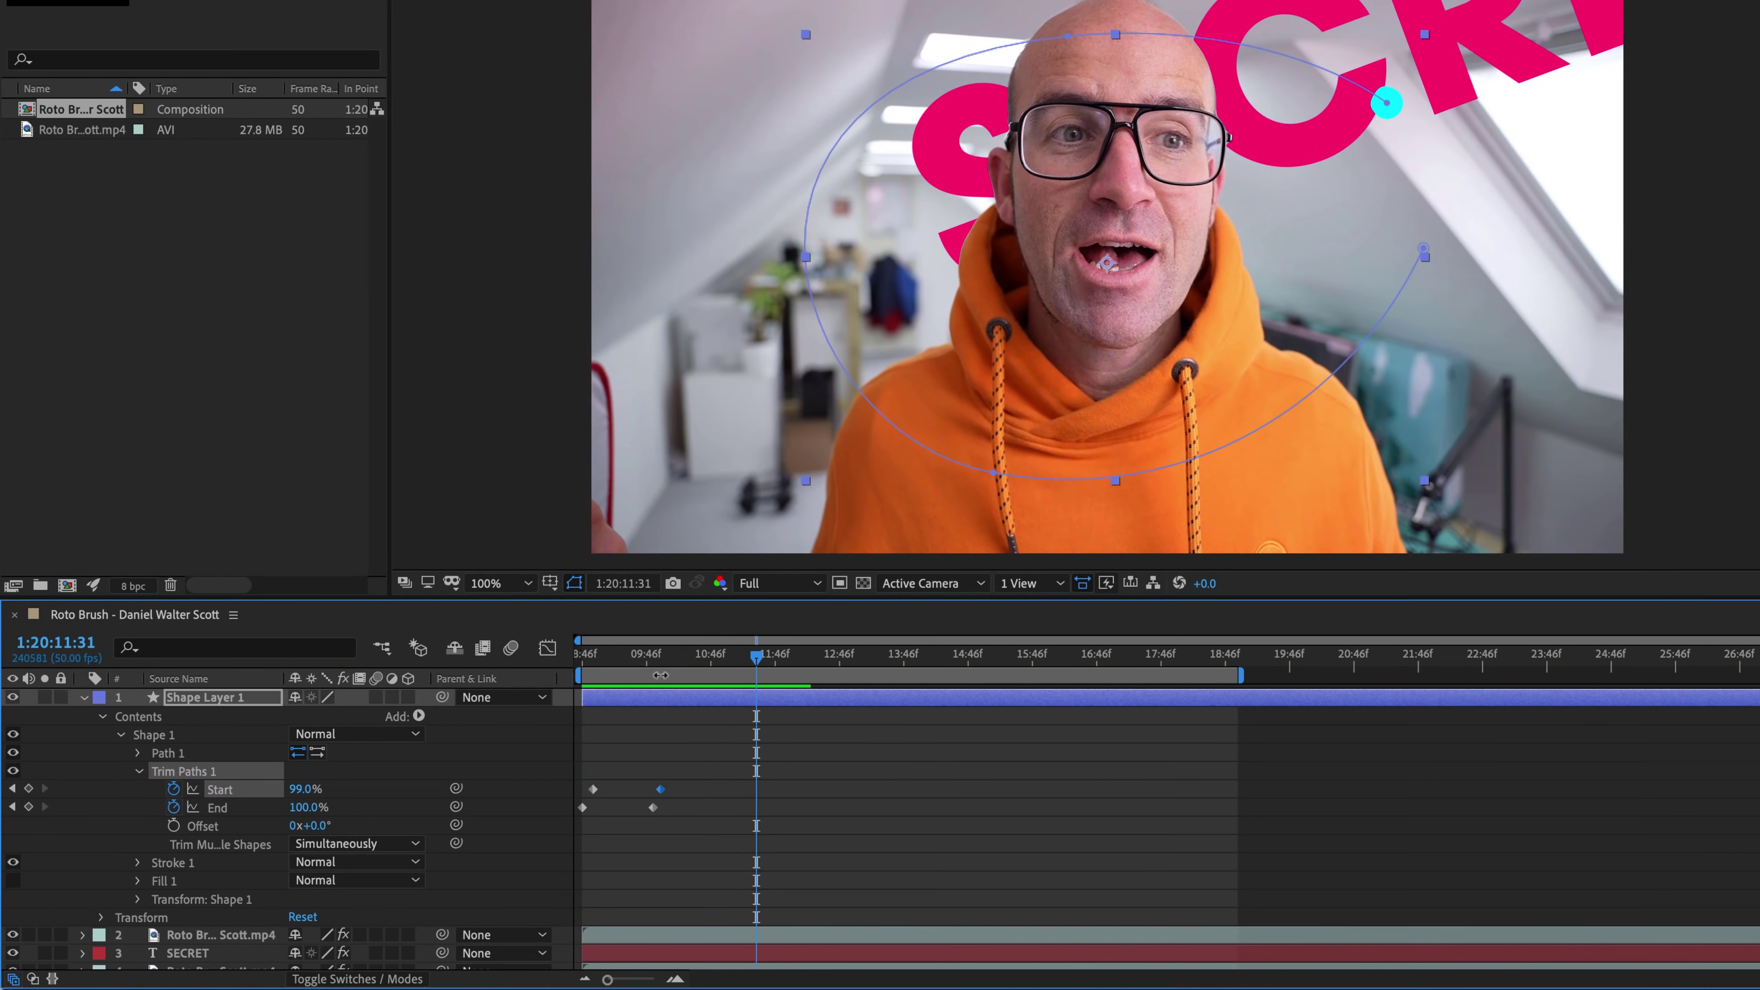
left_click_drag(661, 661, 491, 657)
key("space")
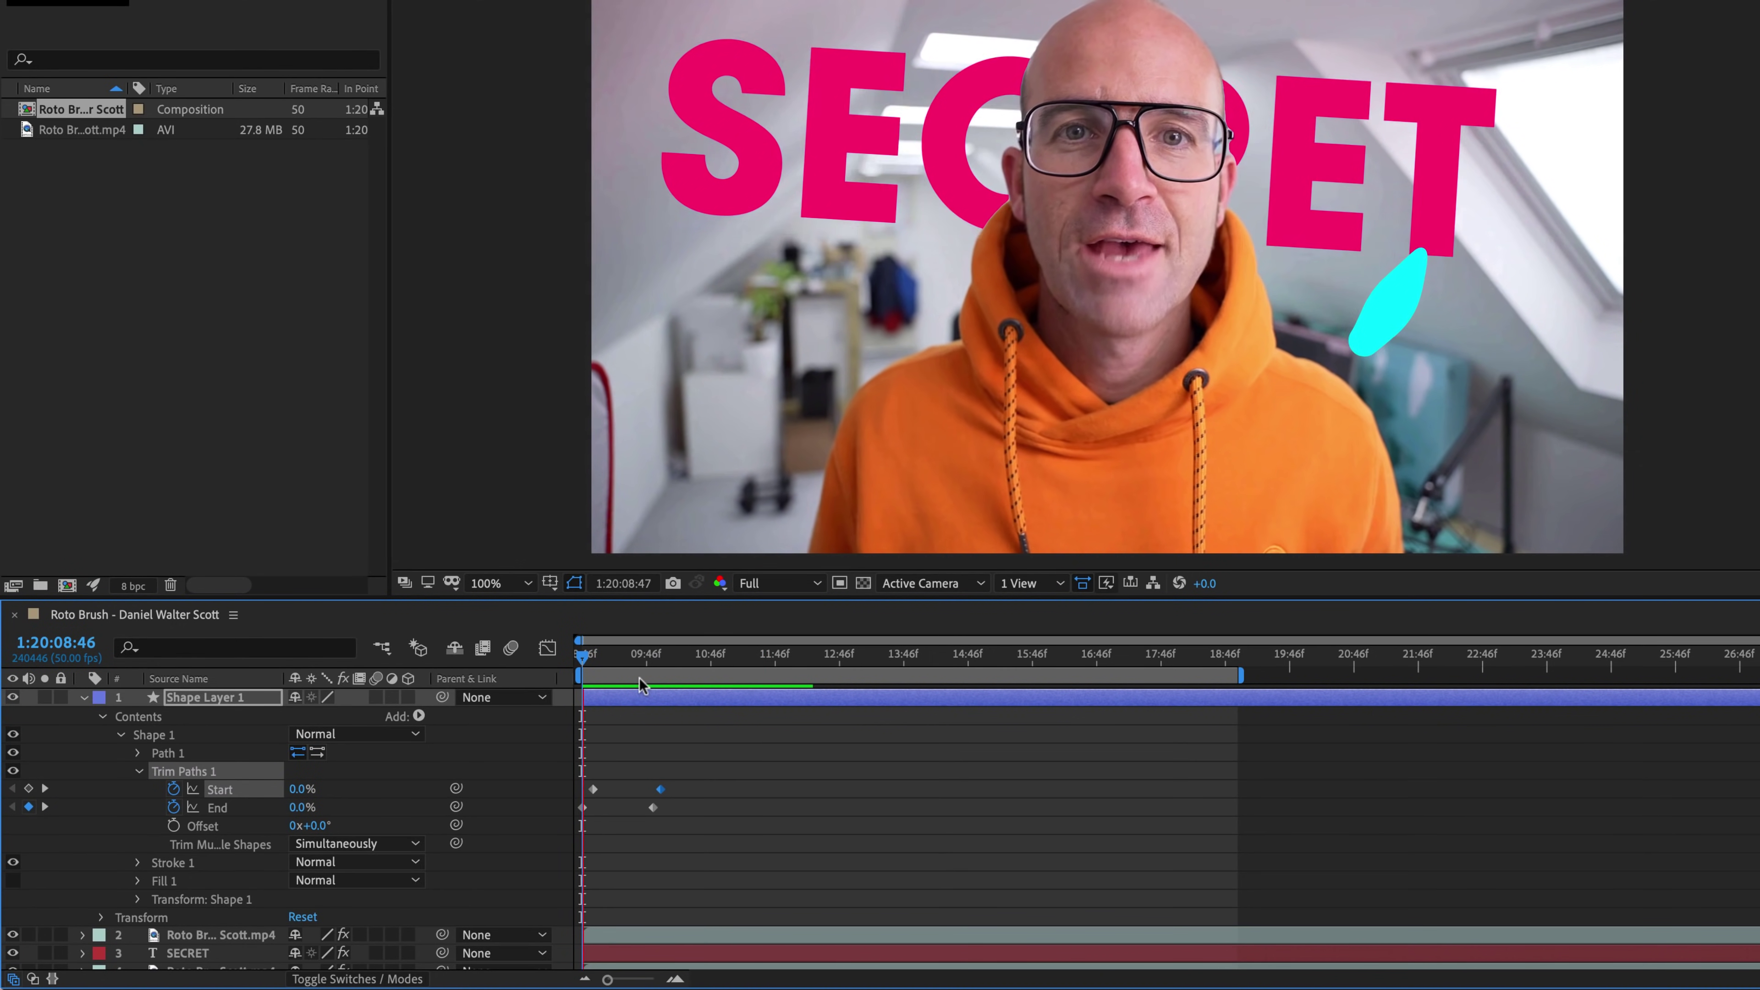
key("space")
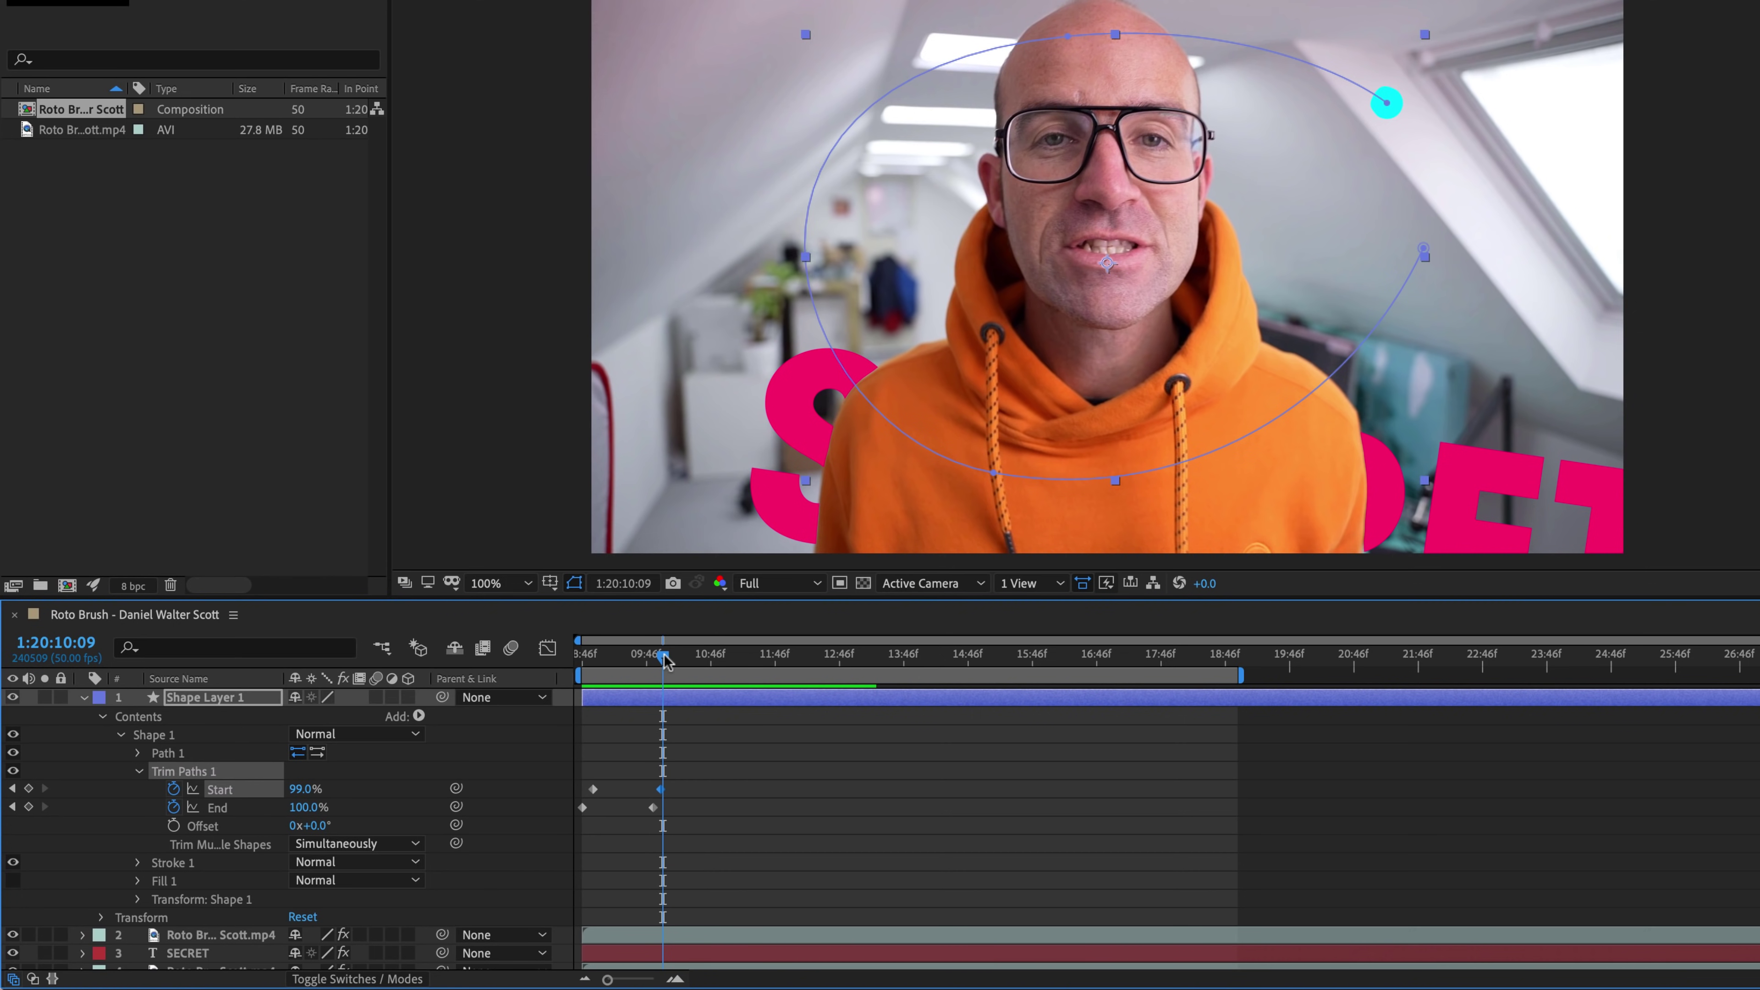
Step: Trim the shape layer's end to 1:20:10:07 and check the frames after it
mouse_move(663, 657)
left_mouse_down()
mouse_move(643, 668)
mouse_move(662, 674)
left_mouse_up()
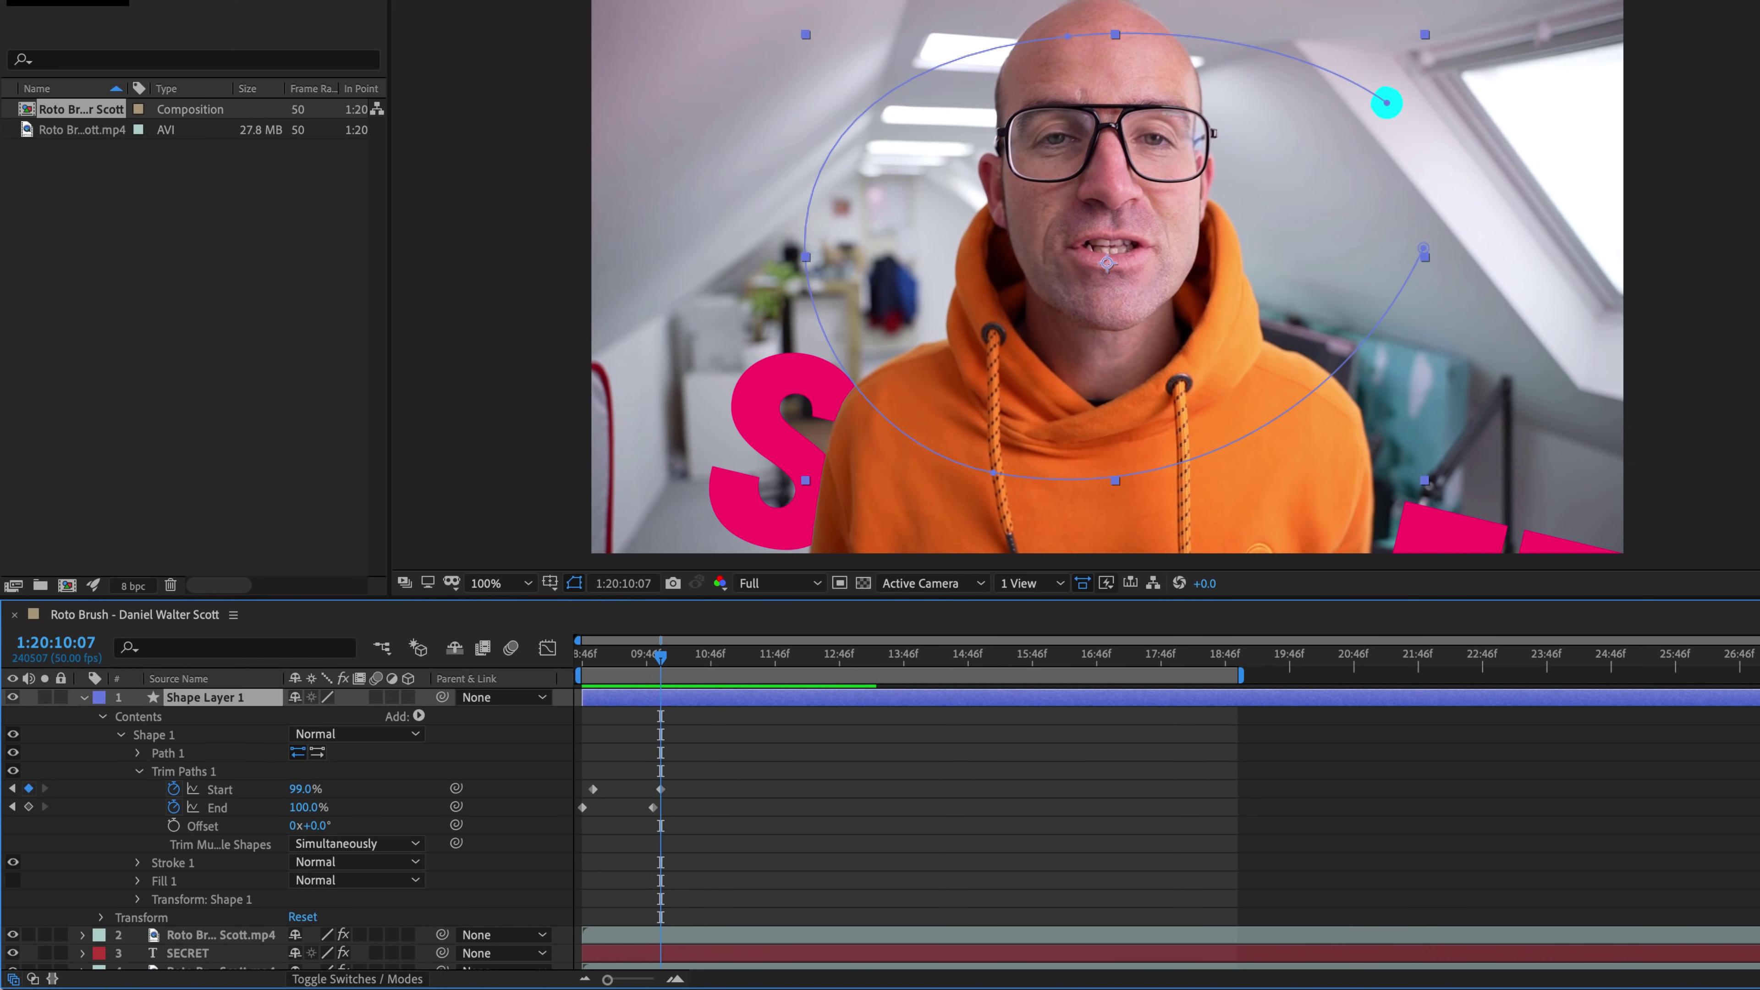
left_click_drag(1757, 697, 666, 707)
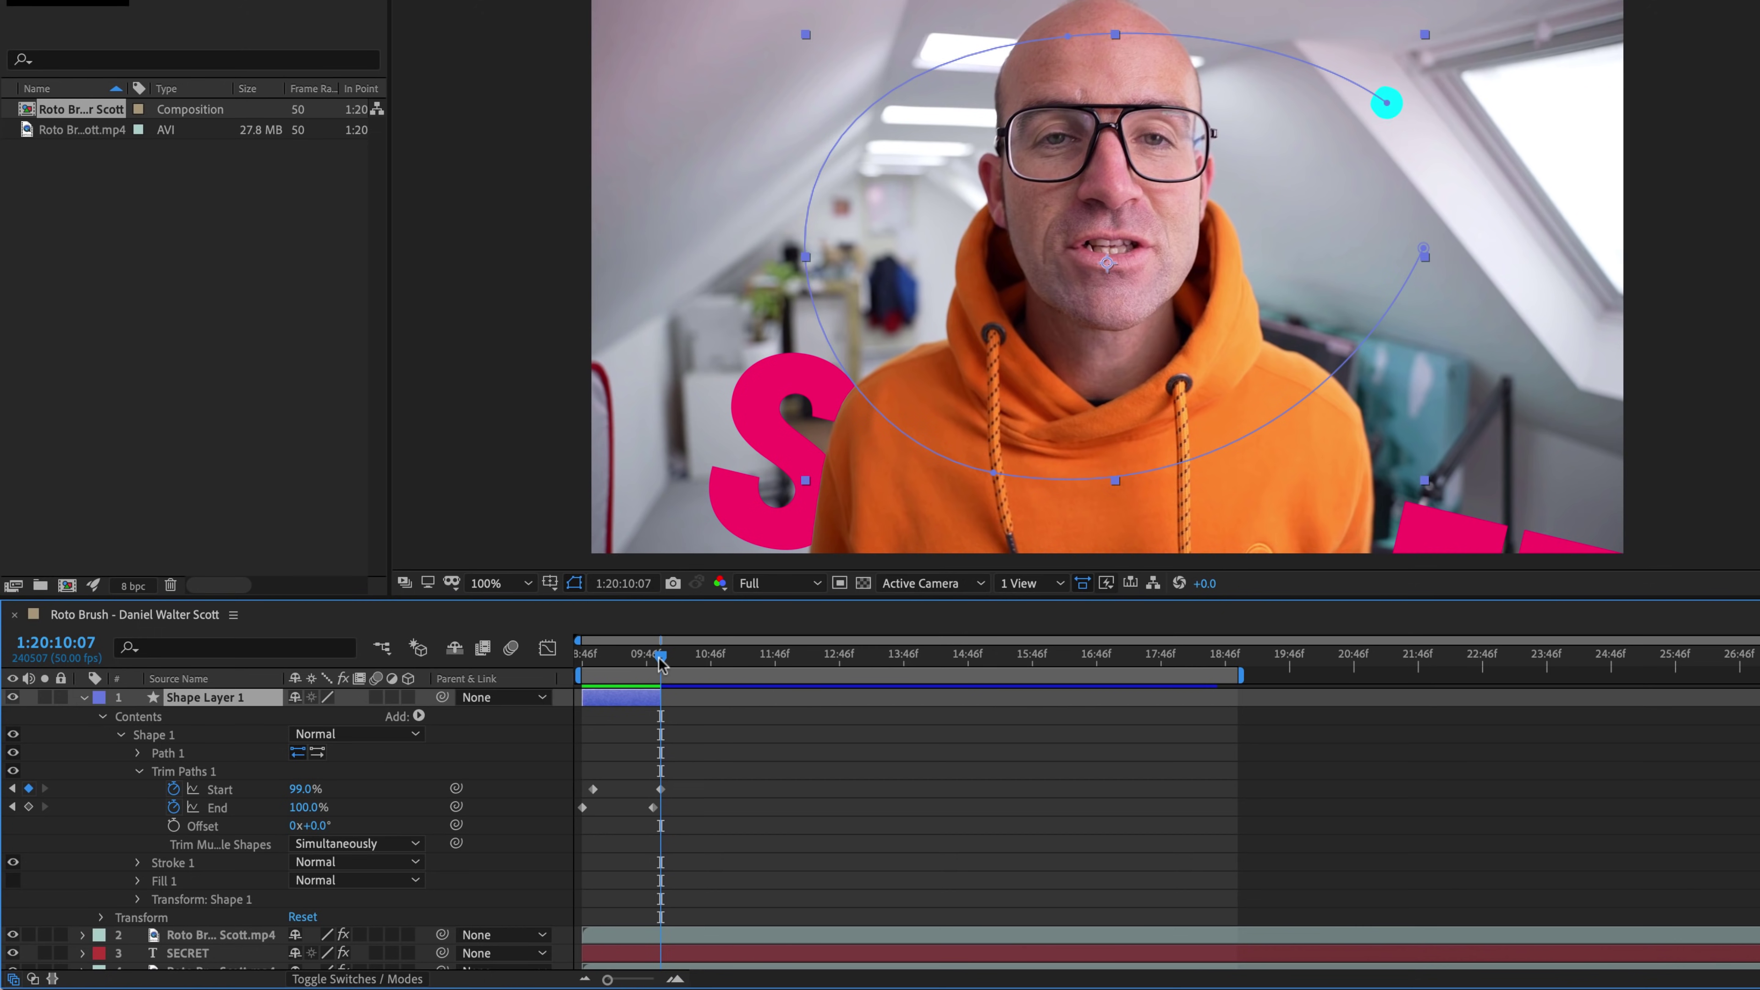
left_click_drag(661, 660, 698, 673)
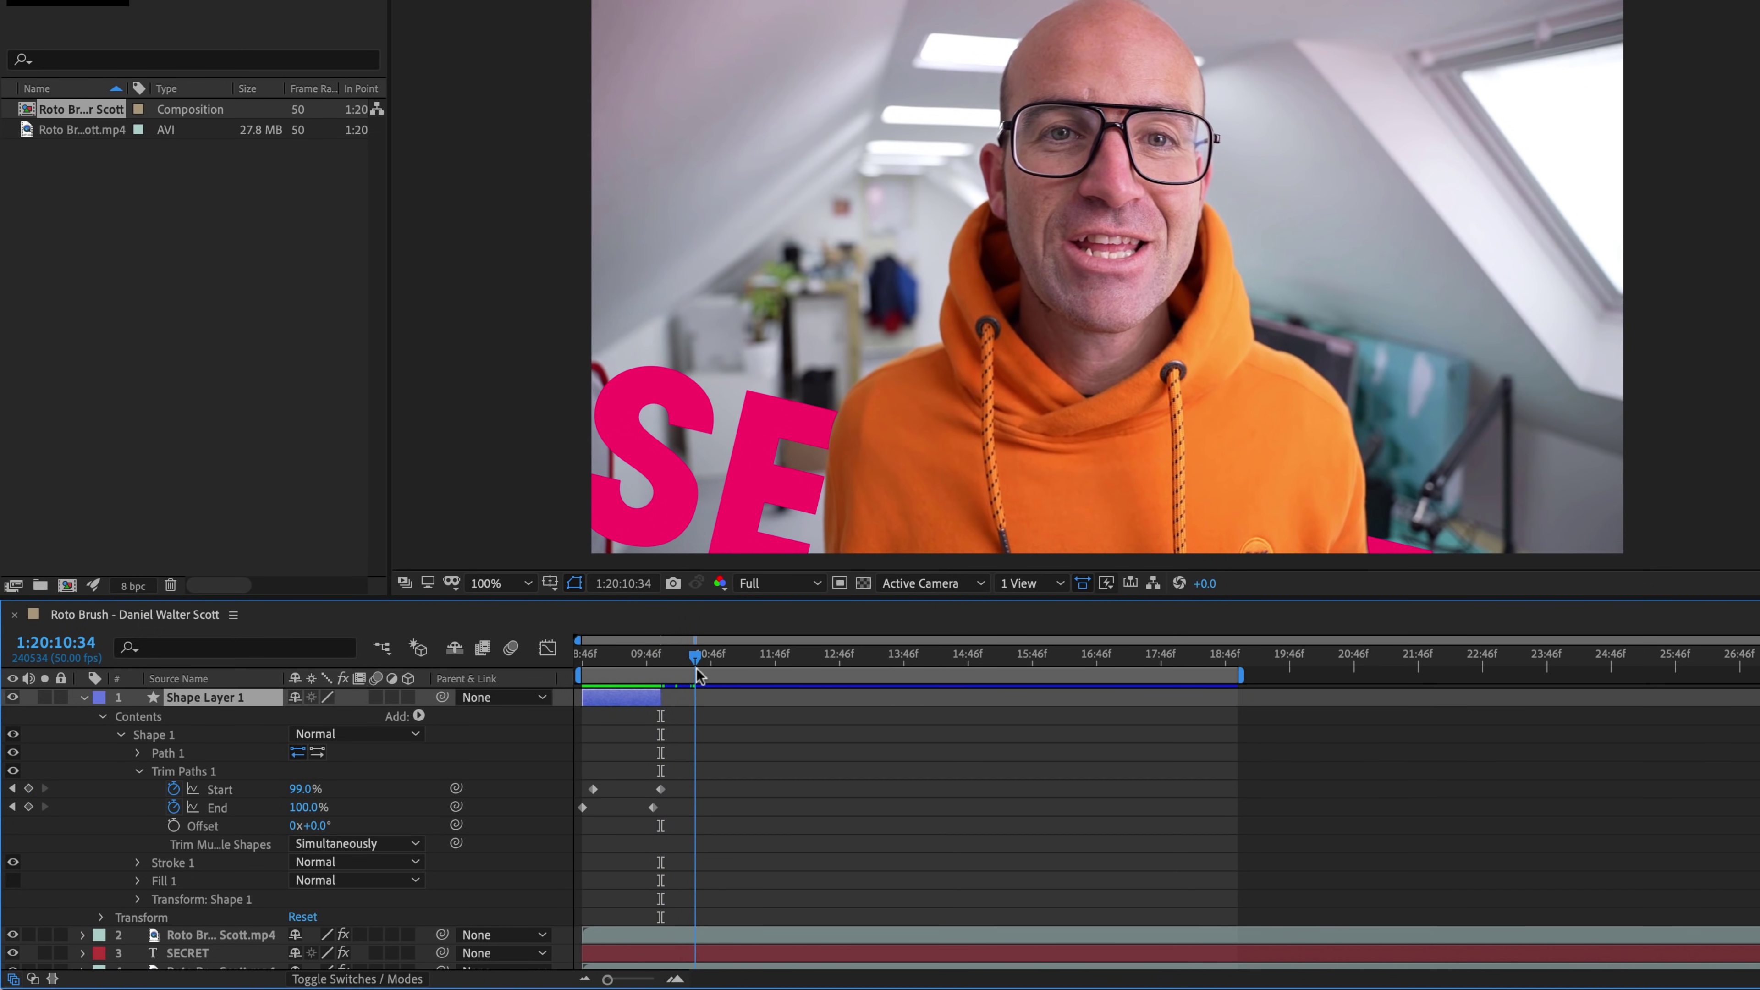
Step: Apply Easy Ease to all Trim Paths Start and End keyframes and preview the result from the composition's start
key("Home")
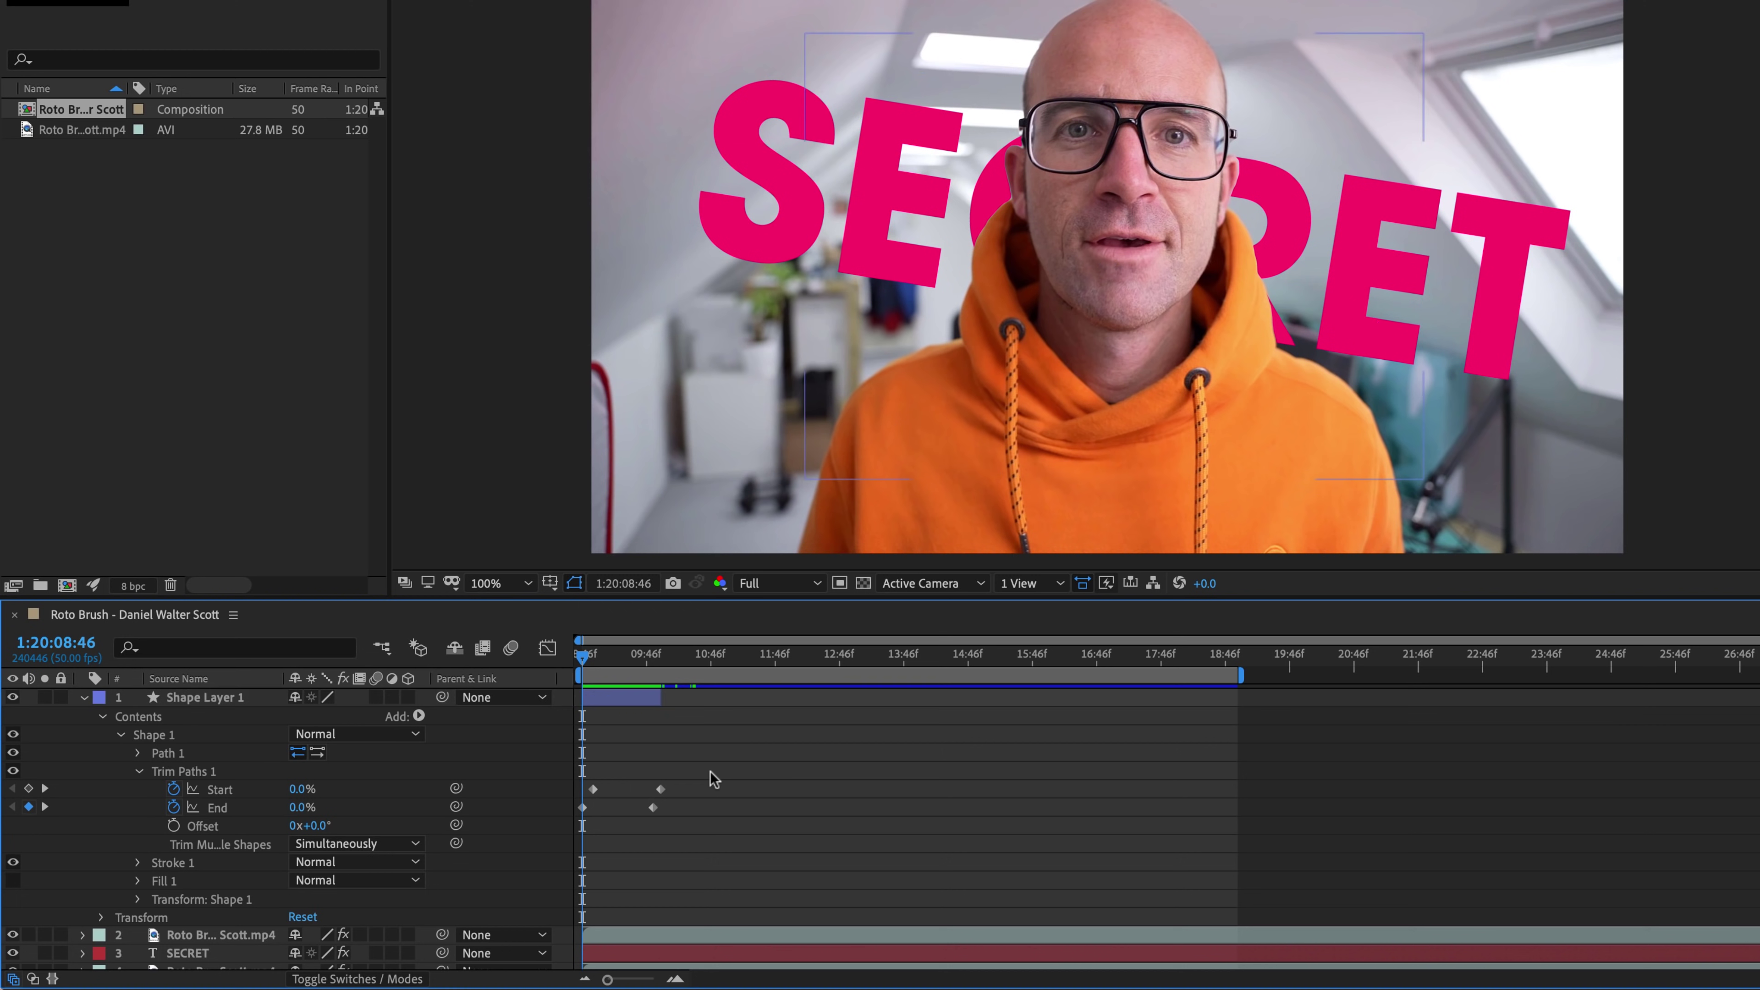
left_click_drag(709, 771, 557, 808)
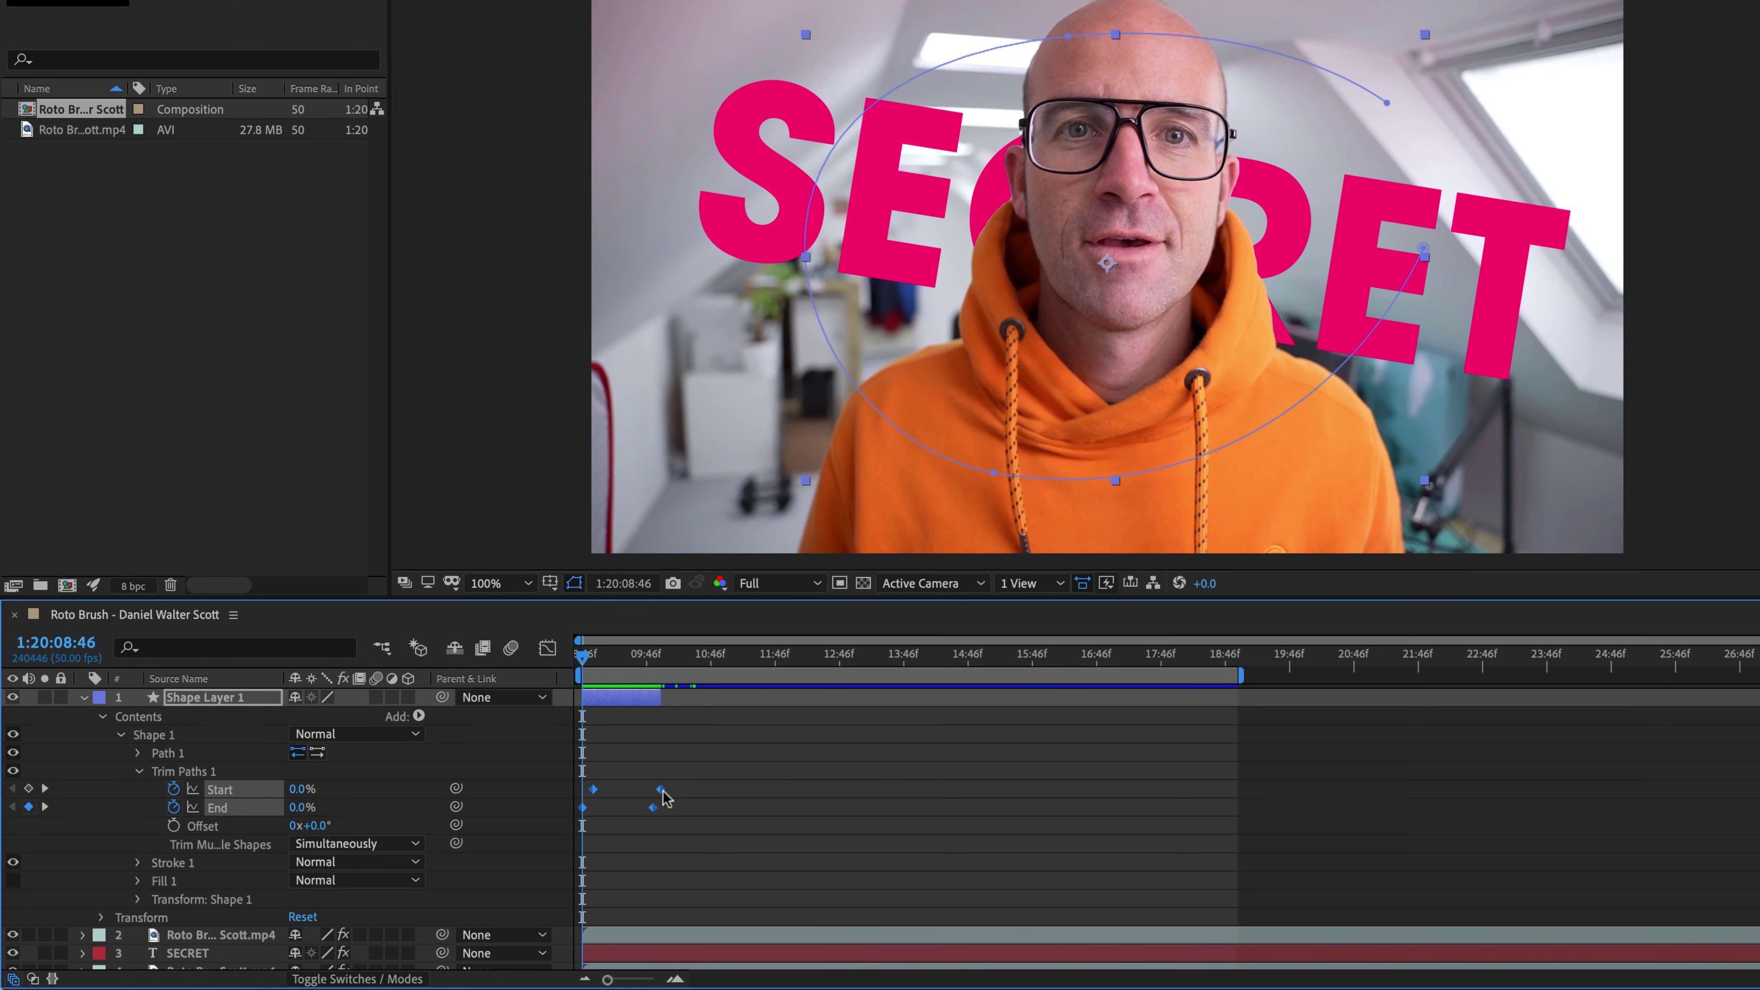
right_click(660, 790)
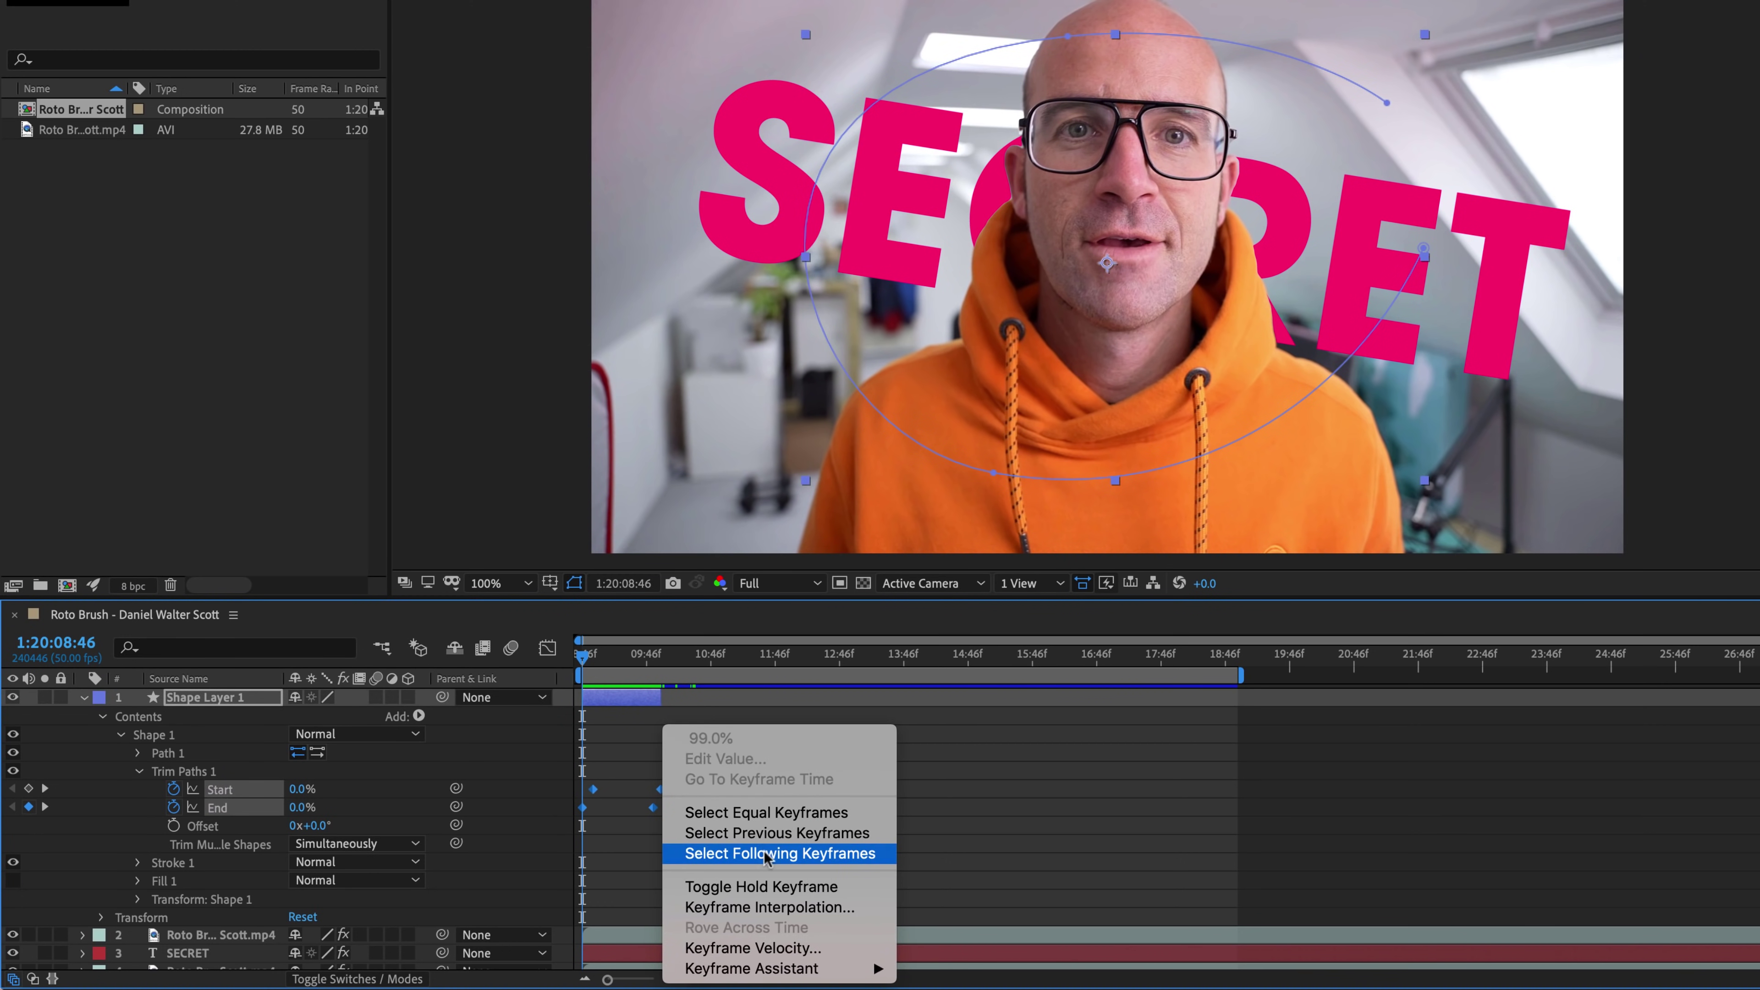
mouse_move(782, 974)
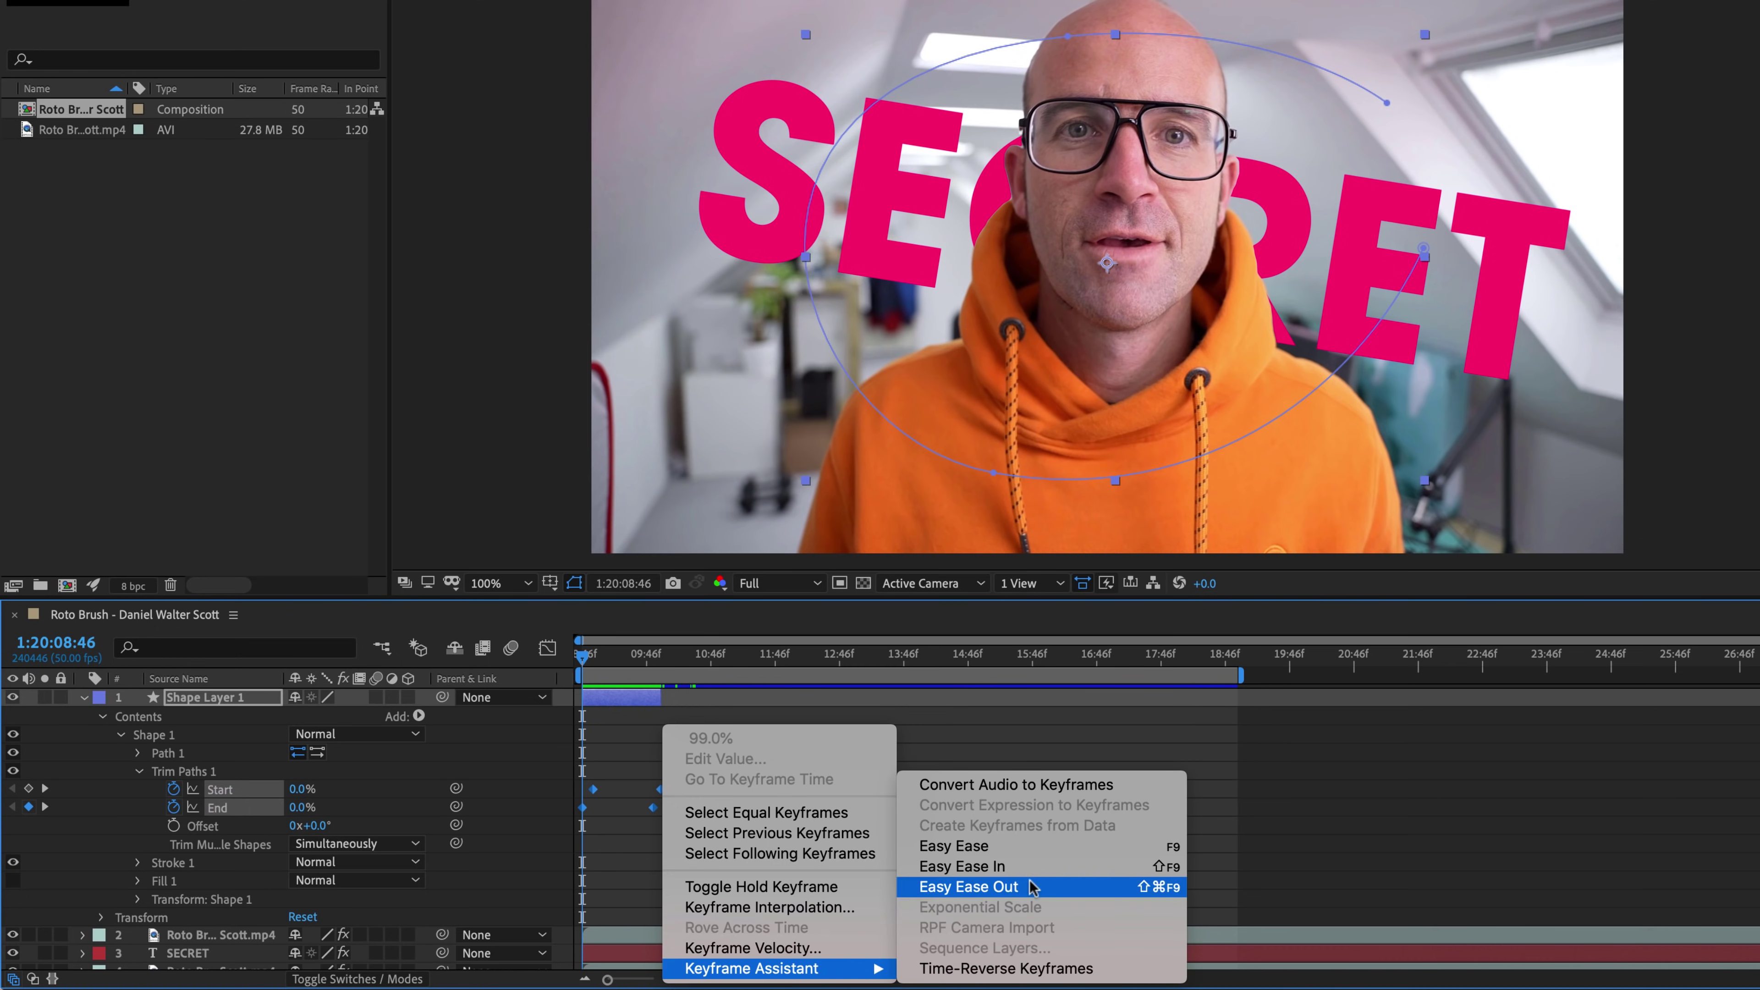
left_click(1030, 856)
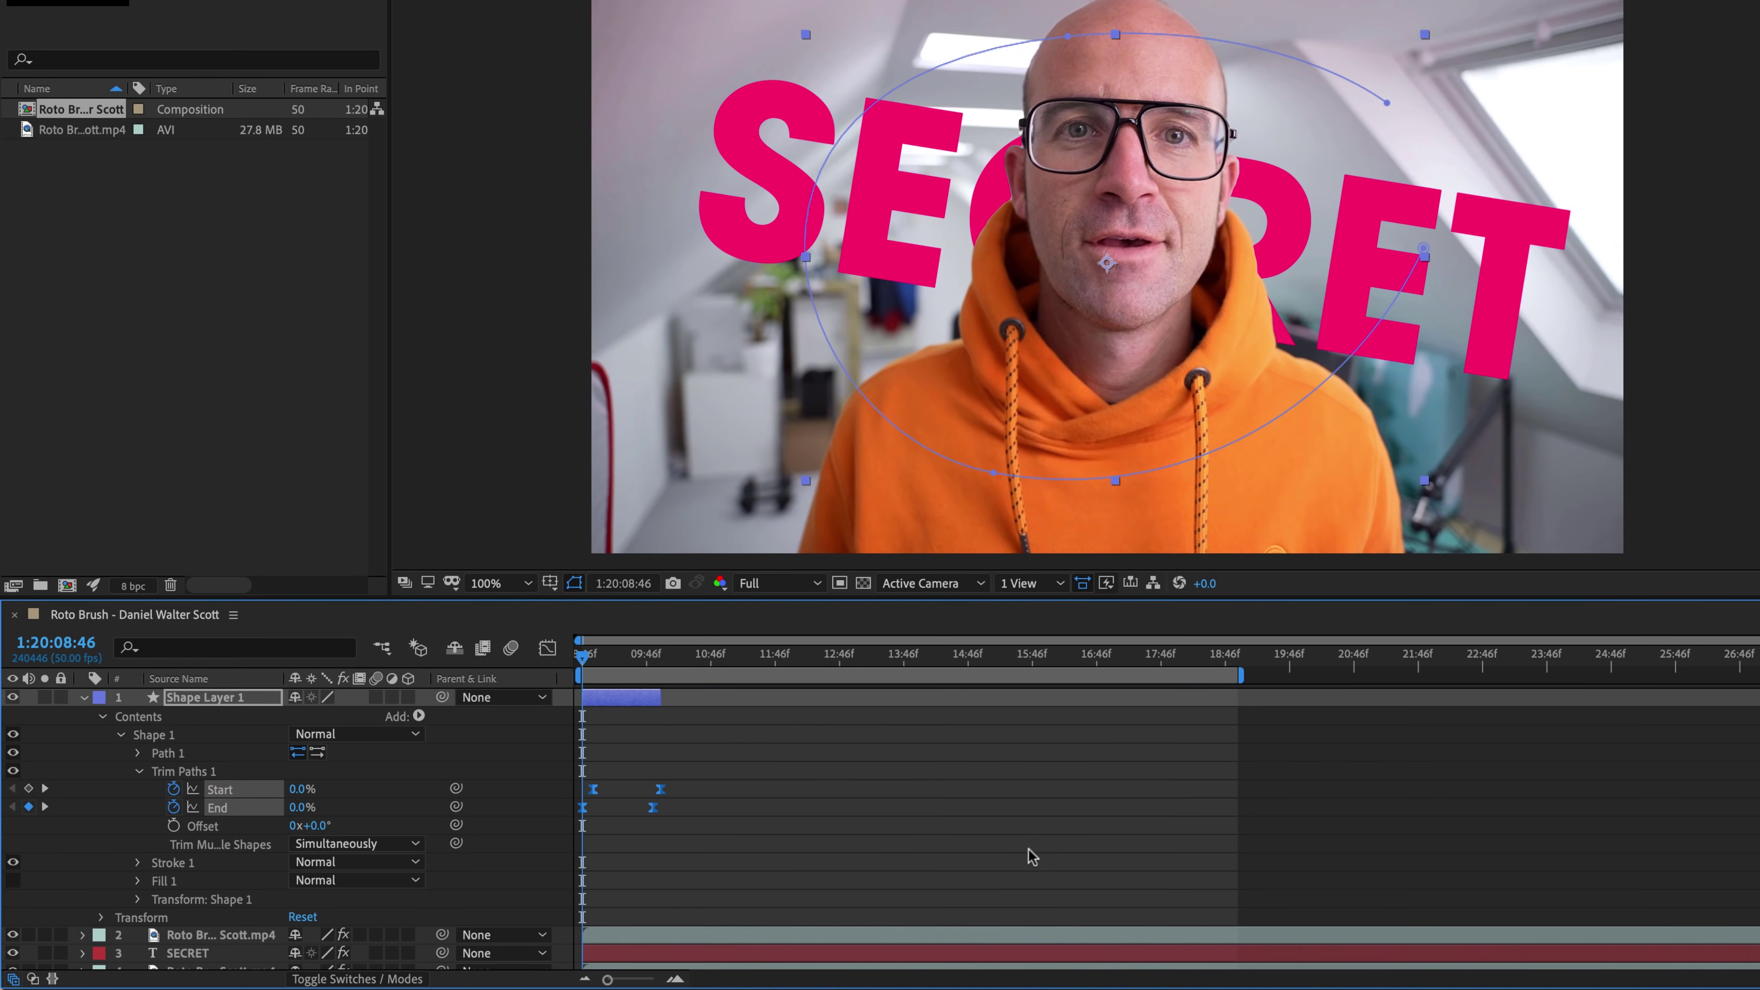
key("space")
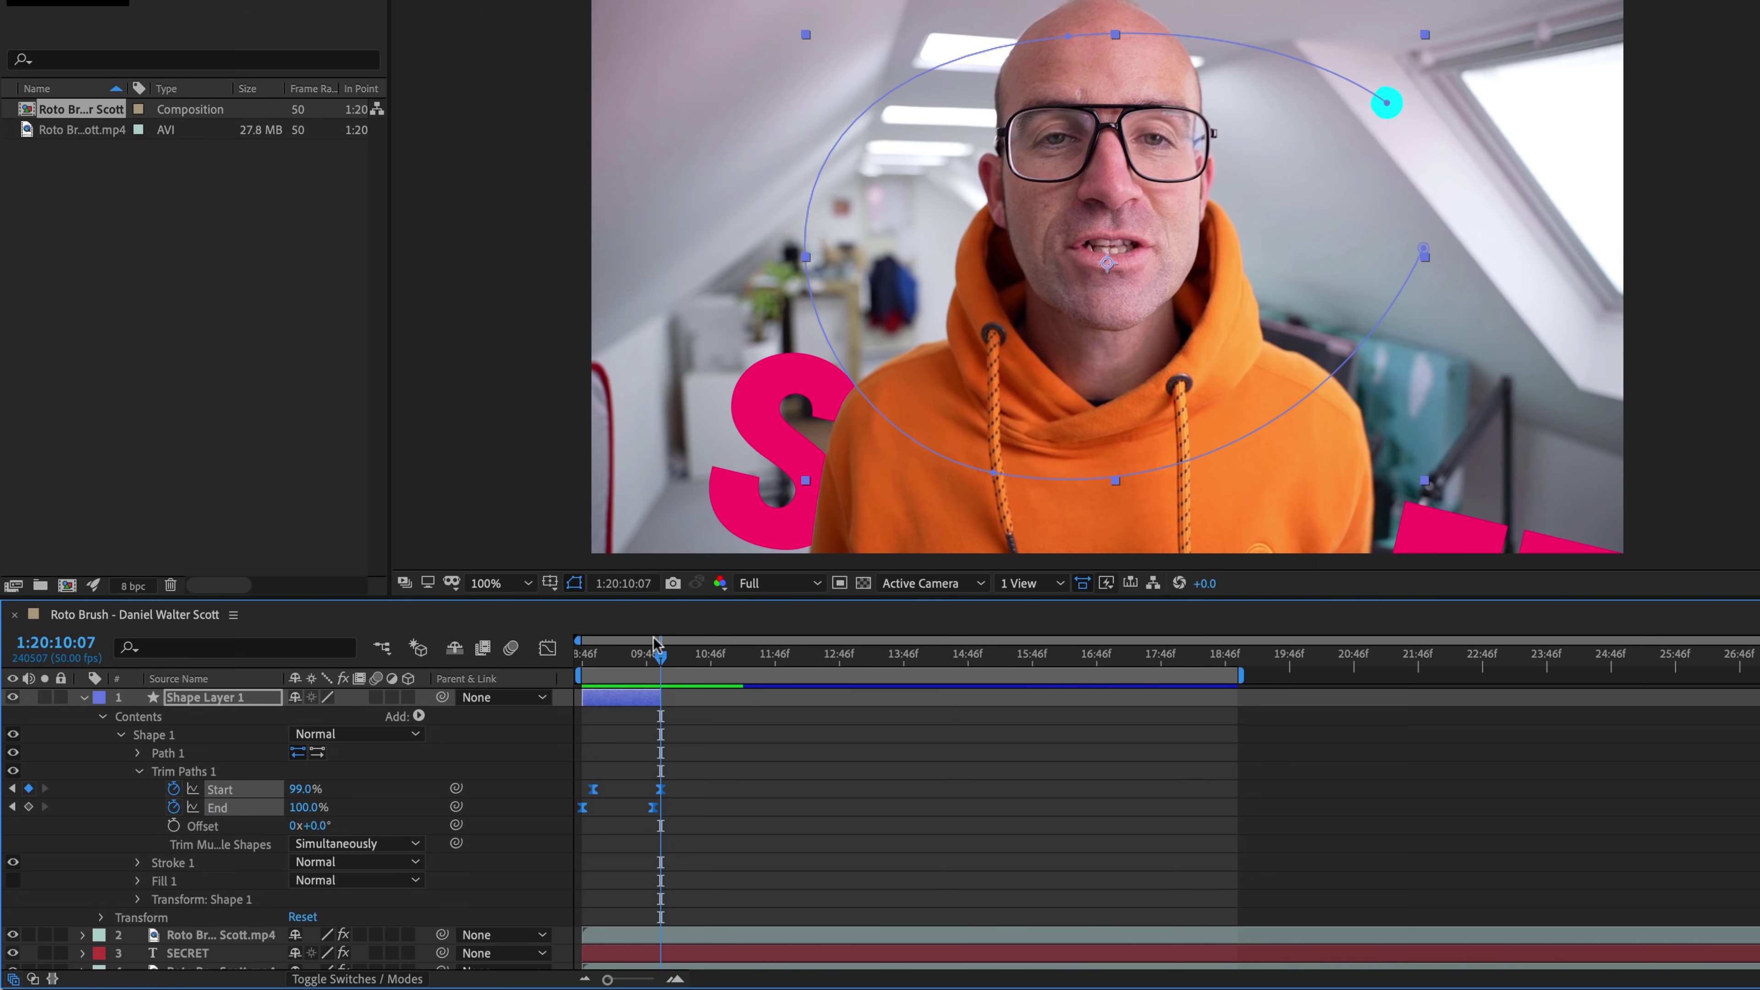
Step: Enable motion blur for the composition and for Shape Layer 1, checking it at 1:20:09:38
left_click(656, 653)
mouse_move(657, 653)
left_mouse_down()
mouse_move(571, 659)
mouse_move(629, 664)
left_mouse_up()
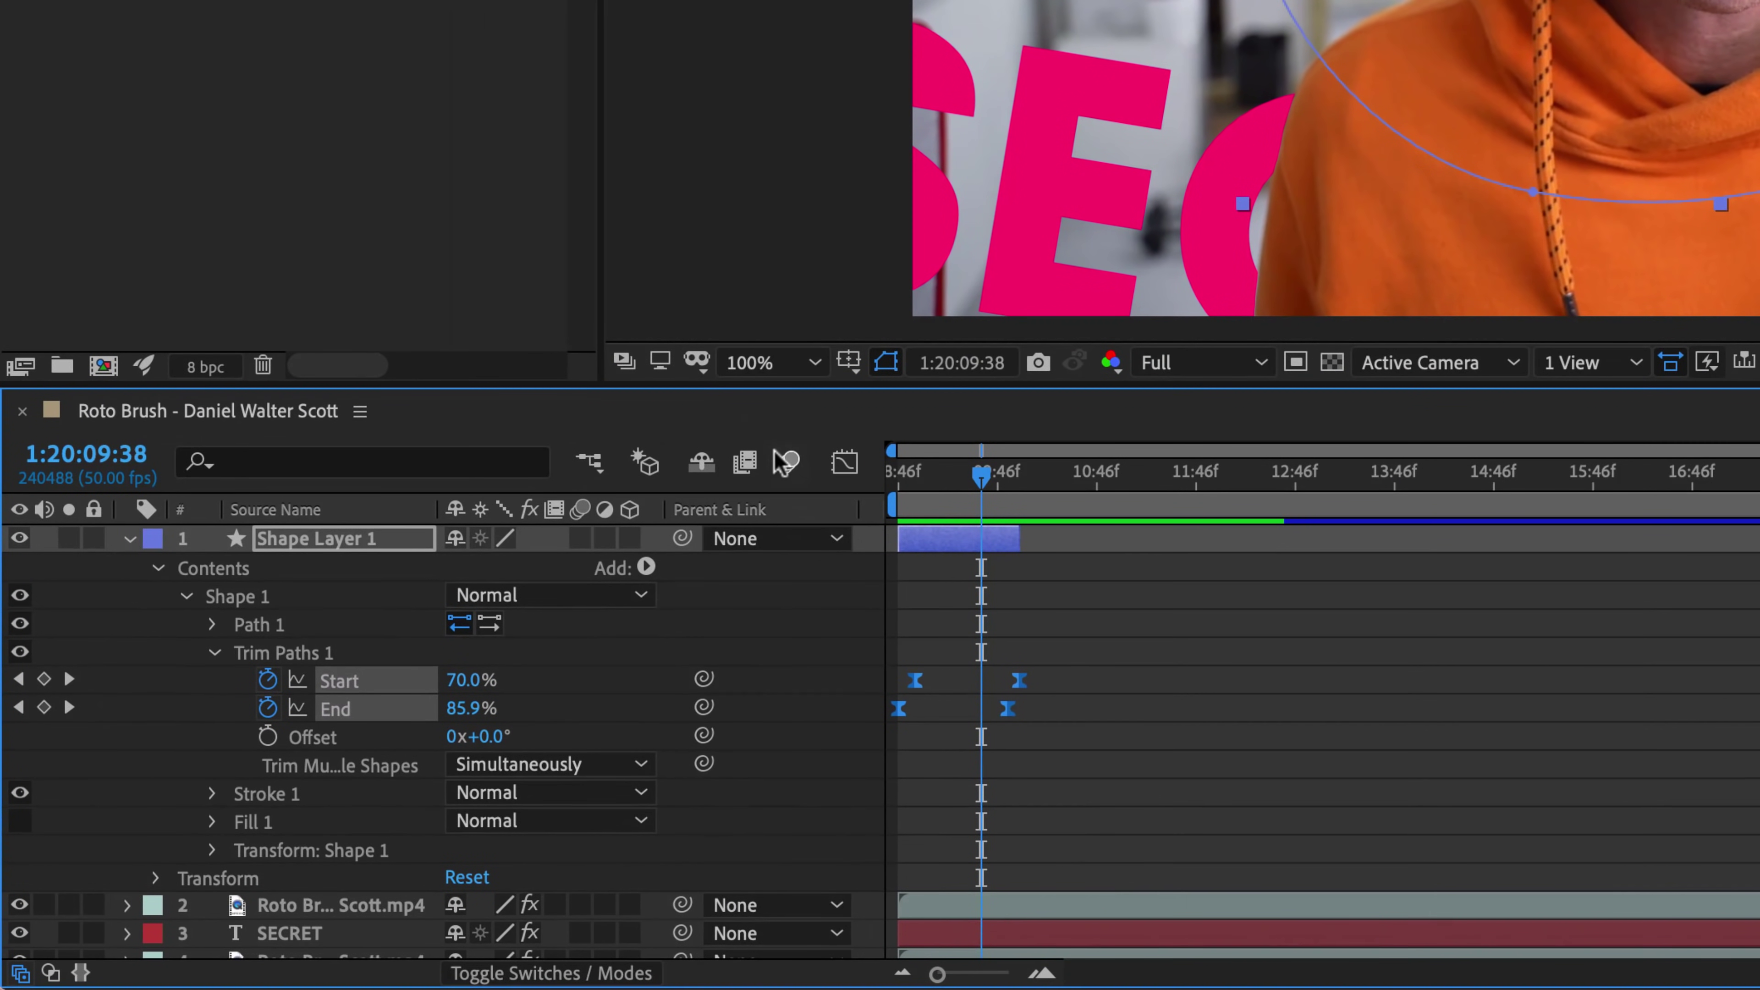
left_click(510, 650)
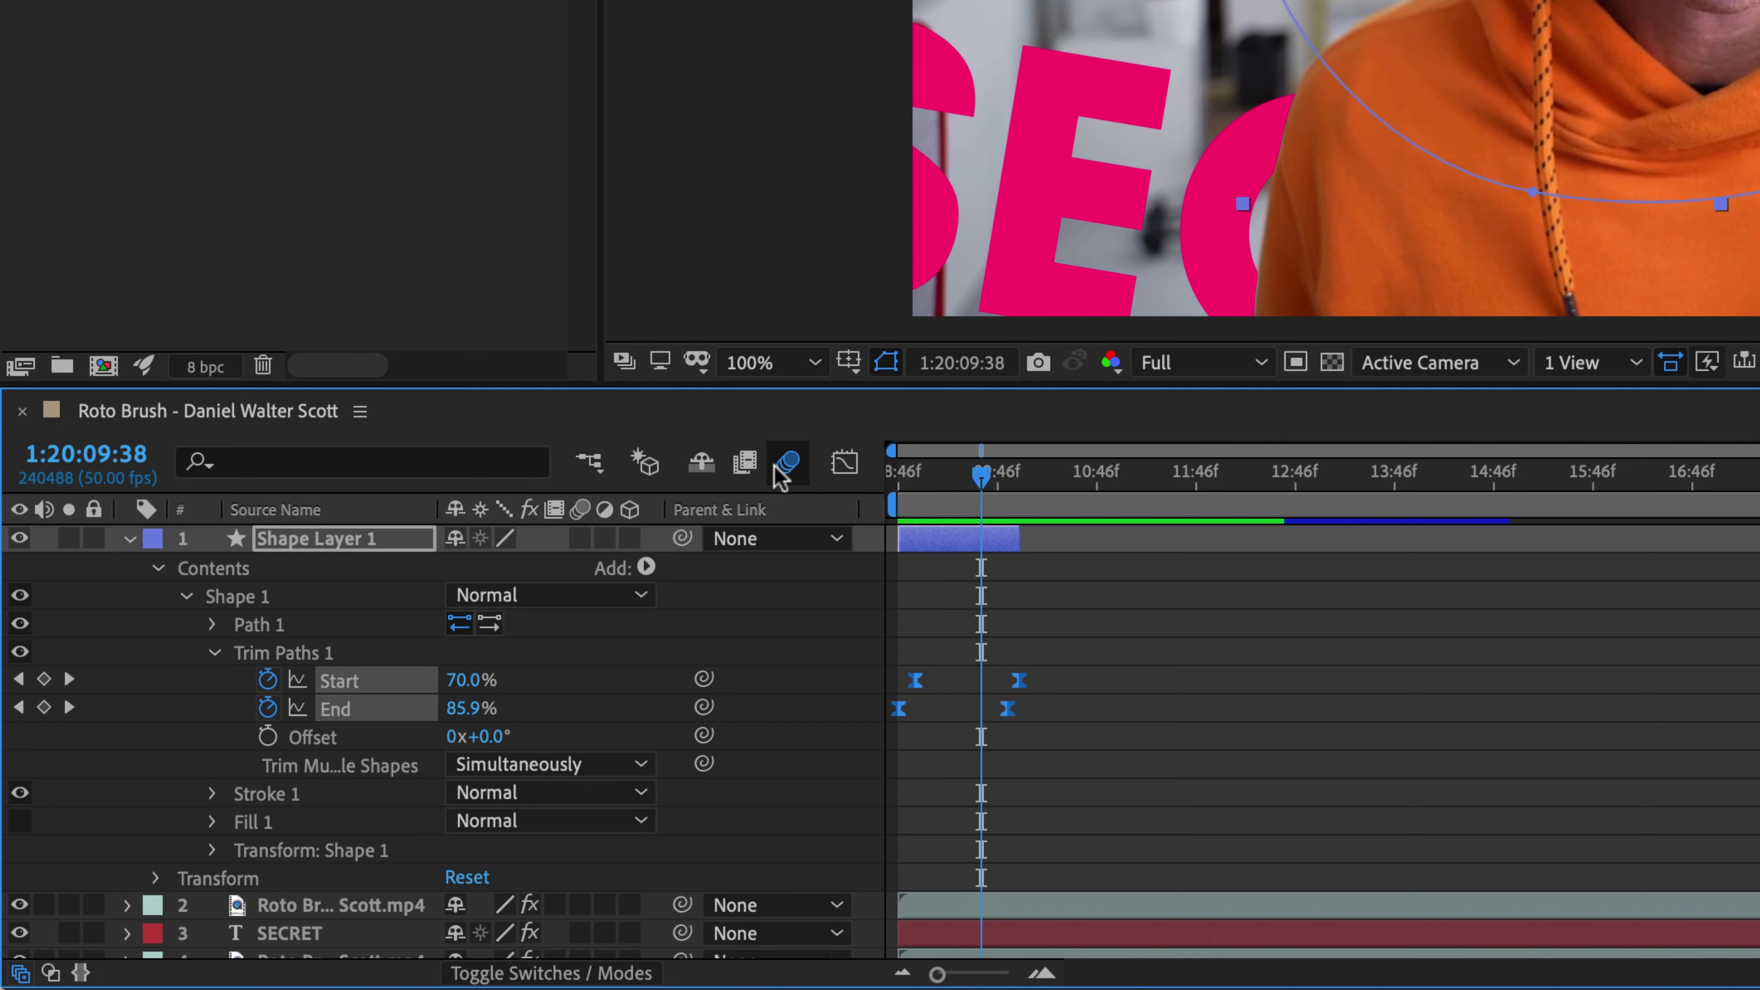
left_click(580, 539)
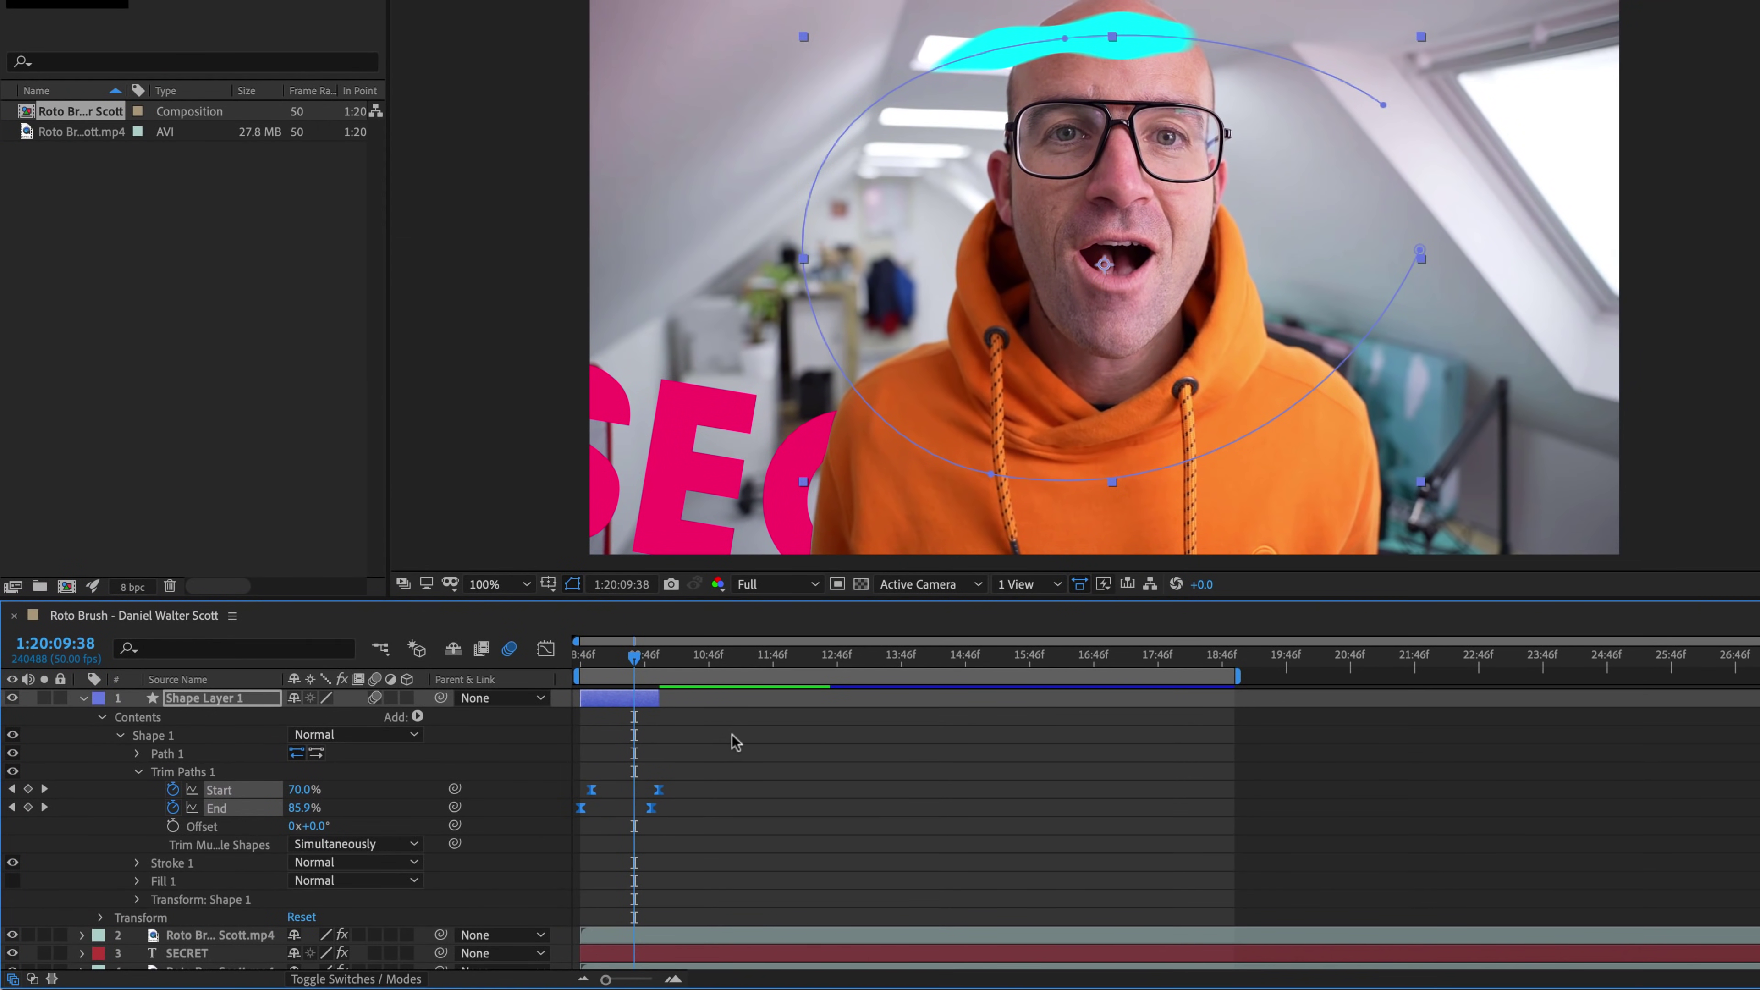
Step: Preview the motion-blurred stroke animation twice from the composition's start
left_click_drag(625, 670, 545, 670)
key("space")
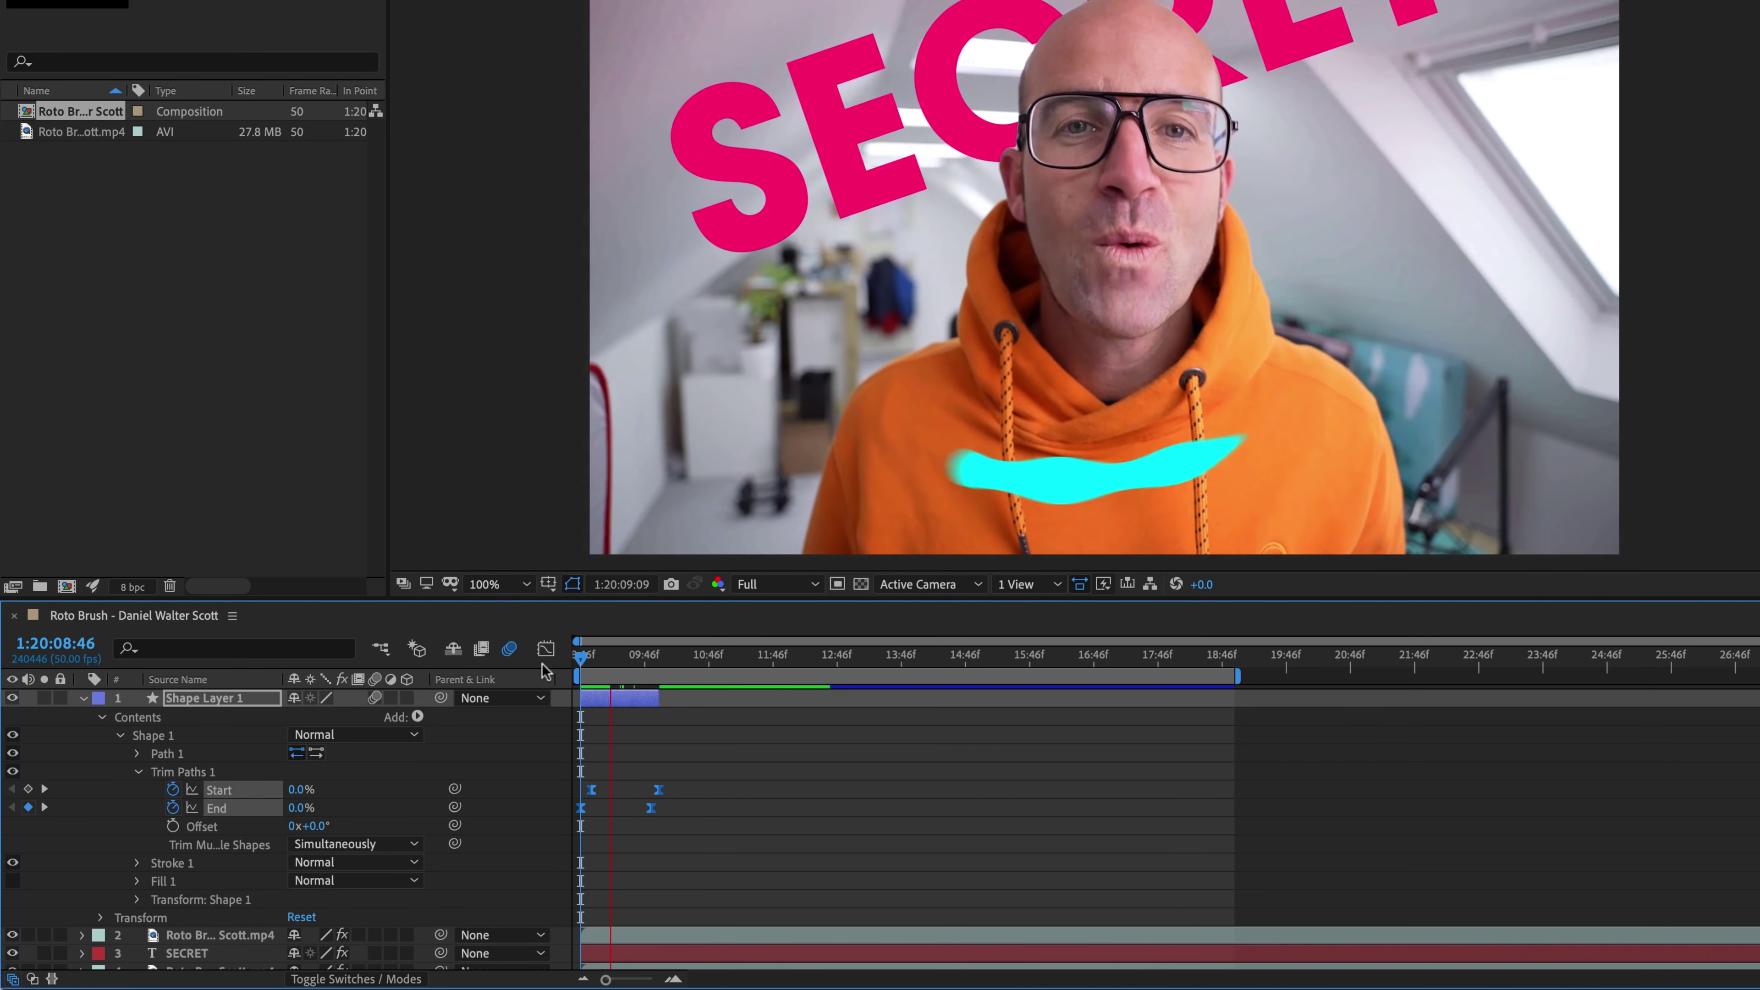
key("space")
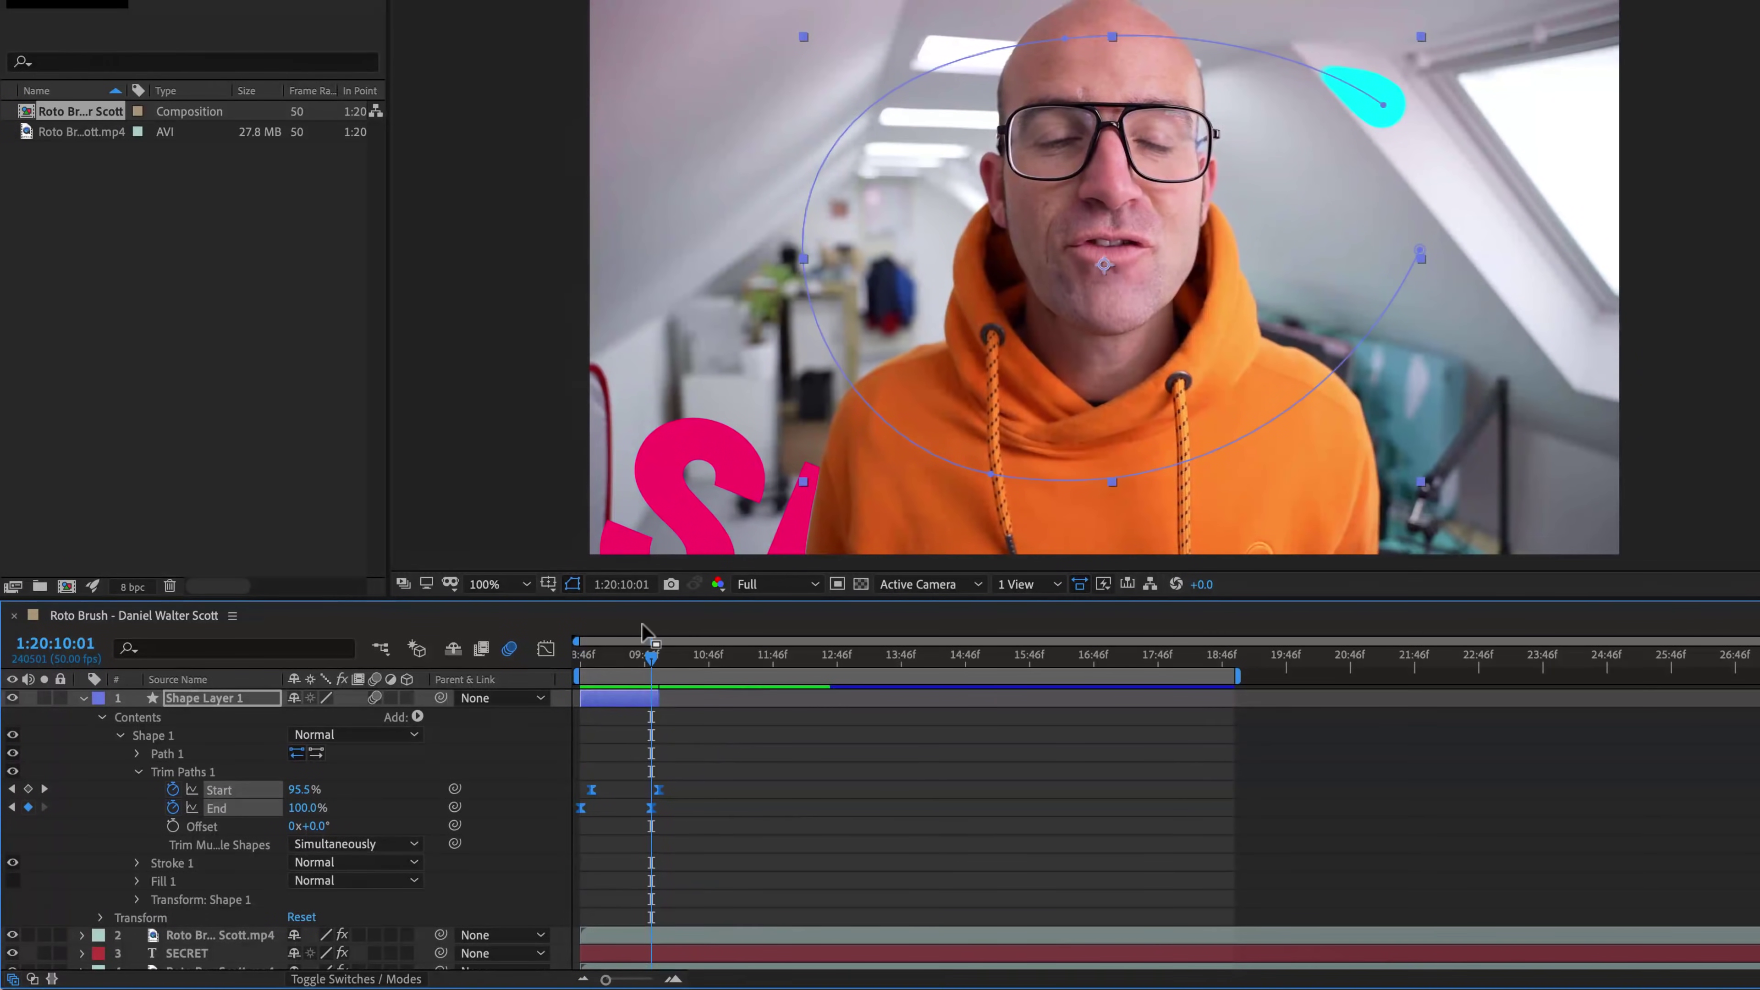
key("space")
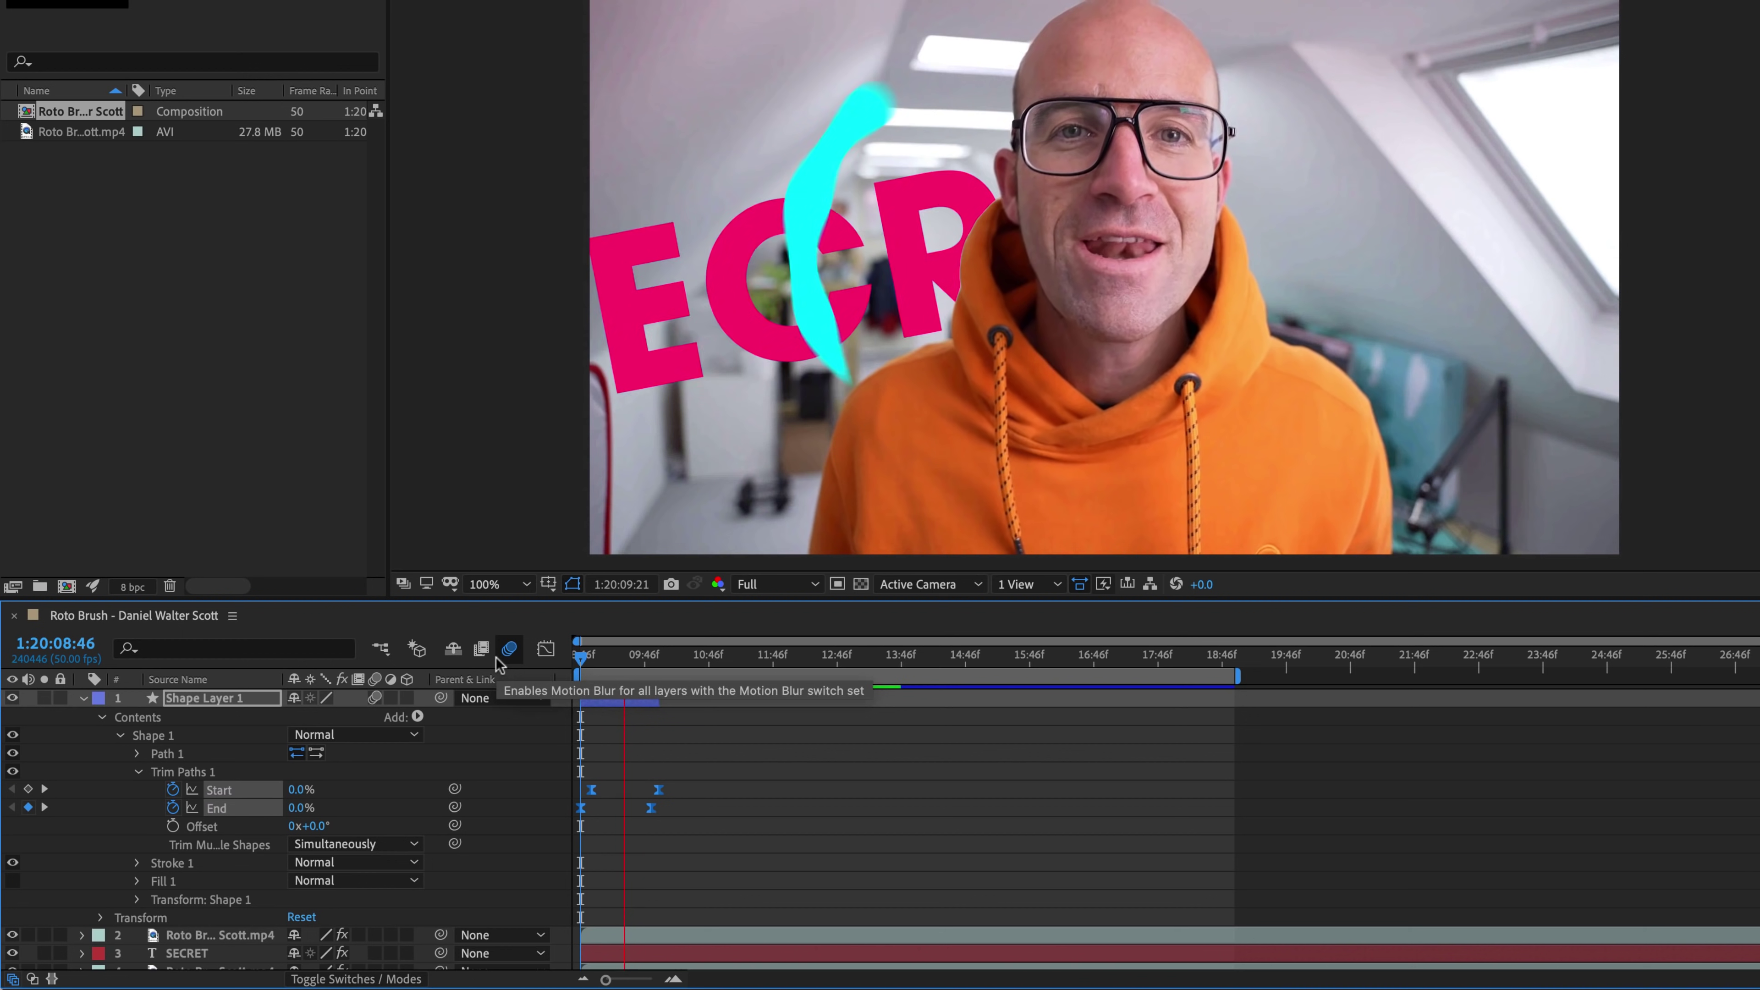
key("space")
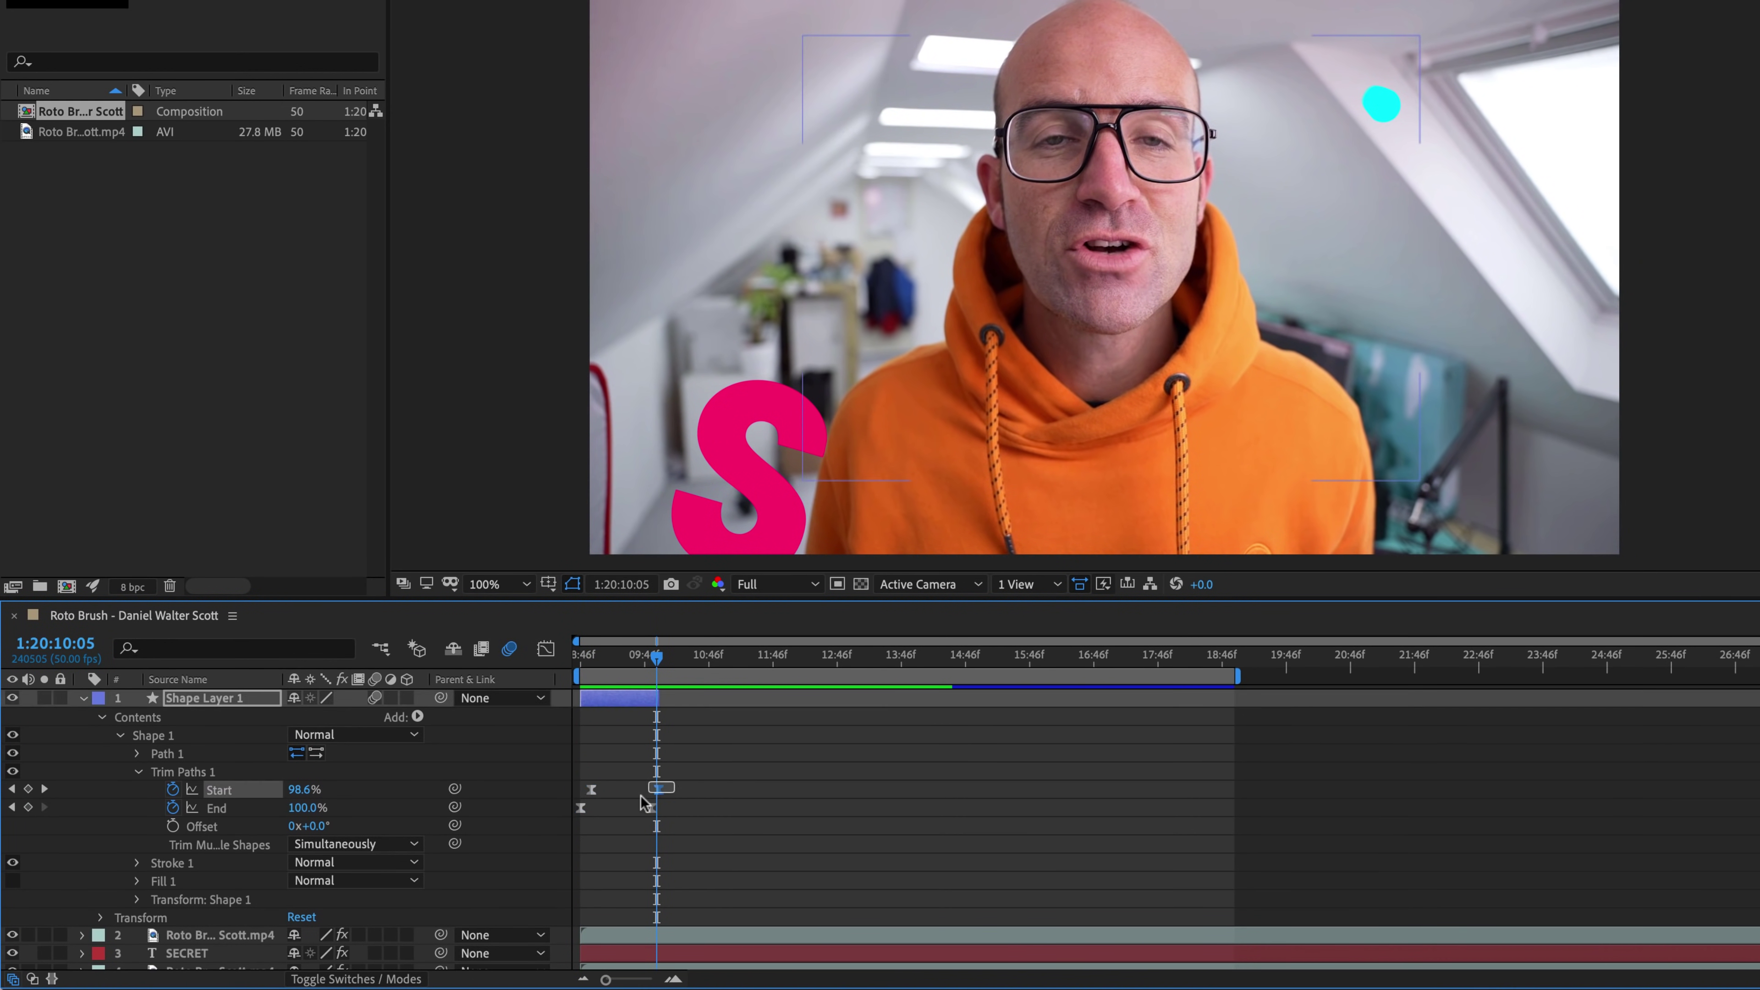
Step: Compress the timing of all Trim Paths Start and End keyframes together, preview it, and stretch them slightly back out
left_click_drag(674, 783, 577, 843)
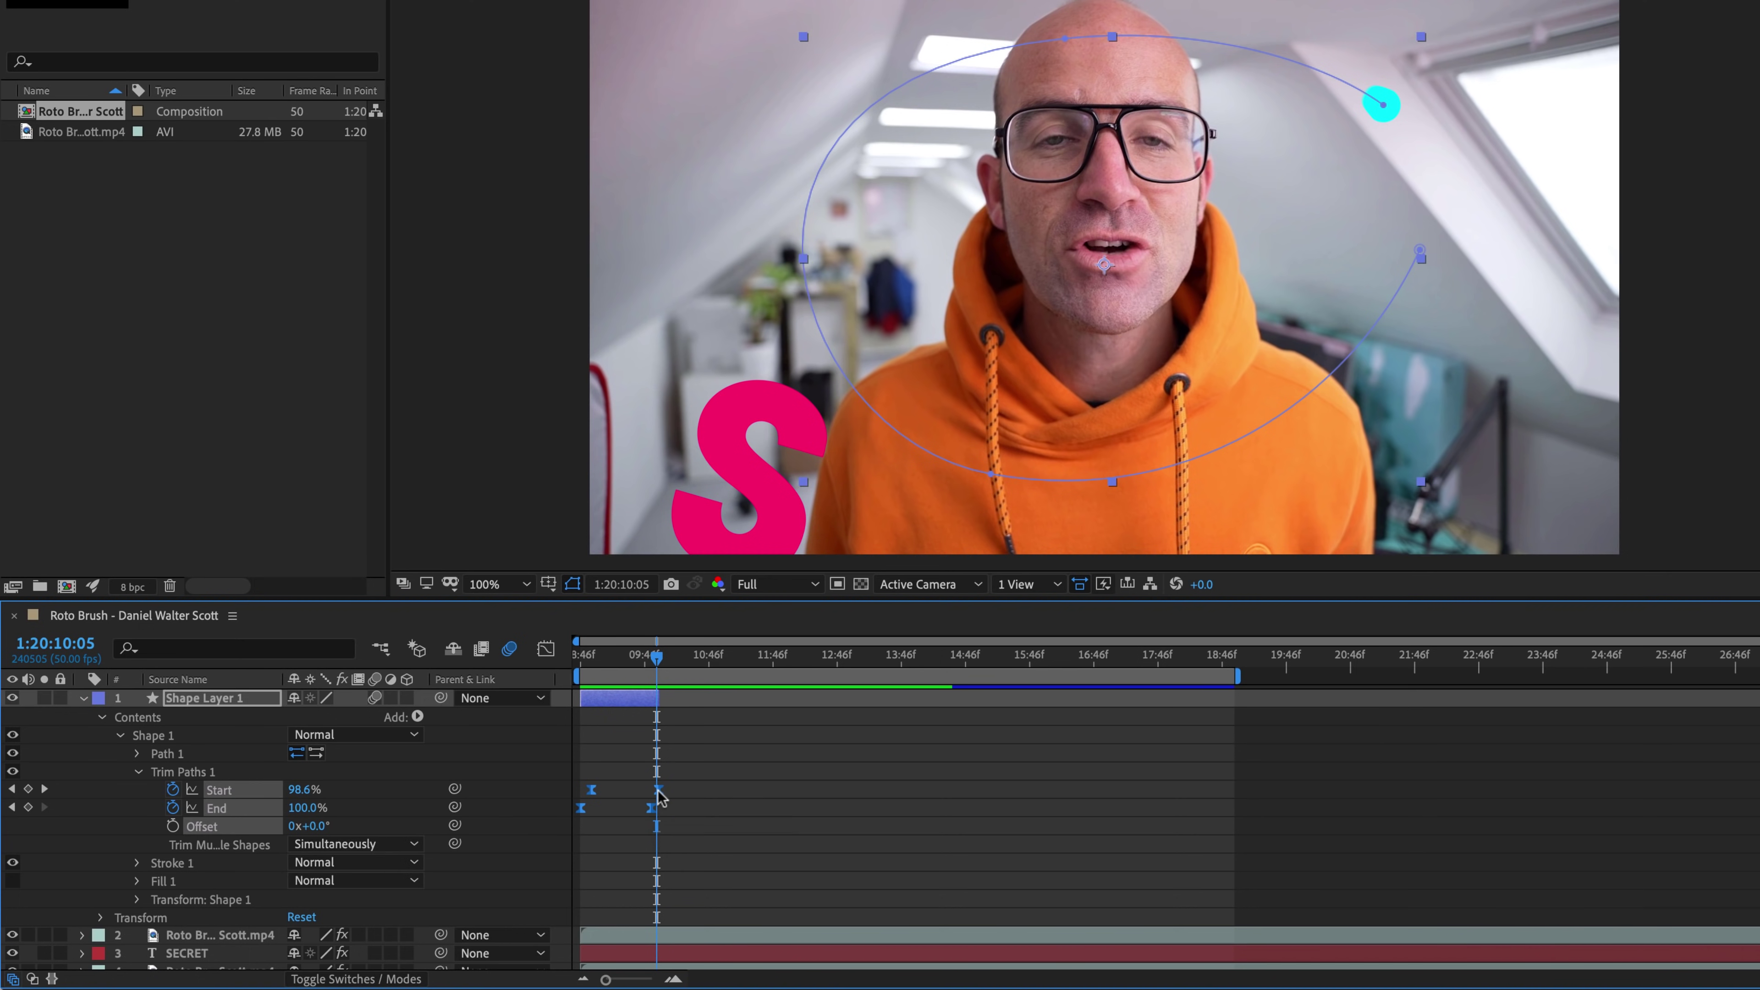
mouse_move(658, 795)
left_mouse_down()
mouse_move(766, 798)
mouse_move(602, 801)
mouse_move(853, 805)
mouse_move(628, 797)
left_mouse_up()
left_click_drag(635, 655, 581, 665)
key("space")
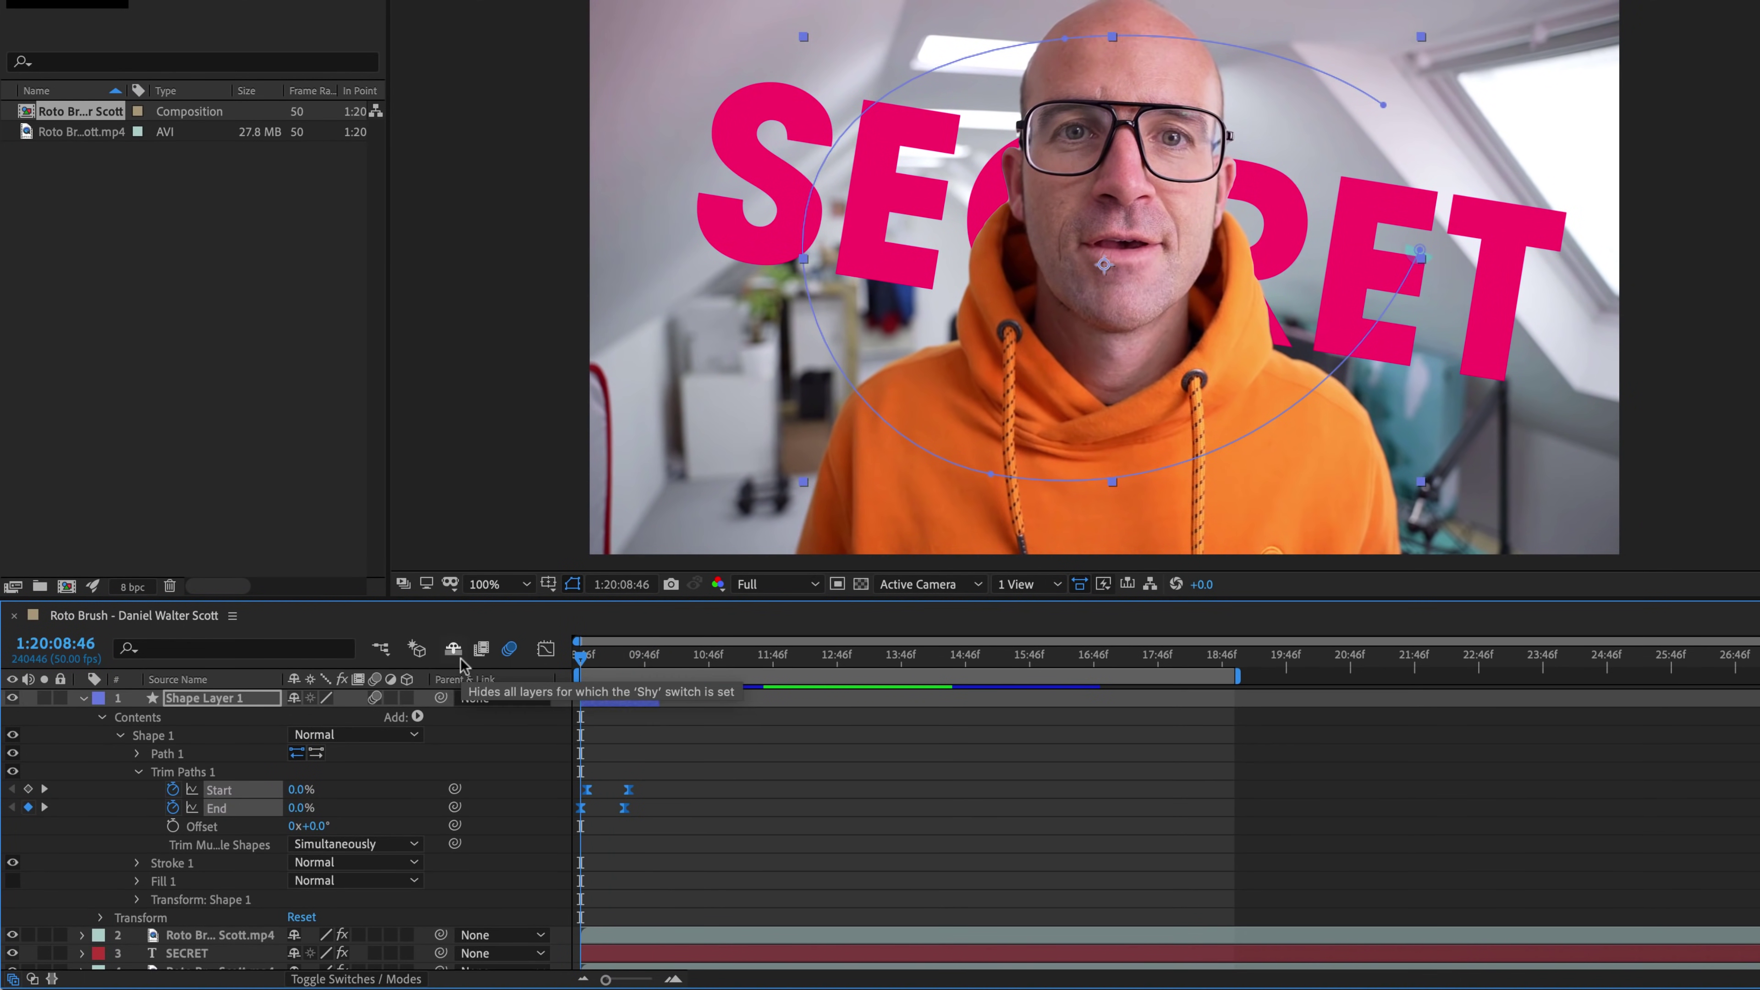
key("space")
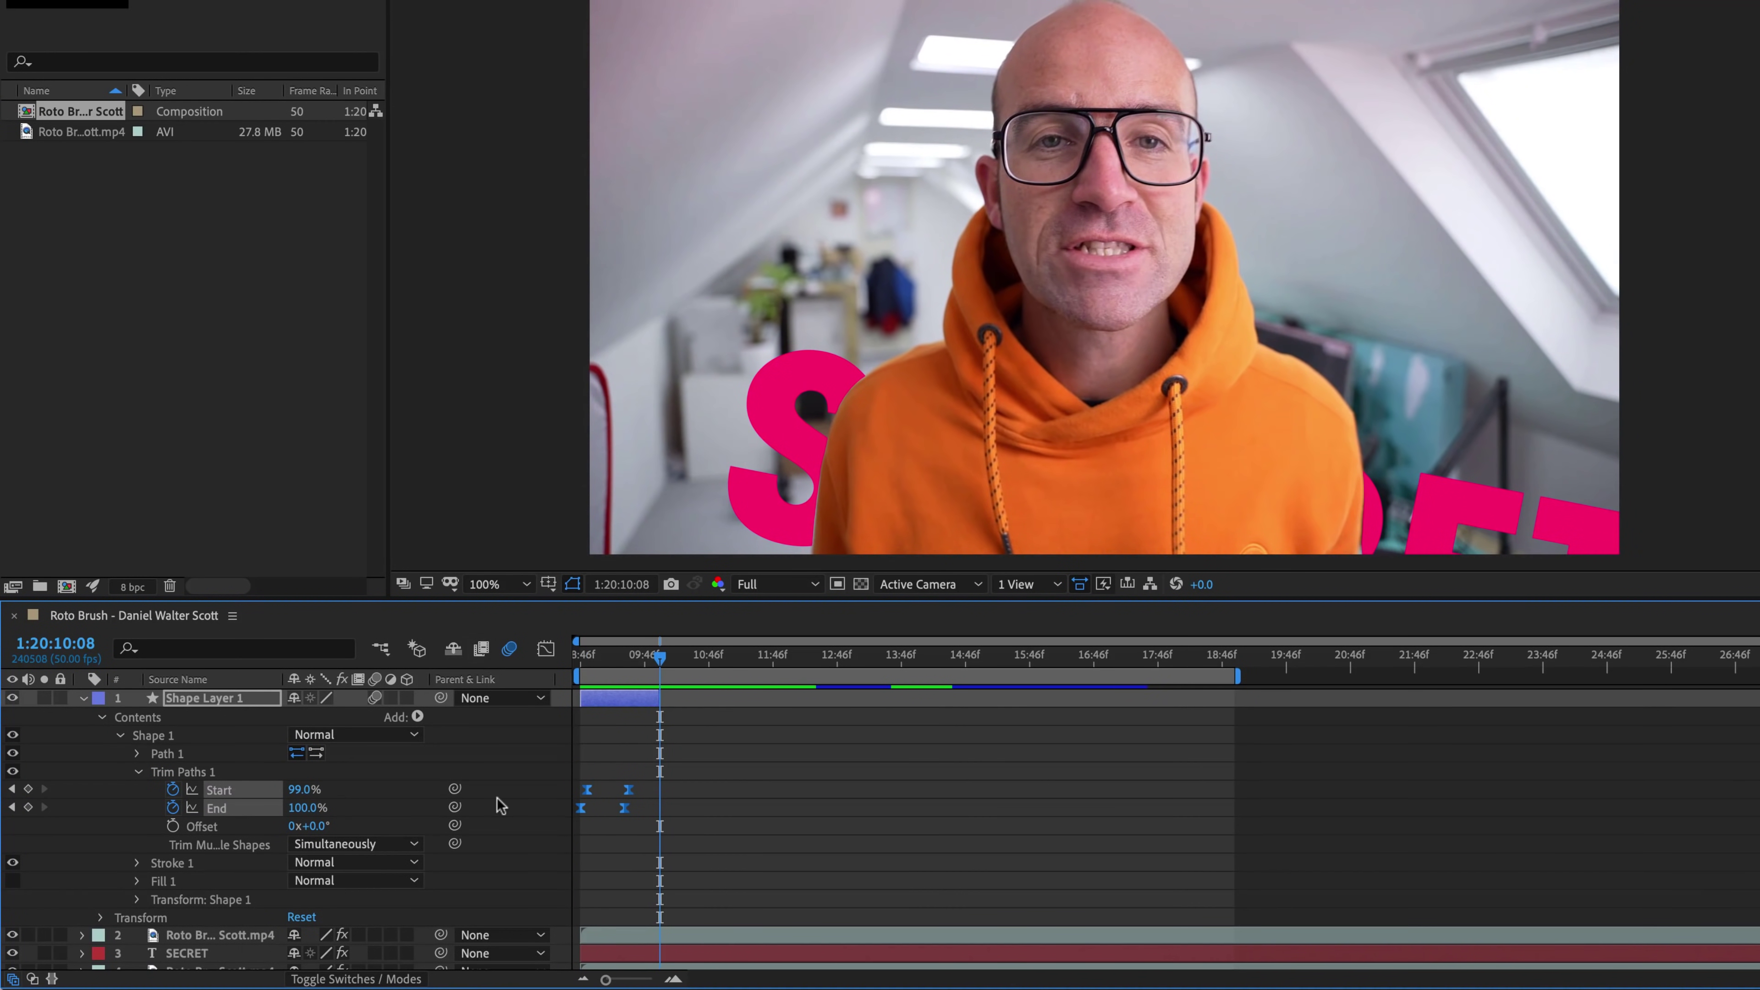
left_click_drag(628, 797, 647, 799)
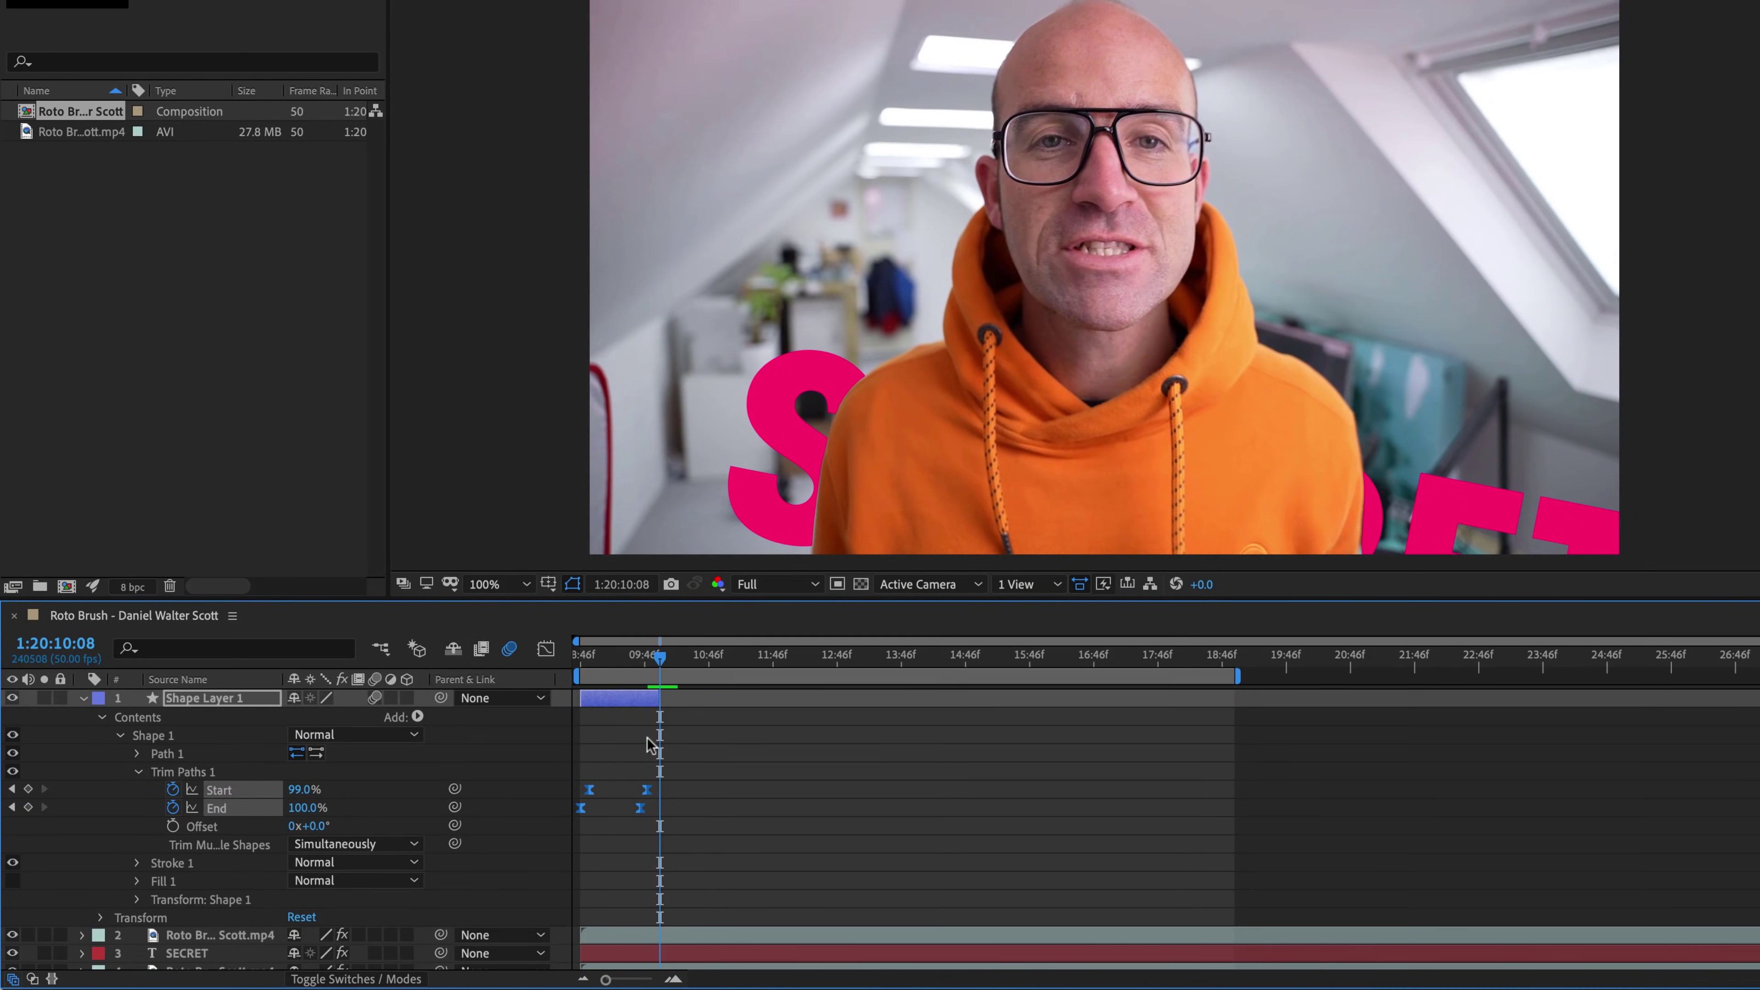
Step: Collapse Shape Layer 1's properties, go through the layers, and leave the shape layer selected at 1:20:09:27
left_click(81, 699)
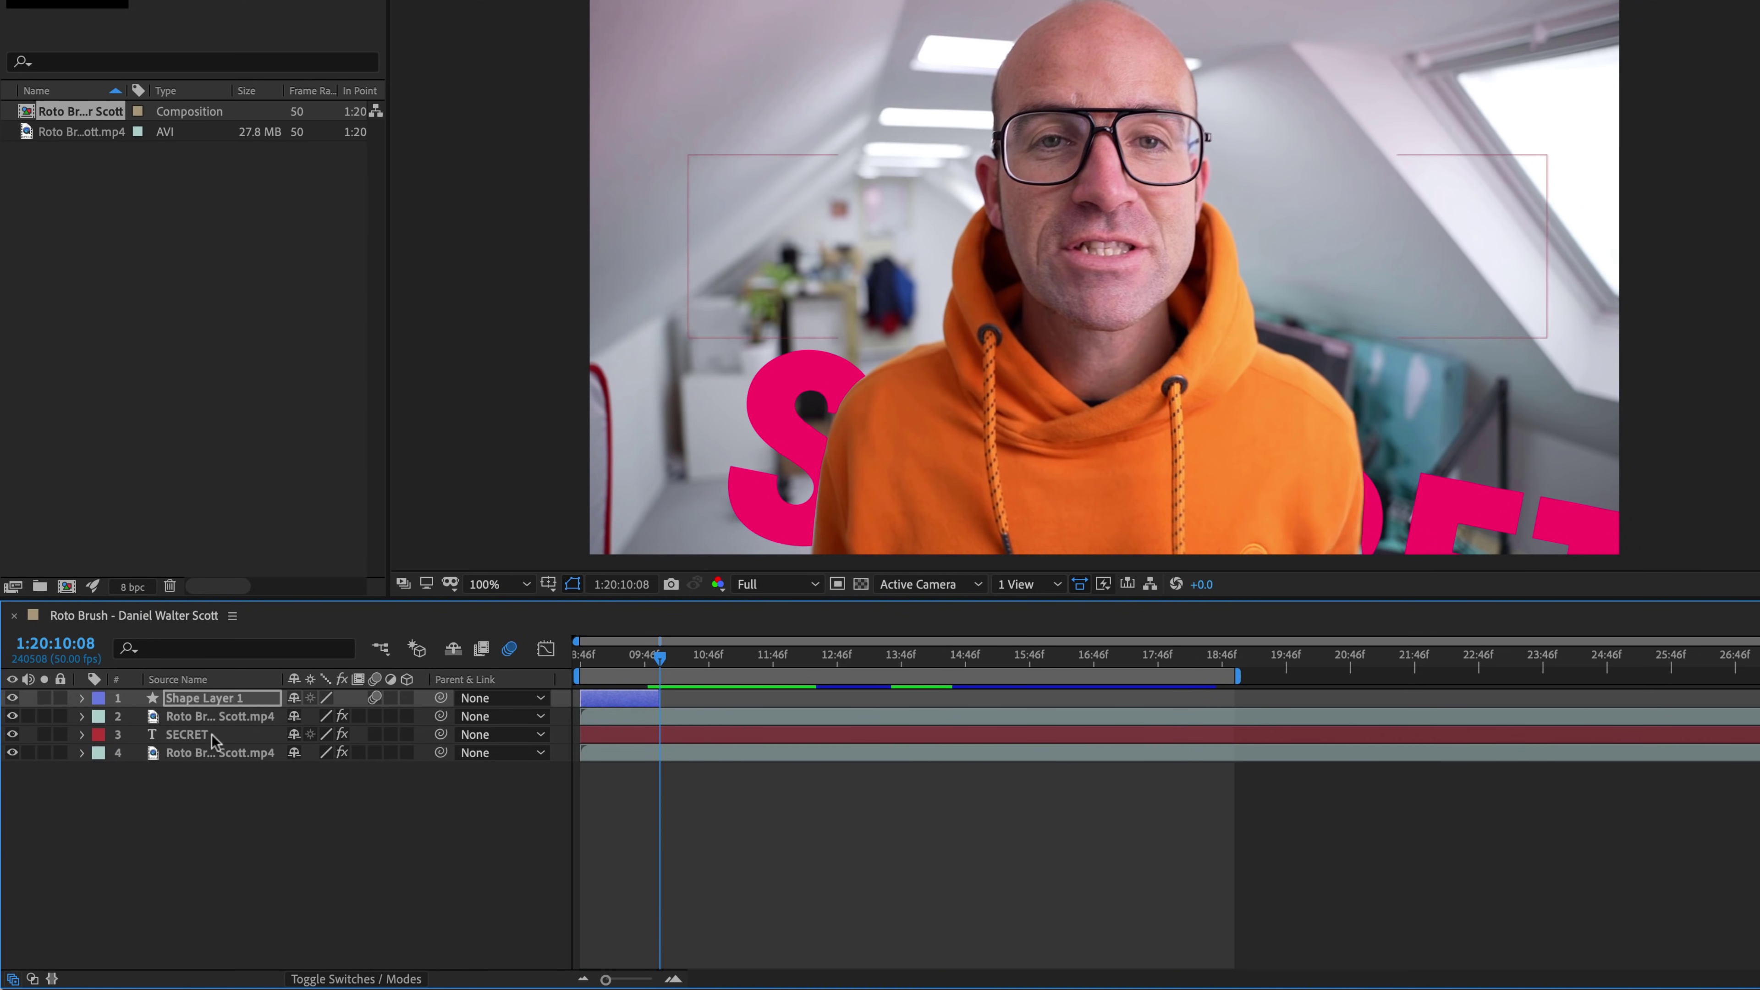
left_click(263, 837)
left_click(211, 718)
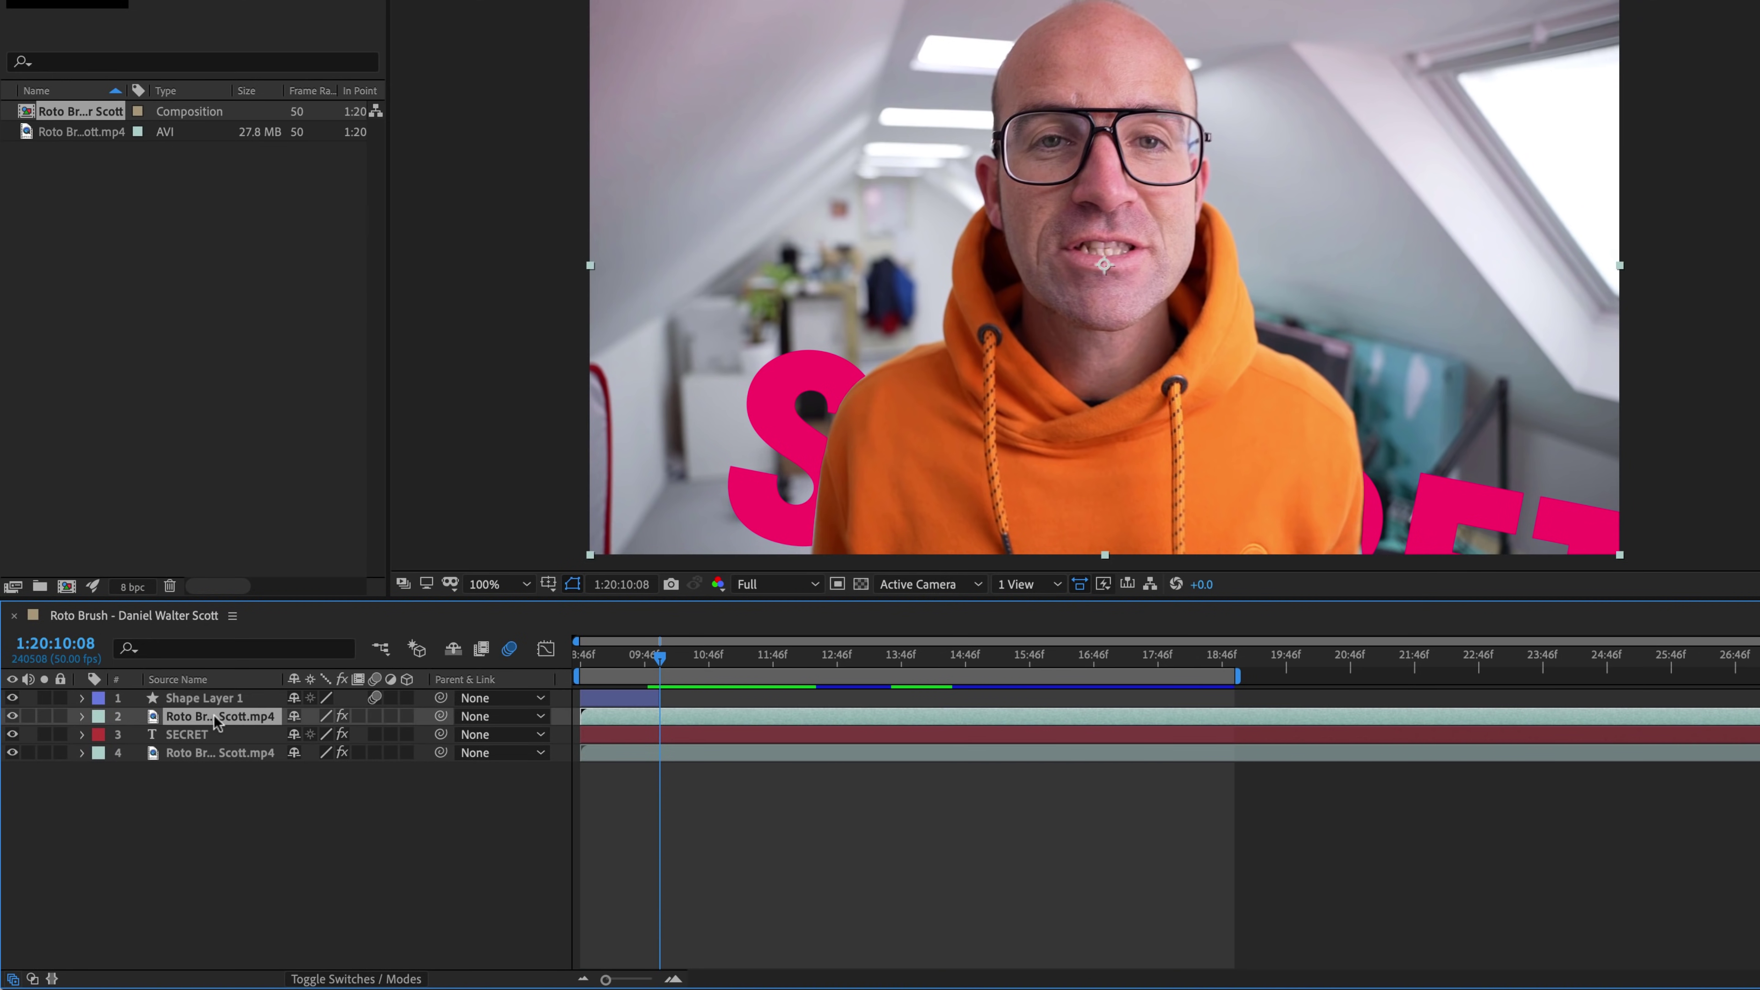
left_click(217, 756)
left_click(194, 735)
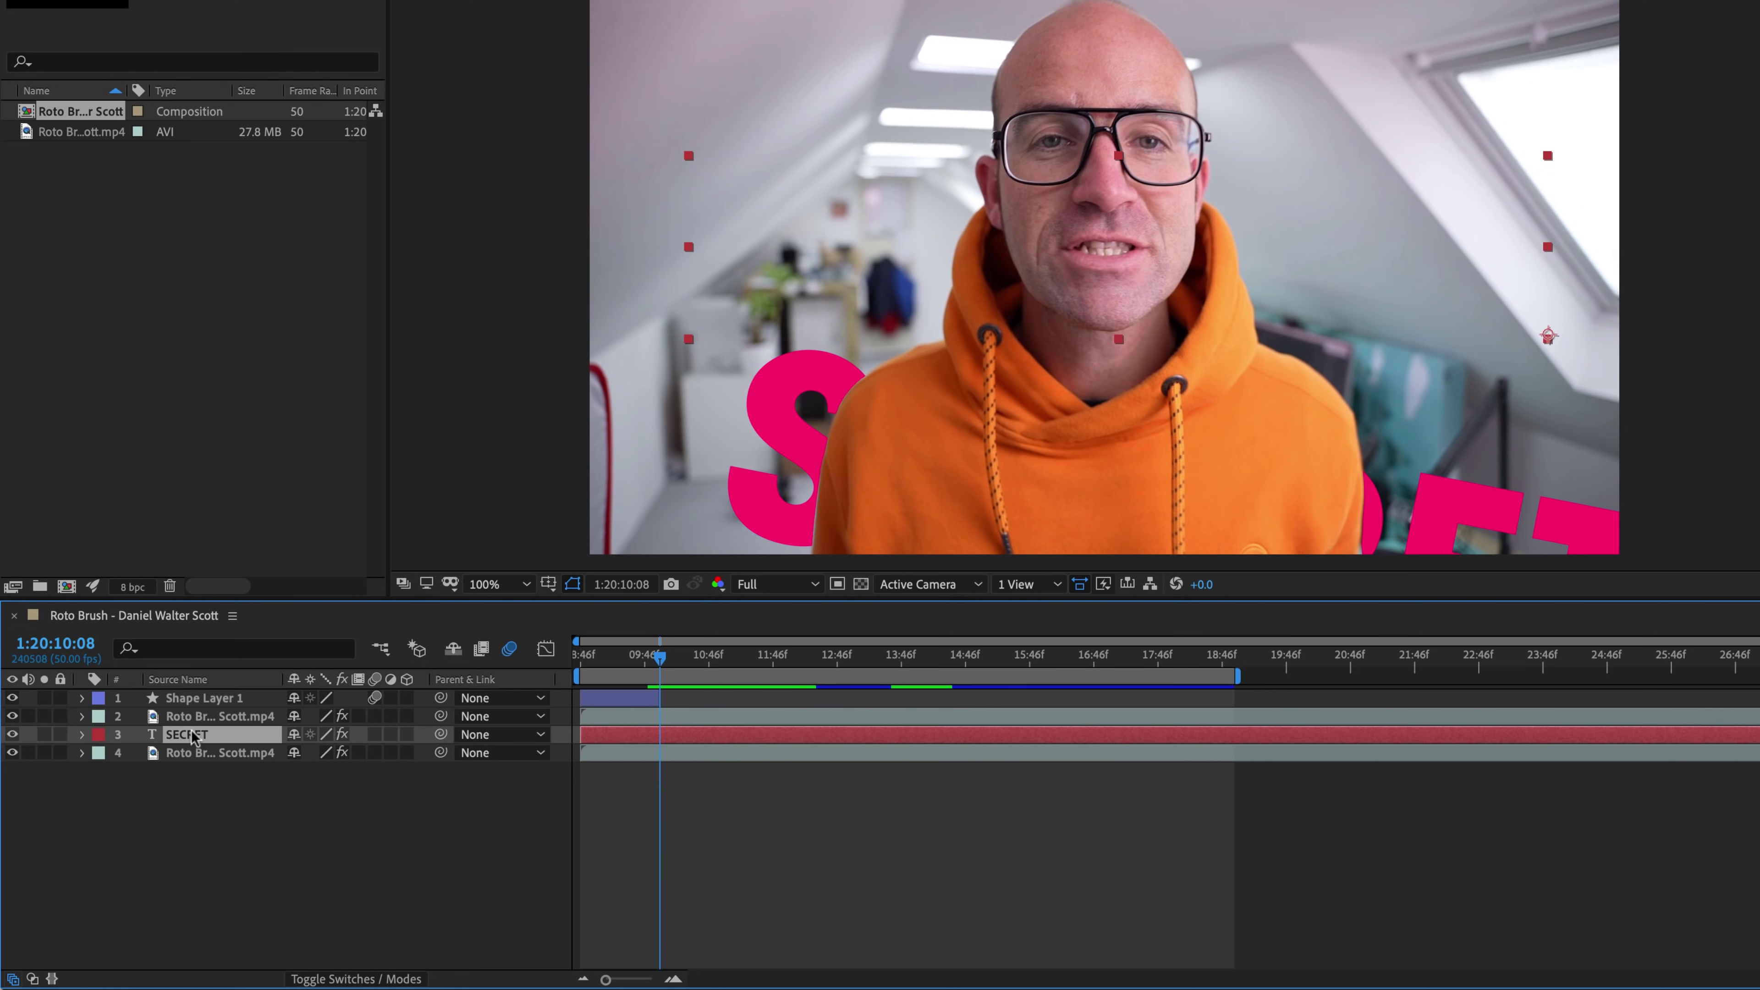
left_click(216, 705)
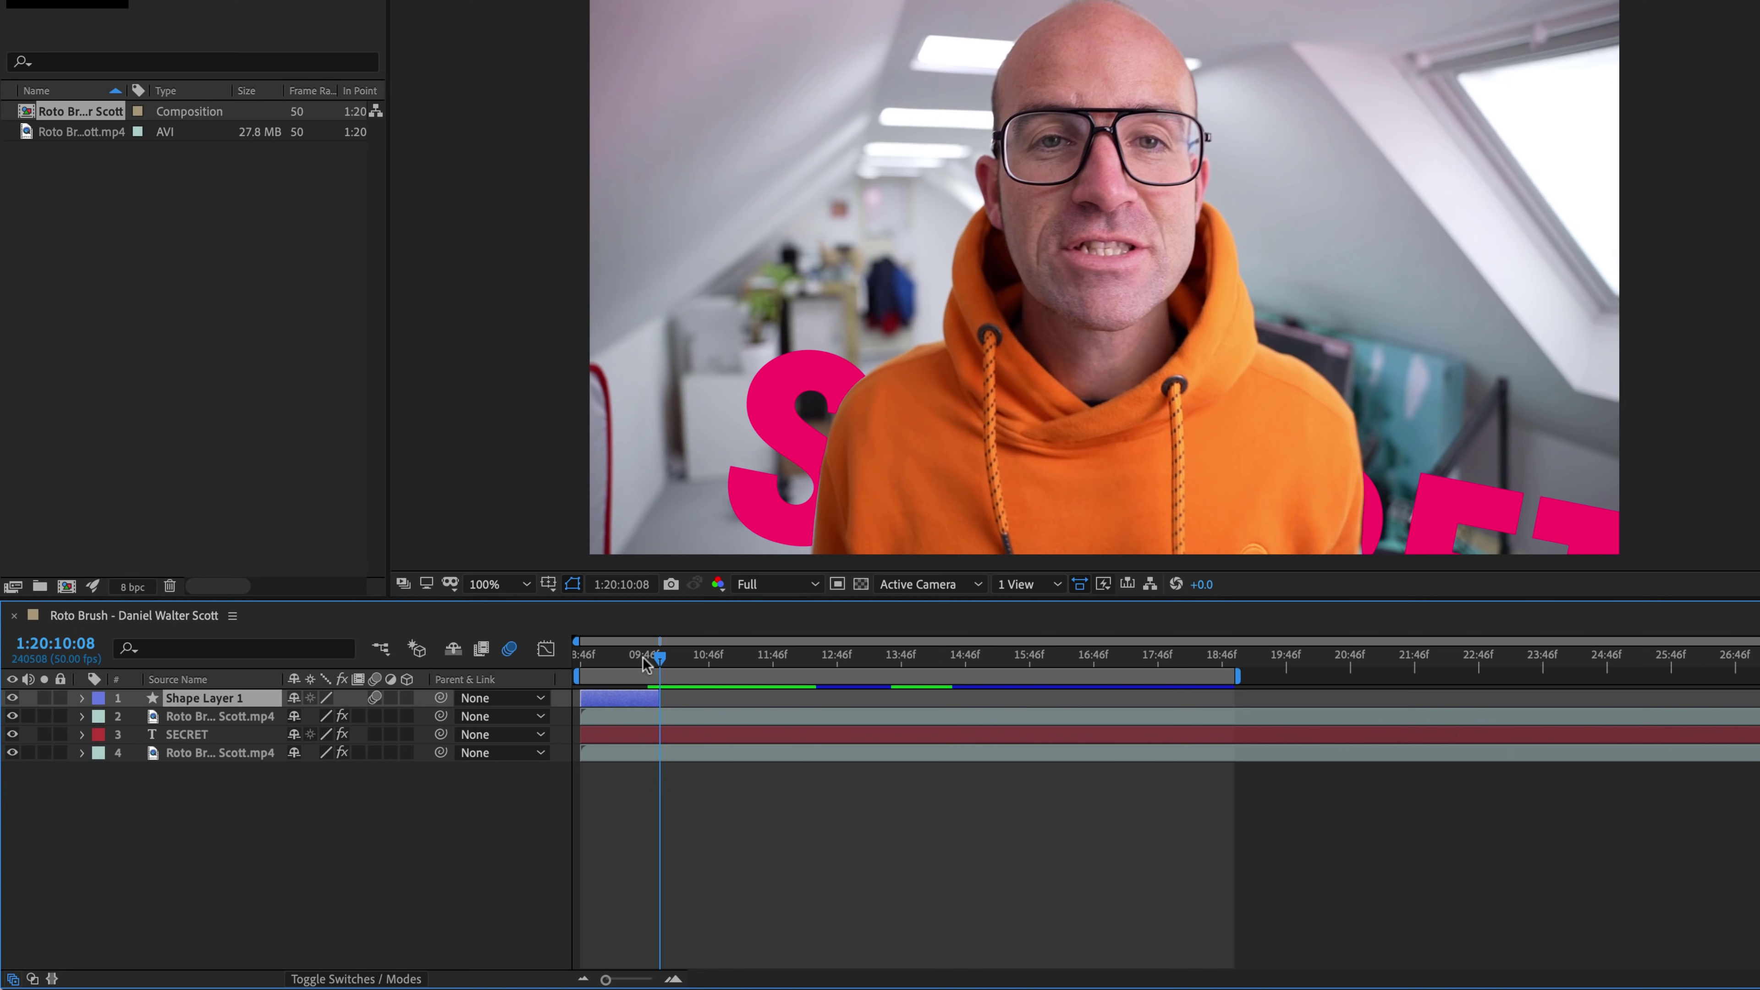
mouse_move(648, 662)
left_mouse_down()
mouse_move(585, 669)
mouse_move(620, 667)
left_mouse_up()
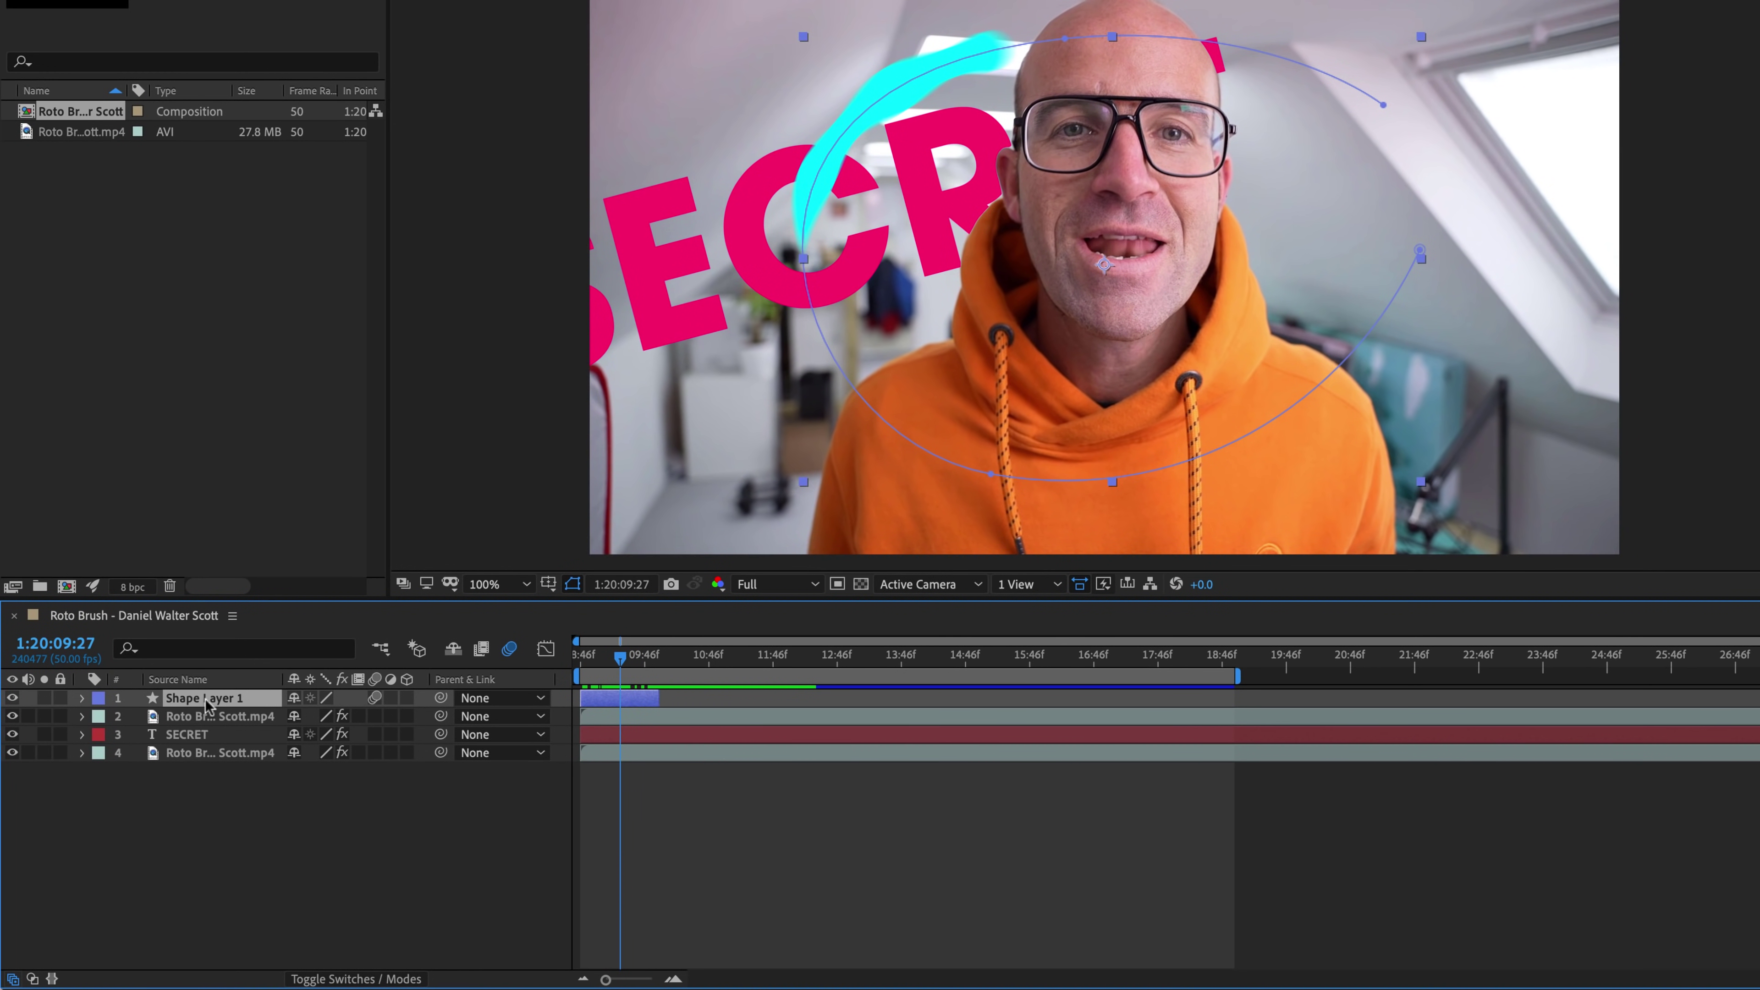
Step: Duplicate Shape Layer 1, move the copy below the Roto Brush footage layer, and hide the background footage
key("ctrl+d")
mouse_move(206, 700)
left_mouse_down()
mouse_move(204, 757)
mouse_move(200, 724)
left_mouse_up()
left_click(199, 719)
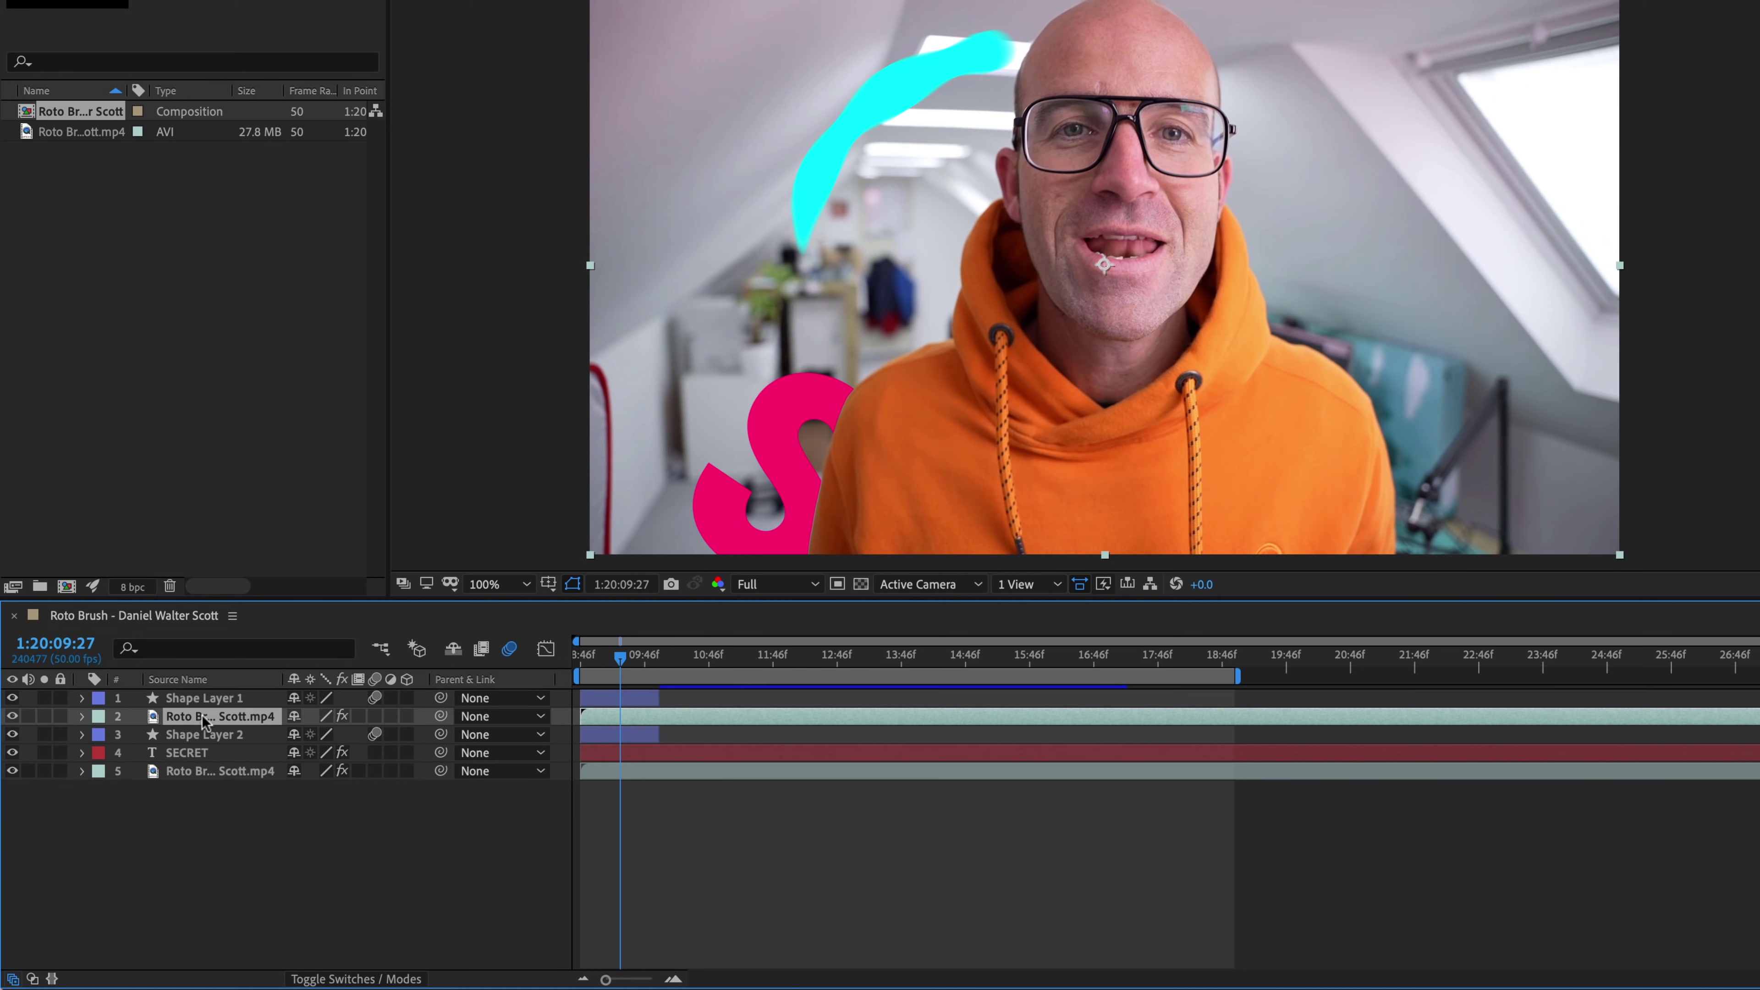
left_click(12, 771)
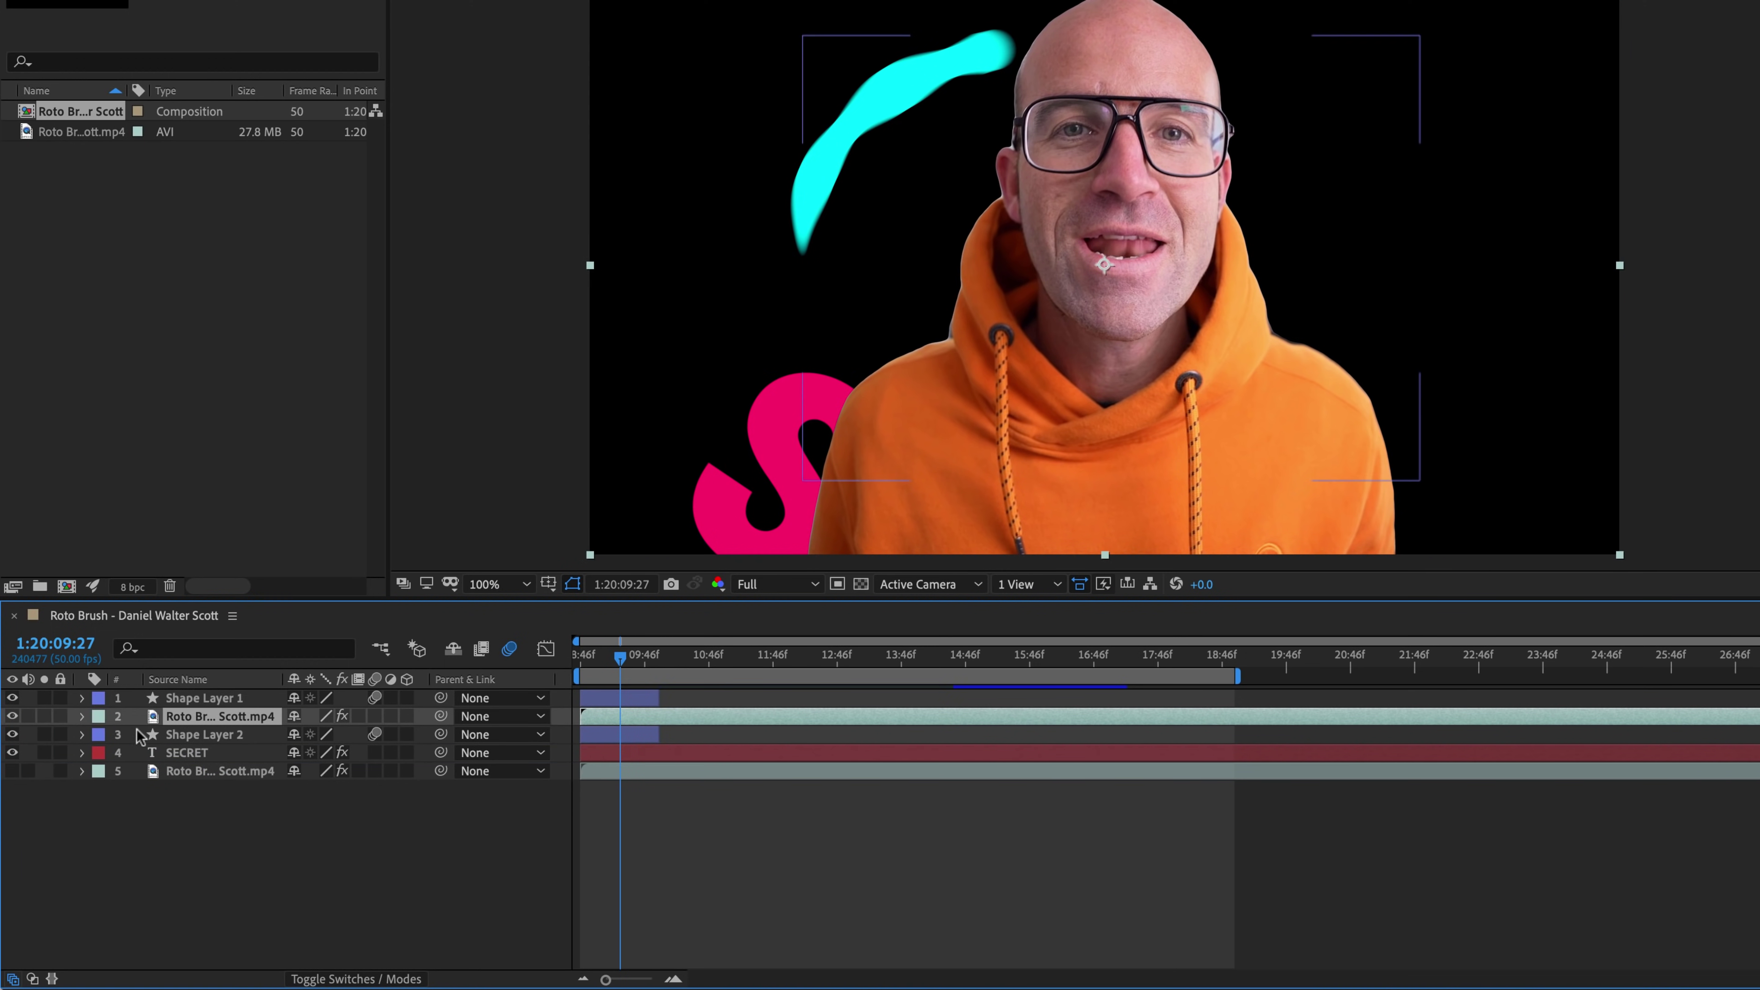
Step: Go through the stacked layers and hide Shape Layer 1 to inspect the copy behind the man at 1:20:09:23
left_click(187, 698)
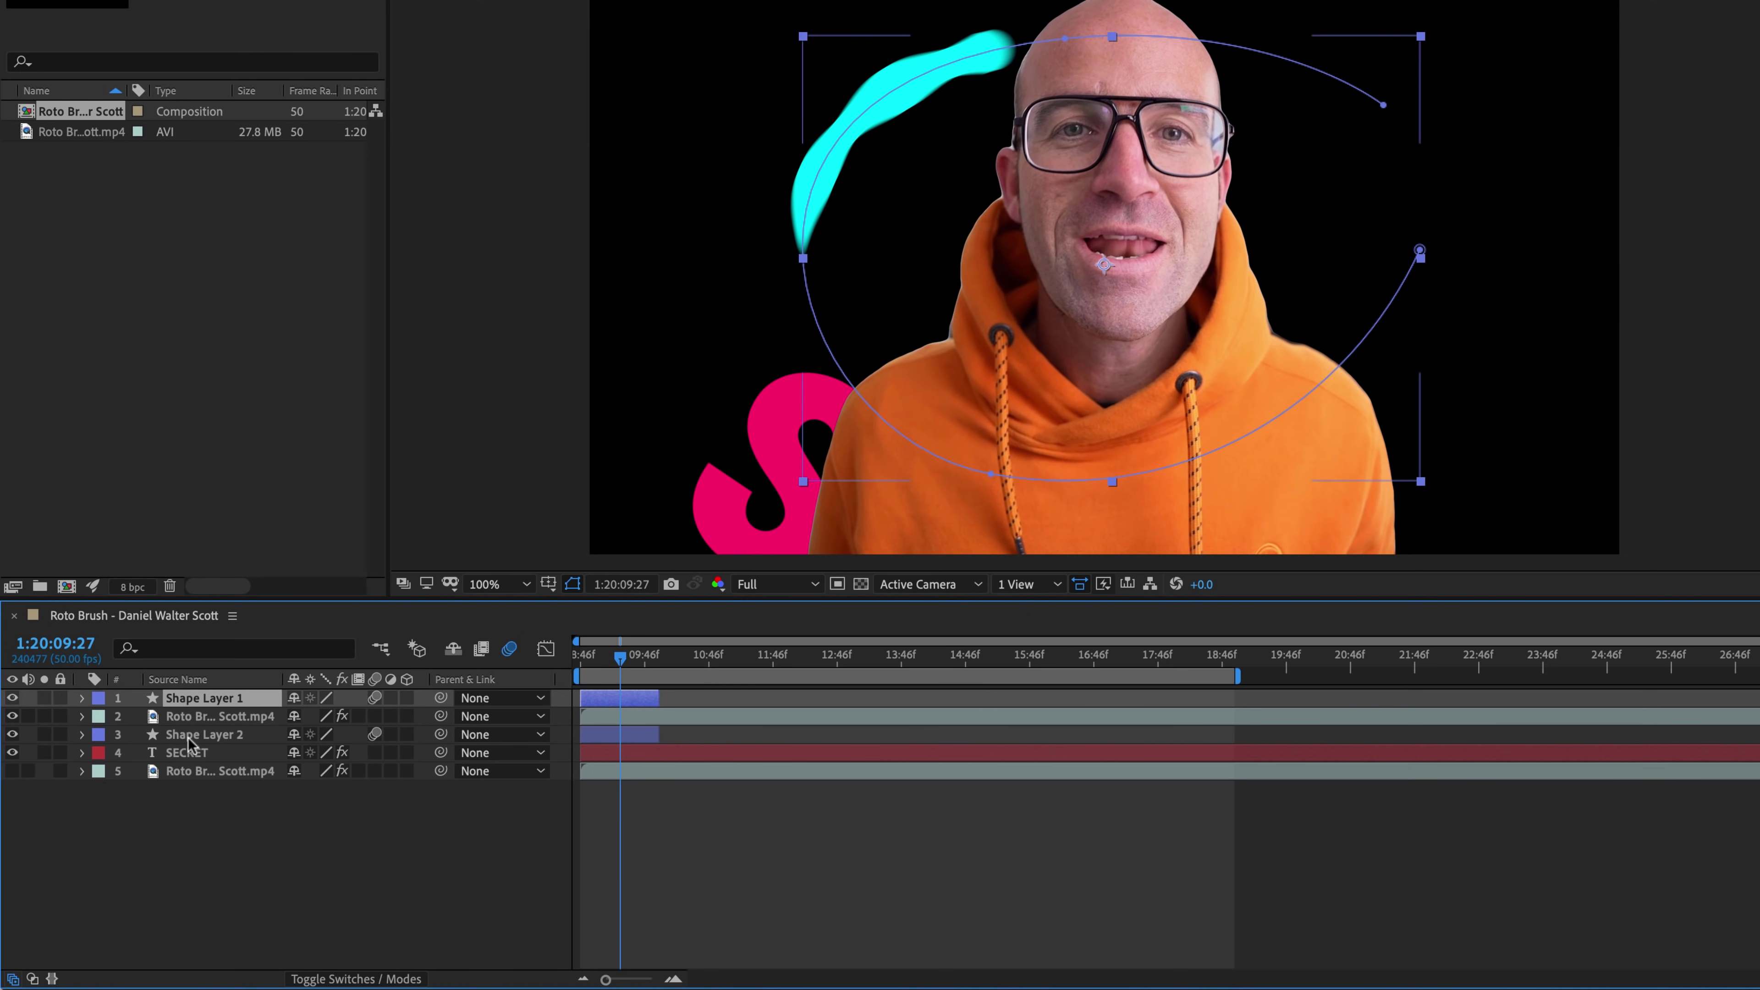
left_click(205, 734)
left_click(221, 717)
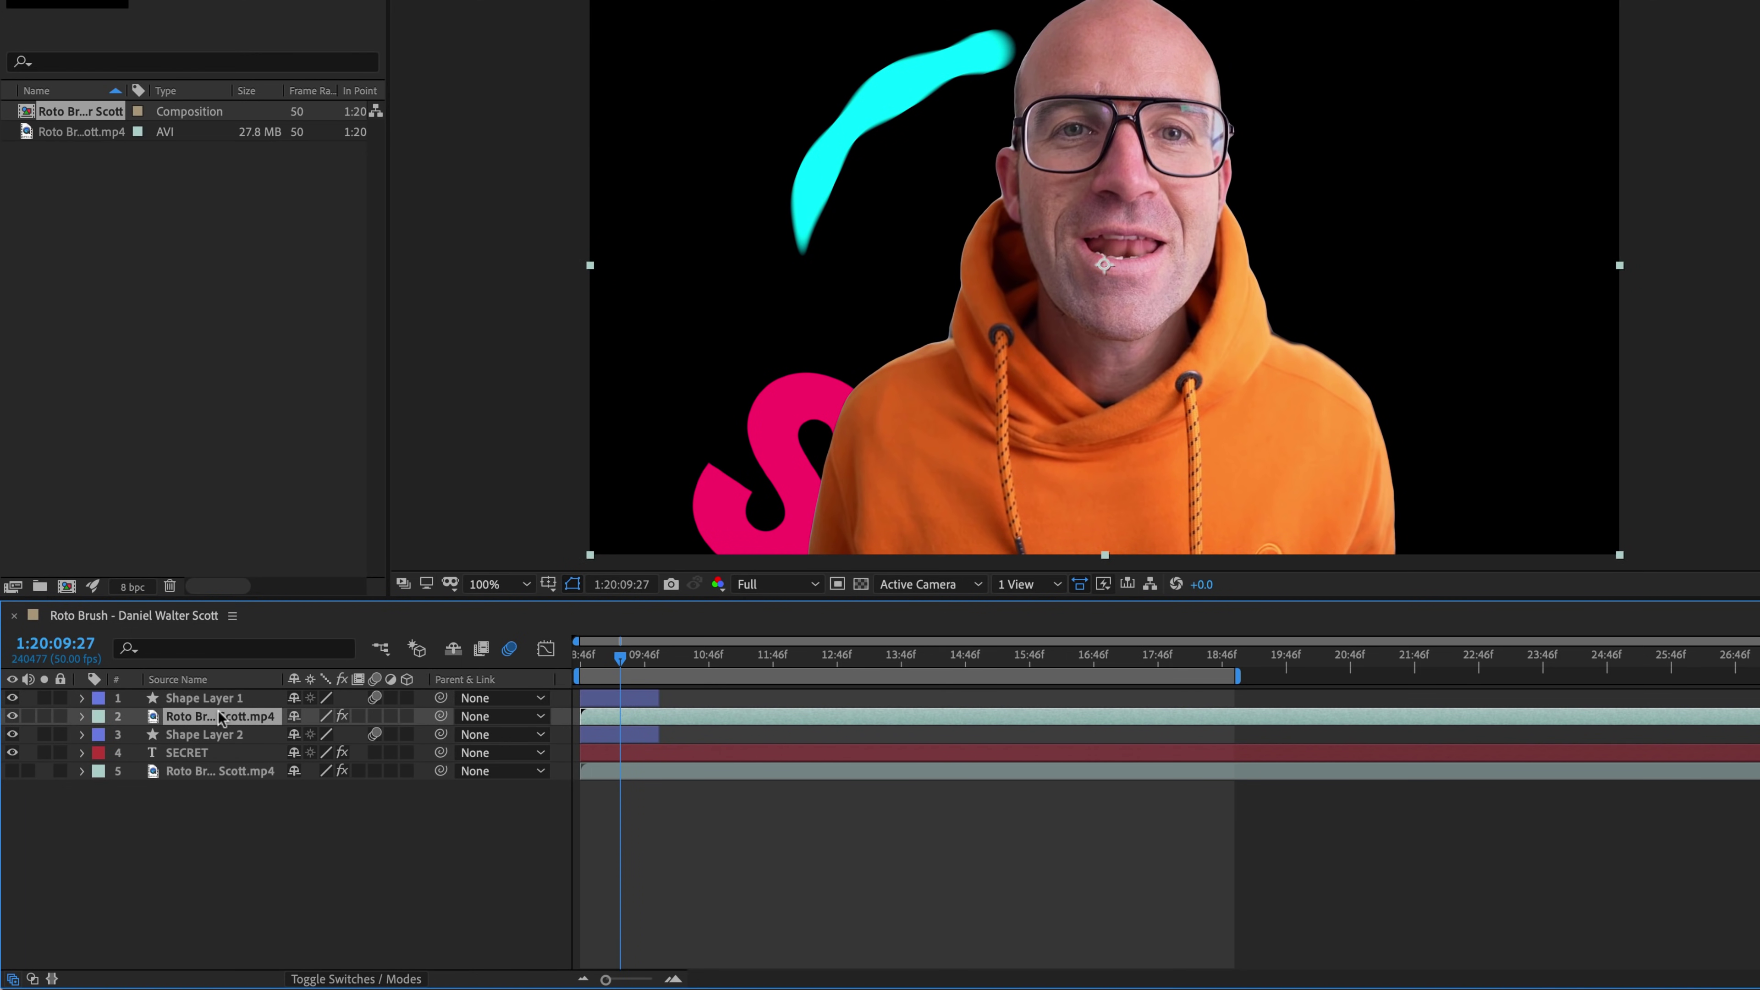
left_click(213, 734)
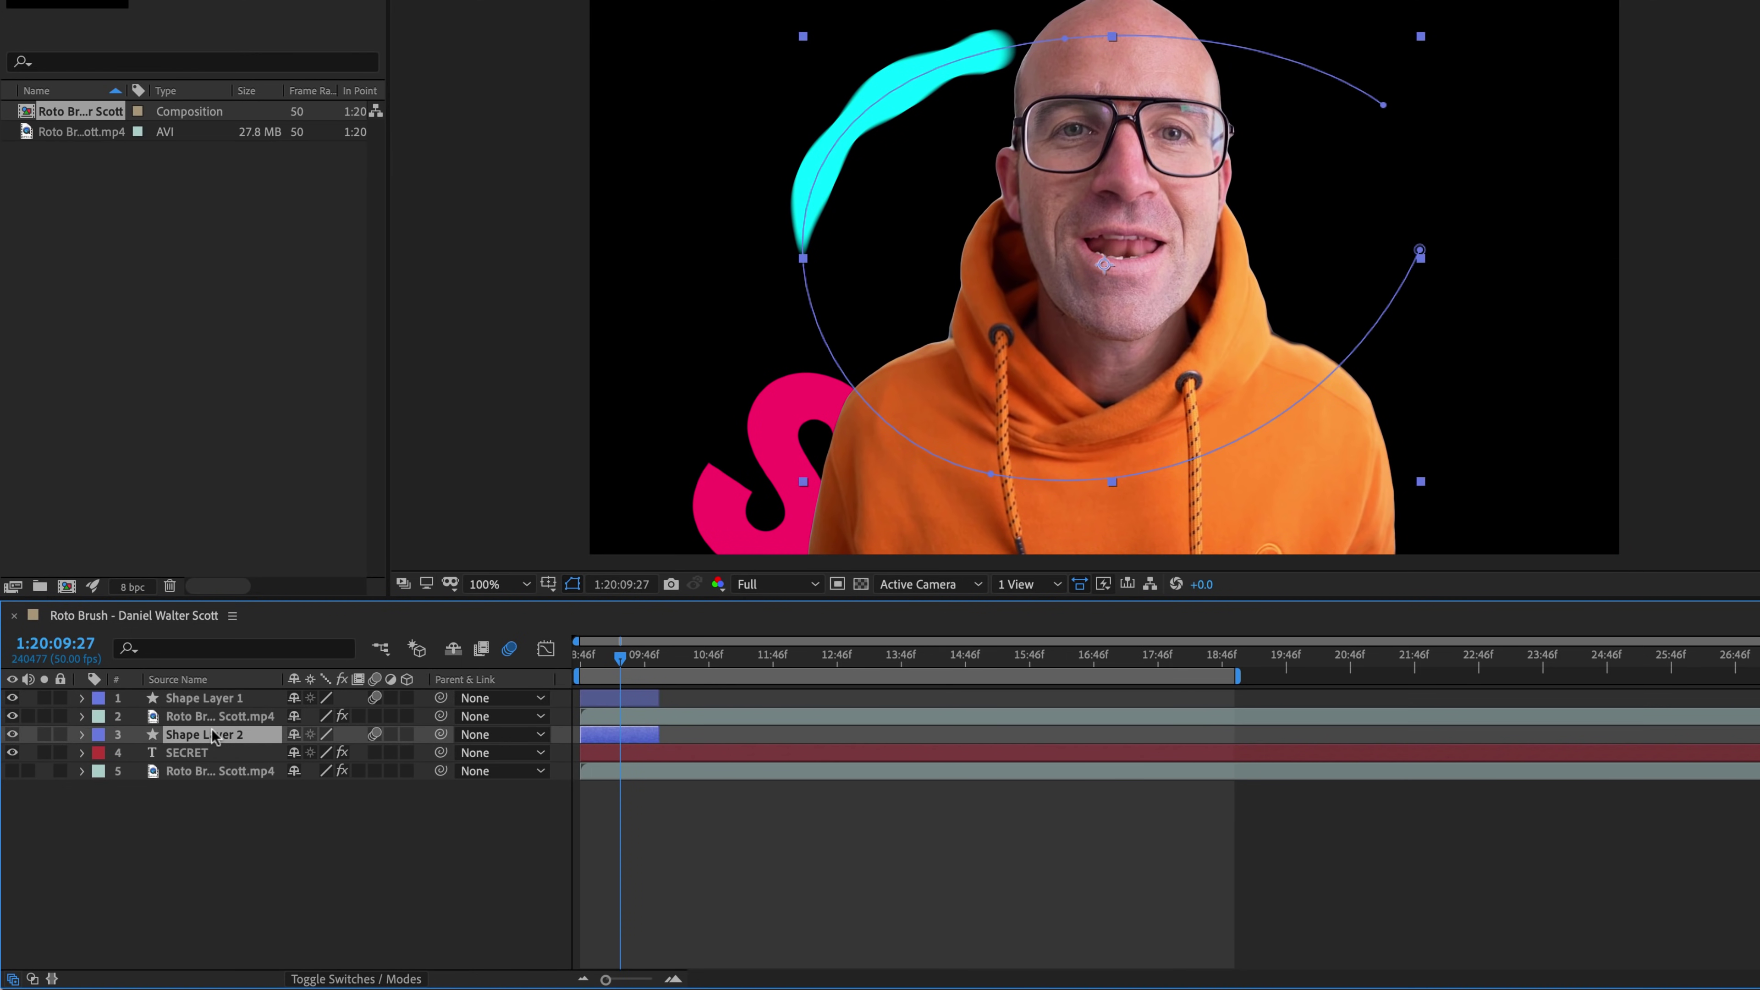
left_click(601, 659)
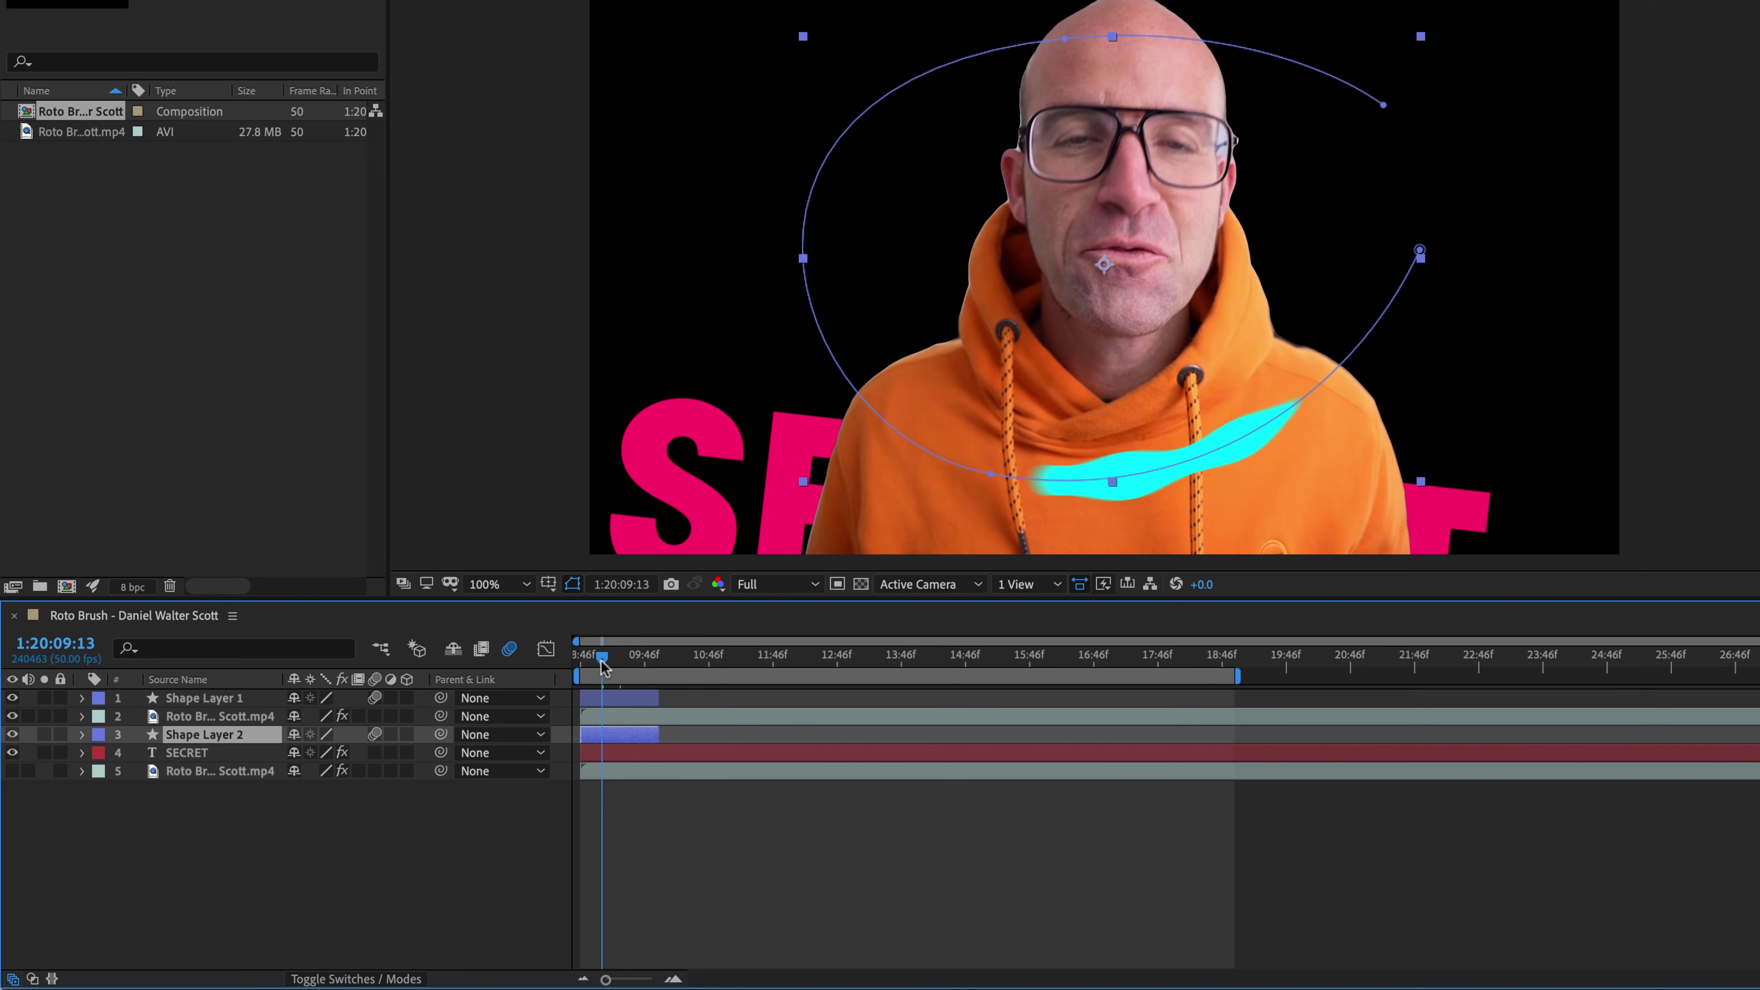
left_click(12, 698)
mouse_move(617, 662)
left_mouse_down()
mouse_move(602, 667)
mouse_move(651, 669)
mouse_move(614, 667)
left_mouse_up()
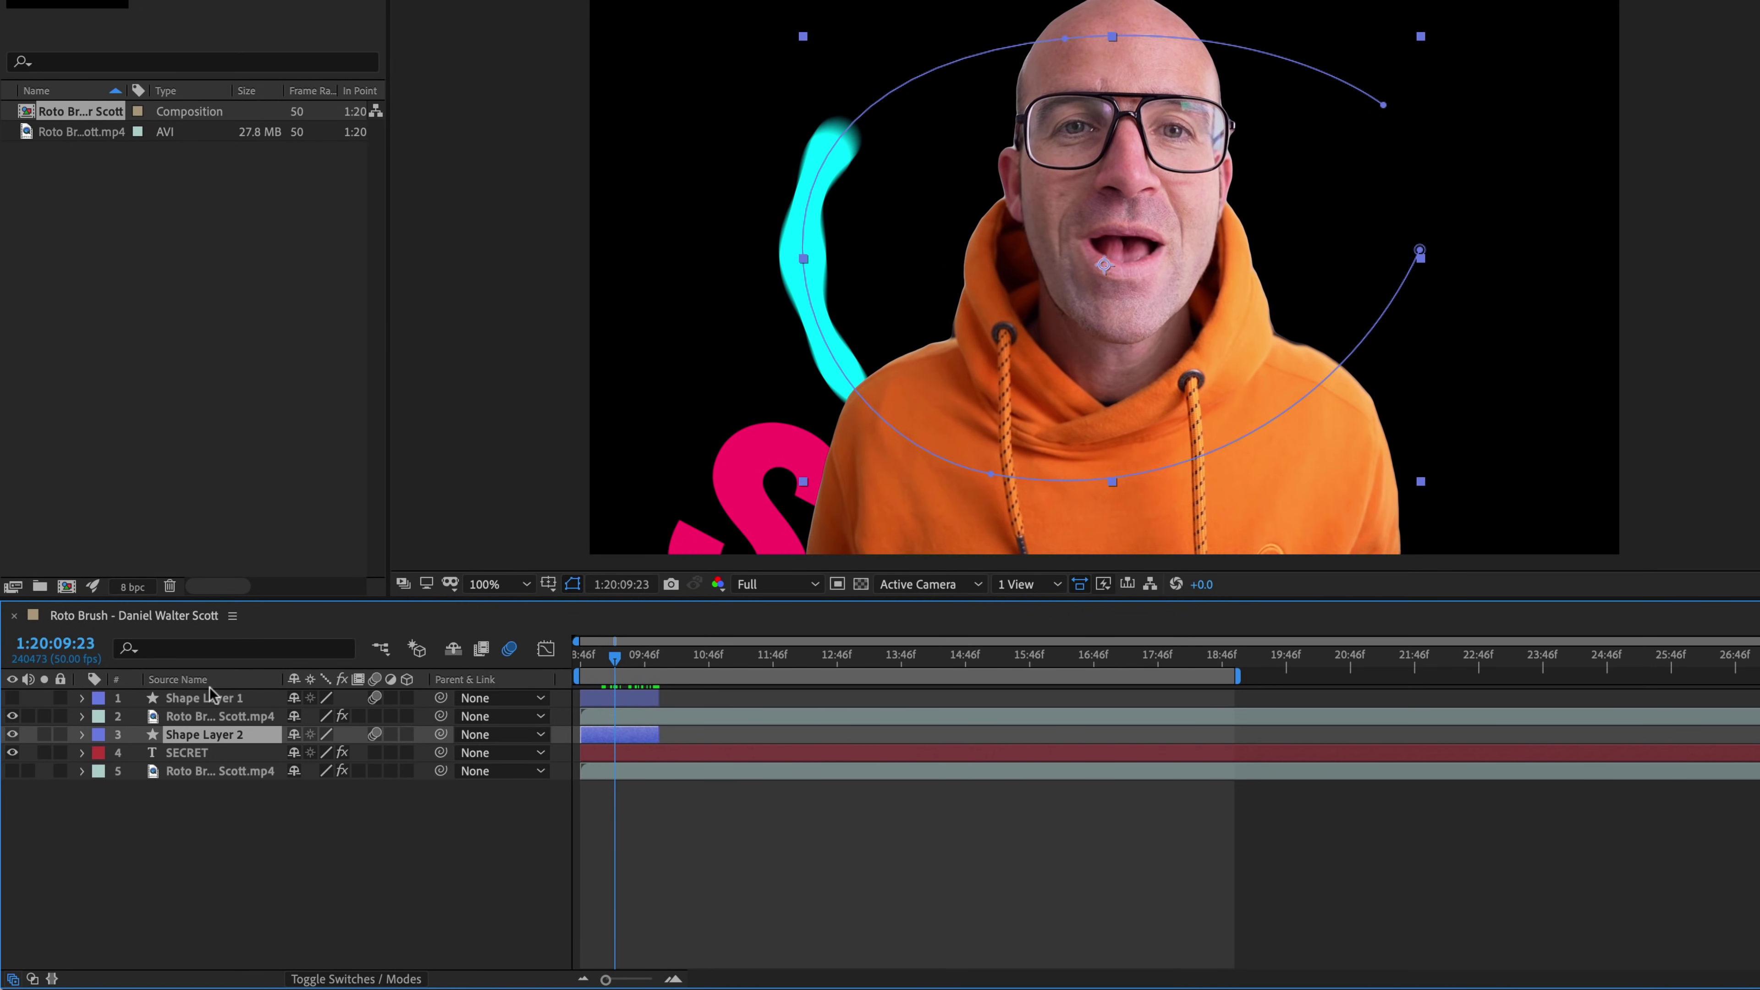
Step: Show Shape Layer 1 again and rename it Blob Top
left_click(208, 697)
left_click(12, 697)
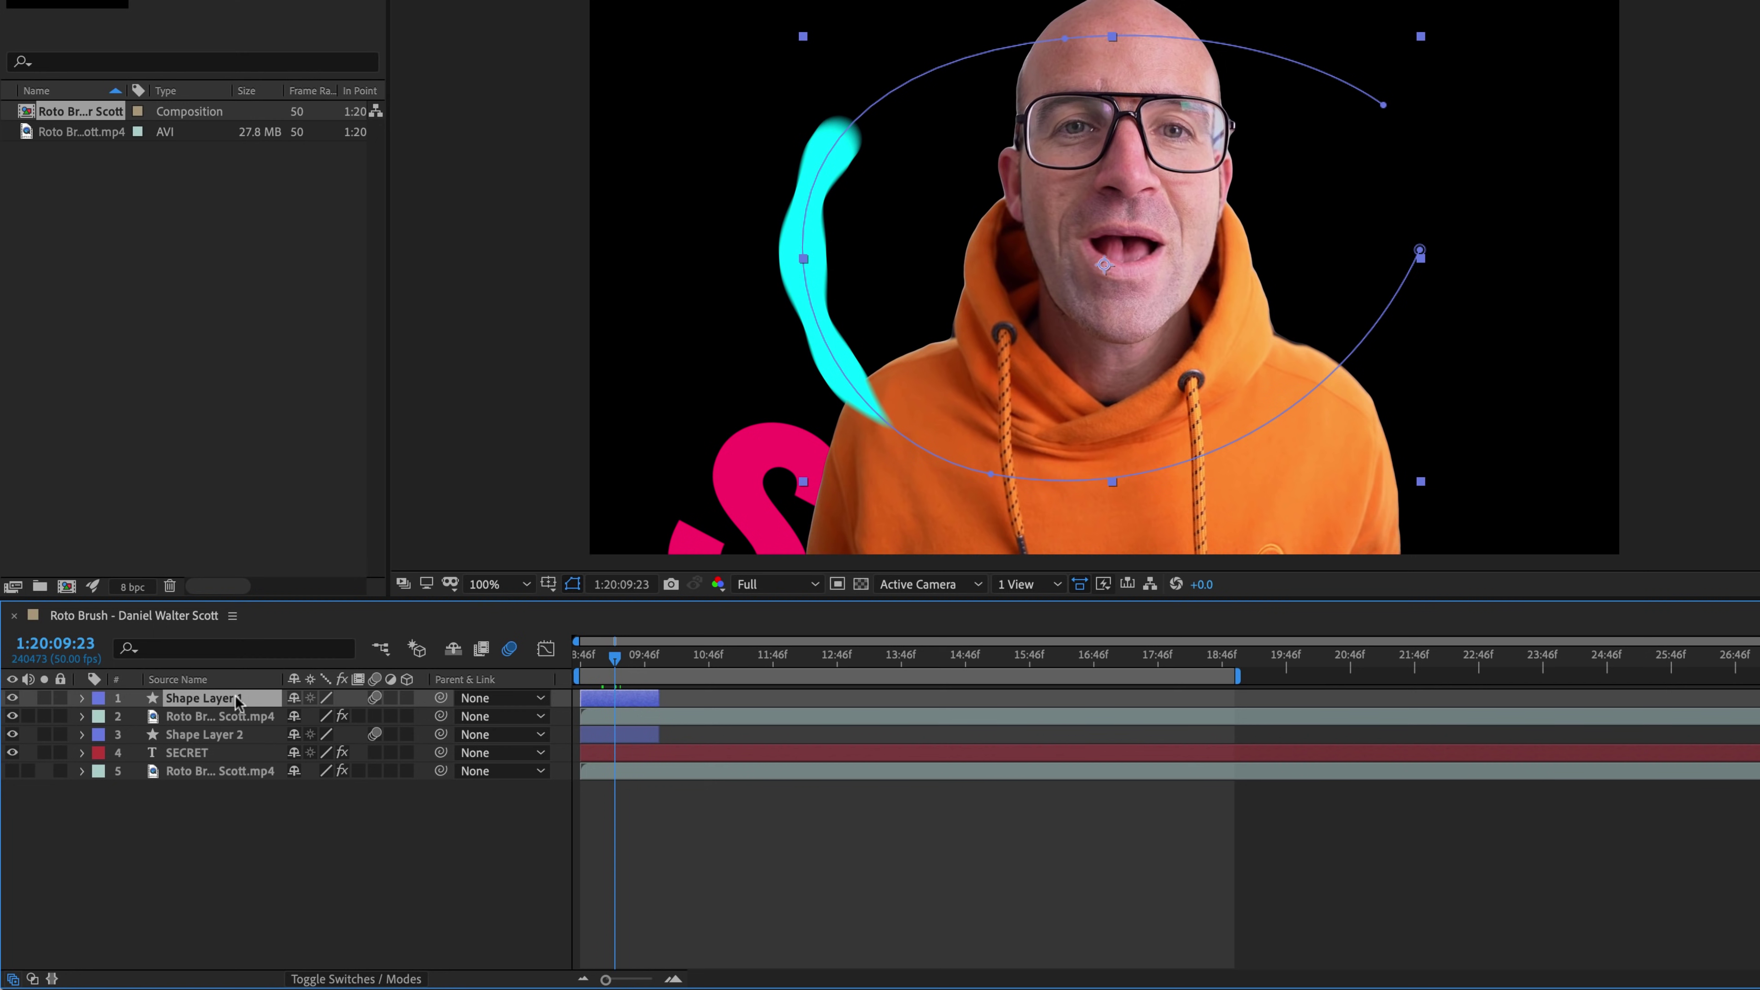
key("Return")
type("Bl")
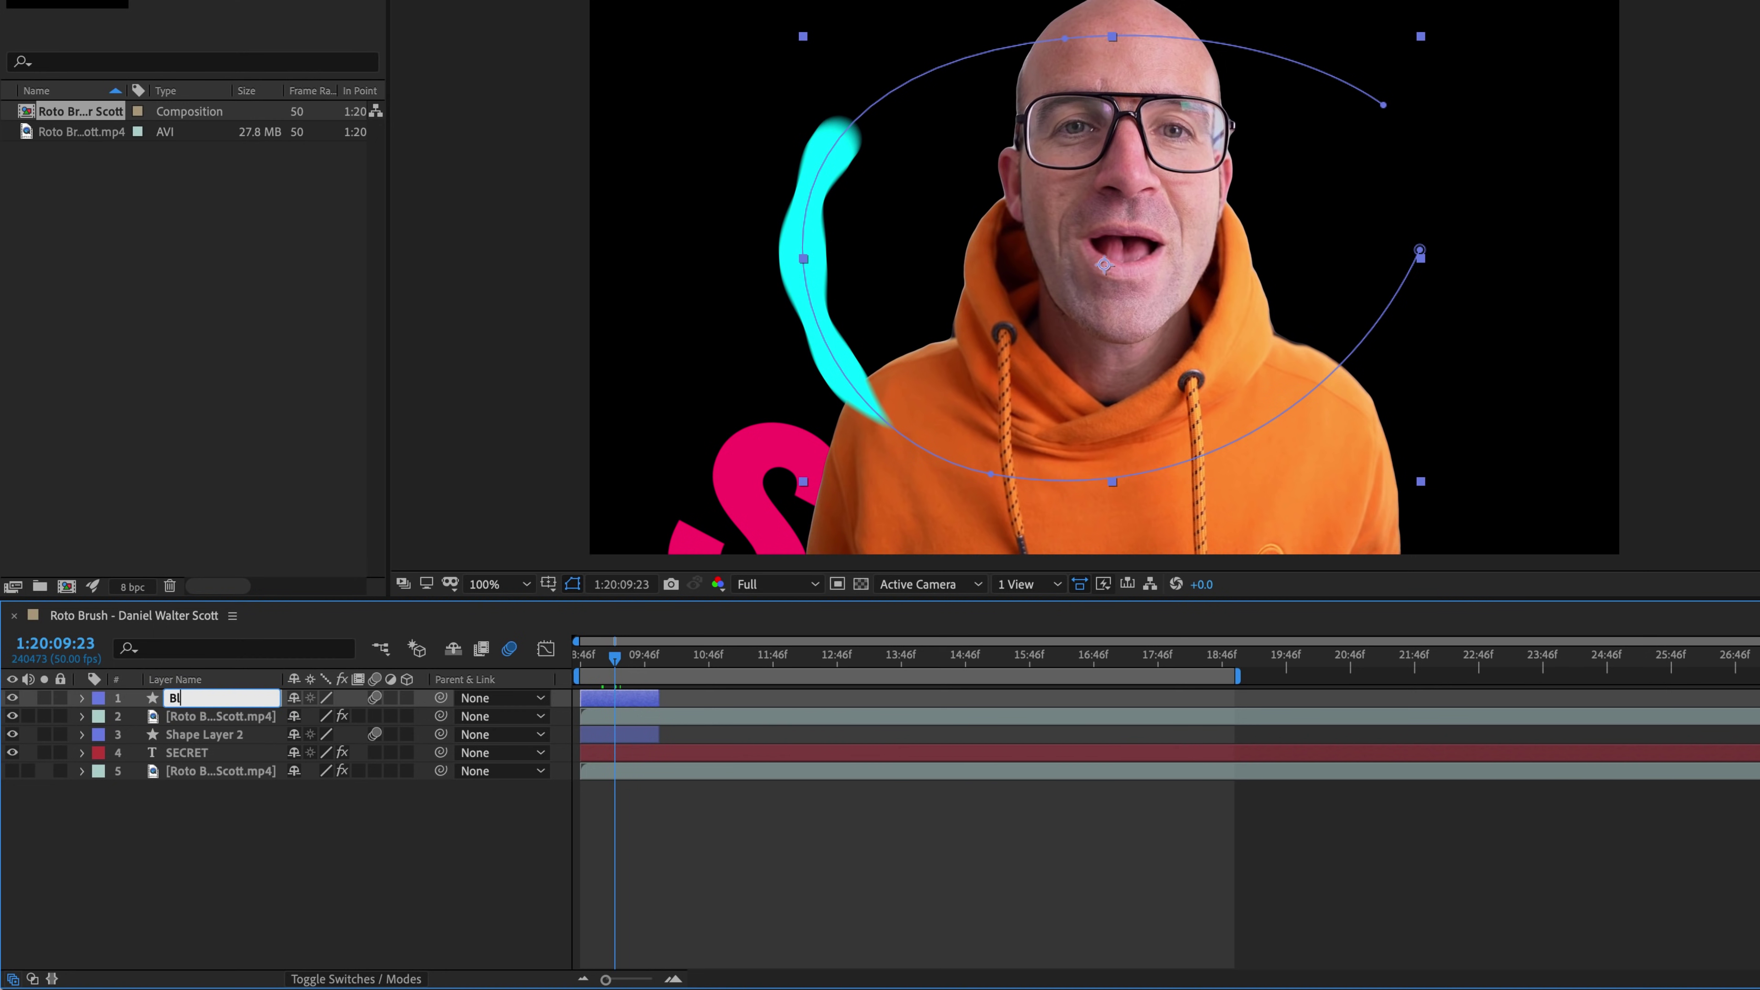
type("ob Top")
key("Return")
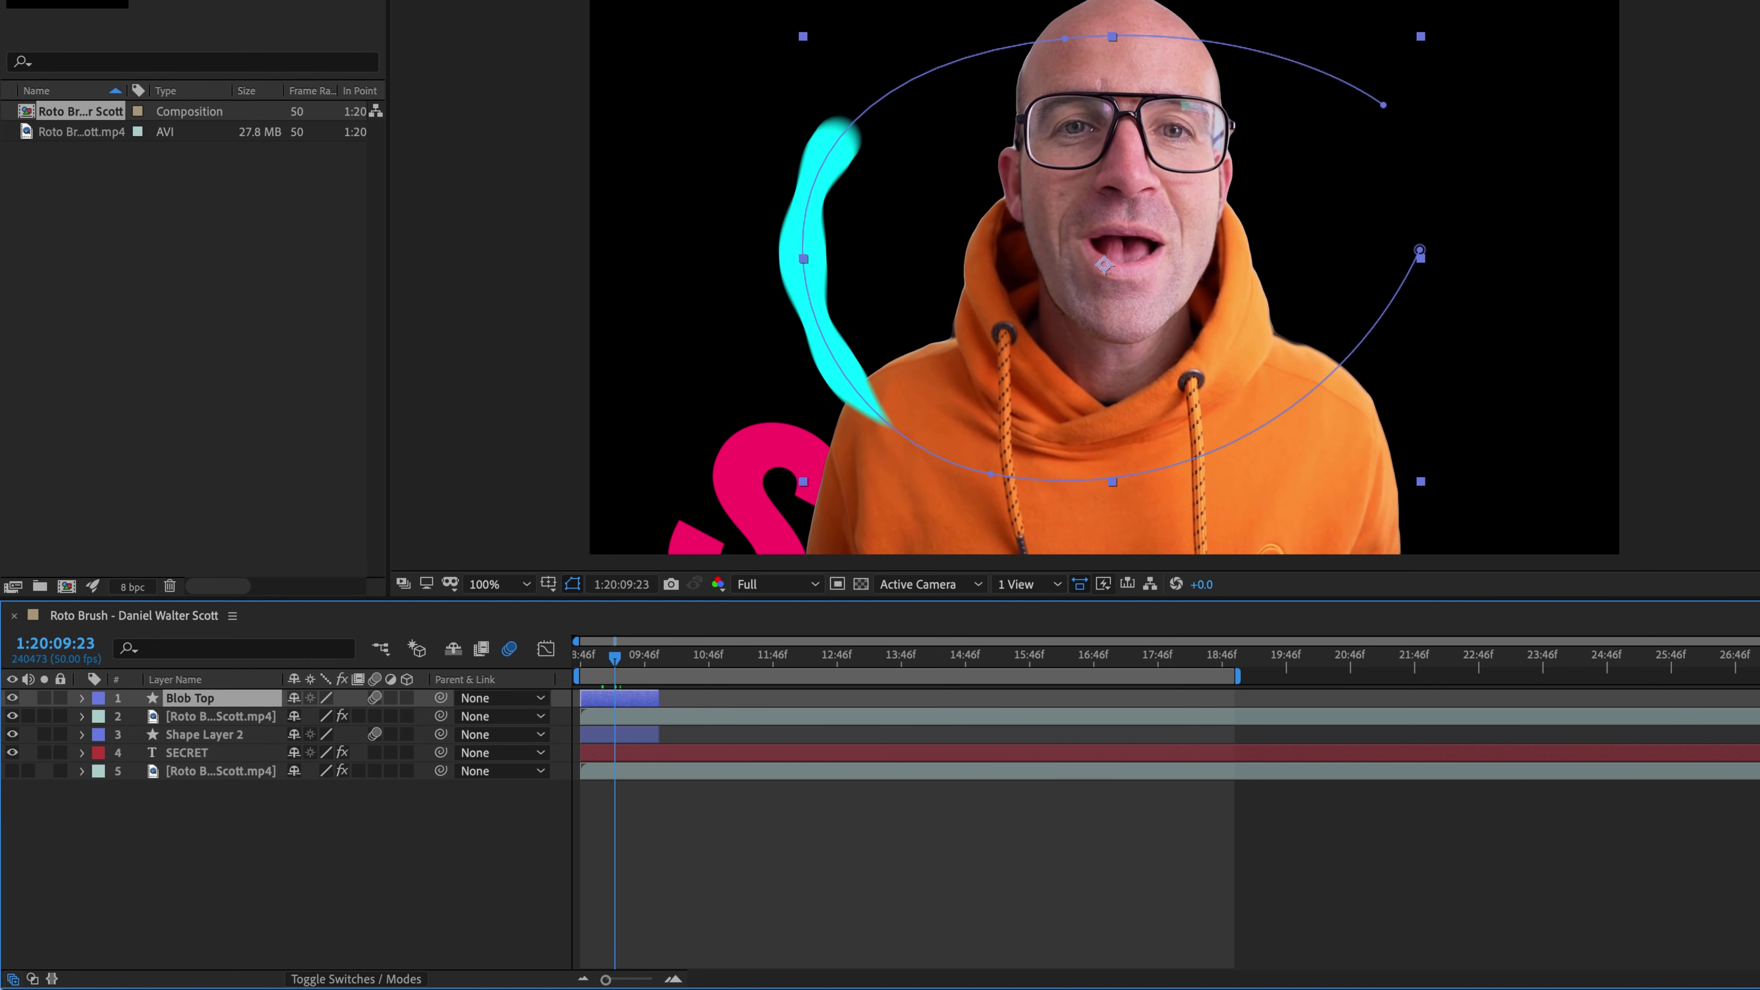
Step: Rename Shape Layer 2 as Blob Bottom
left_click(225, 736)
key("Return")
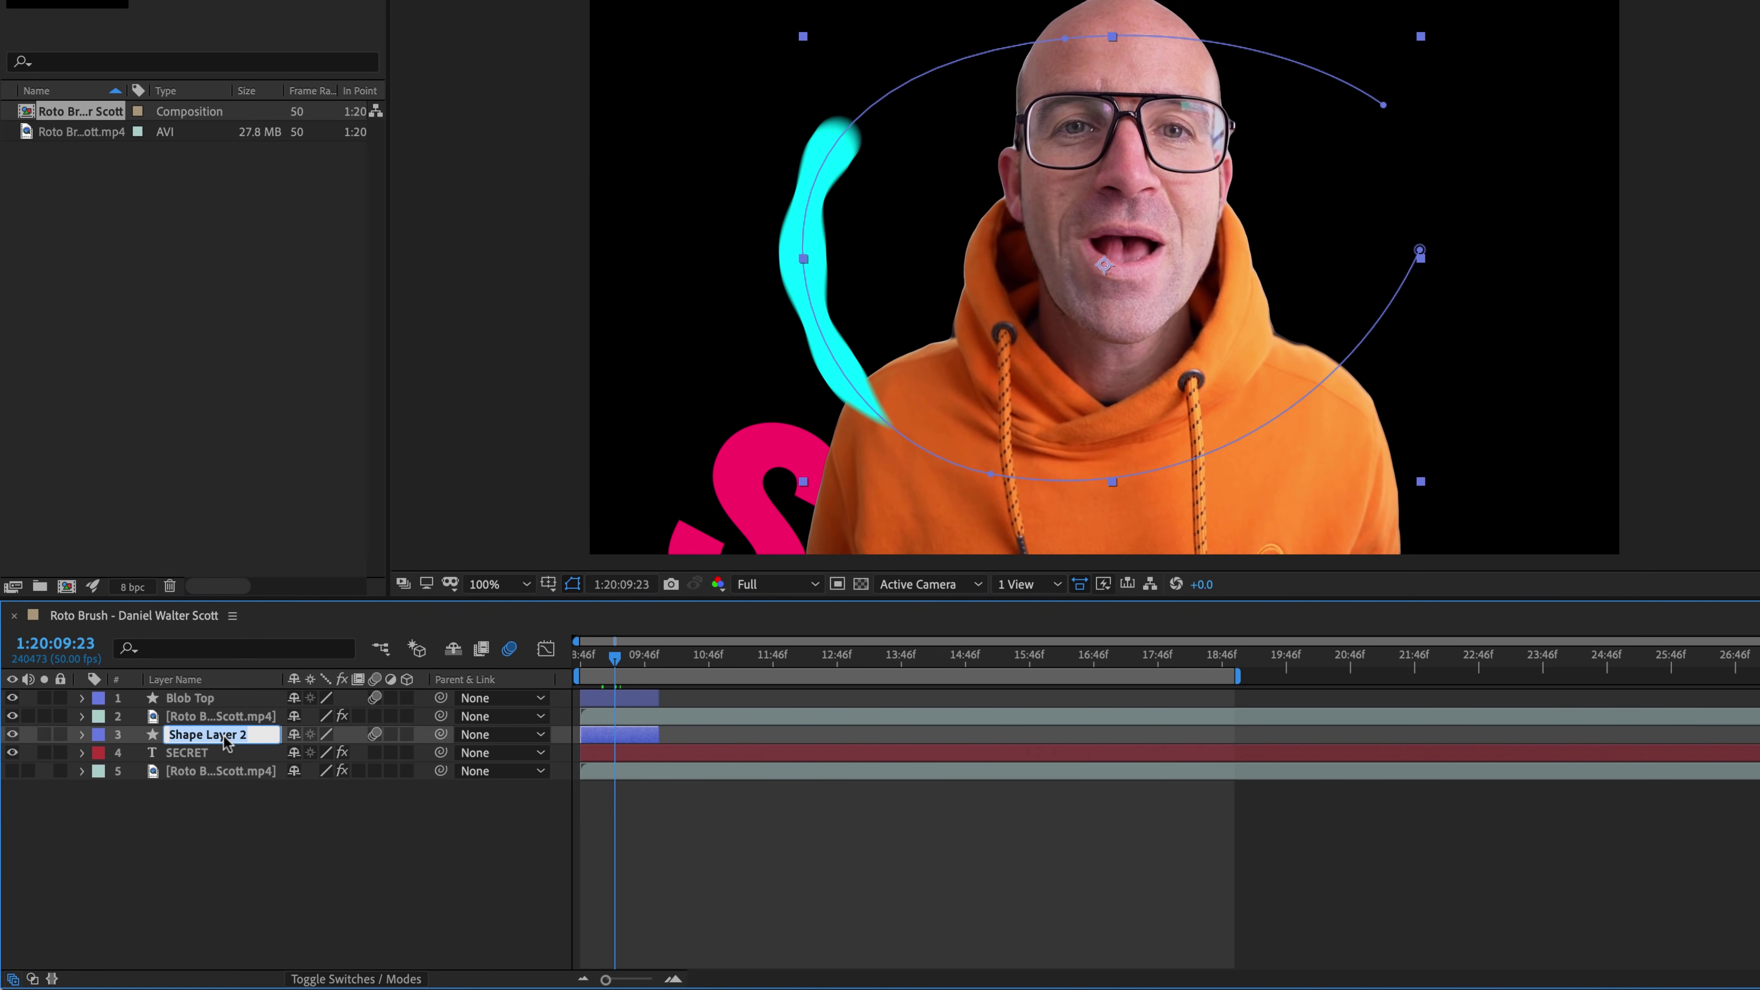
type("Blob Bottom")
key("Return")
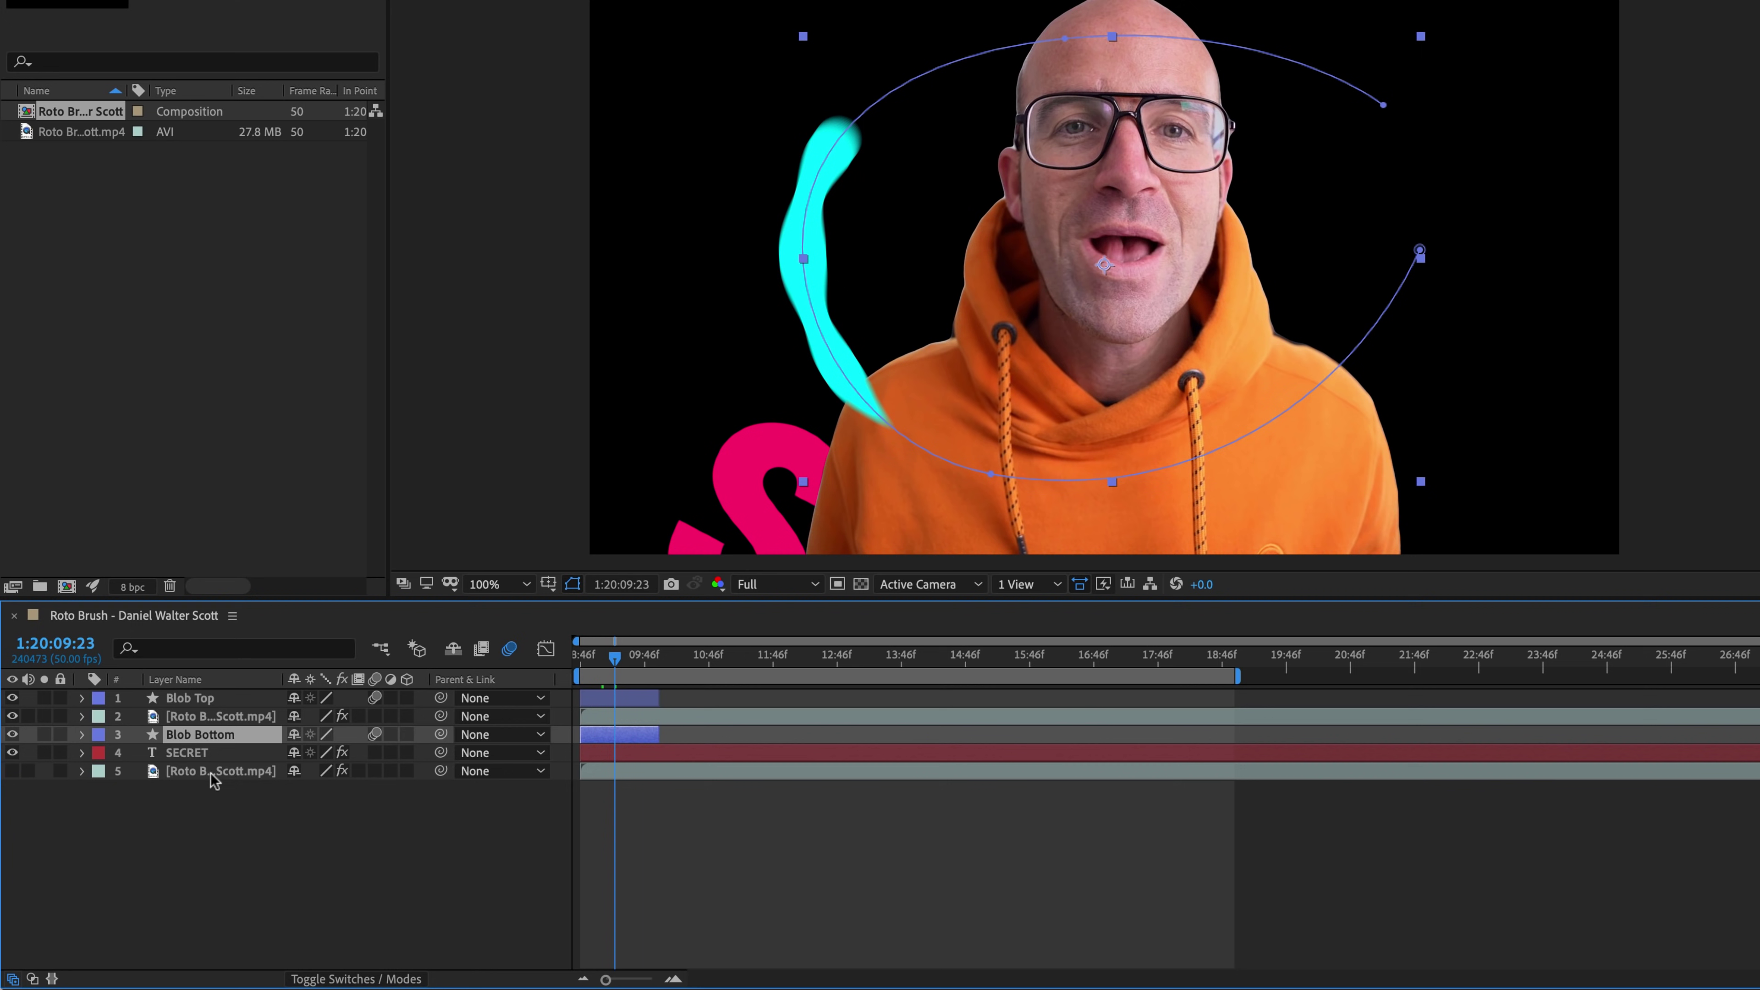
Step: Hide Blob Bottom, select Blob Top, and go to 1:20:09:14, where the stroke crosses the man's chest
left_click(12, 734)
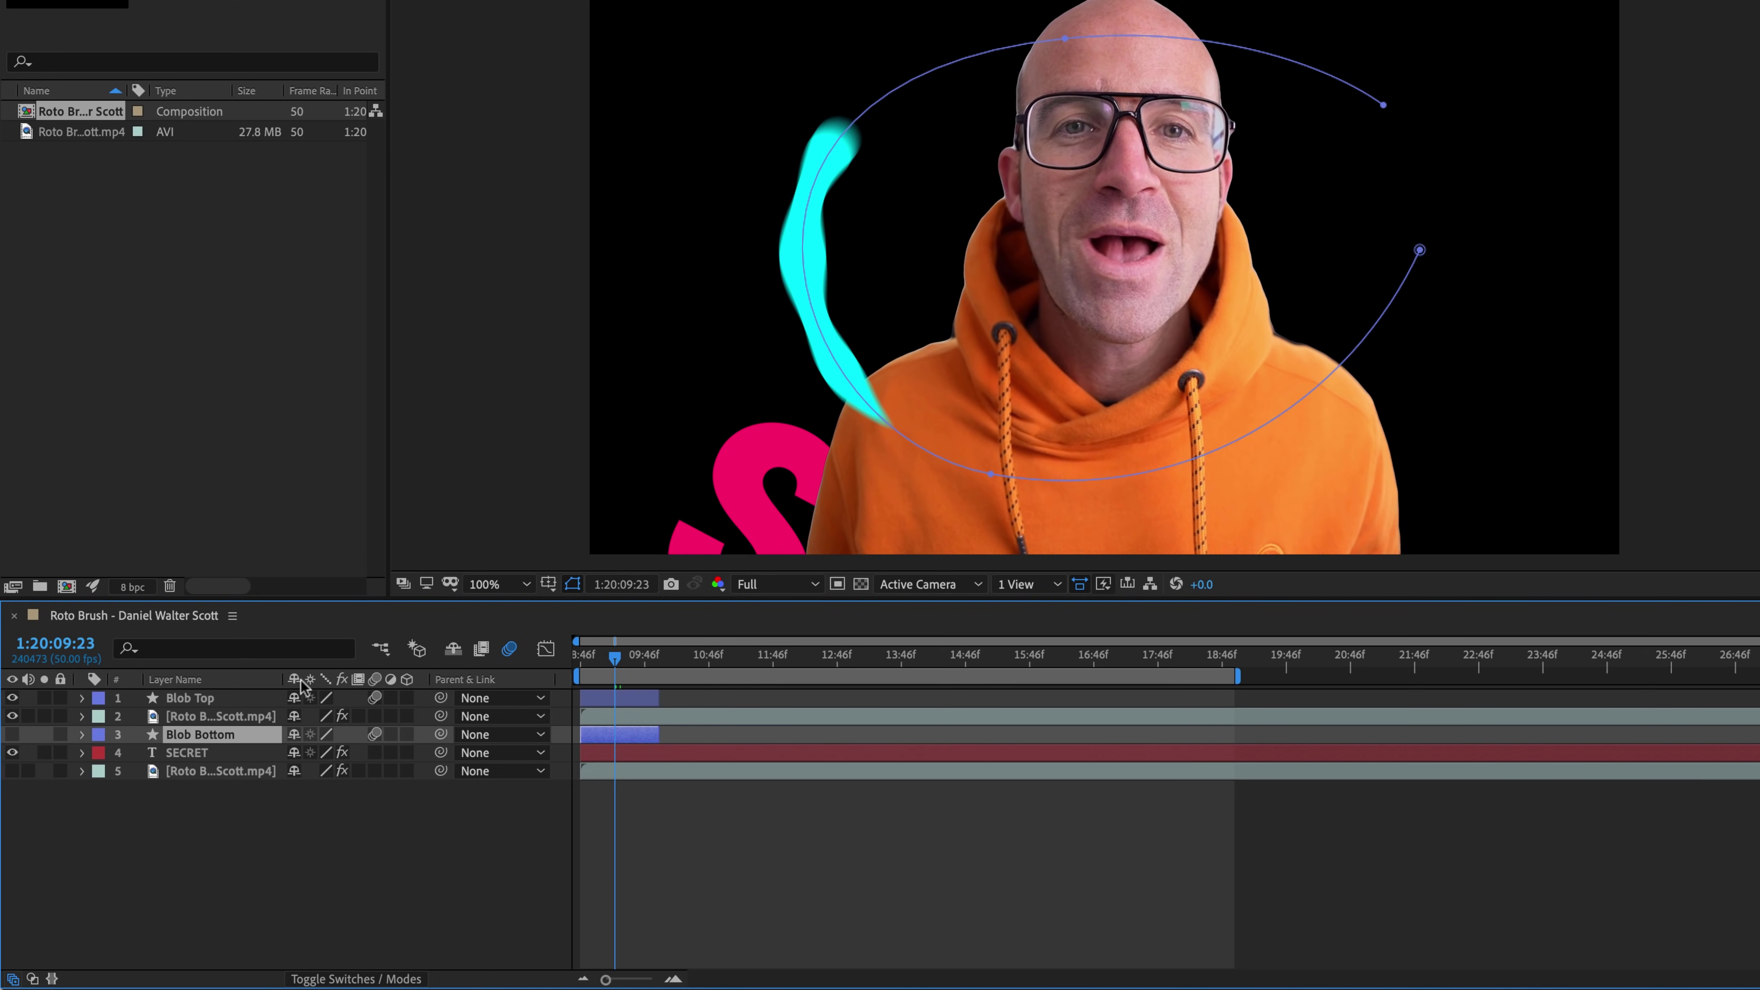
left_click(201, 698)
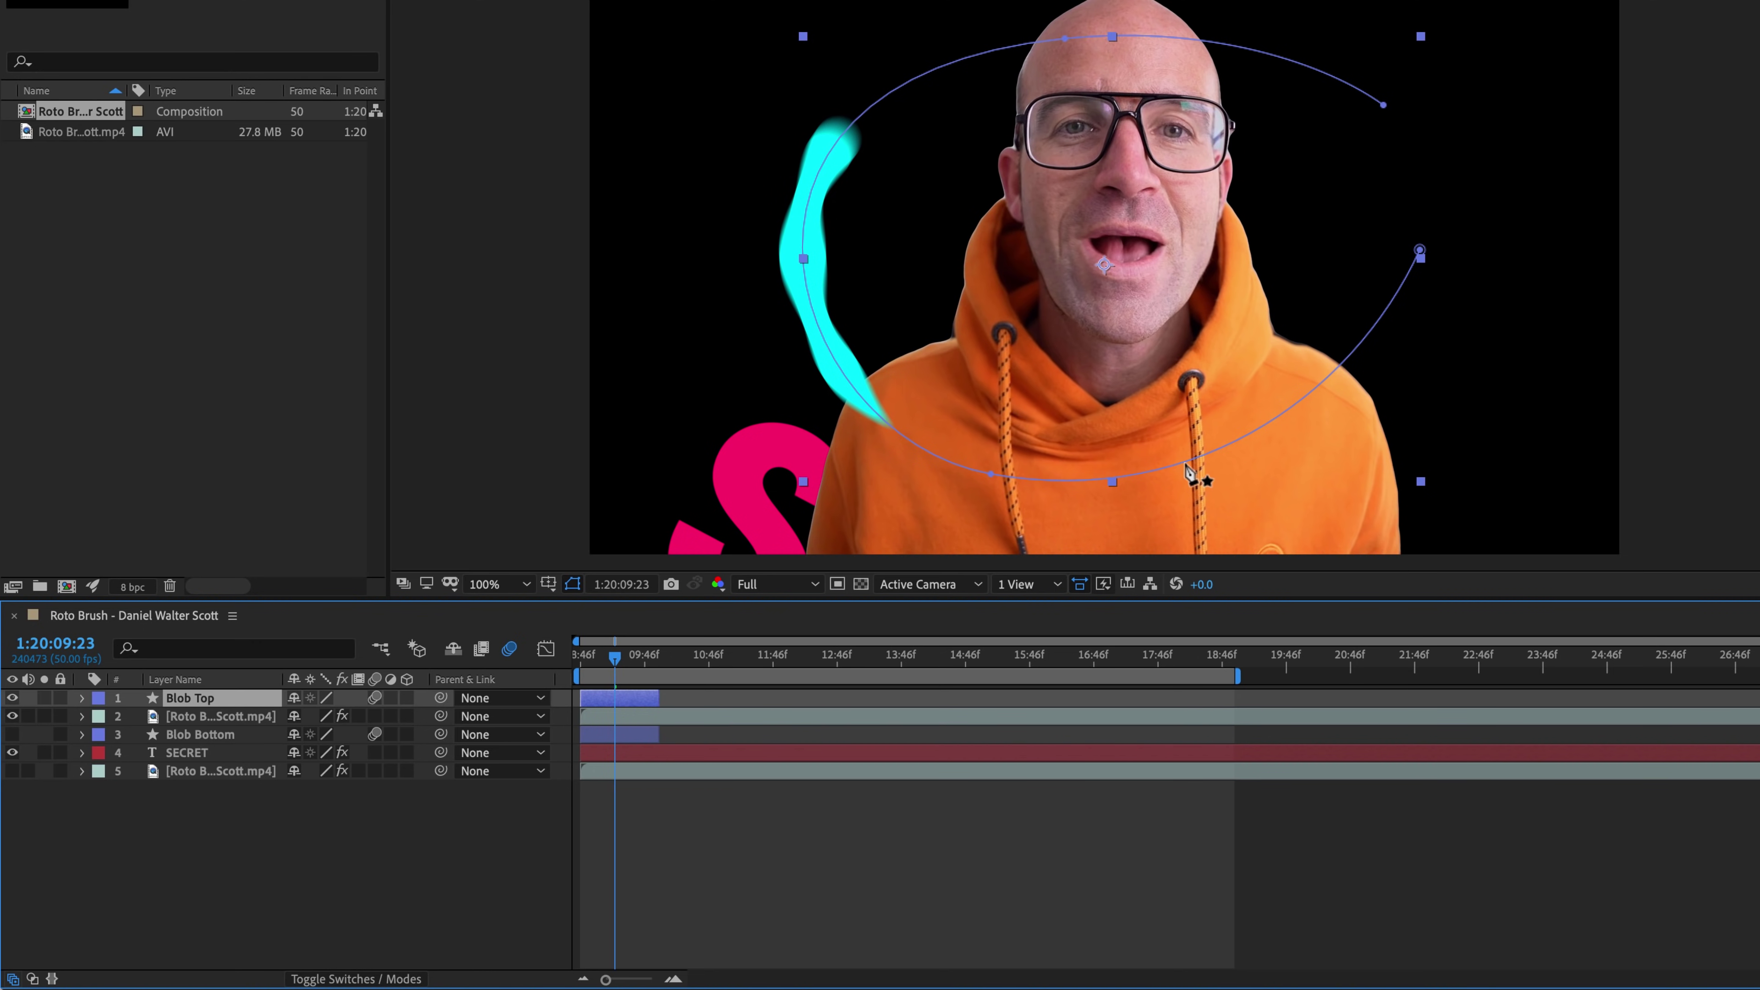
mouse_move(615, 656)
left_mouse_down()
mouse_move(661, 659)
mouse_move(604, 664)
left_mouse_up()
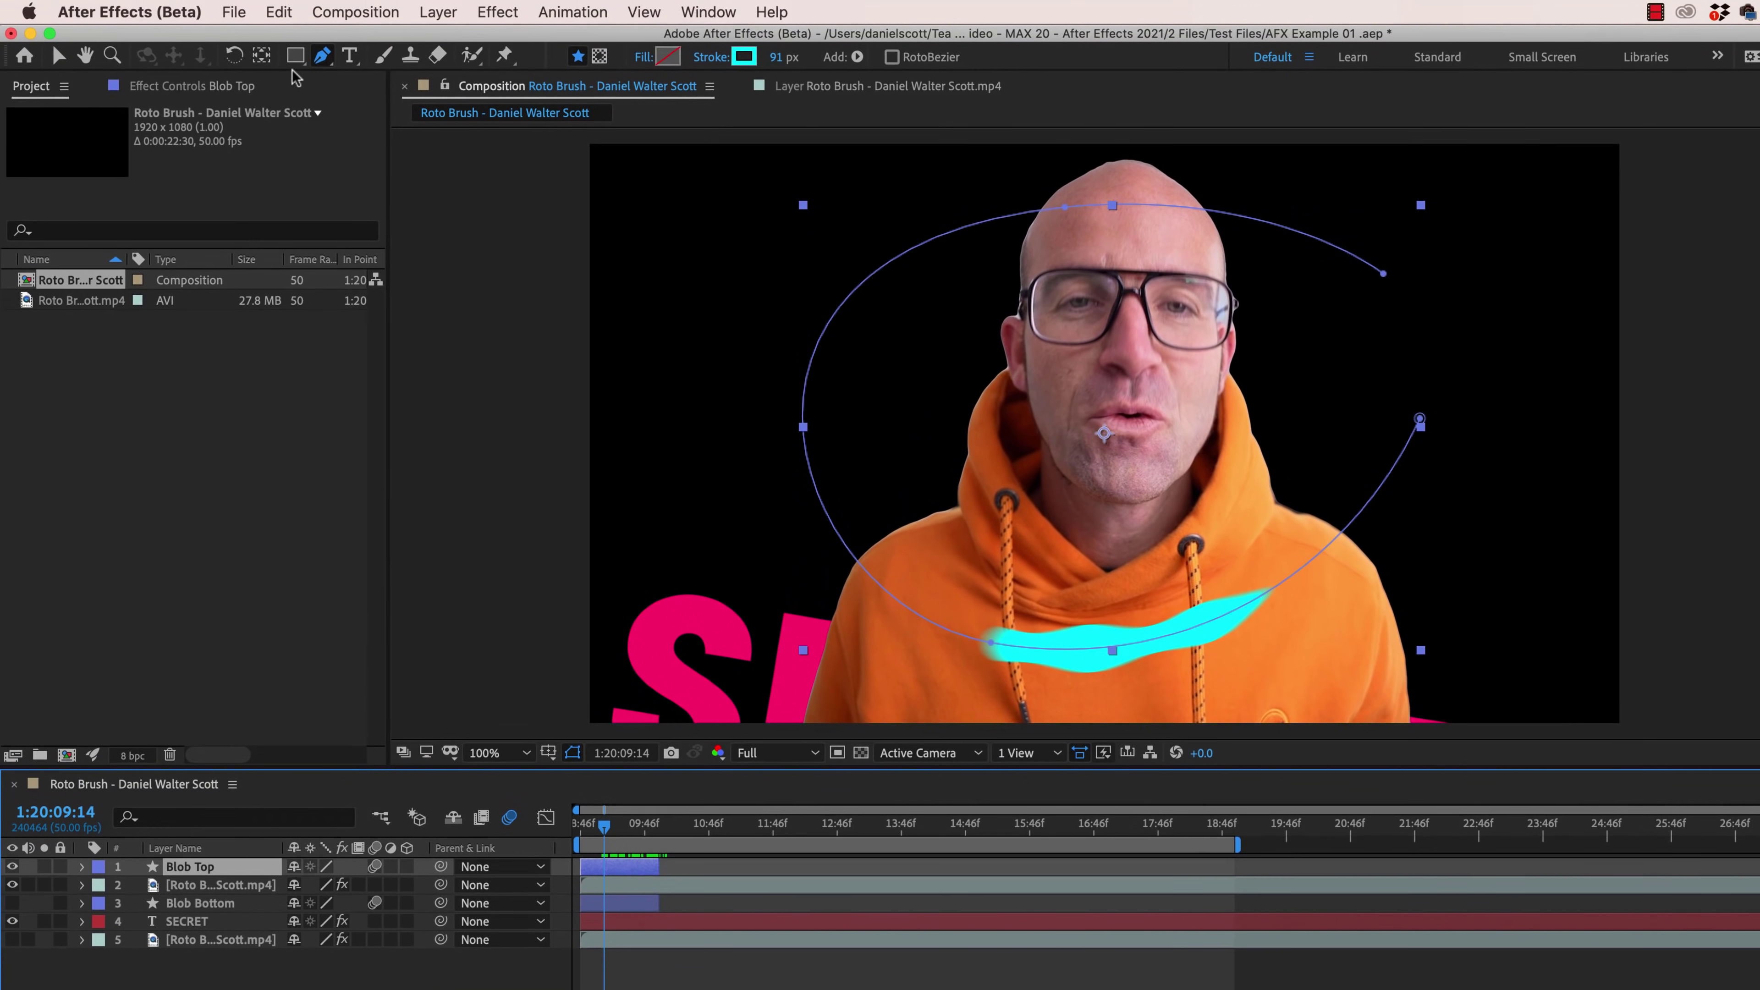
Step: Draw a rectangular mask on Blob Top around the man's torso, from the collar to the frame's lower edge, replacing a narrower attempt
left_click(295, 56)
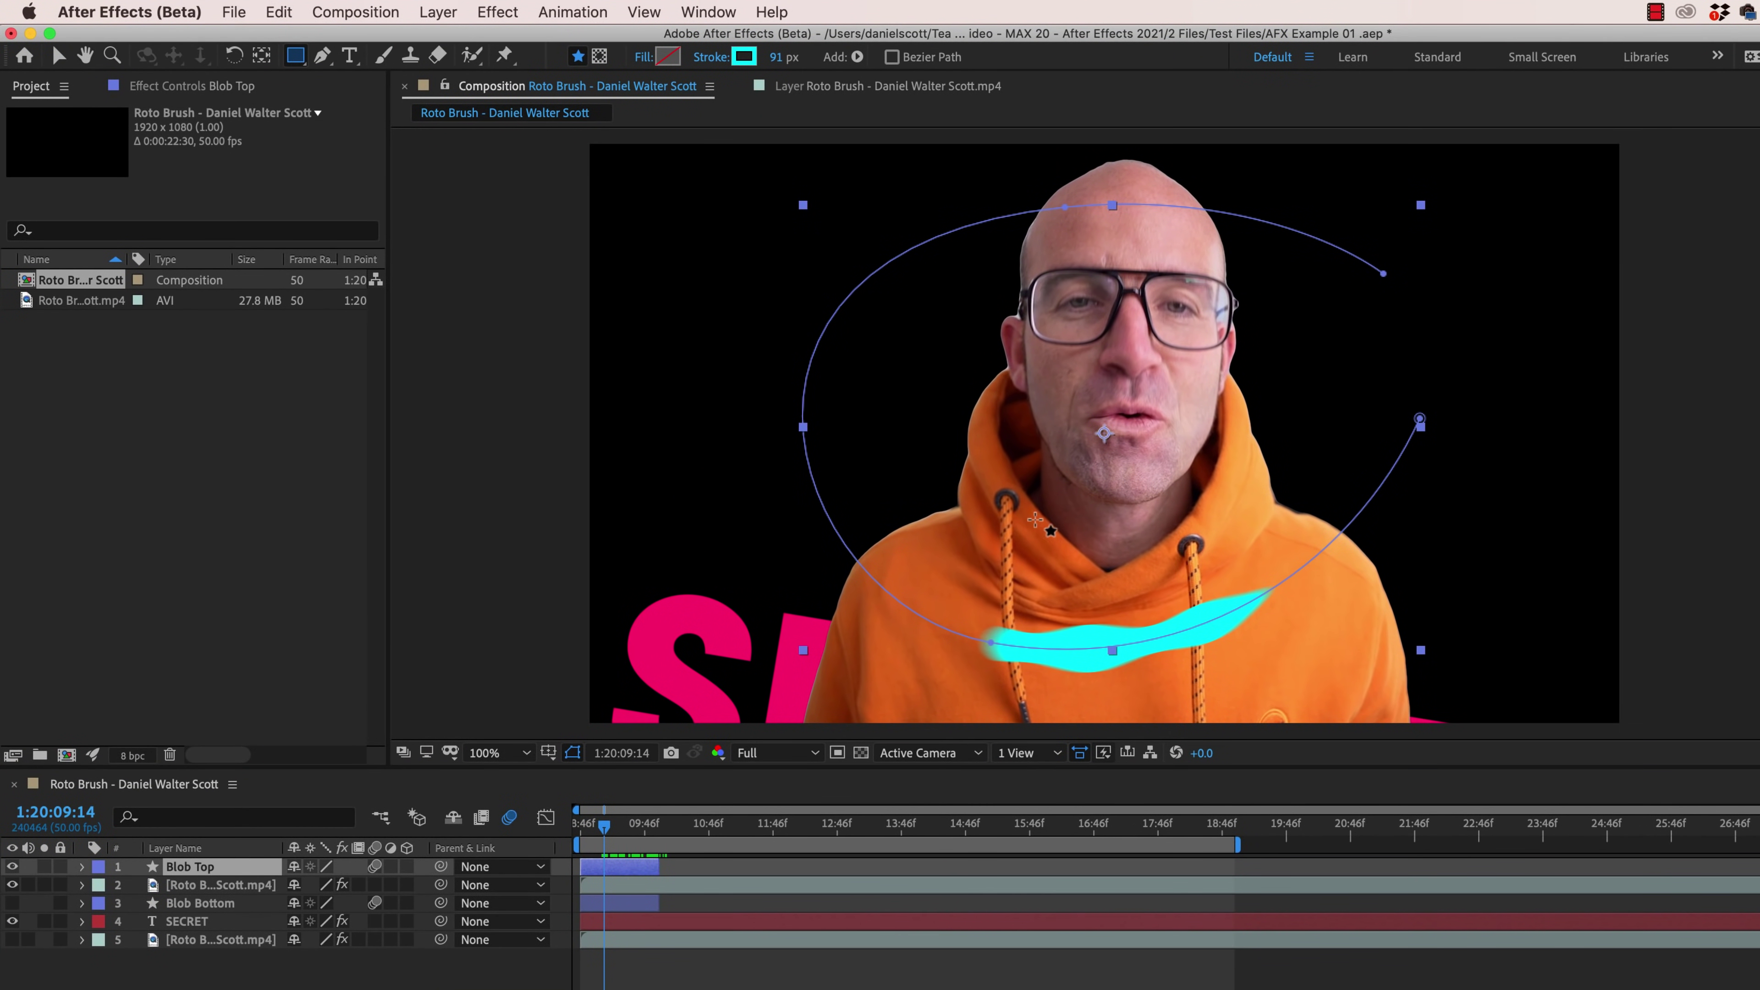
left_click(636, 868)
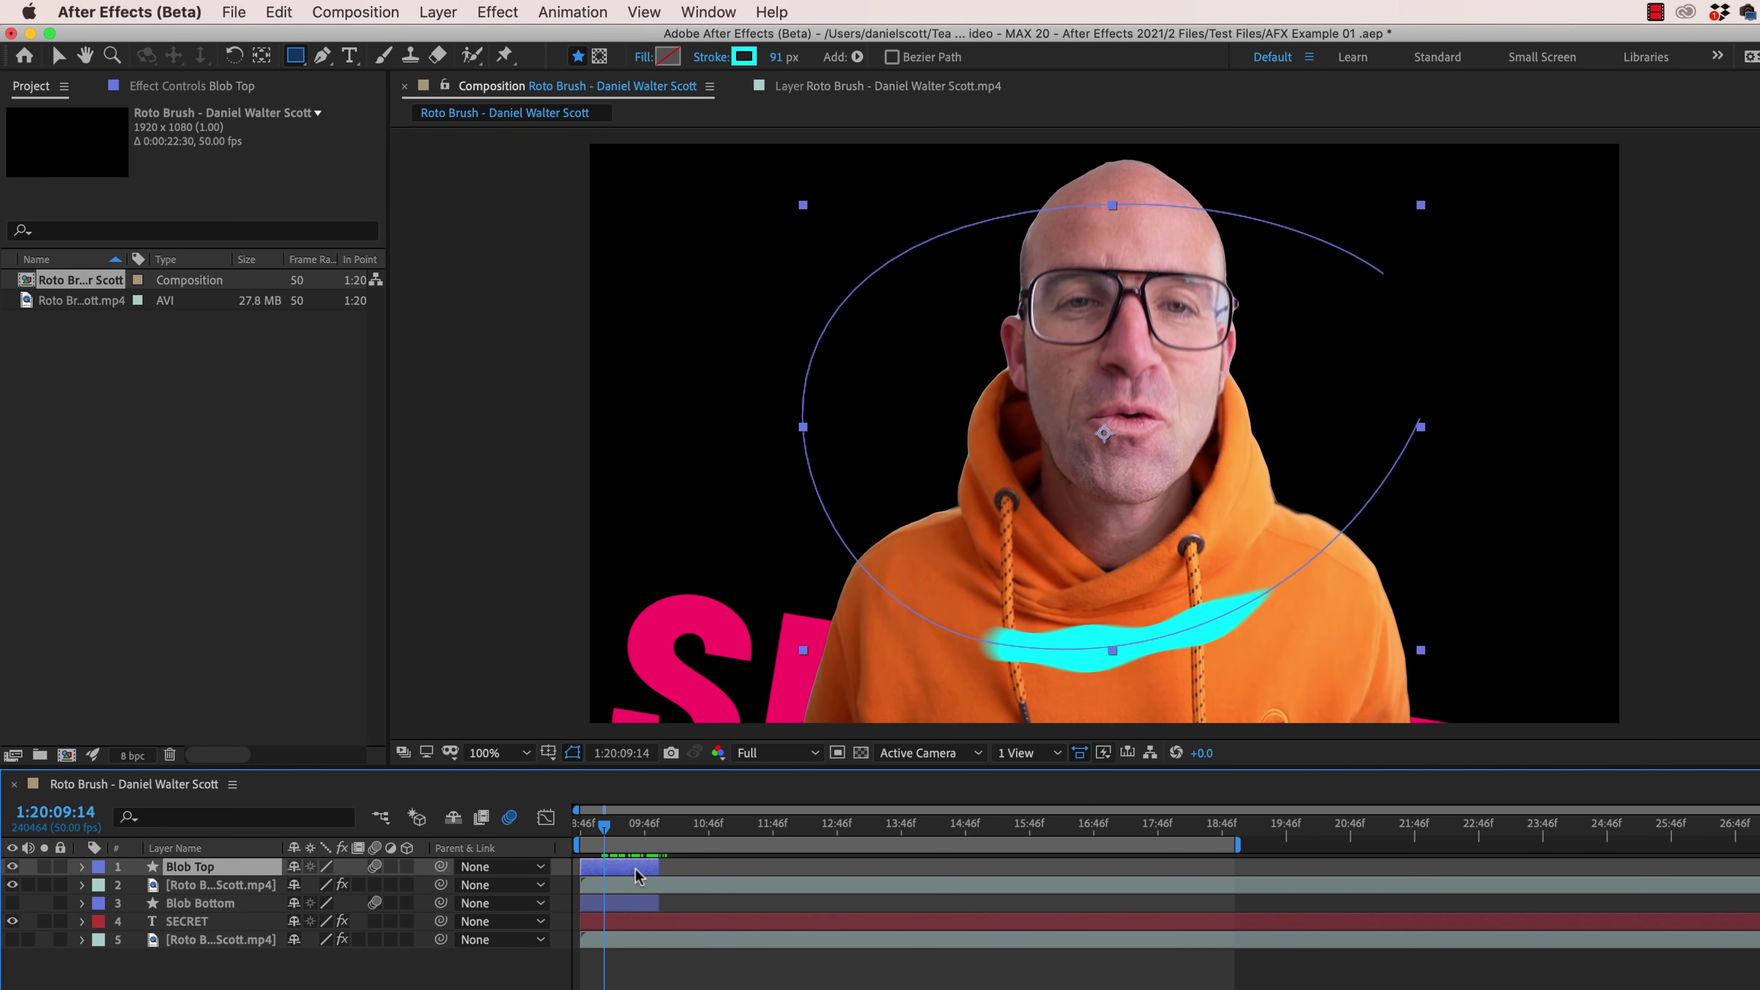
left_click_drag(868, 497, 992, 589)
key("super+z")
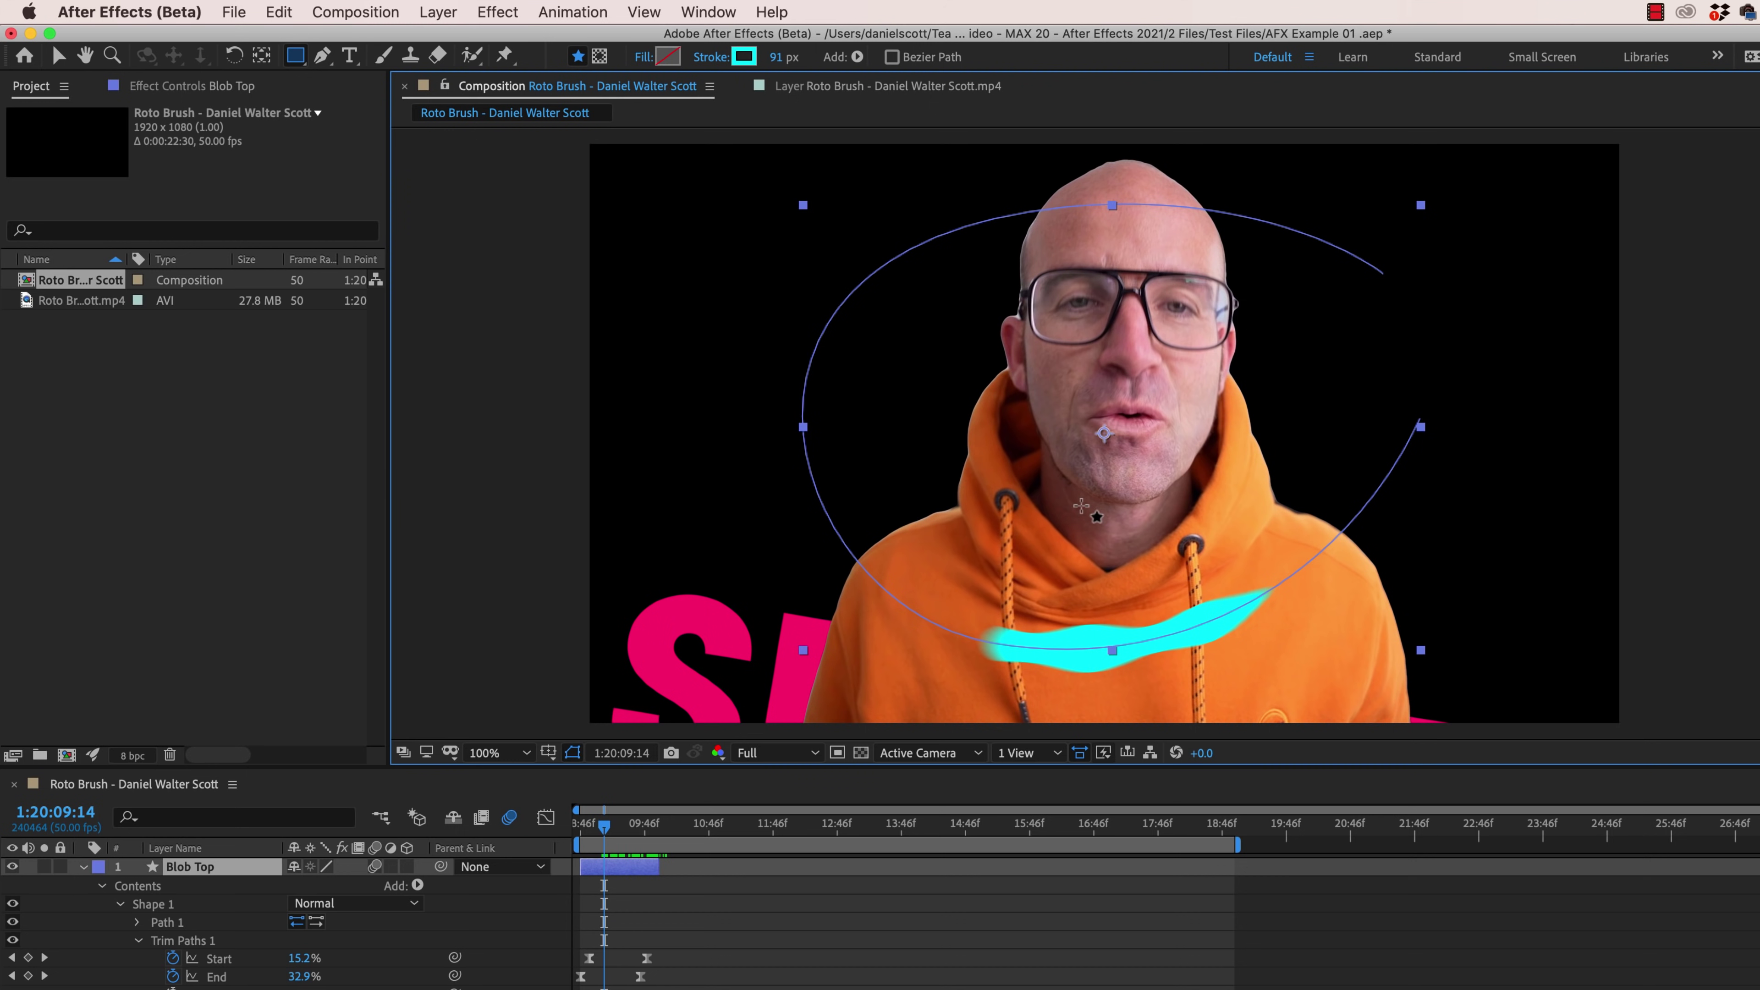
left_click(599, 56)
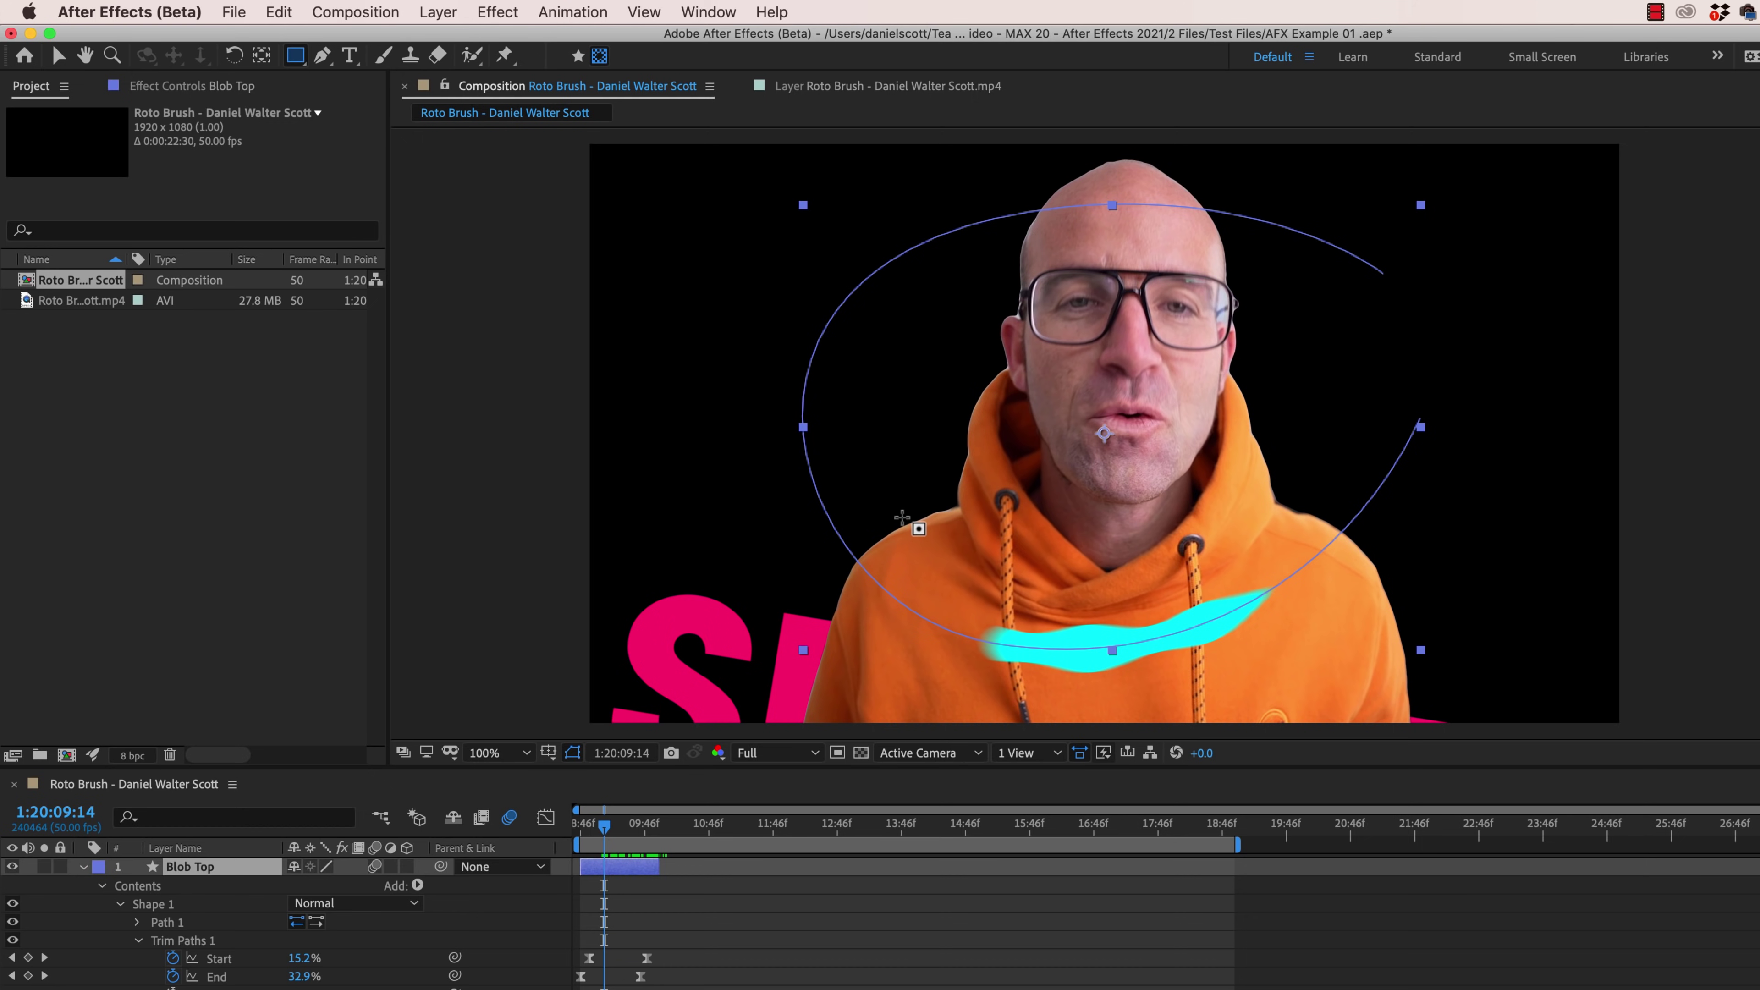
left_click(885, 519)
left_click_drag(885, 520, 1377, 708)
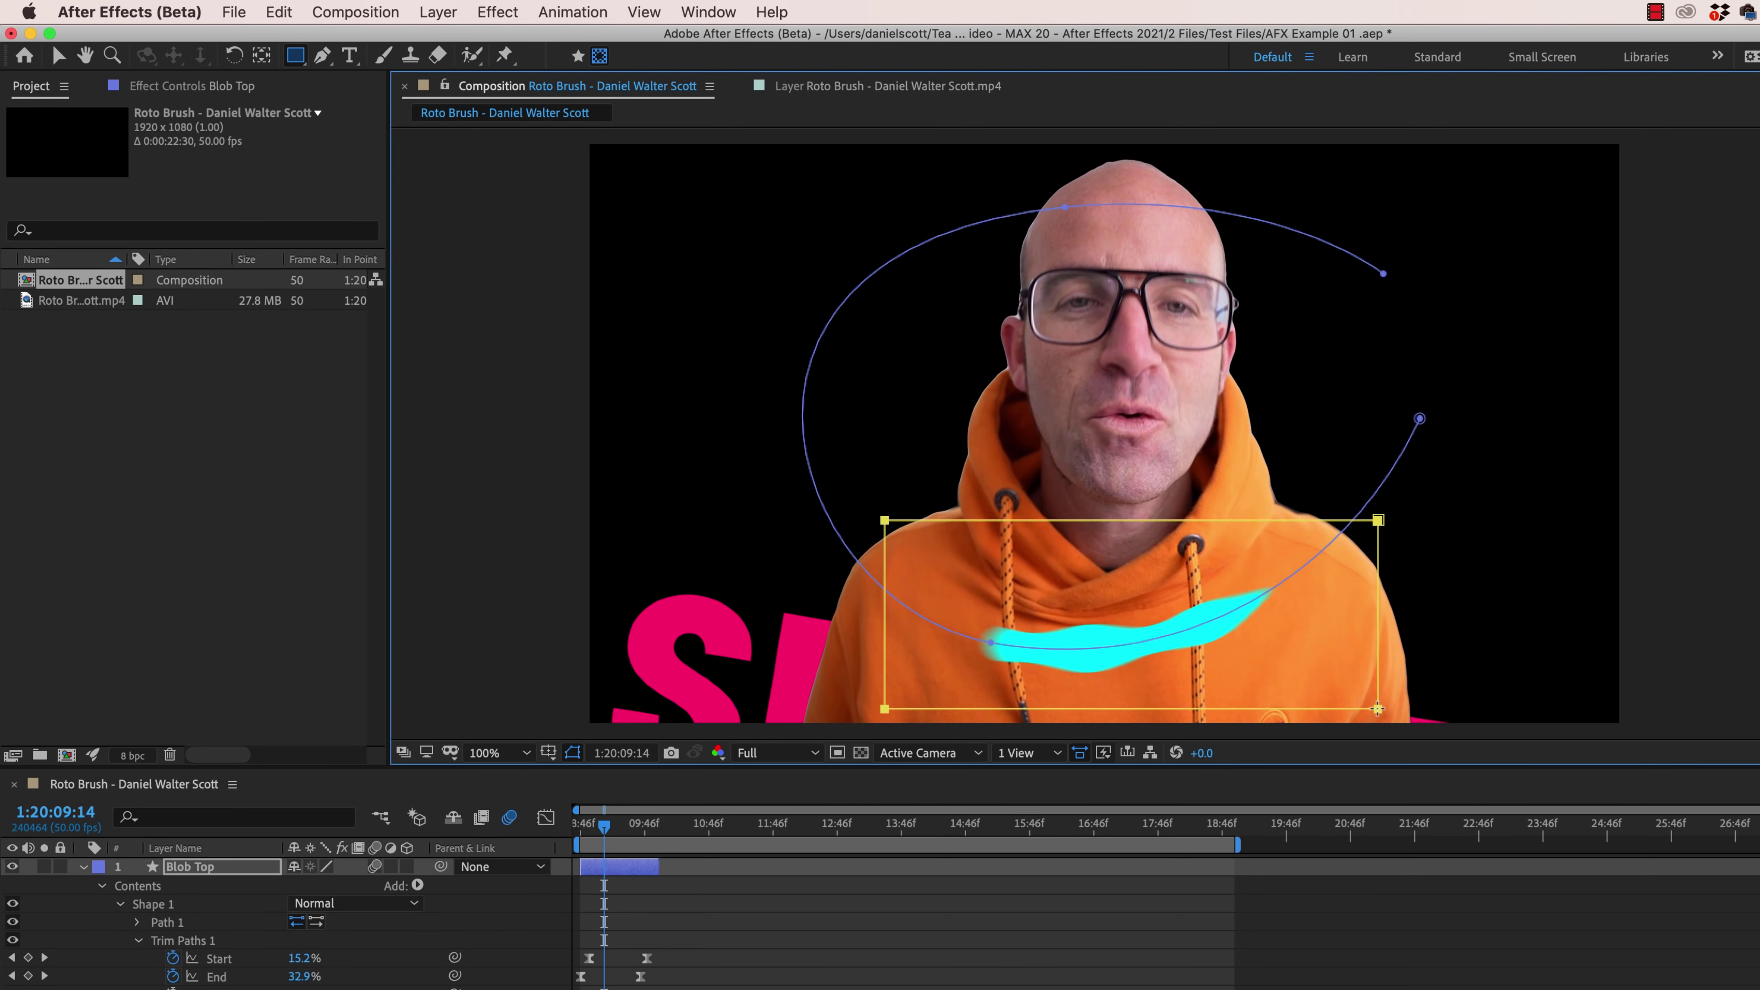
key("ctrl+z")
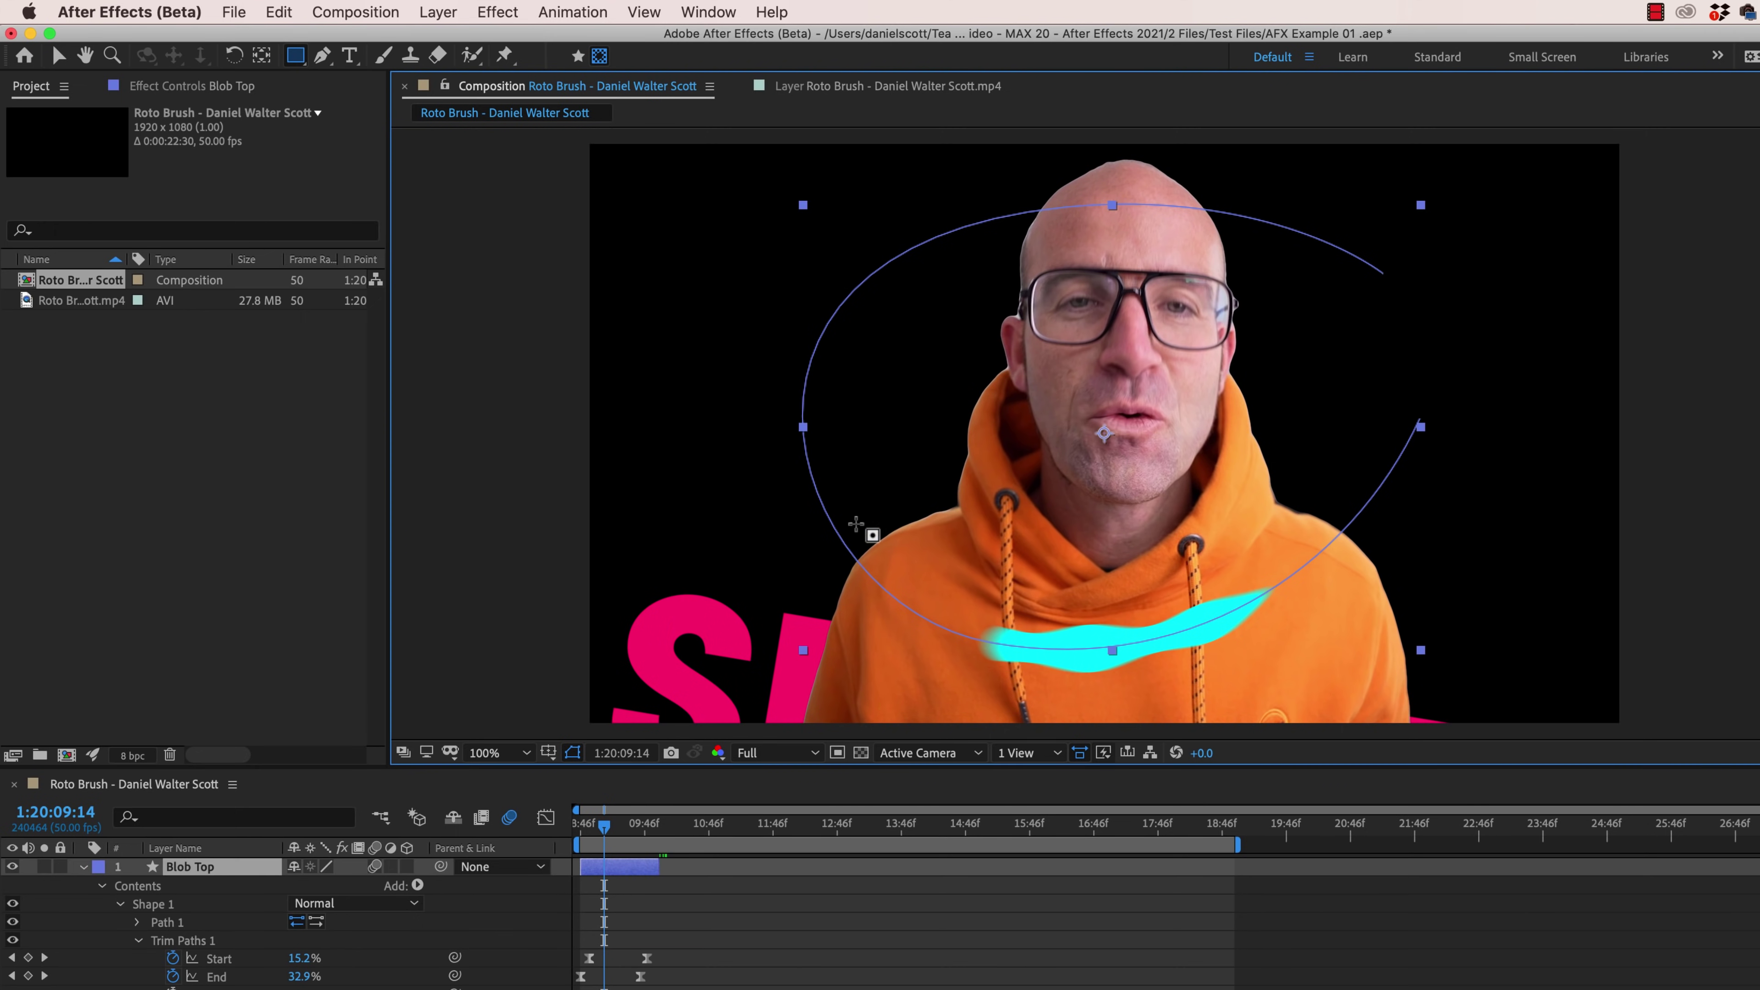
left_click_drag(812, 502, 1414, 721)
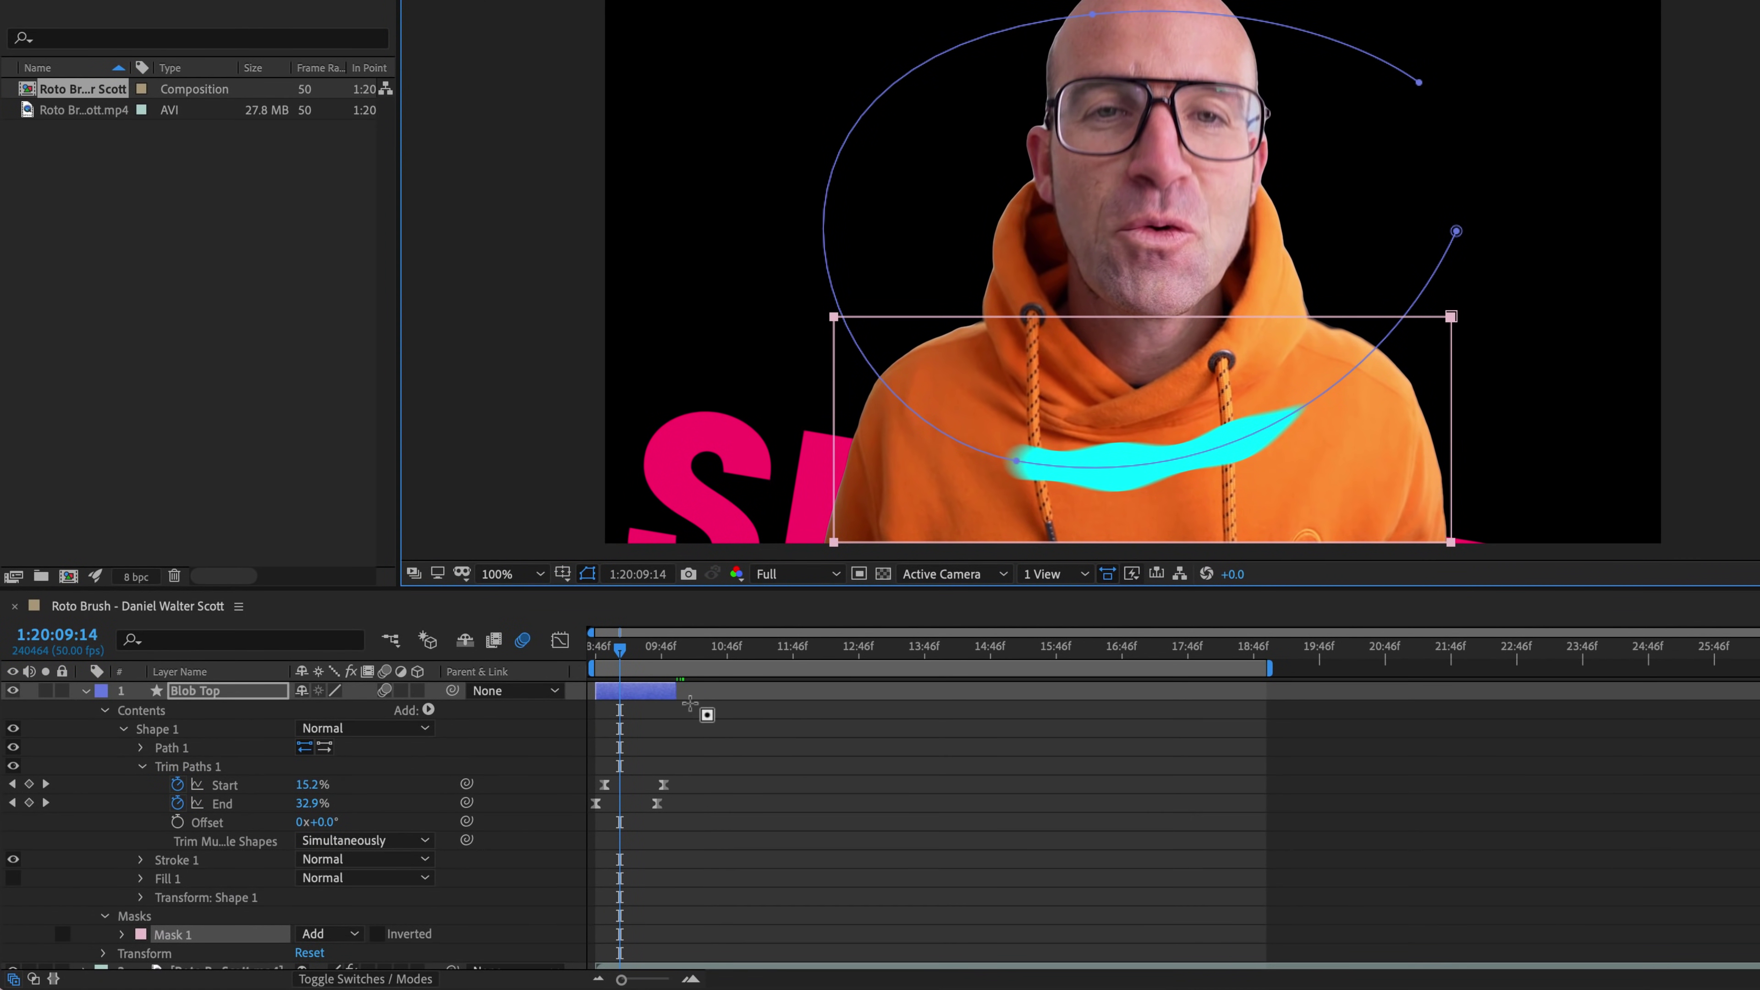
Step: Check the masked stroke at 1:20:09:28 and 1:20:09:21, collapse Blob Top, and make Blob Bottom and the background footage visible again
left_click_drag(632, 652, 645, 659)
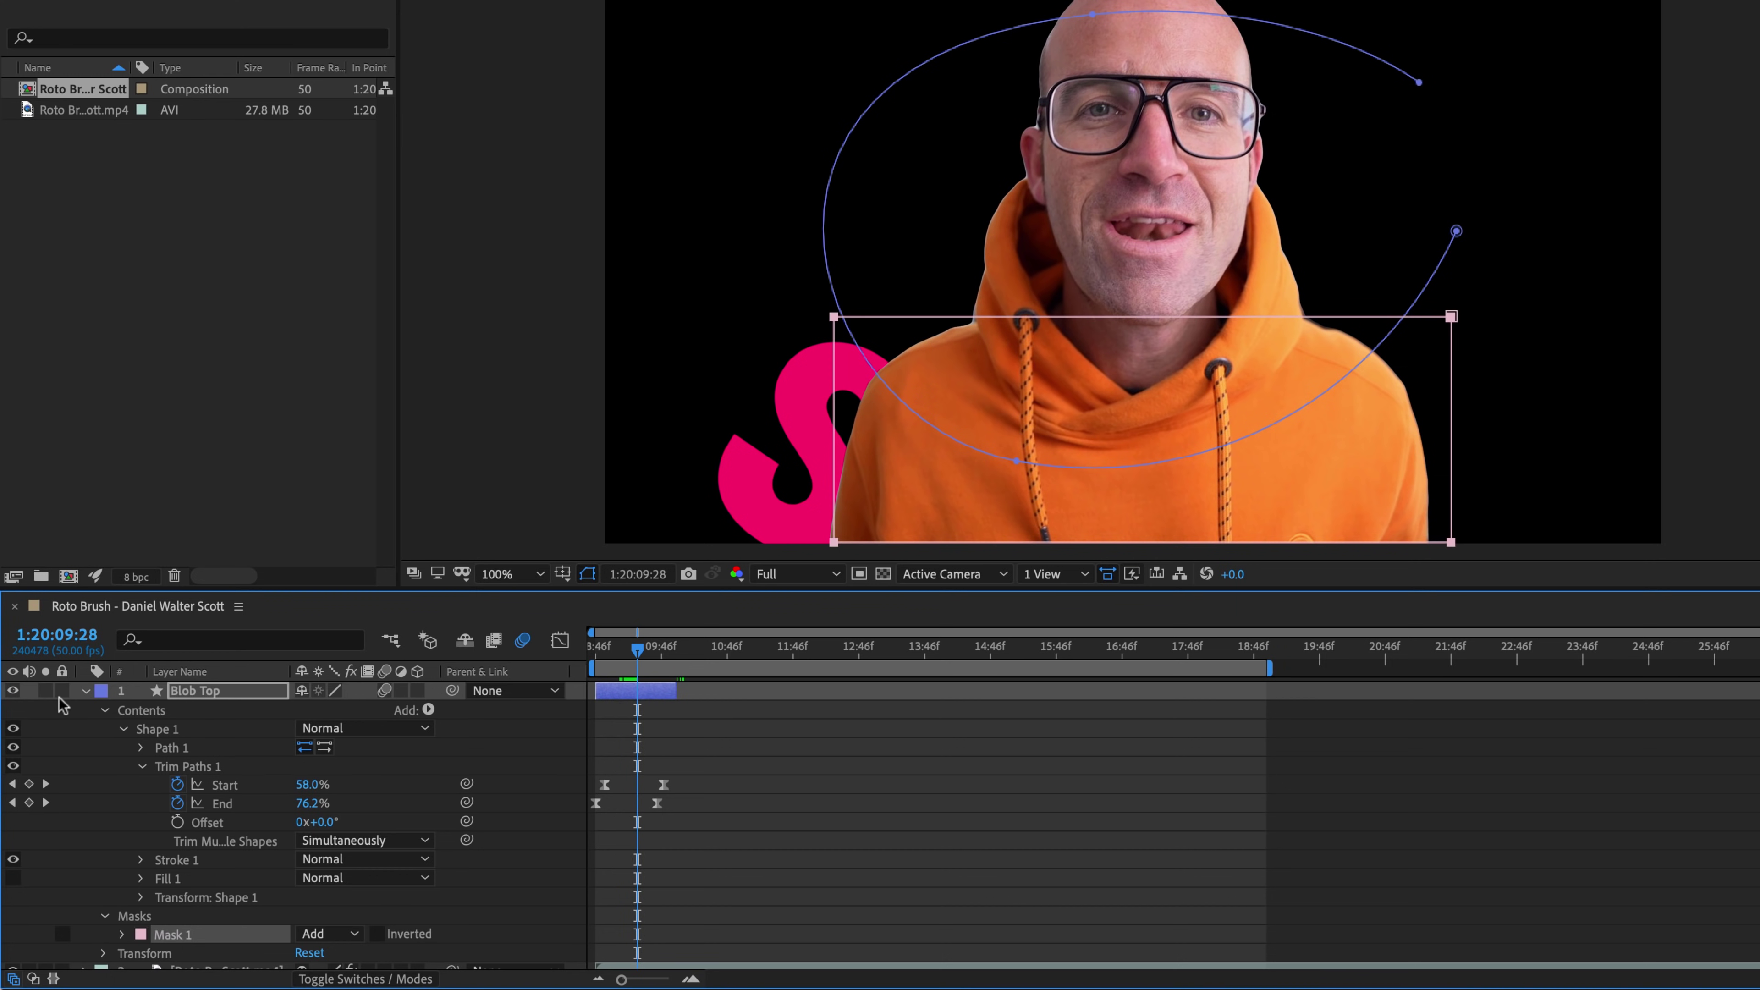
left_click(85, 691)
left_click(14, 727)
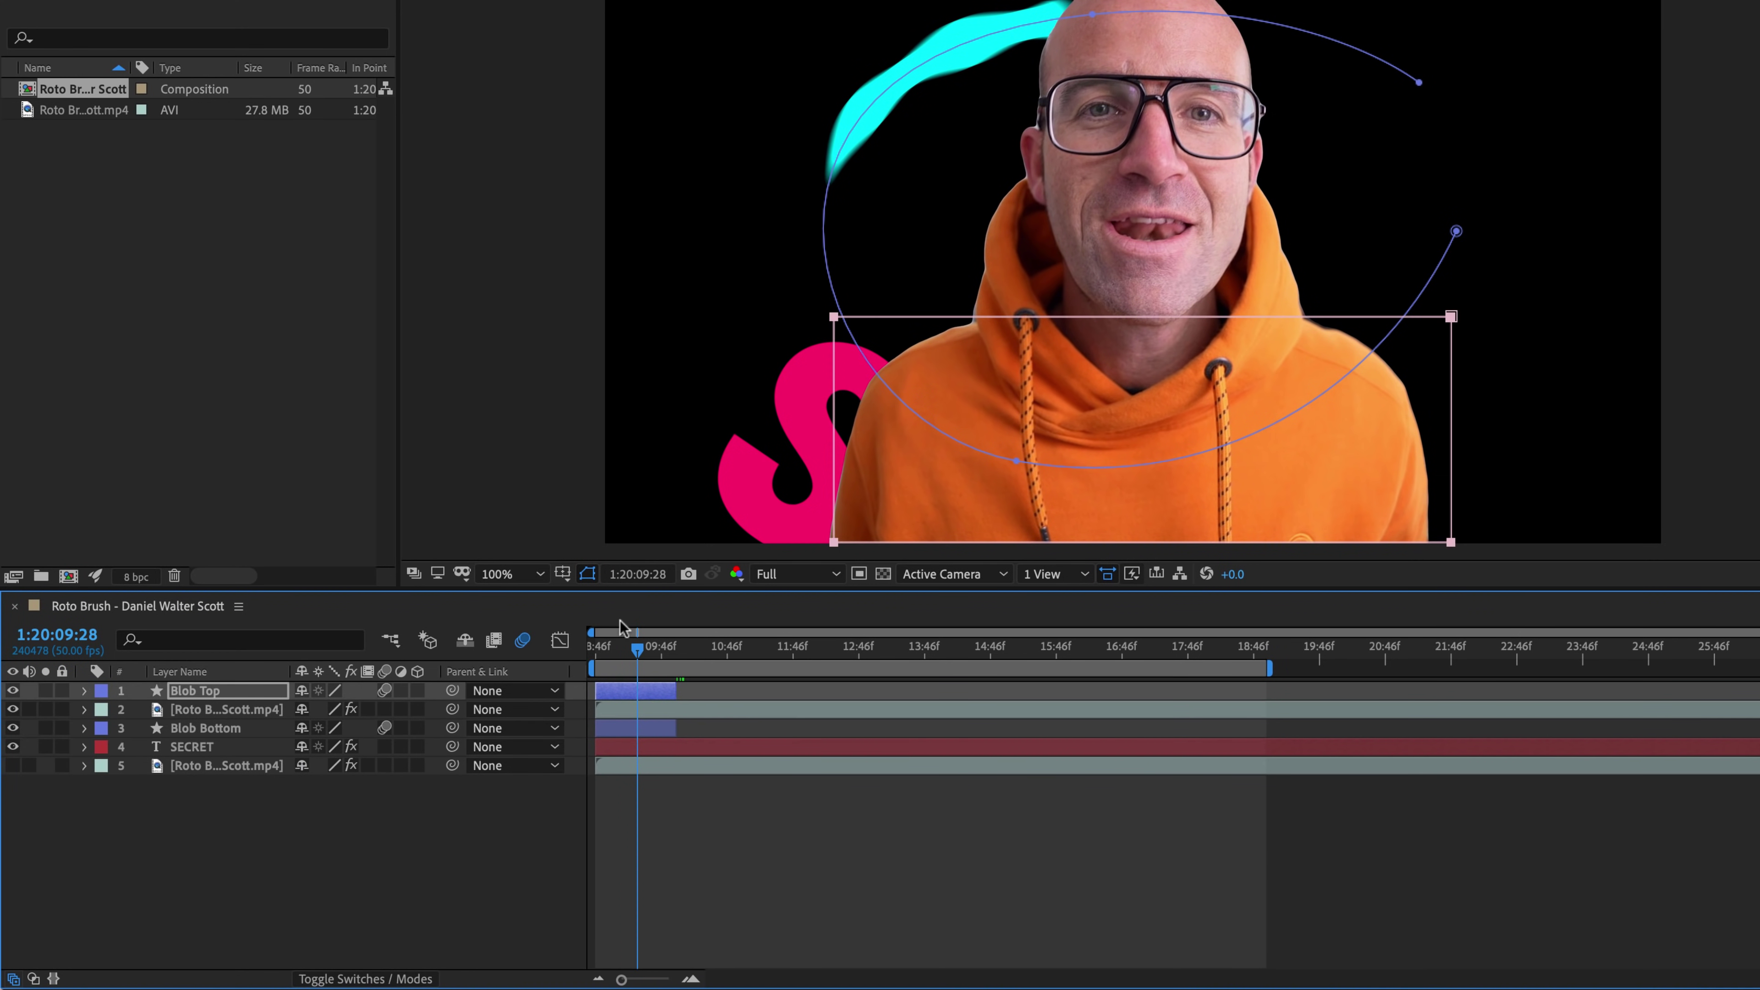
left_click_drag(636, 651, 629, 653)
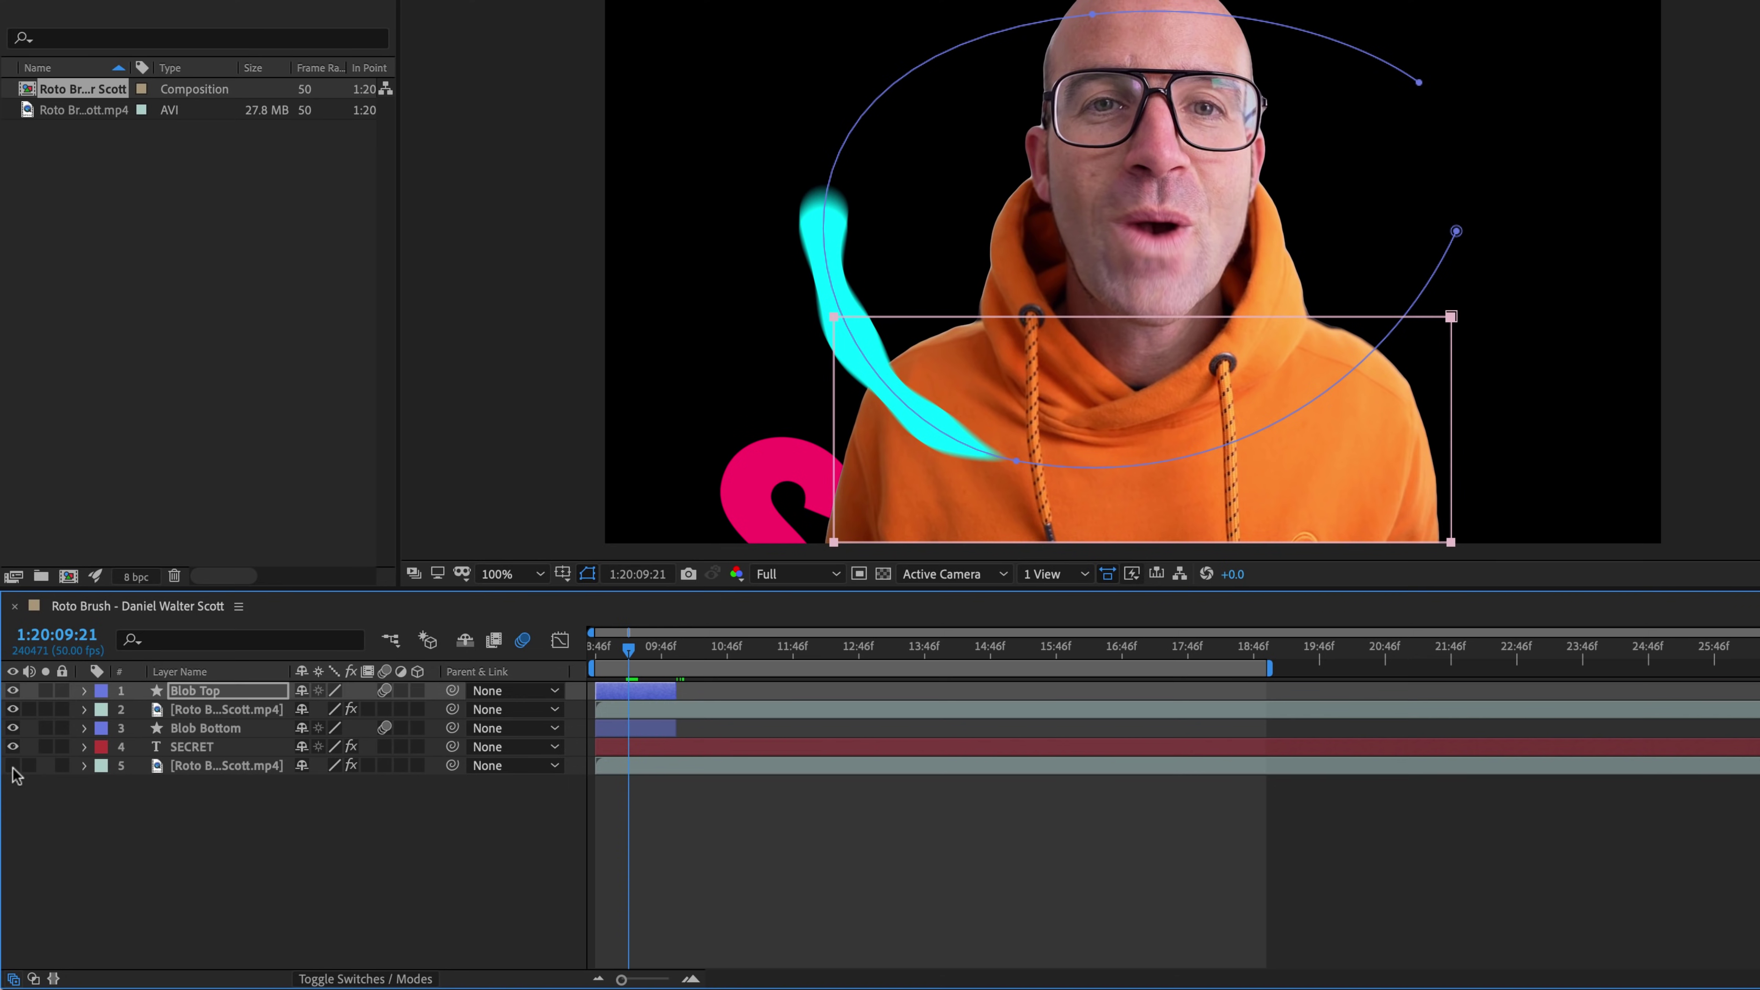
left_click(12, 765)
Step: Deselect all layers and preview the composition from its start at 1:20:08:46
key("Home")
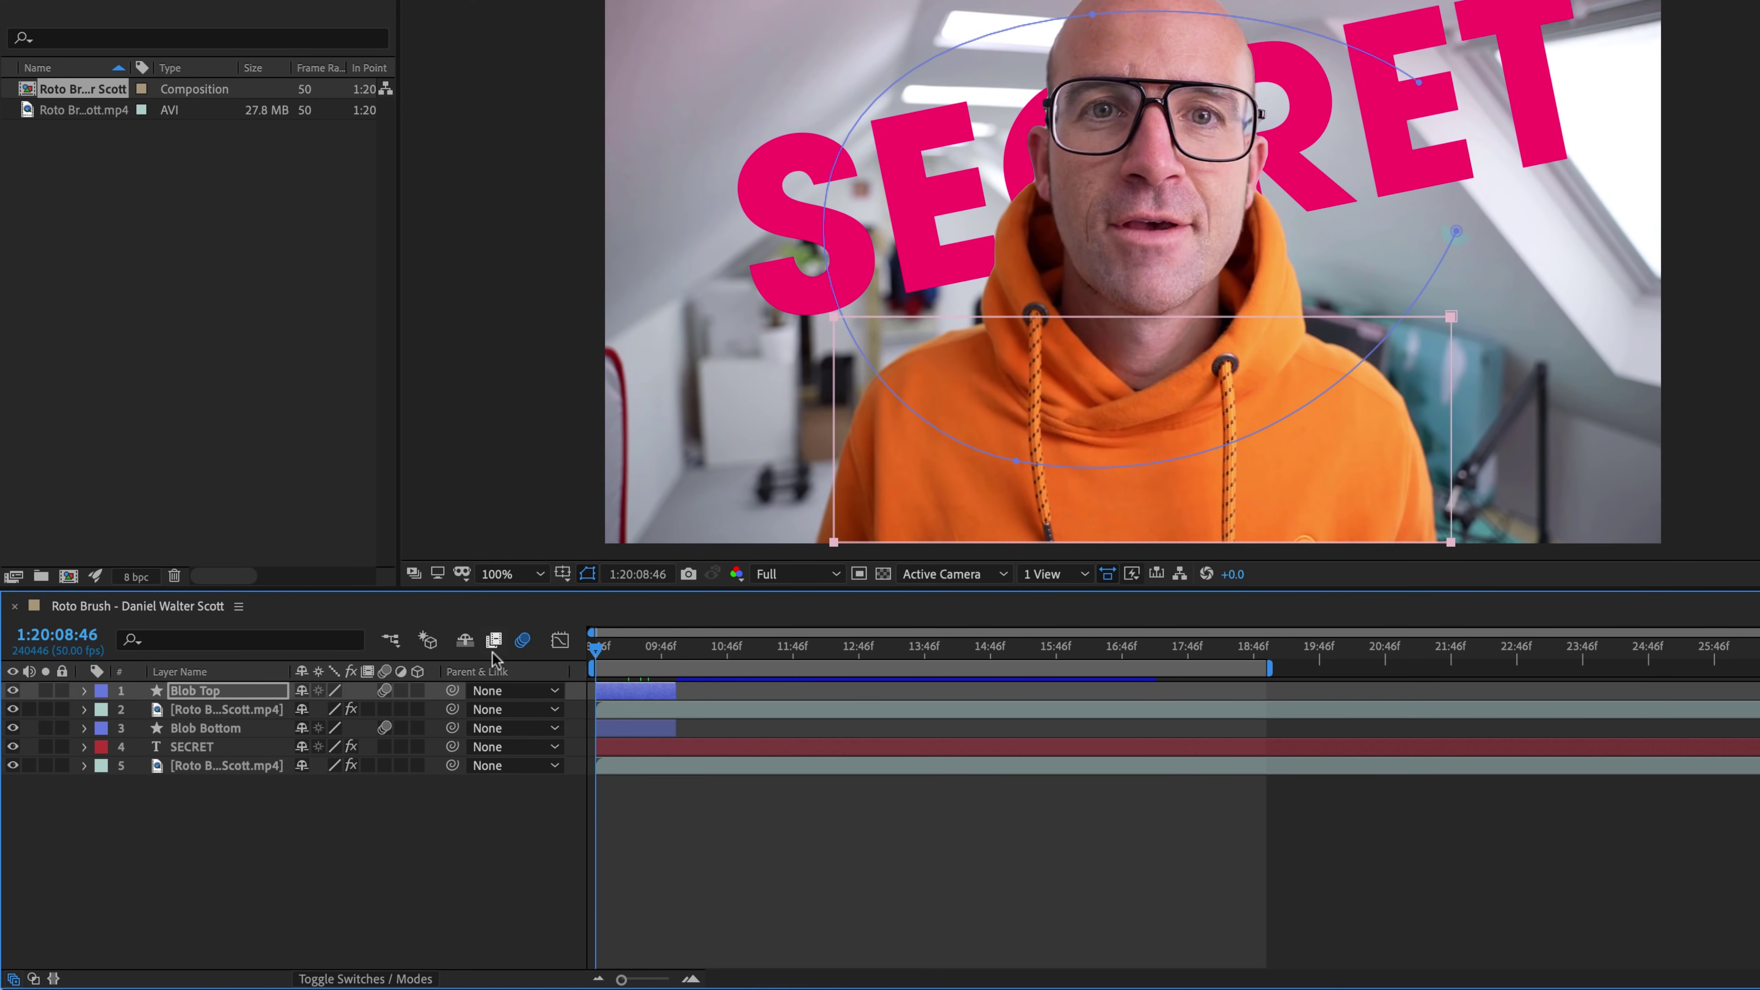
left_click(663, 849)
key("space")
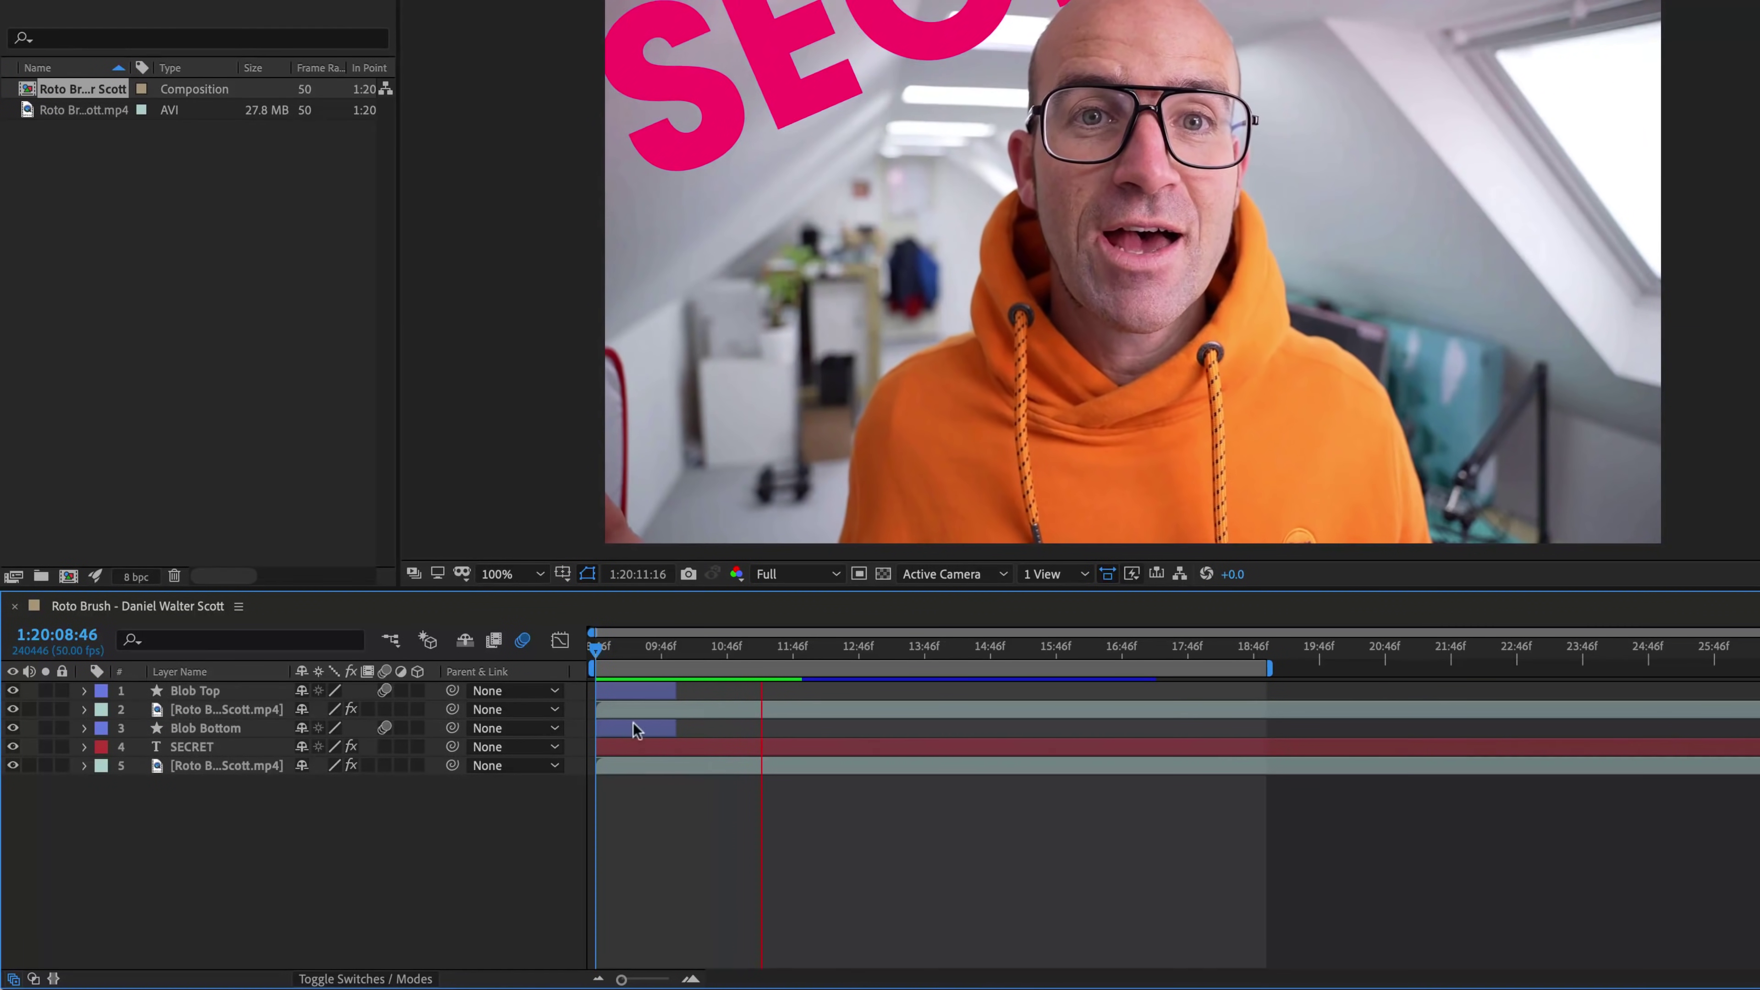
key("space")
key("space")
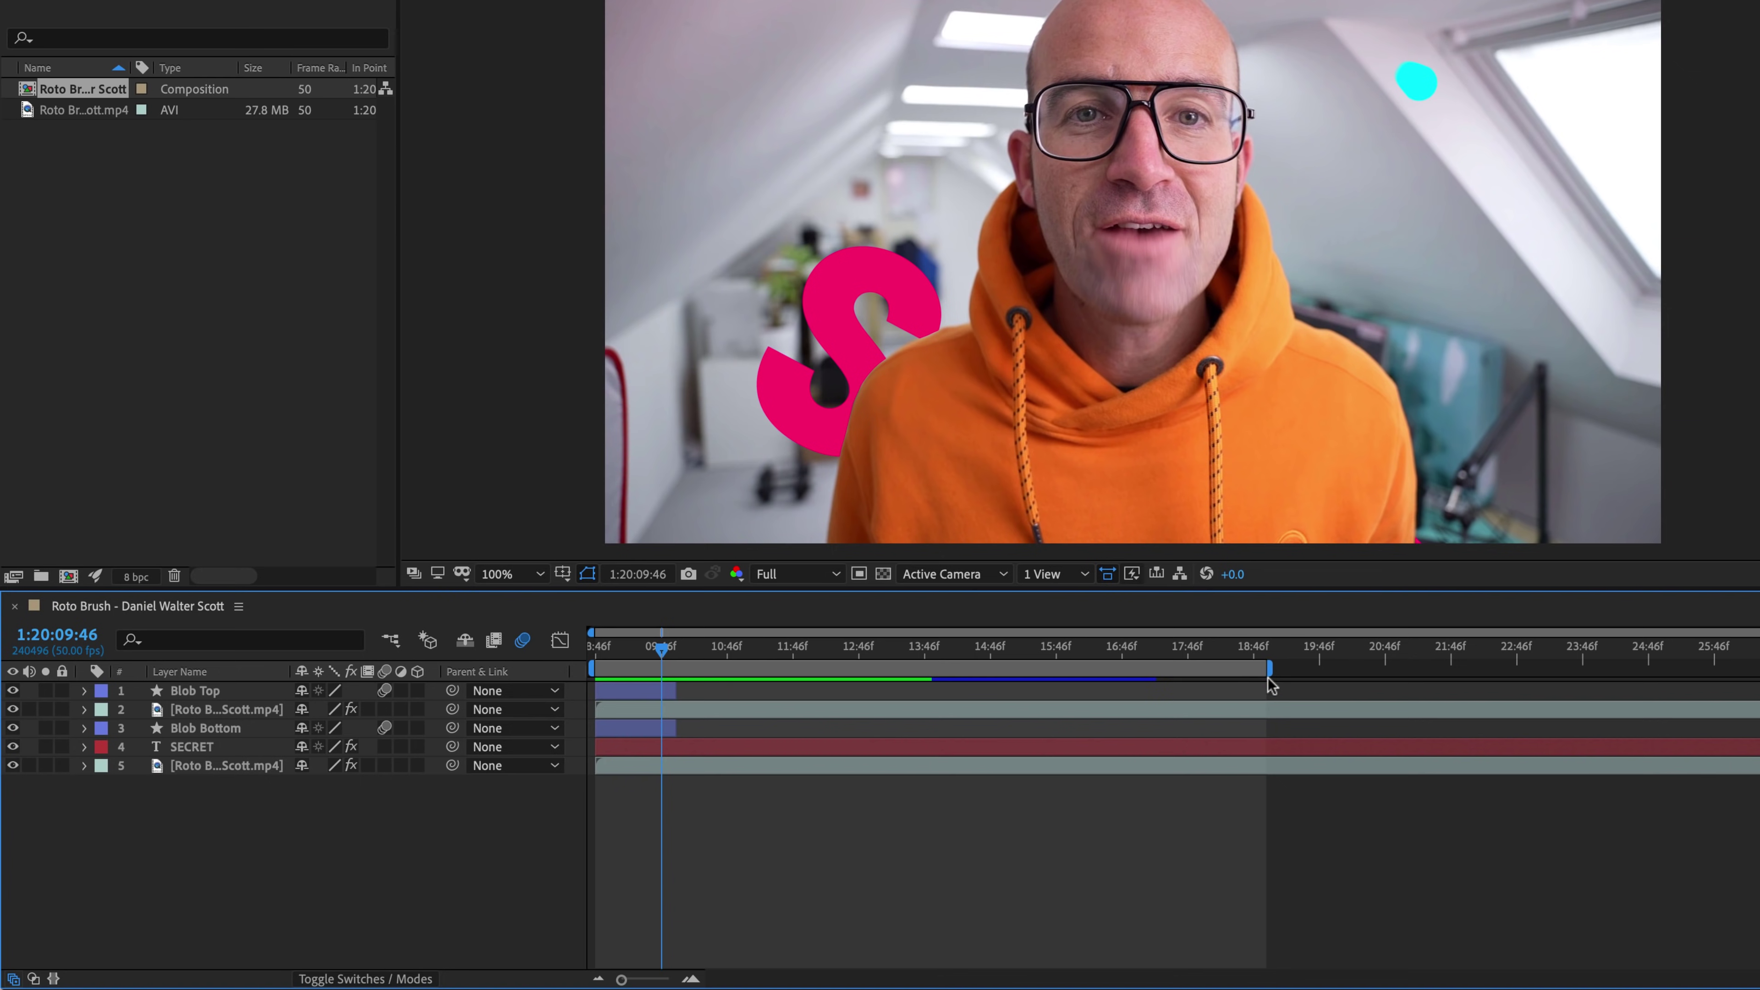
Step: Shorten the work area to end with the blob layers and preview the looping stroke, stopping at 1:20:09:31
left_click_drag(1269, 666, 681, 664)
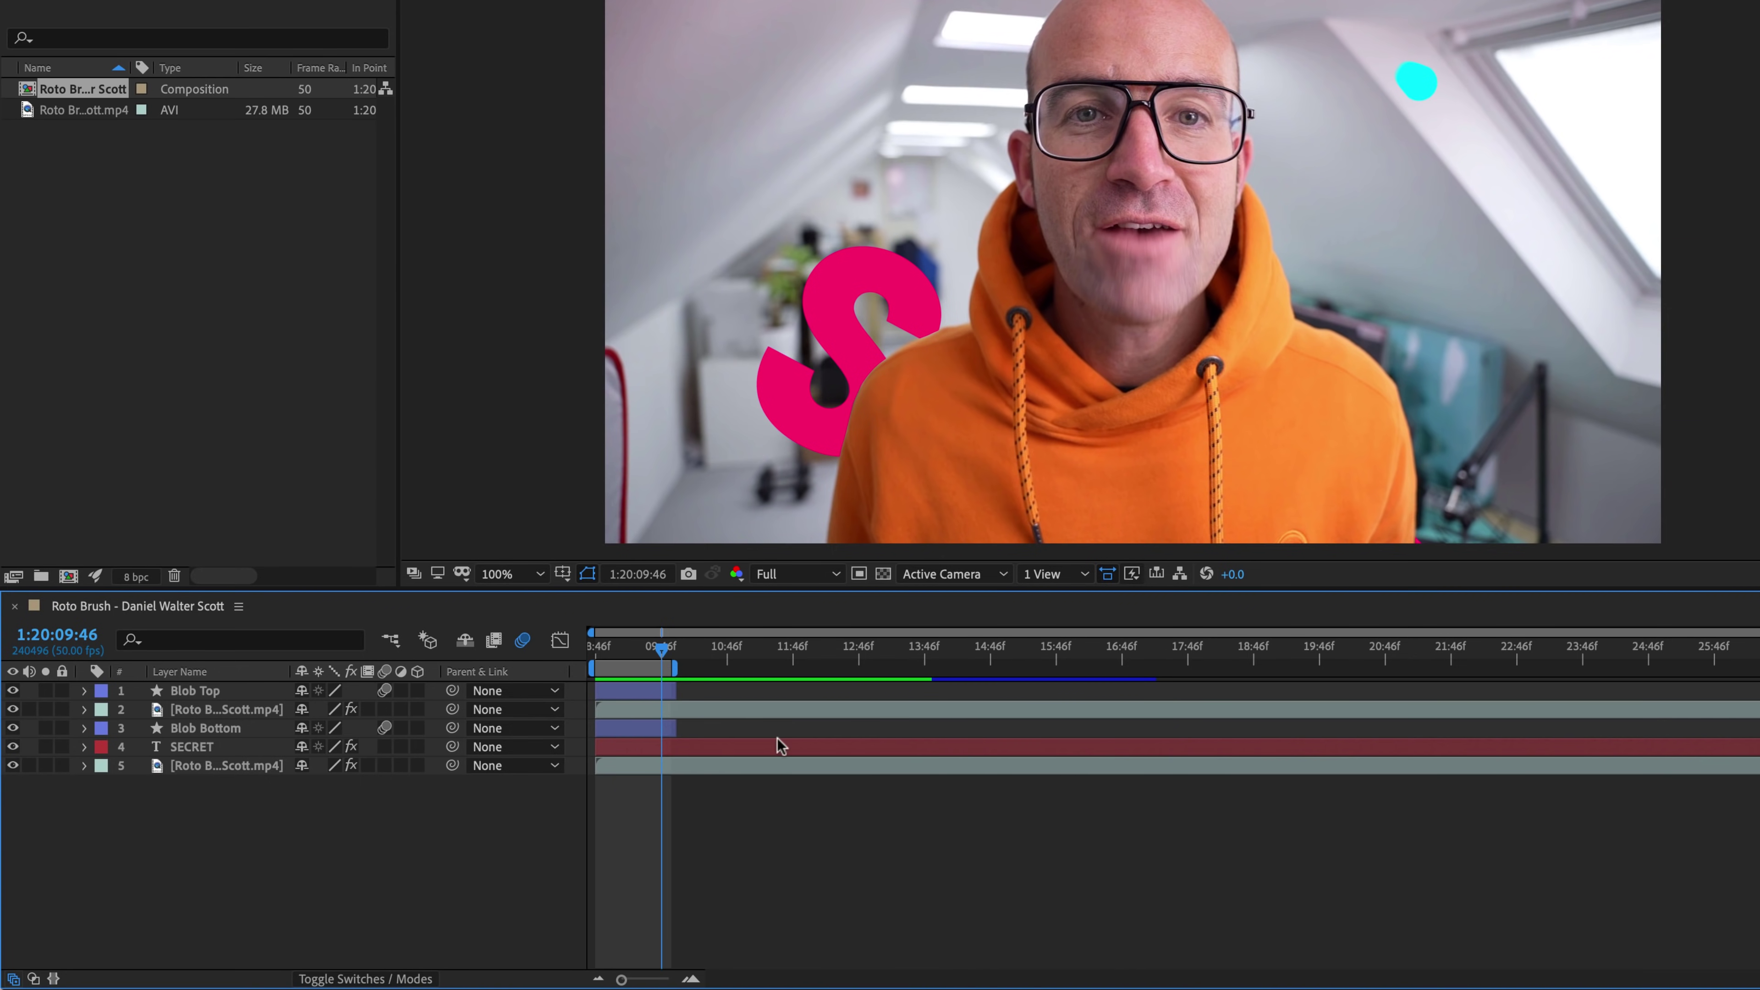
key("space")
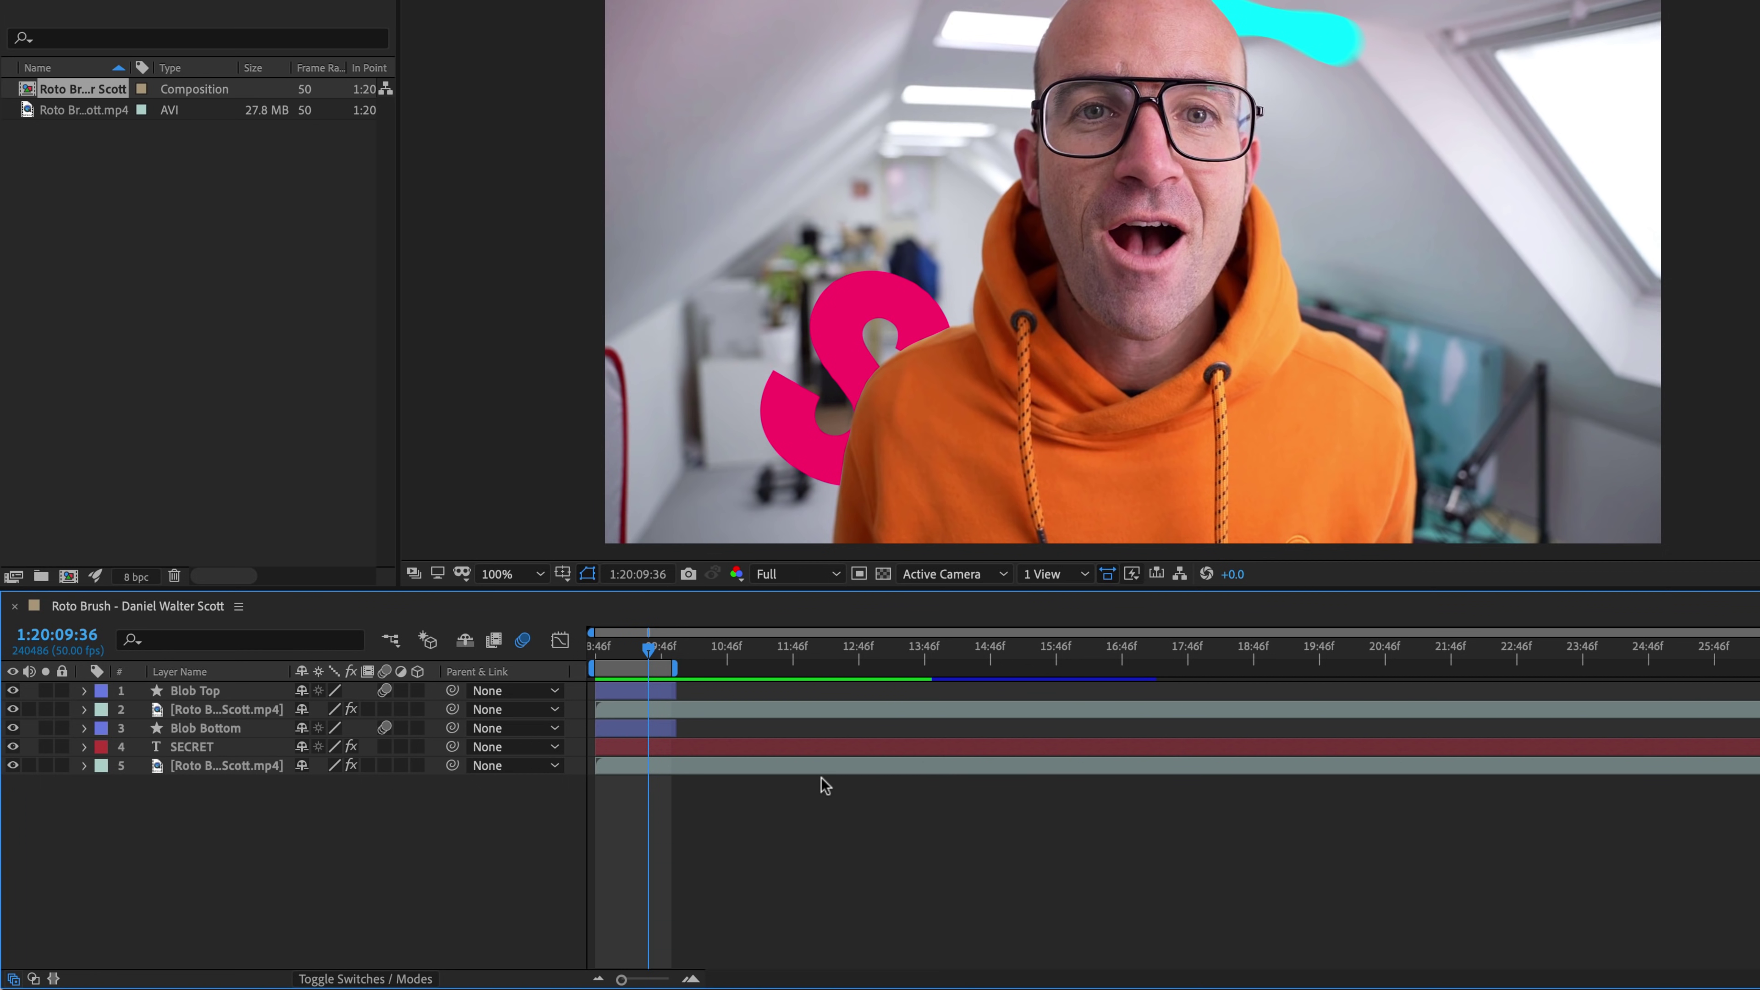
key("space")
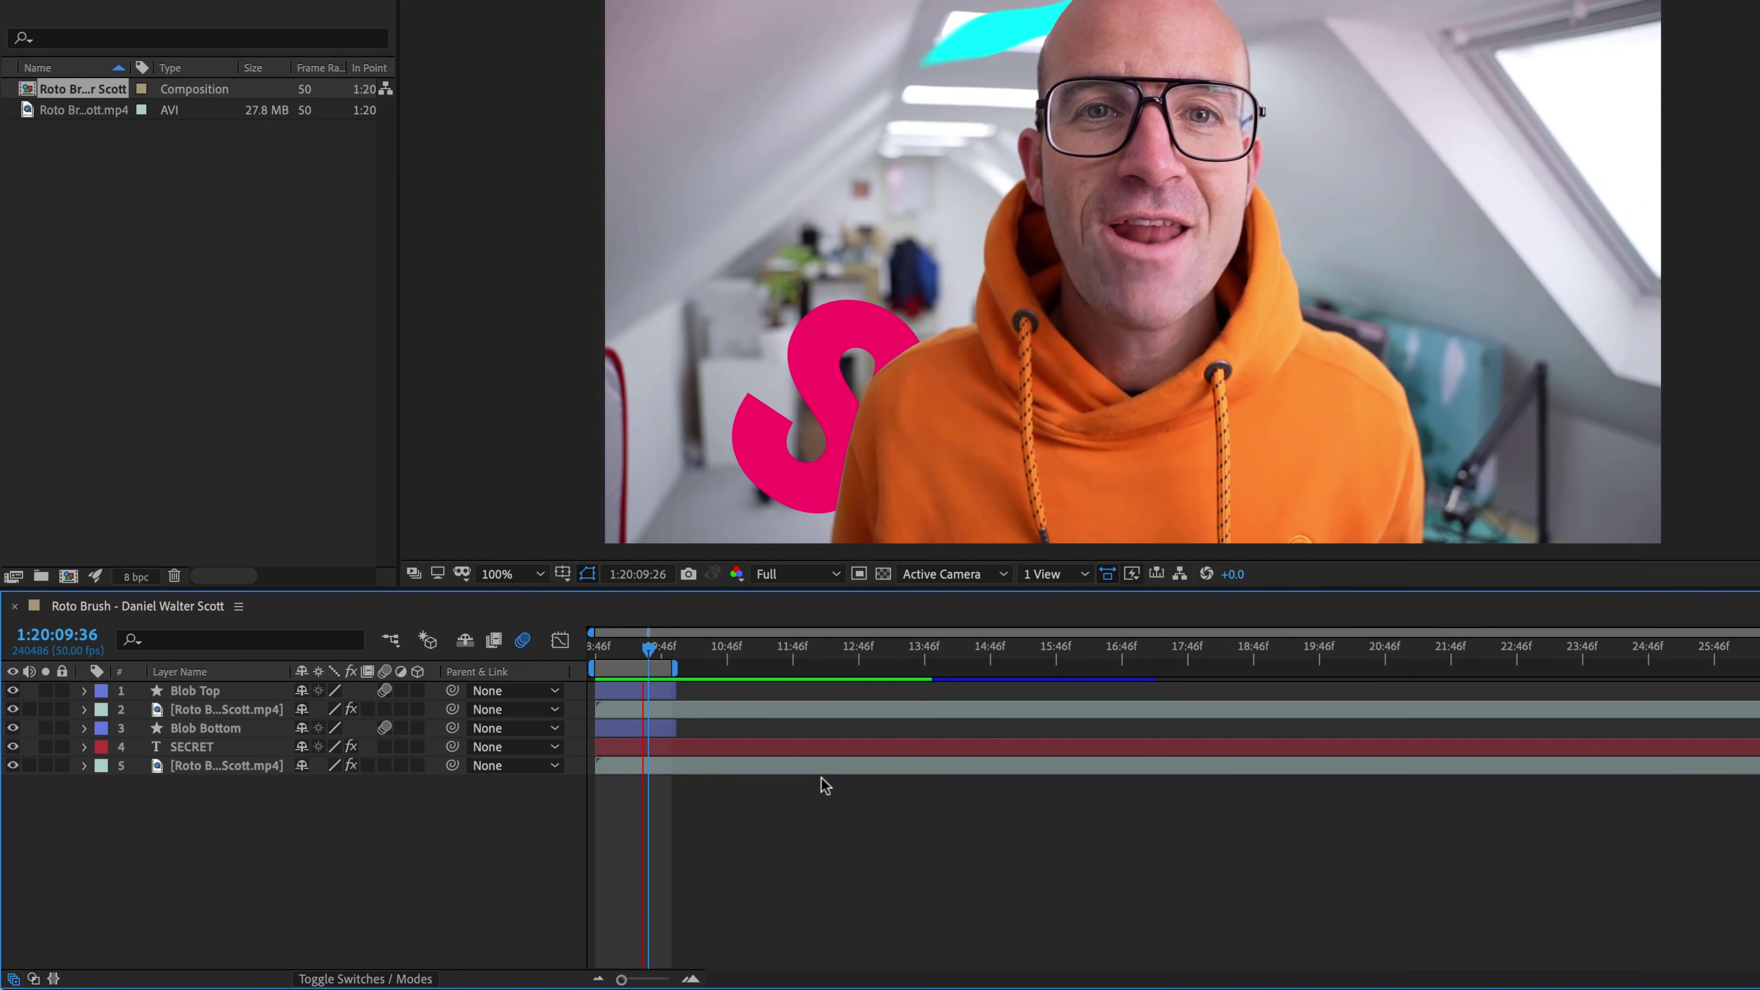
key("space")
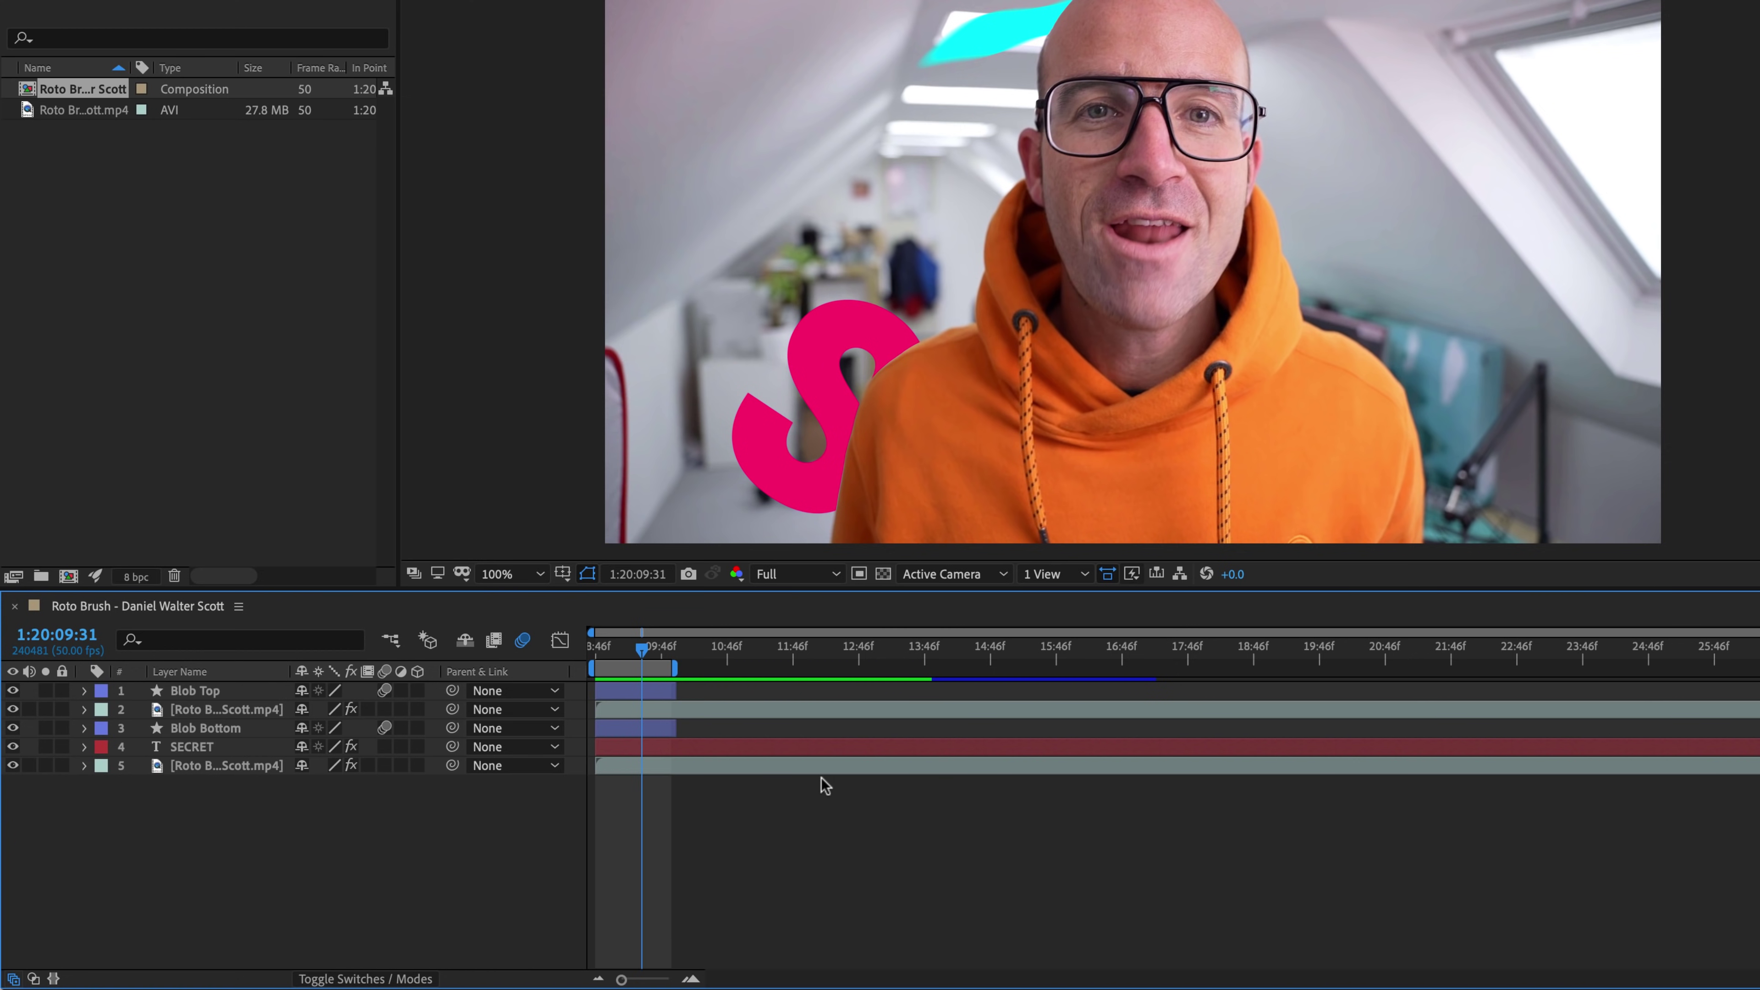
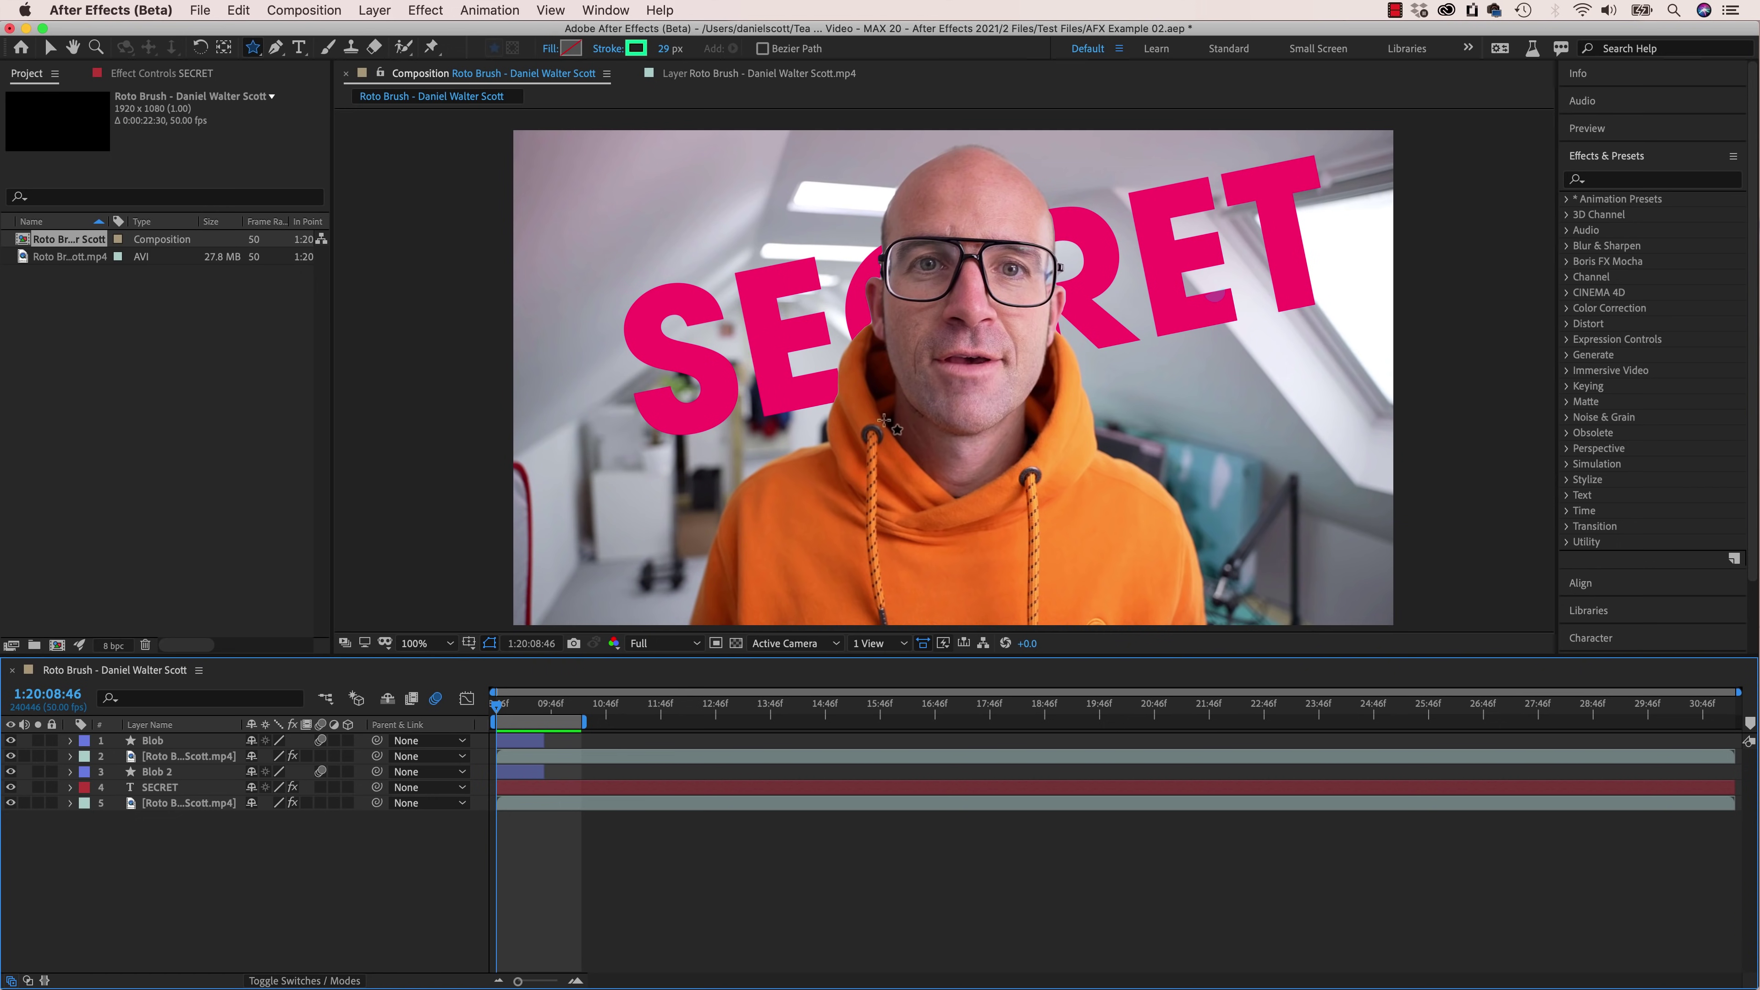
Step: Draw a green-outlined five-pointed star beside the man's face on a new shape layer and adjust its stroke width
left_click_drag(805, 385, 884, 438)
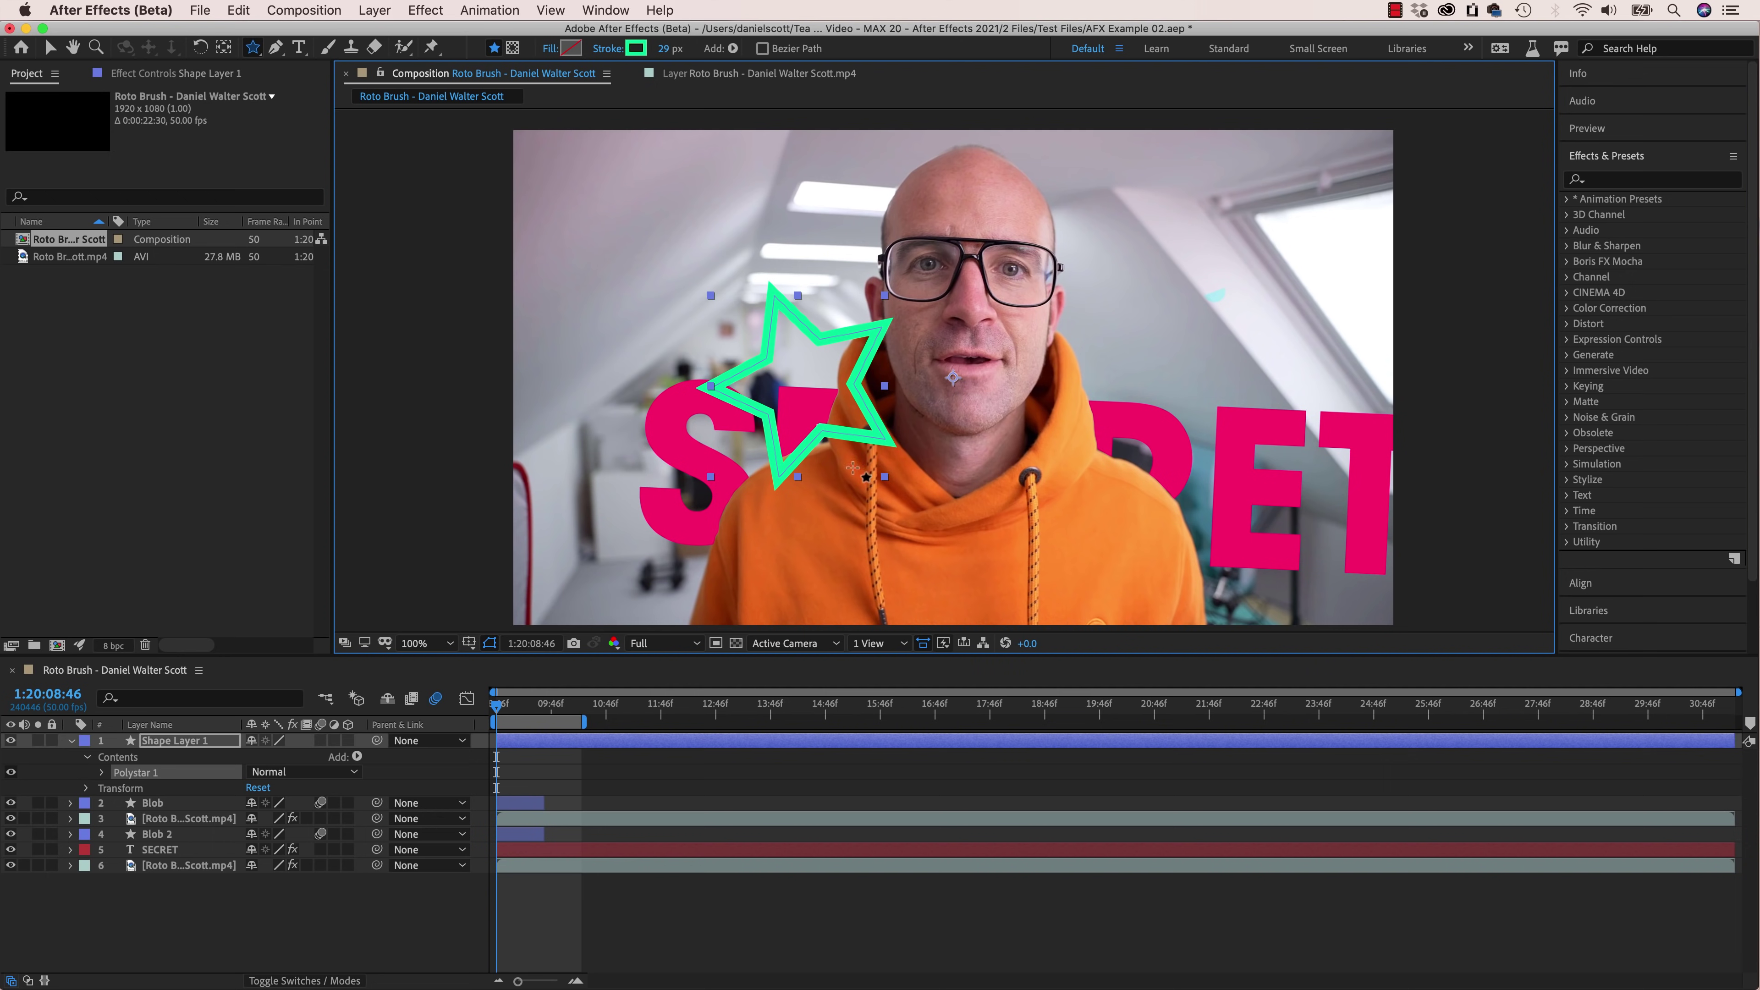
left_click_drag(662, 57, 685, 61)
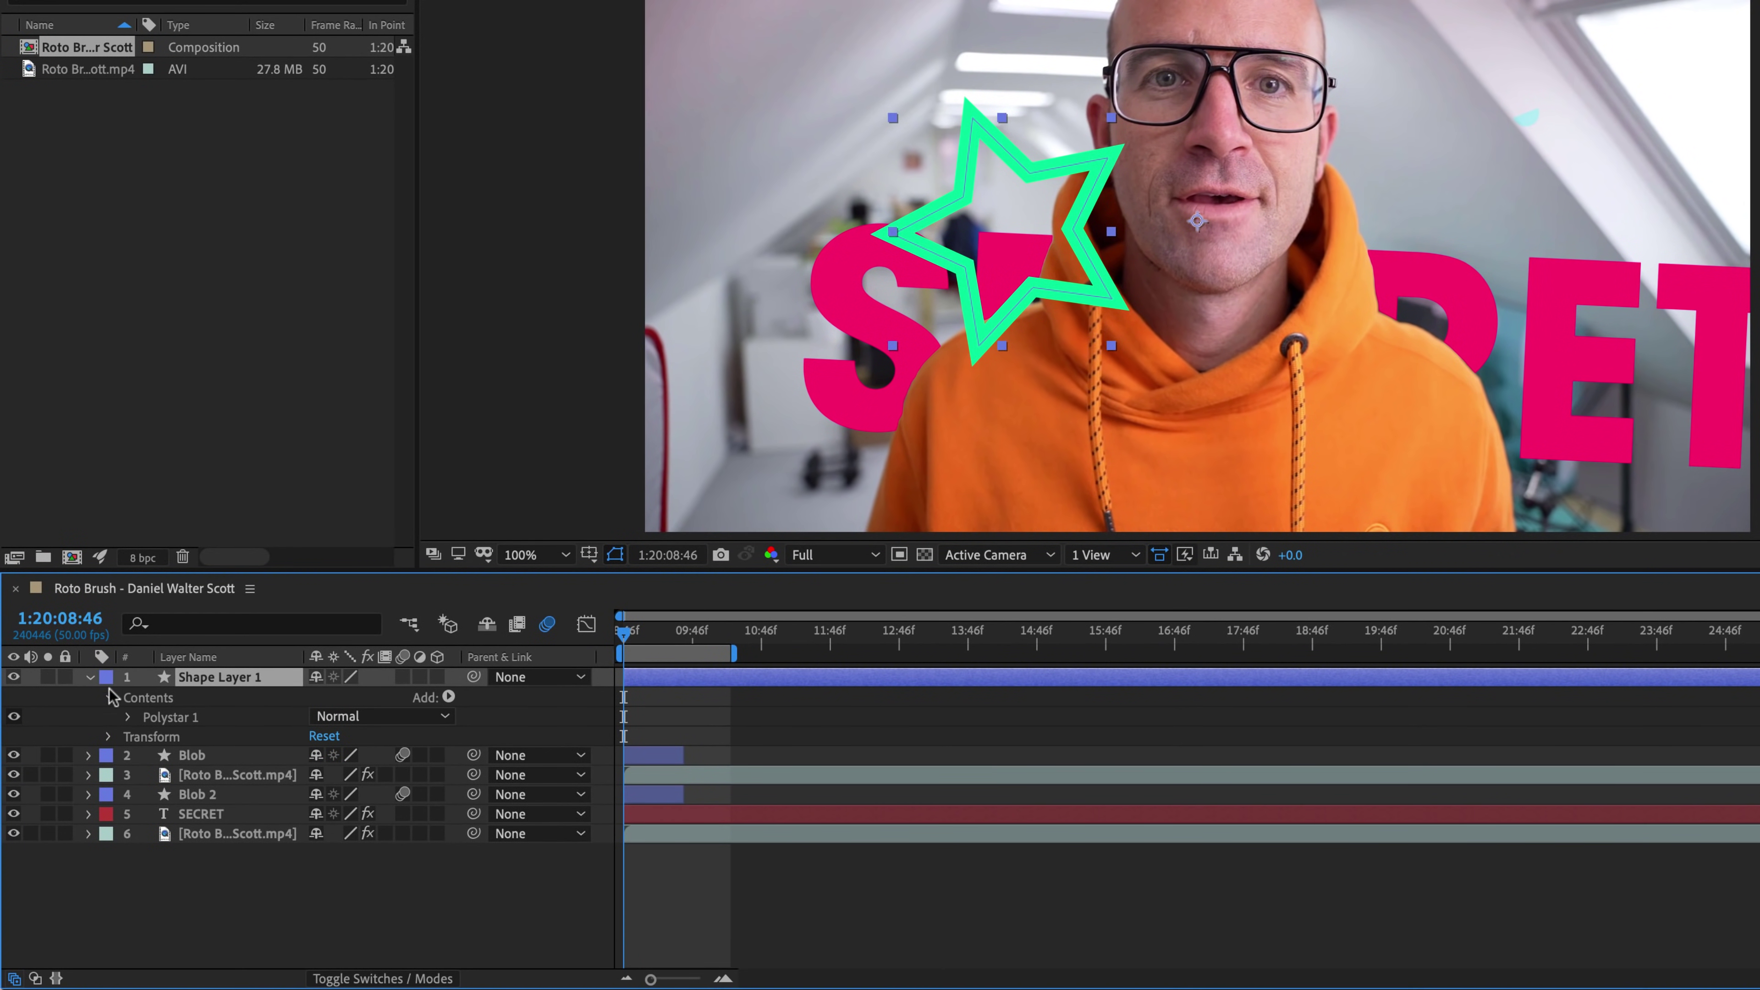
Step: Add an Offset Paths operator to the star's shape layer and expand its properties
left_click(91, 678)
left_click(90, 678)
left_click(450, 698)
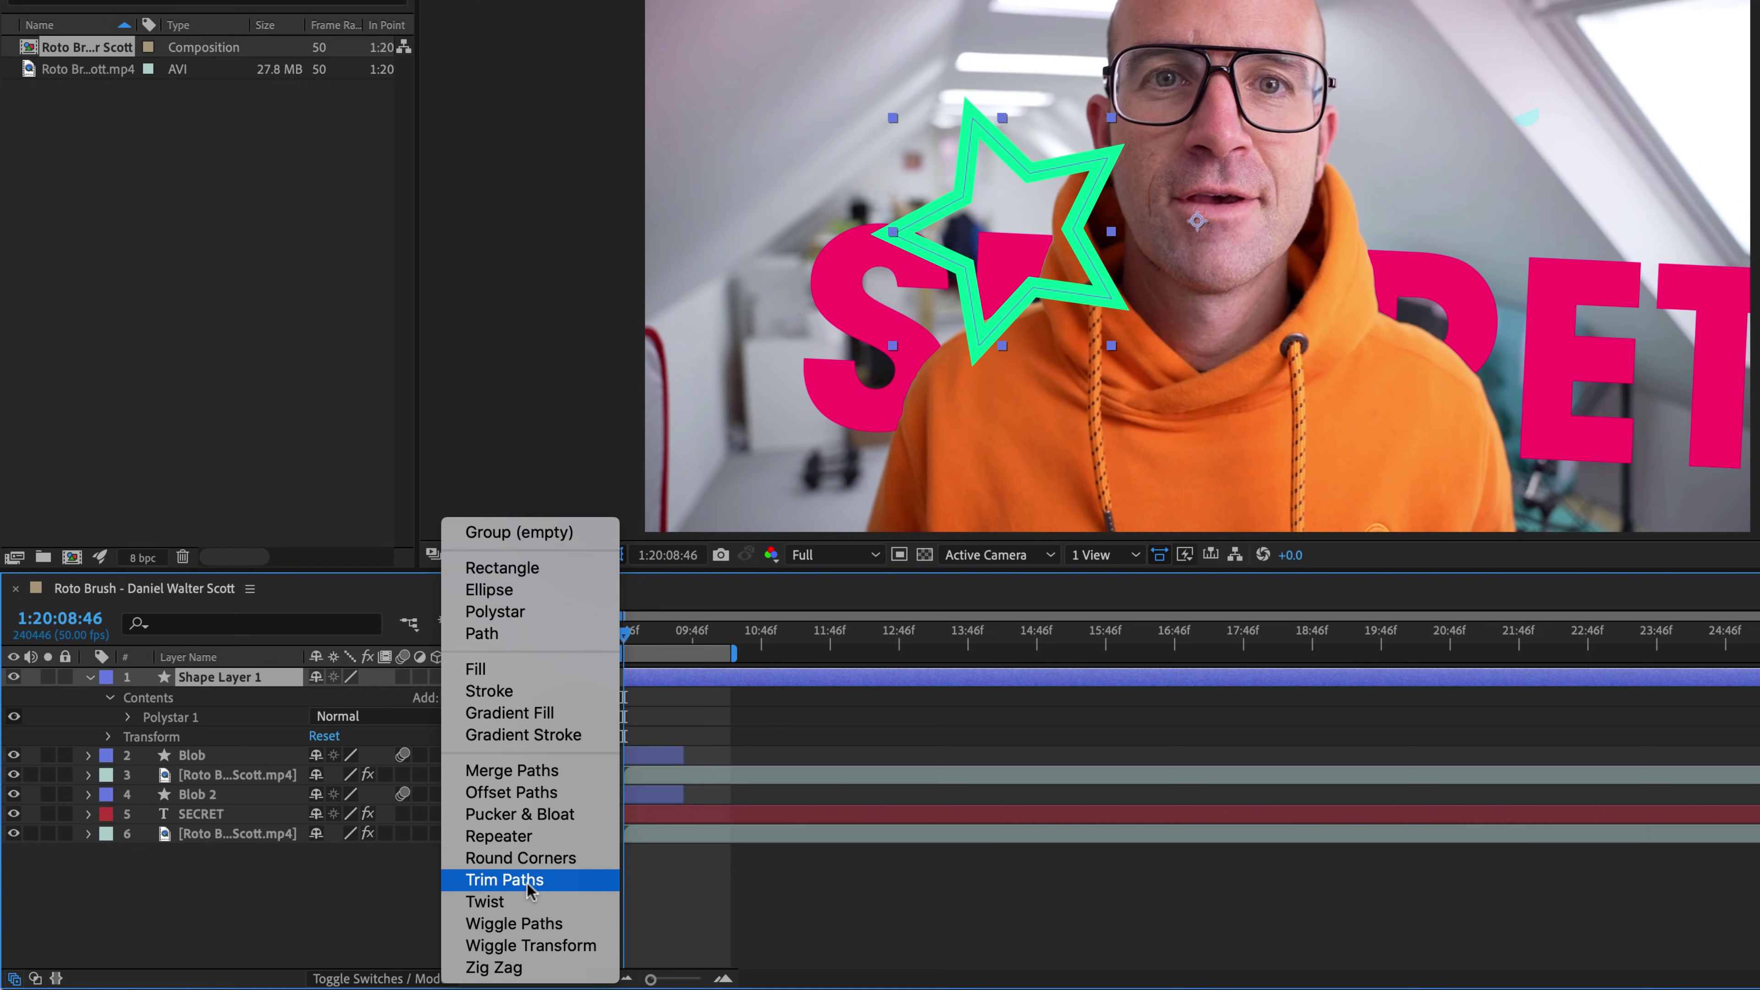
left_click(530, 793)
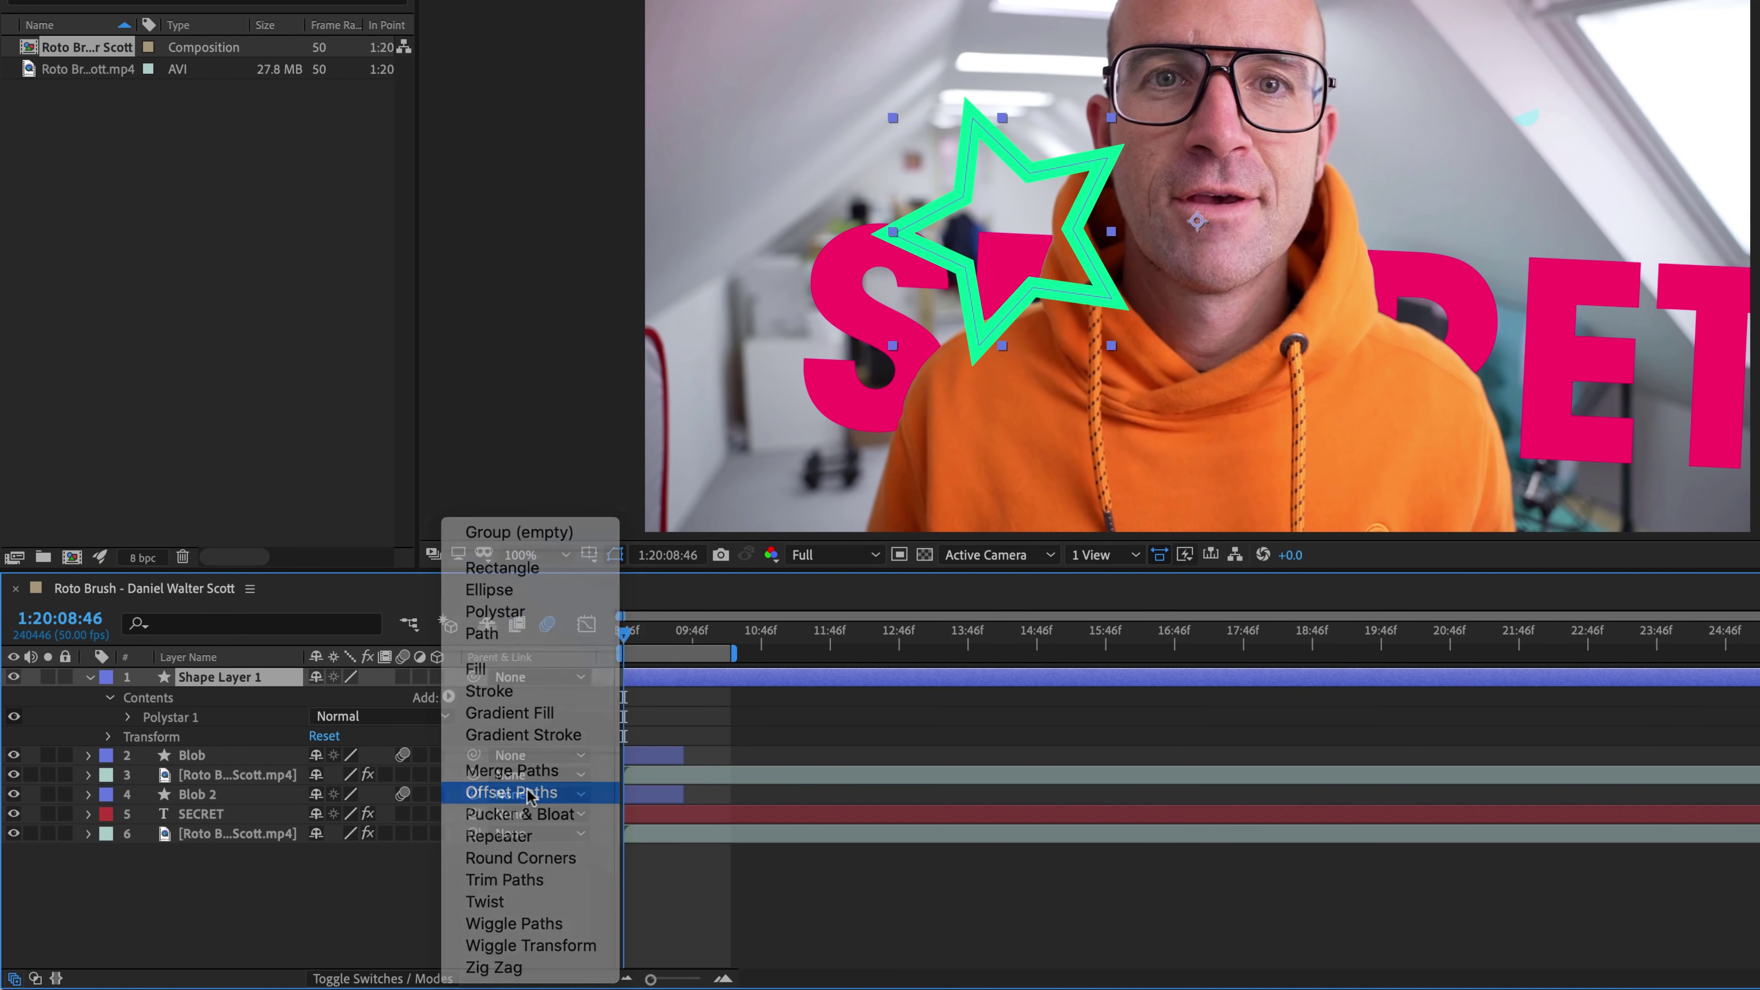
left_click(128, 737)
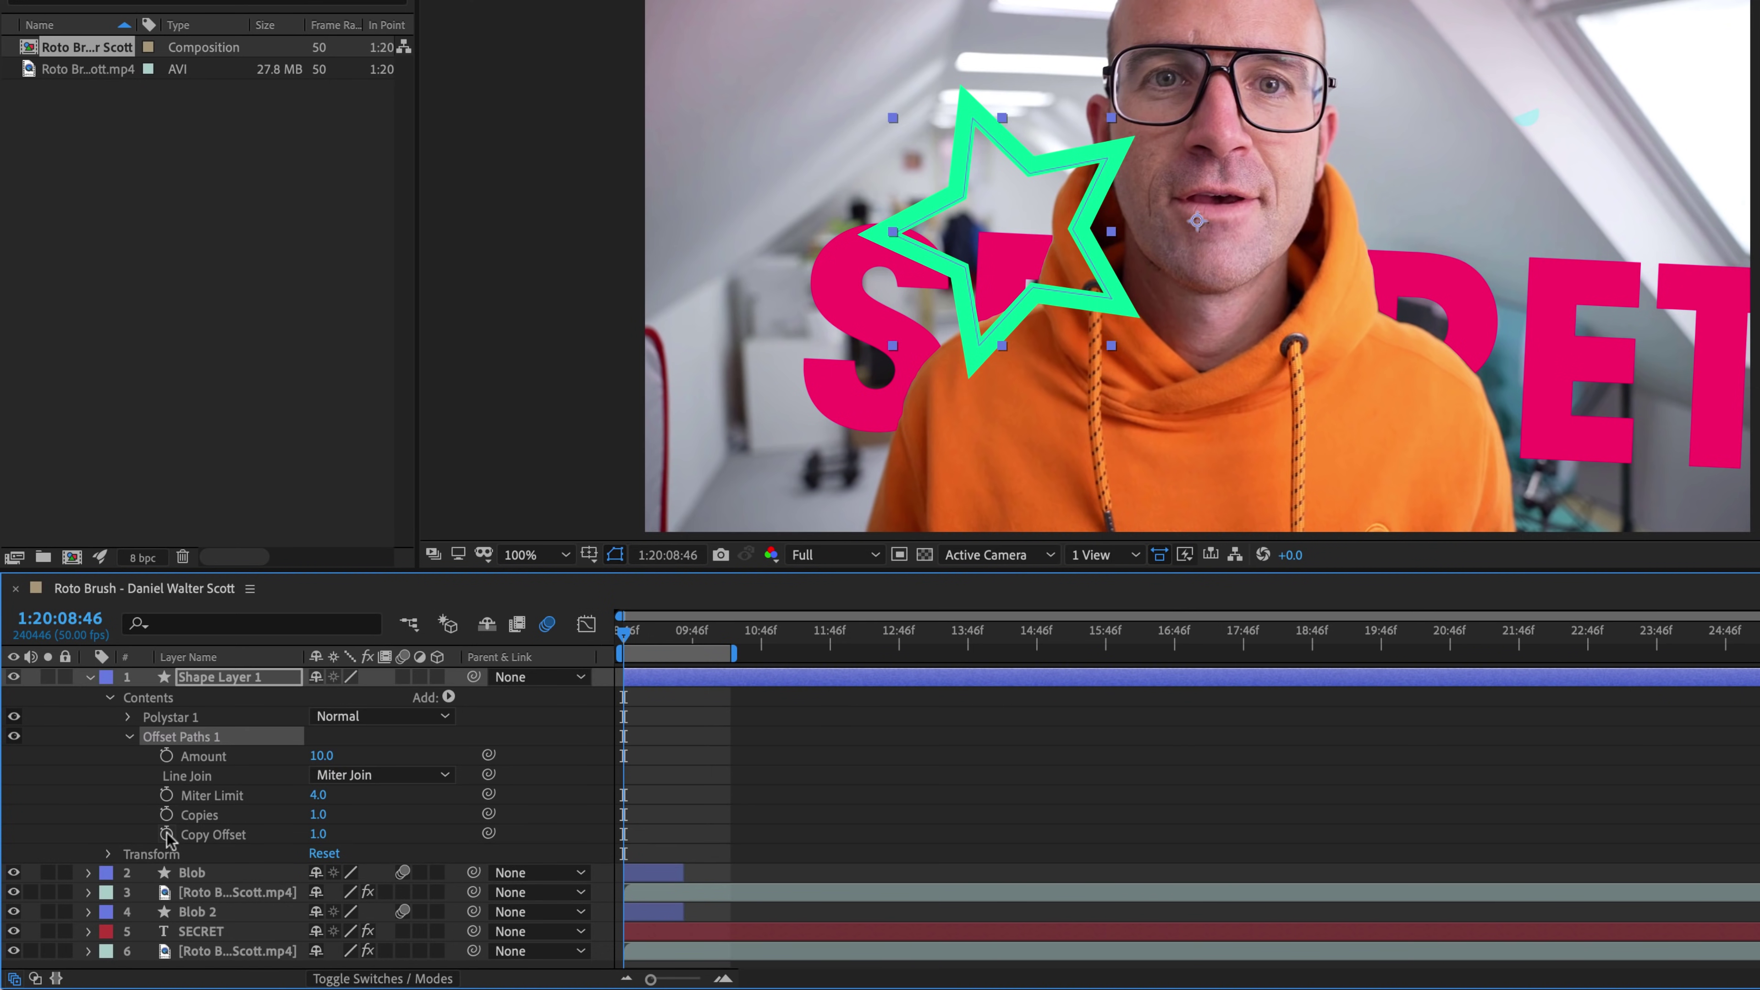
Step: Start keyframes for the Offset Paths Copies, Amount and Copy Offset at 1:20:08:46
left_click(167, 814)
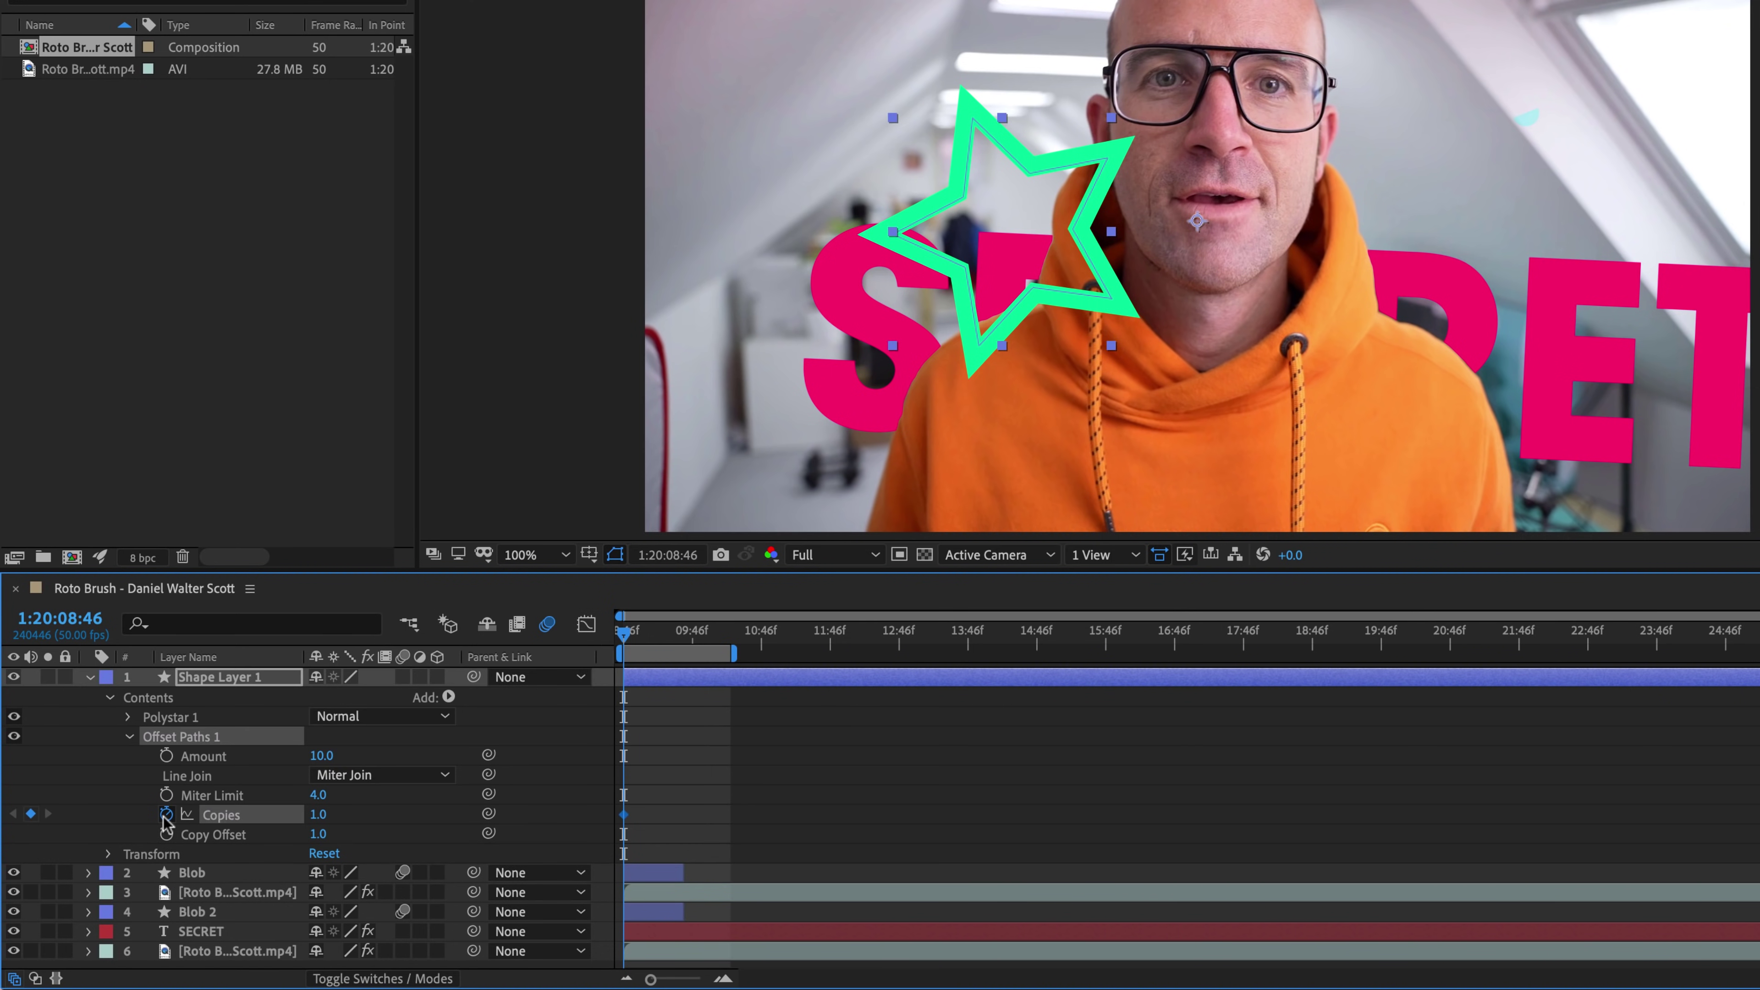
left_click(166, 755)
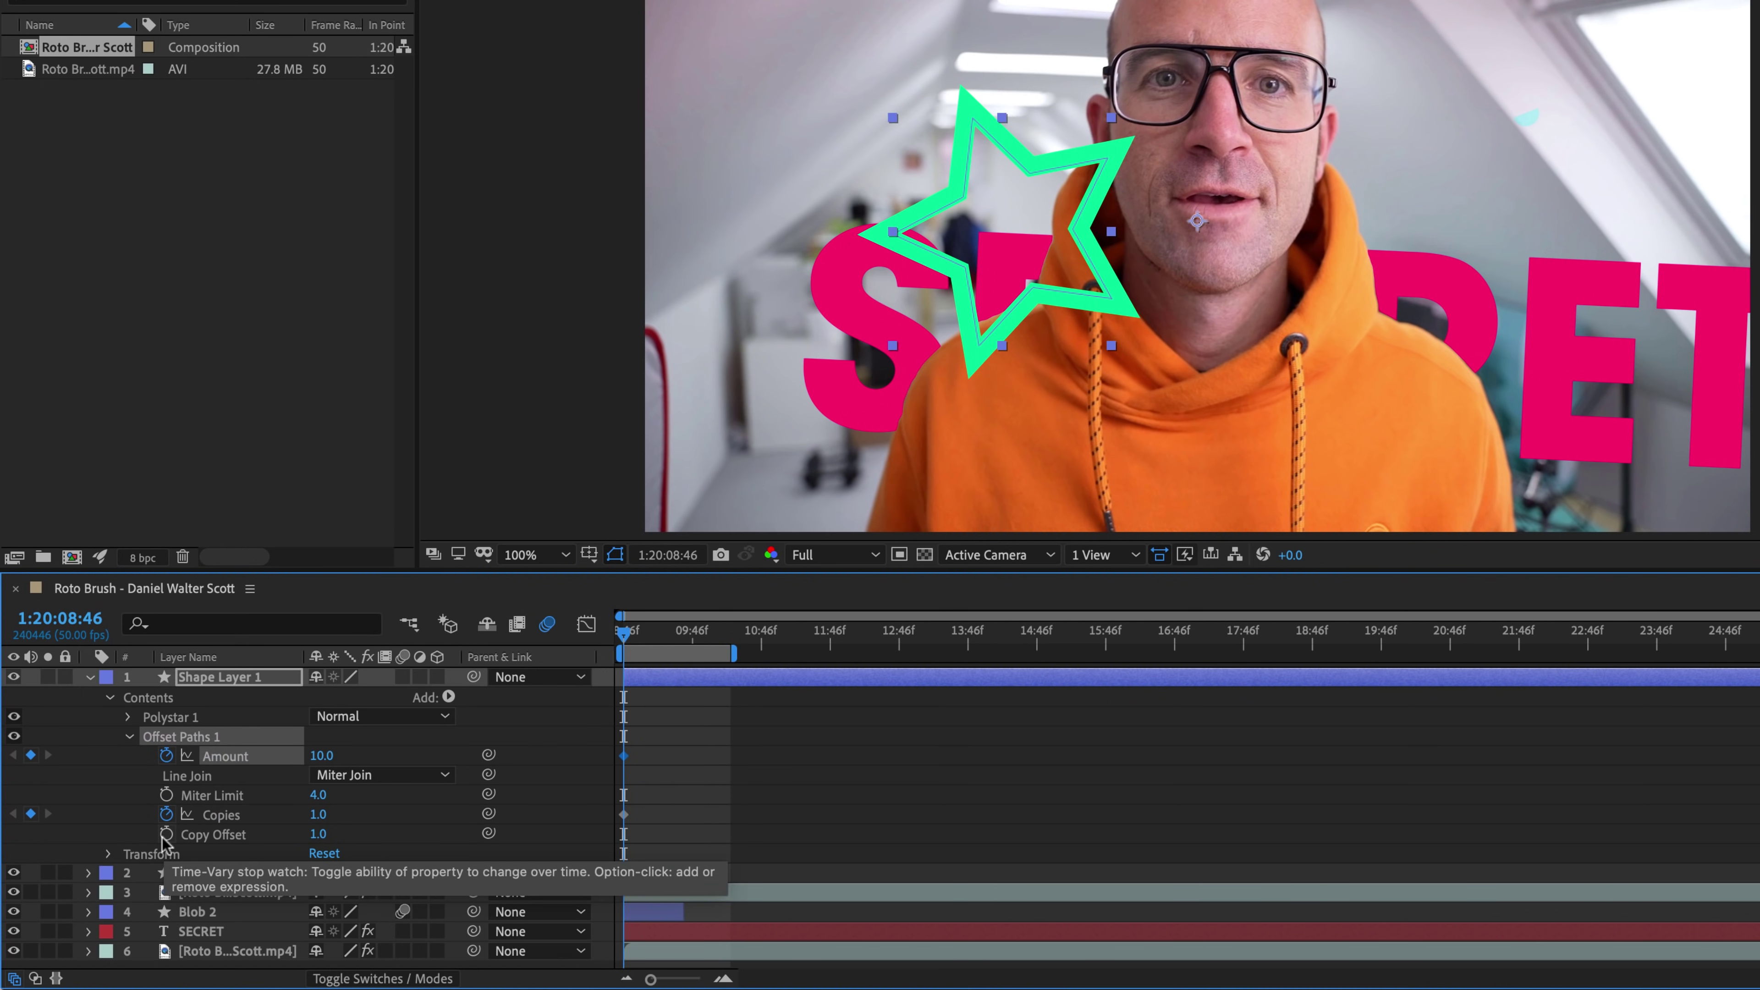
left_click(167, 834)
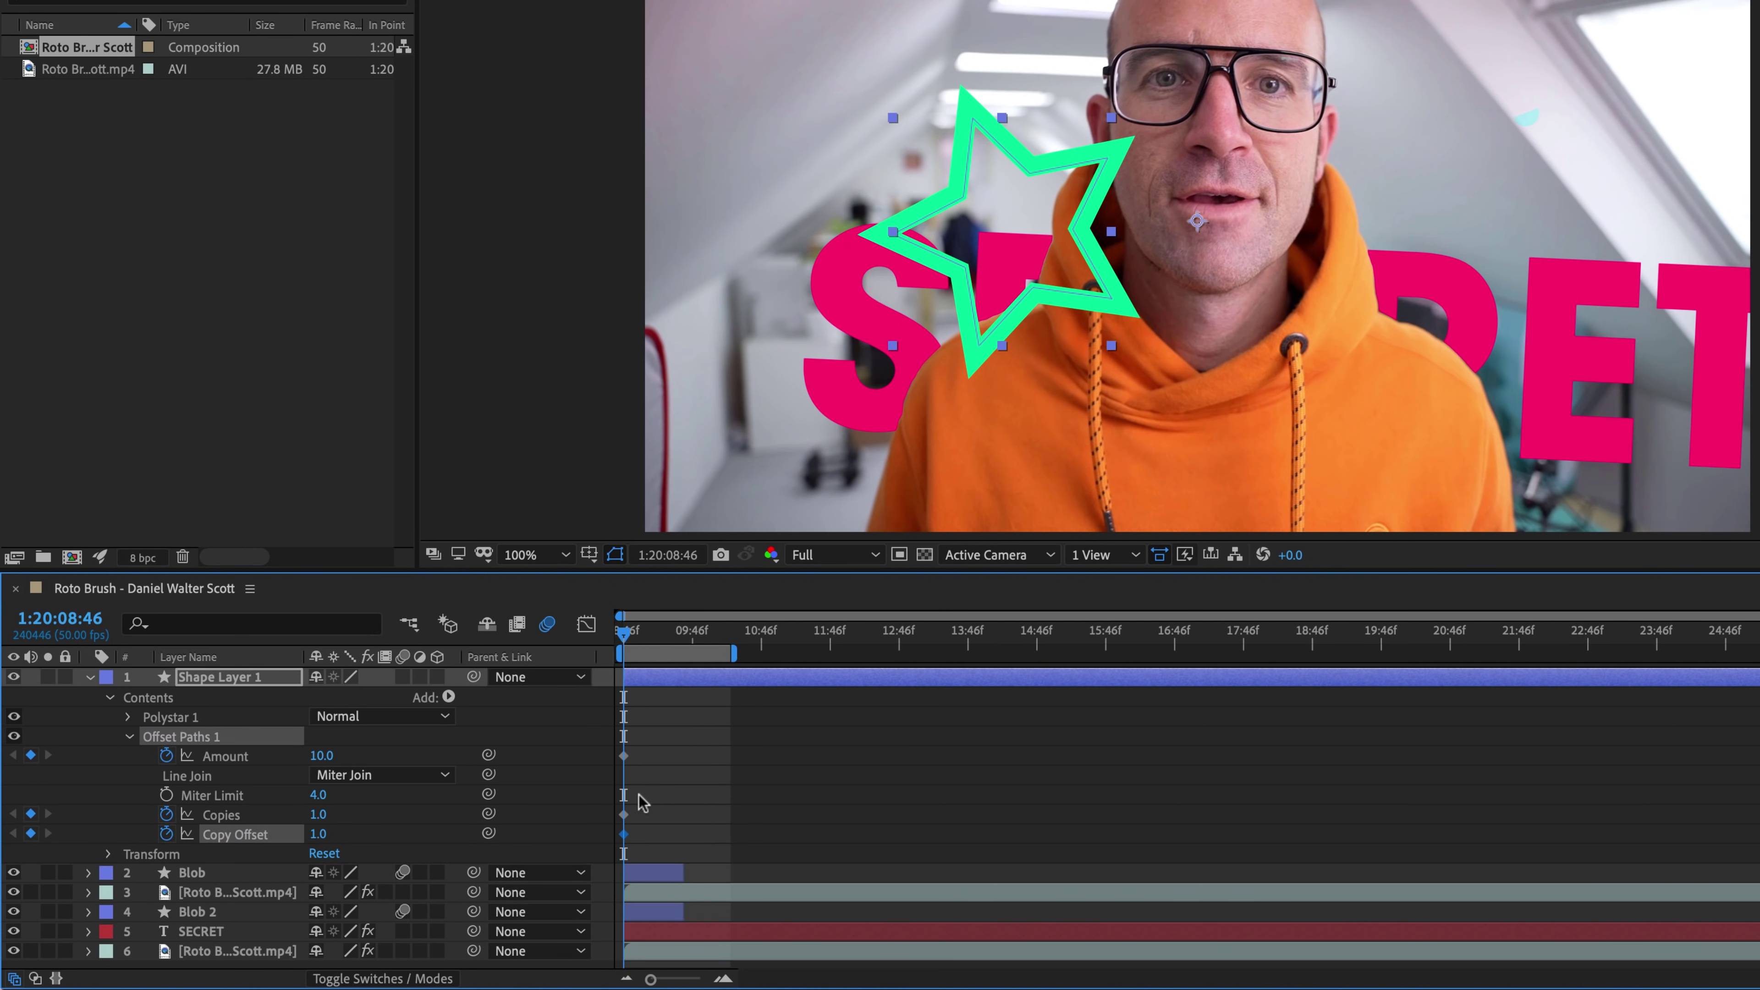
Step: At 1:20:09:26, keyframe the star's Offset Paths with Amount 52, Copies 8 and Copy Offset 0
left_click_drag(628, 639, 665, 634)
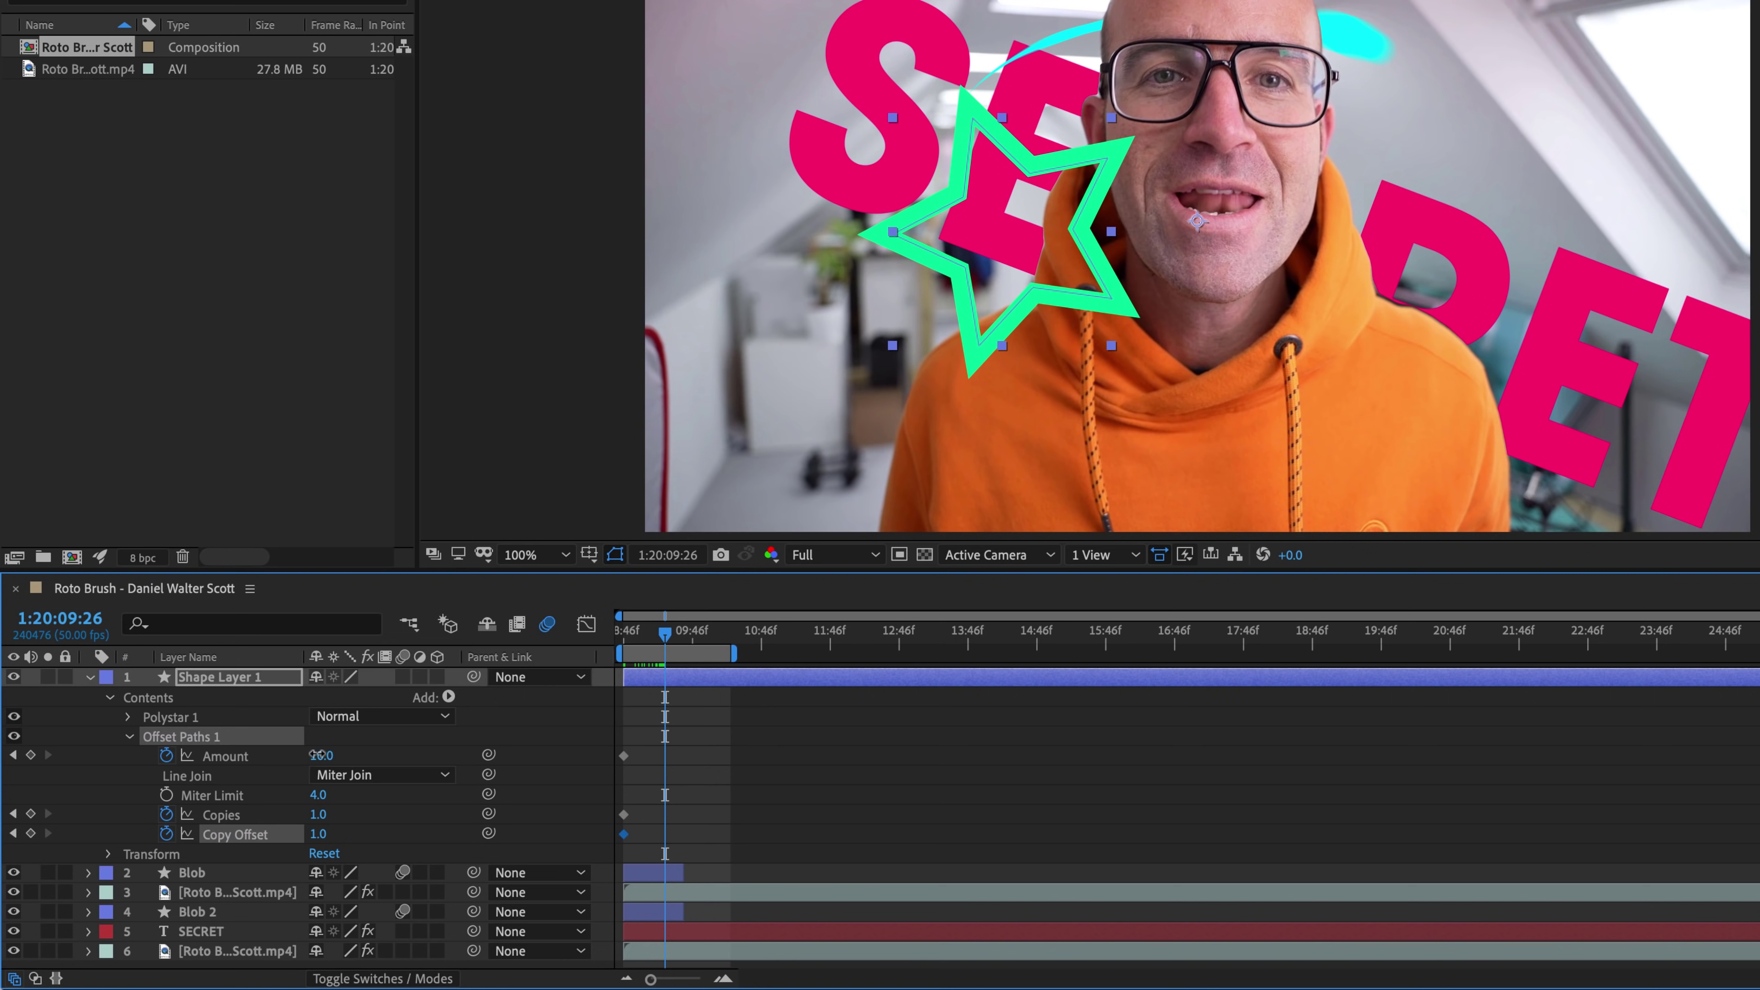
left_click_drag(318, 755, 359, 759)
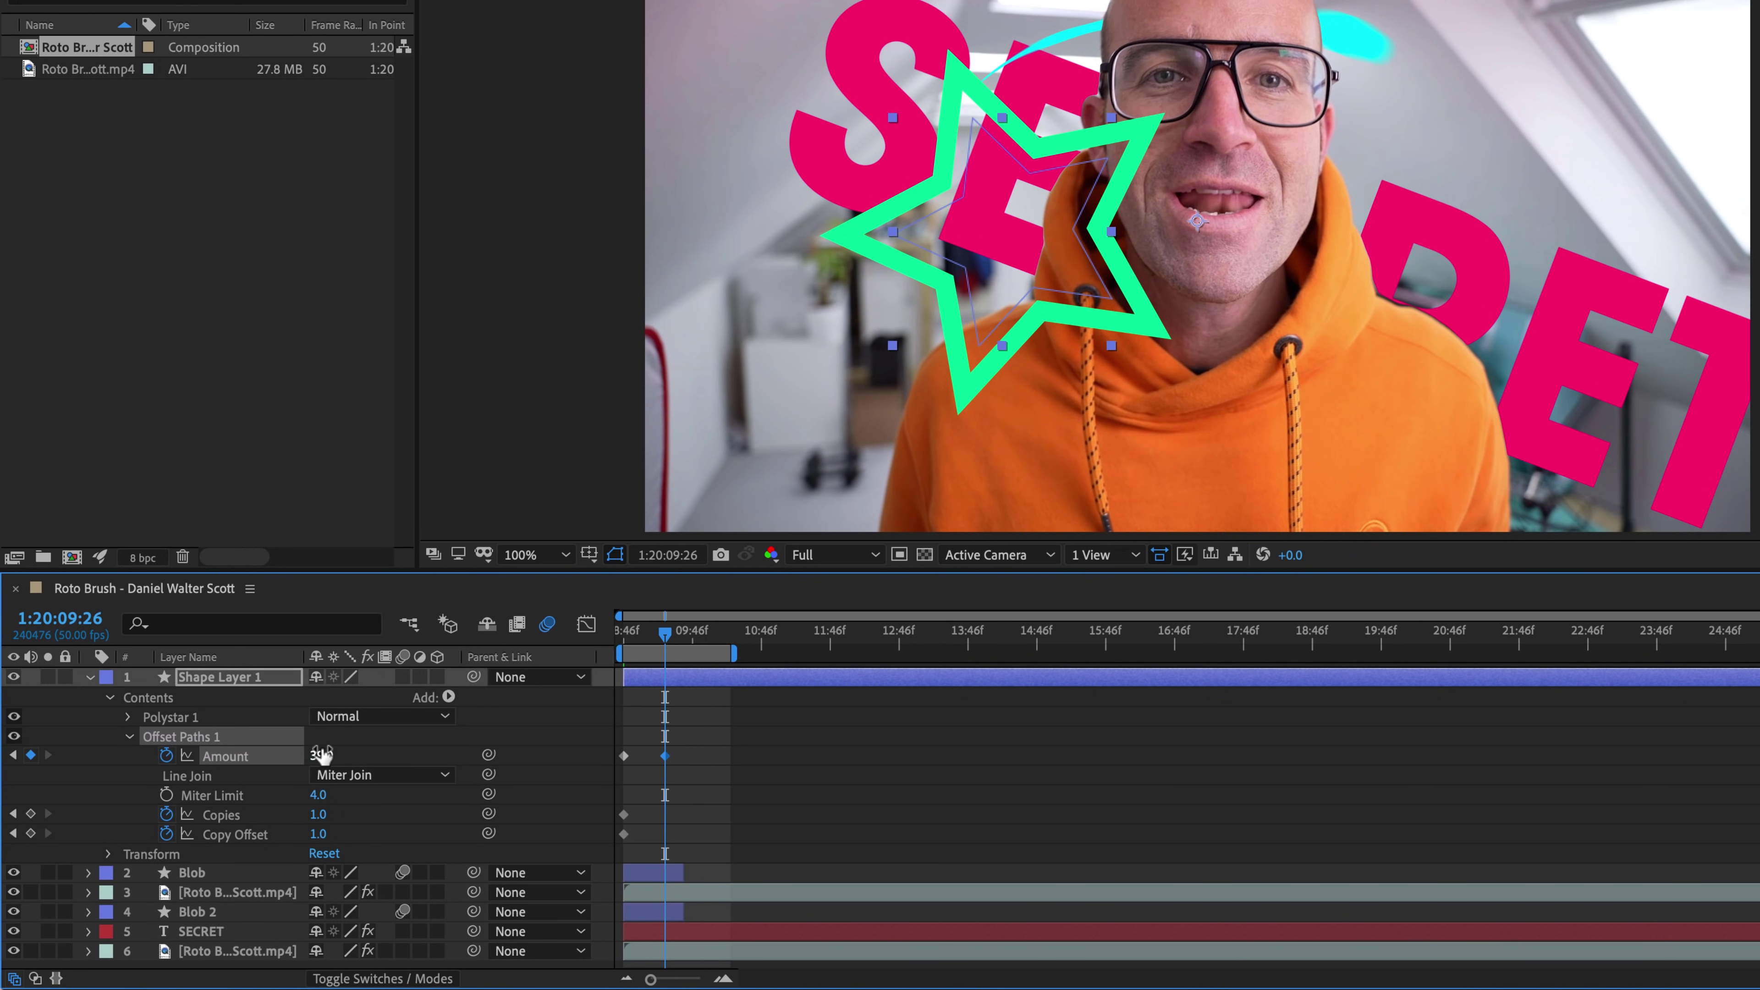
left_click_drag(319, 814, 337, 822)
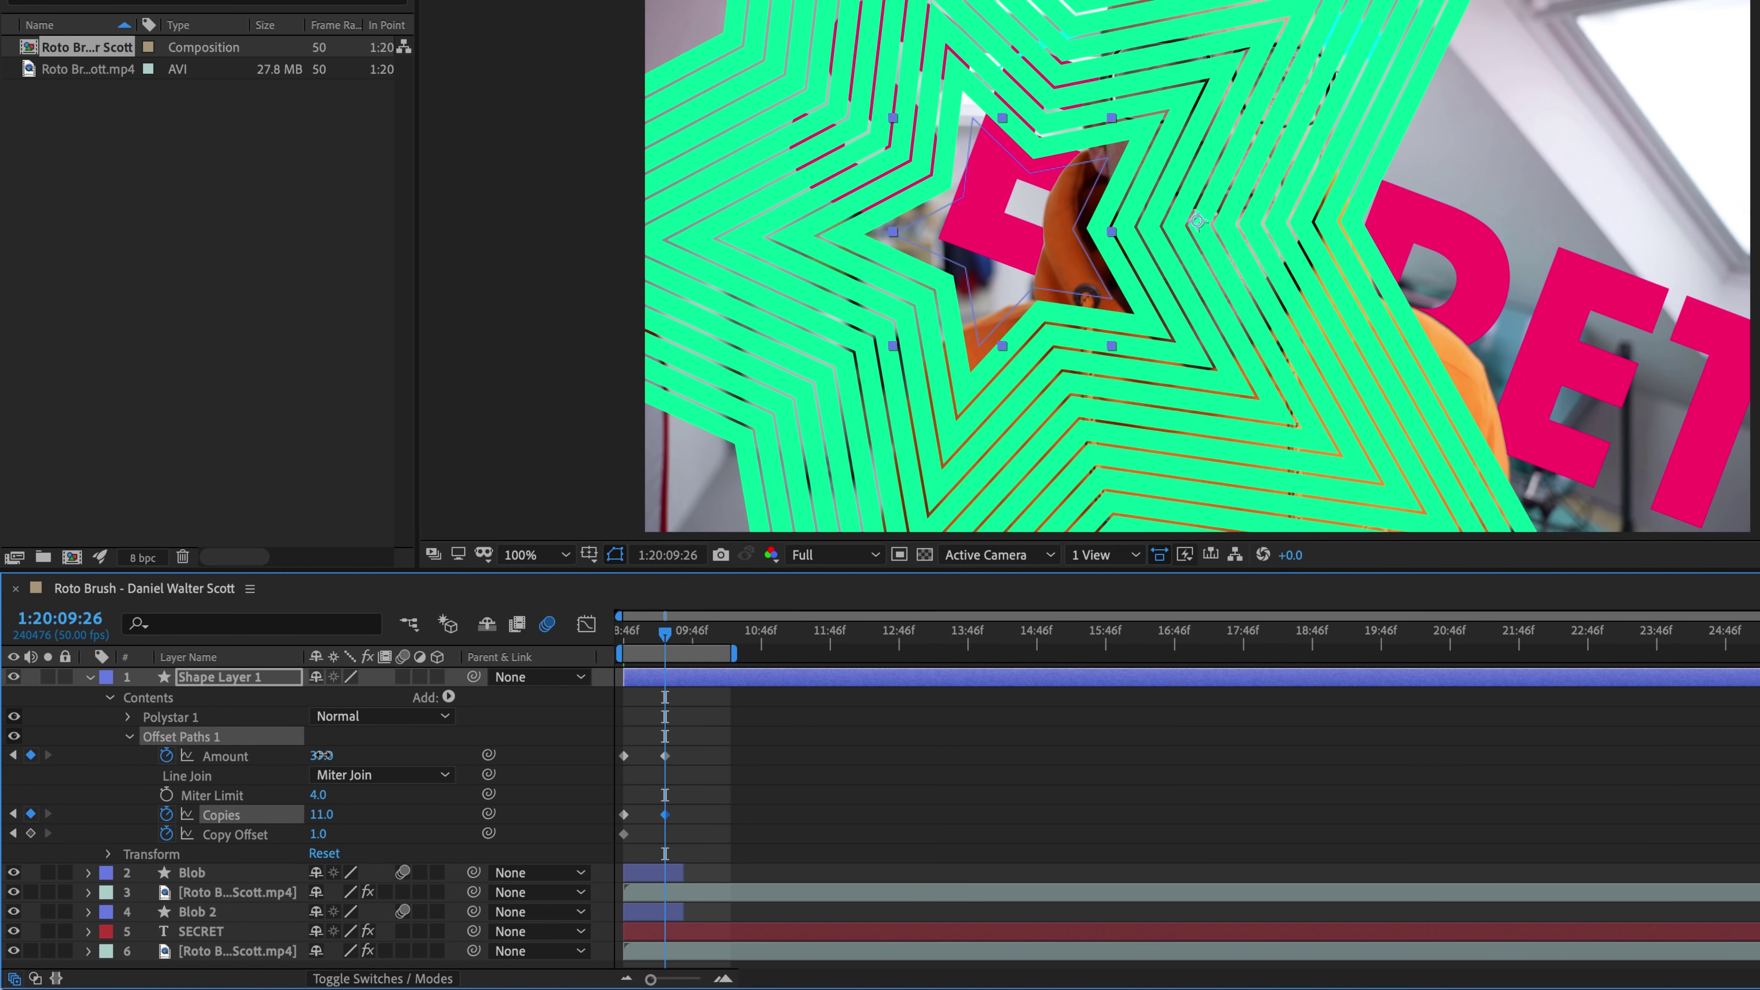
mouse_move(320, 755)
left_mouse_down()
mouse_move(303, 755)
mouse_move(329, 754)
left_mouse_up()
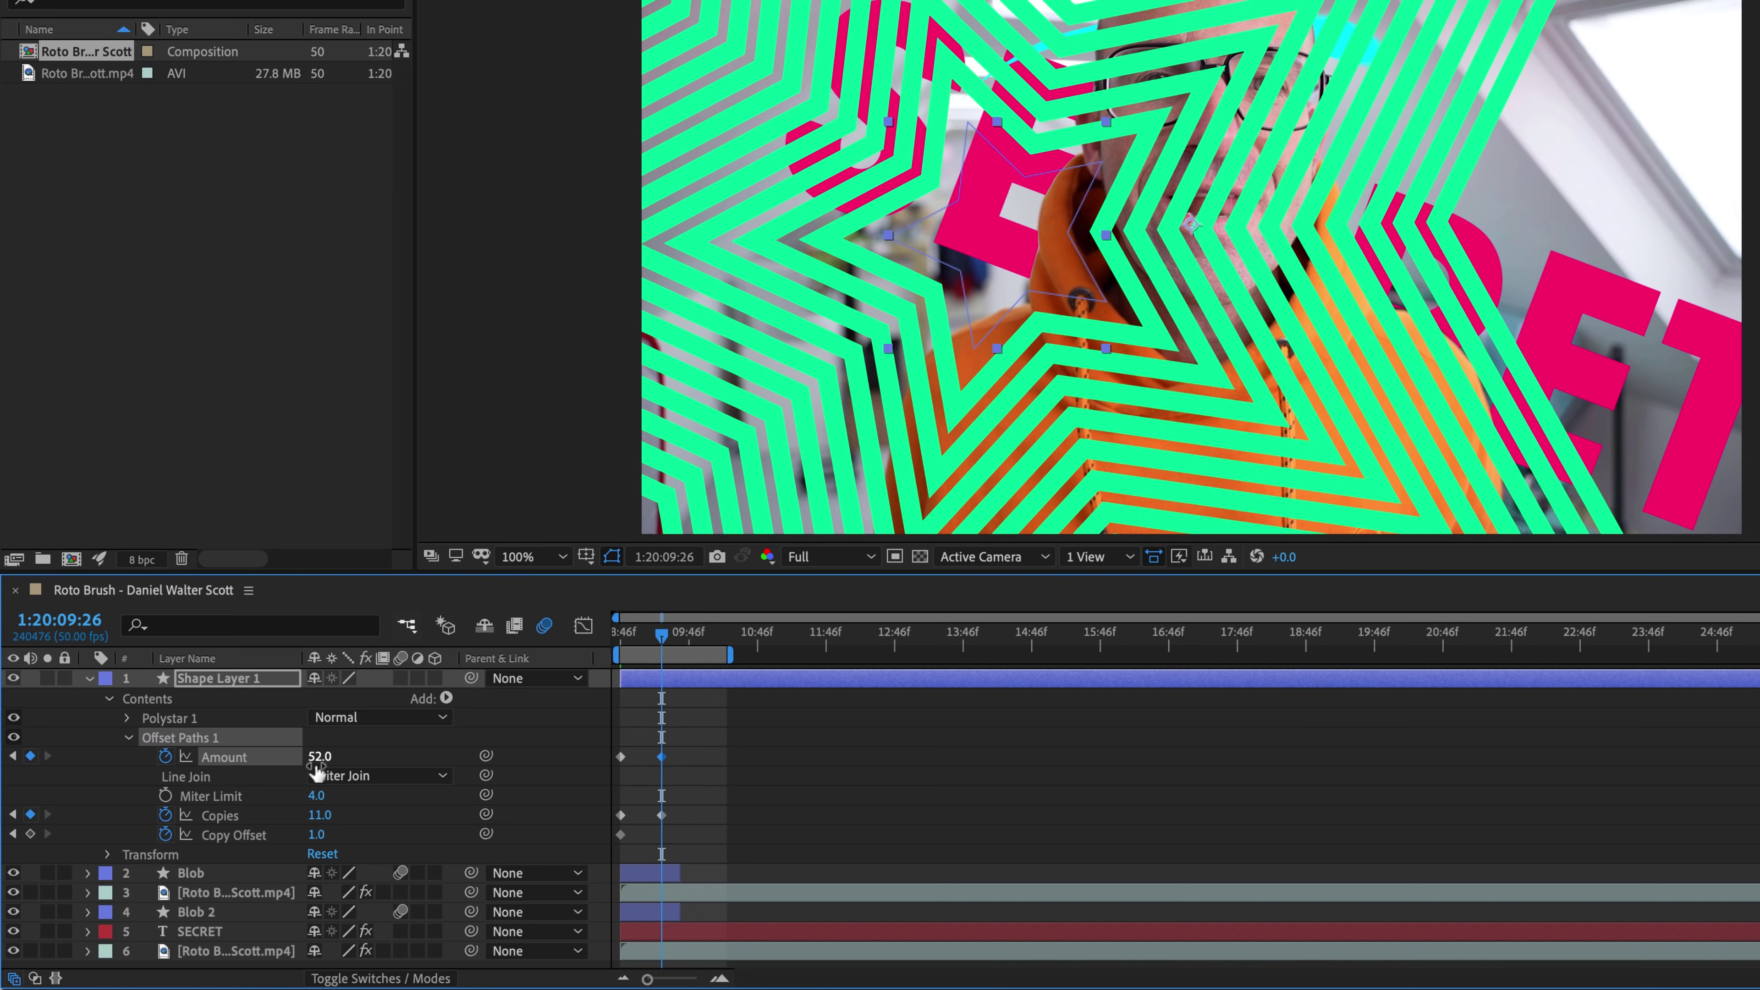
left_click_drag(315, 819, 315, 830)
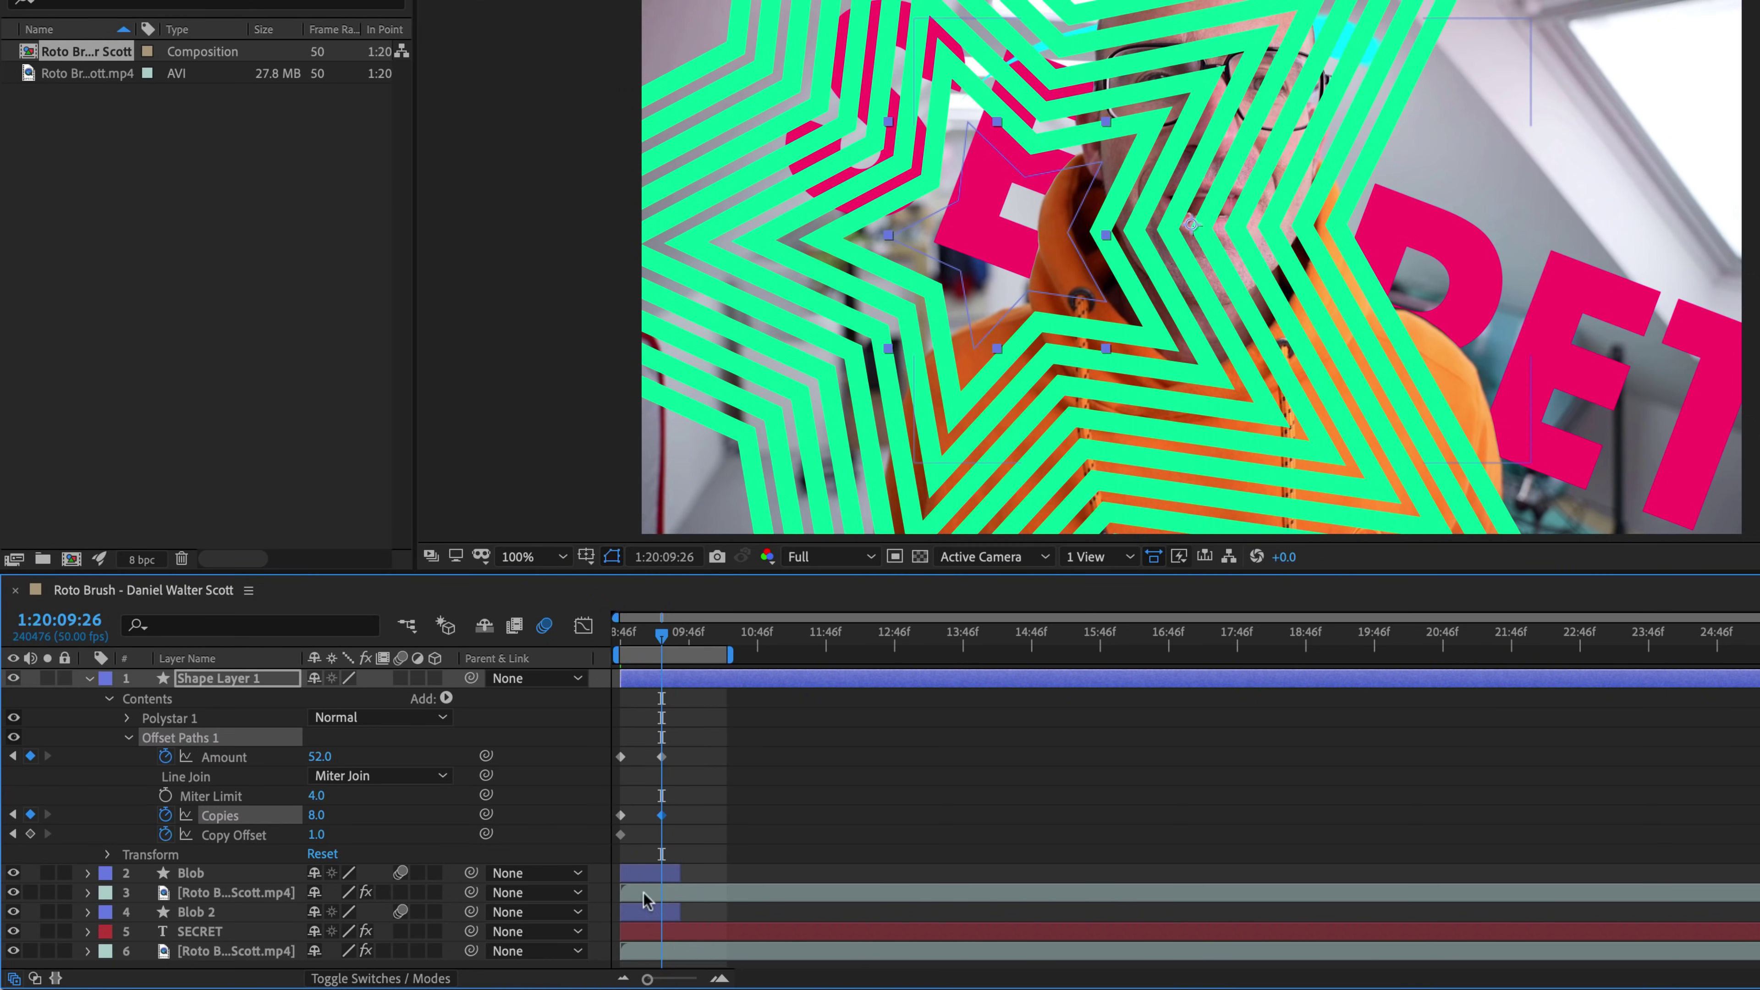
left_click_drag(313, 835, 318, 842)
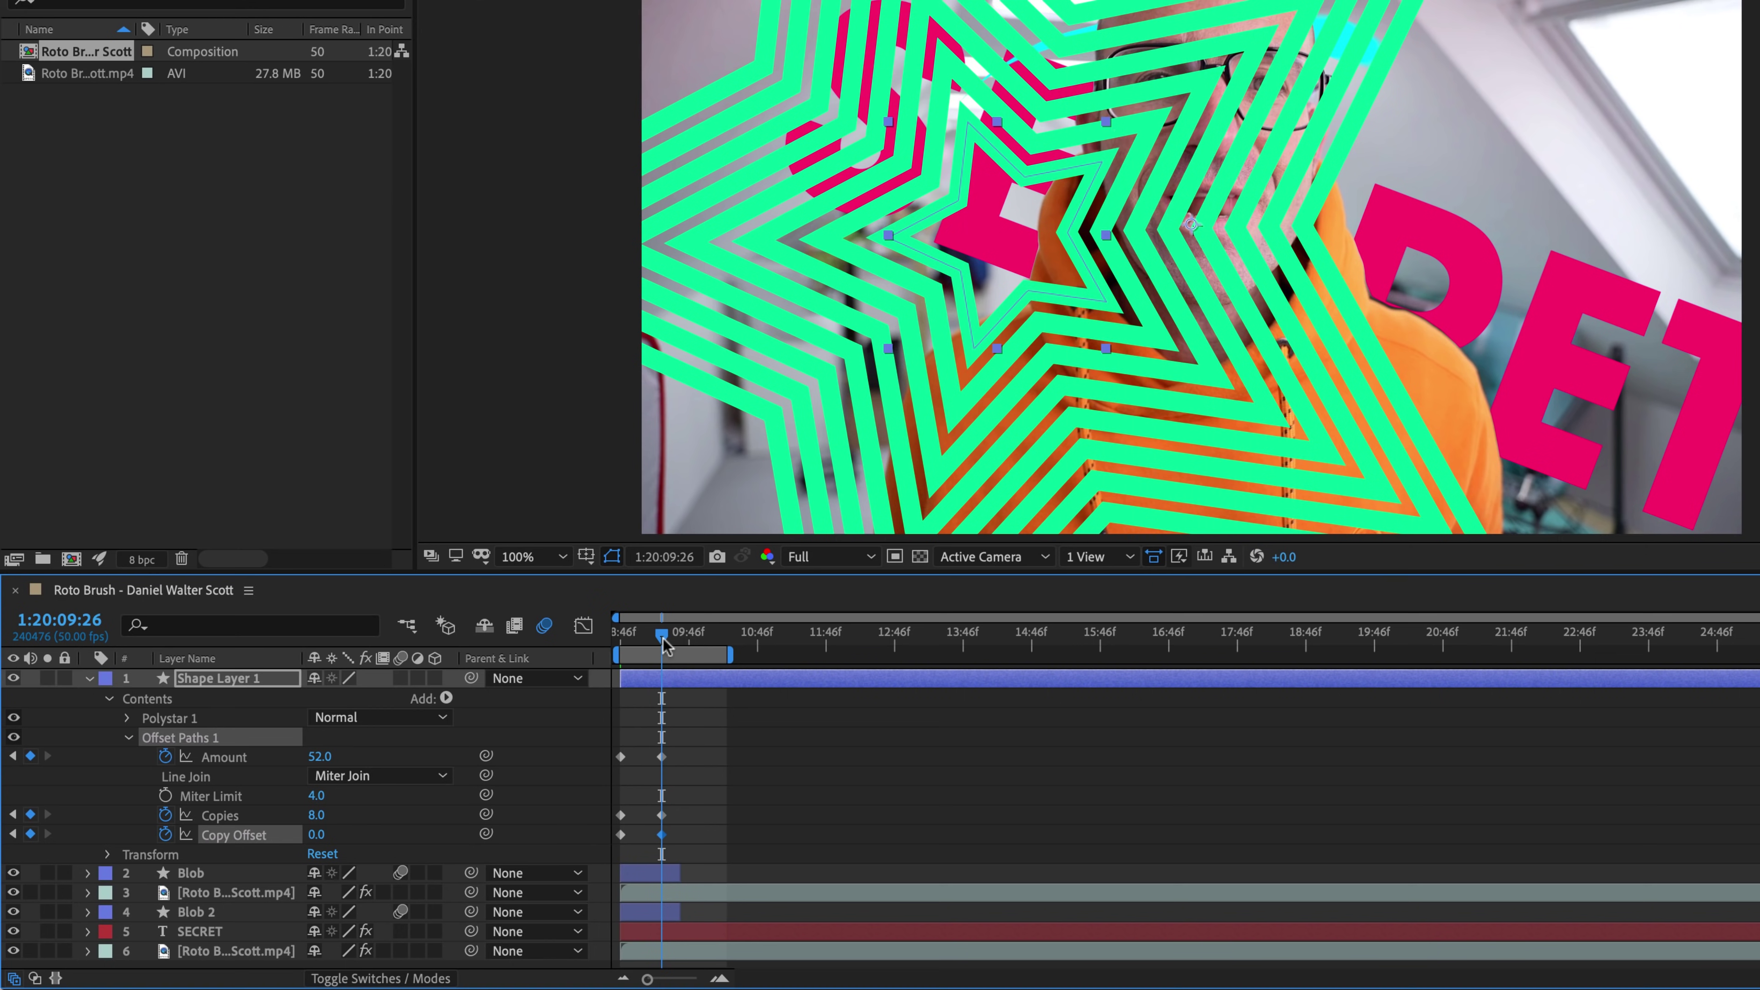
Step: Copy the first Amount, Copies and Copy Offset keyframes to 1:20:09:44 and preview the star from 1:20:08:46
left_click_drag(665, 645, 686, 645)
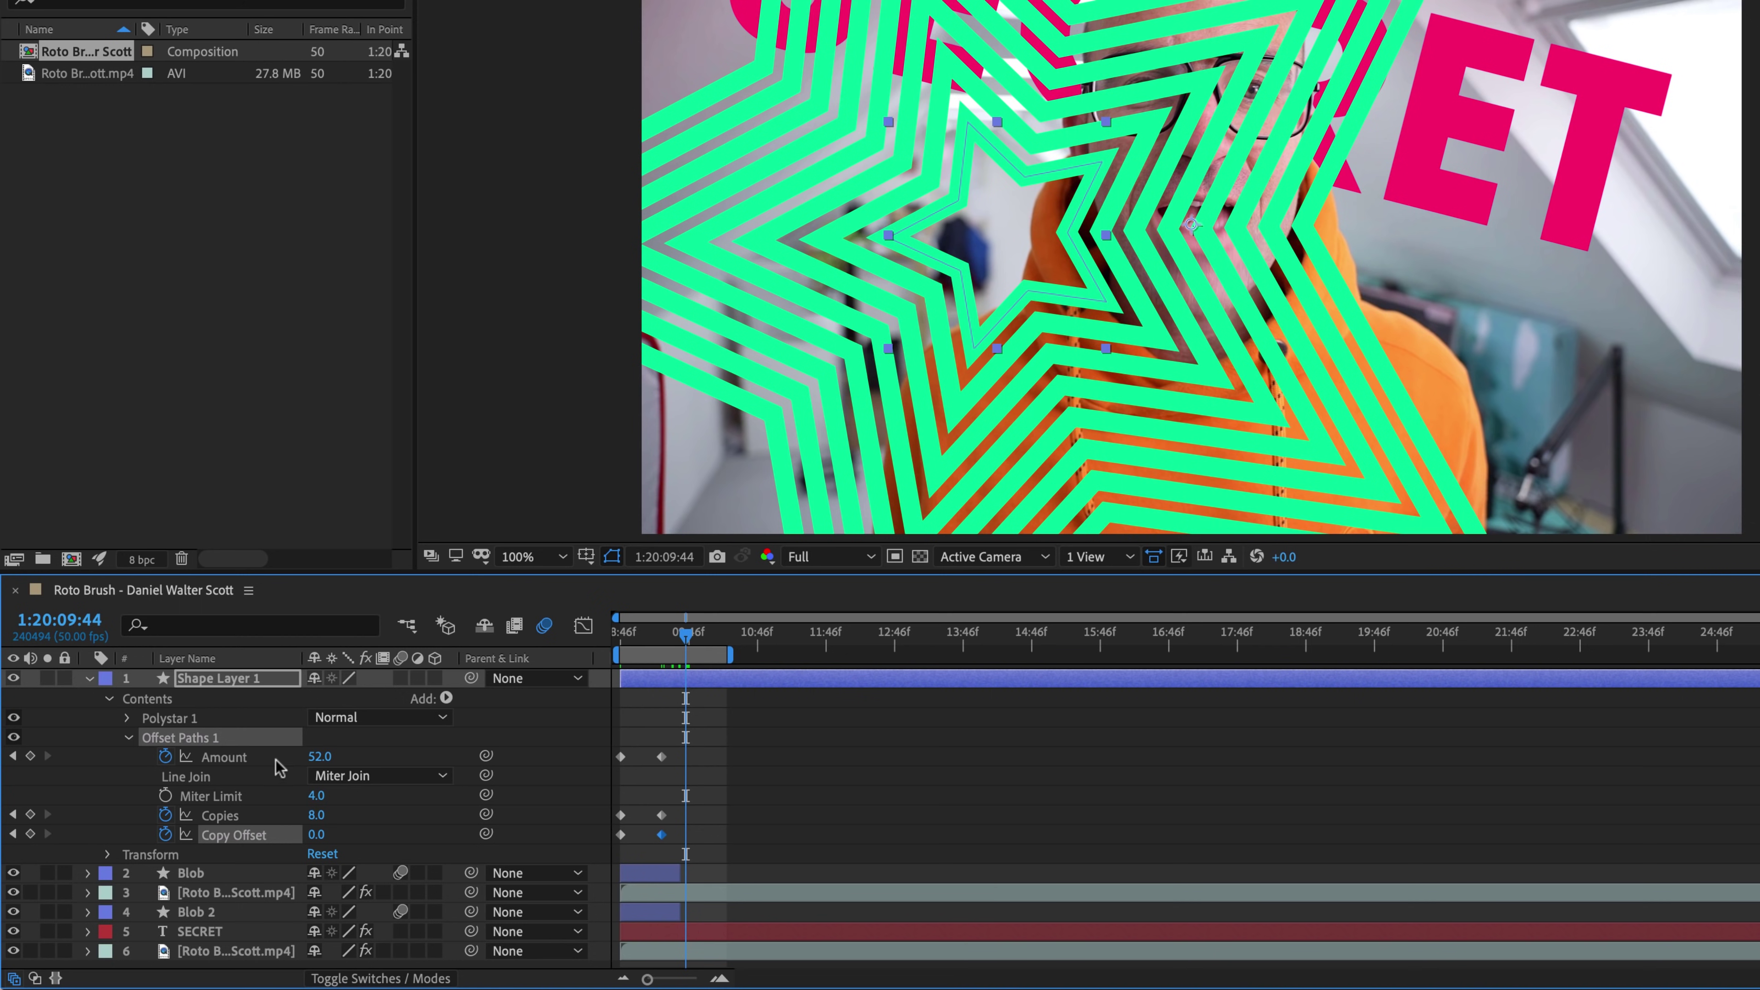
left_click_drag(639, 734, 608, 857)
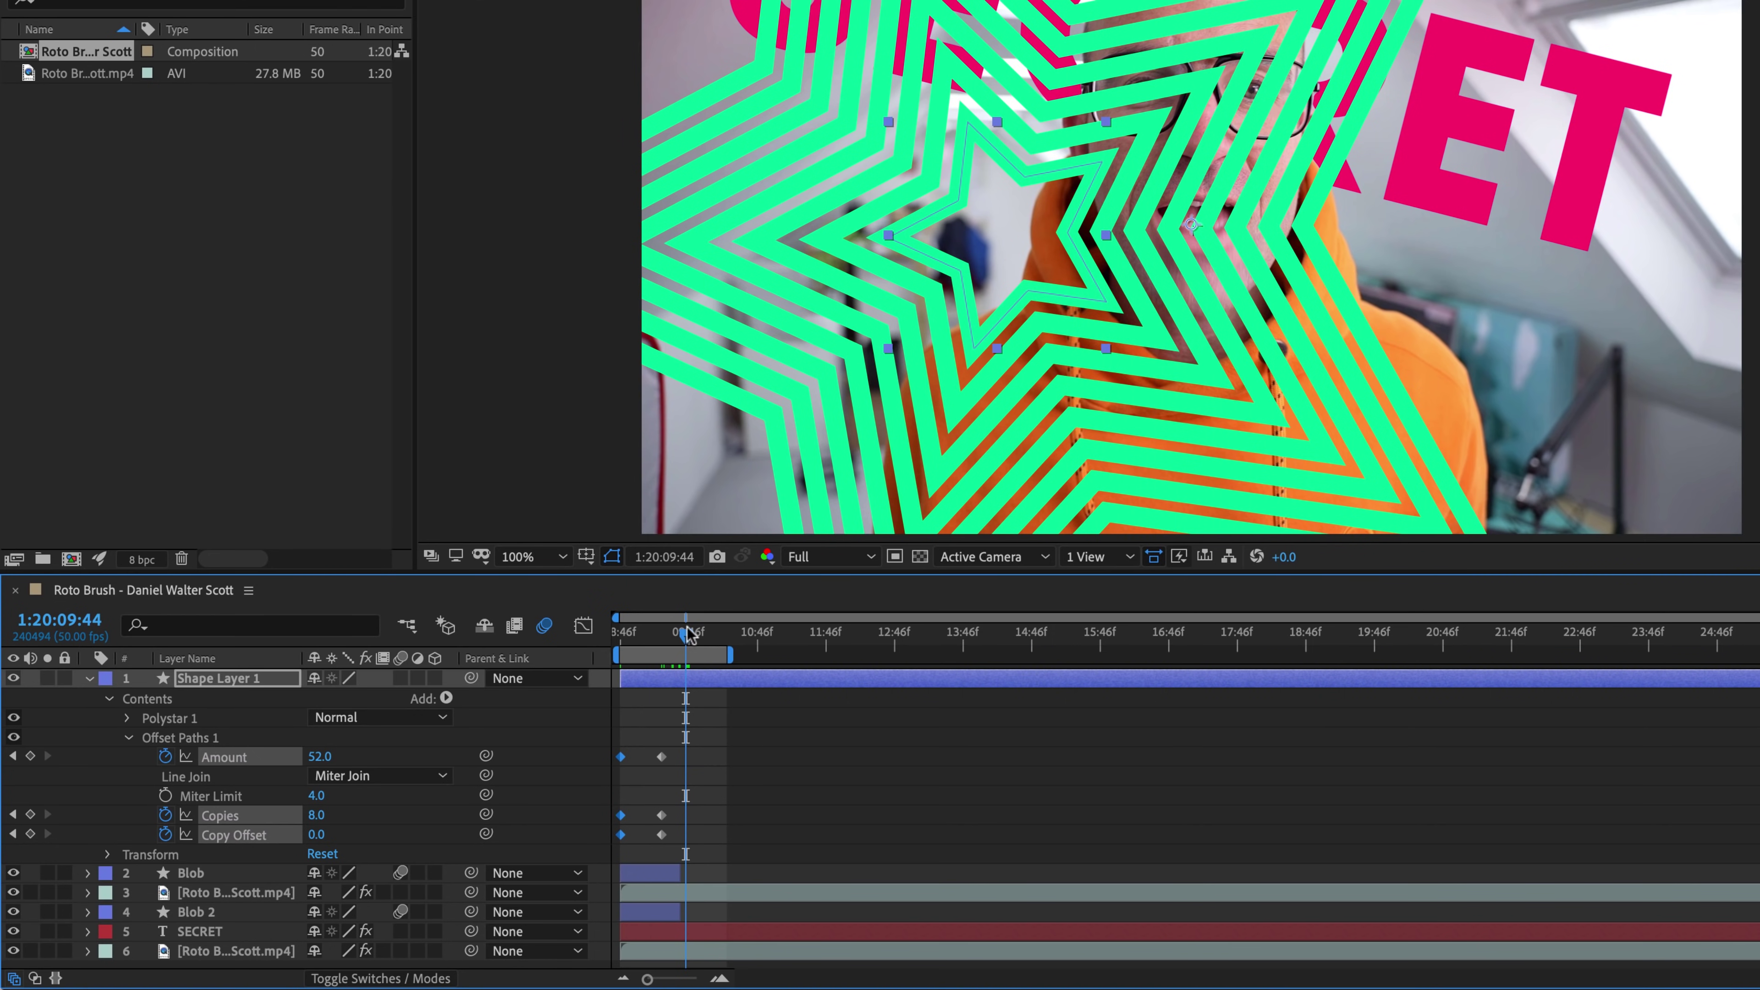
key("ctrl+v")
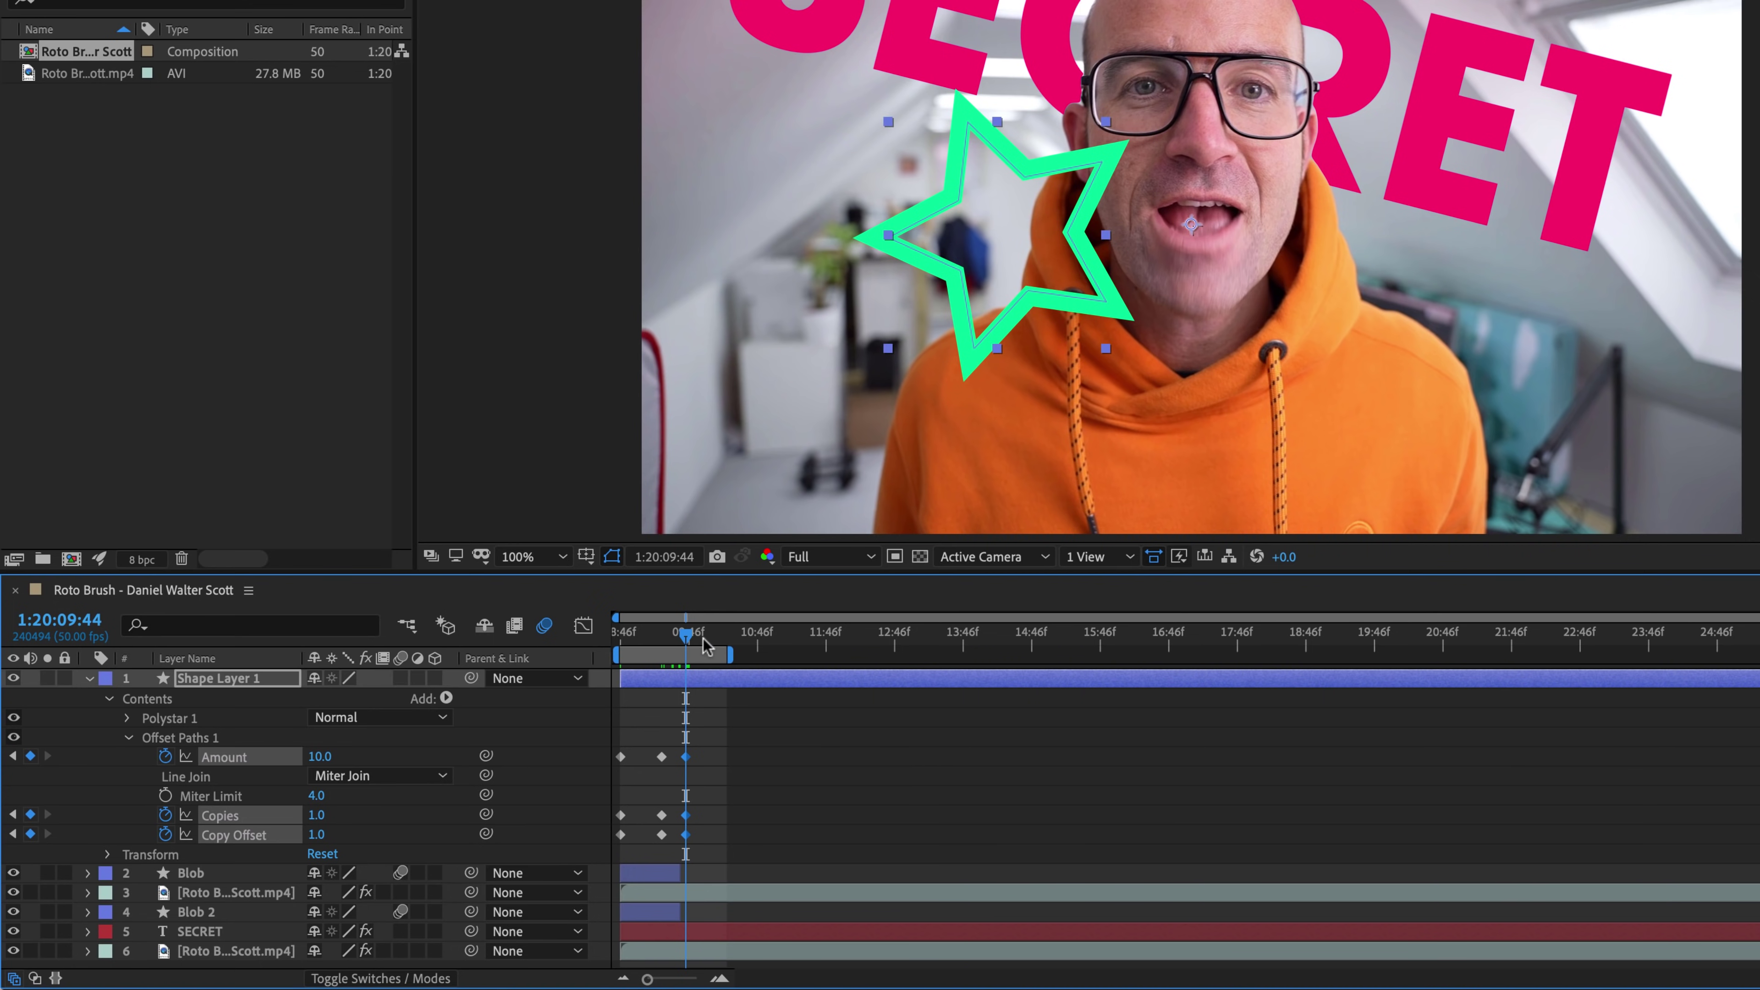
left_click_drag(688, 635, 609, 641)
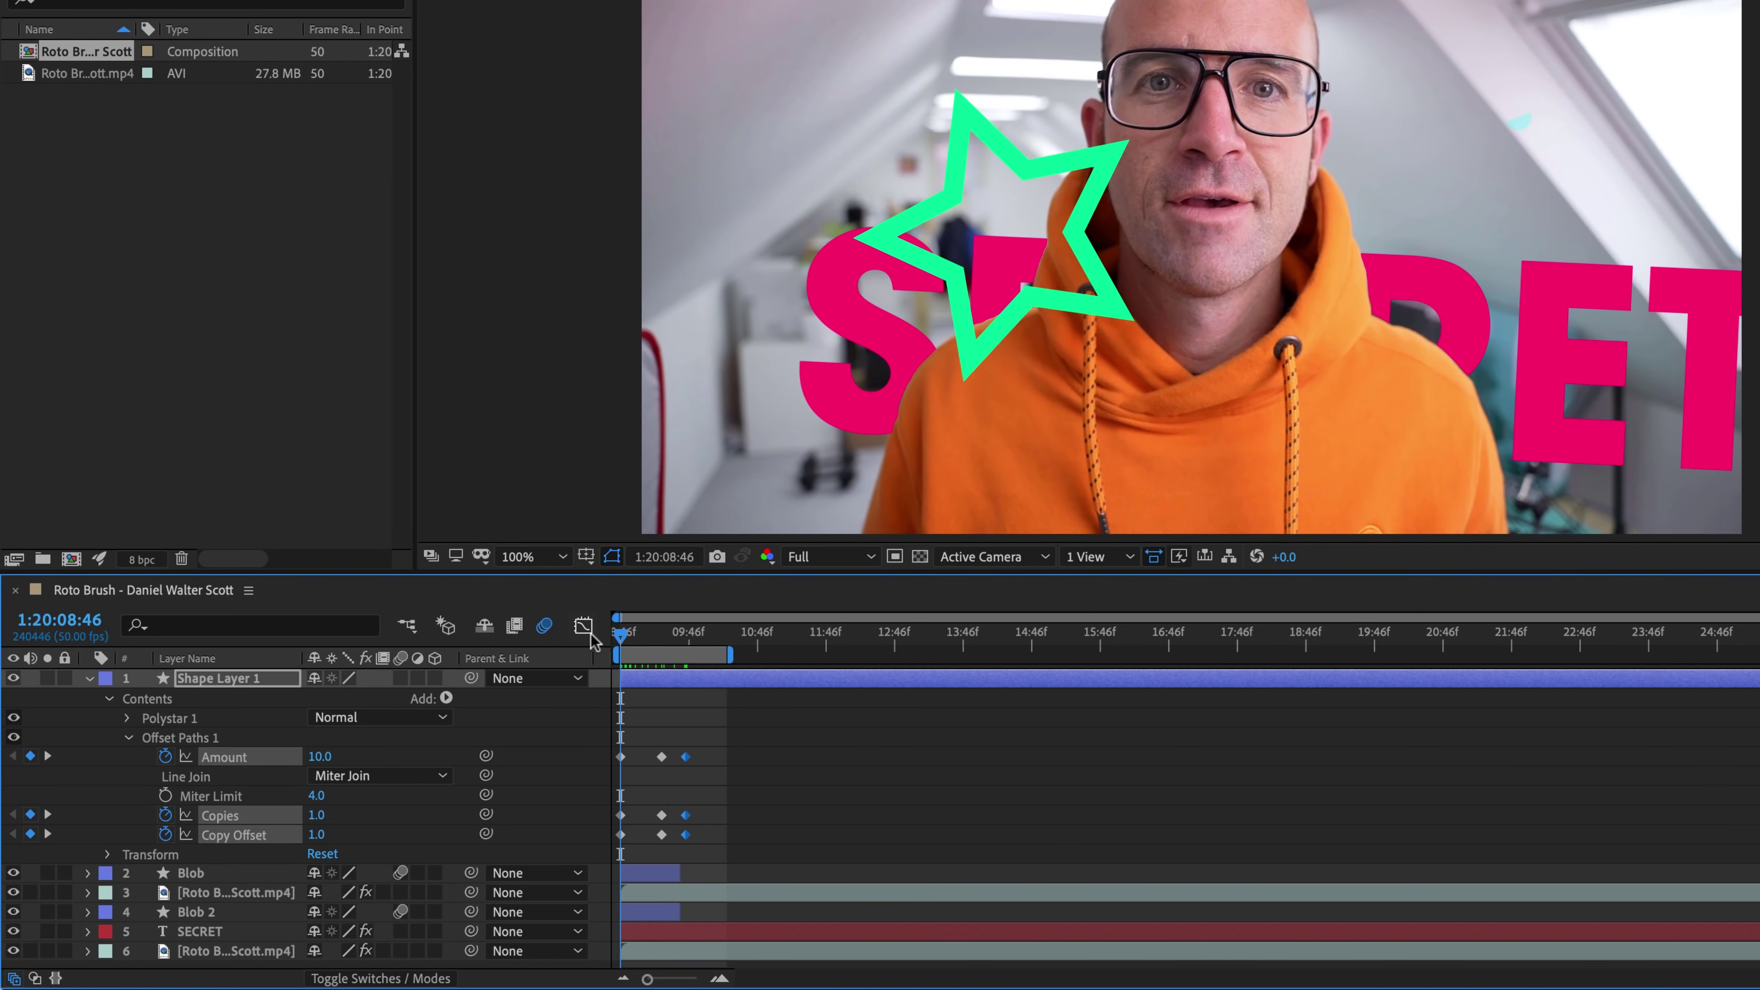
key("space")
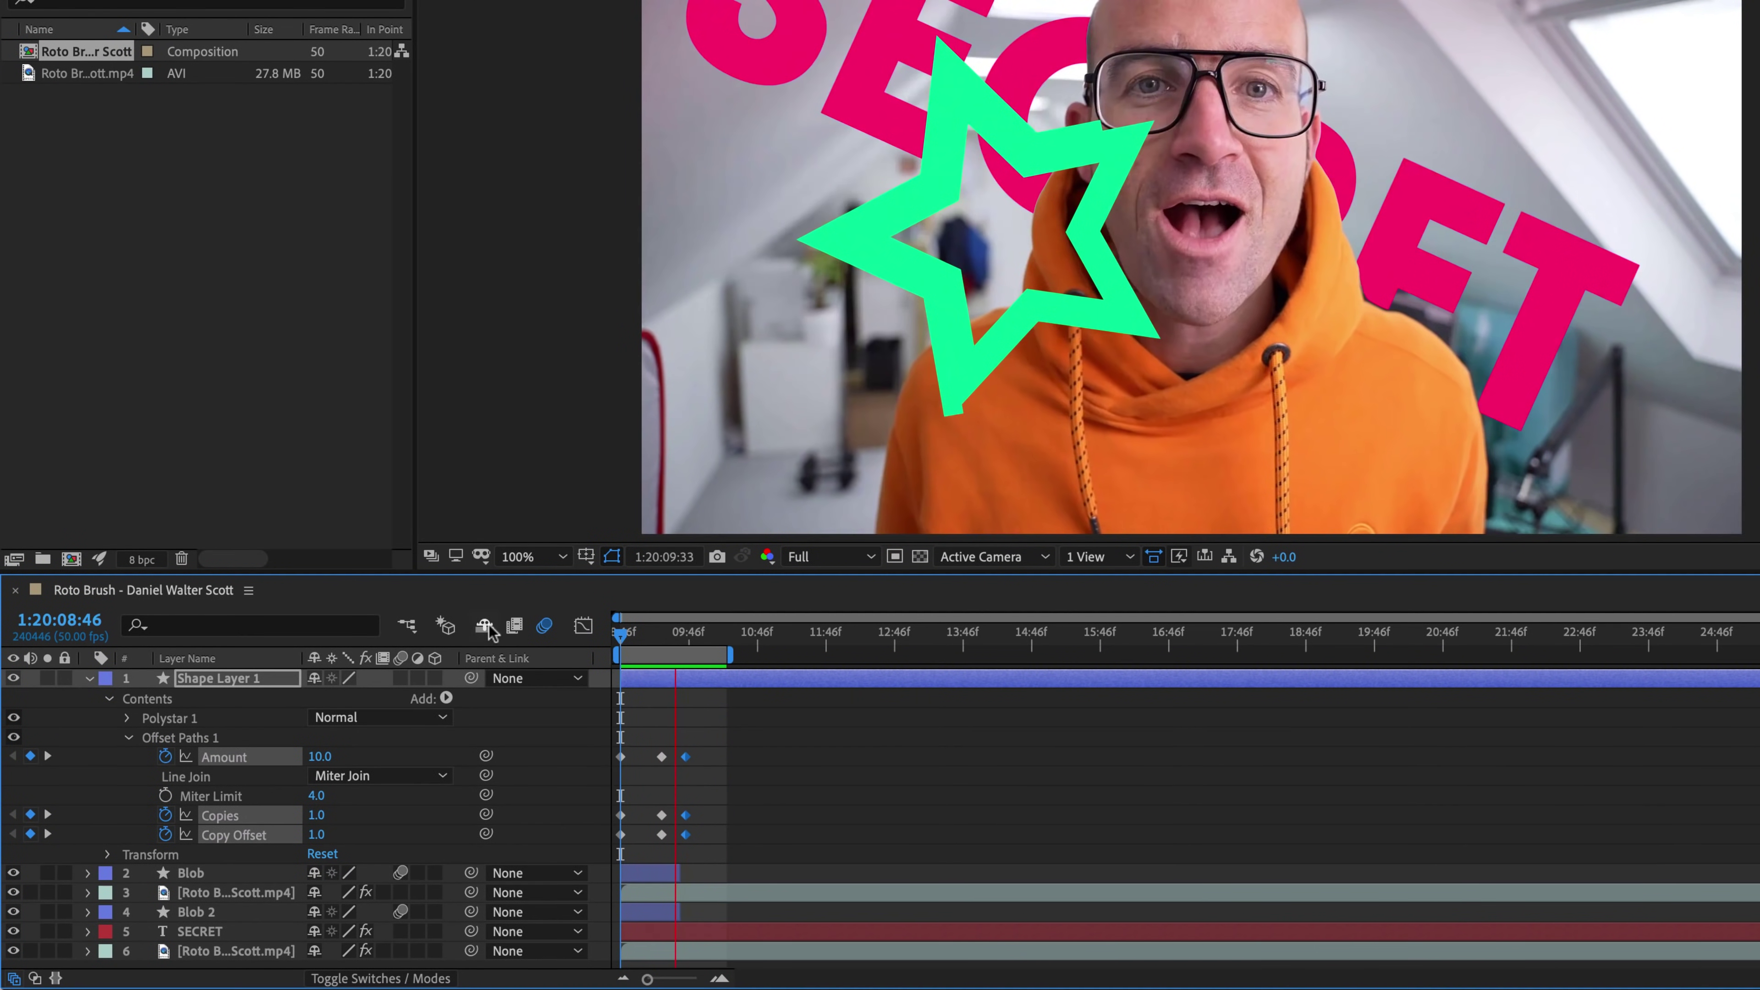
key("space")
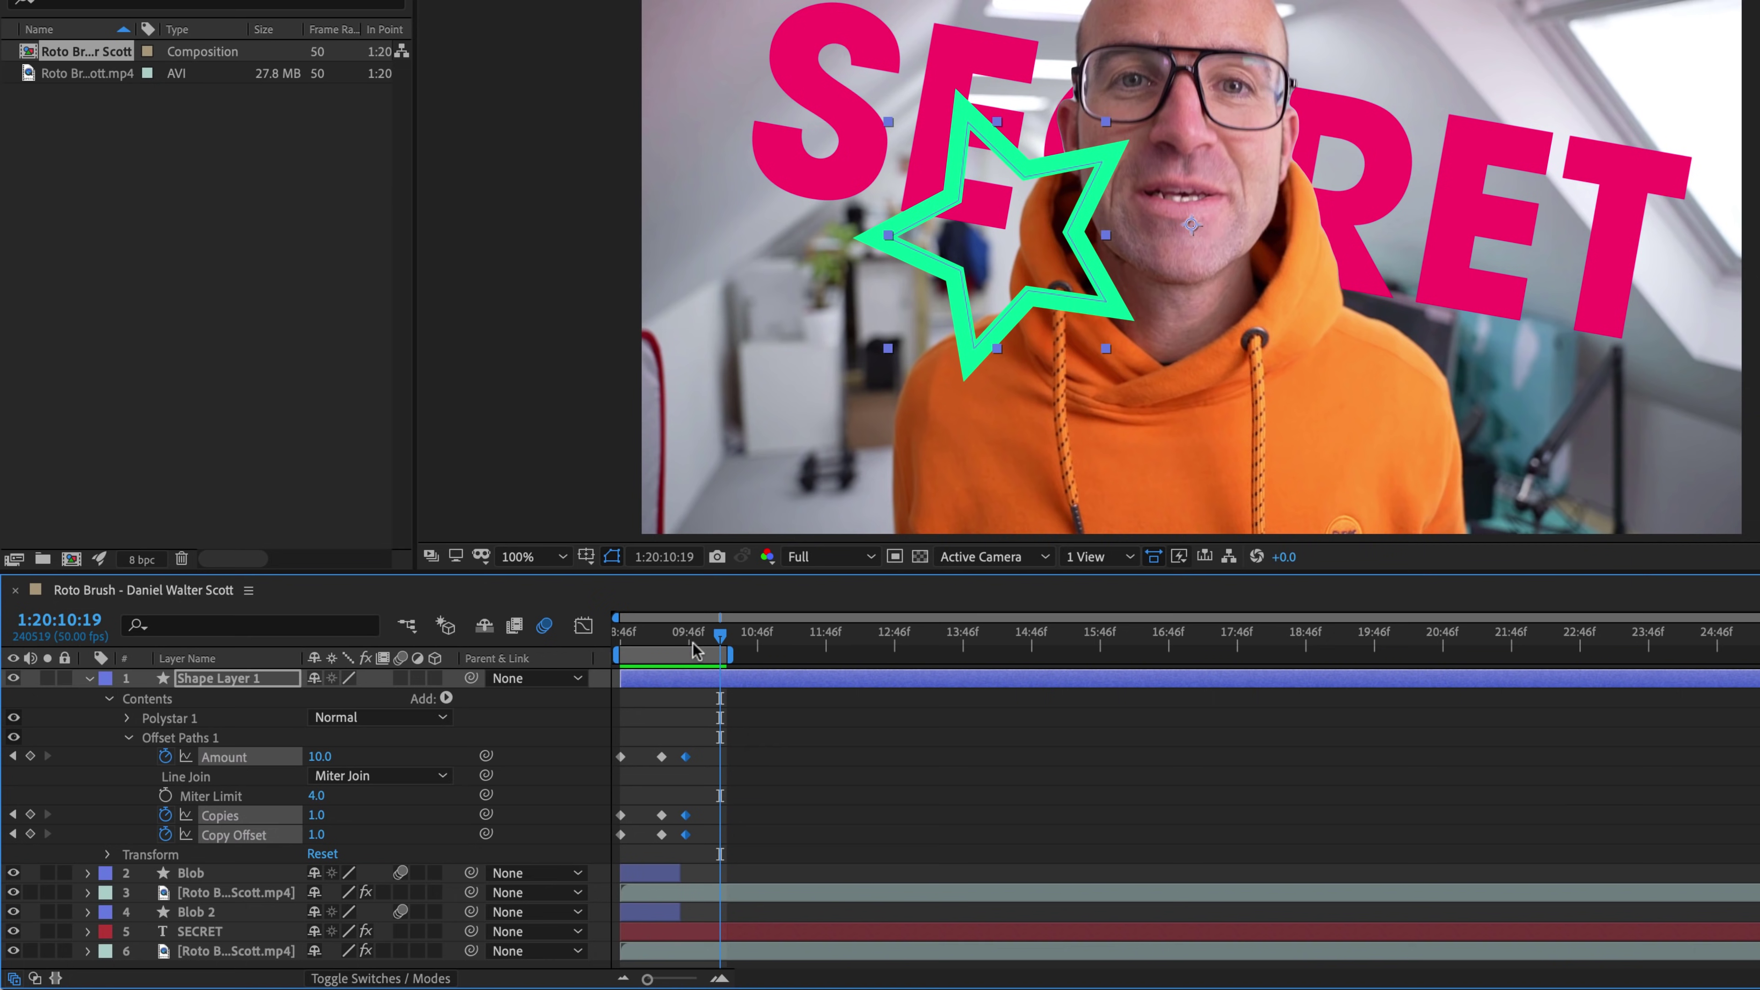
Step: Set the Offset Paths Amount at the 1:20:09:26 keyframe to 106 and preview the animation from its start
left_click_drag(693, 645, 669, 639)
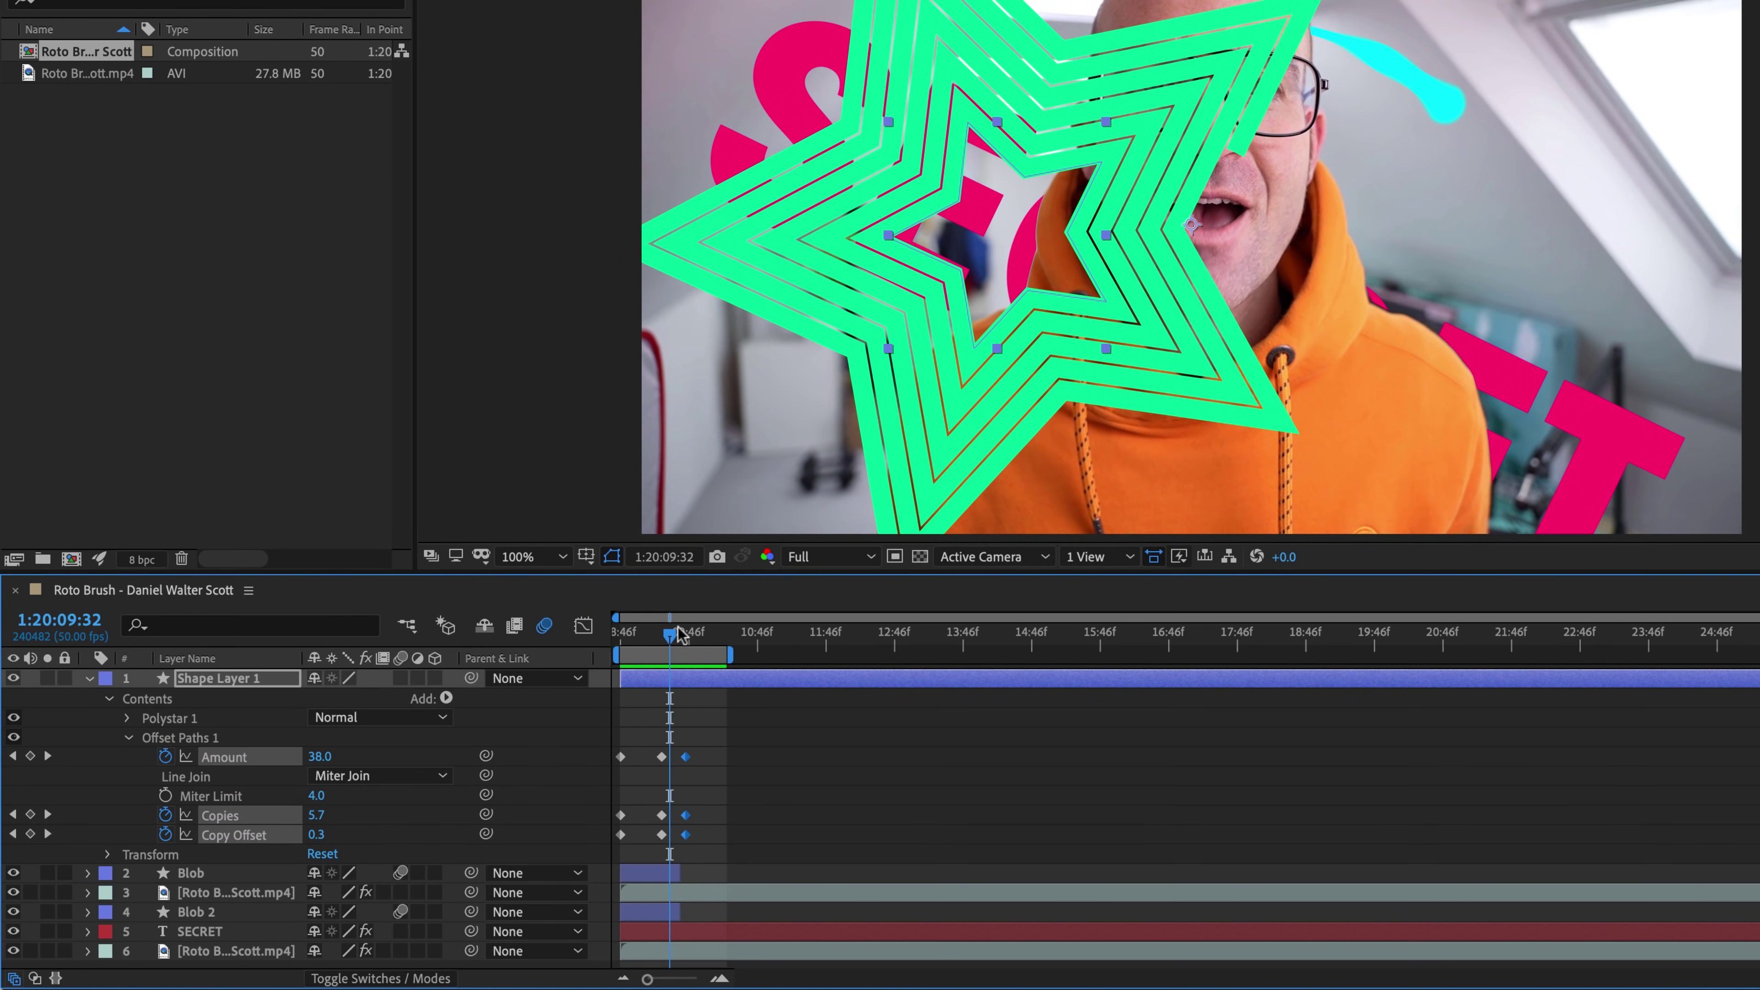
left_click_drag(672, 625, 669, 632)
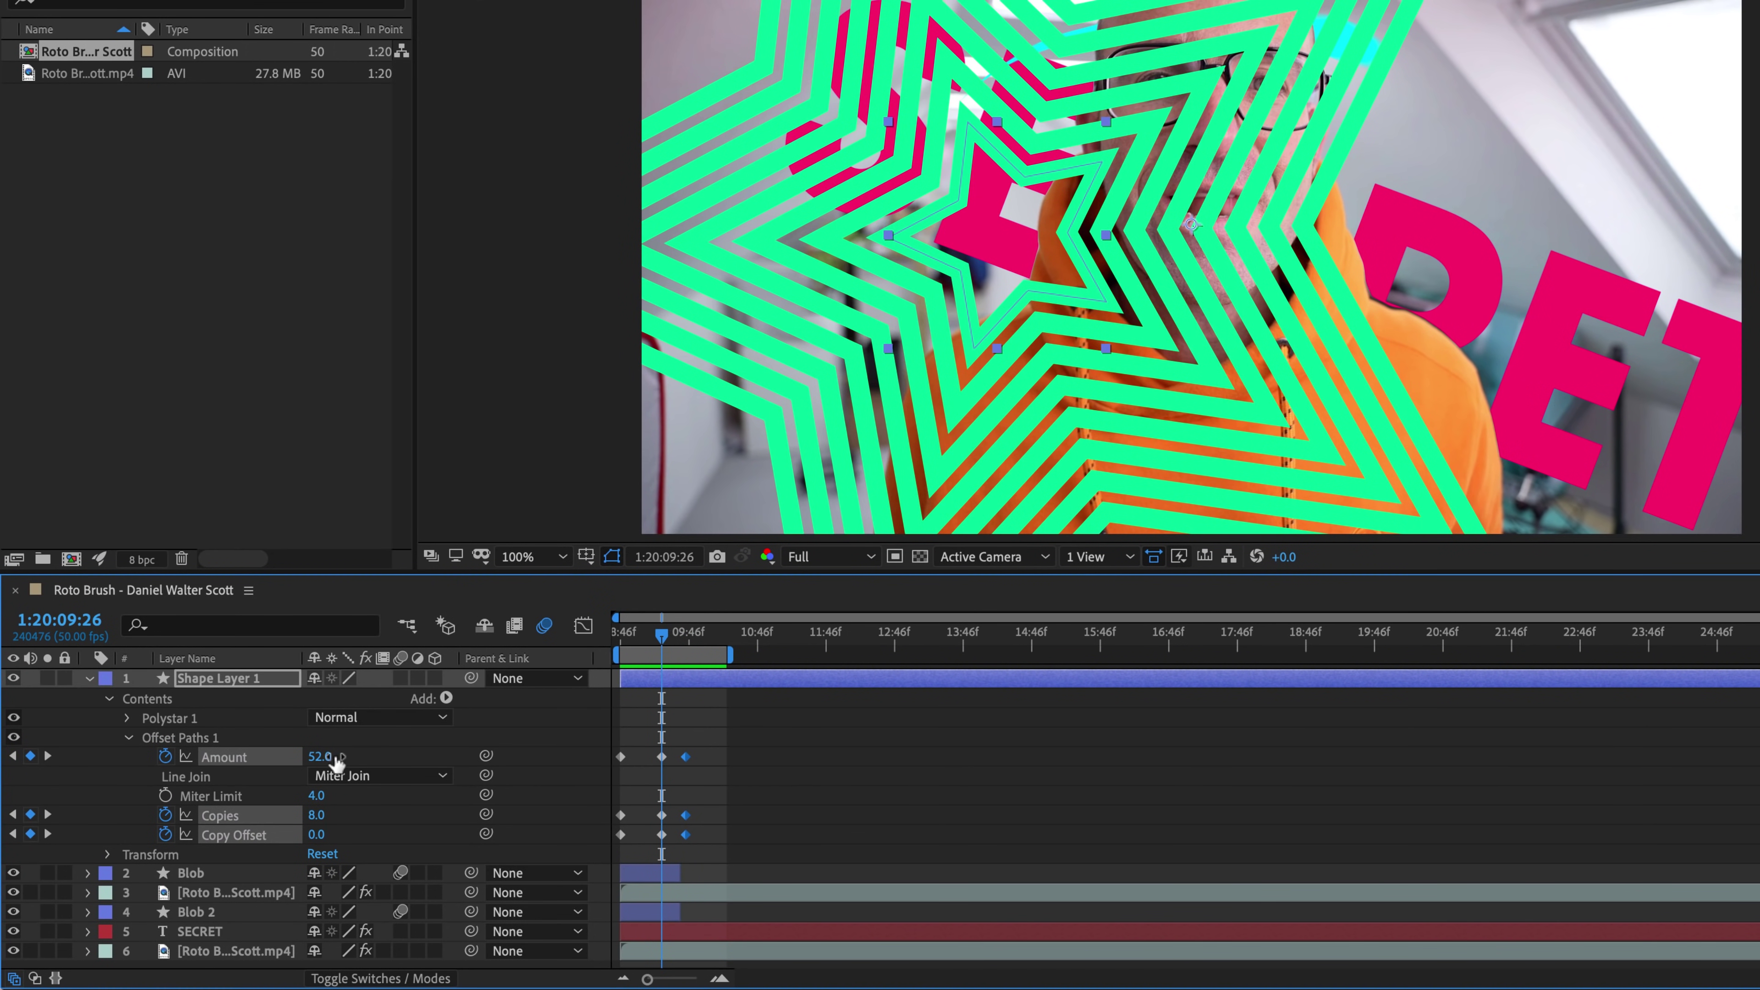
left_click_drag(337, 763, 399, 766)
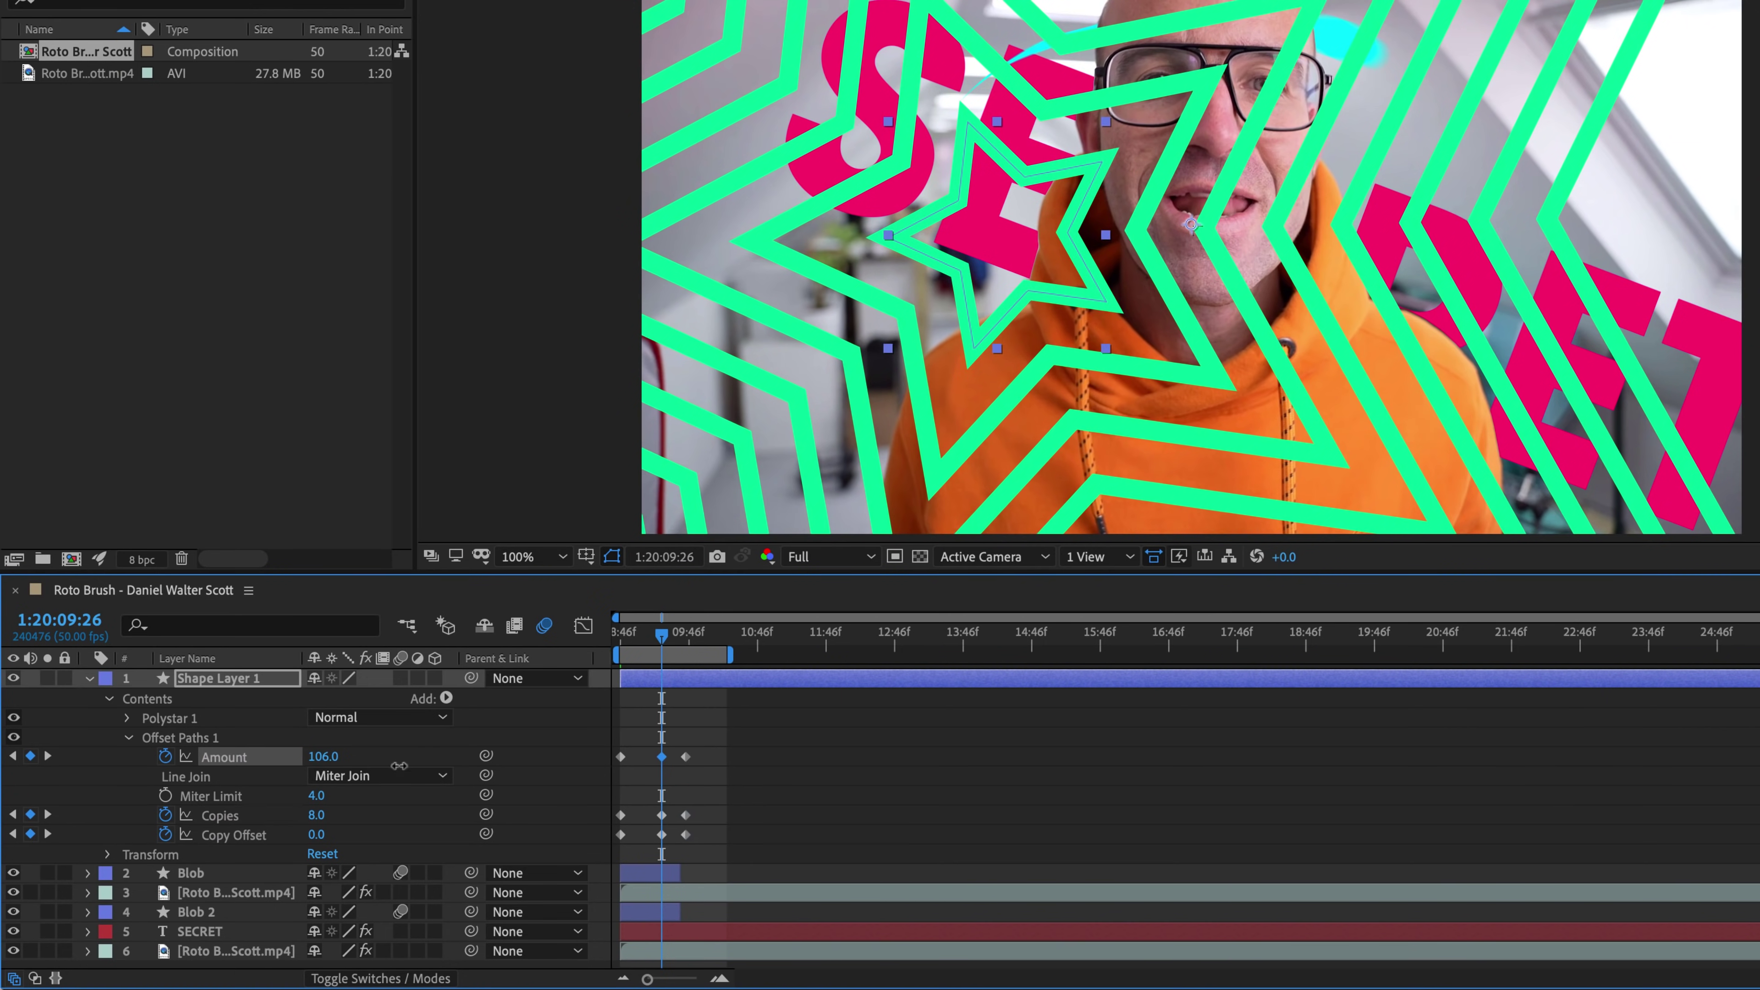
left_click_drag(676, 634, 485, 663)
key("space")
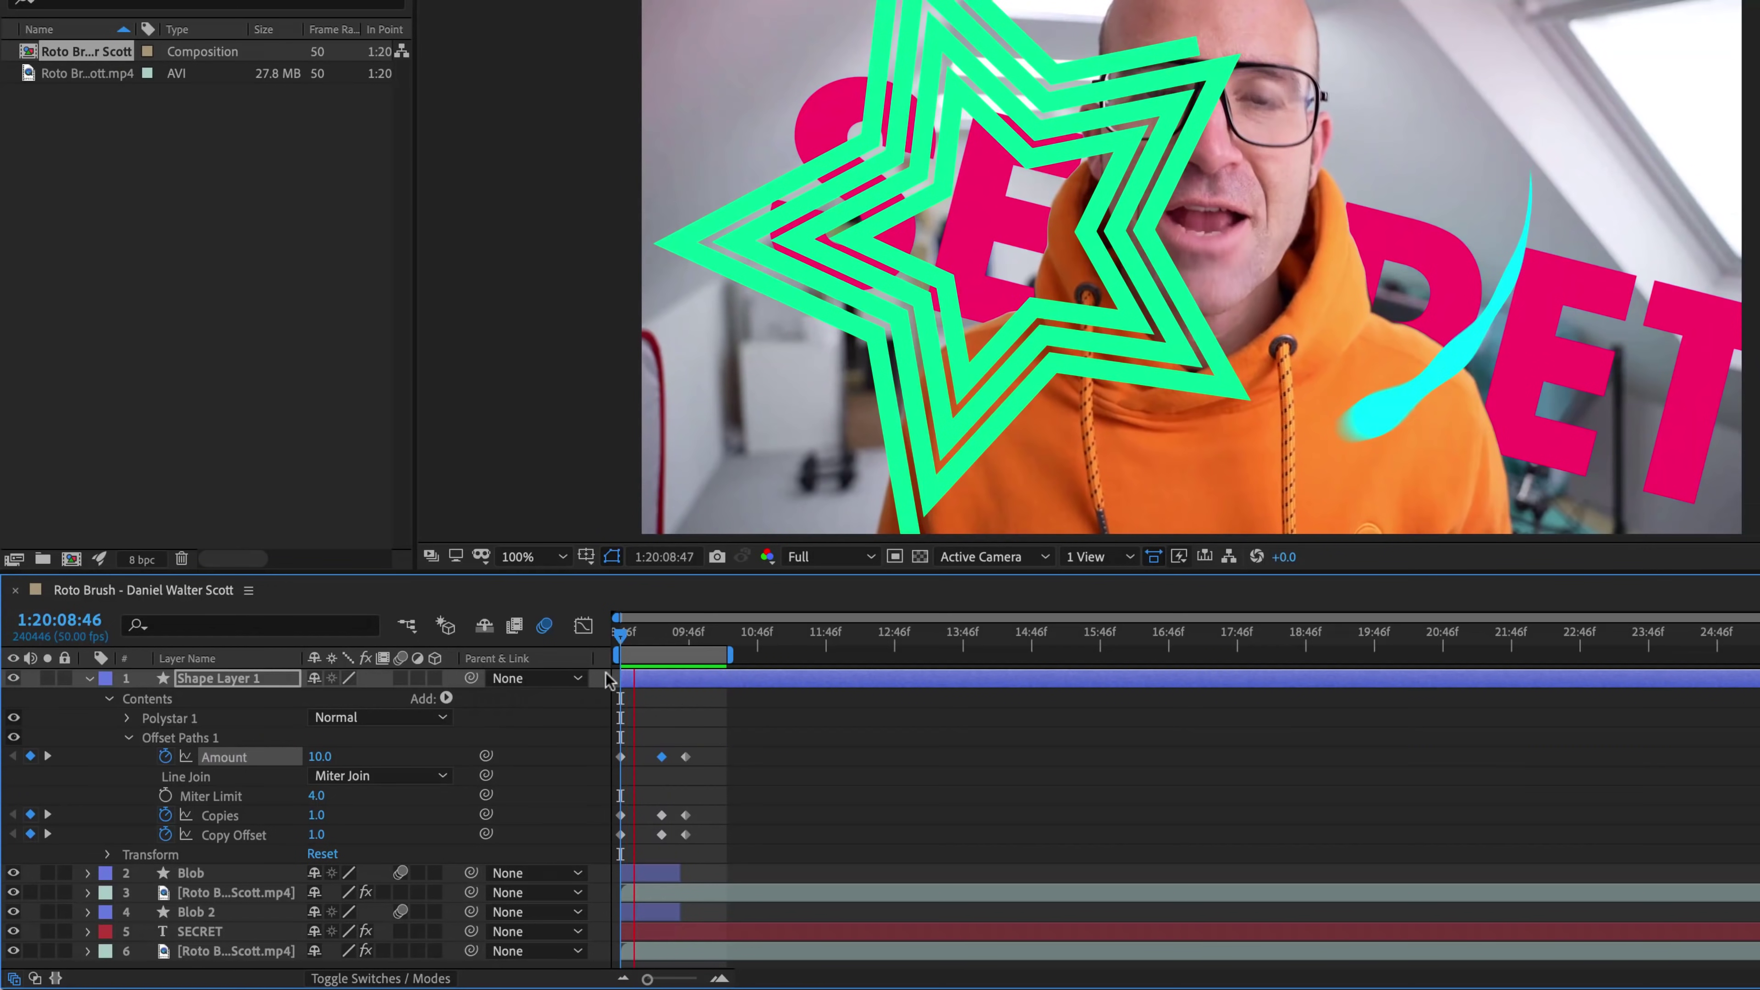
key("space")
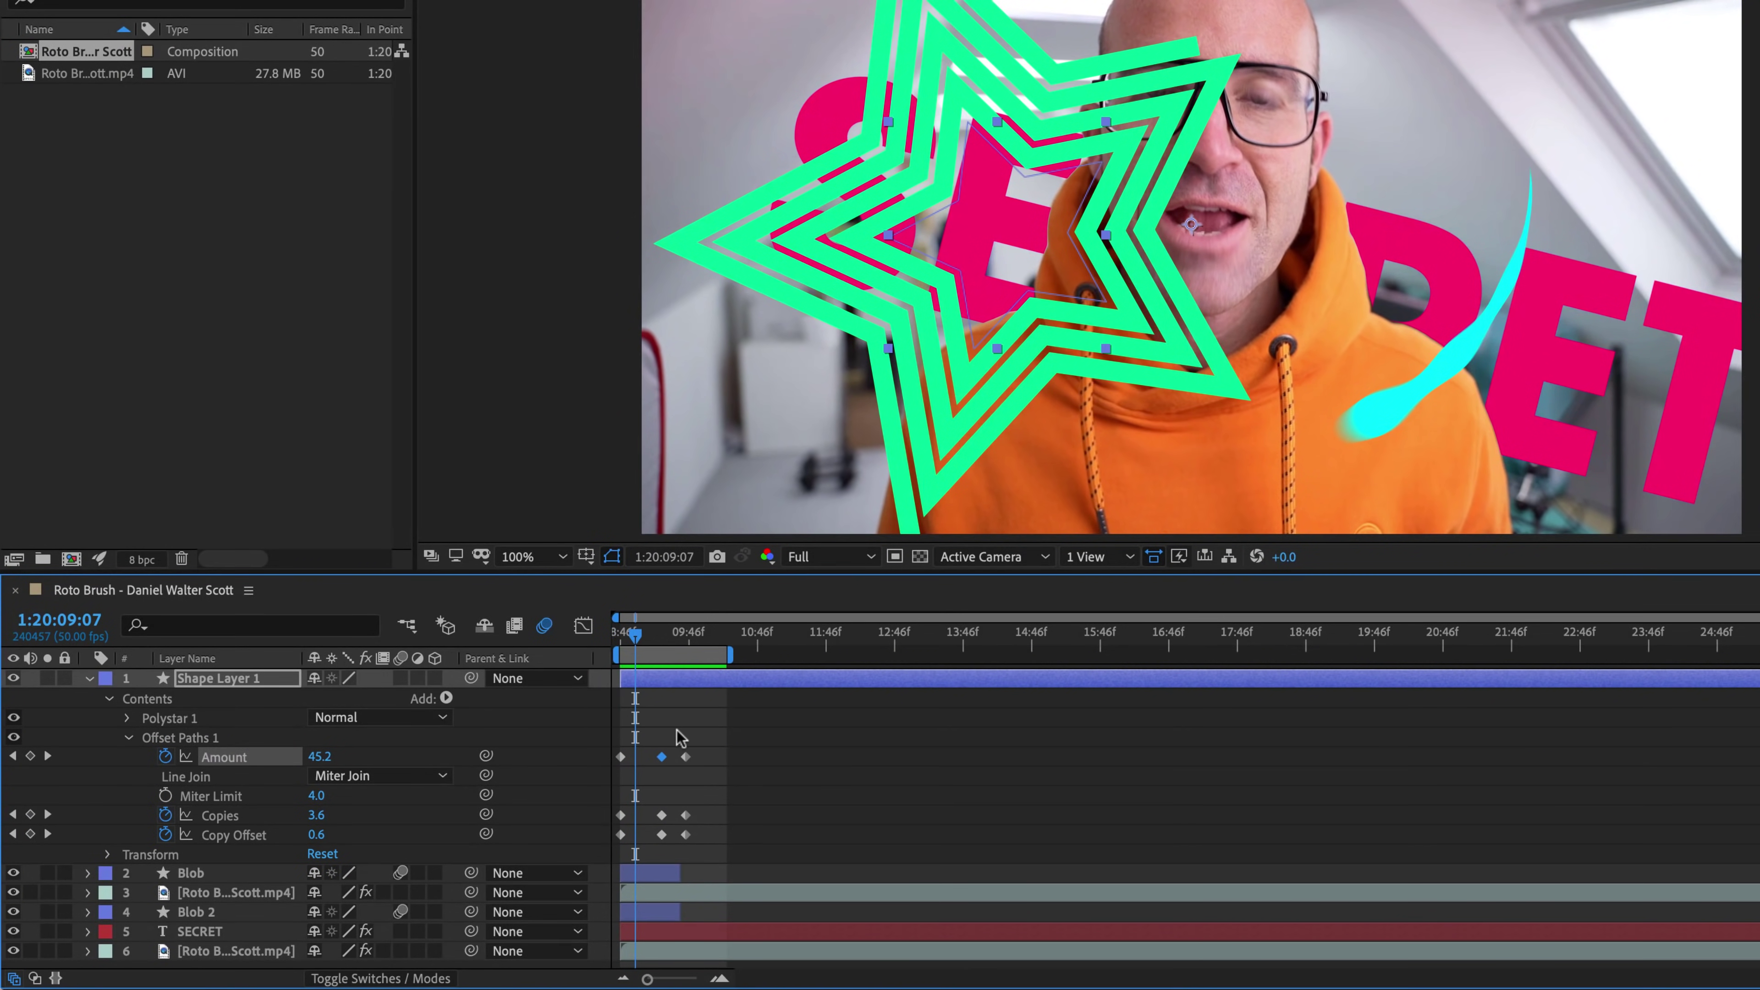
Step: Apply Easy Ease to all the Amount, Copies and Copy Offset keyframes and preview the result
left_click_drag(694, 730, 613, 861)
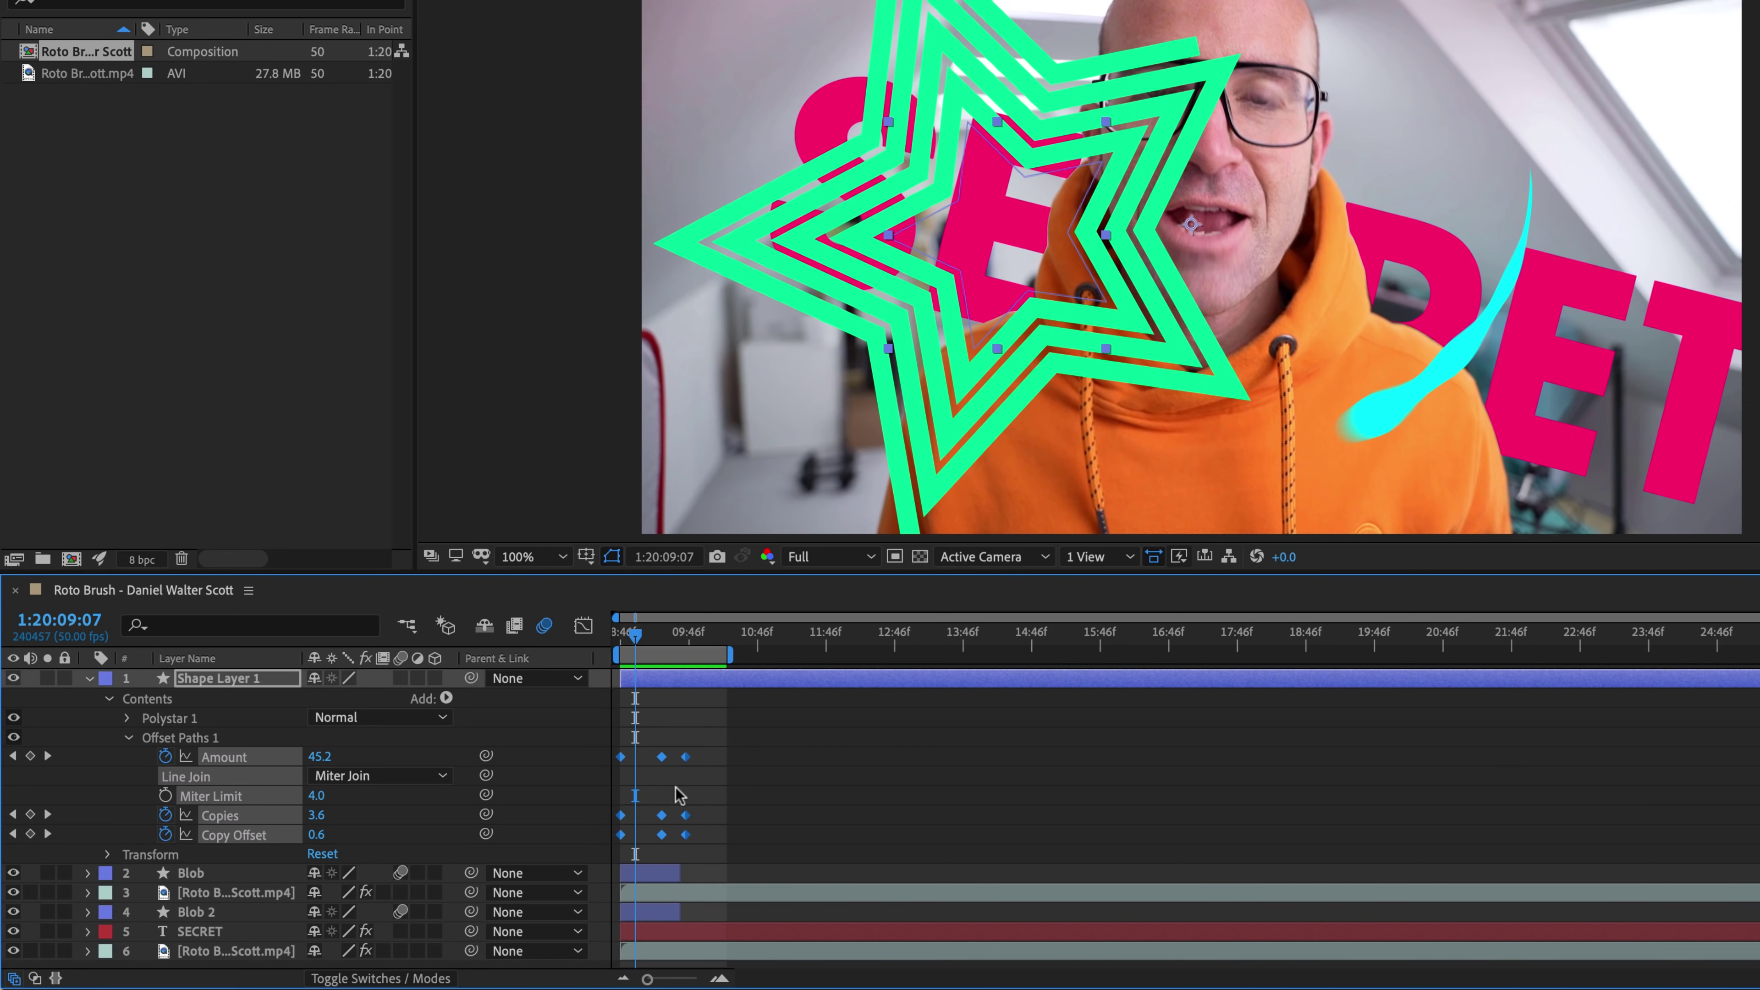
right_click(685, 763)
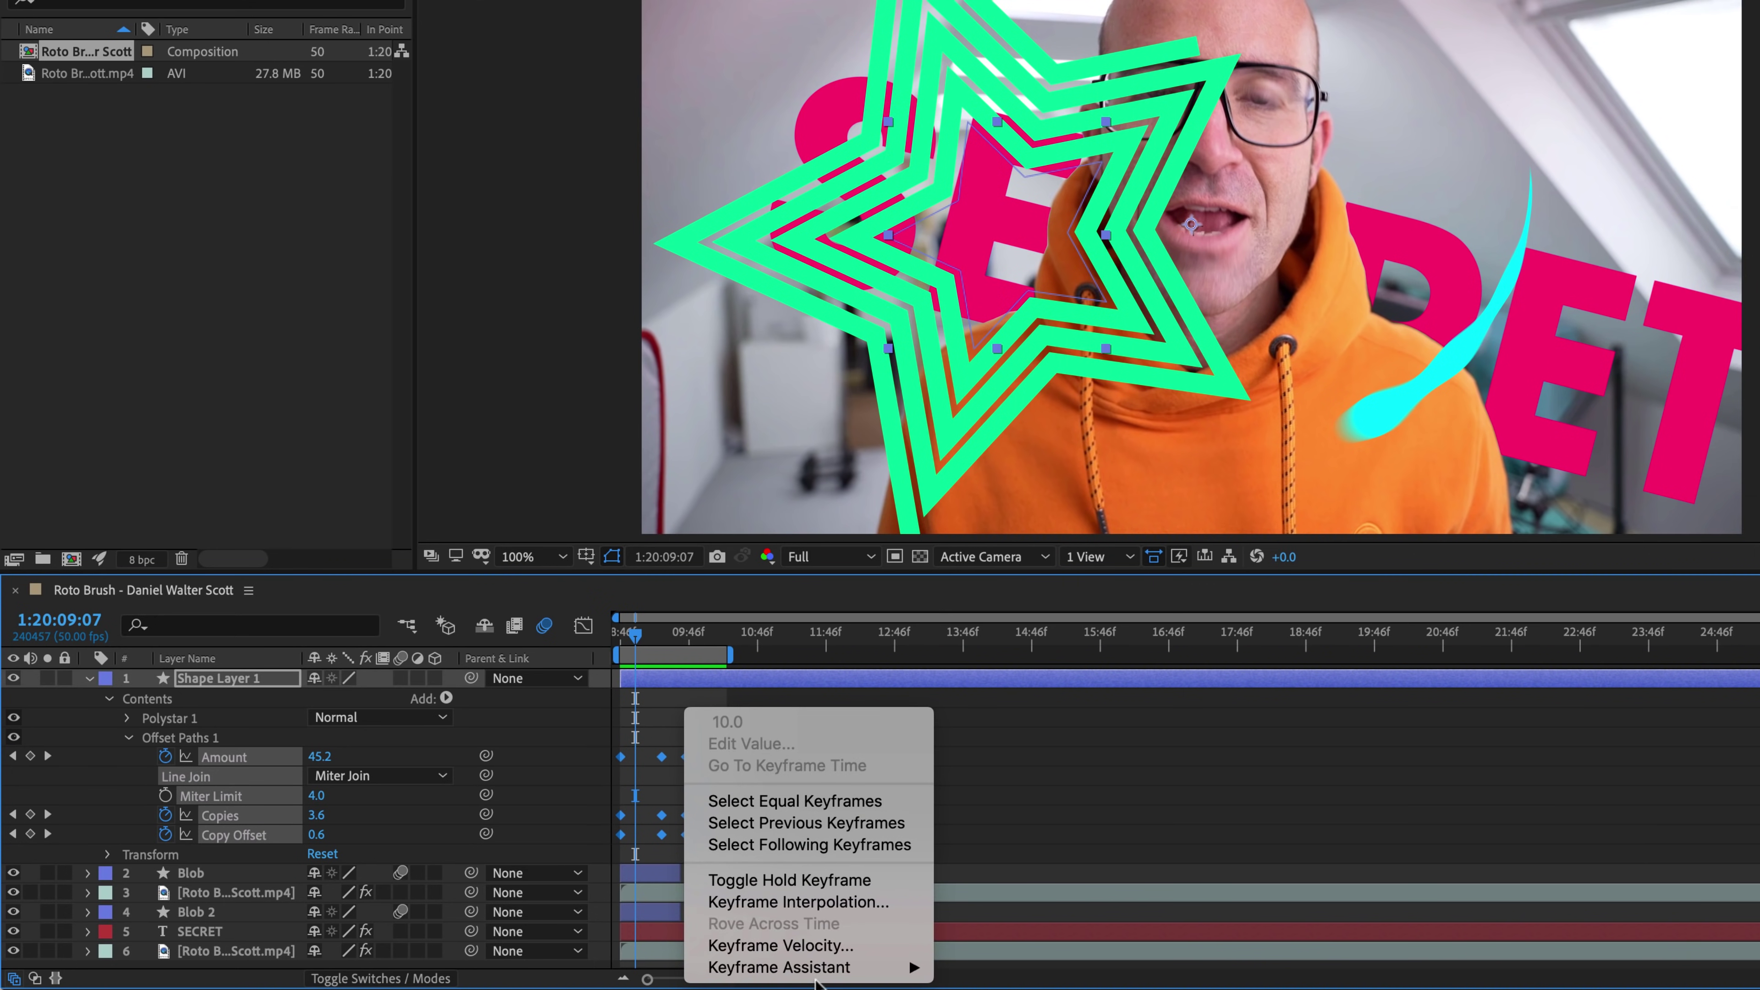
mouse_move(915, 967)
left_click(1002, 838)
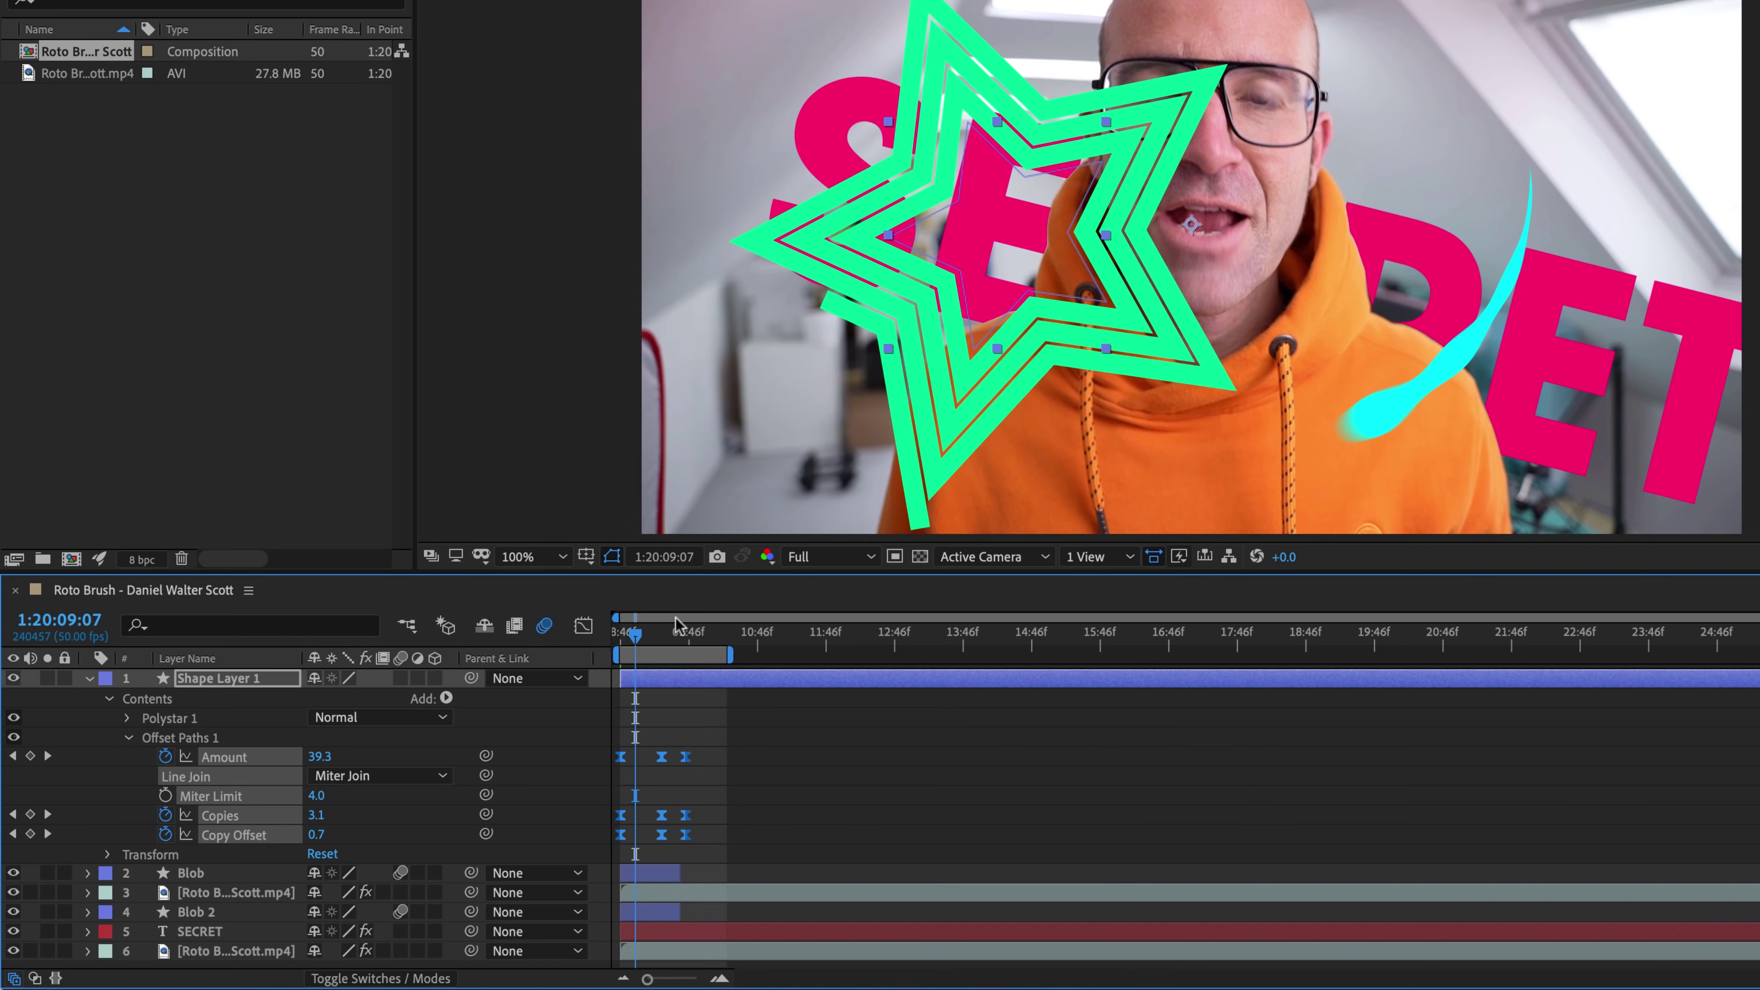
left_click(670, 637)
key("space")
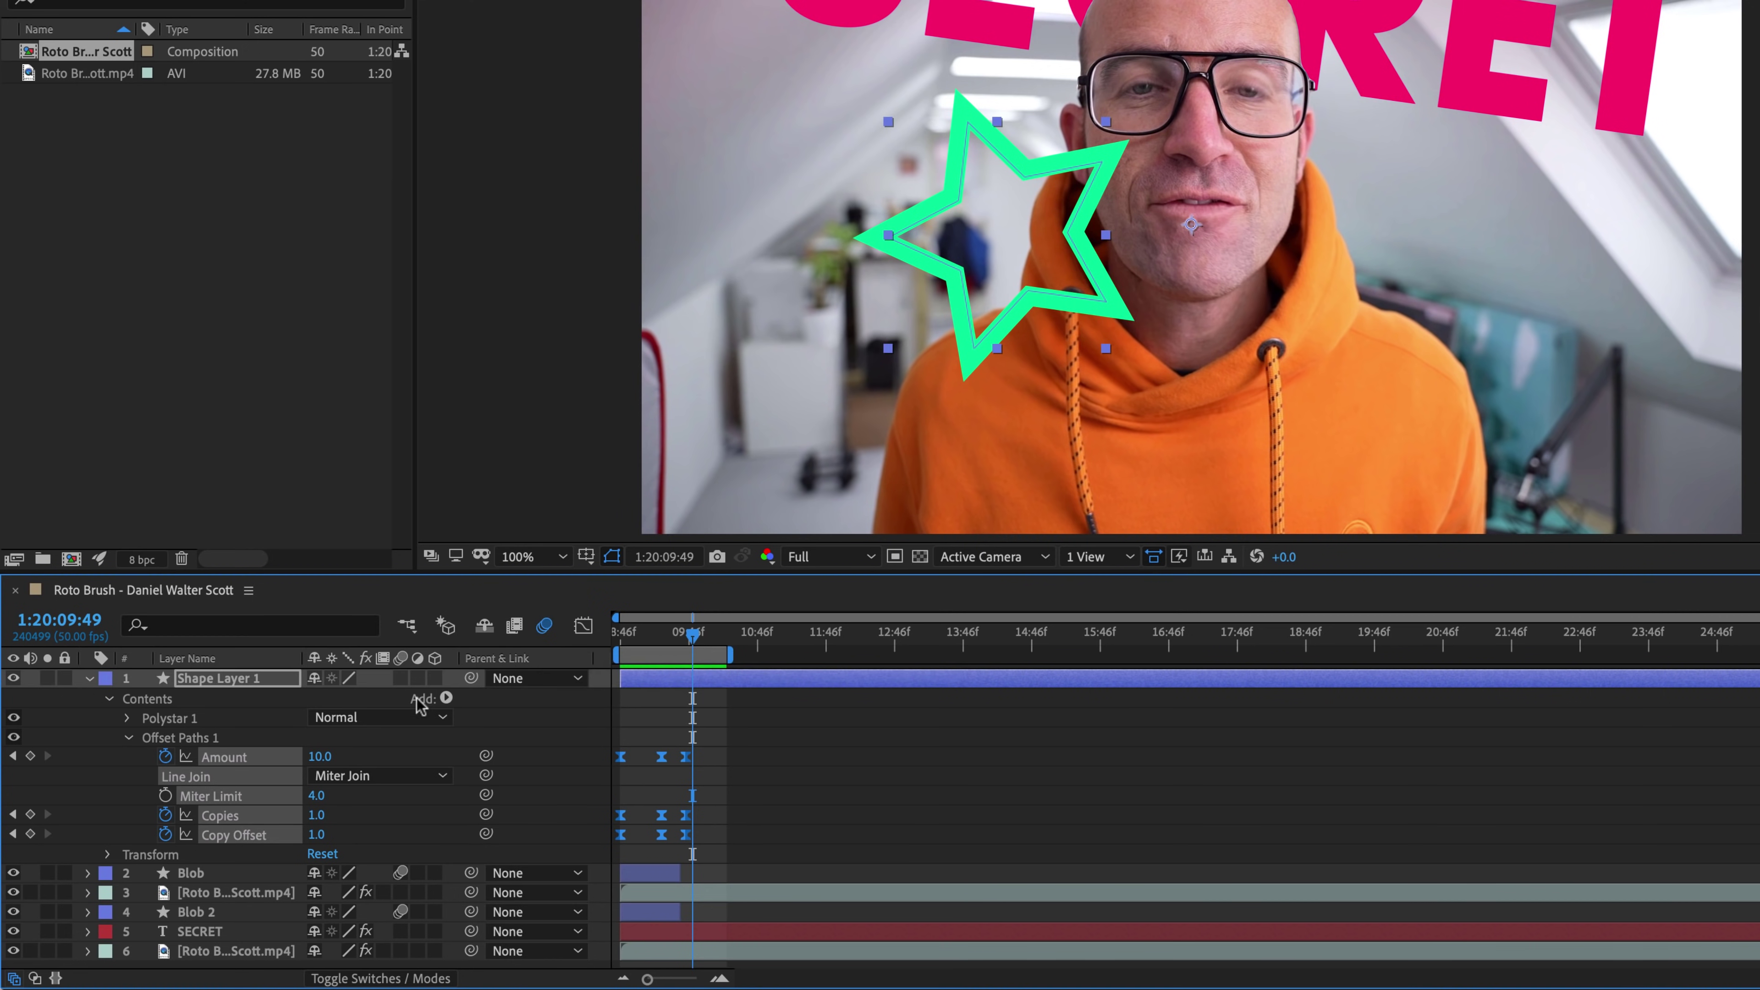
Step: Enable motion blur on the star's shape layer and look at the layer modes before returning to the layer switches
left_click(400, 678)
left_click(374, 978)
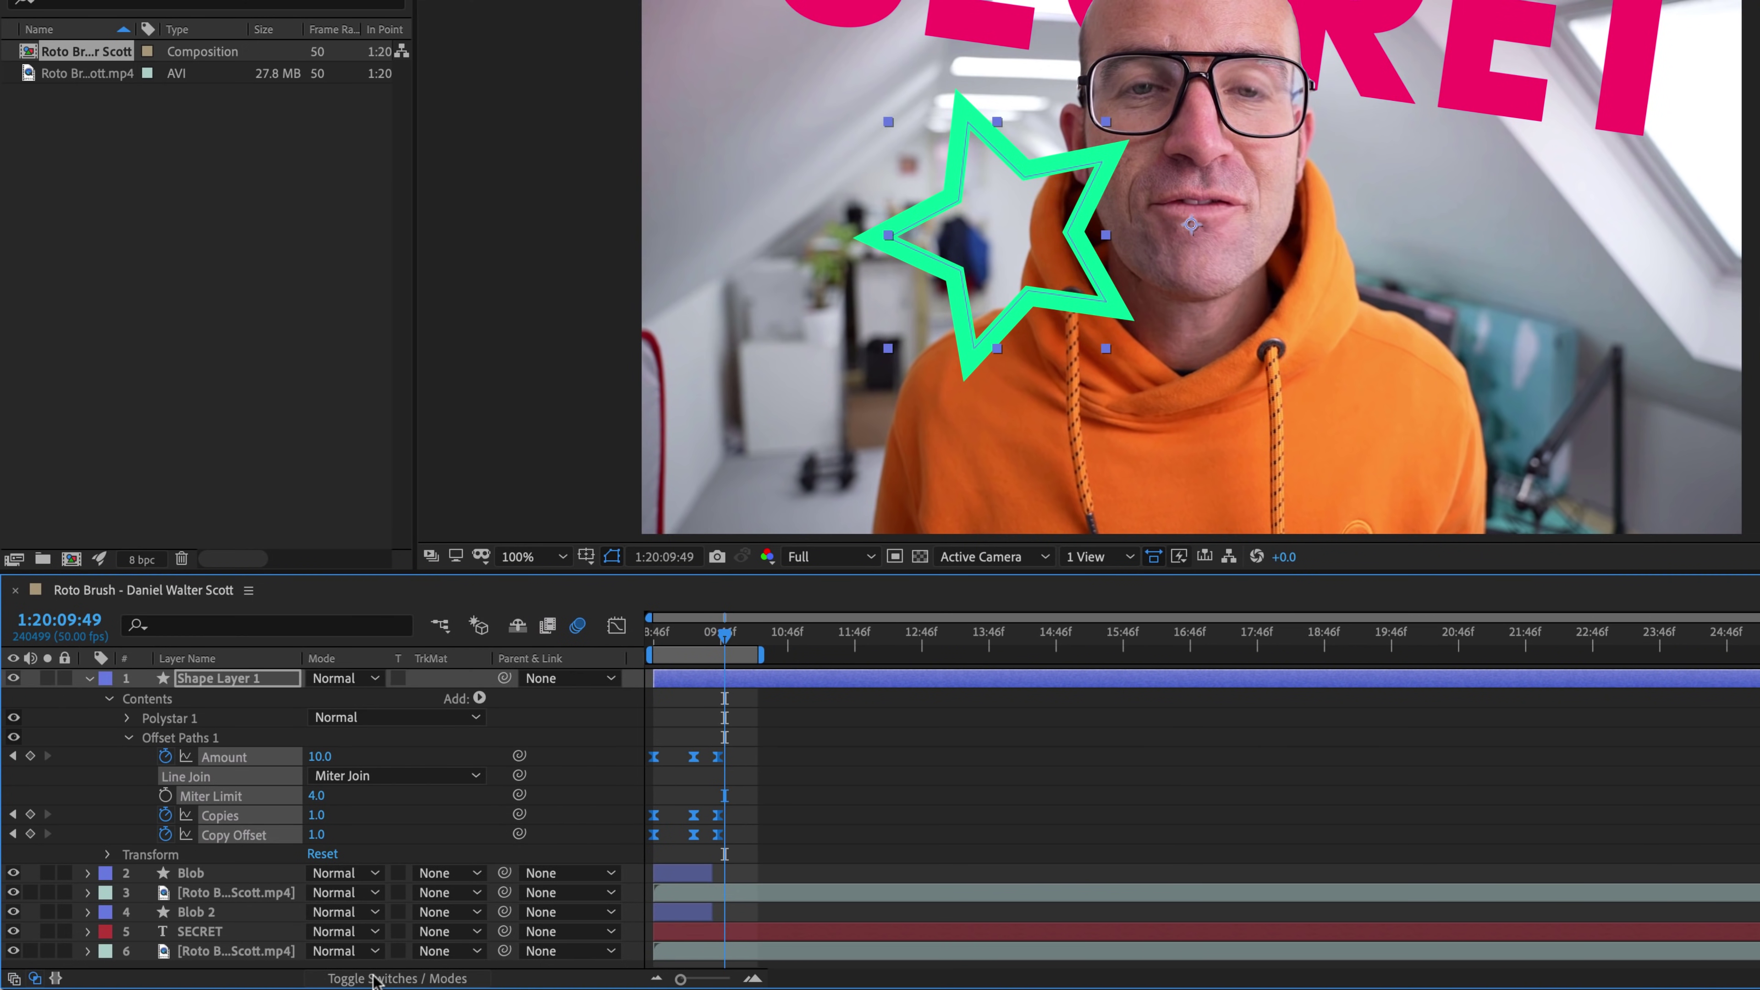
left_click(374, 978)
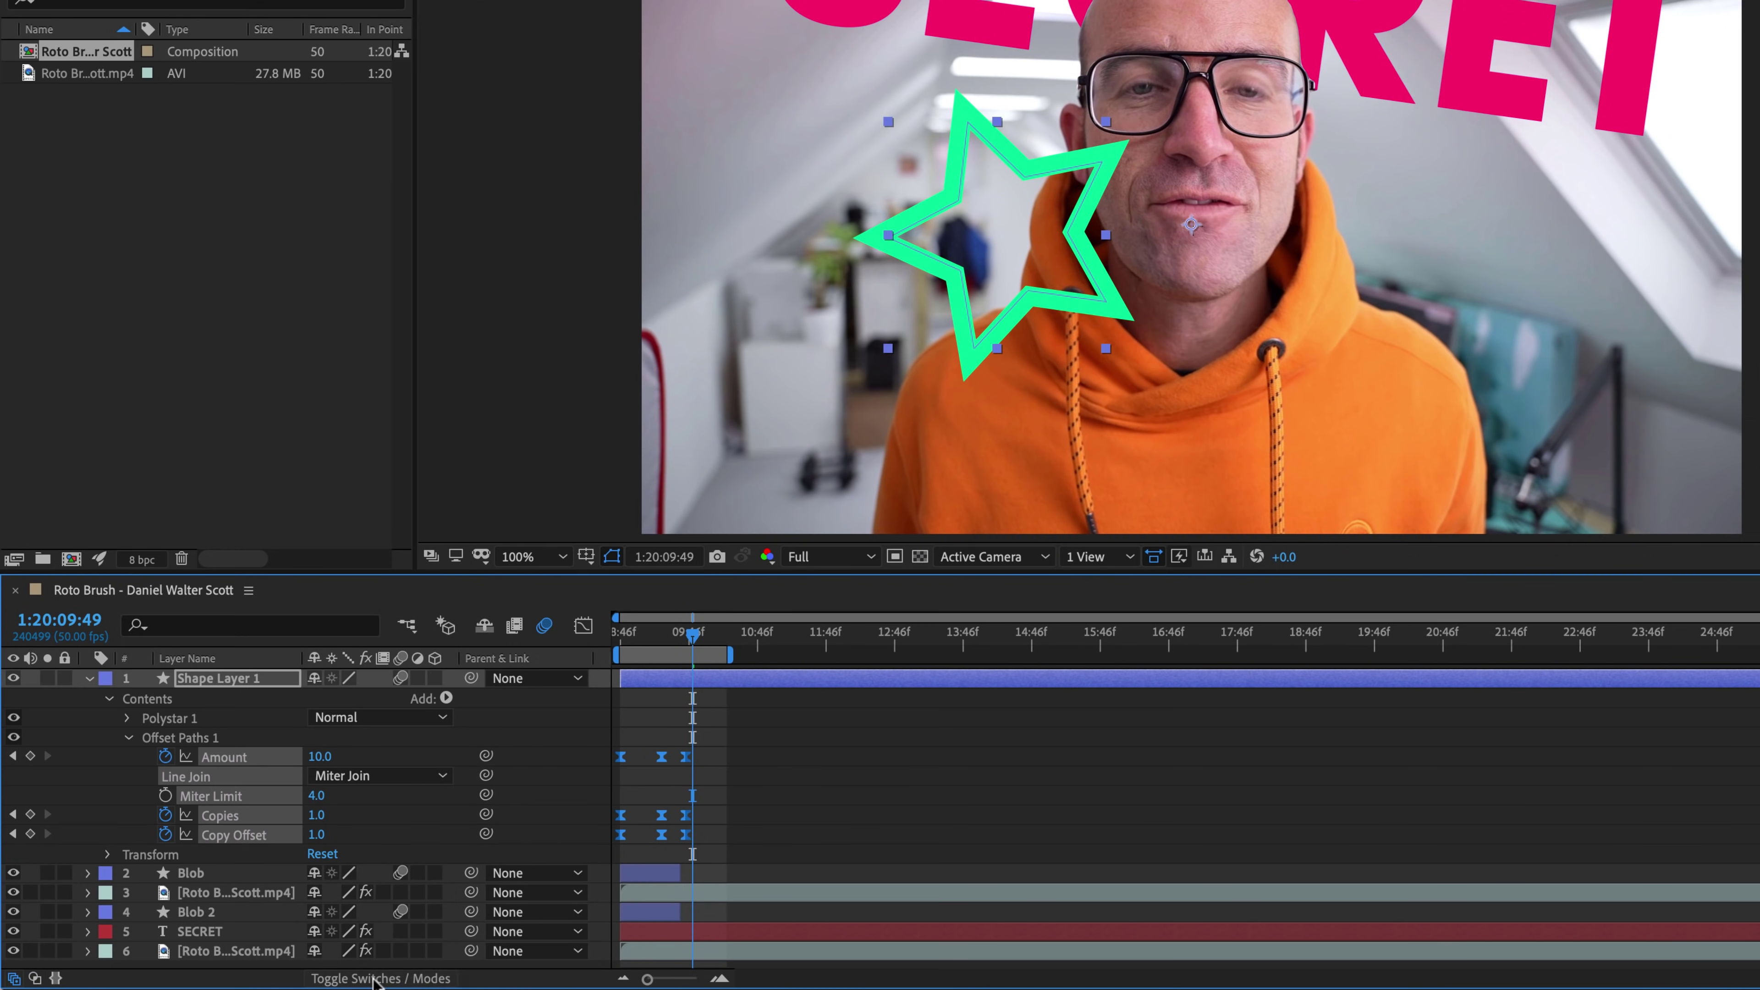
left_click(374, 978)
left_click(374, 978)
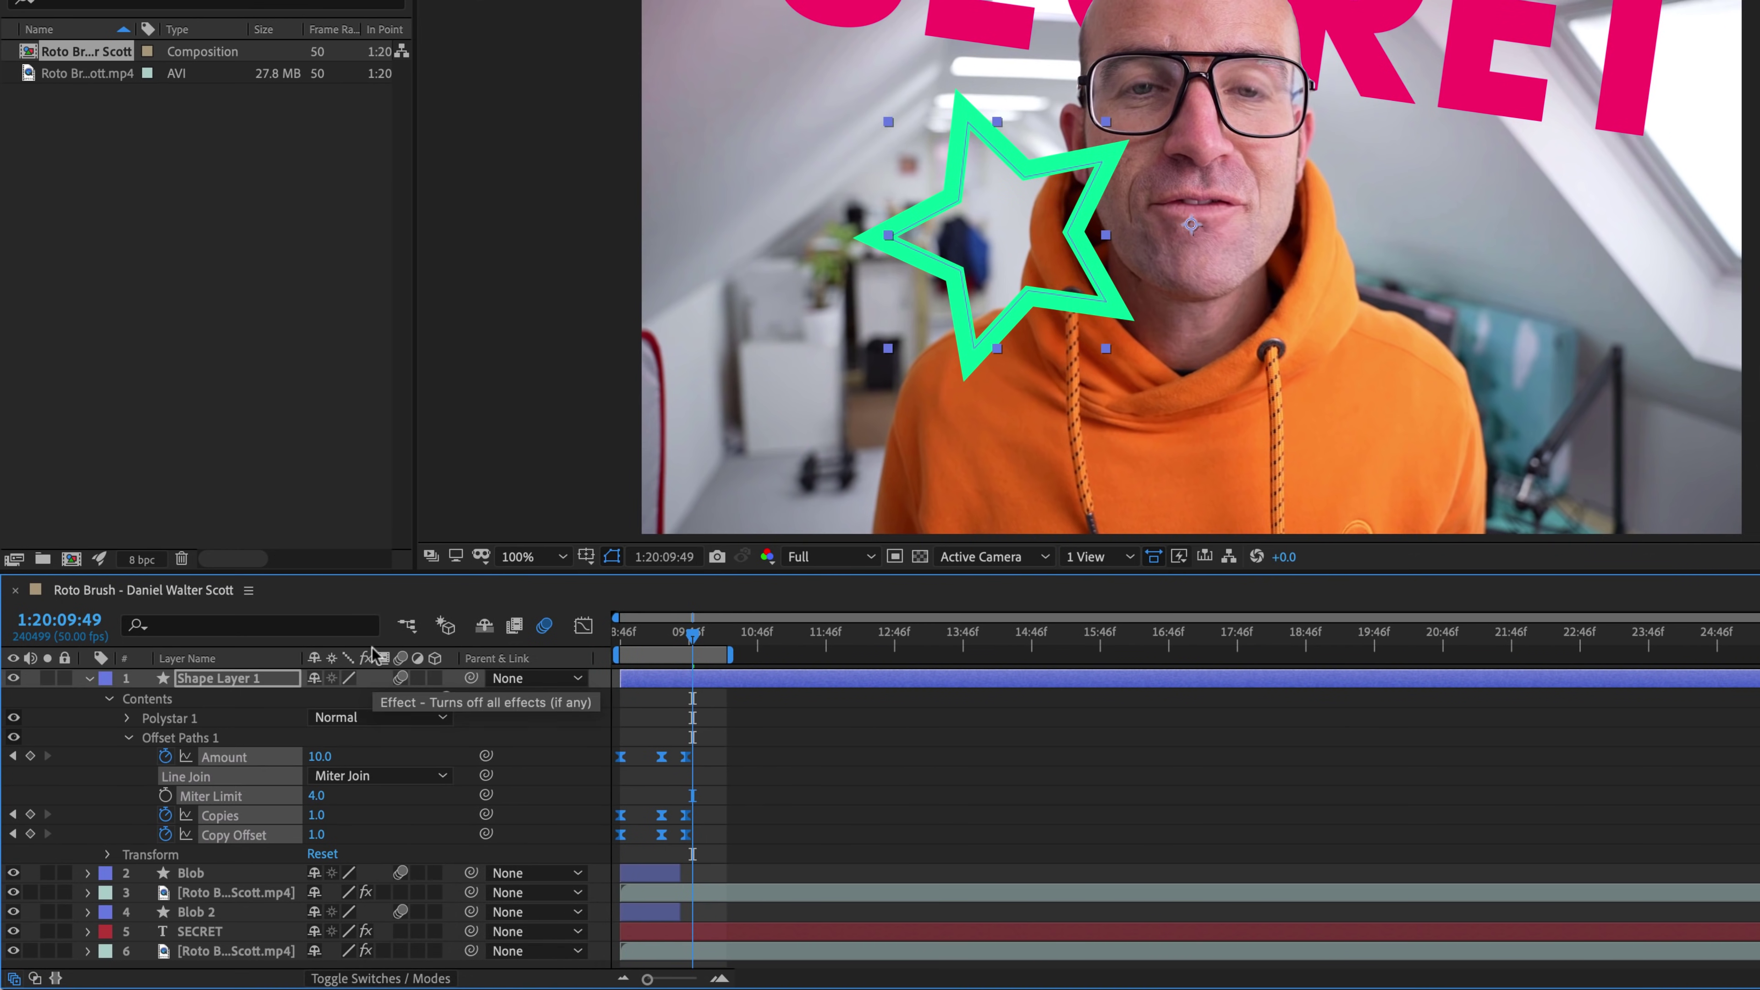
Step: Preview the motion-blurred star animation and stop playback at 1:20:09:40
left_click(710, 603)
key("space")
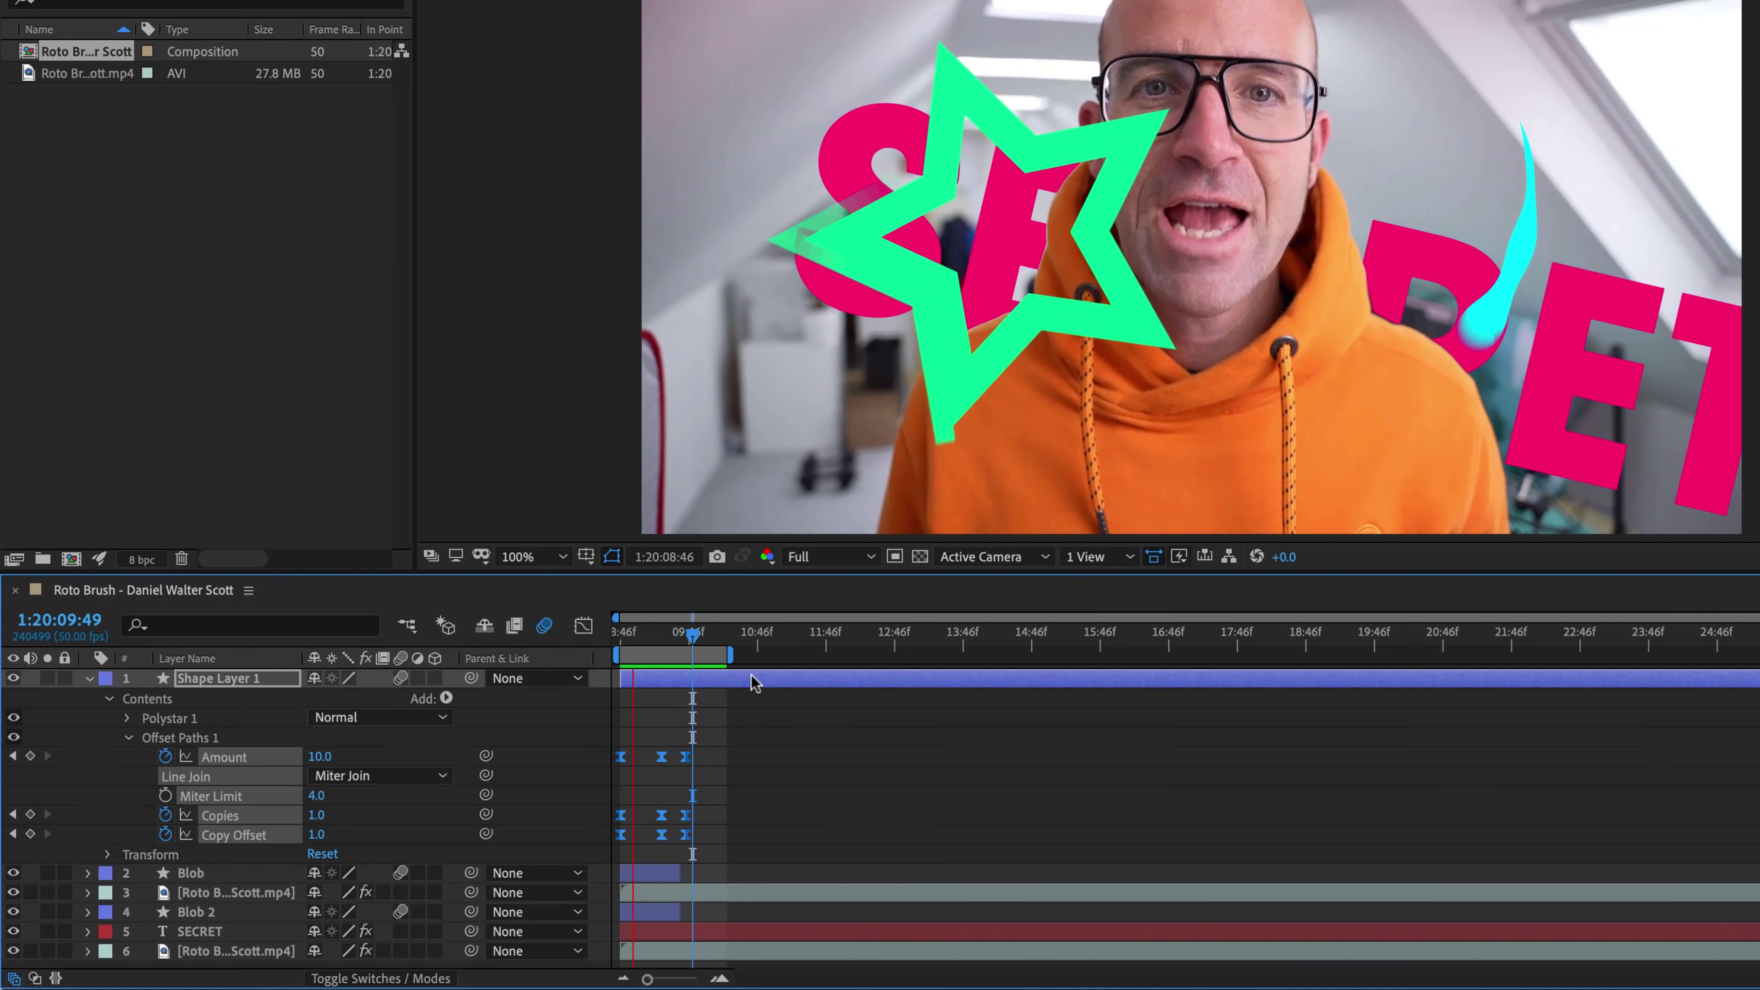
key("space")
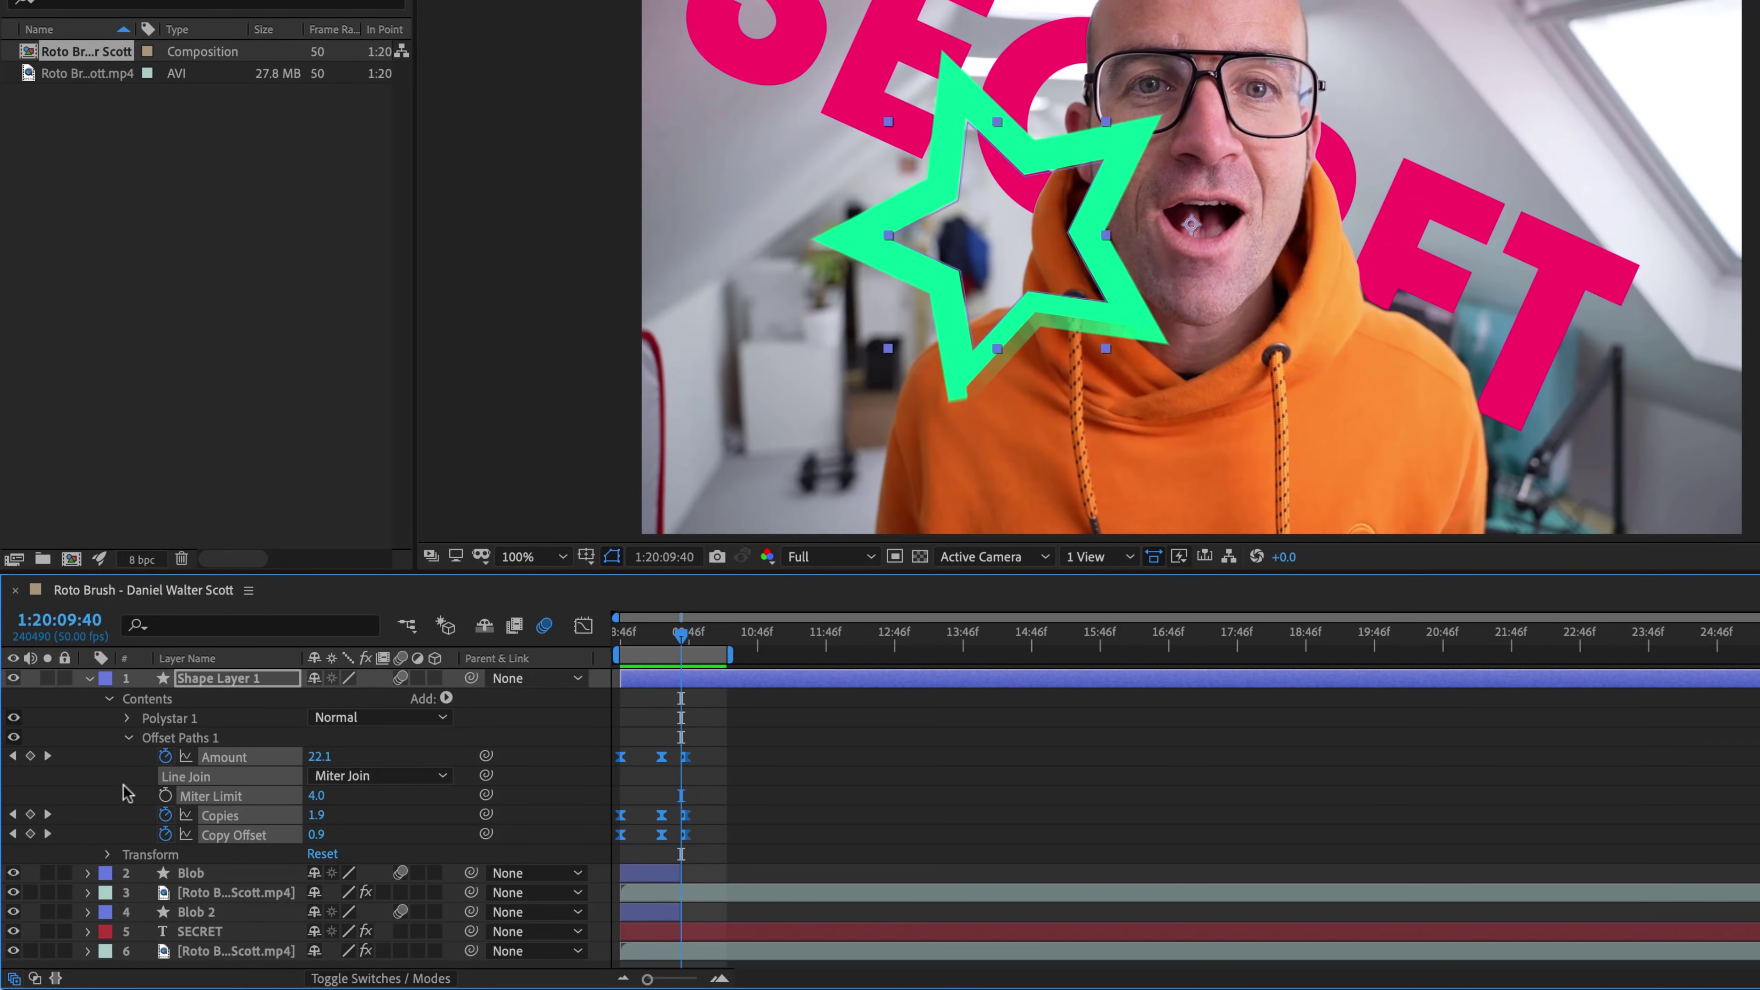
Step: Collapse the star layer, move it between Blob 2 and SECRET so it sits behind the man, and duplicate it
left_click(89, 678)
key("Return")
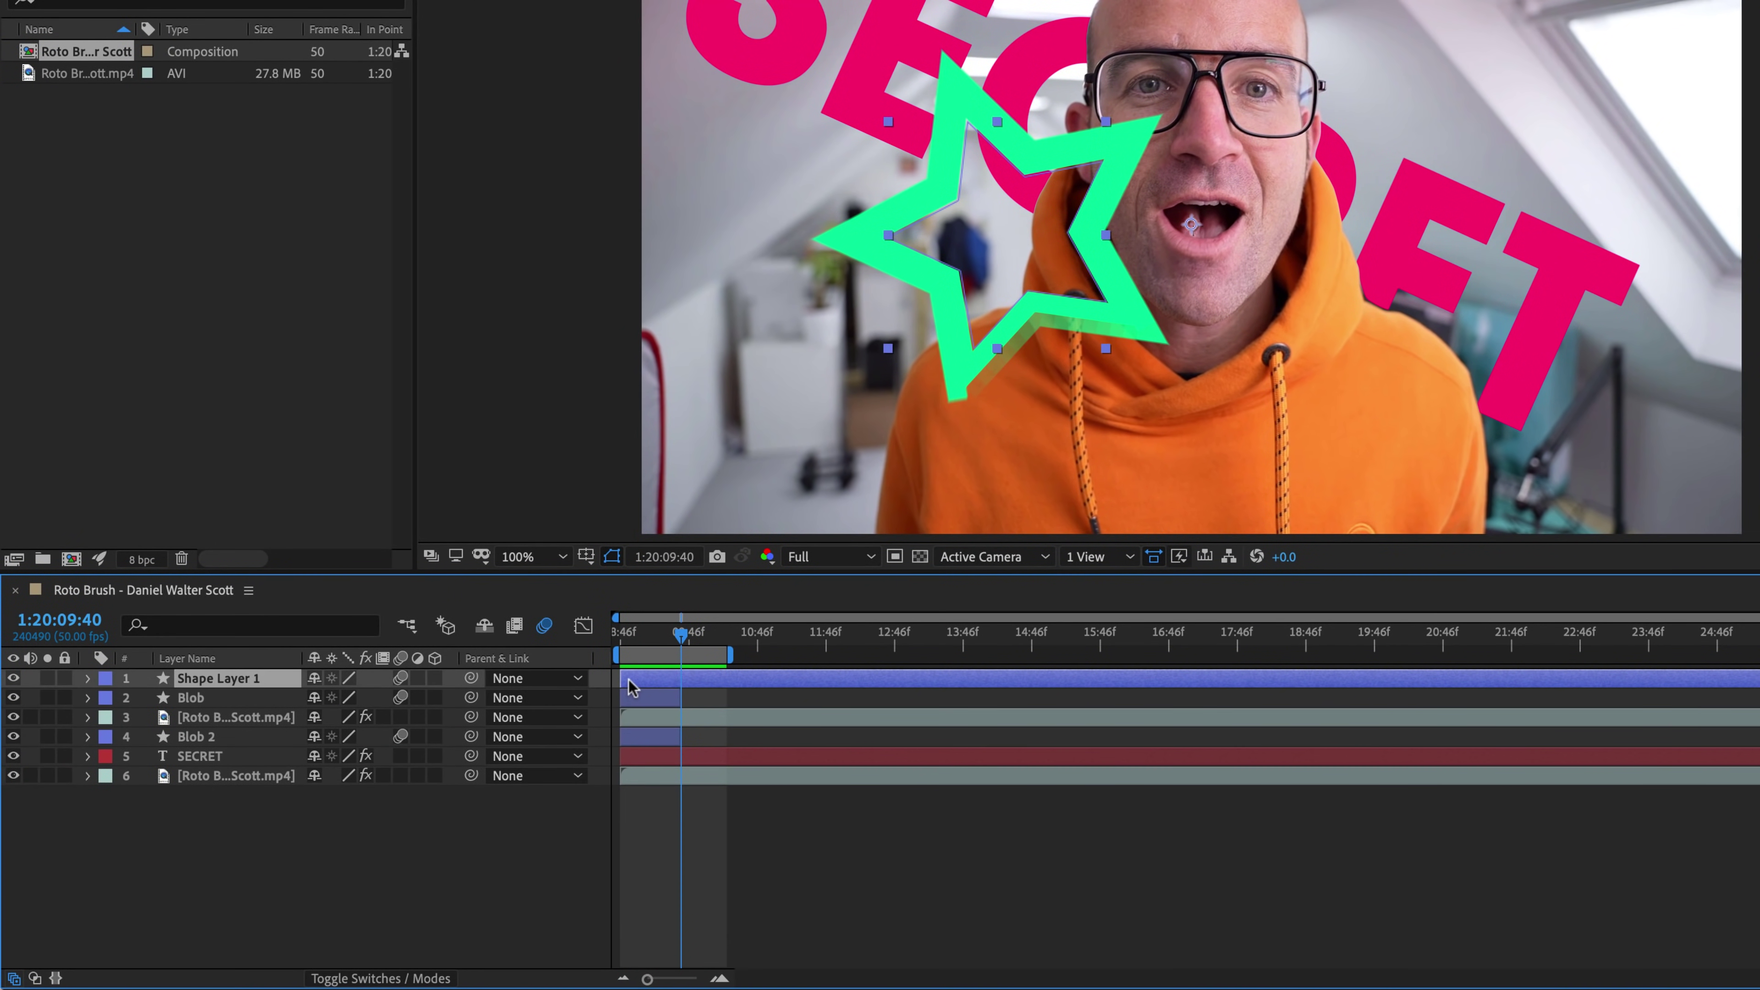
left_click_drag(240, 676, 243, 748)
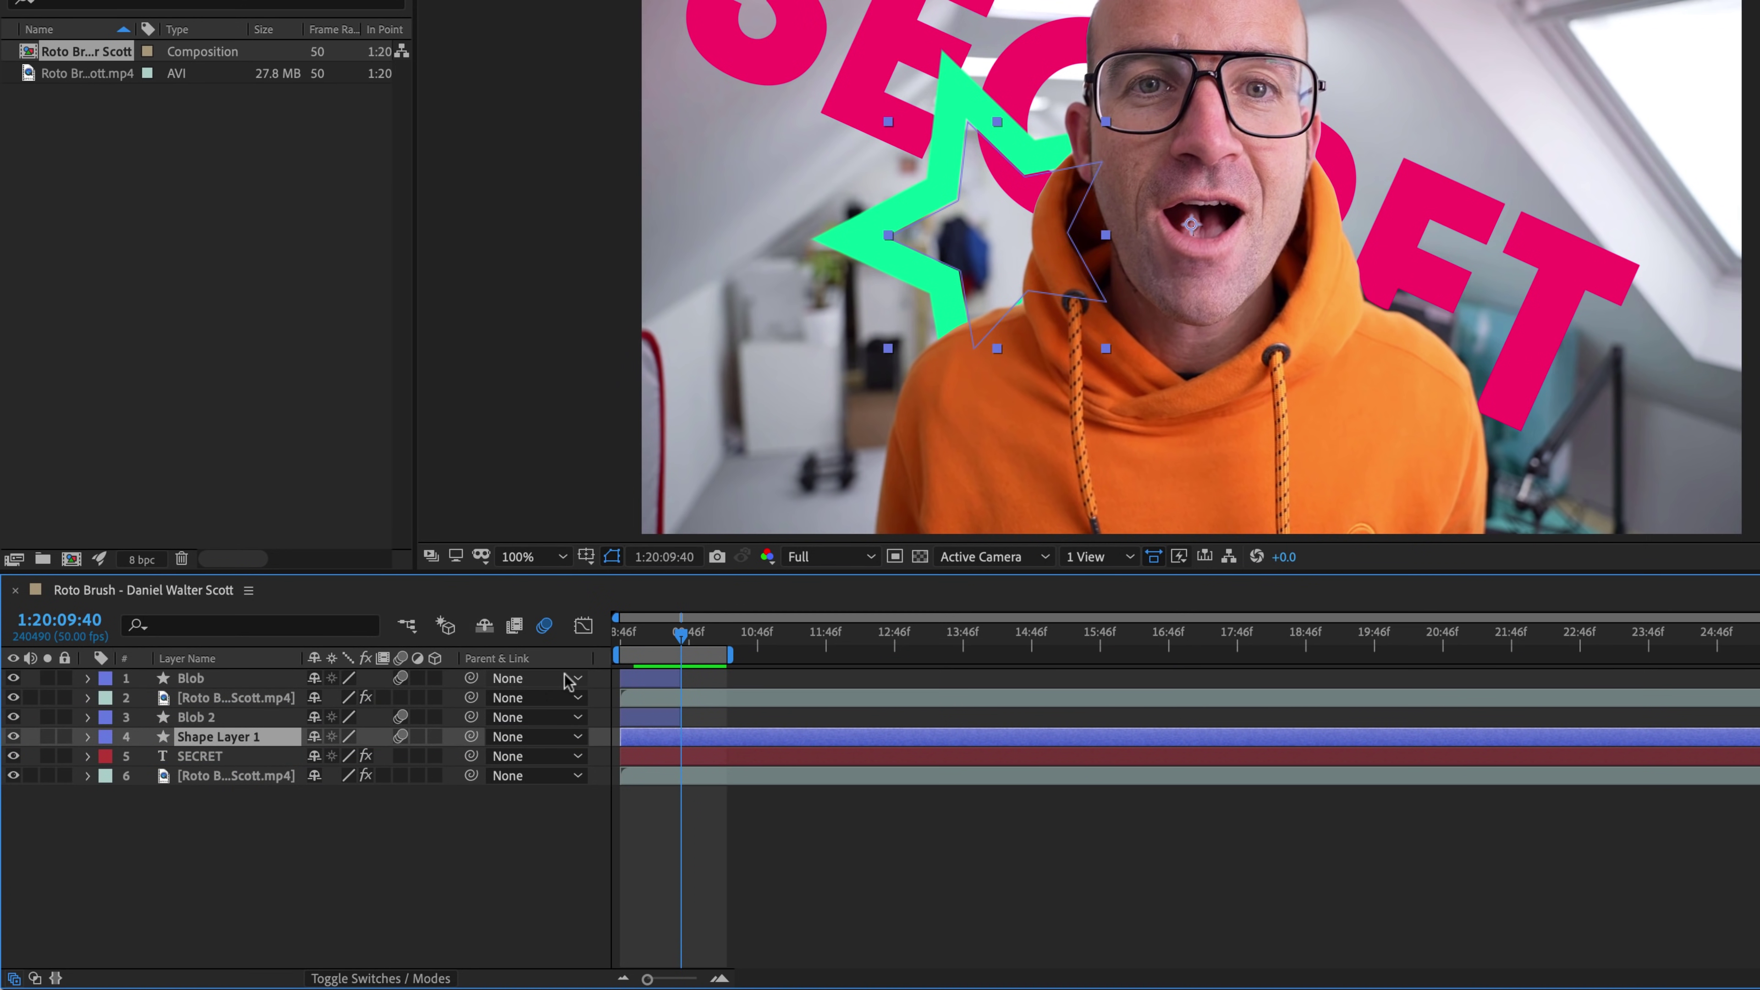
key("ctrl+d")
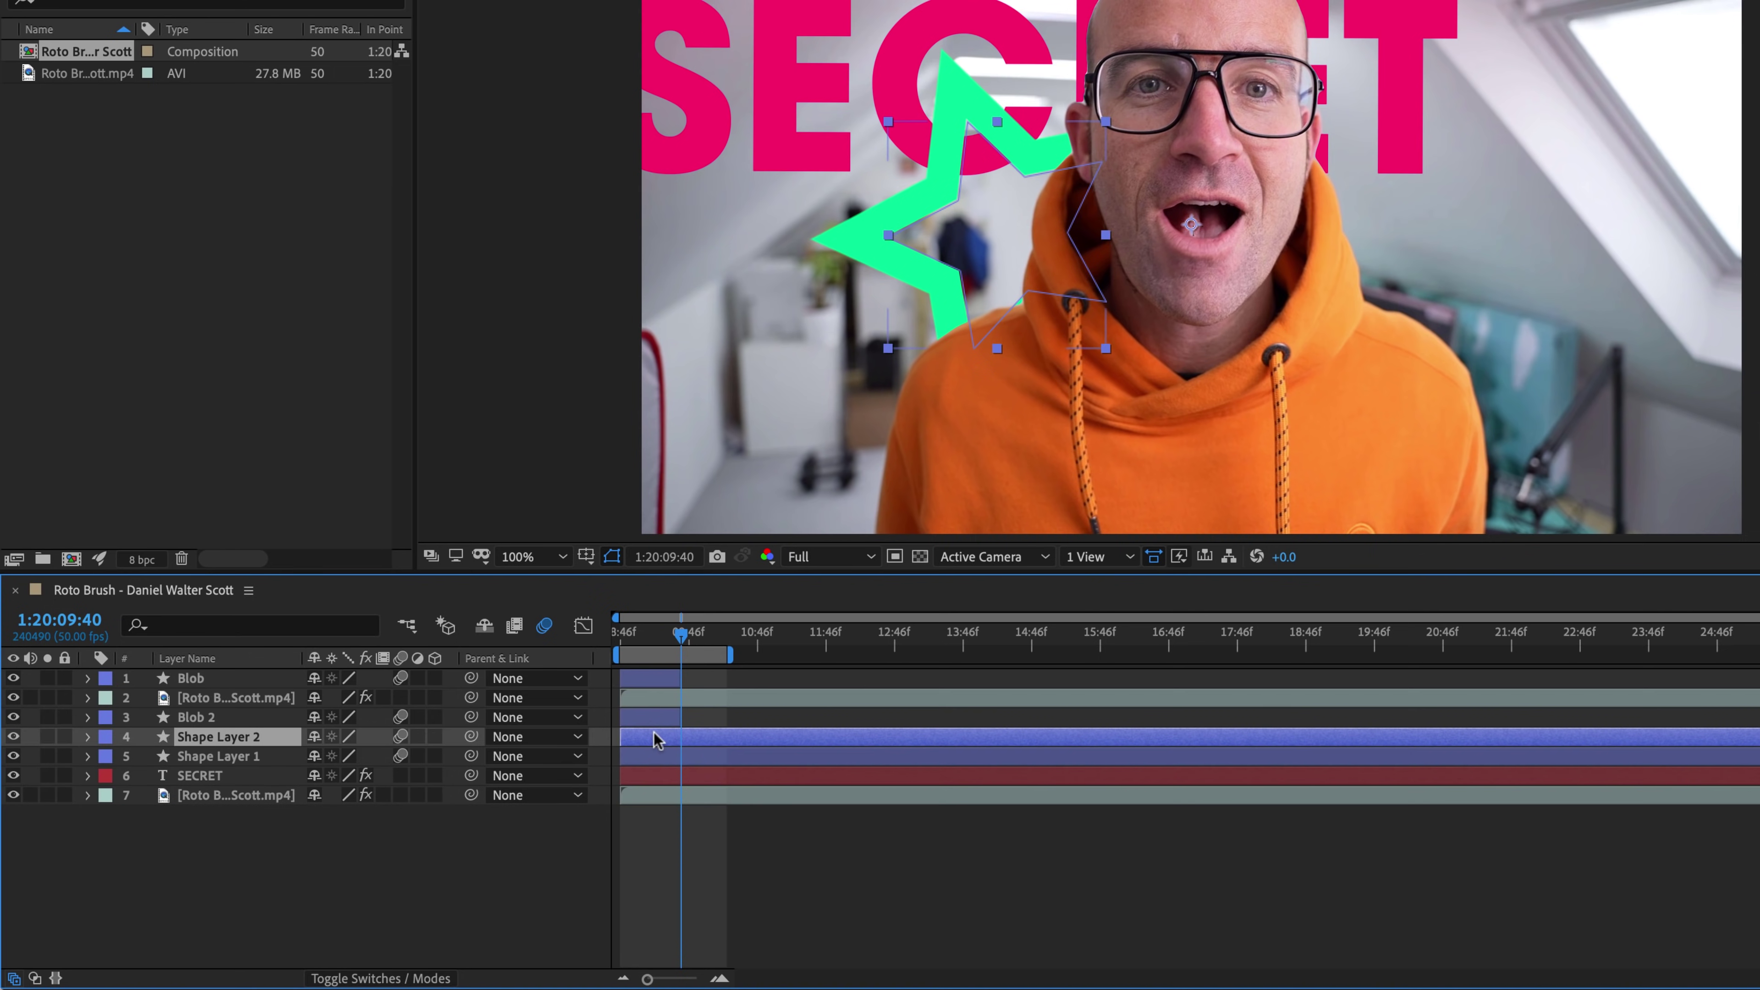
Step: Delay the duplicated star layer, Shape Layer 2, in time and reposition its star behind the man's shoulder at the frame's lower right
left_click_drag(657, 742, 690, 741)
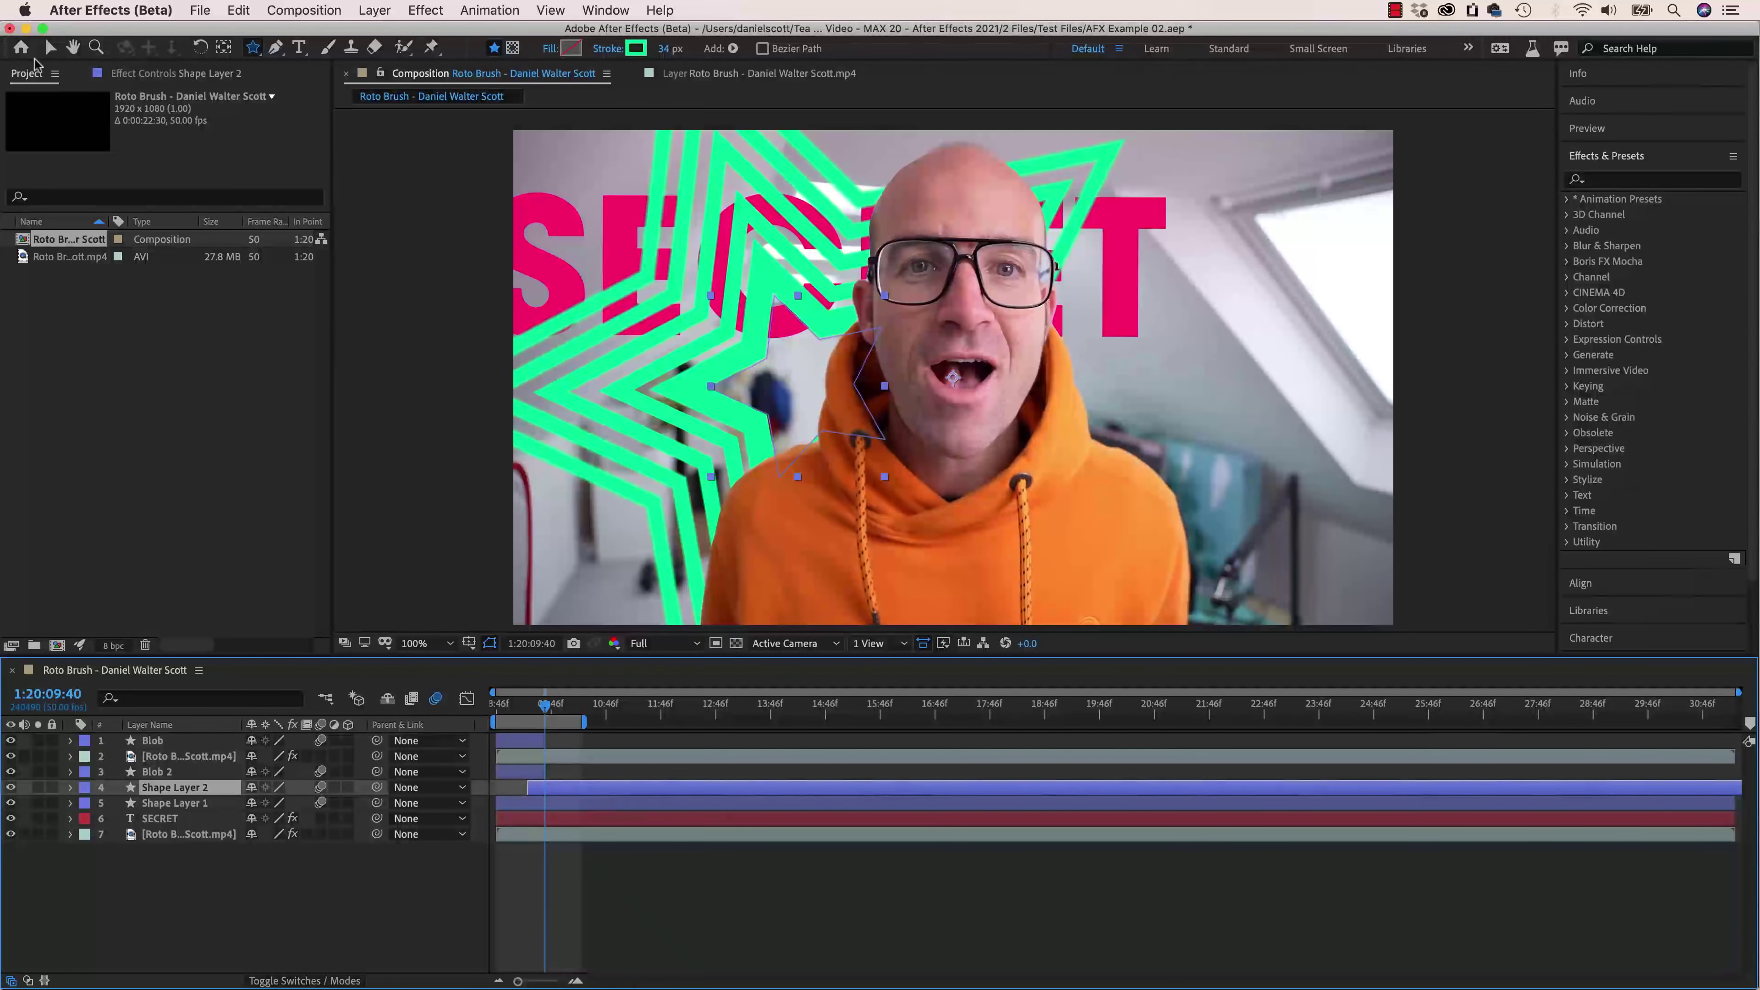
key("v")
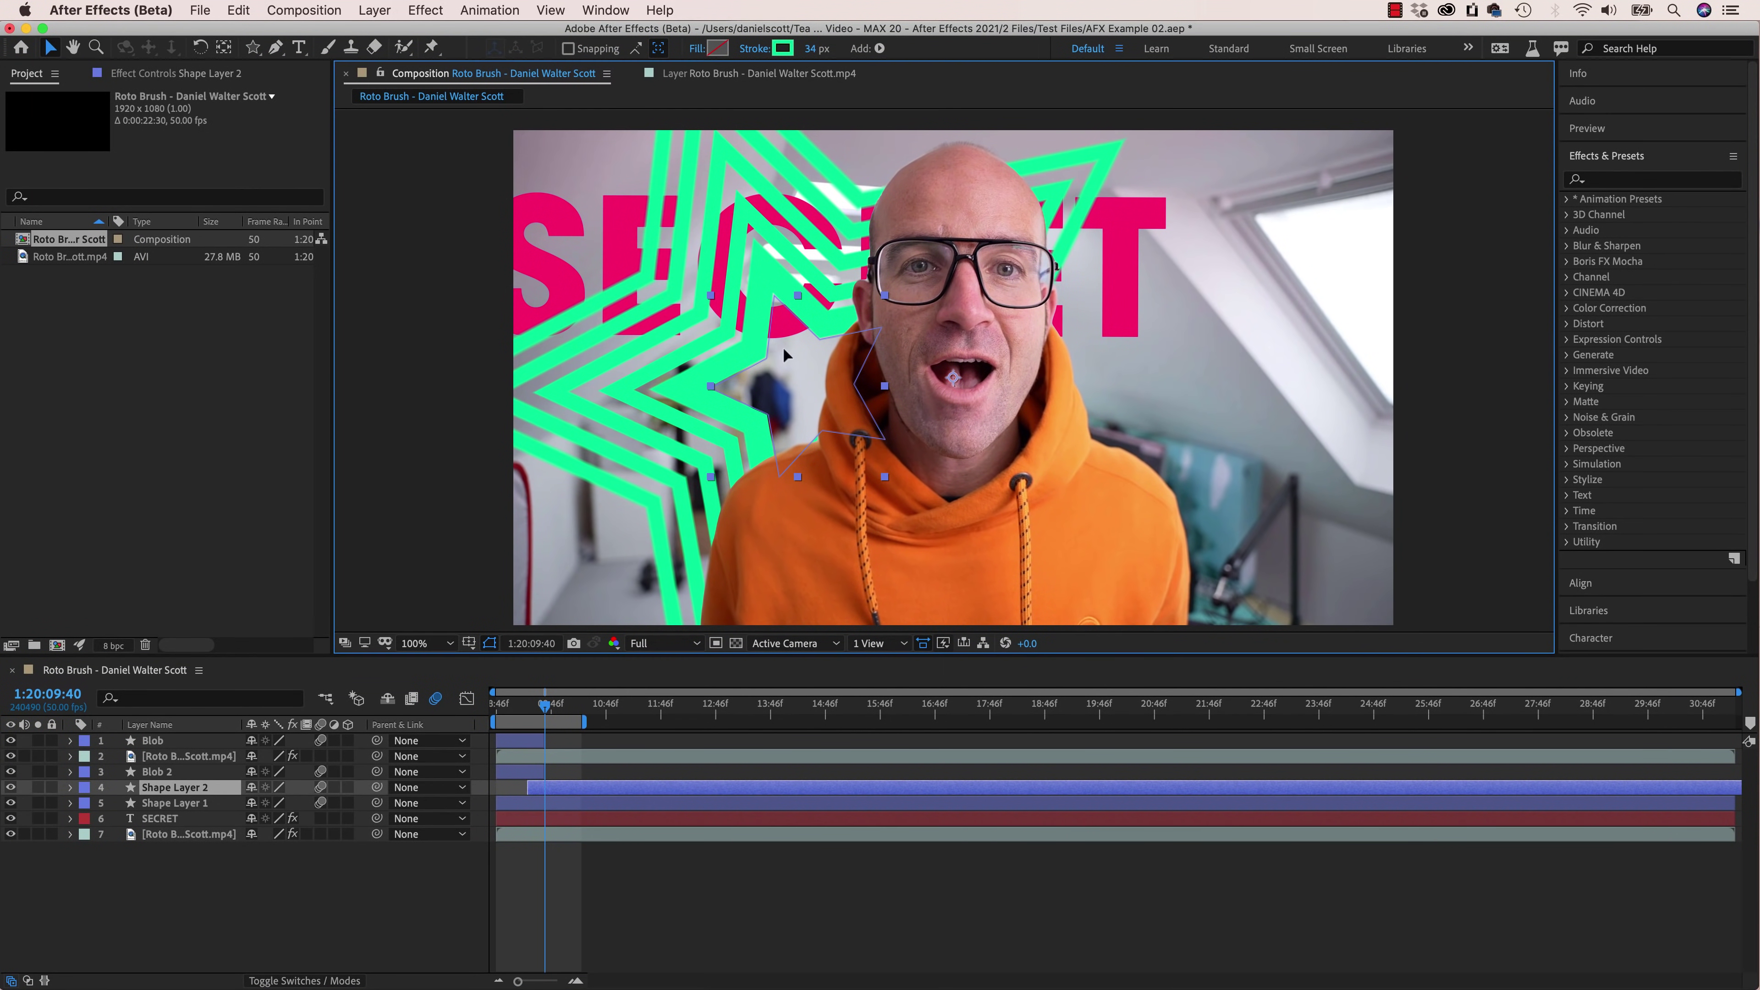
left_click_drag(896, 389, 1303, 600)
key("Return")
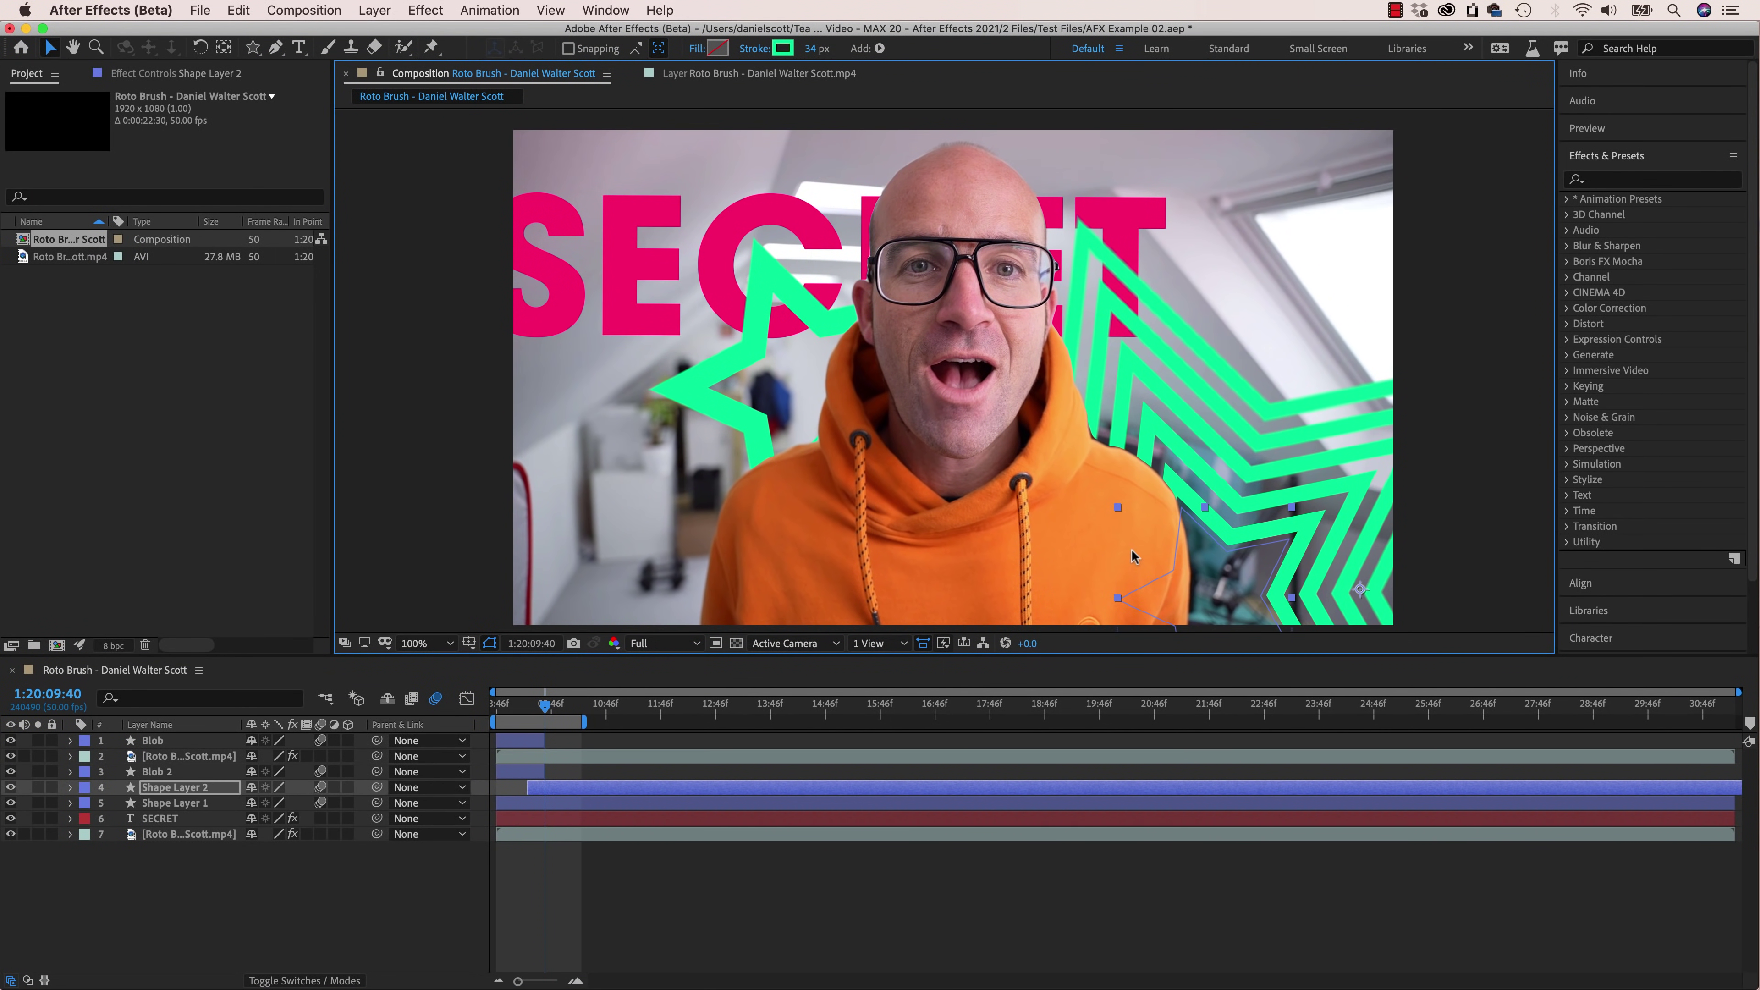
Step: Preview both star animations from the beginning, deselect the layer and return to 1:20:09:39
left_click_drag(545, 705, 496, 706)
key("space")
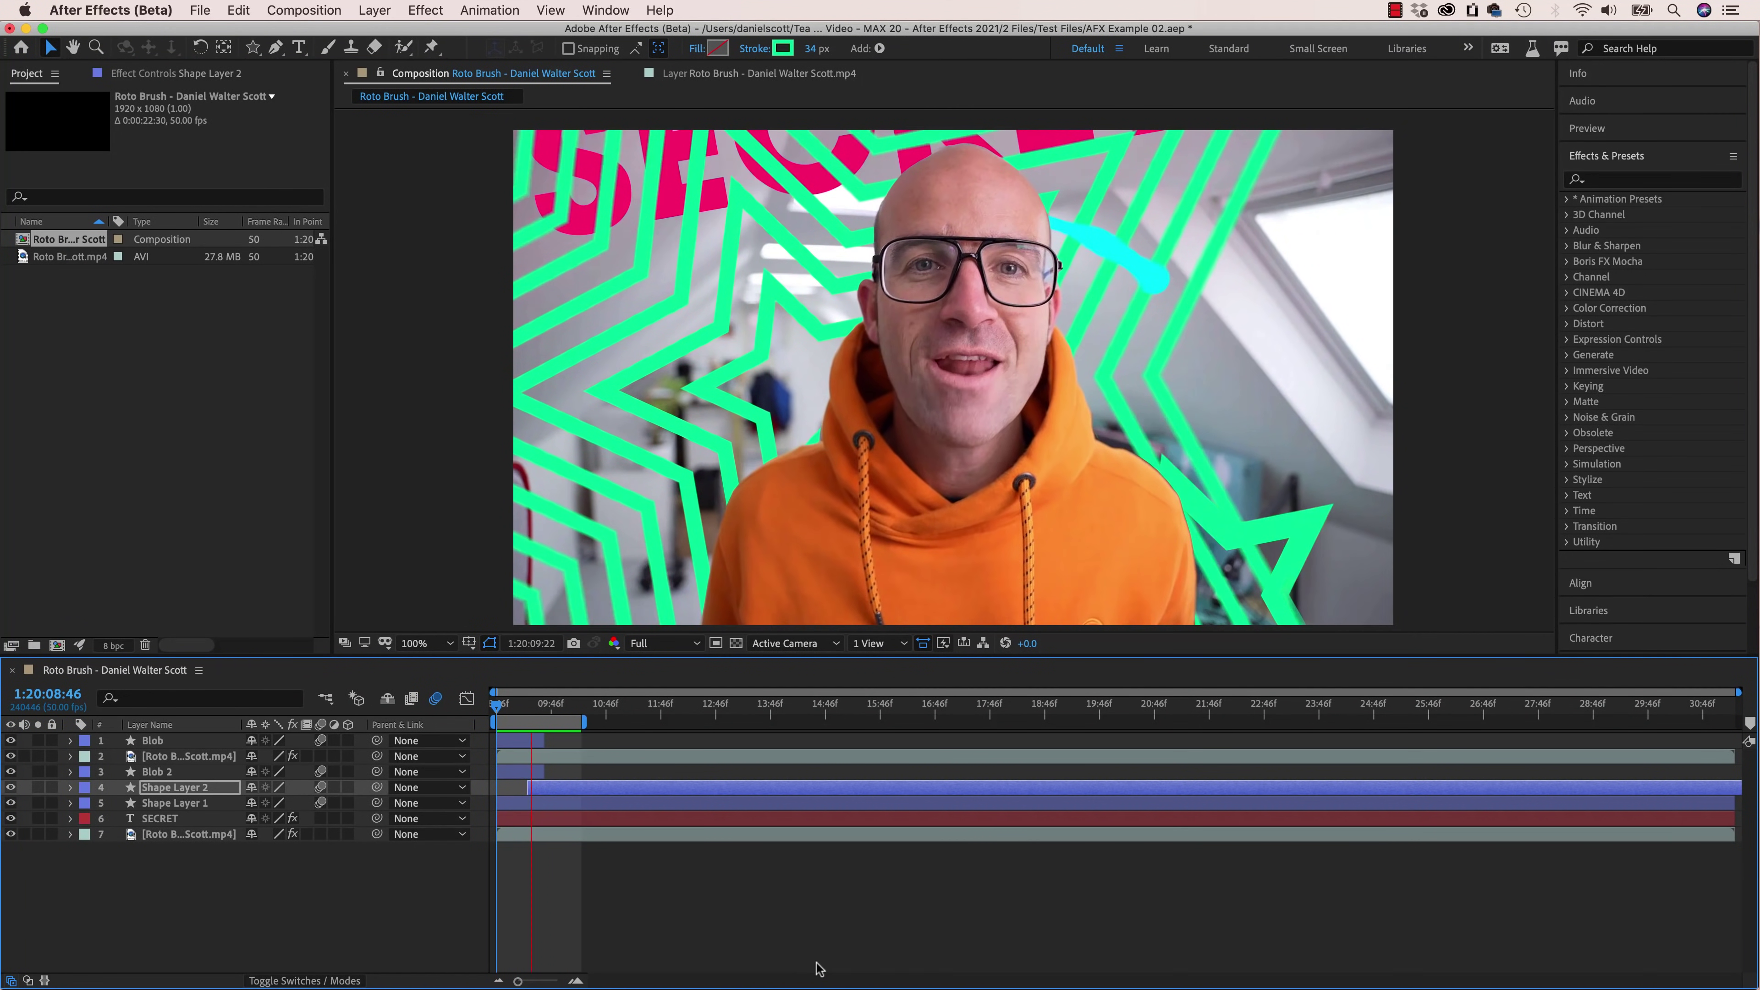
key("space")
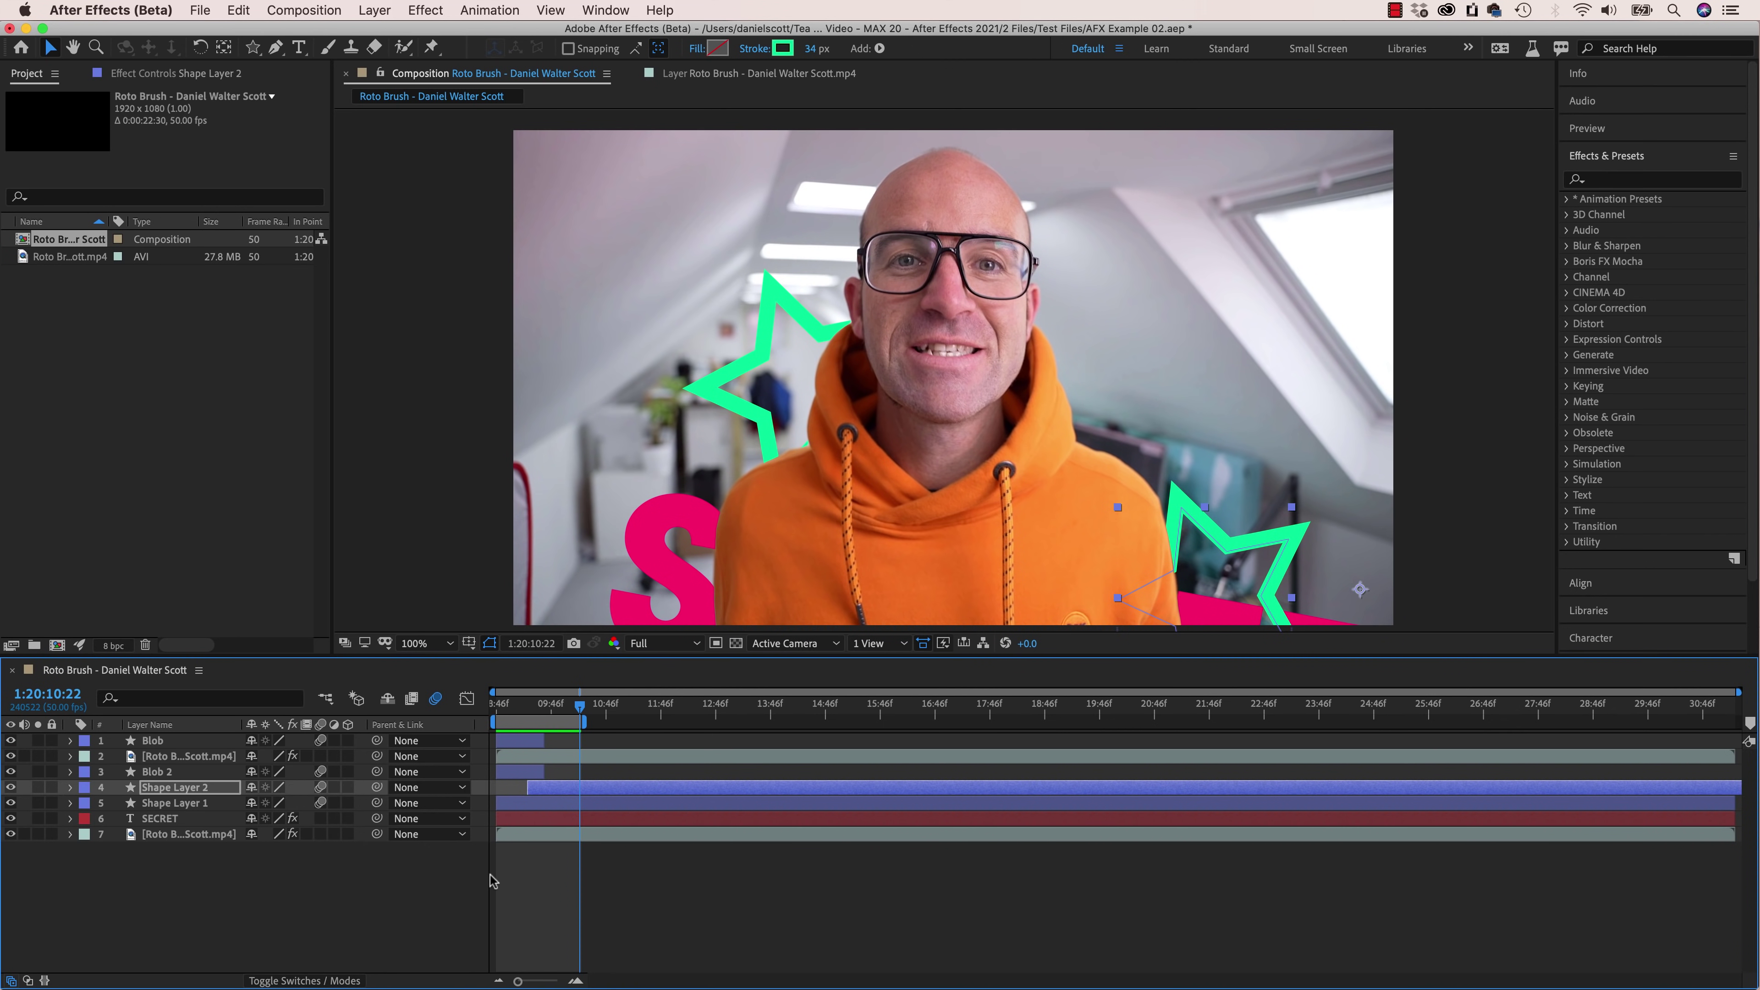
left_click(435, 893)
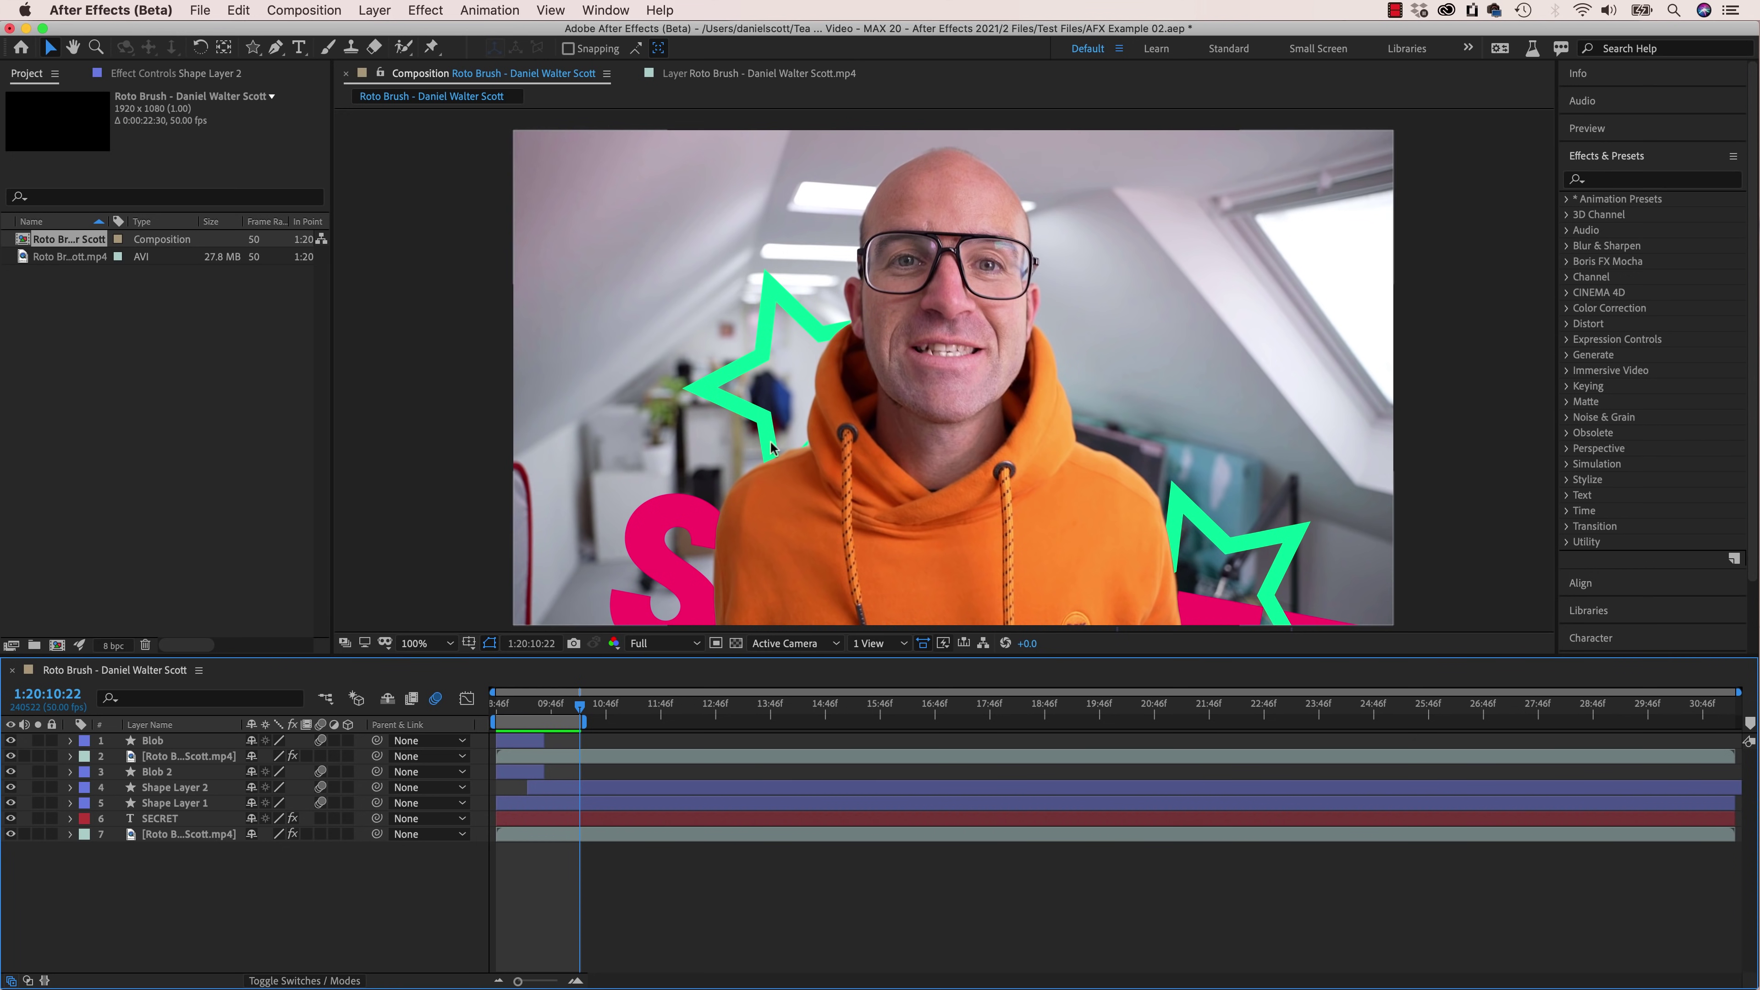
left_click(544, 704)
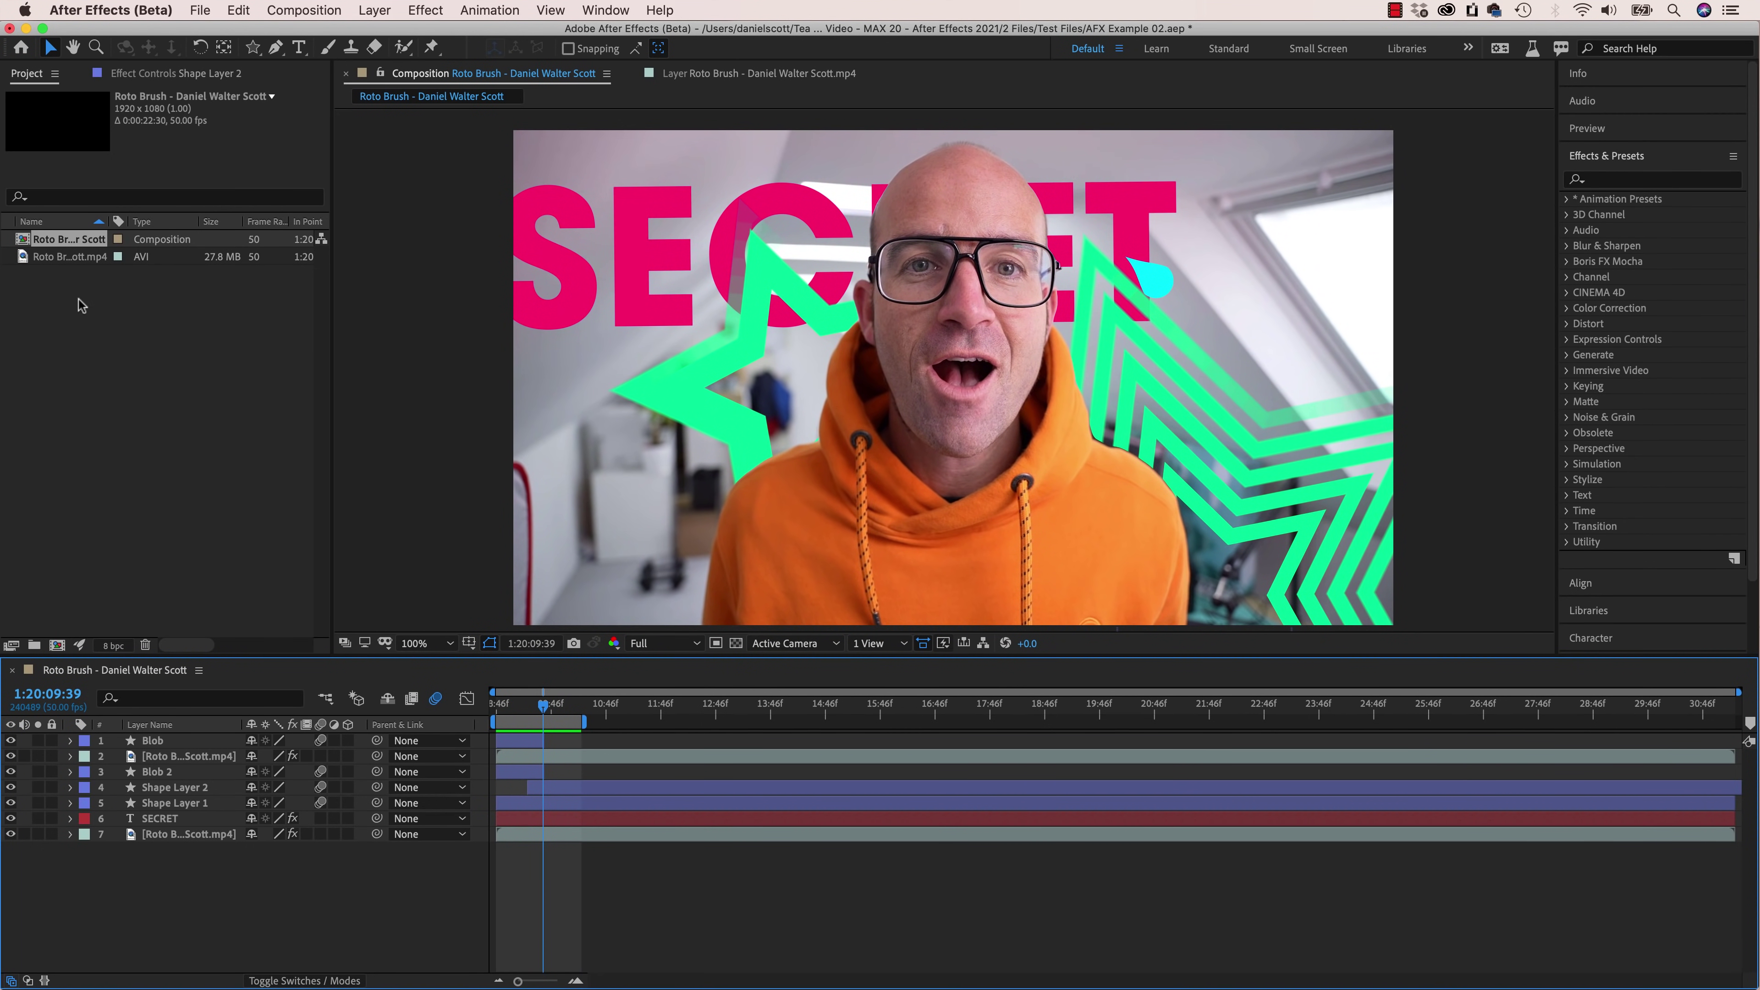
Step: Create a new composition named 3D Text with the HDTV 1080 29.97 preset
left_click(108, 300)
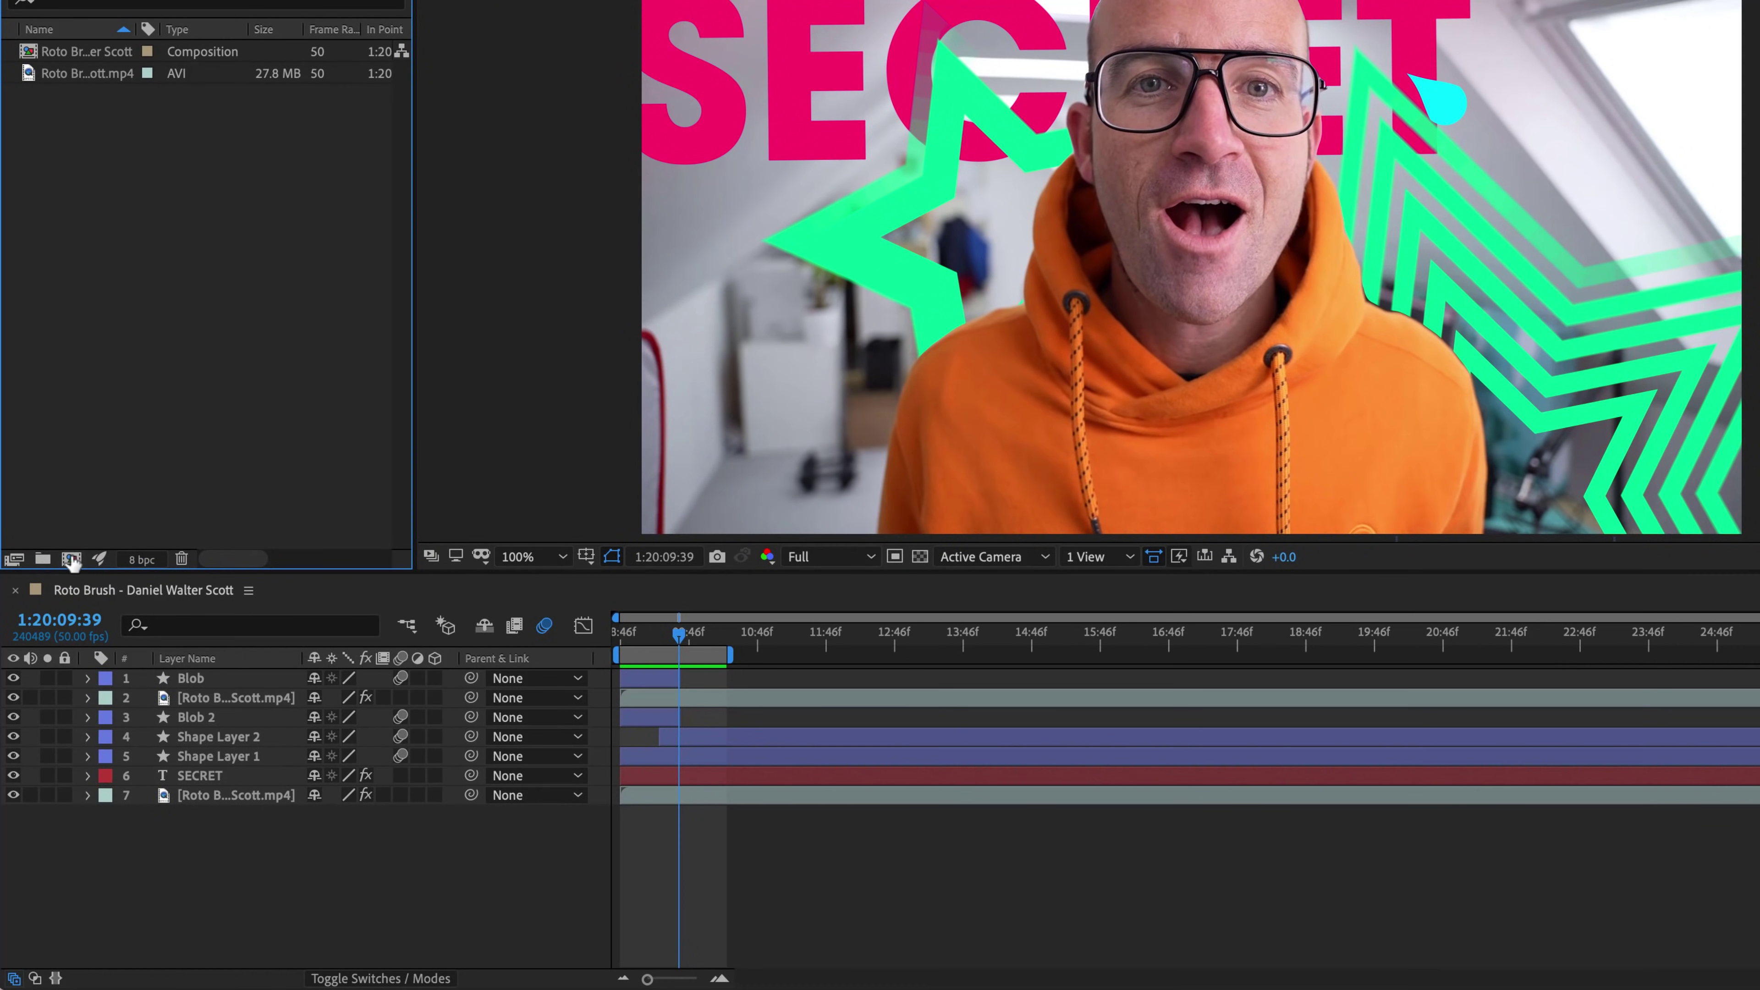
left_click(71, 560)
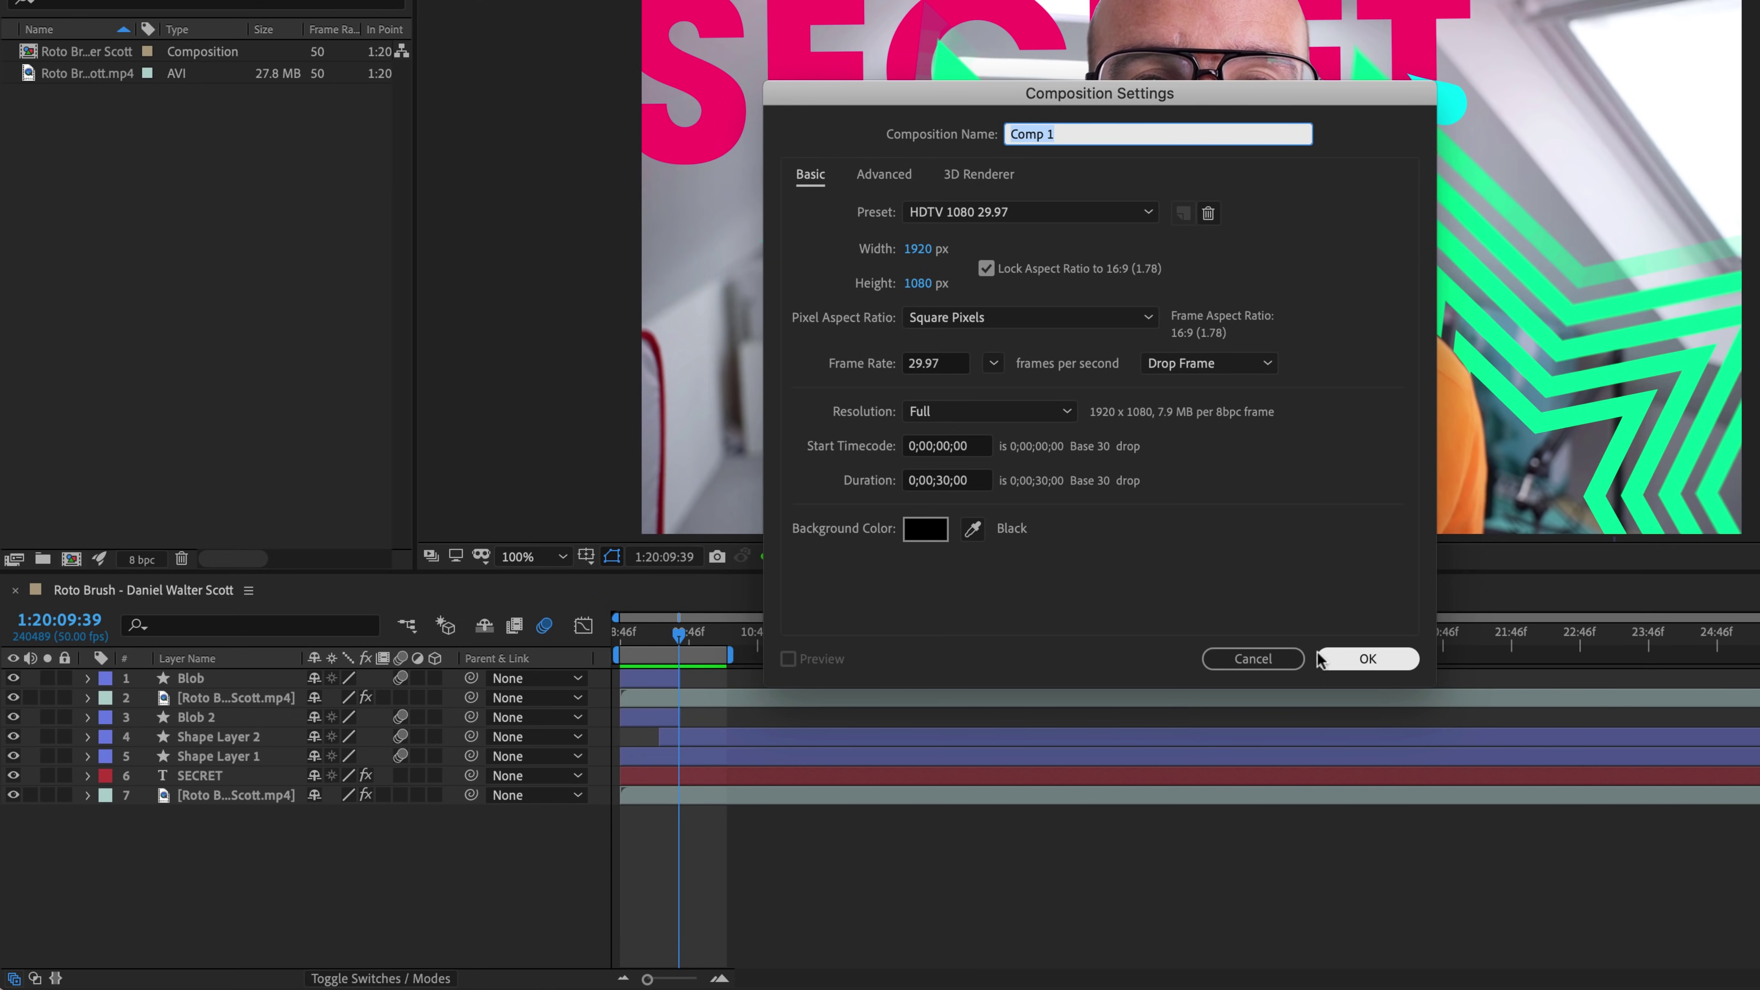
type("3d Text")
left_click(1320, 657)
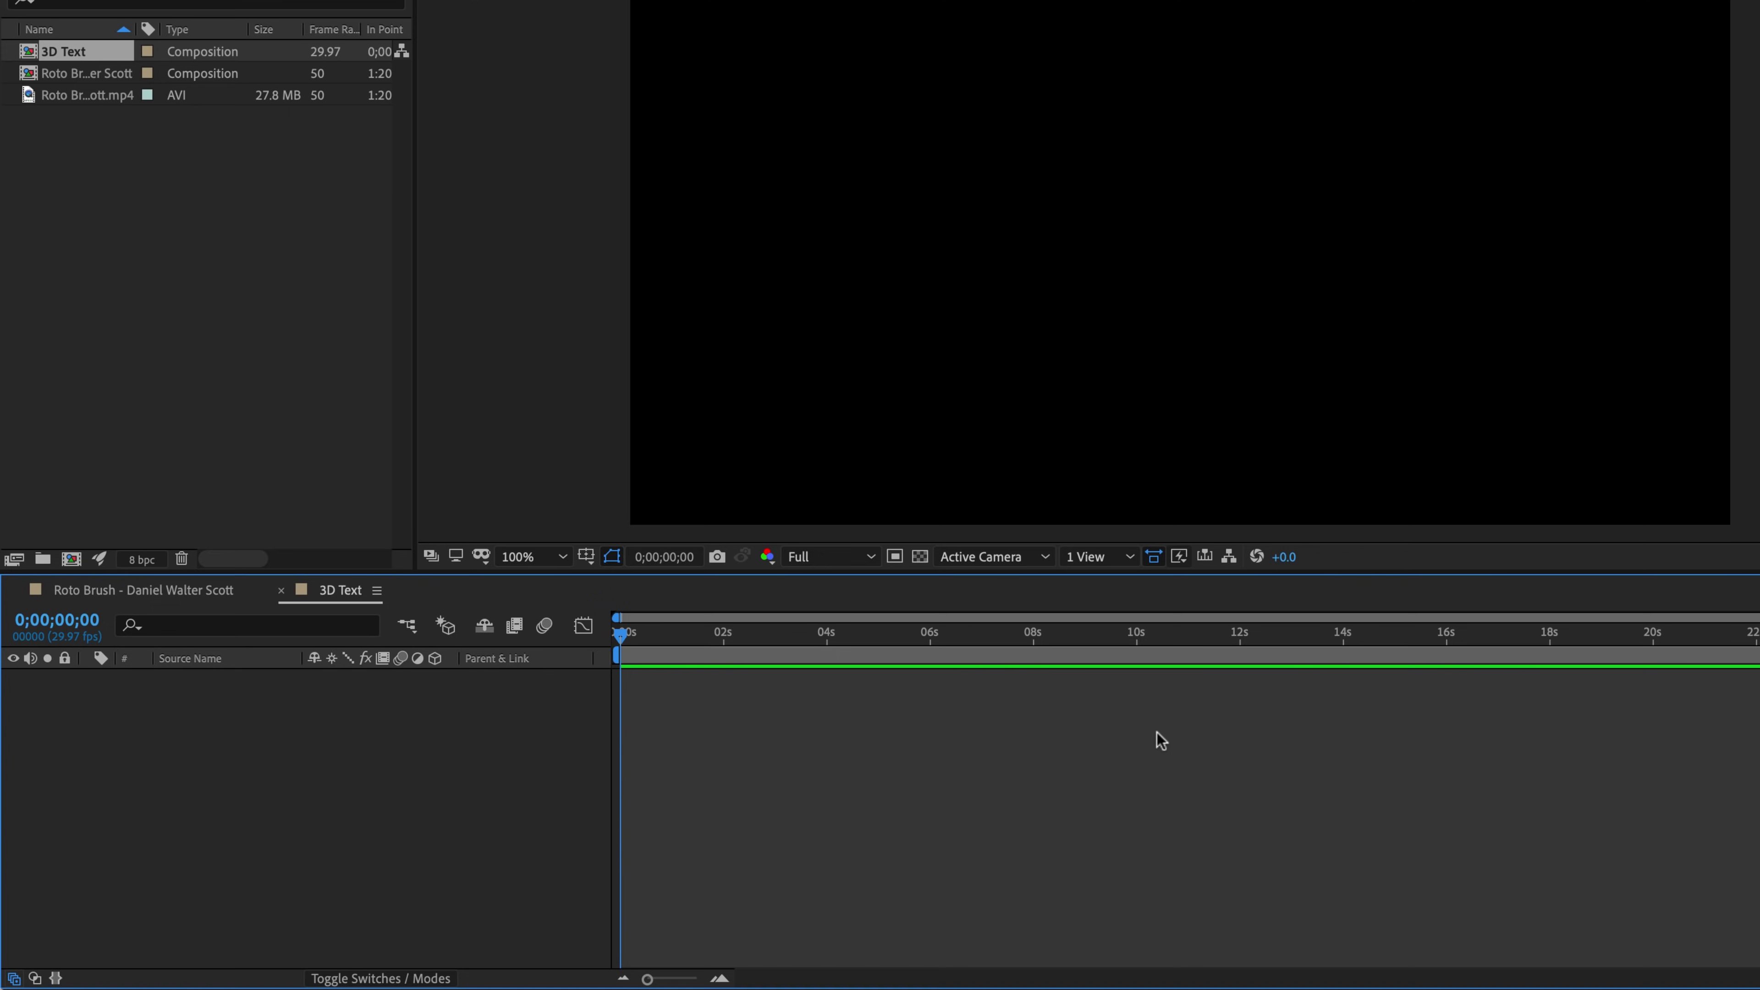
Step: Activate the Type tool in the 3D Text composition and open the choice of font families
left_click(1101, 333)
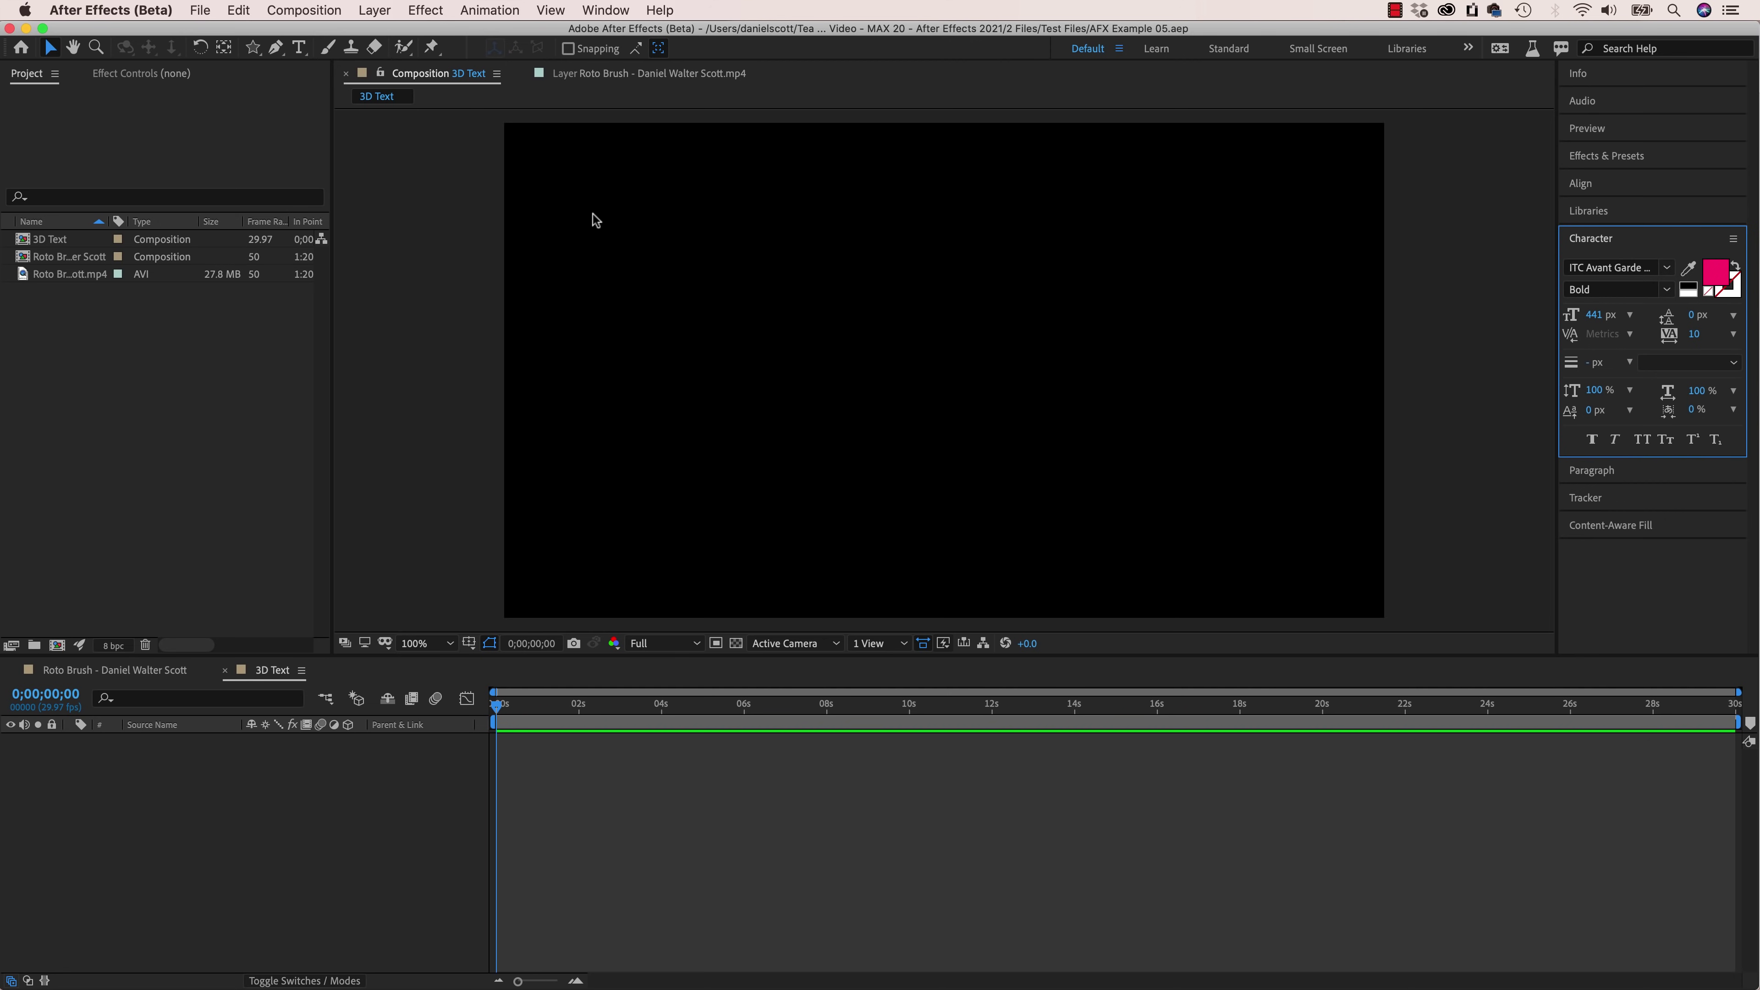
left_click(299, 47)
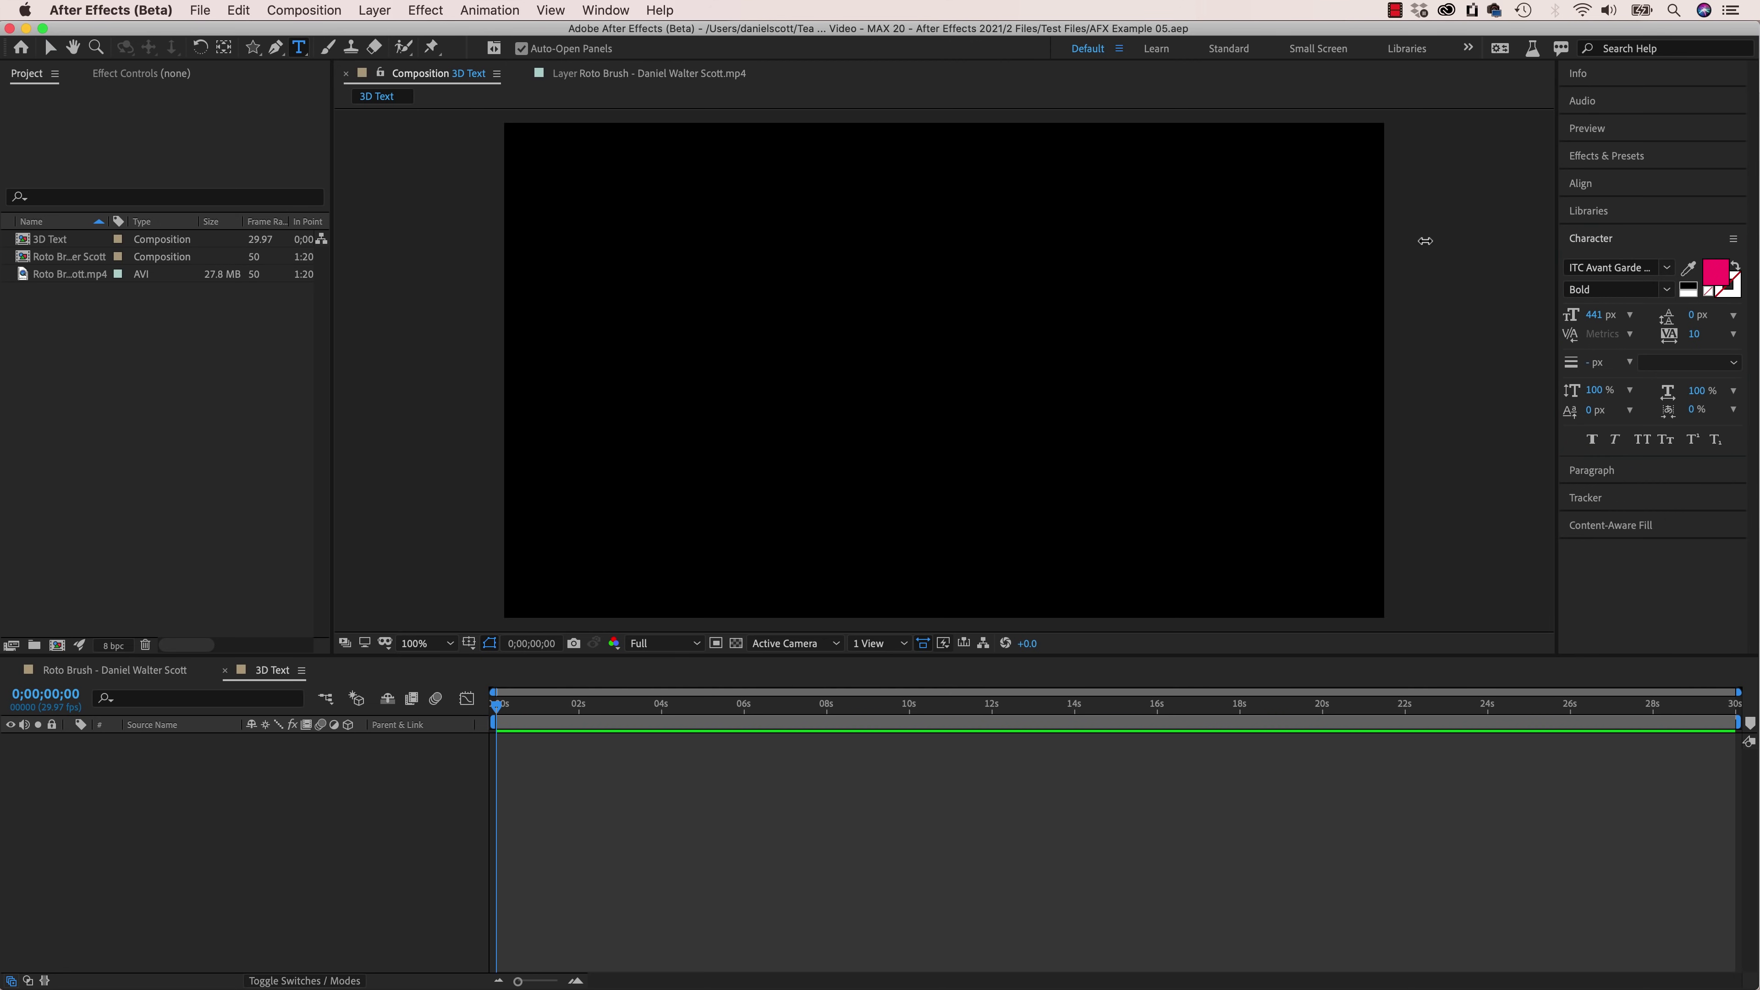
left_click(1667, 268)
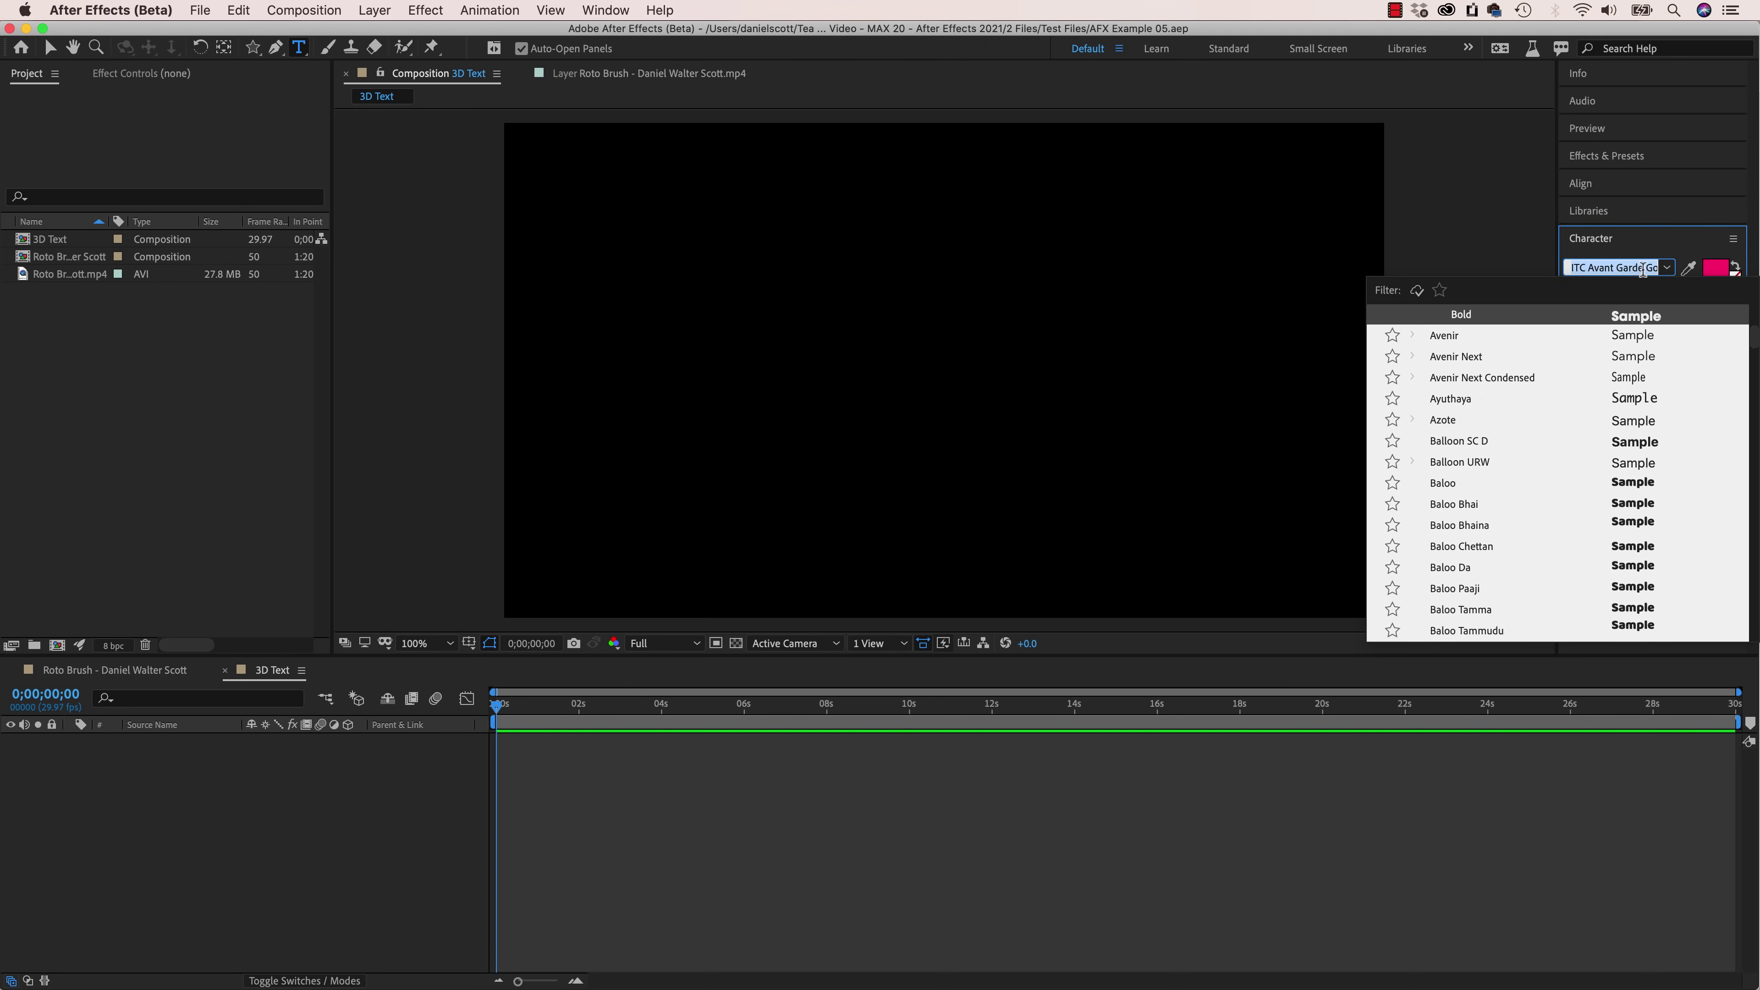
Step: Switch to Adobe Fonts in Chrome and filter the font families by the Comic tag and then by the Horror tag
left_click(1666, 267)
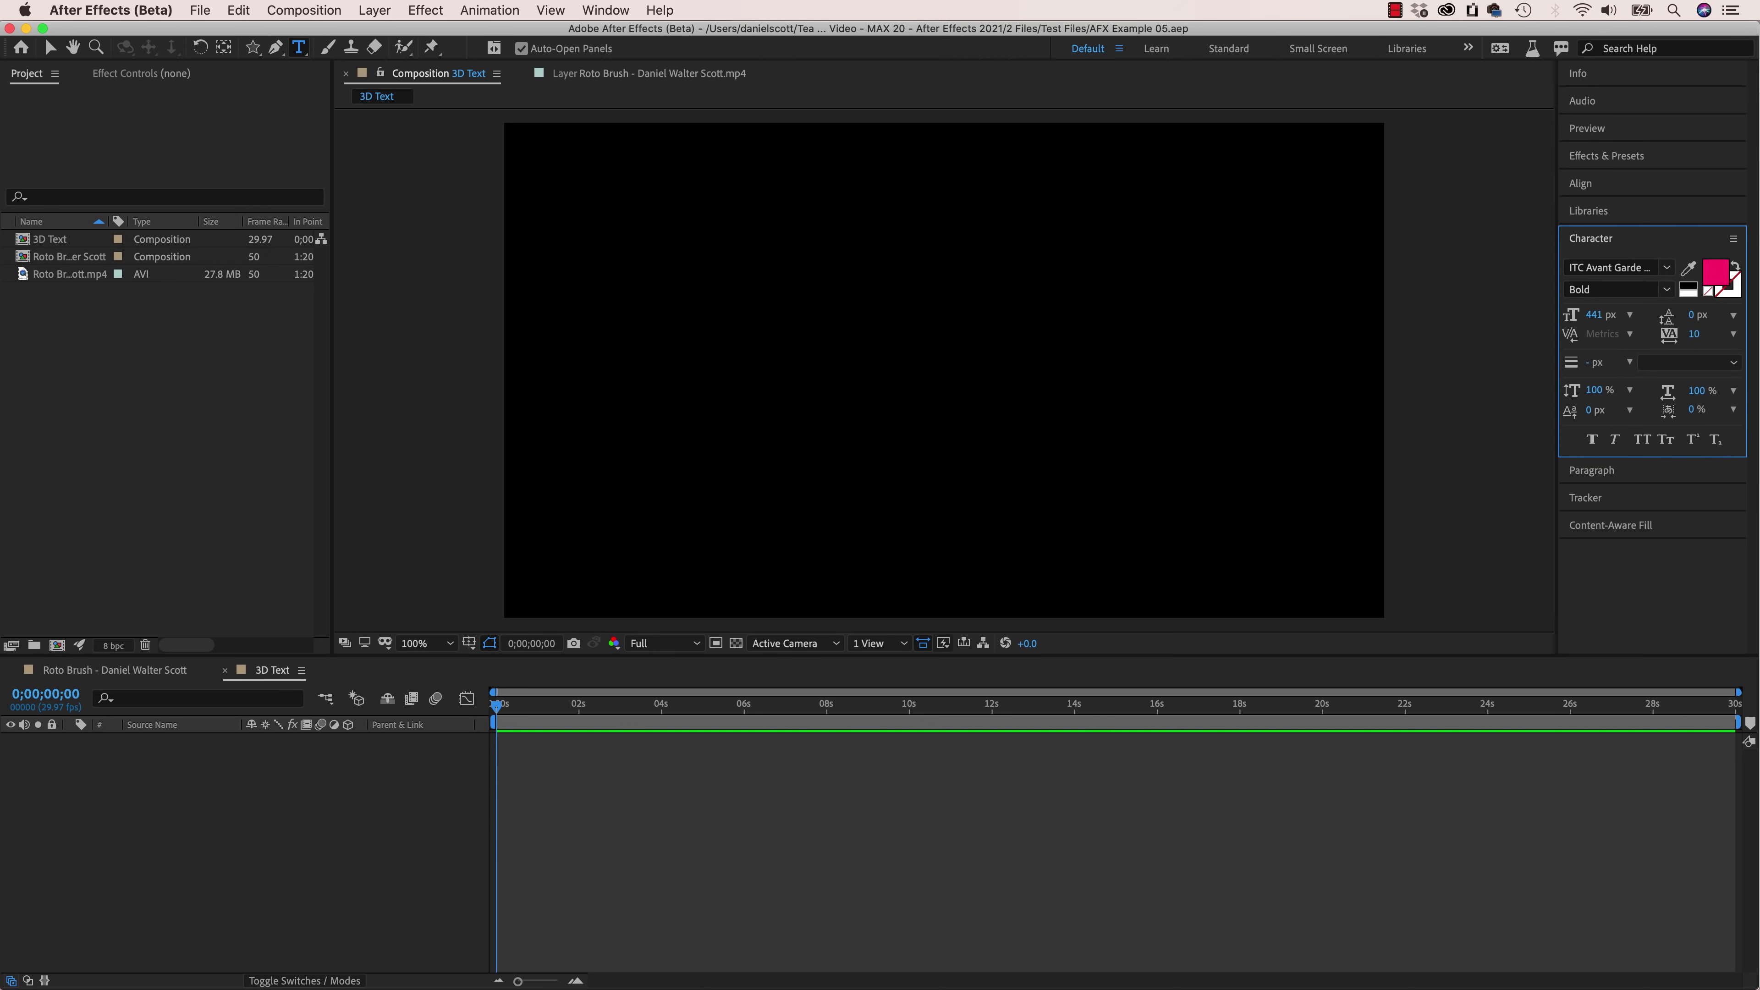
key("super+Tab")
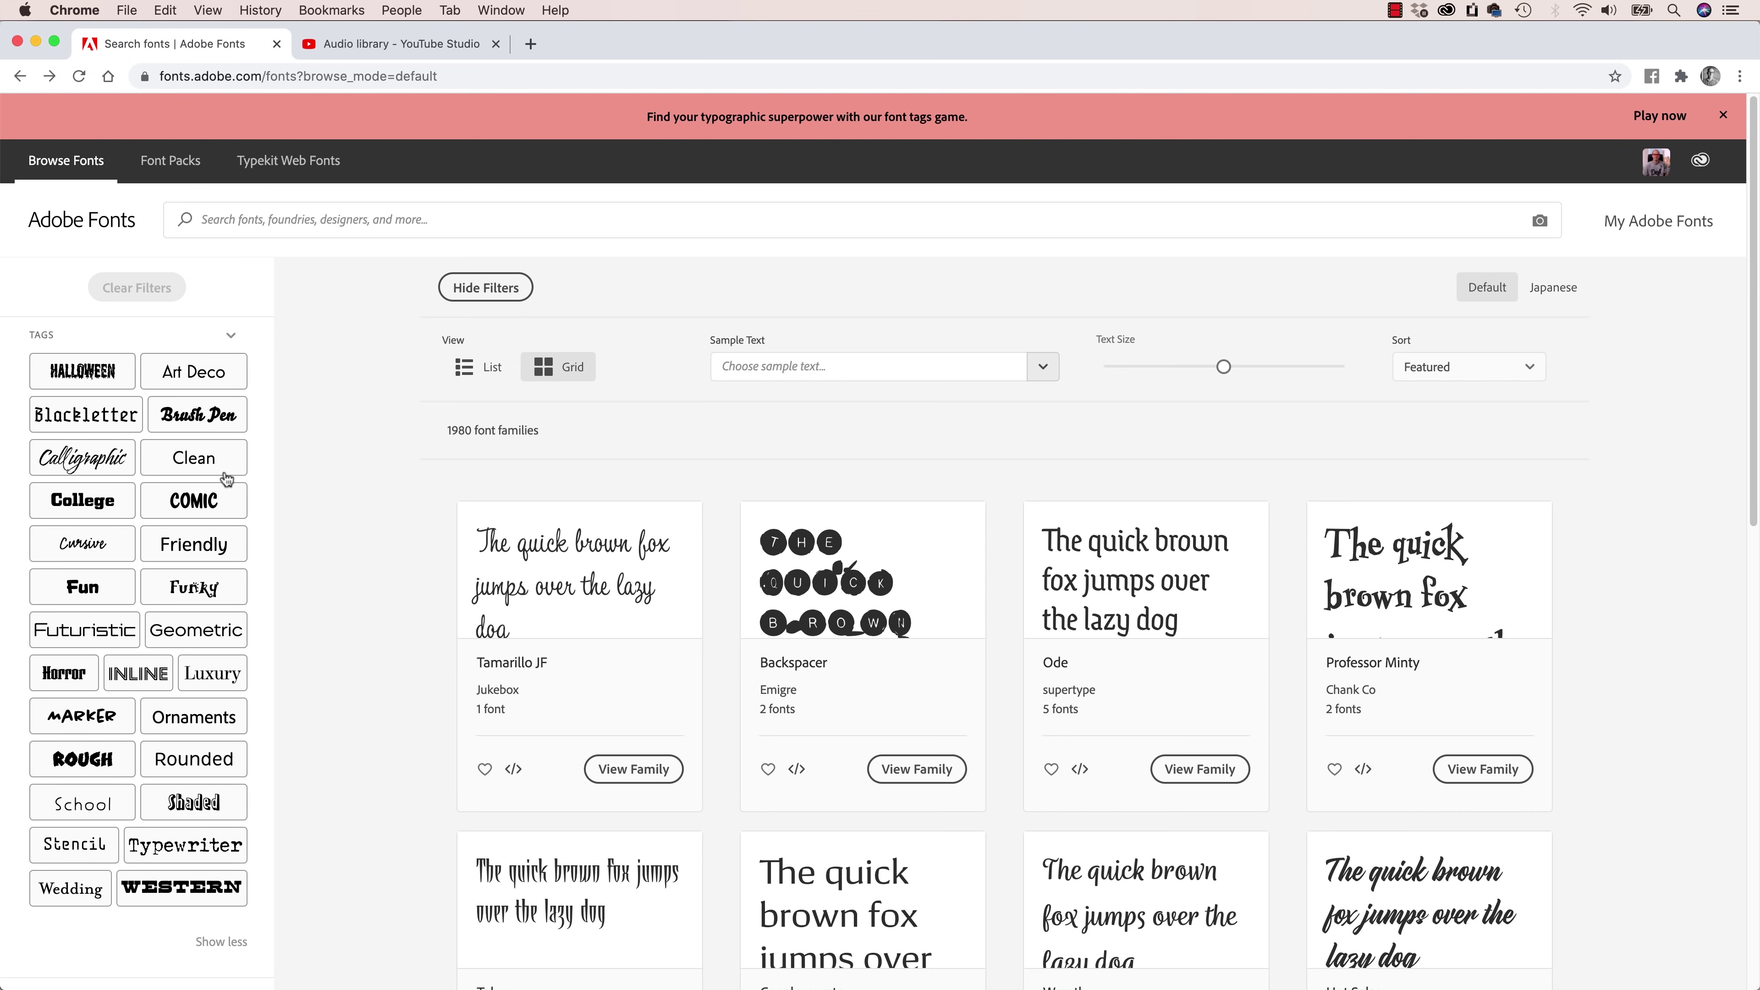
left_click(197, 502)
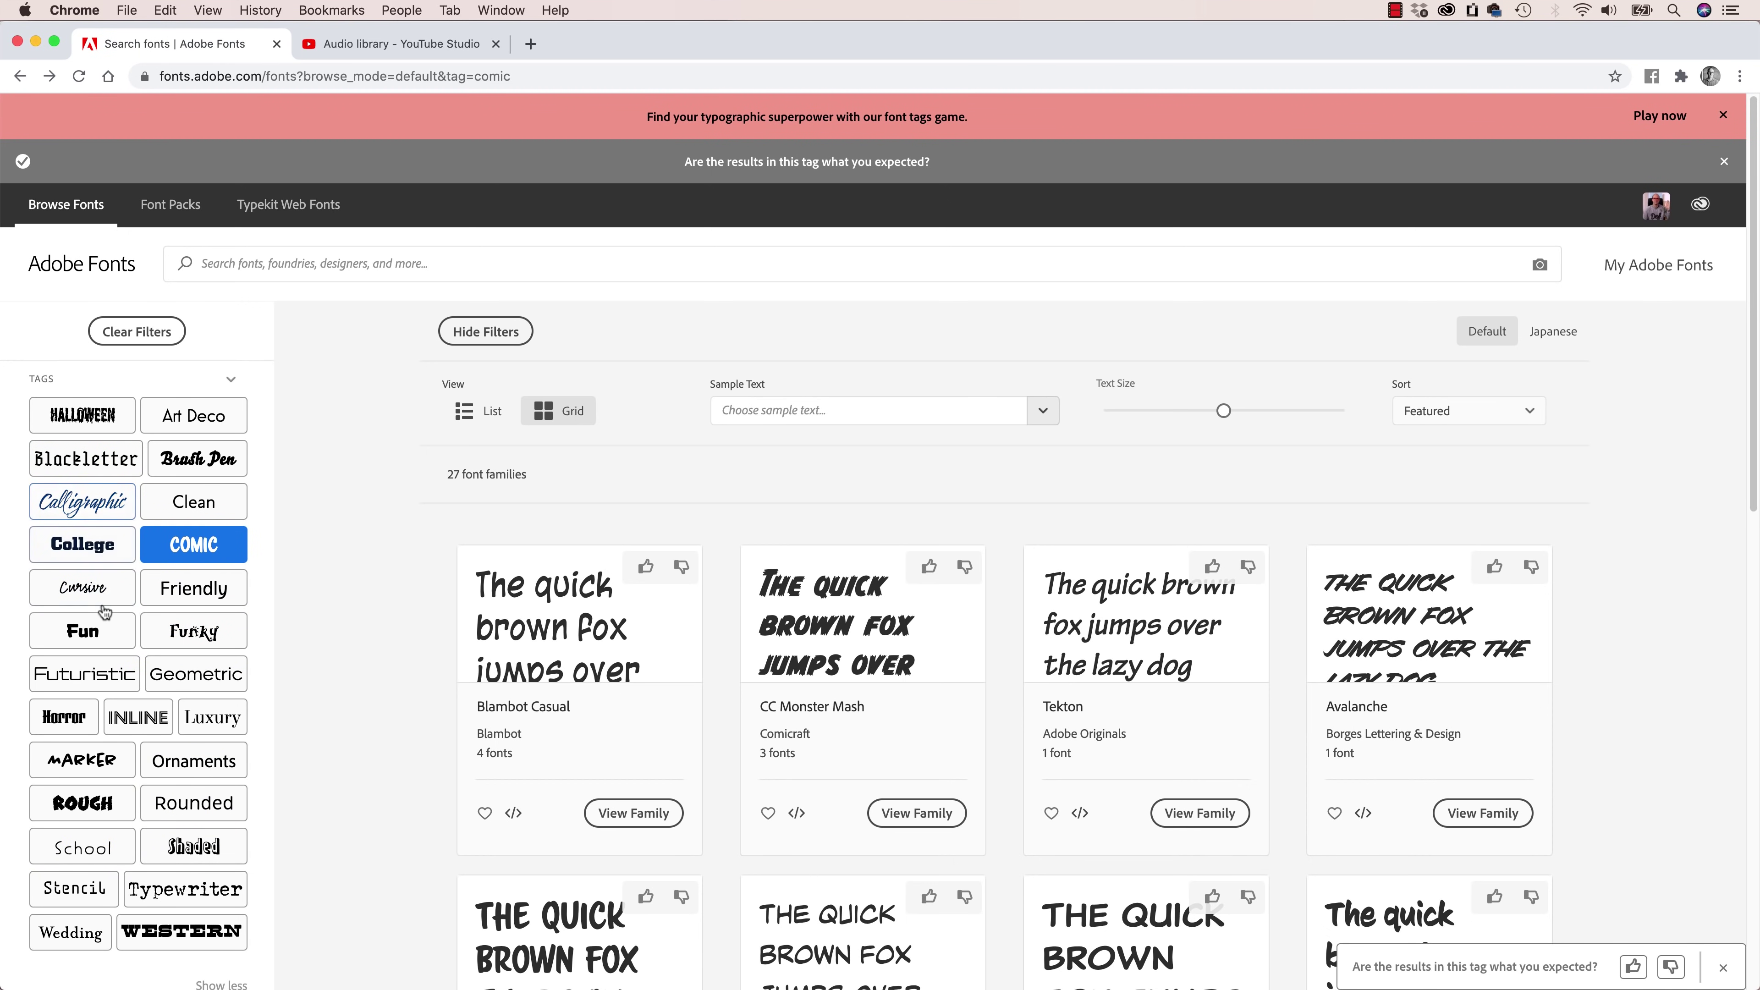
left_click(68, 707)
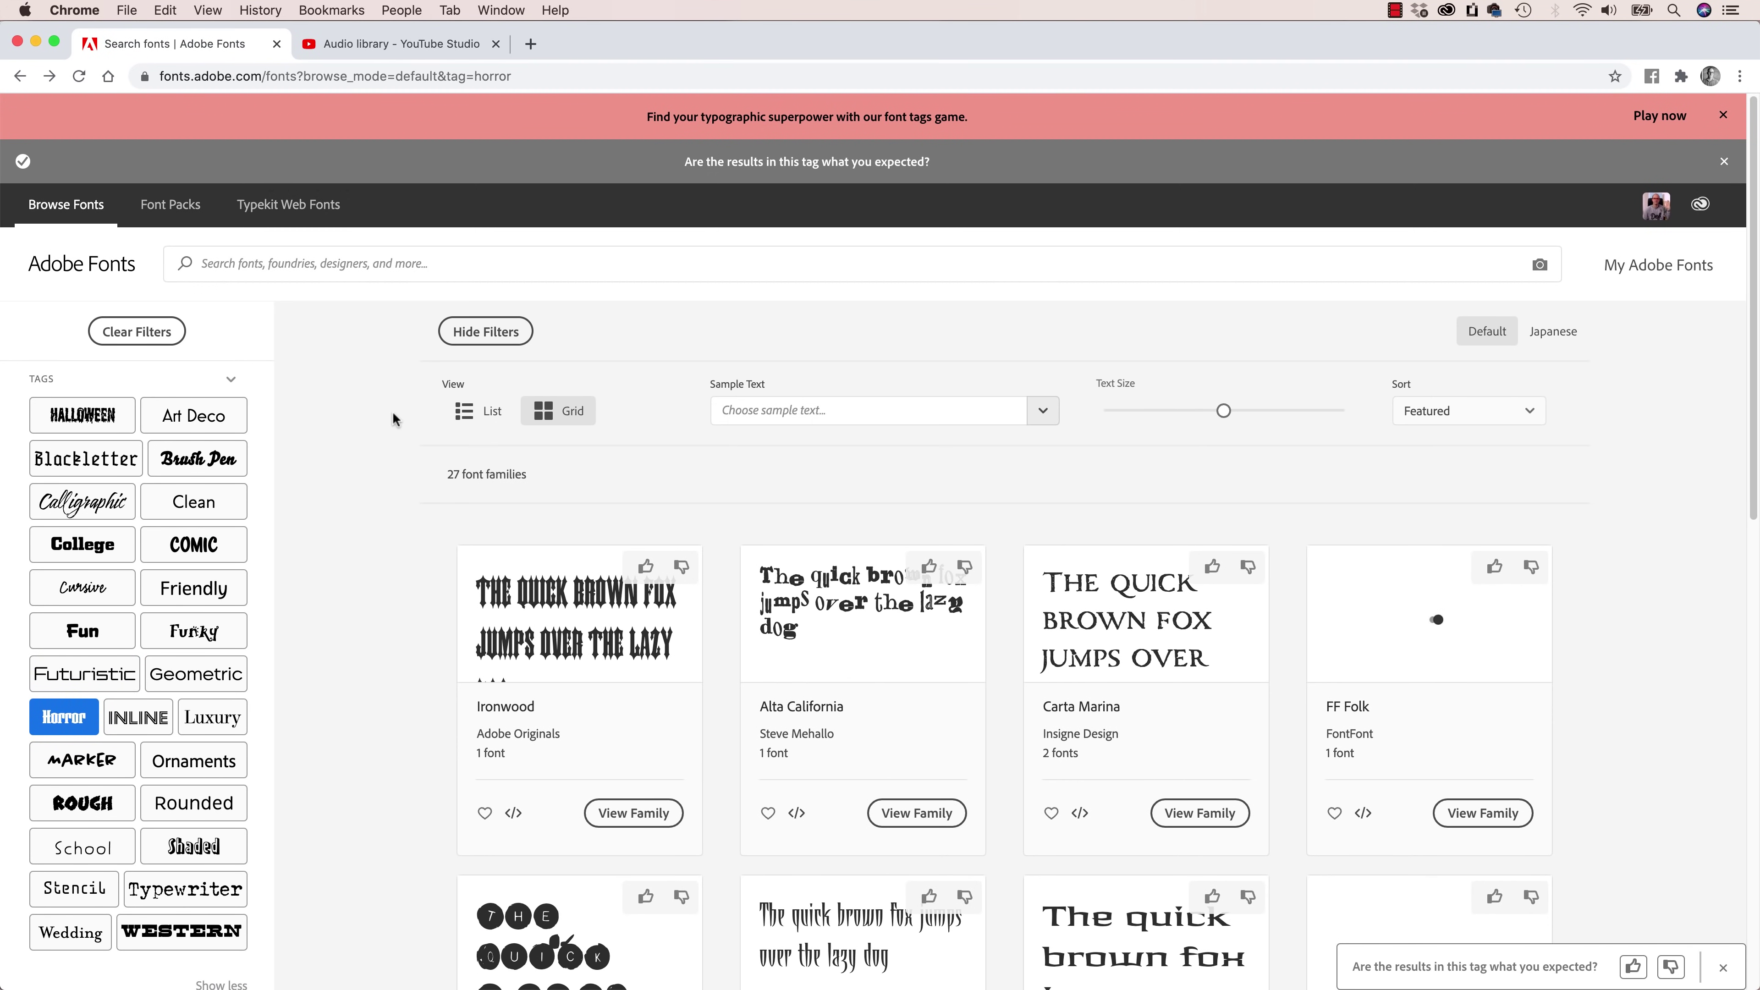
Step: Preview the Horror fonts using the first name in capitals as the sample text
left_click(822, 409)
type("DAN")
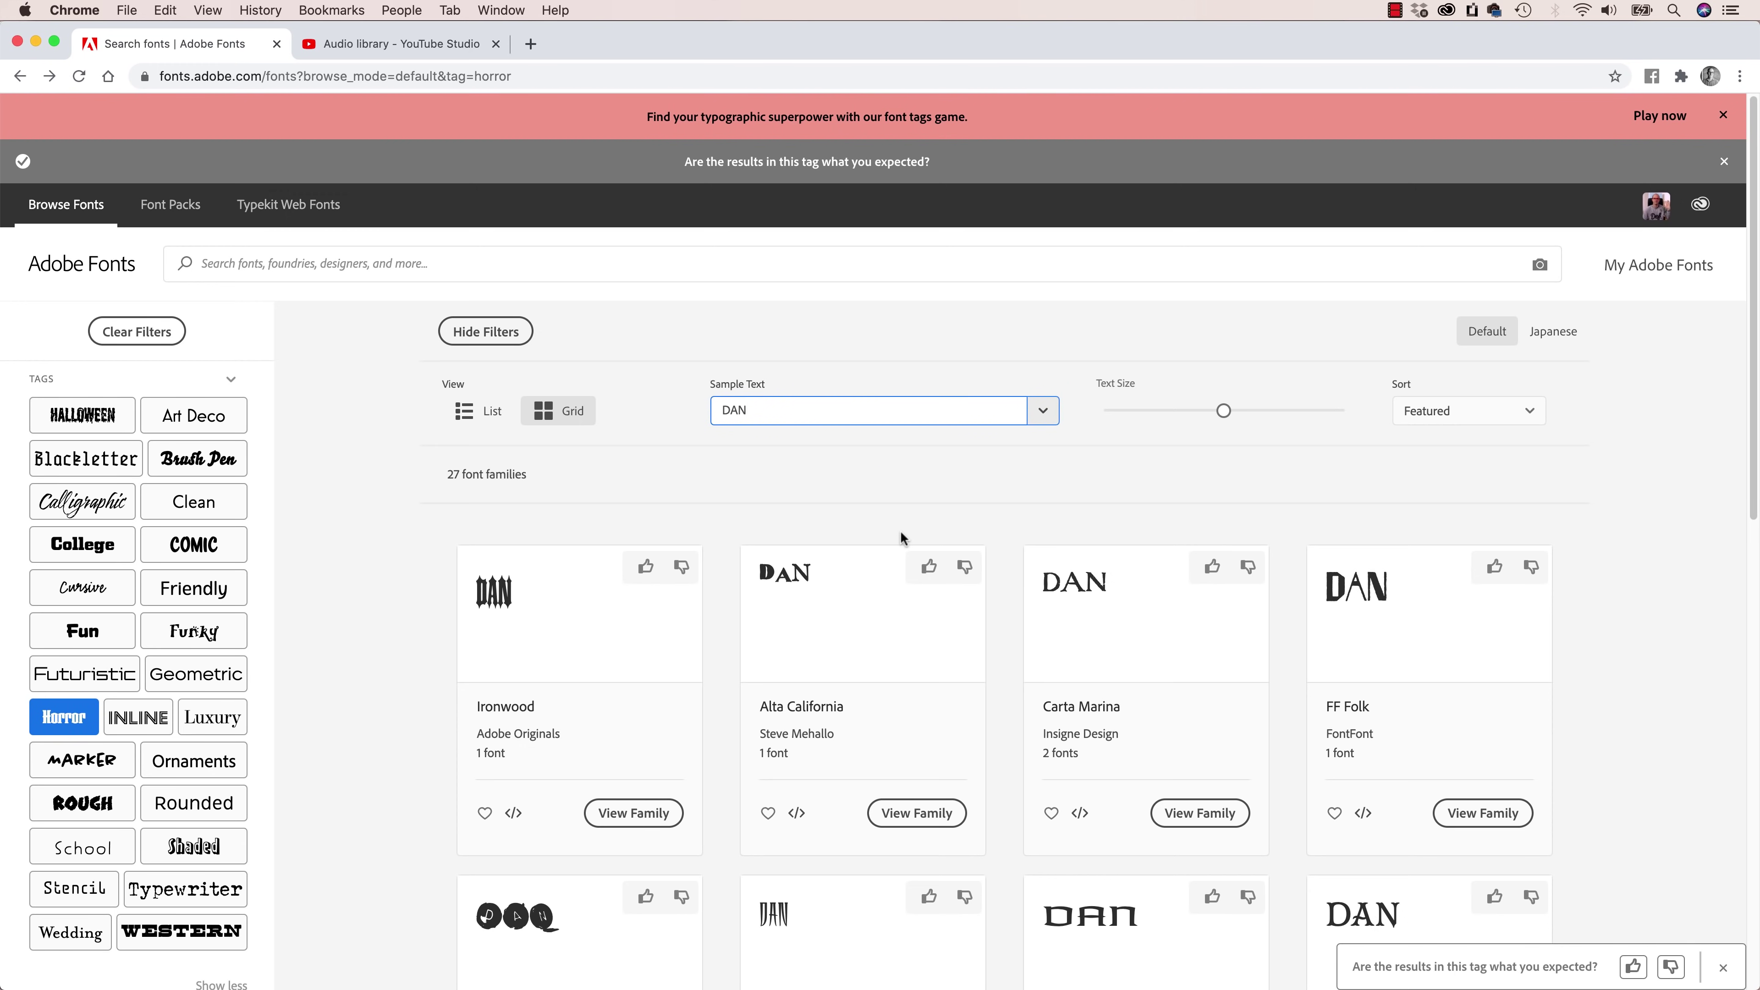
scroll(901, 538, "down", 5)
scroll(901, 538, "up", 5)
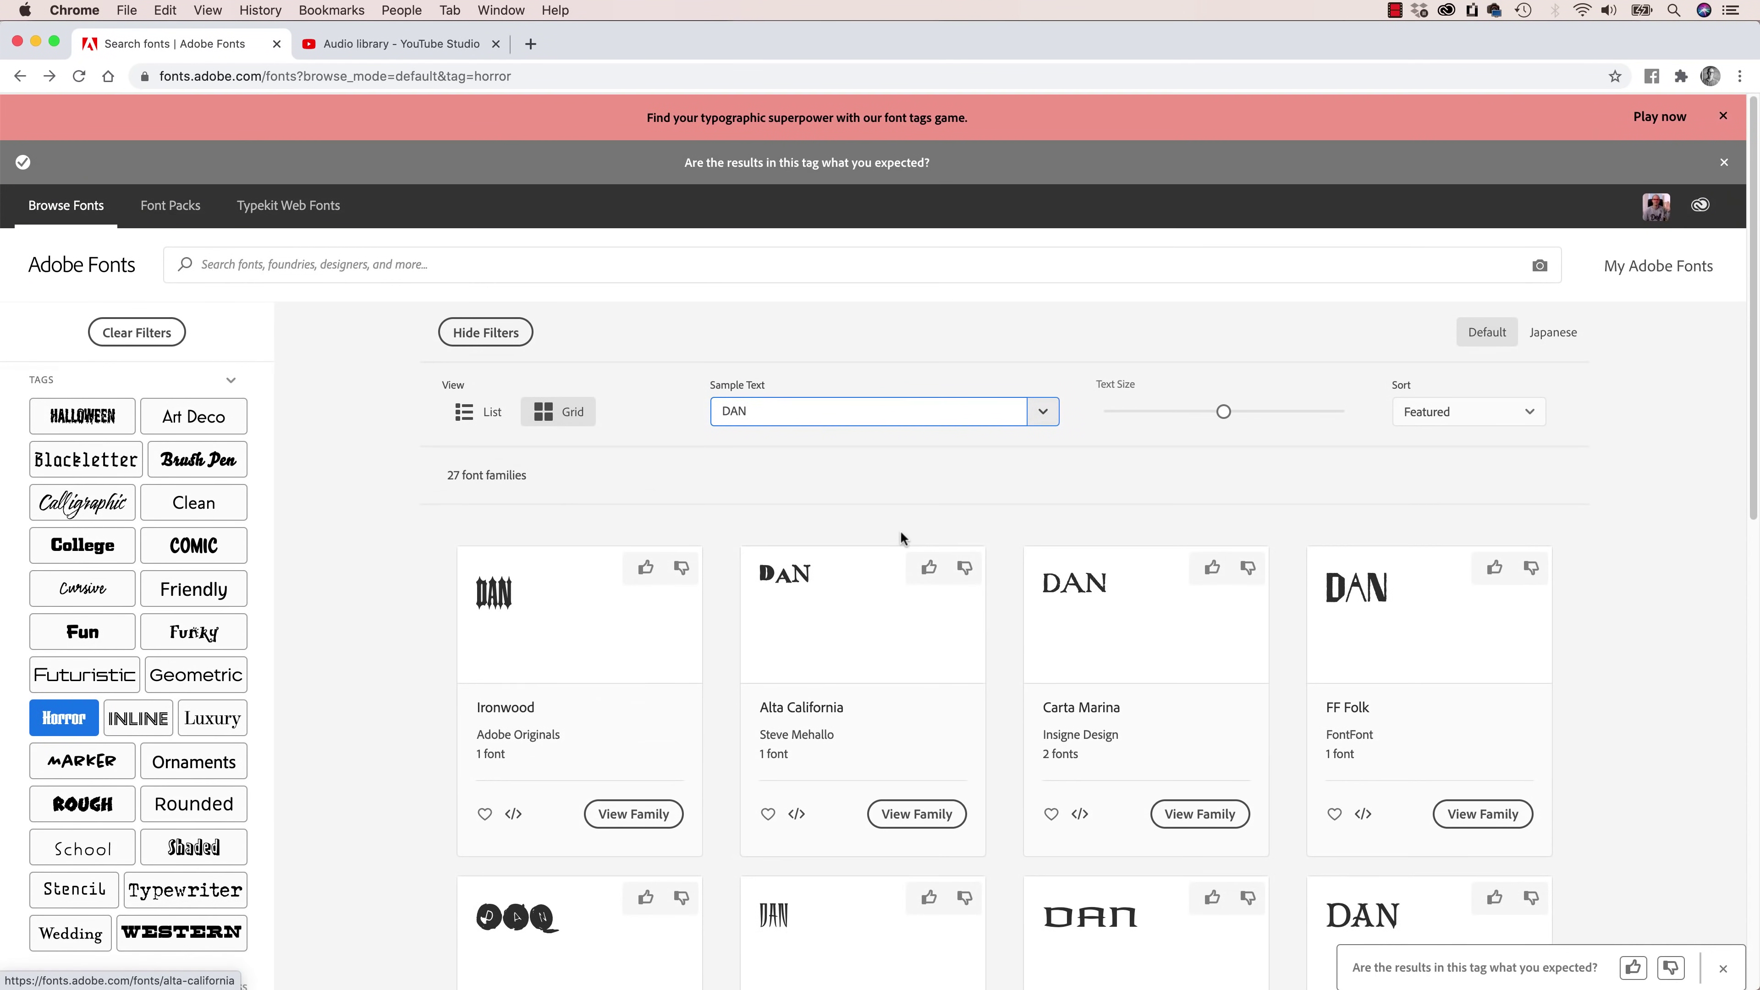
Step: Search Adobe Fonts for Flegrei and open The Tipoteca Series family to view its fonts
left_click(214, 269)
type("Flegrei")
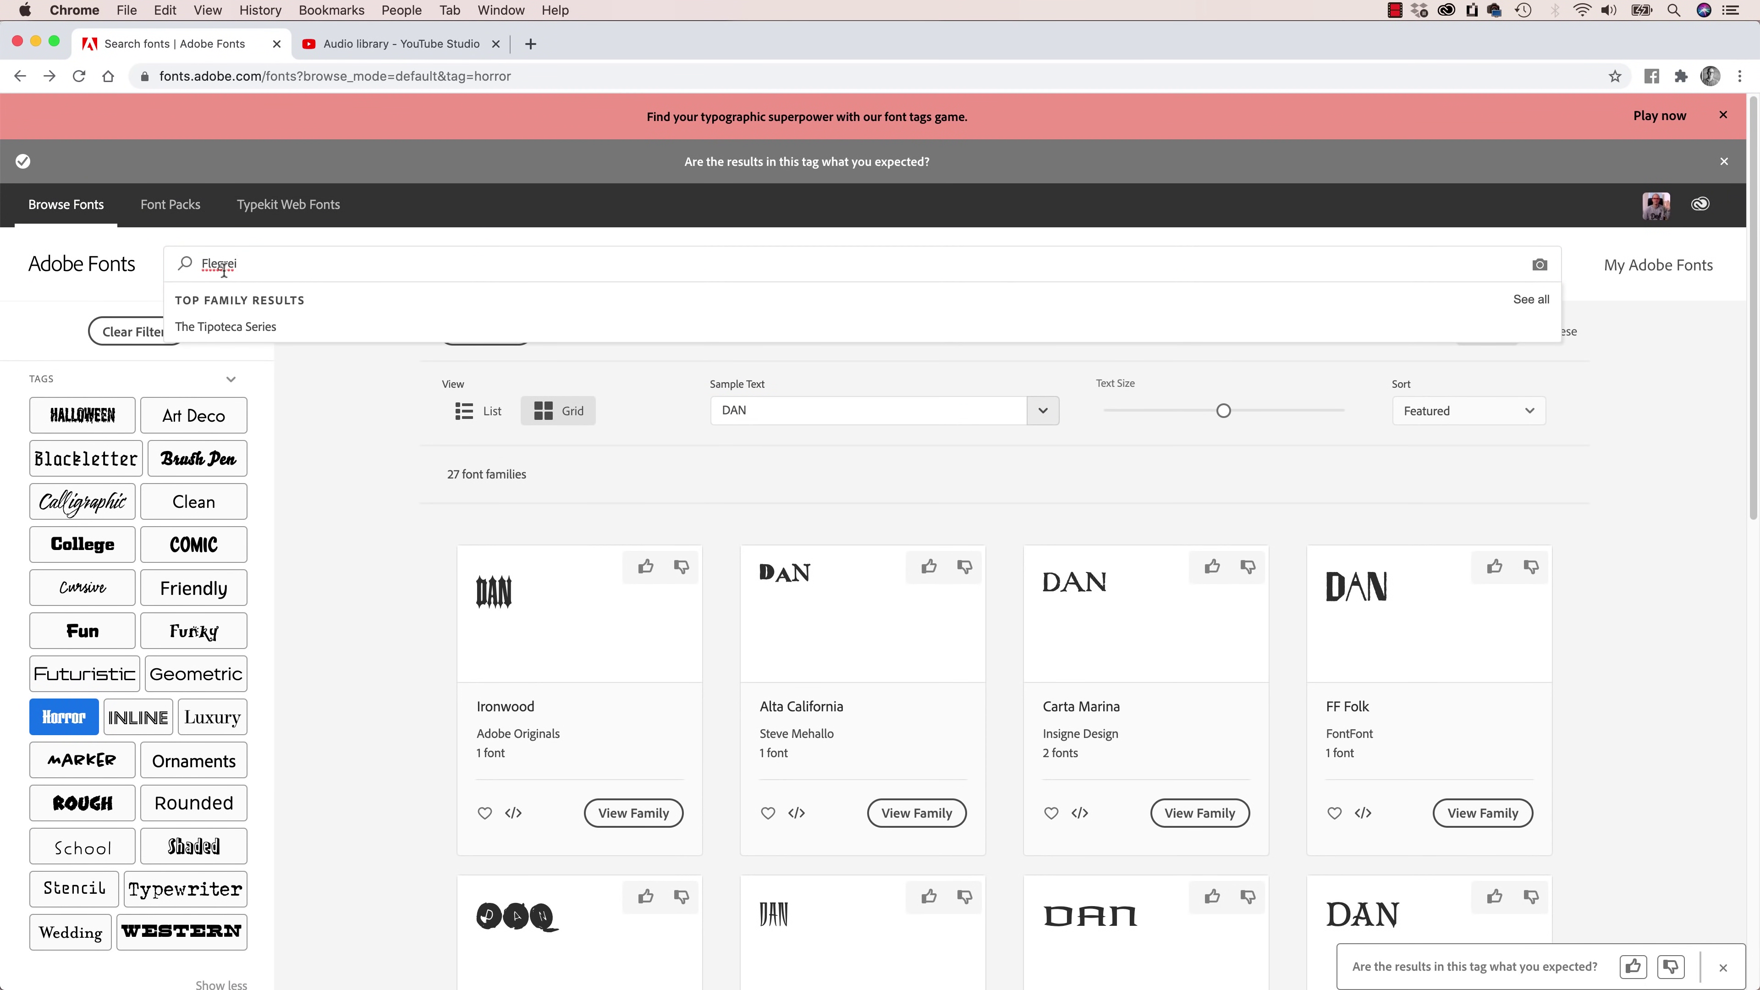
left_click(224, 331)
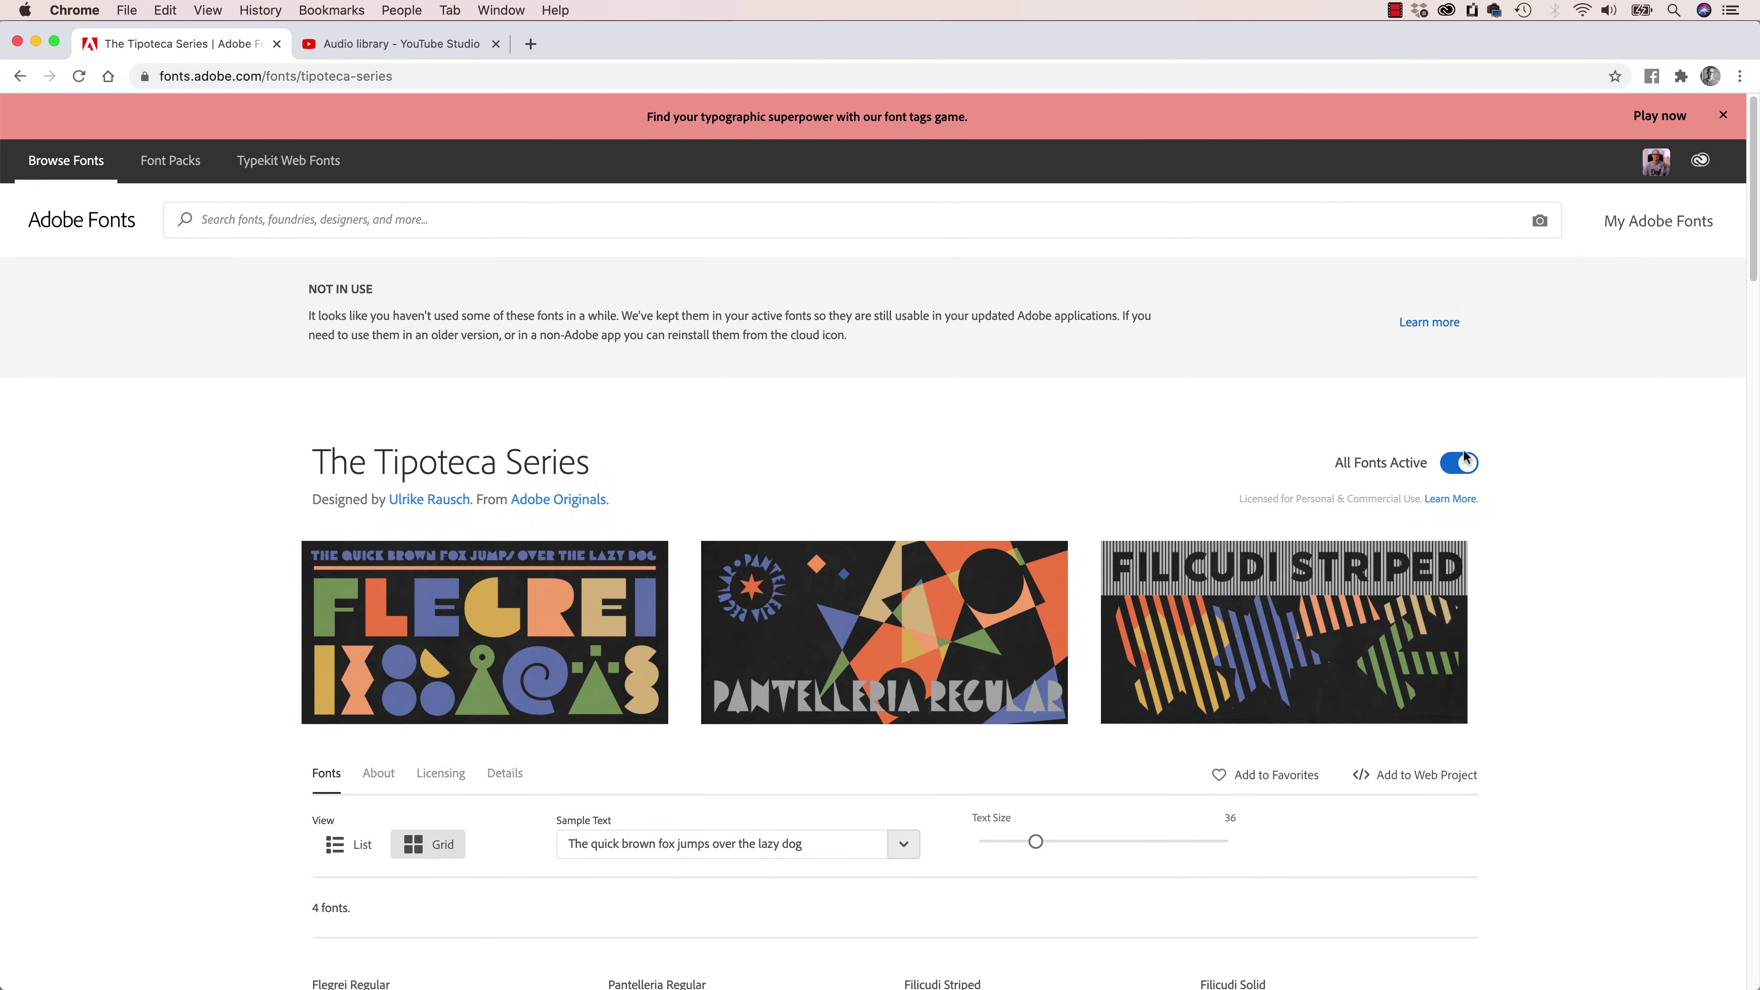
scroll(1153, 508, "down", 5)
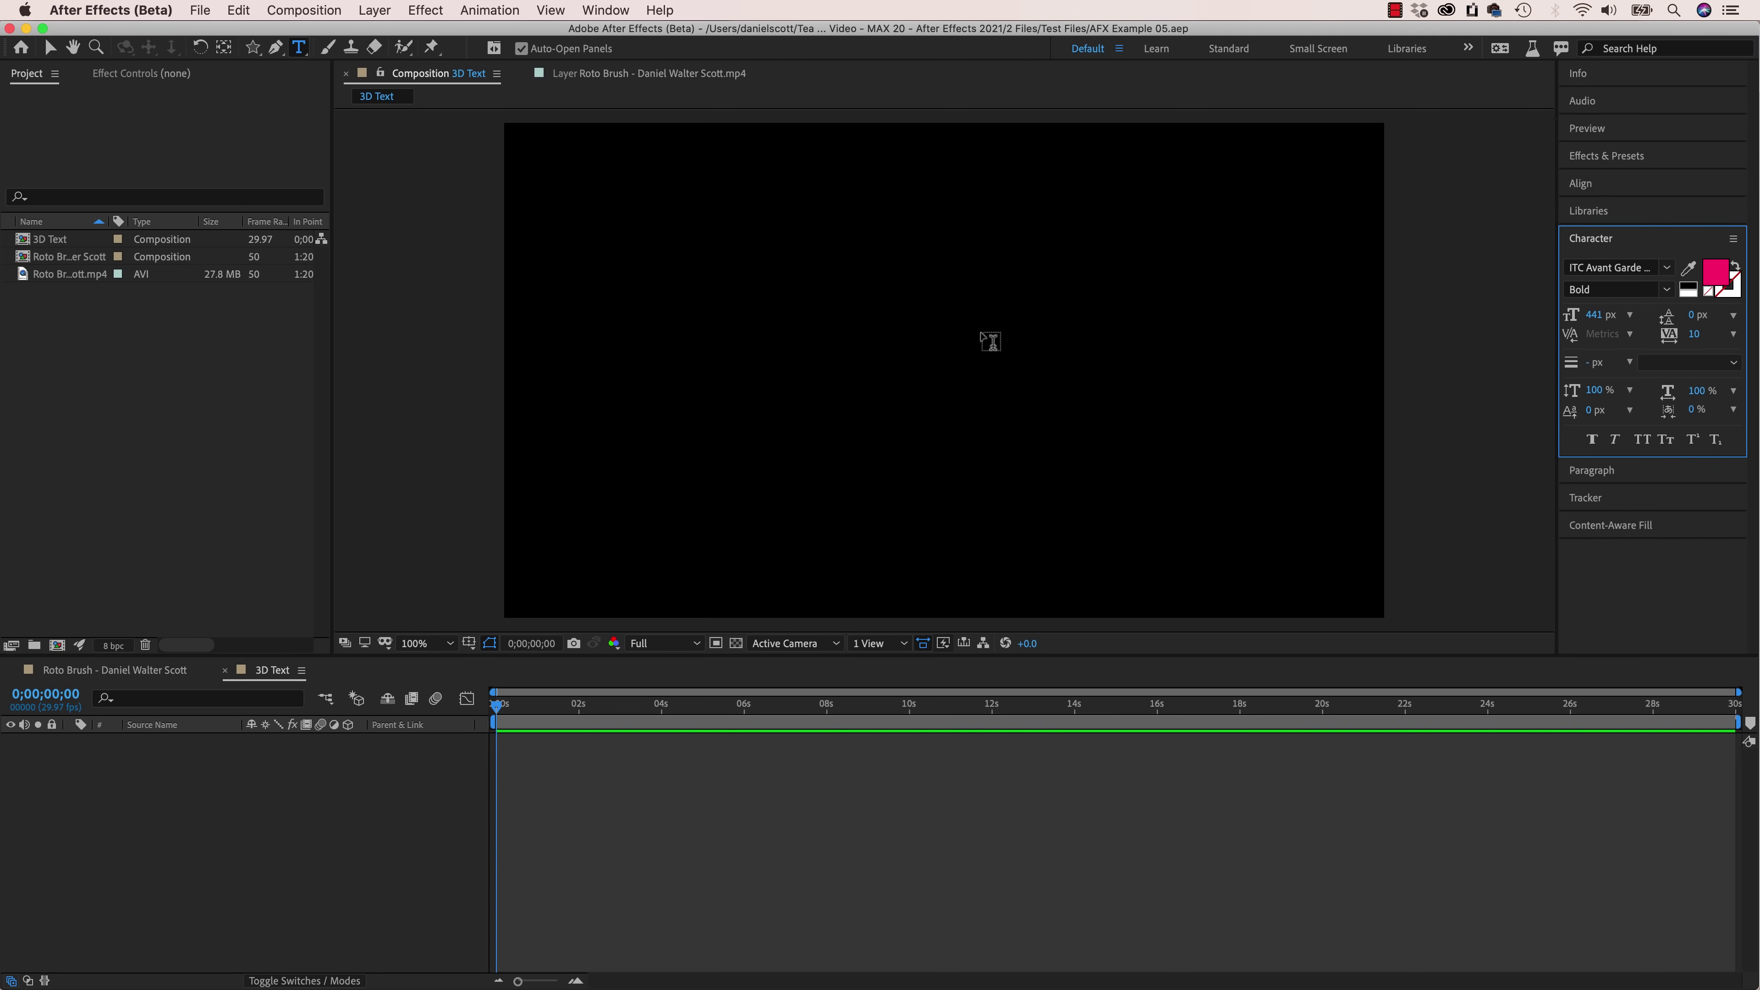
Step: Switch to After Effects, add the first name in capitals as text in the 3D Text composition, and move it near the centre
left_click(851, 346)
type("DAN")
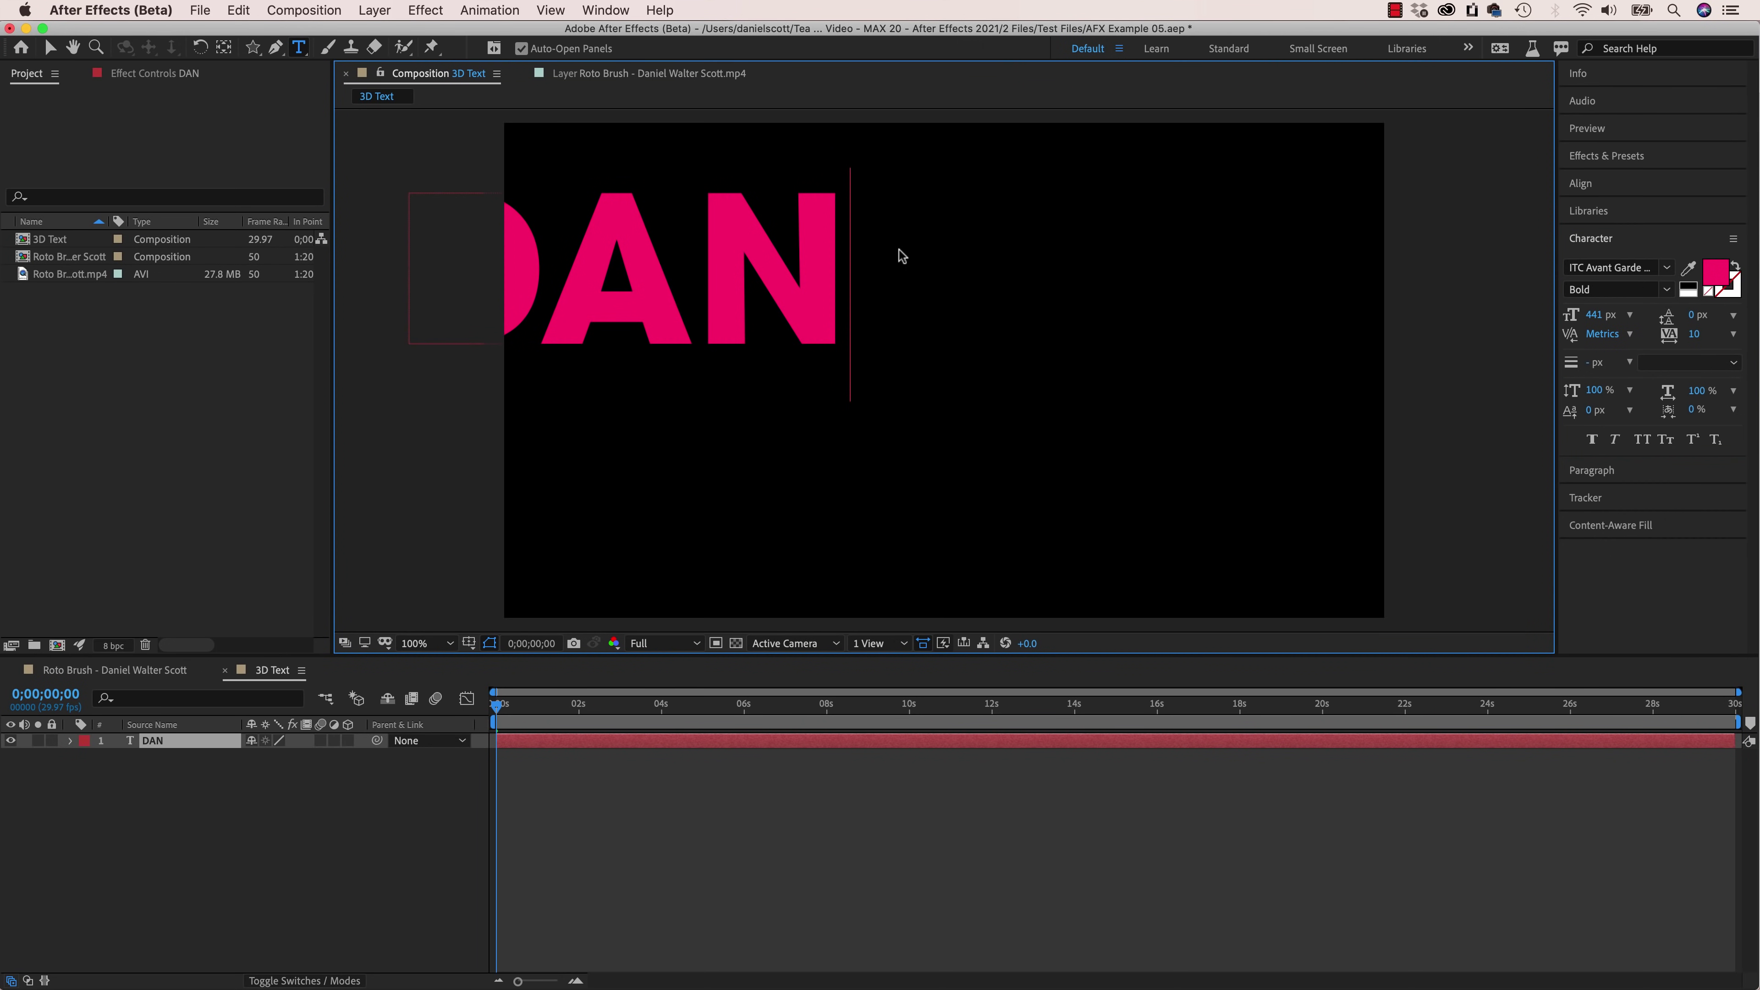
left_click(51, 47)
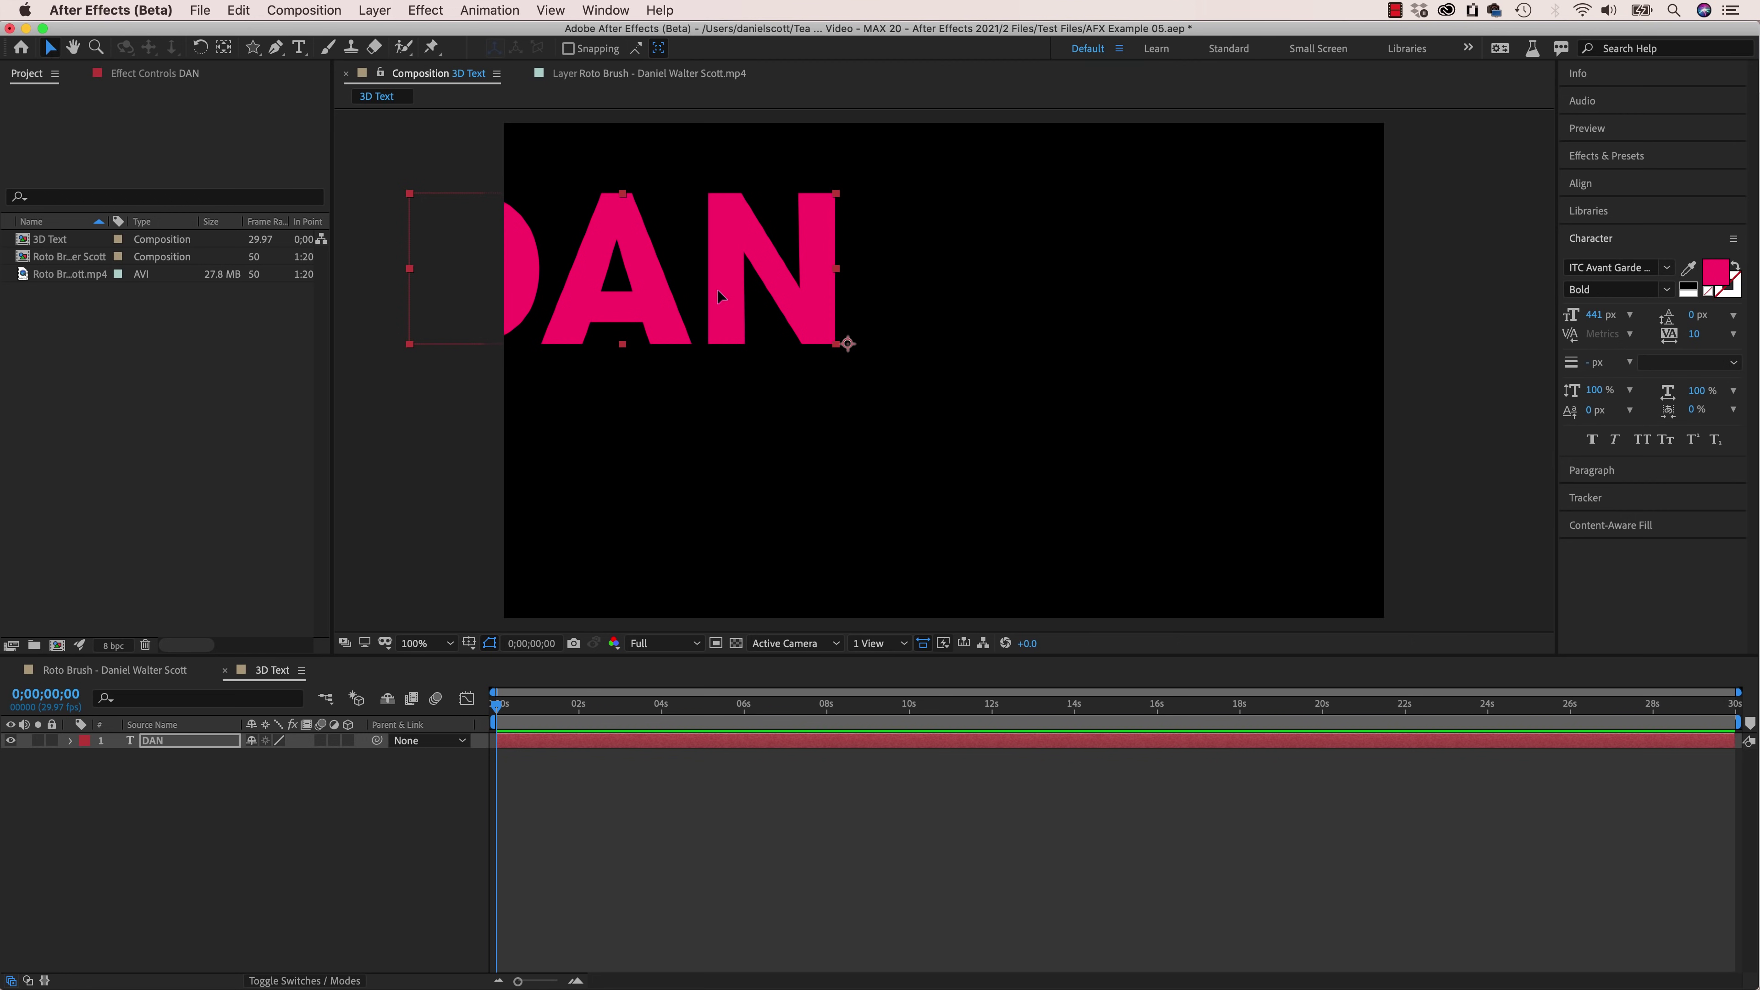
left_click_drag(1033, 402, 997, 381)
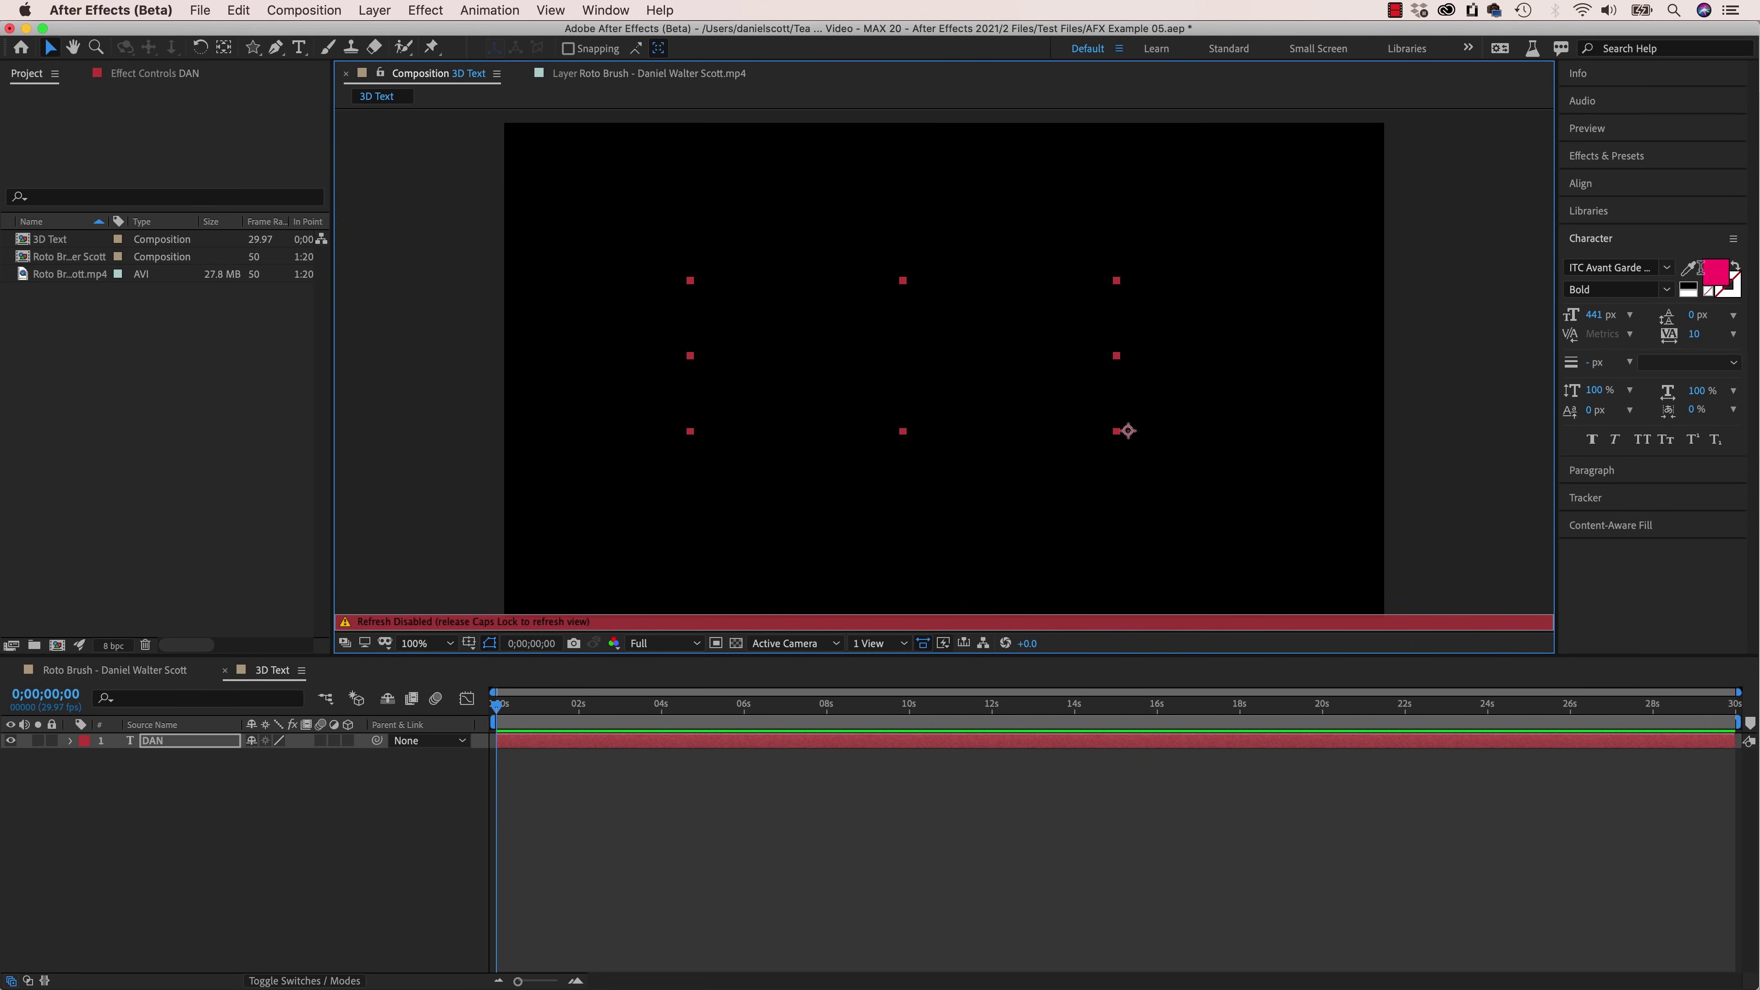
key("Caps_Lock")
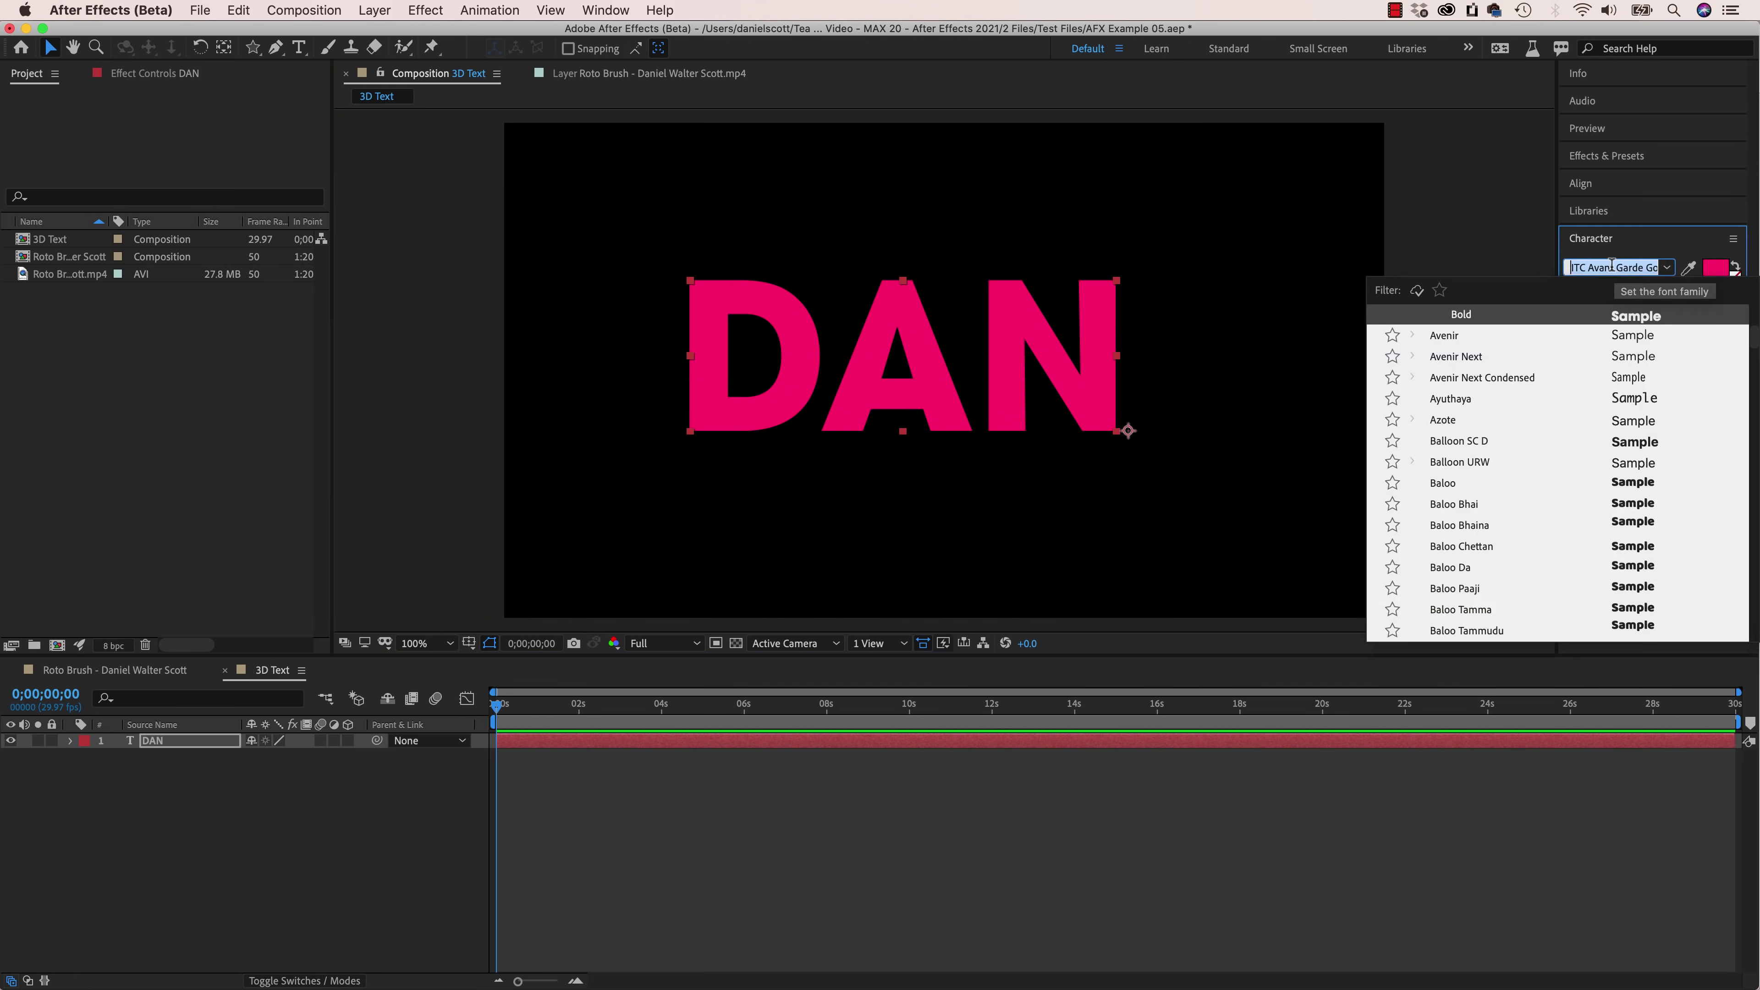
left_click(1613, 267)
type("fig")
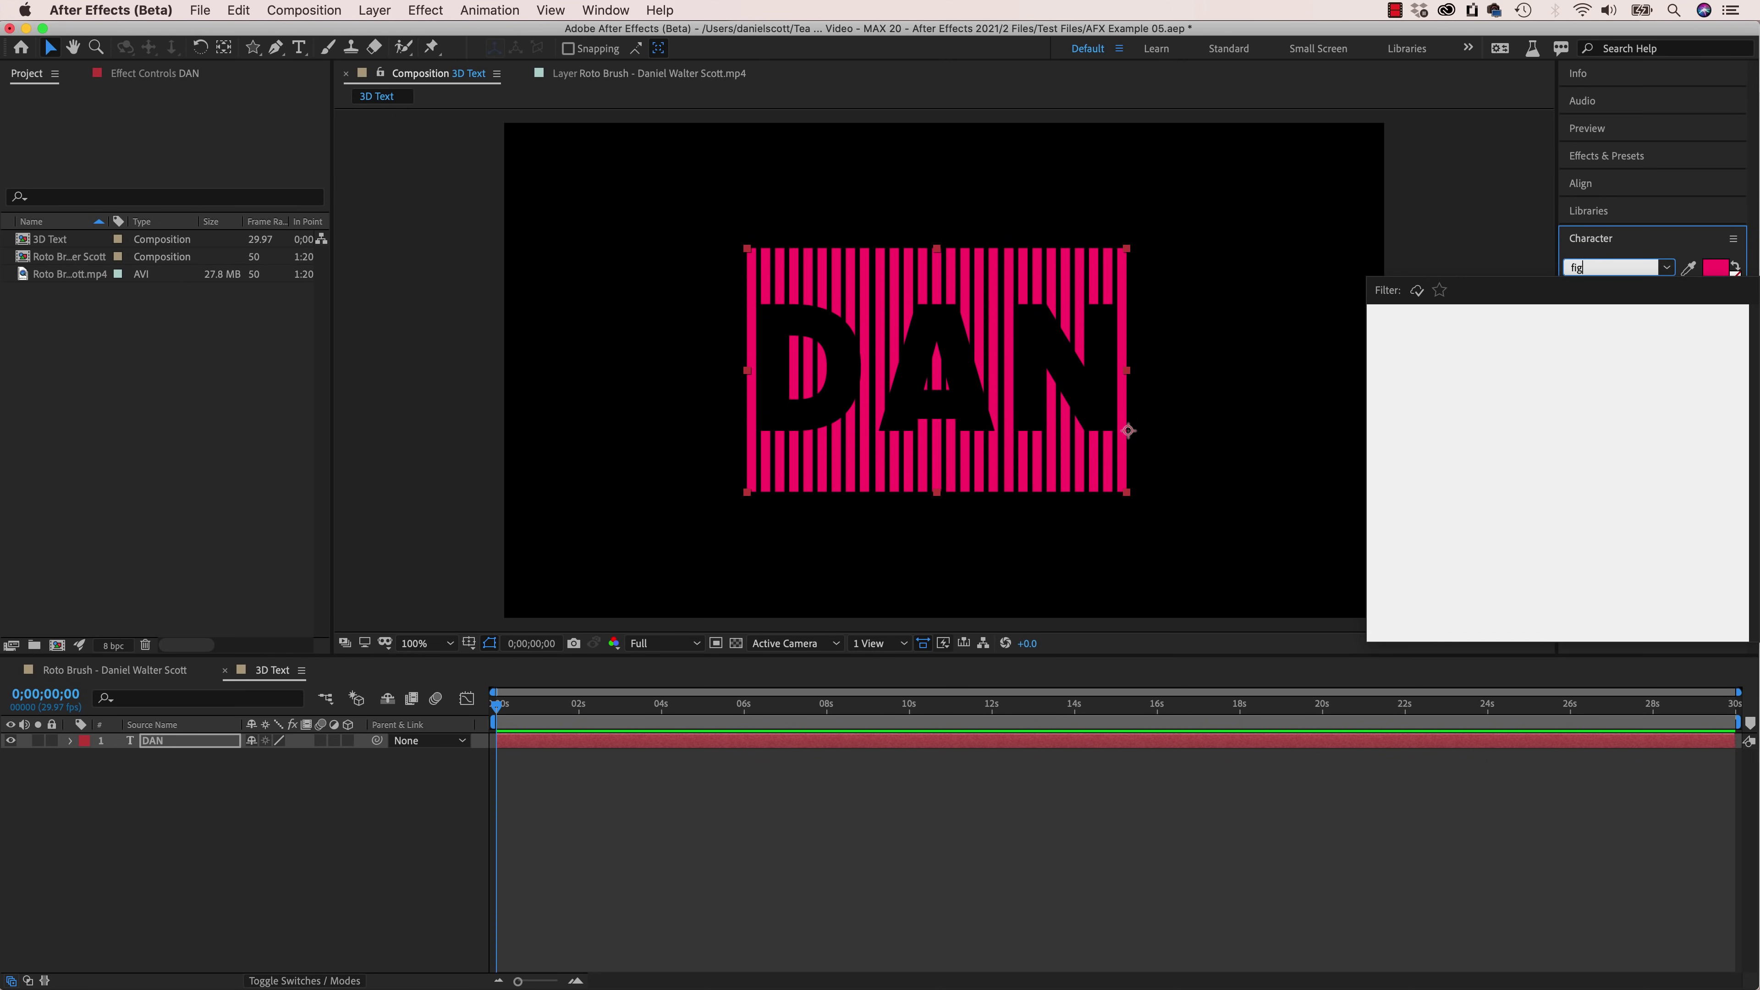
key("BackSpace")
key("BackSpace")
type("e")
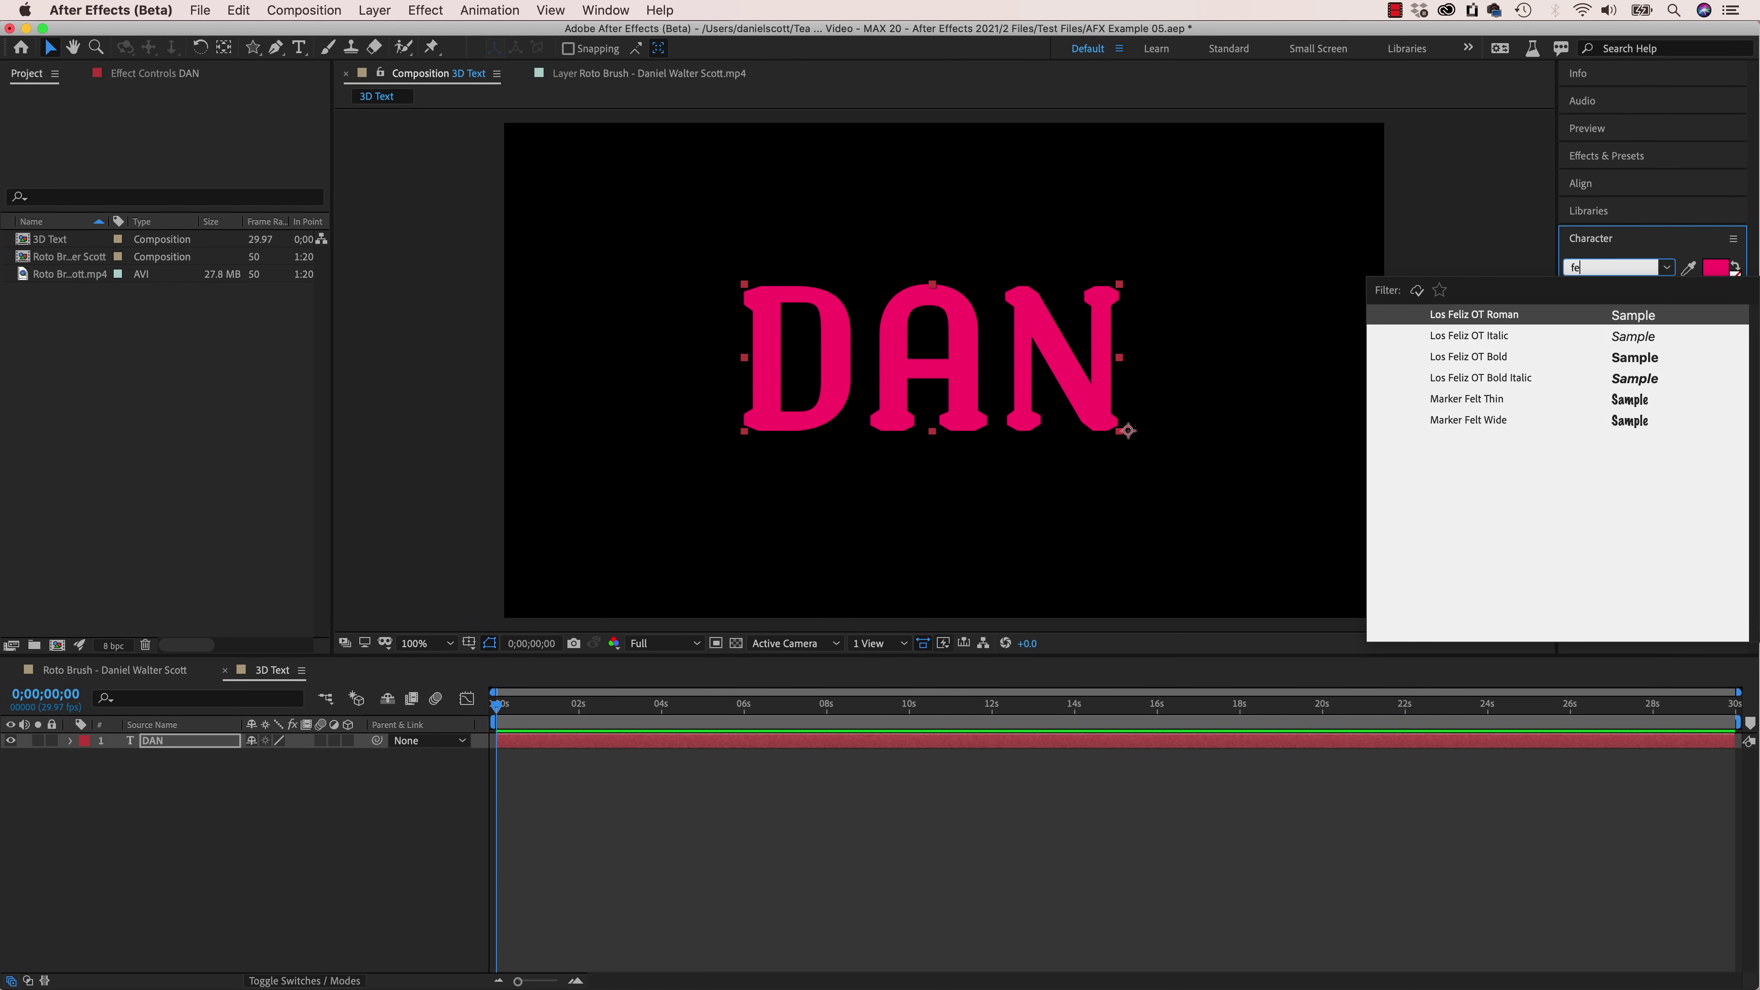
key("BackSpace")
Step: Copy the font name Flegrei from The Tipoteca Series page in Chrome and apply that font to the text layer in After Effects
key("super+Tab")
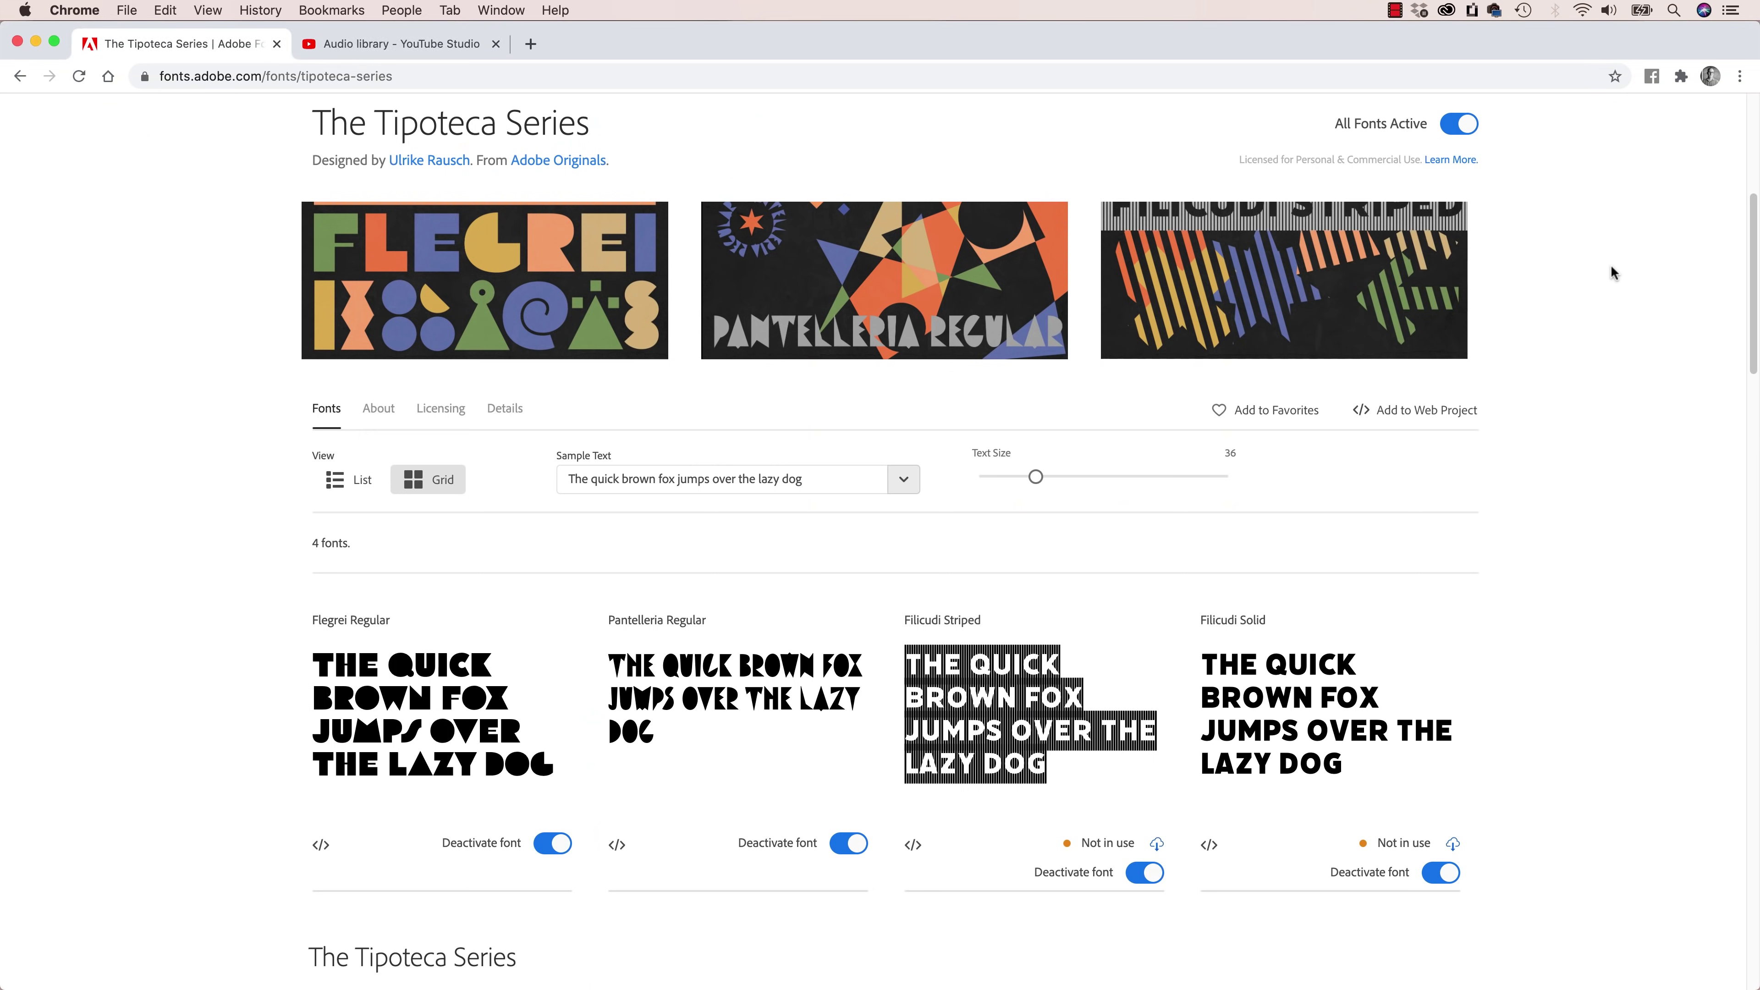
scroll(363, 763, "down", 1)
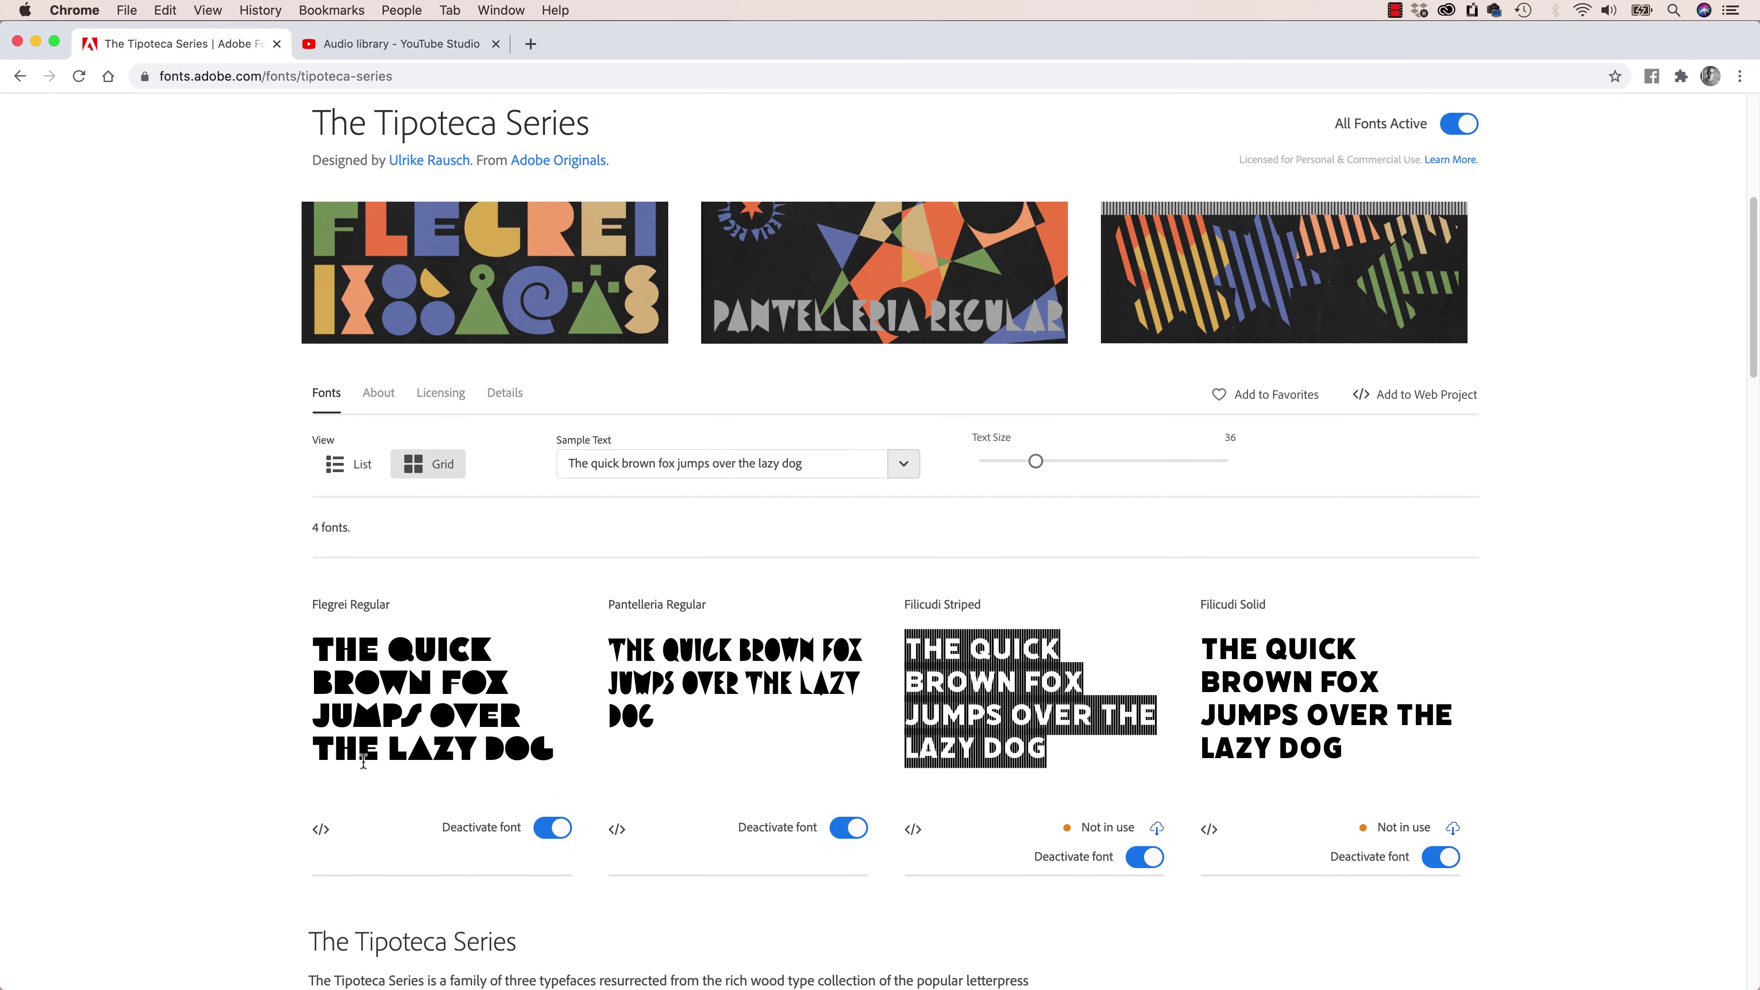
double_click(329, 604)
key("super+c")
key("super+Tab")
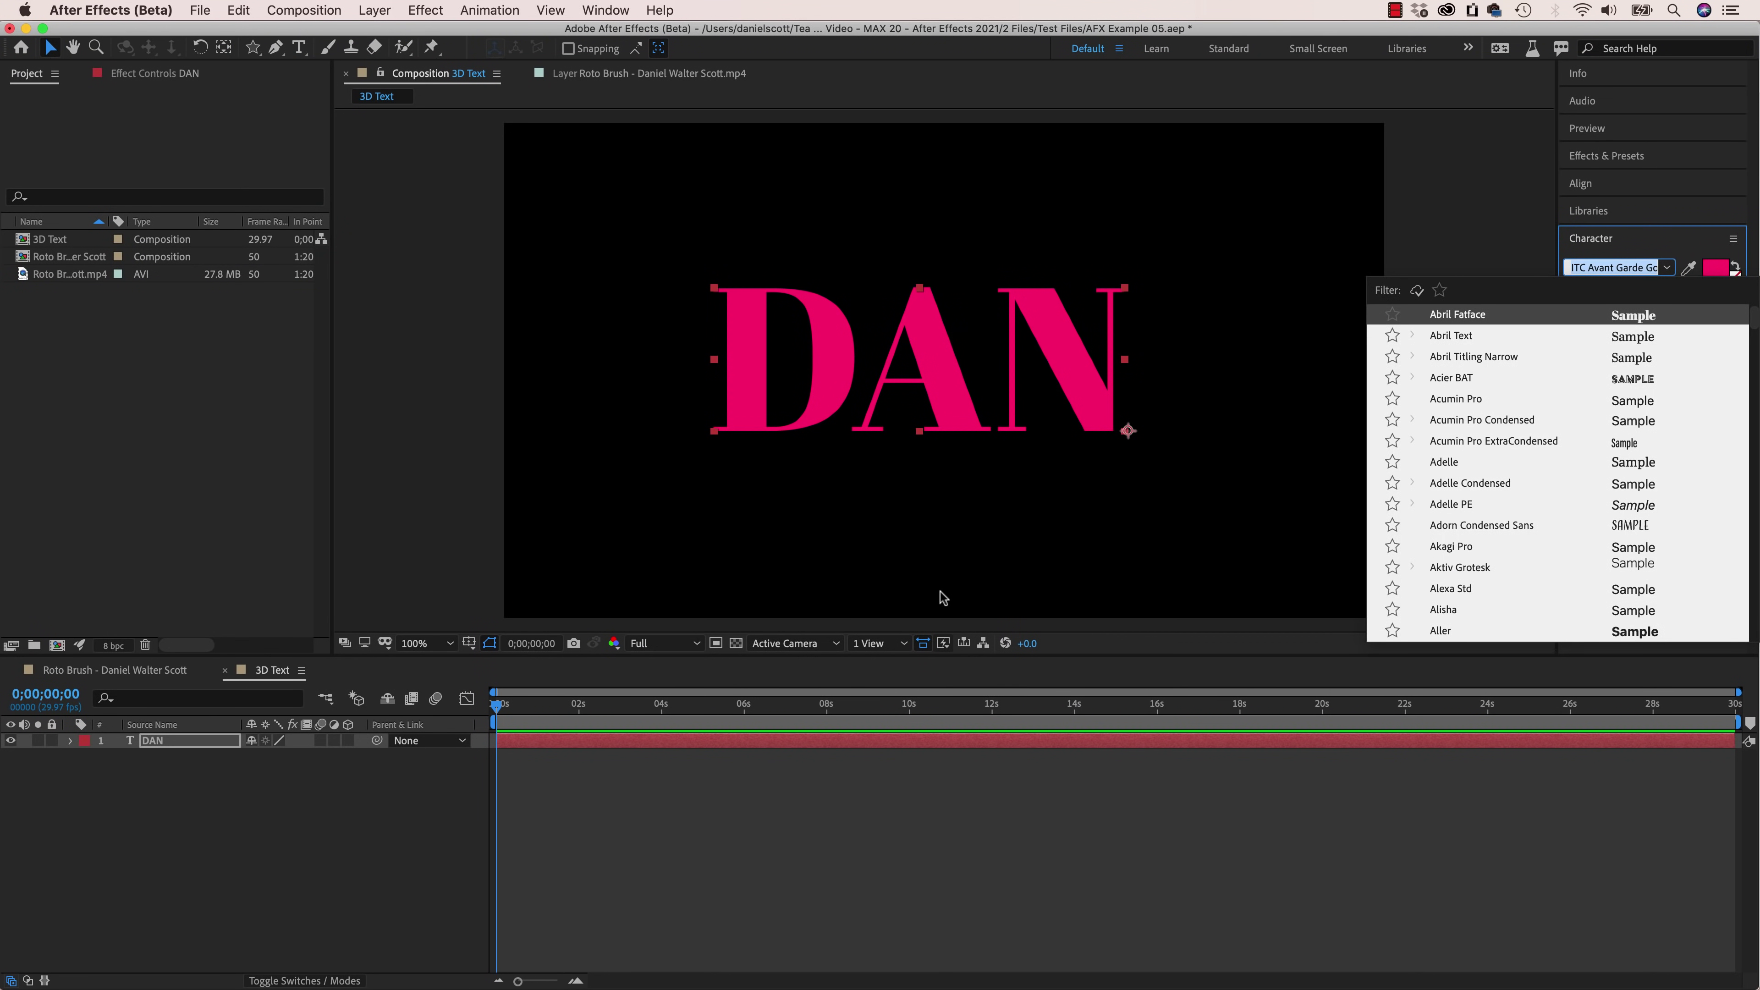
key("super+v")
left_click(1444, 315)
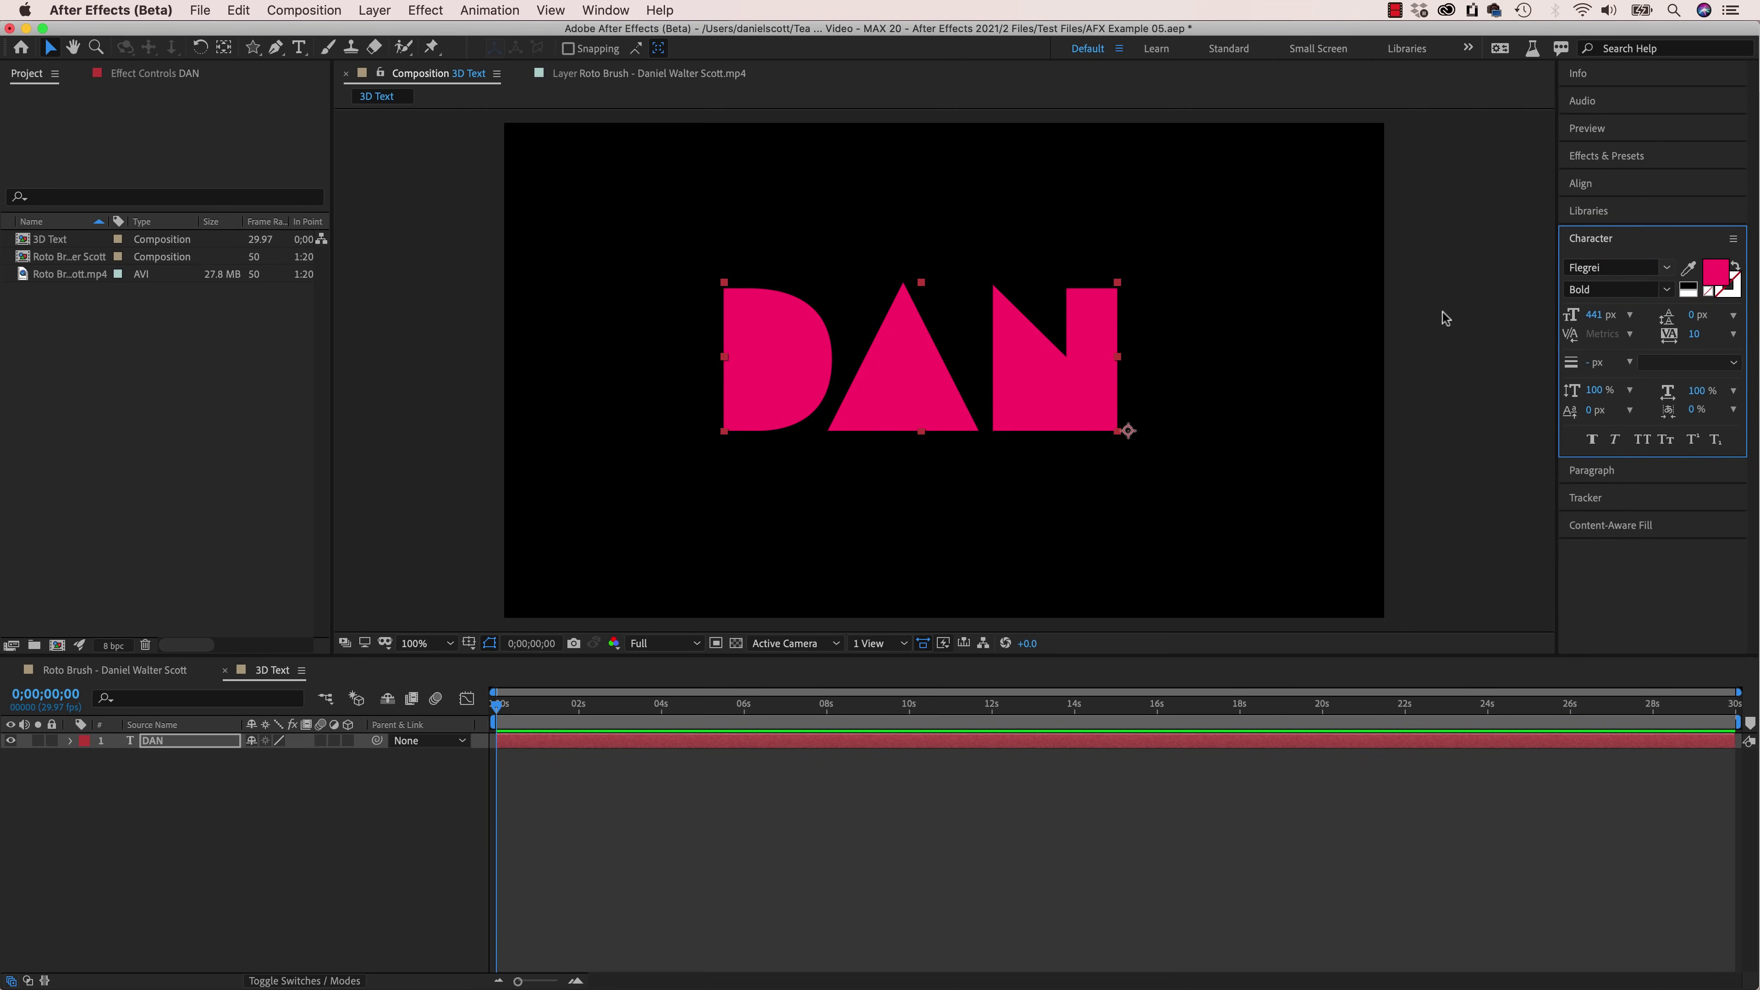
Step: Change the text's fill colour to light grey and reposition the text around the middle of the composition
left_click(1715, 274)
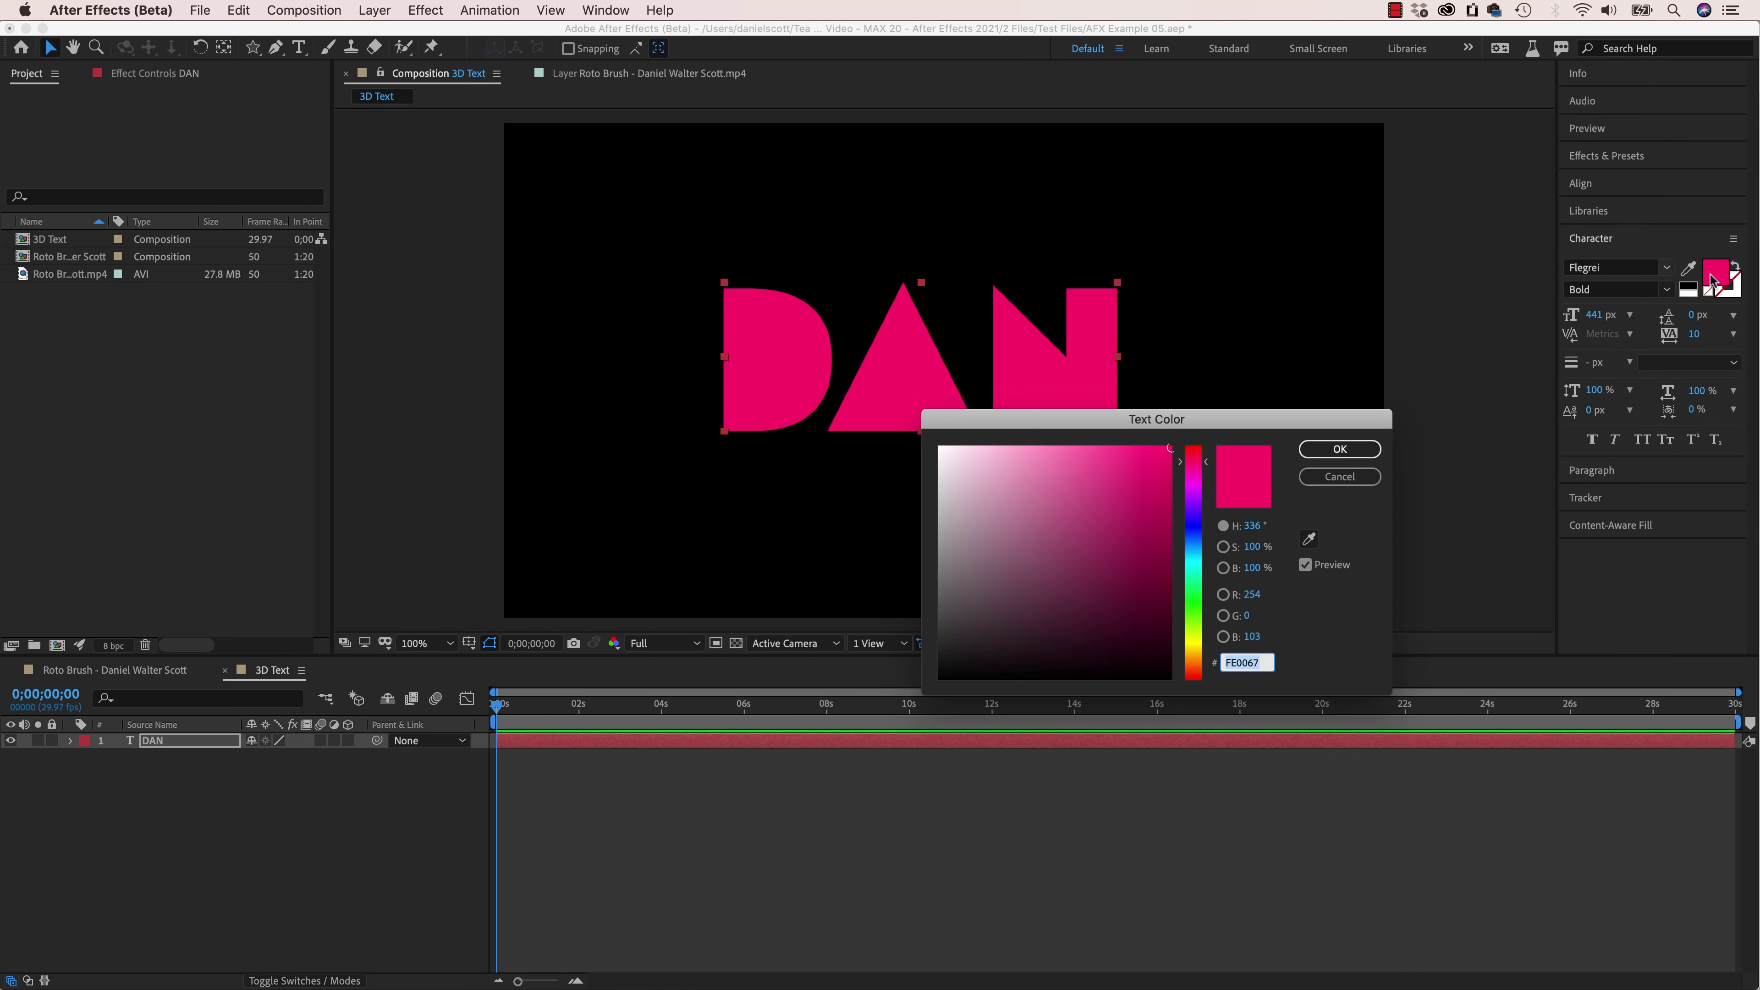
left_click_drag(997, 485, 922, 474)
left_click(1354, 477)
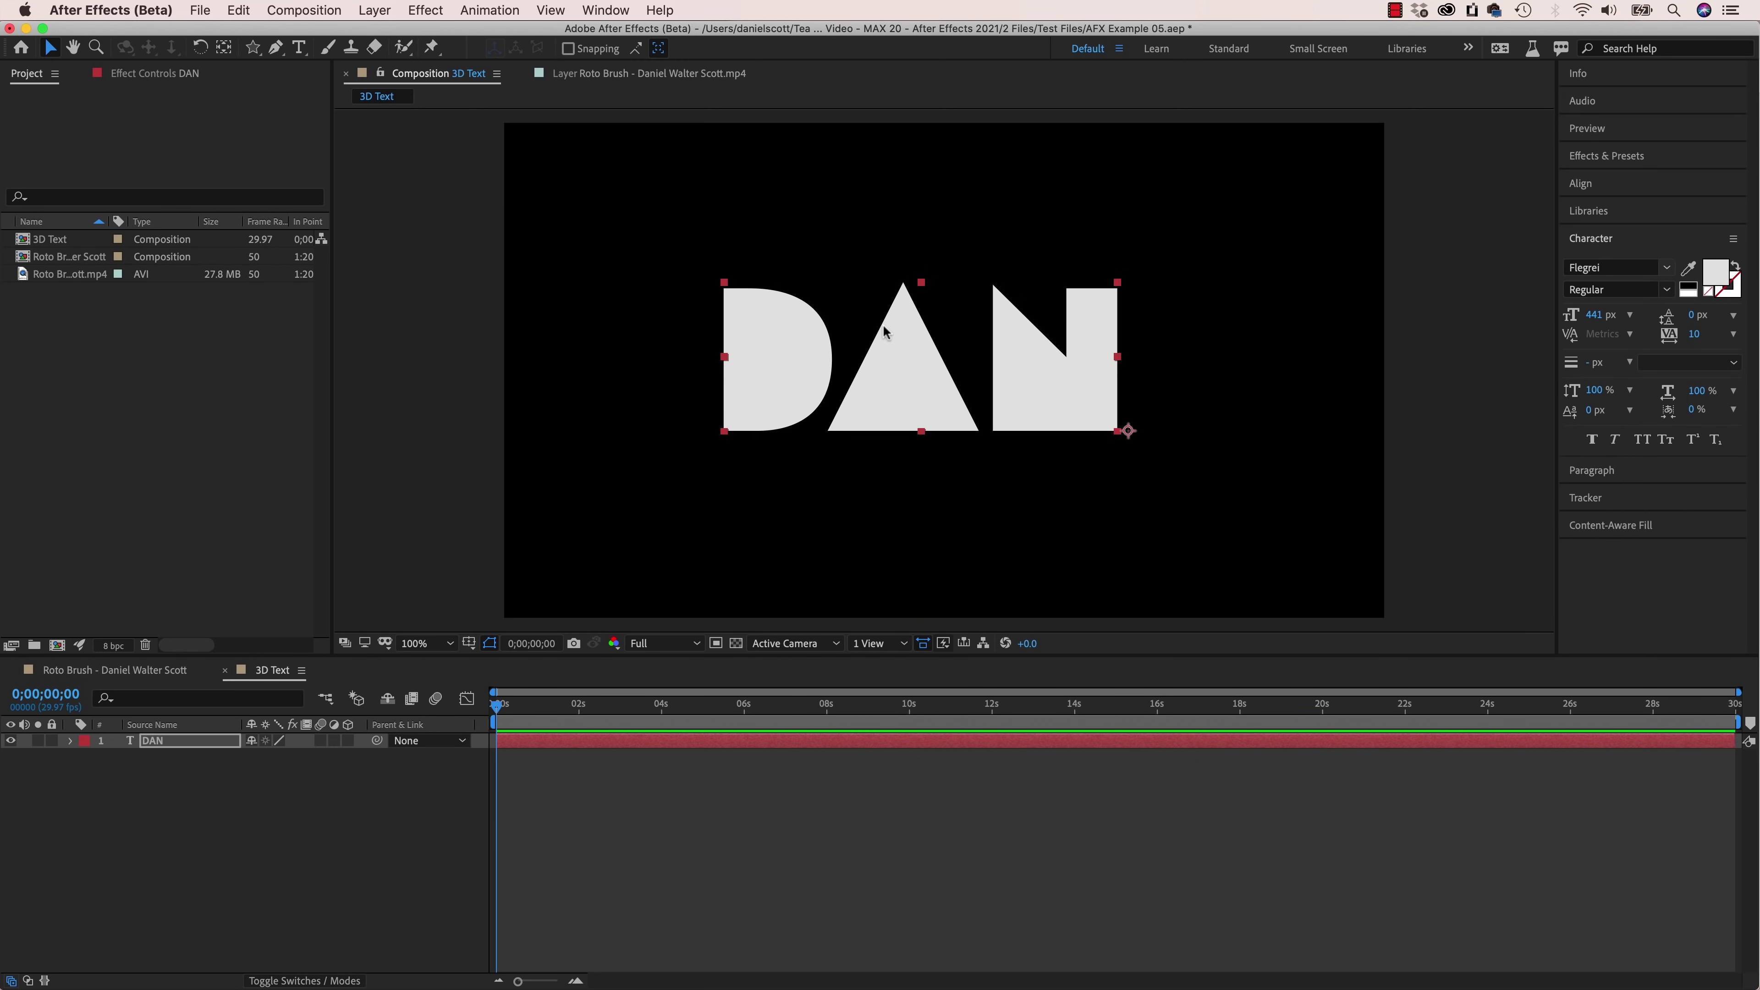
left_click_drag(899, 338, 928, 359)
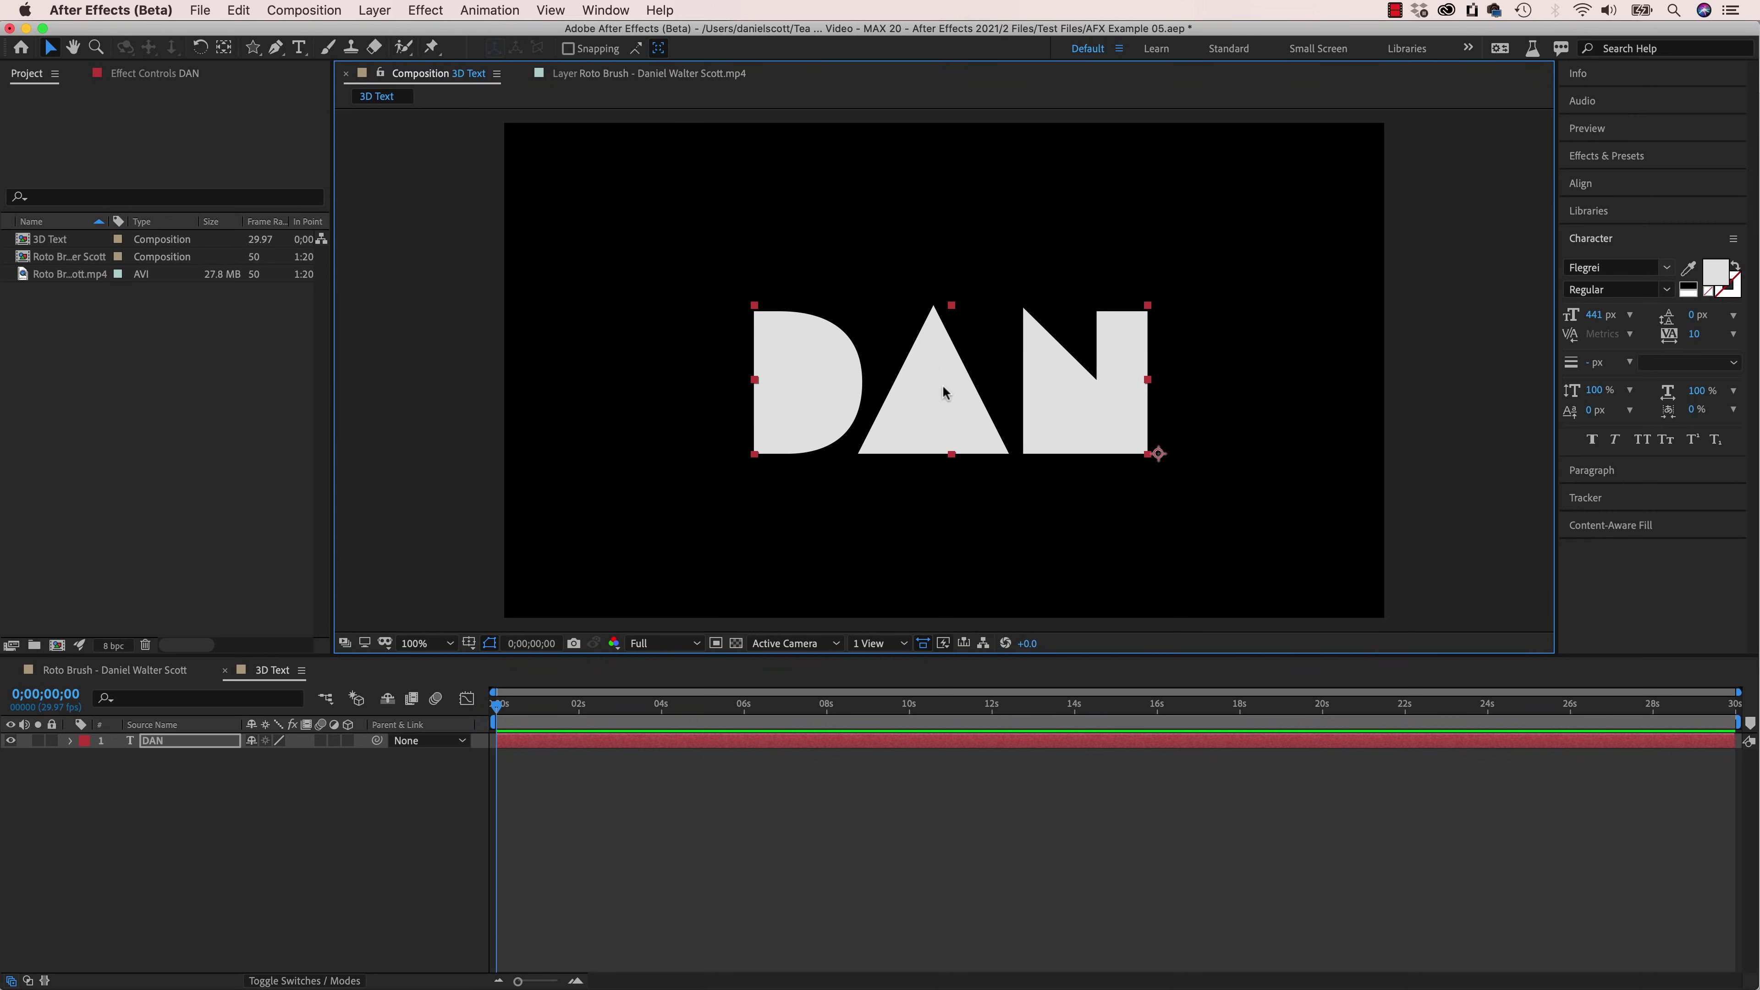
Step: Convert the text layer to vector outlines with Create Shapes from Text
left_click(369, 8)
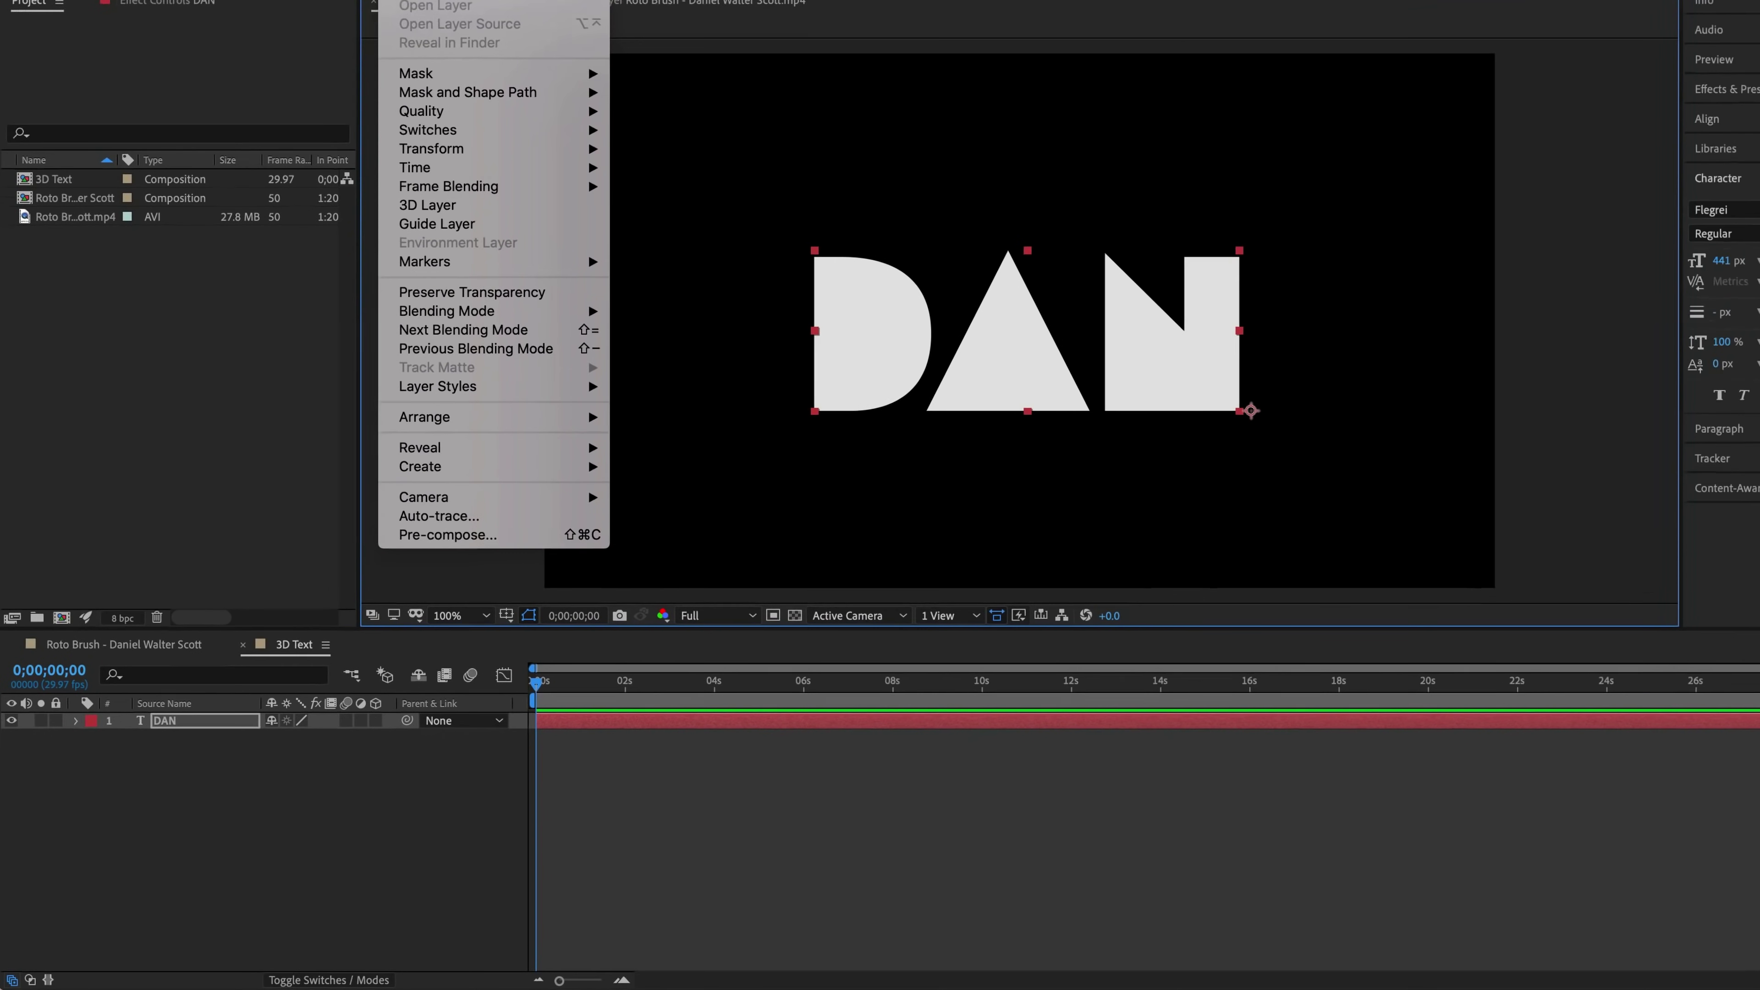
mouse_move(447, 319)
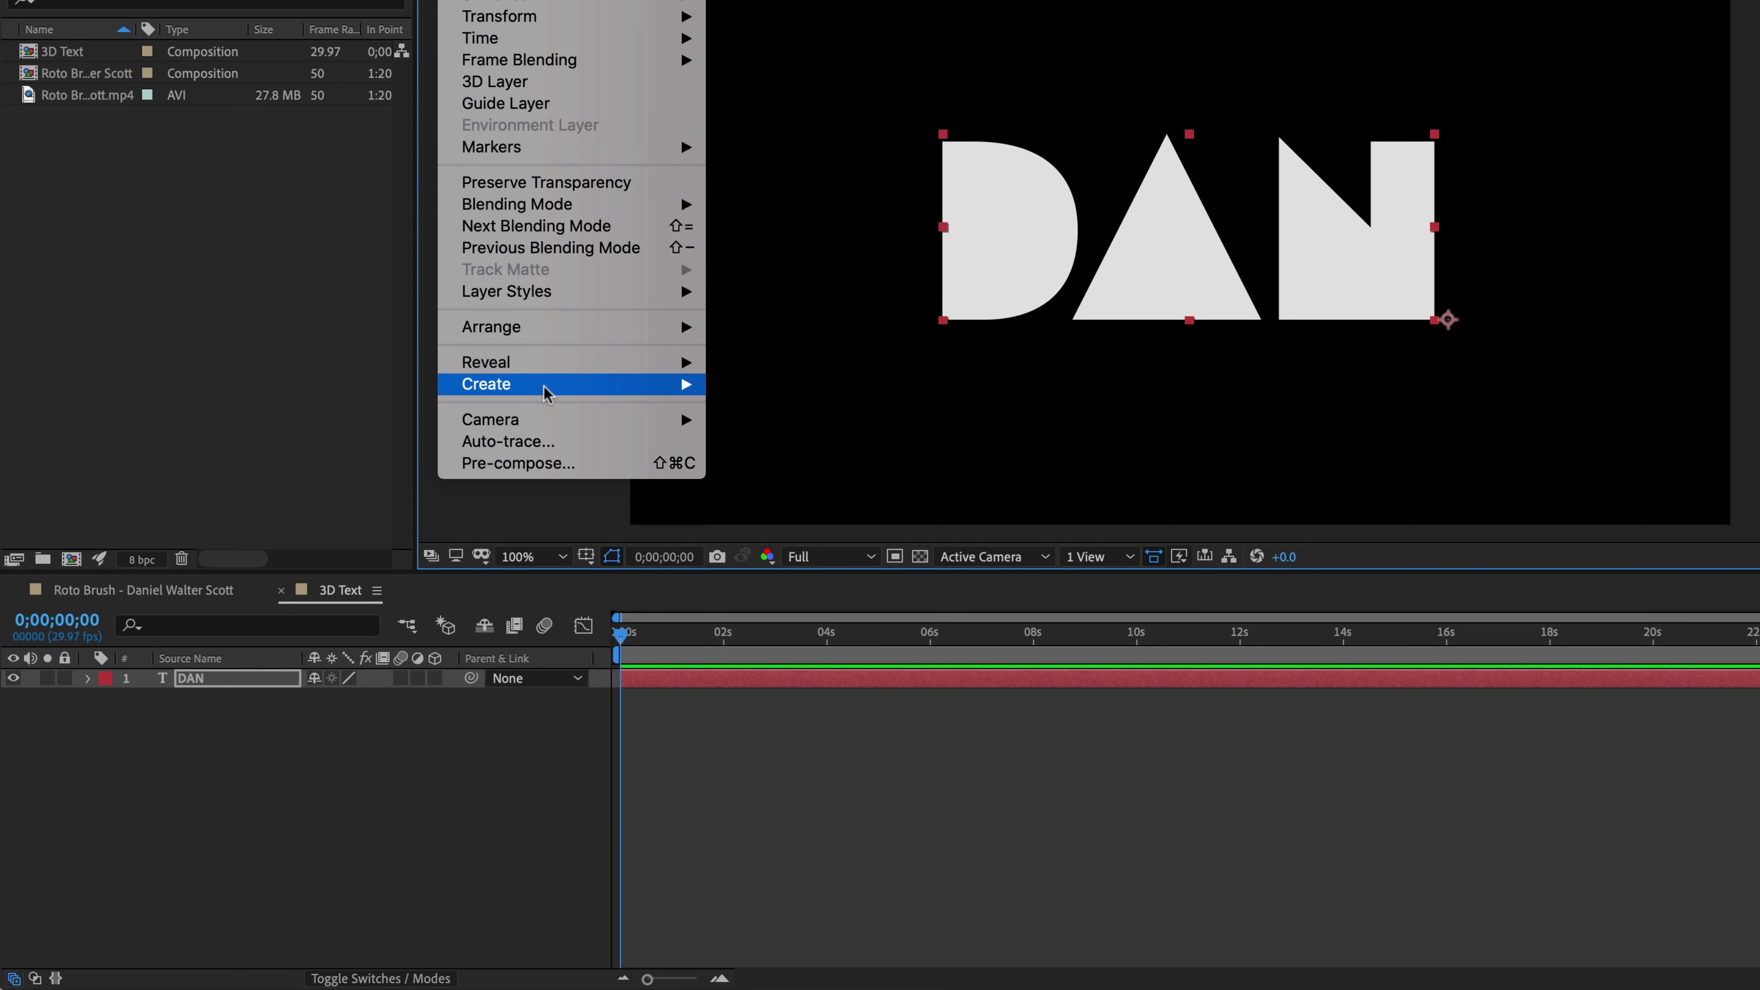
mouse_move(541, 389)
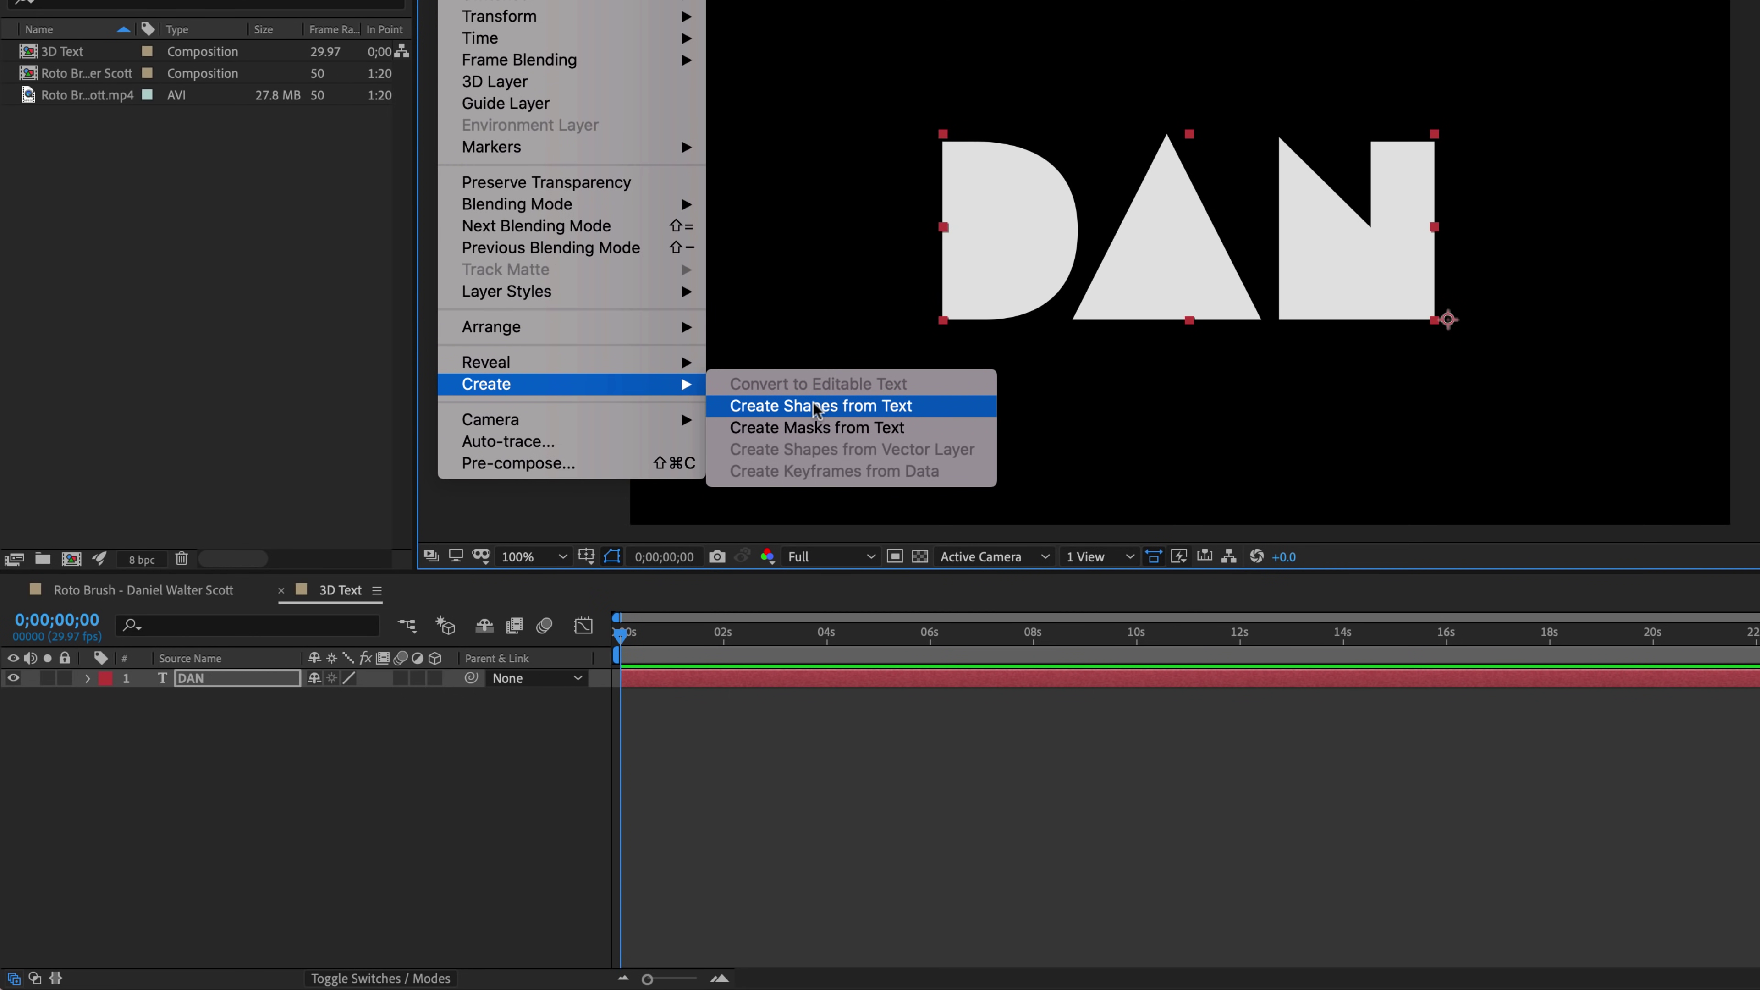
left_click(772, 406)
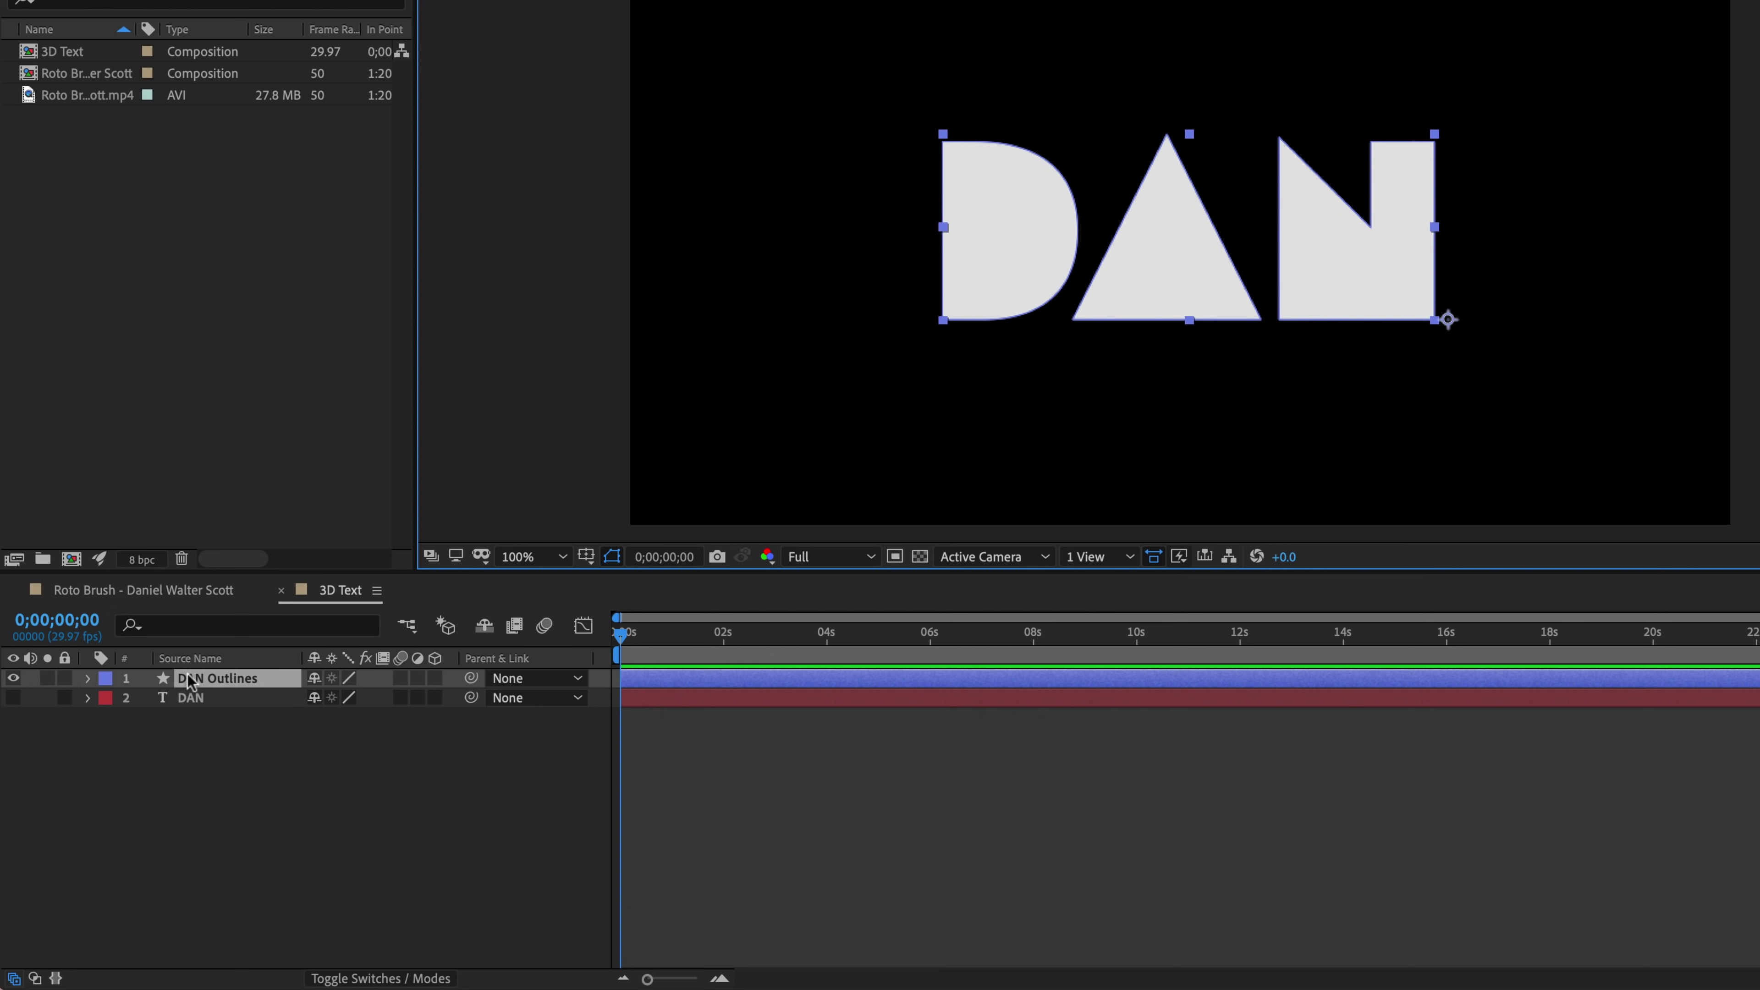
Step: Compare the outlines layer with the original text layer, toggling the text layer's visibility on and off again
left_click(187, 699)
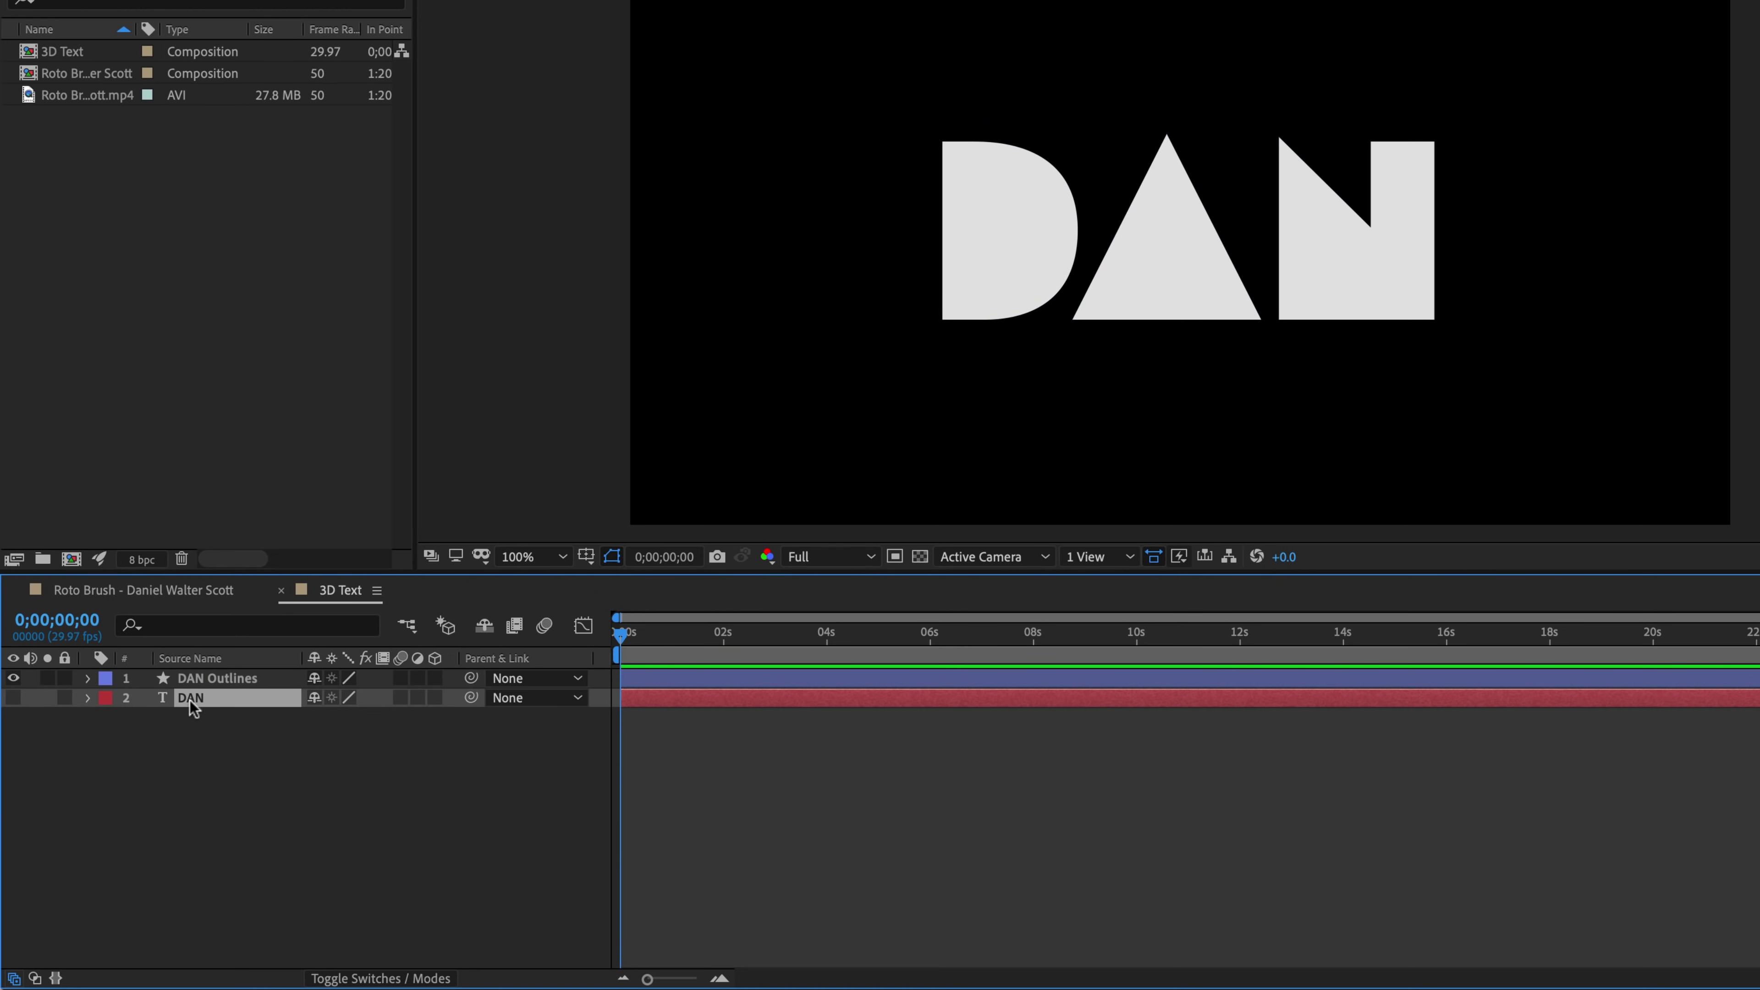
left_click(192, 681)
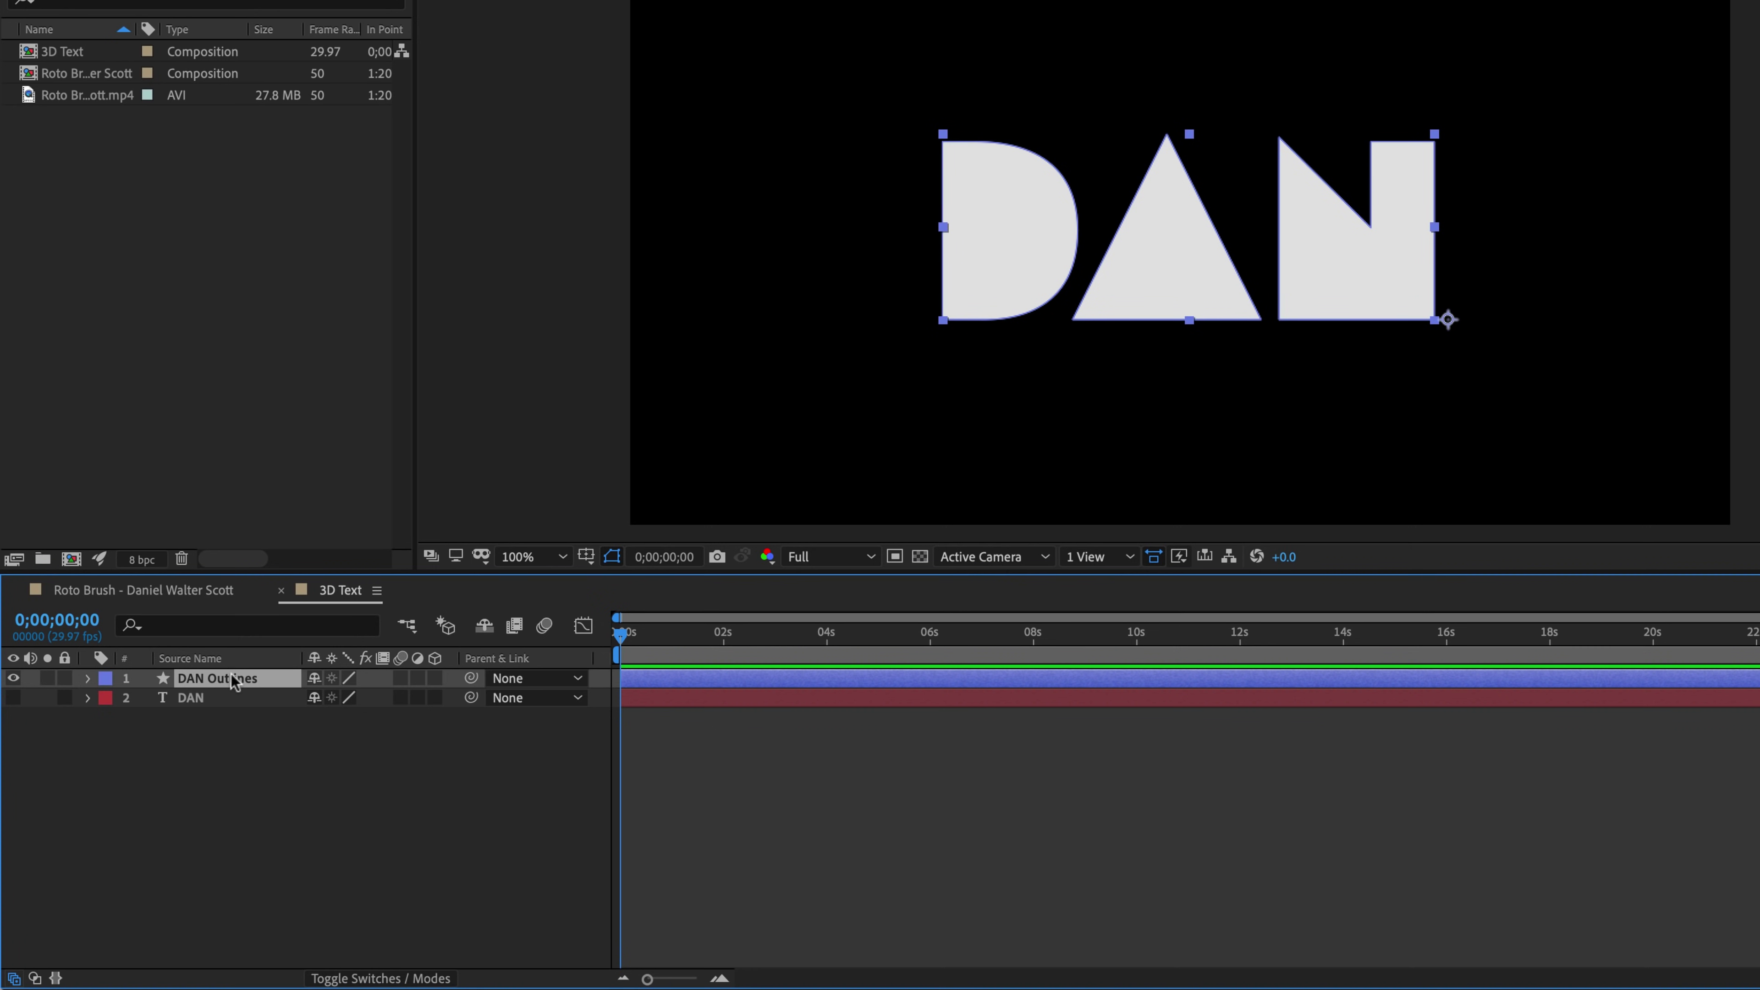
left_click(197, 699)
left_click(13, 697)
left_click(13, 697)
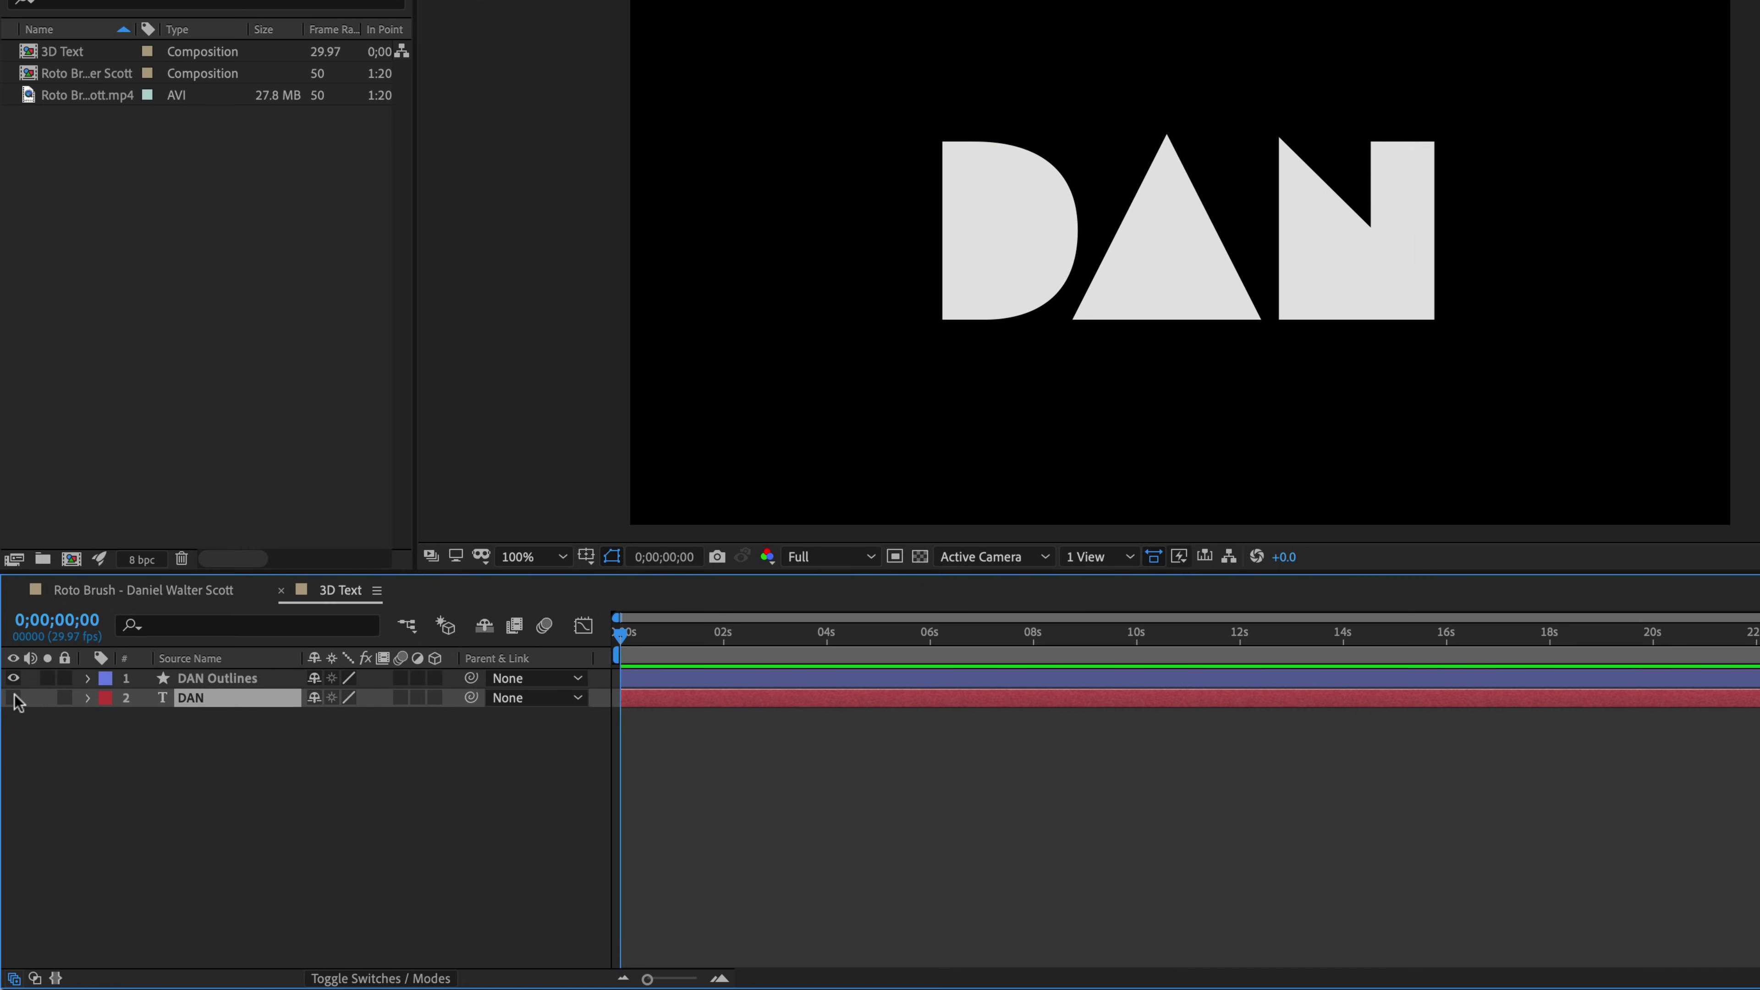
Step: Set the fill of the outlines shape layer to None
left_click(209, 679)
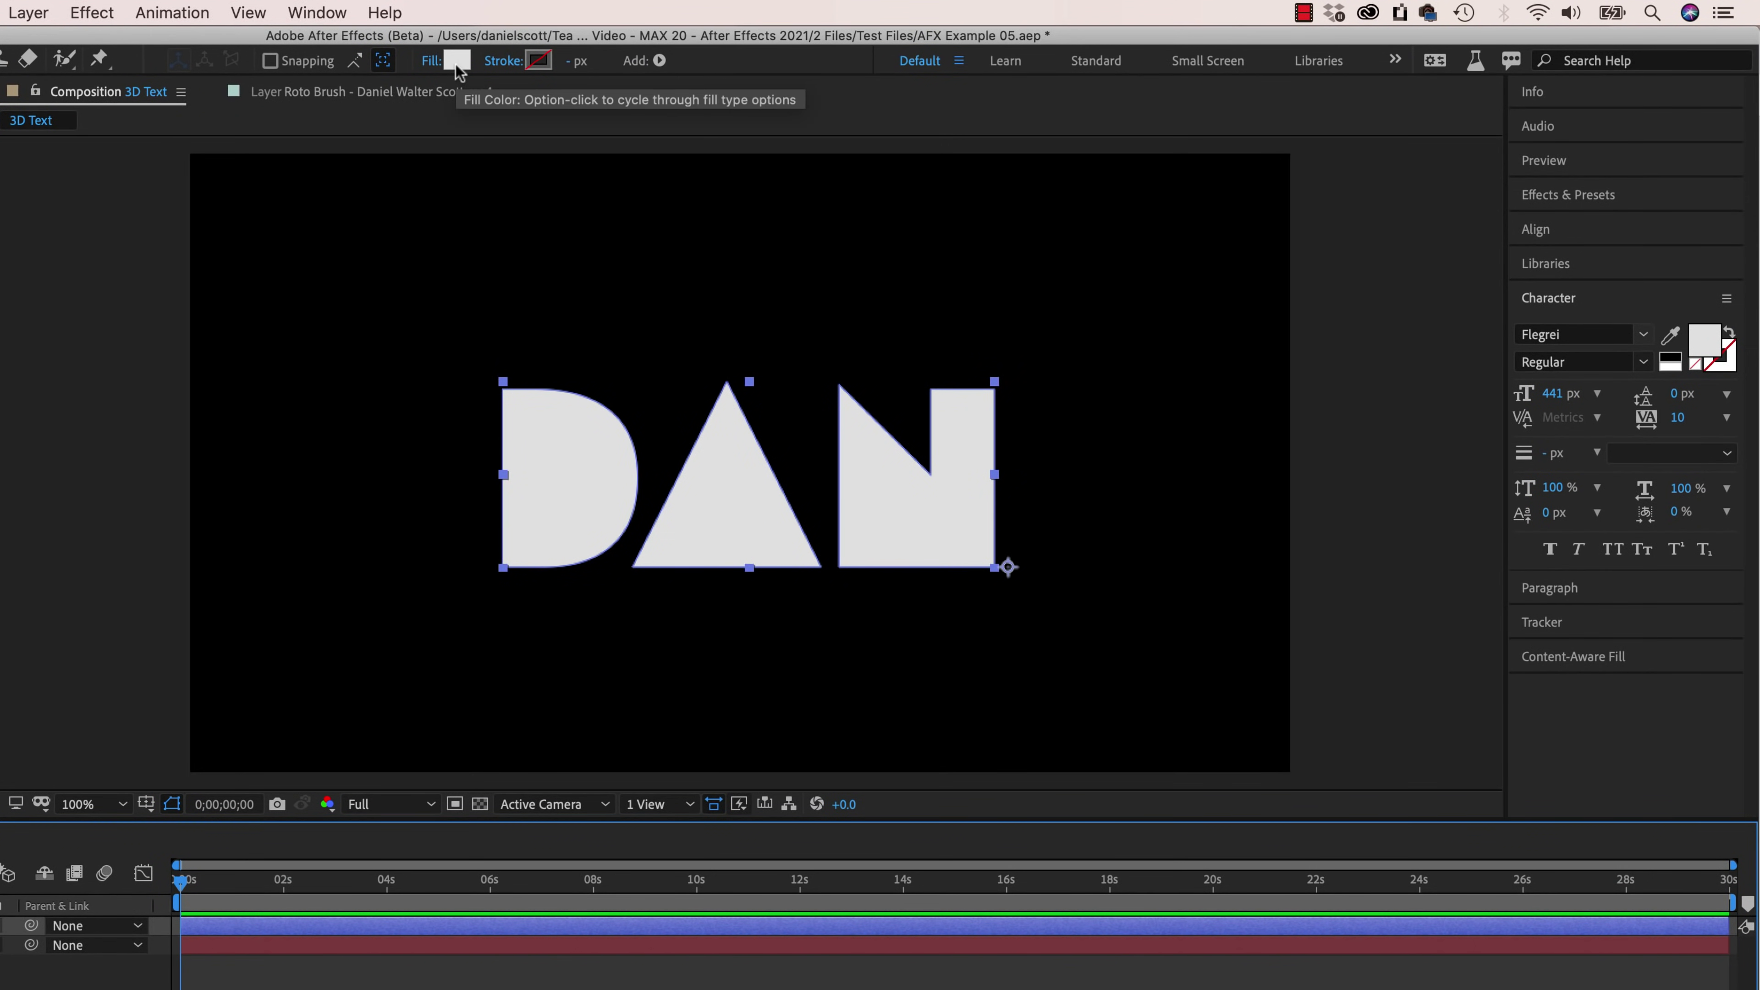
left_click(492, 42)
left_click(1234, 562)
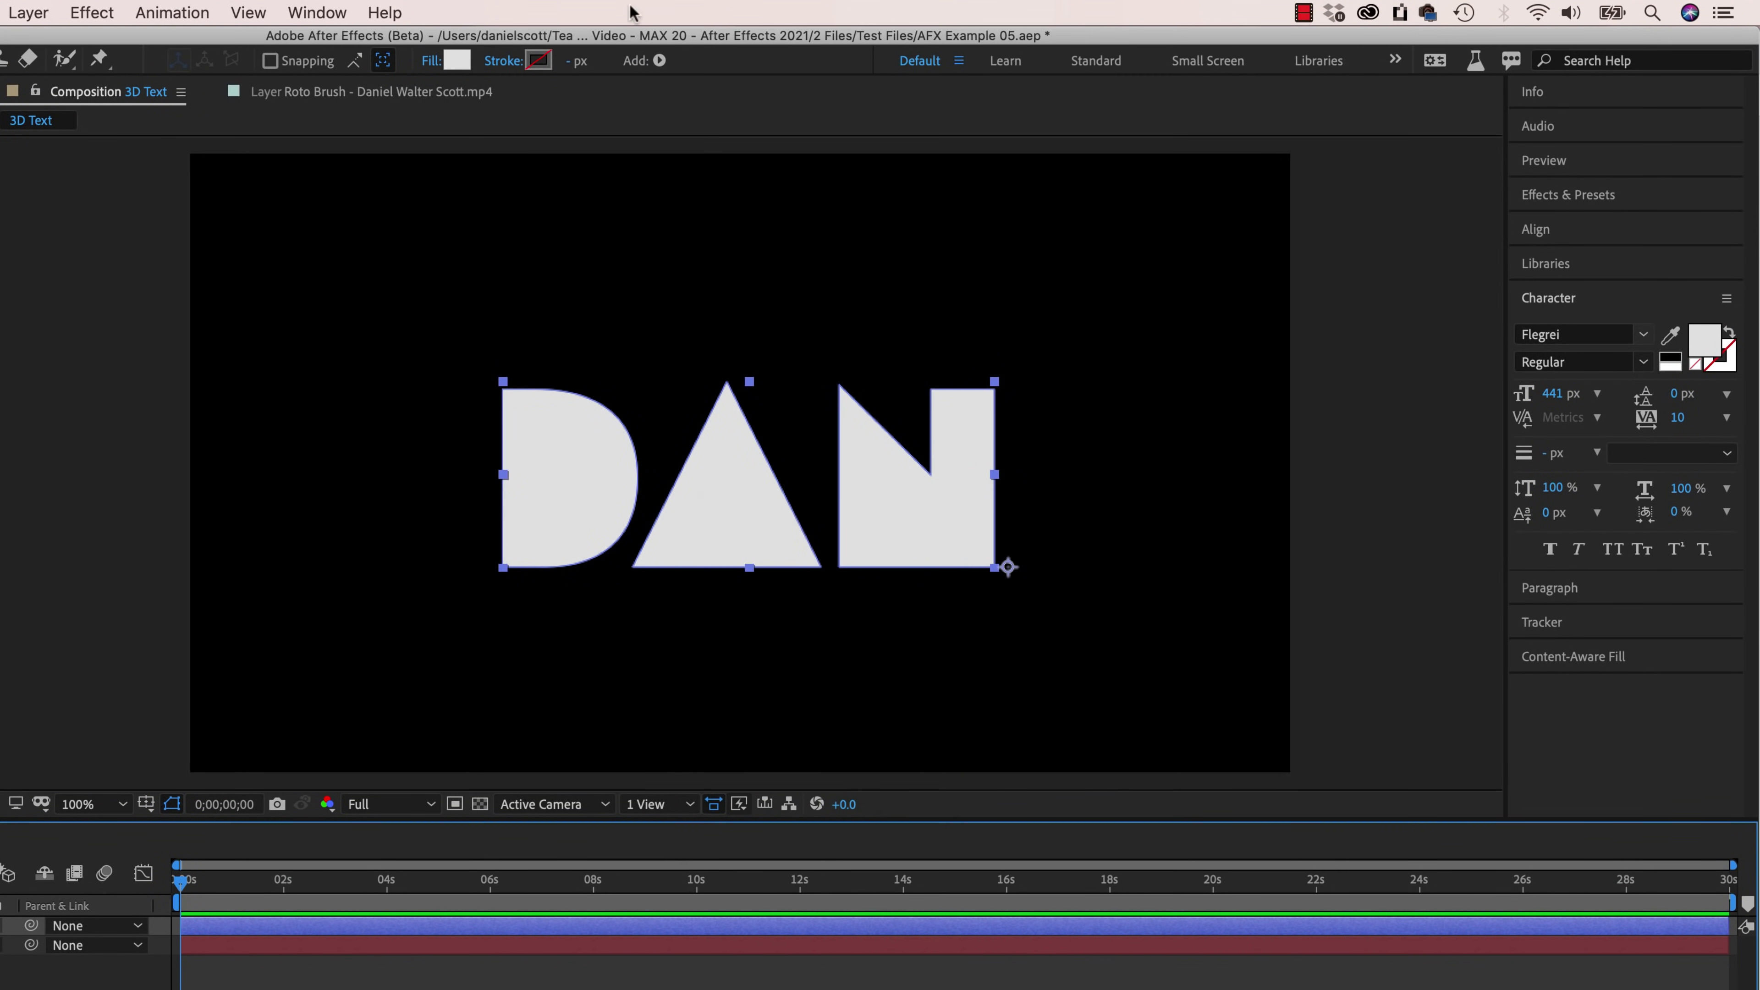
left_click(439, 62)
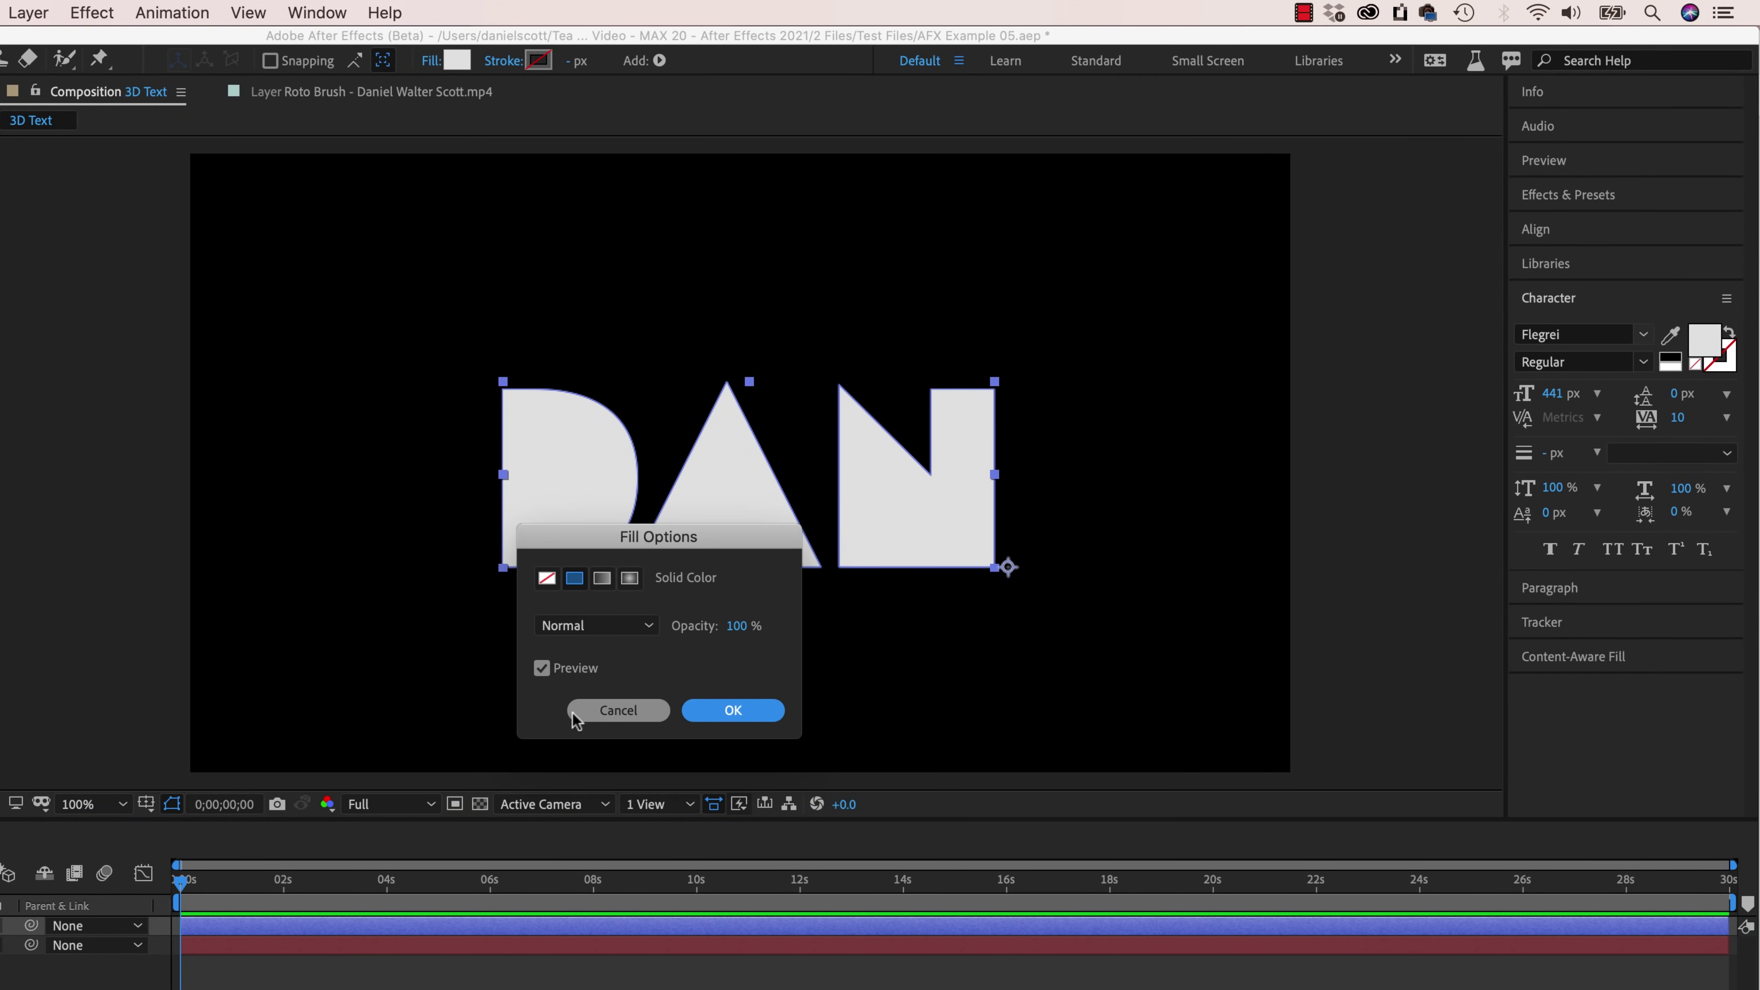
left_click(548, 579)
left_click(713, 710)
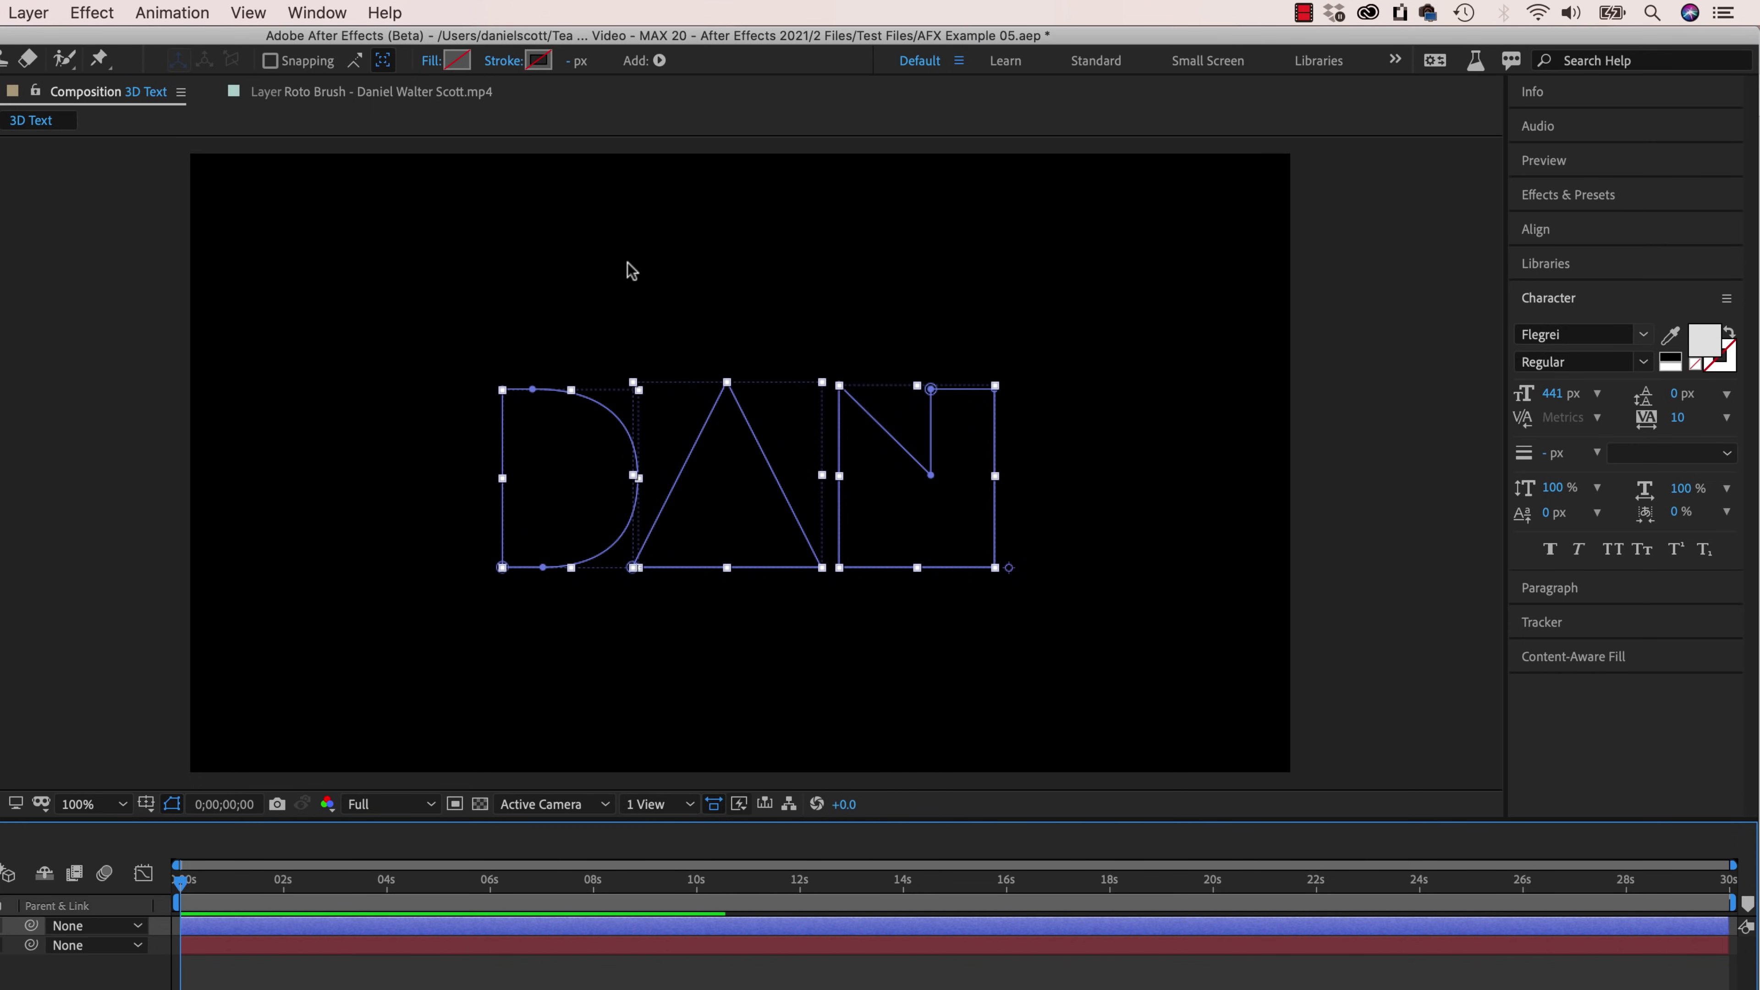
Step: Give the outlines shape layer a bright cyan stroke and set its width to 3 px
left_click(538, 62)
left_click(1003, 576)
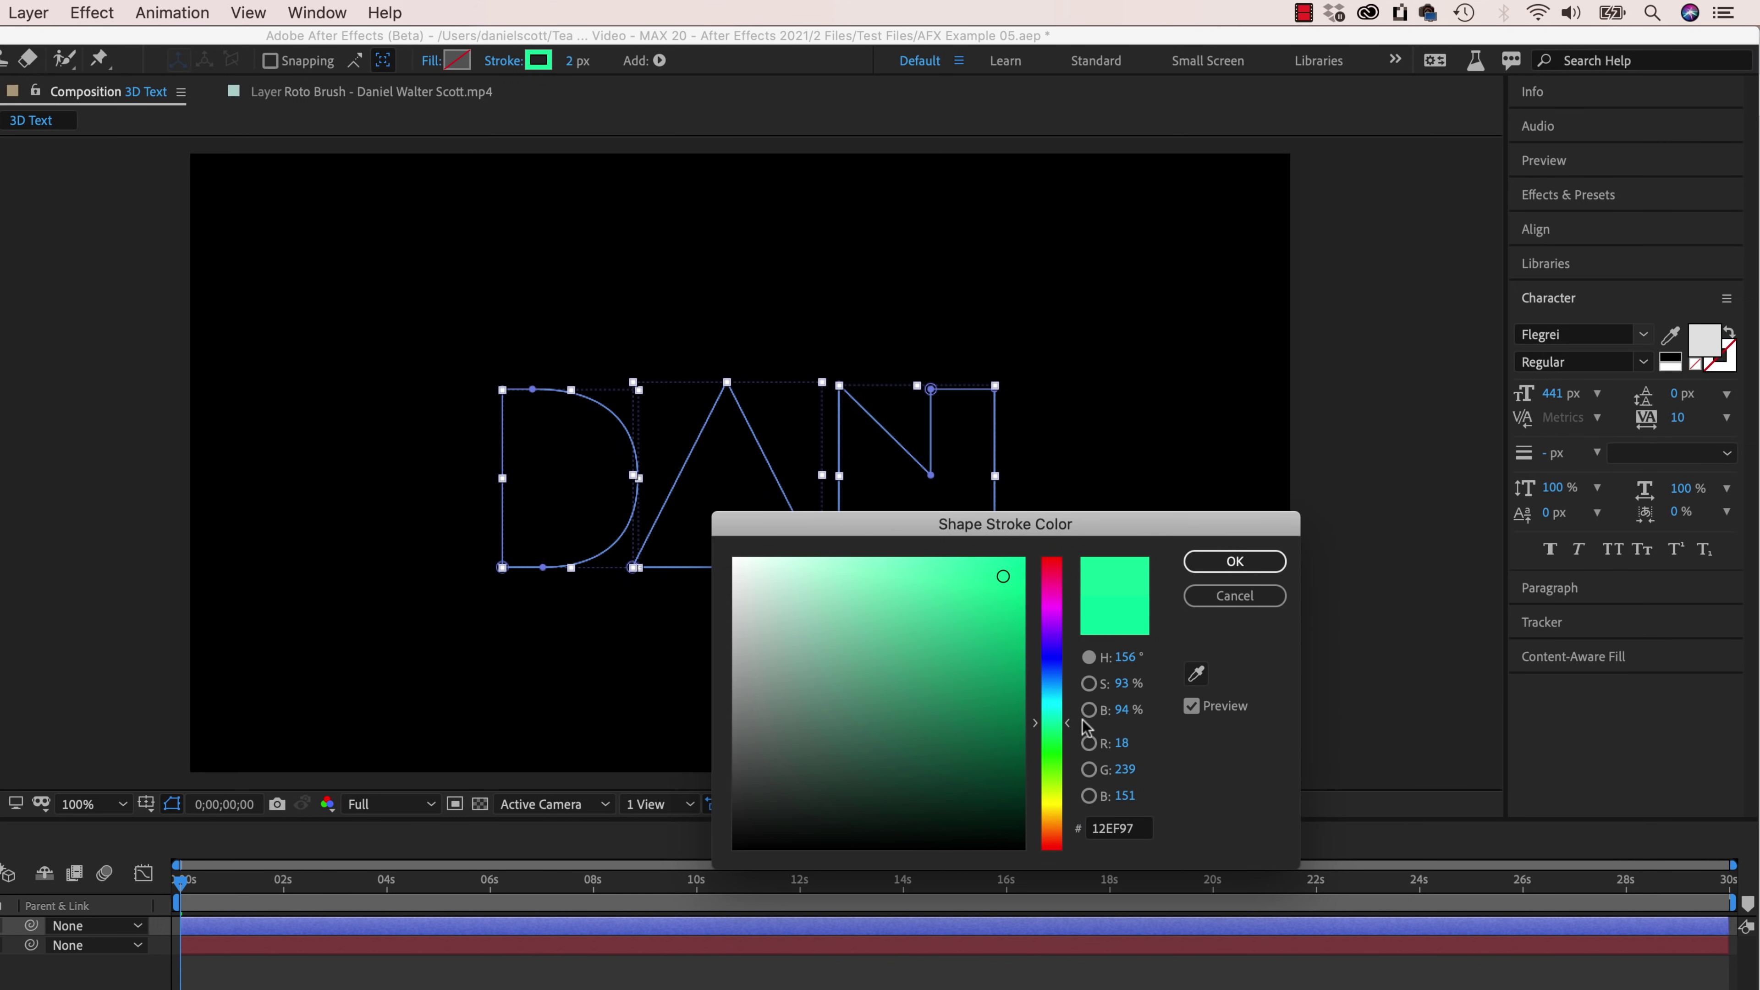
left_click_drag(1070, 724, 1067, 696)
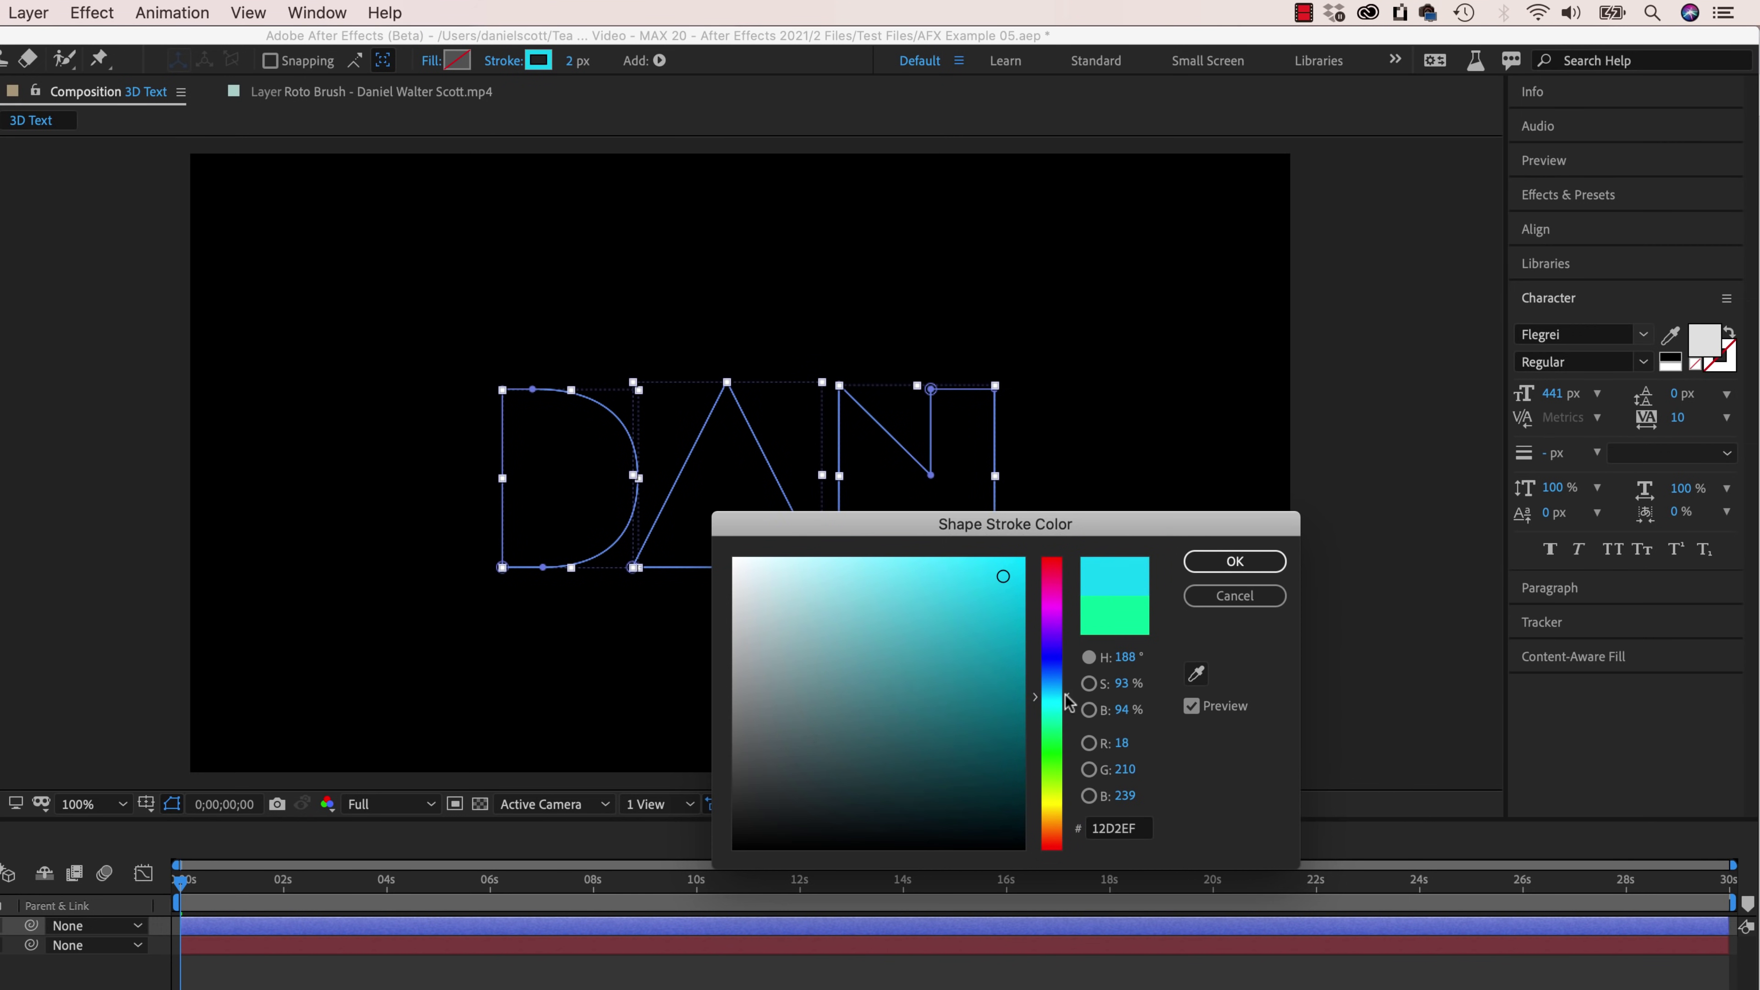
mouse_move(1004, 596)
left_mouse_down()
mouse_move(998, 628)
mouse_move(1023, 561)
left_mouse_up()
left_click(1235, 561)
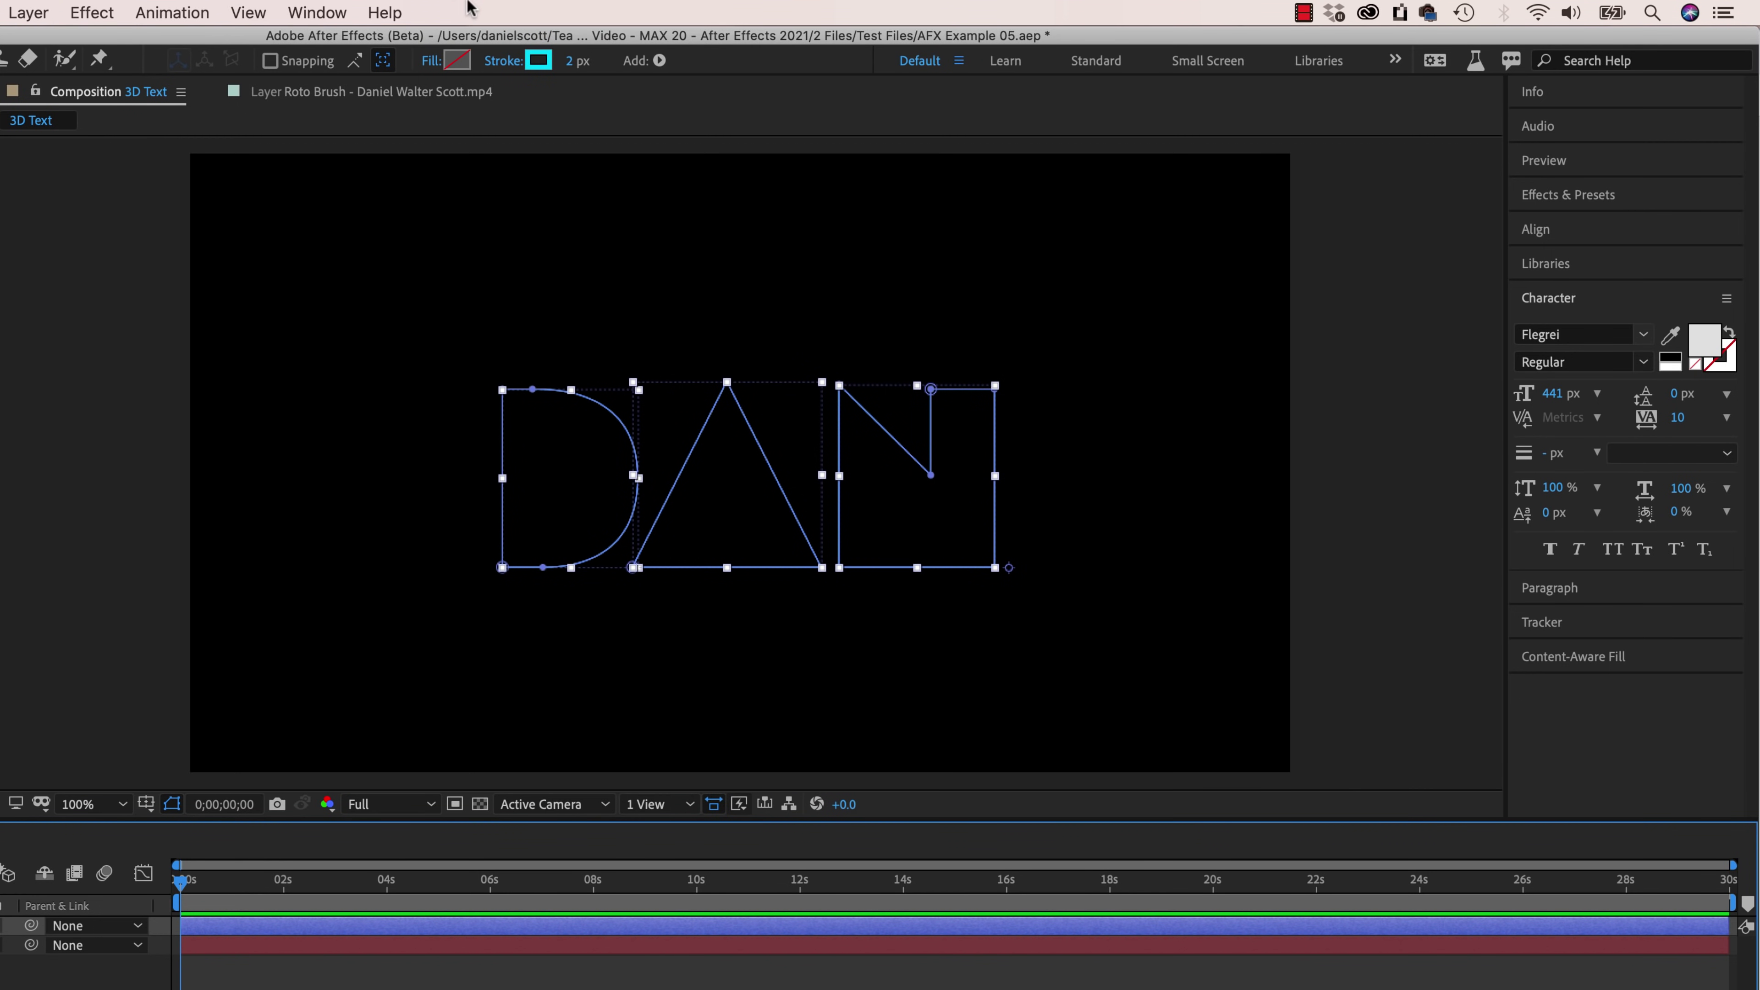
left_click(572, 61)
type("3")
key("Return")
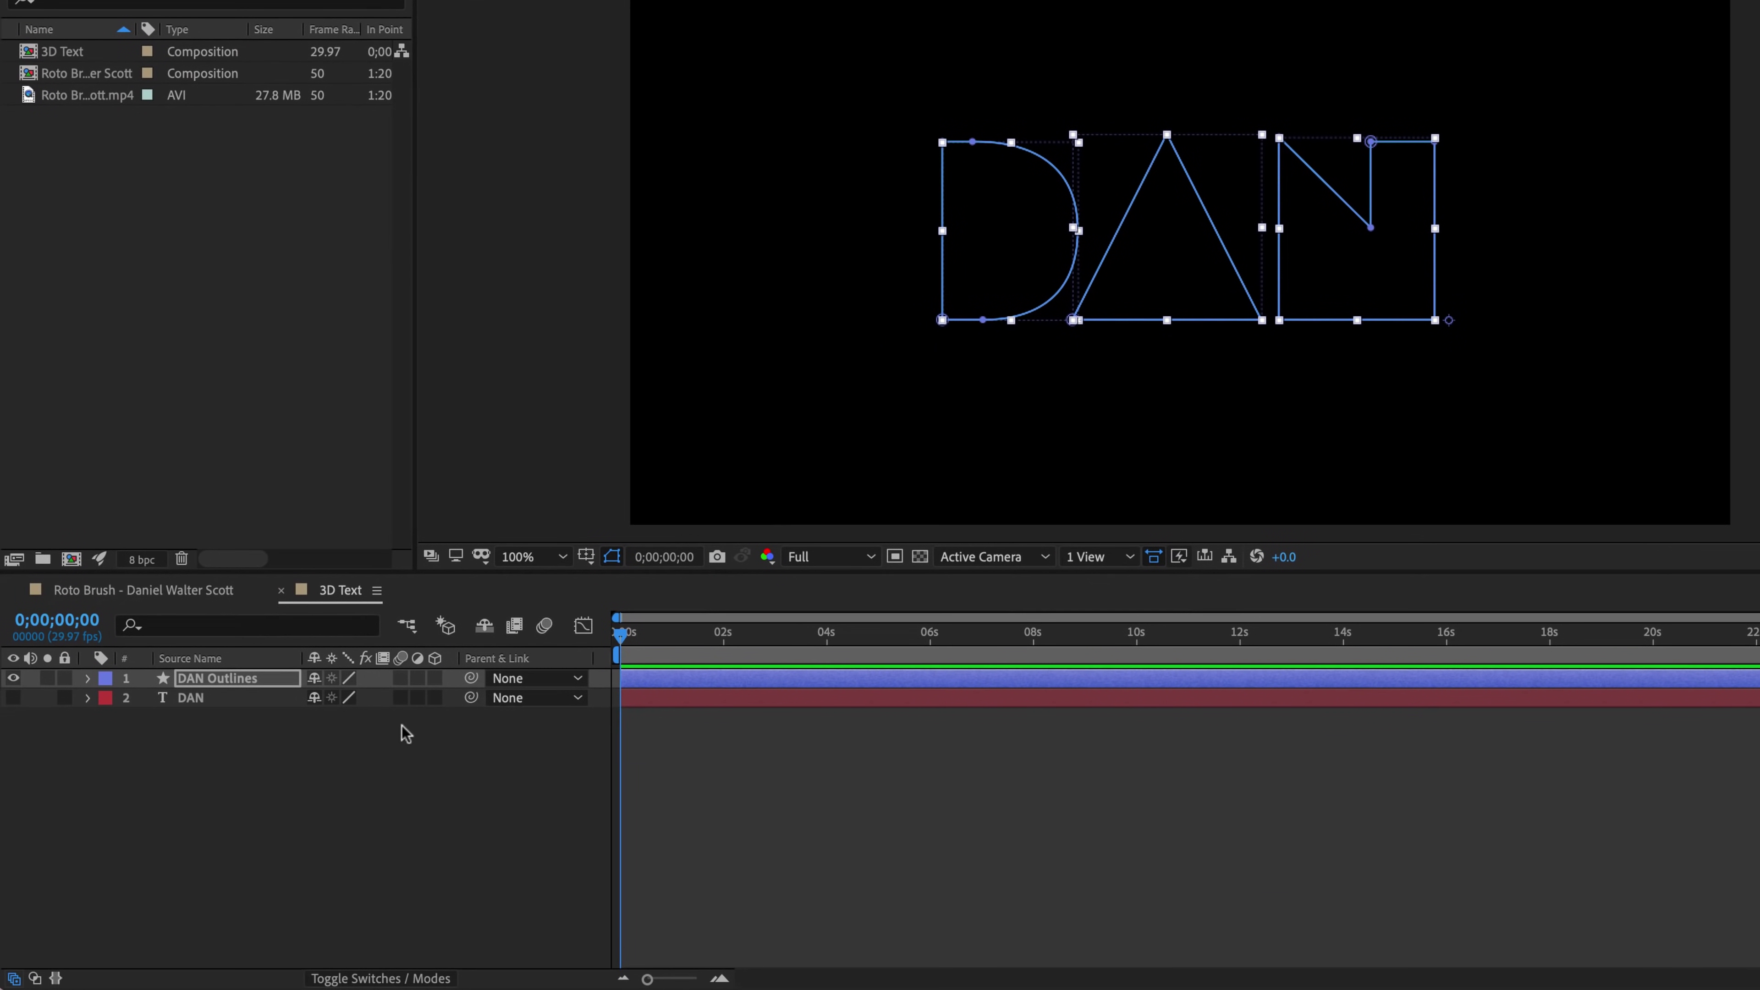
Step: Add an Offset Paths operator to the outlines layer and expand its properties
left_click(254, 679)
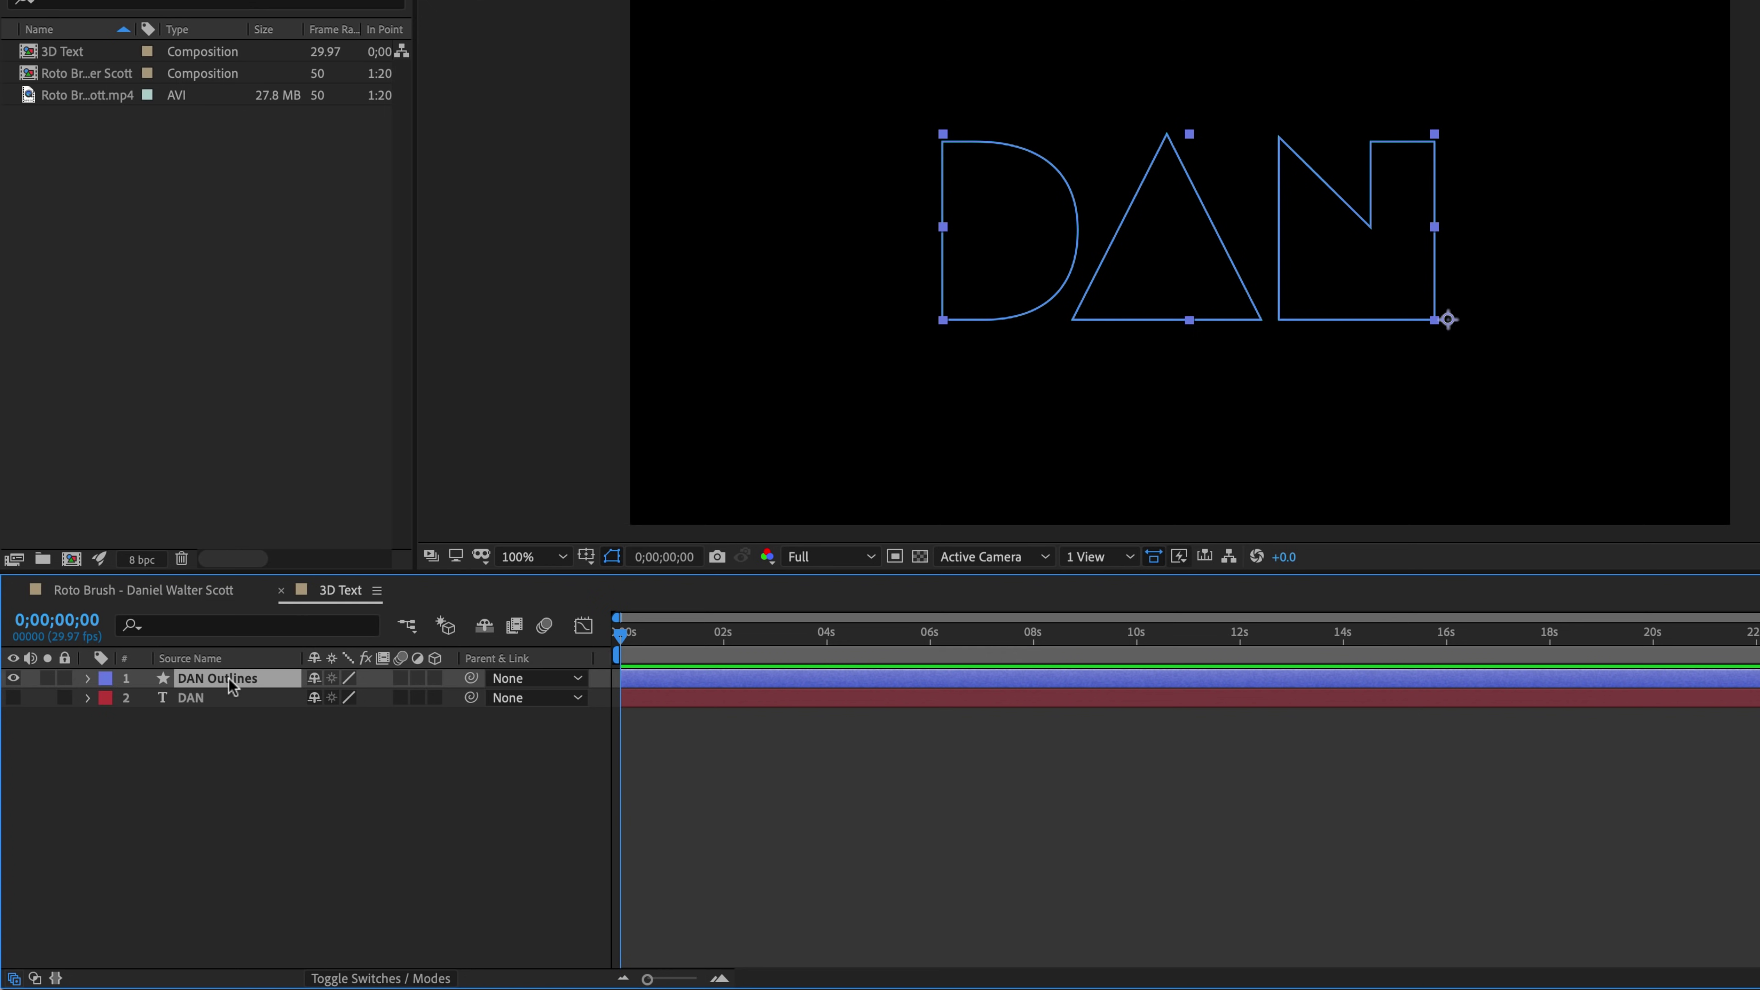
left_click(88, 678)
left_click(107, 699)
left_click(107, 699)
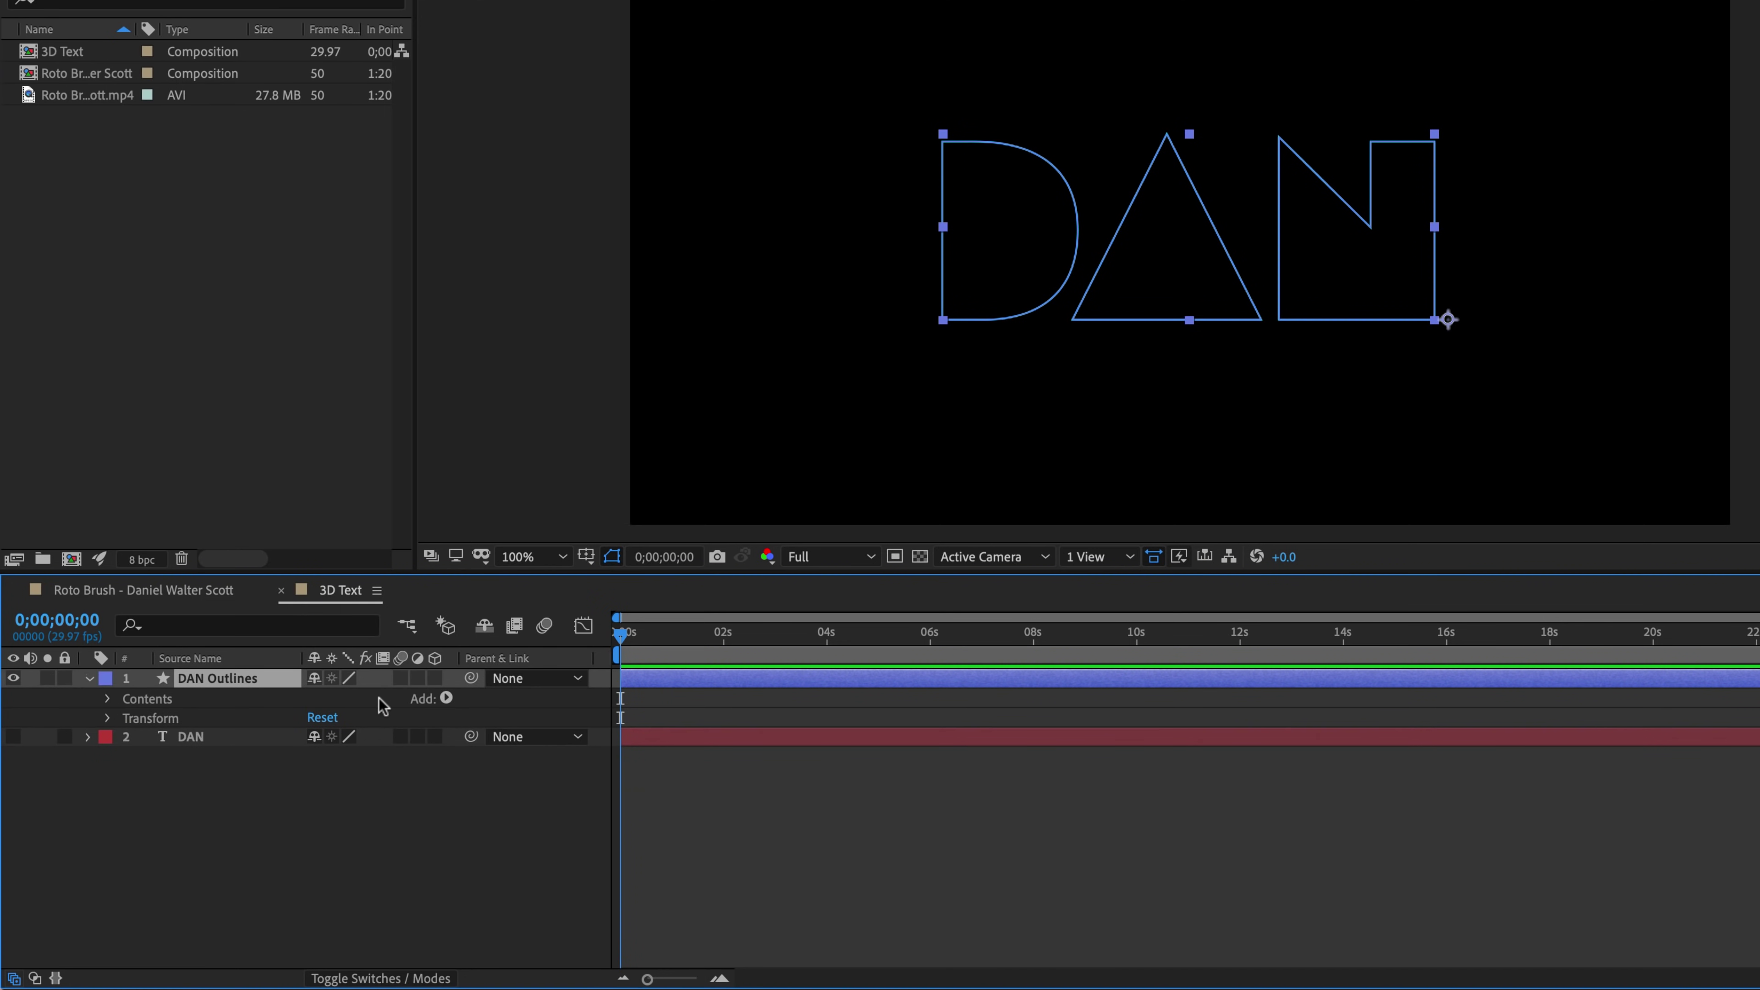
left_click(445, 698)
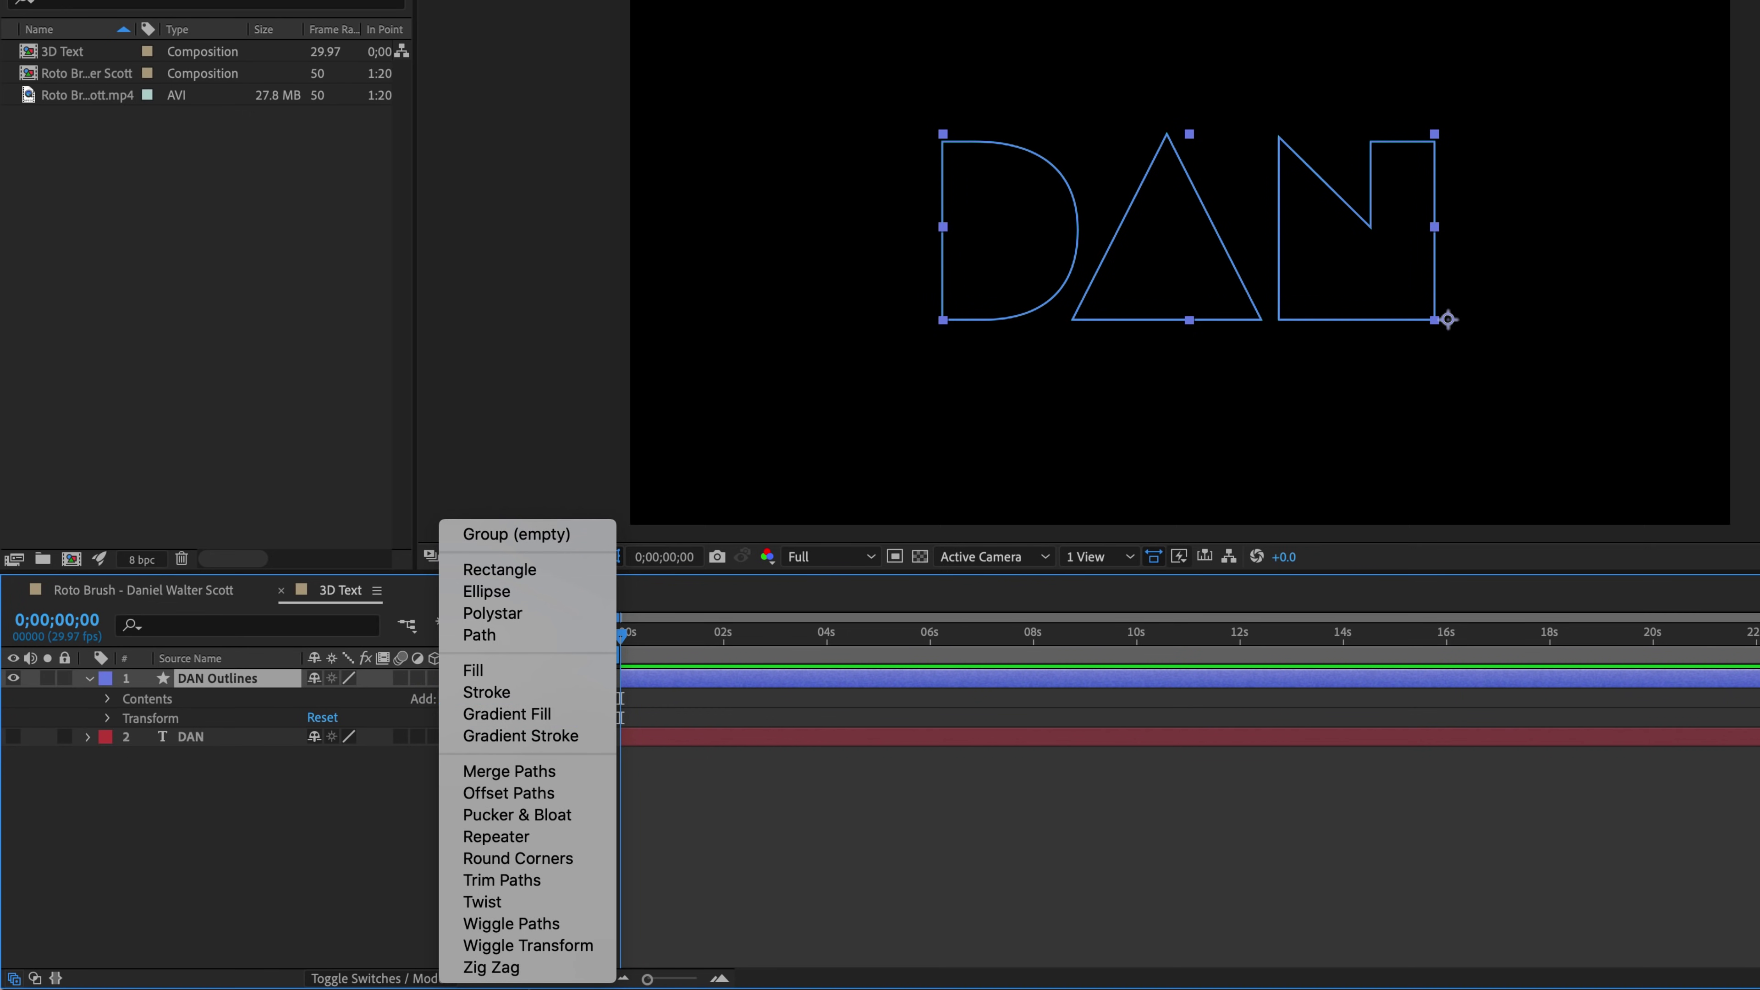
left_click(540, 794)
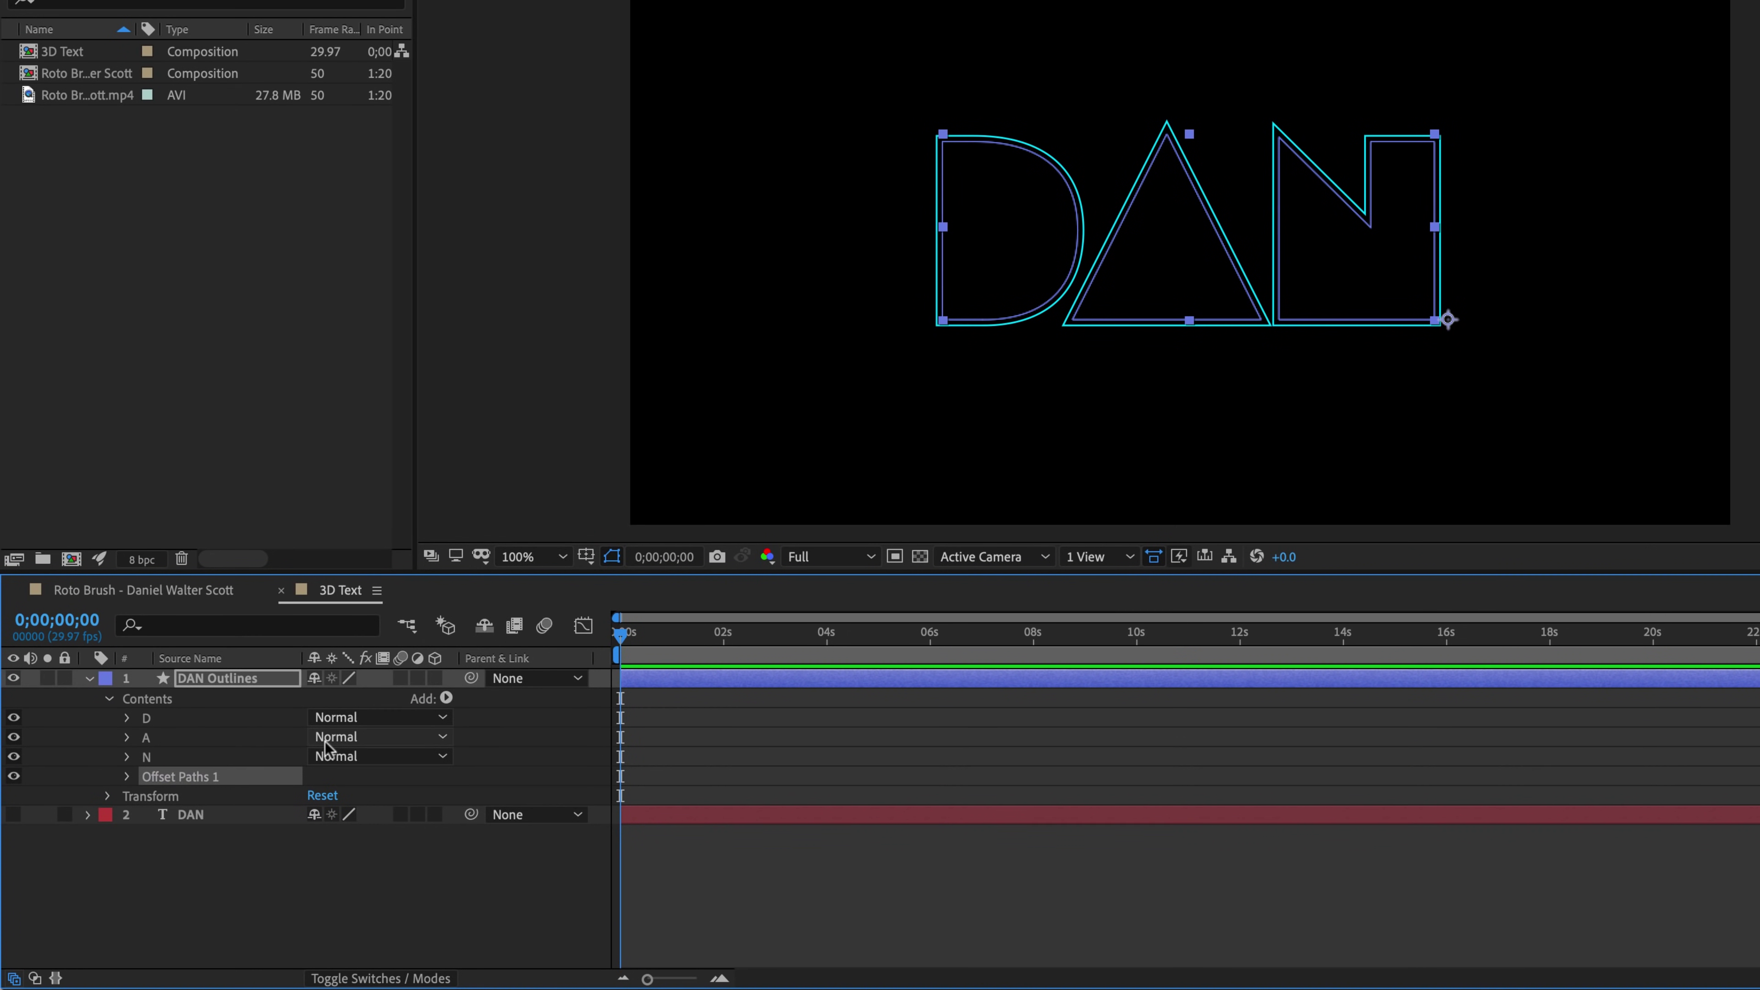
left_click(127, 776)
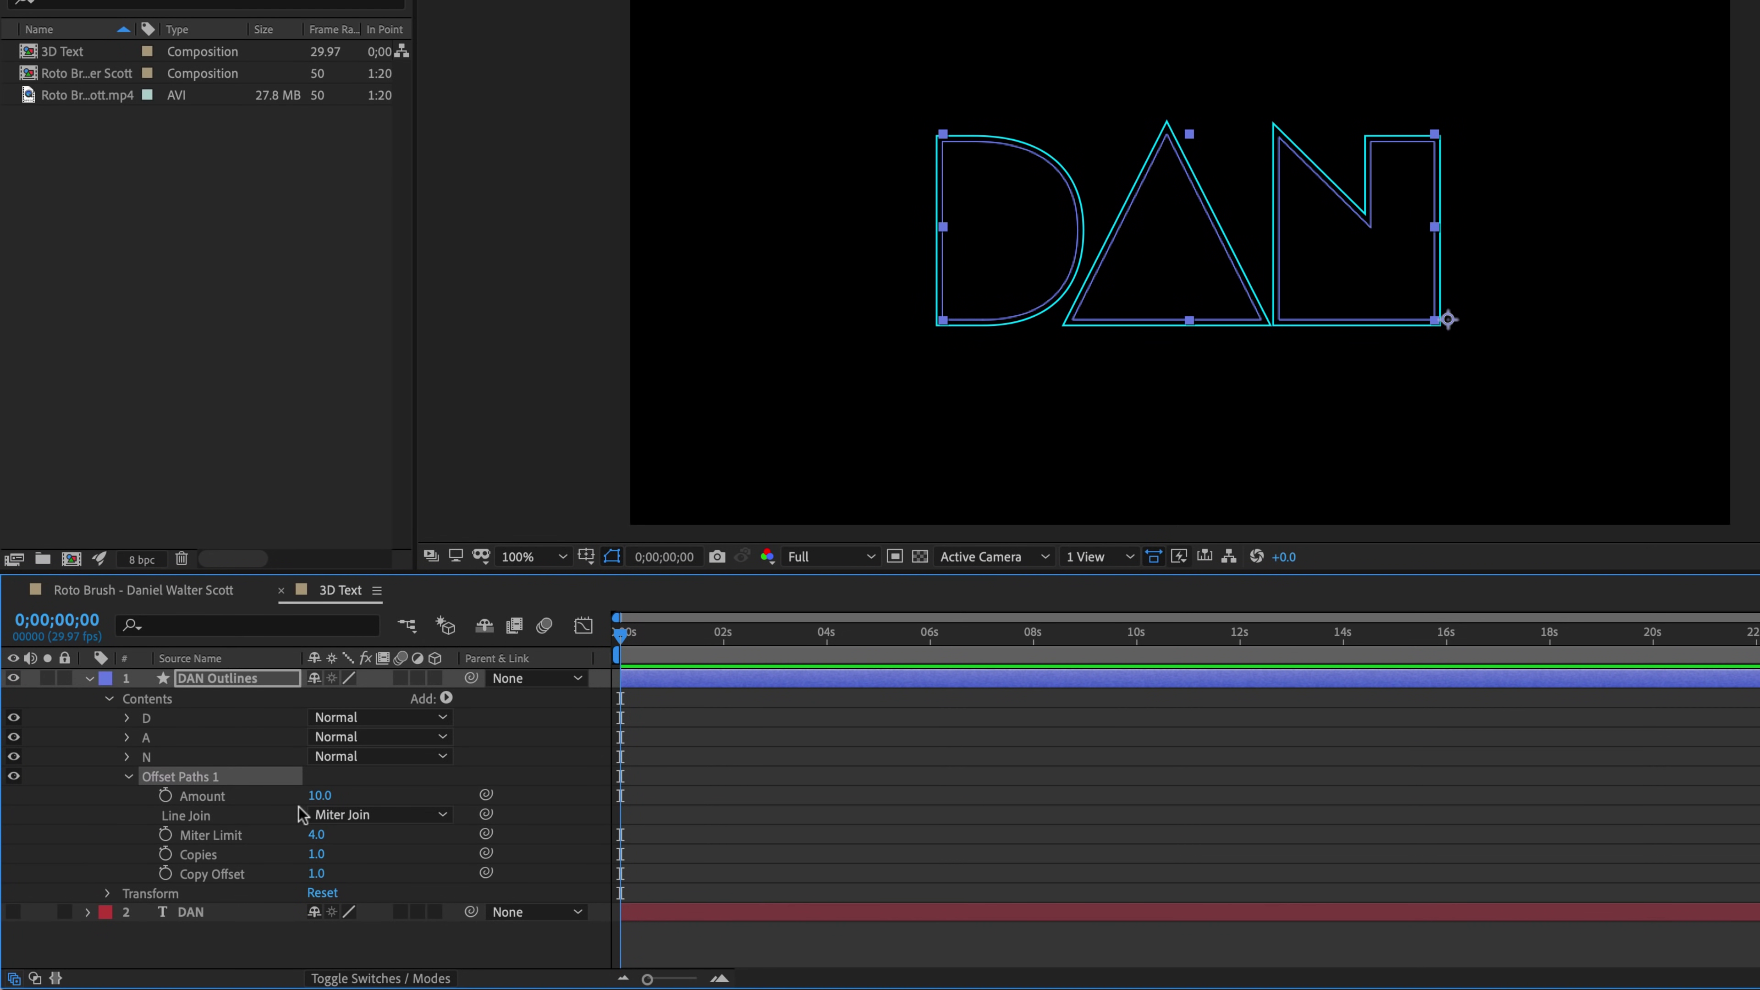
Step: Try Offset Paths Amount values of 32 and 1 on the outlines
left_click_drag(323, 797, 348, 801)
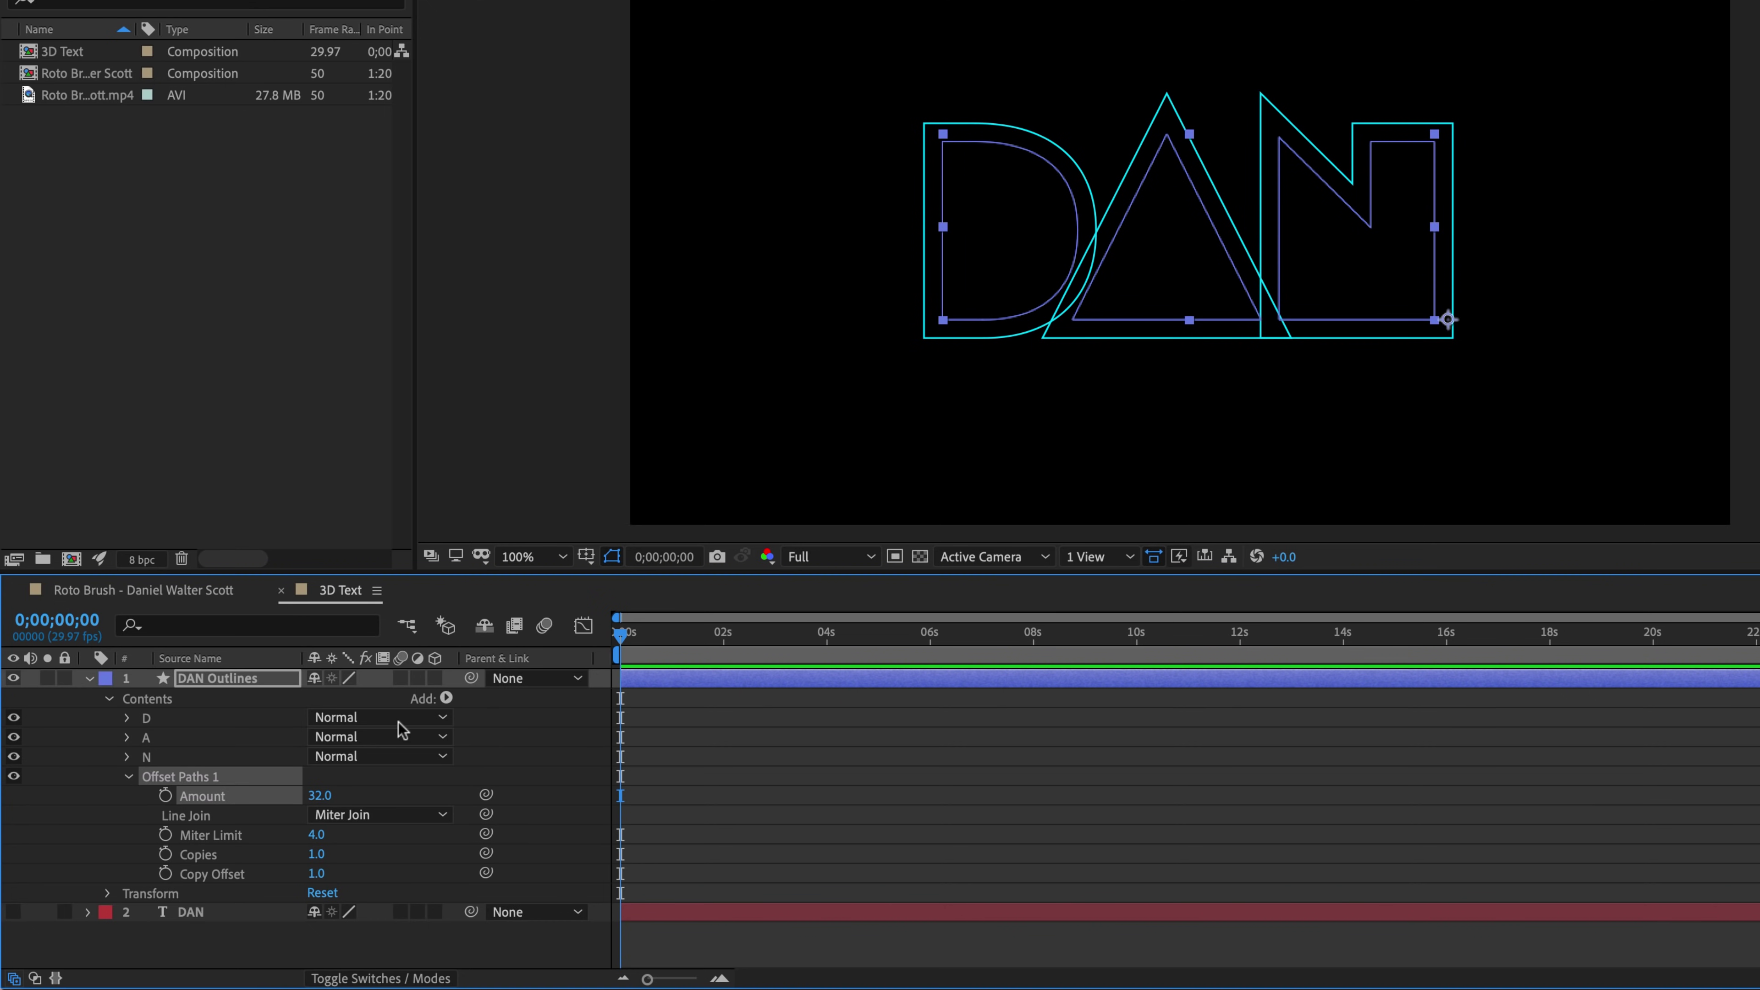
left_click(319, 795)
type("1")
key("Return")
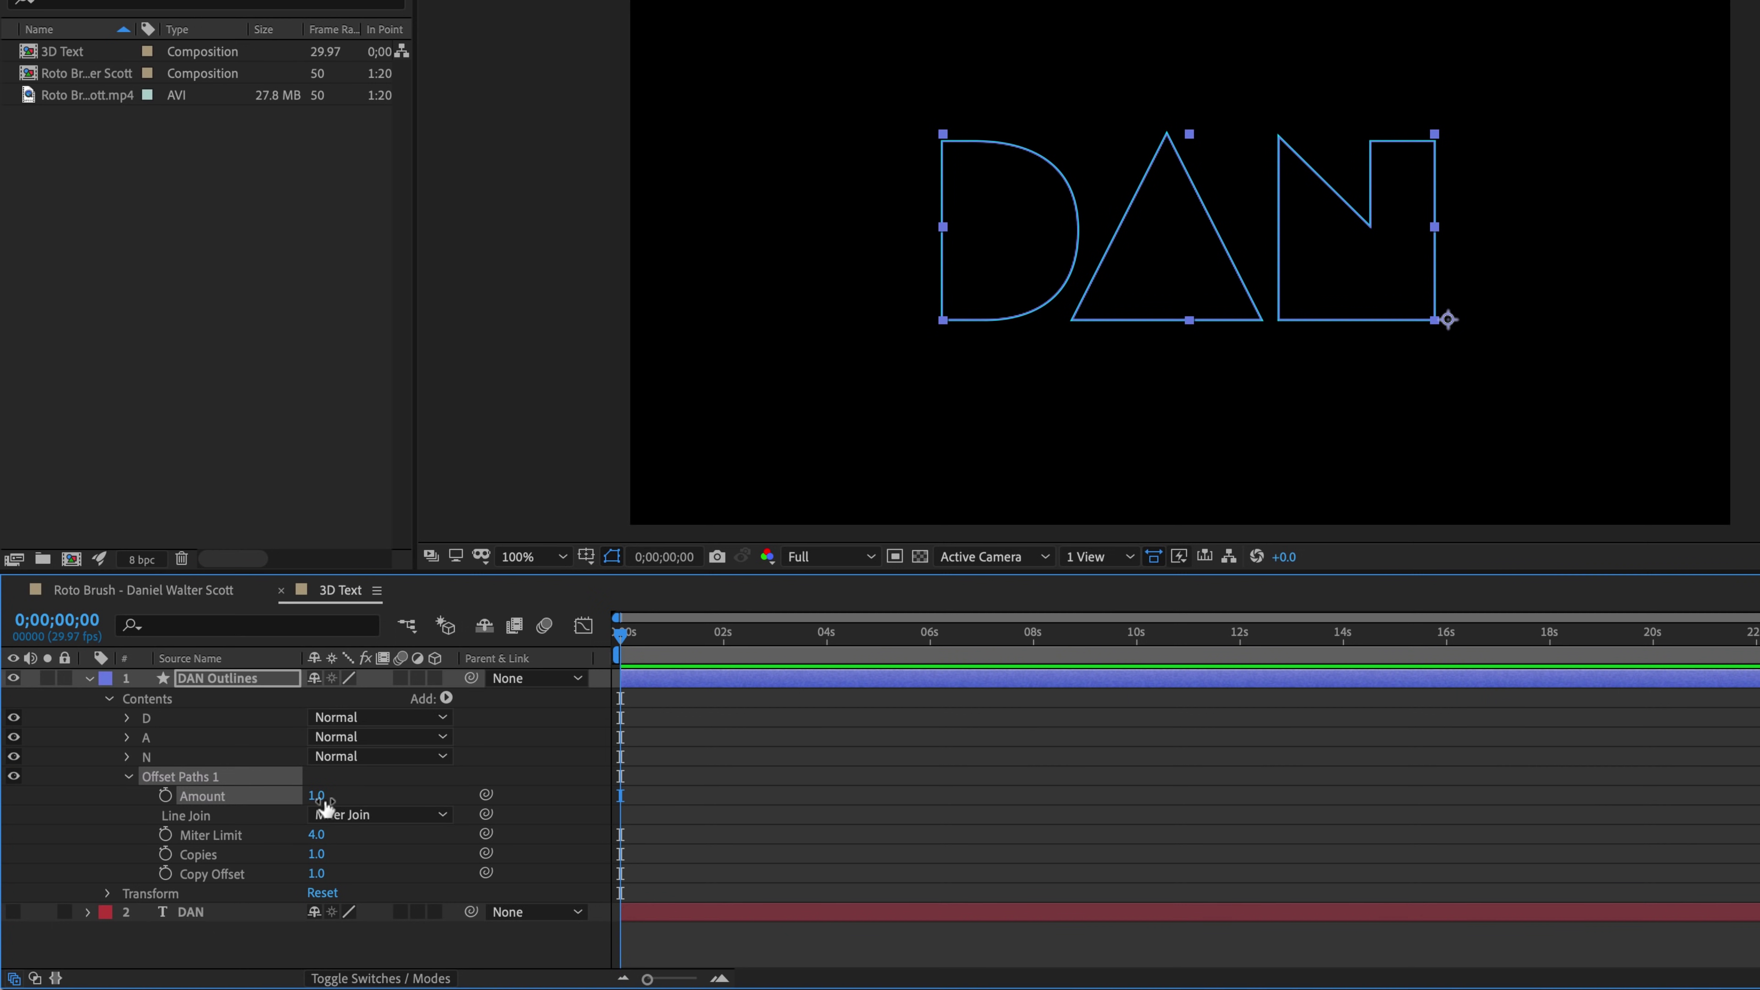
Step: Set the Offset Paths Amount to 0 and enable keyframing for Amount and Copies at the start of the timeline
left_click(318, 795)
type("0")
key("Return")
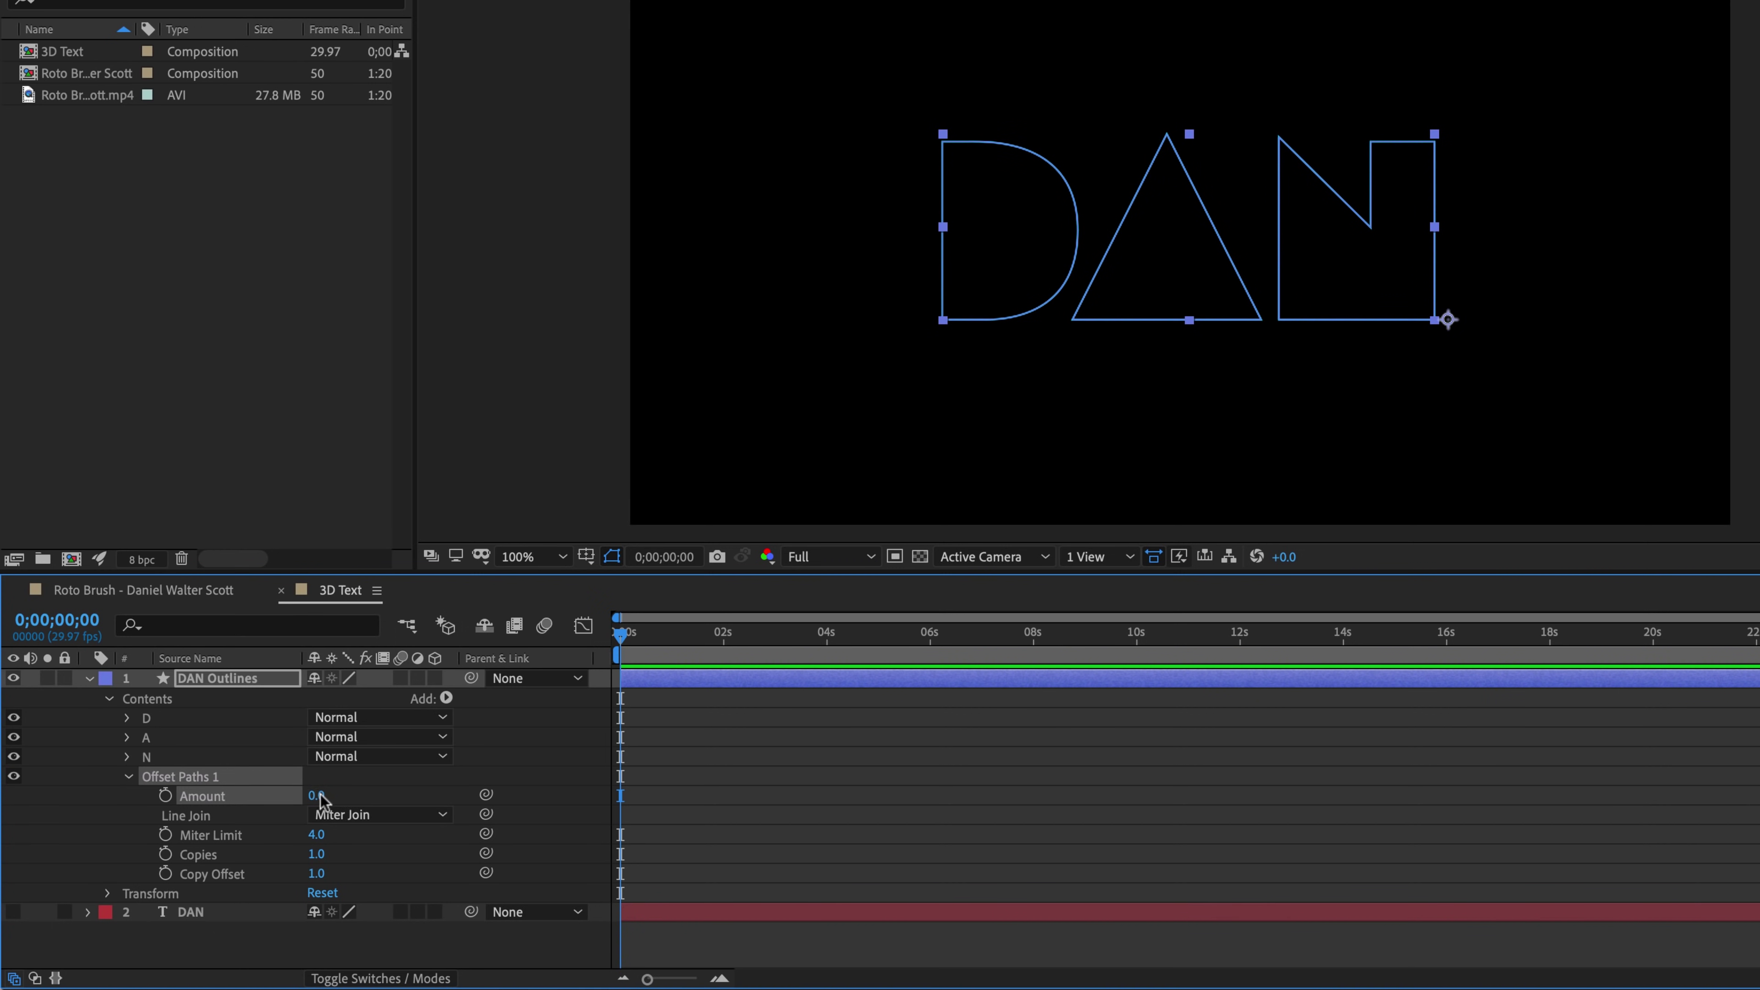
left_click(165, 795)
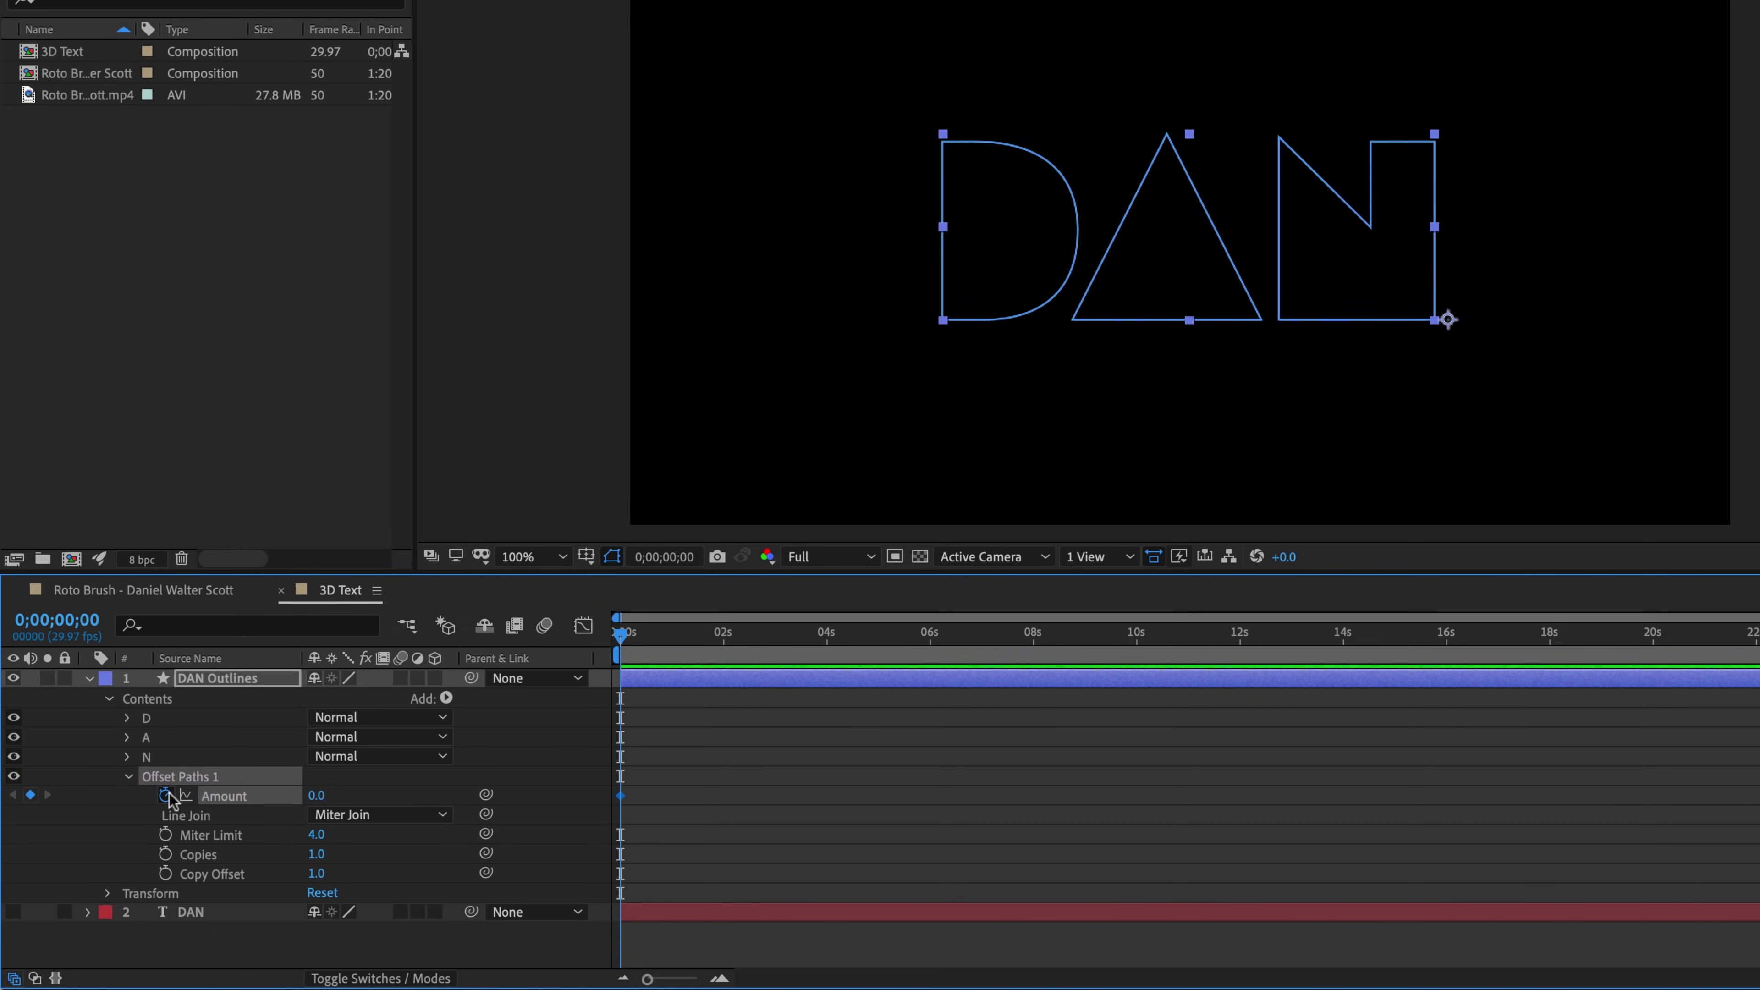
left_click(164, 853)
Step: At 0;00;01;01, keyframe the Offset Paths Amount at 34 and Copies at 8
left_click_drag(648, 634, 674, 637)
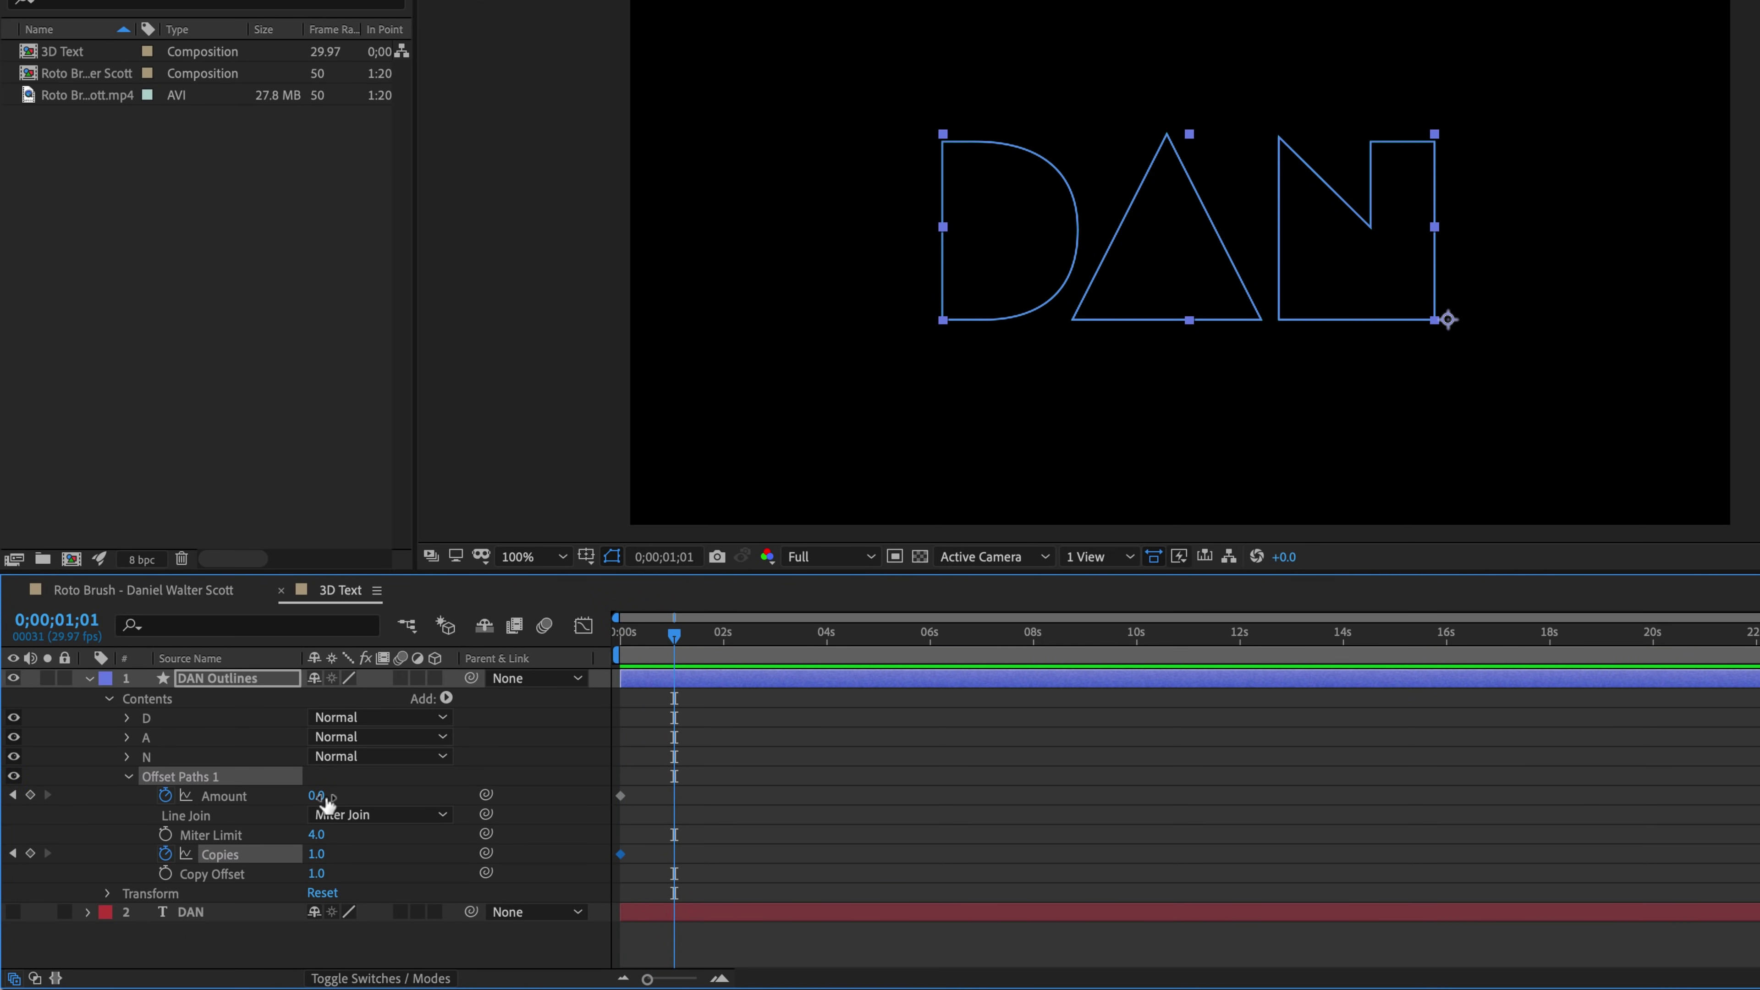
mouse_move(327, 804)
left_mouse_down()
mouse_move(398, 797)
mouse_move(355, 799)
left_mouse_up()
left_click(320, 895)
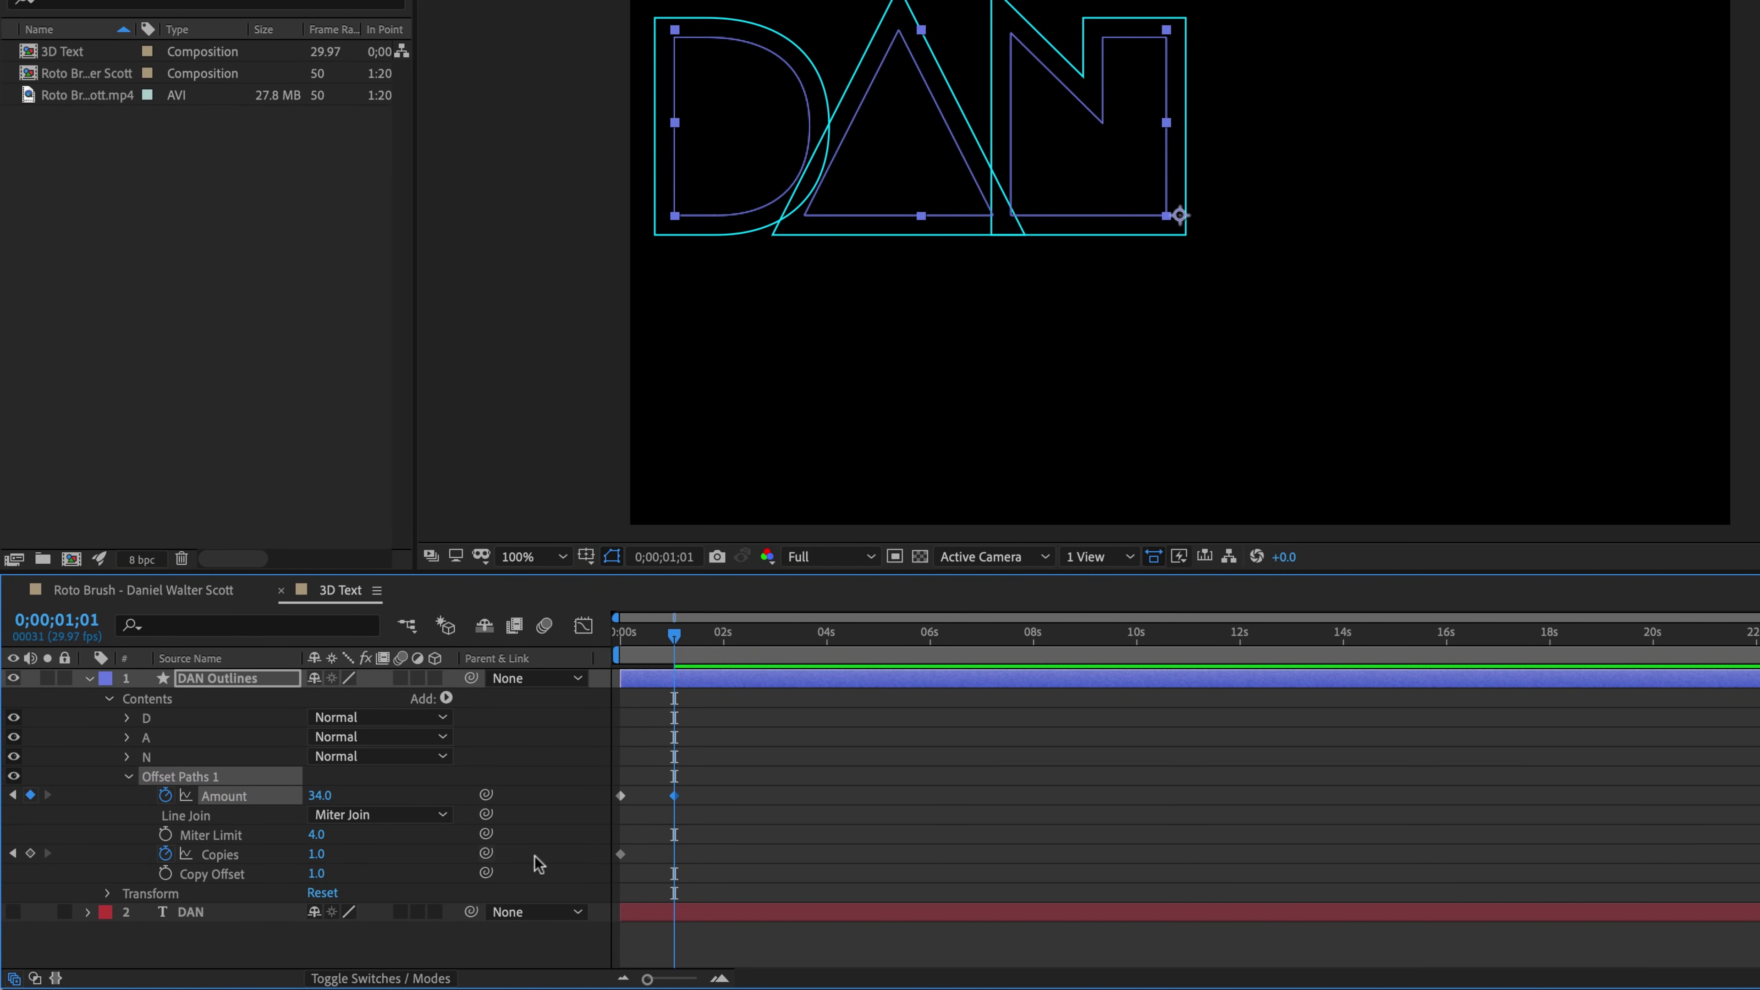
key("ctrl+z")
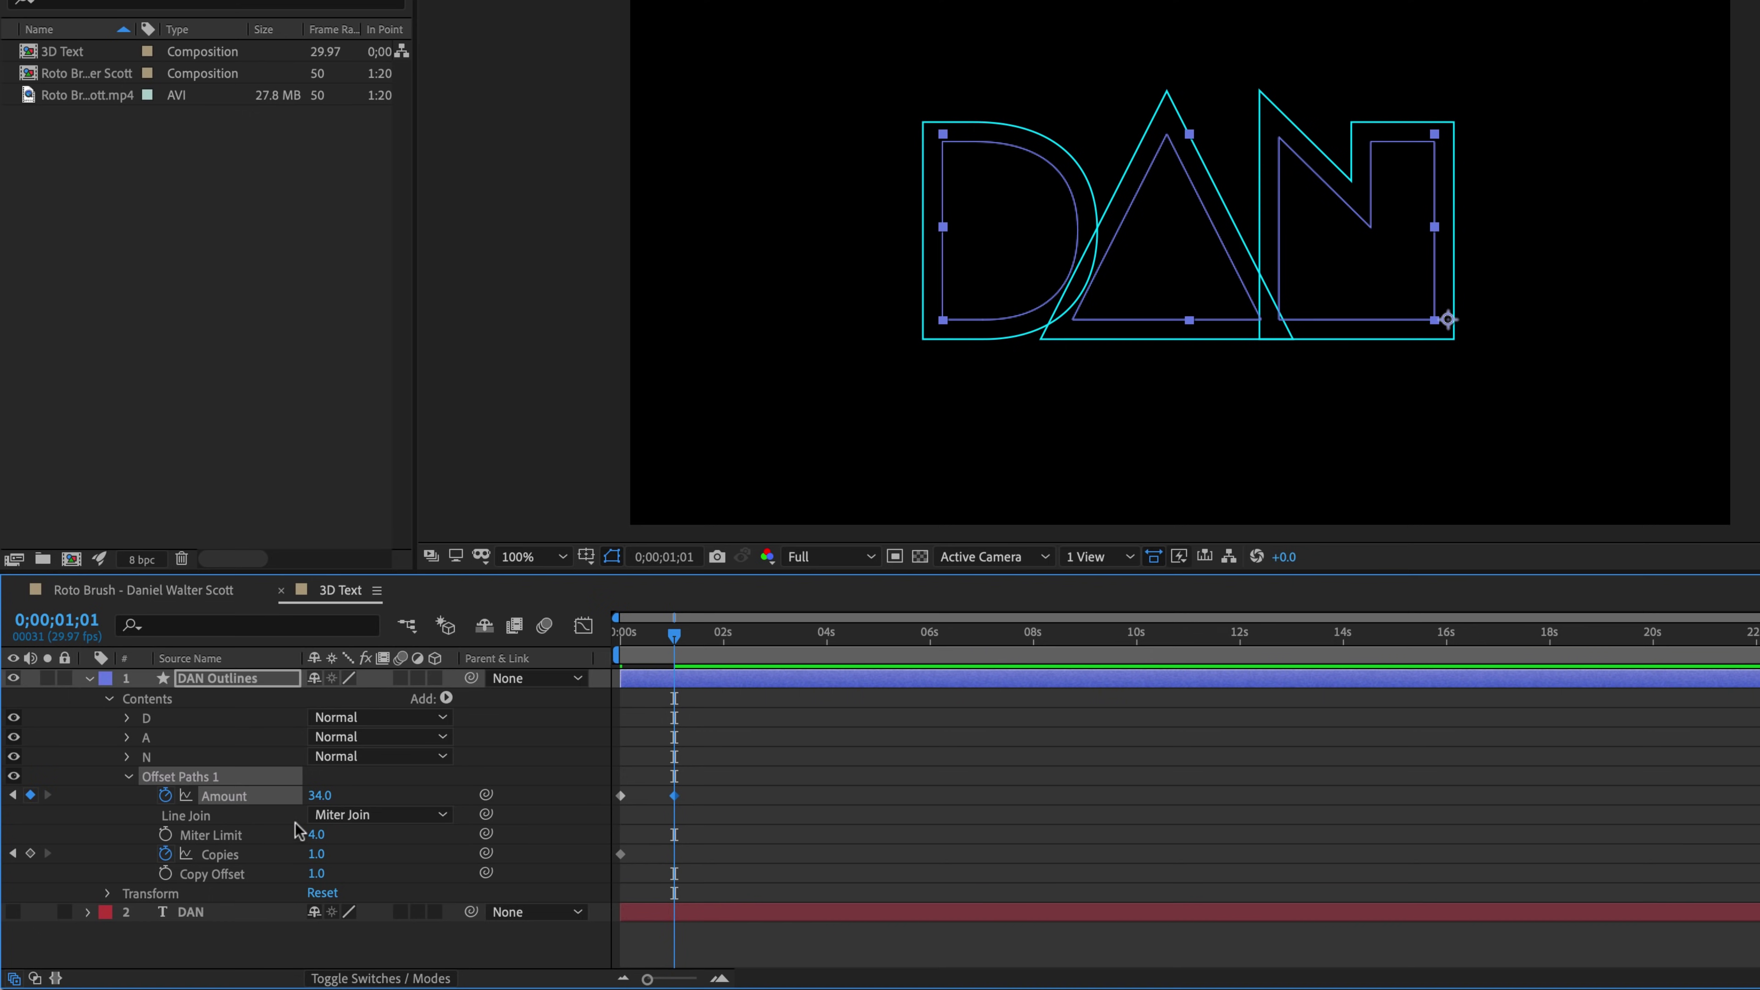
mouse_move(315, 853)
left_mouse_down()
mouse_move(404, 843)
mouse_move(315, 854)
left_mouse_up()
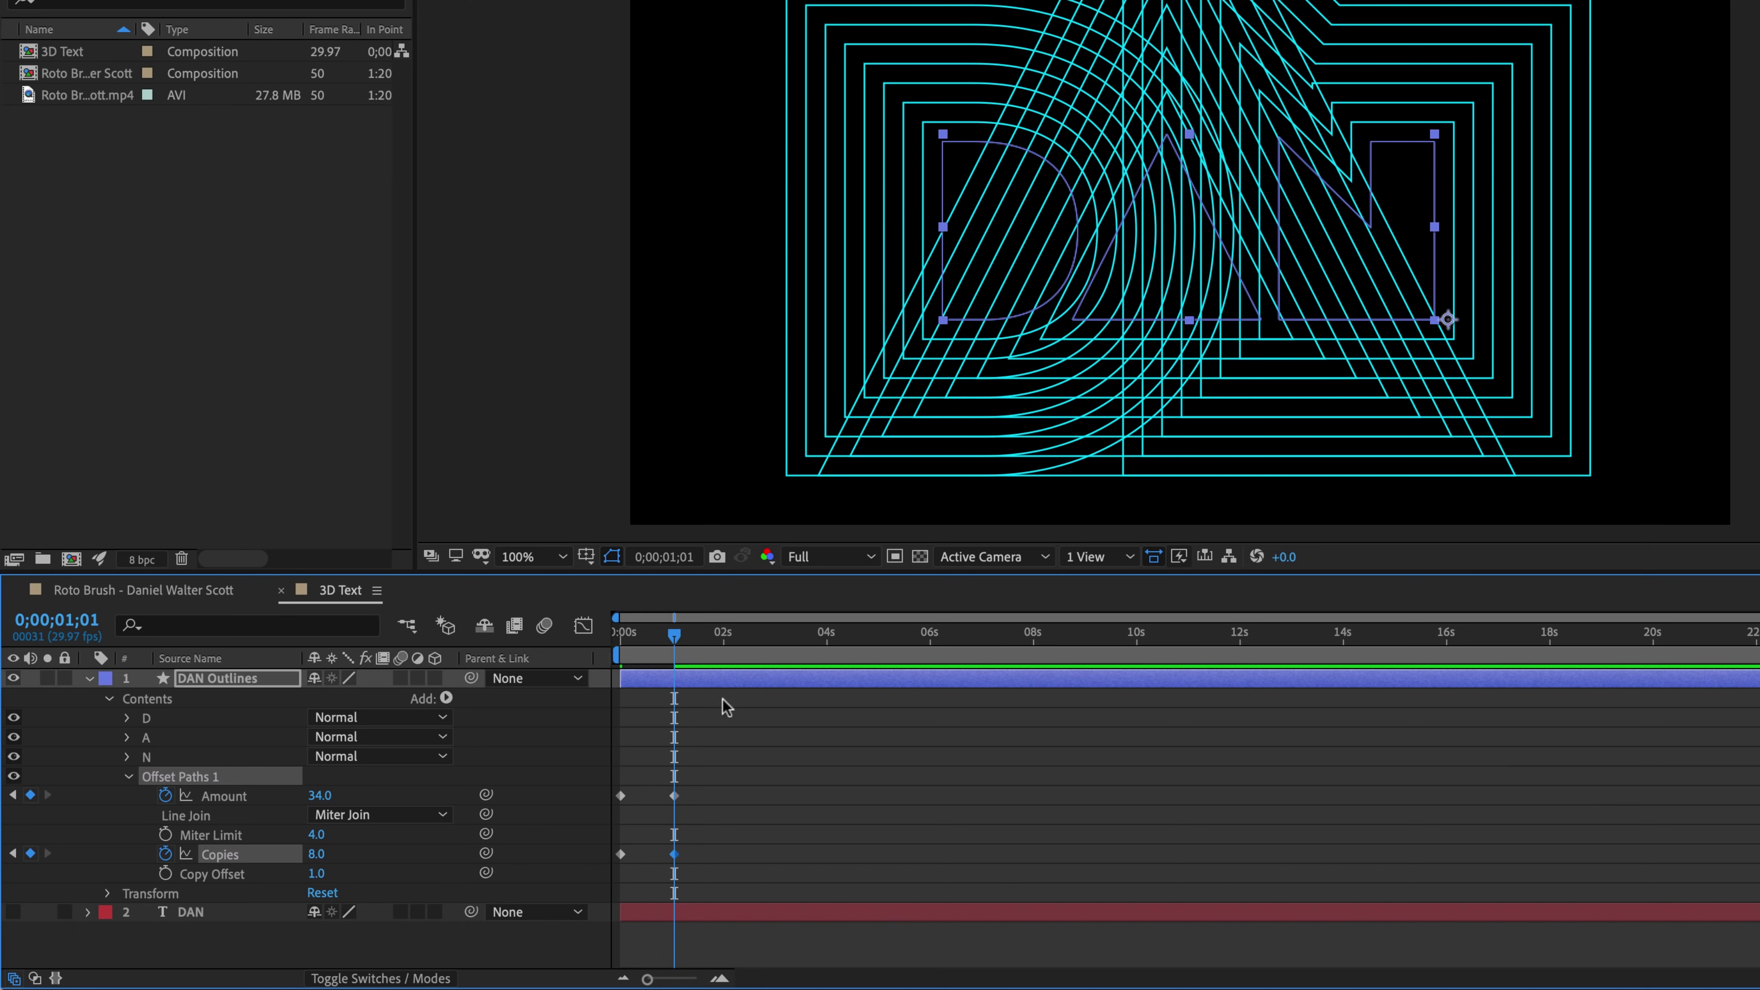
Step: Copy the starting Amount and Copies keyframes and paste them at 0;00;01;19
left_click_drag(684, 641, 699, 641)
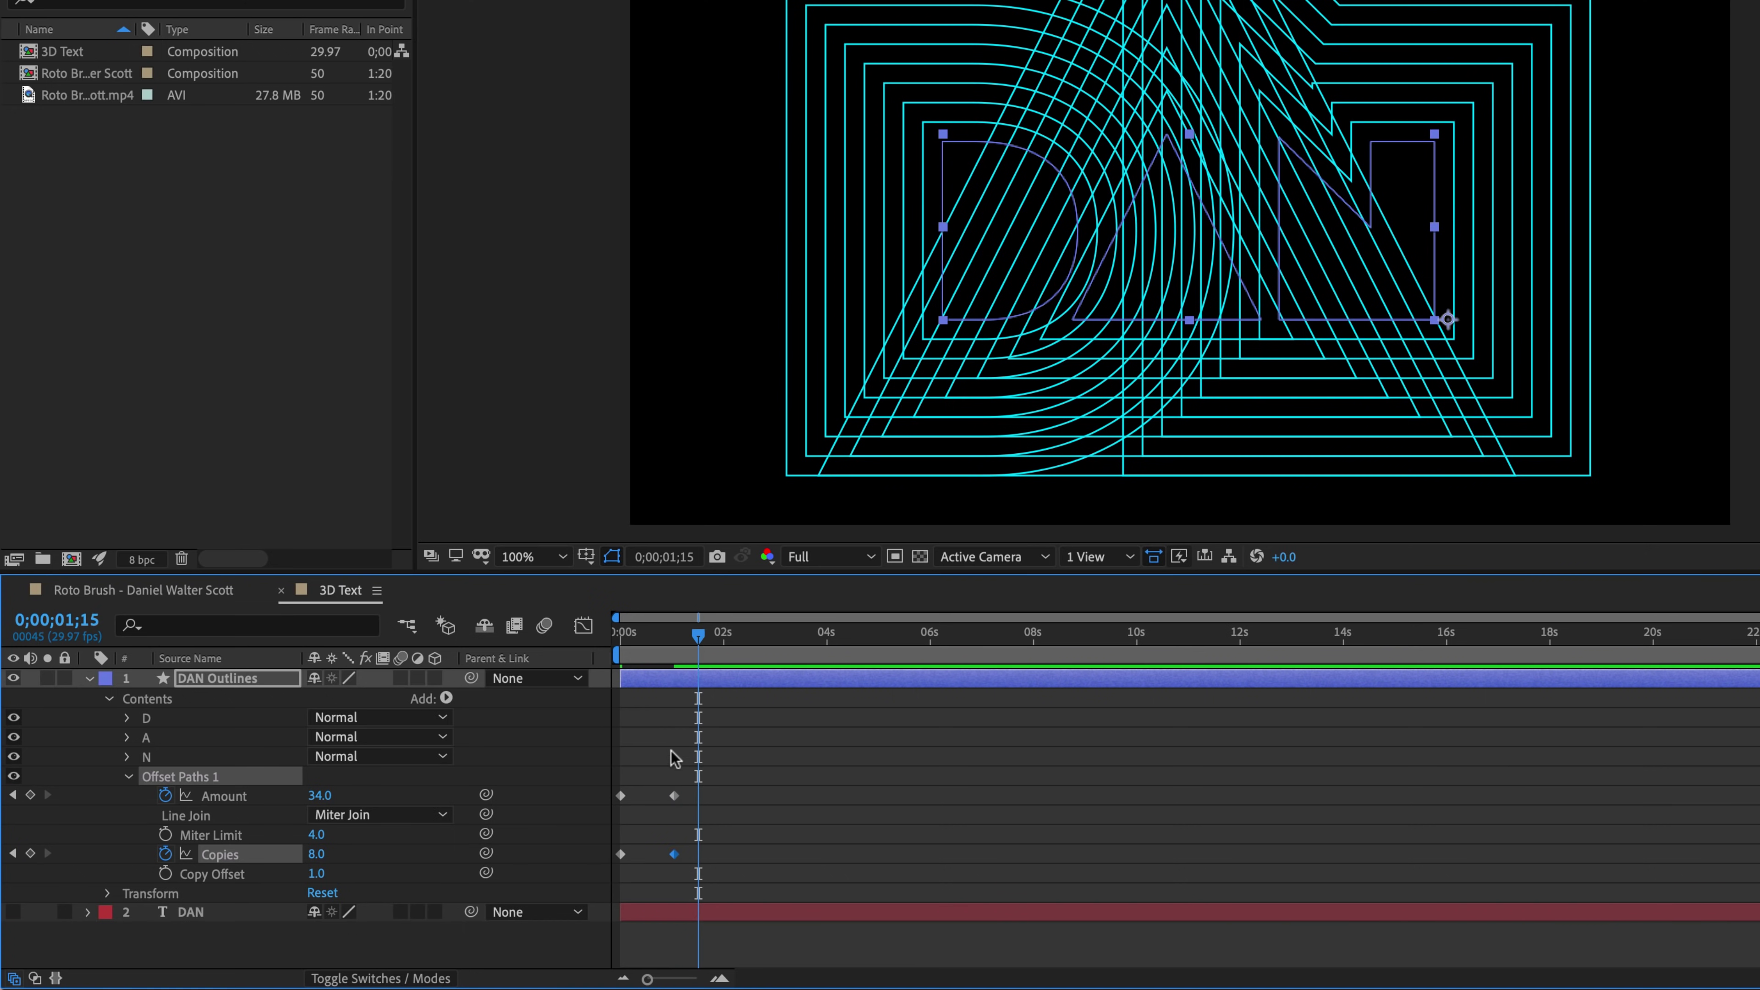
left_click_drag(644, 765, 624, 863)
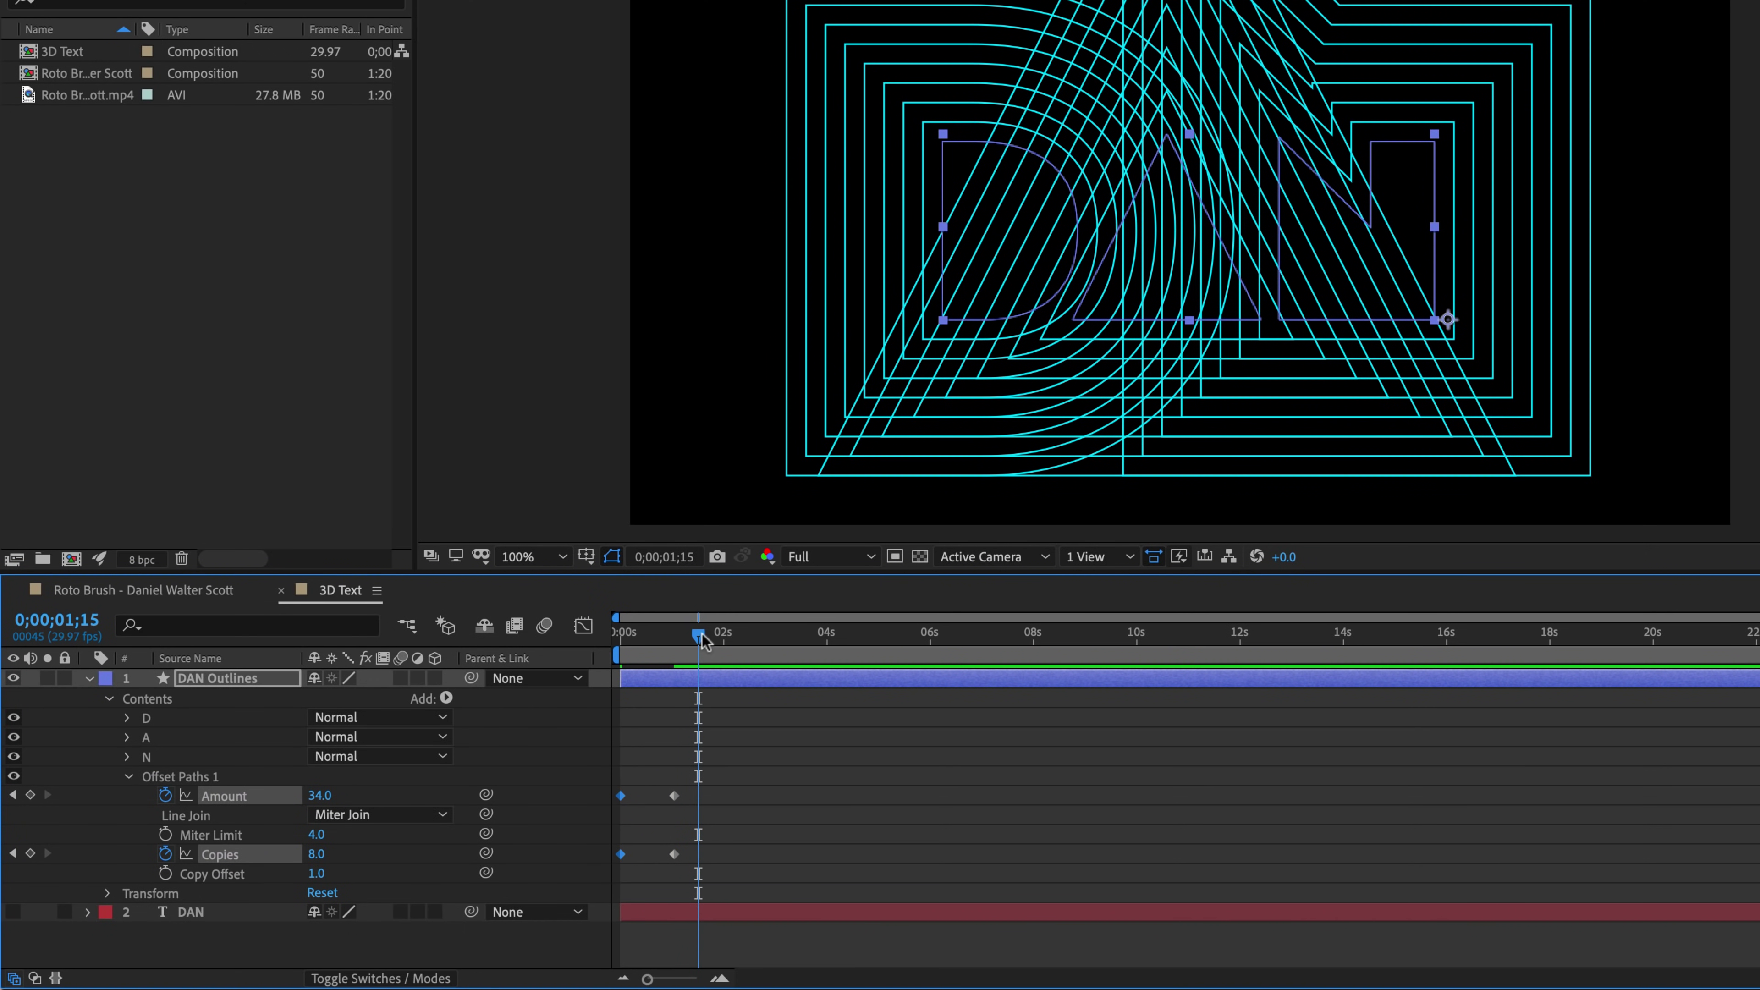
mouse_move(700, 644)
left_mouse_down()
mouse_move(728, 648)
mouse_move(707, 654)
left_mouse_up()
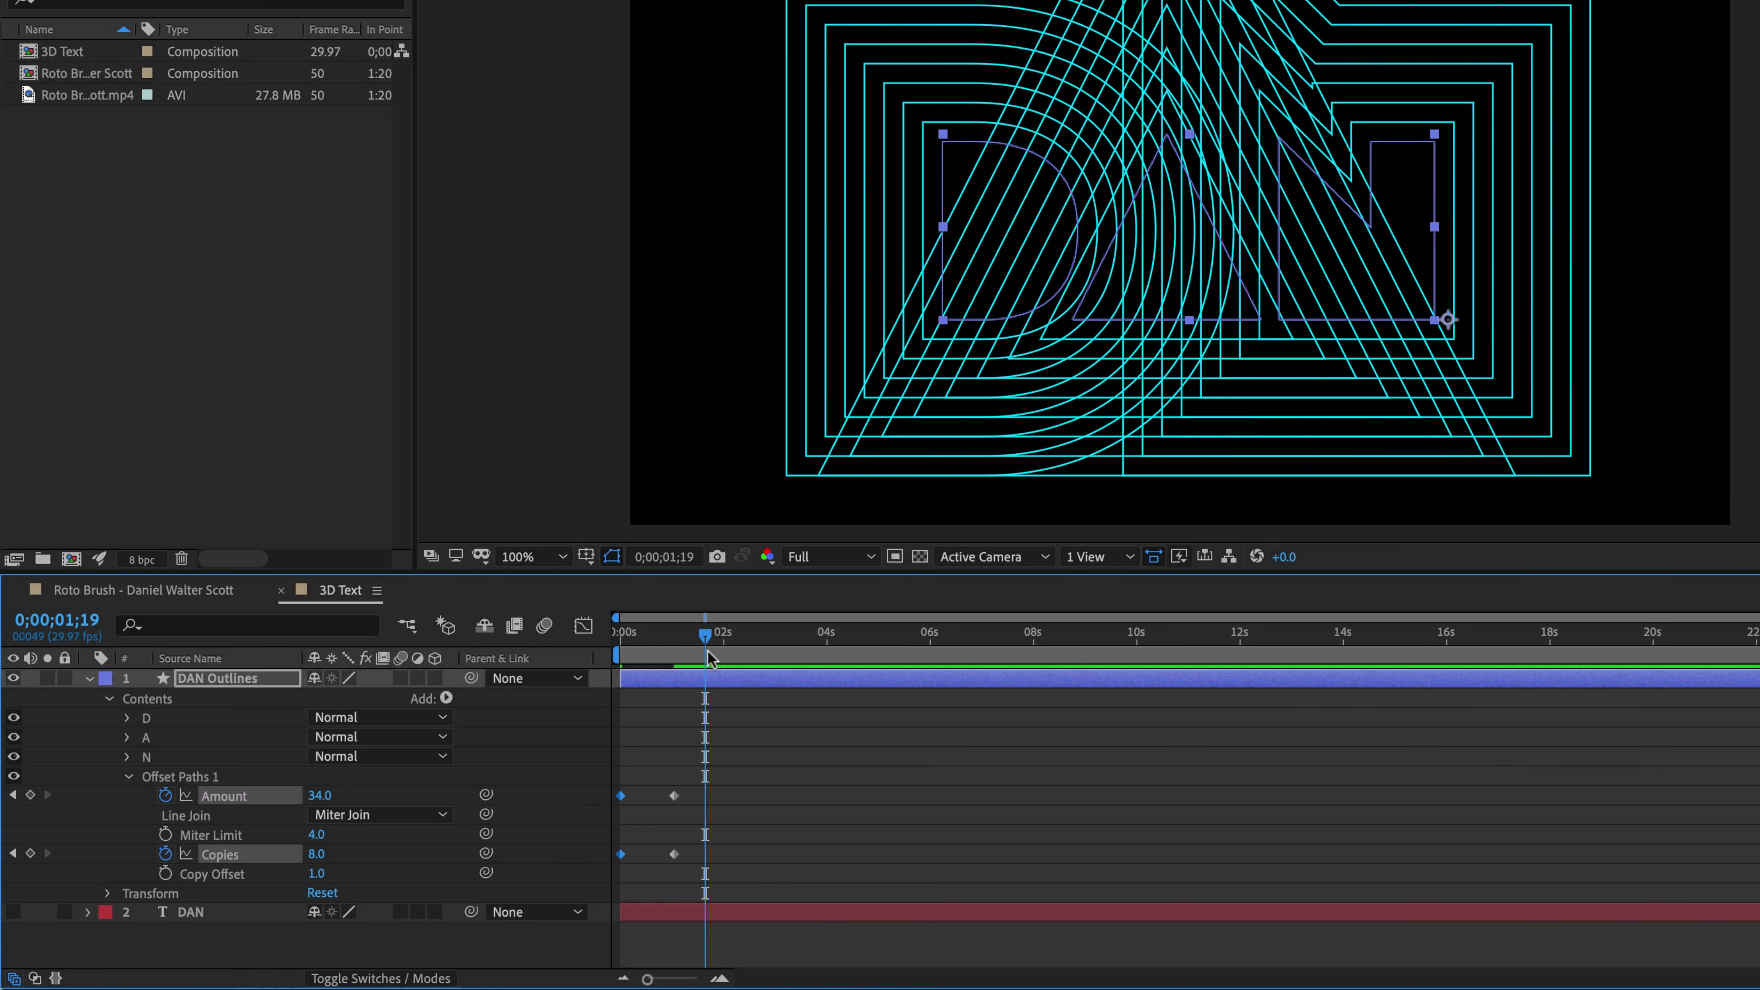
key("ctrl+v")
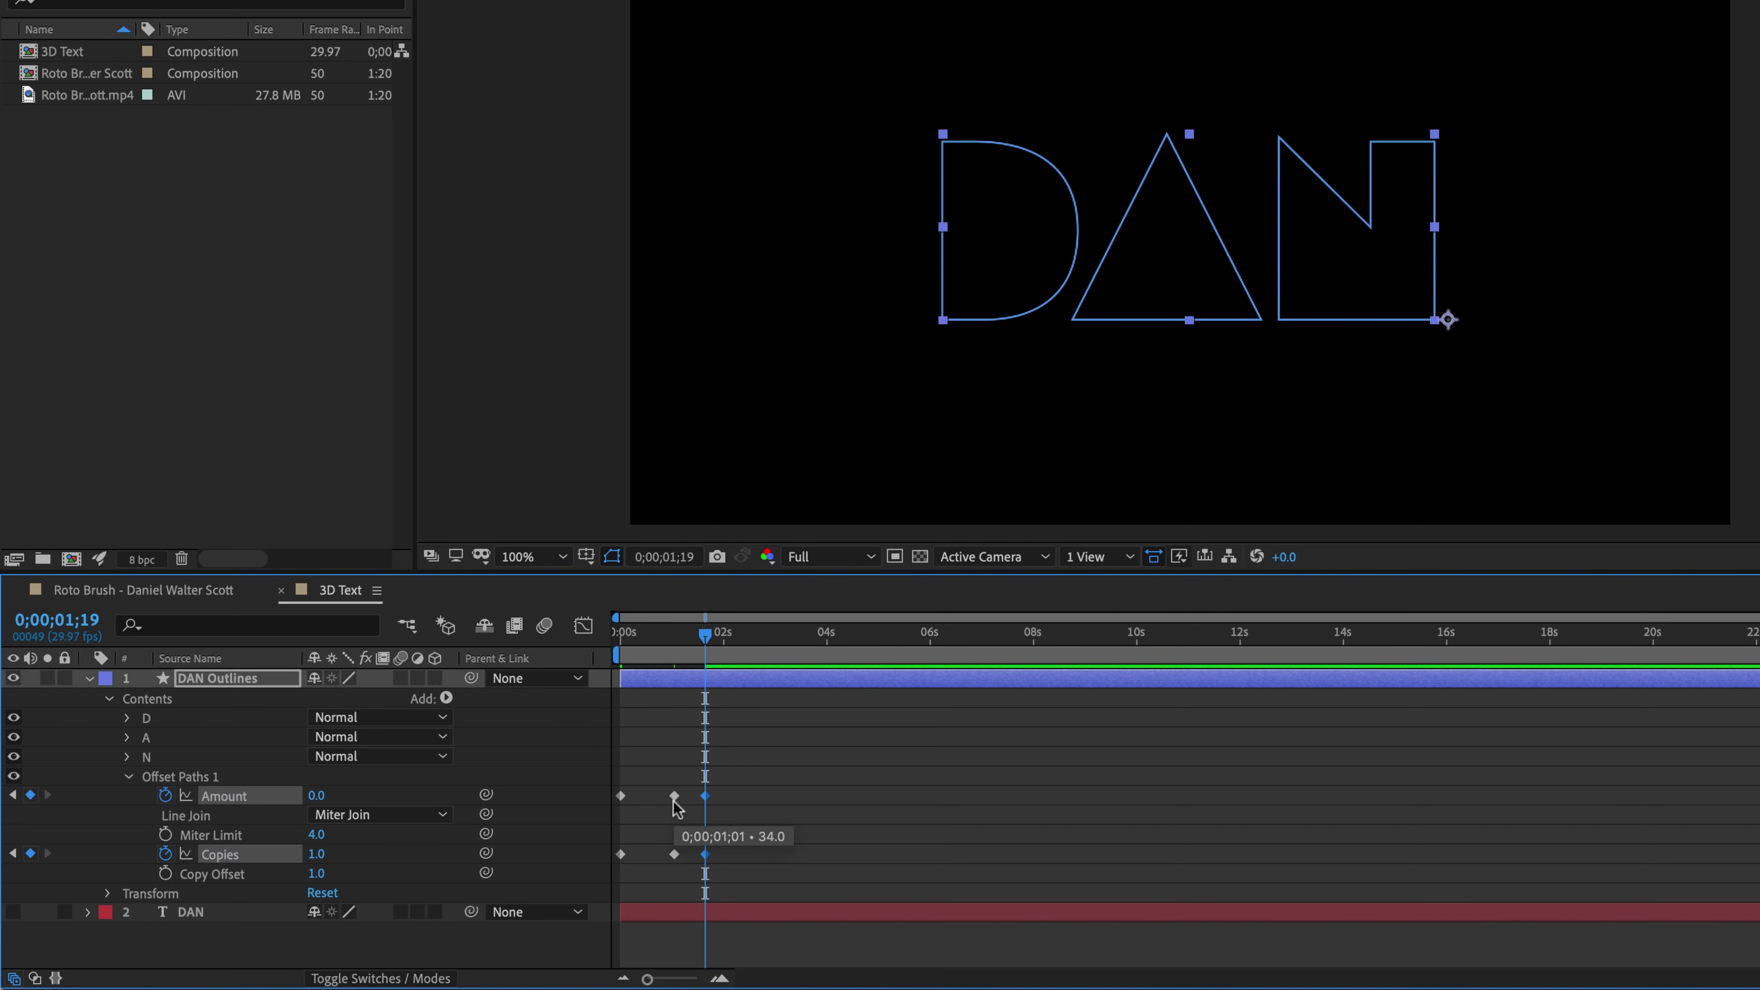
mouse_move(707, 800)
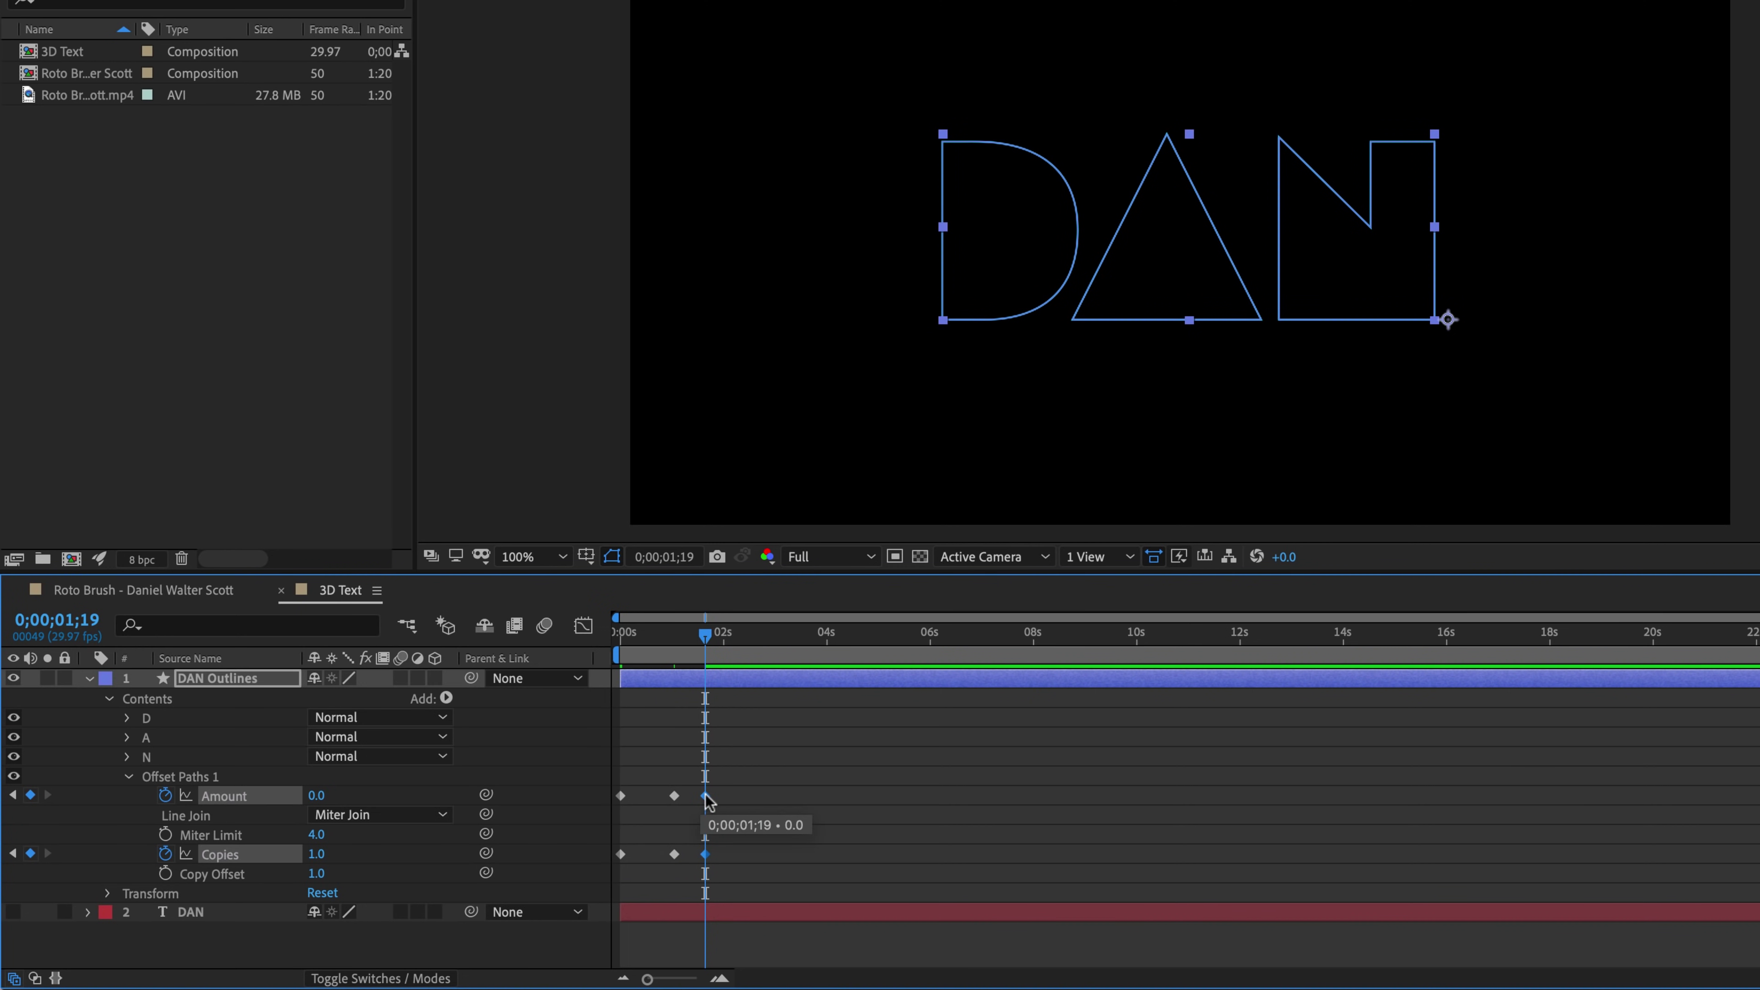
Step: Preview the offset animation from the start of the composition
left_click_drag(701, 641, 513, 631)
key("space")
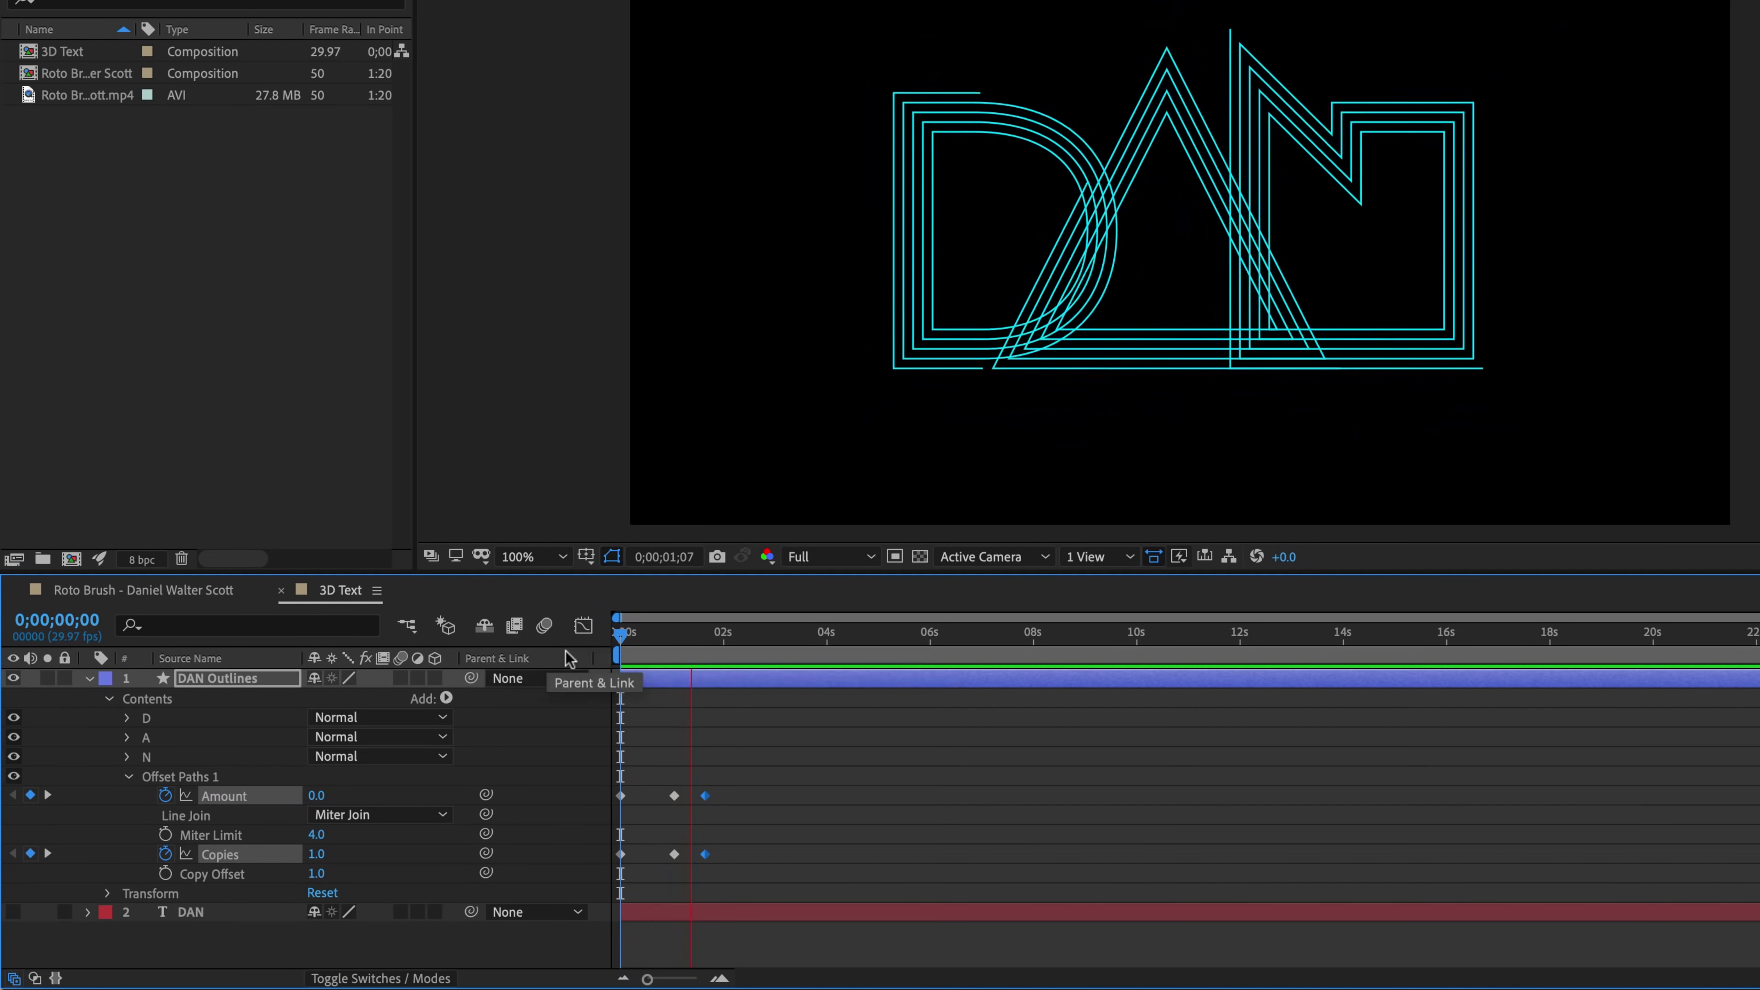
key("space")
Step: Apply Easy Ease to all Amount and Copies keyframes and preview the eased animation
left_click_drag(766, 757, 570, 909)
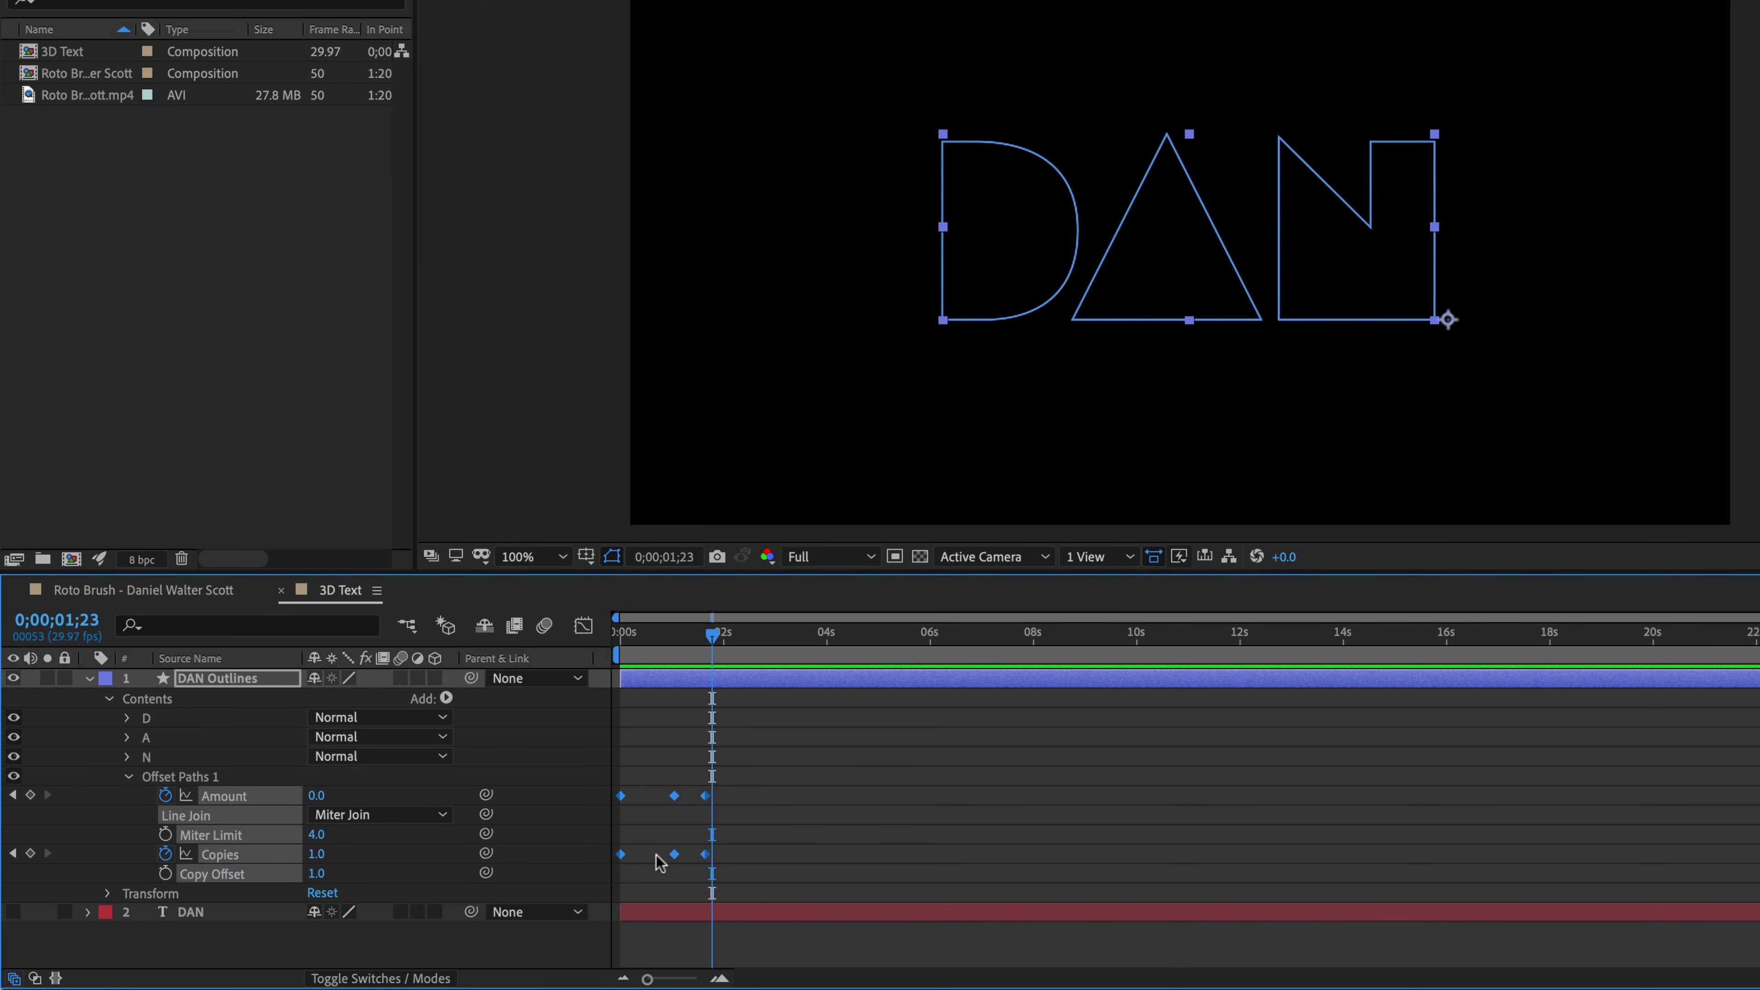
right_click(675, 797)
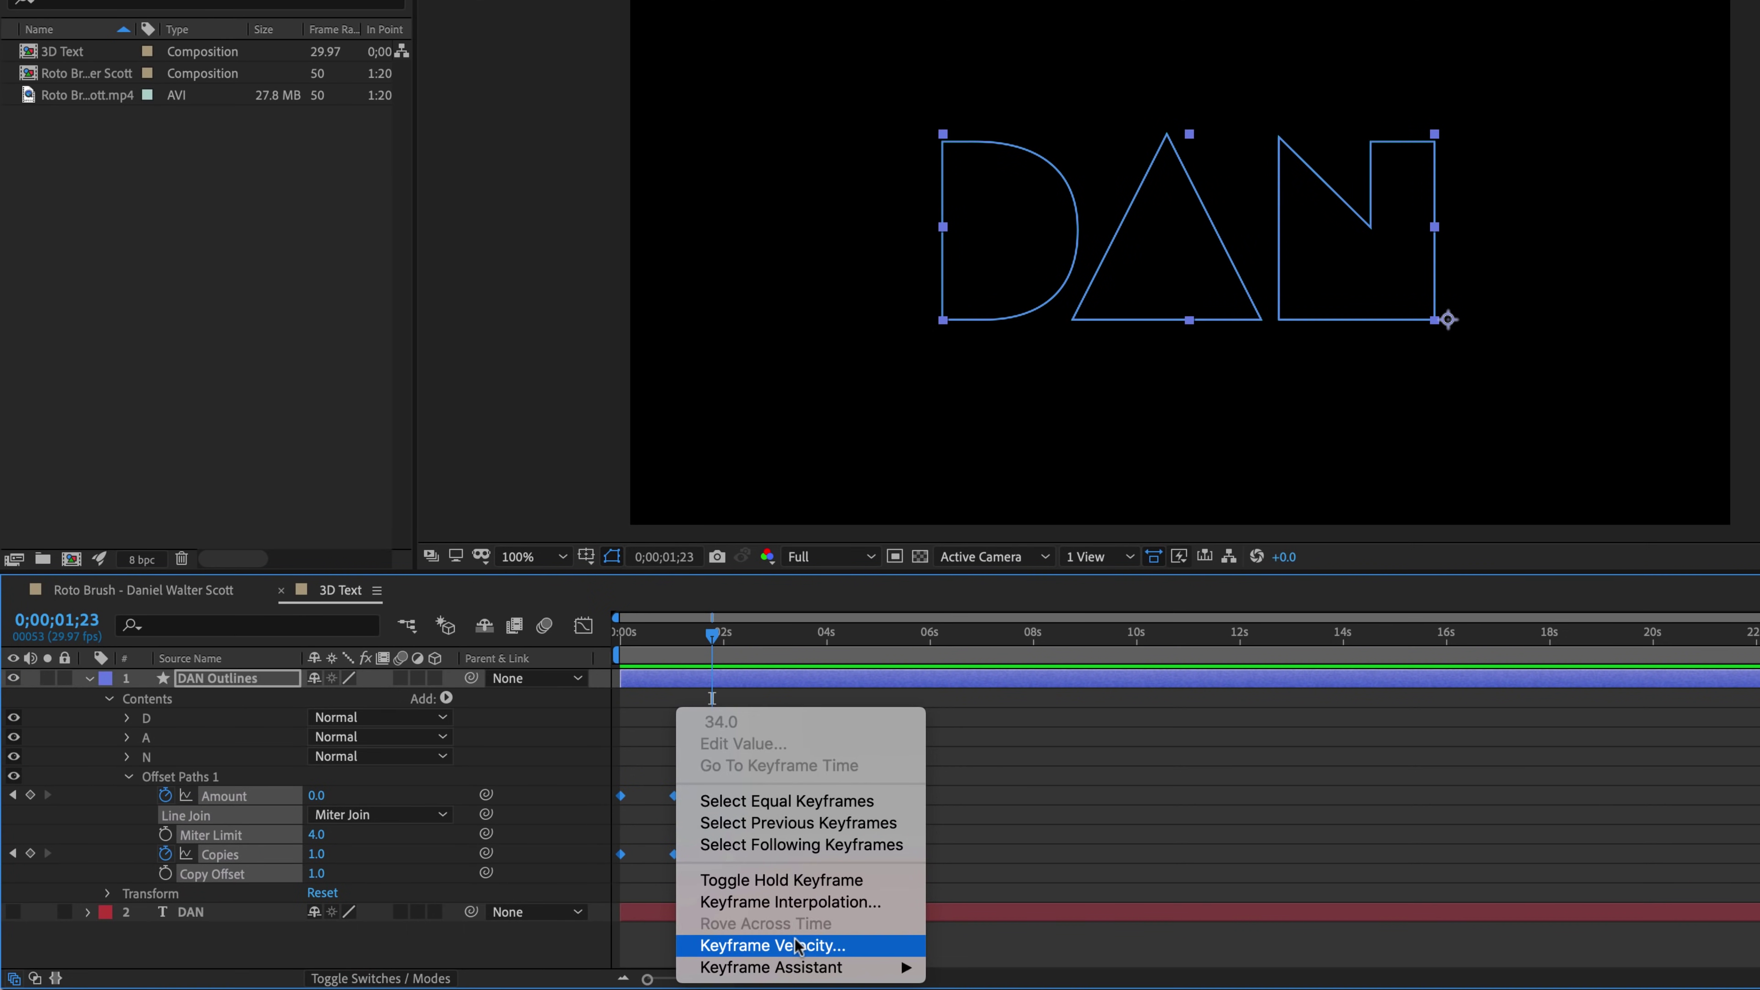
mouse_move(790, 965)
left_click(1016, 838)
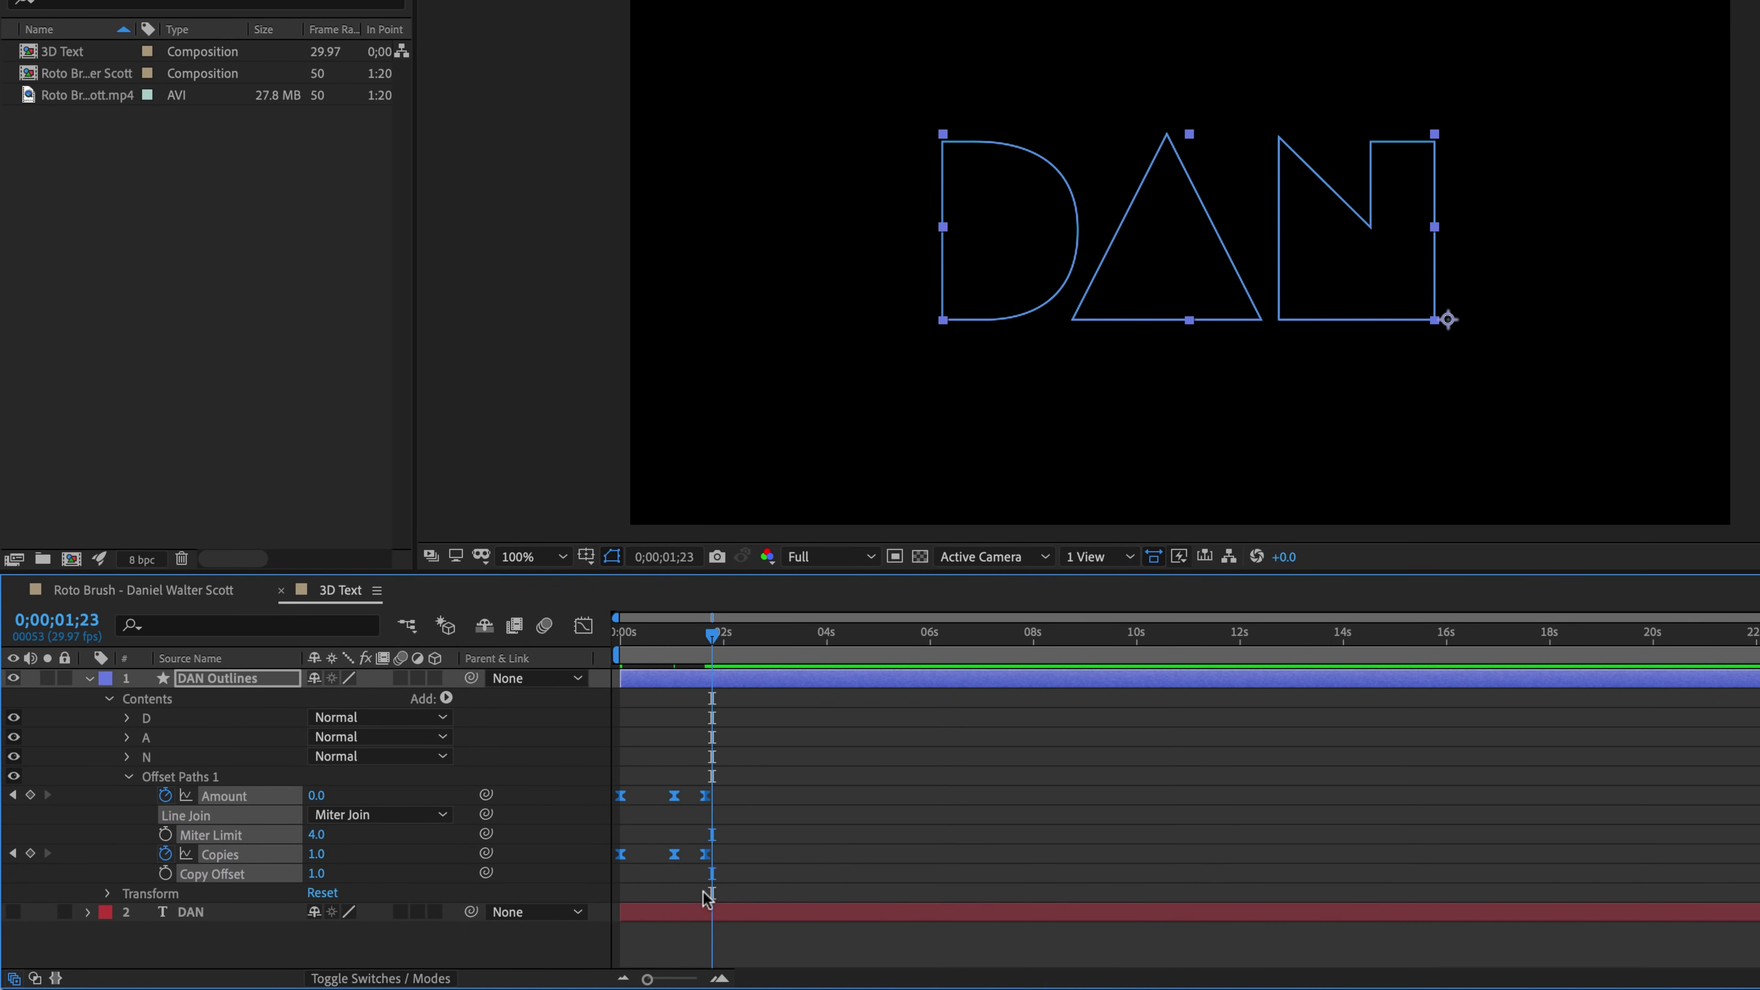
key("space")
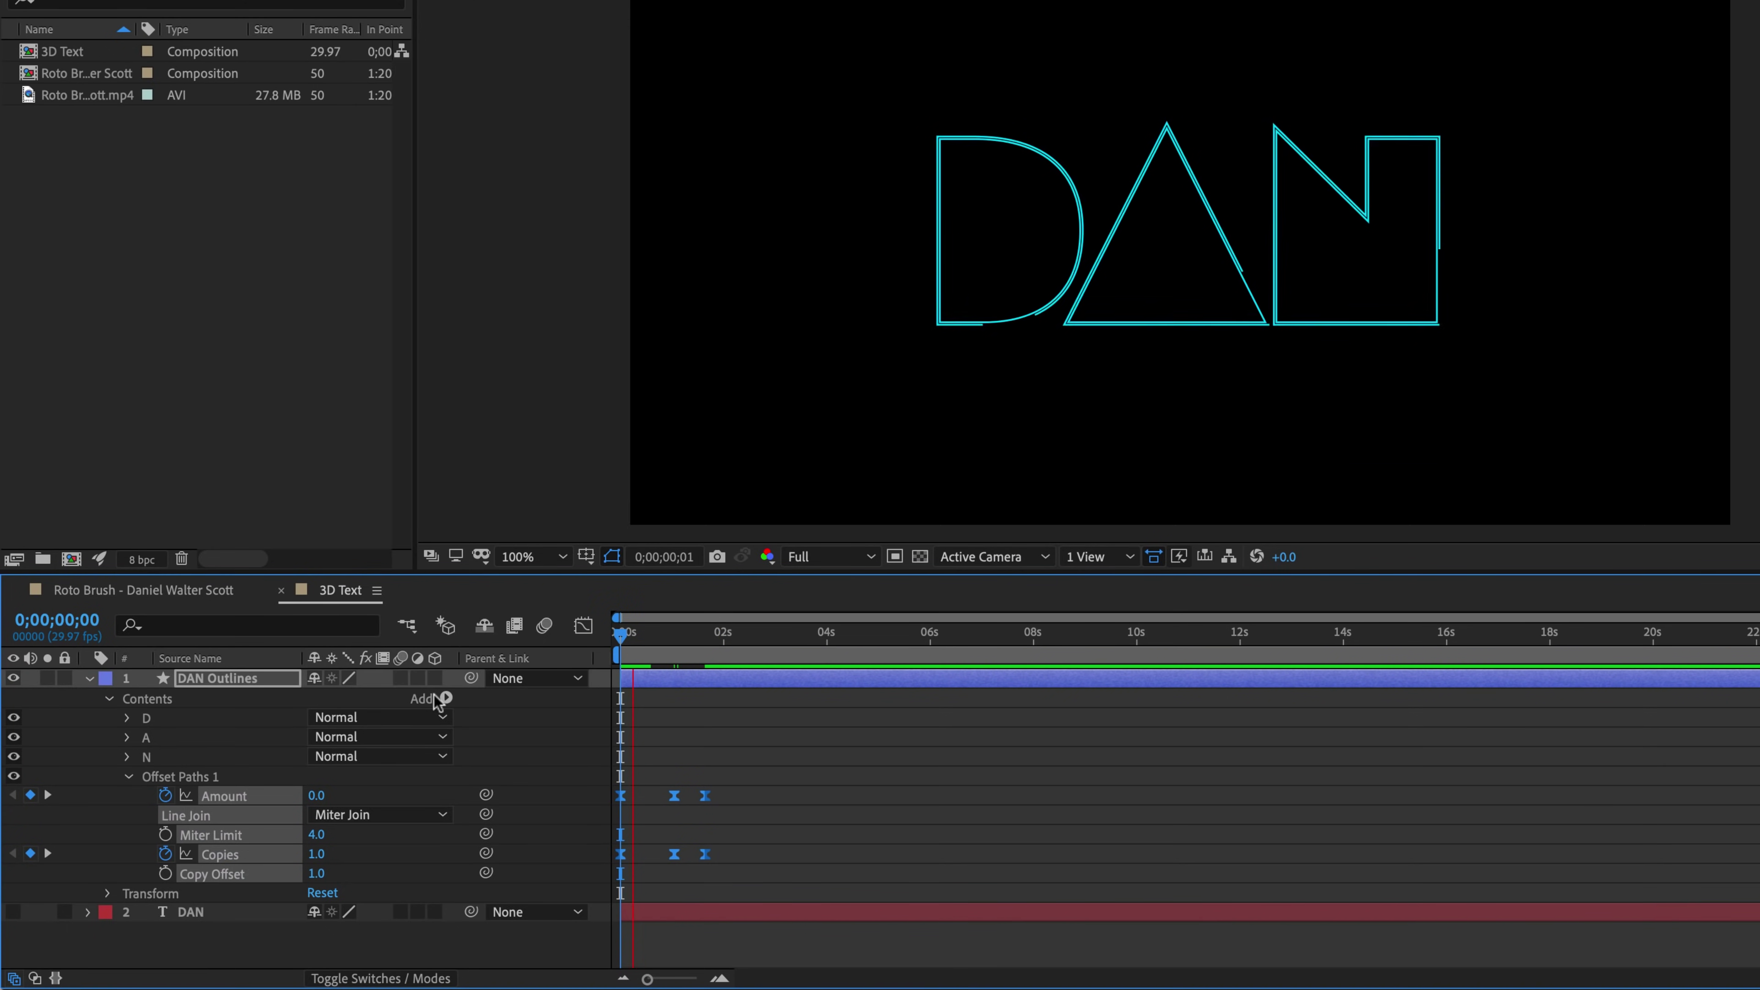
key("space")
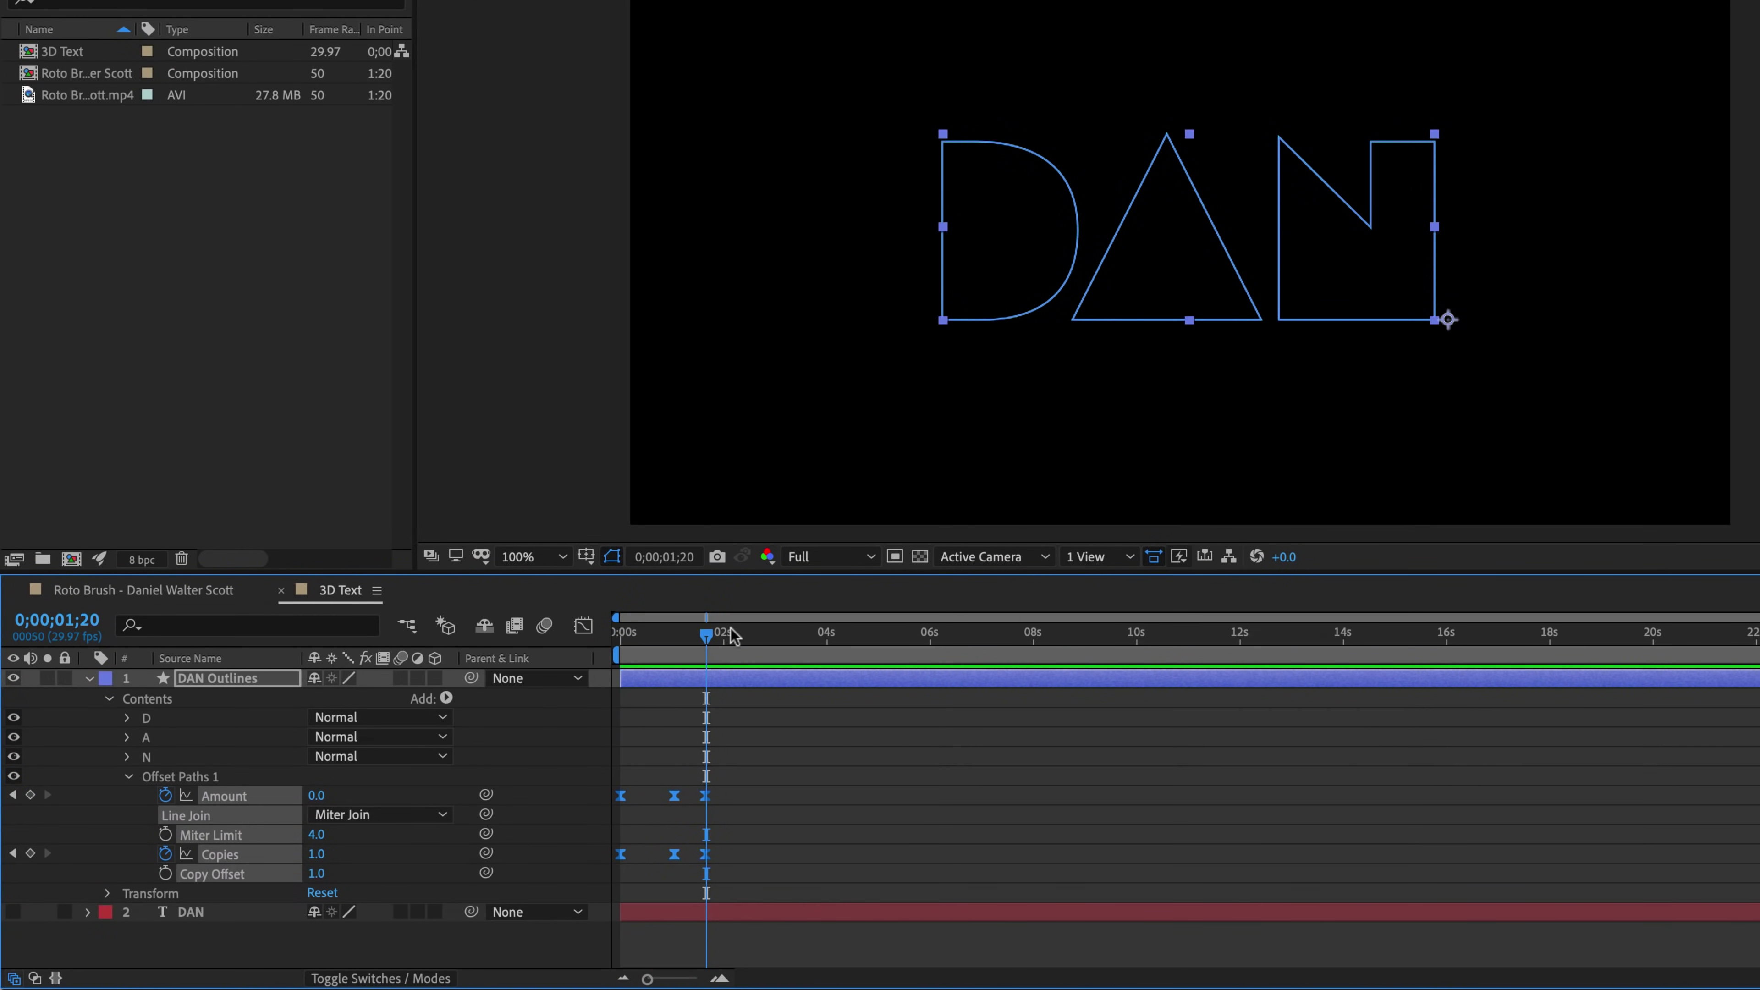
Step: End the work area at about 0;00;02;03 and preview the shortened loop
left_click_drag(705, 634, 728, 636)
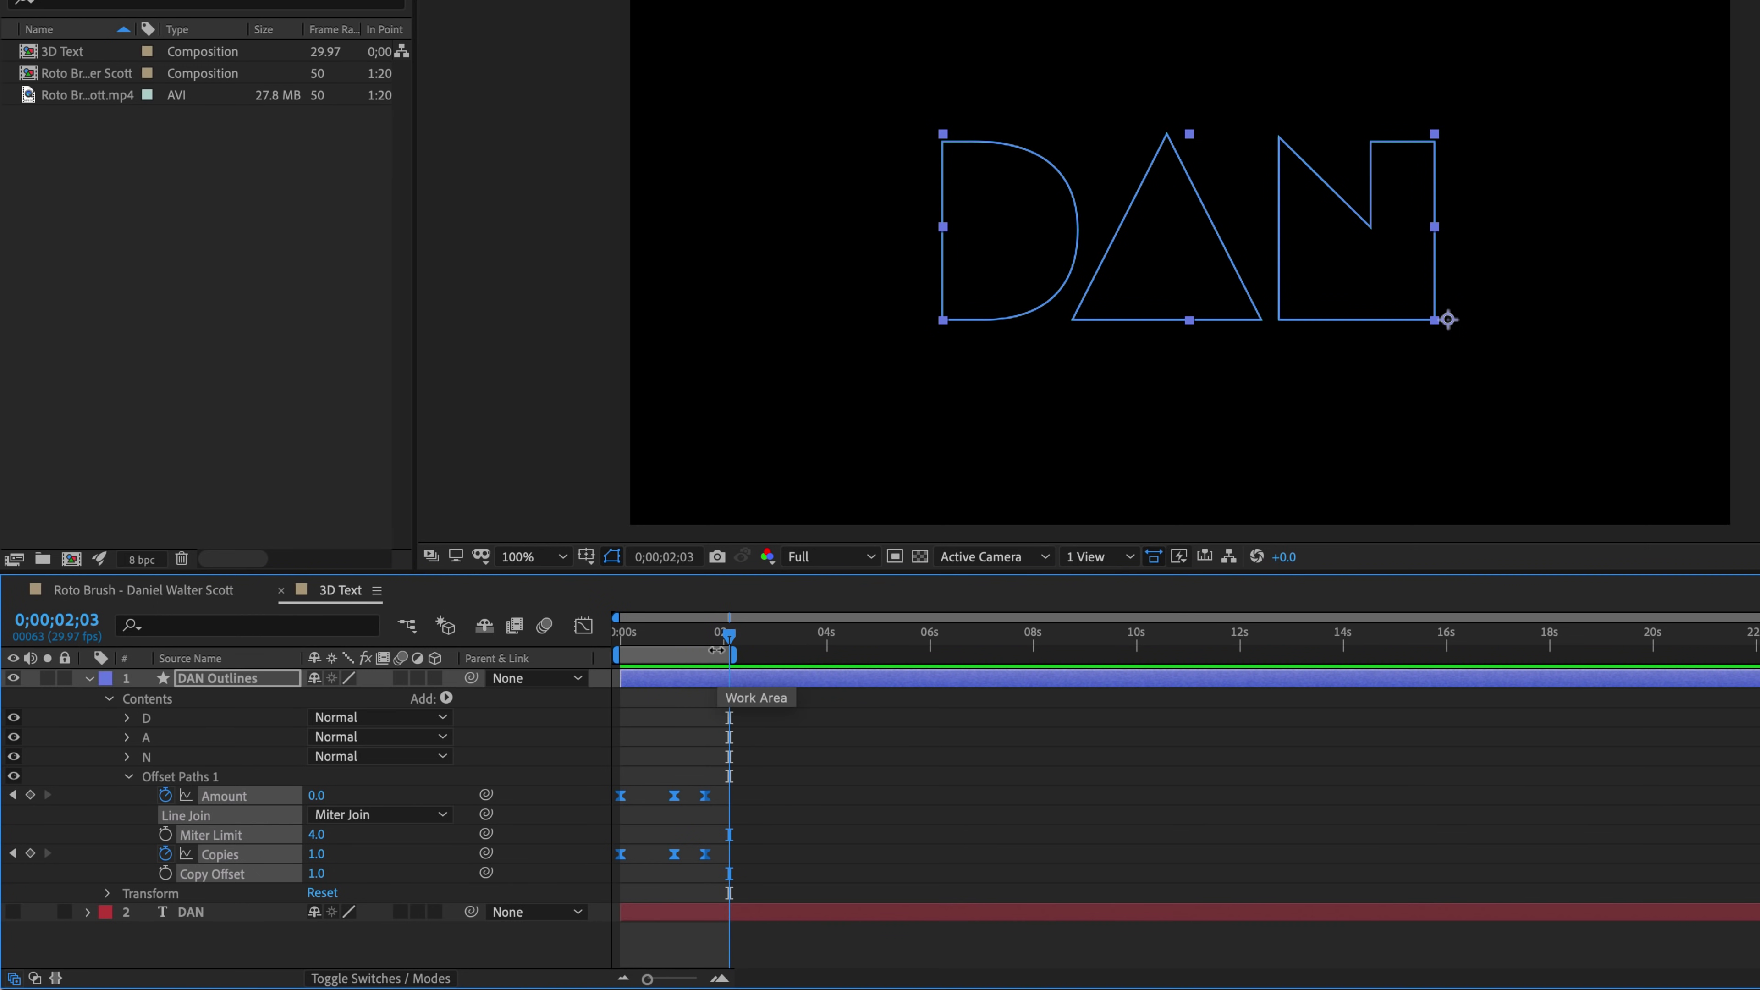
key("space")
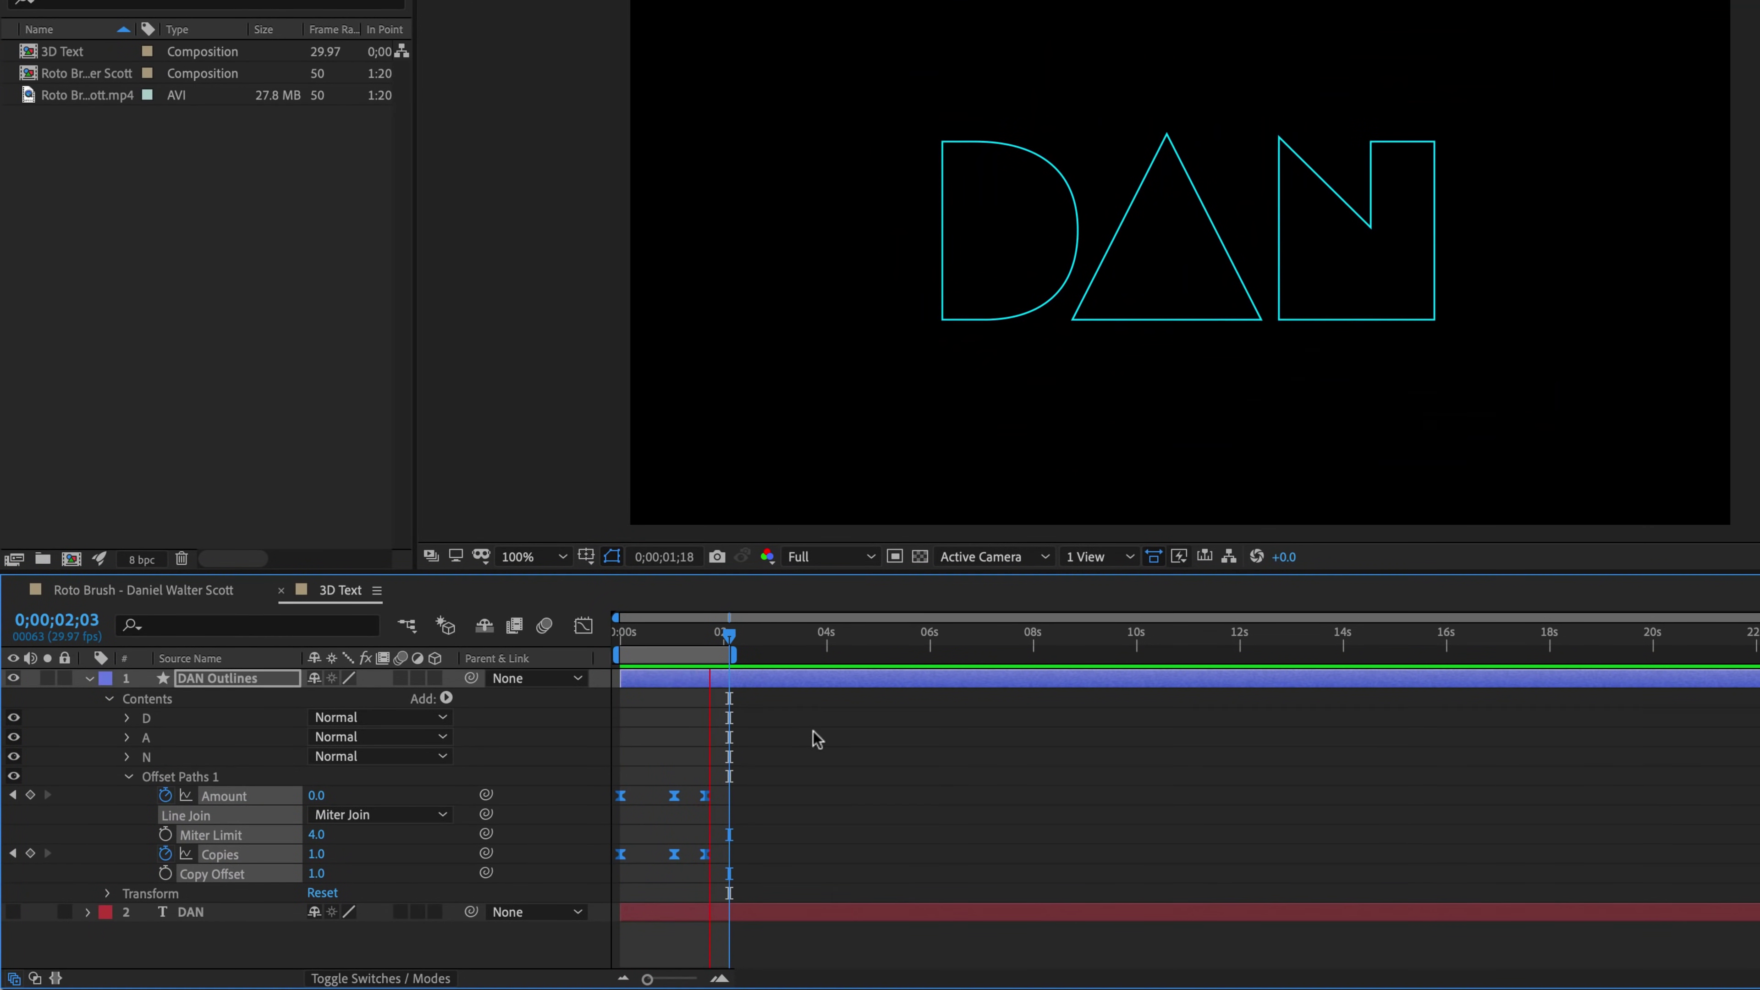
key("space")
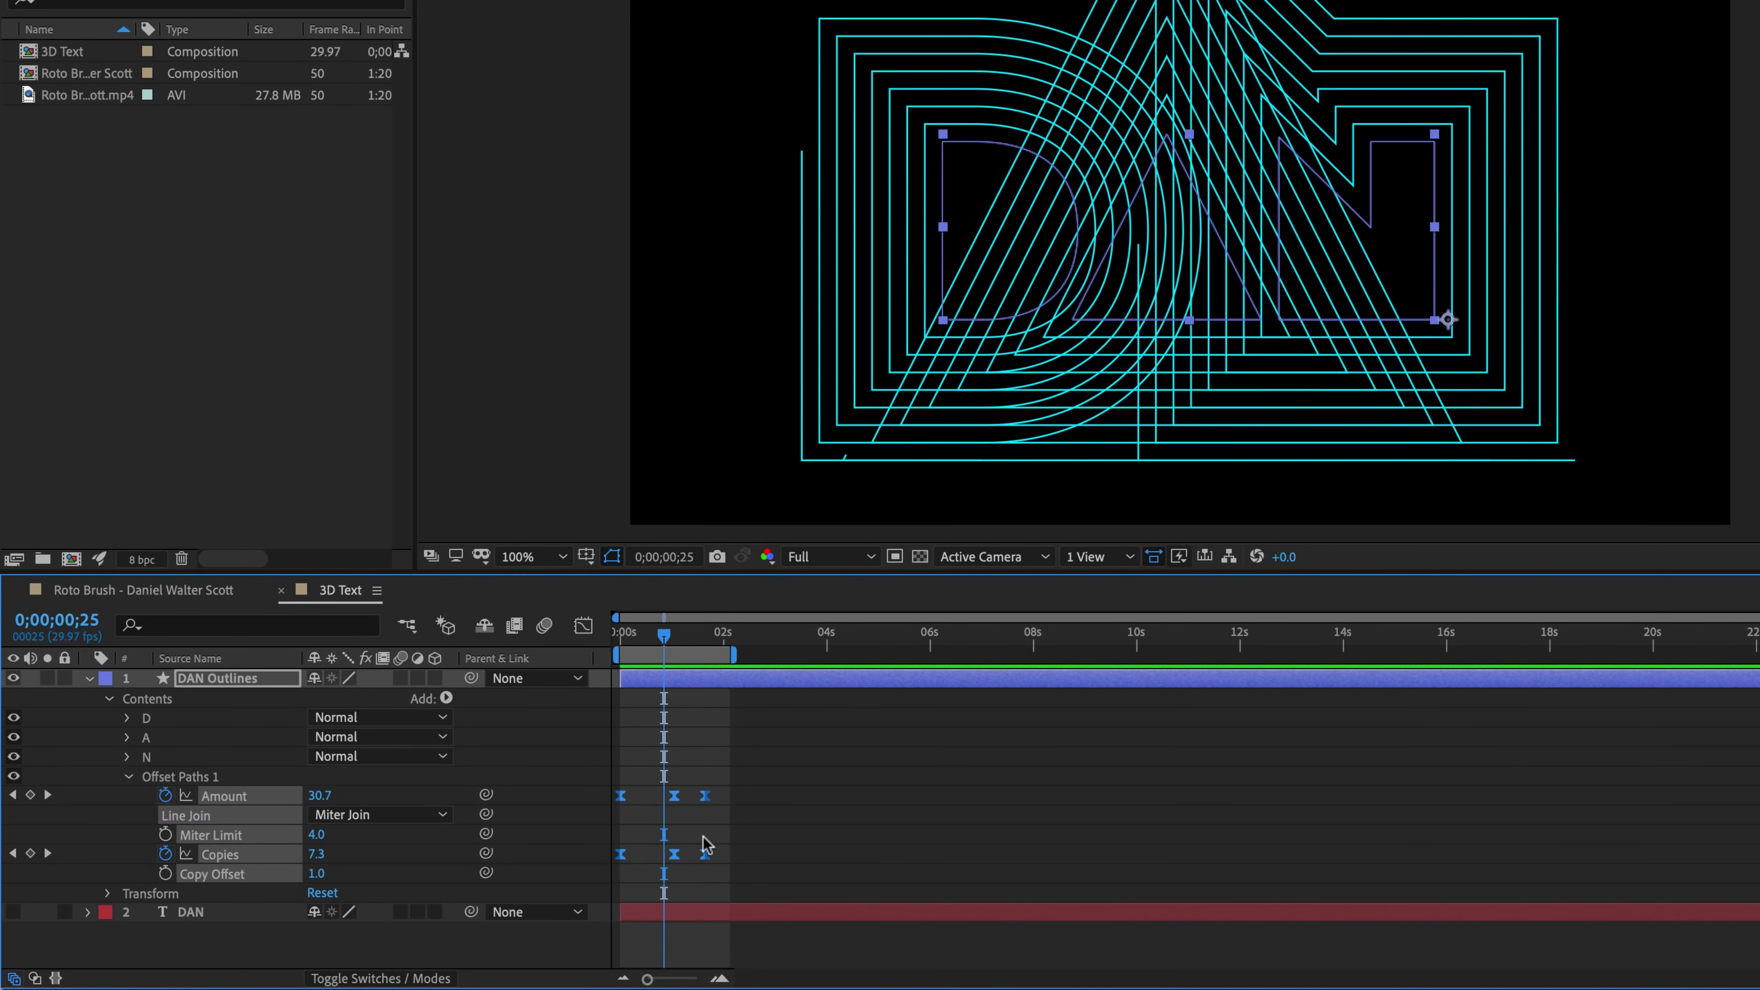
Step: Move the middle Amount and Copies keyframes to 0;00;00;25 and the last pair to 0;00;01;10, and preview the faster timing
mouse_move(703, 798)
left_mouse_down()
mouse_move(658, 799)
mouse_move(691, 818)
left_mouse_up()
key("space")
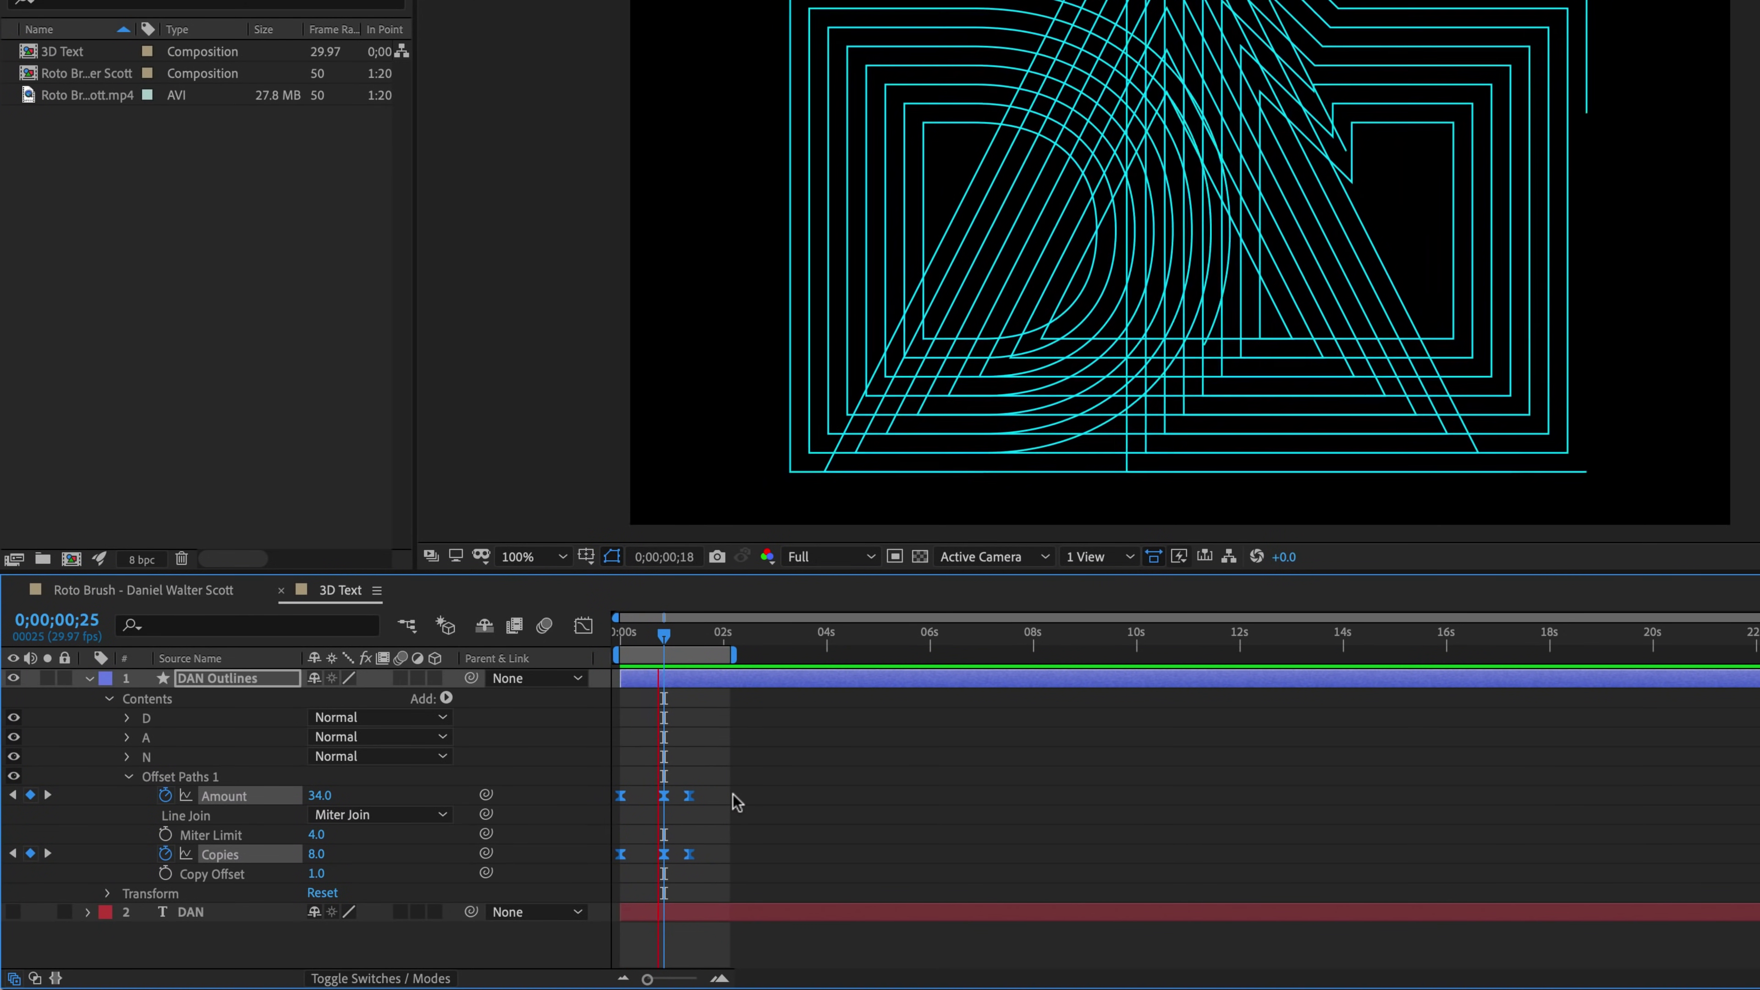
key("space")
key("space")
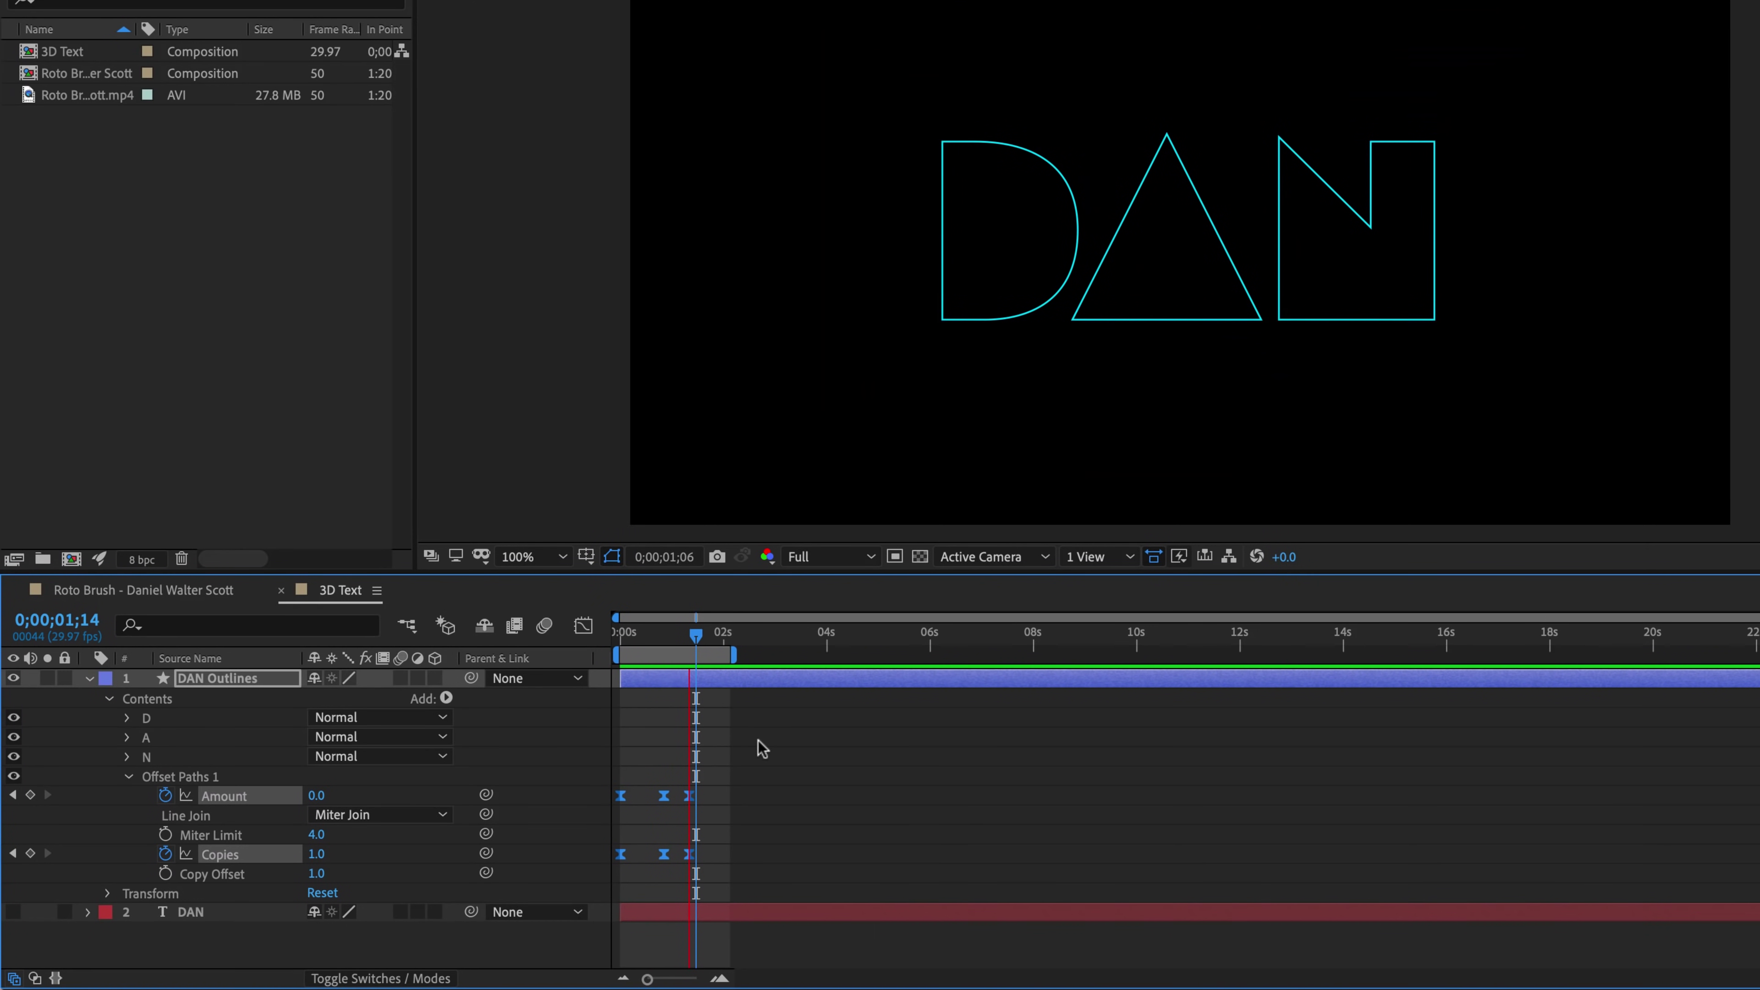
key("space")
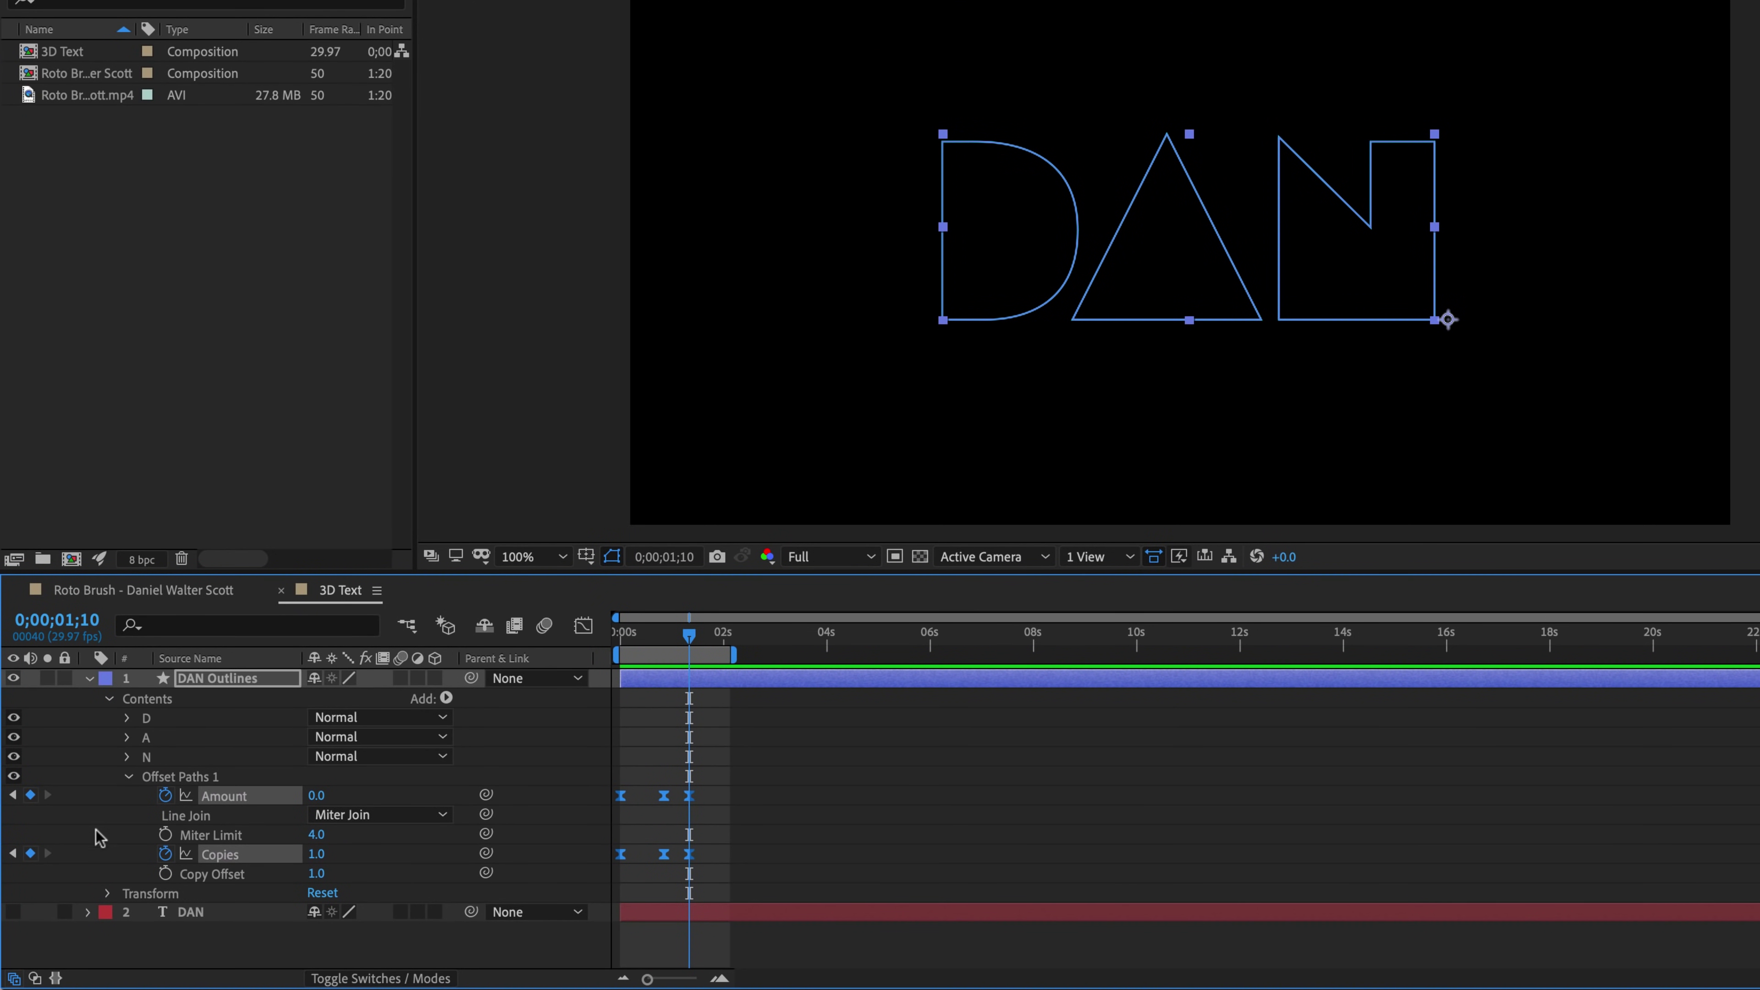
Step: Make the original filled text layer visible again beneath the animated outlines
left_click(14, 911)
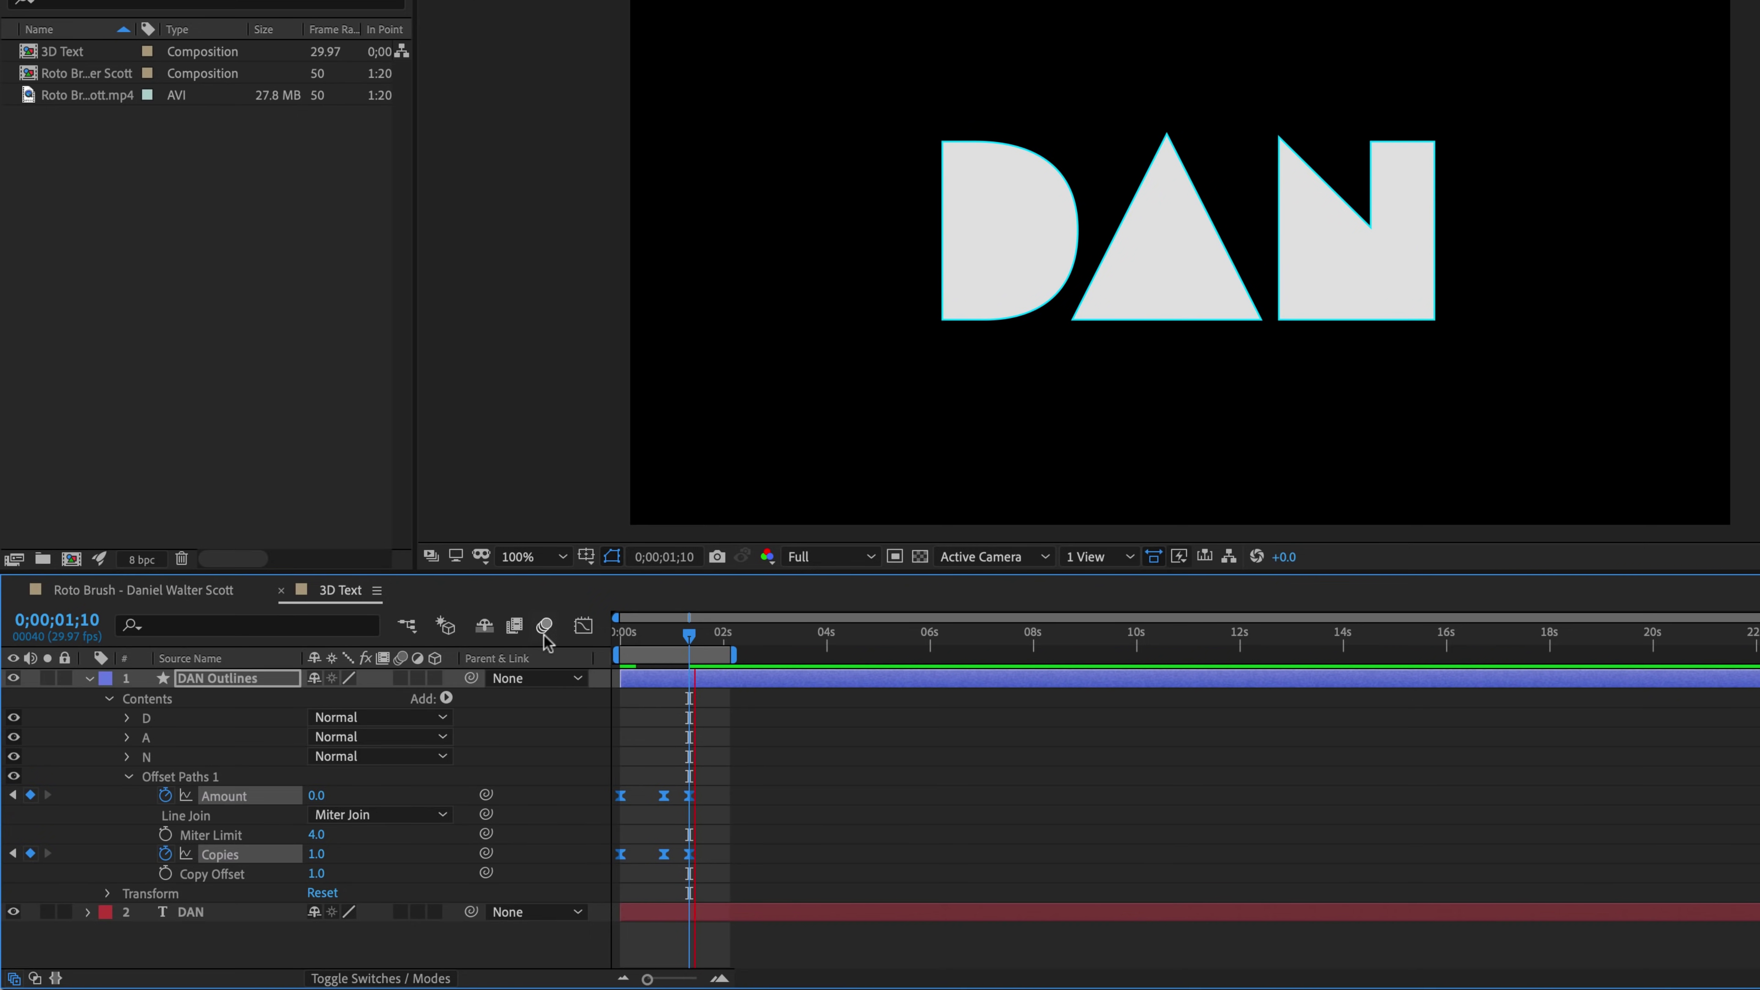
Step: Preview the outline animation over the filled text and collapse the outlines layer's properties
key("space")
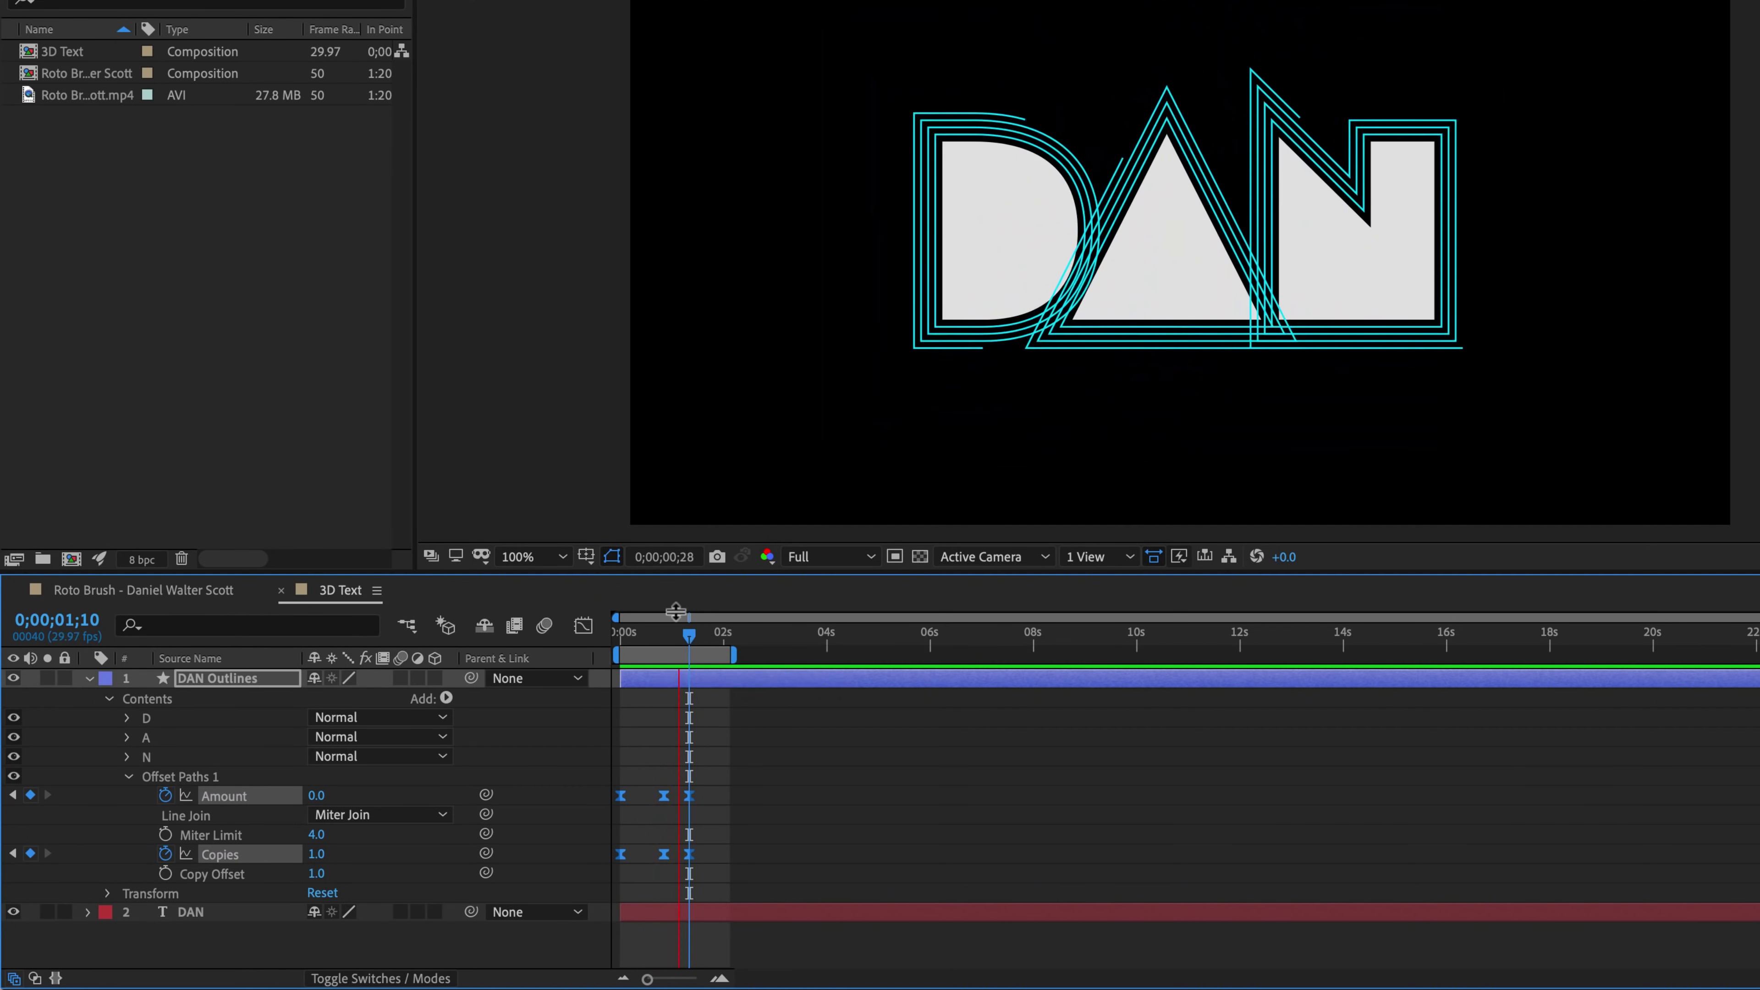
key("space")
left_click(88, 678)
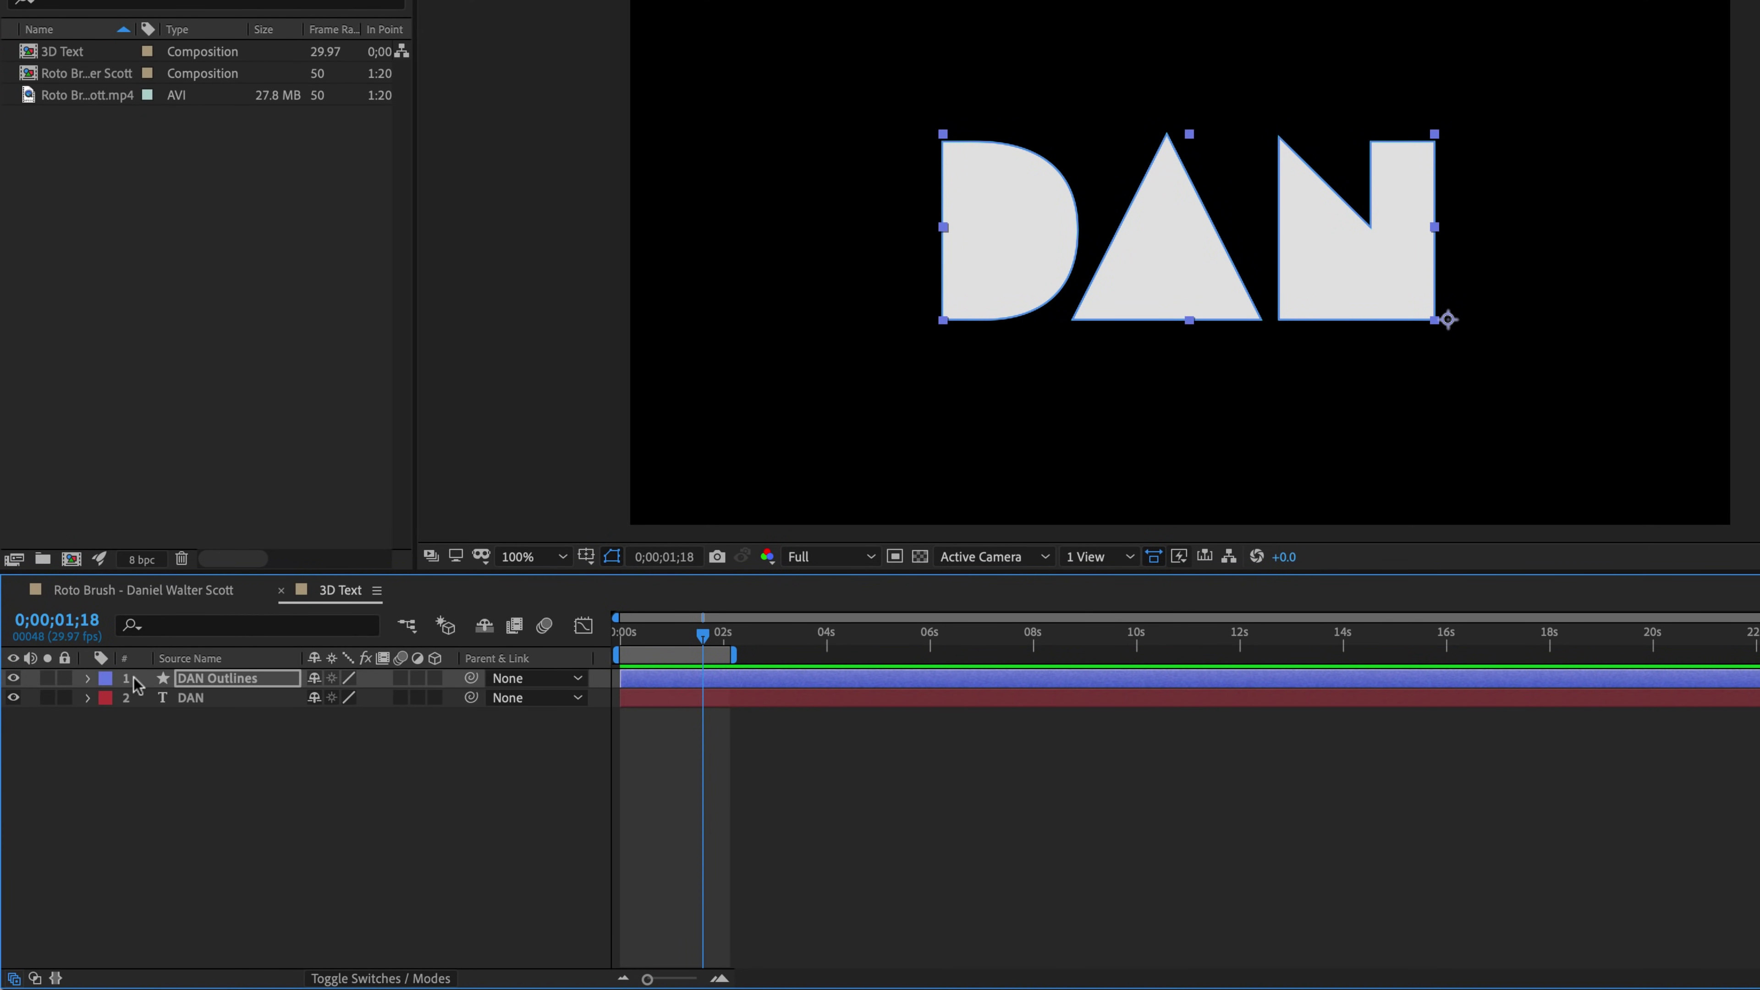
Step: Set the stroke width of the outlines layer to 6 px
key("Return")
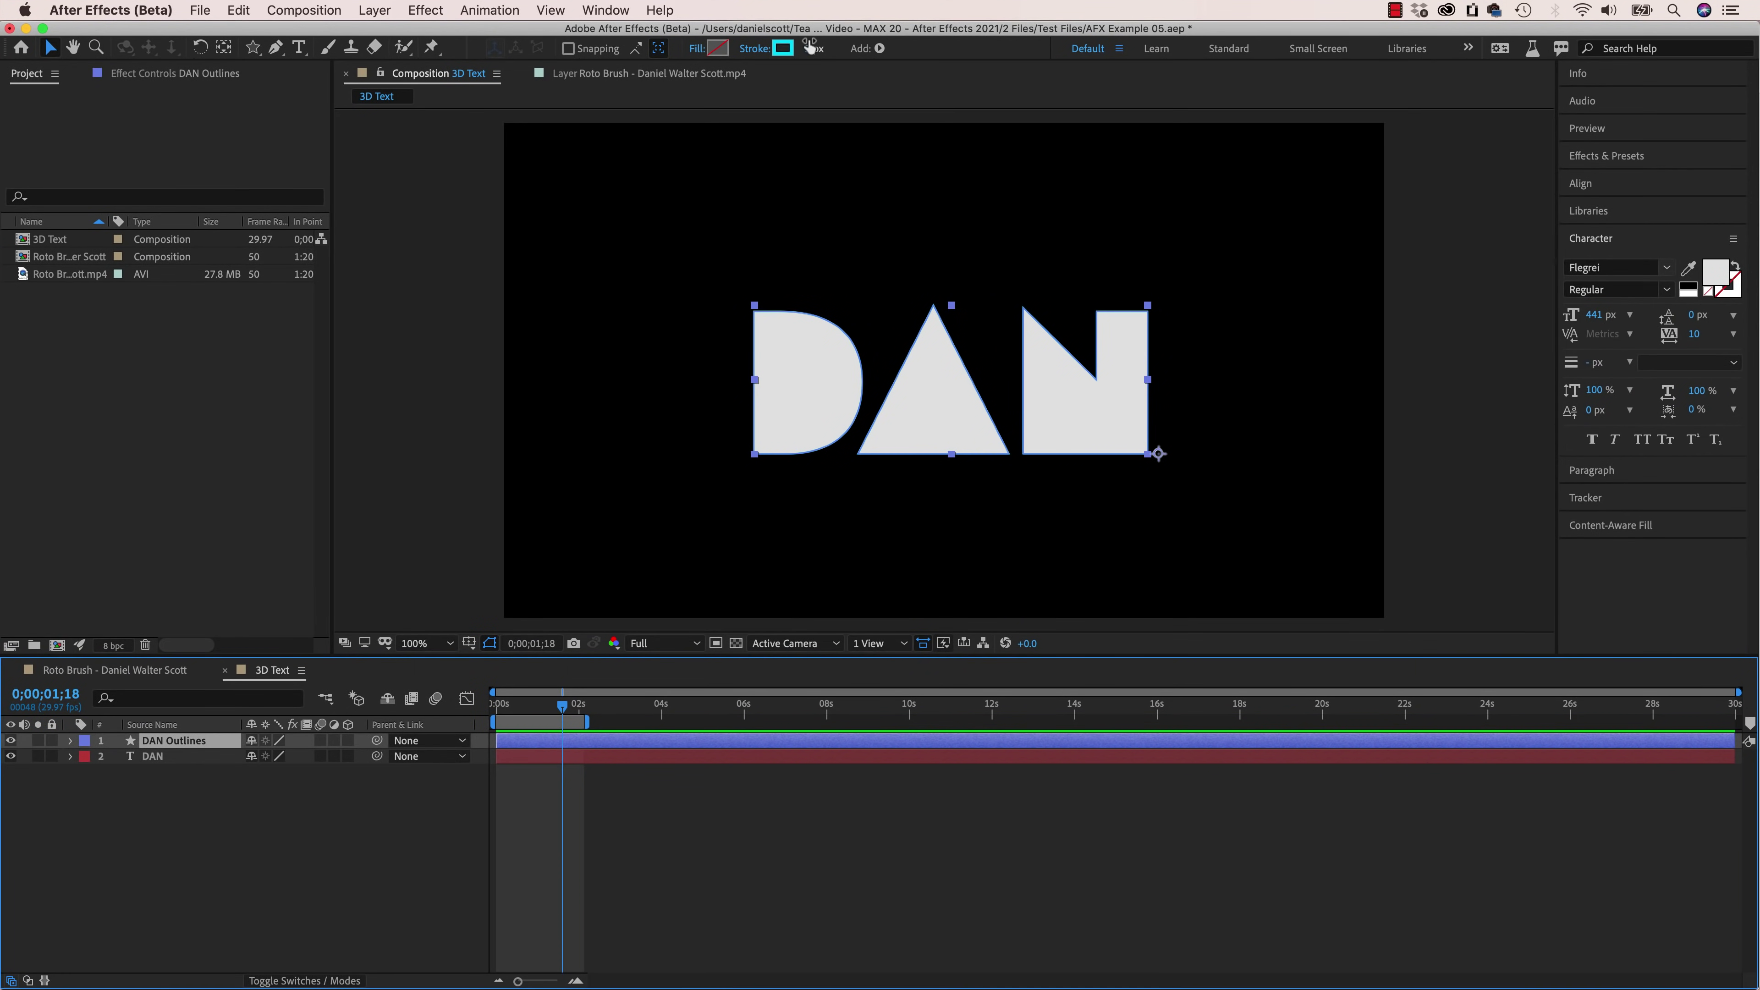
left_click(810, 47)
type("6")
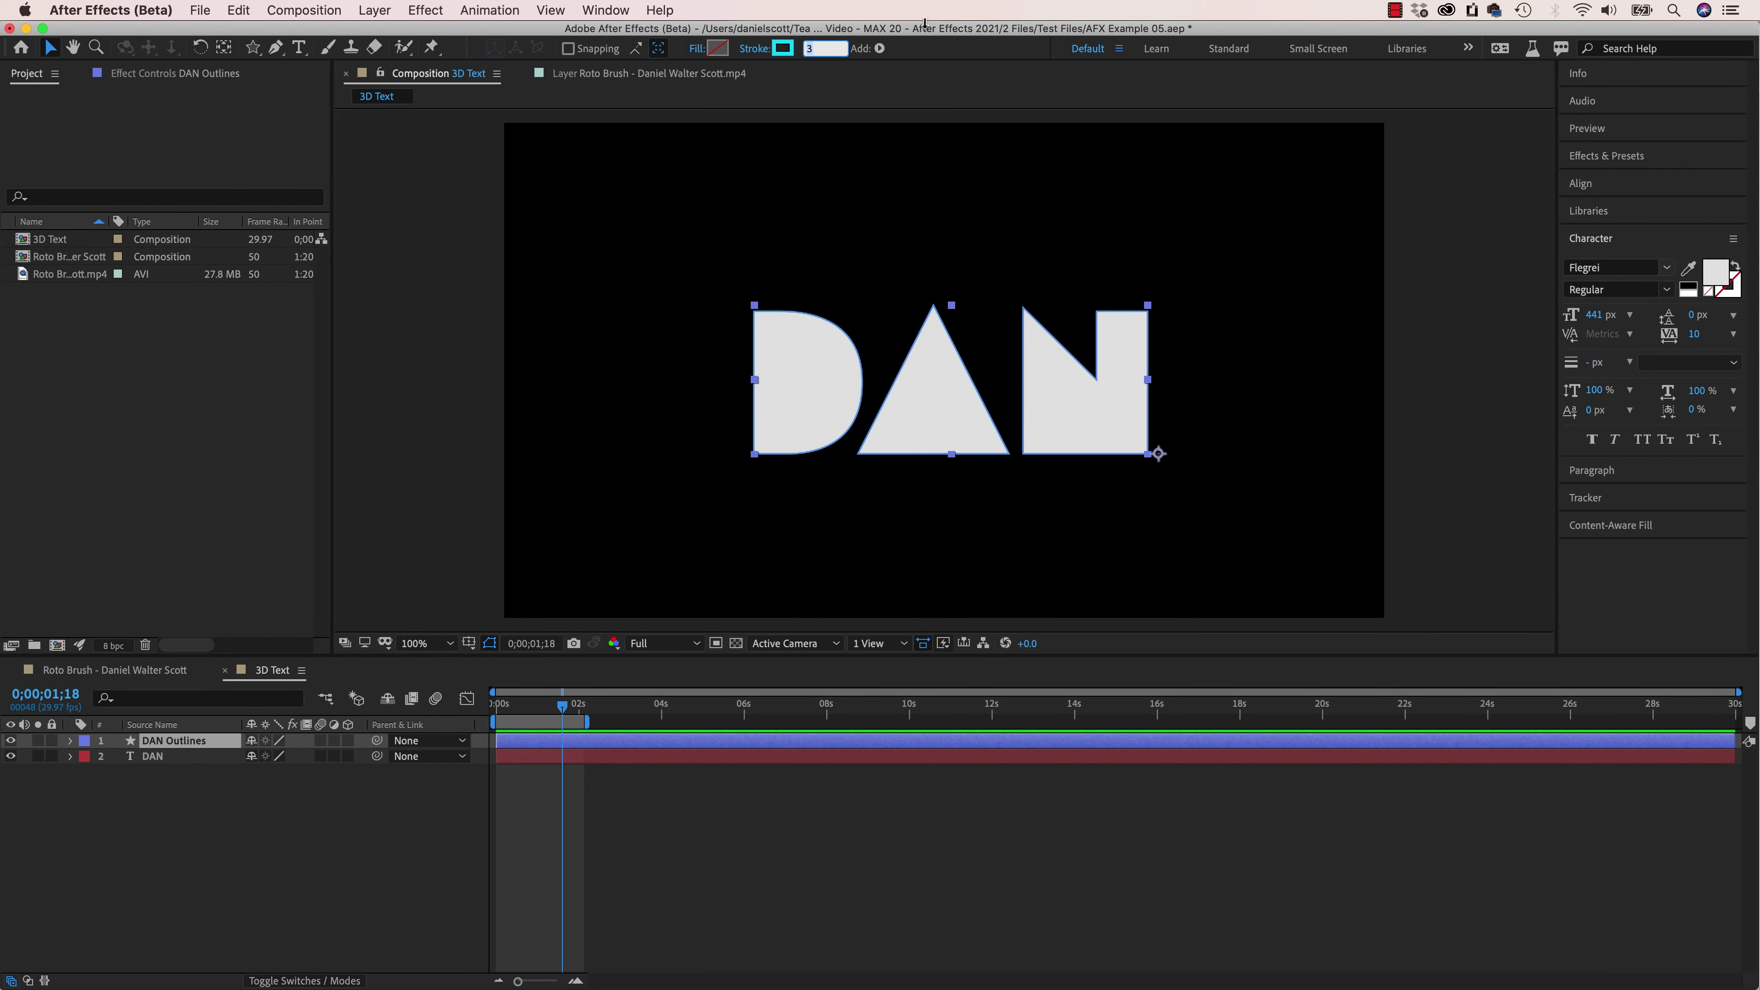
key("Return")
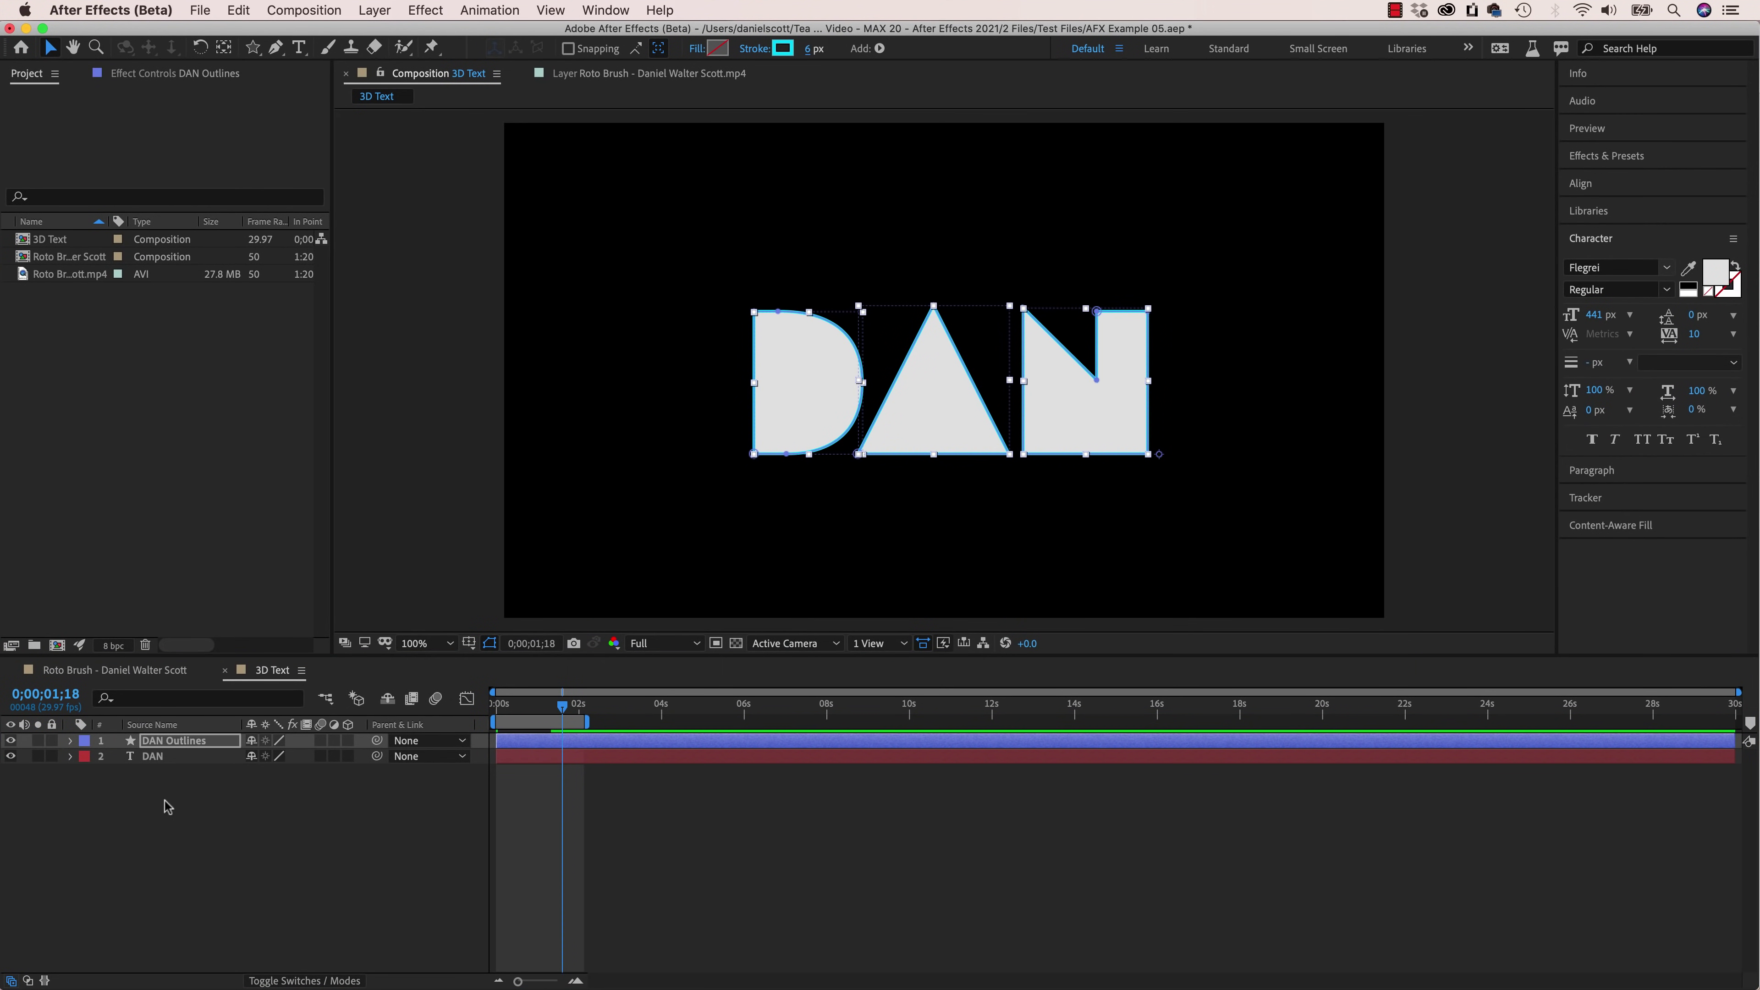
Step: Duplicate the outlines layer and rename the original, replacing "Outlines" in its name with "Cya"
left_click(159, 746)
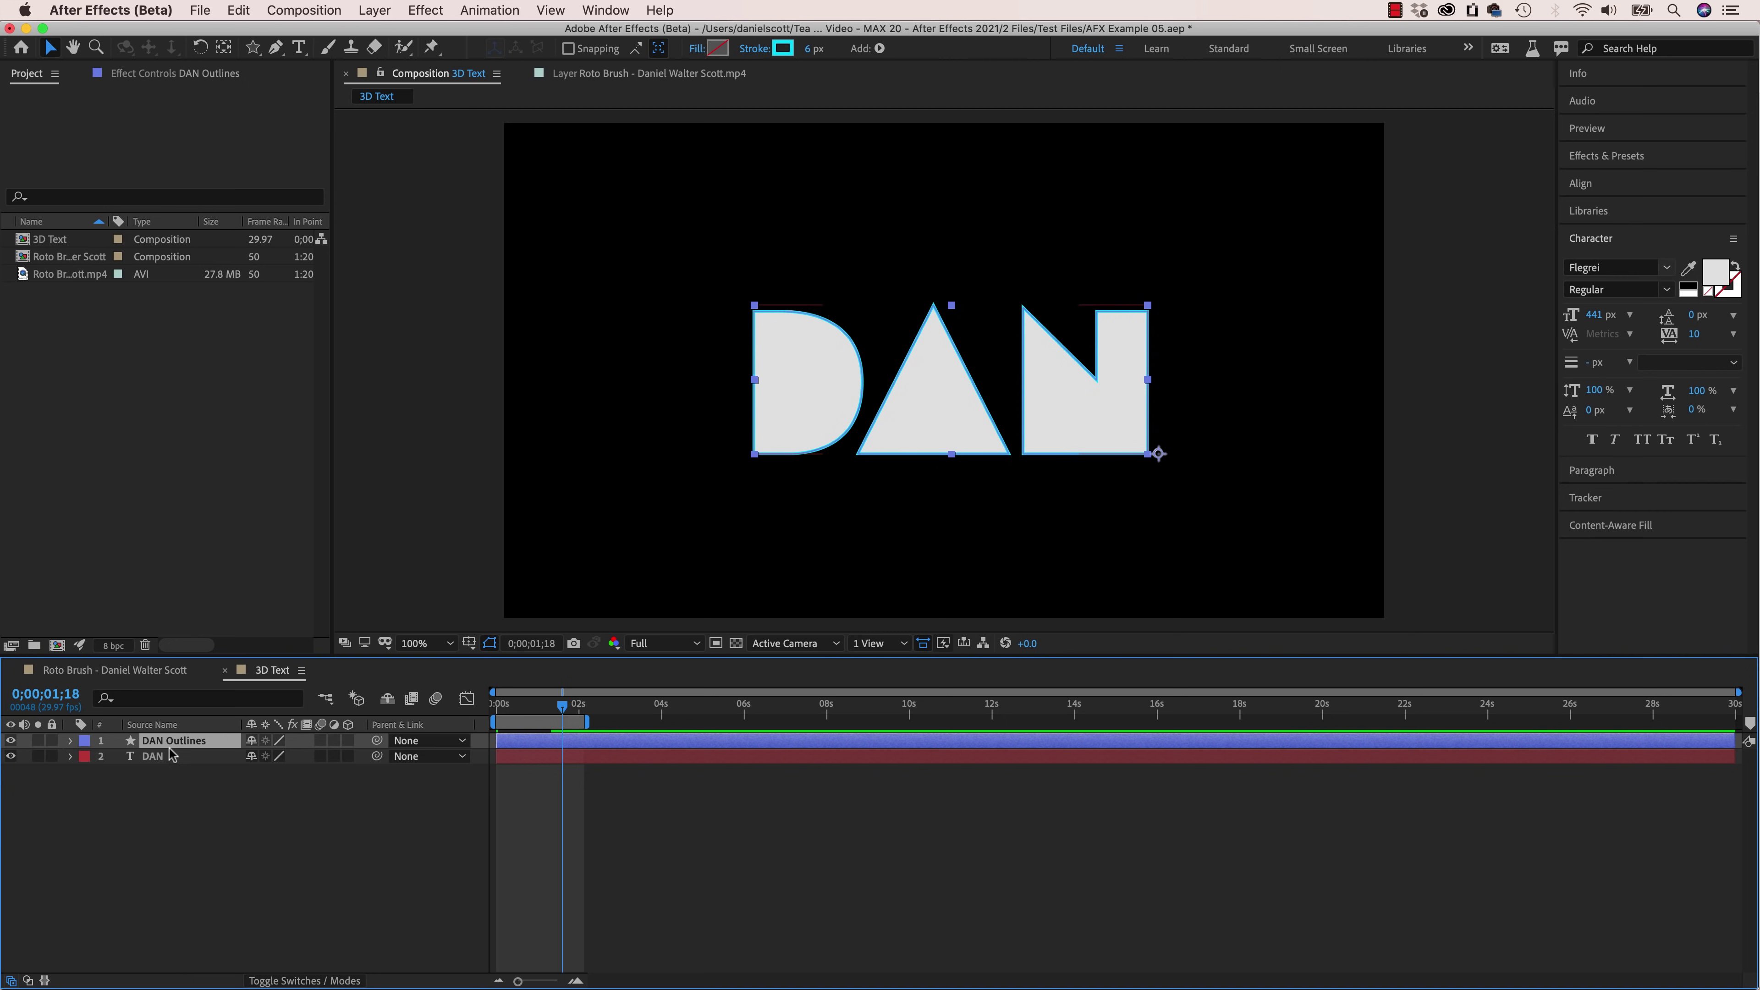
key("super+d")
left_click(193, 759)
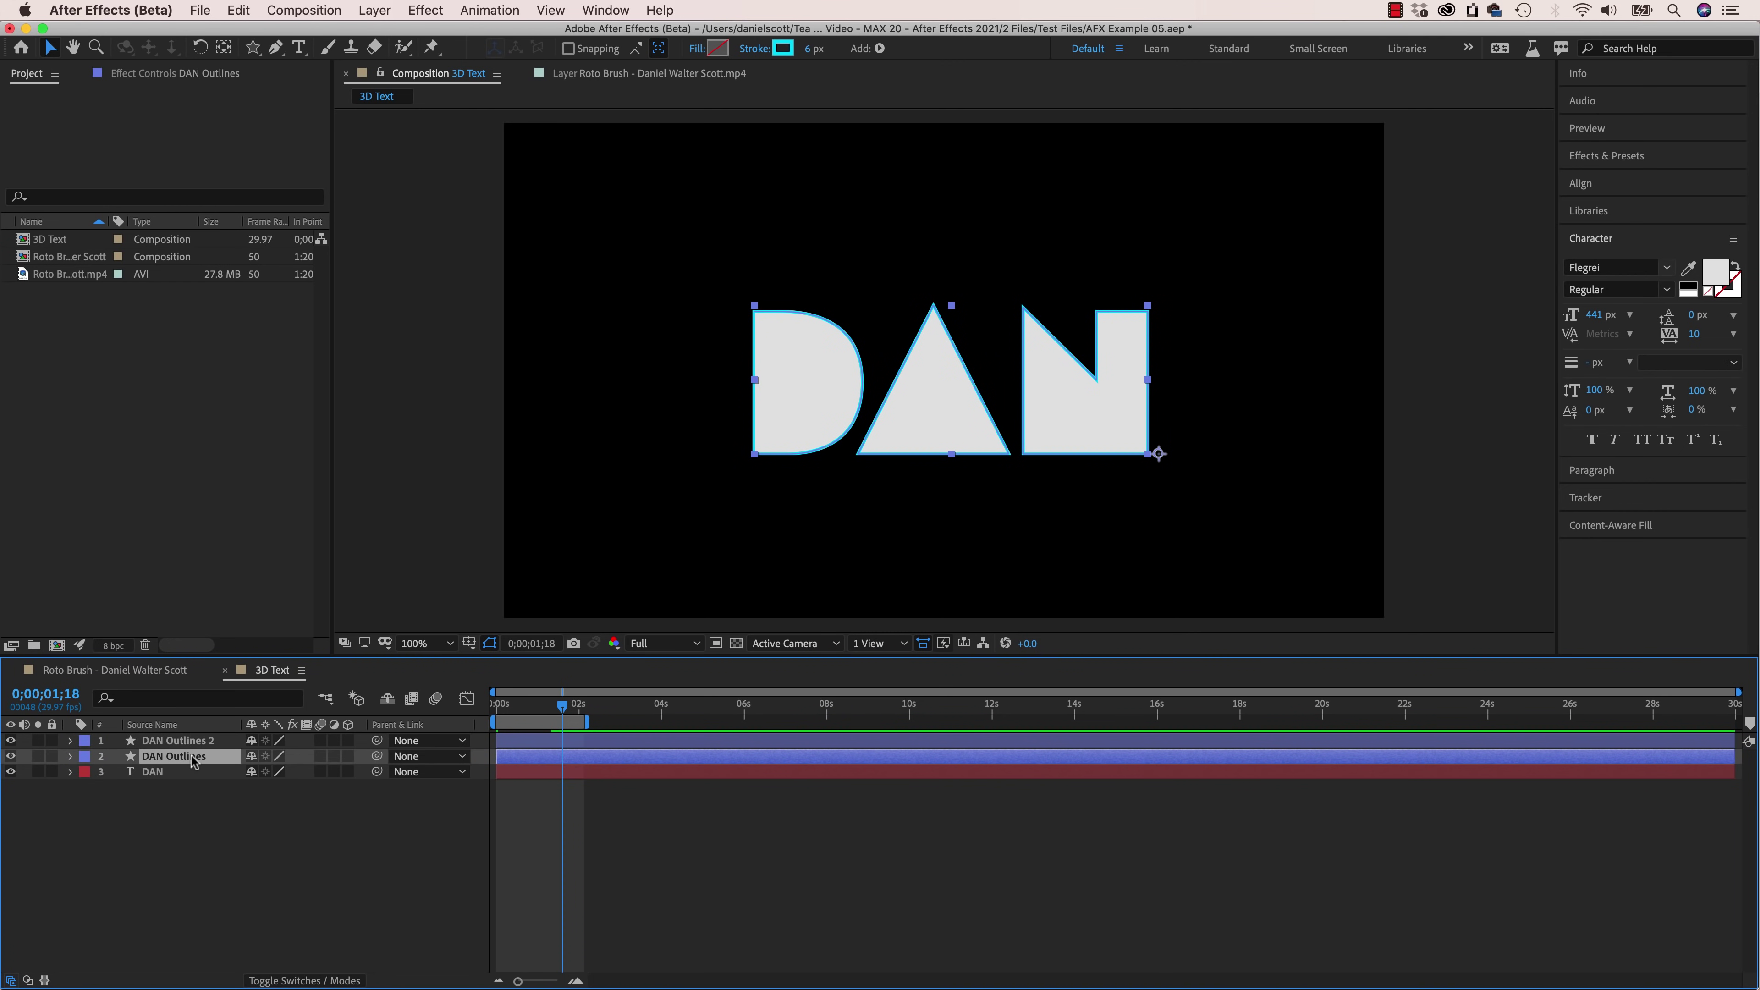
key("Return")
double_click(198, 756)
type("Cya")
key("Return")
Step: Rename the duplicated outlines layer, replacing "Outlines 2" in its name with "Red"
left_click(203, 740)
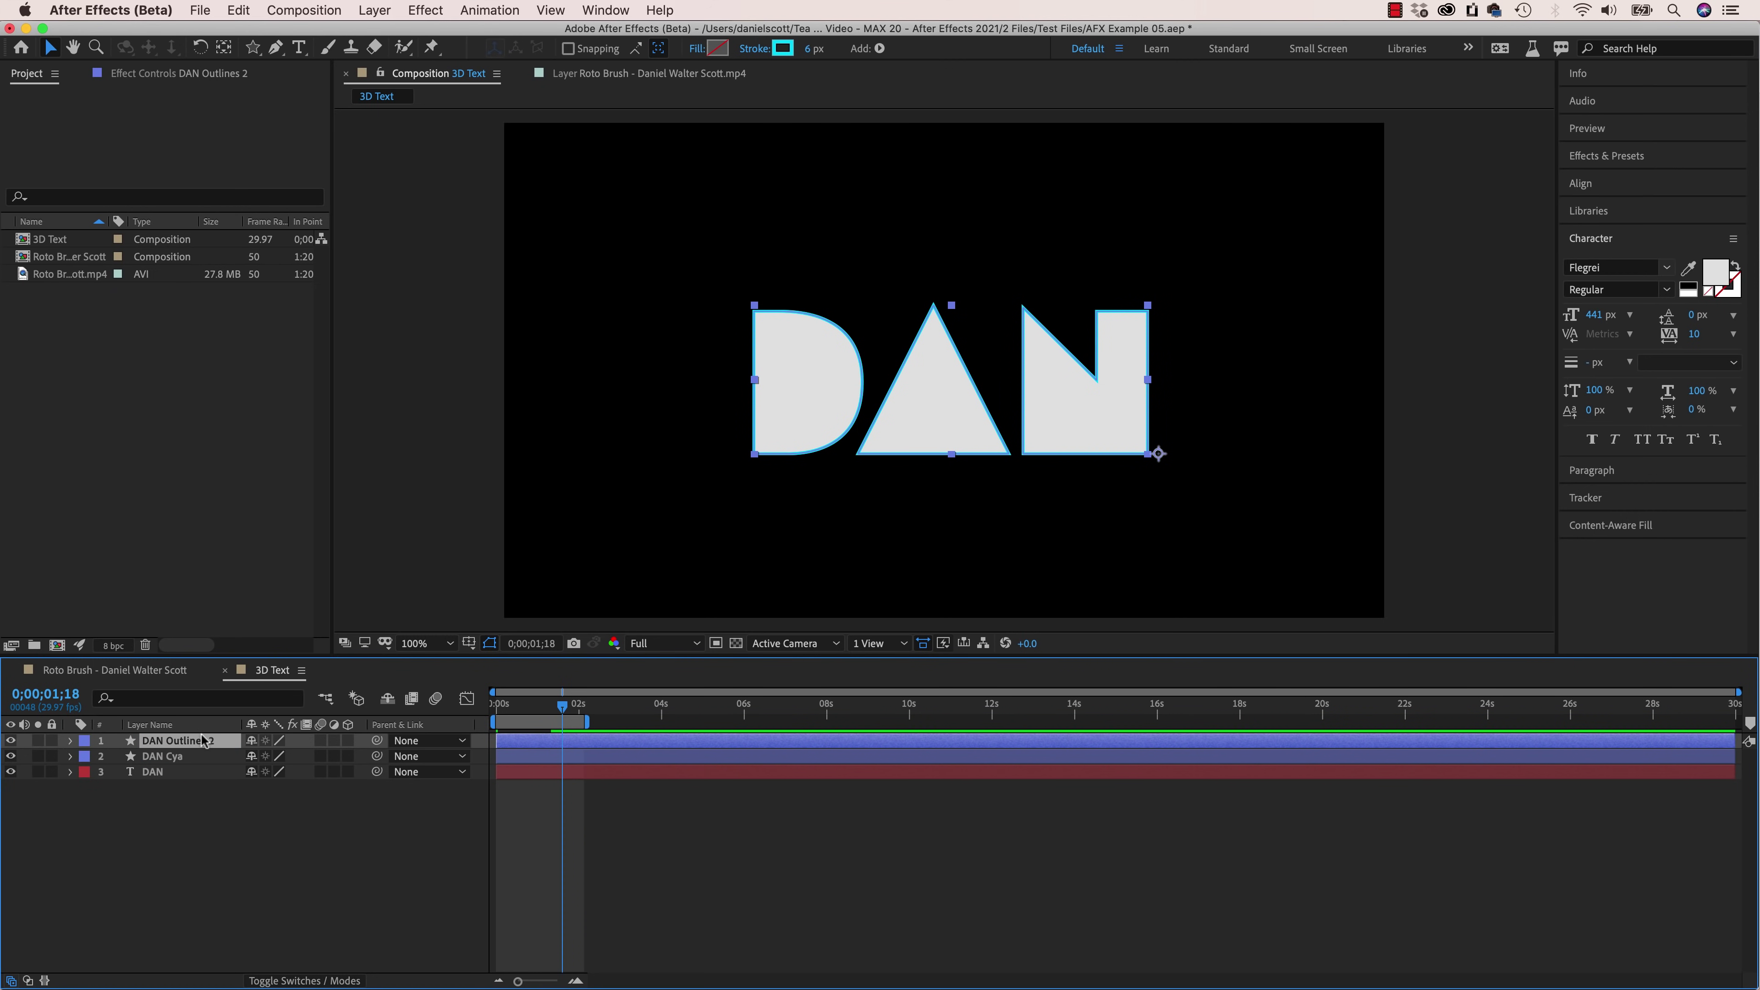
key("Return")
key("Right")
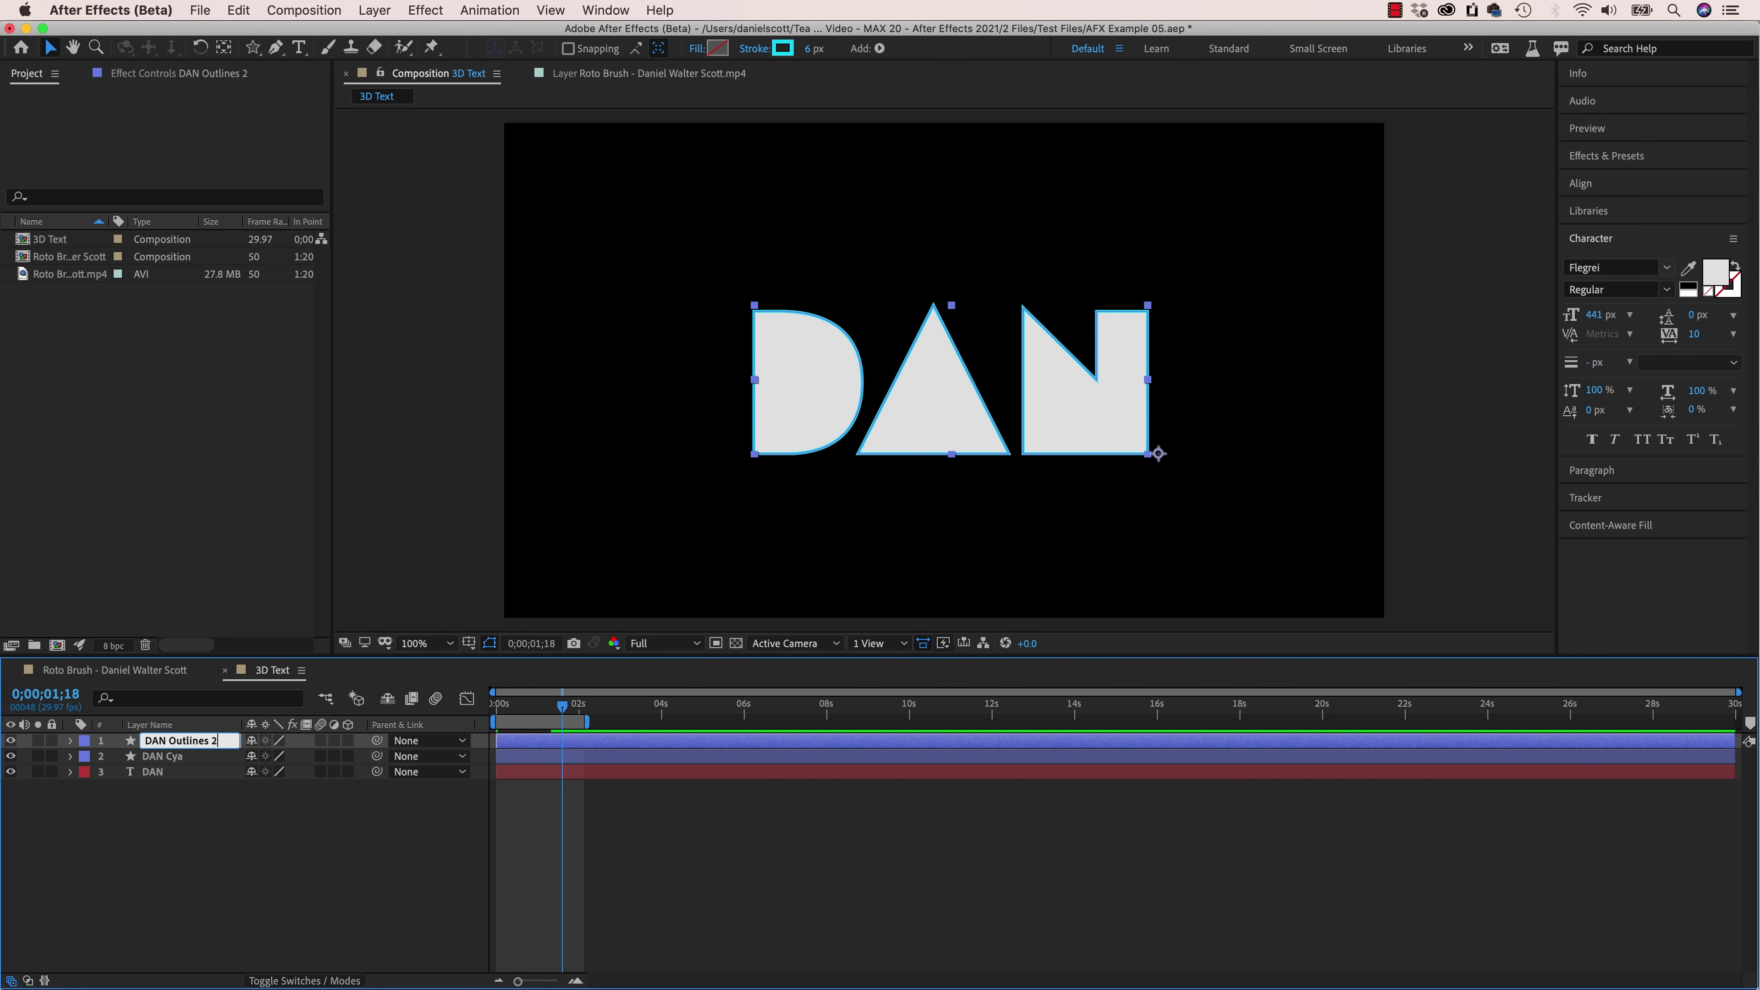
key("BackSpace")
key("BackSpace")
key("BackSpace")
key("BackSpace")
key("BackSpace")
key("BackSpace")
key("BackSpace")
key("BackSpace")
key("BackSpace")
key("BackSpace")
type("Red")
key("Return")
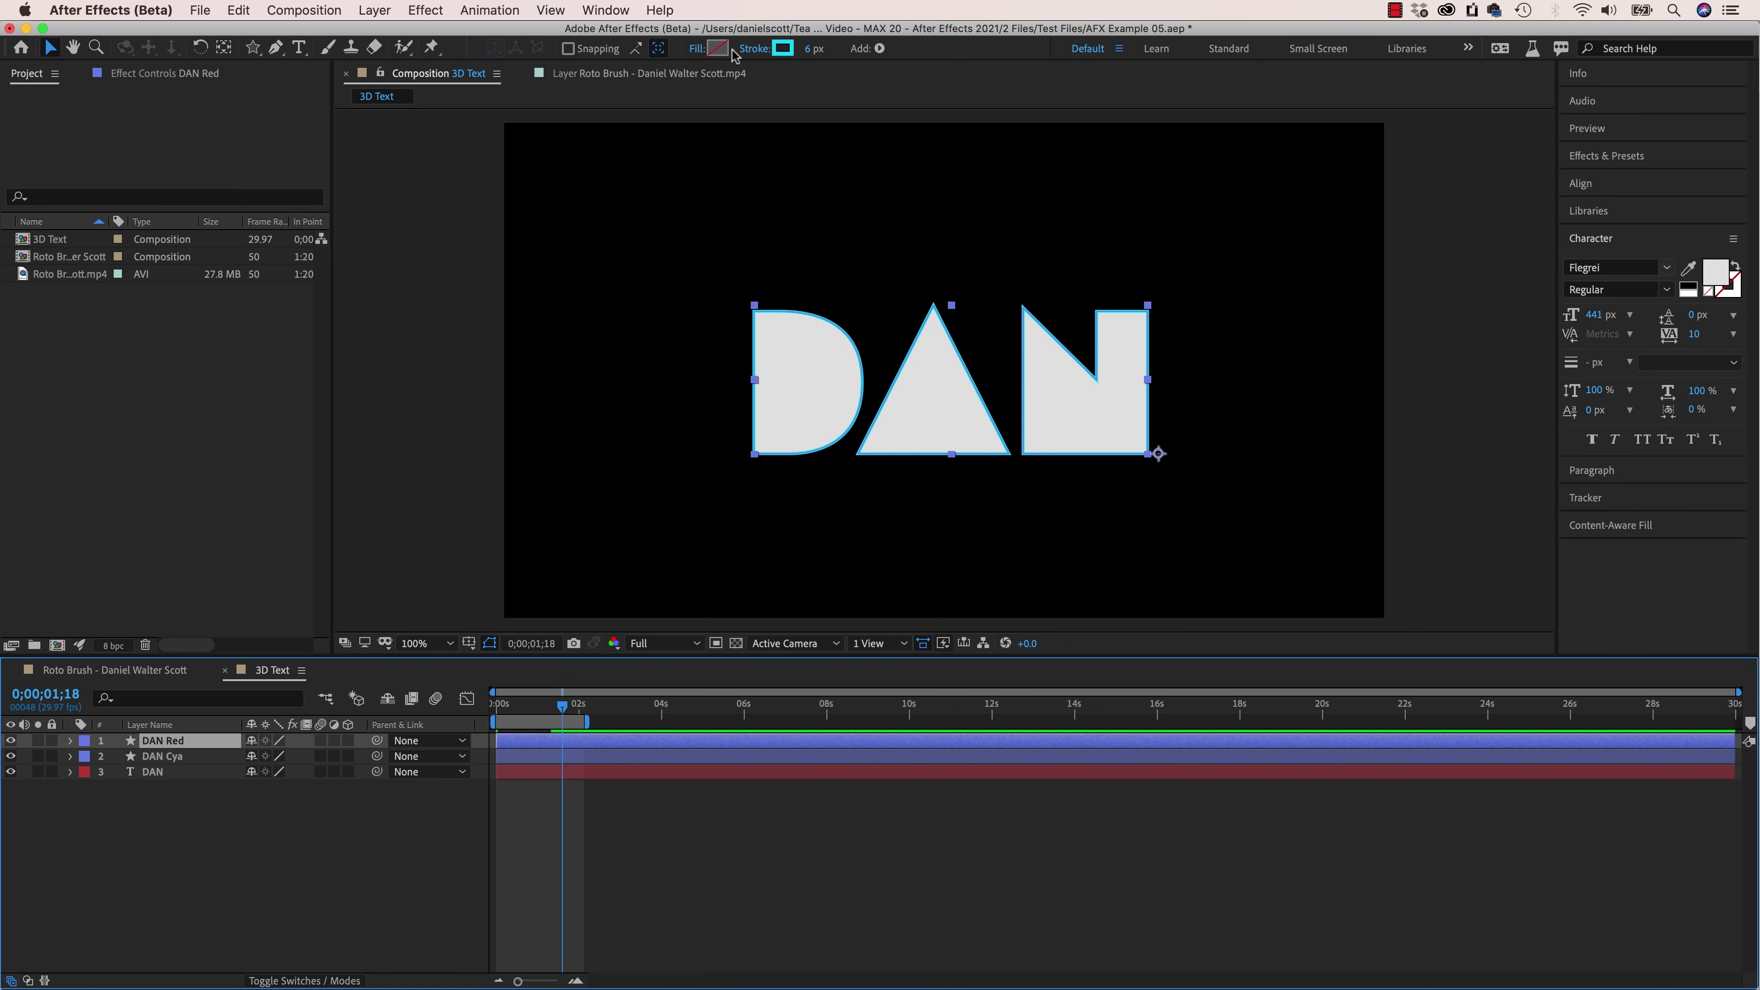
Step: Change the Red layer's stroke colour to pink-red FC0077
left_click(787, 48)
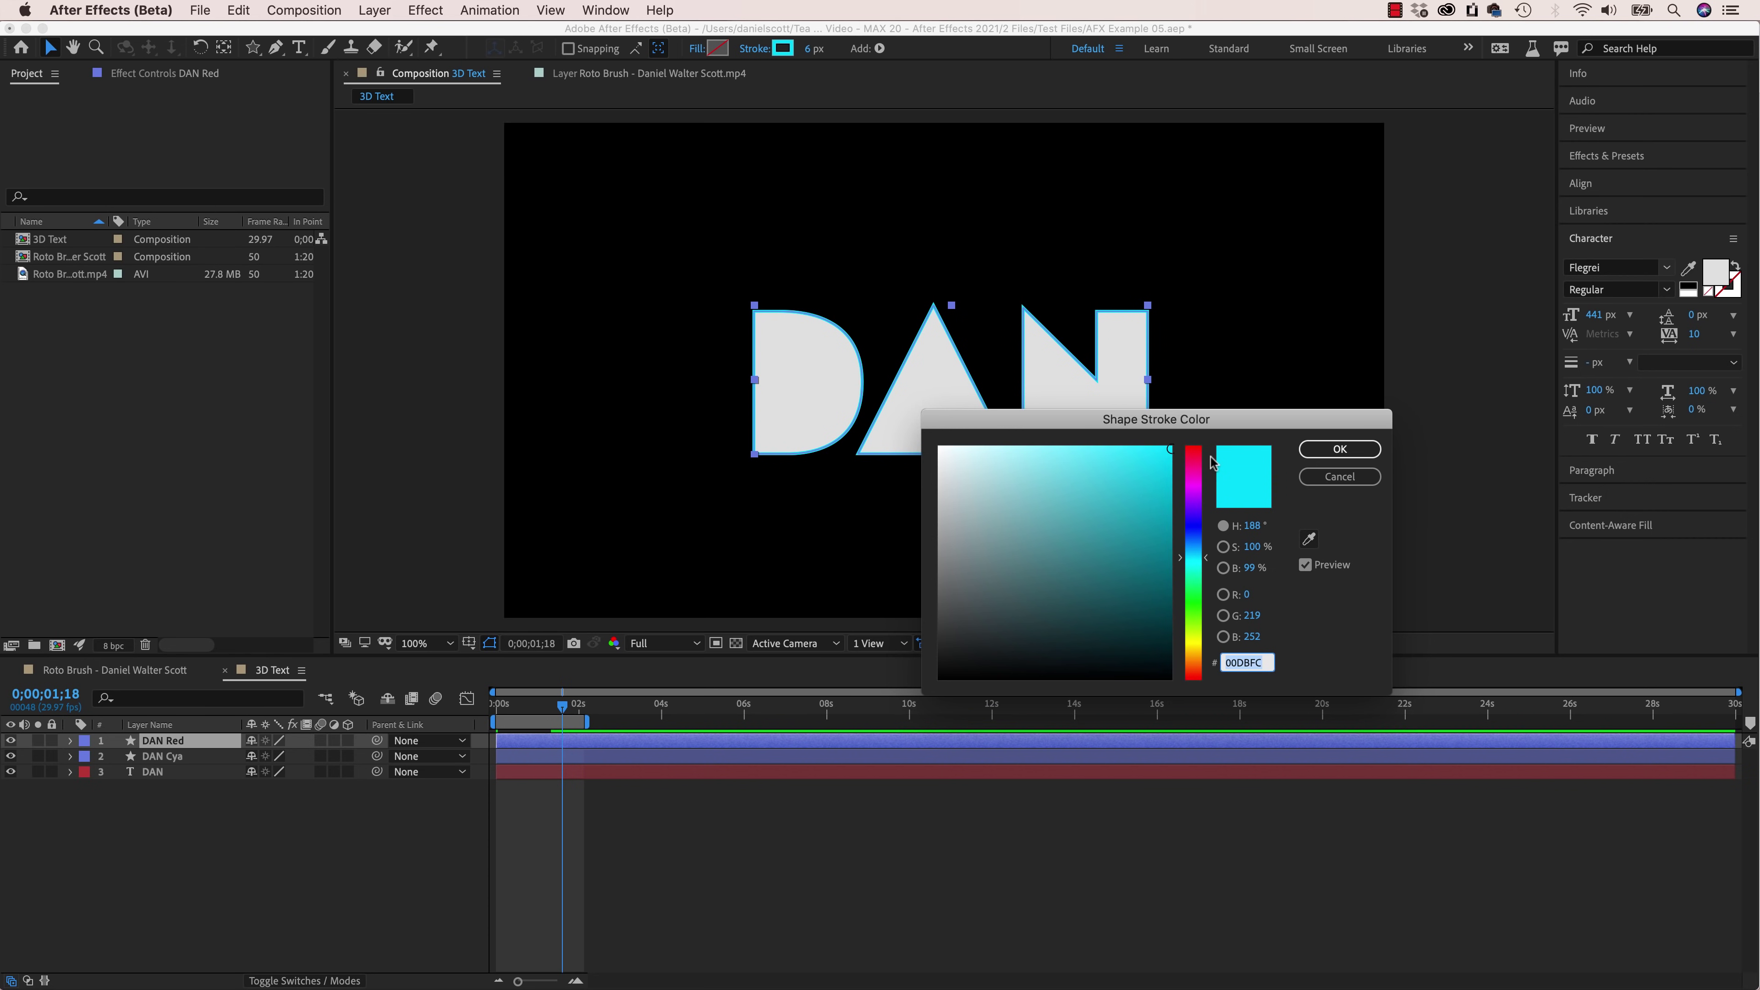
left_click(1194, 465)
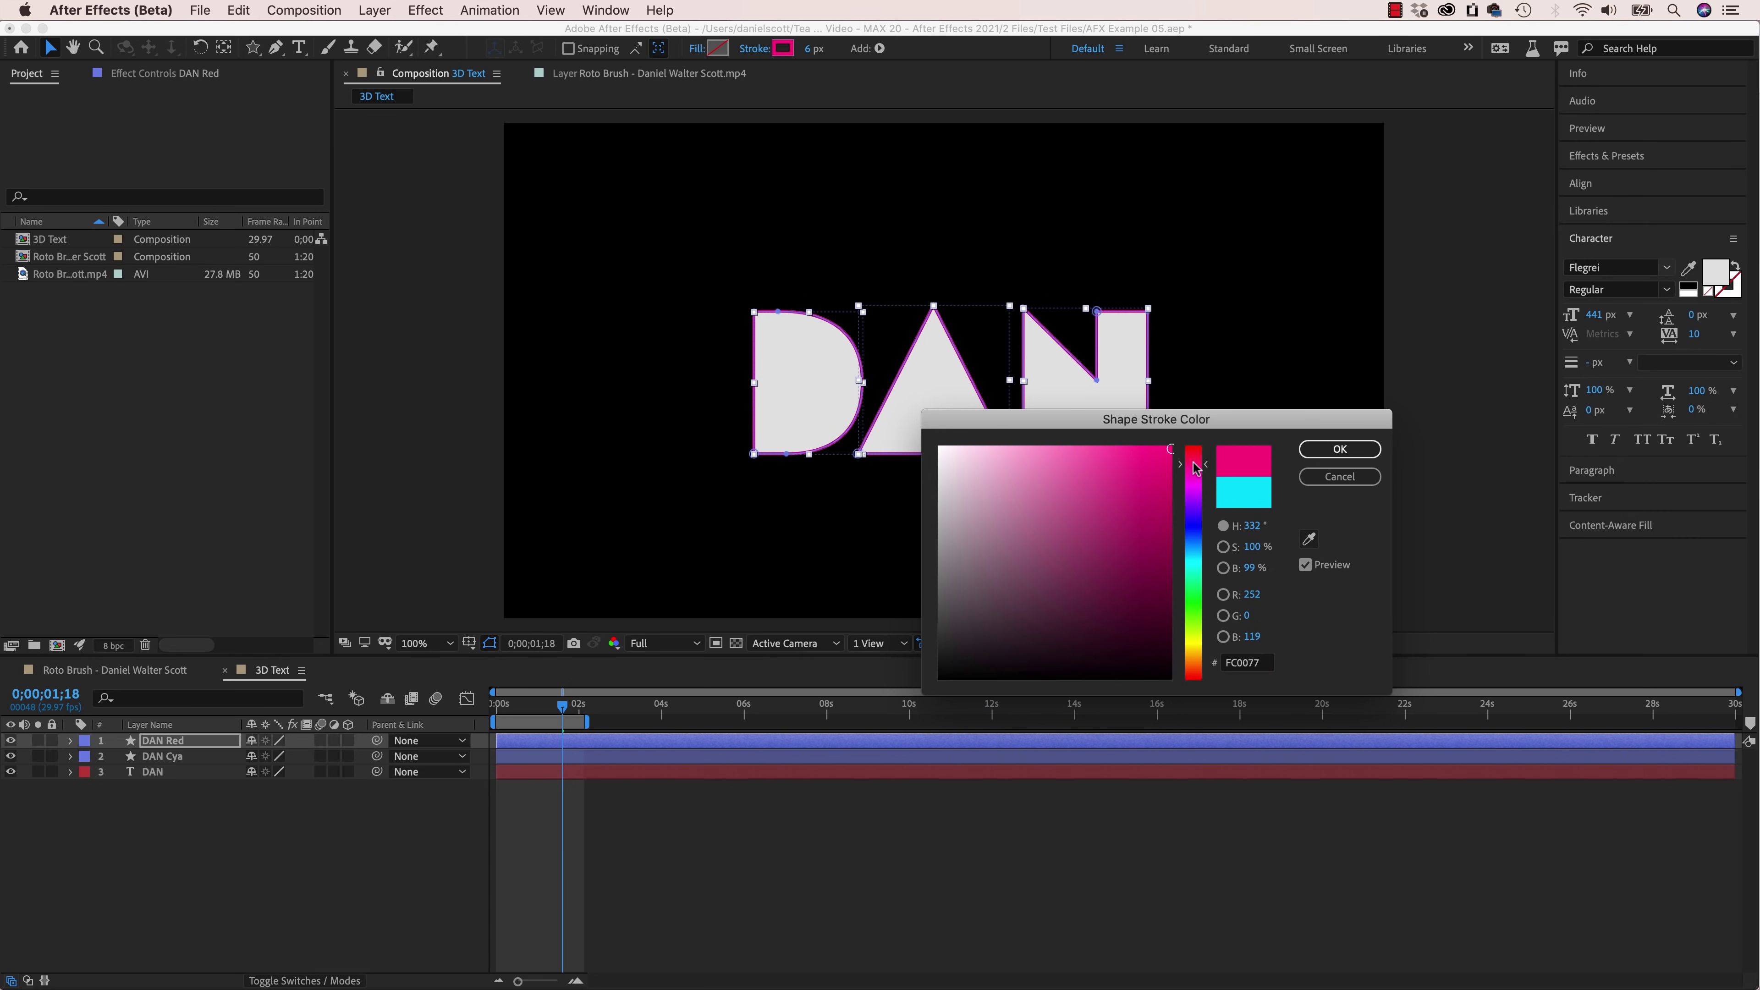
left_click(1339, 449)
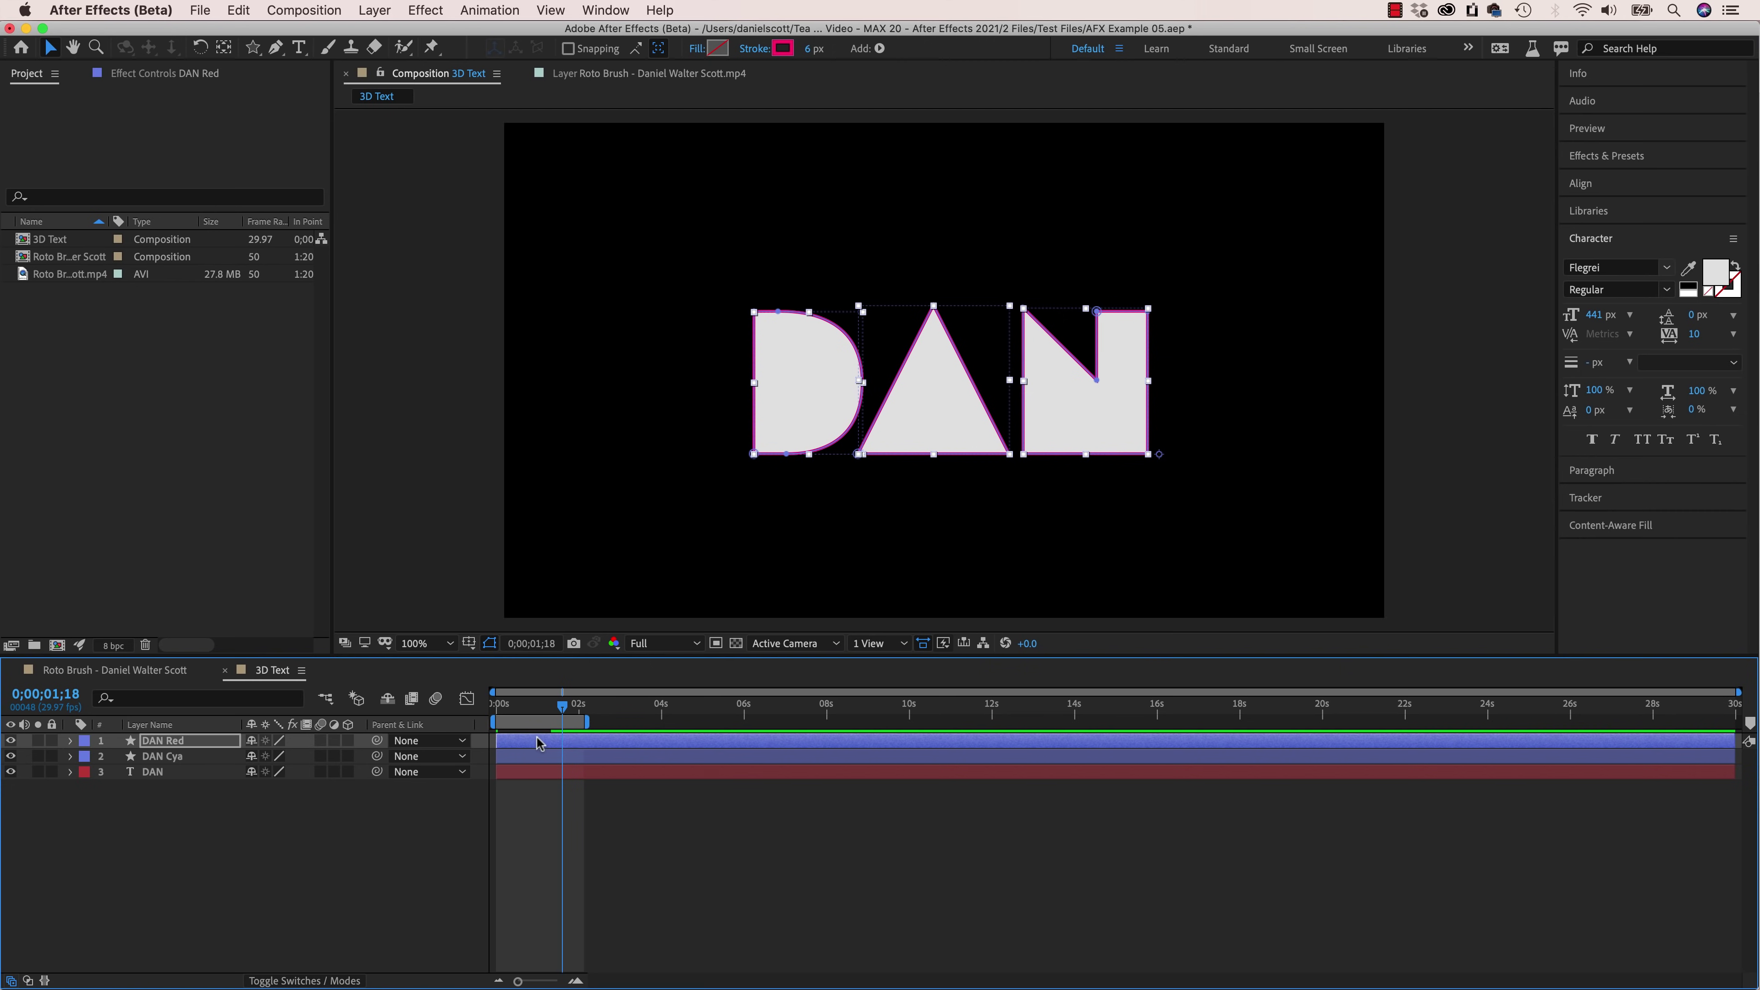
Step: Shift the Red layer a few frames later in the timeline to stagger the two outline colours, and preview it
left_click_drag(521, 706, 509, 714)
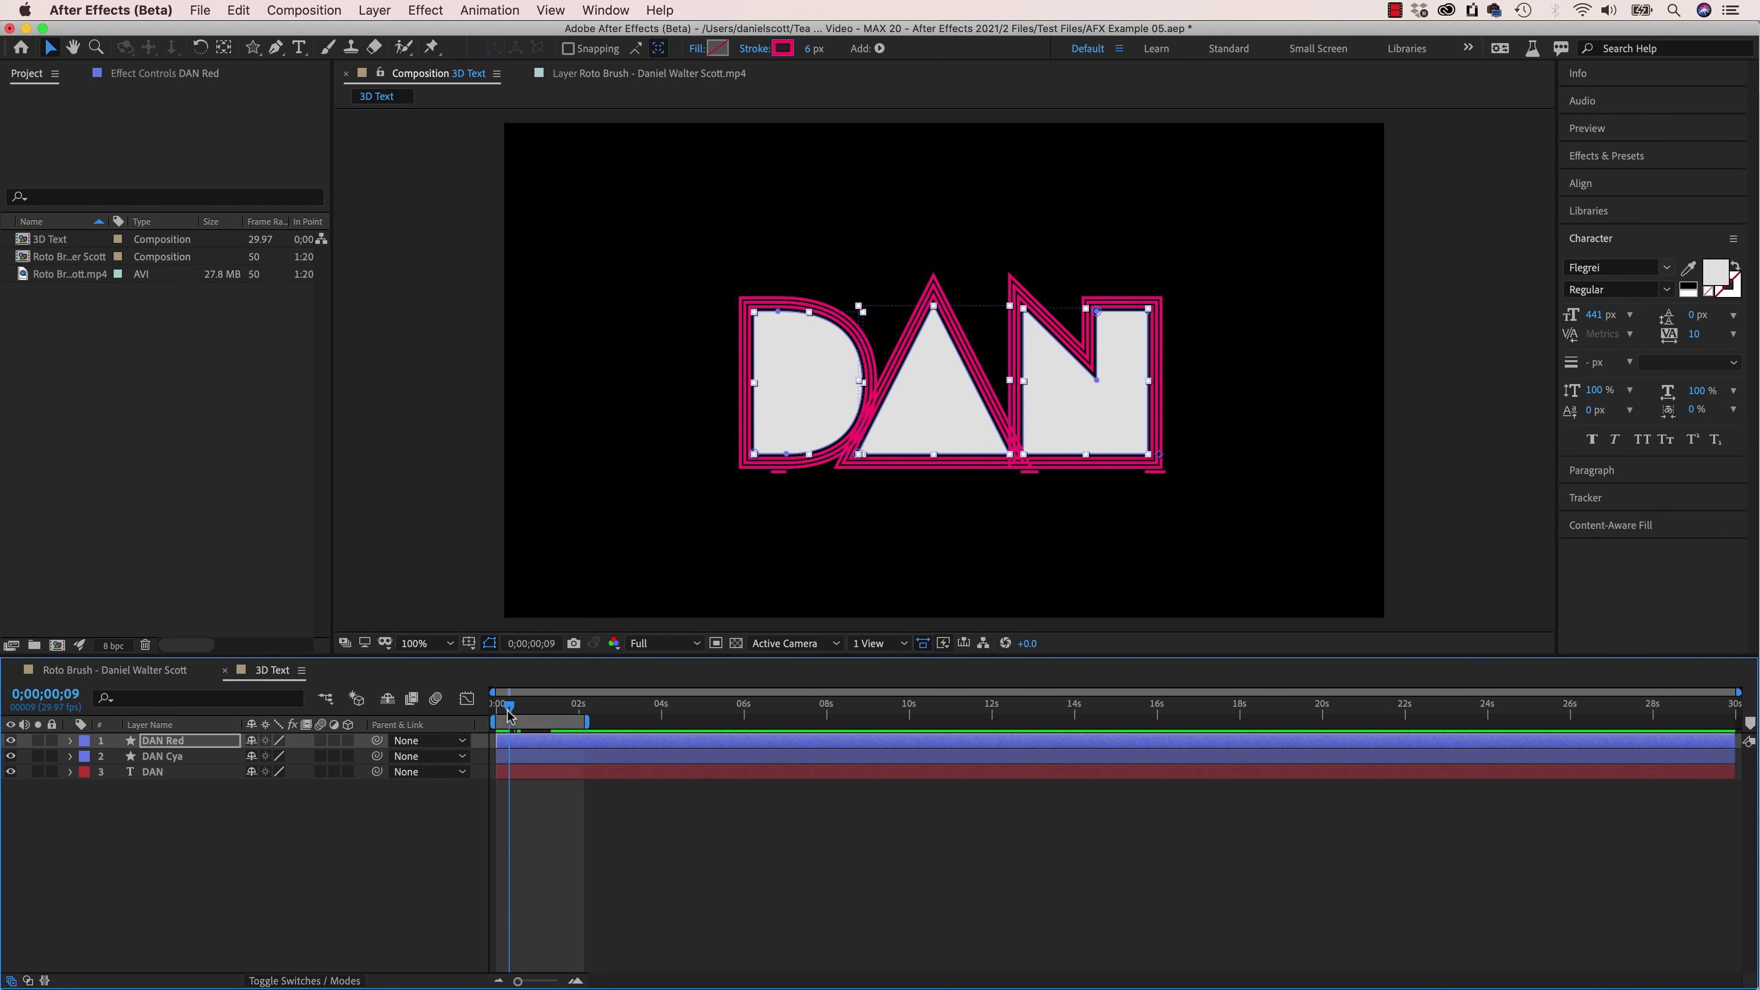
left_click(516, 745)
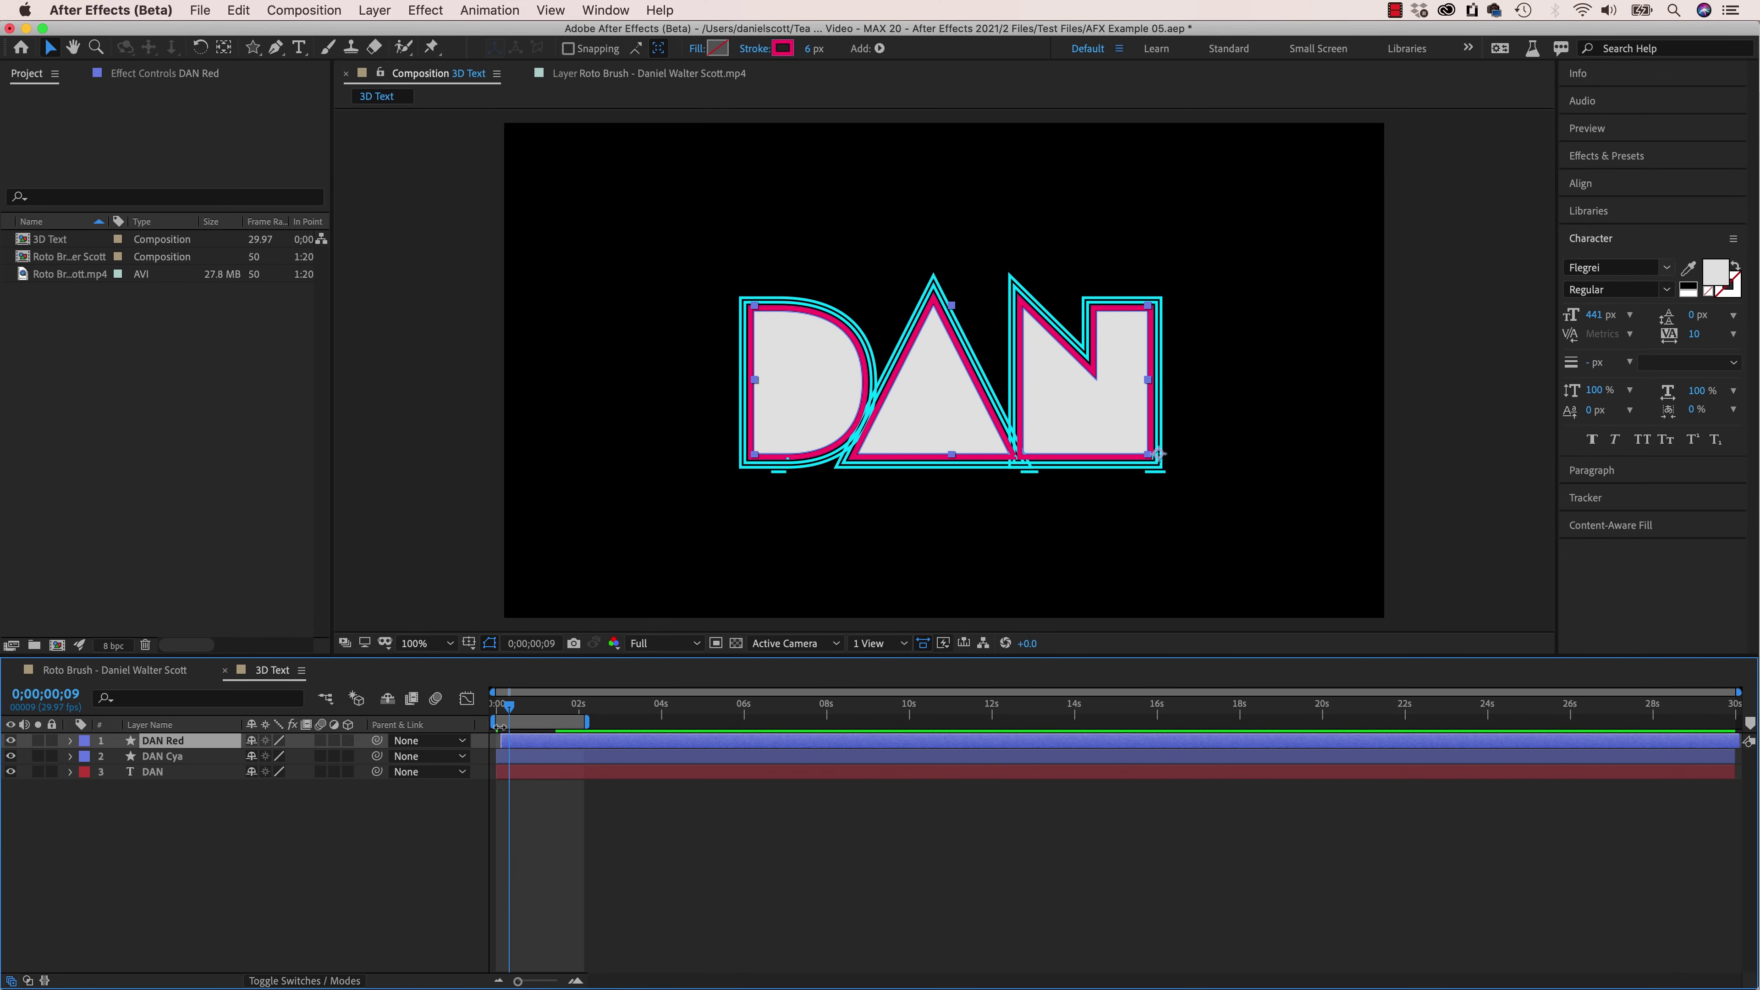
key("space")
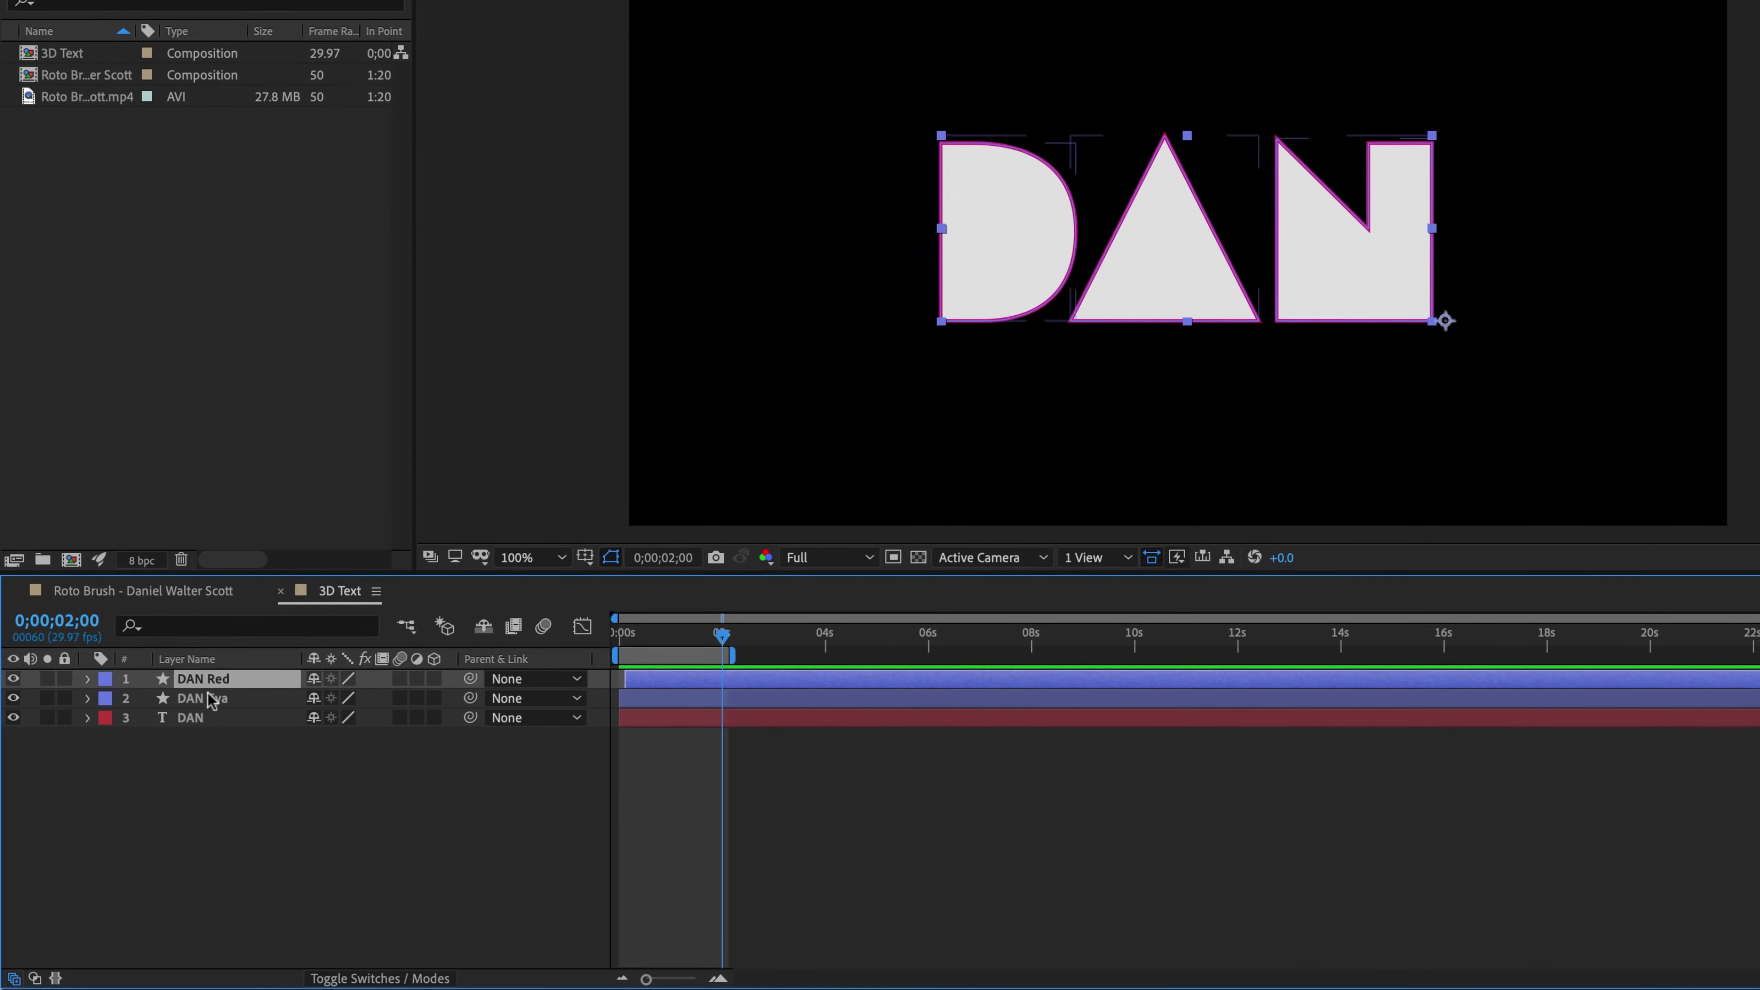
Step: Reveal the Red layer's keyframed Amount and Copies properties to examine their timing, and collapse them again
key("u")
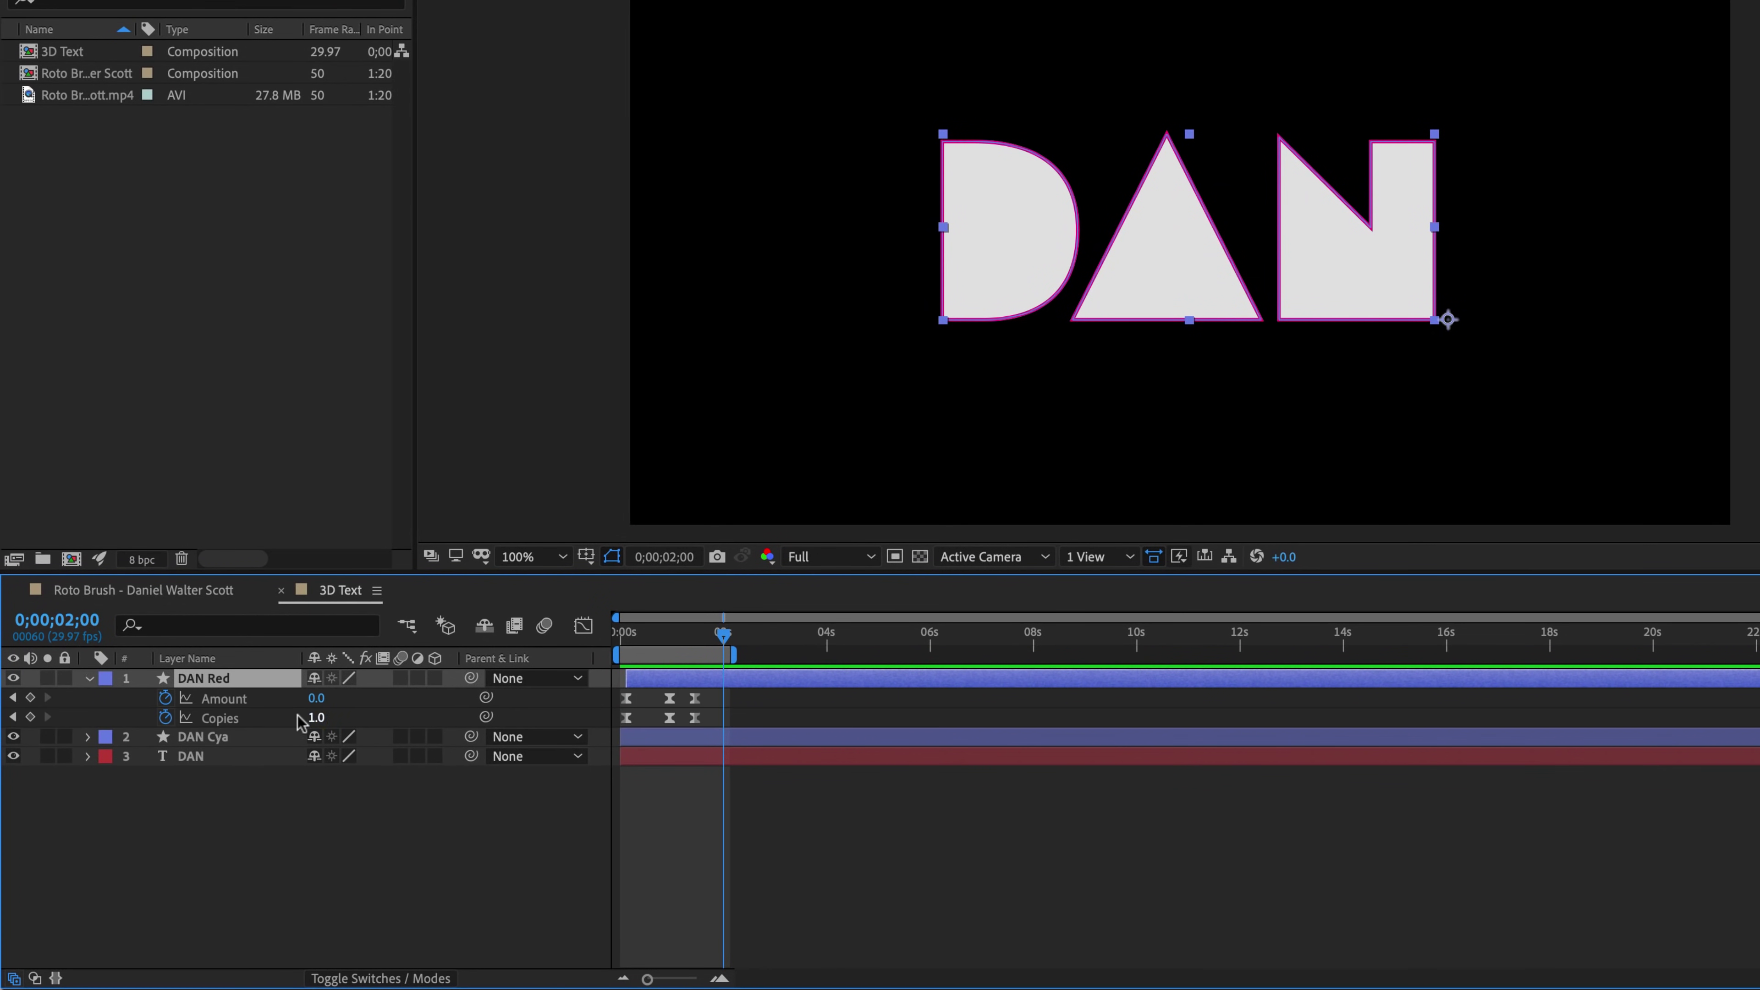
key("u")
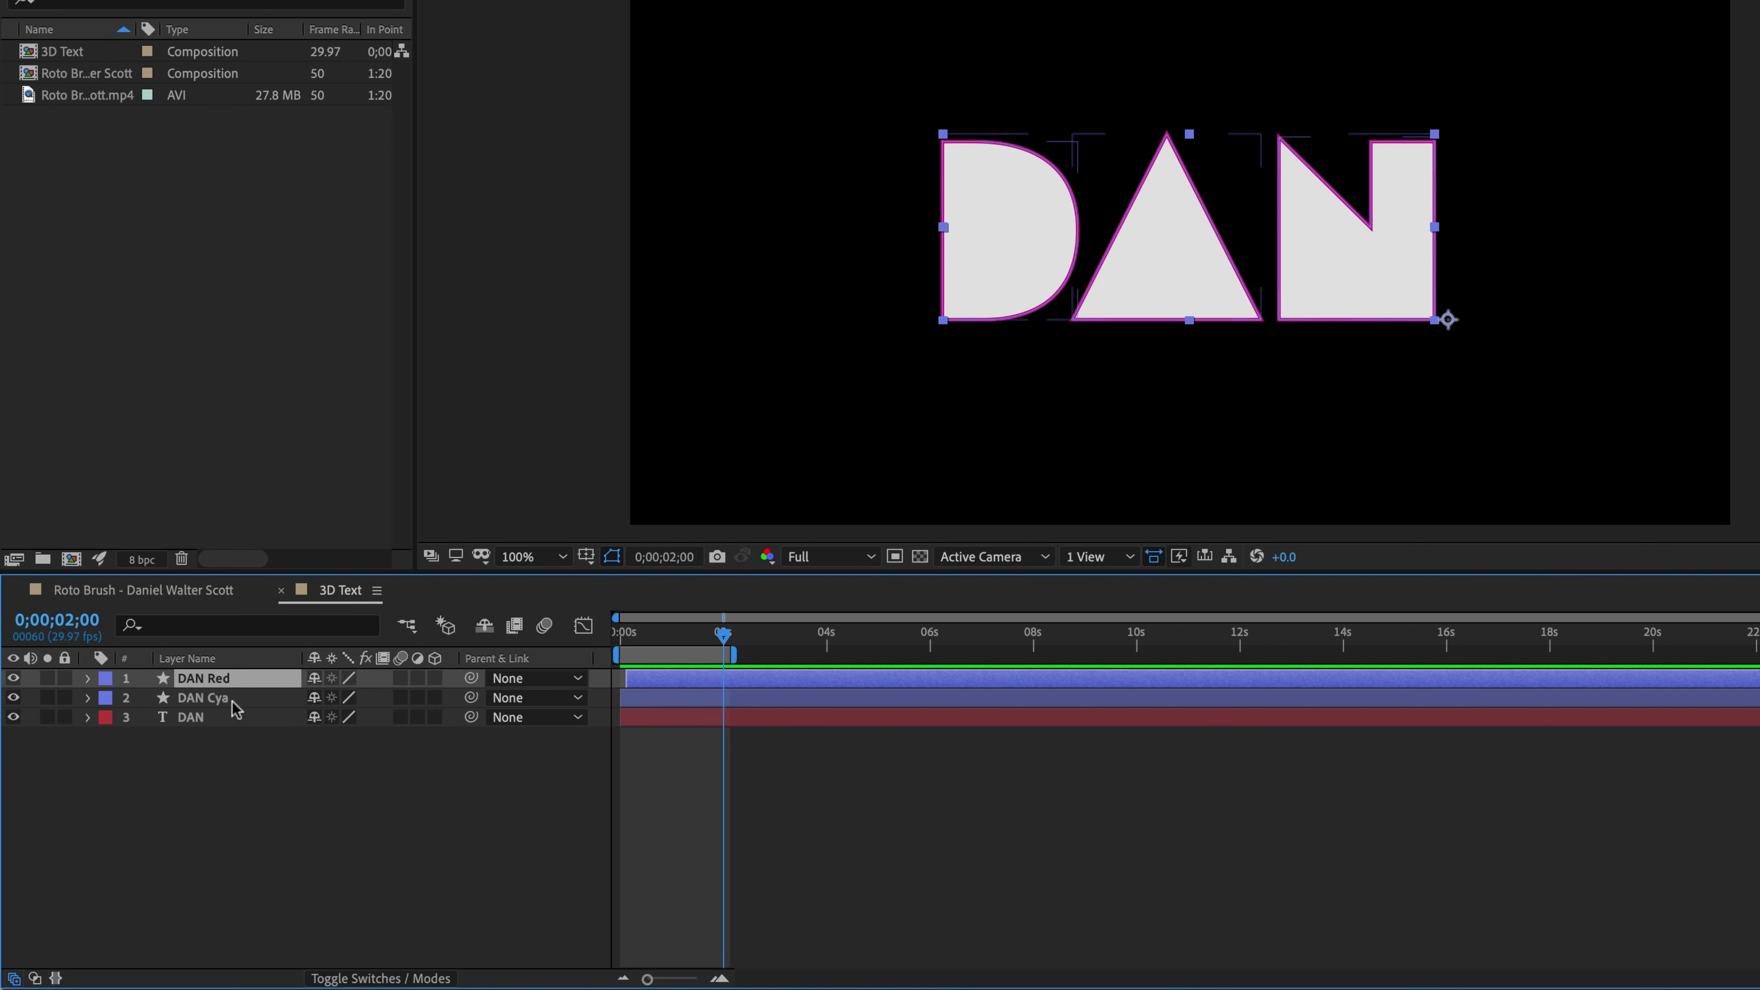
key("u")
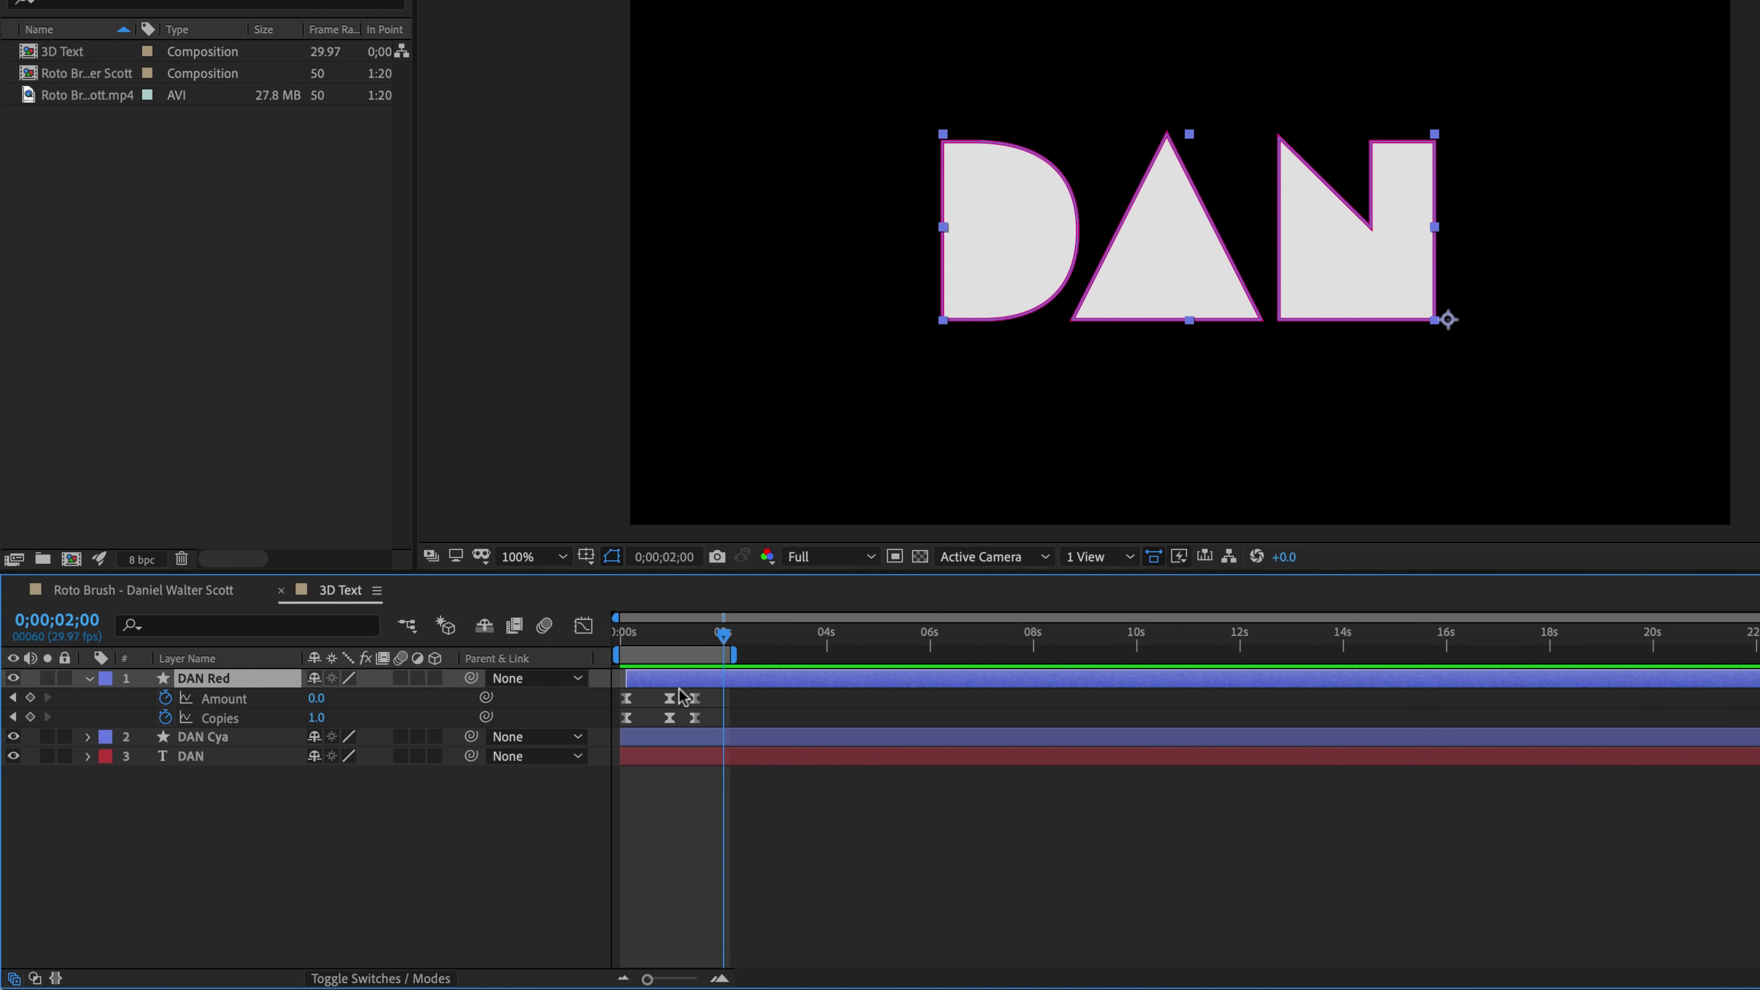
key("u")
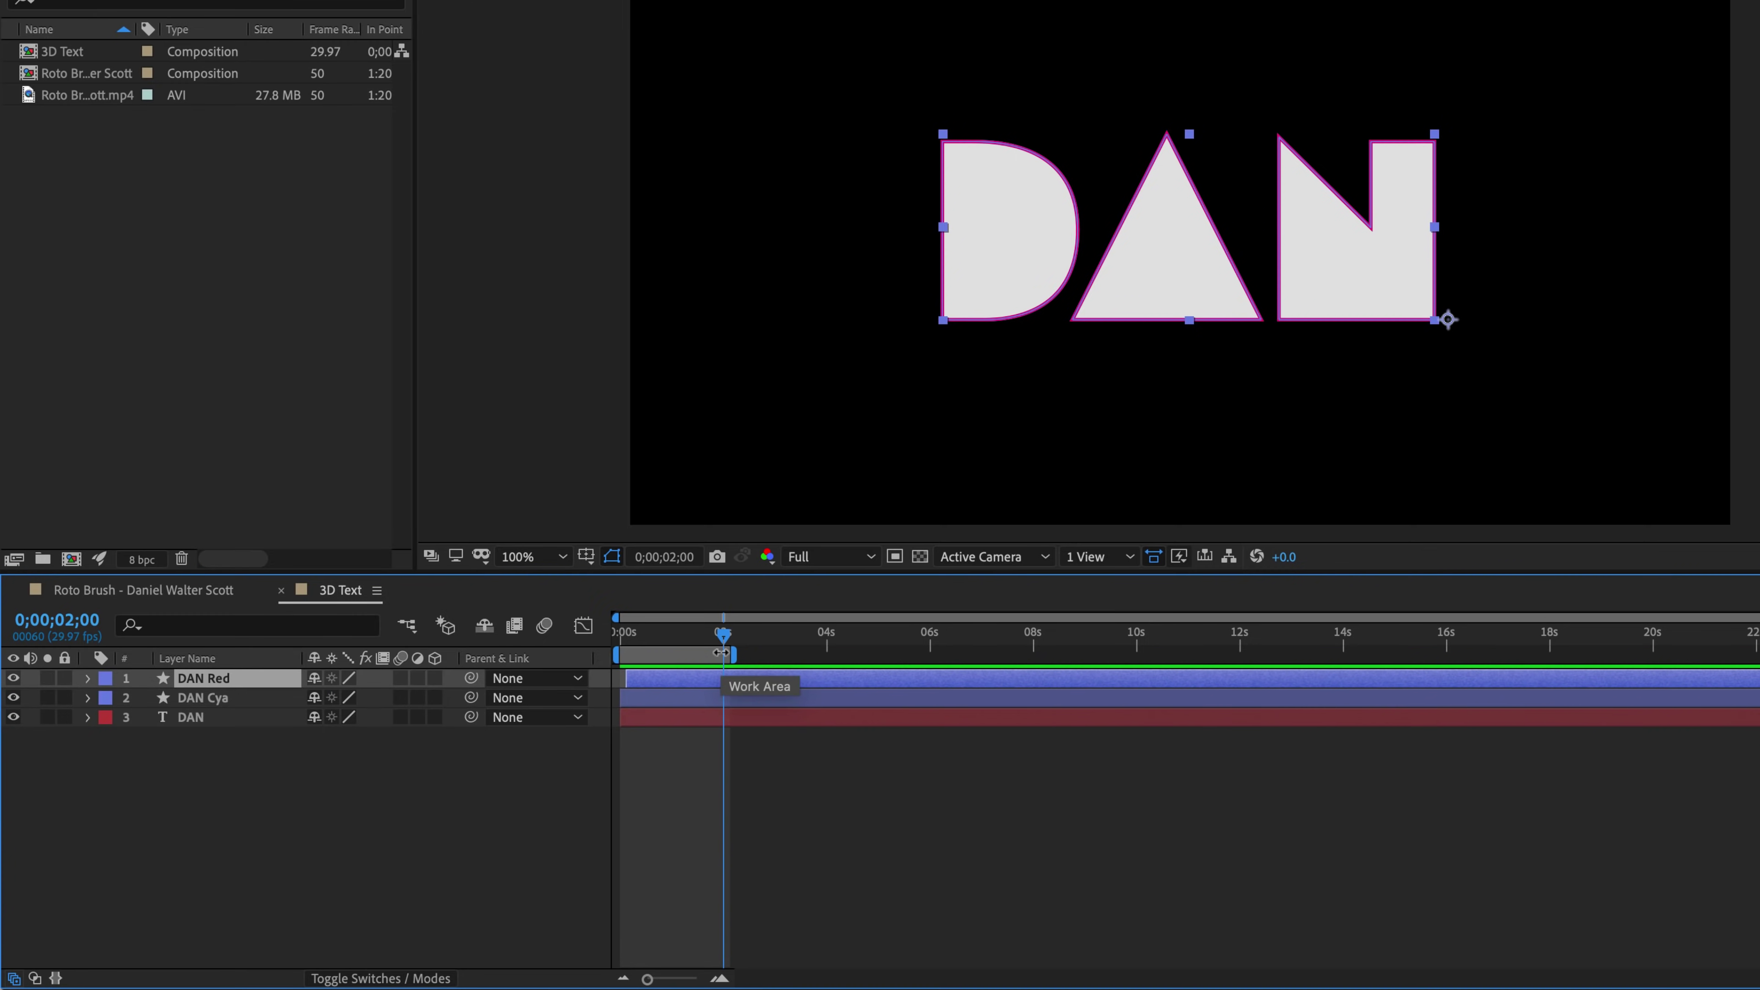
Step: Deselect all layers and preview the staggered cyan and red outlines, pausing at 0;00;00;23
left_click(785, 827)
key("space")
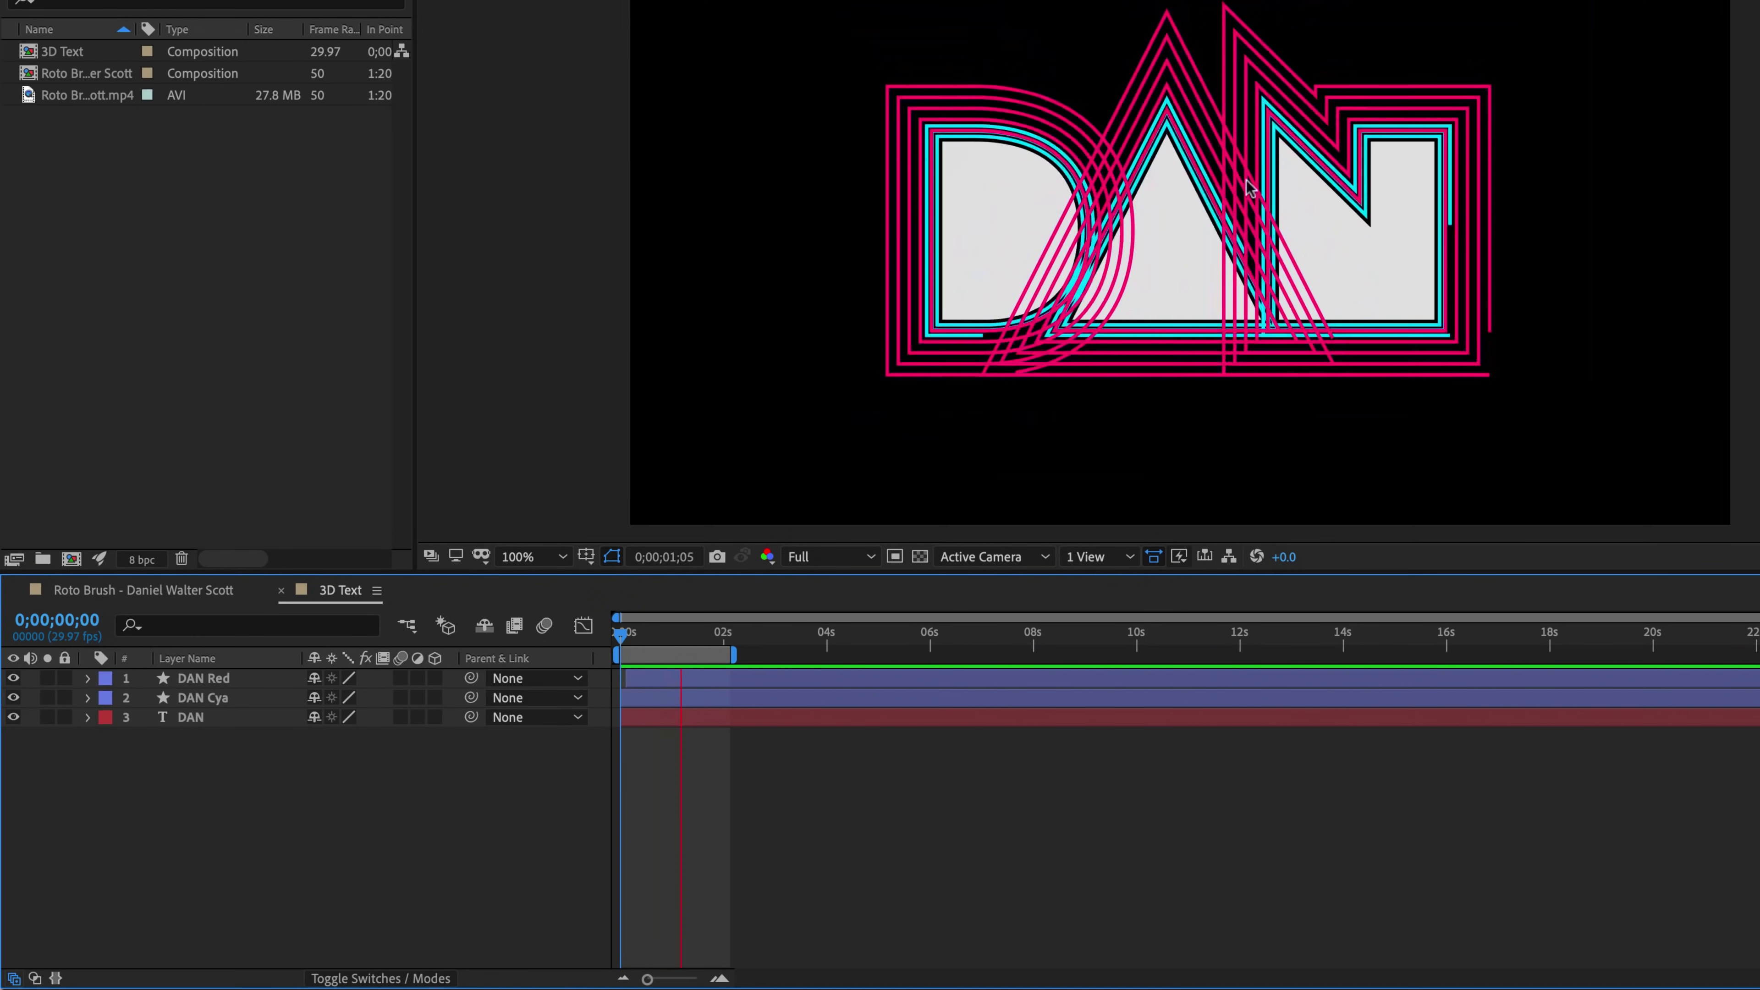
key("space")
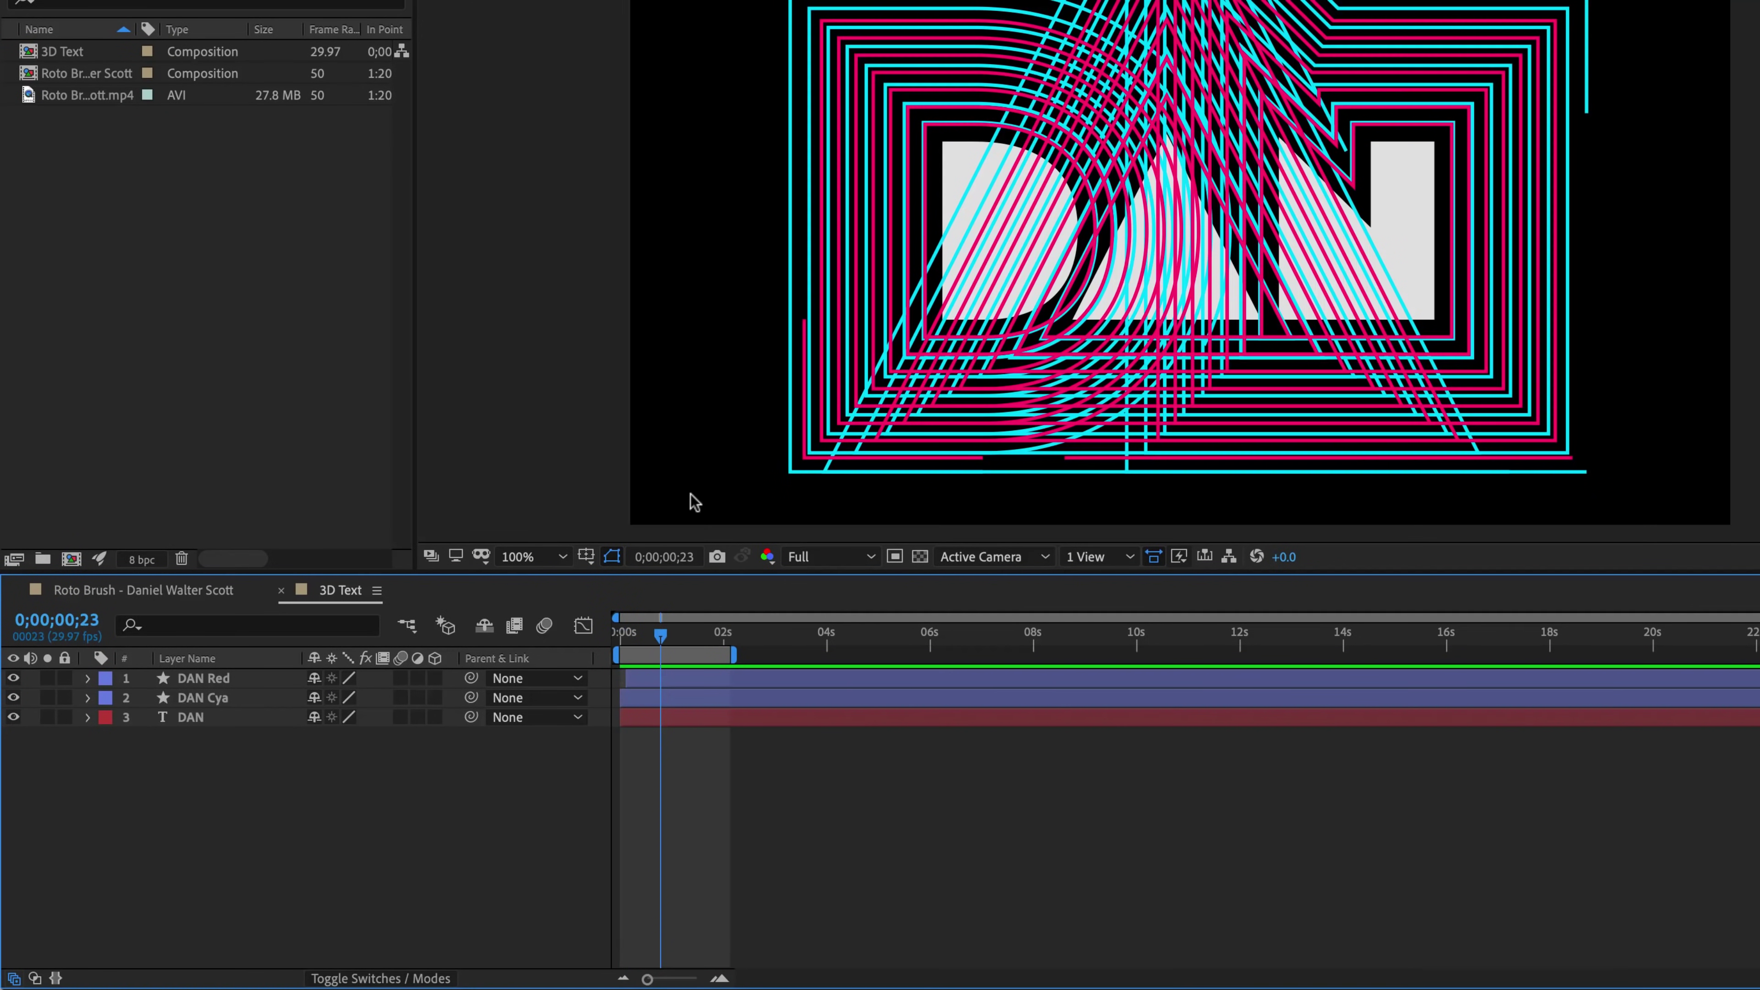
Step: Try the Multiply blending mode on the D group in the Red layer's contents, and set it back to Normal
left_click(688, 680)
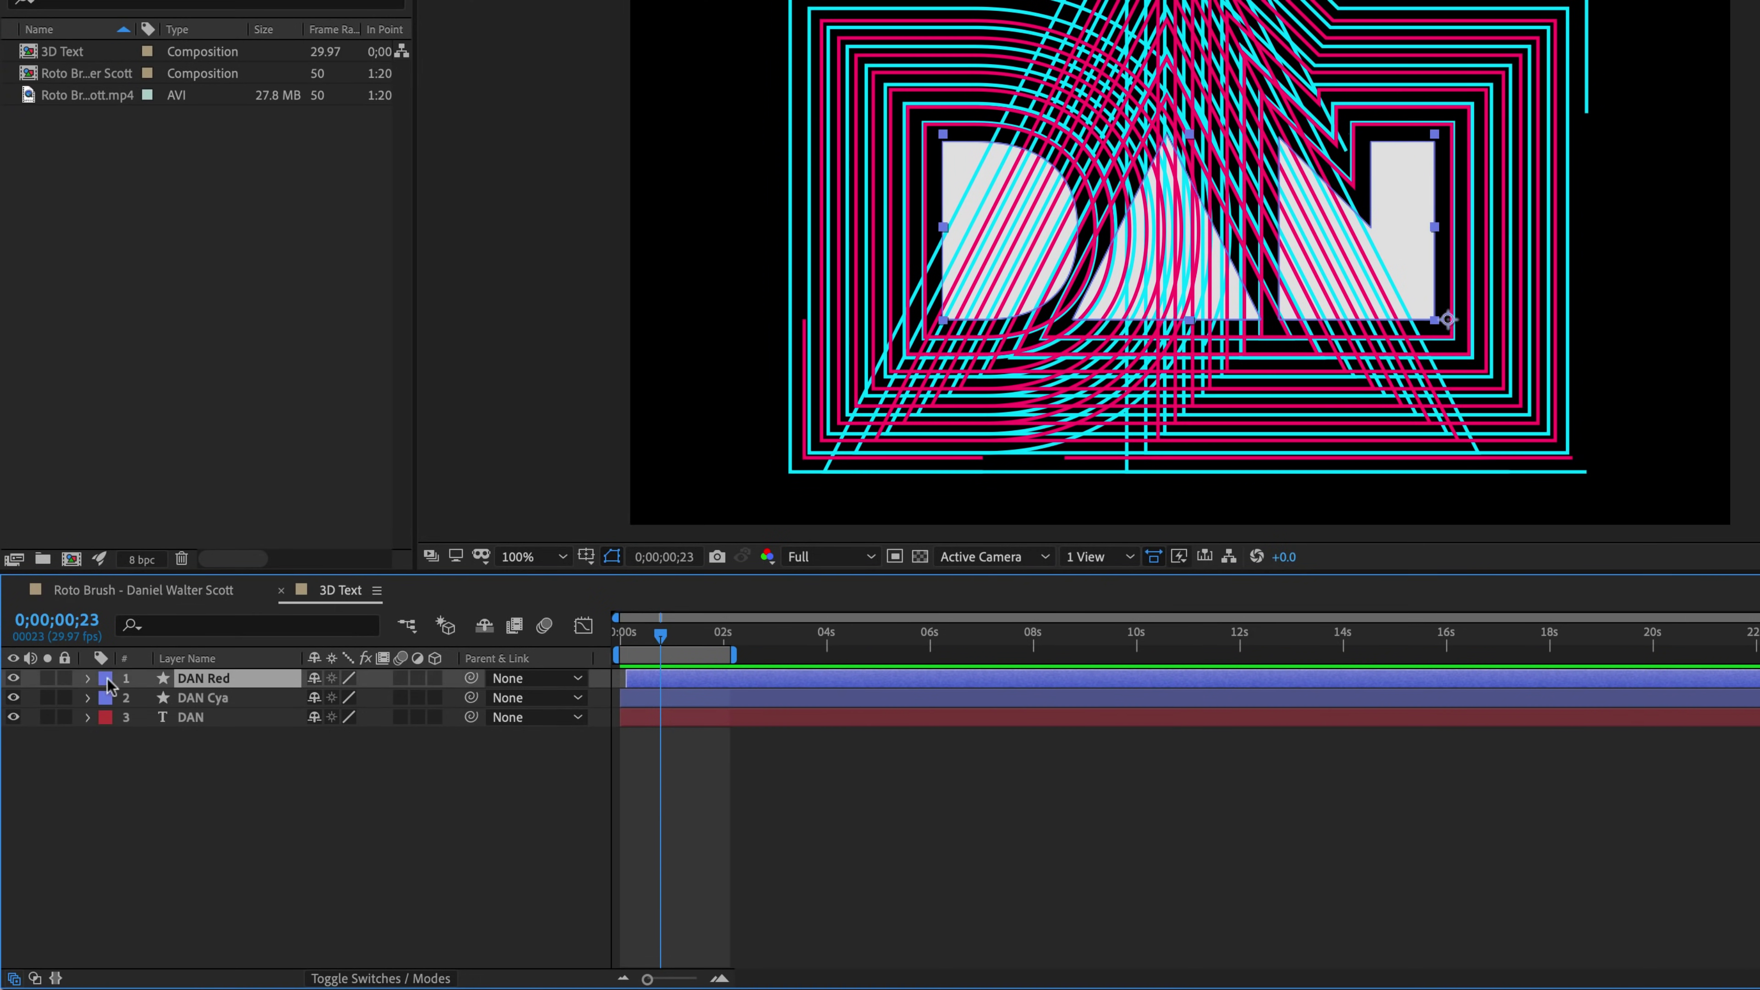
left_click(88, 679)
left_click(109, 700)
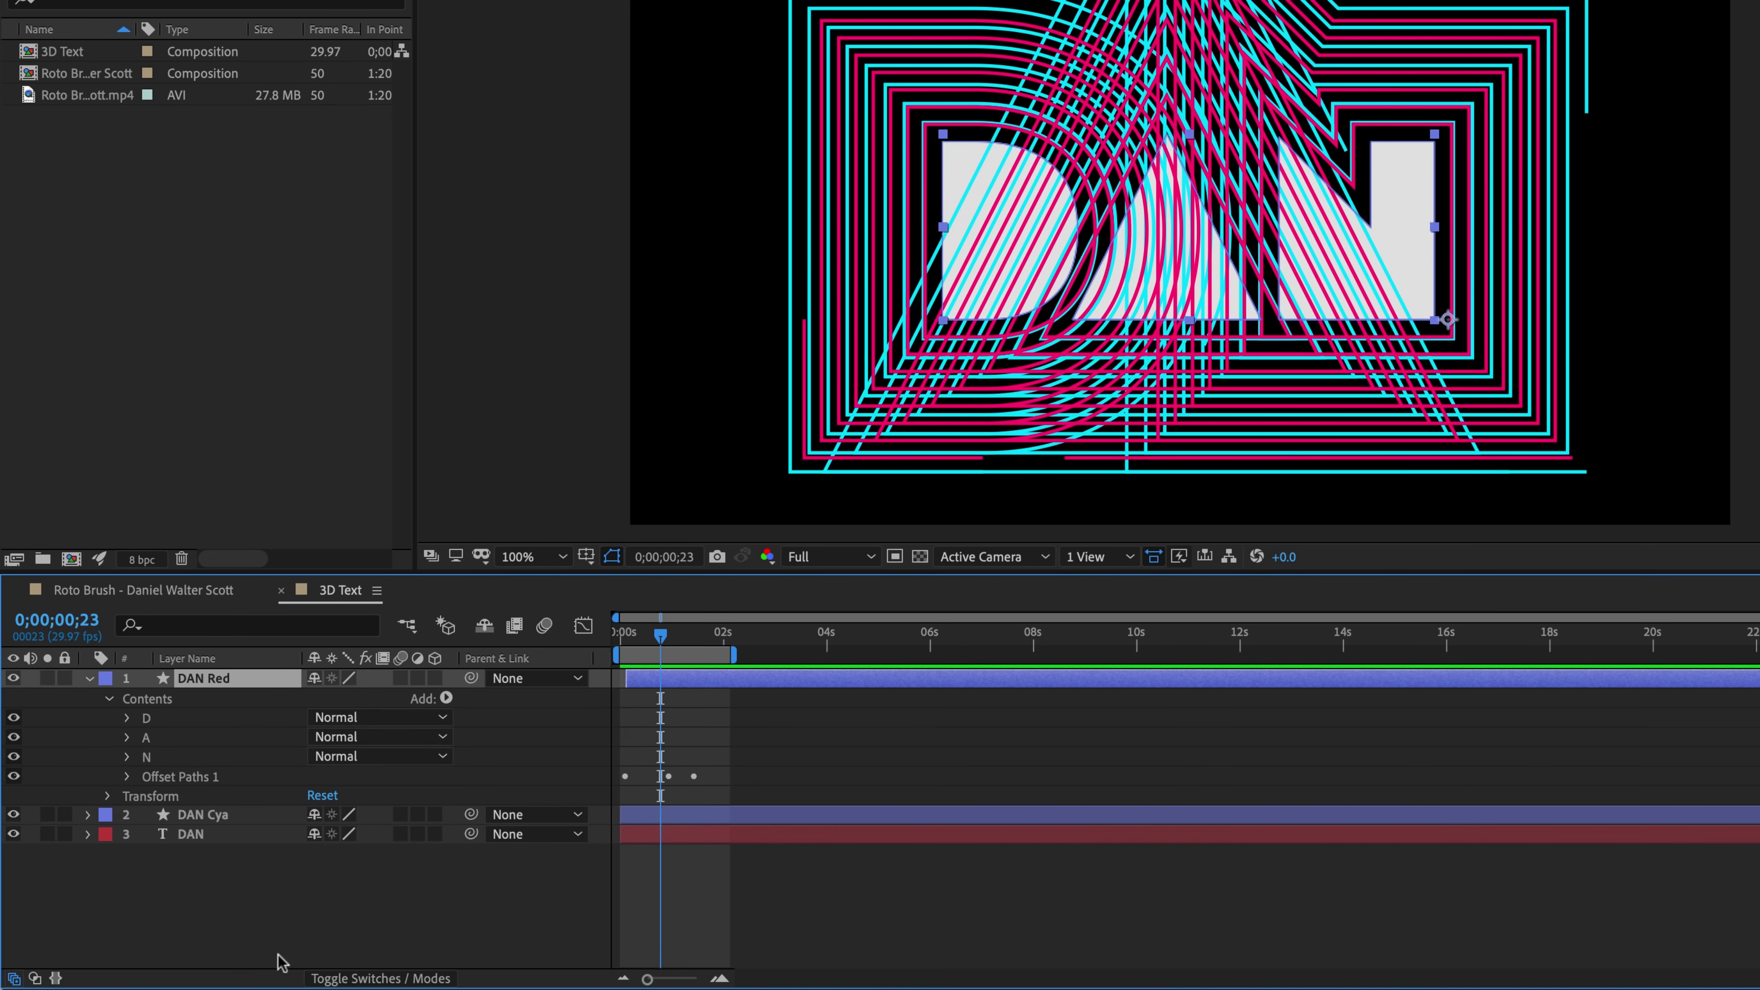
left_click(109, 700)
left_click(109, 700)
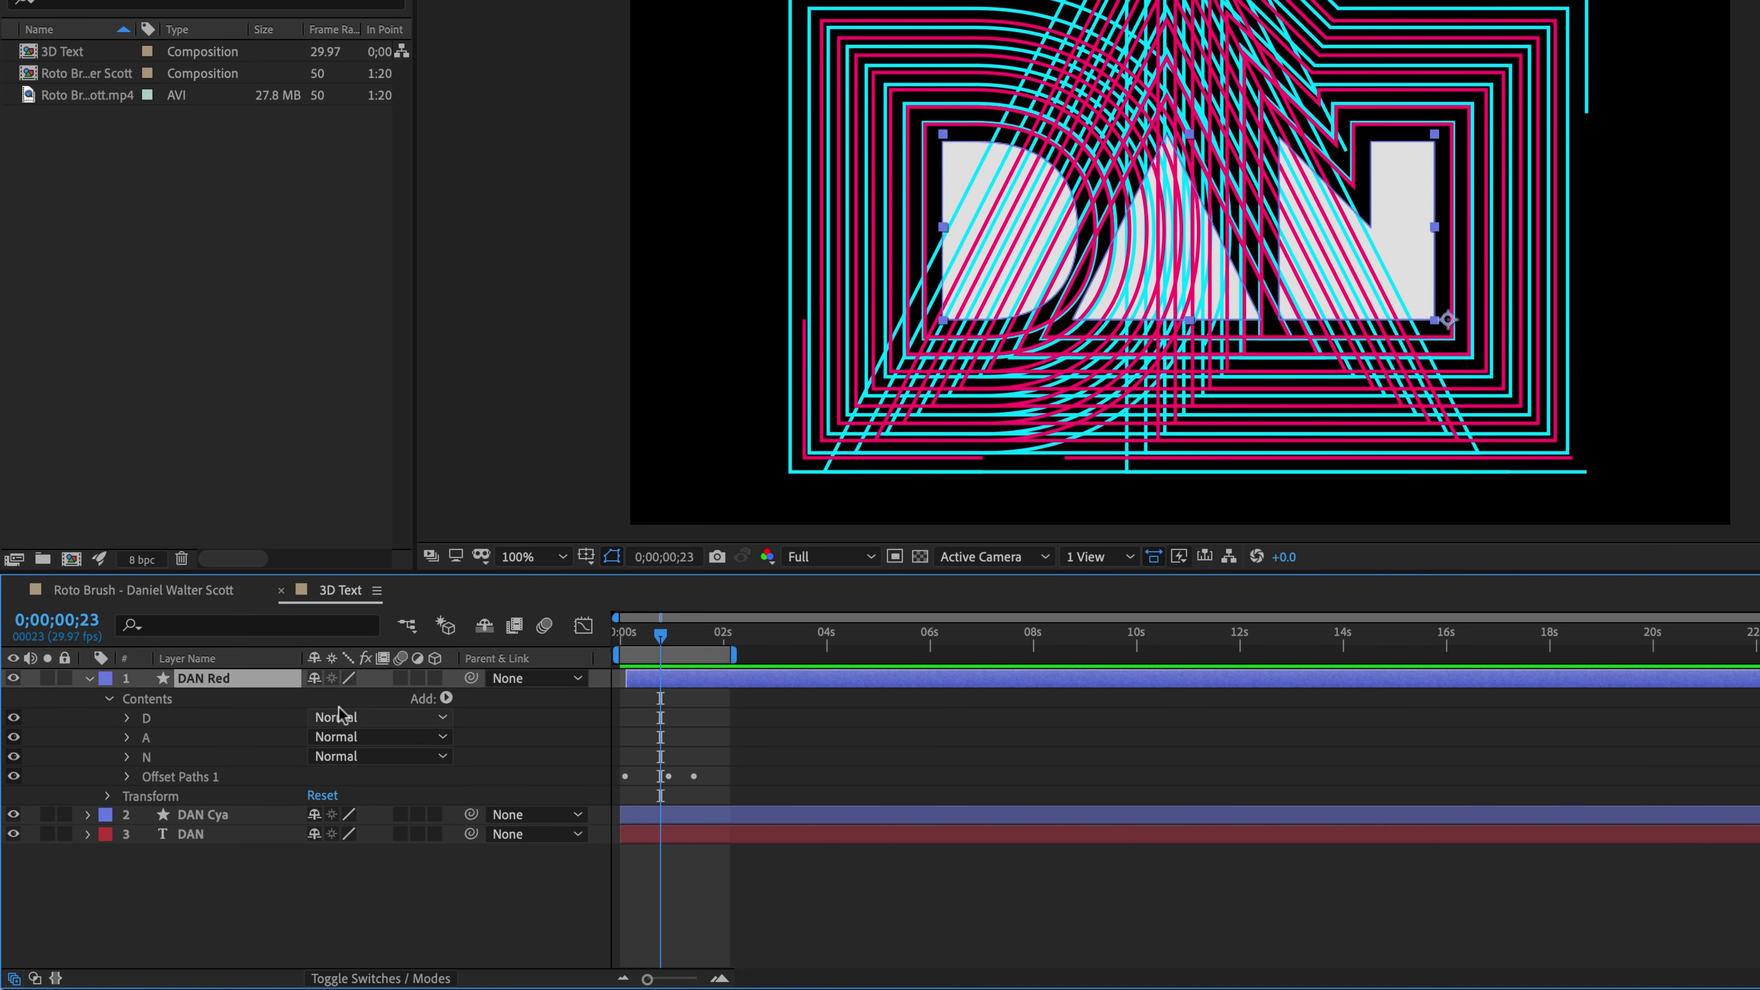
left_click(359, 718)
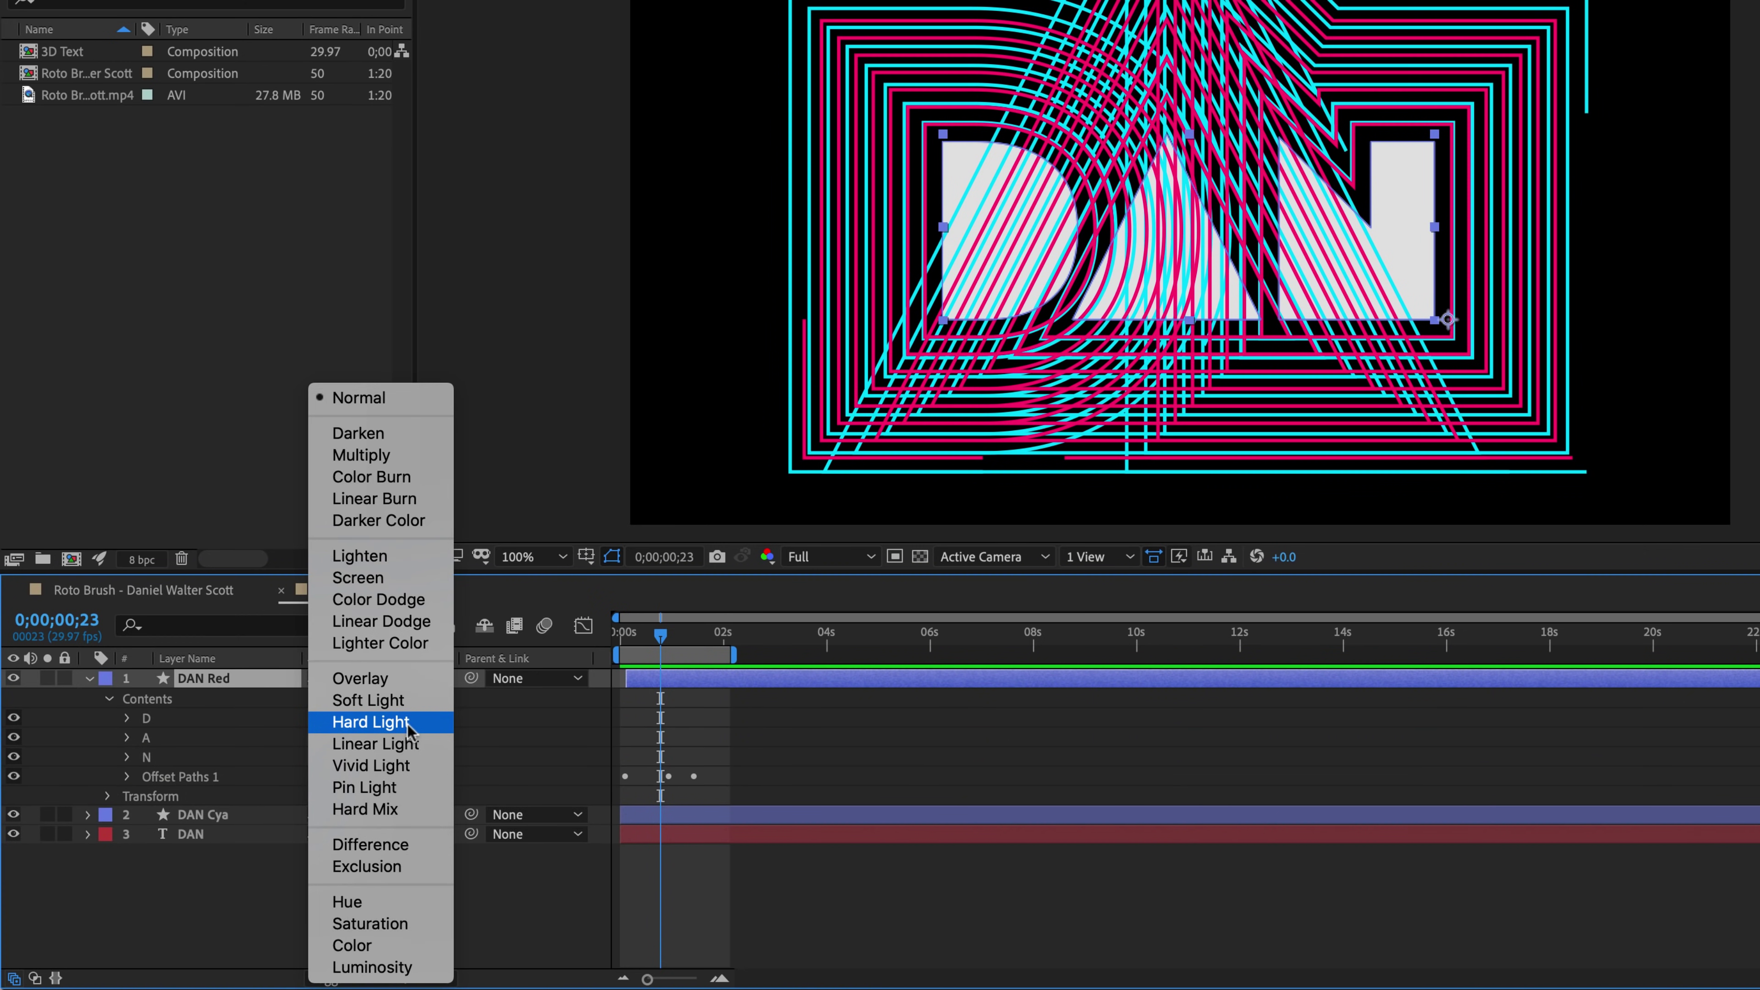
left_click(364, 456)
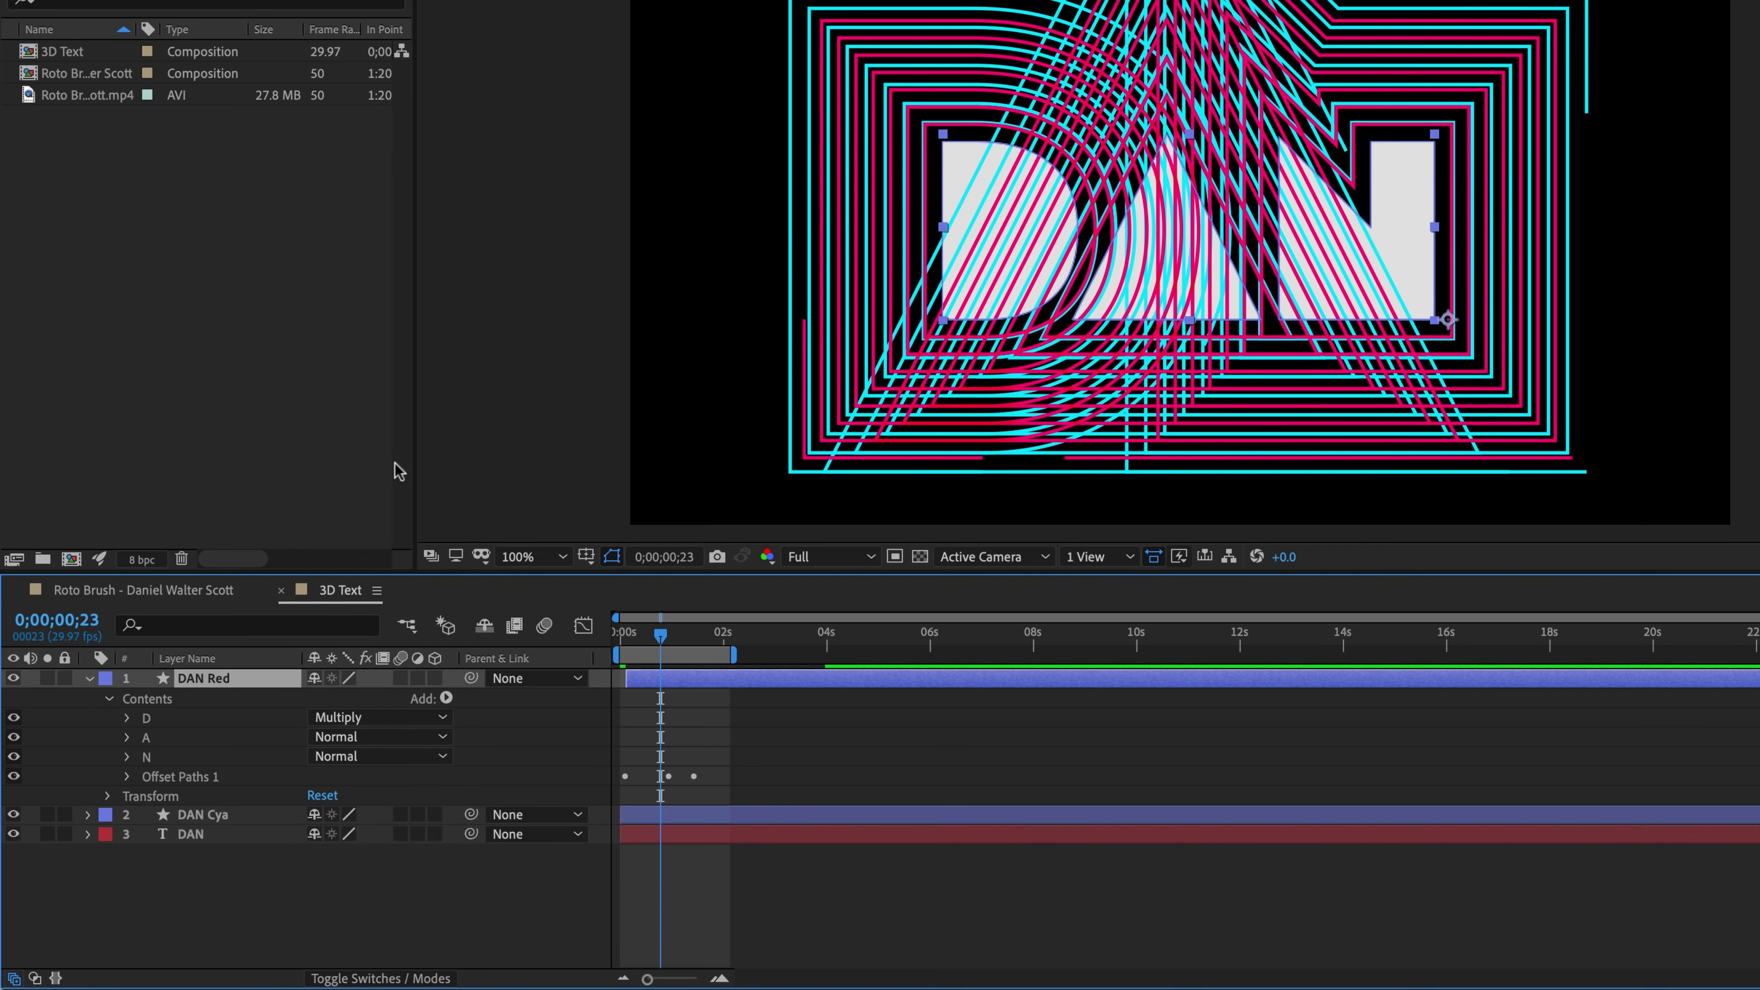
scroll(1129, 181, "up", 6)
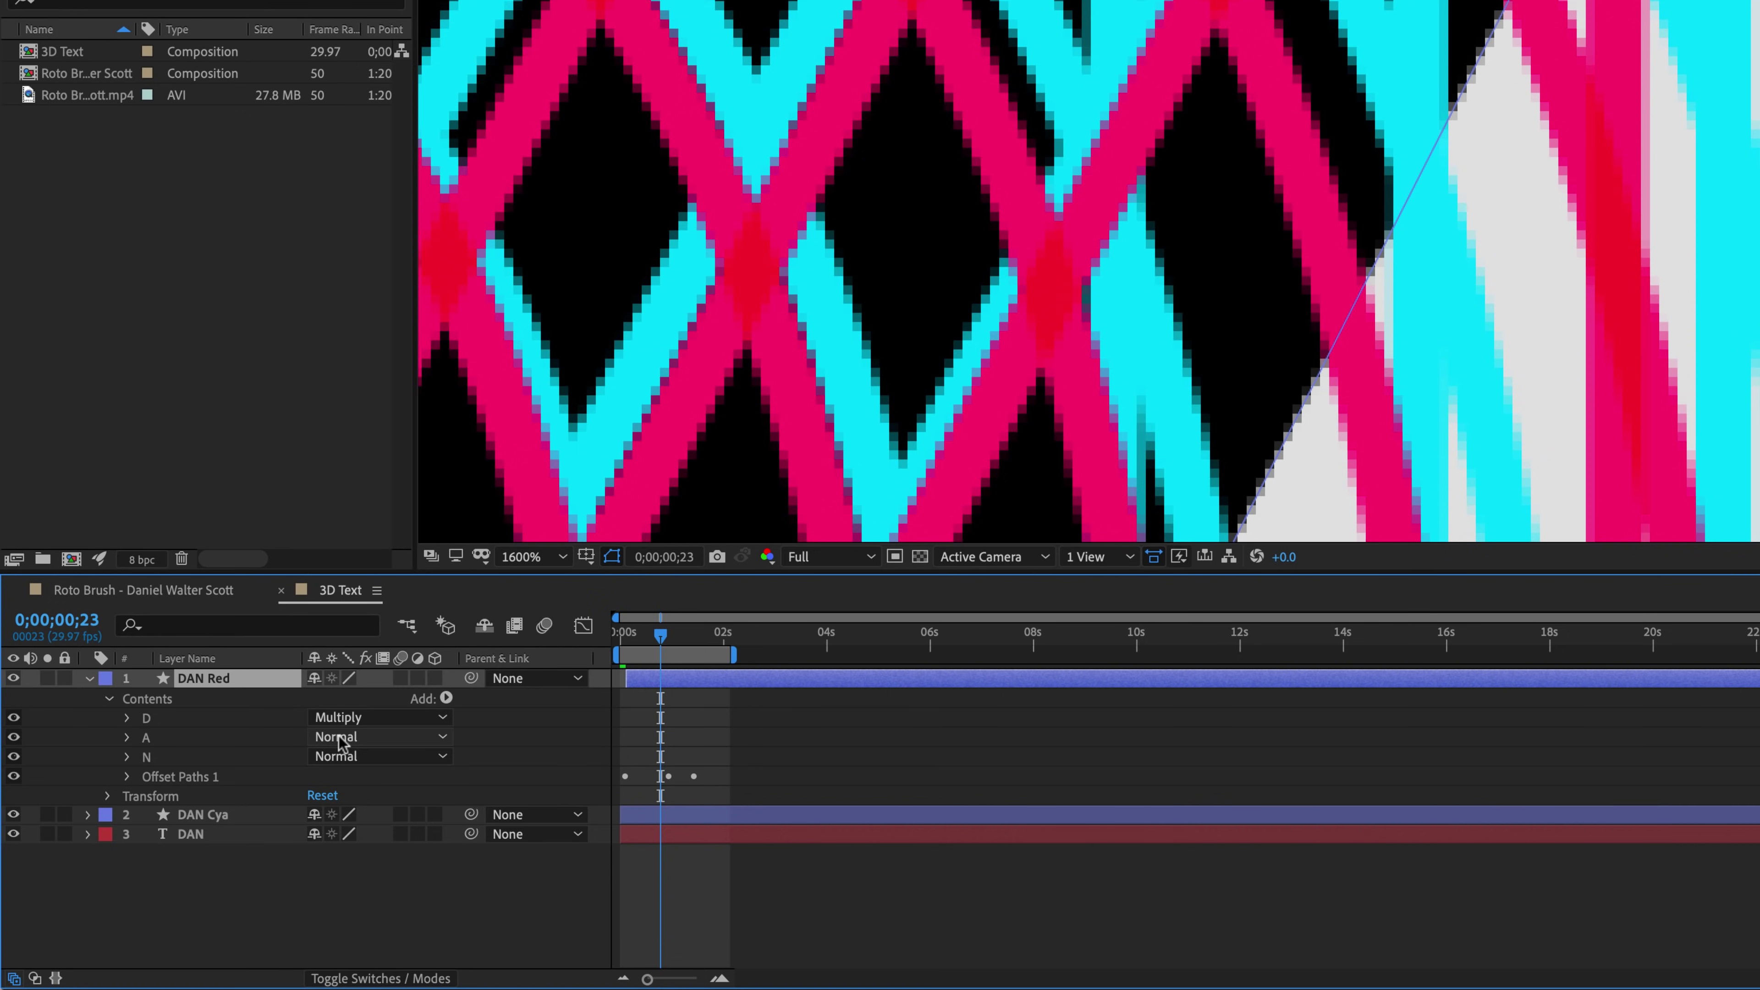
left_click(339, 718)
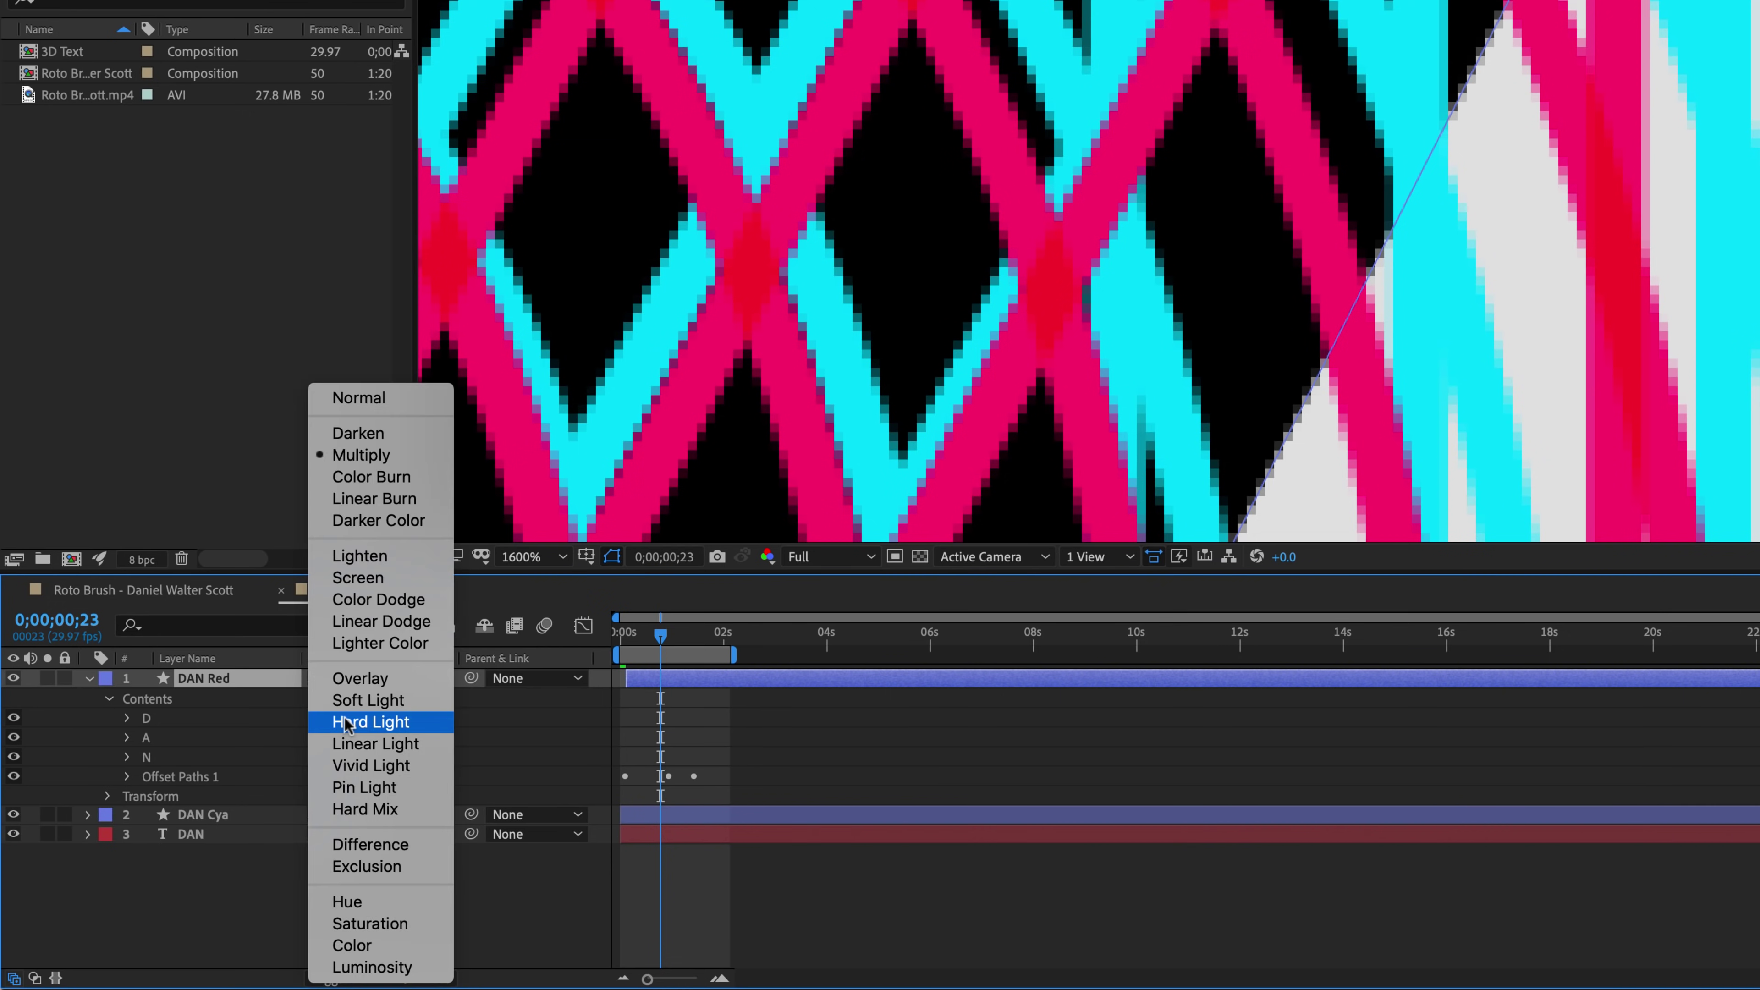
left_click(339, 398)
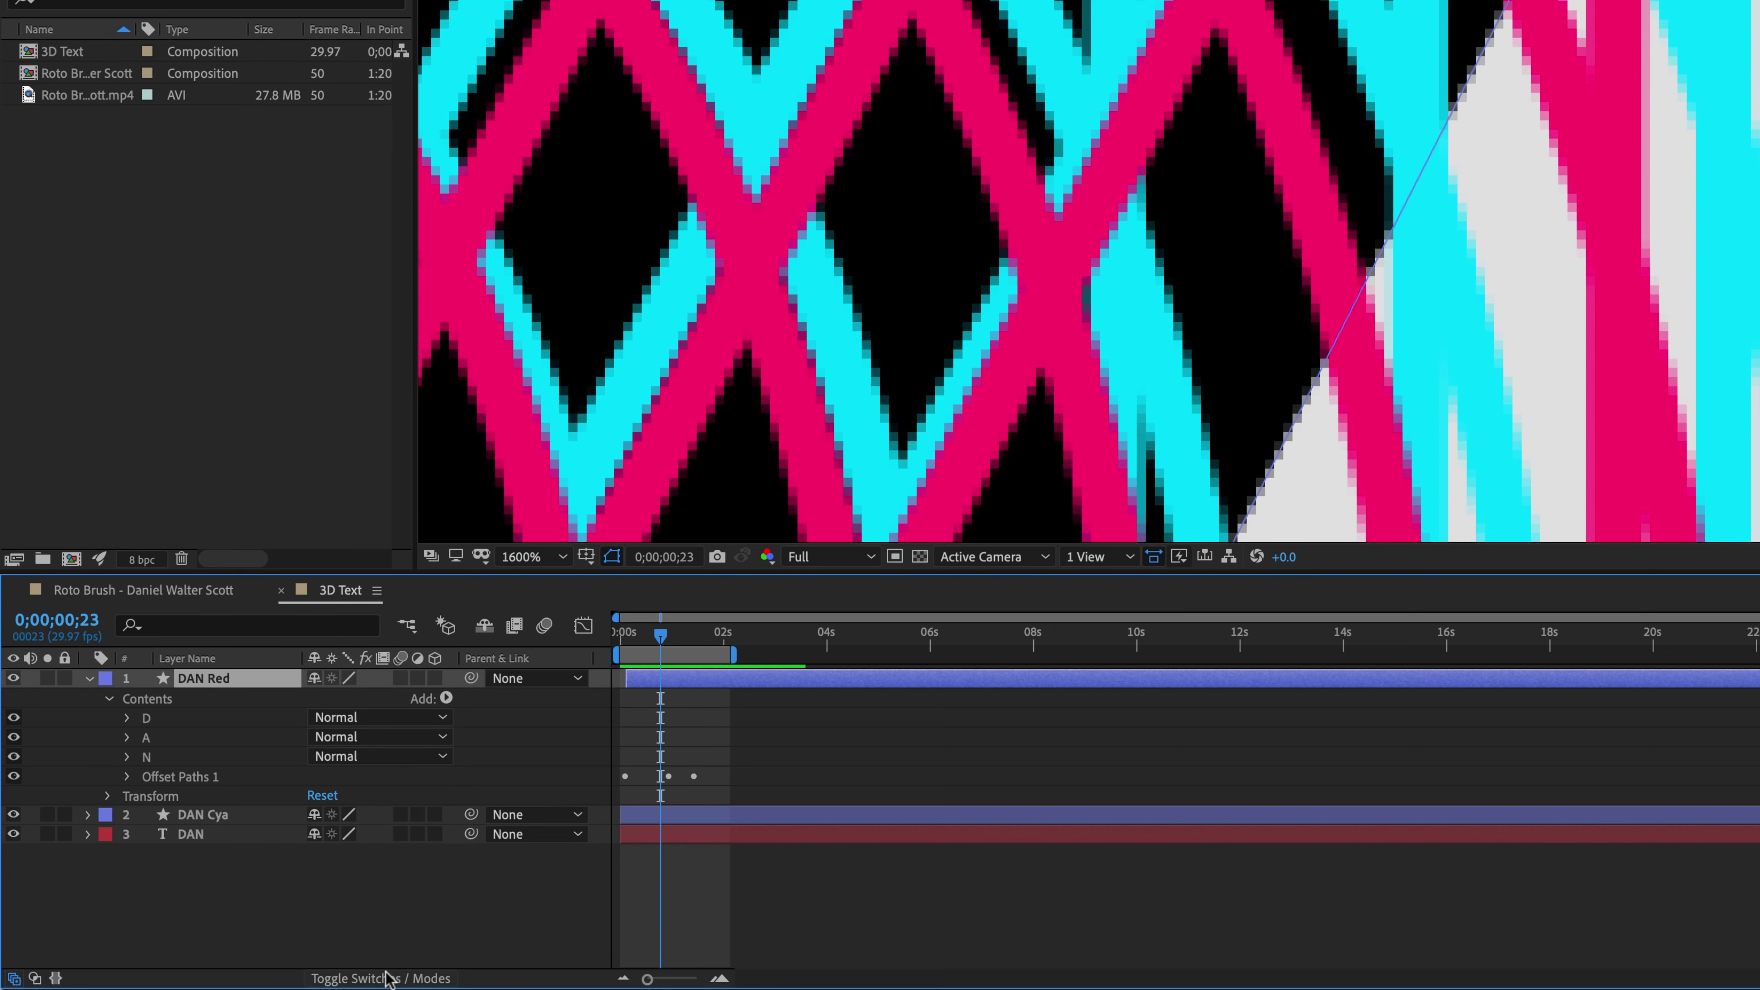
Step: Show the layer blending mode controls and try Multiply and Color Burn on the whole Red layer
left_click(386, 978)
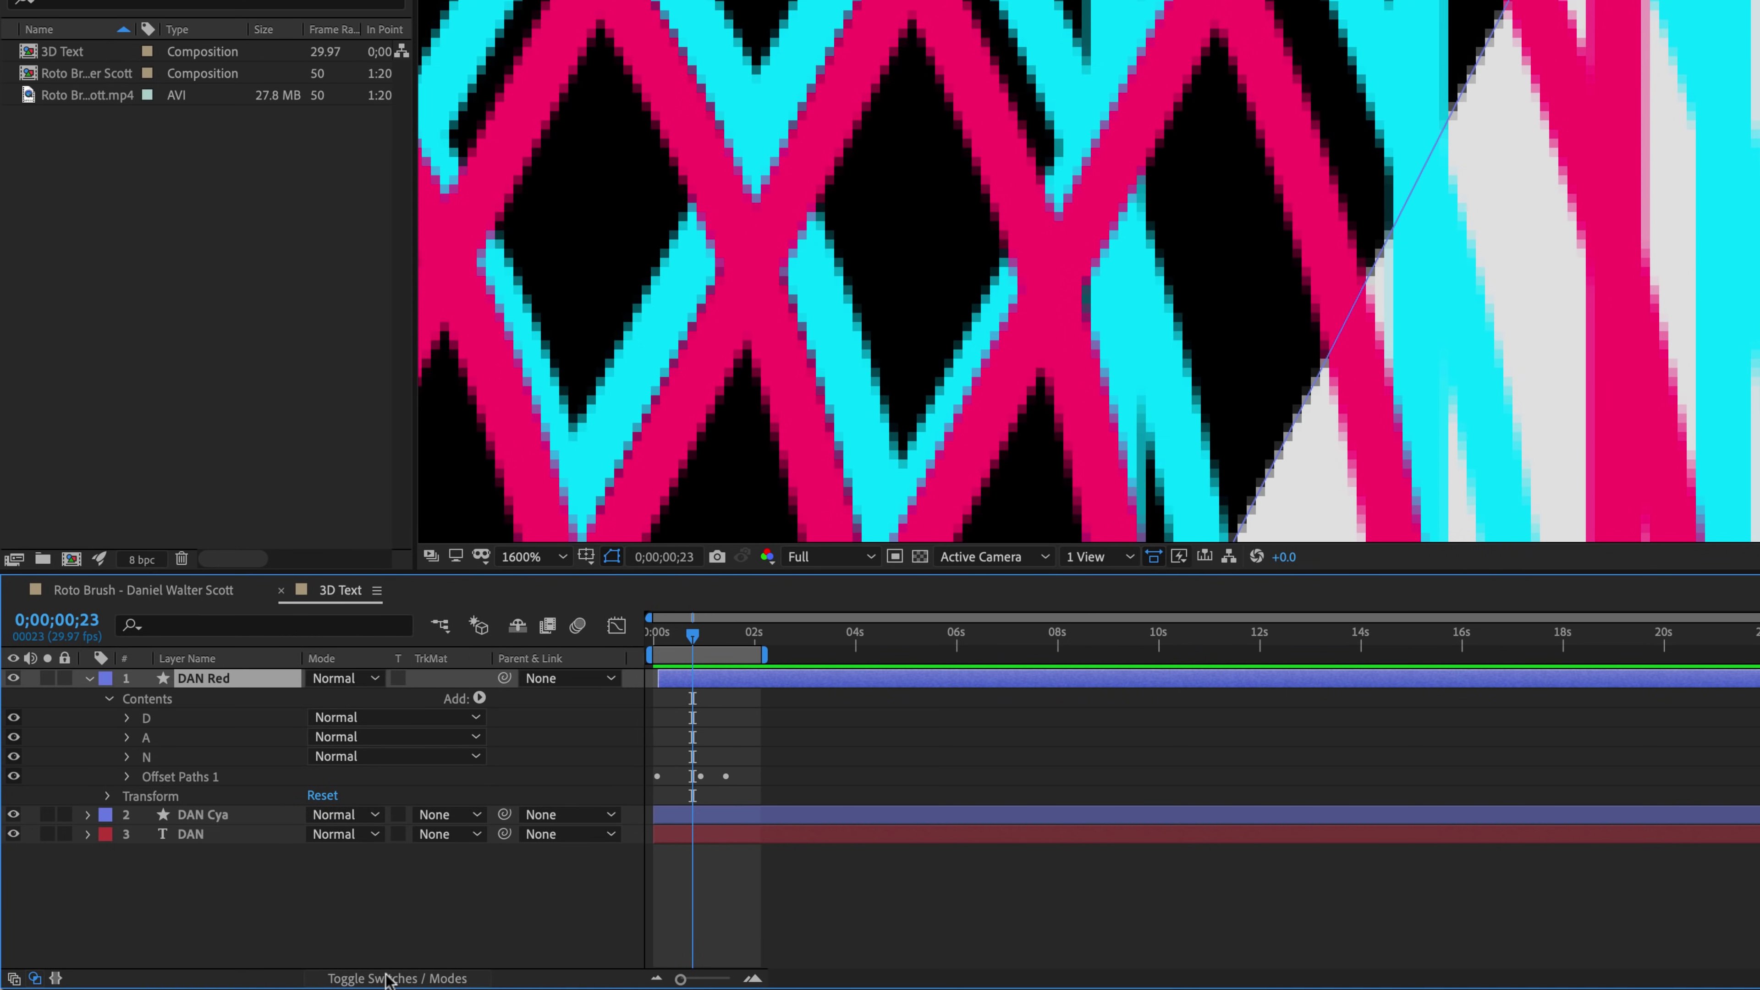
left_click(340, 683)
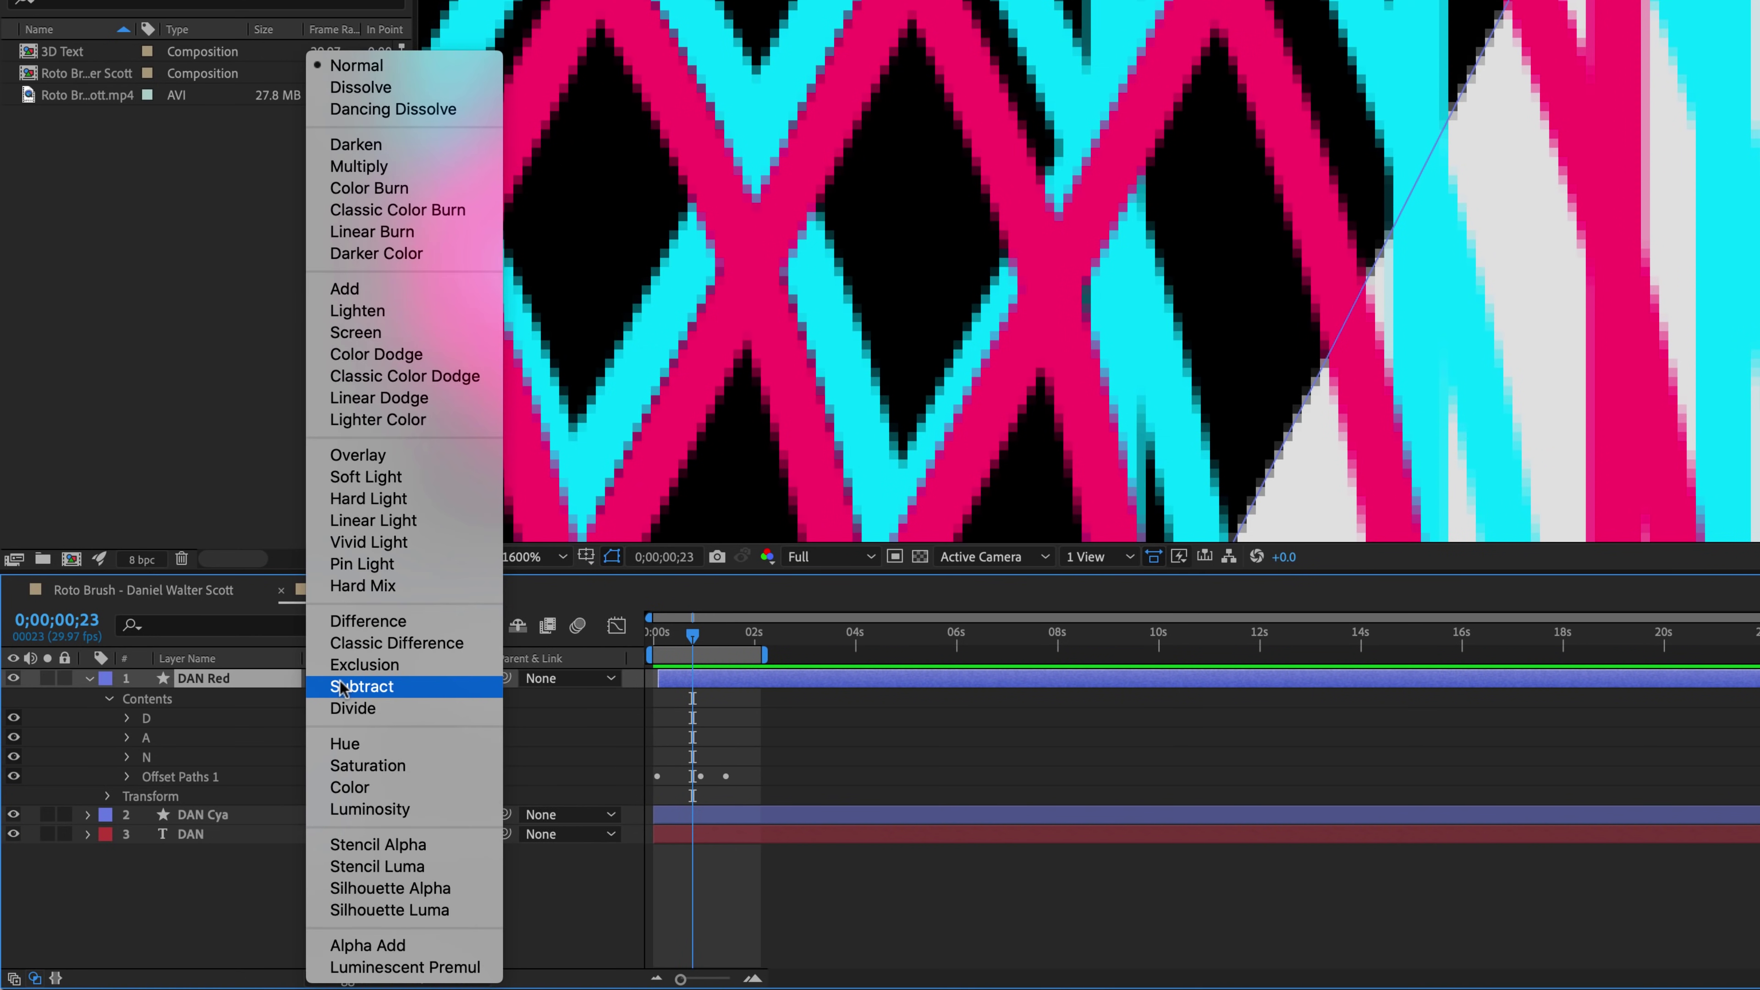
left_click(353, 167)
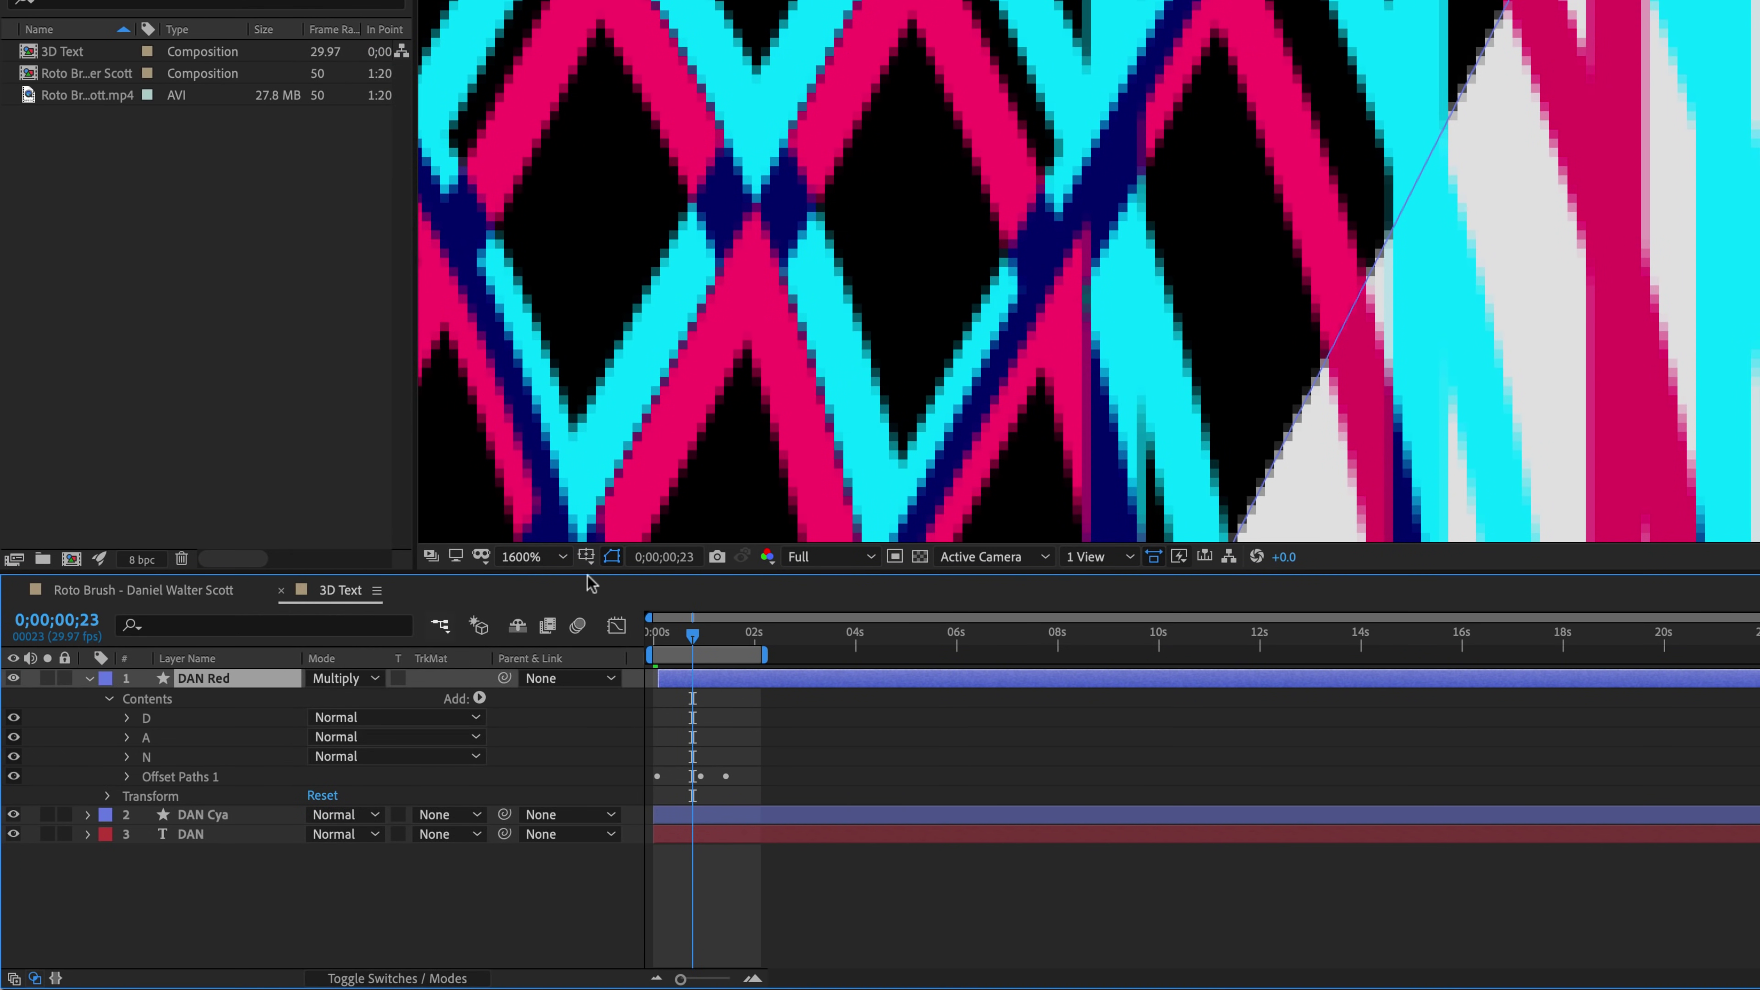
left_click(339, 680)
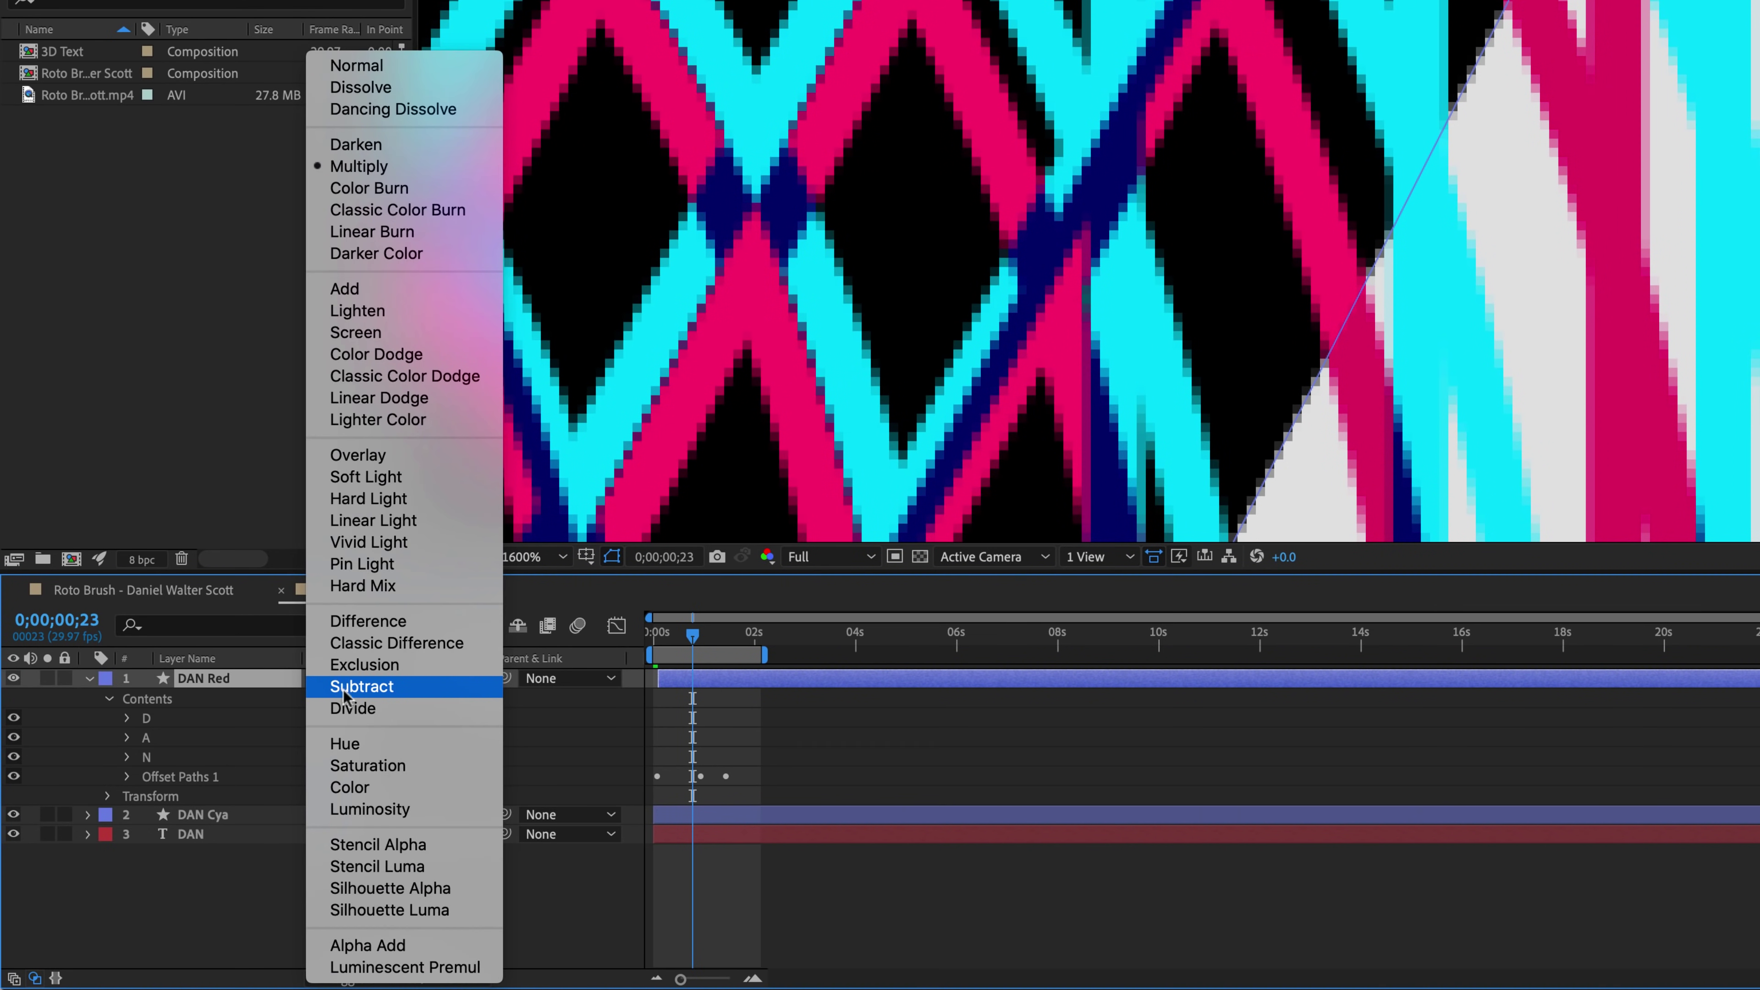
left_click(370, 187)
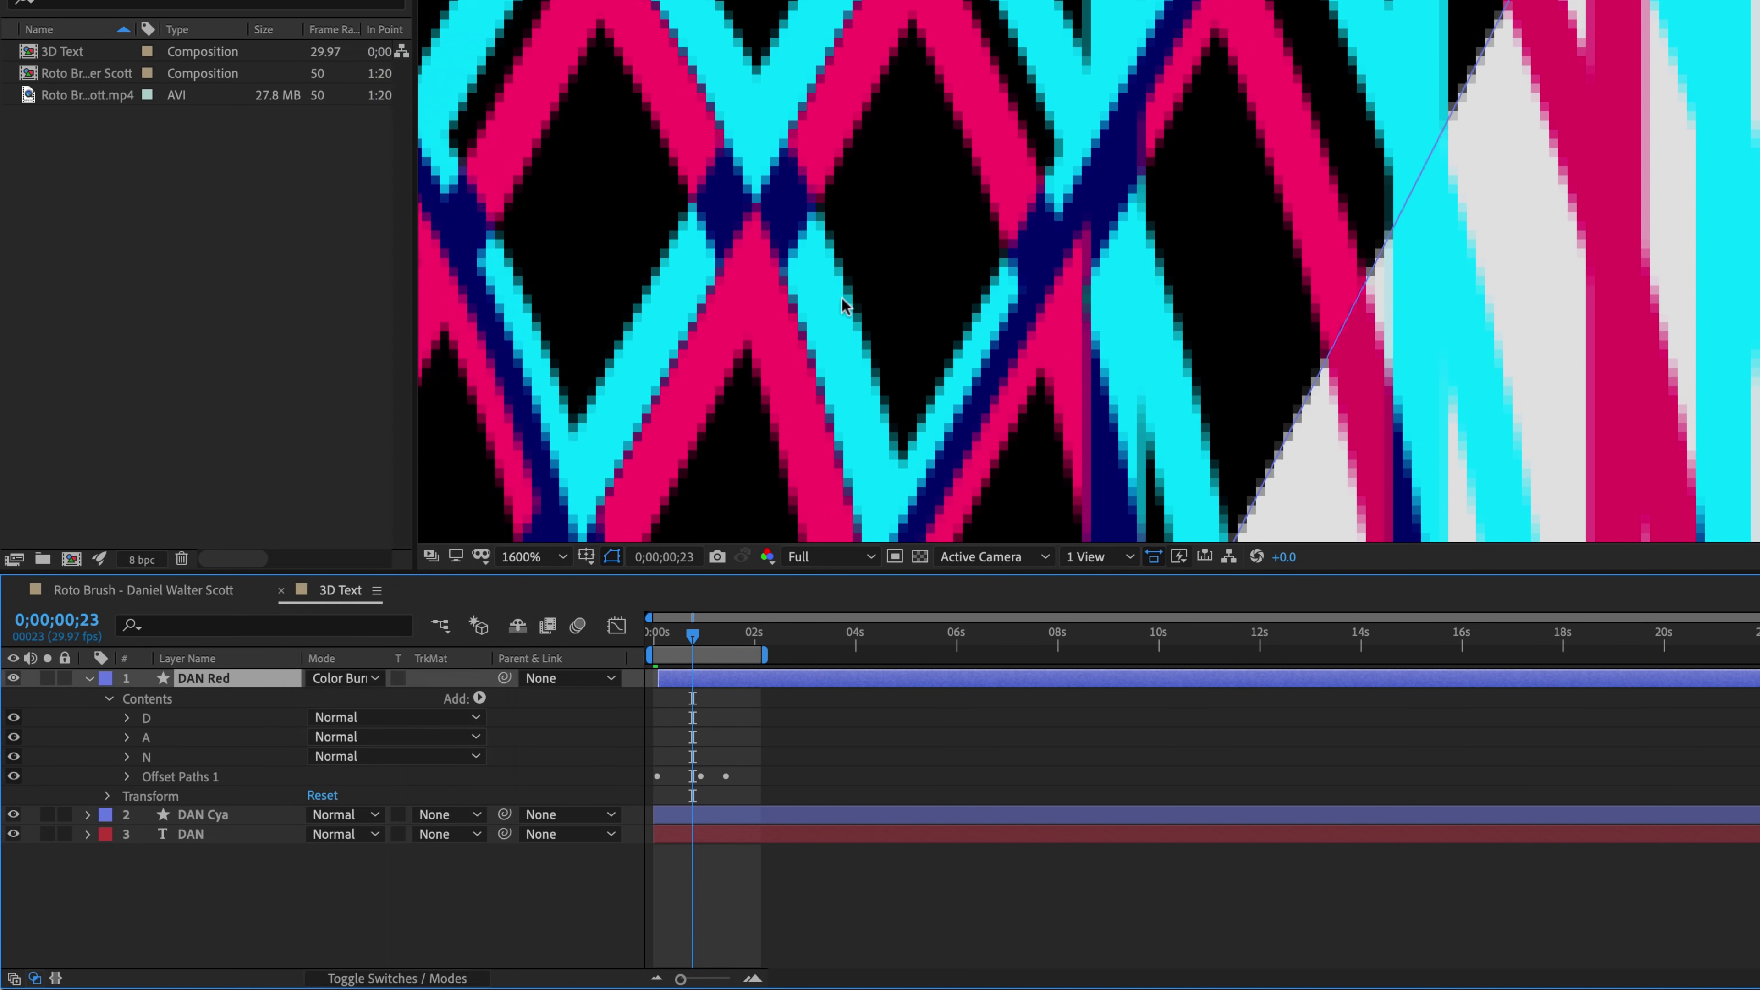
Step: Set the whole Red layer's blending mode to Overlay and collapse the layer's properties
left_click(350, 678)
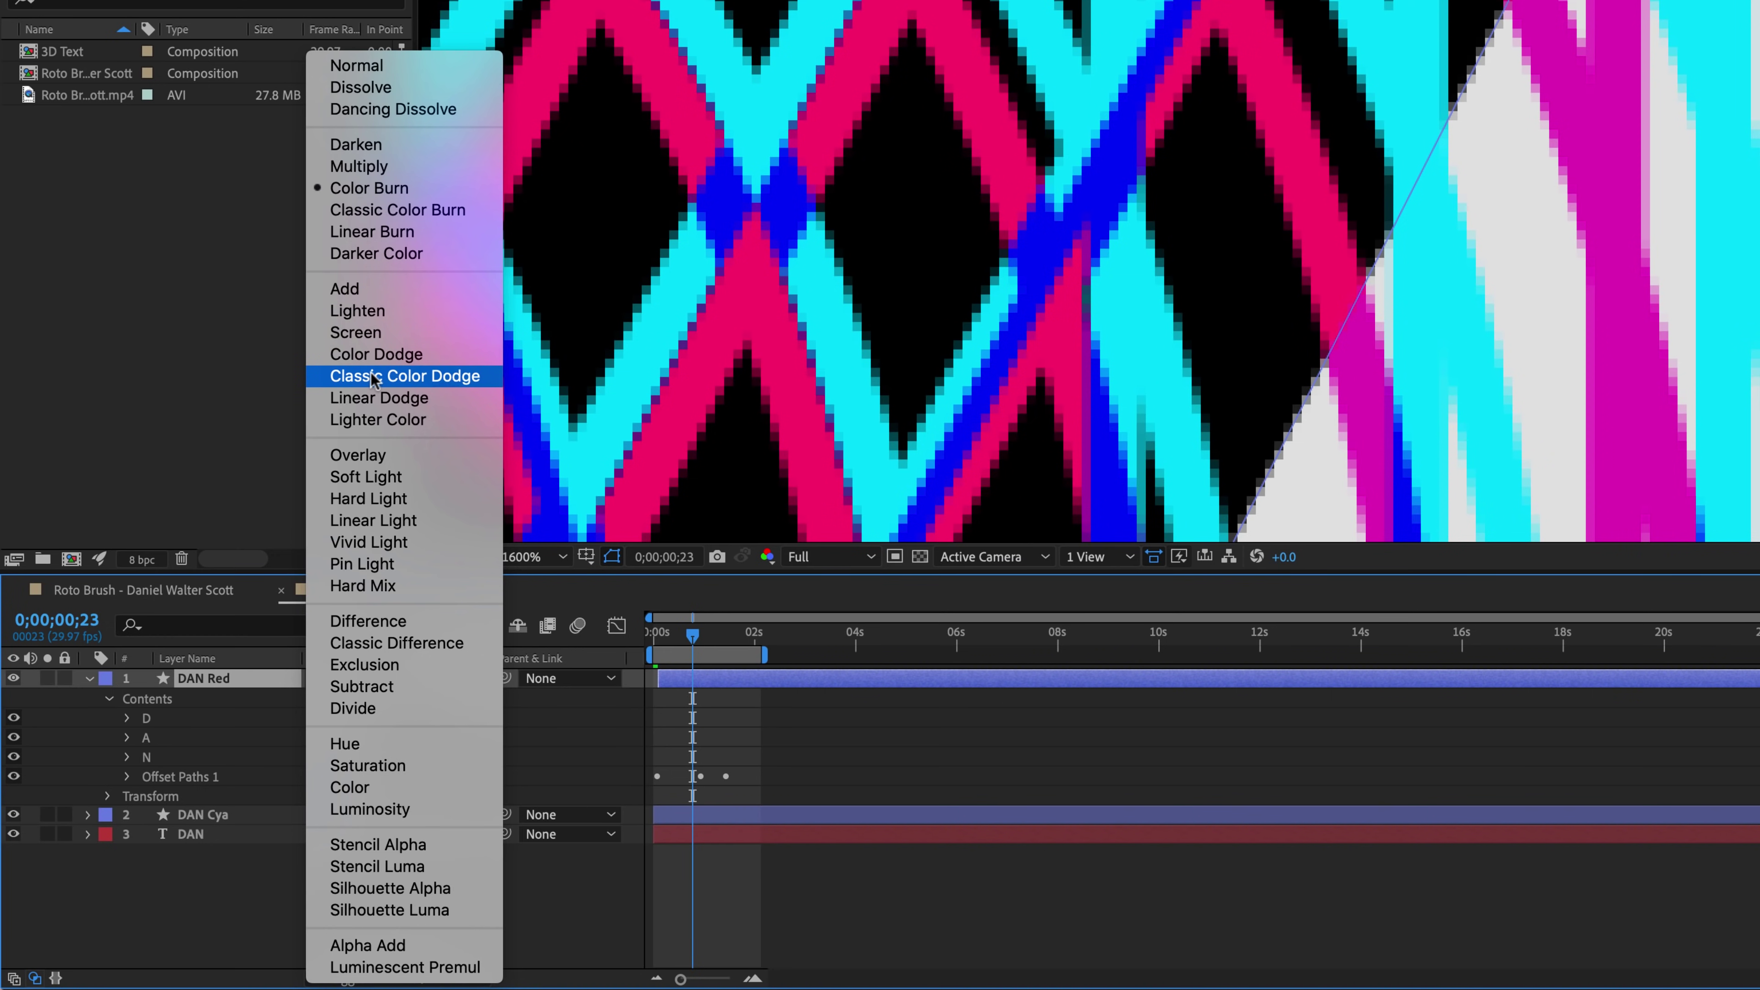
left_click(386, 461)
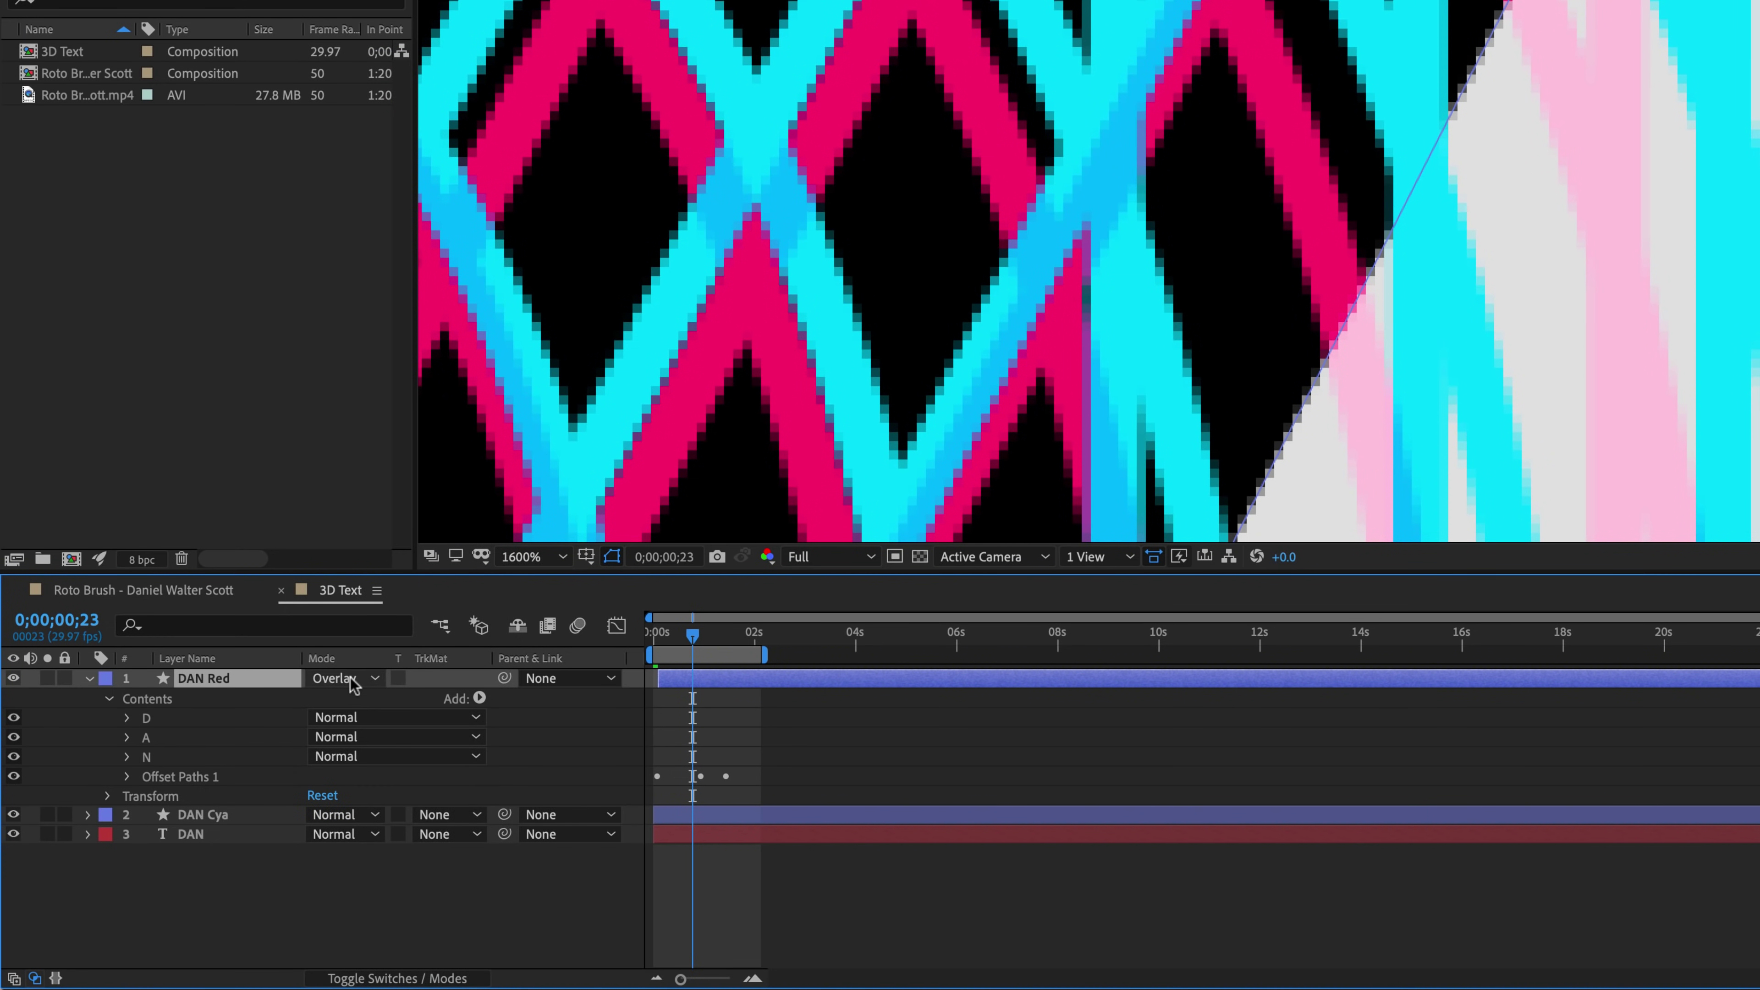
left_click(87, 680)
Step: Preview the Overlay-blended red and cyan outlines from 0;00;00;27 at 100% magnification
left_click_drag(694, 632, 703, 641)
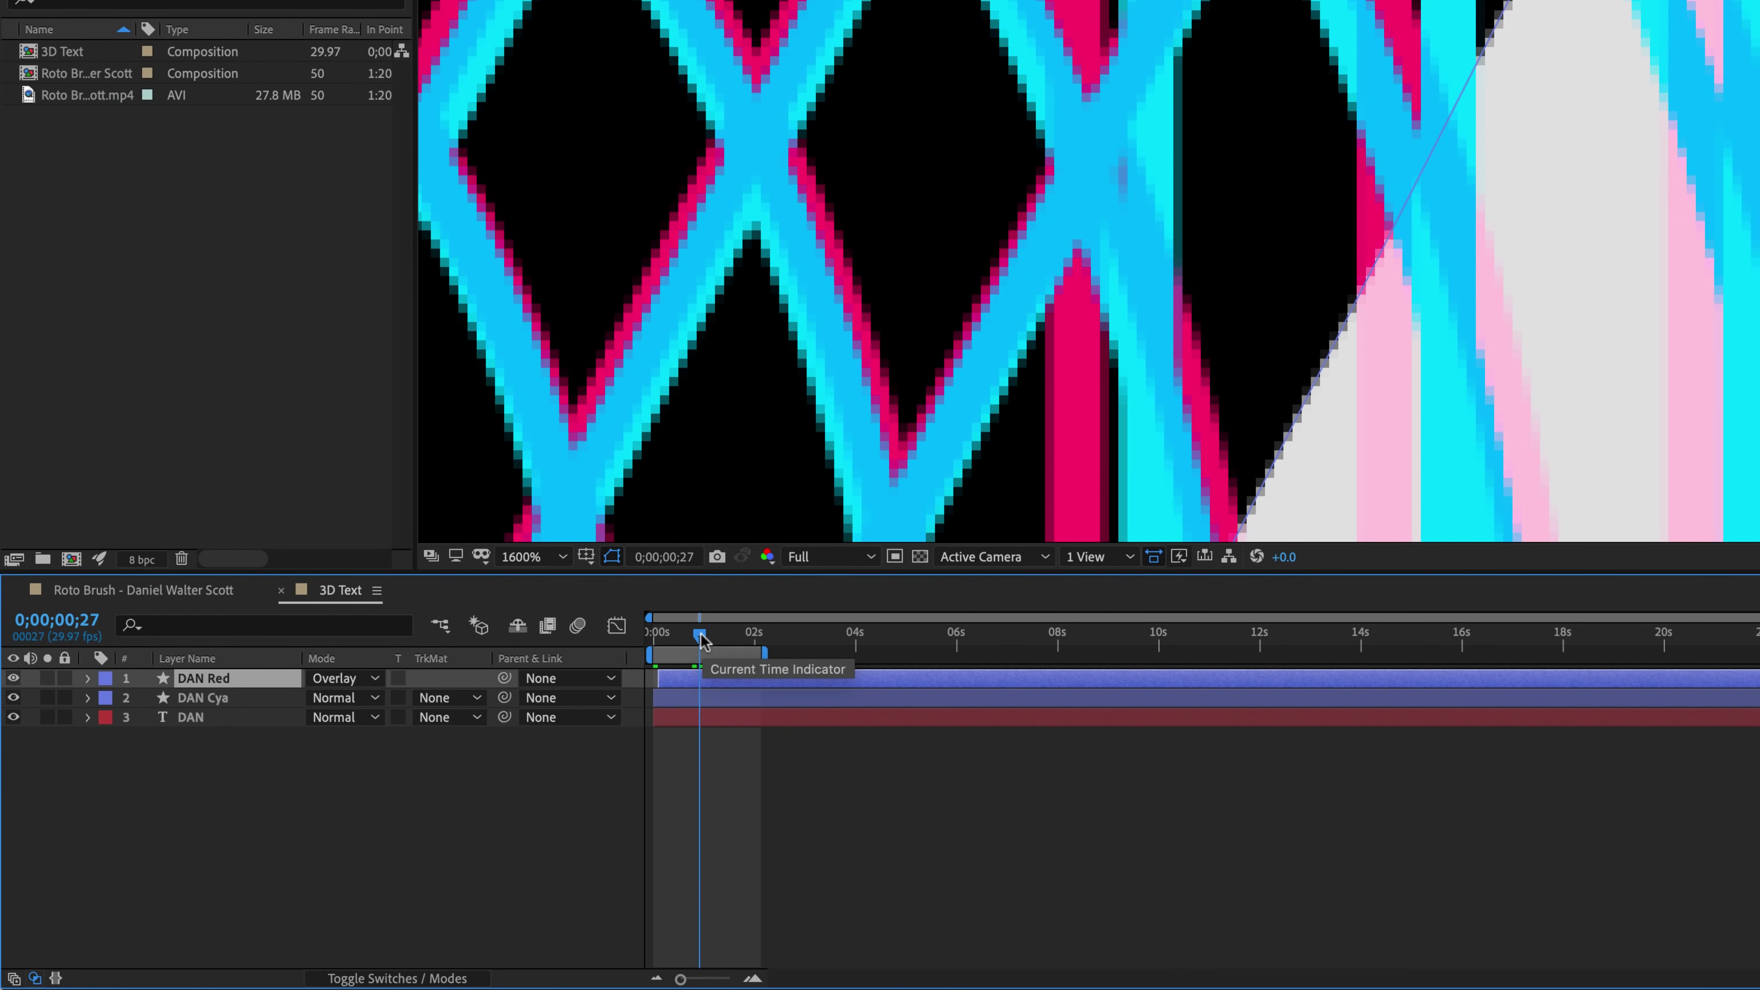
left_click(554, 560)
left_click(549, 595)
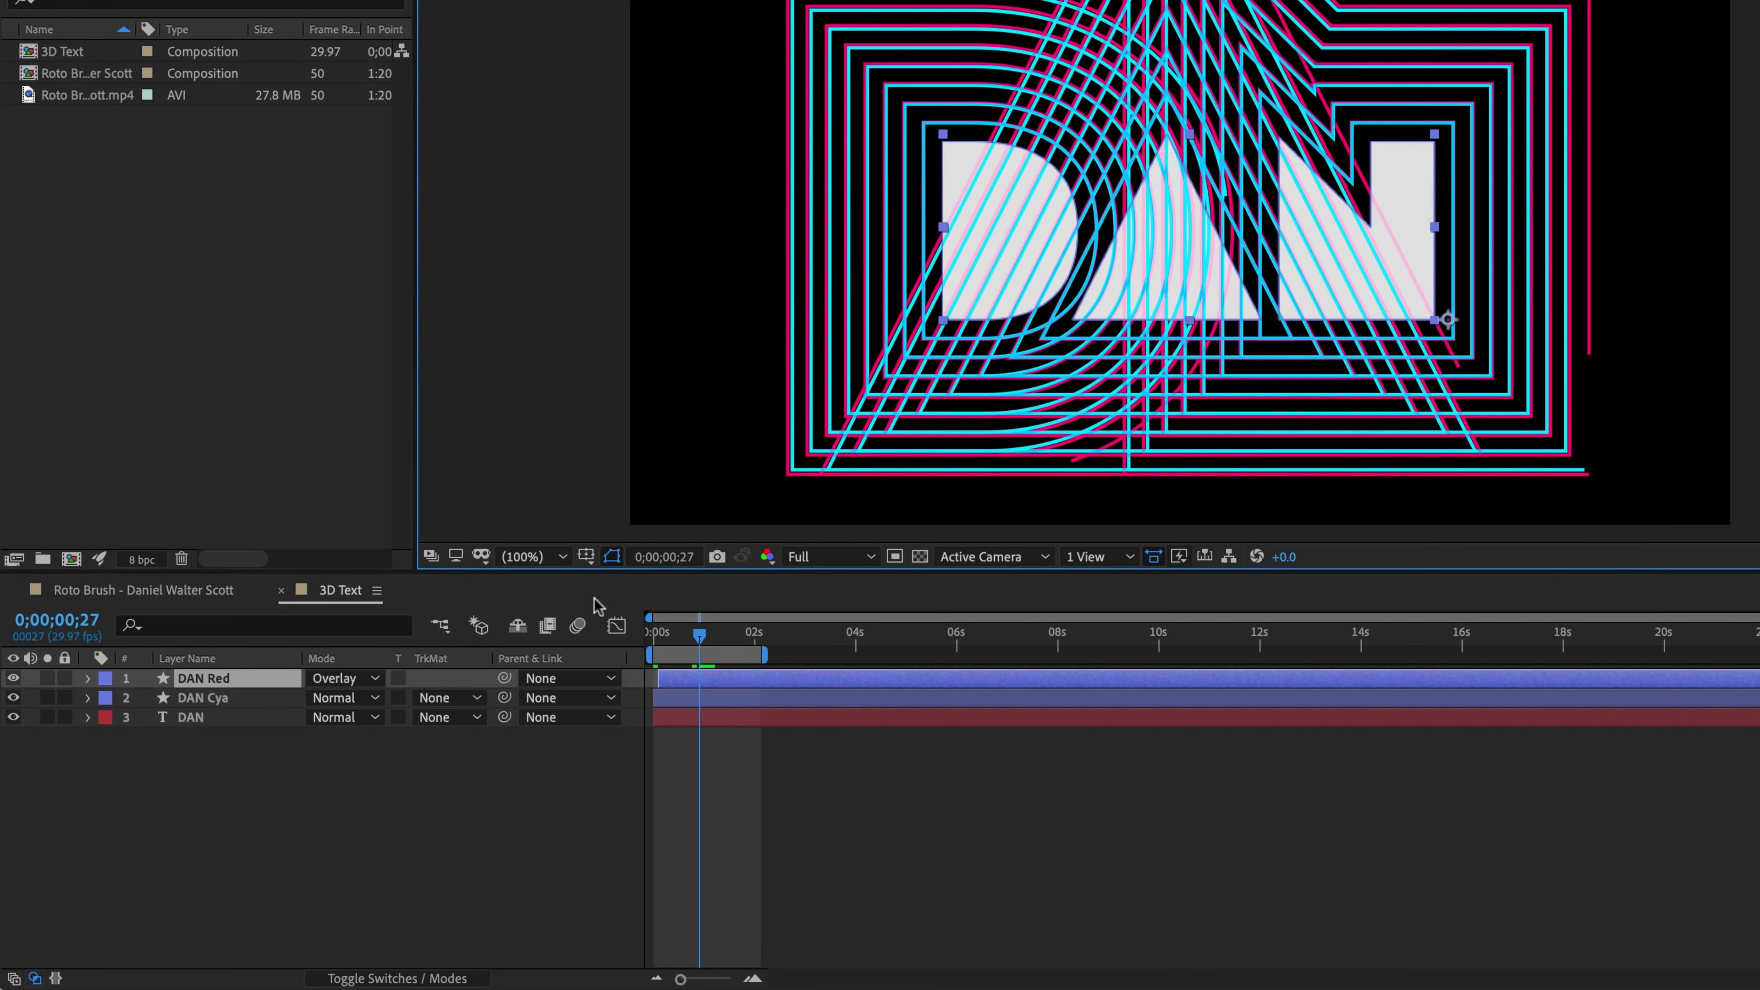
key("space")
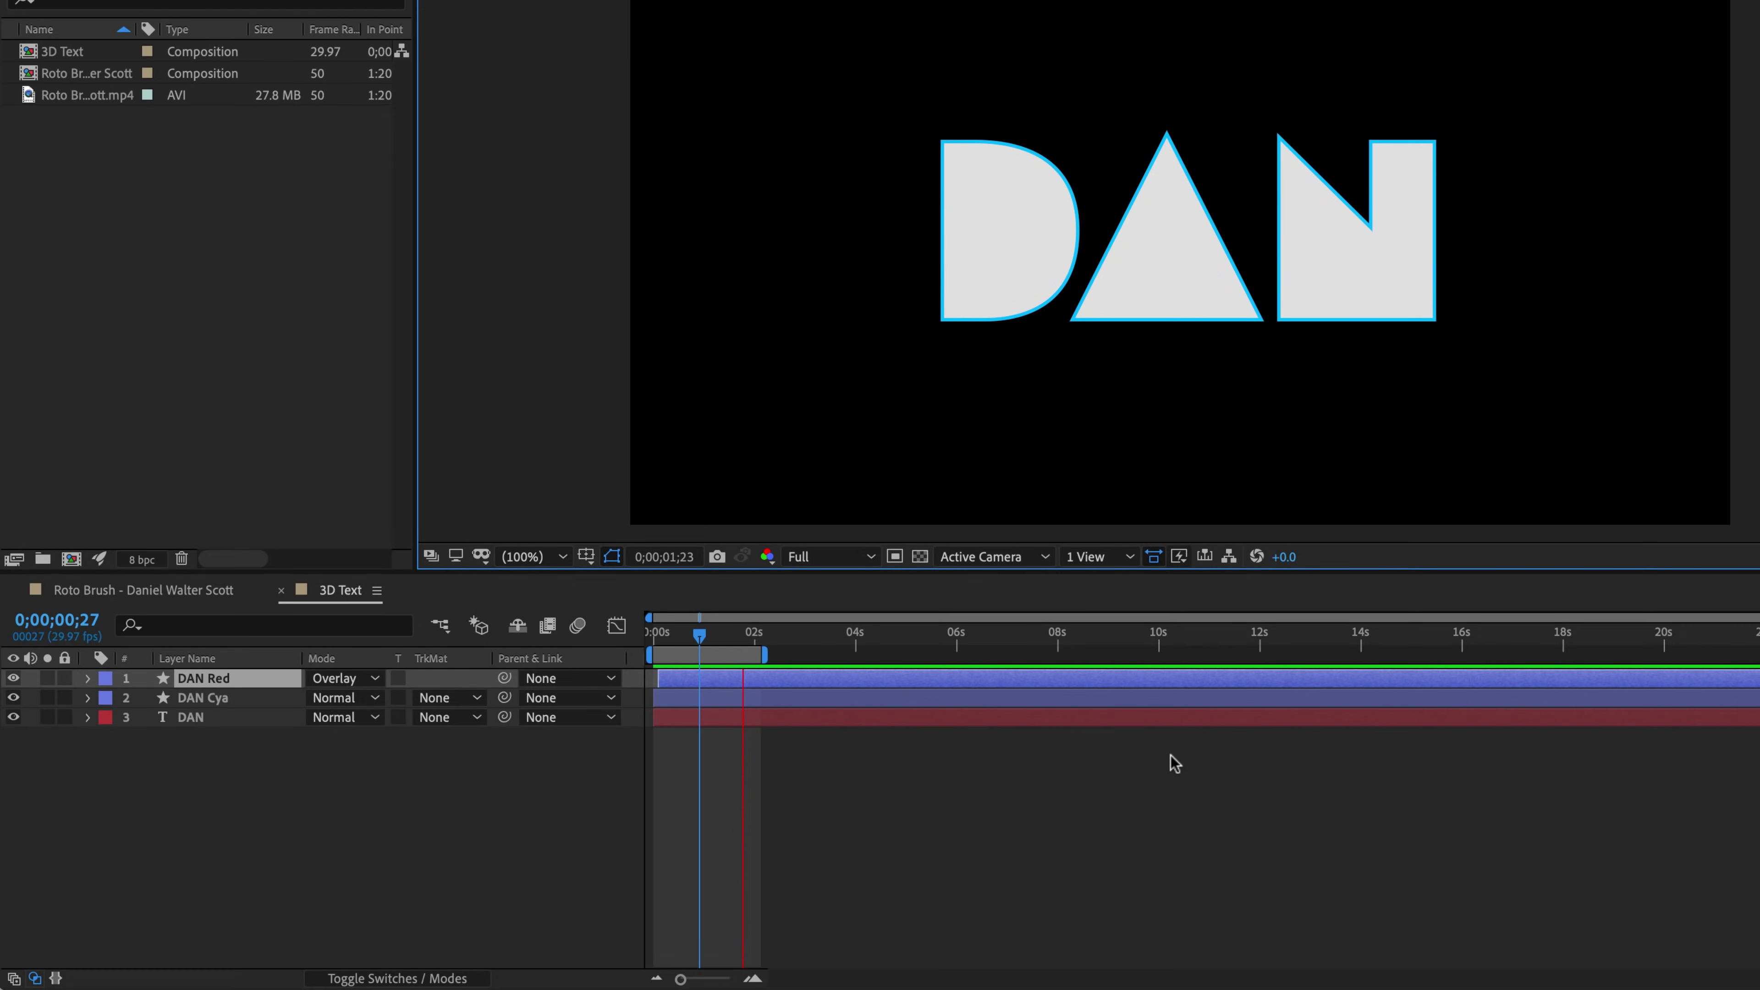
key("space")
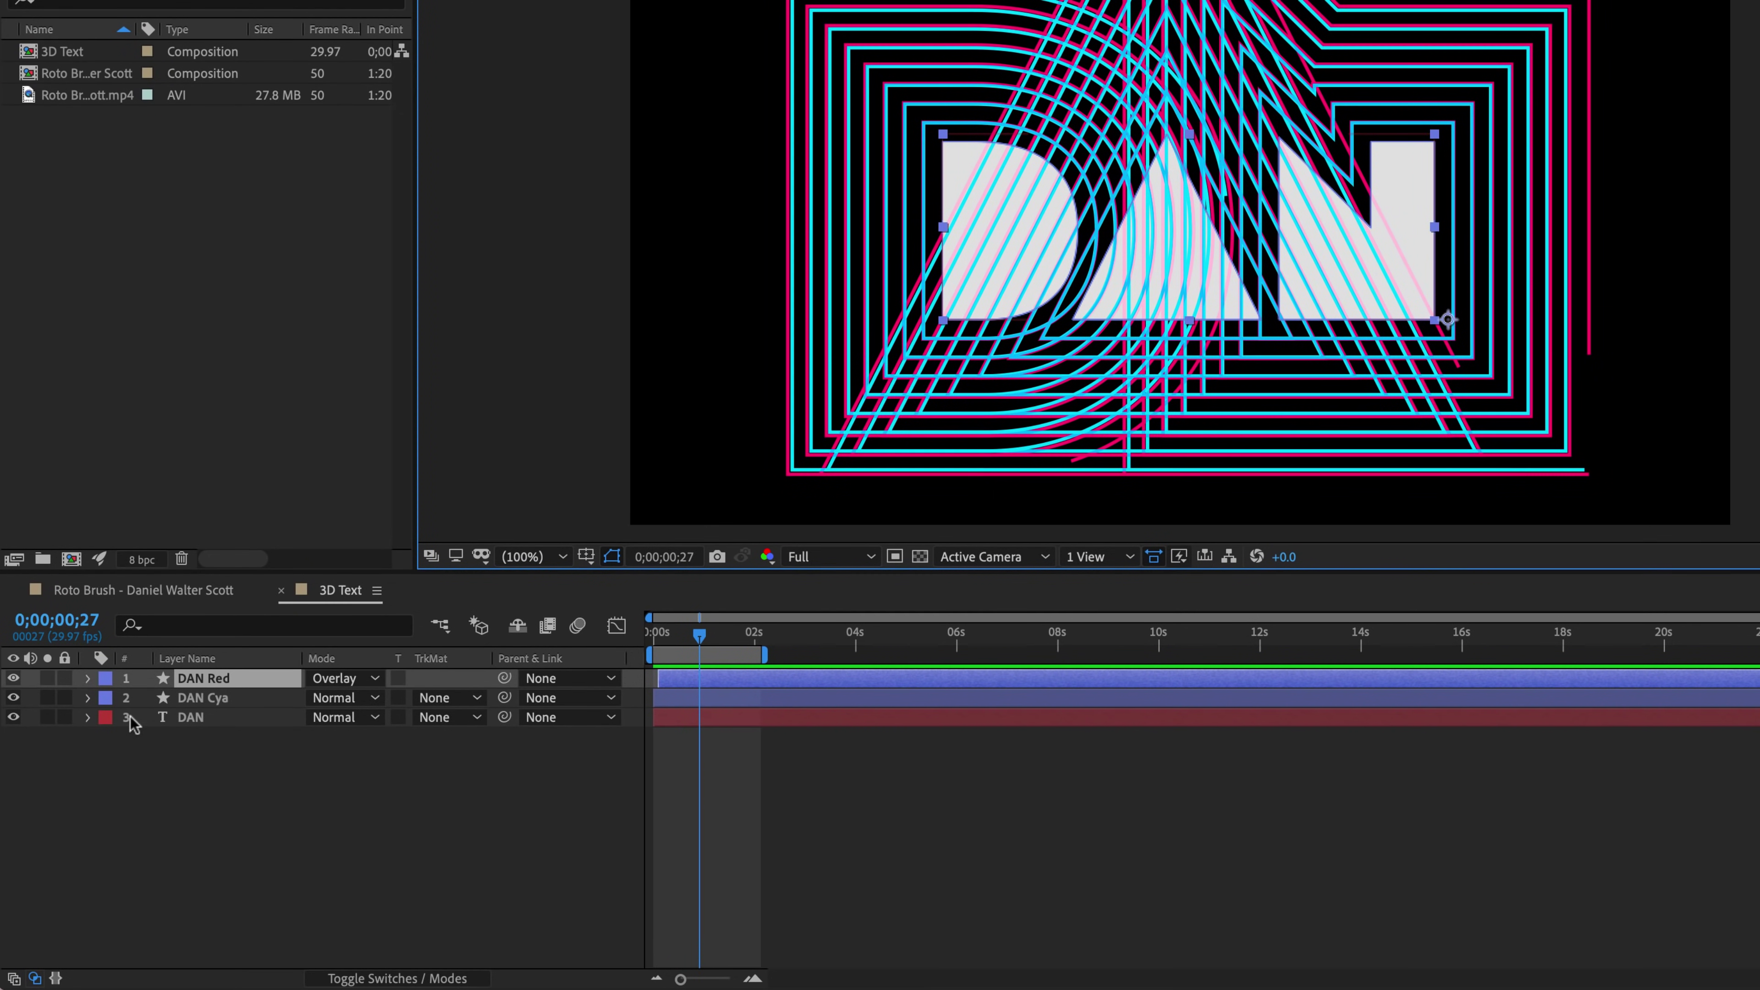
Step: Move the filled text layer above both outline layers and preview the animation, parking at 0;00;01;00
left_click_drag(132, 721, 187, 676)
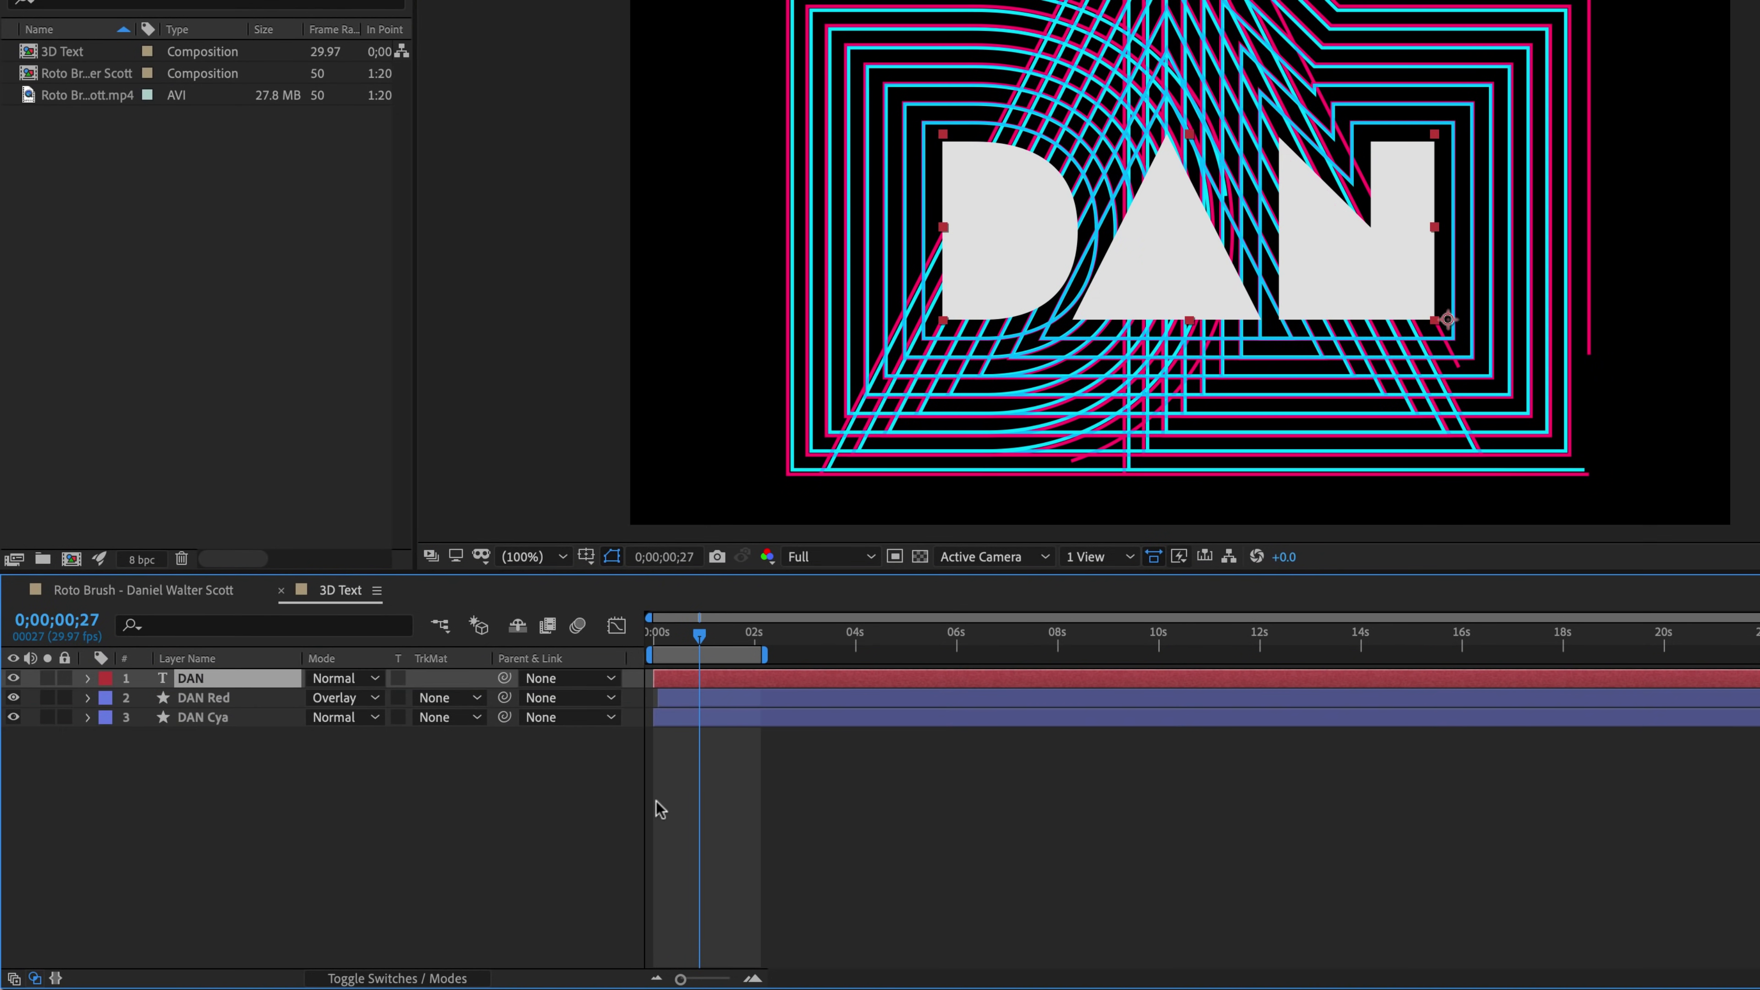
key("space")
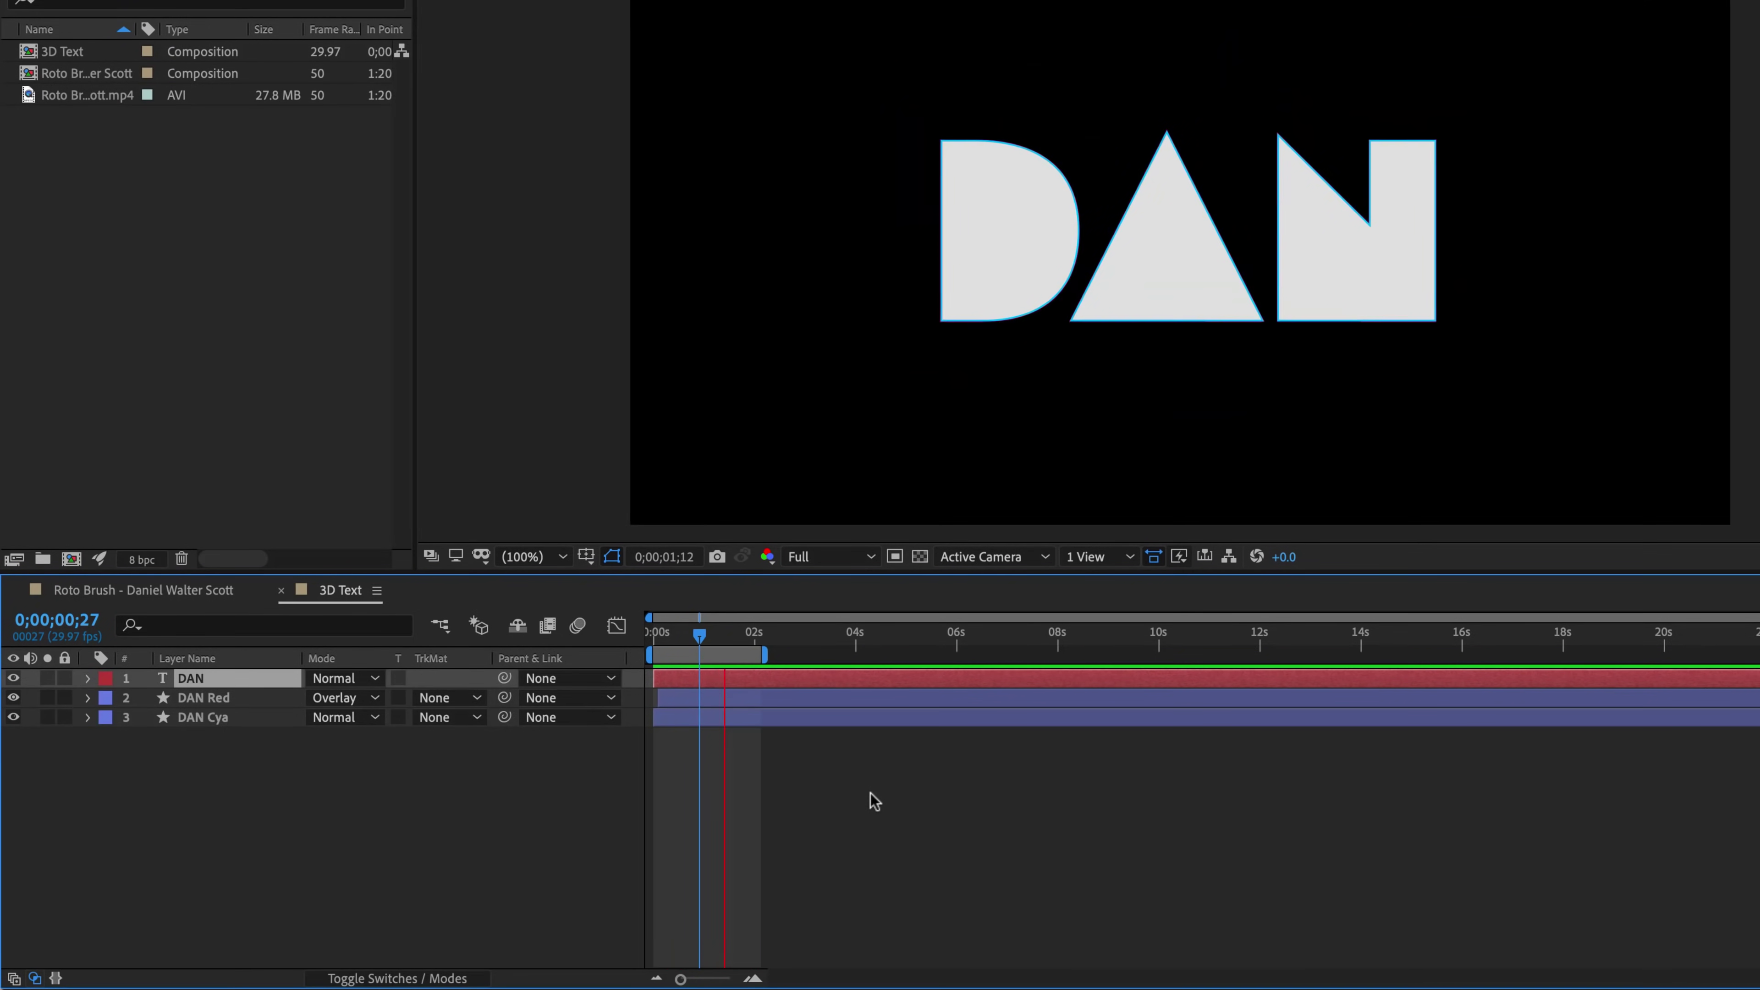
key("space")
key("Home")
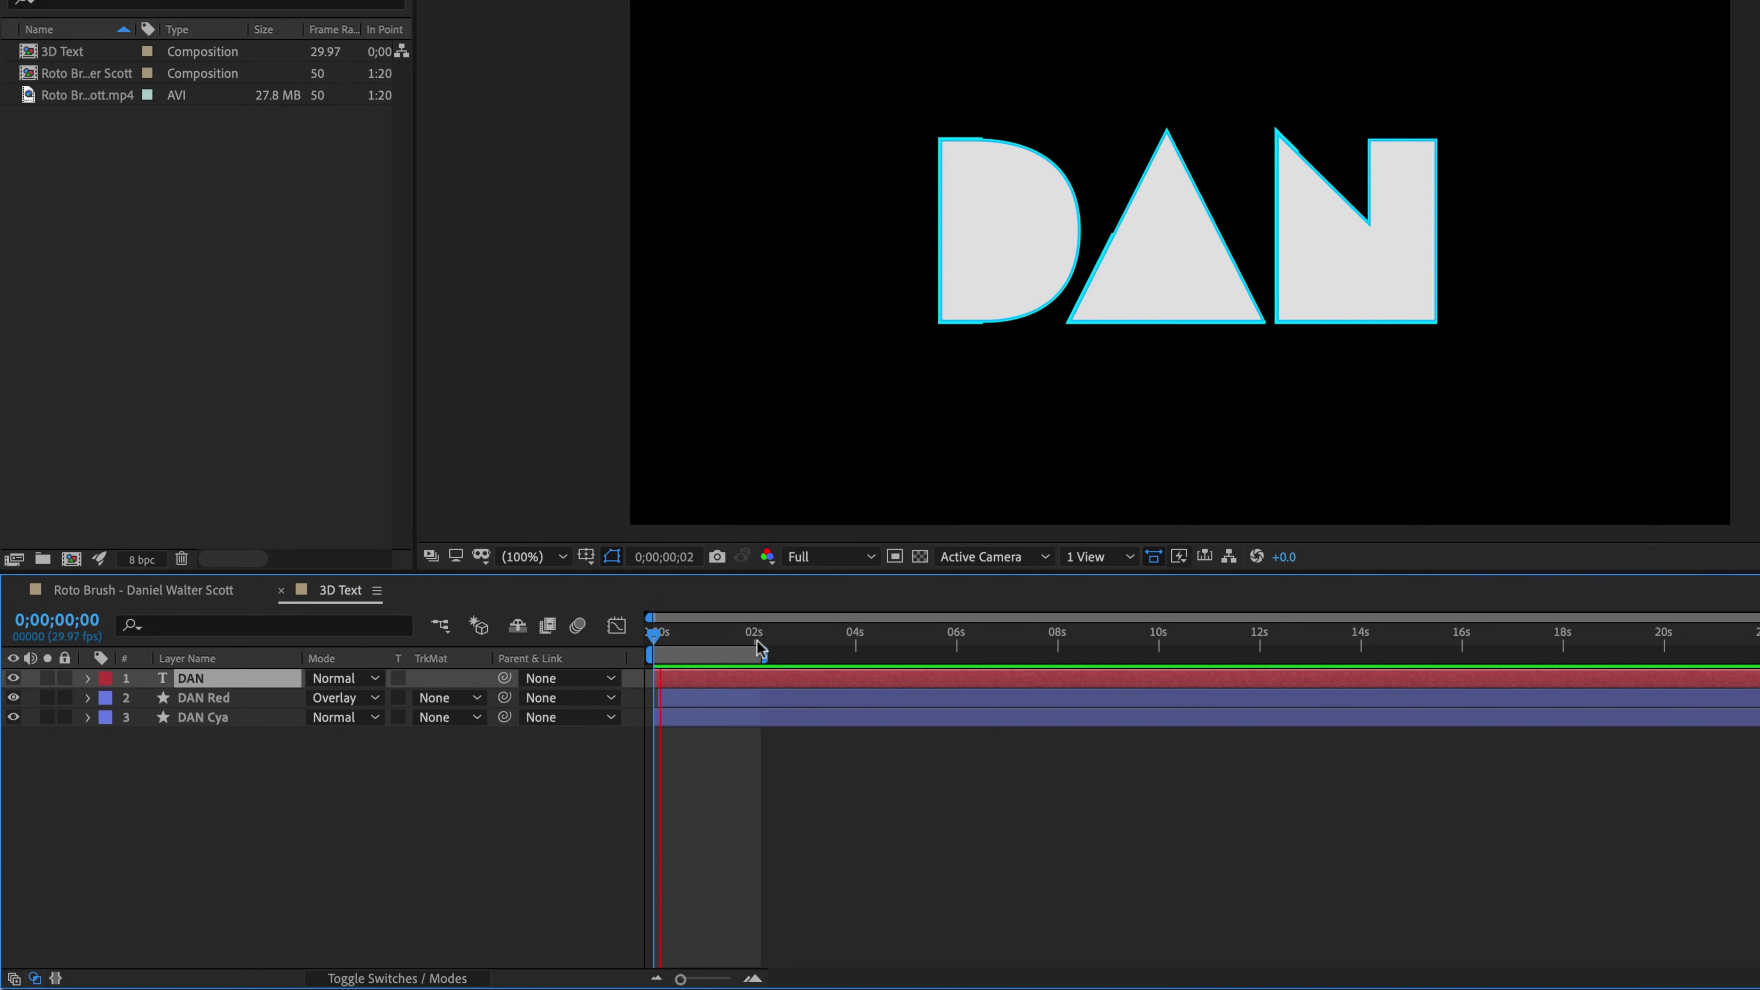
key("space")
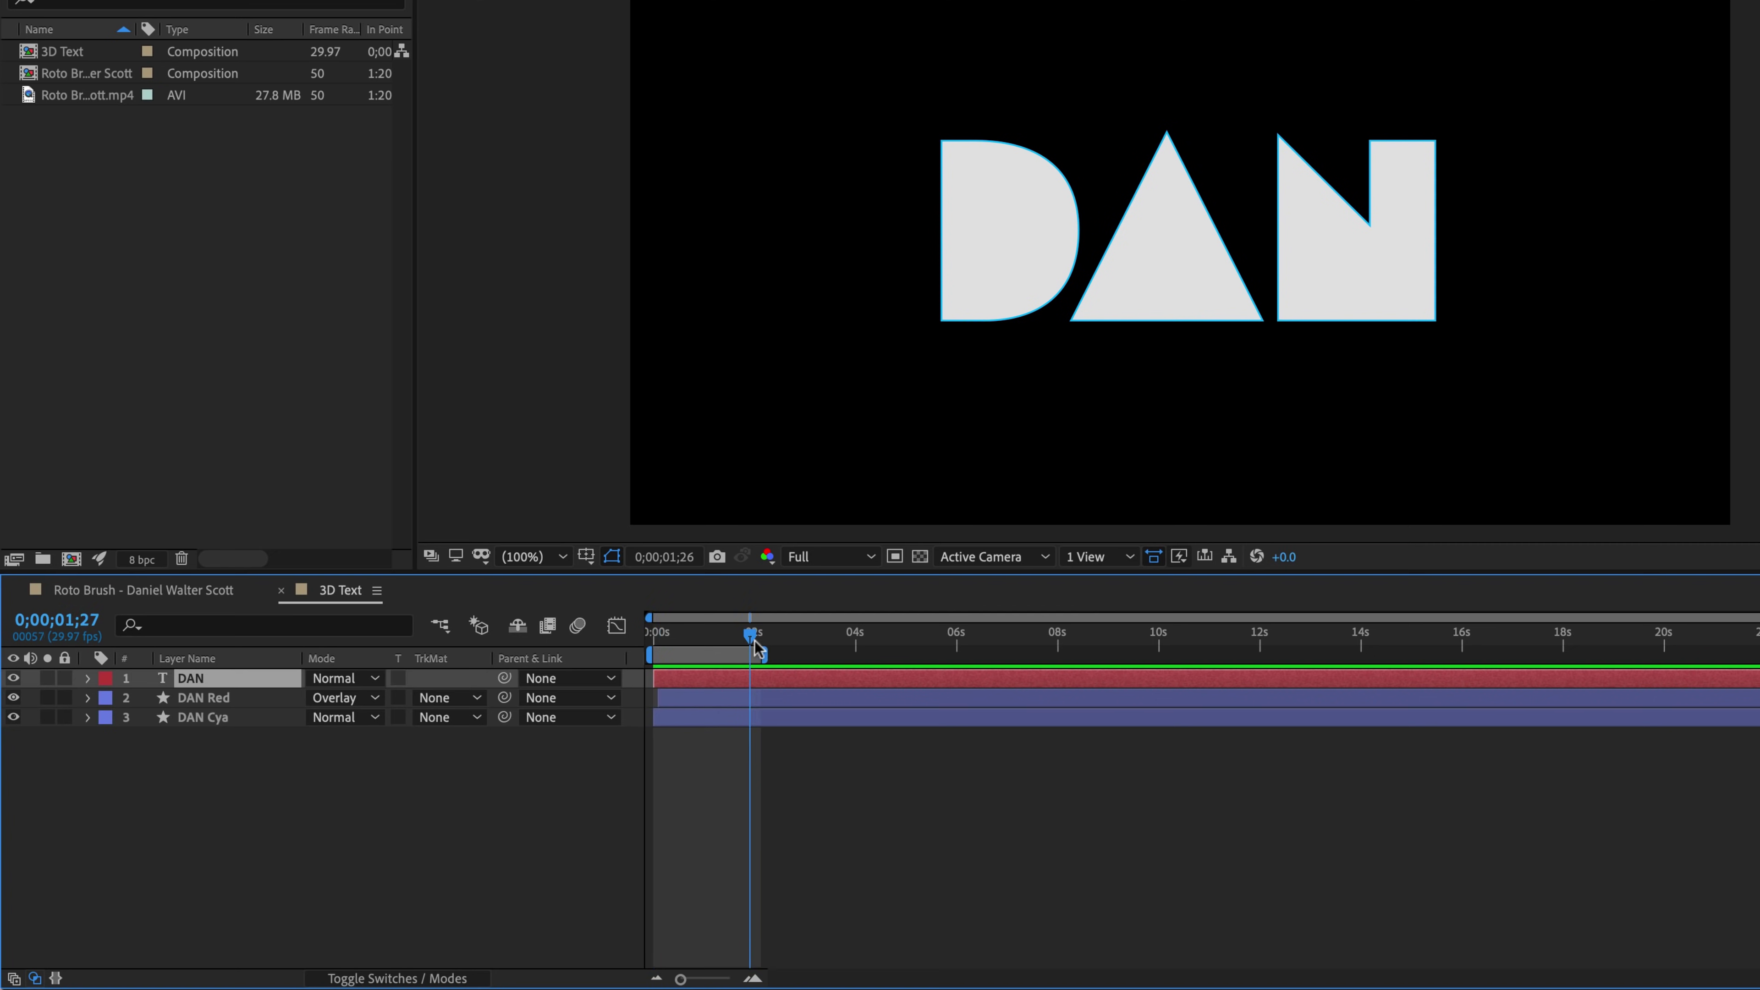
left_click_drag(758, 650, 705, 635)
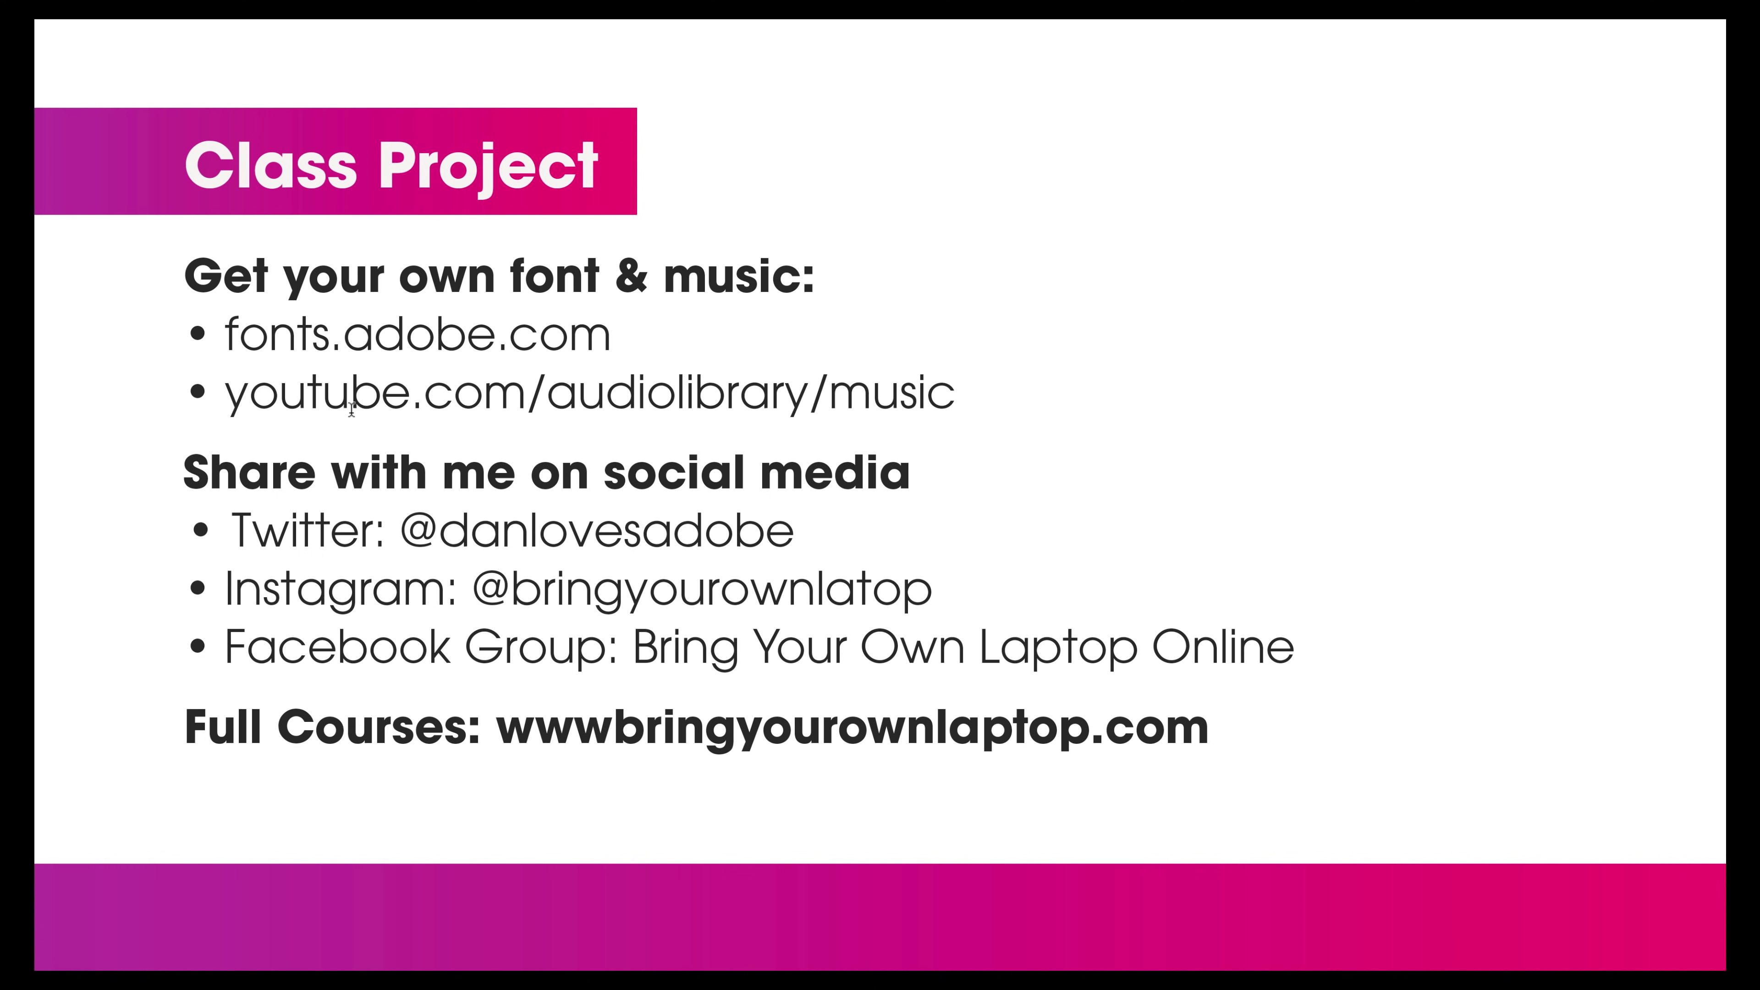
left_click_drag(227, 383, 916, 360)
left_click(852, 404)
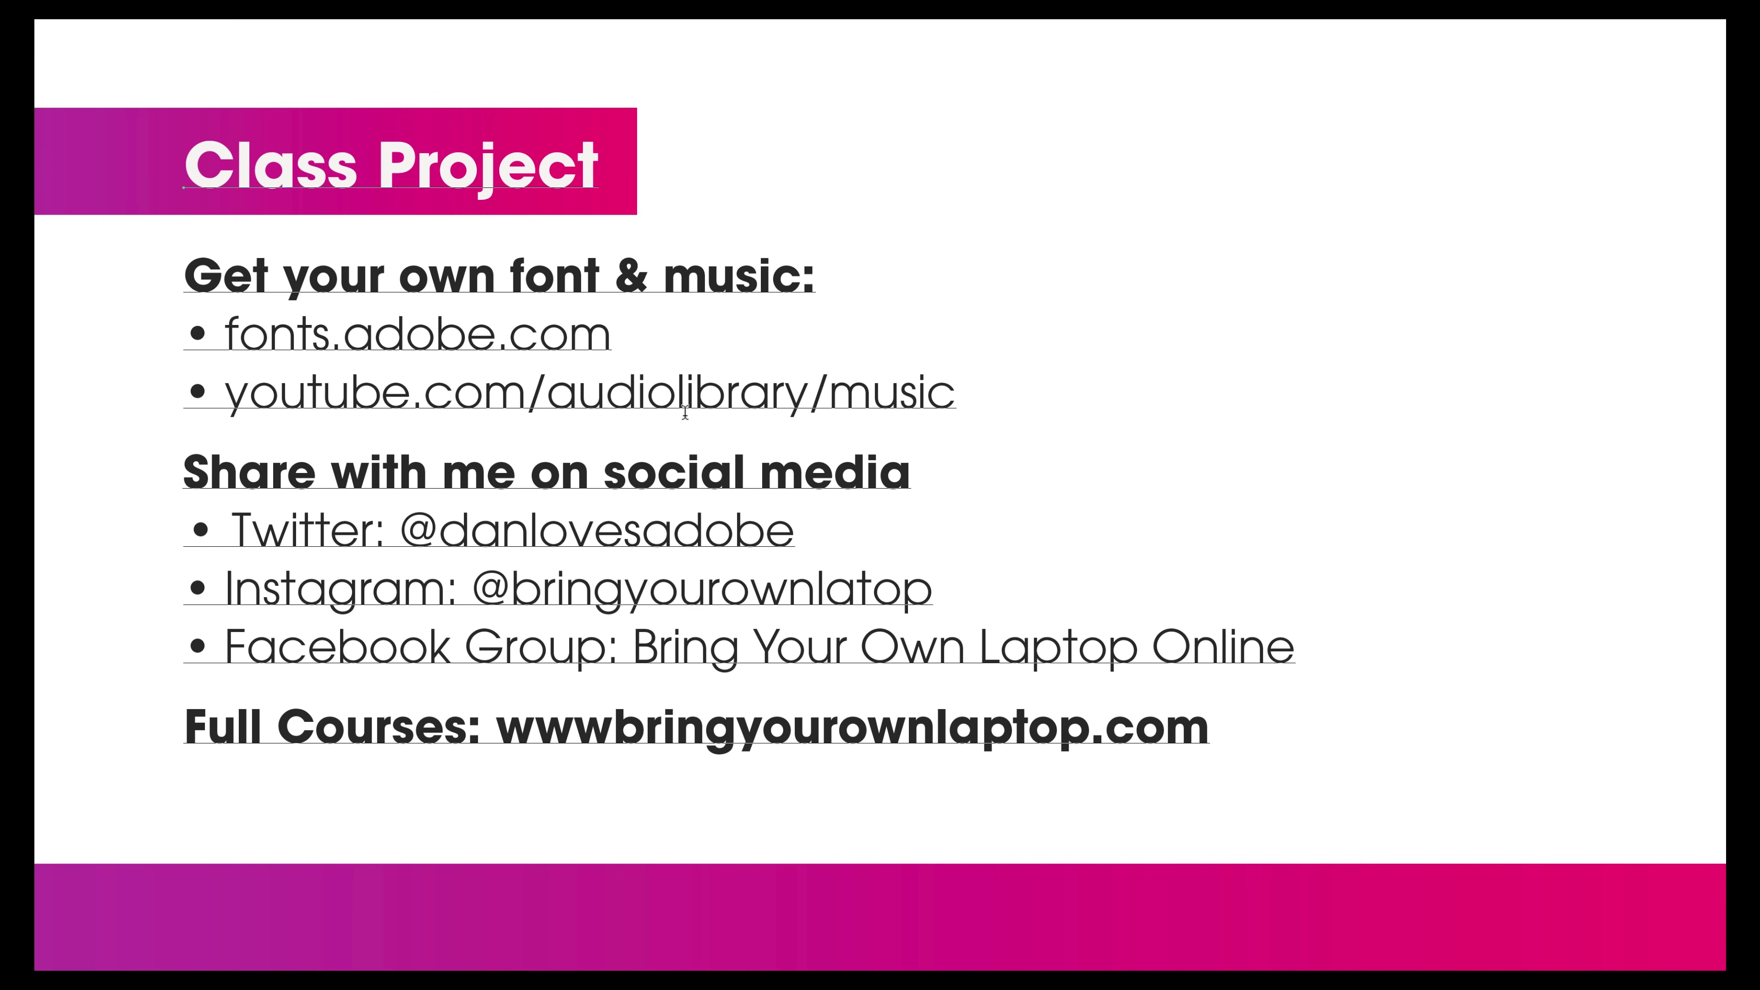
key("Escape")
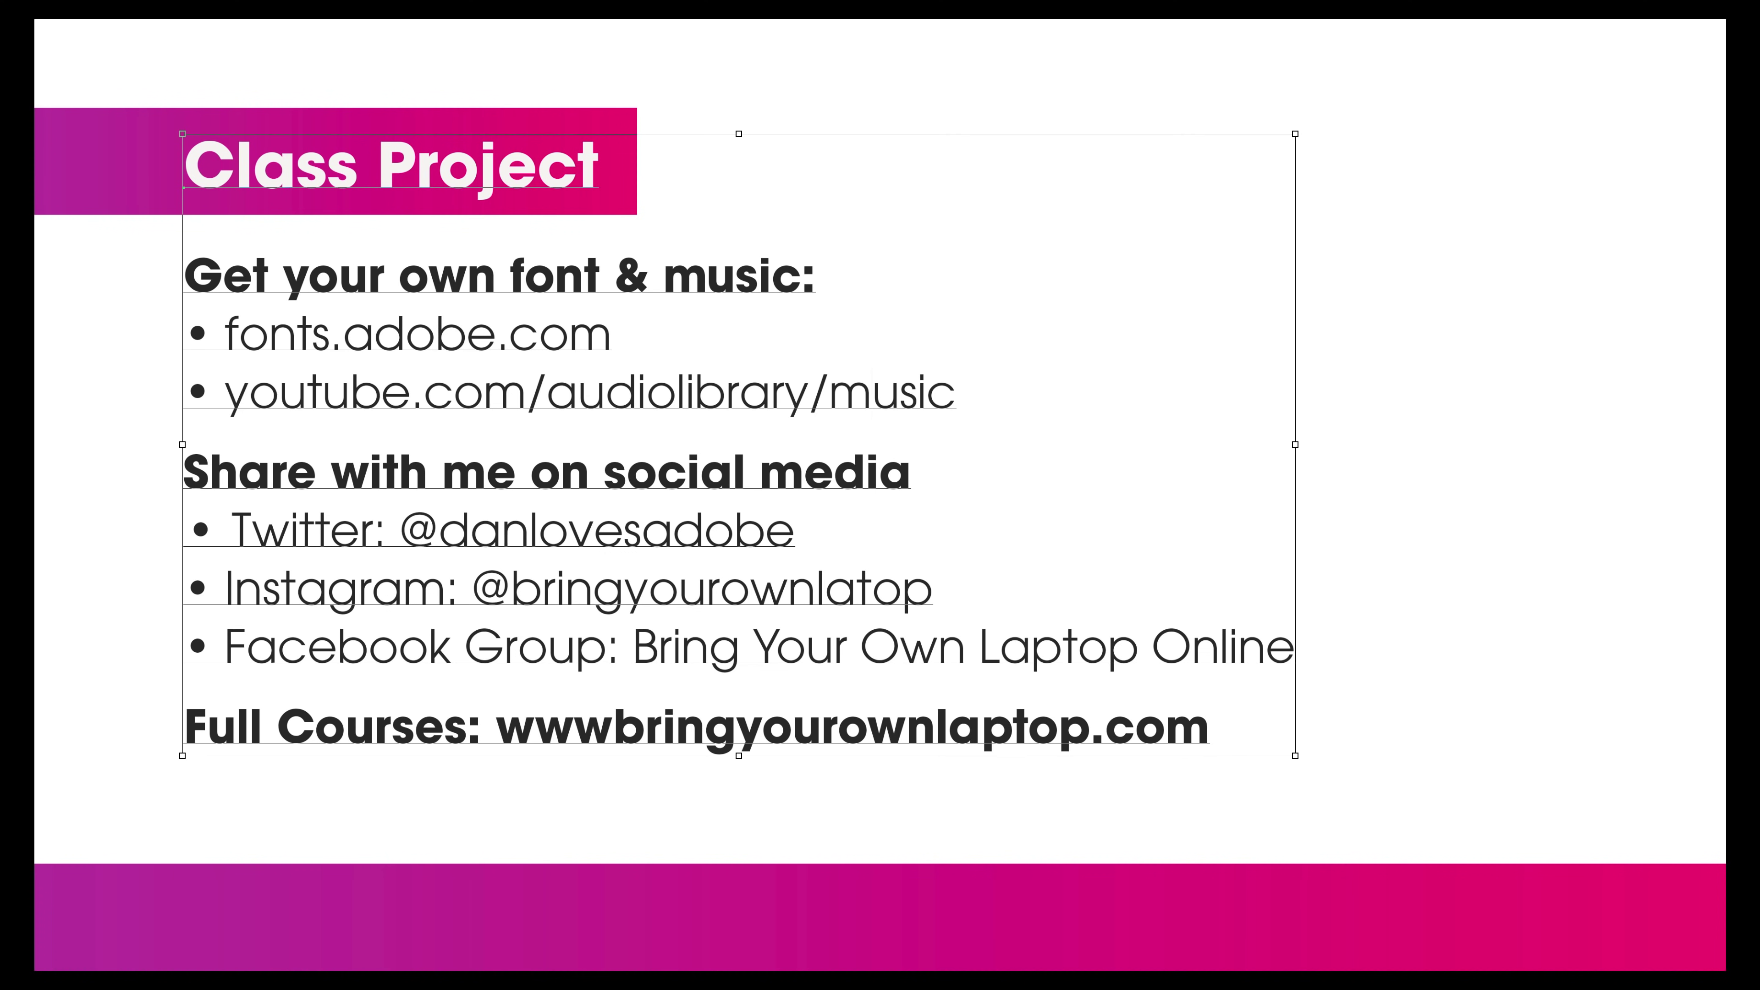
key("Escape")
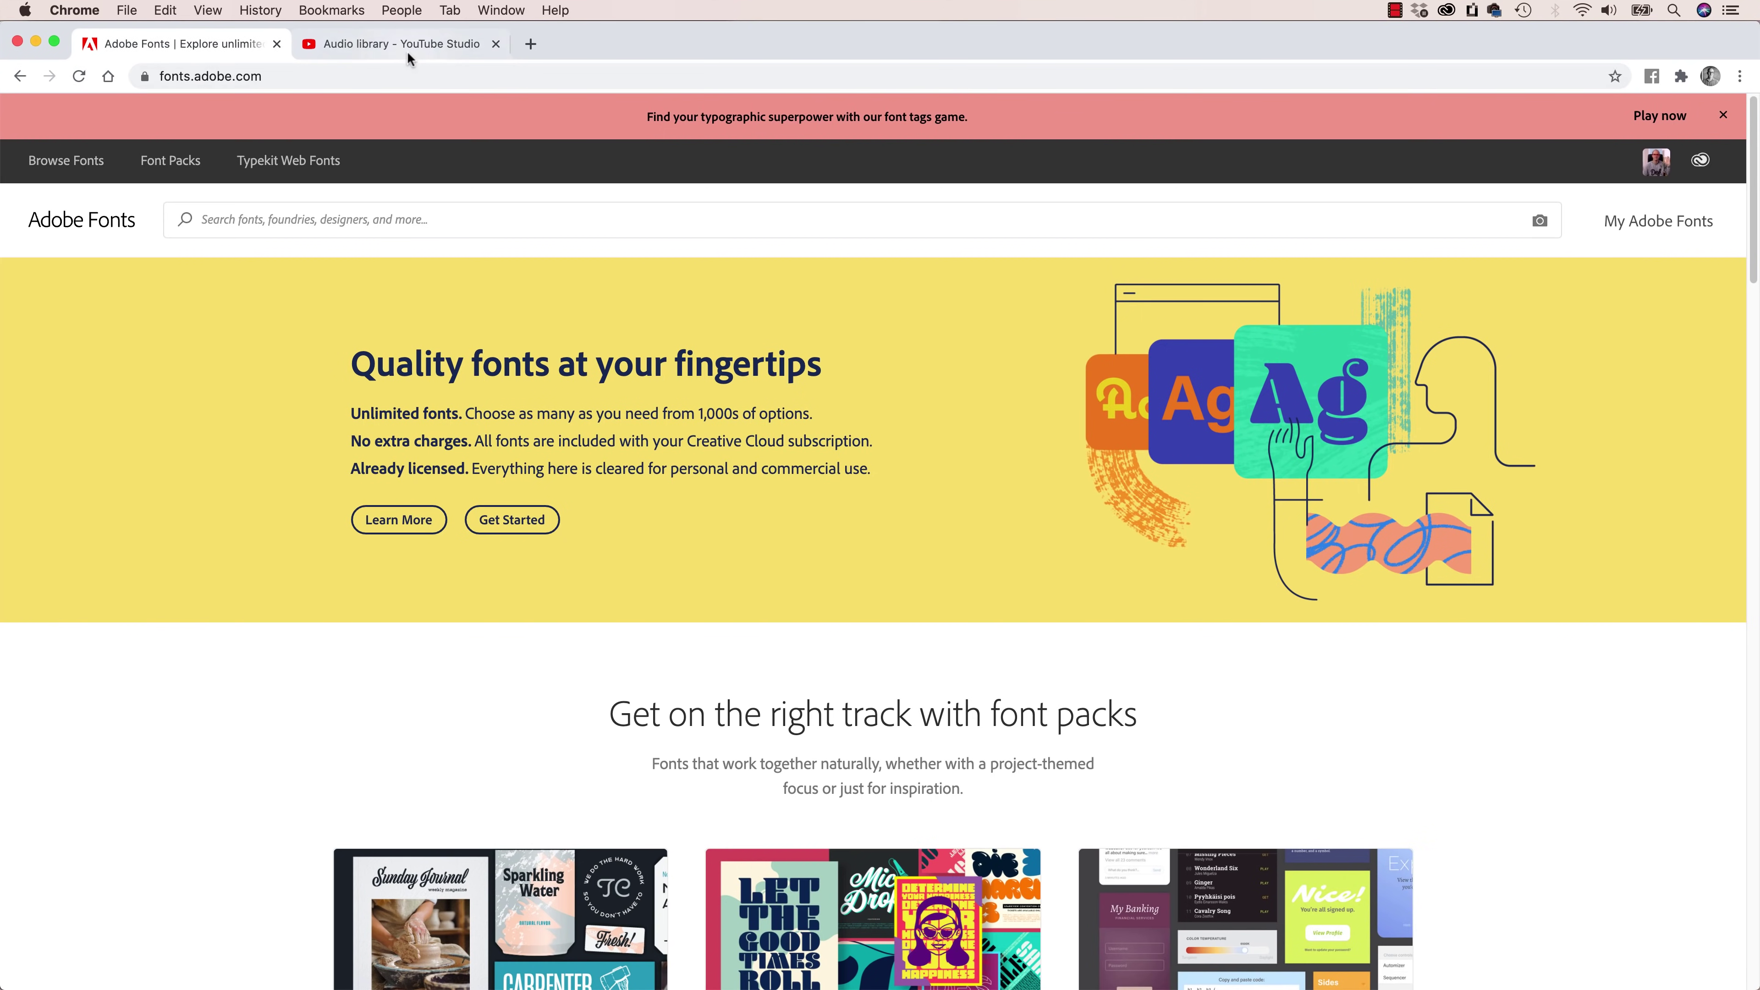
Step: In the YouTube Studio audio library, search for "synth" and listen briefly to the track AnalogueCabin
left_click(411, 45)
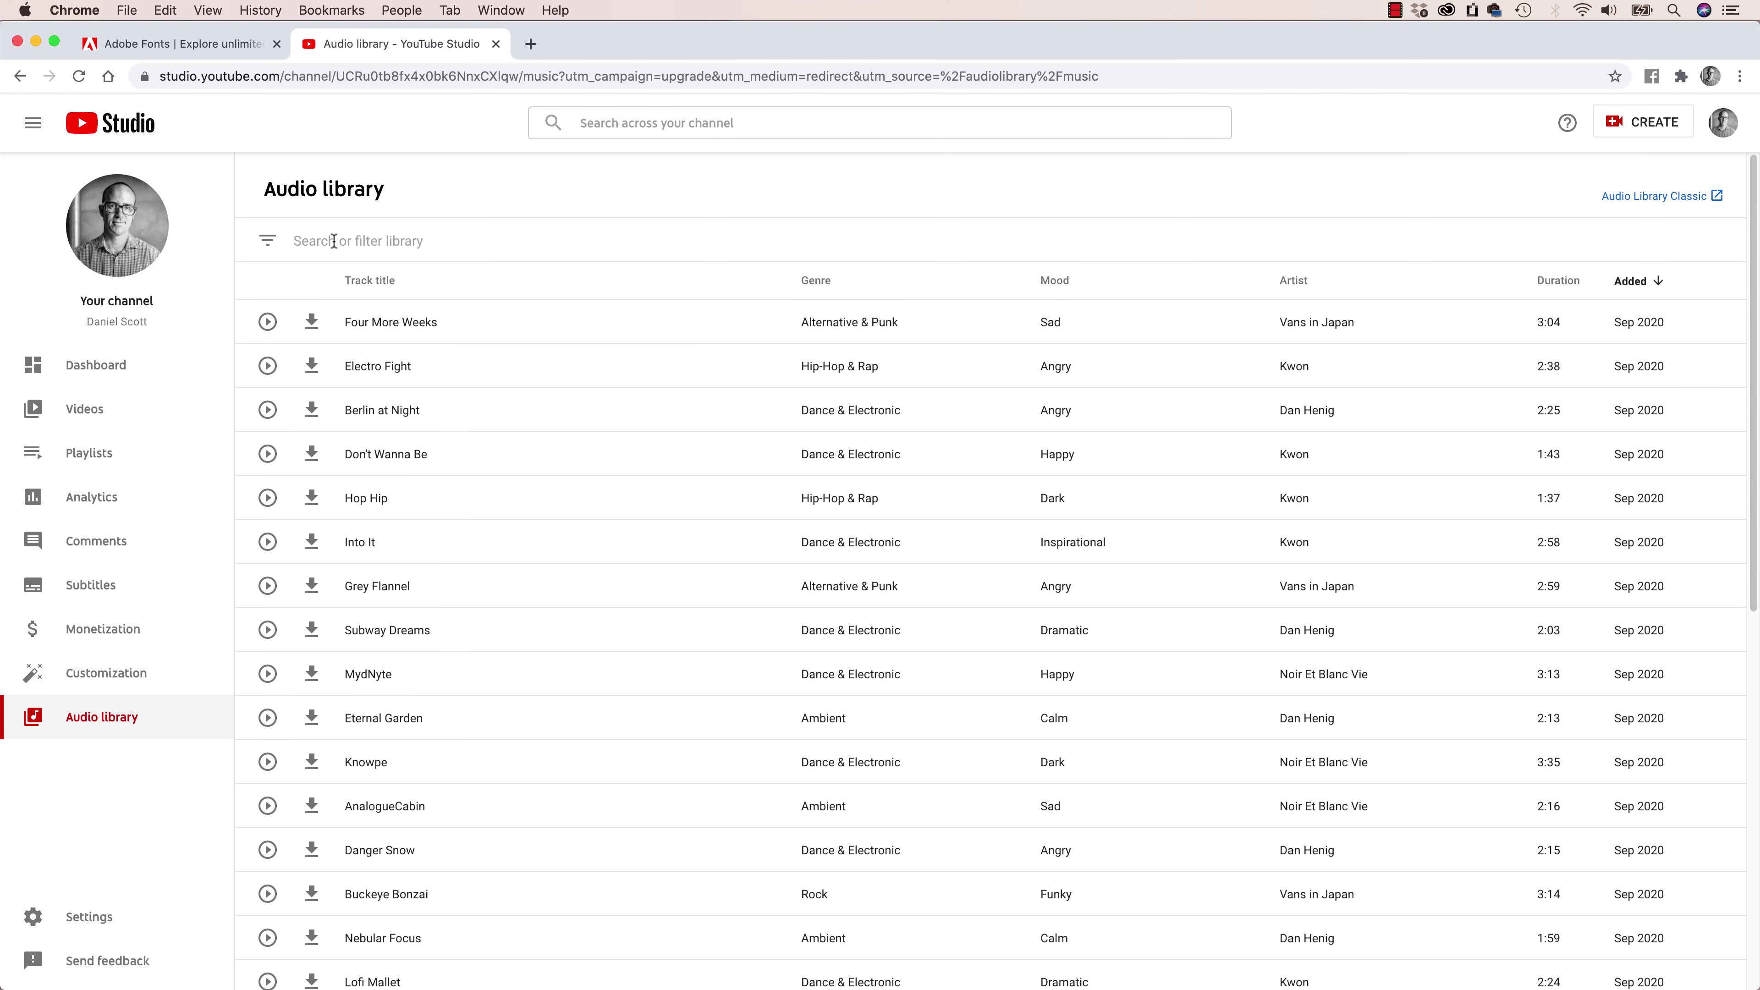
left_click(354, 236)
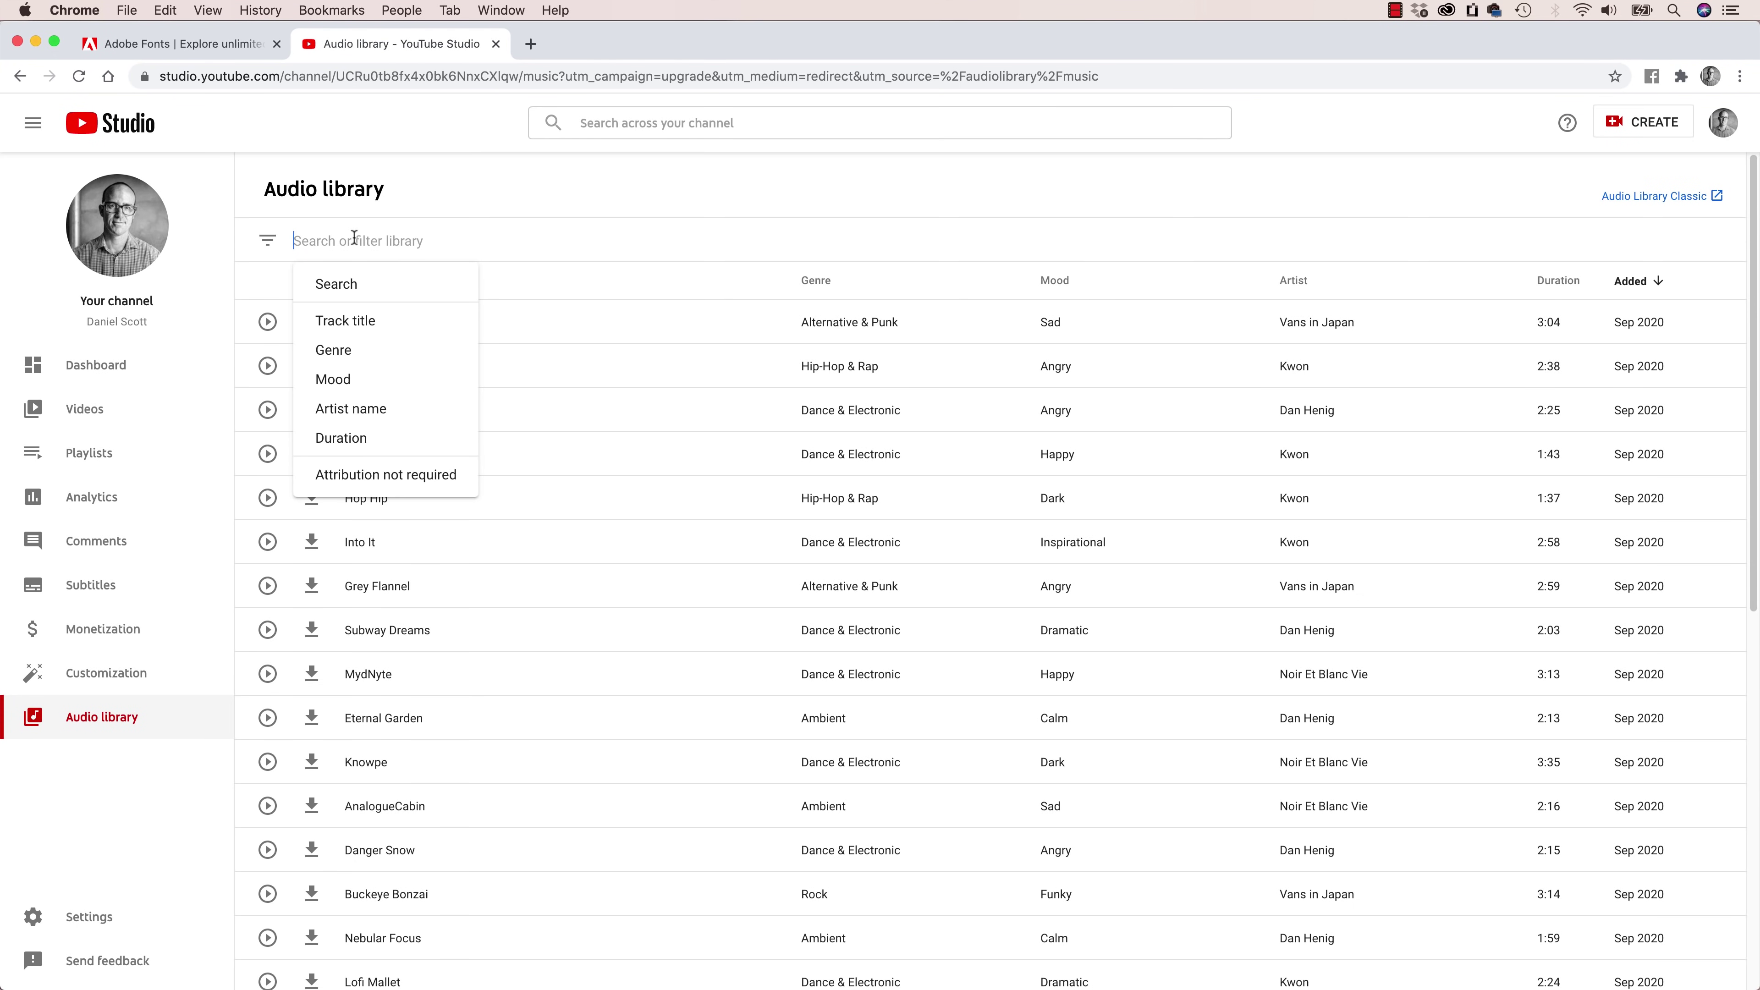
type("synth")
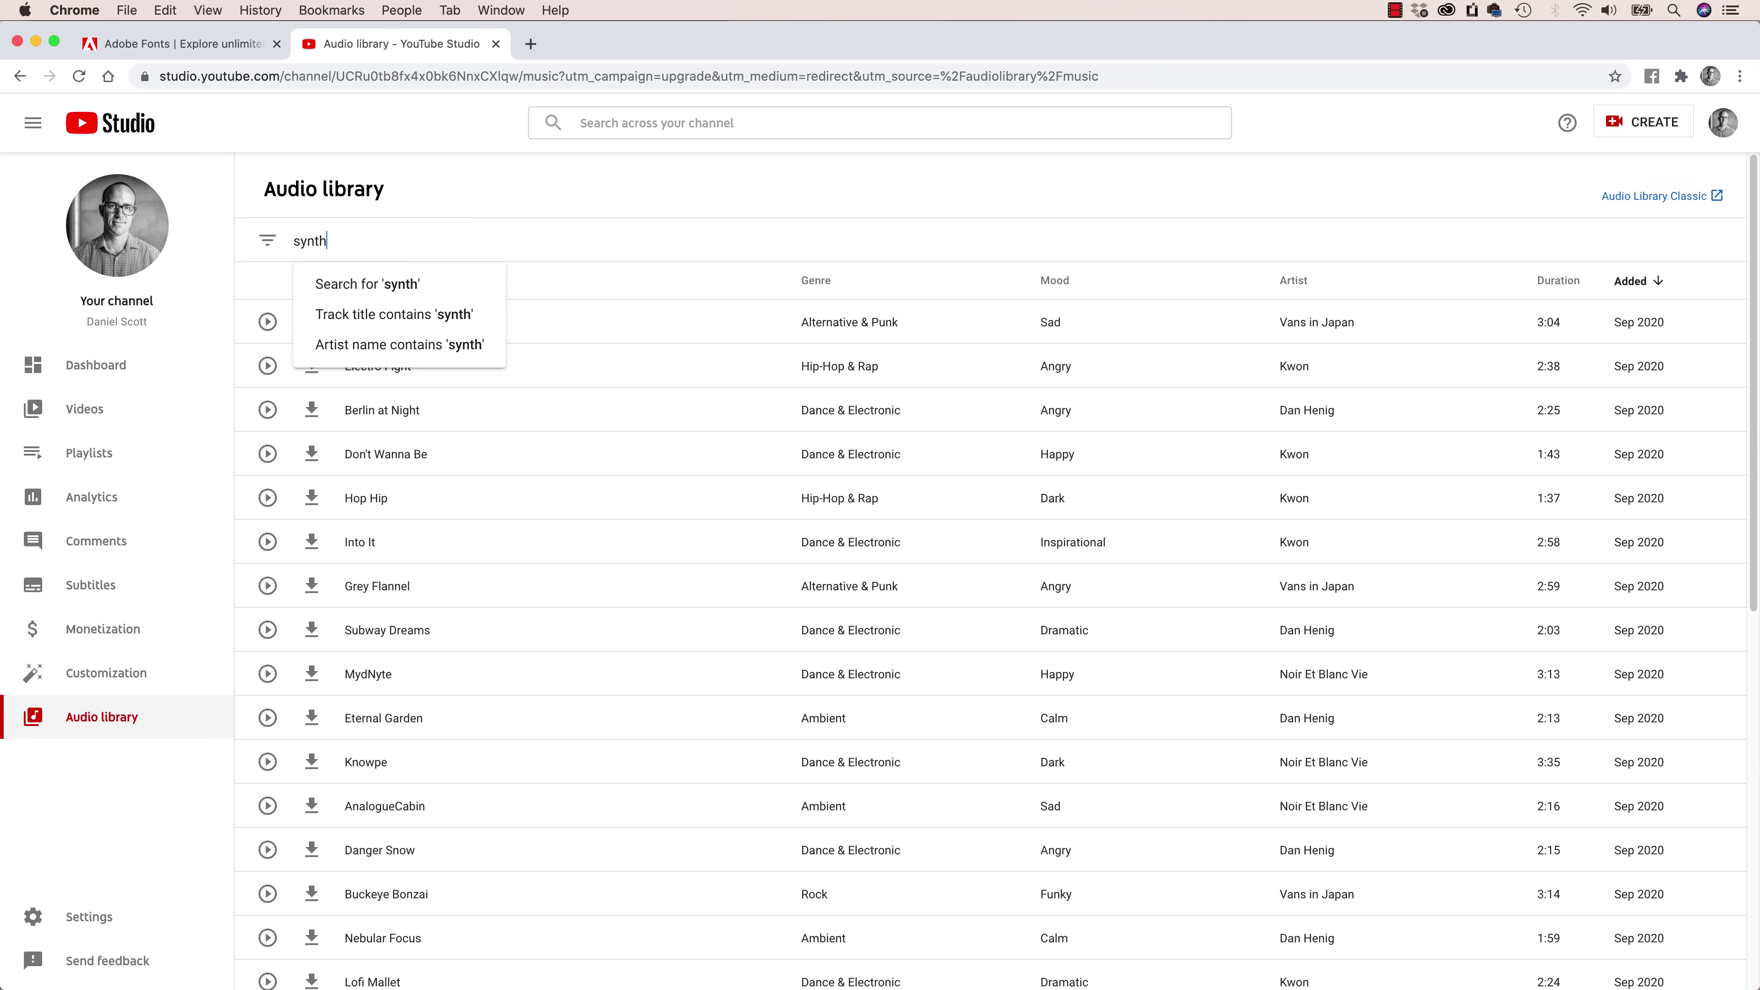
key("Return")
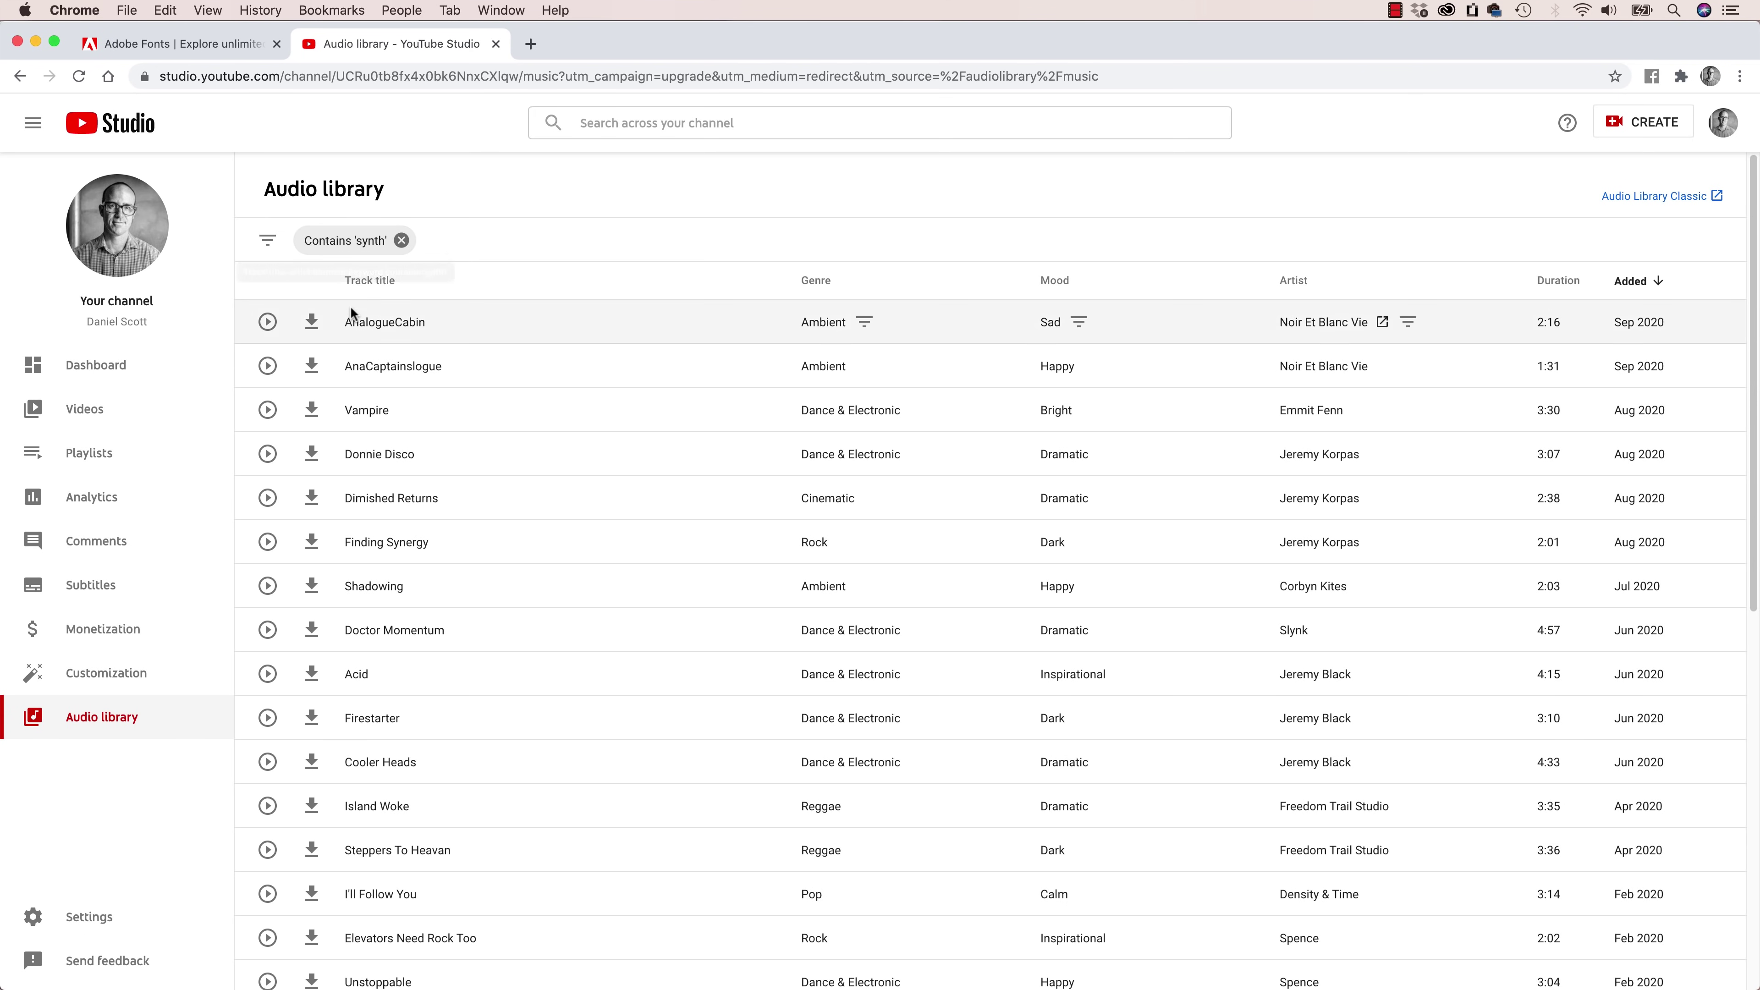
left_click(268, 322)
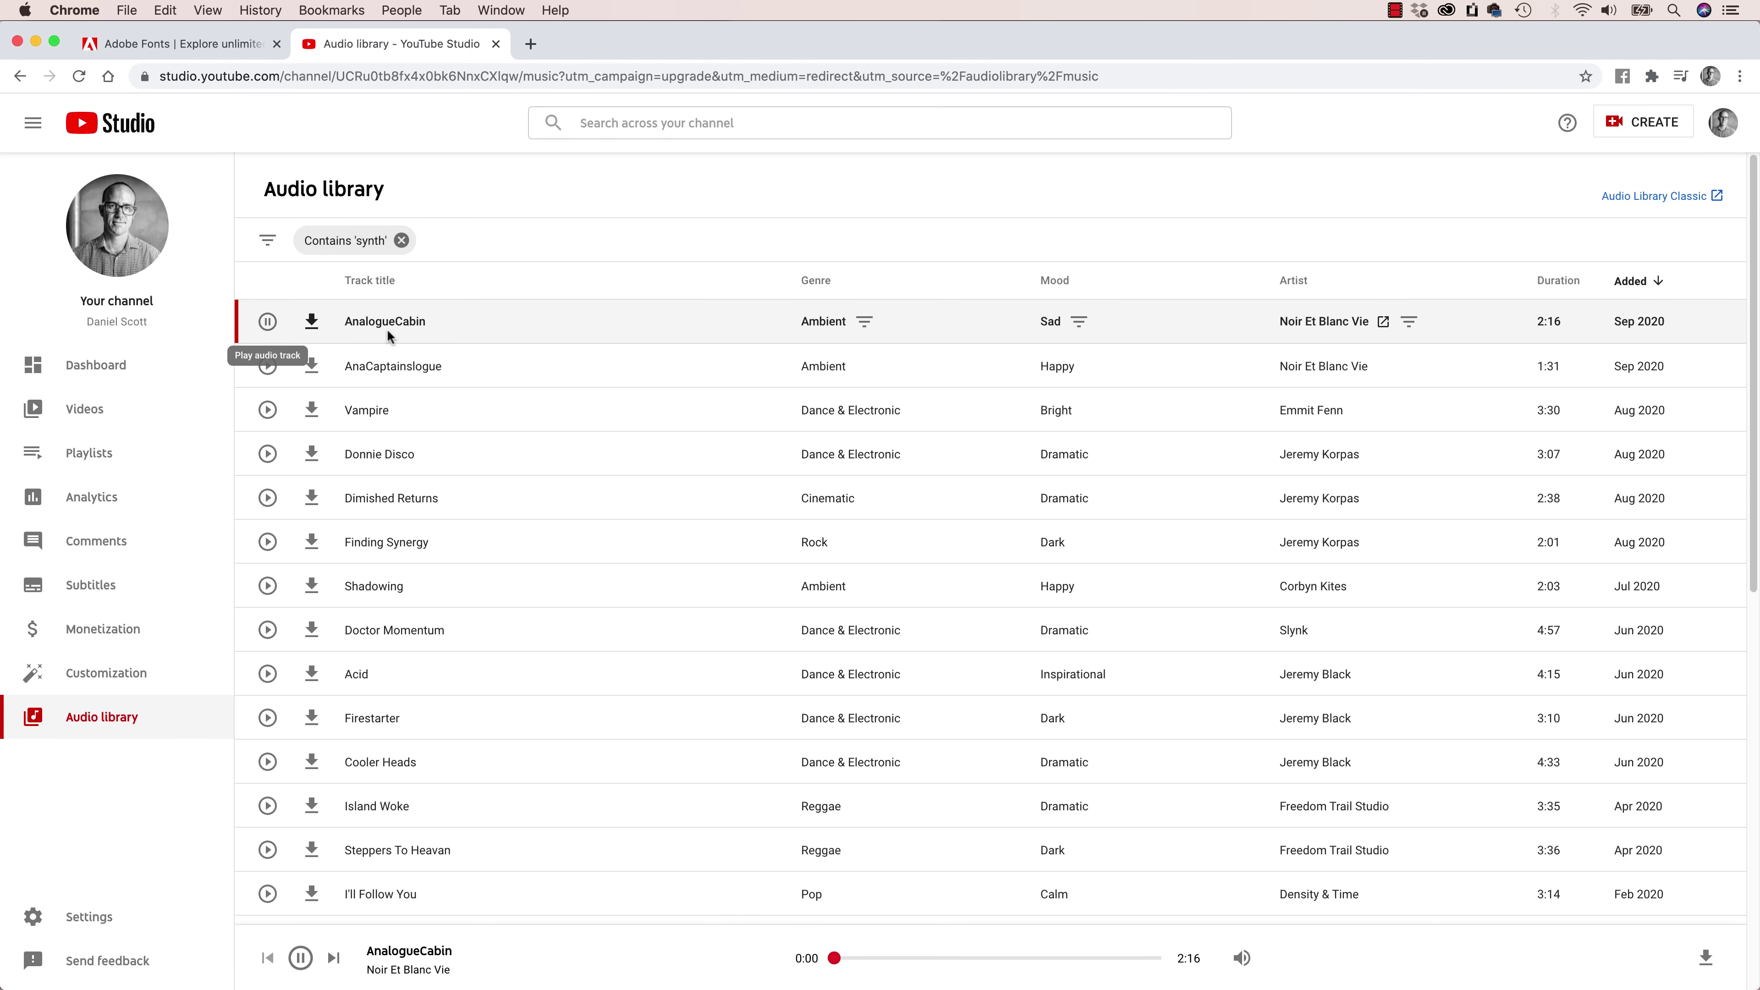
left_click(268, 323)
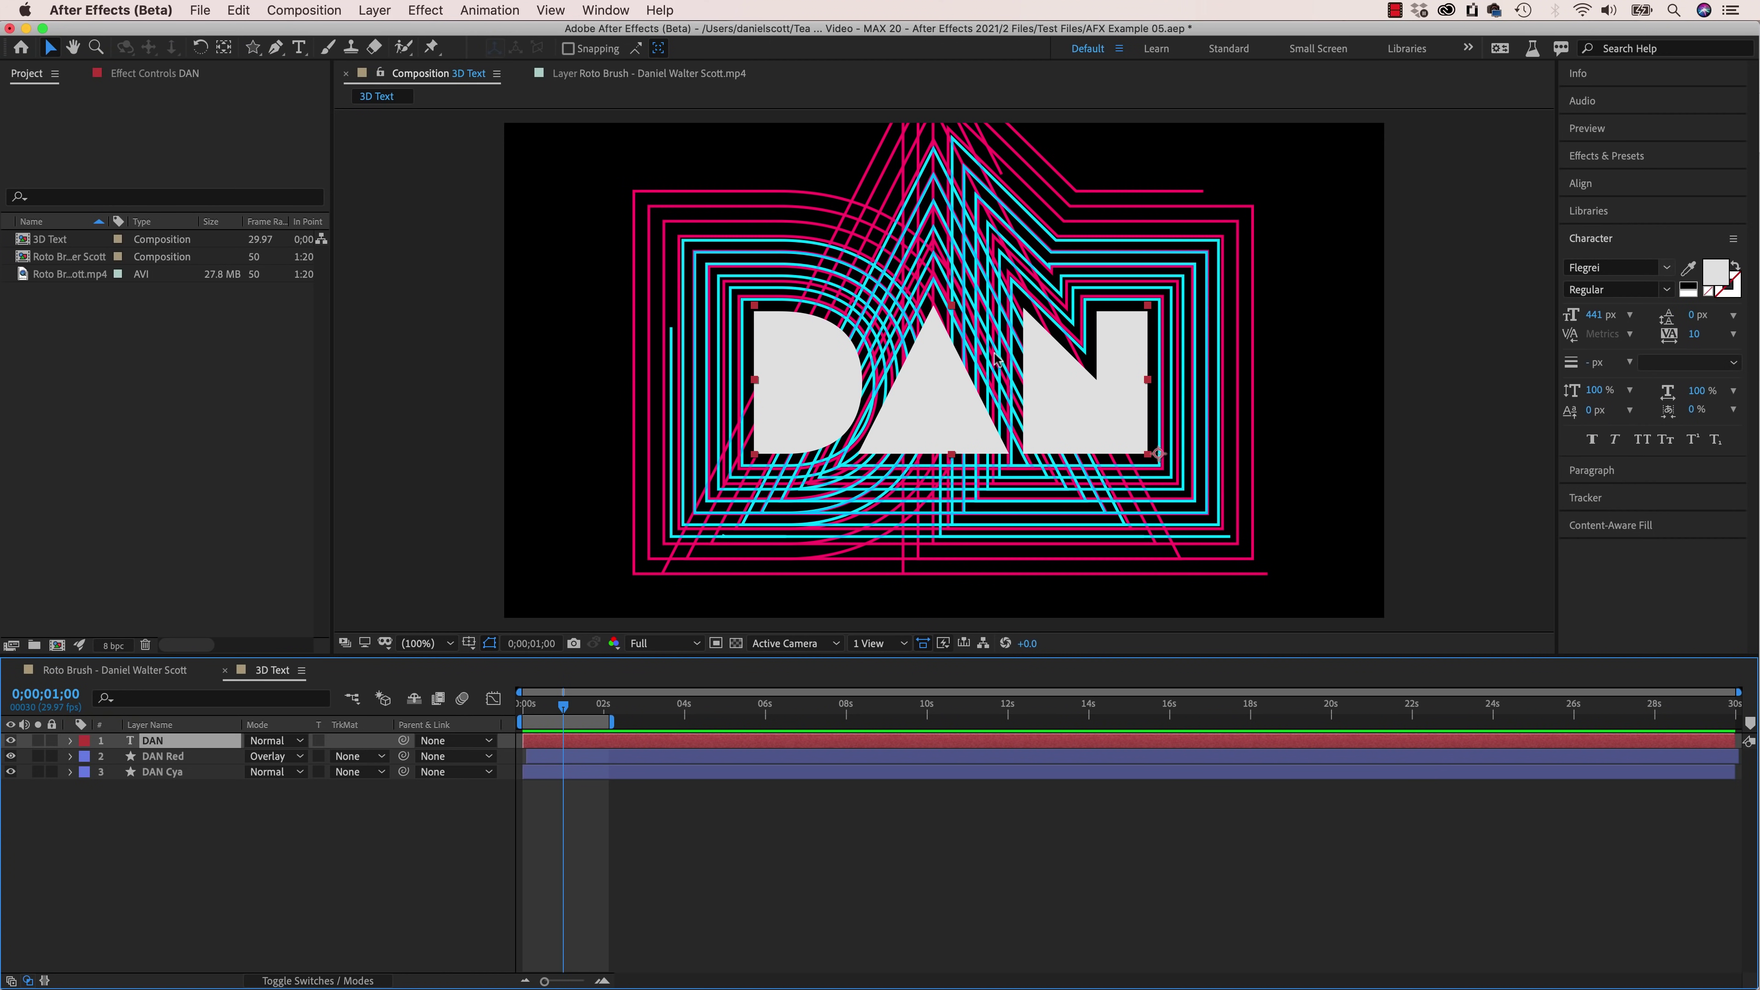
Step: Preview the 3D Text composition in After Effects, stop at 0;00;01;08 and deselect the text layer
key("space")
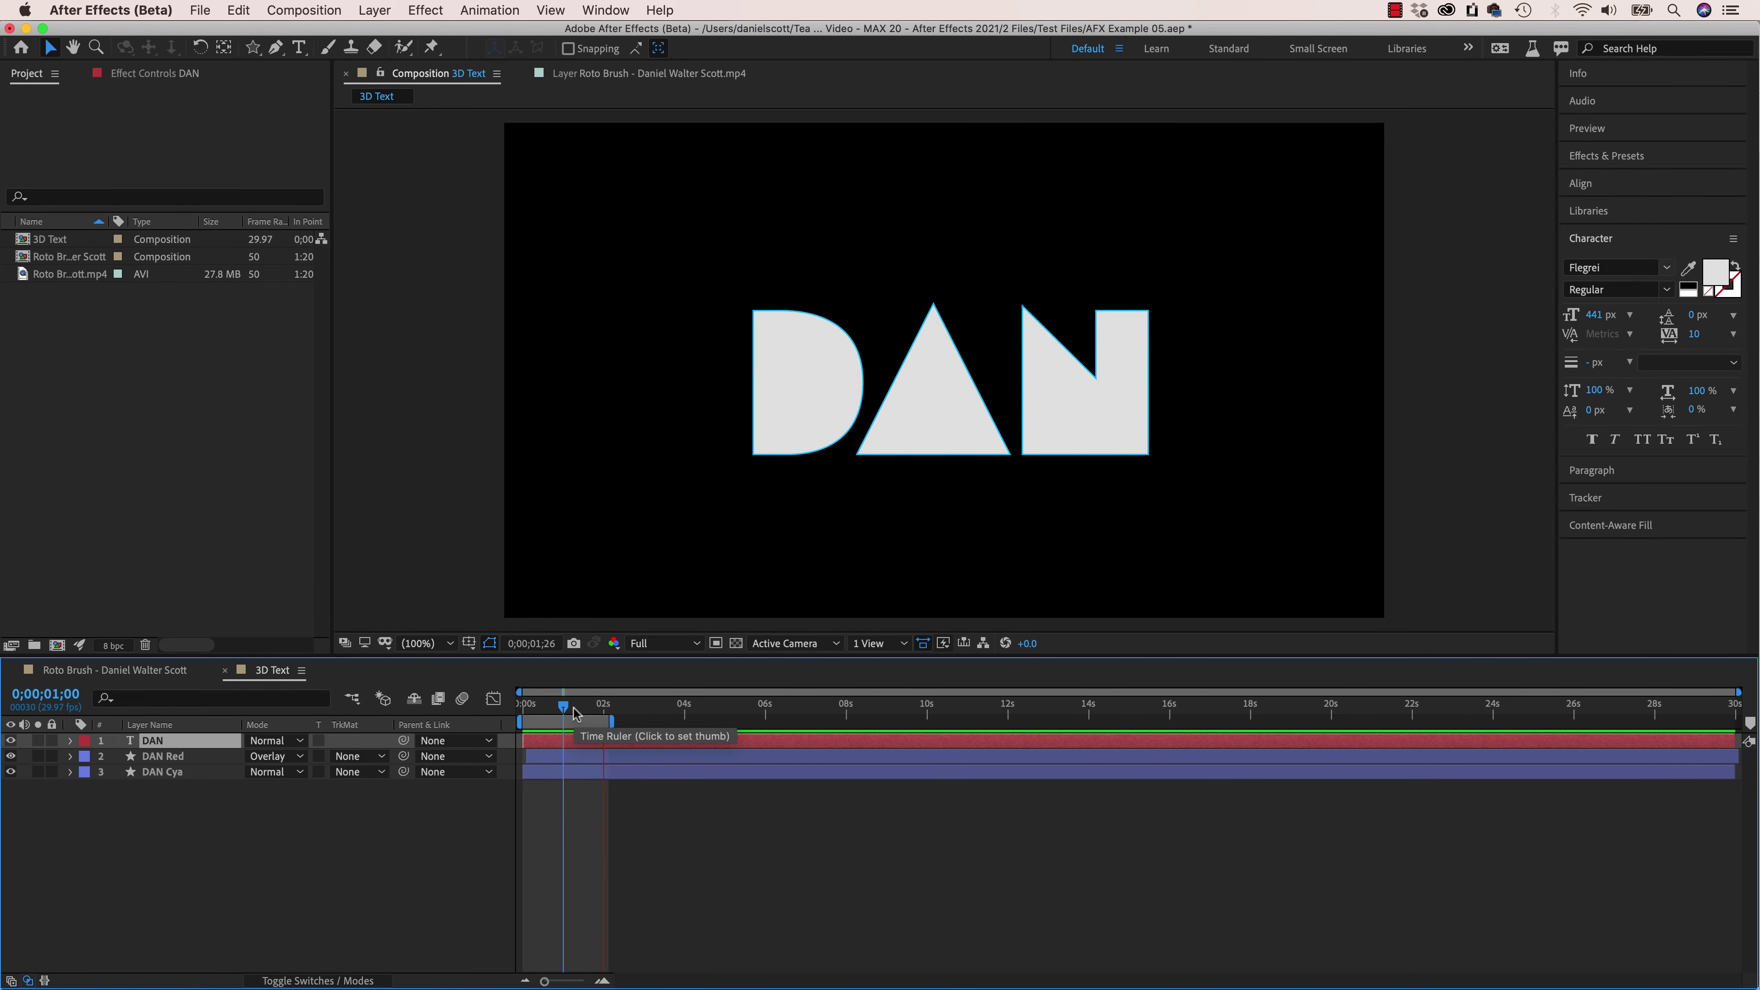
left_click(574, 707)
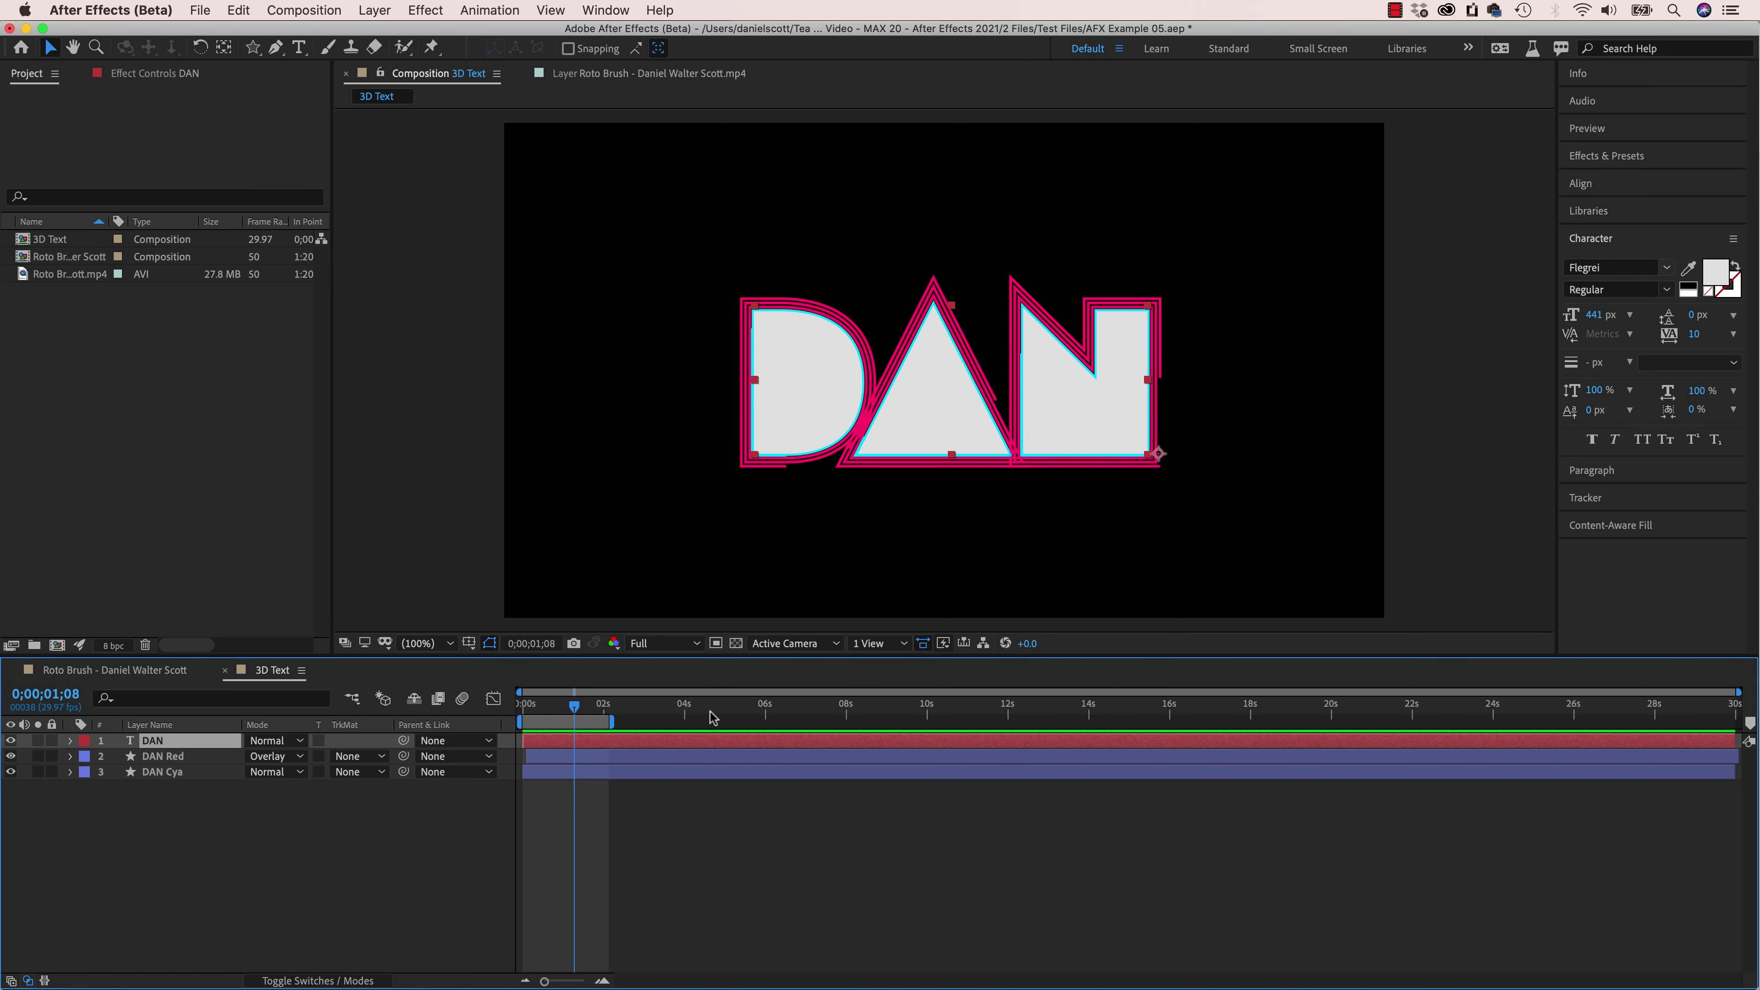
left_click(700, 878)
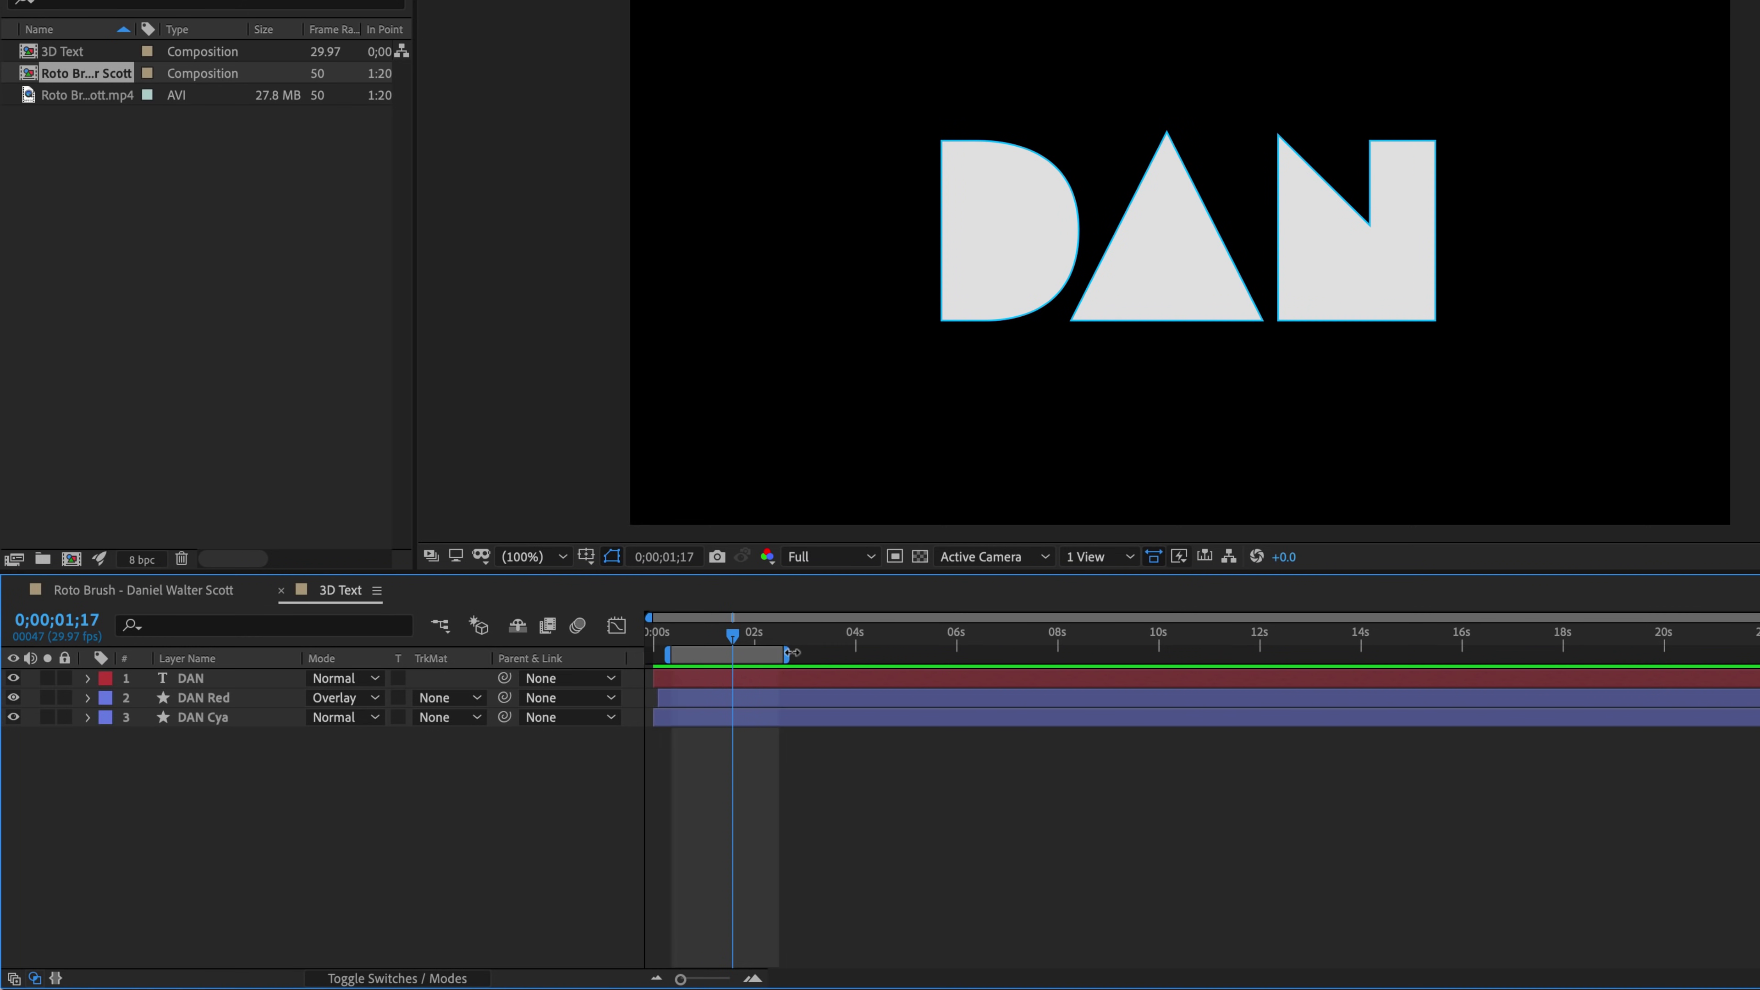
Step: Extend the end of the work area to about 6 seconds and reveal the keyframed properties of the Red and Cyan layers
left_click_drag(776, 660, 959, 659)
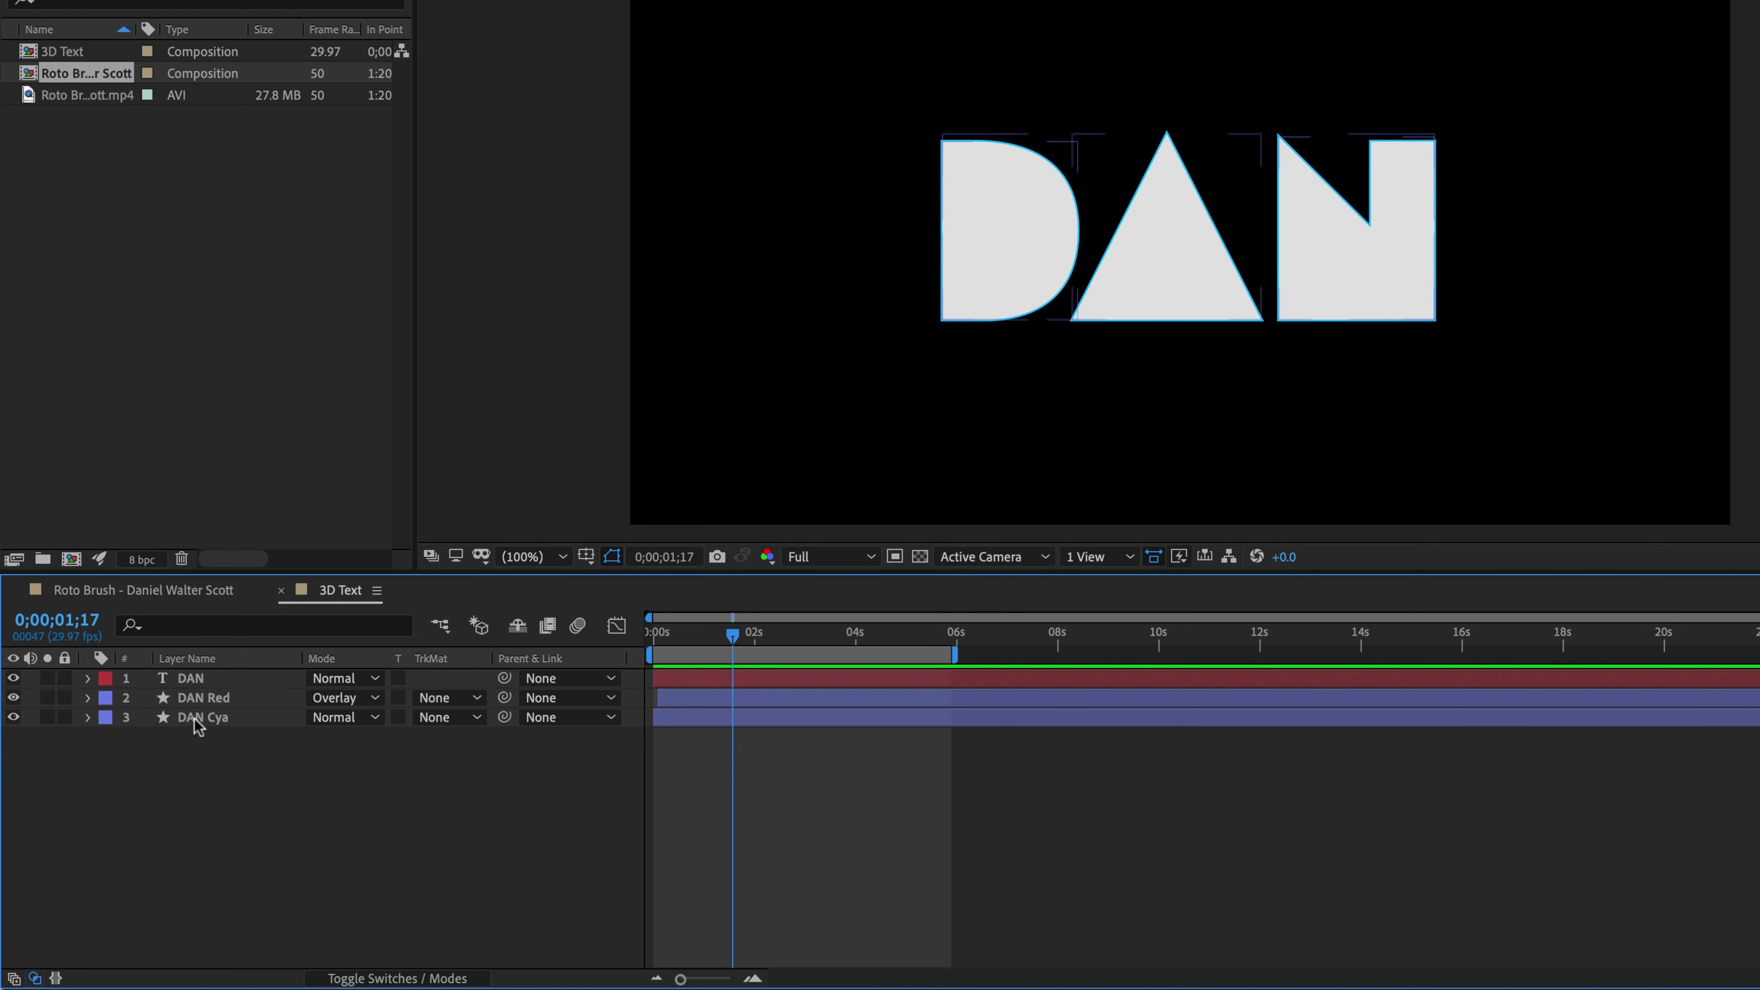
left_click(210, 701)
left_click(212, 718, "shift")
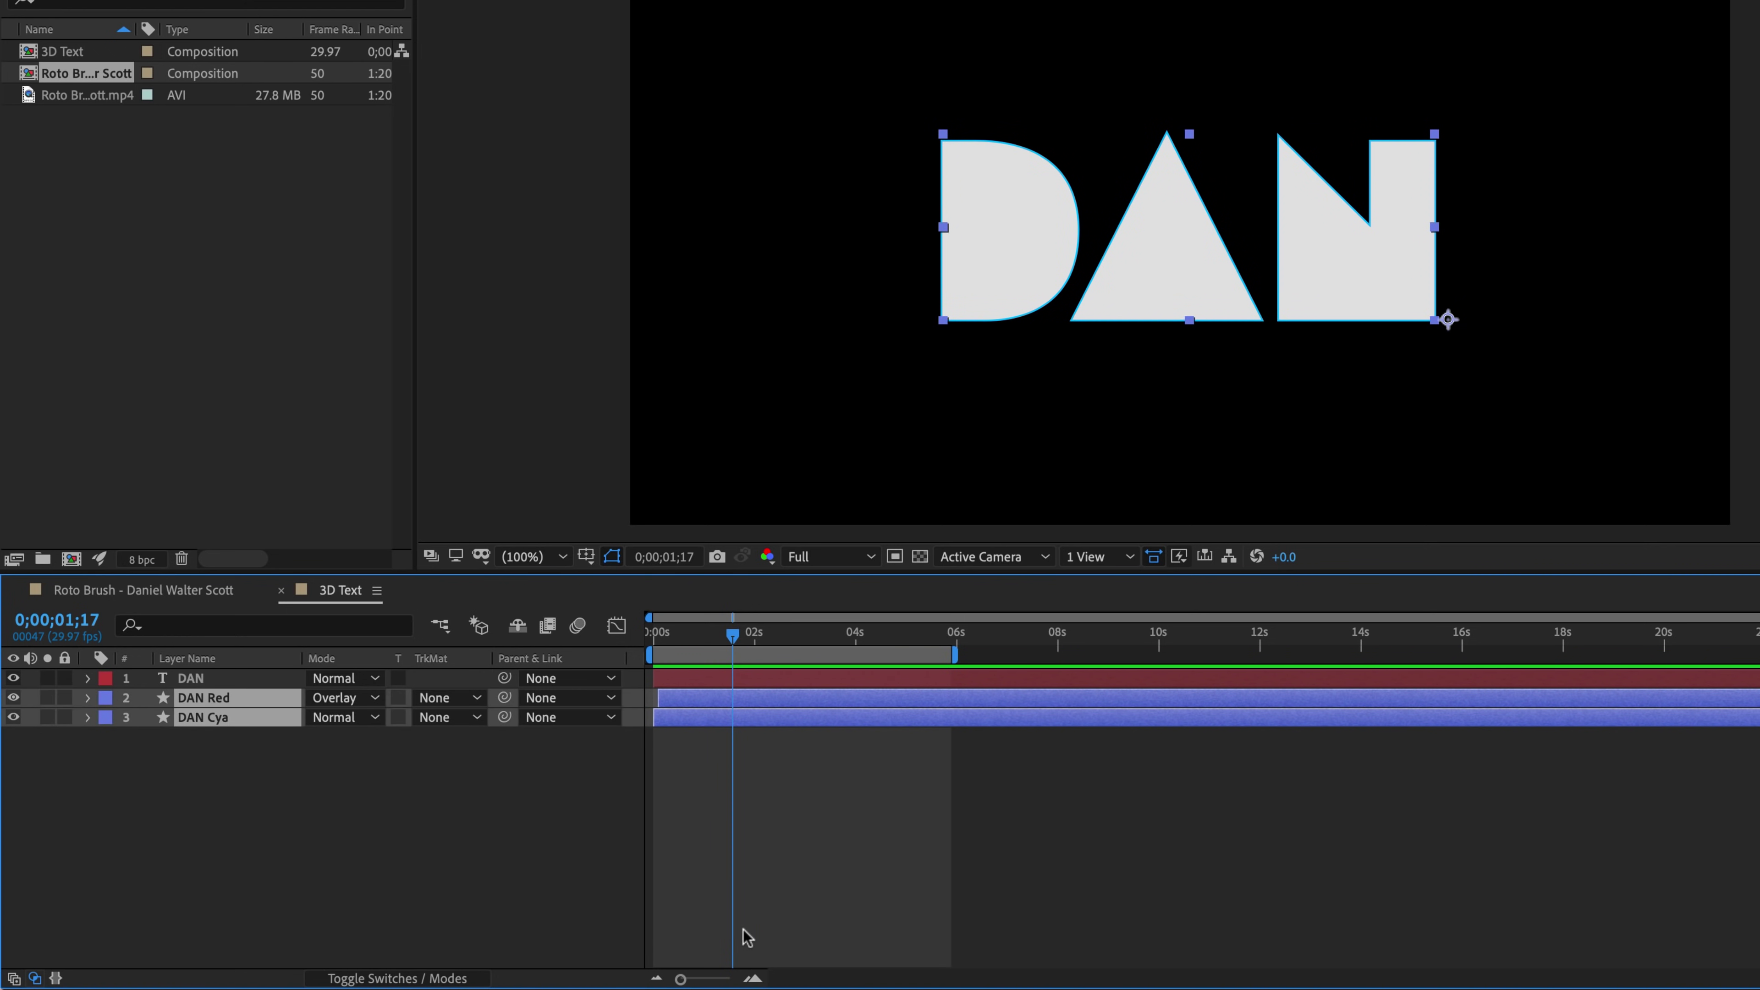
key("u")
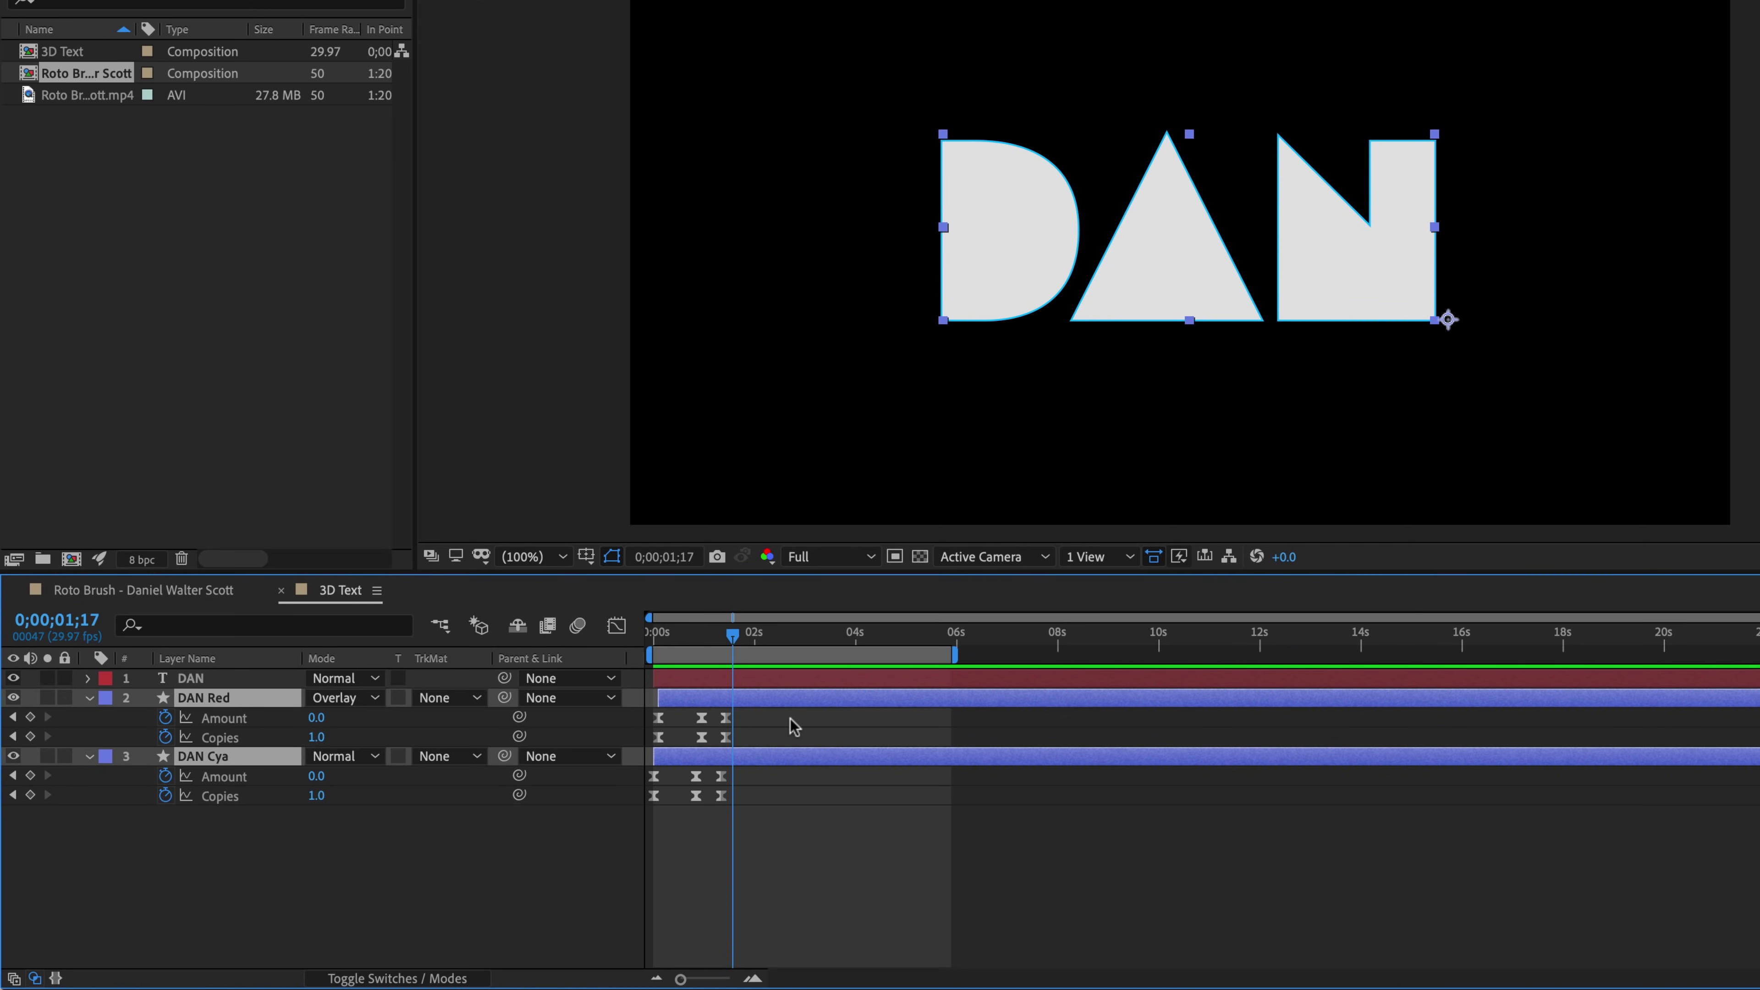
Step: Copy the Red layer's last two Amount and Copies keyframes and paste them at about 2 seconds and again at 0;00;03;15
left_click_drag(773, 714, 699, 744)
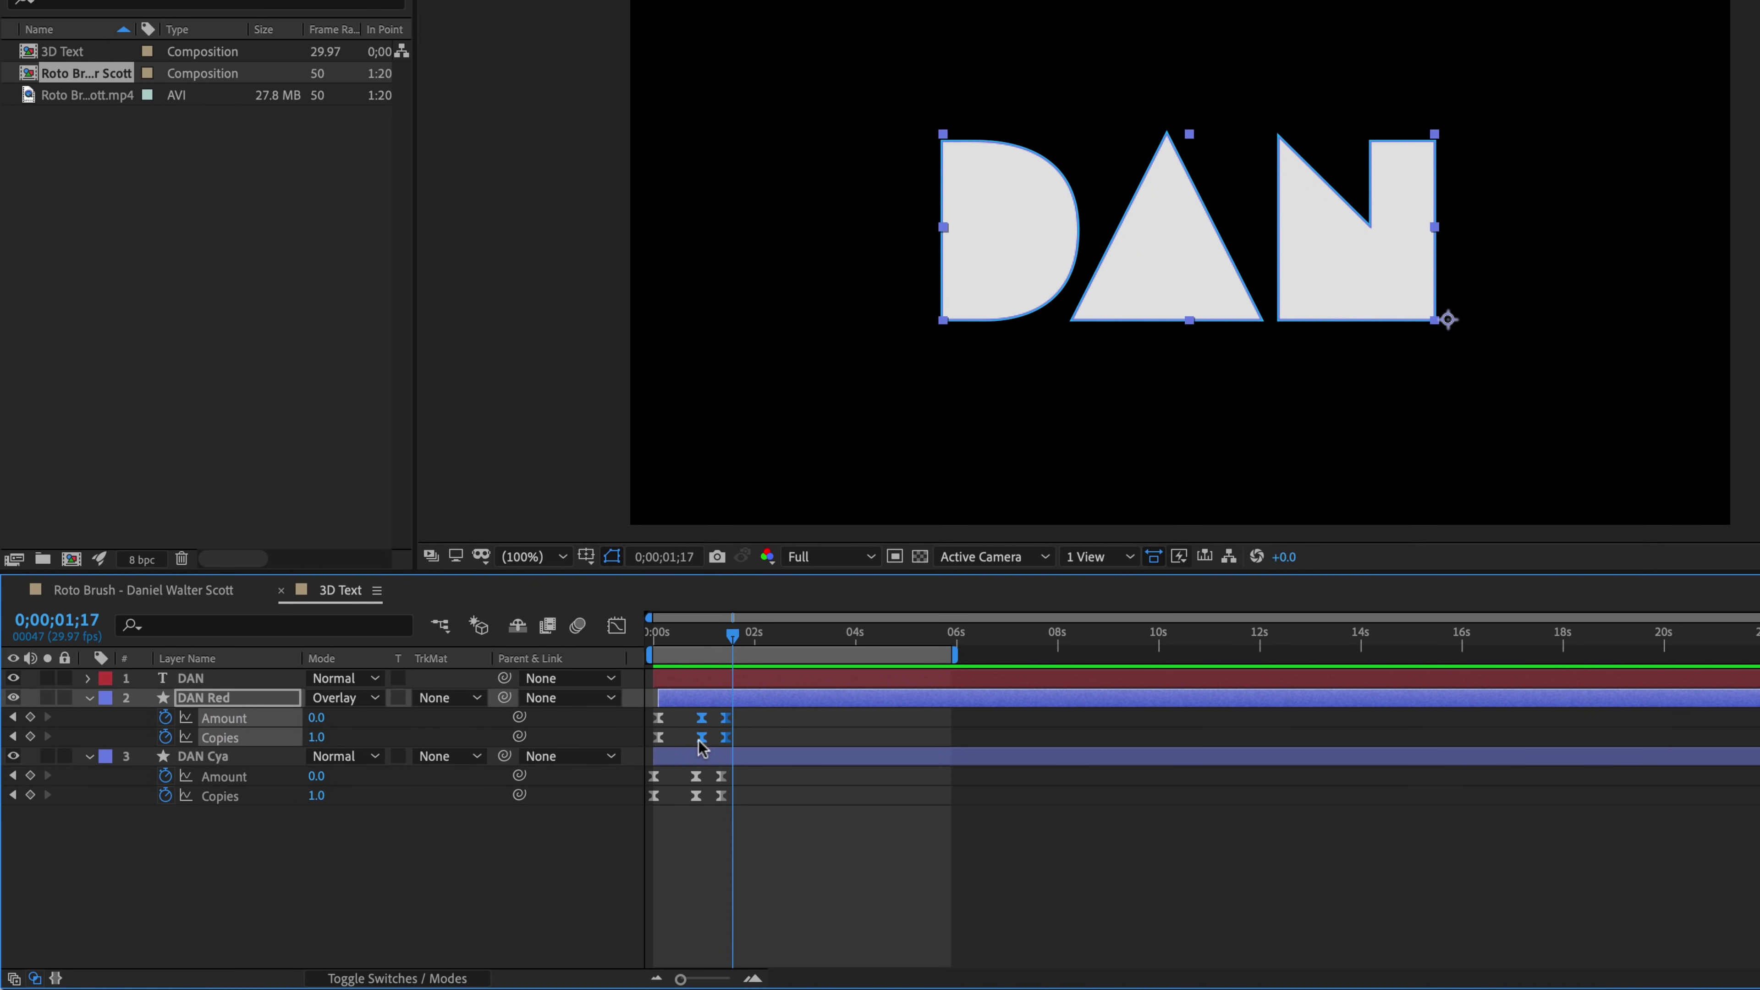
left_click_drag(736, 636, 830, 637)
key("ctrl+v")
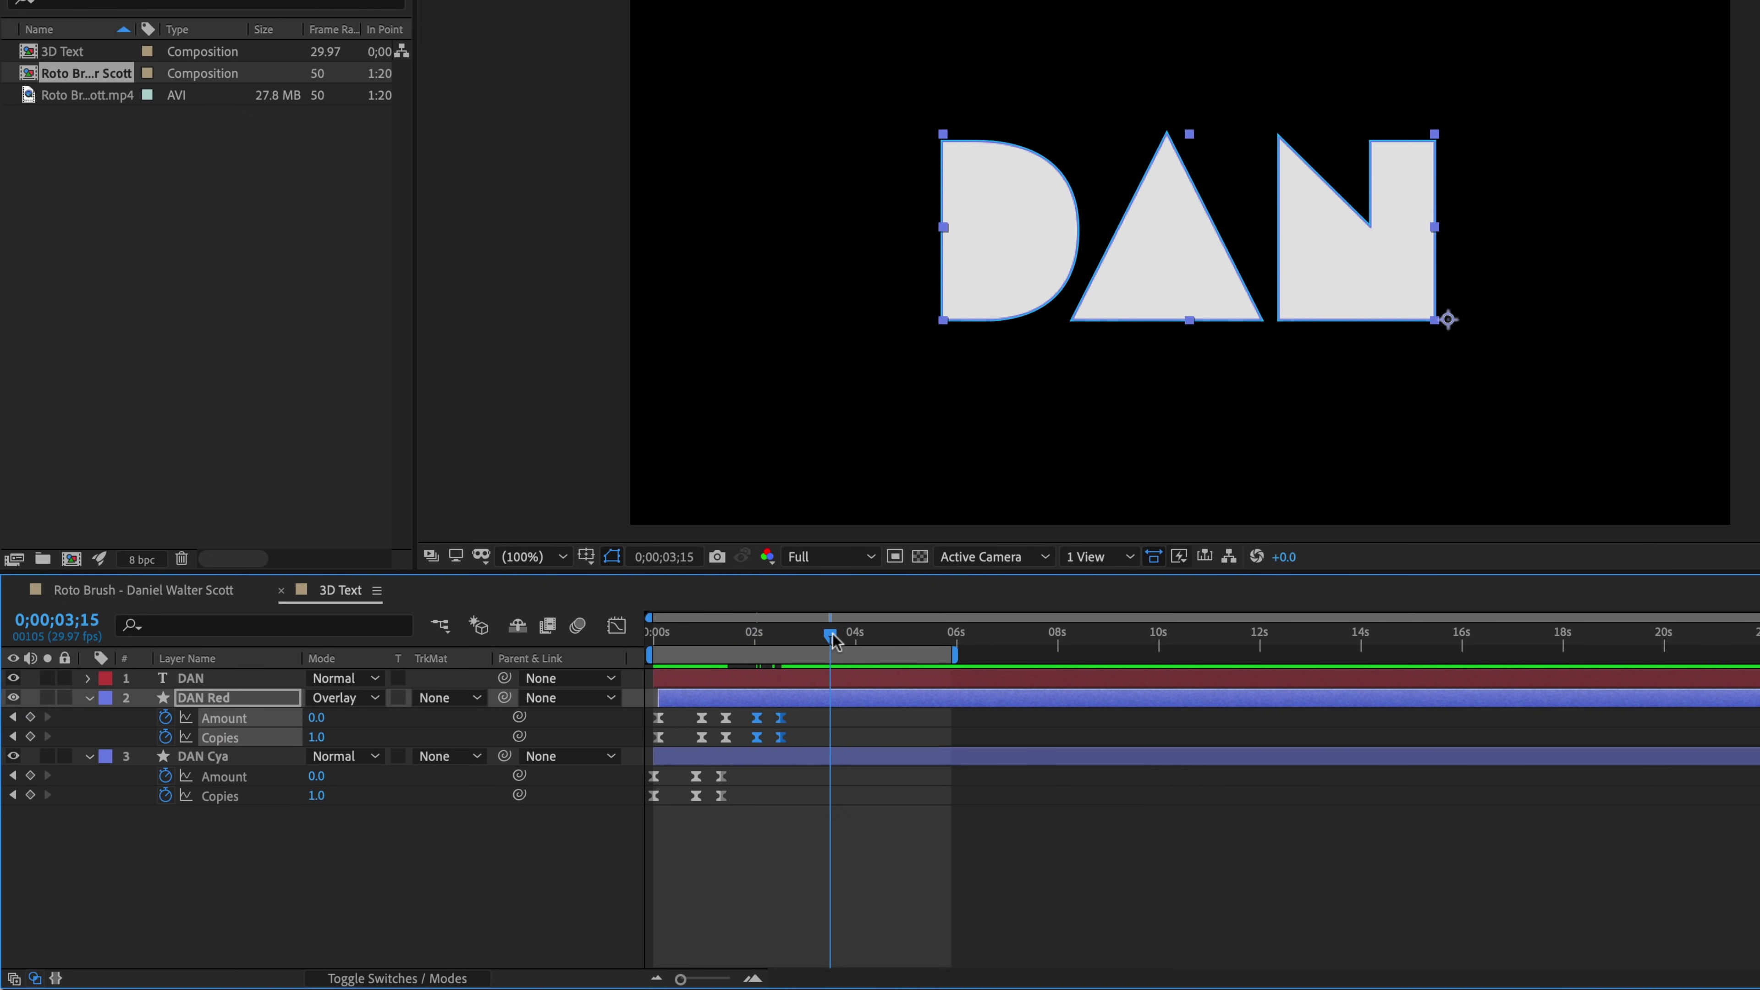
key("ctrl+v")
Step: Copy the Cyan layer's last two Amount and Copies keyframes and paste them just before 2 seconds and again at 0;00;03;03
left_click_drag(767, 823, 687, 772)
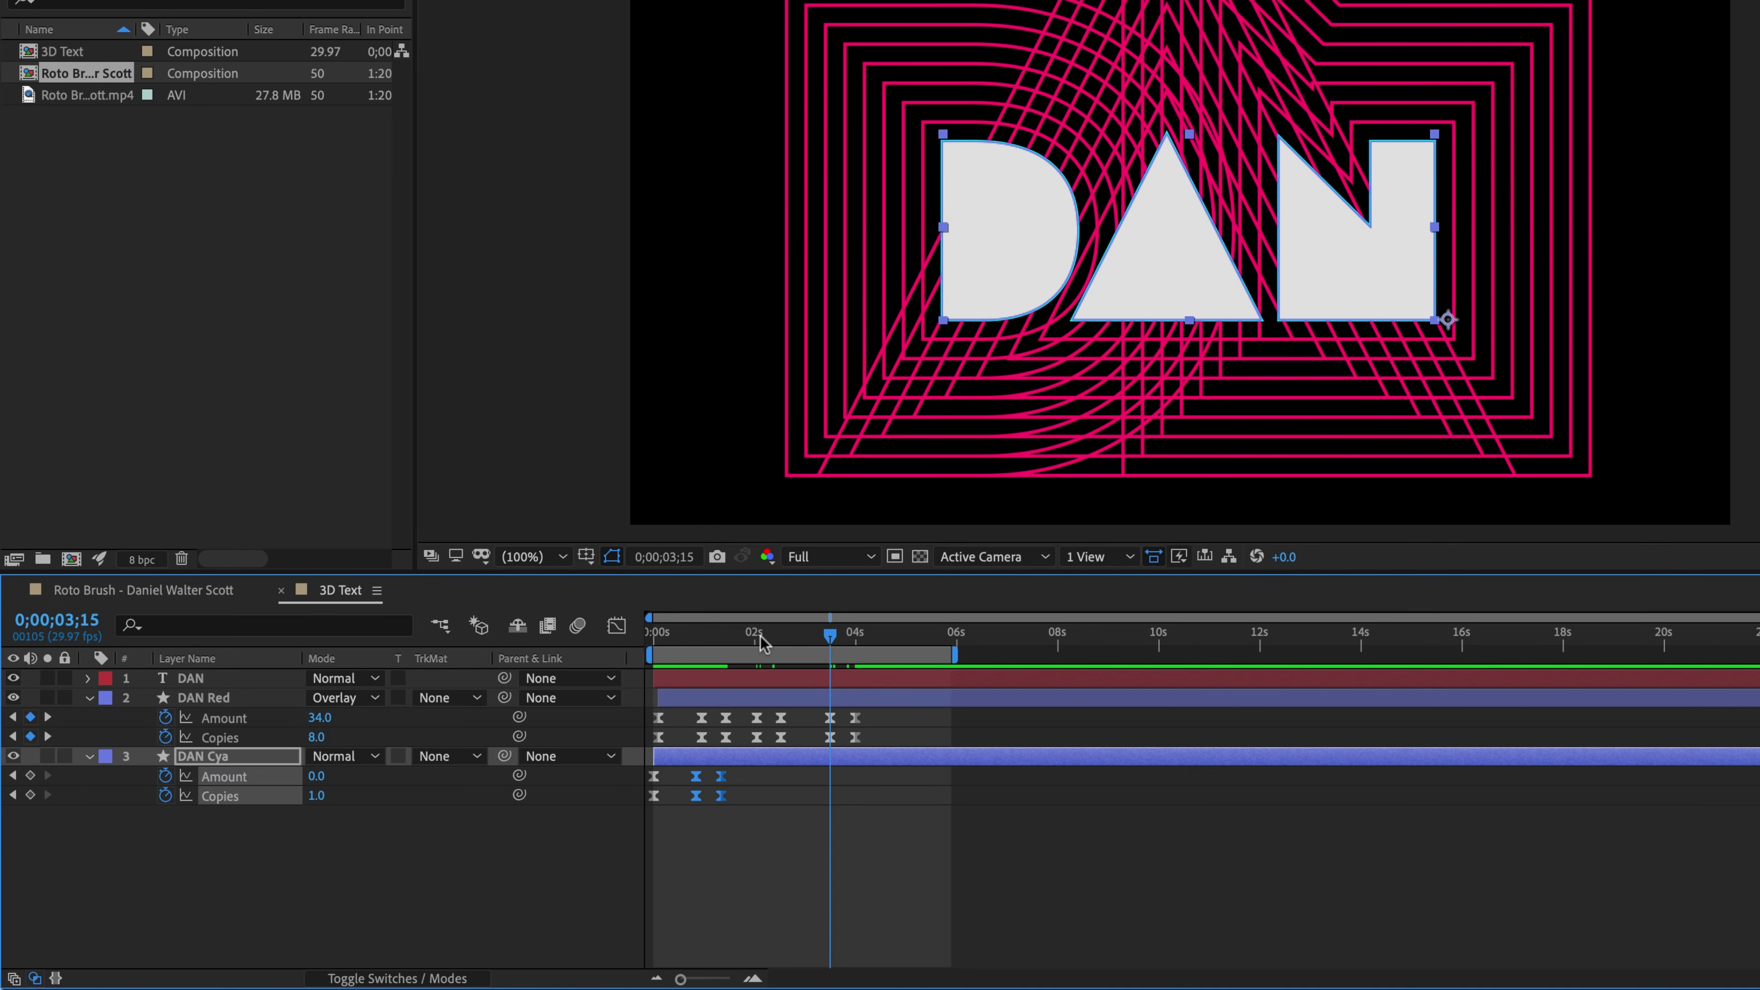
left_click_drag(761, 643, 811, 646)
key("ctrl+v")
key("ctrl+v")
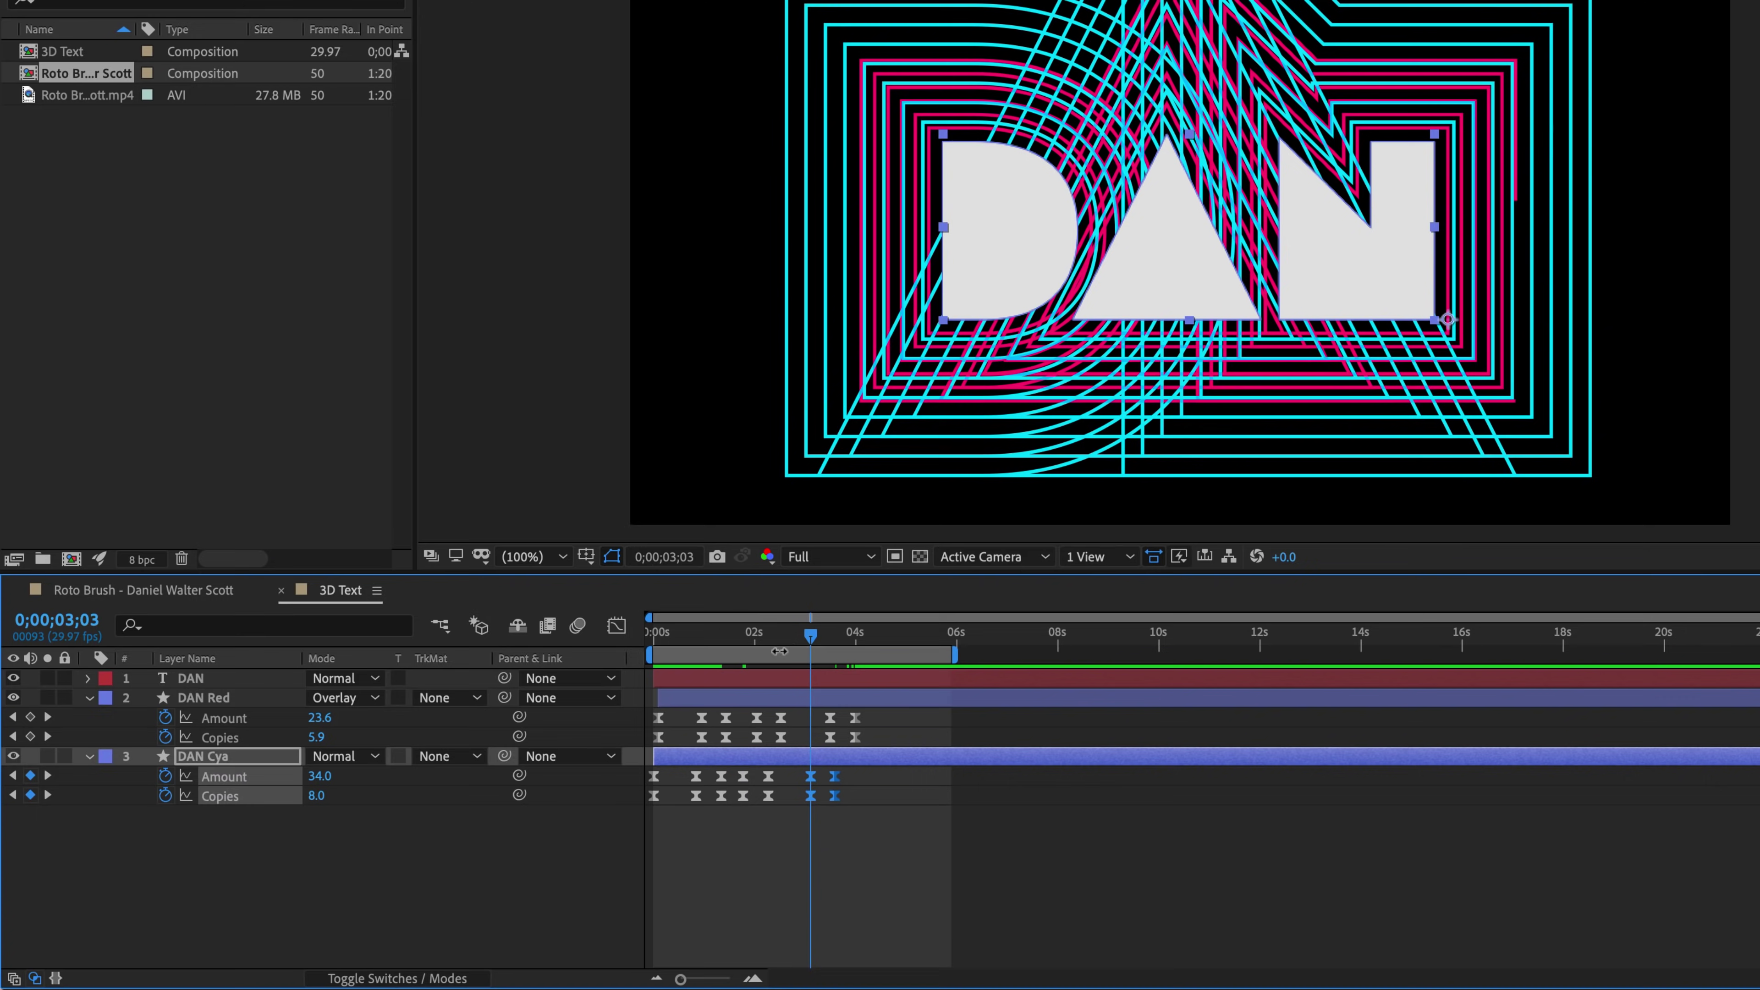
Step: Preview the repeated outline animation with the Full Screen preview option on and off, and leave Full Screen enabled
key("space")
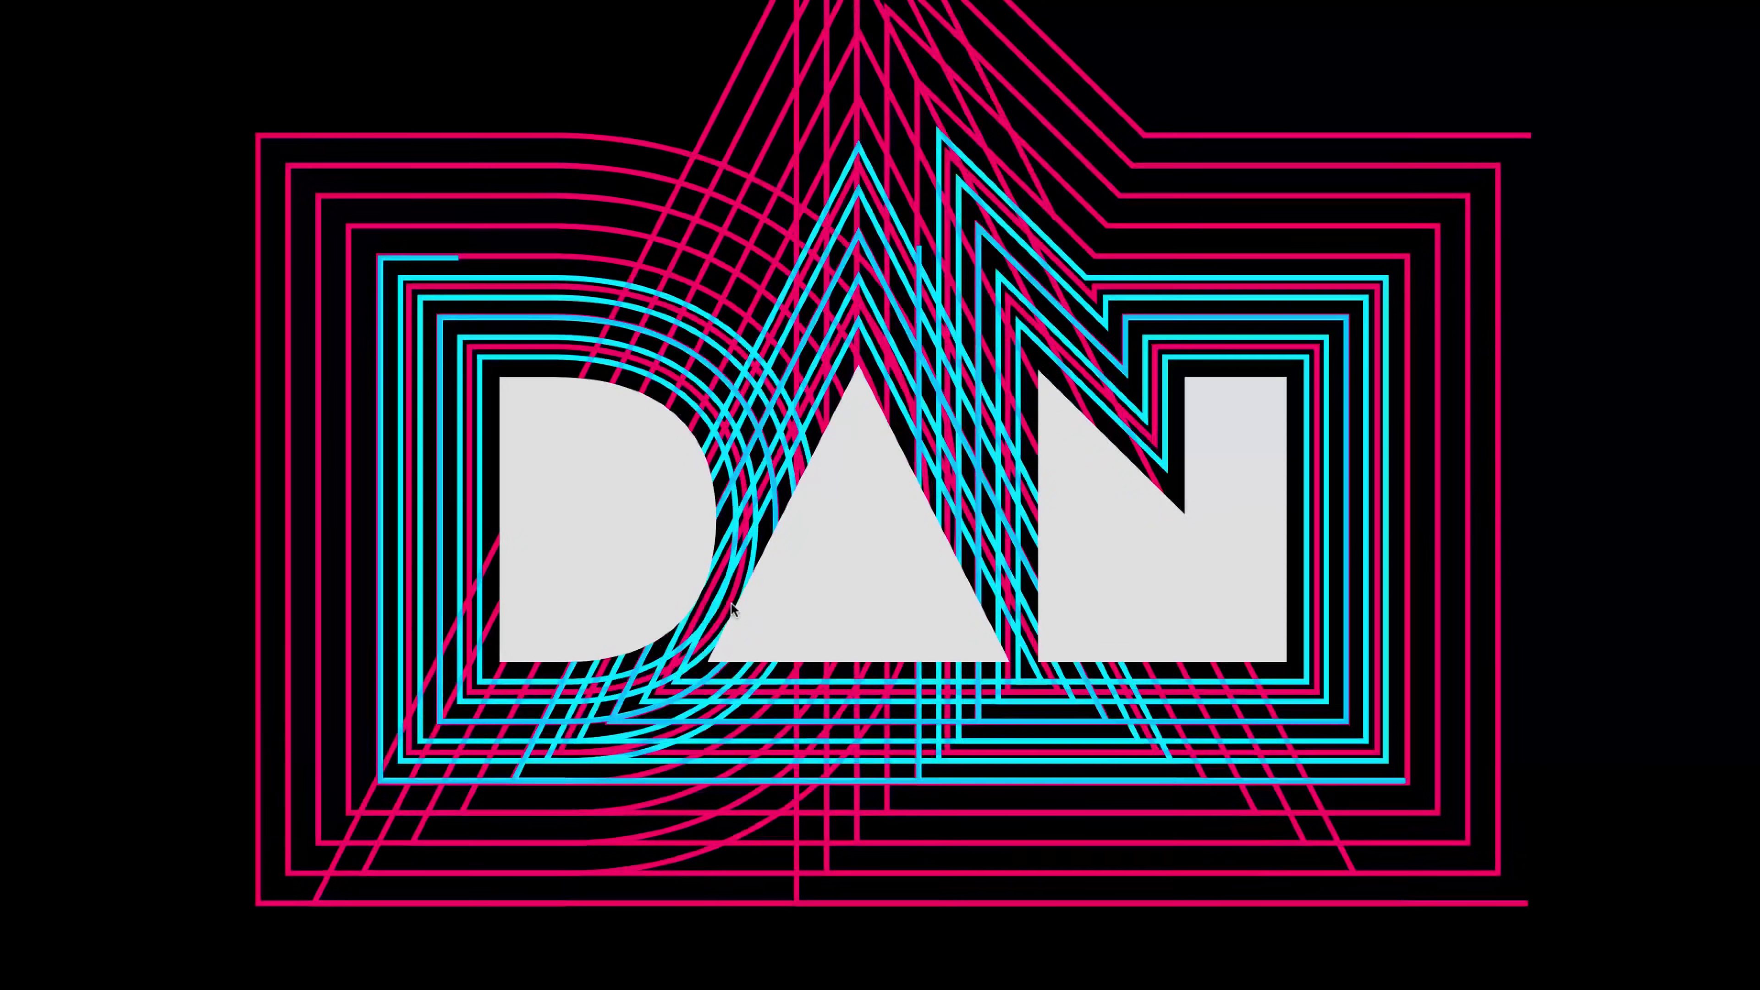
key("space")
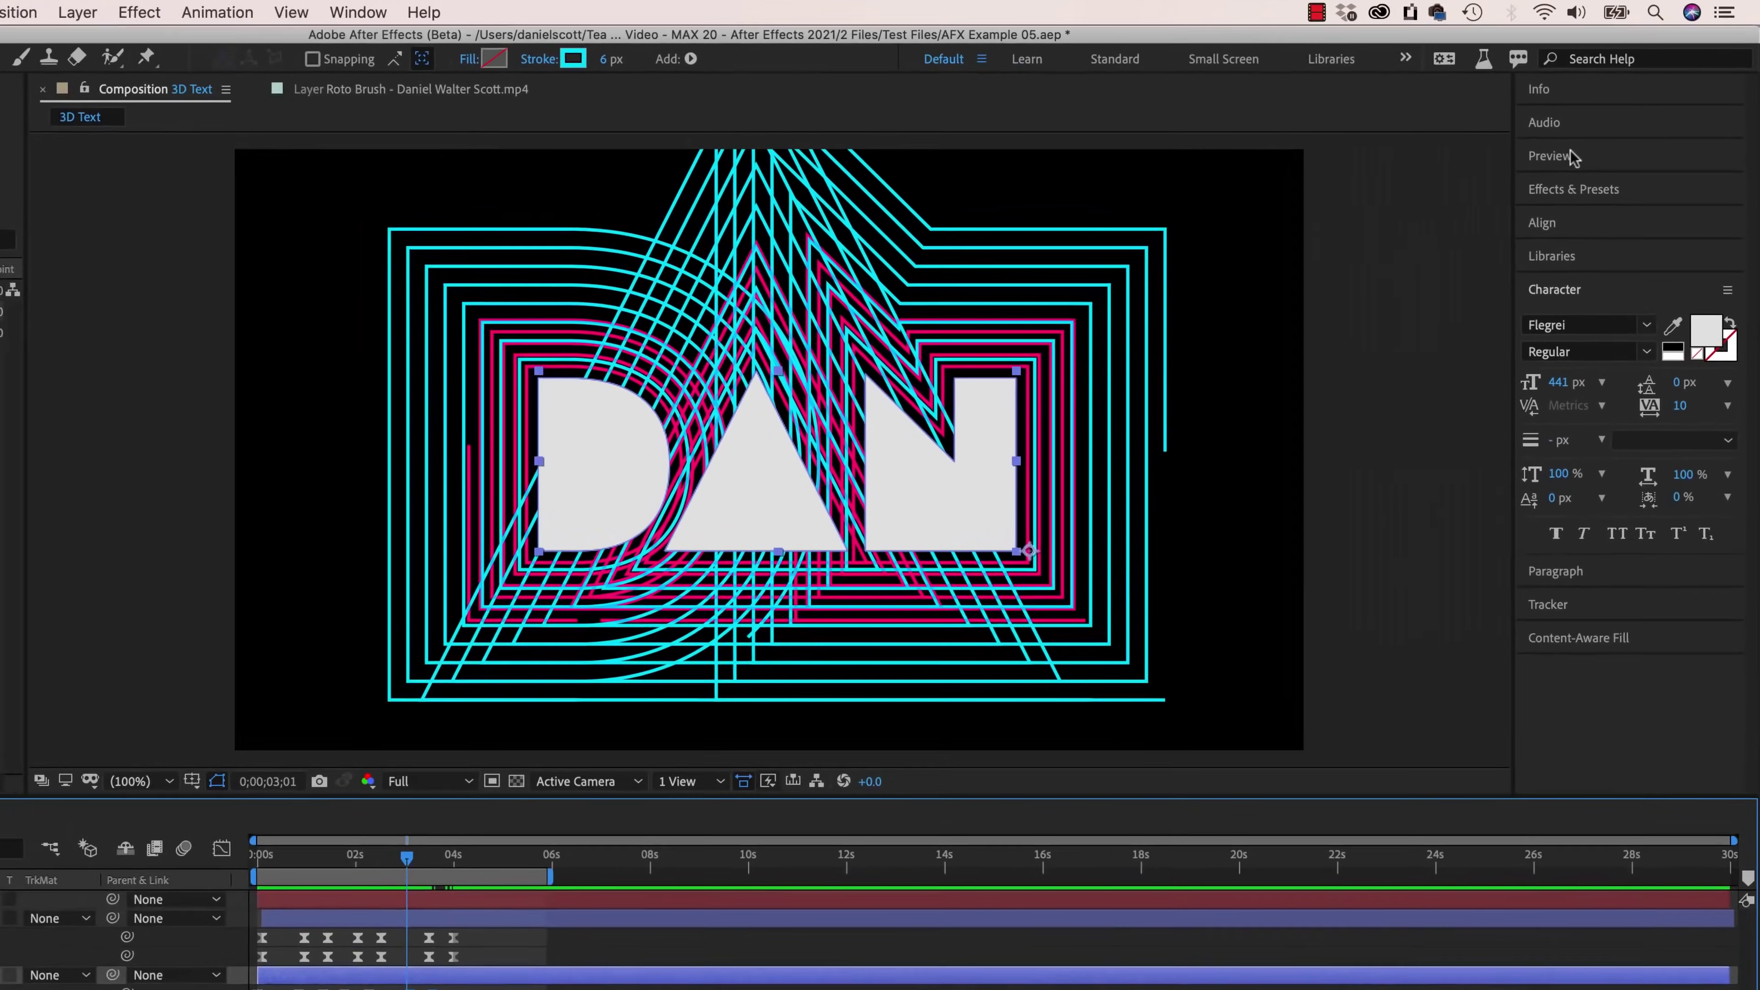
left_click(1587, 128)
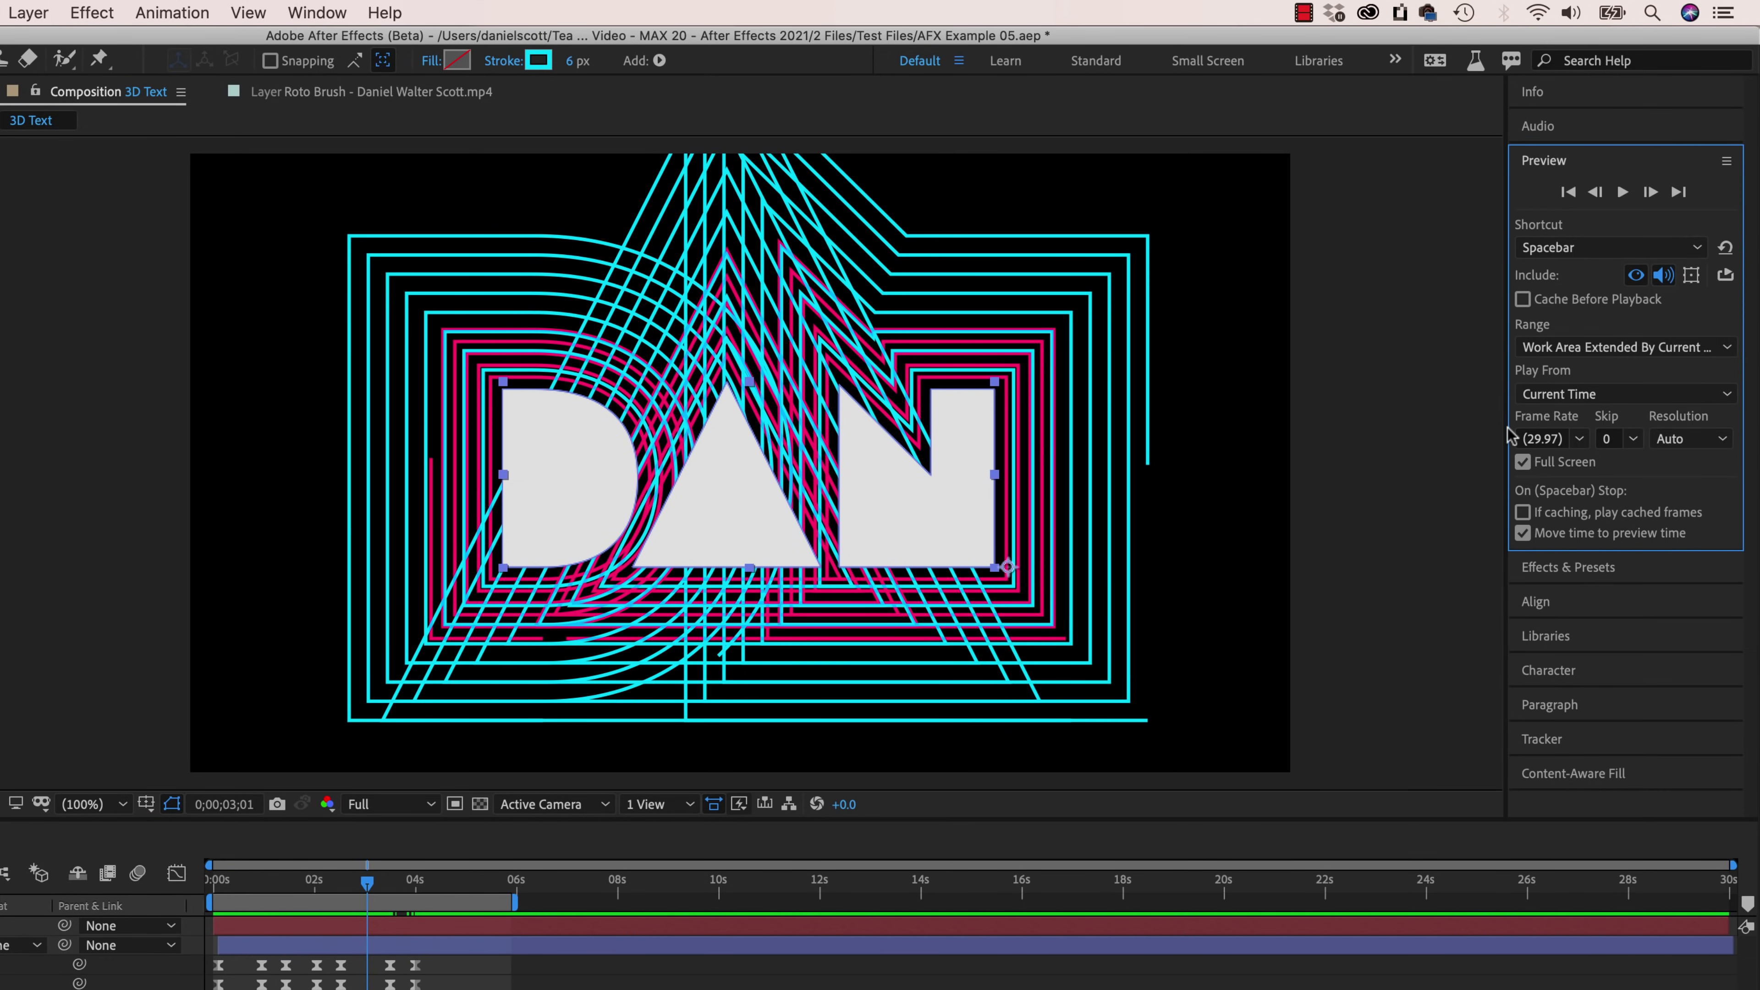
left_click(1521, 461)
key("space")
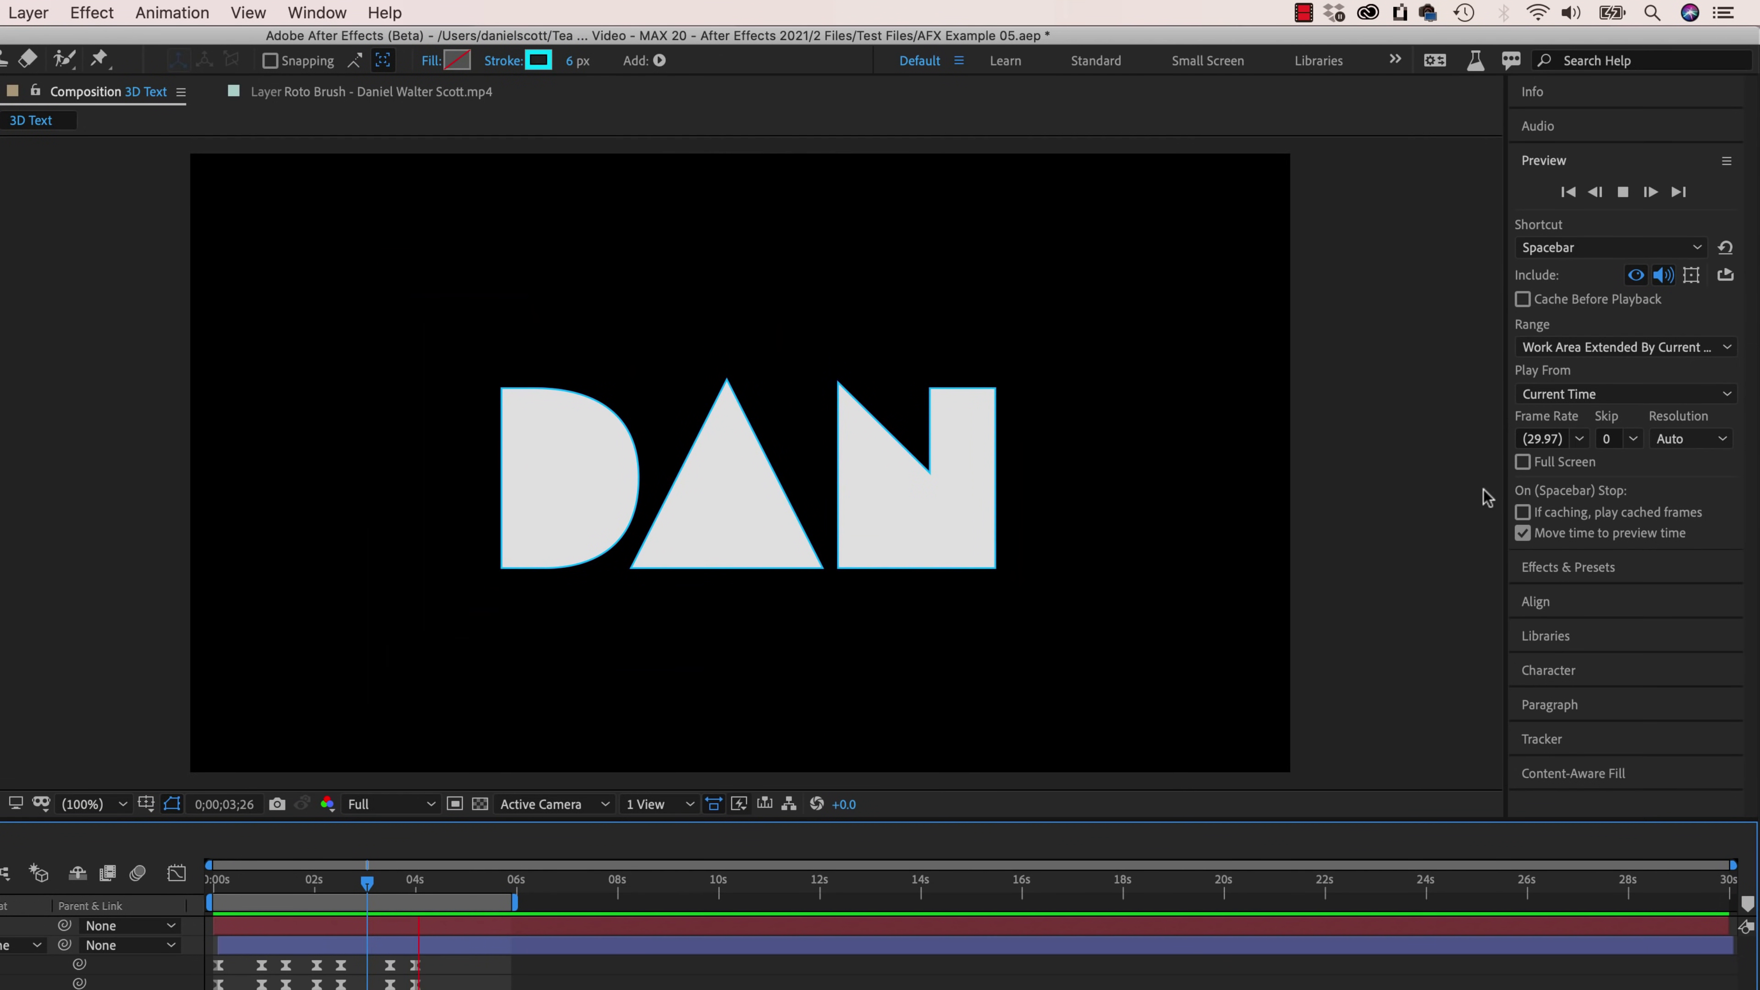
left_click(1522, 462)
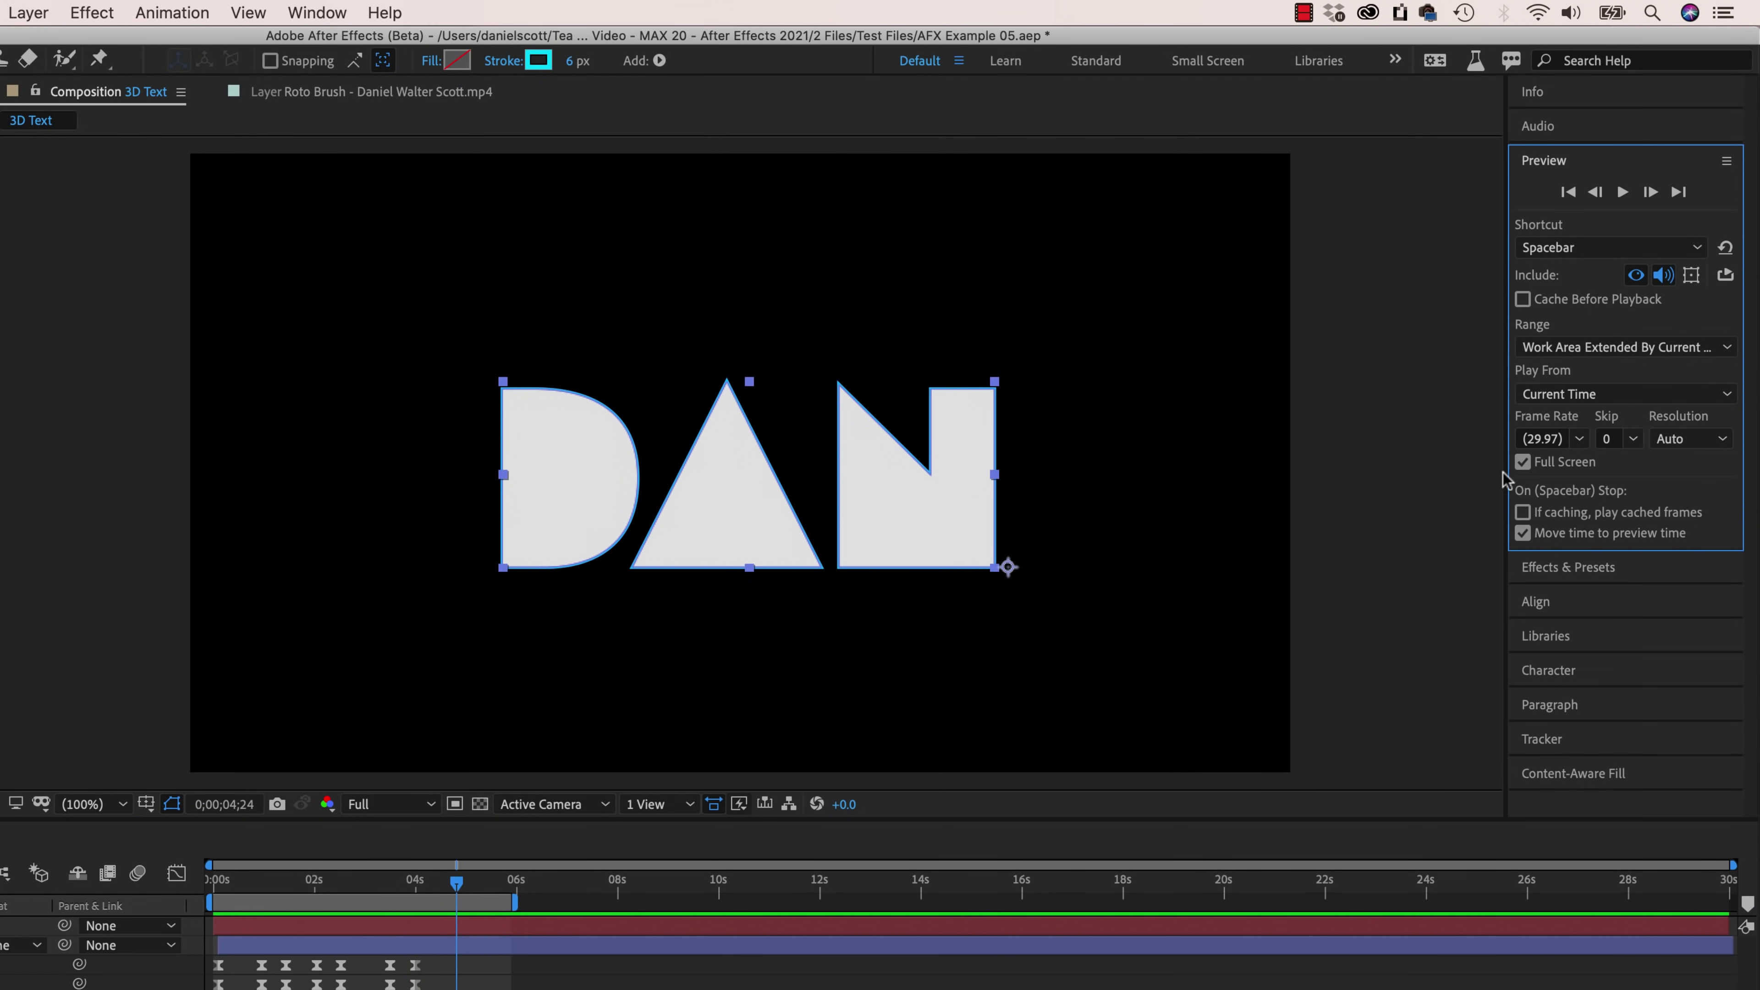
Step: Preview the outline animation full screen from the current time, then play and stop the tilted version of the text in the composition view
key("space")
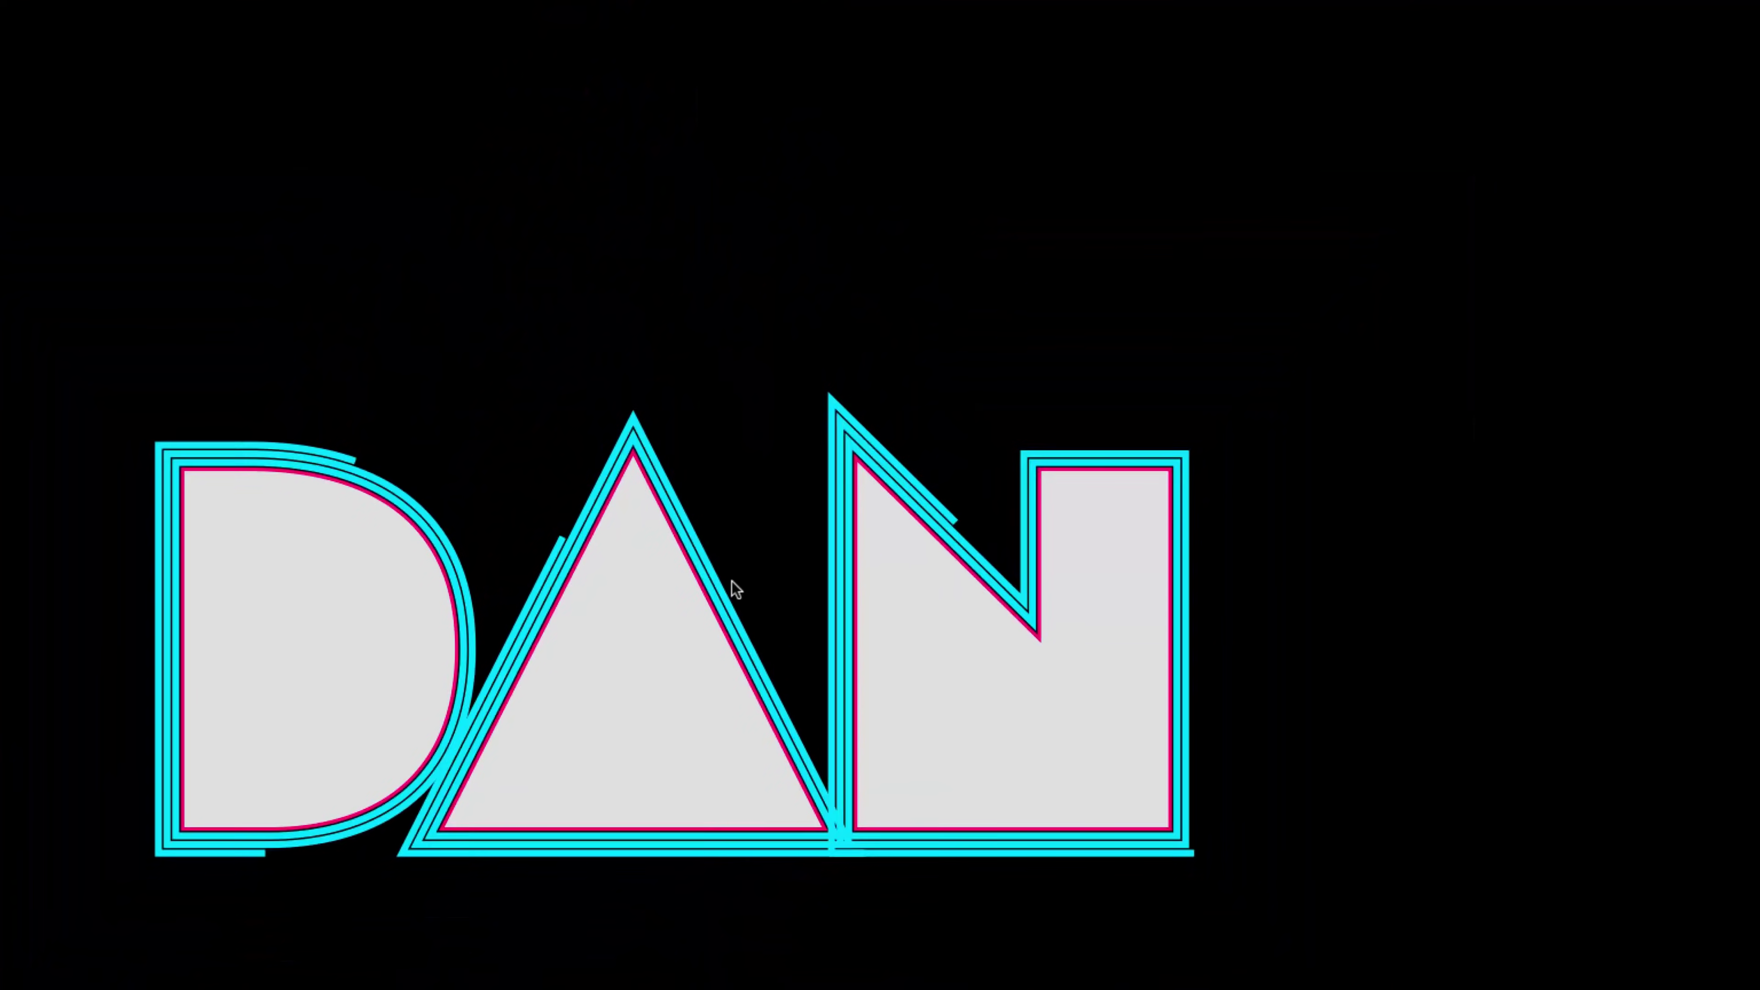
key("space")
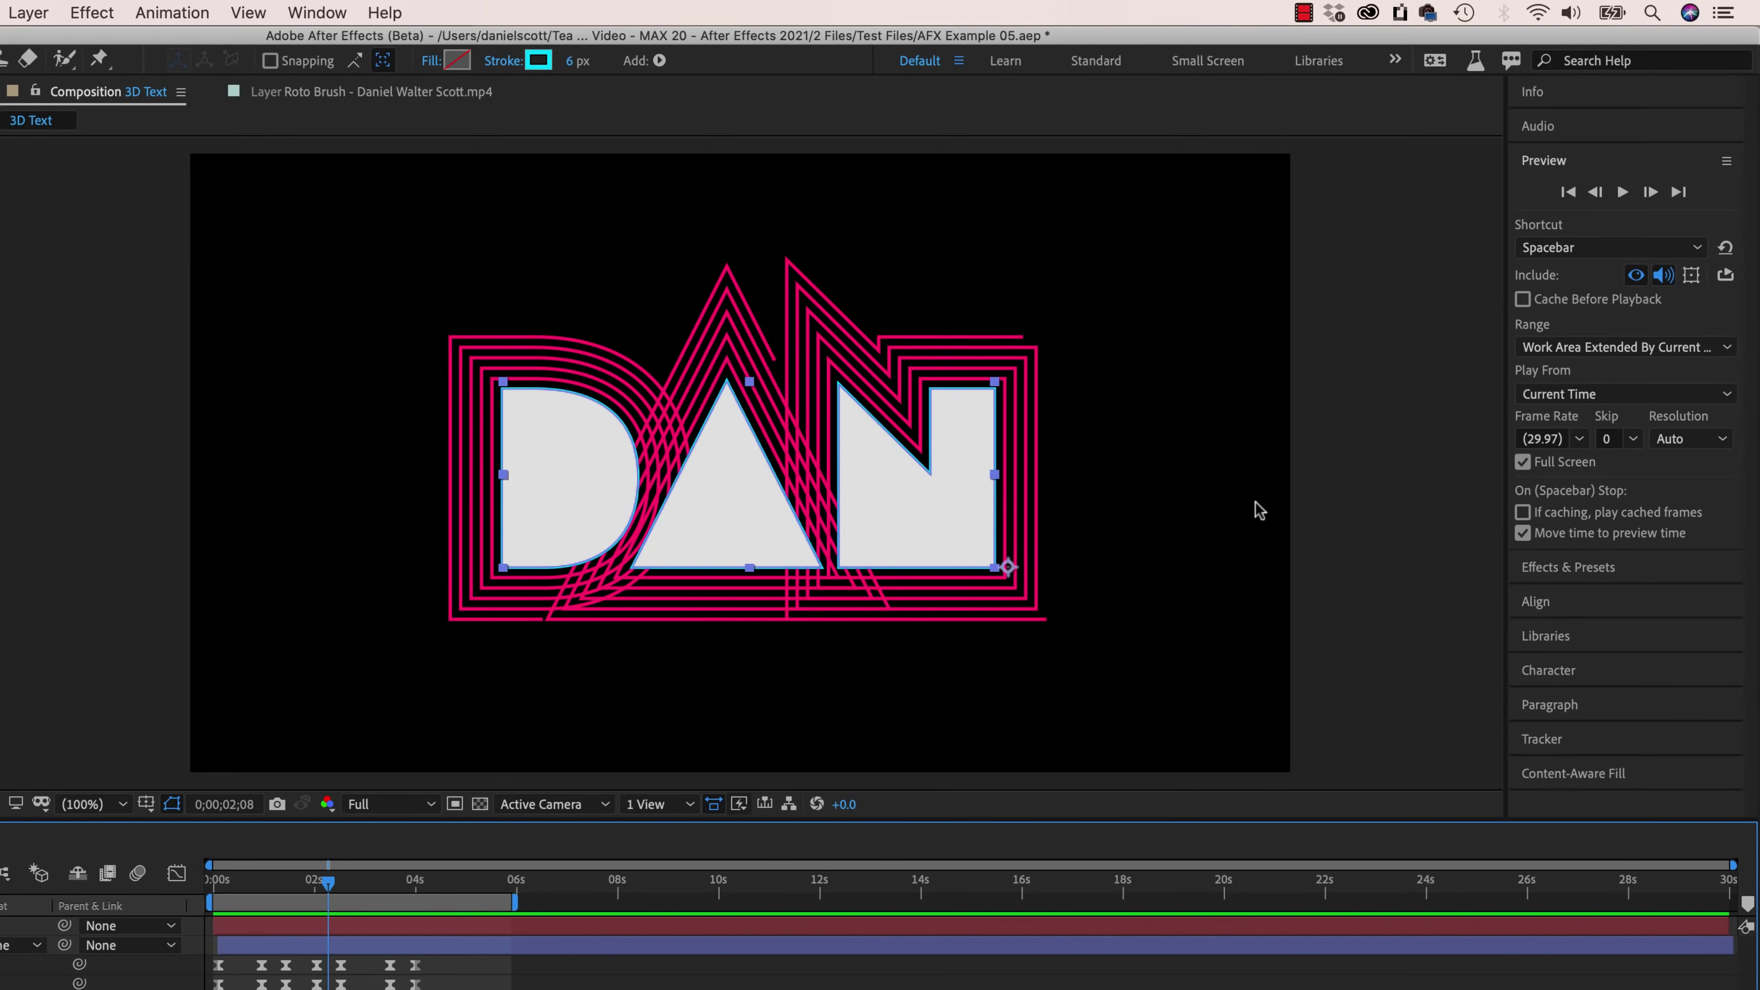
left_click(1188, 570)
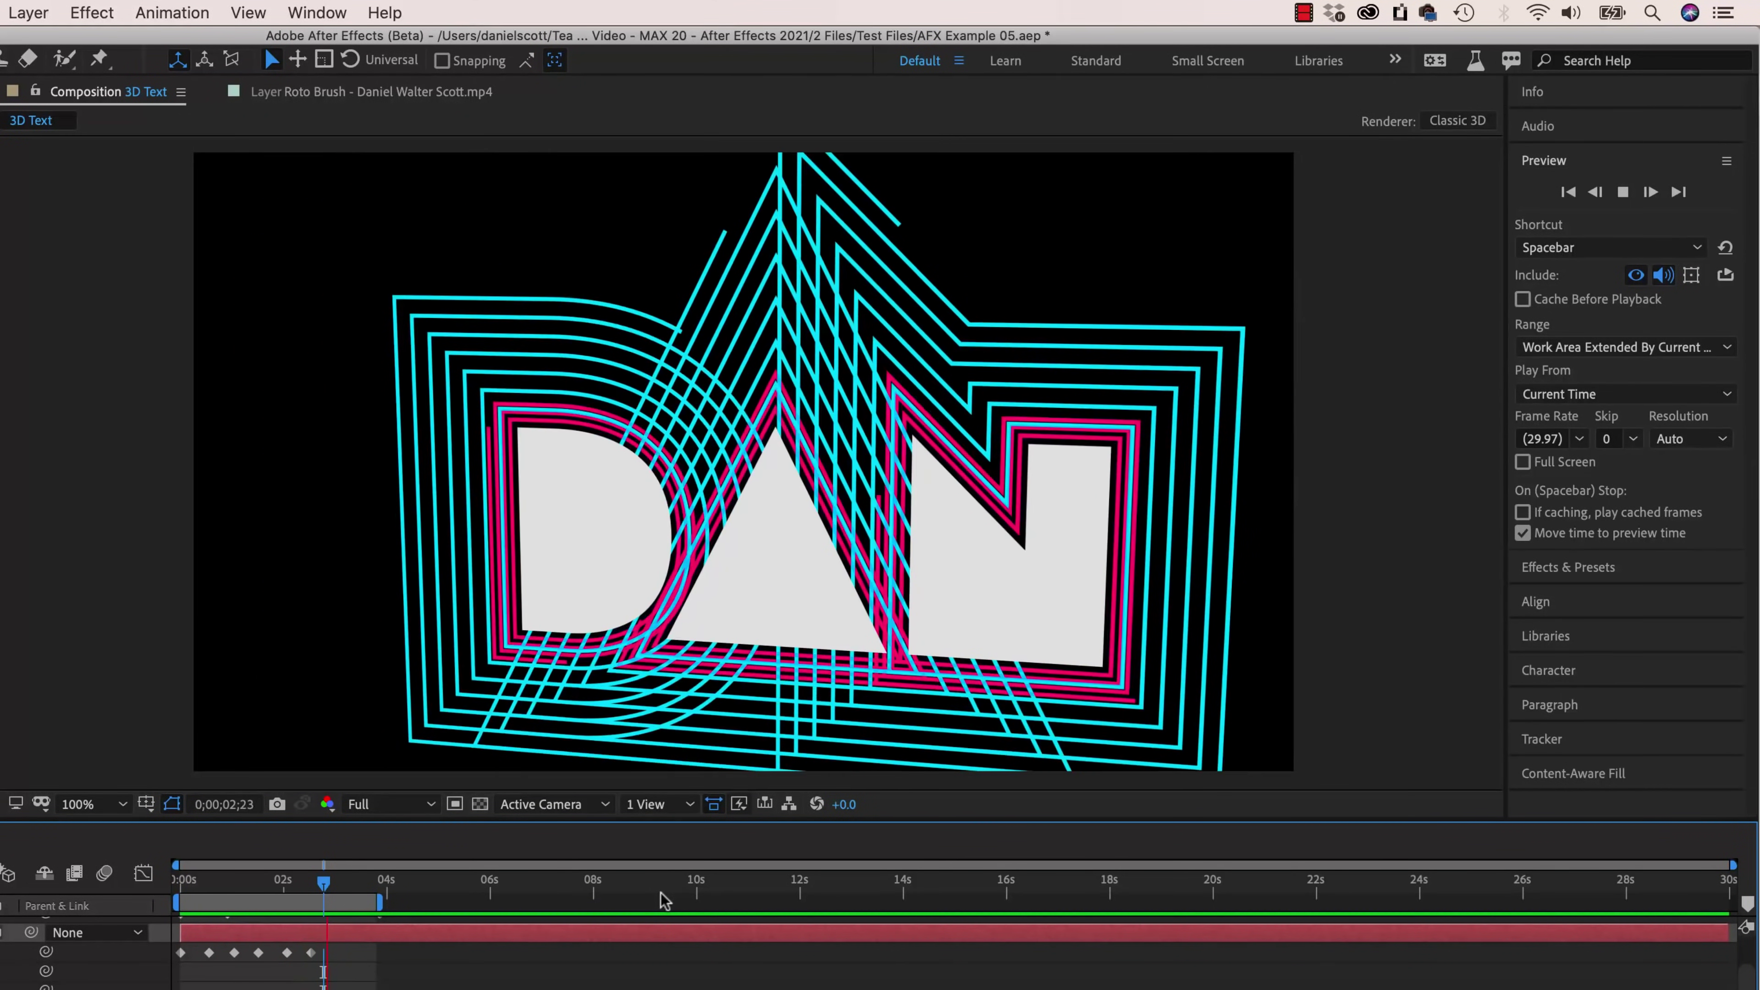
key("space")
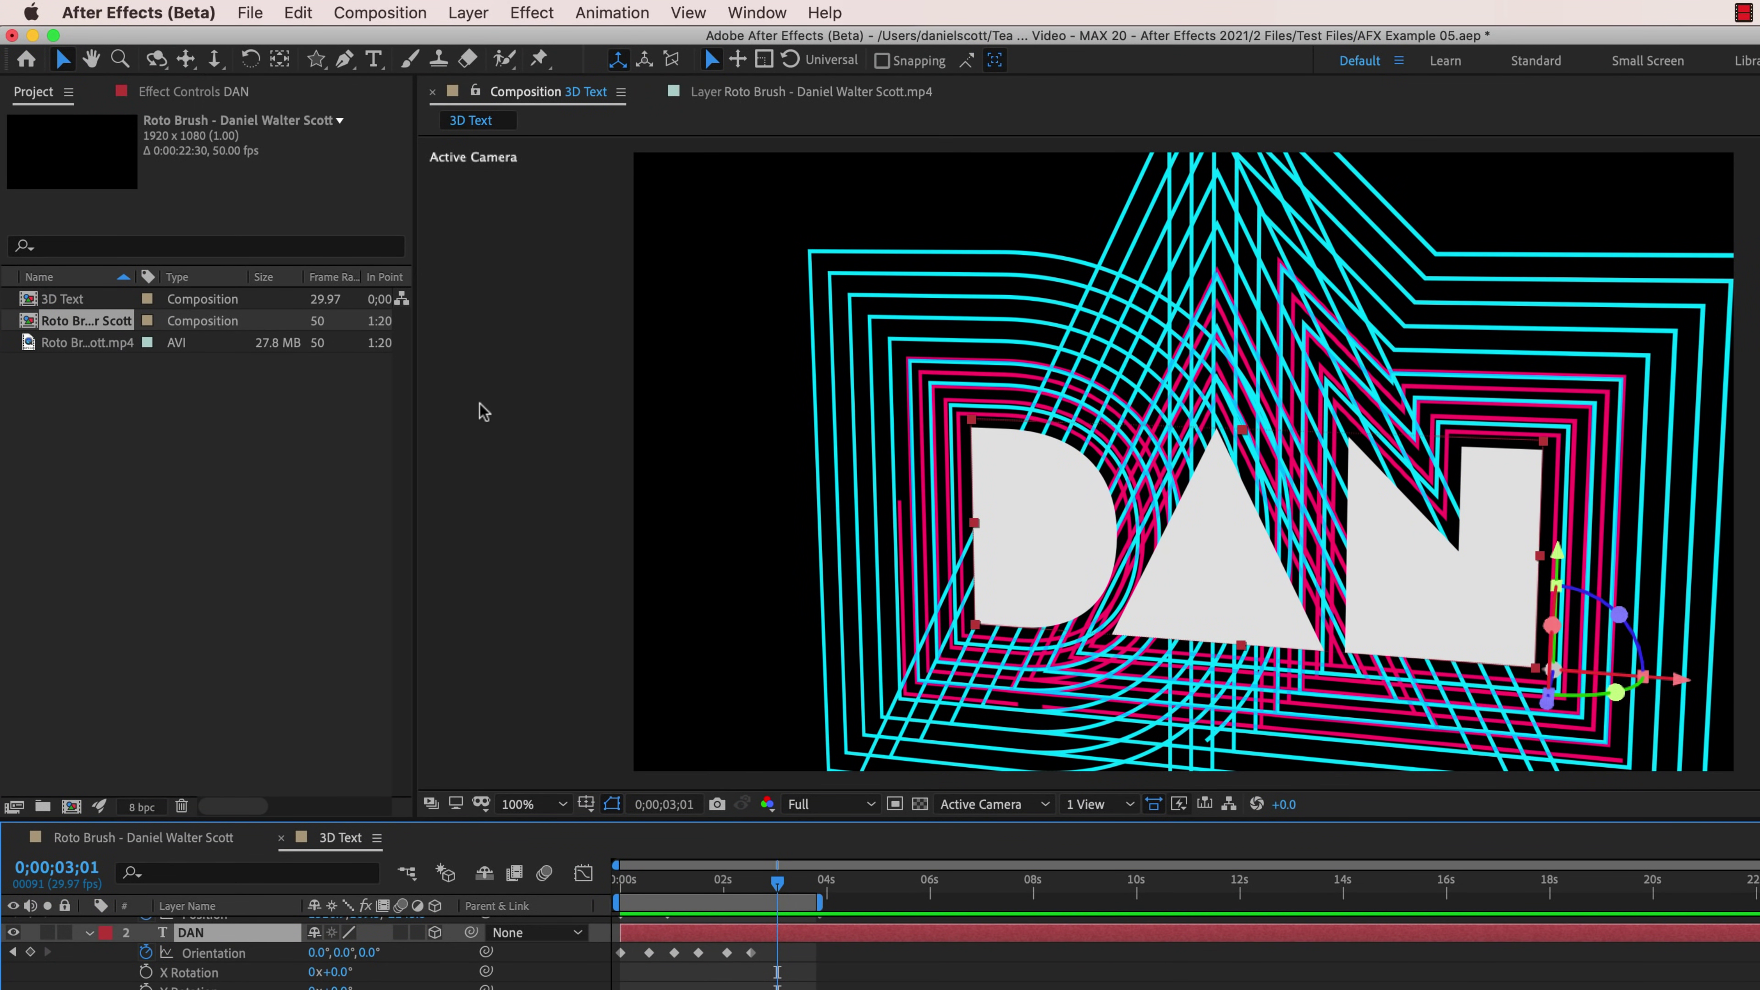
left_click(489, 420)
key("space")
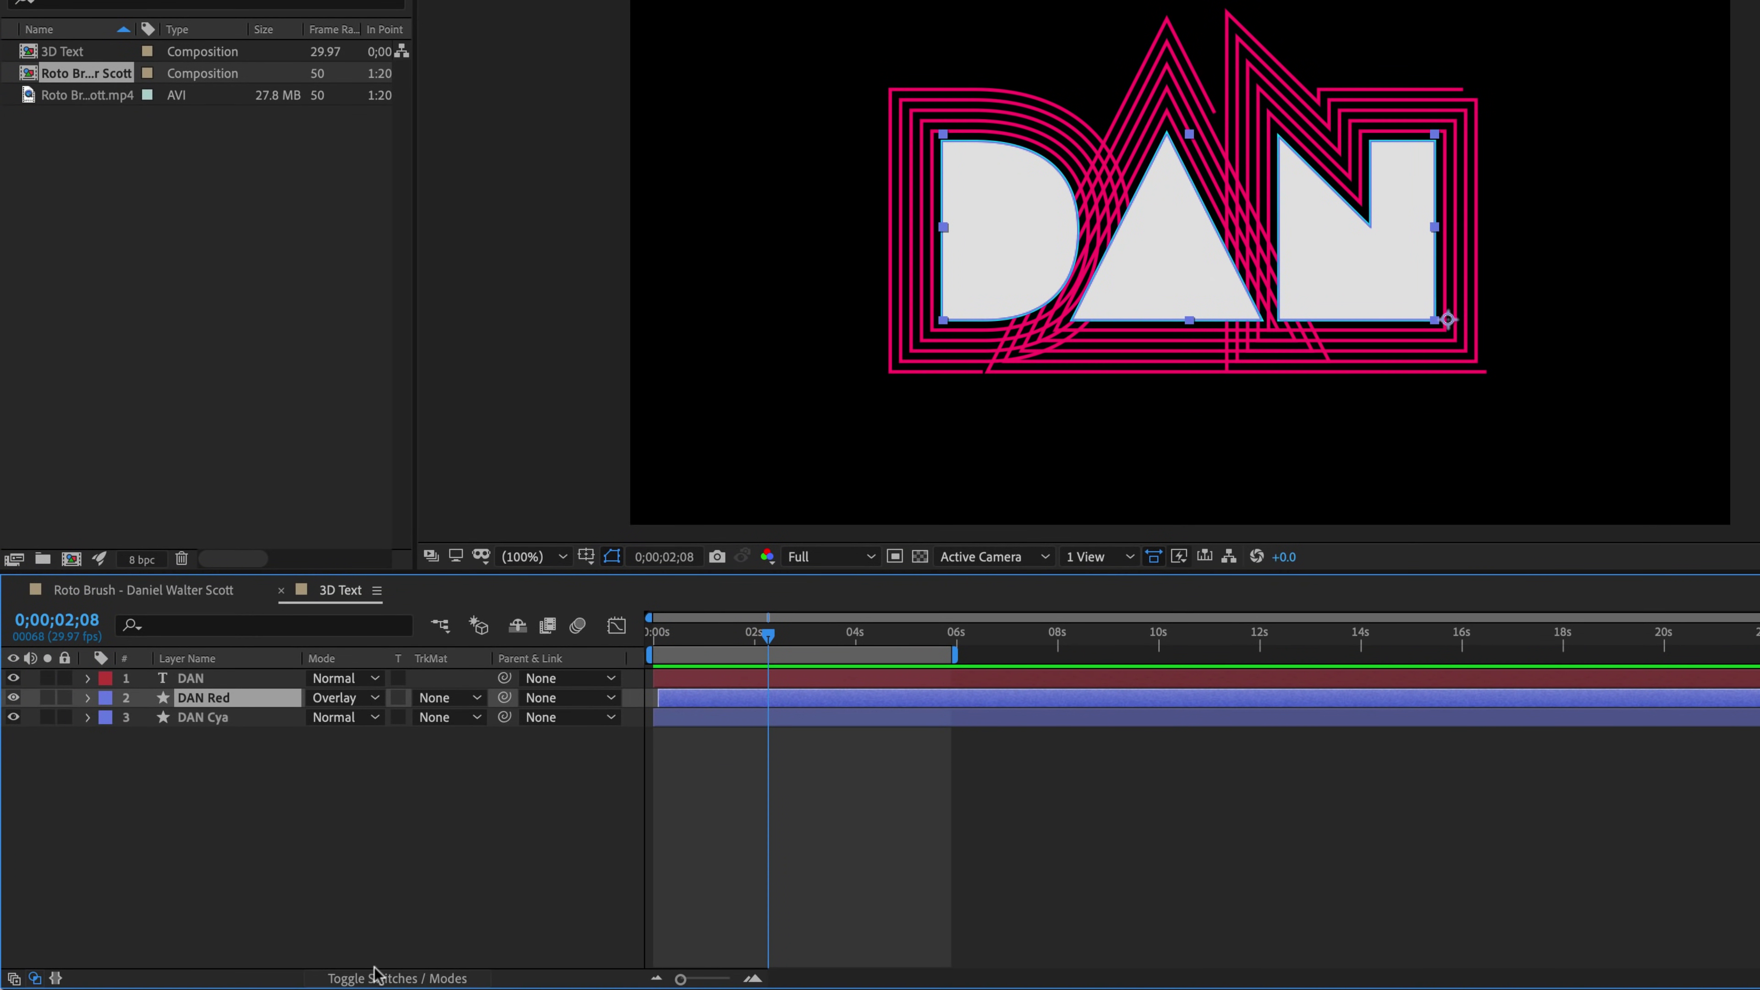
Step: Show the layer switches and turn on 3D for the DAN, DAN Red and DAN Cya layers
left_click(379, 979)
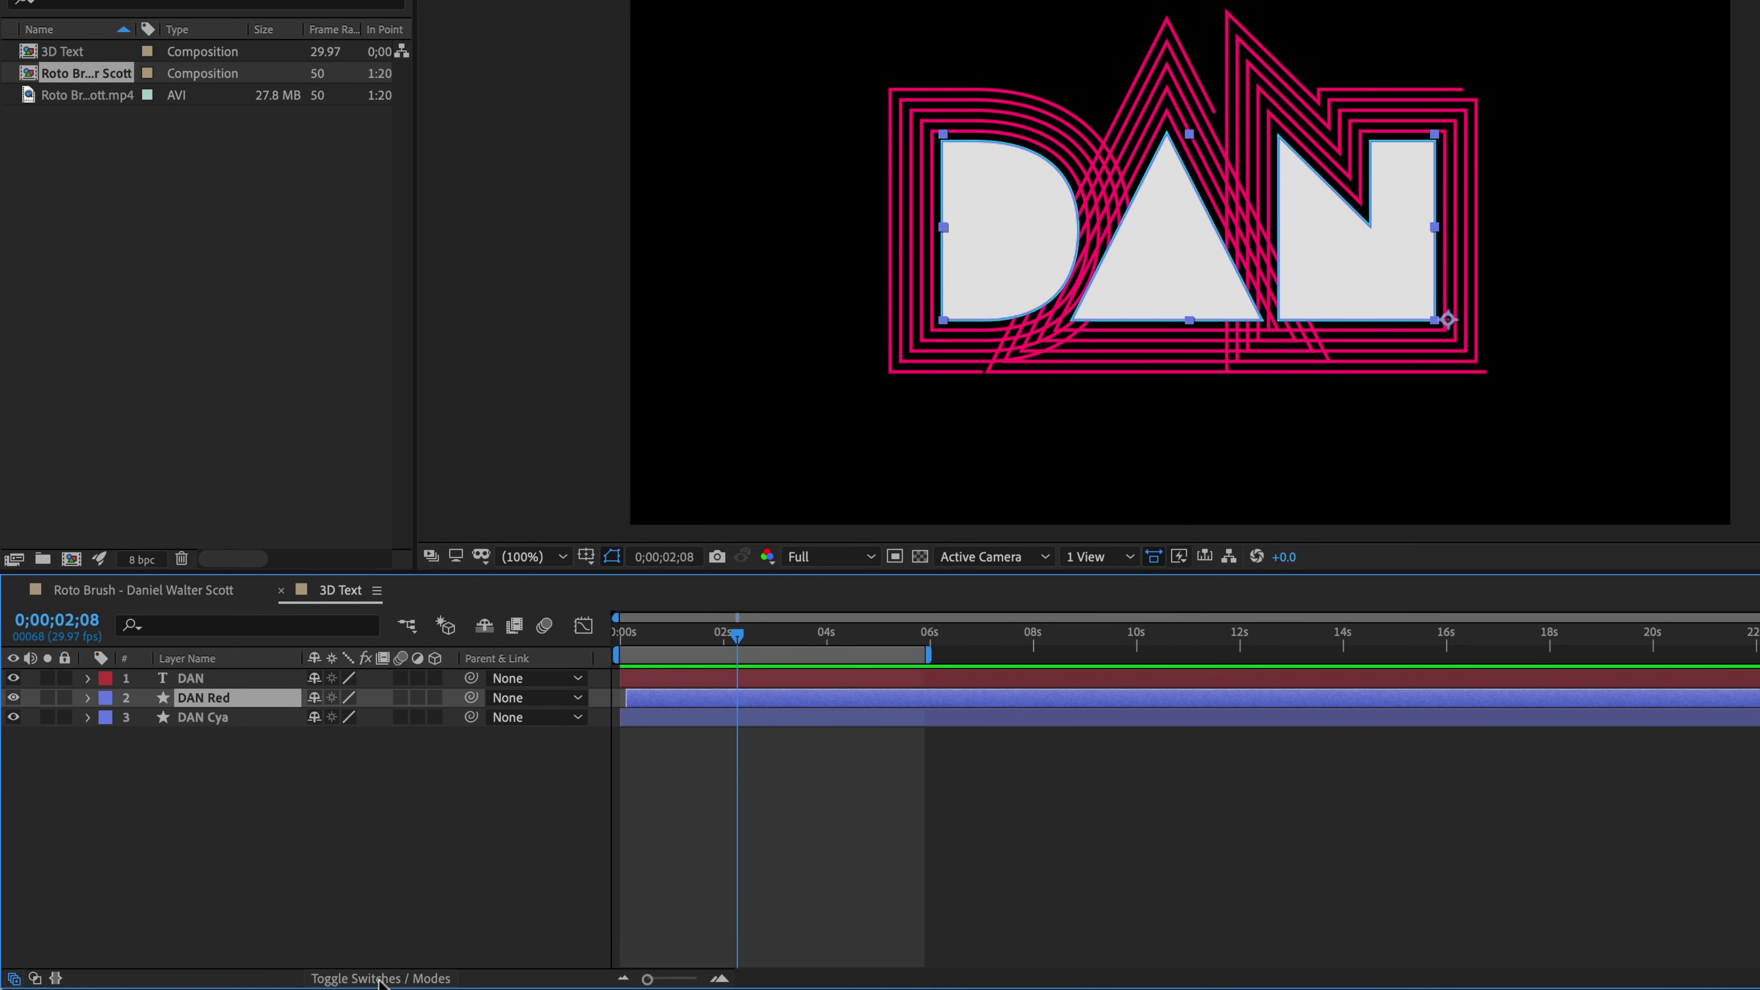
left_click(434, 679)
left_click_drag(435, 683, 435, 718)
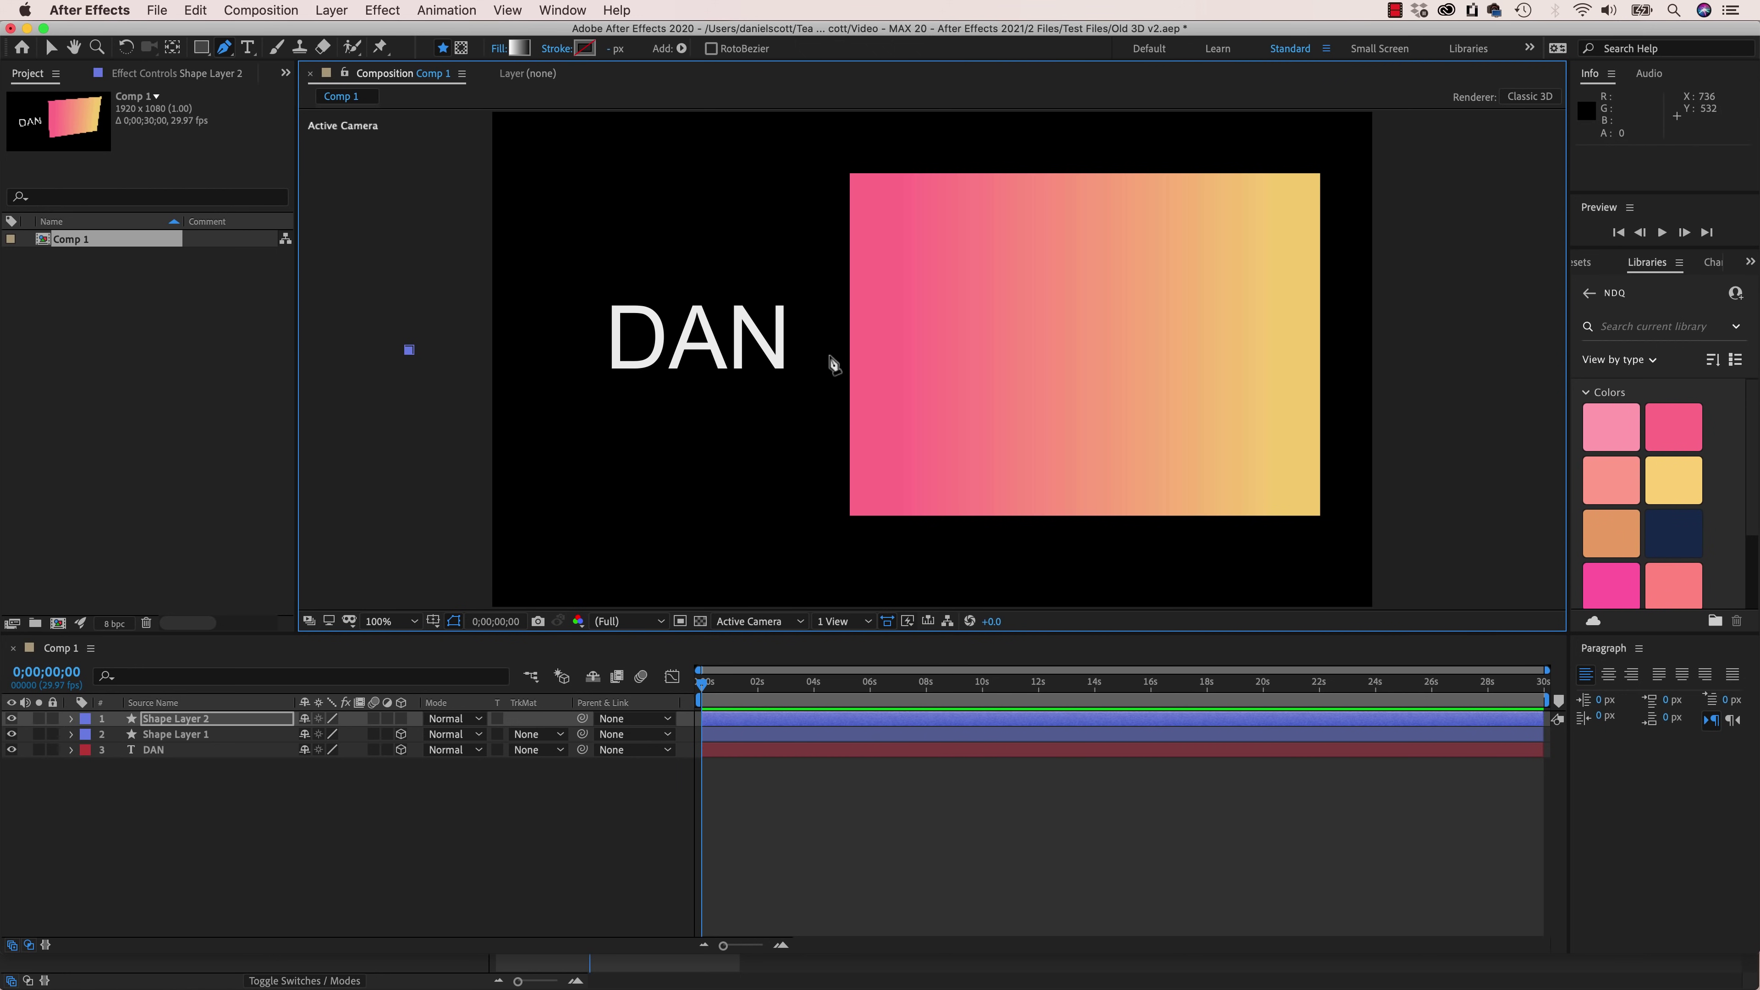
Step: In the Old 3D v2 project in After Effects 2020, add a new camera to Comp 1 and orbit it with the camera tool
left_click(323, 8)
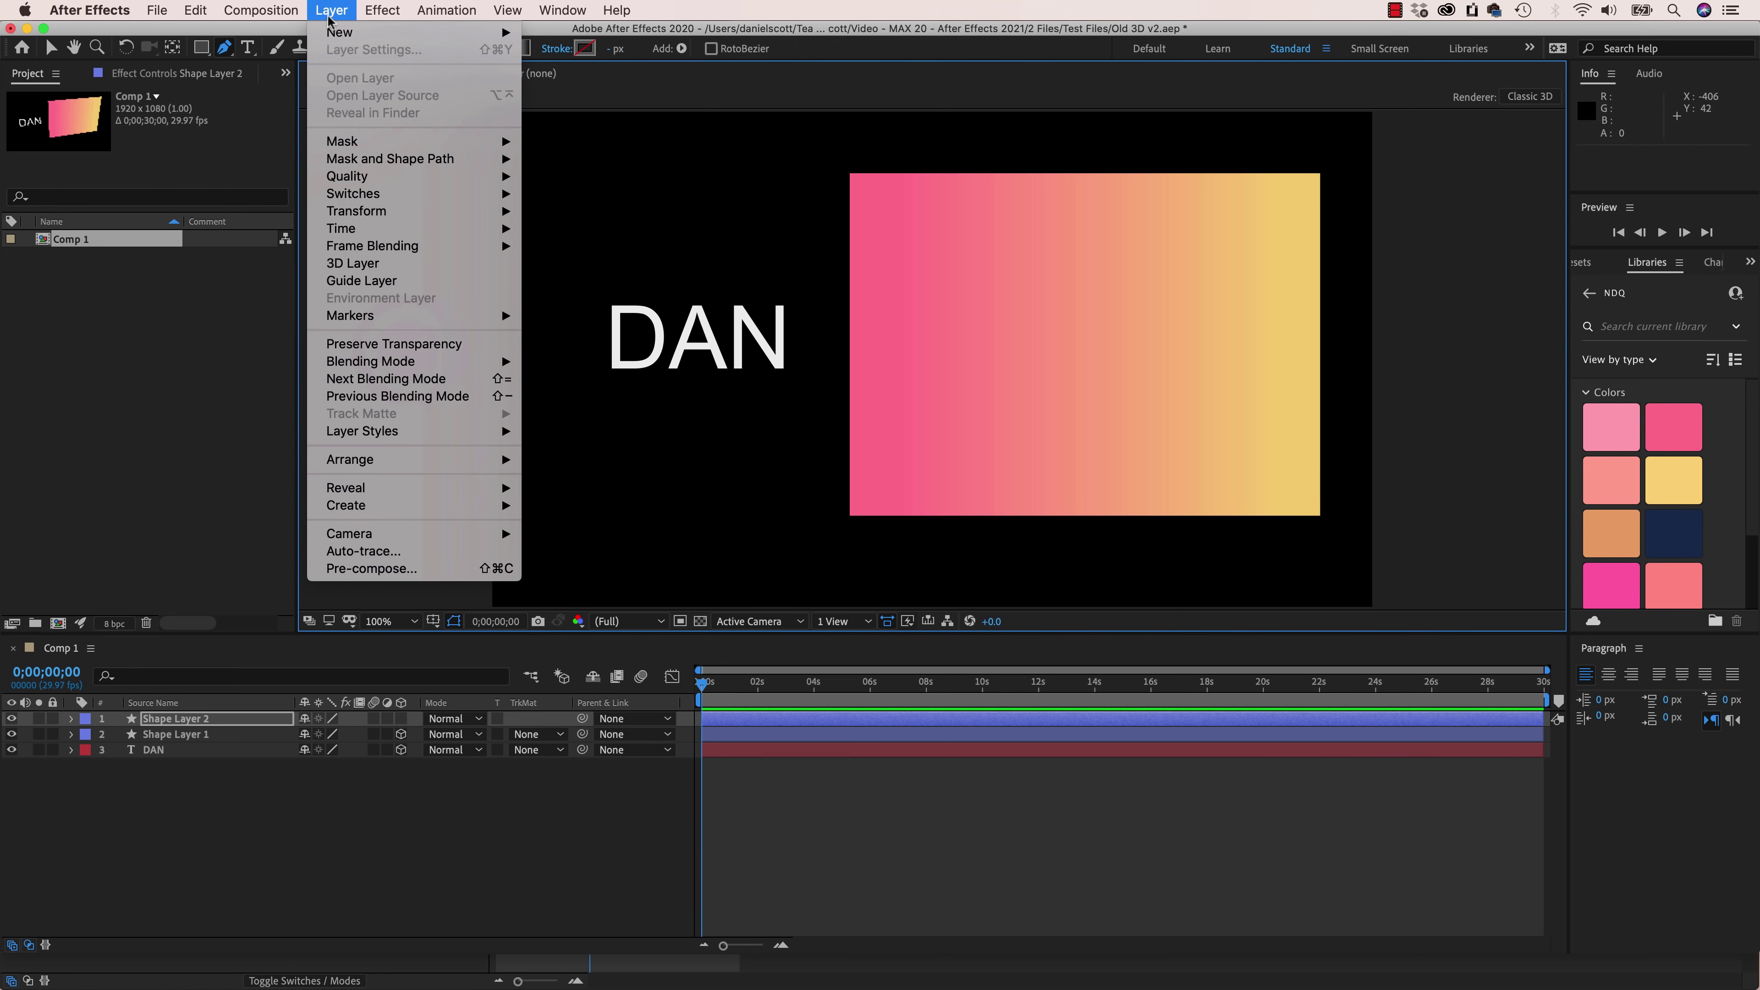
mouse_move(335, 33)
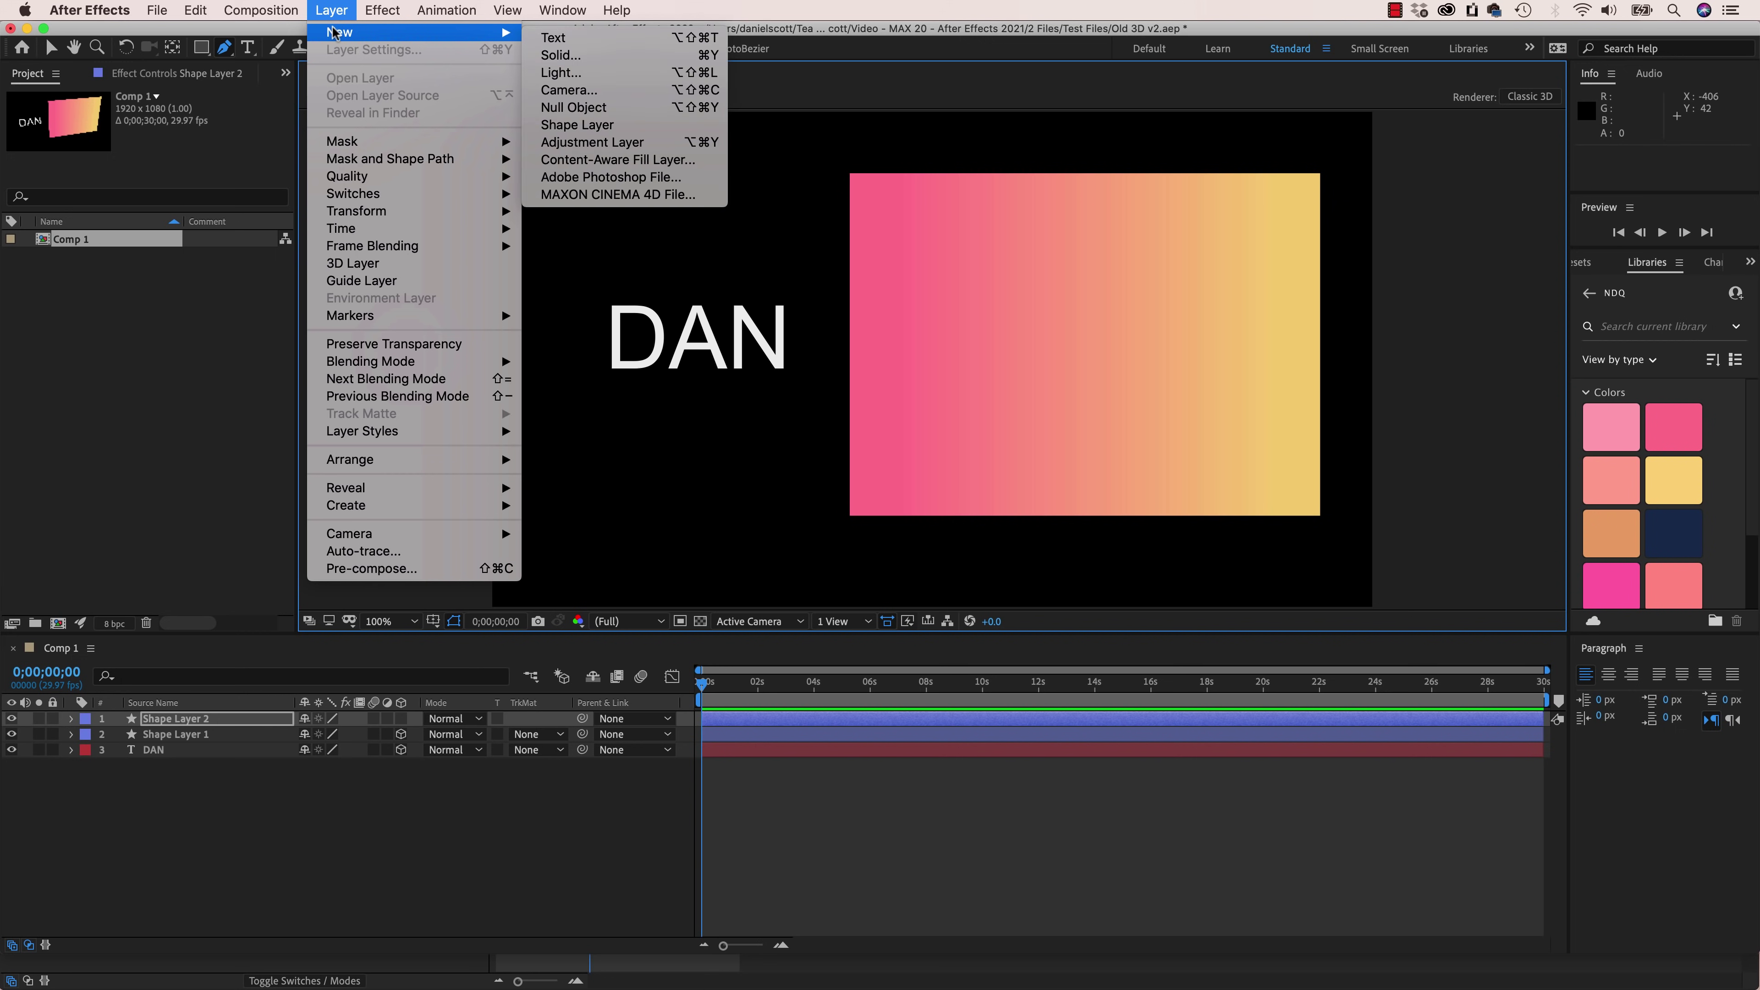
left_click(570, 89)
left_click(1160, 692)
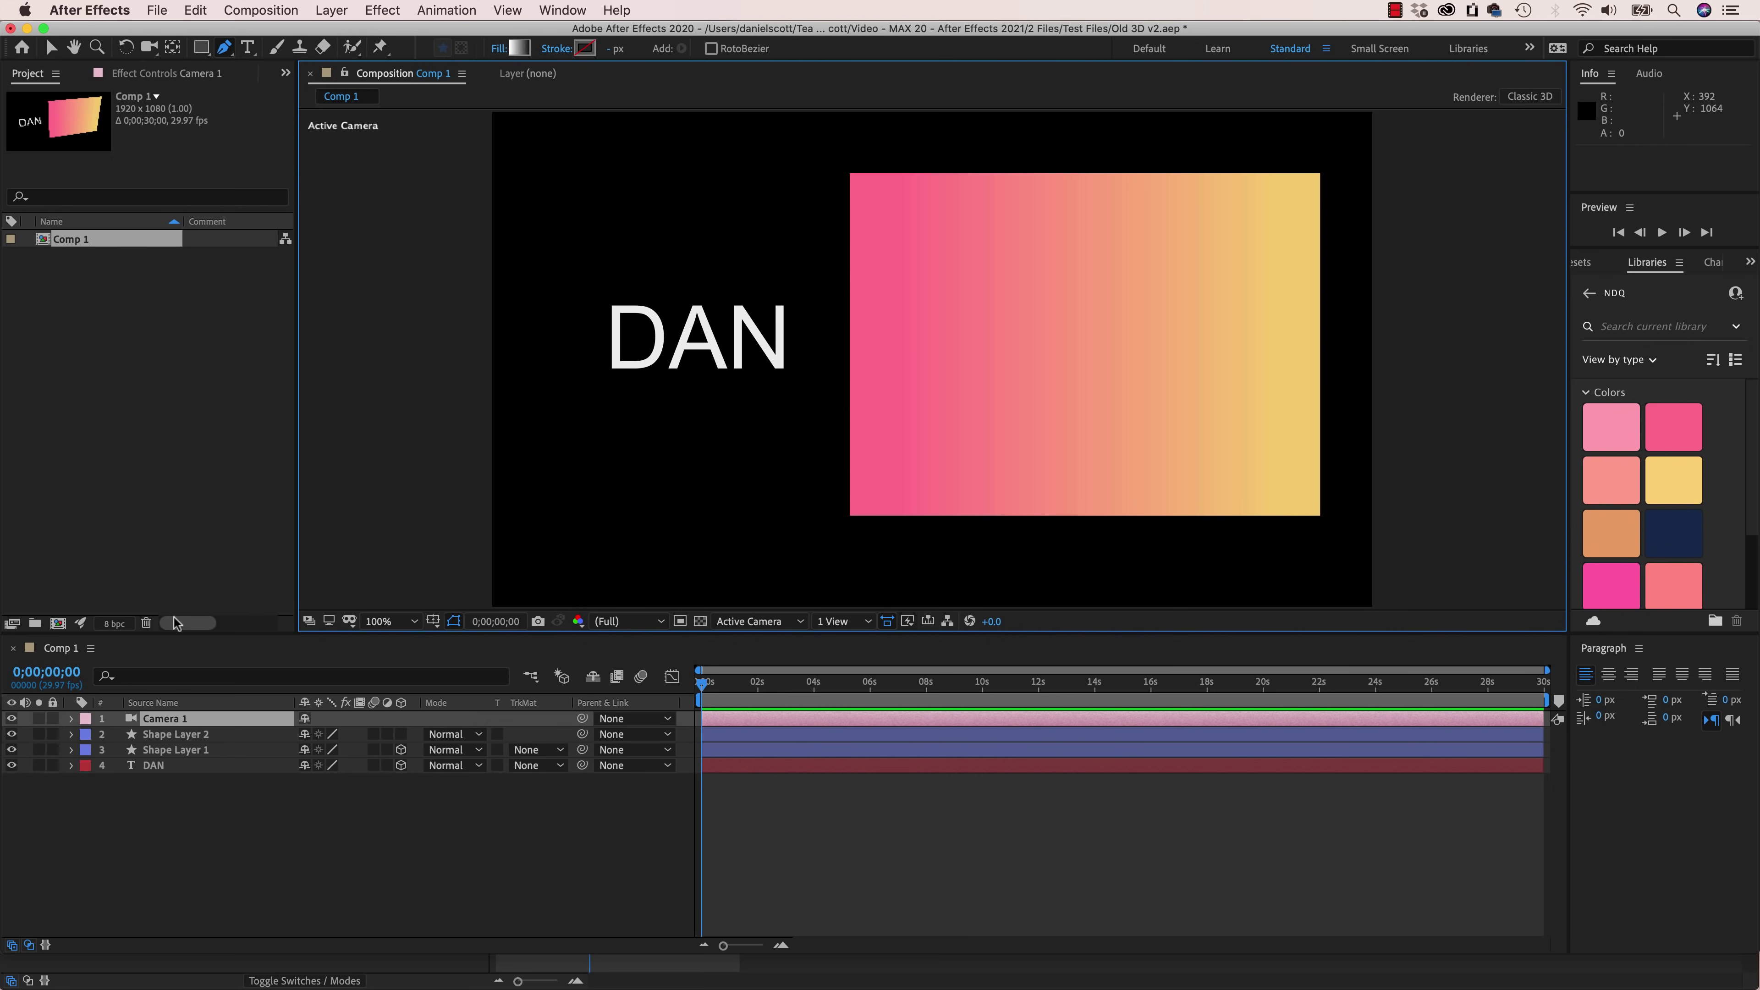
left_click(149, 46)
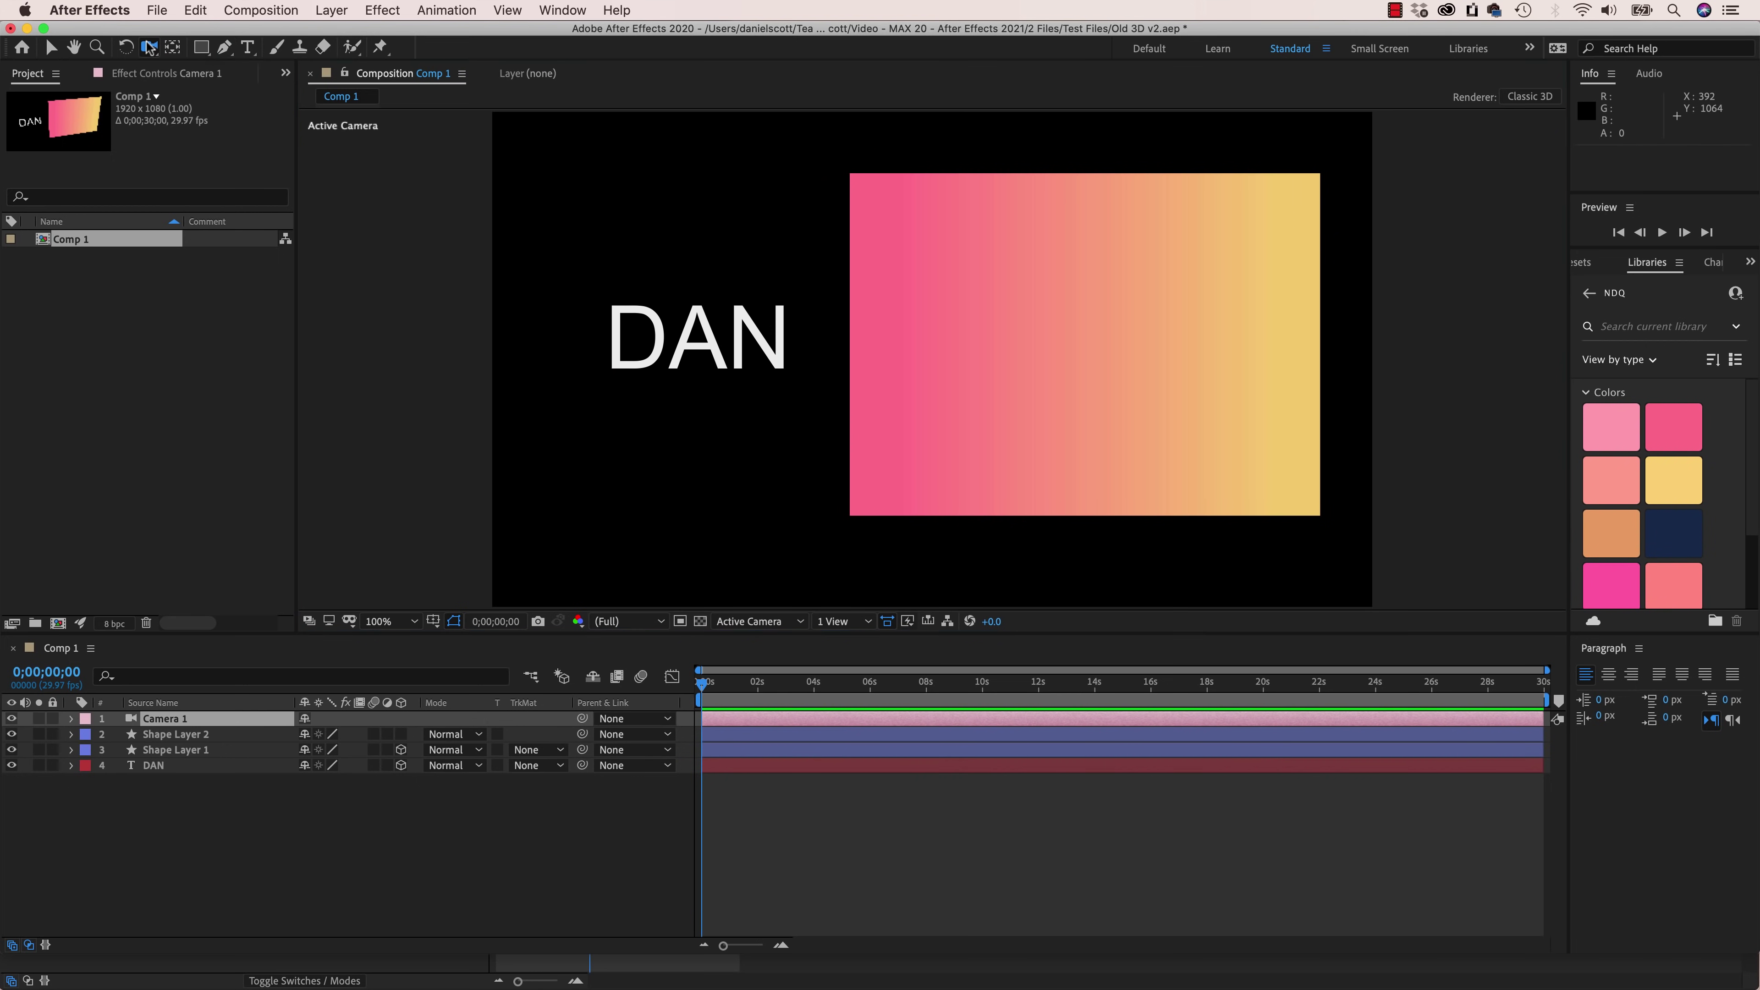
left_click_drag(841, 241, 879, 279)
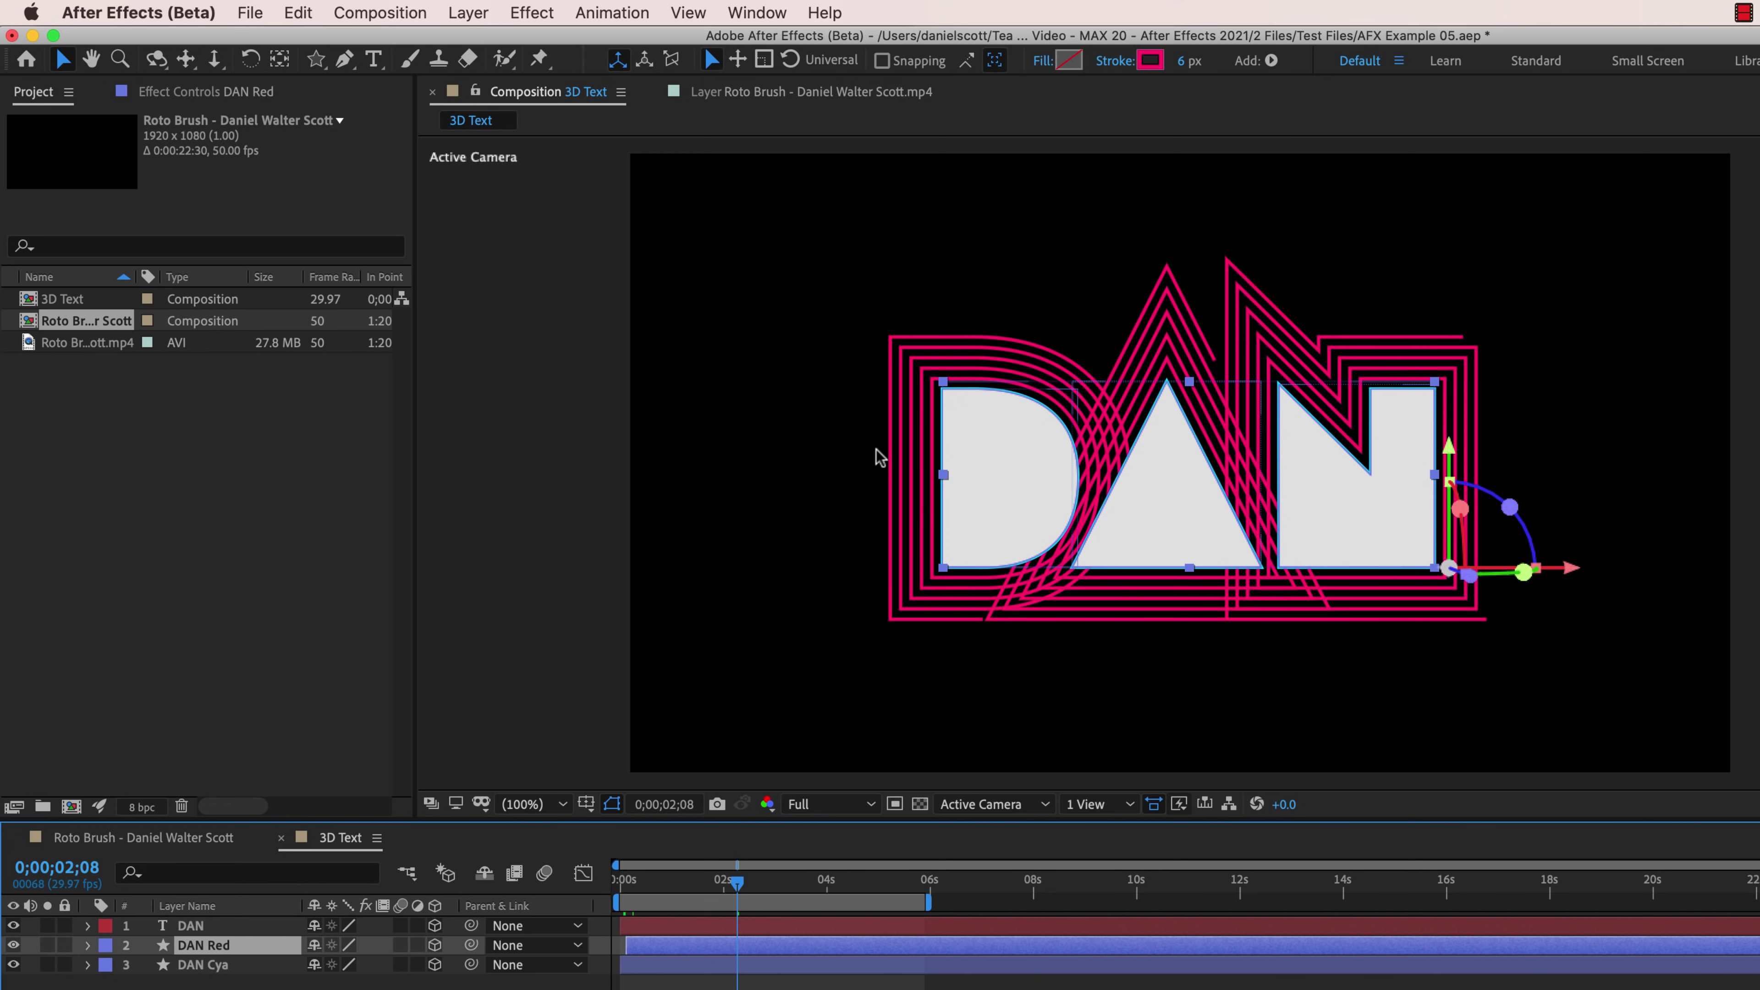
Step: In the After Effects Beta 3D Text composition, cycle through the orbit, pan and dolly camera tools and orbit the DAN text to an angled view
key("c")
key("c")
key("c")
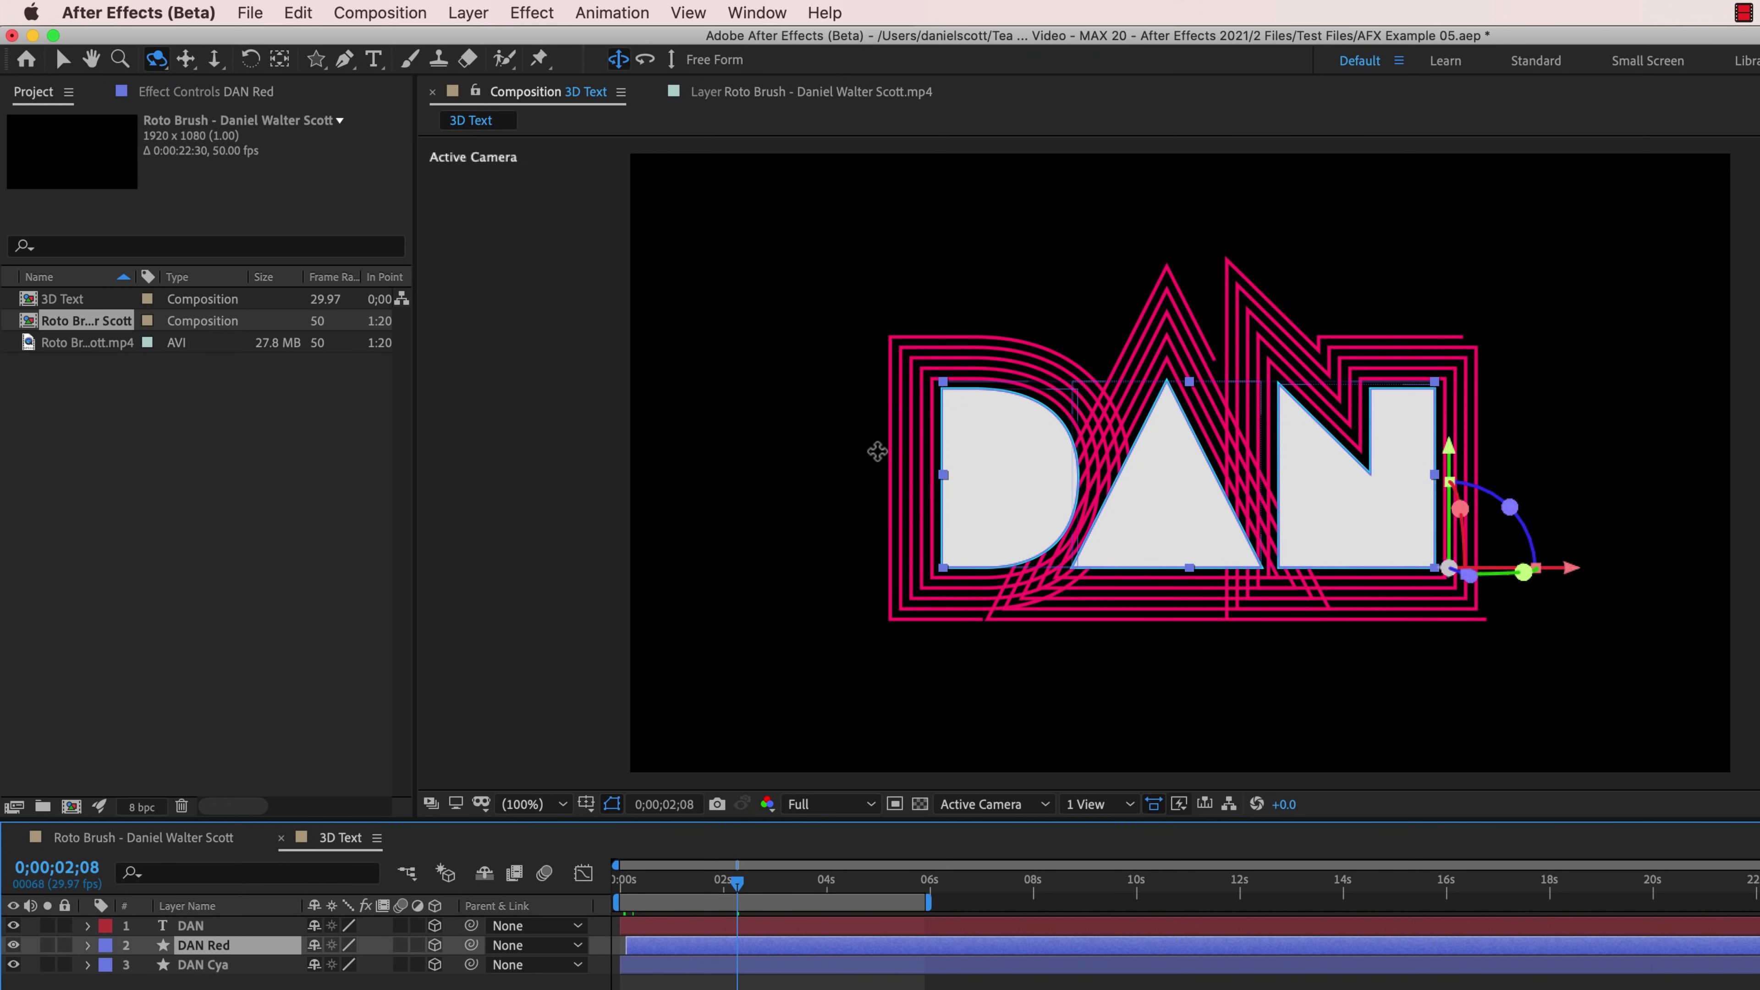
key("c")
left_click_drag(881, 281, 1021, 299)
key("c")
key("c")
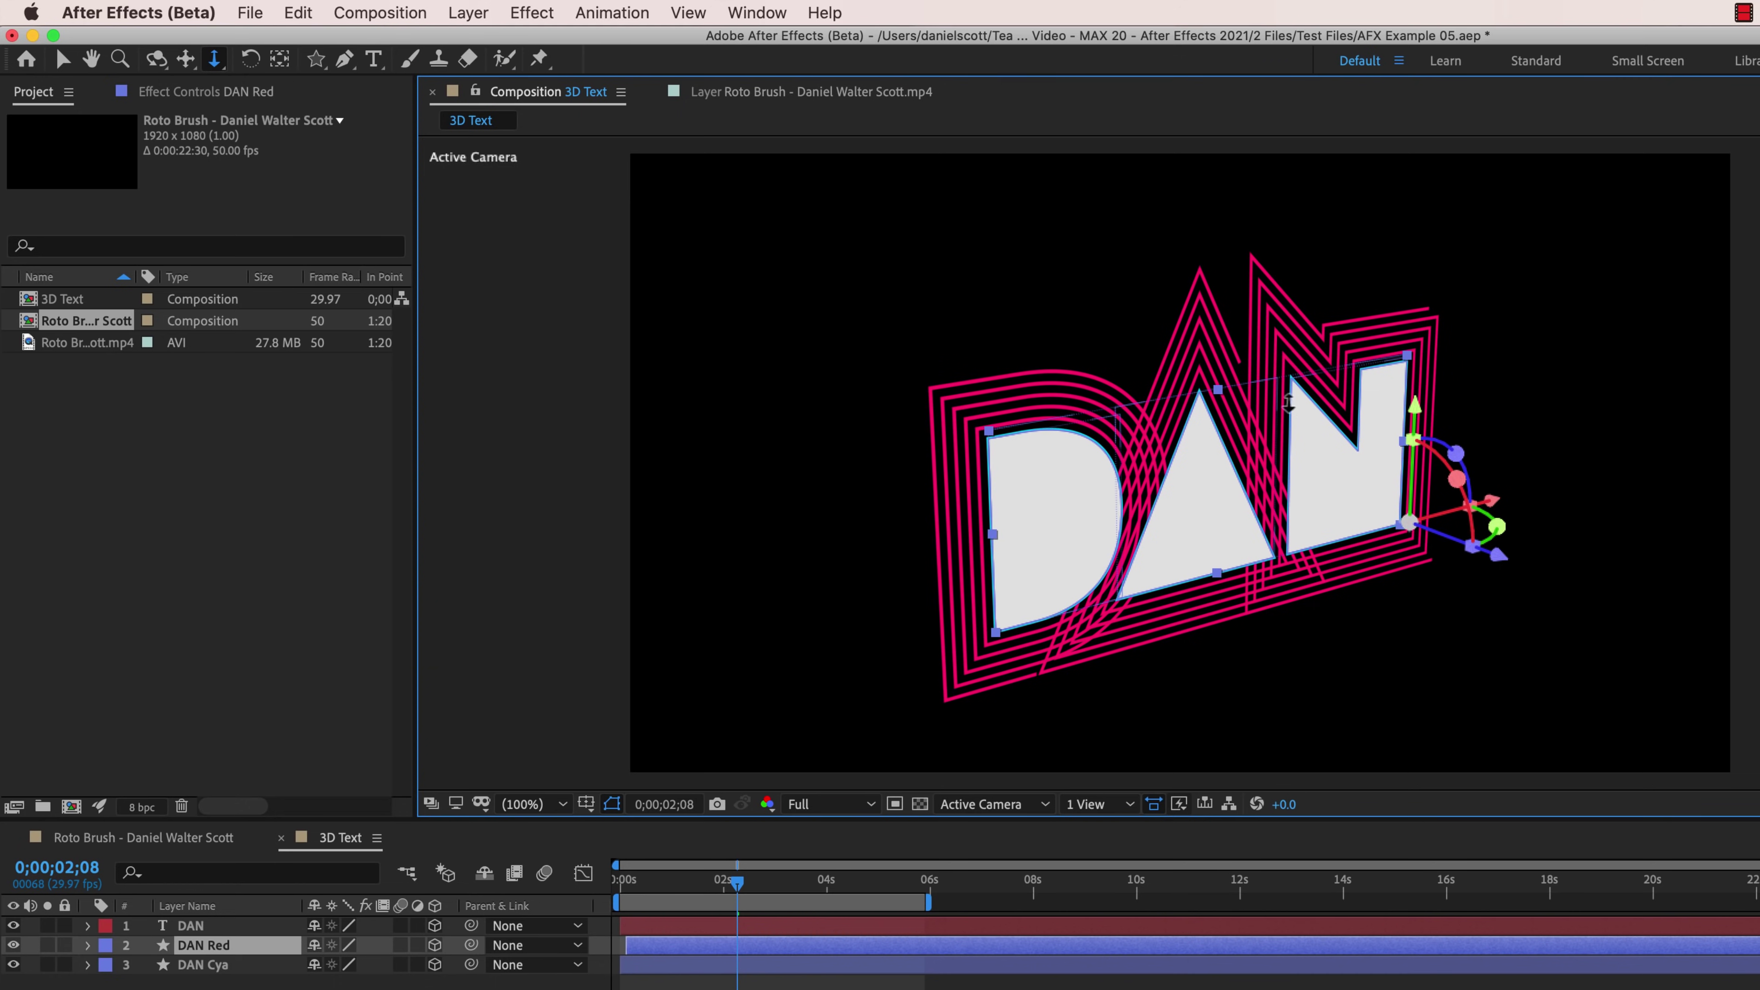
key("c")
mouse_move(1195, 424)
left_mouse_down()
mouse_move(1108, 413)
mouse_move(1172, 400)
left_mouse_up()
Step: Review the camera navigation options in the 3D preferences and accept them as they are
left_click(145, 12)
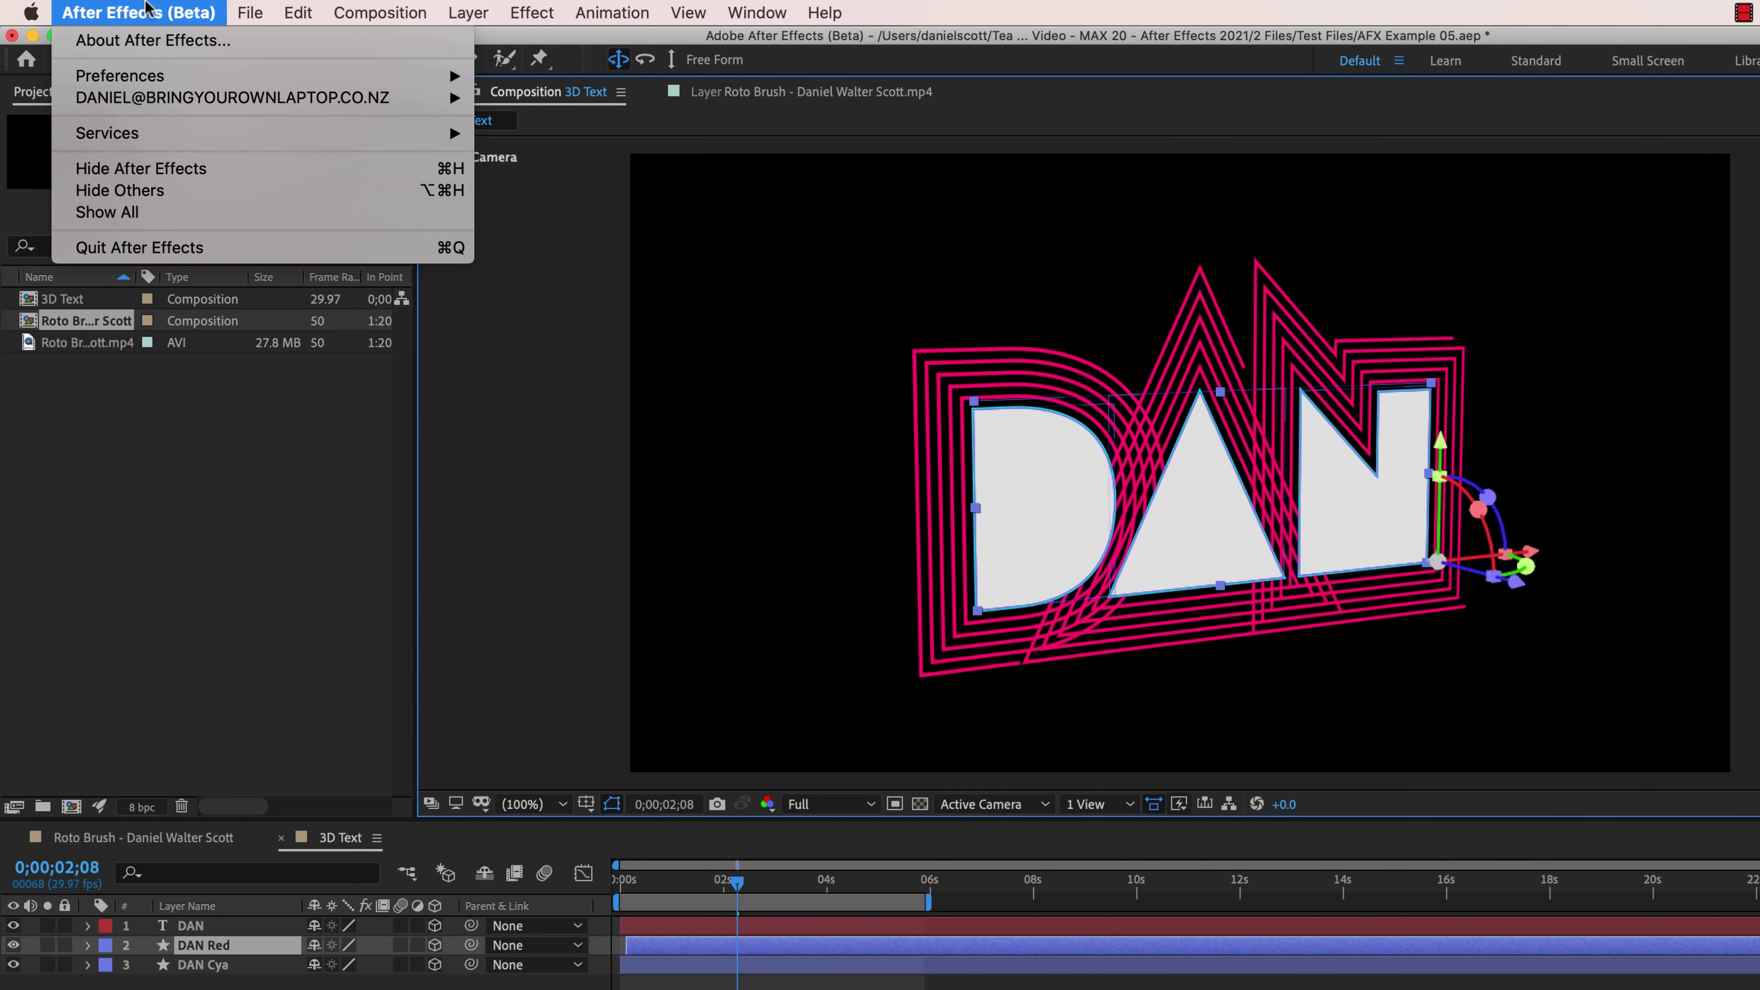
mouse_move(174, 73)
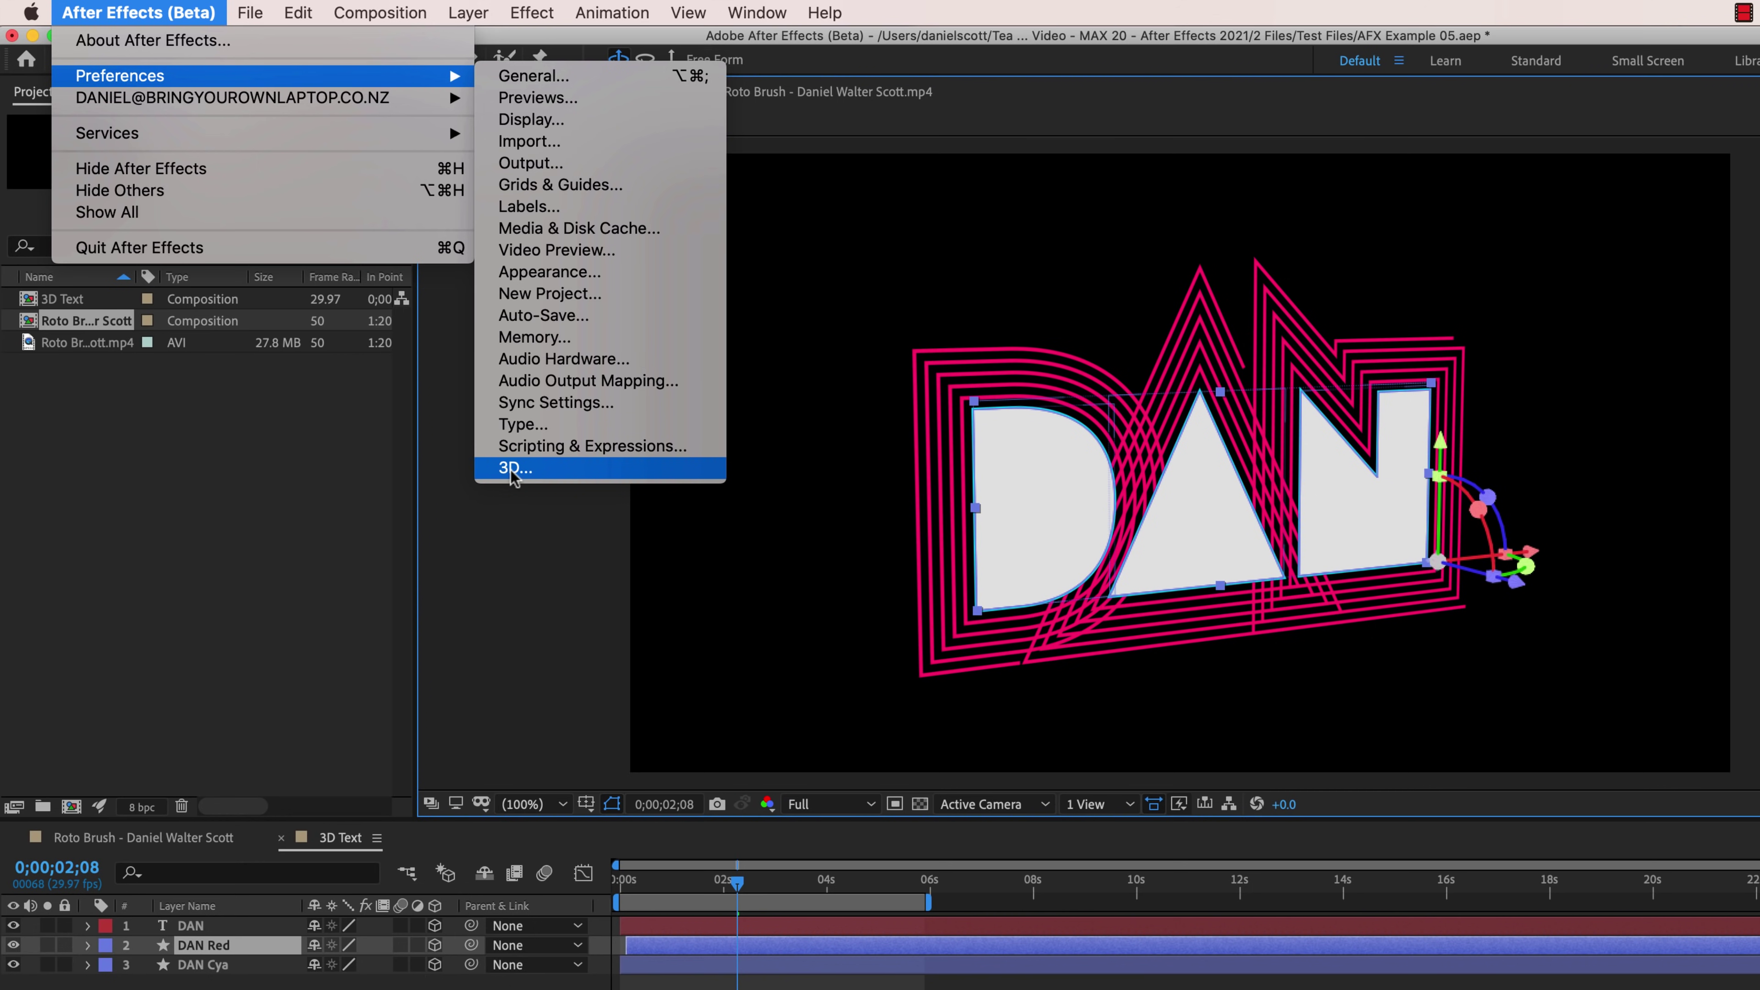
mouse_move(298, 12)
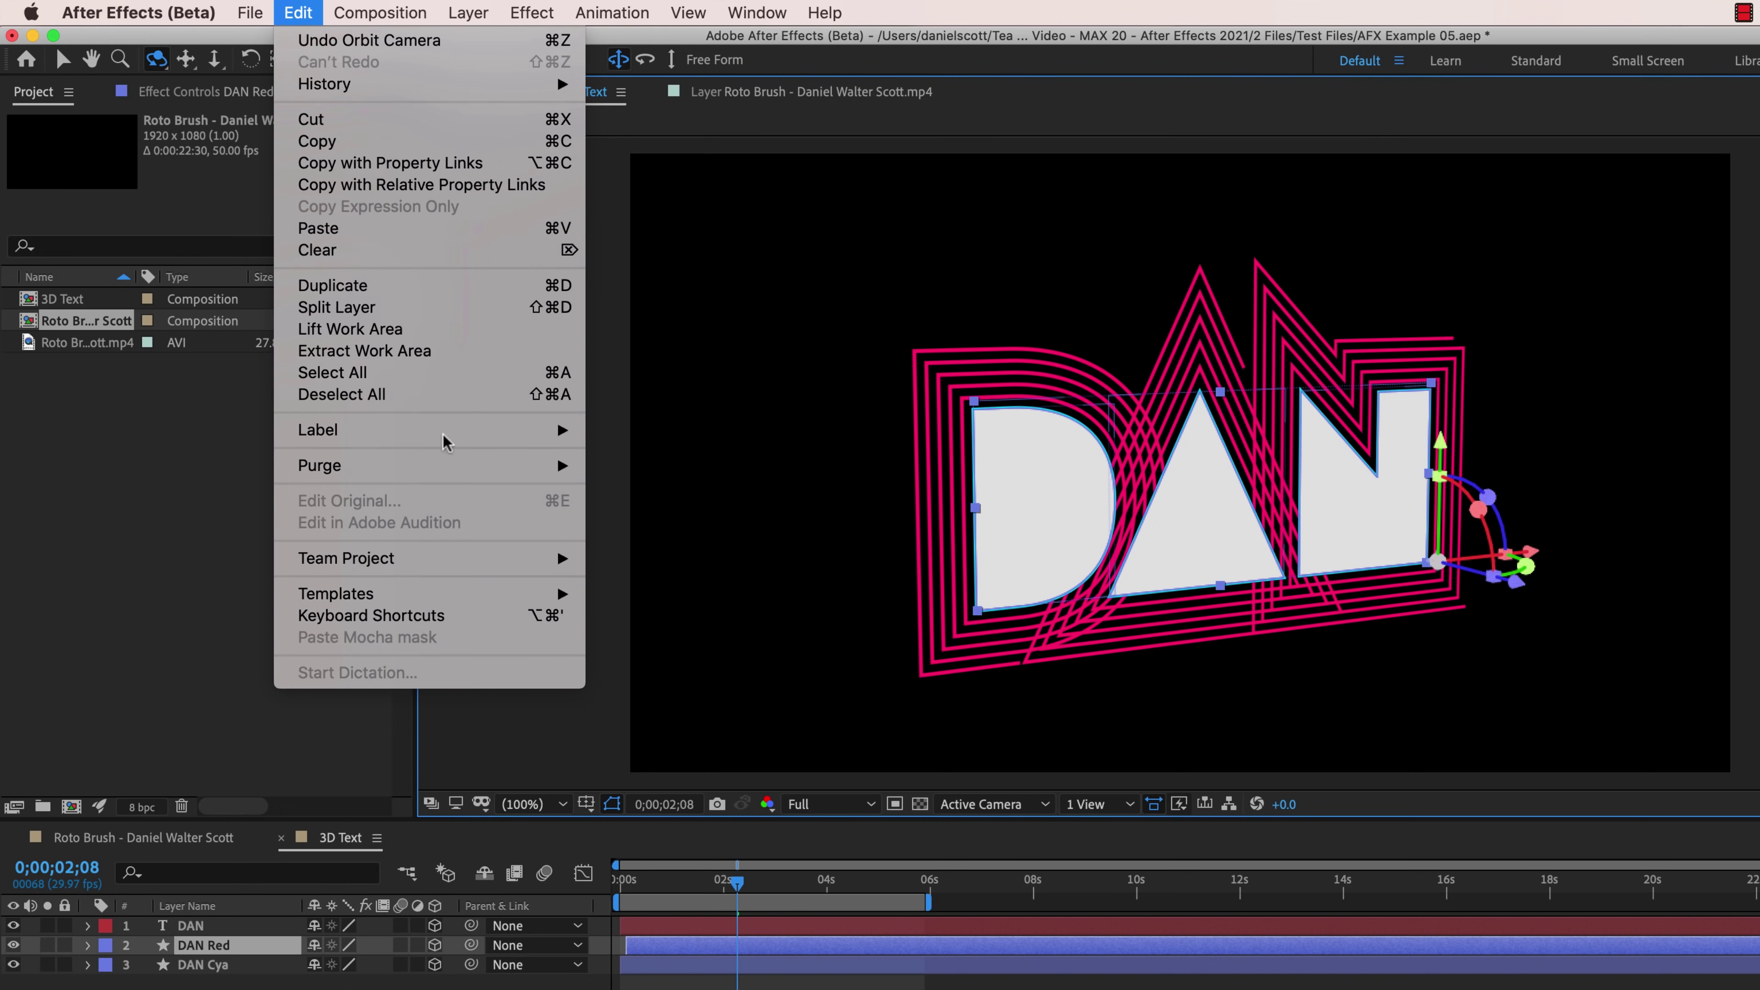
mouse_move(138, 13)
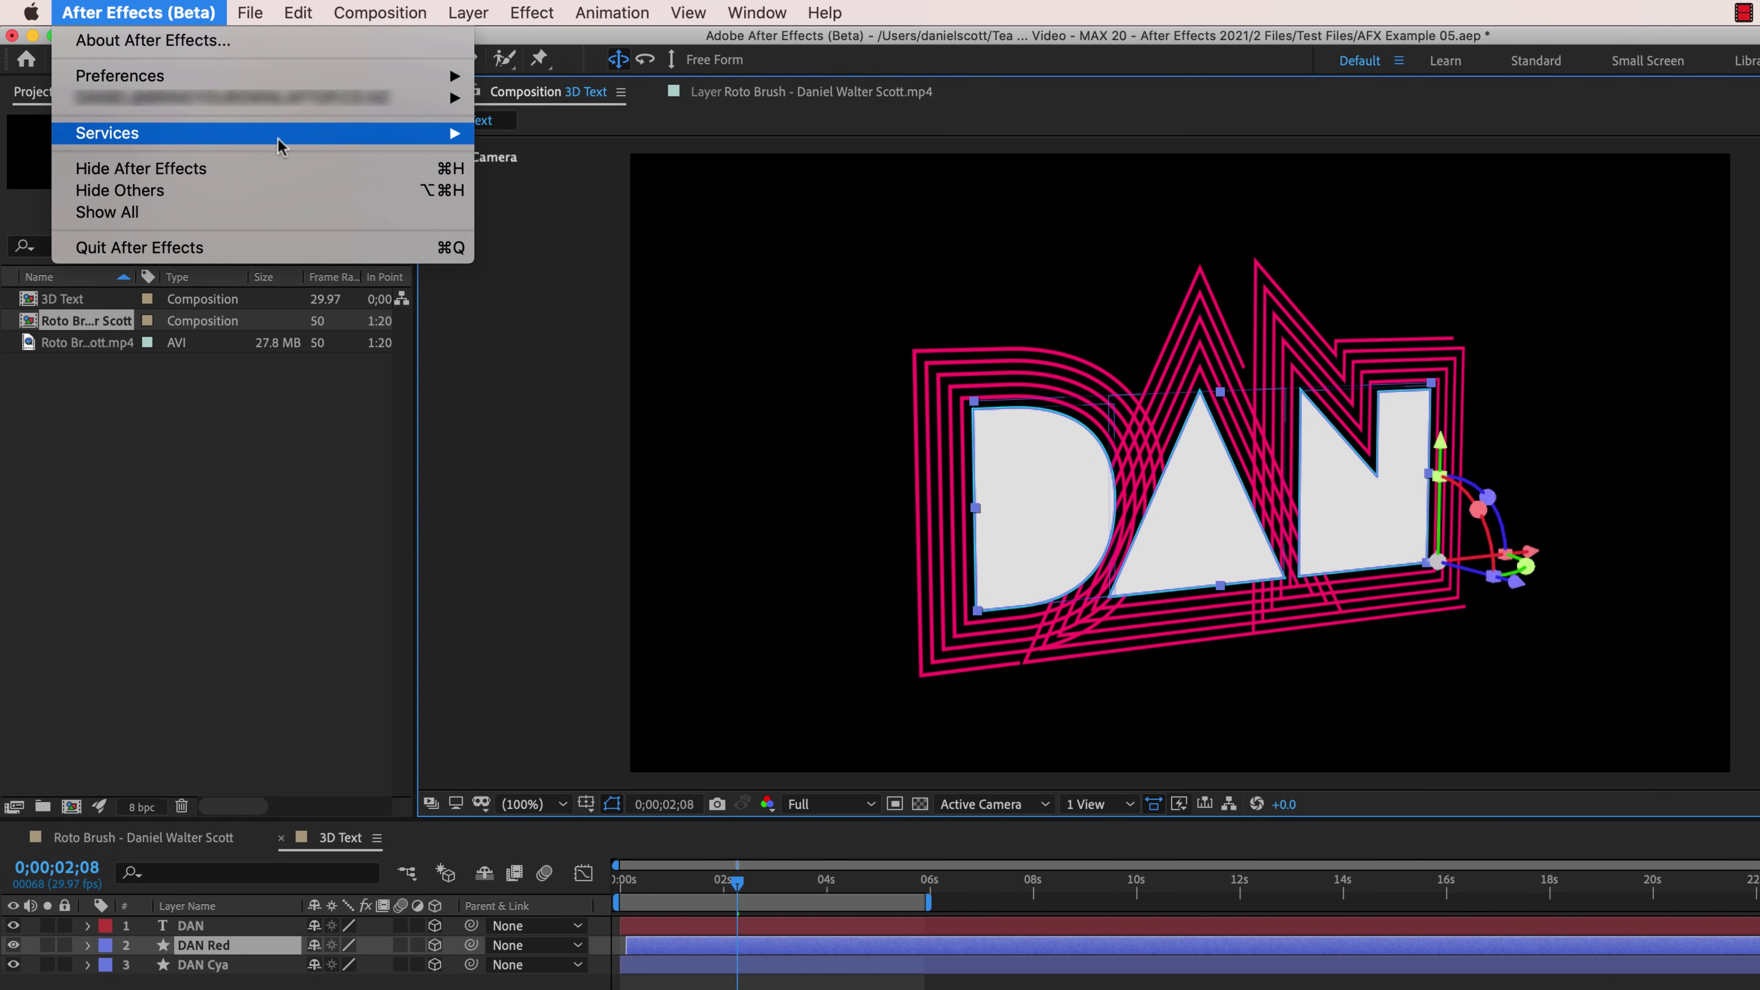
mouse_move(368, 72)
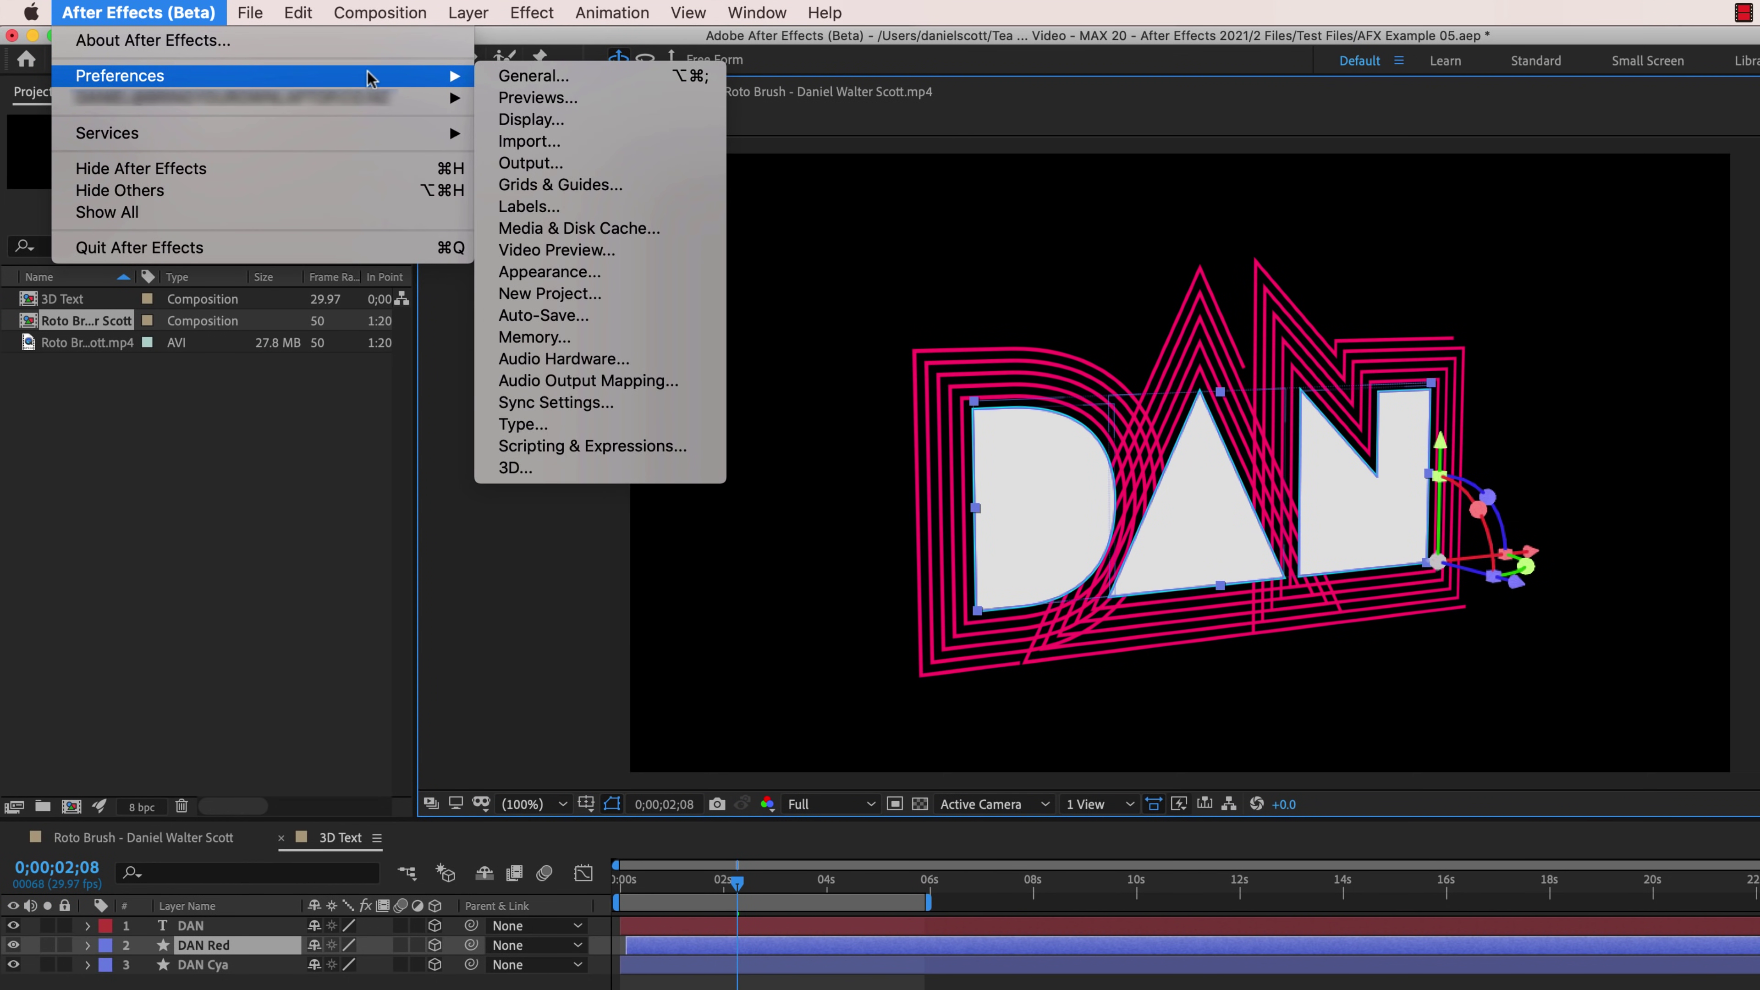
left_click(574, 483)
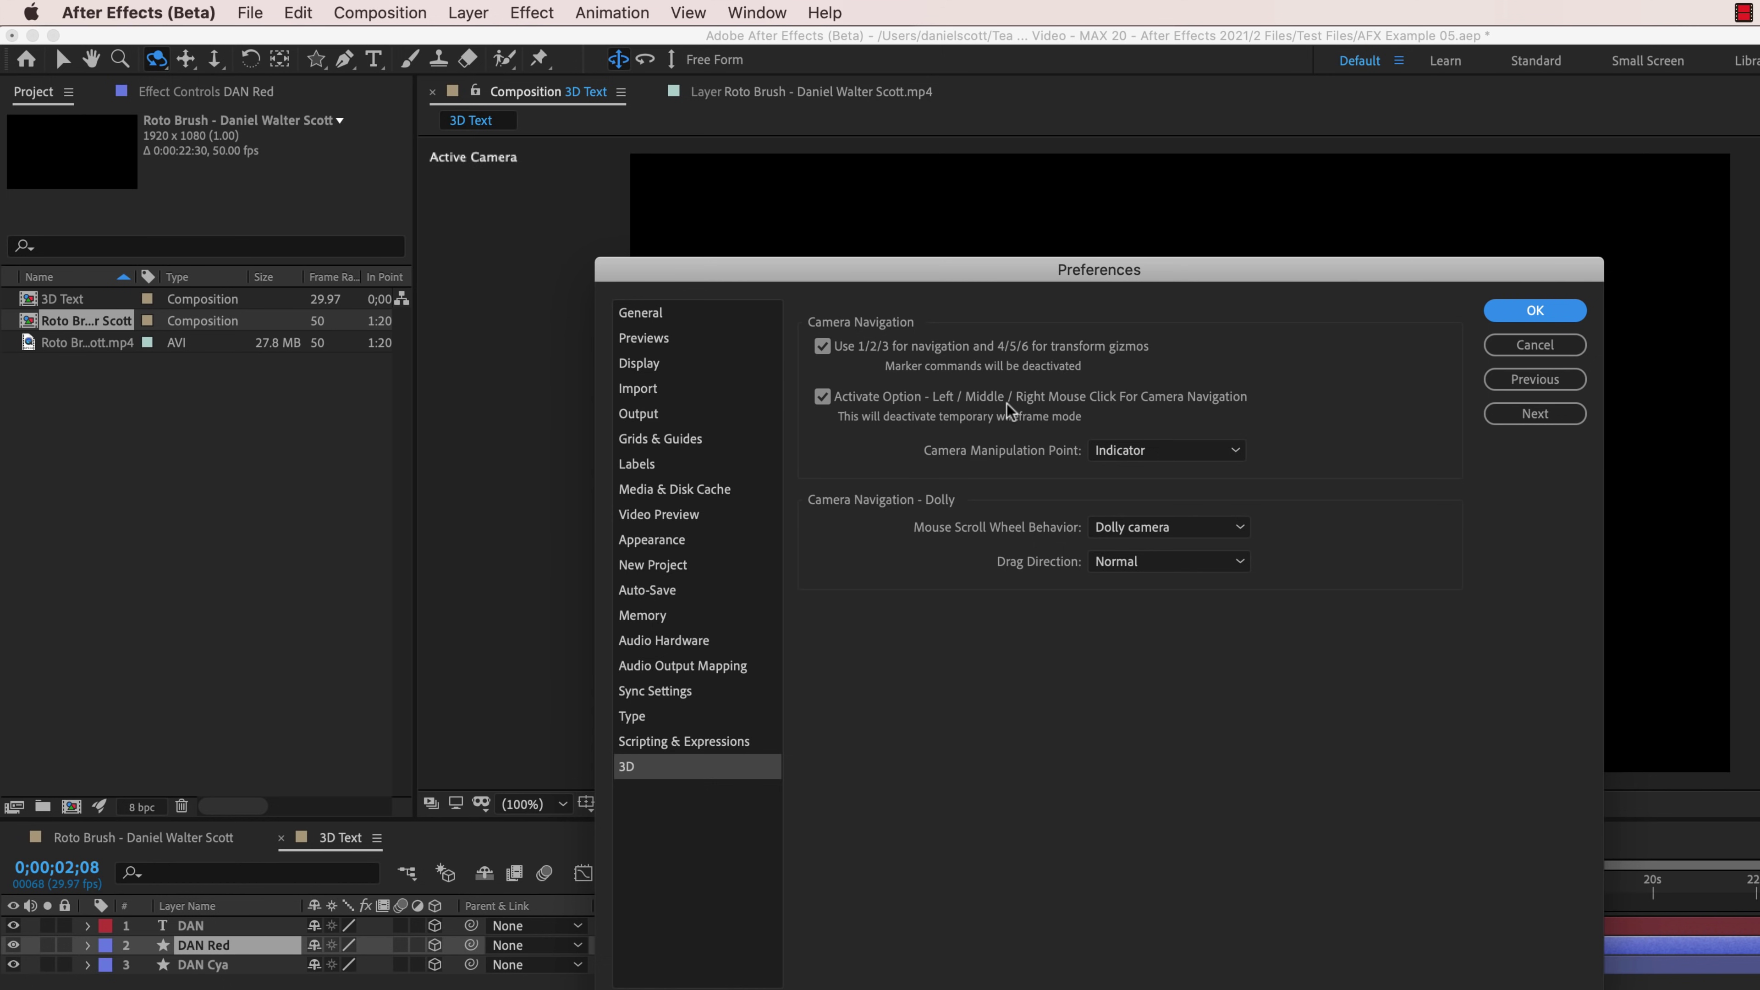
left_click(1555, 308)
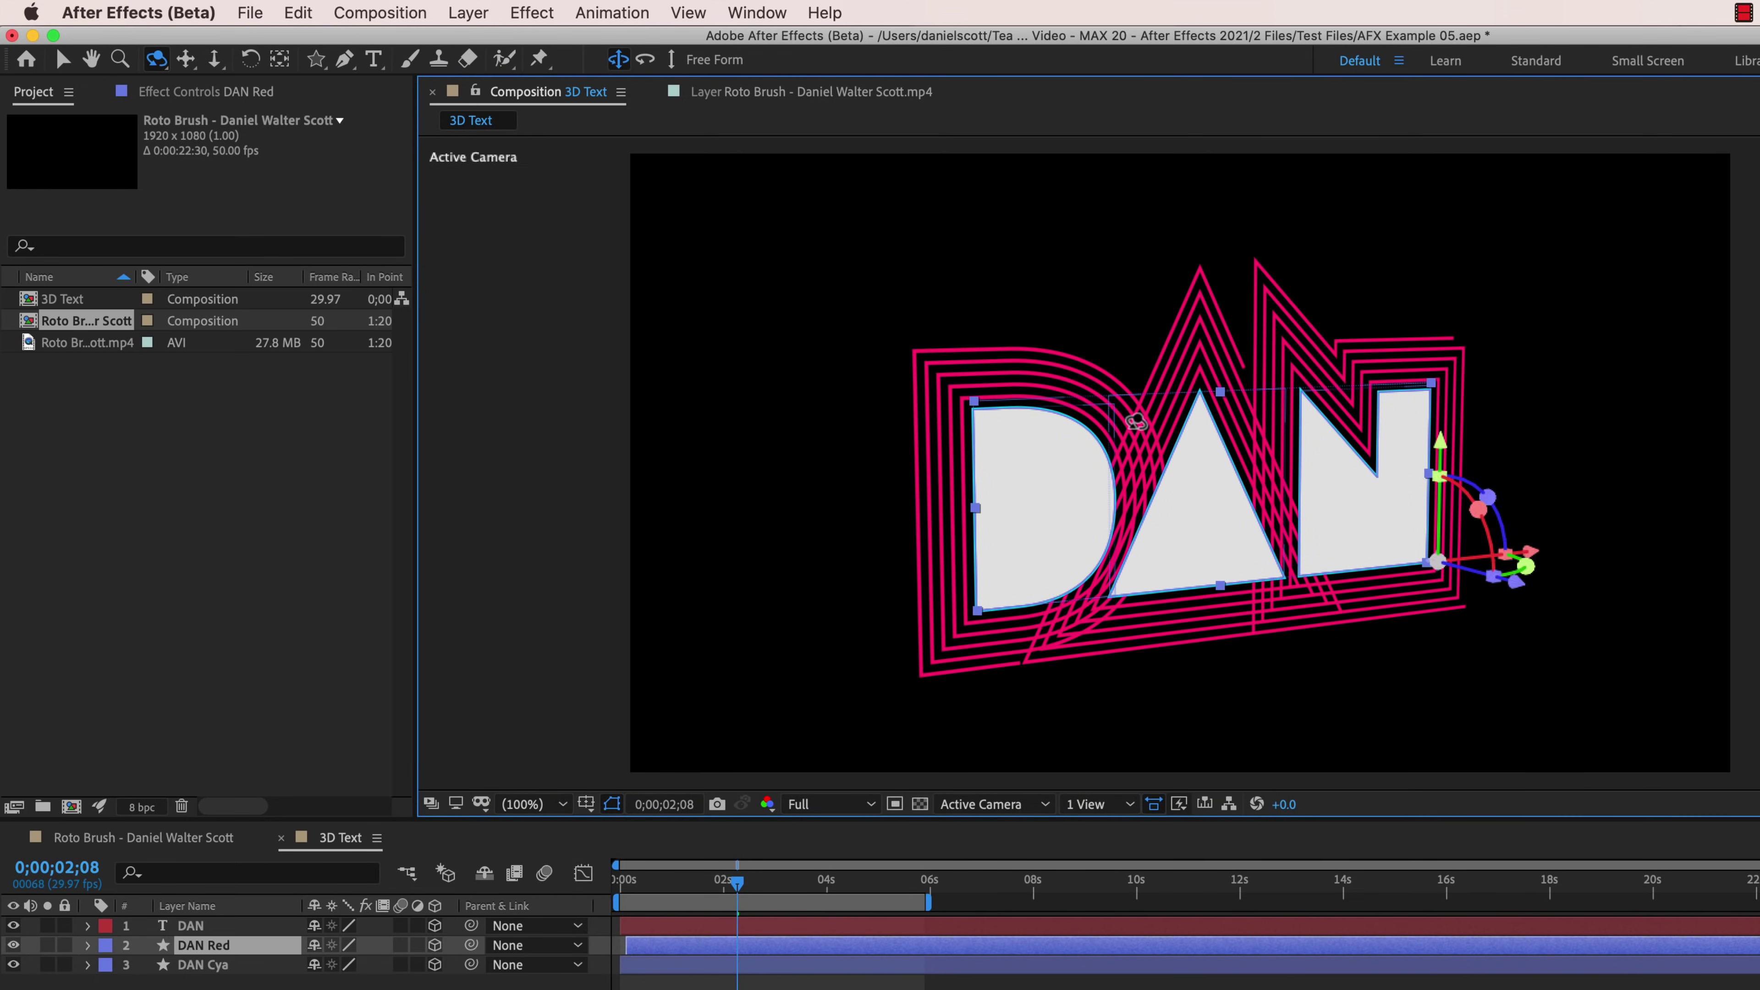
Step: Choose Orbit Around Cursor and orbit the DAN text around several different points on and beside the letters
left_click_drag(1053, 411, 1049, 444)
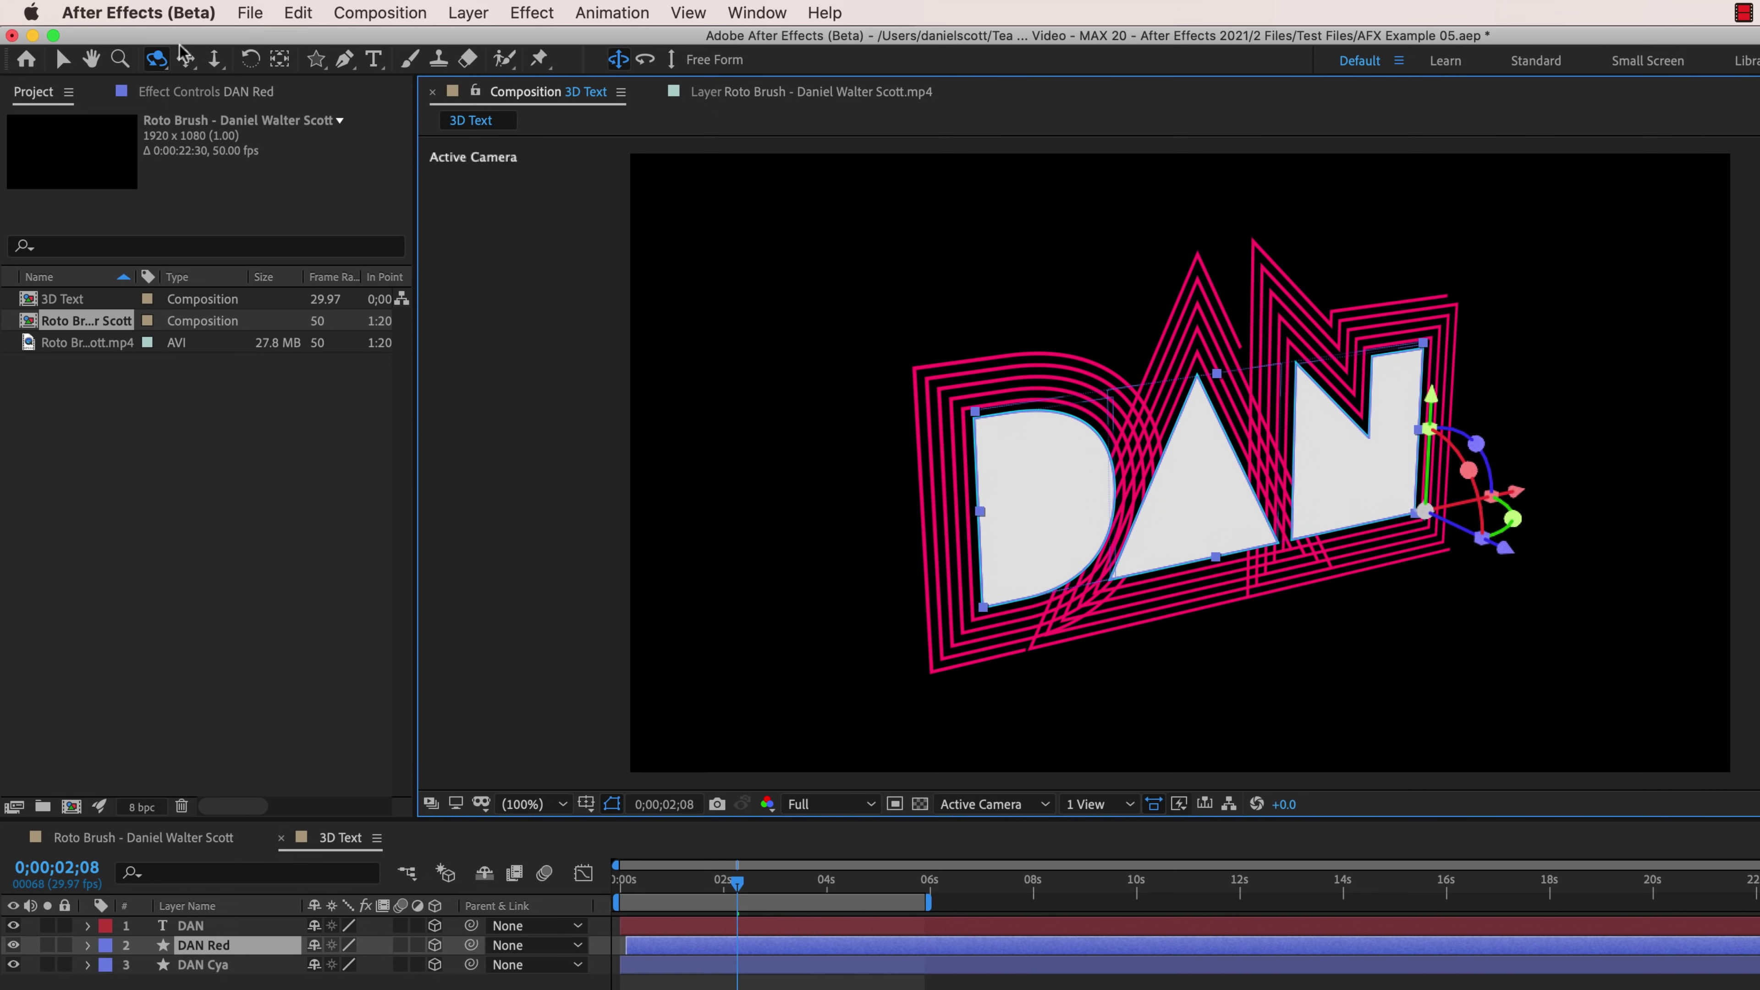
left_click(159, 62)
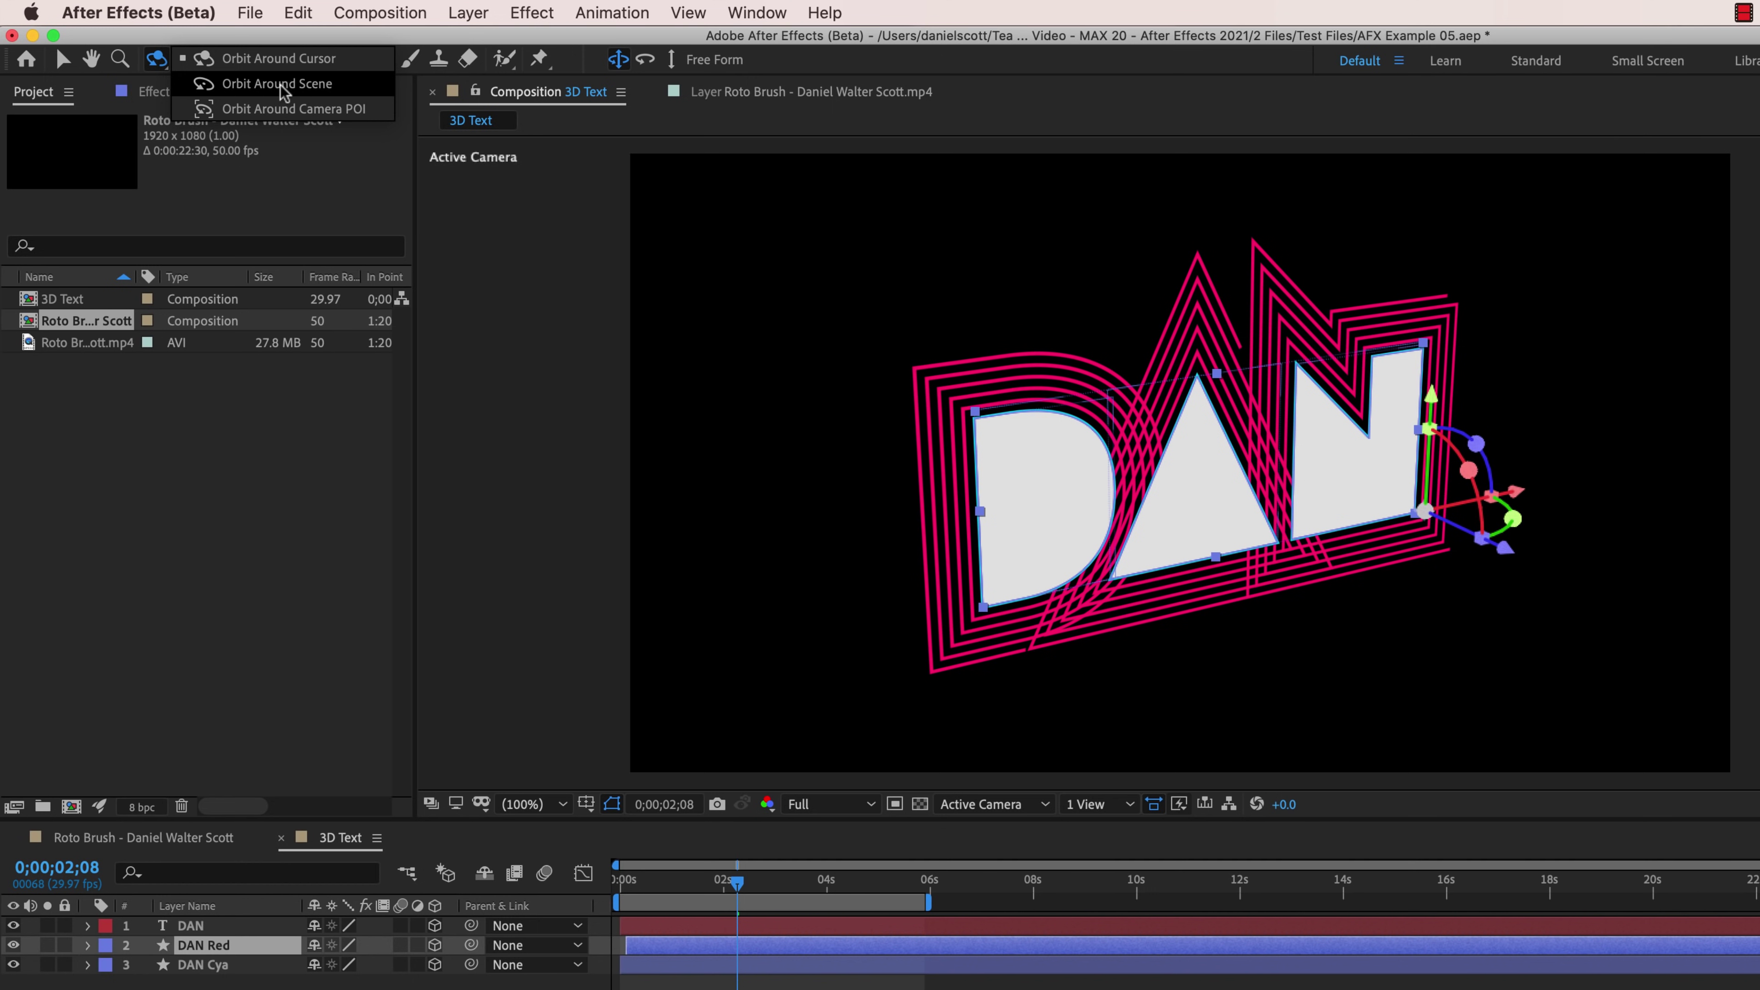
left_click(242, 65)
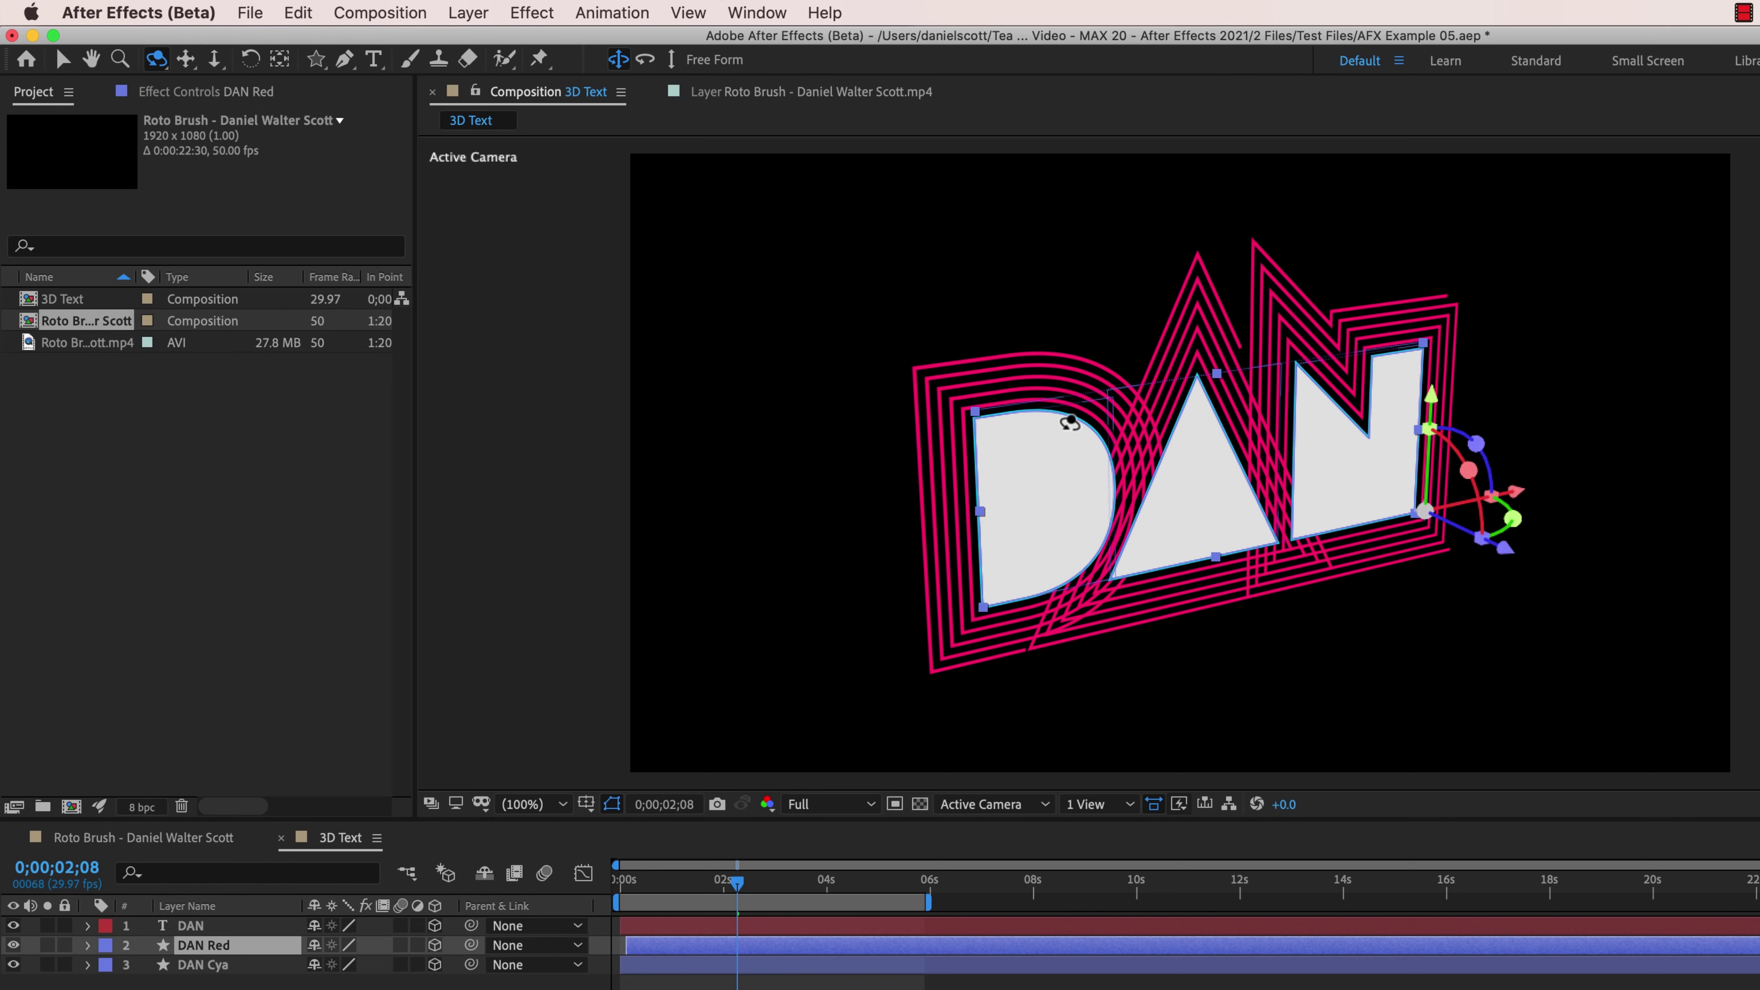
left_click_drag(1010, 429, 812, 363)
mouse_move(746, 275)
left_mouse_down()
mouse_move(719, 256)
mouse_move(715, 294)
mouse_move(740, 292)
left_mouse_up()
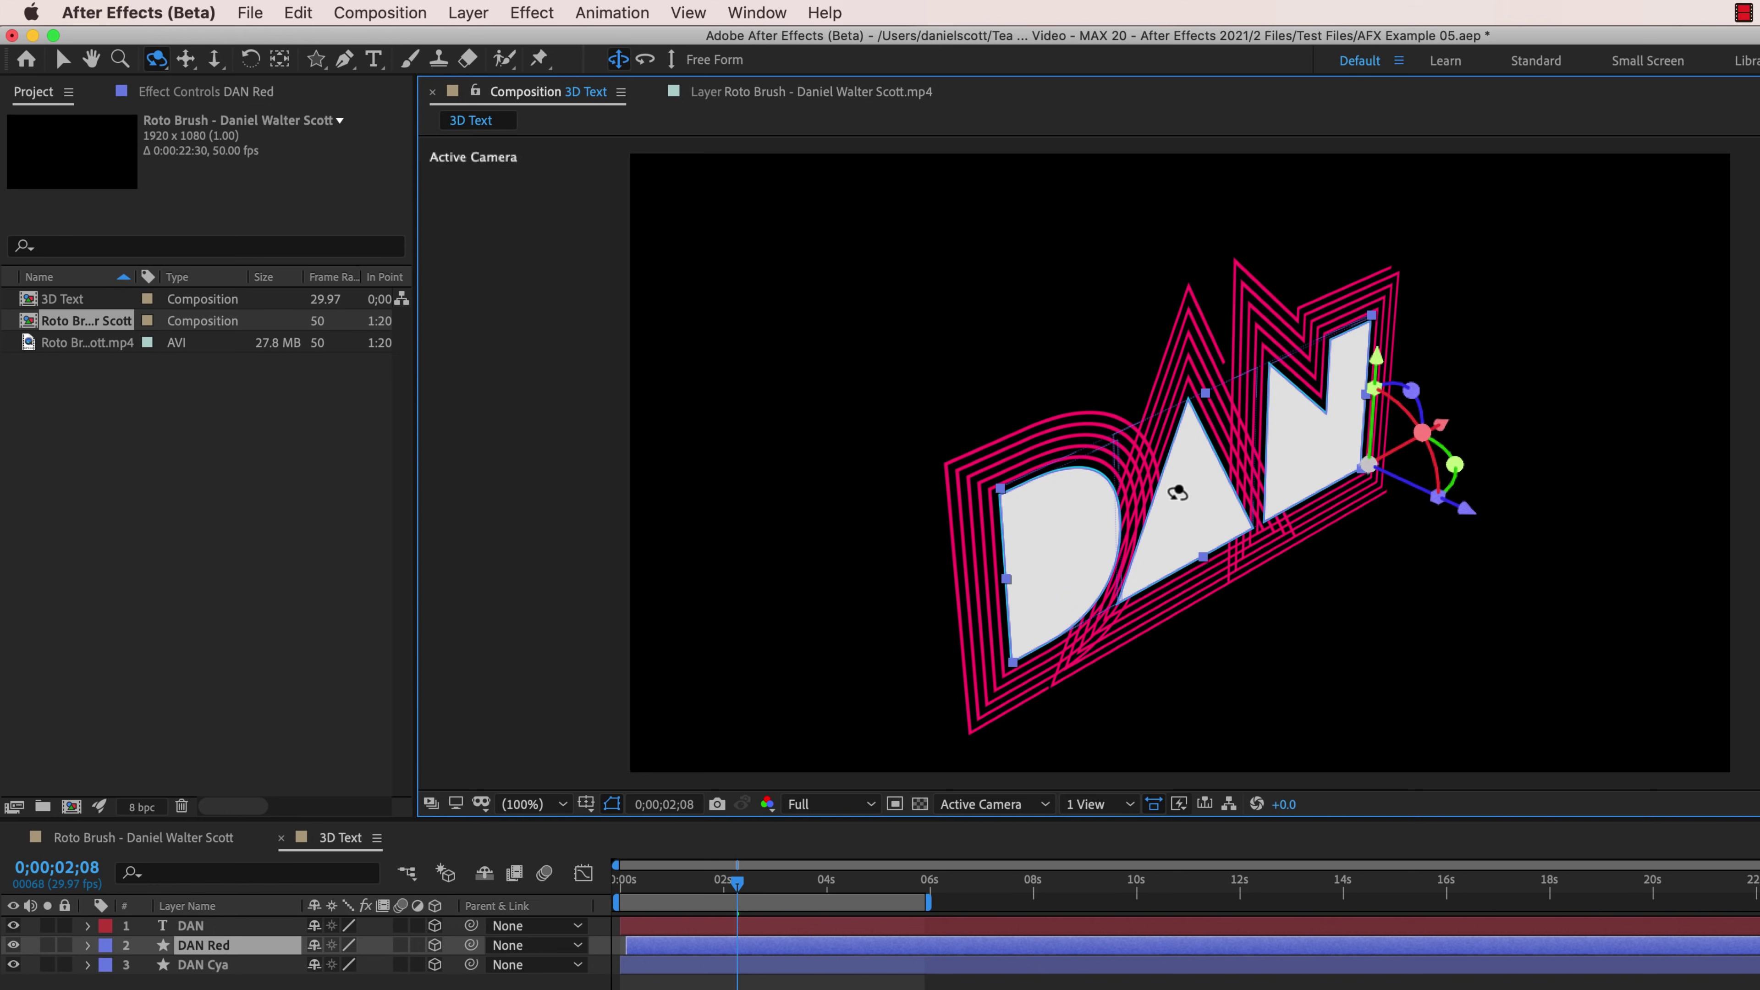
left_click_drag(1056, 502, 1033, 472)
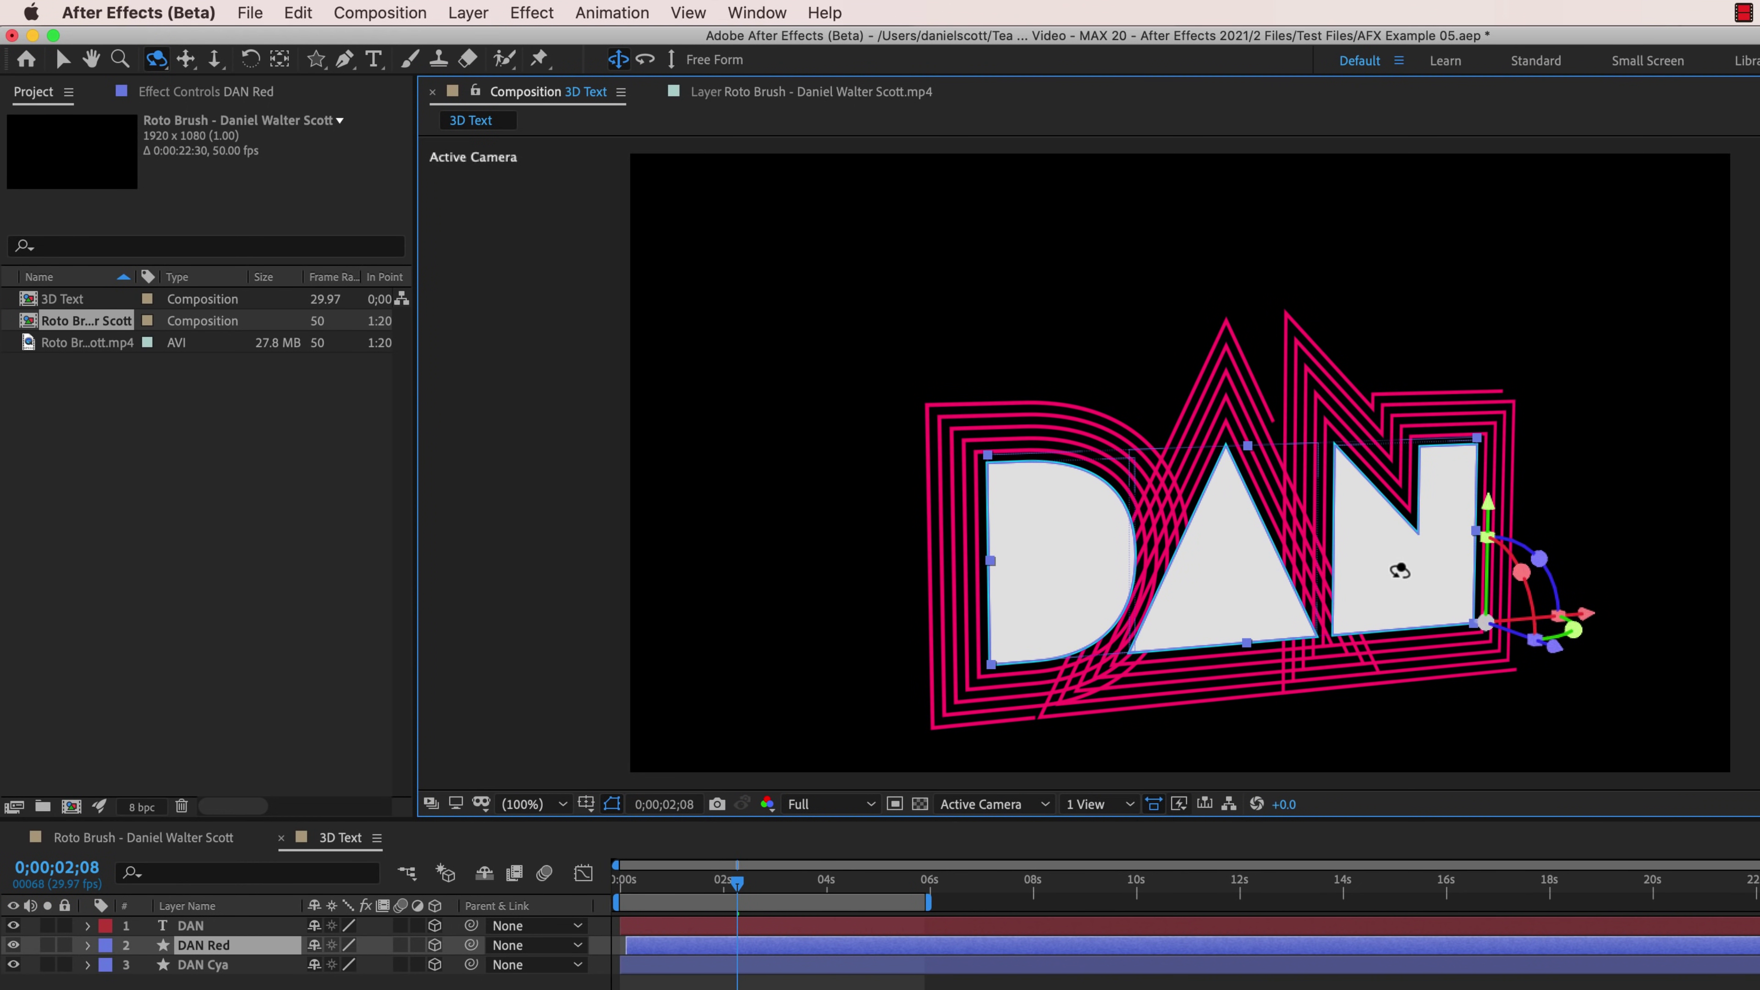
left_click_drag(1417, 583, 1093, 511)
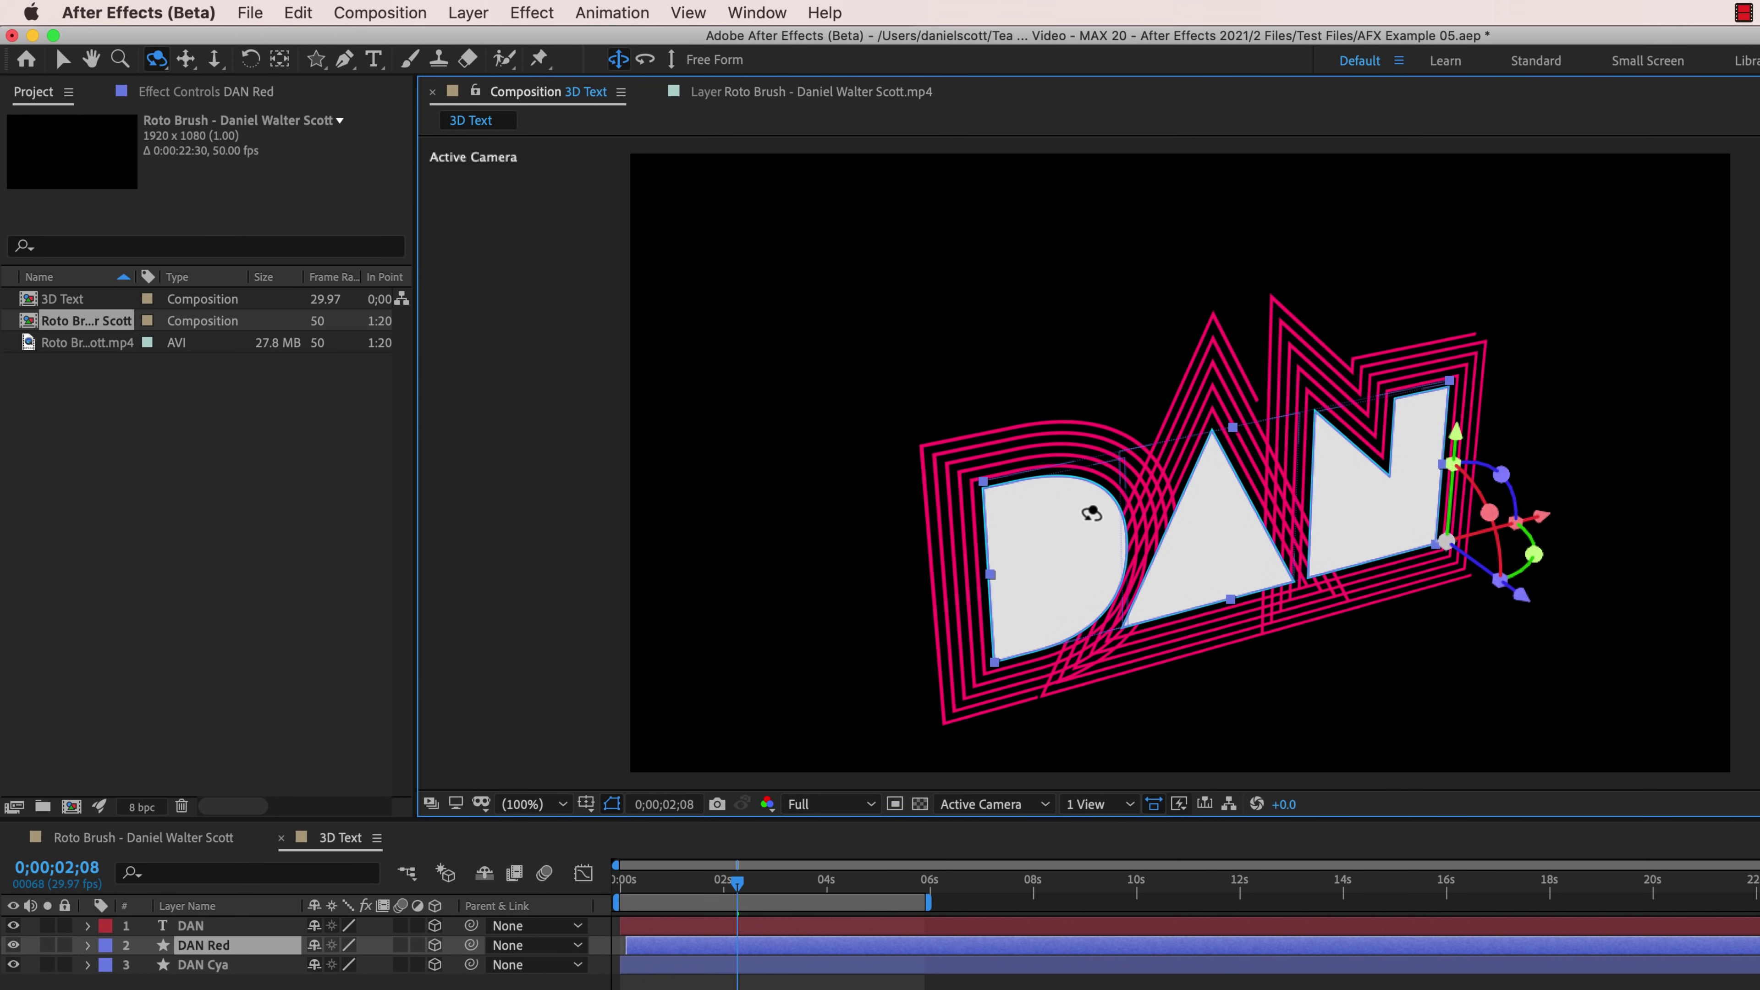
left_click_drag(1417, 417, 1063, 622)
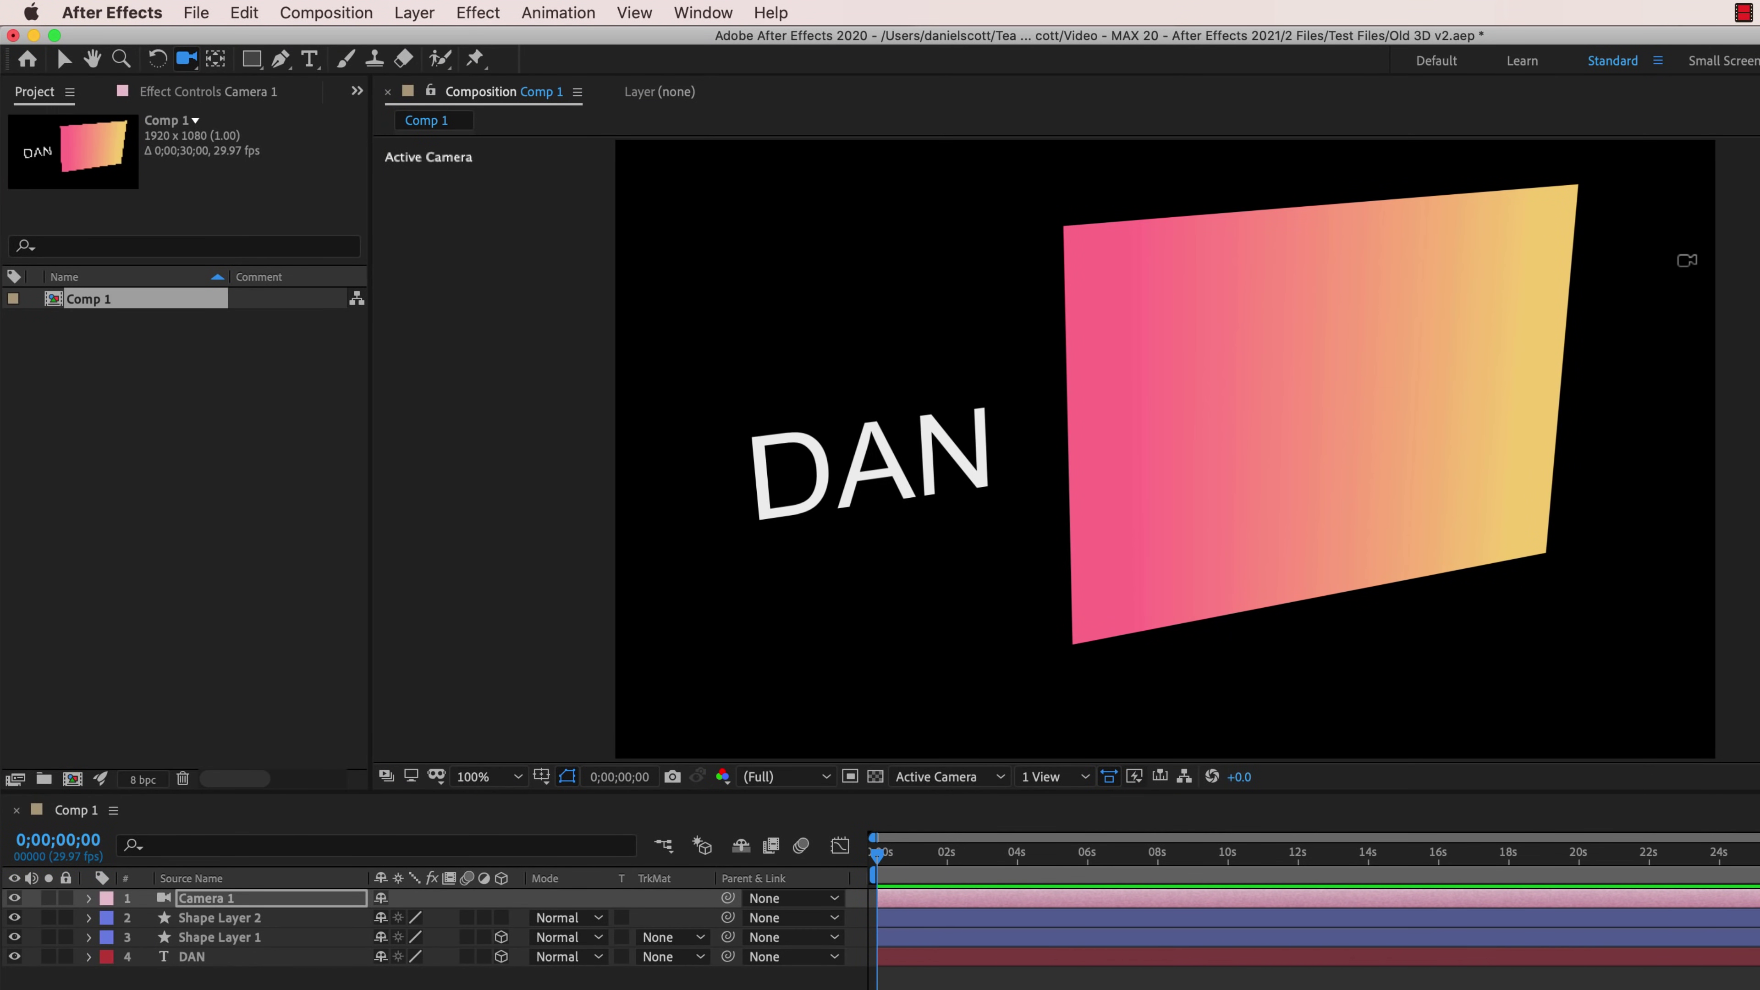
Step: Switch to Comp 1 of the old project in After Effects 2020 and orbit its camera for comparison
left_click_drag(1658, 188, 1524, 271)
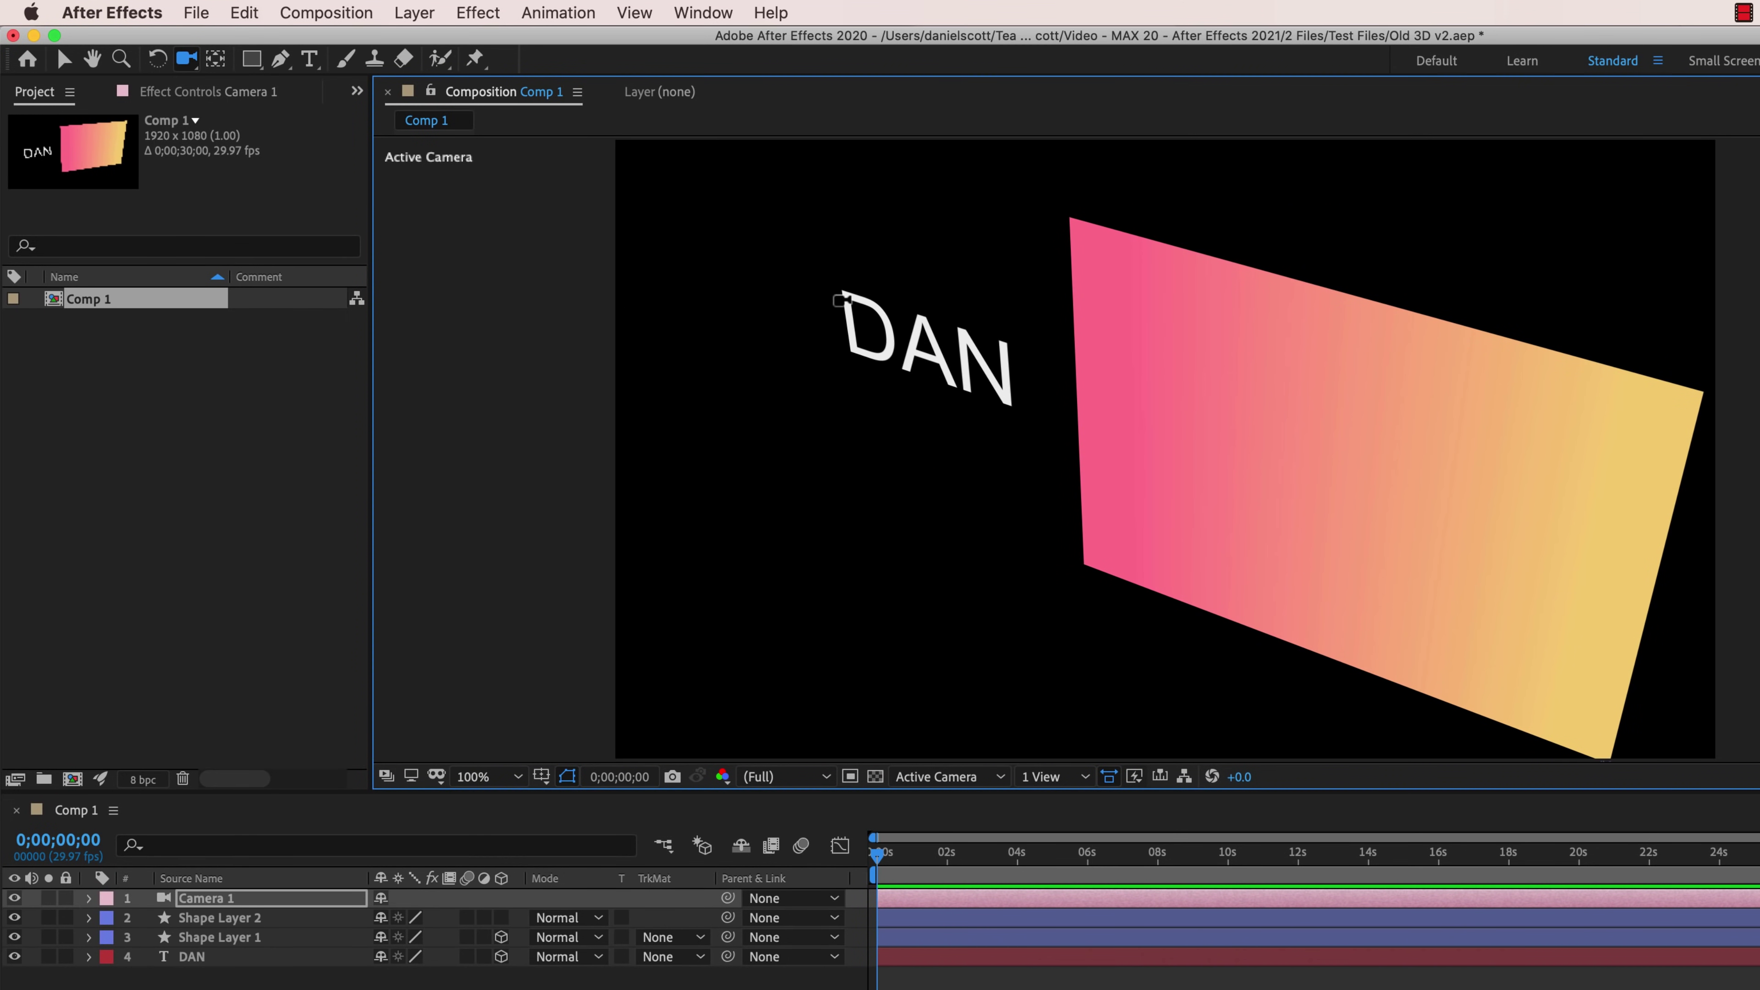
left_click_drag(846, 297, 946, 272)
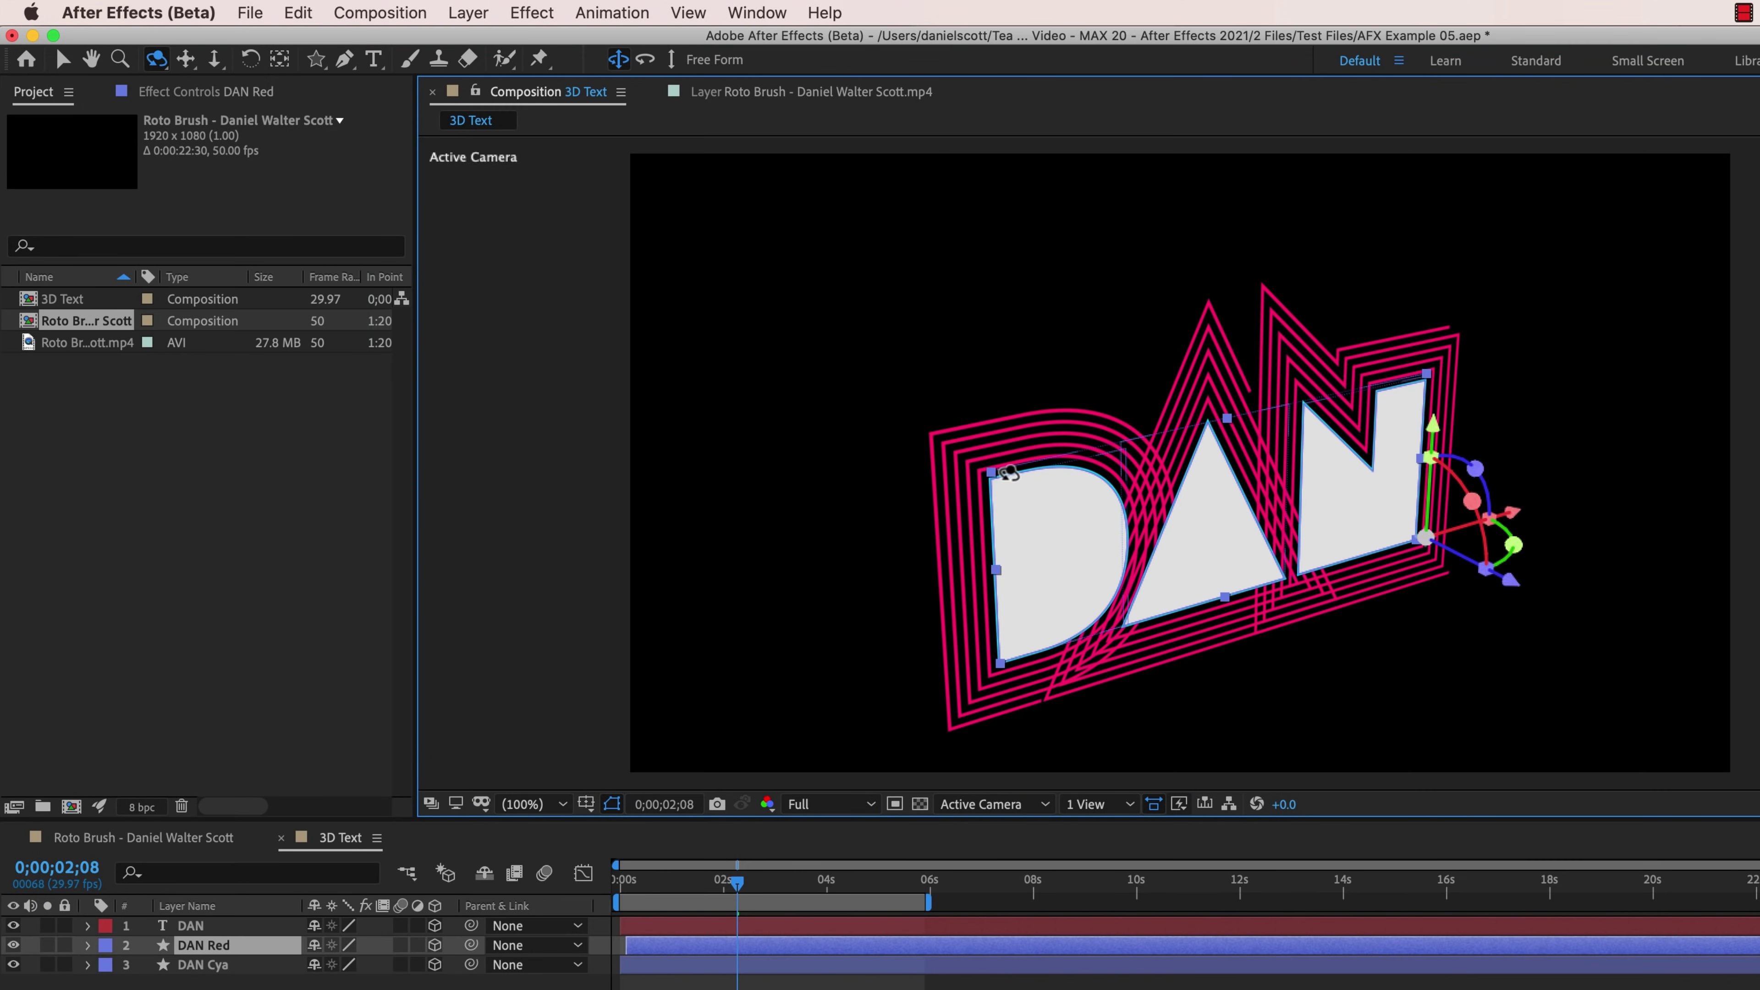
Step: Back in the 3D Text composition, orbit the DAN text around its letters, create a camera from this 3D view and return to 0;00;00;00
left_click_drag(1016, 498, 985, 500)
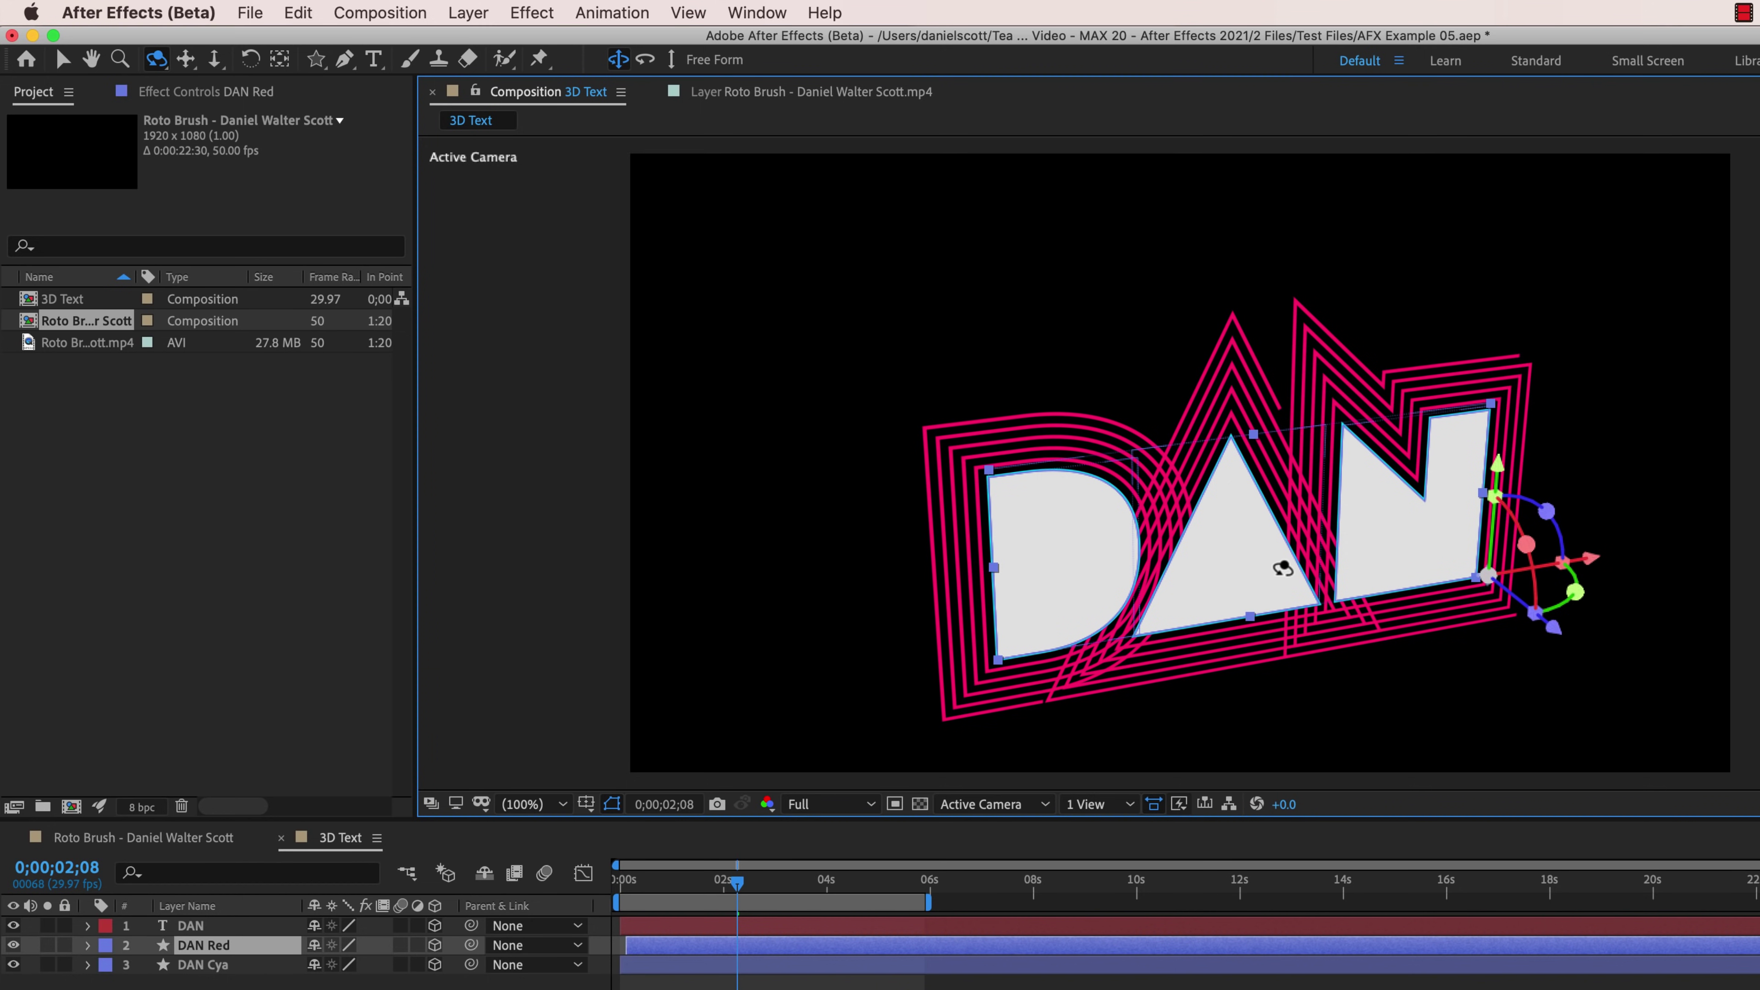
mouse_move(1065, 519)
left_mouse_down()
mouse_move(1099, 518)
mouse_move(1087, 499)
left_mouse_up()
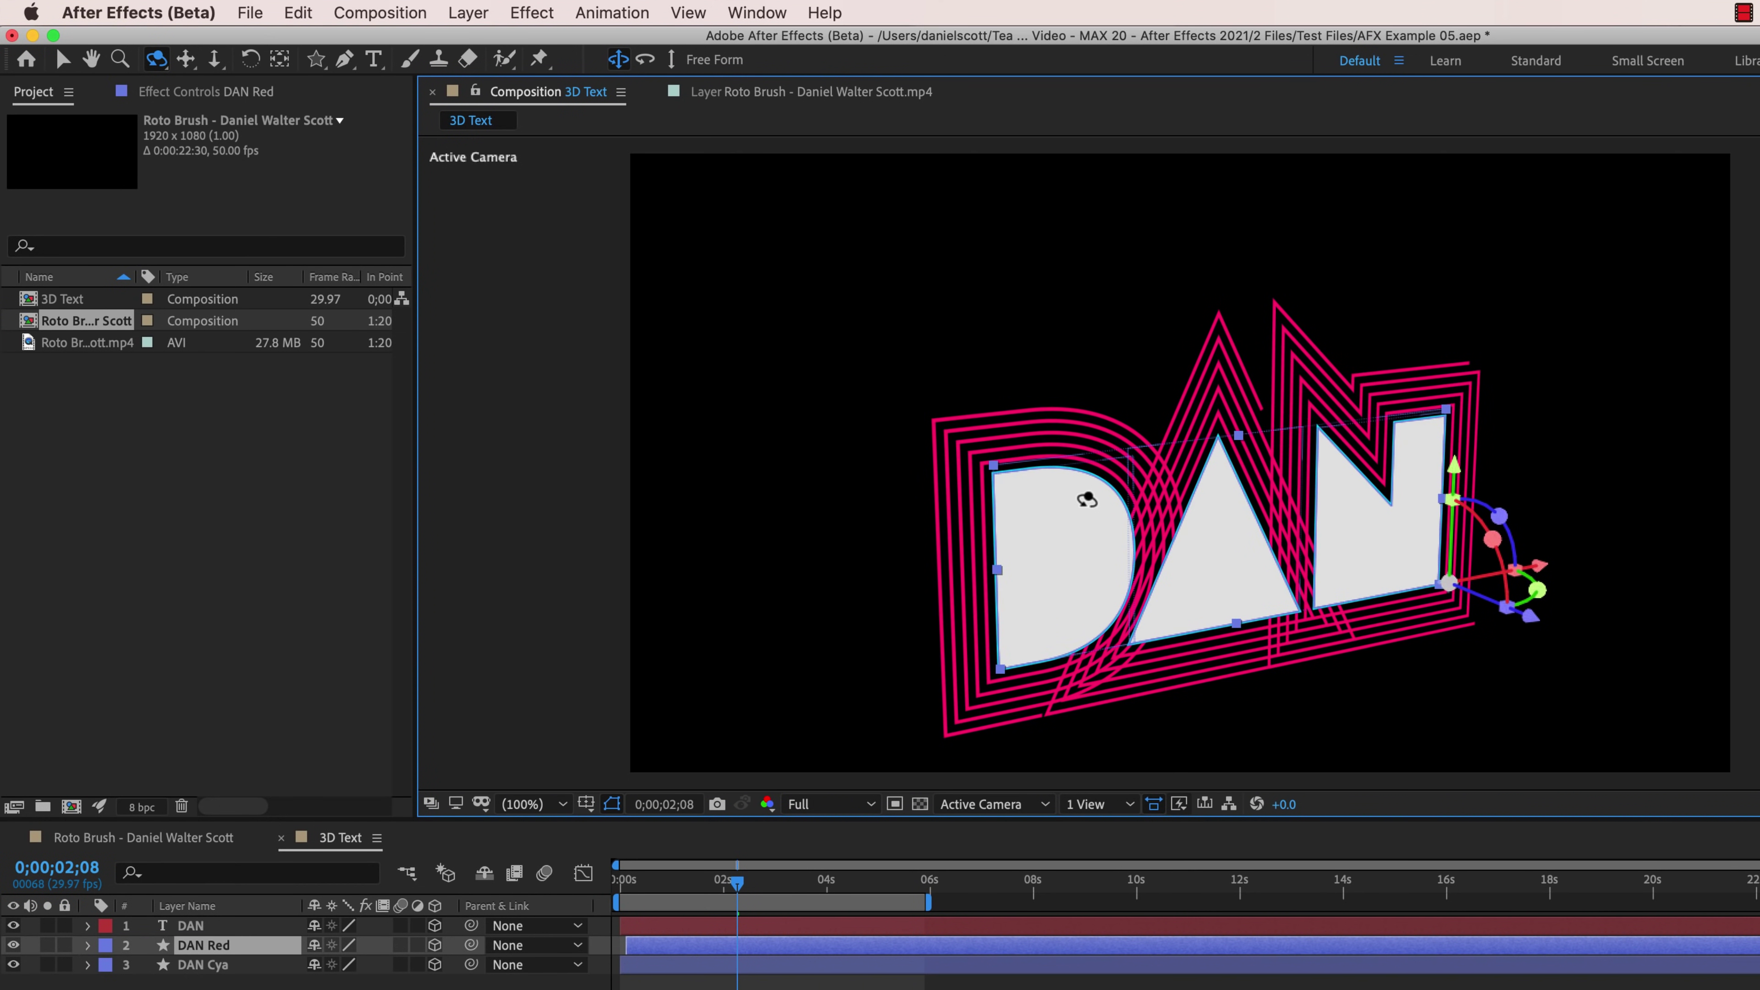
left_click(686, 13)
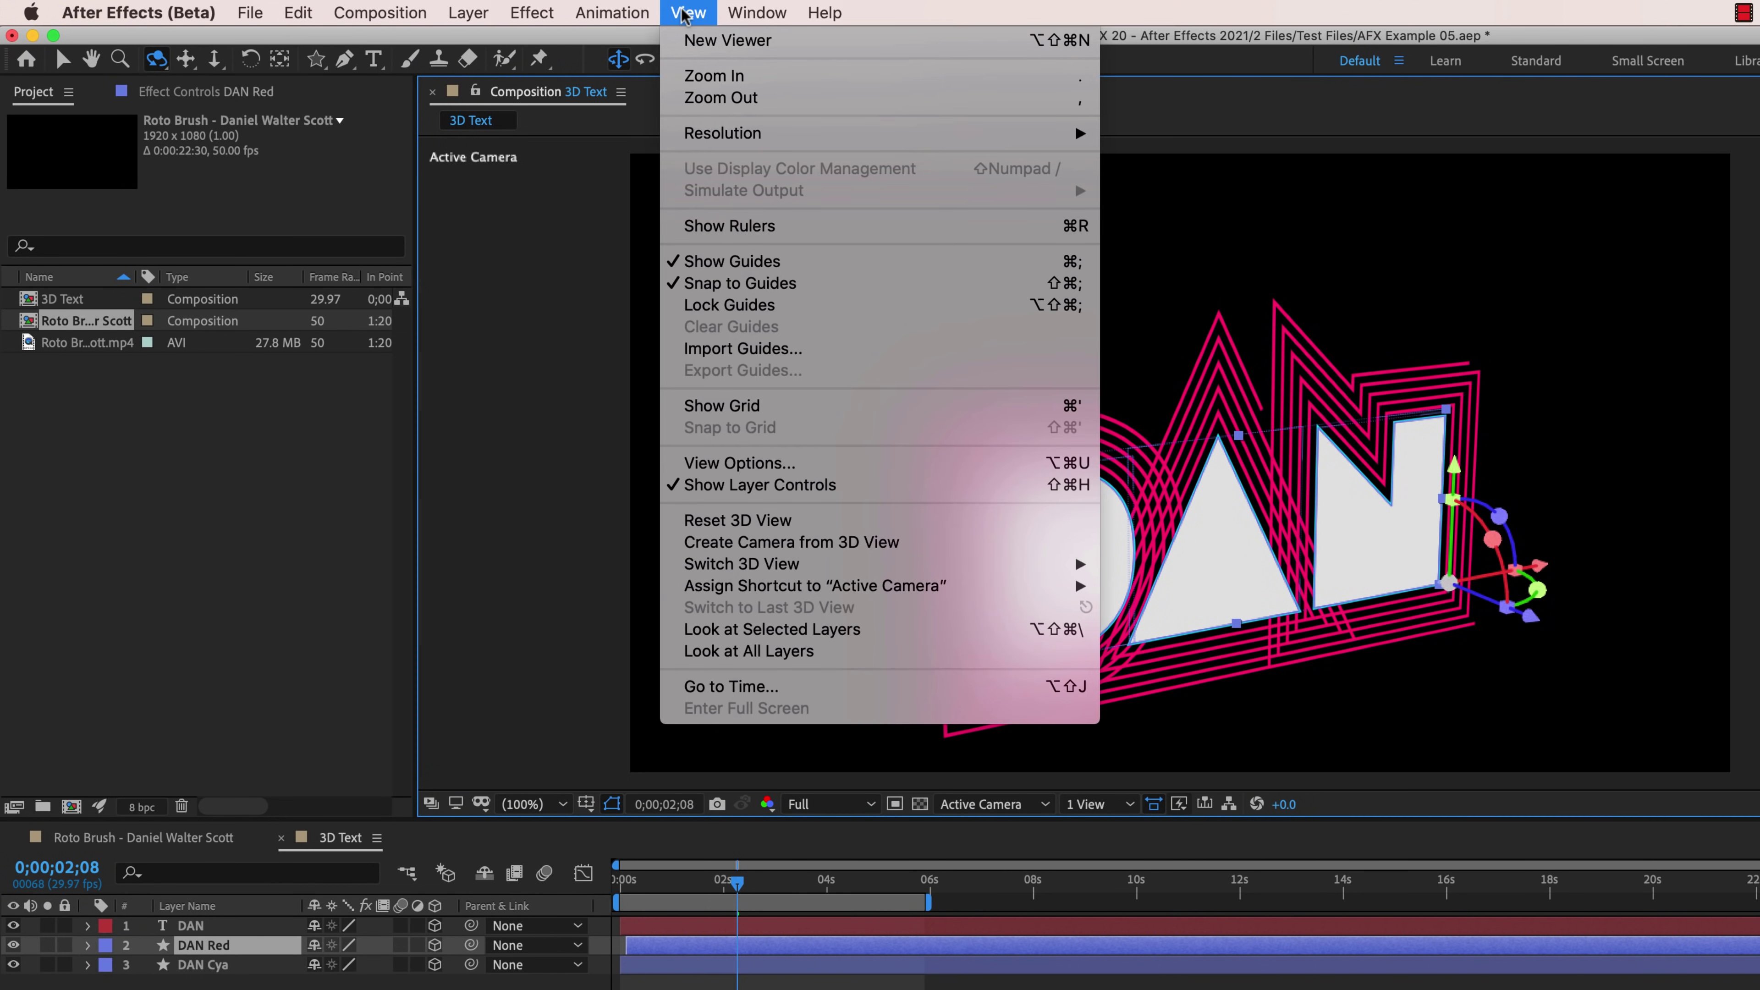
left_click(850, 544)
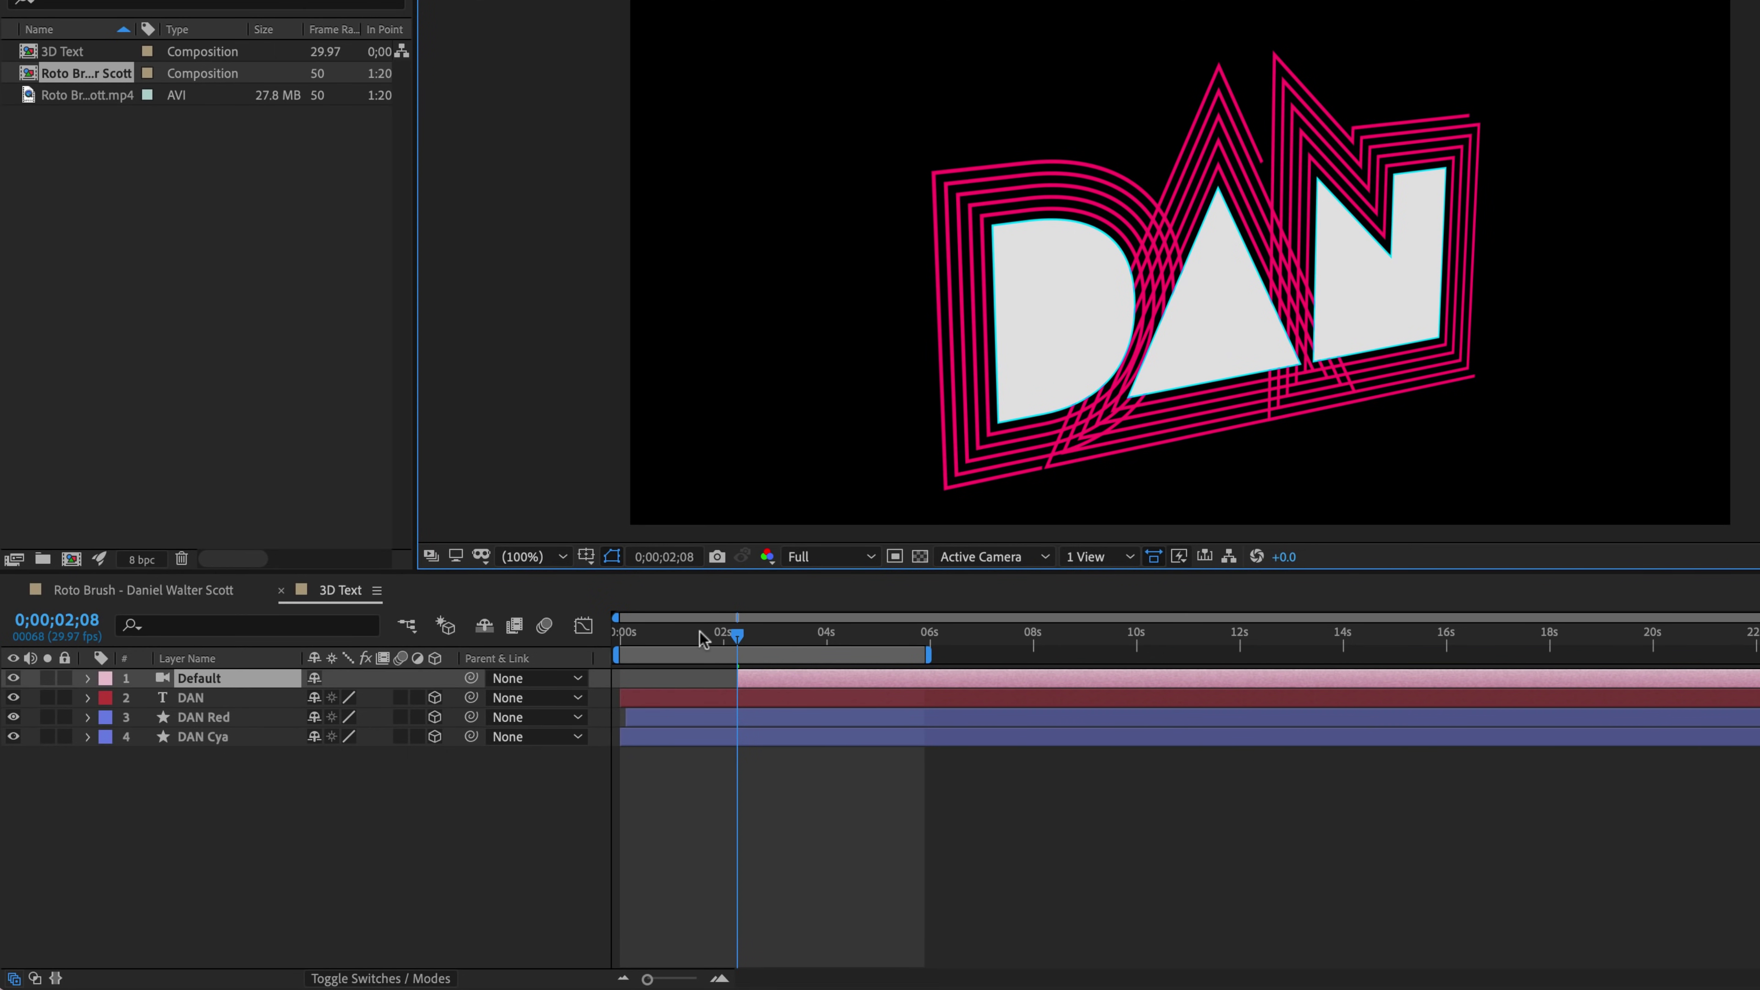
left_click_drag(737, 634, 589, 629)
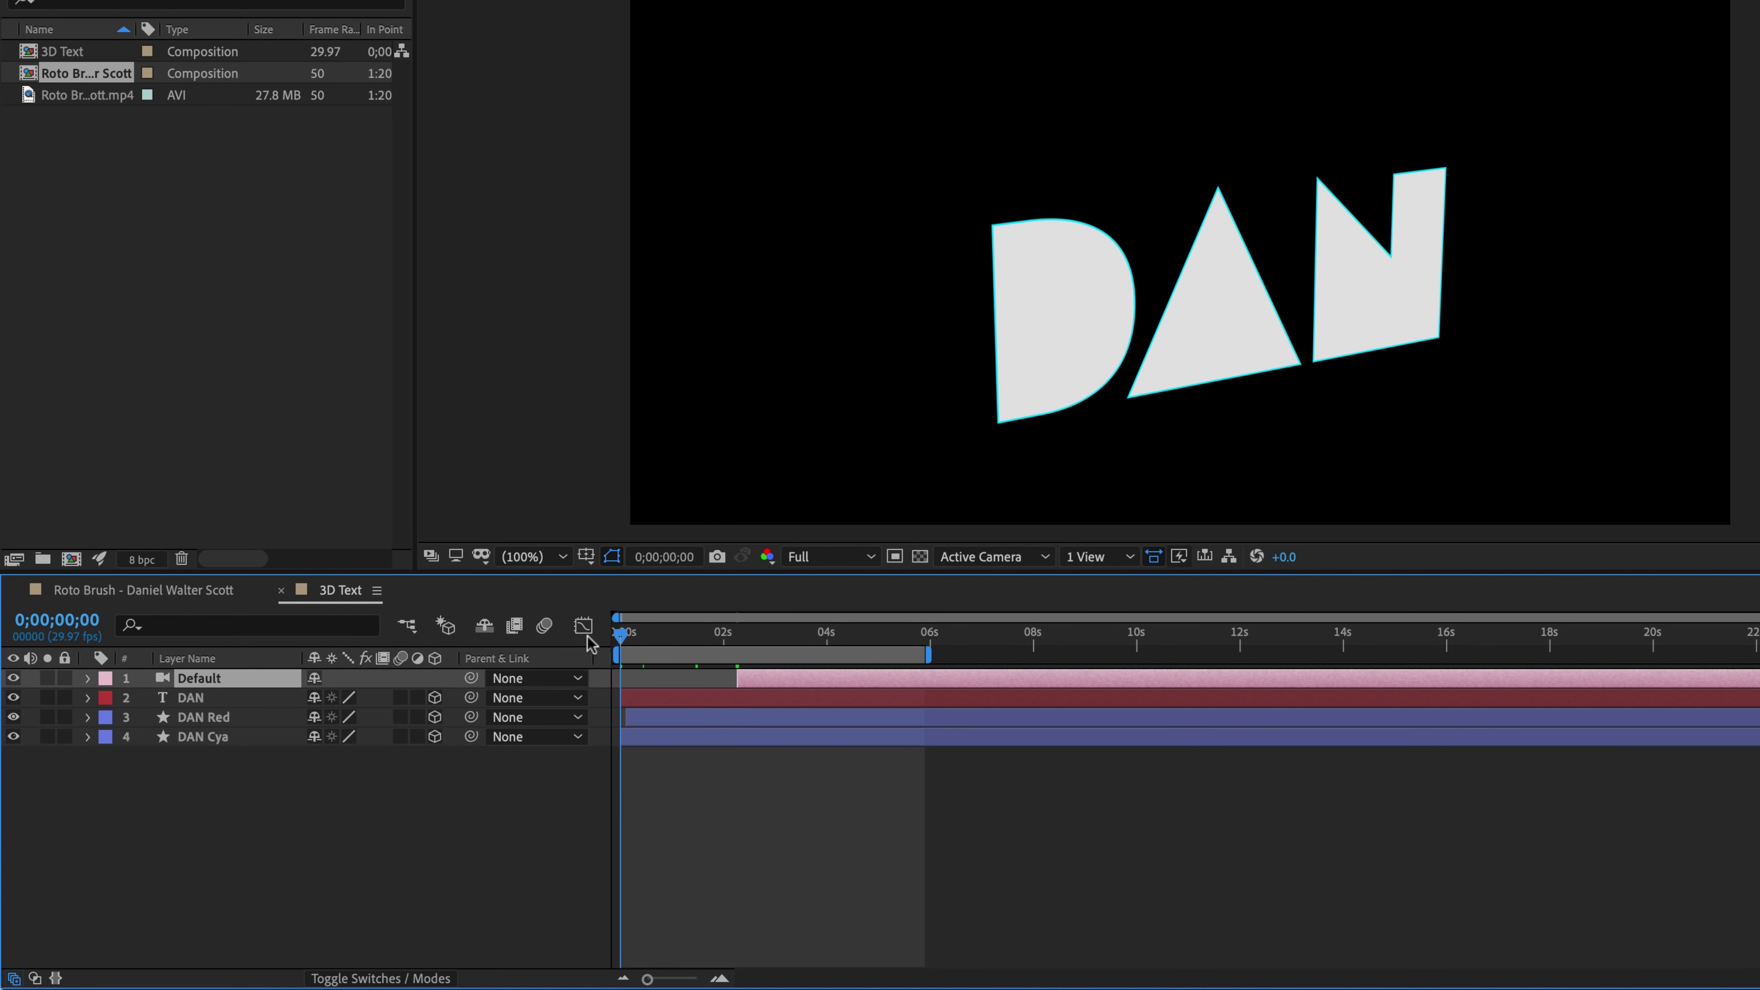
Step: Shift the camera layer to start at 0;00;00;00 and set a first Position keyframe on it there
left_click_drag(774, 685, 657, 678)
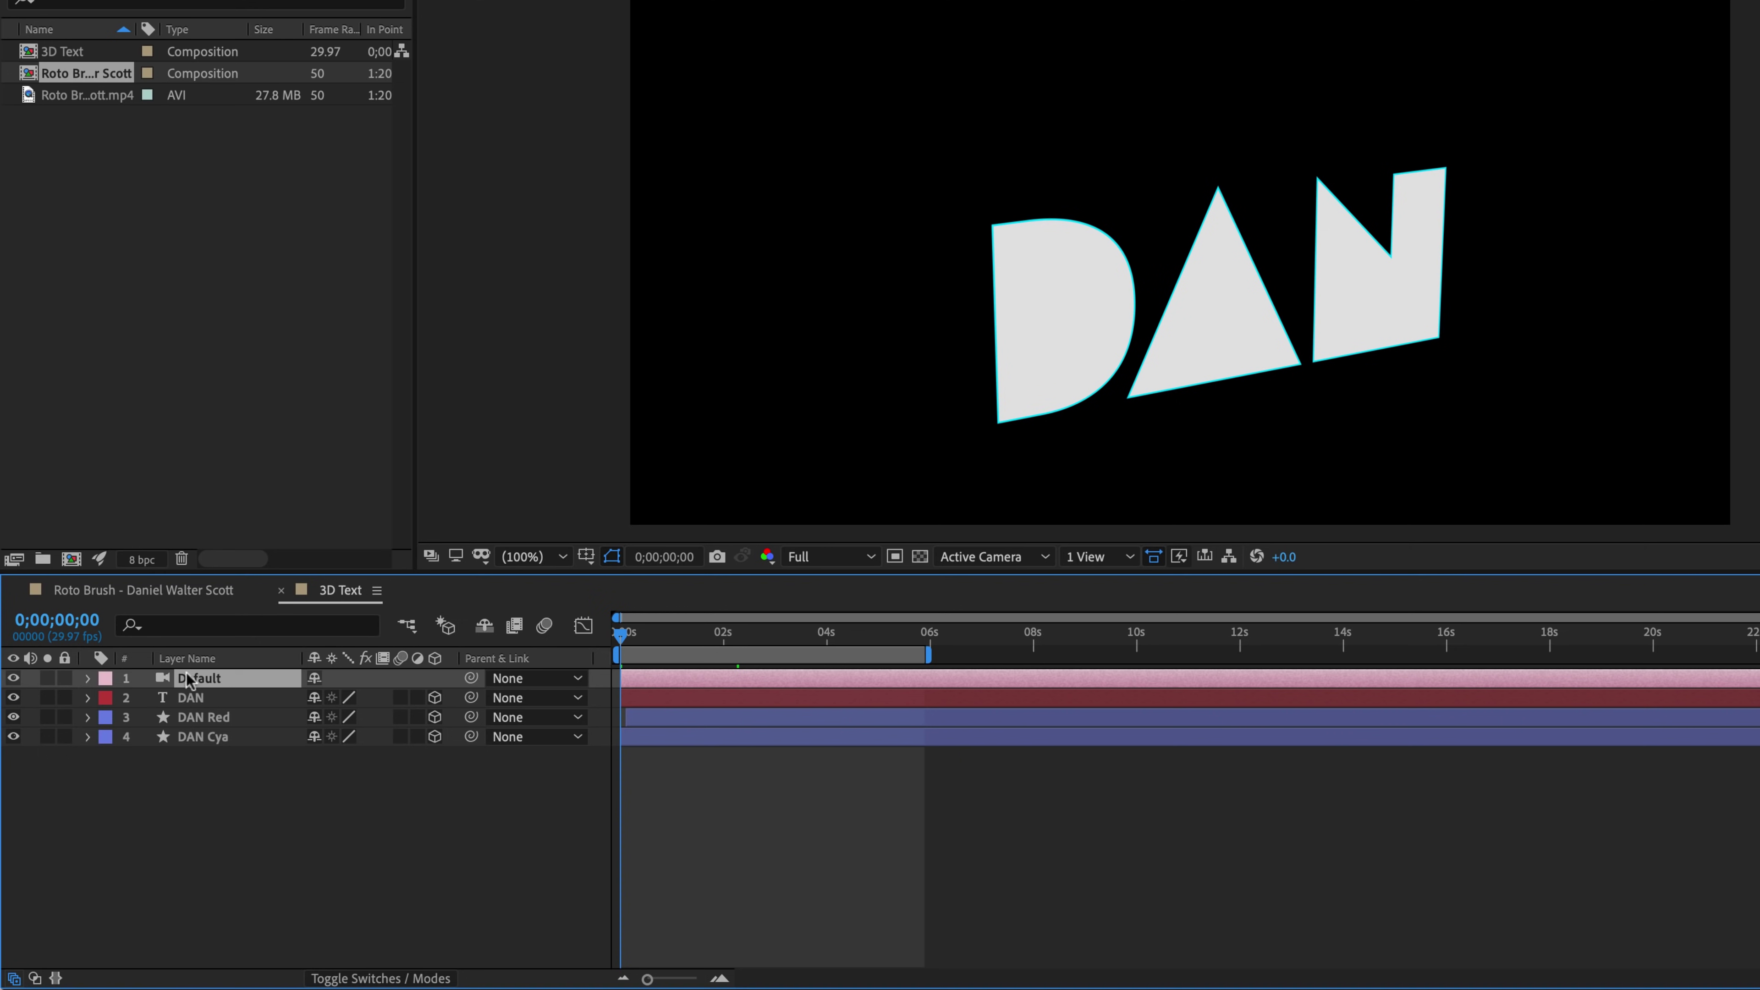
key("p")
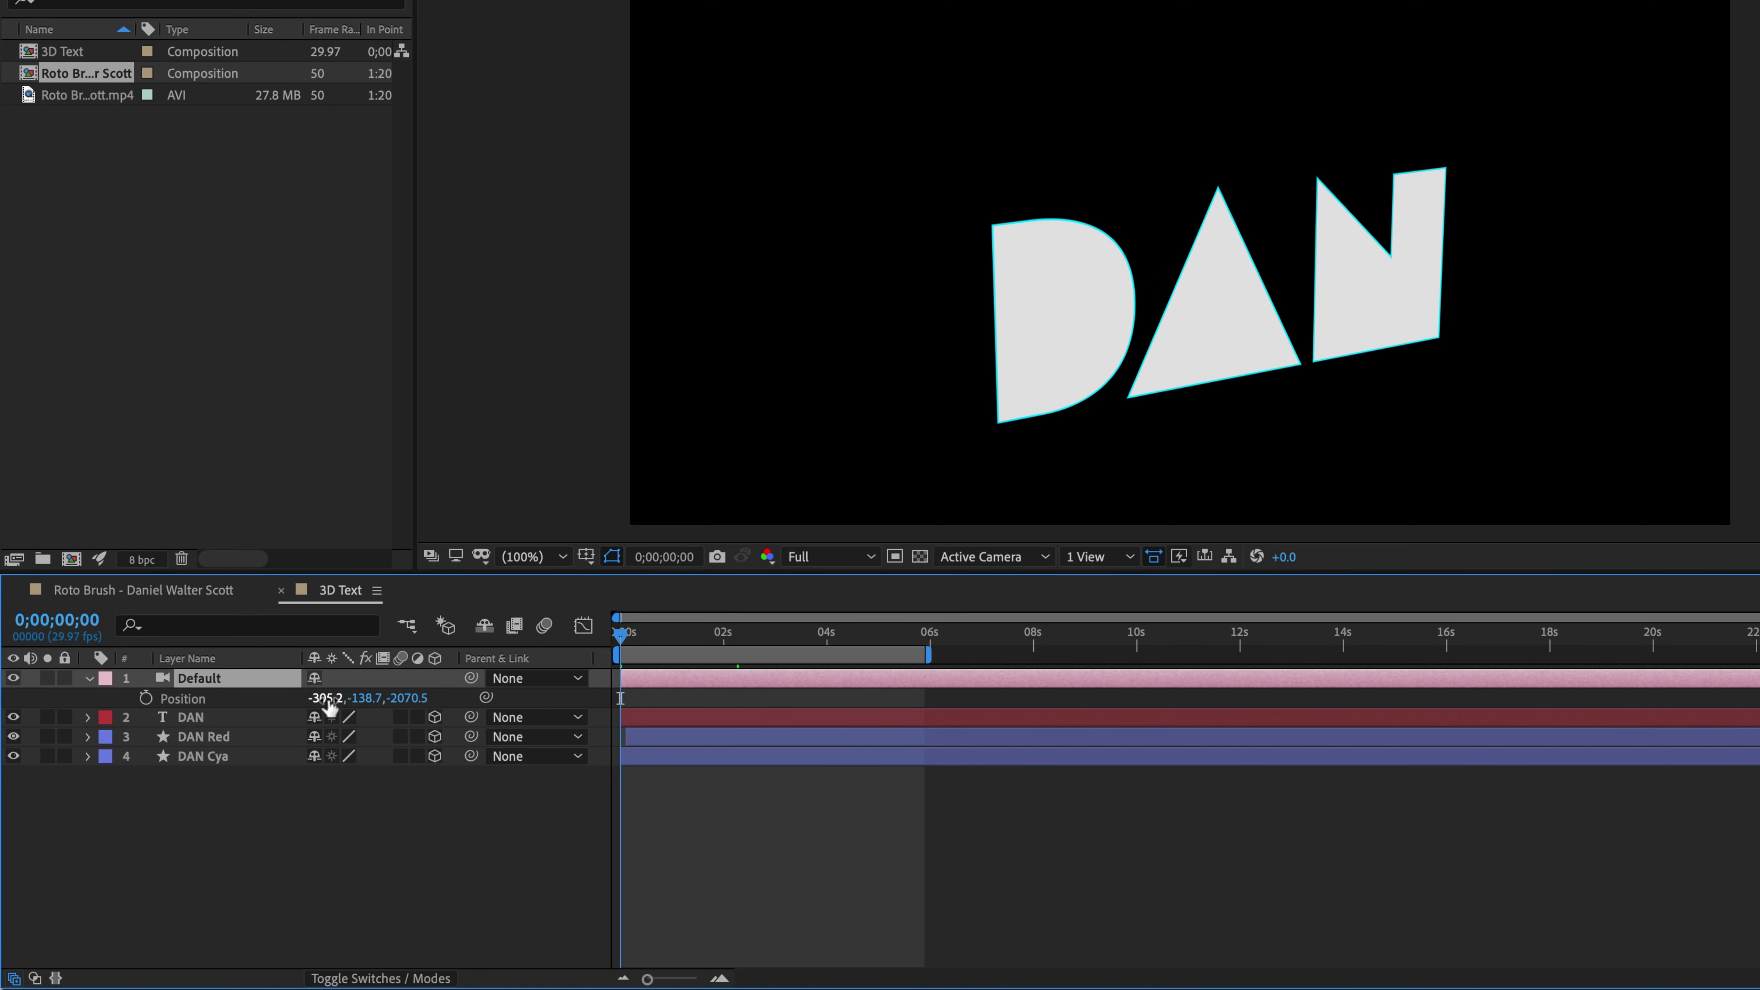
left_click(146, 697)
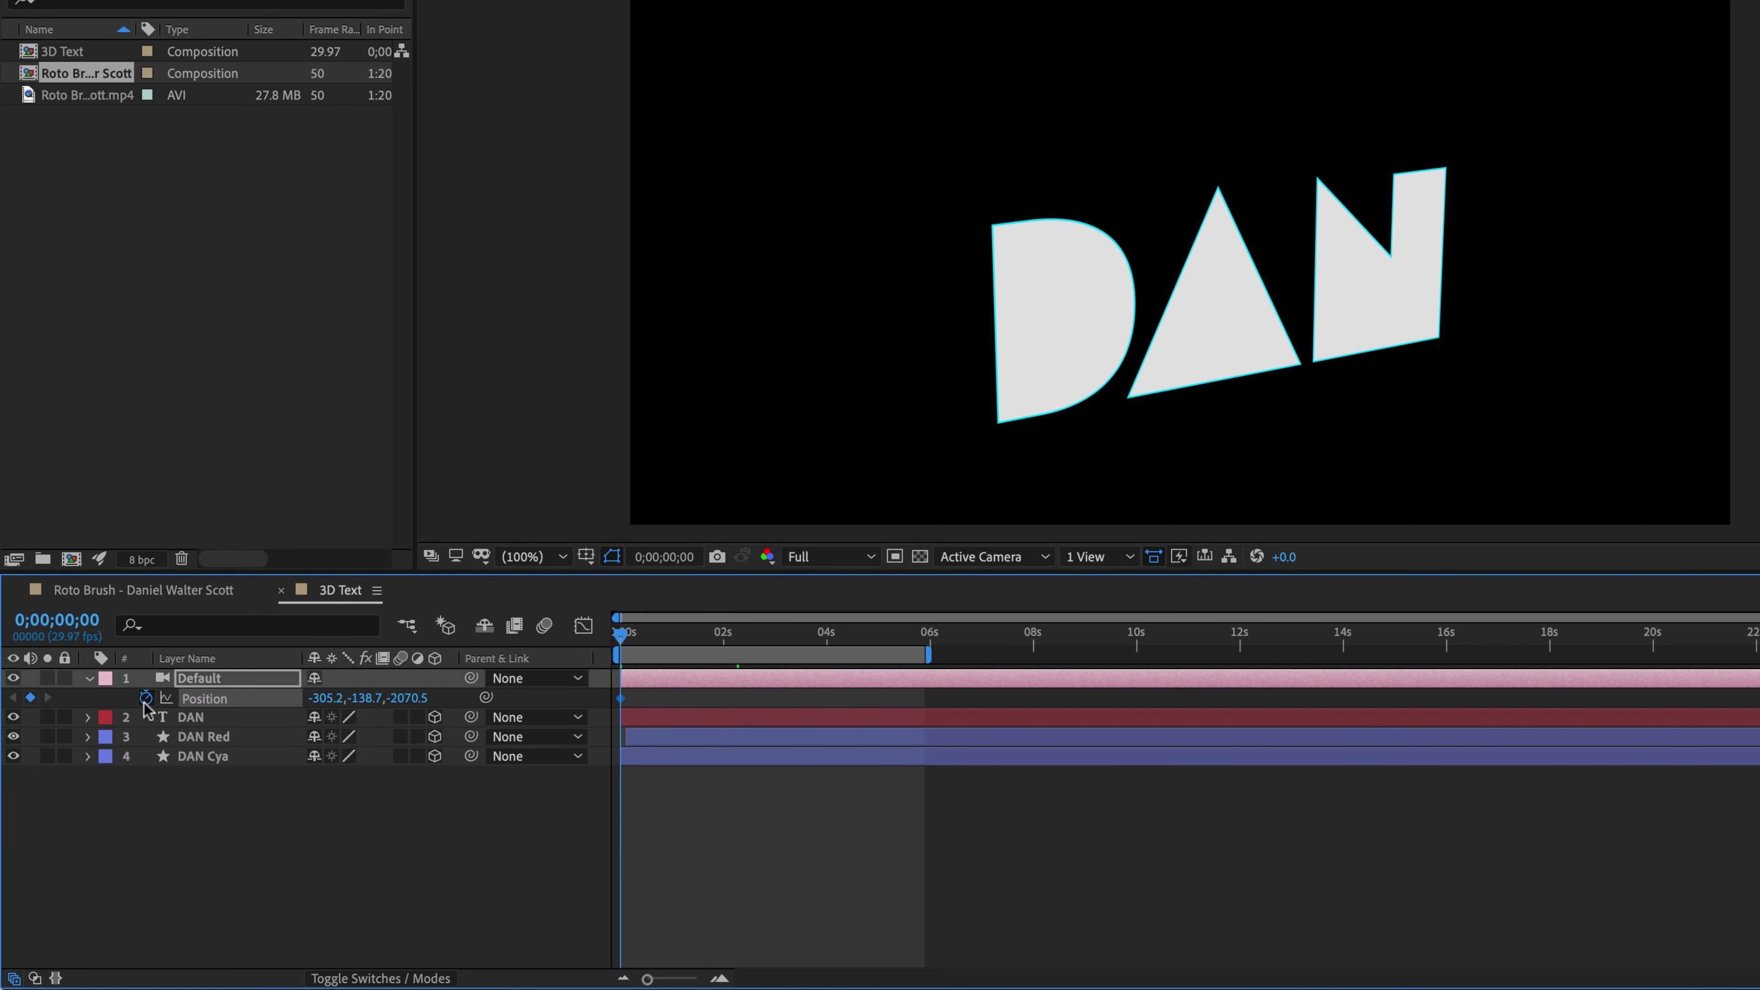
Step: At 0;00;03;26, orbit the camera to the other side of the DAN text to keyframe its Position, and preview the move
left_click_drag(627, 650, 820, 651)
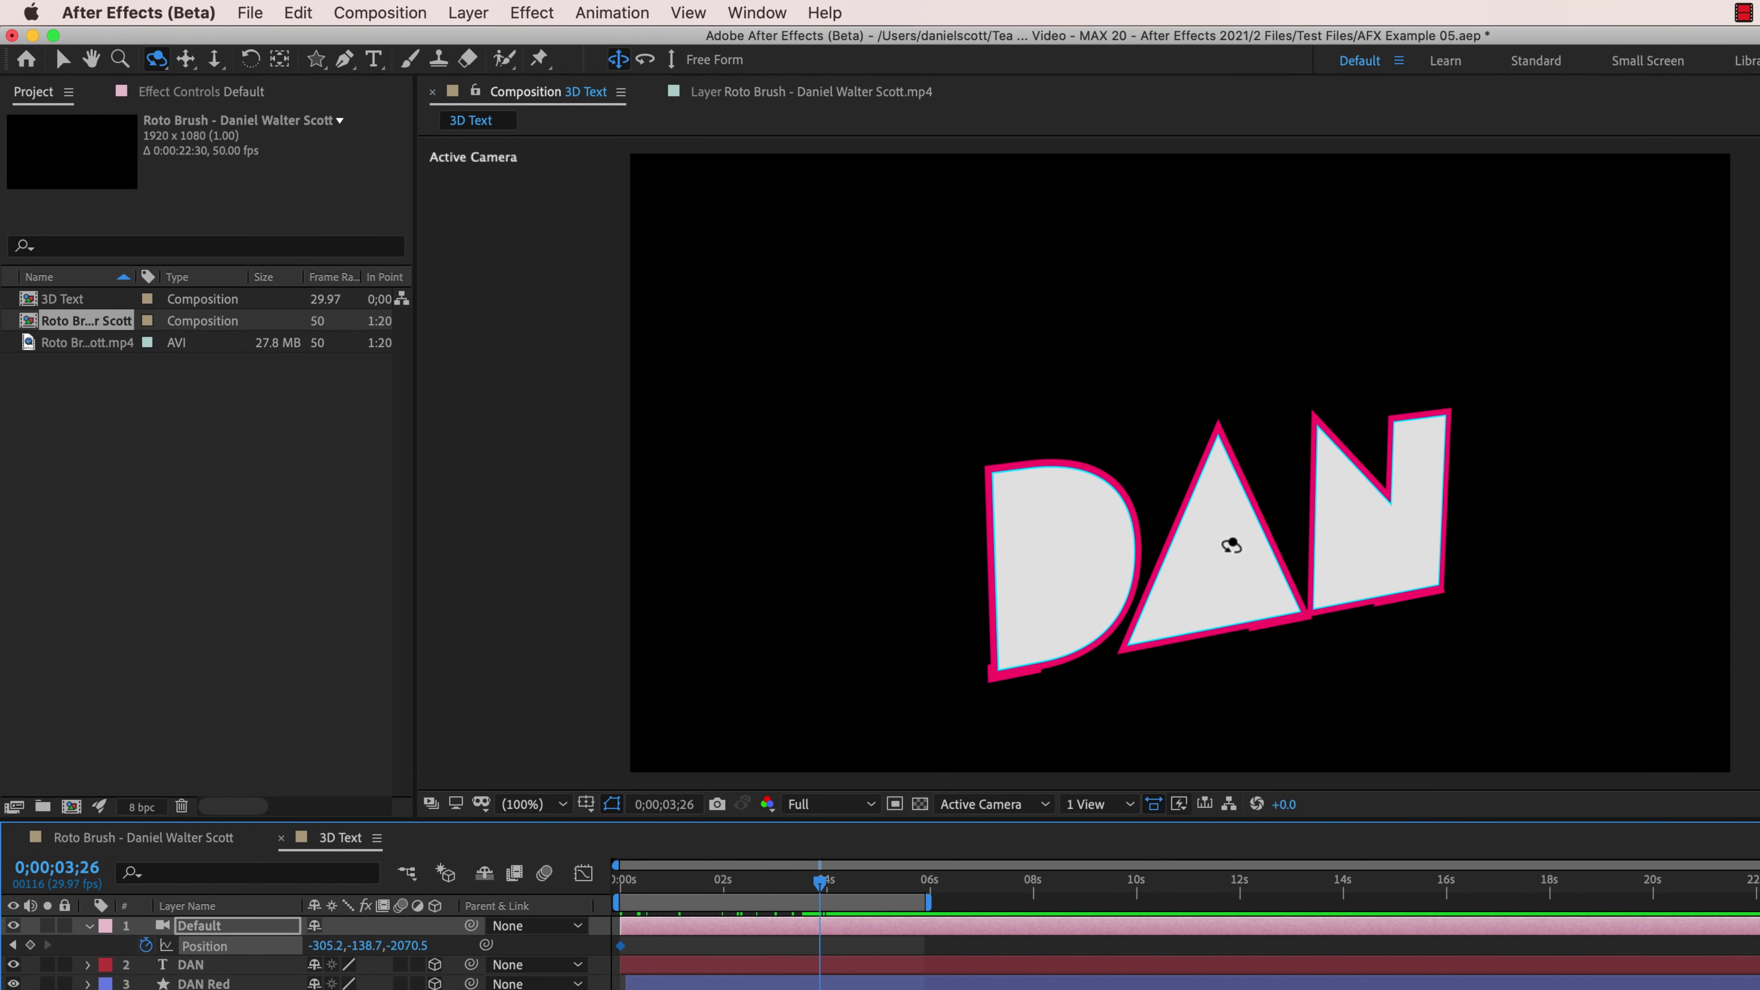
left_click_drag(1240, 565, 1105, 550)
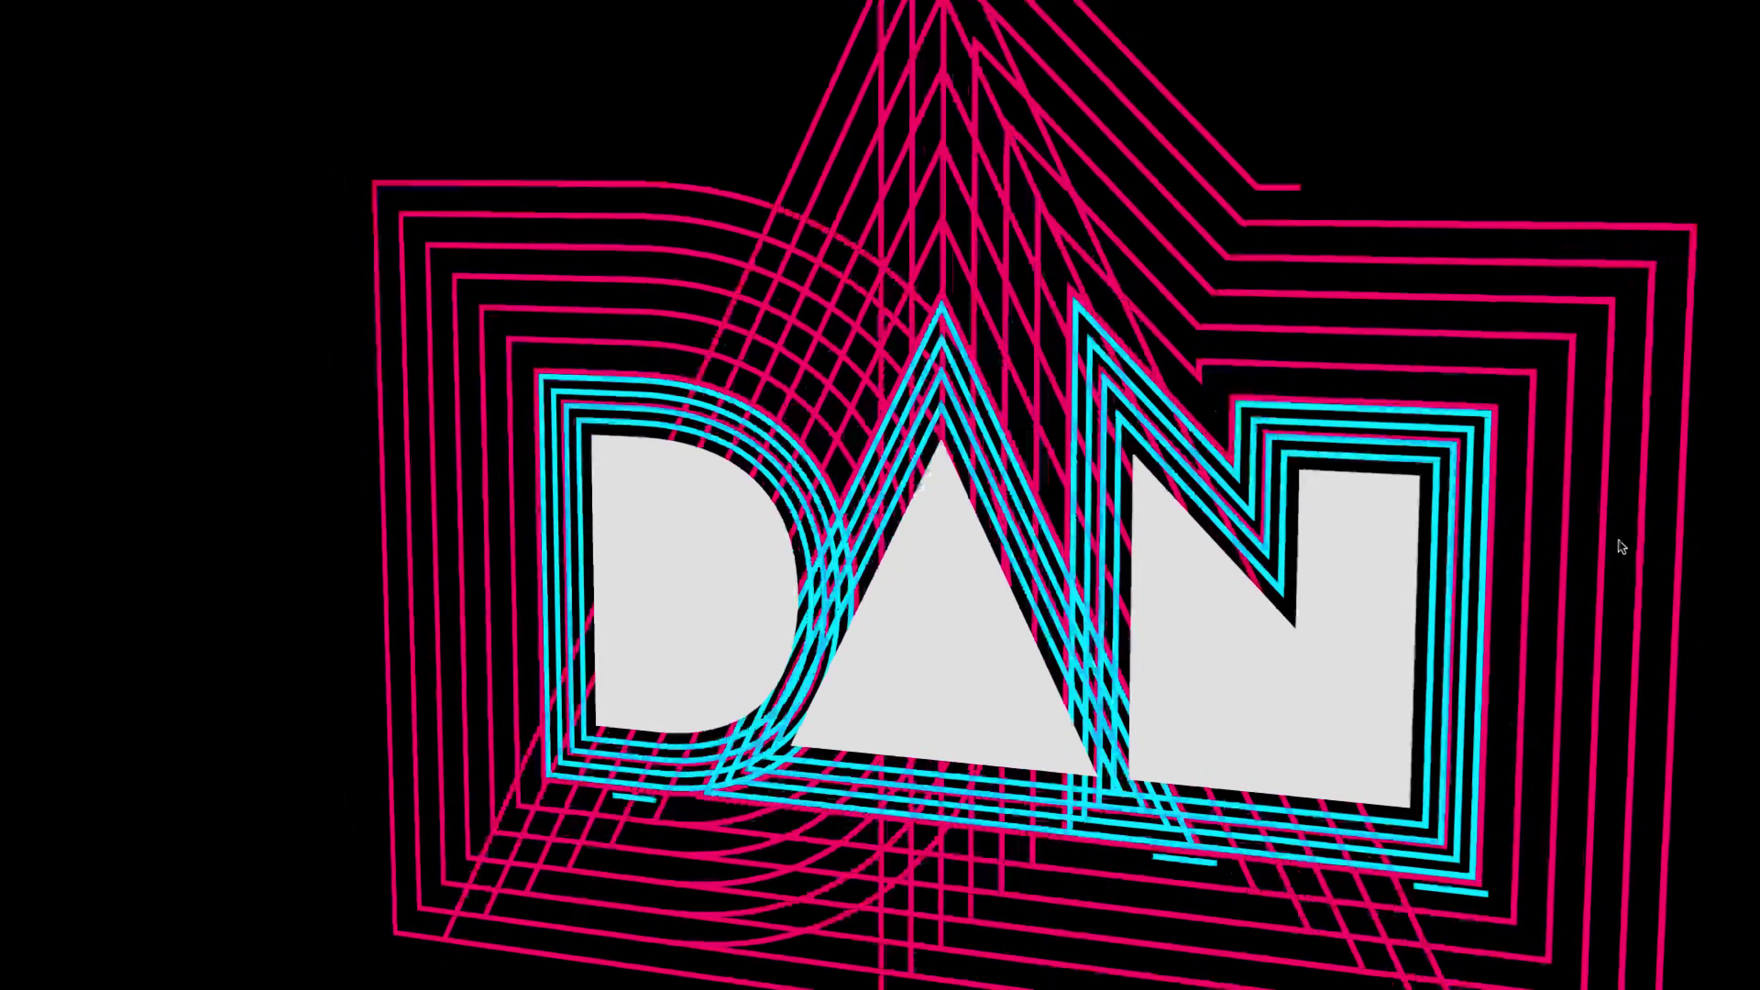
key("space")
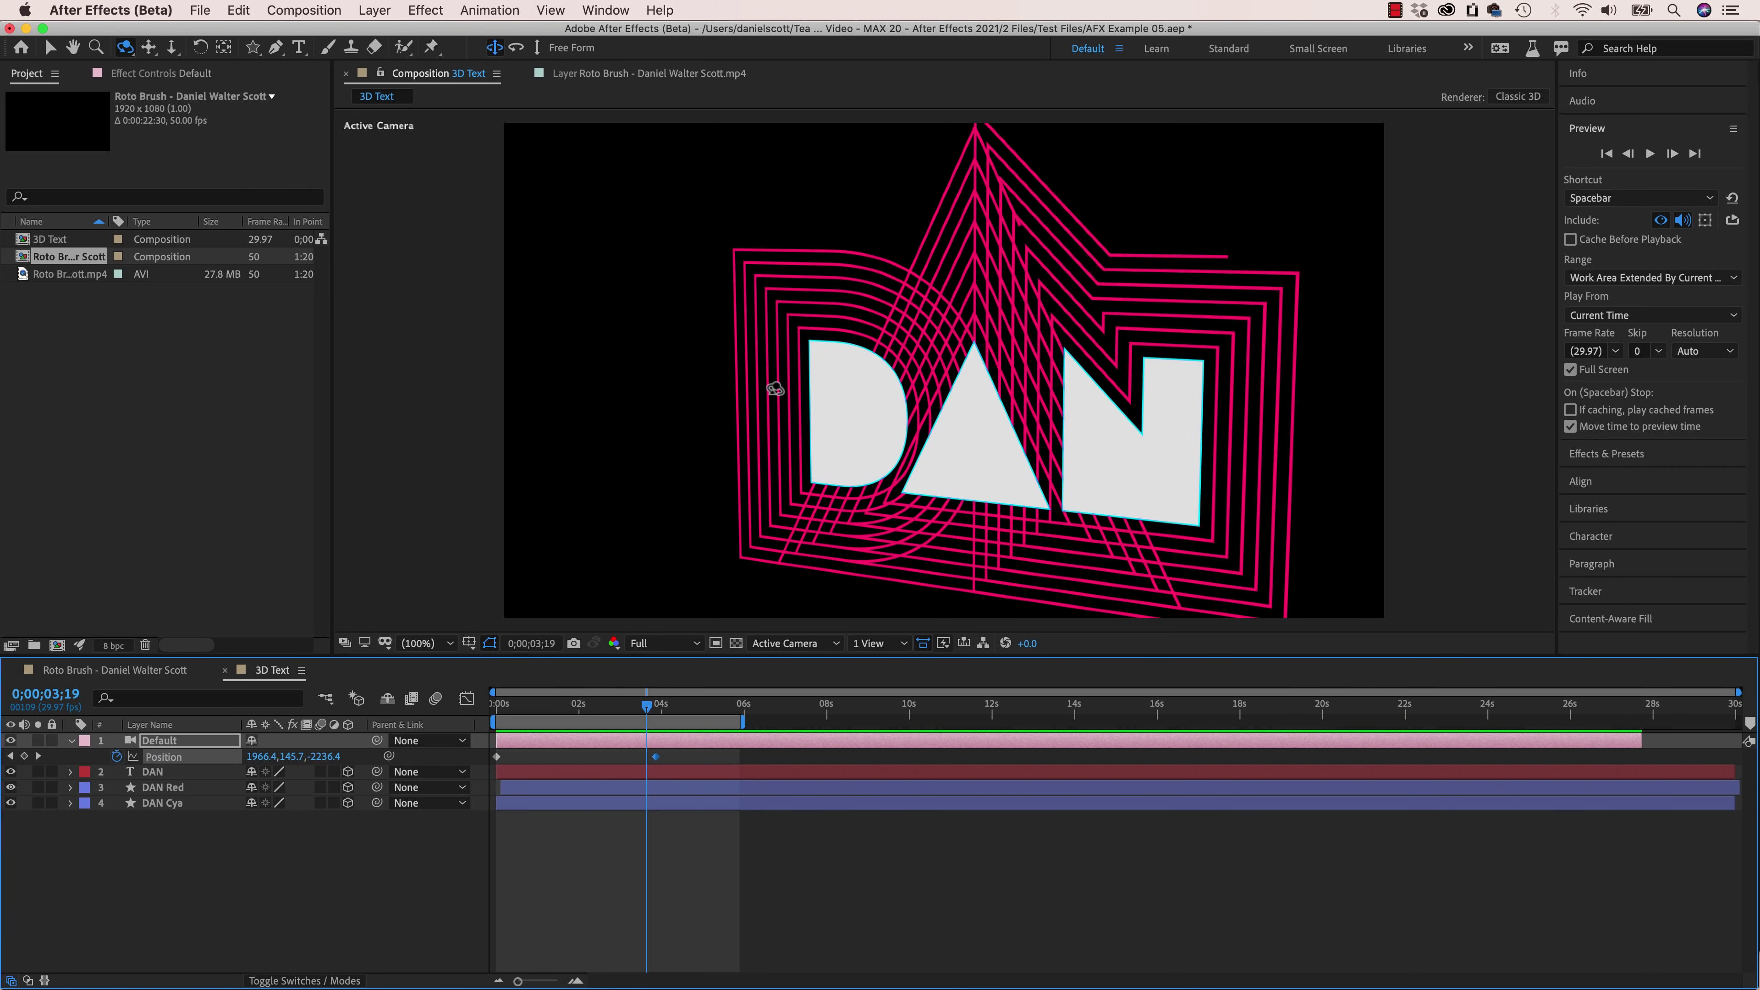
Step: Select the DAN, DAN Red and DAN Cya layers together
left_click(184, 773)
left_click(180, 804, "shift")
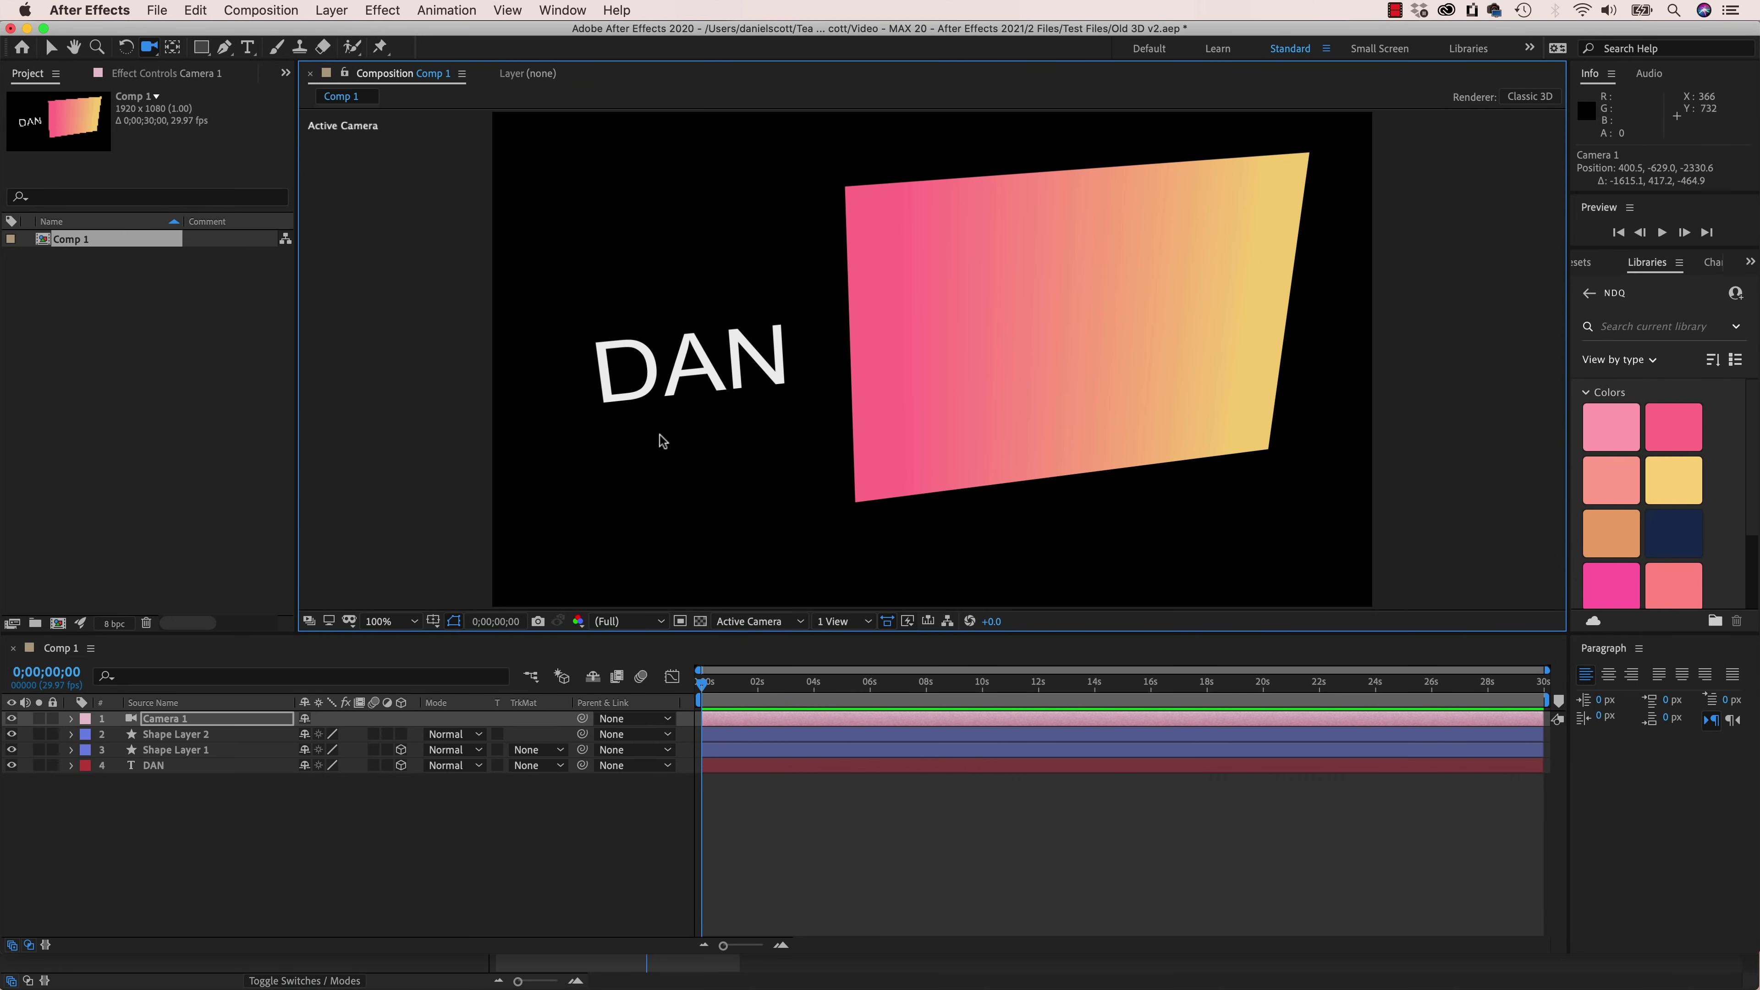
Step: In Comp 1 in After Effects 2020, make Shape Layer 2 a 3D layer and try moving it together with Shape Layer 1 and DAN
left_click(175, 734)
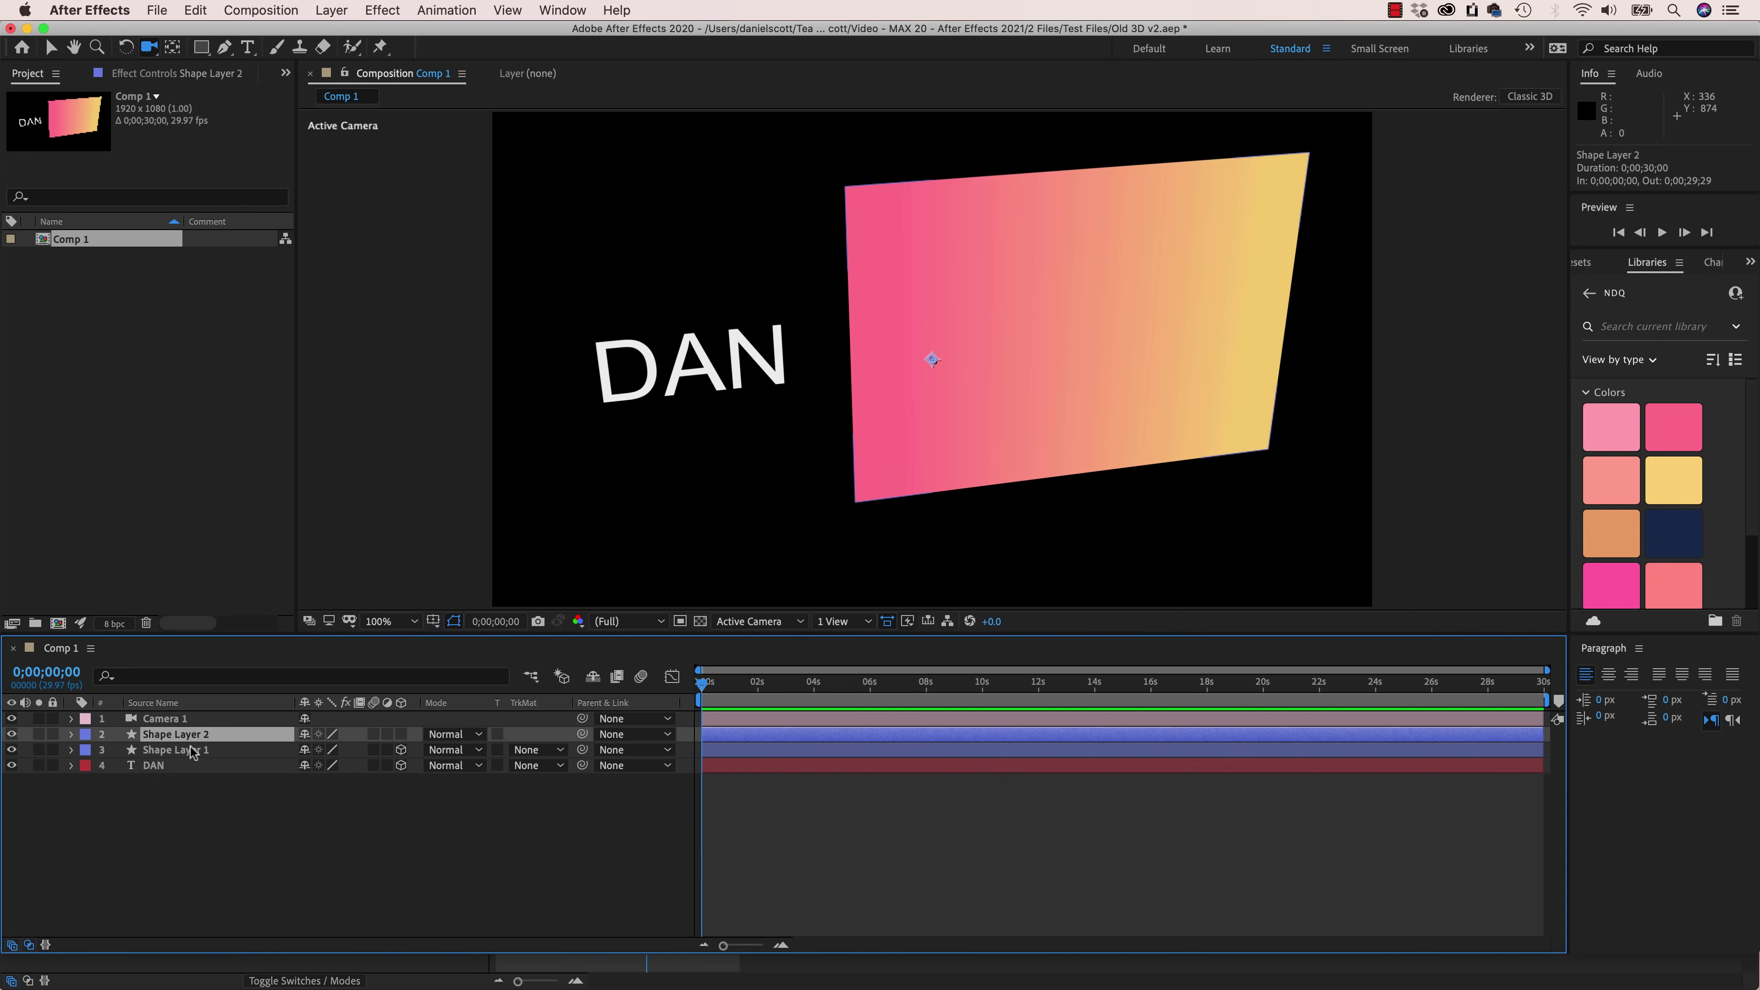
left_click(154, 764, "shift")
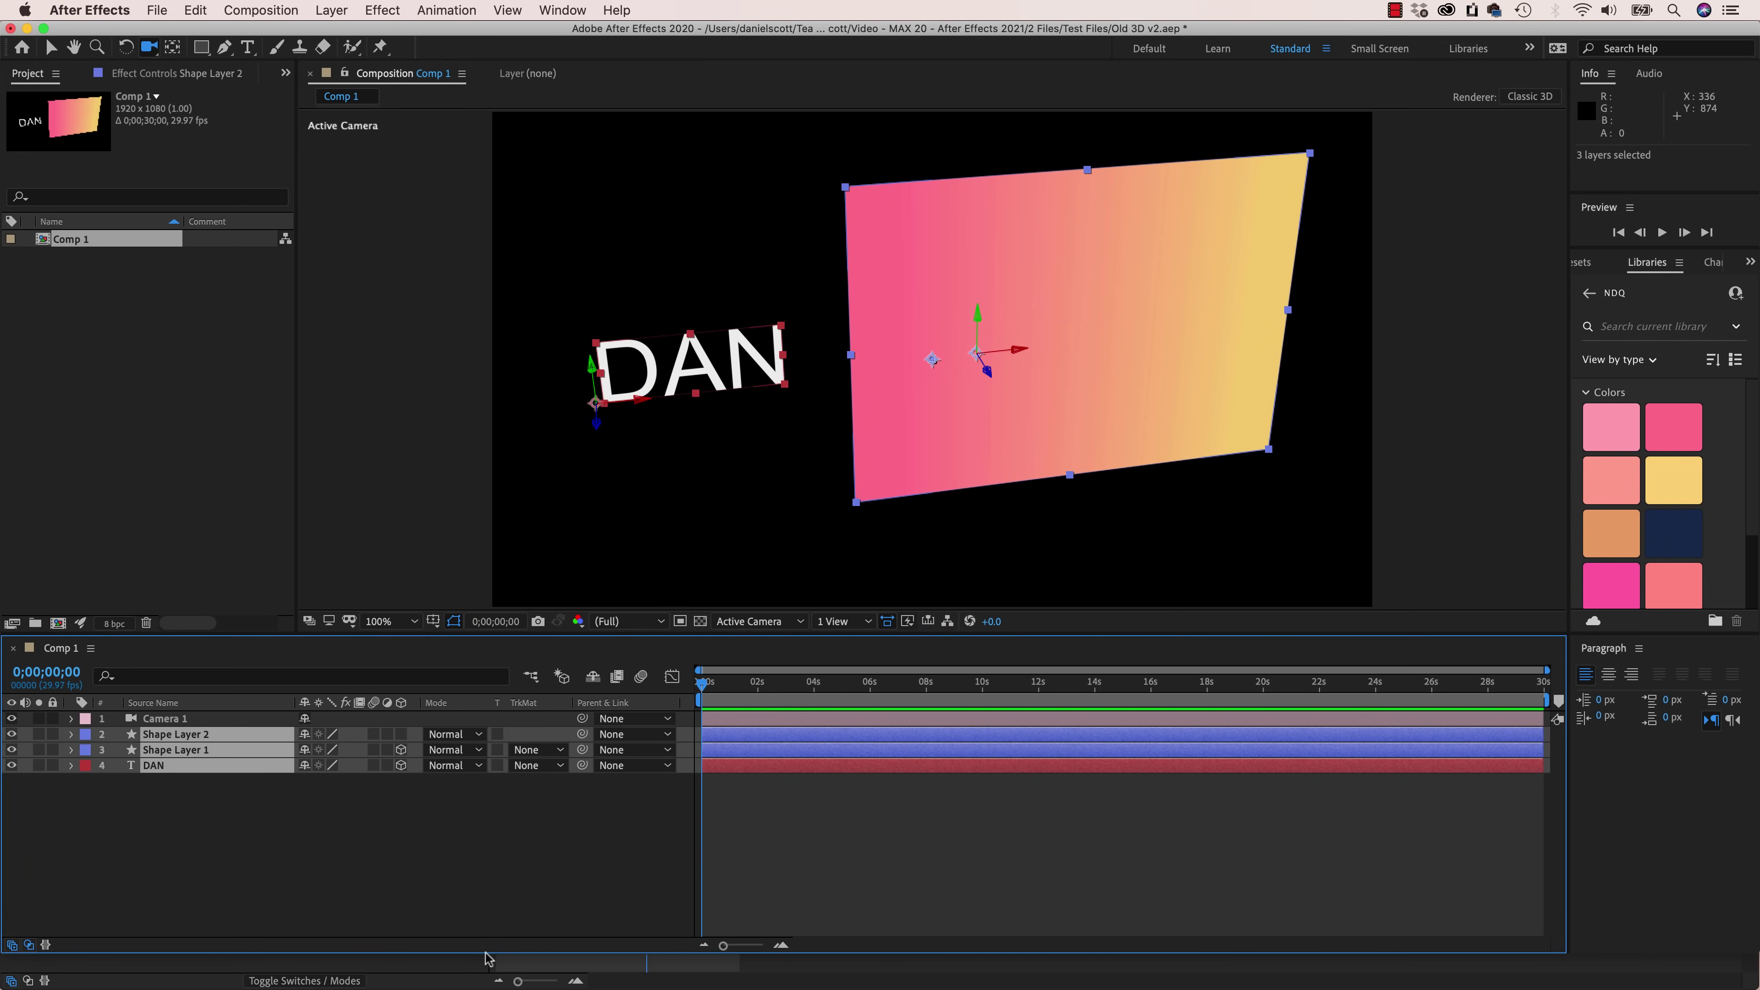
left_click(401, 733)
left_click(50, 46)
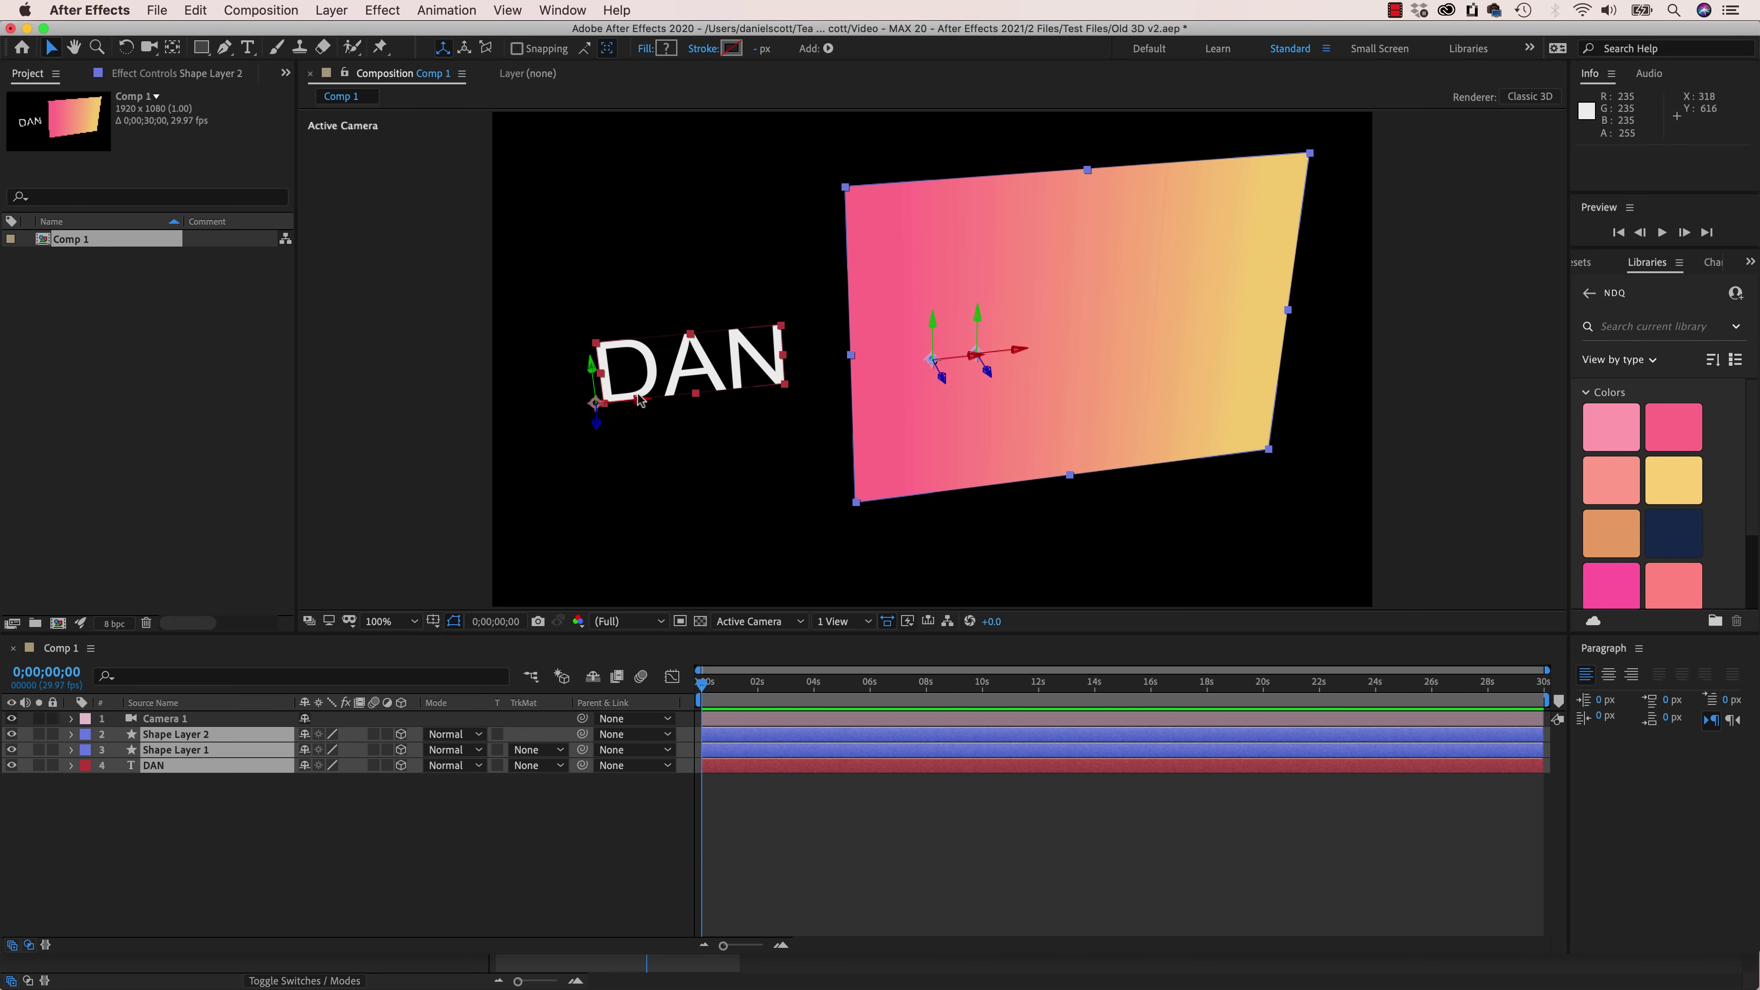
left_click_drag(640, 400, 652, 401)
key("super+z")
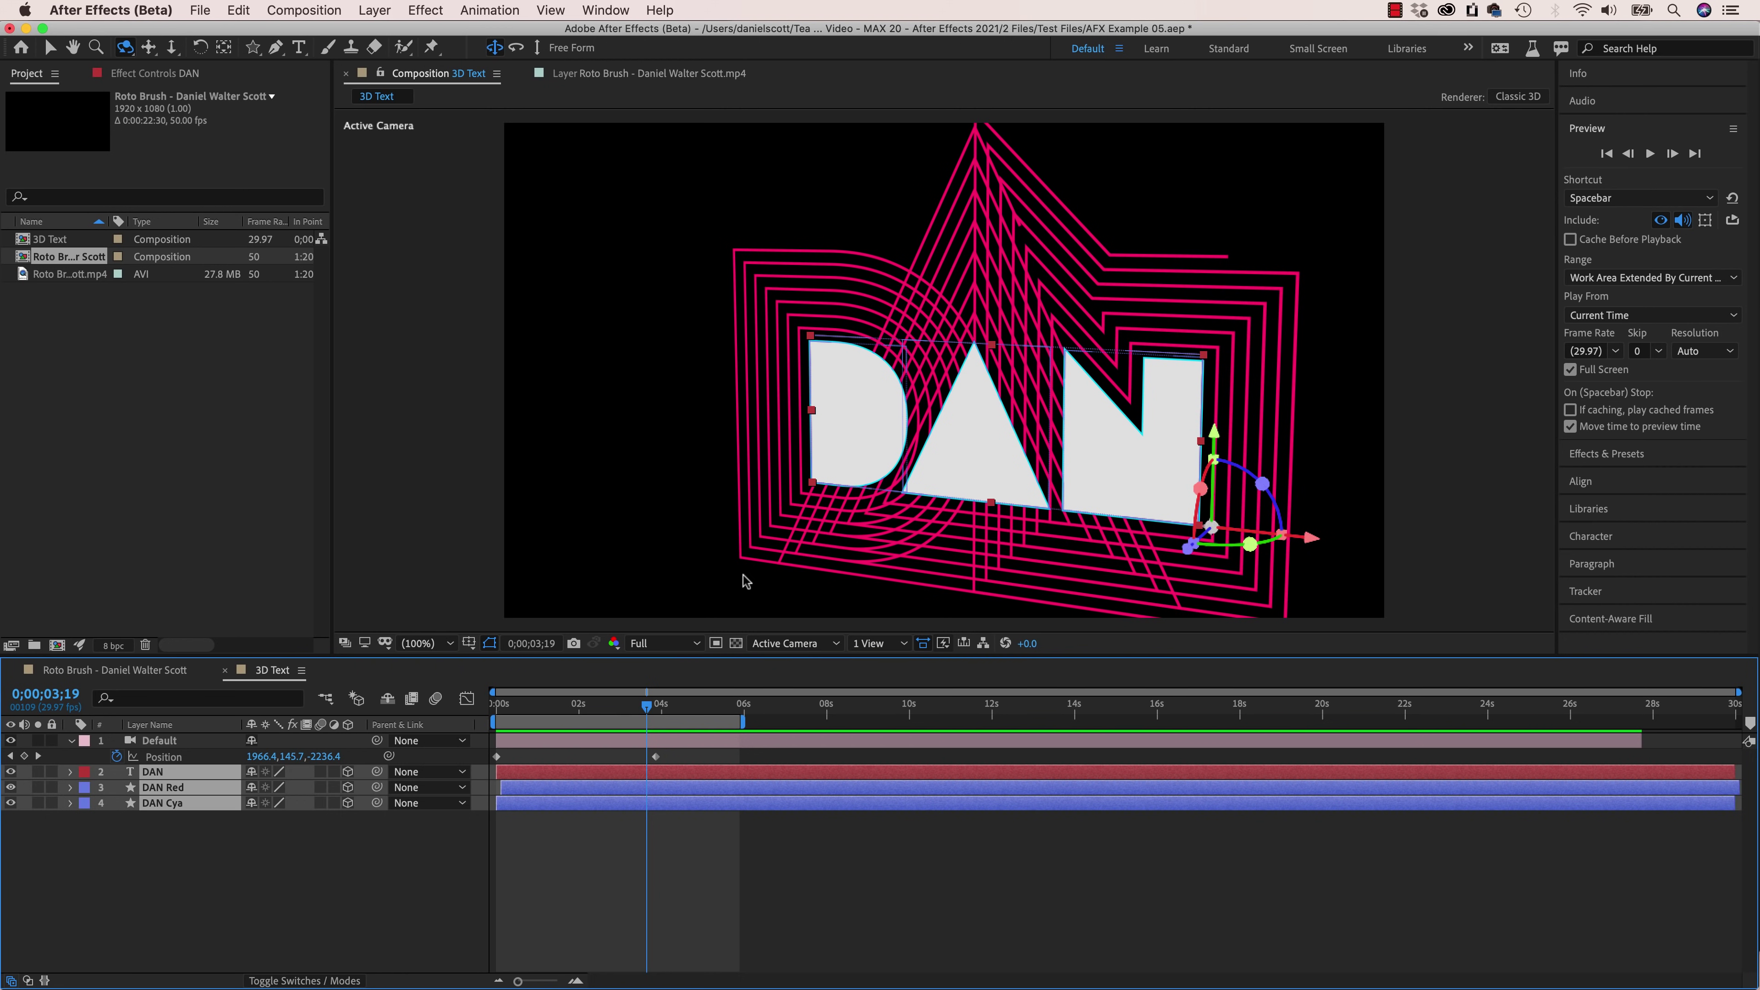
Step: Back in the 3D Text composition, try moving, rotating and scaling the three DAN layers with the Universal gizmo, undoing each change
key("v")
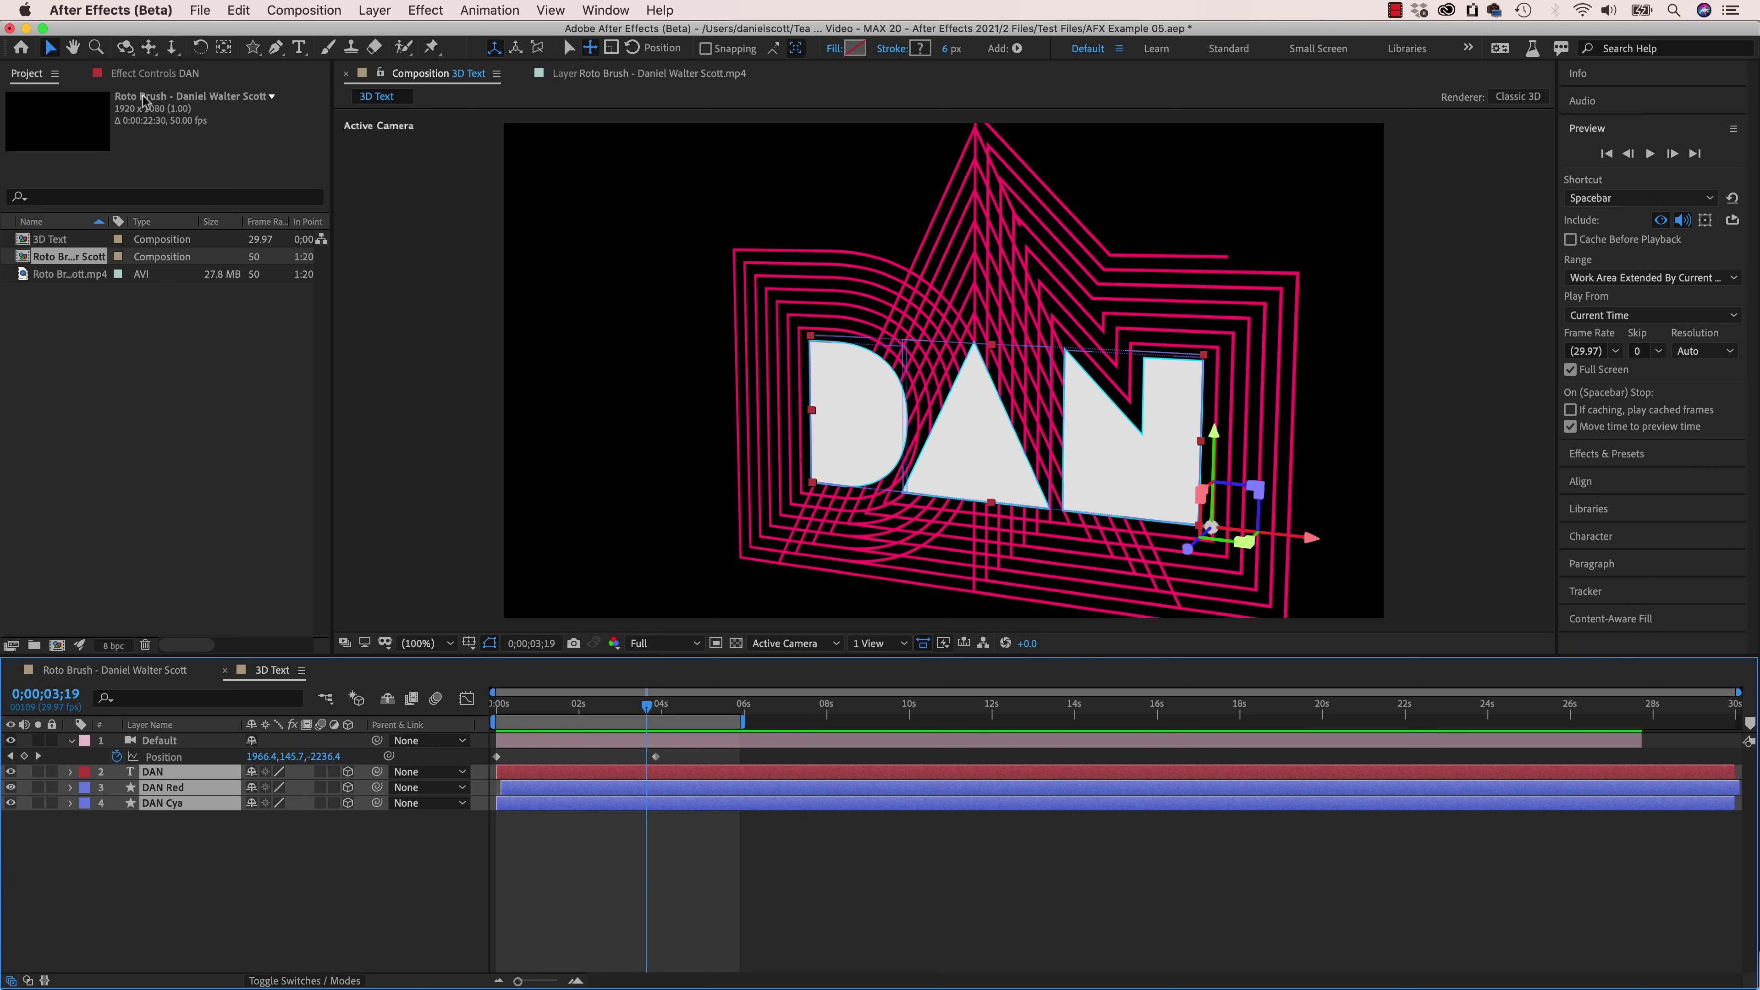
left_click(570, 49)
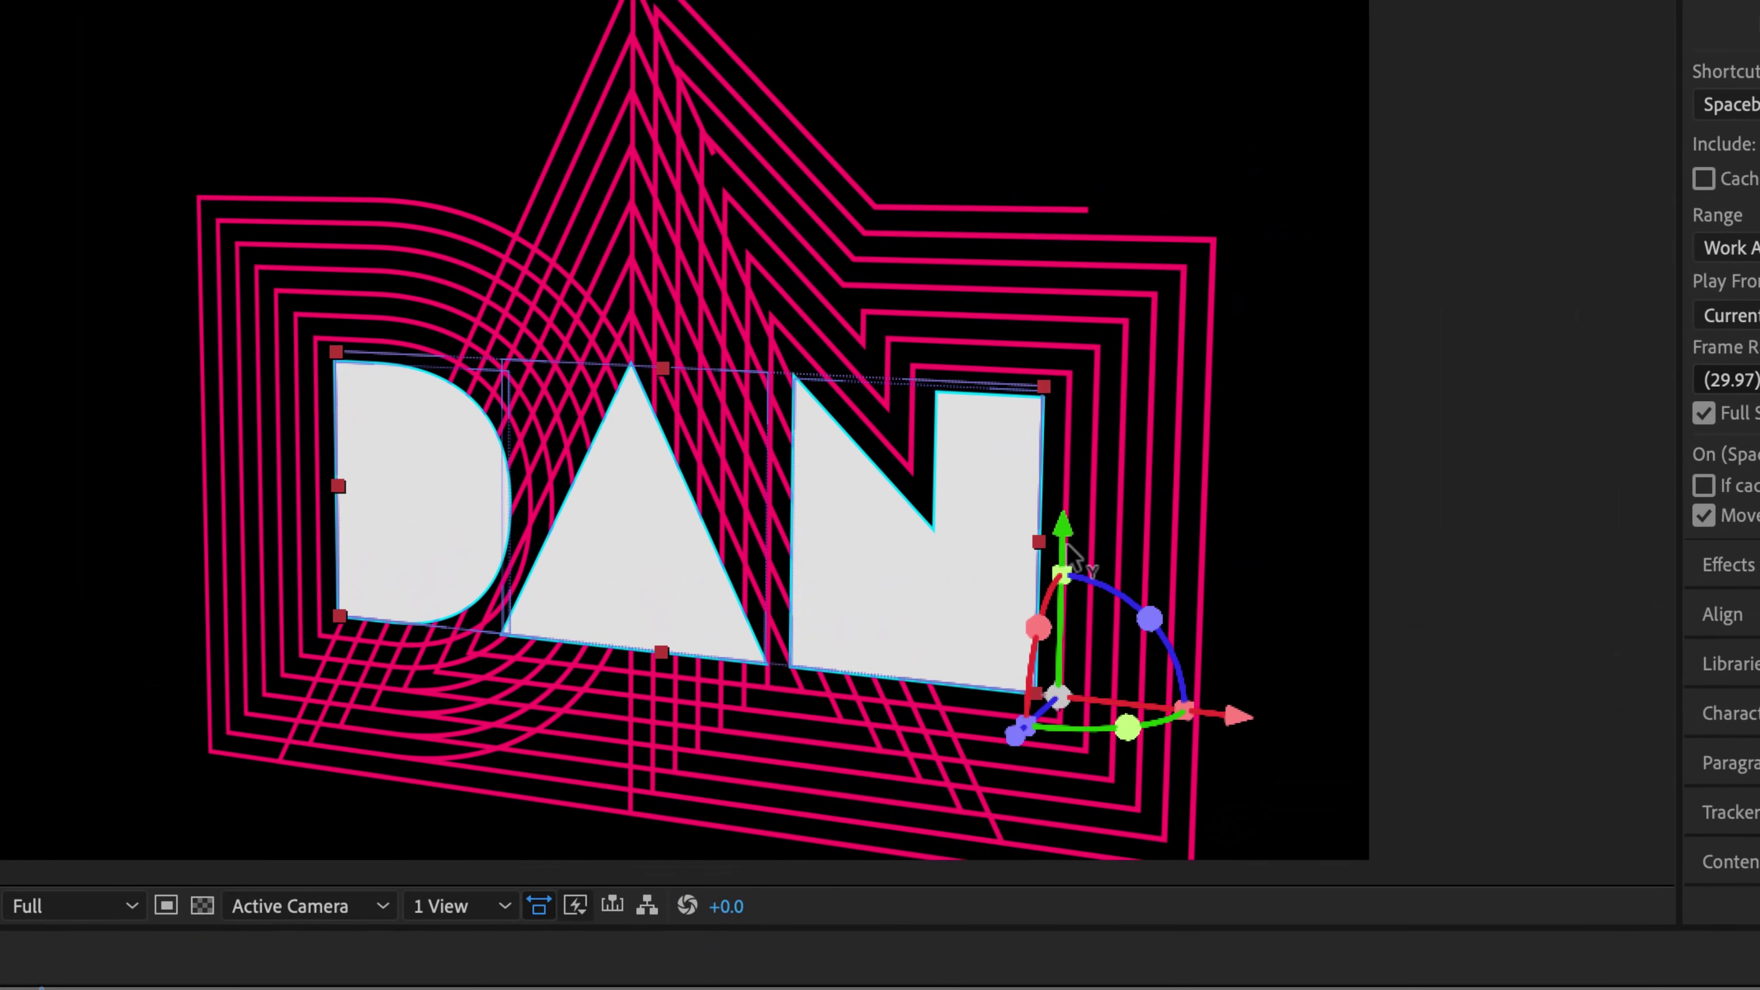
left_click_drag(1065, 531, 1065, 449)
key("ctrl+z")
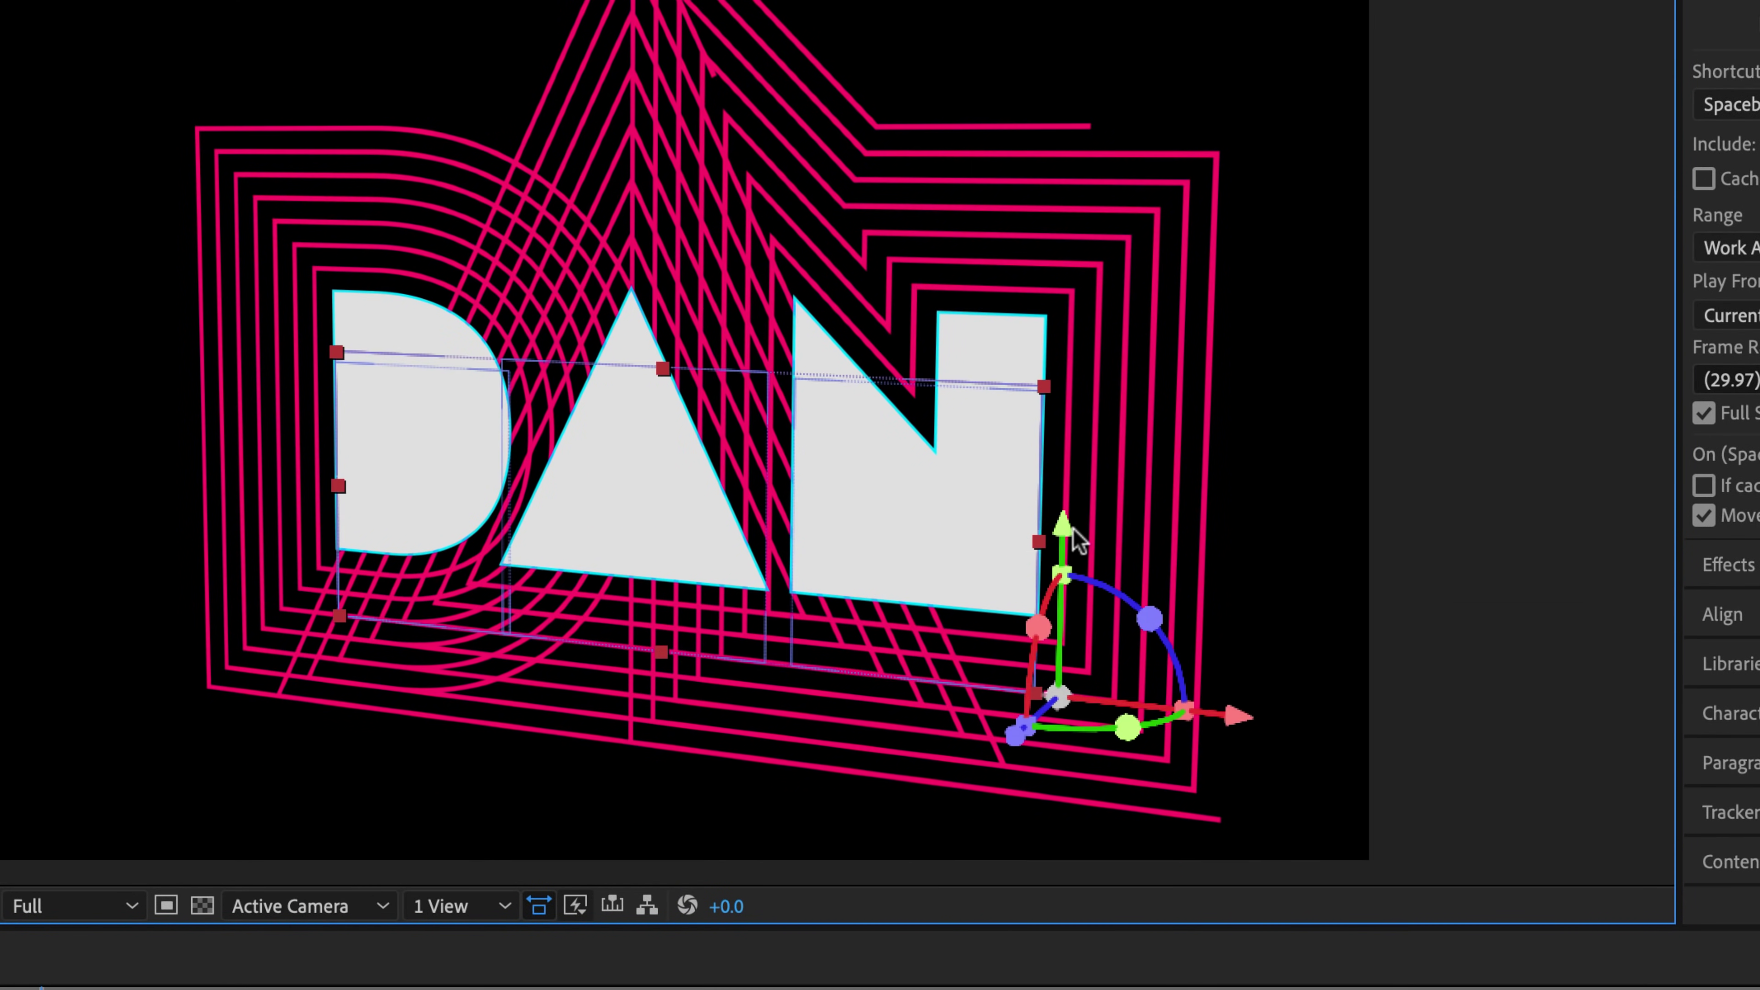
left_click_drag(1037, 627, 1032, 683)
key("ctrl+z")
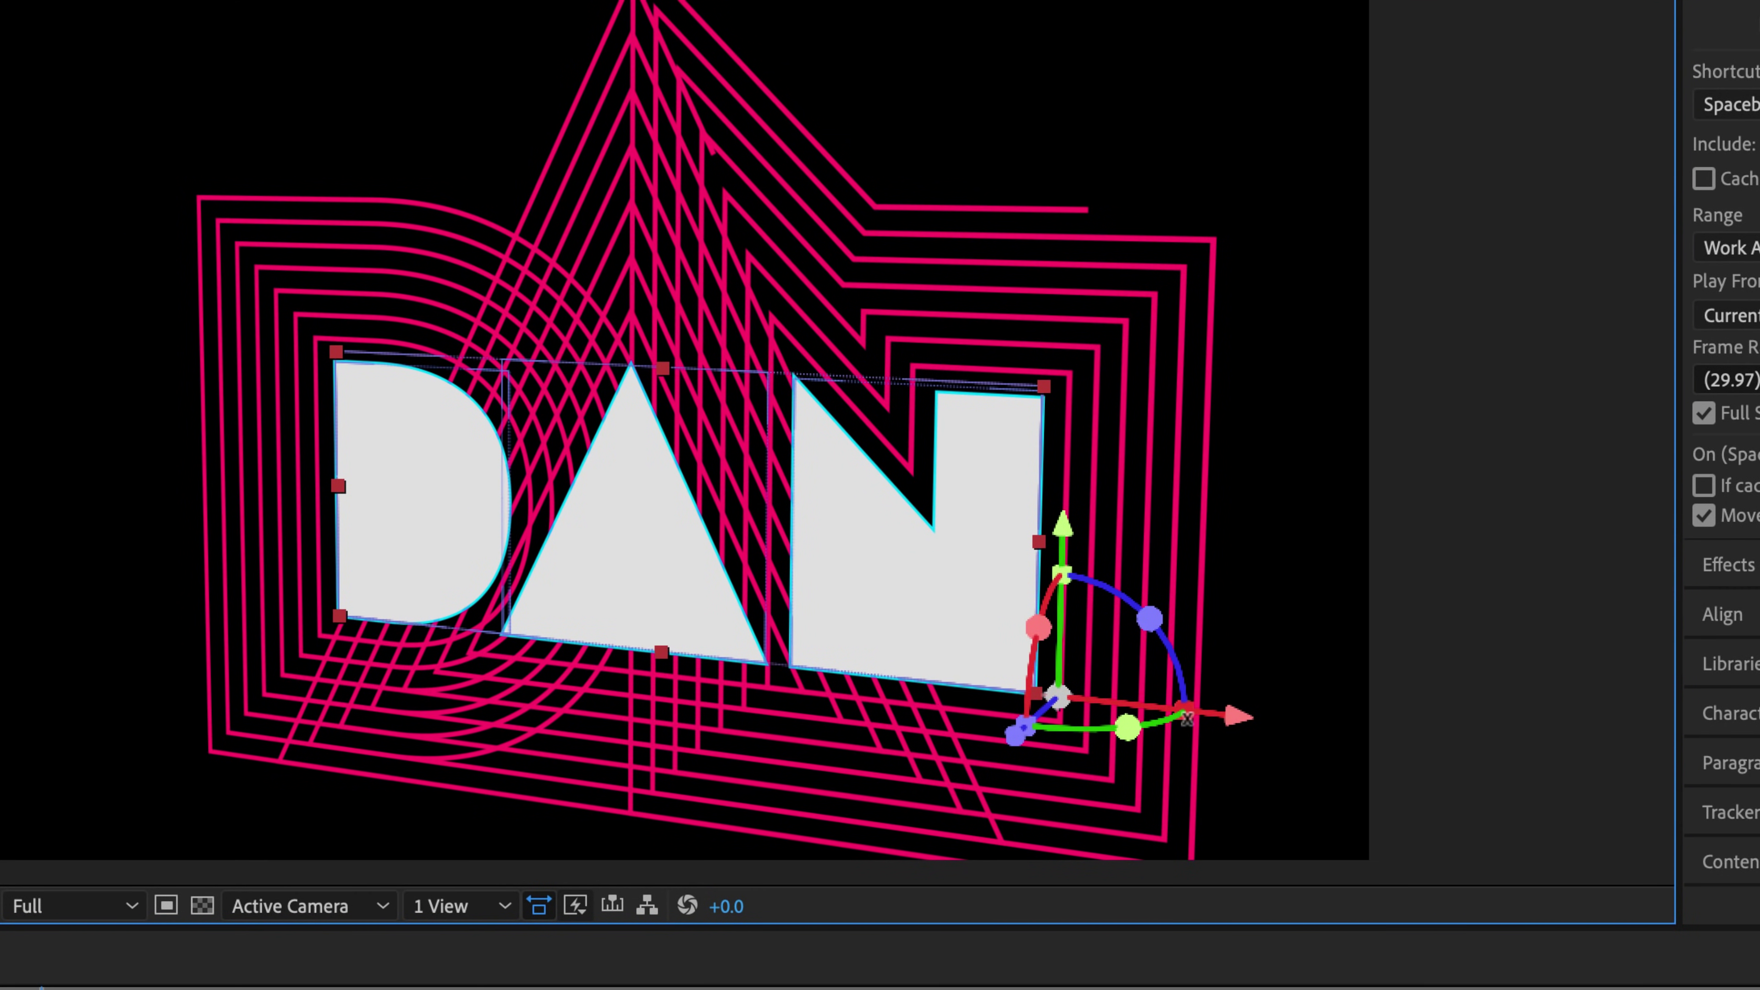
left_click_drag(1182, 707, 917, 681)
key("ctrl+z")
Step: Try the Position, Scale and Rotation gizmo modes on the selected layers and return to the Universal gizmo
key("4")
key("5")
key("6")
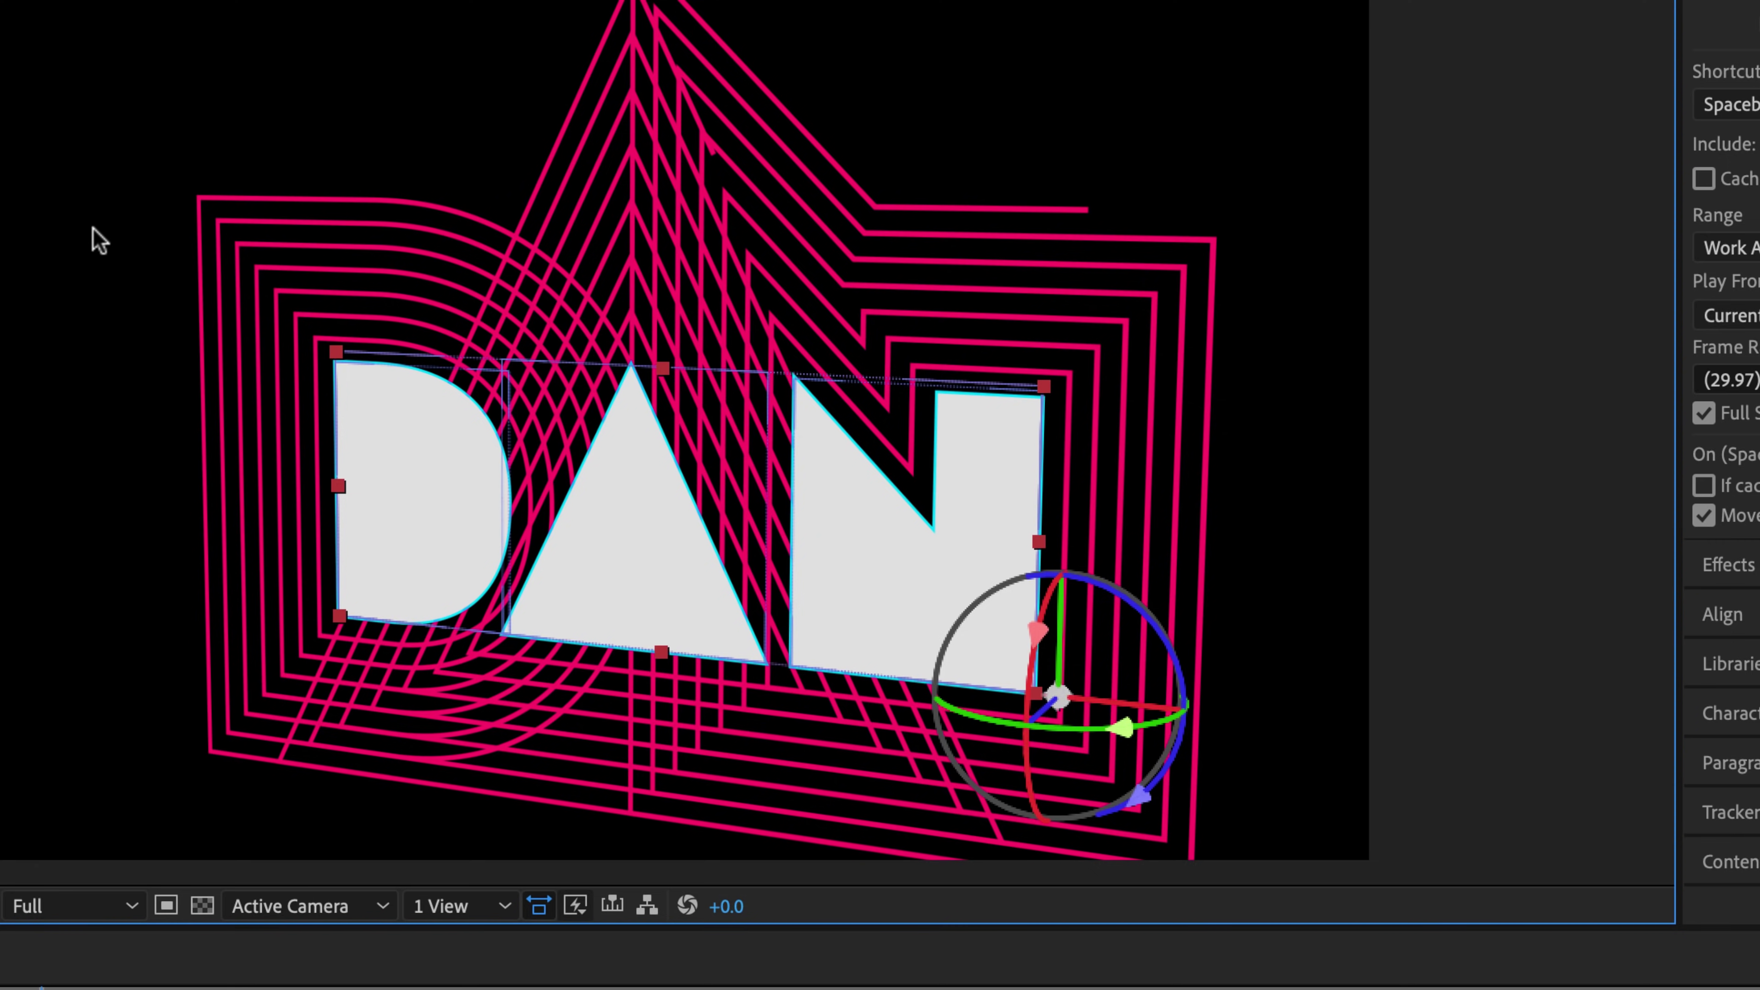
key("4")
key("w")
key("v")
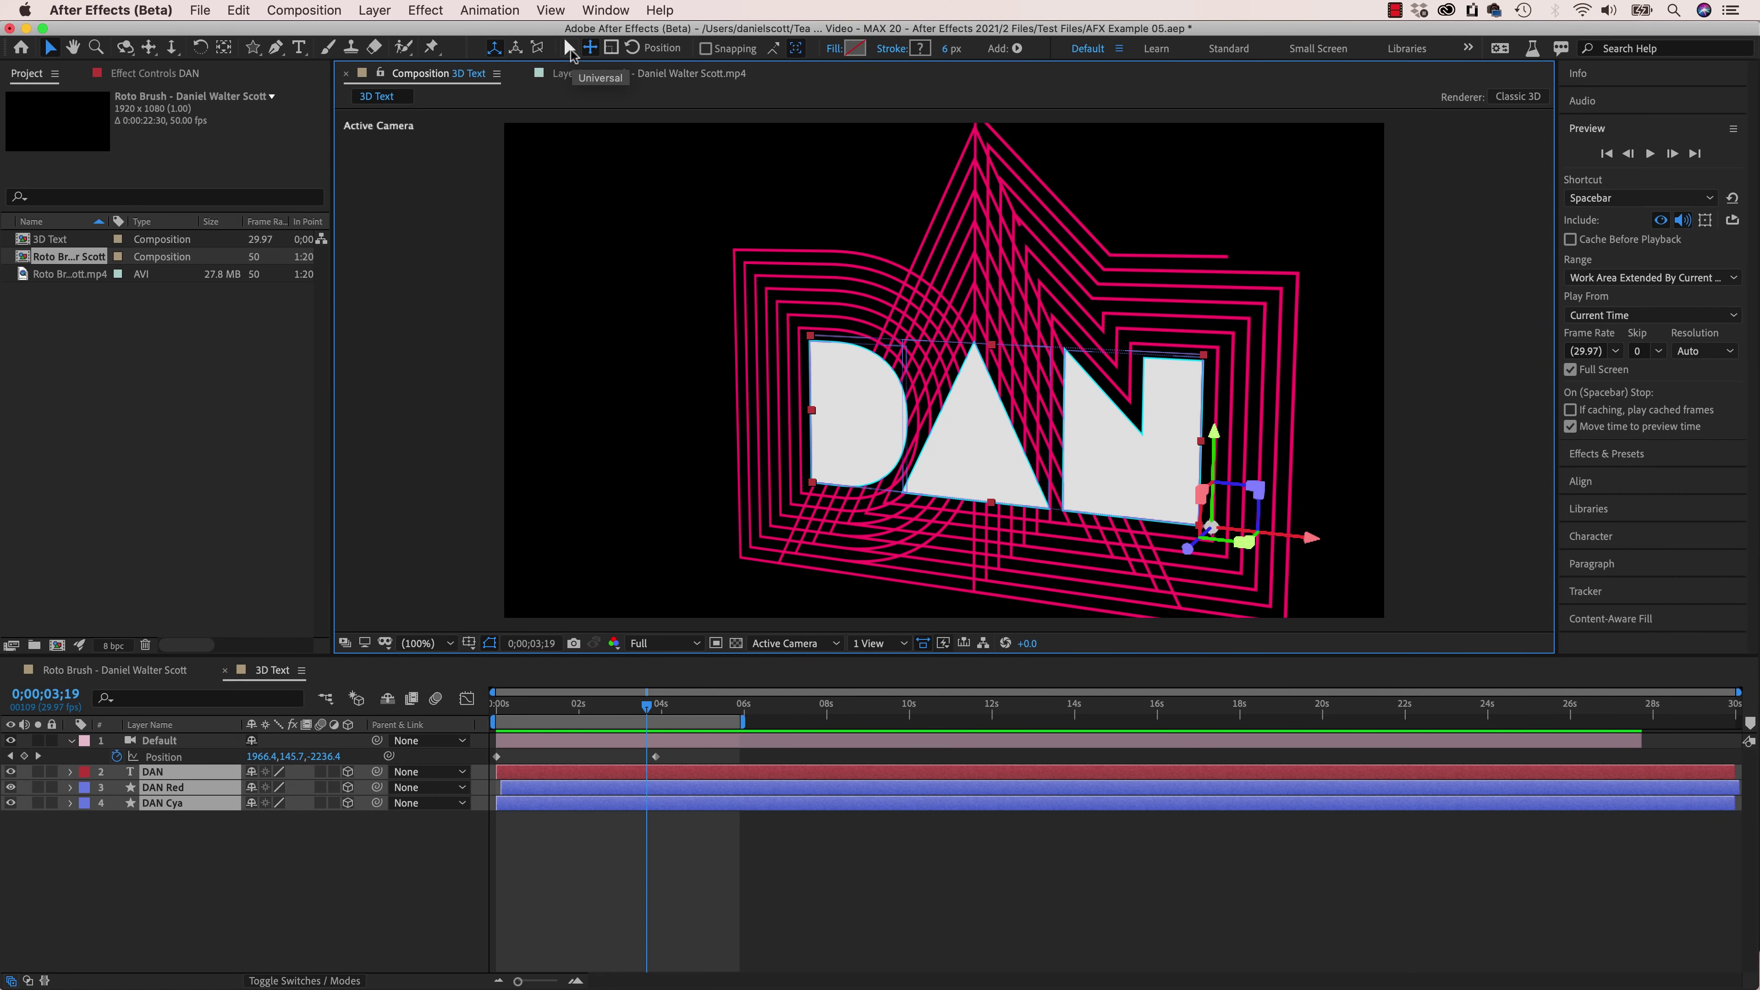
left_click(567, 46)
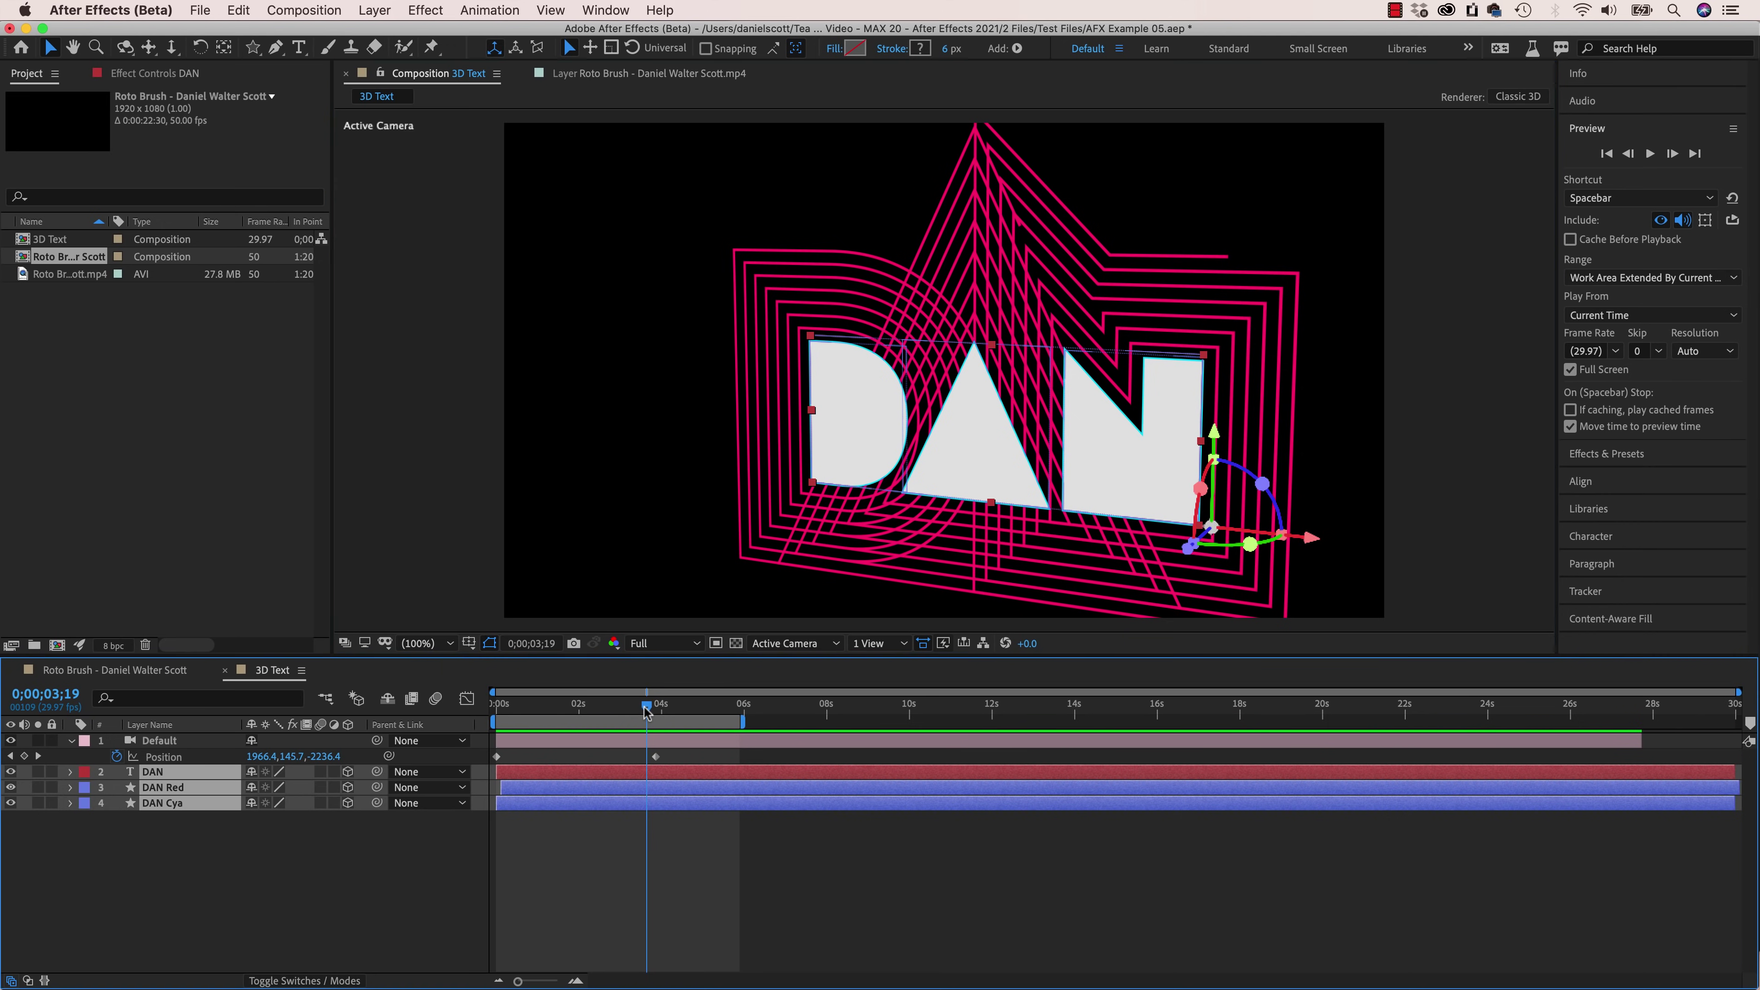
Step: Set starting Orientation keyframes on the three DAN layers at 0;00;00;00
left_click_drag(648, 707, 491, 712)
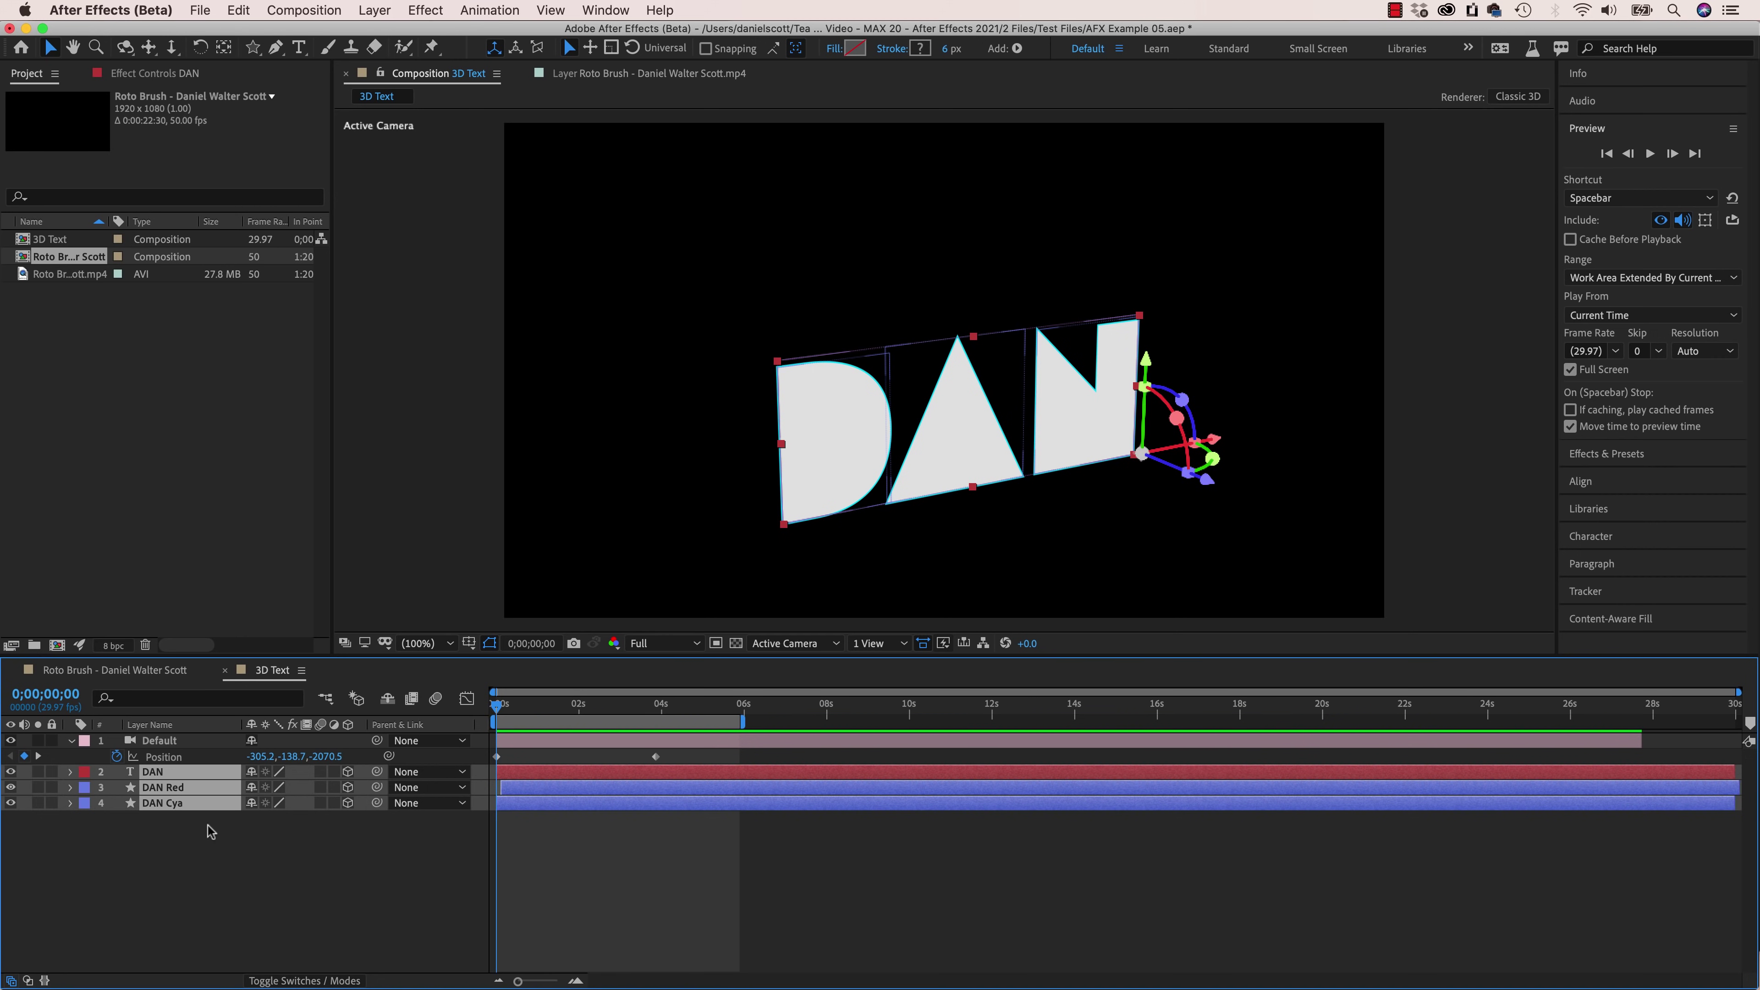
key("r")
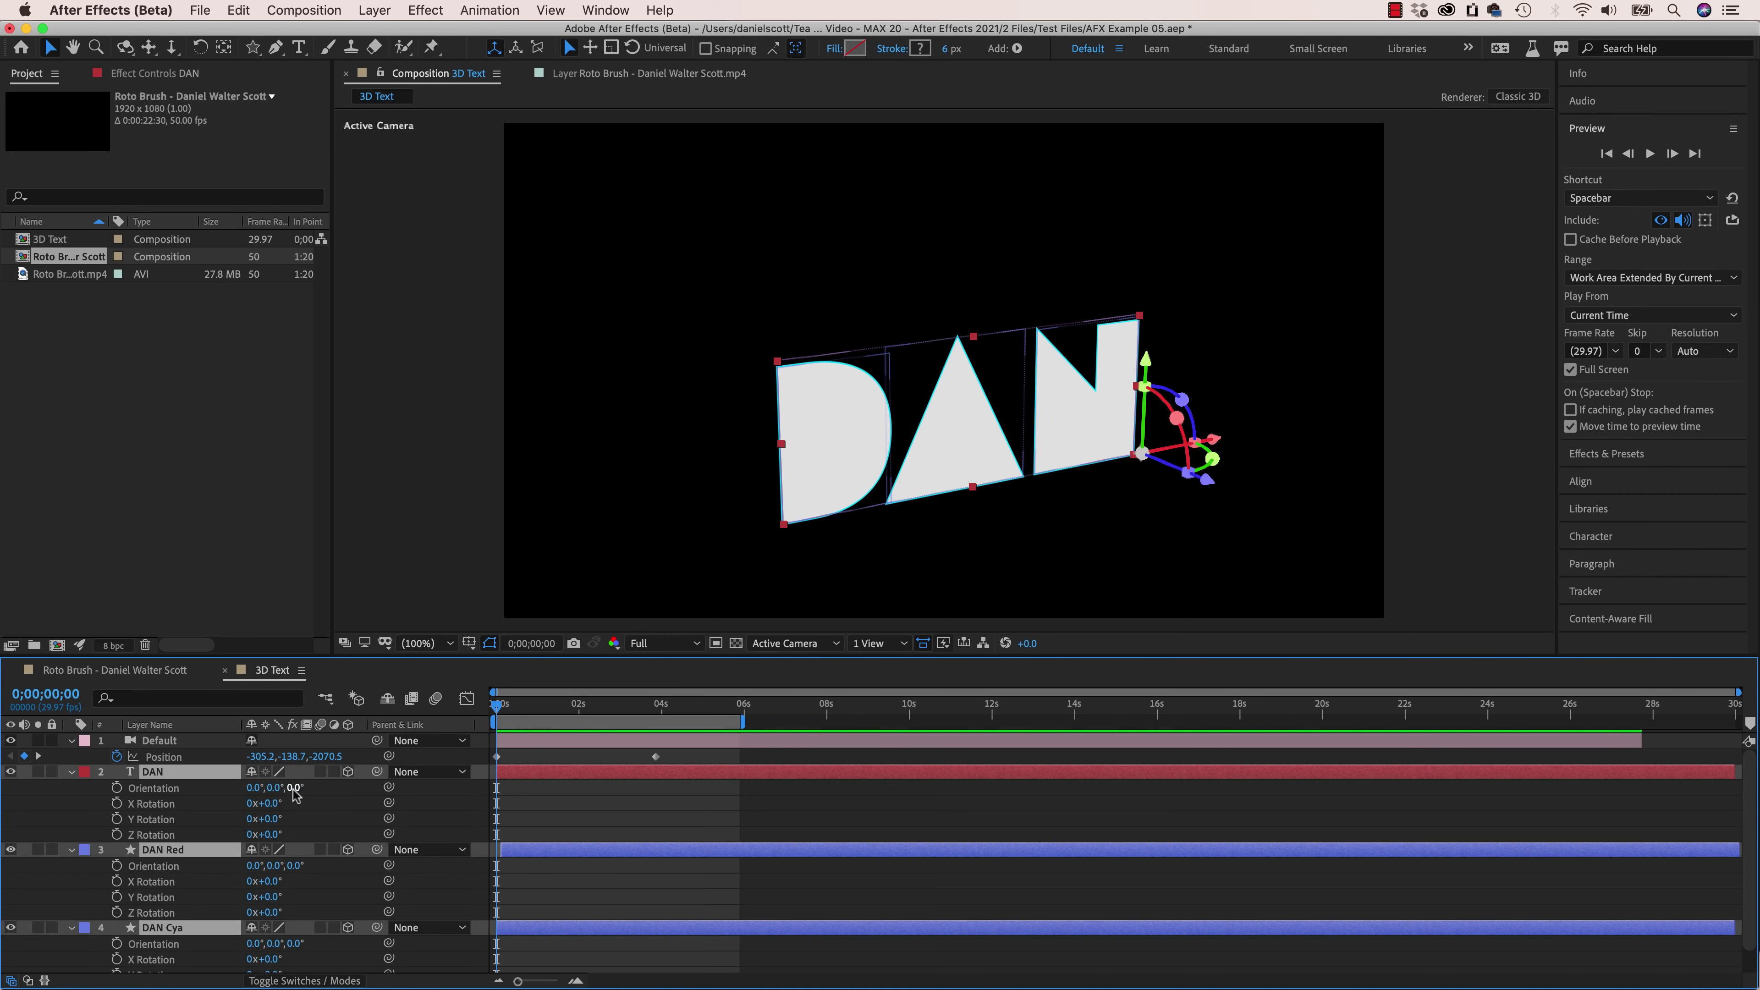
left_click(116, 787)
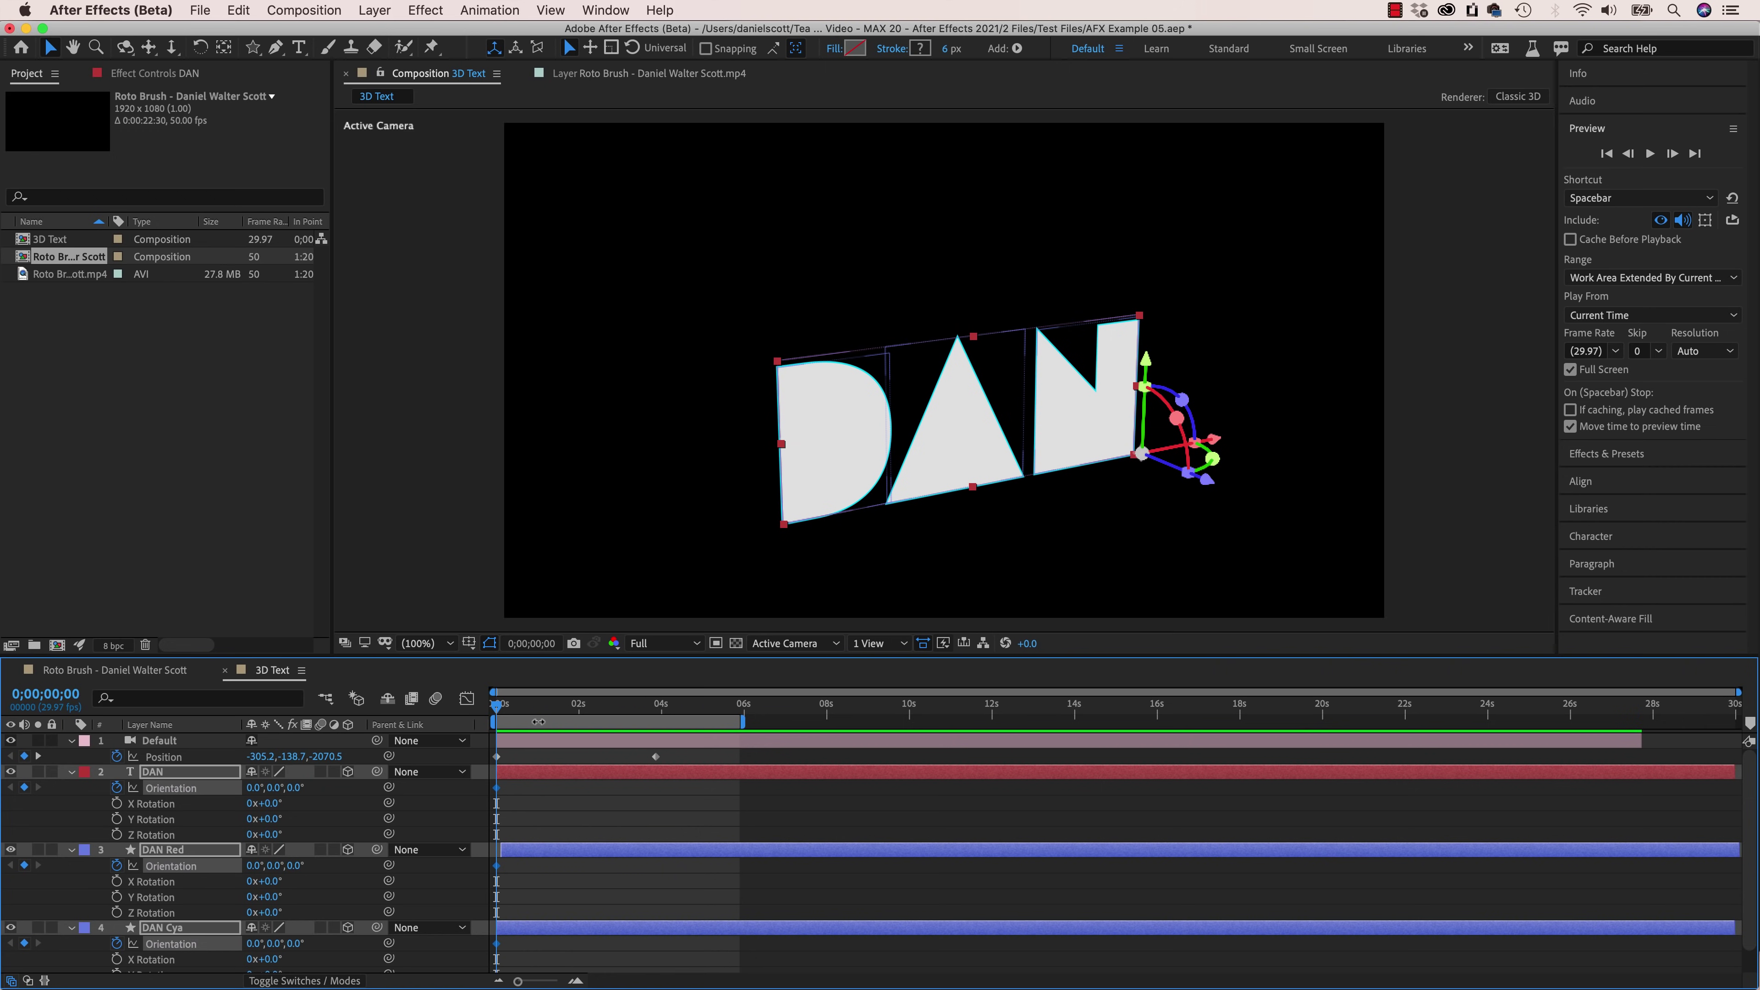
Step: At 0;00;03;26, rotate the three DAN layers to 14.9° in Z orientation and shift the new keyframes to about 2 seconds
left_click_drag(495, 710, 656, 733)
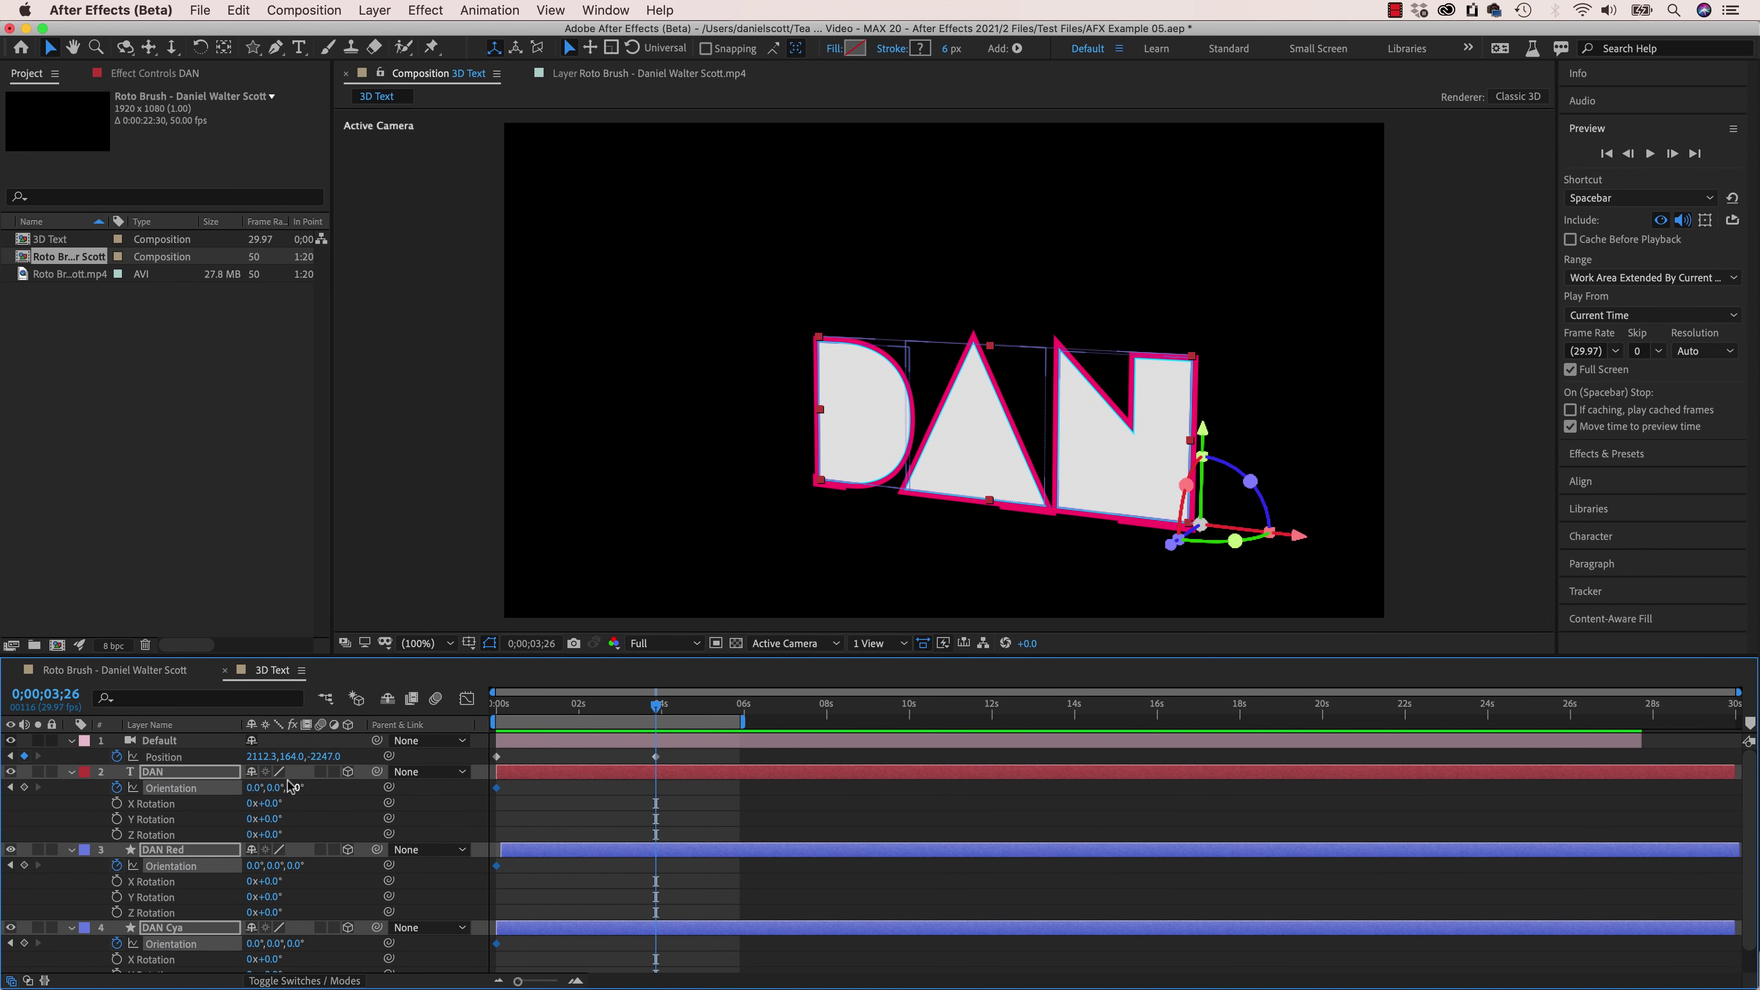
left_click_drag(1199, 524, 1201, 523)
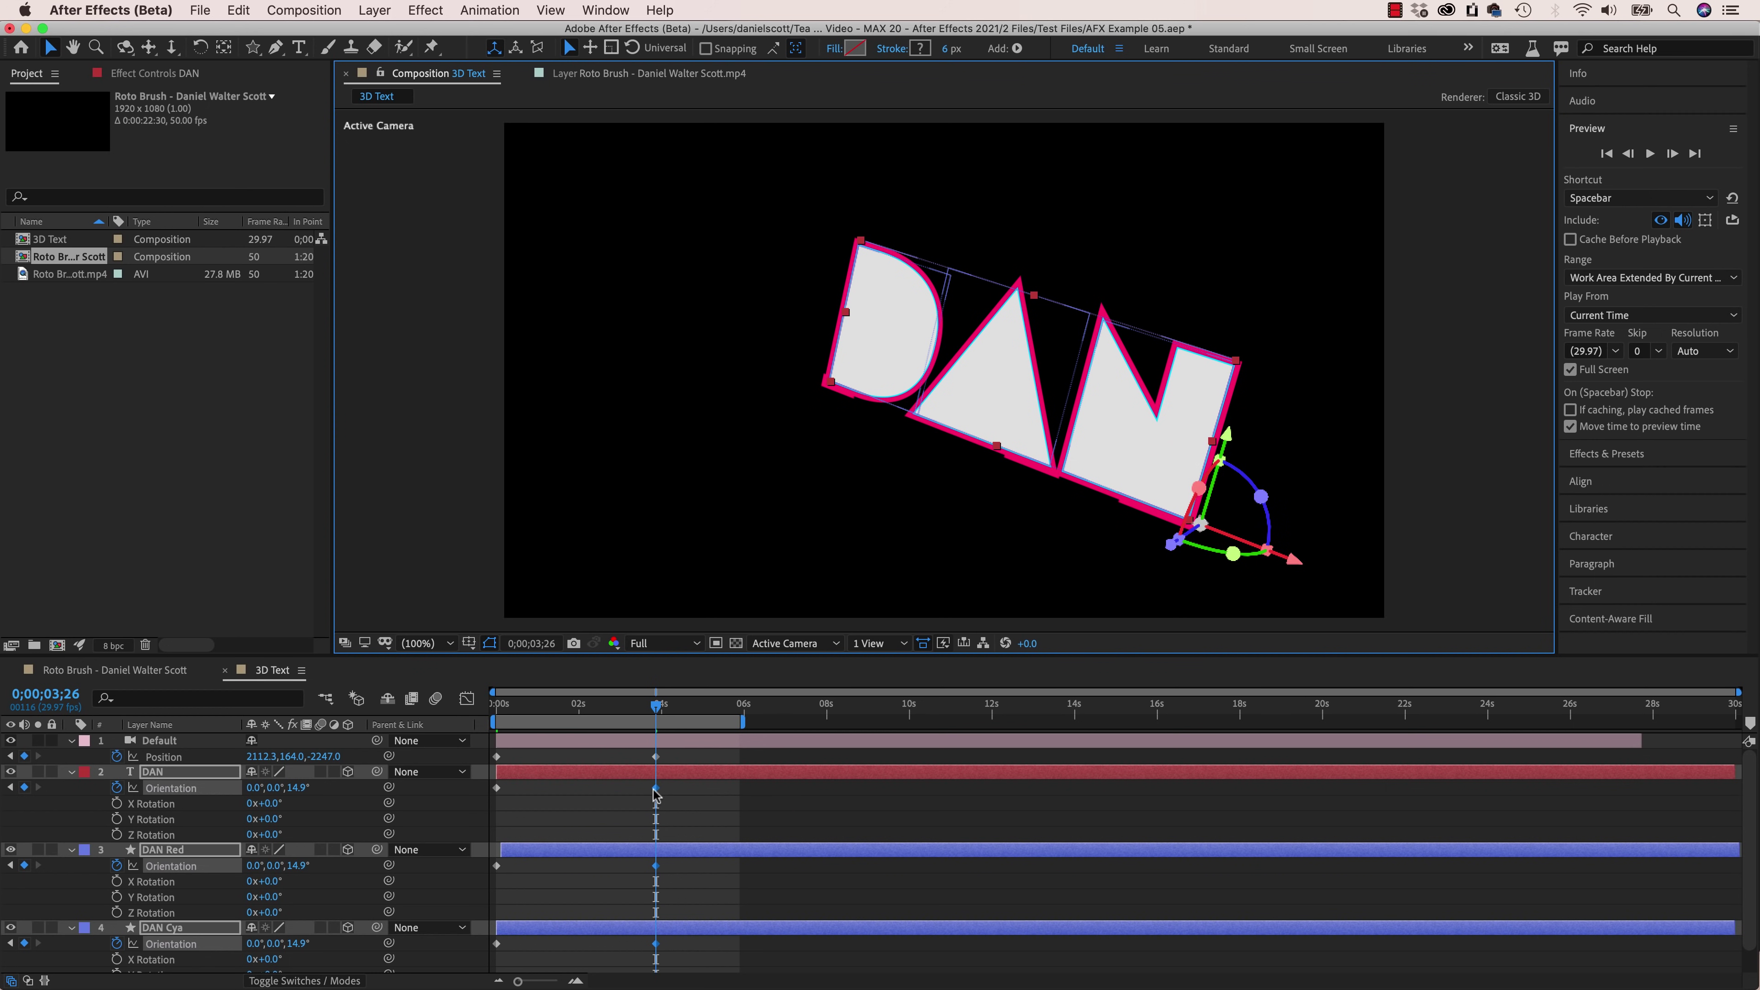
left_click_drag(656, 787, 582, 797)
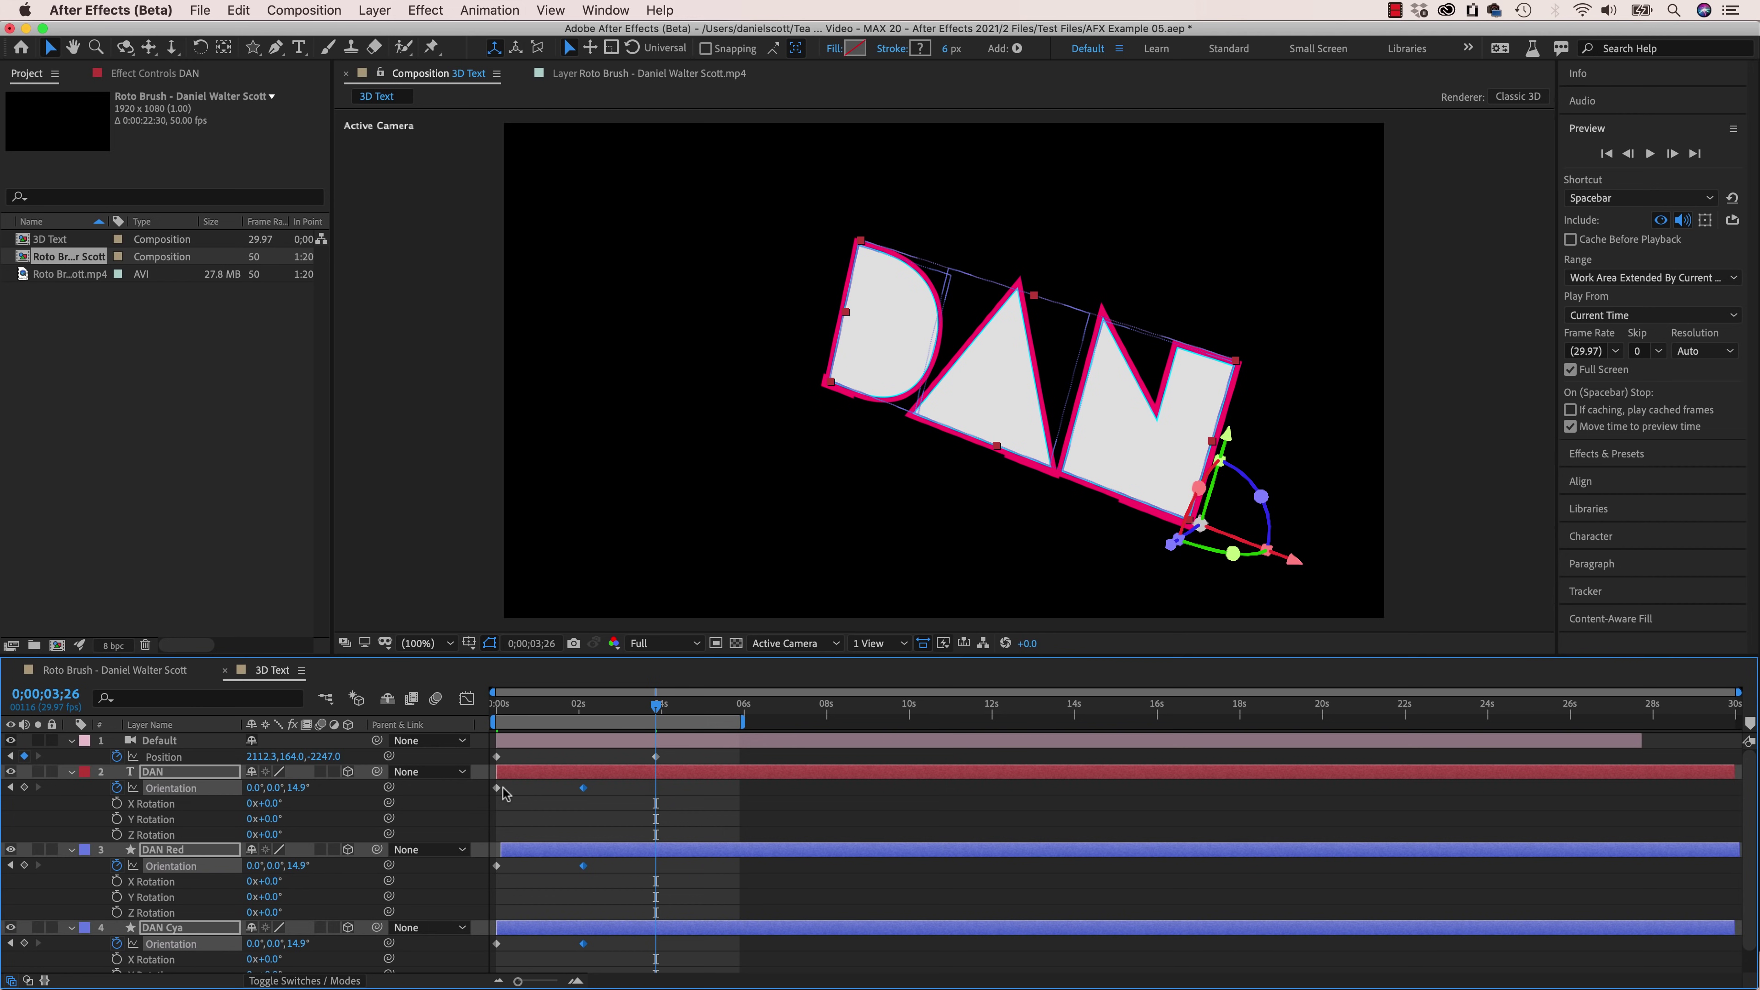
Step: Set the three layers' Z orientation to 0° at 0;00;03;26 and preview the rocking animation
left_click(296, 788)
type("0")
key("Return")
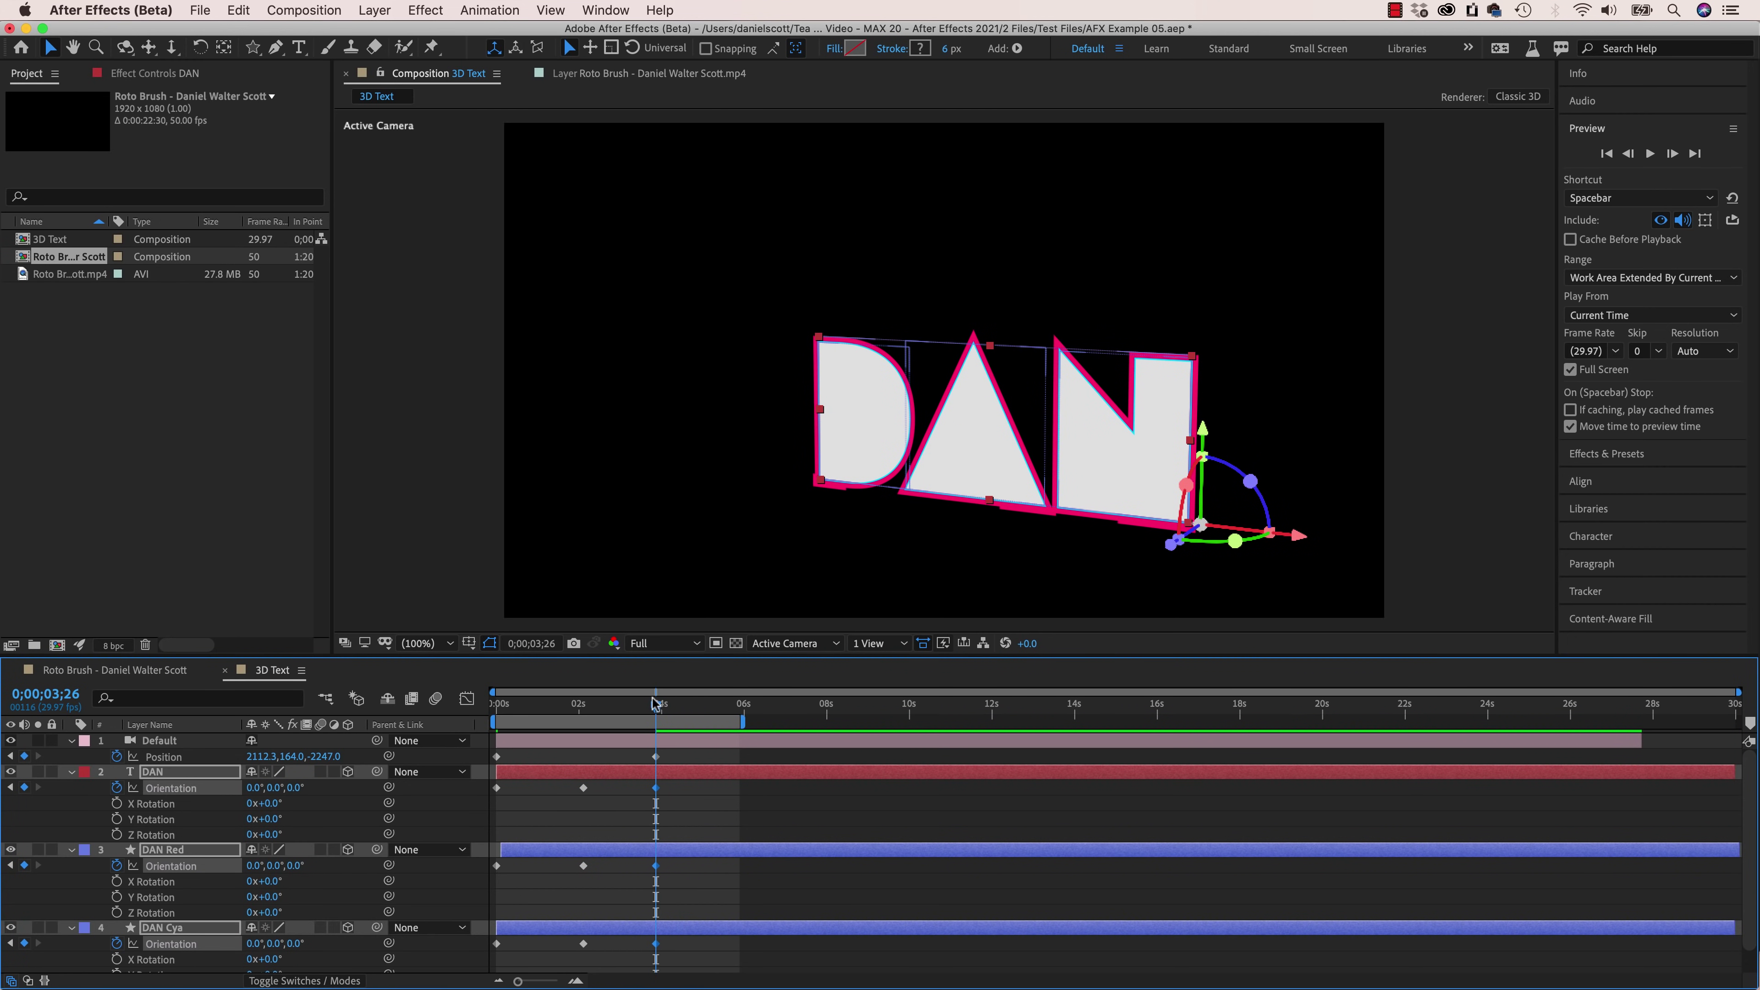
key("space")
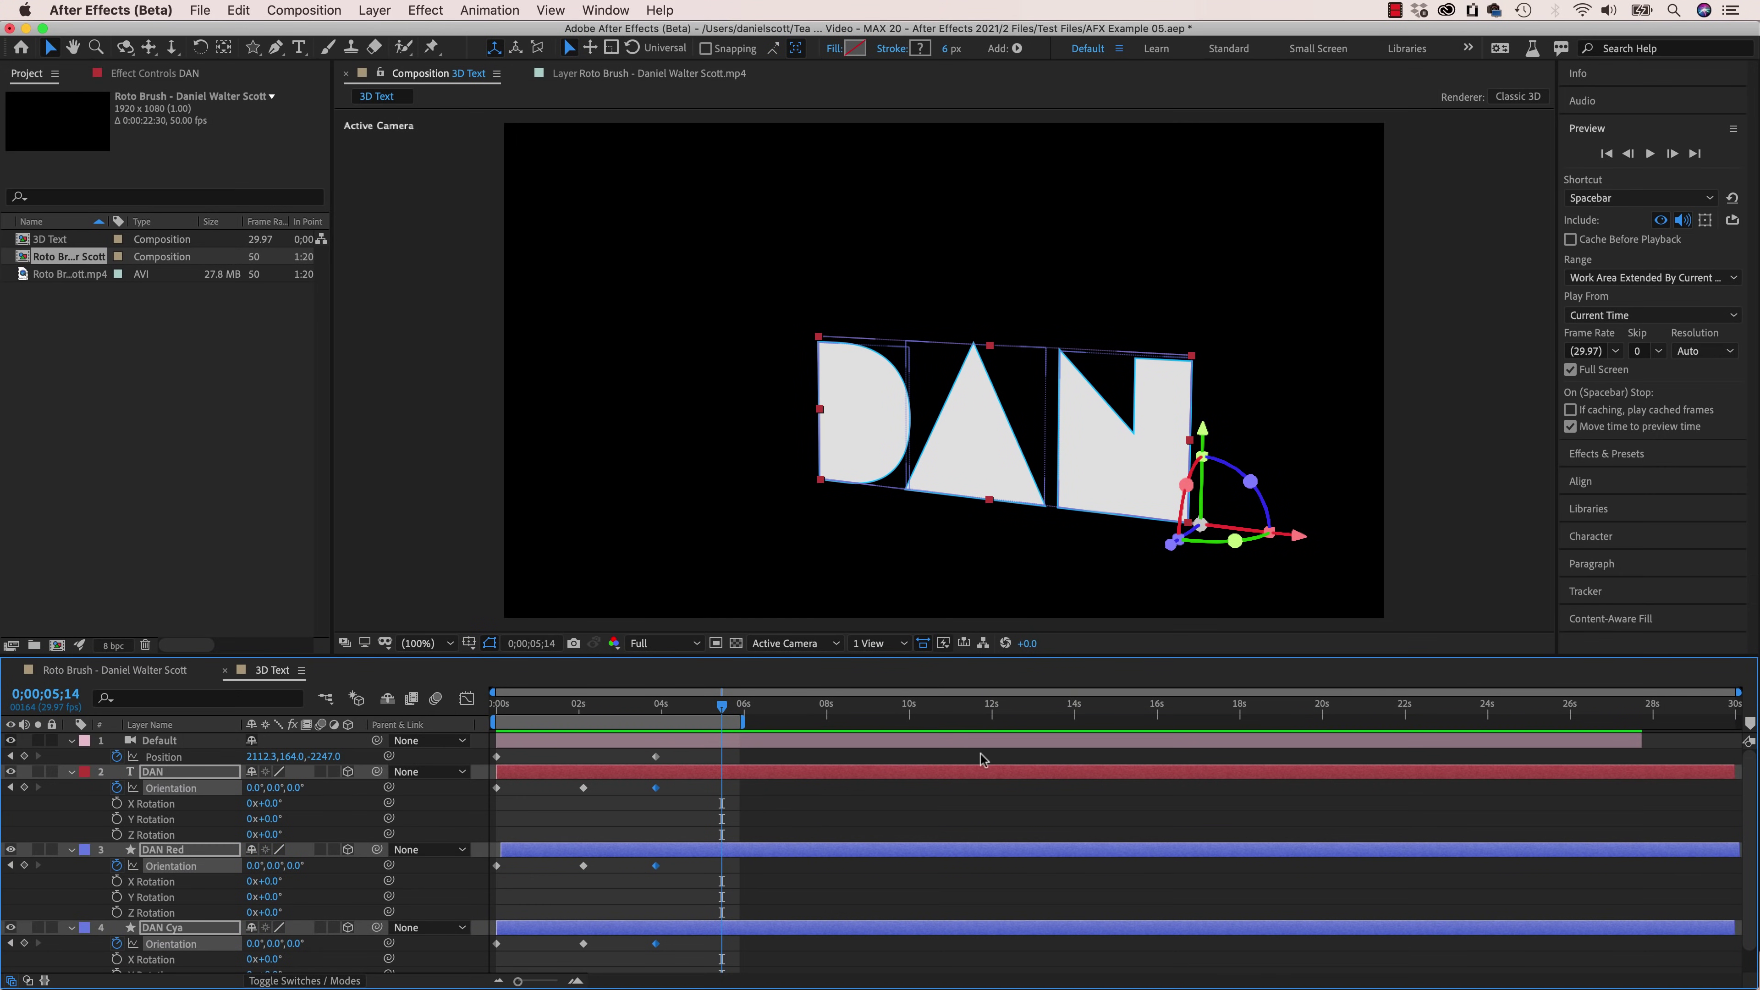
Step: Compress all Orientation keyframes of the three DAN layers so the last ones land at about 2 seconds, and preview from the start
mouse_move(680, 705)
left_mouse_down()
mouse_move(509, 707)
mouse_move(663, 692)
left_mouse_up()
scroll(693, 787, "down", 1)
left_click_drag(690, 760, 496, 966)
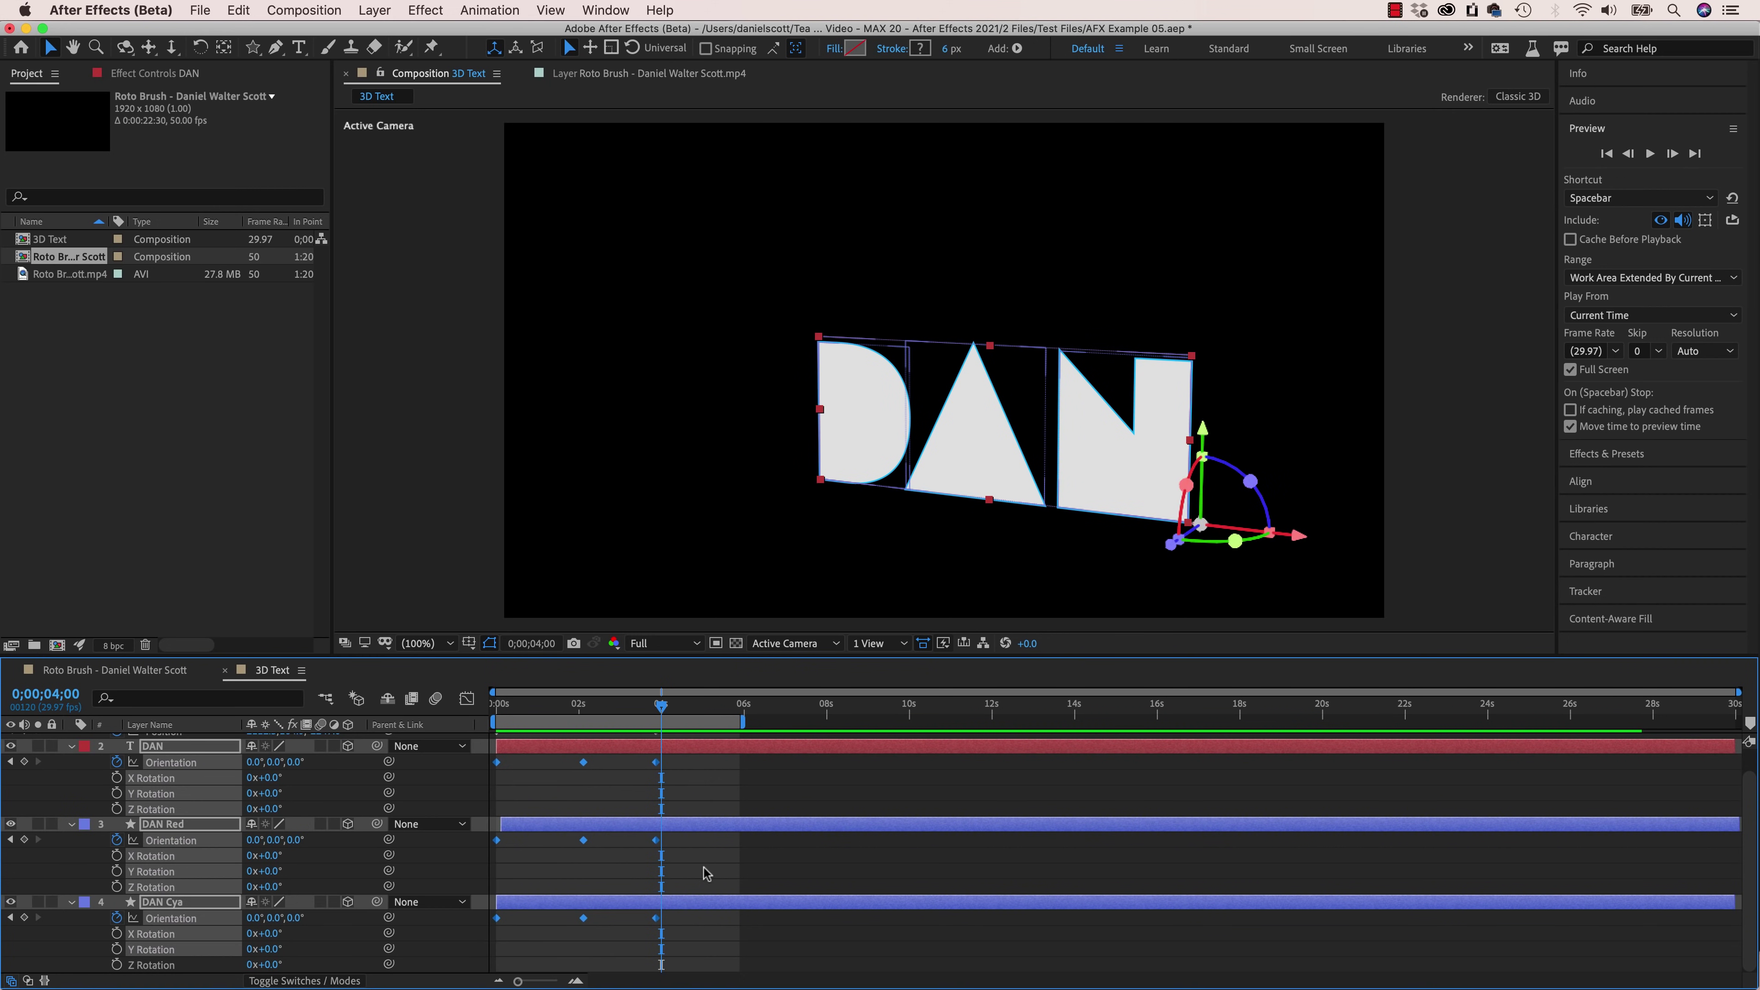
left_click(654, 917, "super")
left_click_drag(655, 917, 574, 920)
key("Home")
key("space")
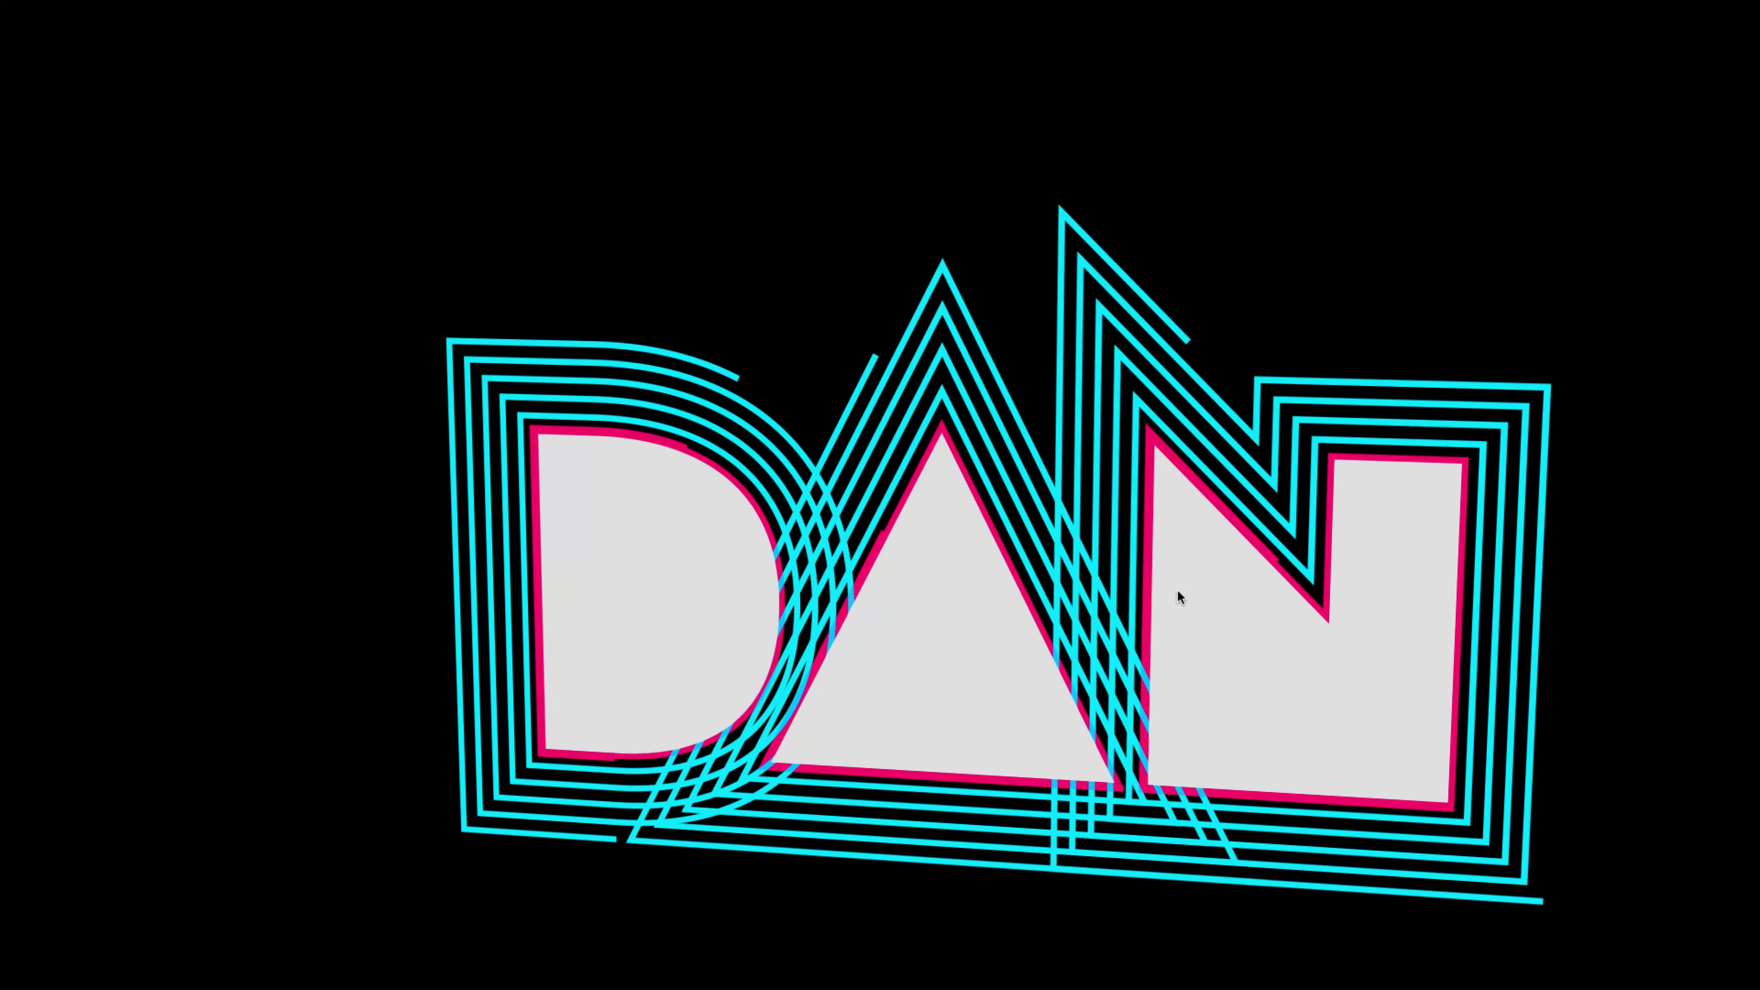
key("space")
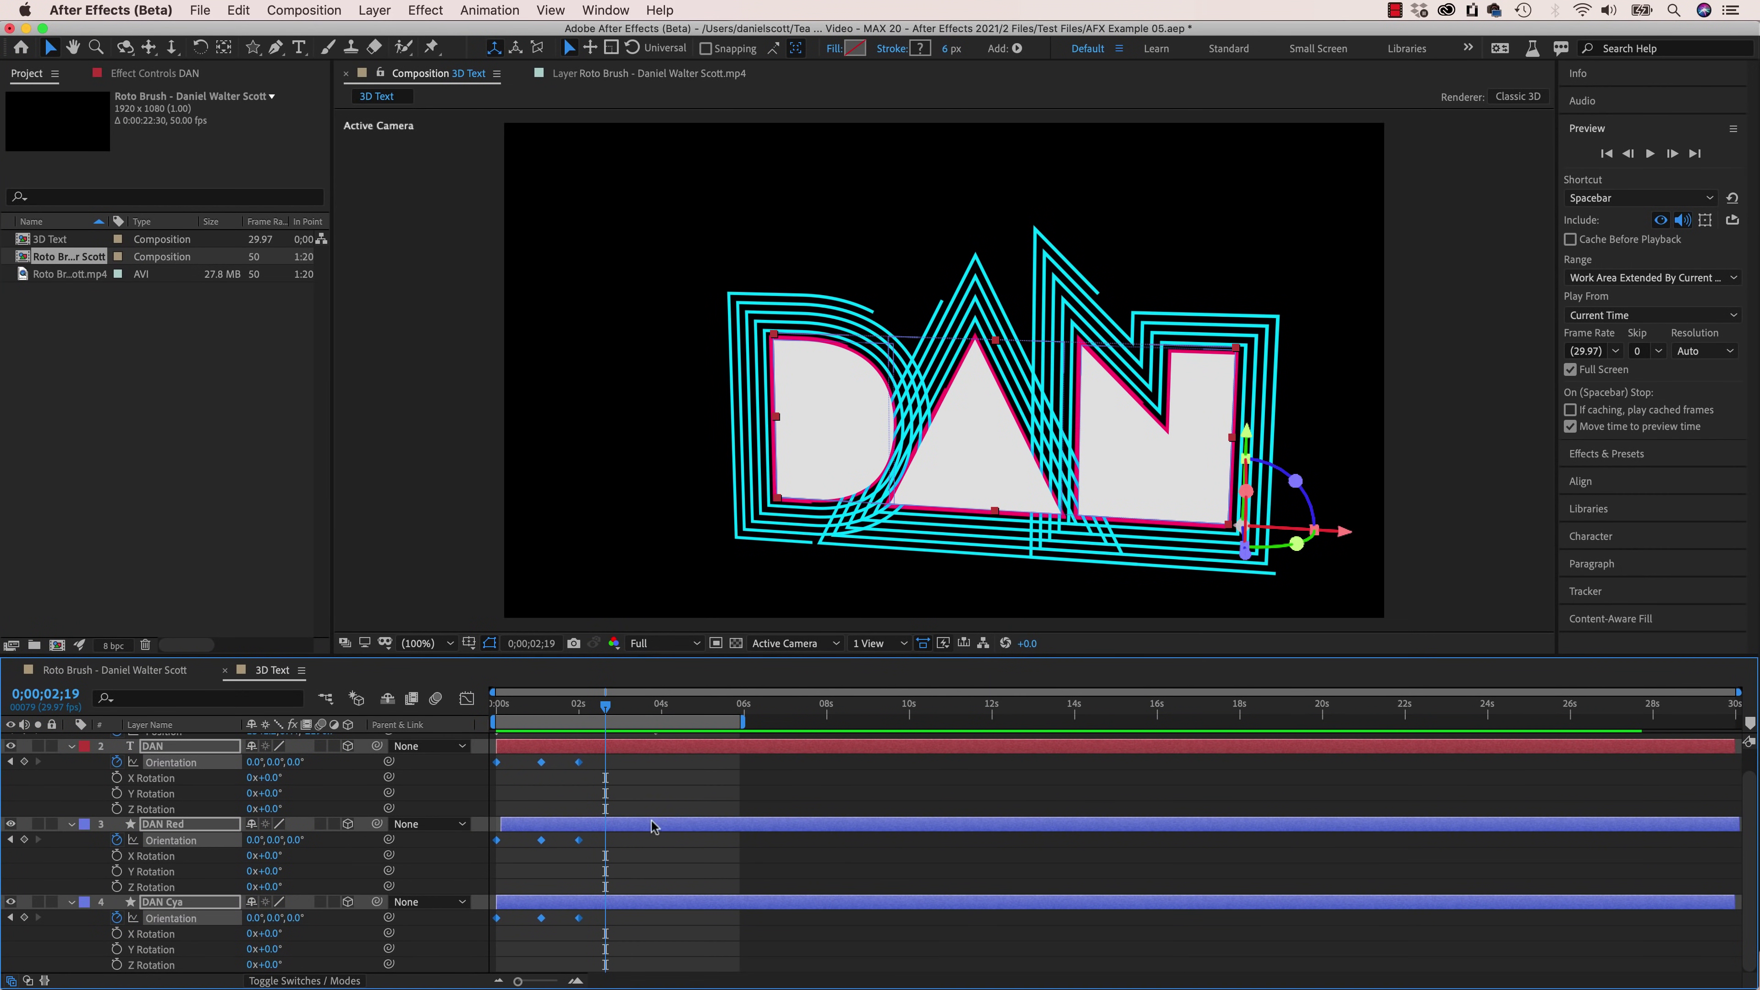
Step: At 0;00;00;27, activate the Type tool and orbit the camera around the DAN text with that tool still active
left_click_drag(582, 702, 535, 707)
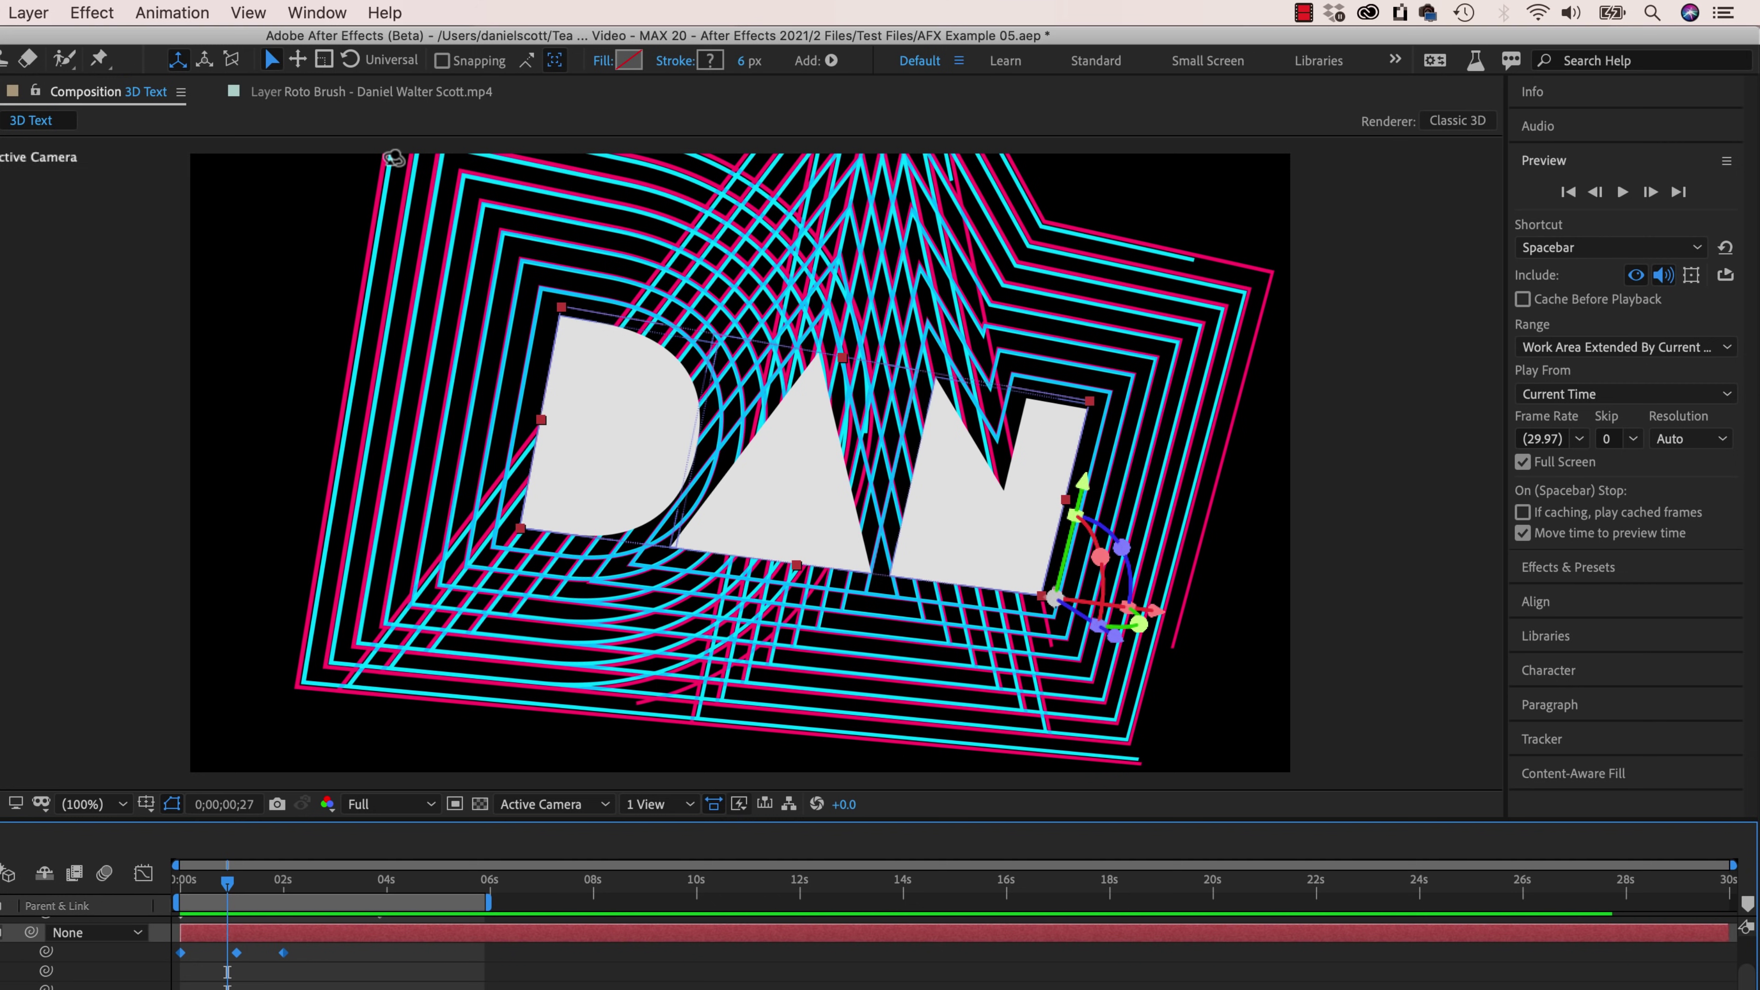
key("v")
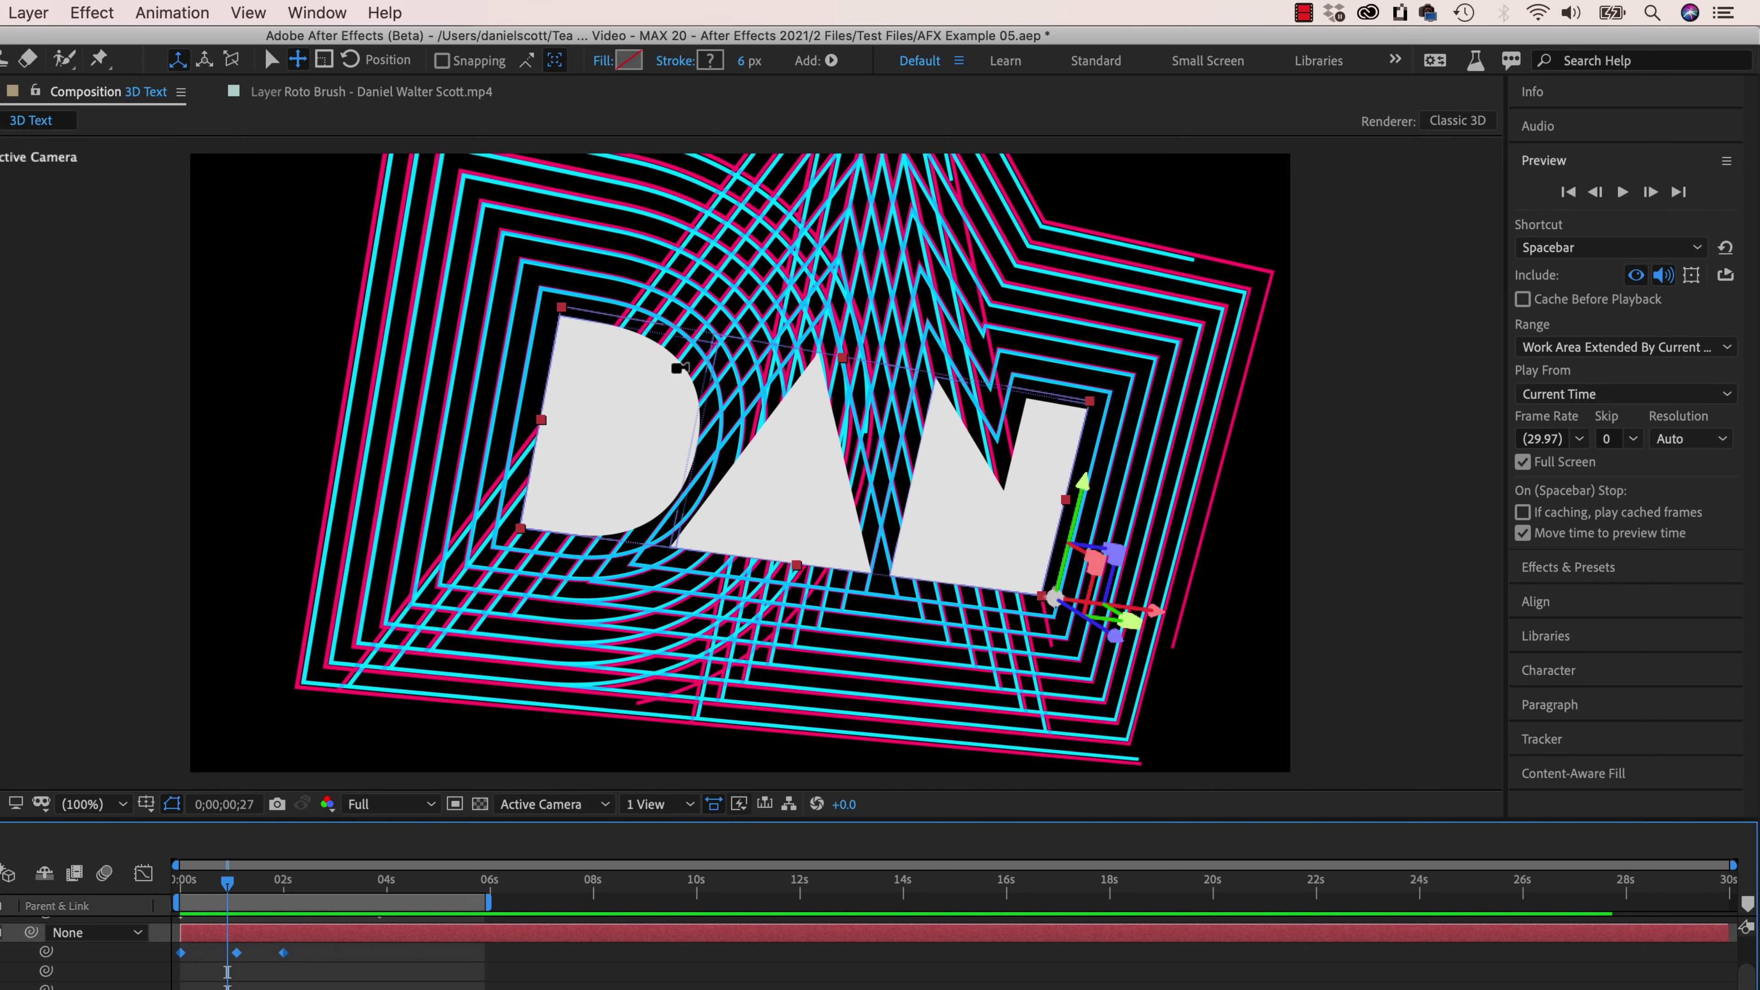
left_click(1, 91)
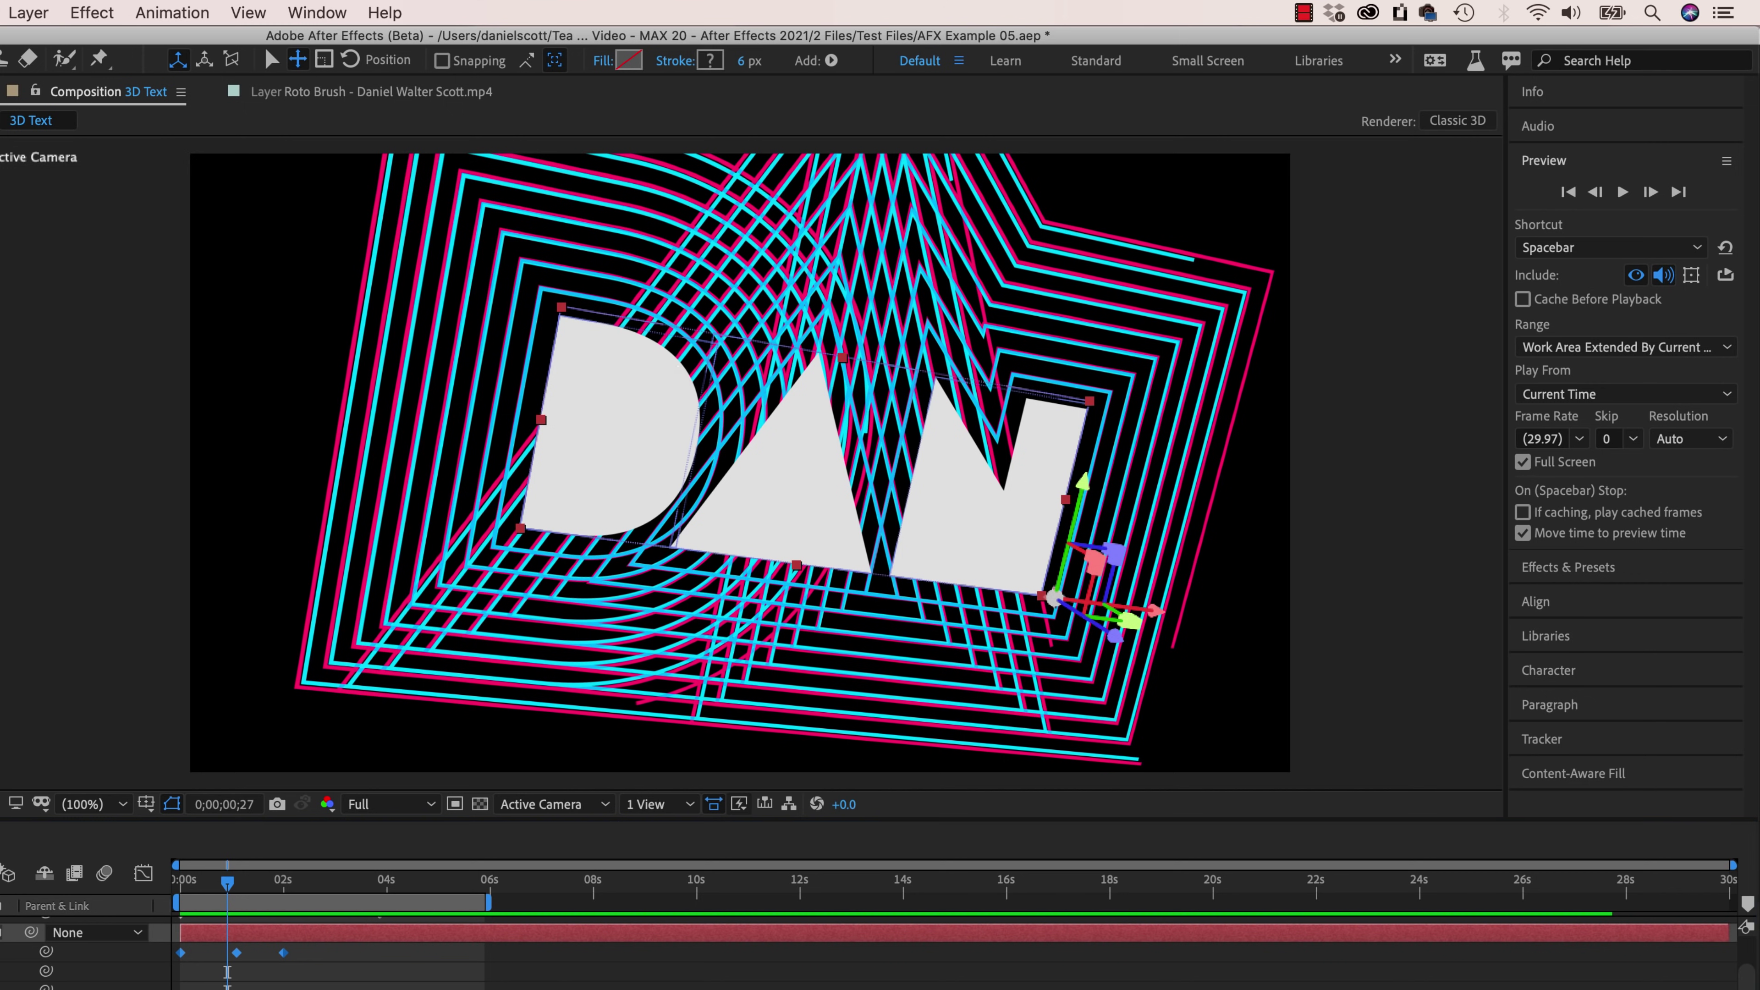
key("super+t")
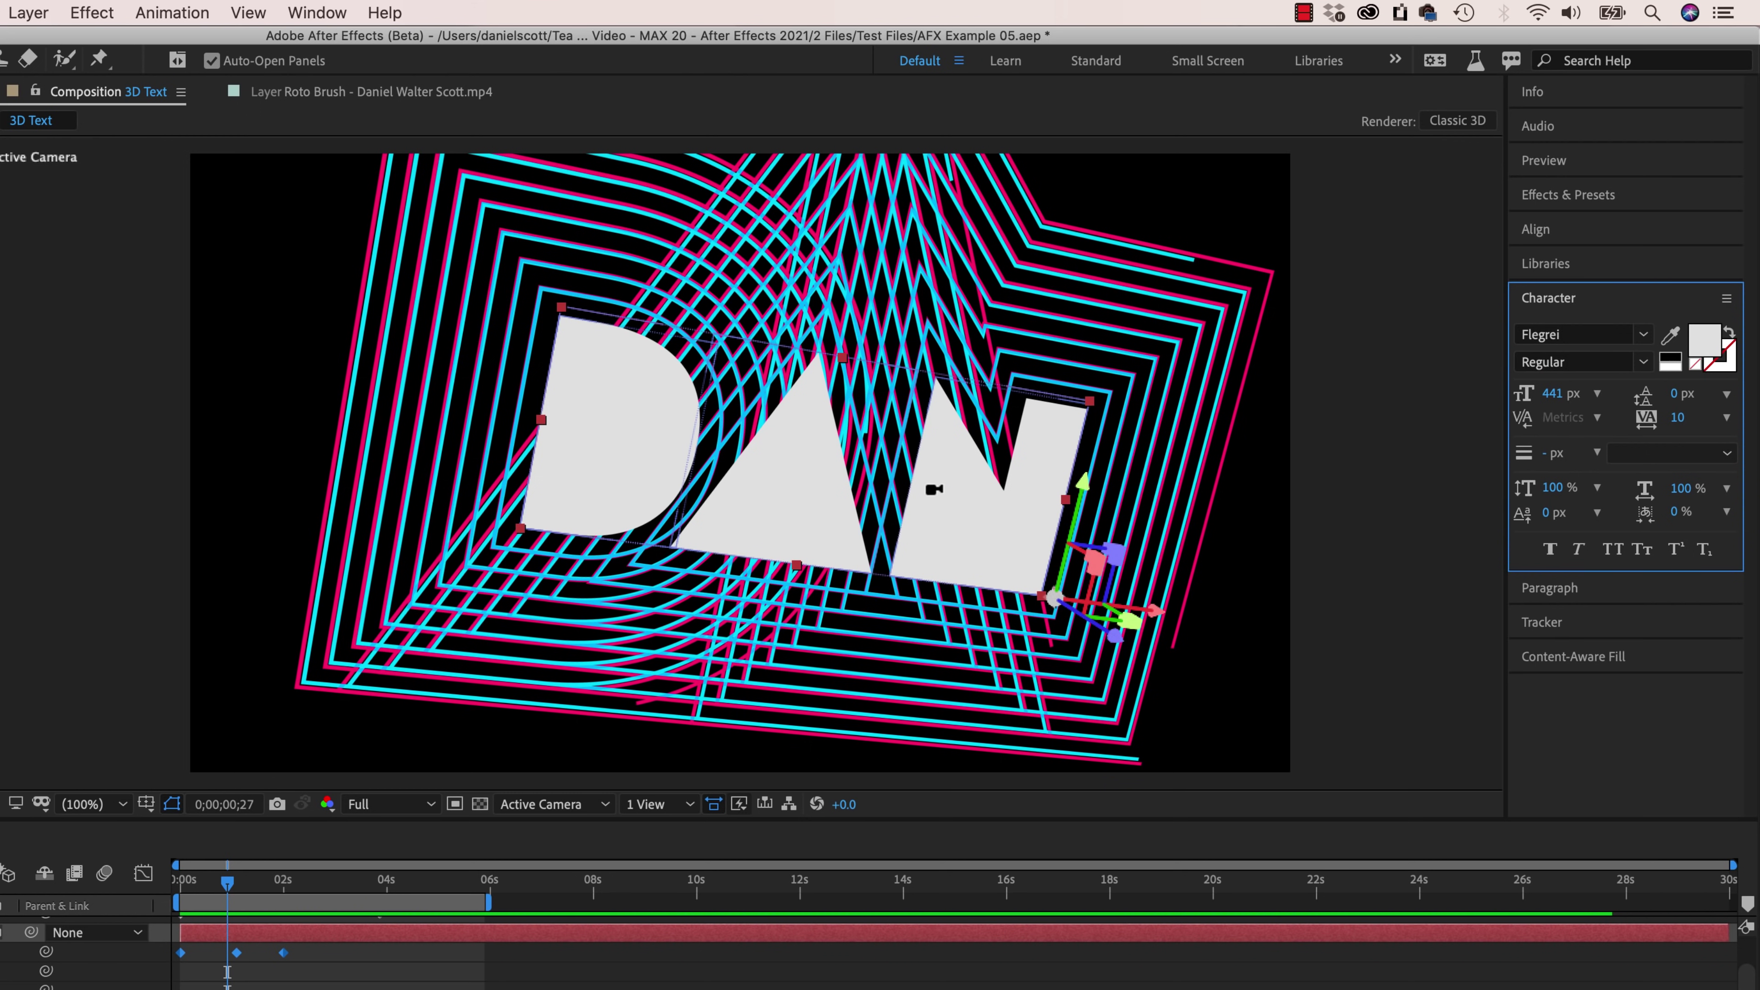
mouse_move(785, 442)
left_mouse_down()
mouse_move(826, 464)
mouse_move(785, 443)
mouse_move(787, 424)
left_mouse_up()
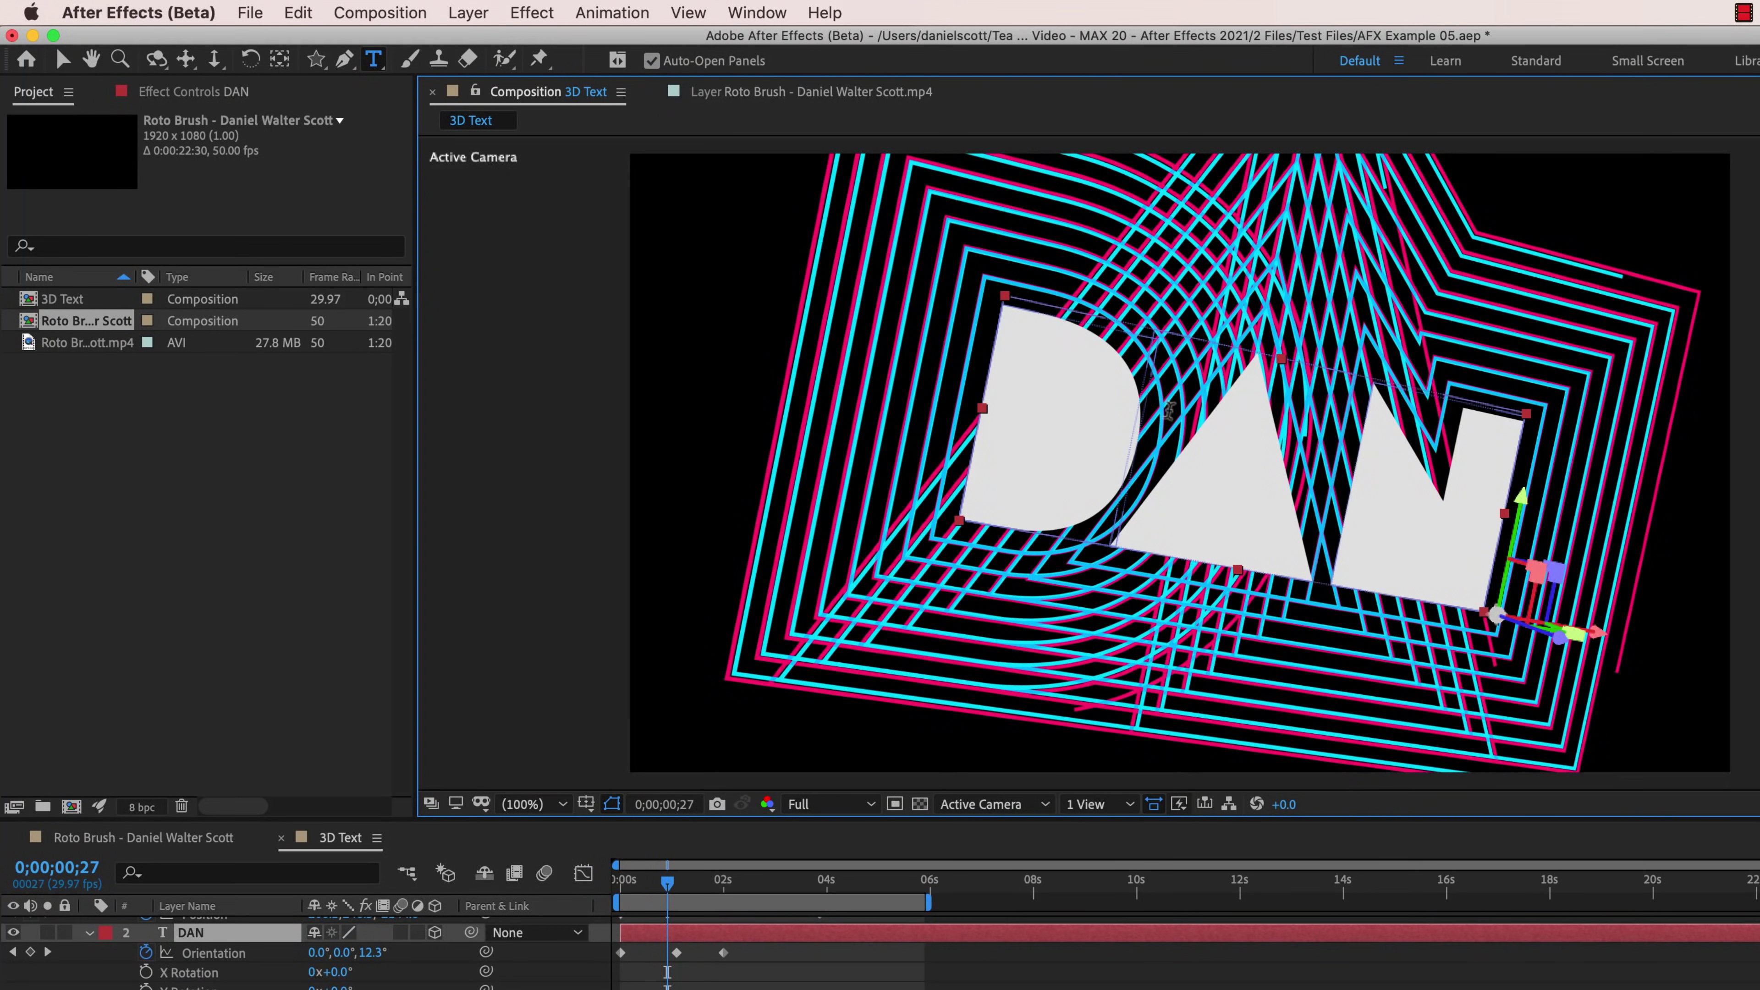
left_click_drag(1147, 389, 1154, 393)
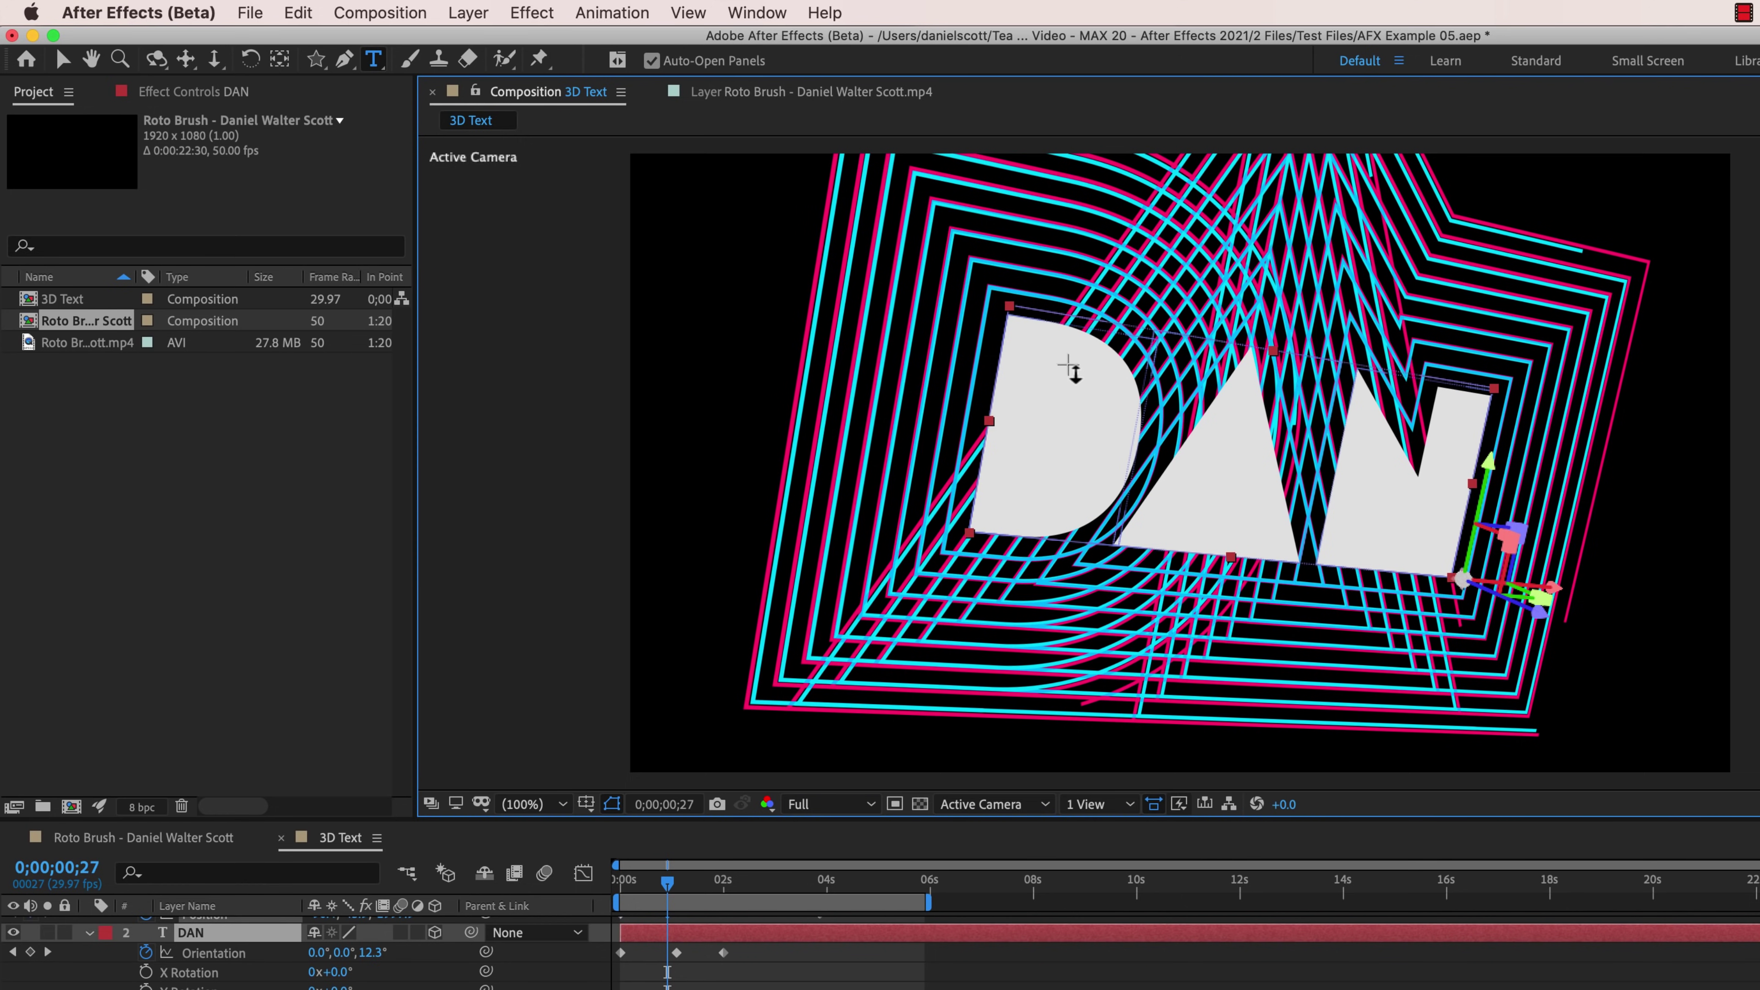
Step: Dolly the camera closer to the DAN text and pan it slightly with the Type tool active, finishing with the Selection tool
left_click_drag(1068, 362, 1069, 326)
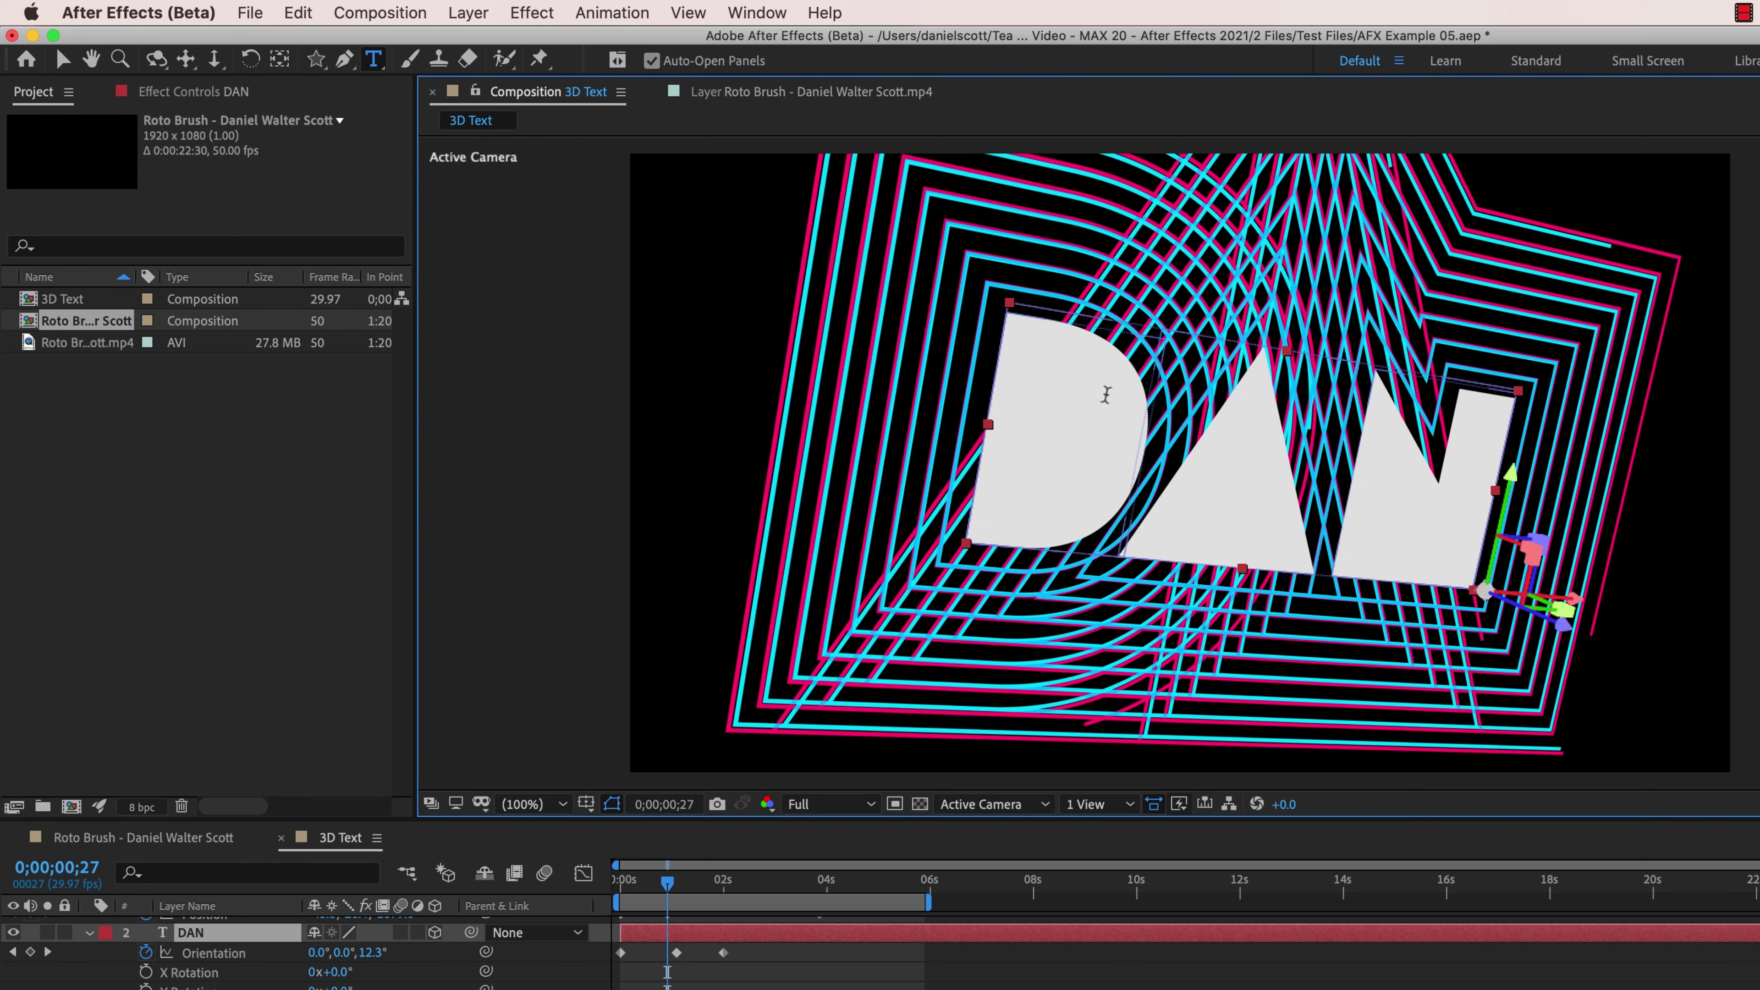
key("space")
mouse_move(1115, 430)
left_mouse_down()
mouse_move(1111, 346)
mouse_move(1013, 397)
mouse_move(1094, 451)
mouse_move(1112, 445)
mouse_move(1053, 436)
mouse_move(1062, 450)
mouse_move(1080, 434)
left_mouse_up()
scroll(1080, 434, "down", 2)
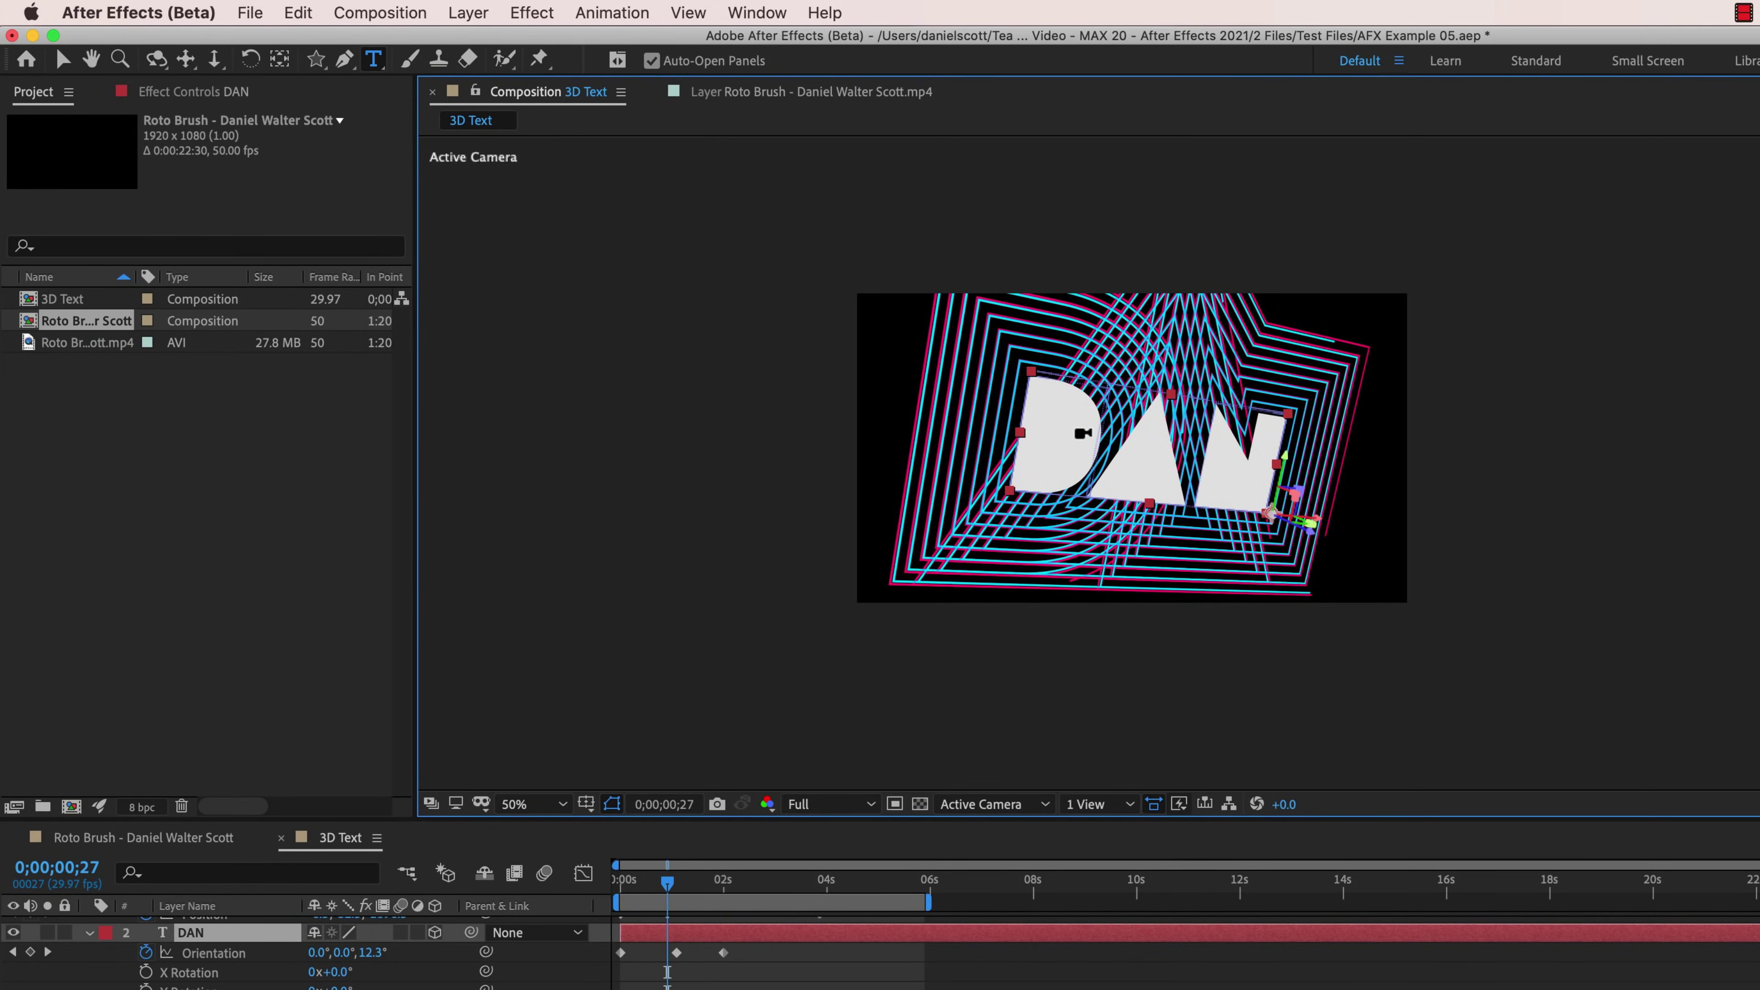
scroll(1081, 434, "up", 2)
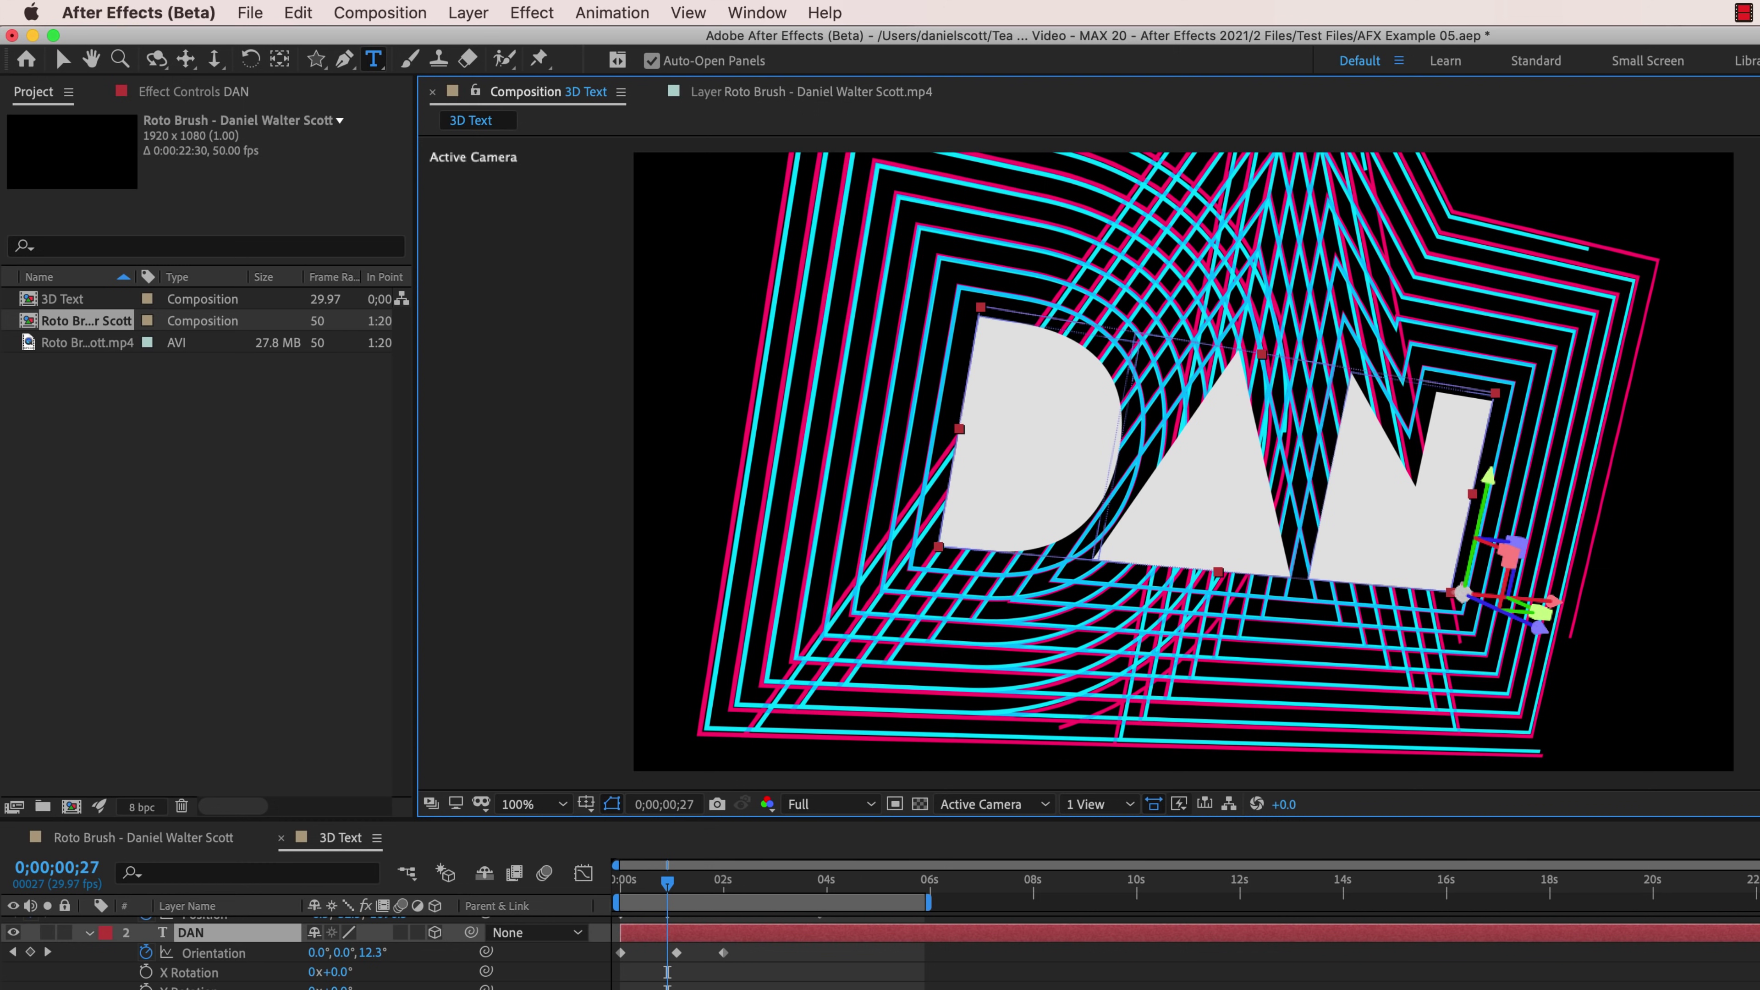
key("v")
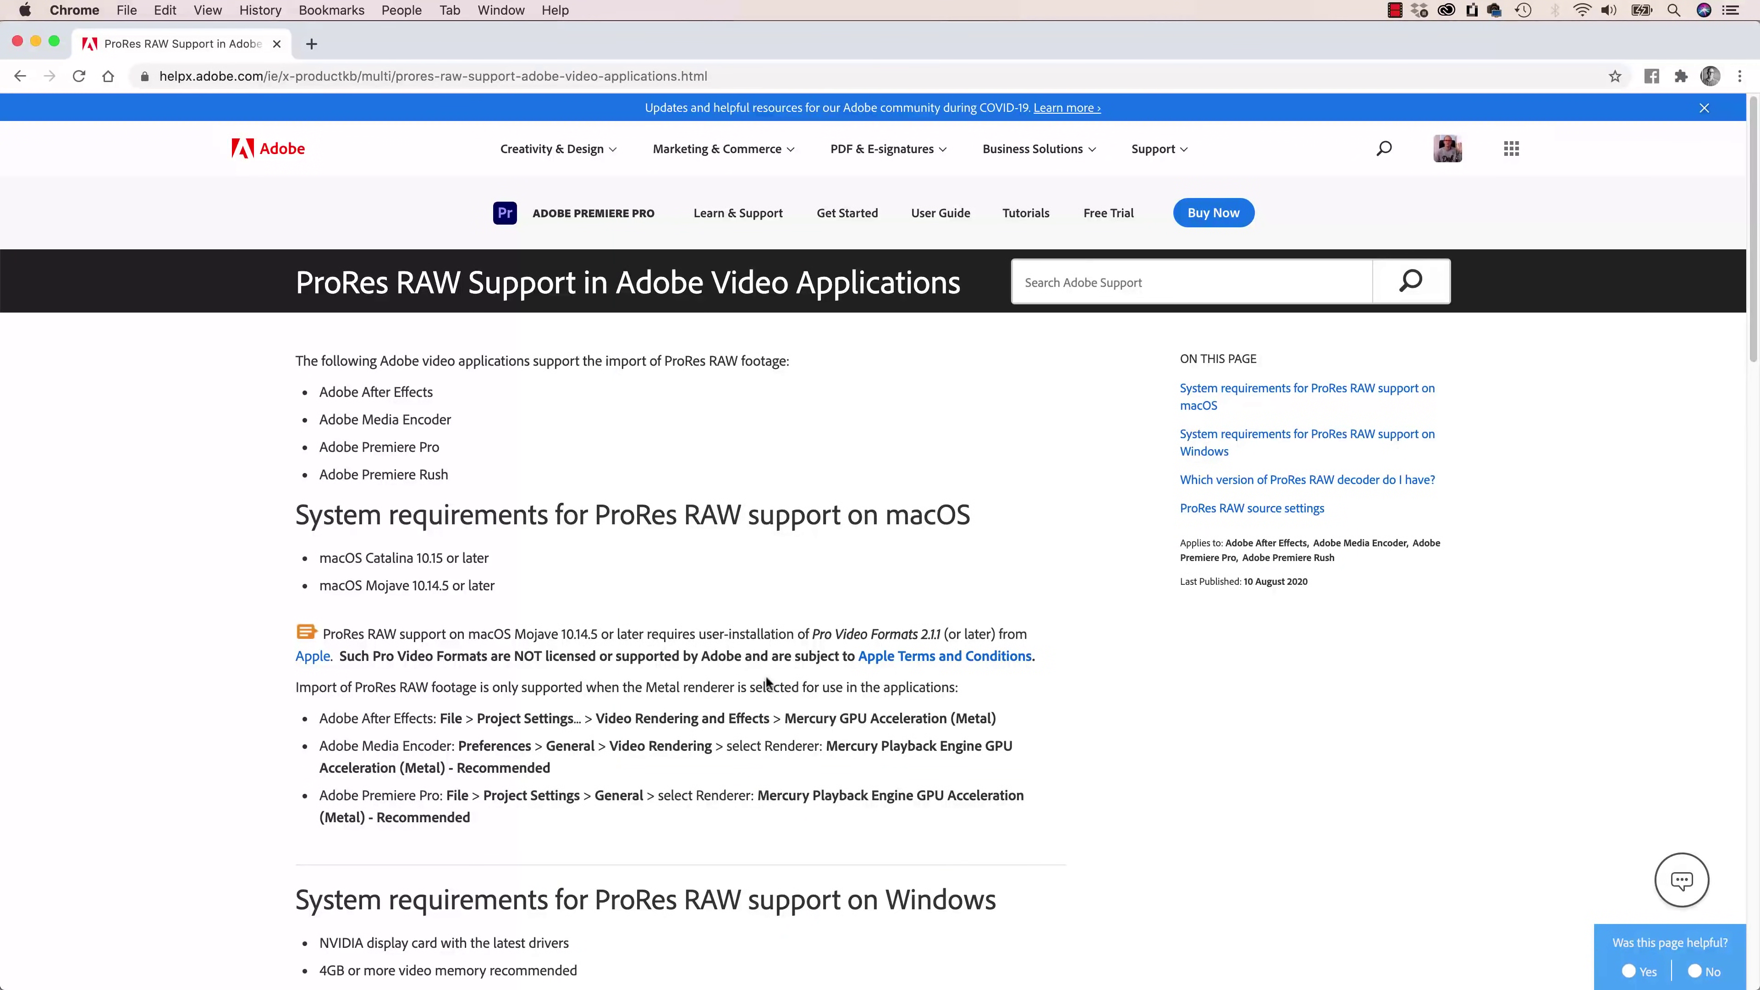
Step: On Adobe's ProRes RAW support page in Chrome, highlight "ProRes" and "RAW" in the macOS system requirements heading, and clear the highlight
double_click(625, 516)
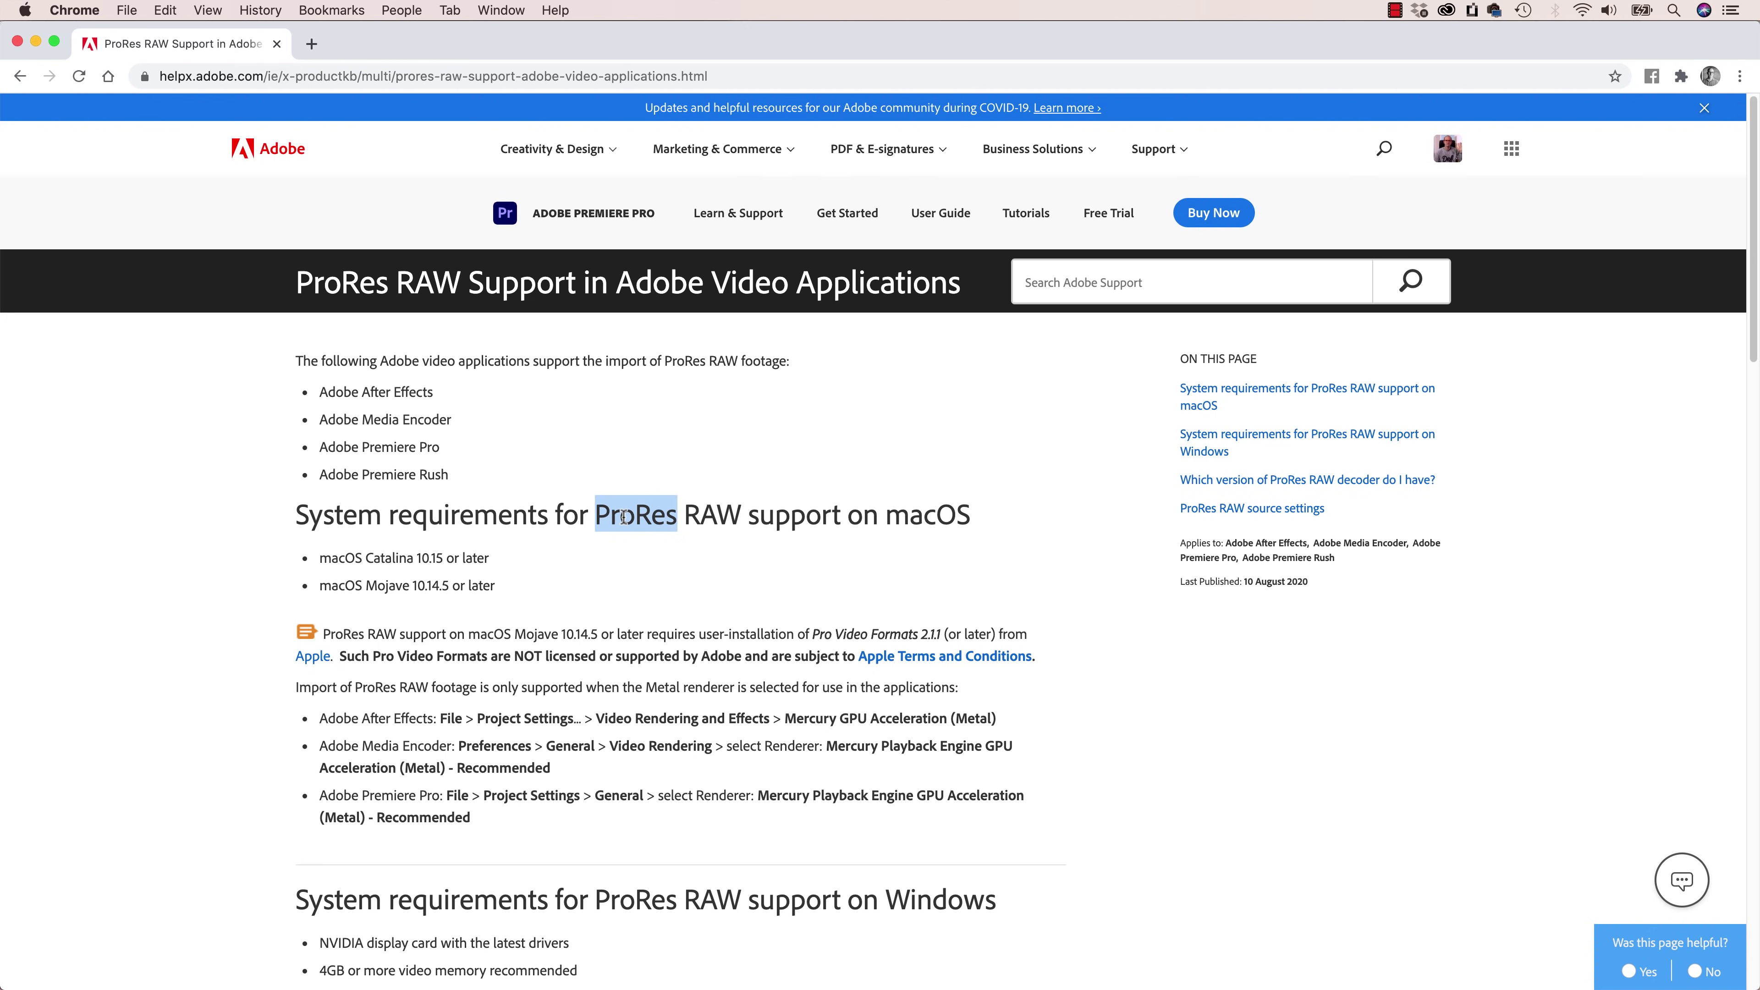
left_click(722, 514)
double_click(720, 511)
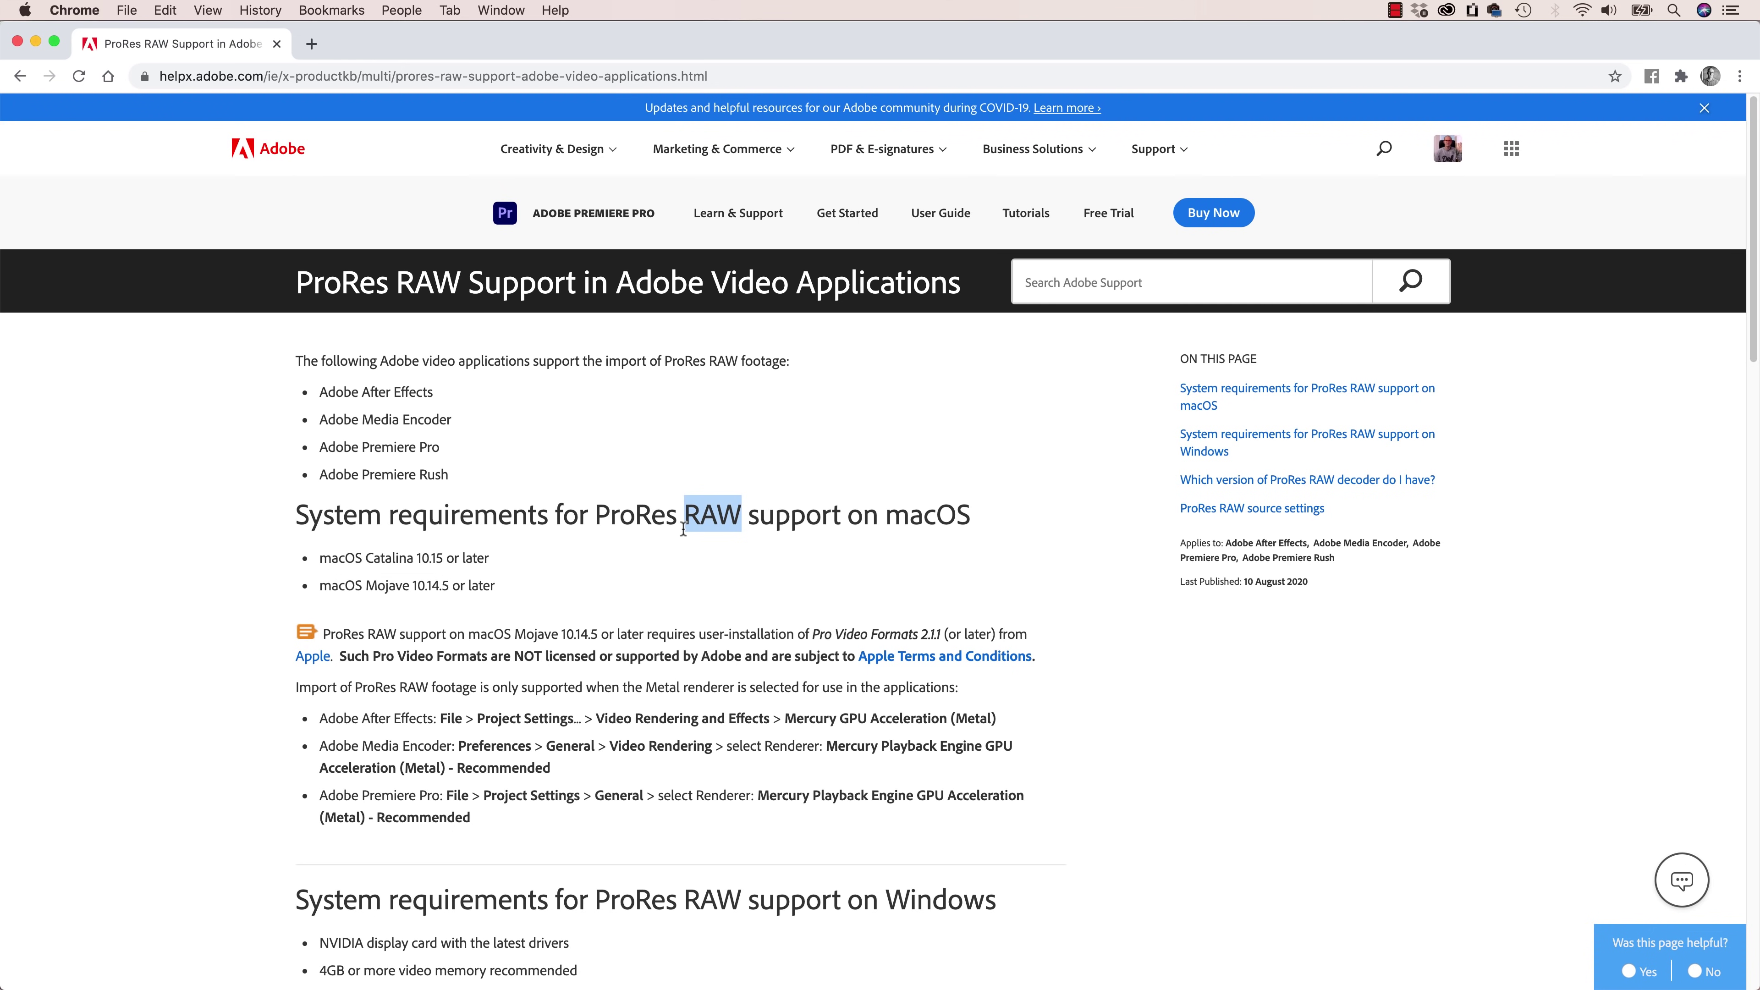
left_click(689, 521)
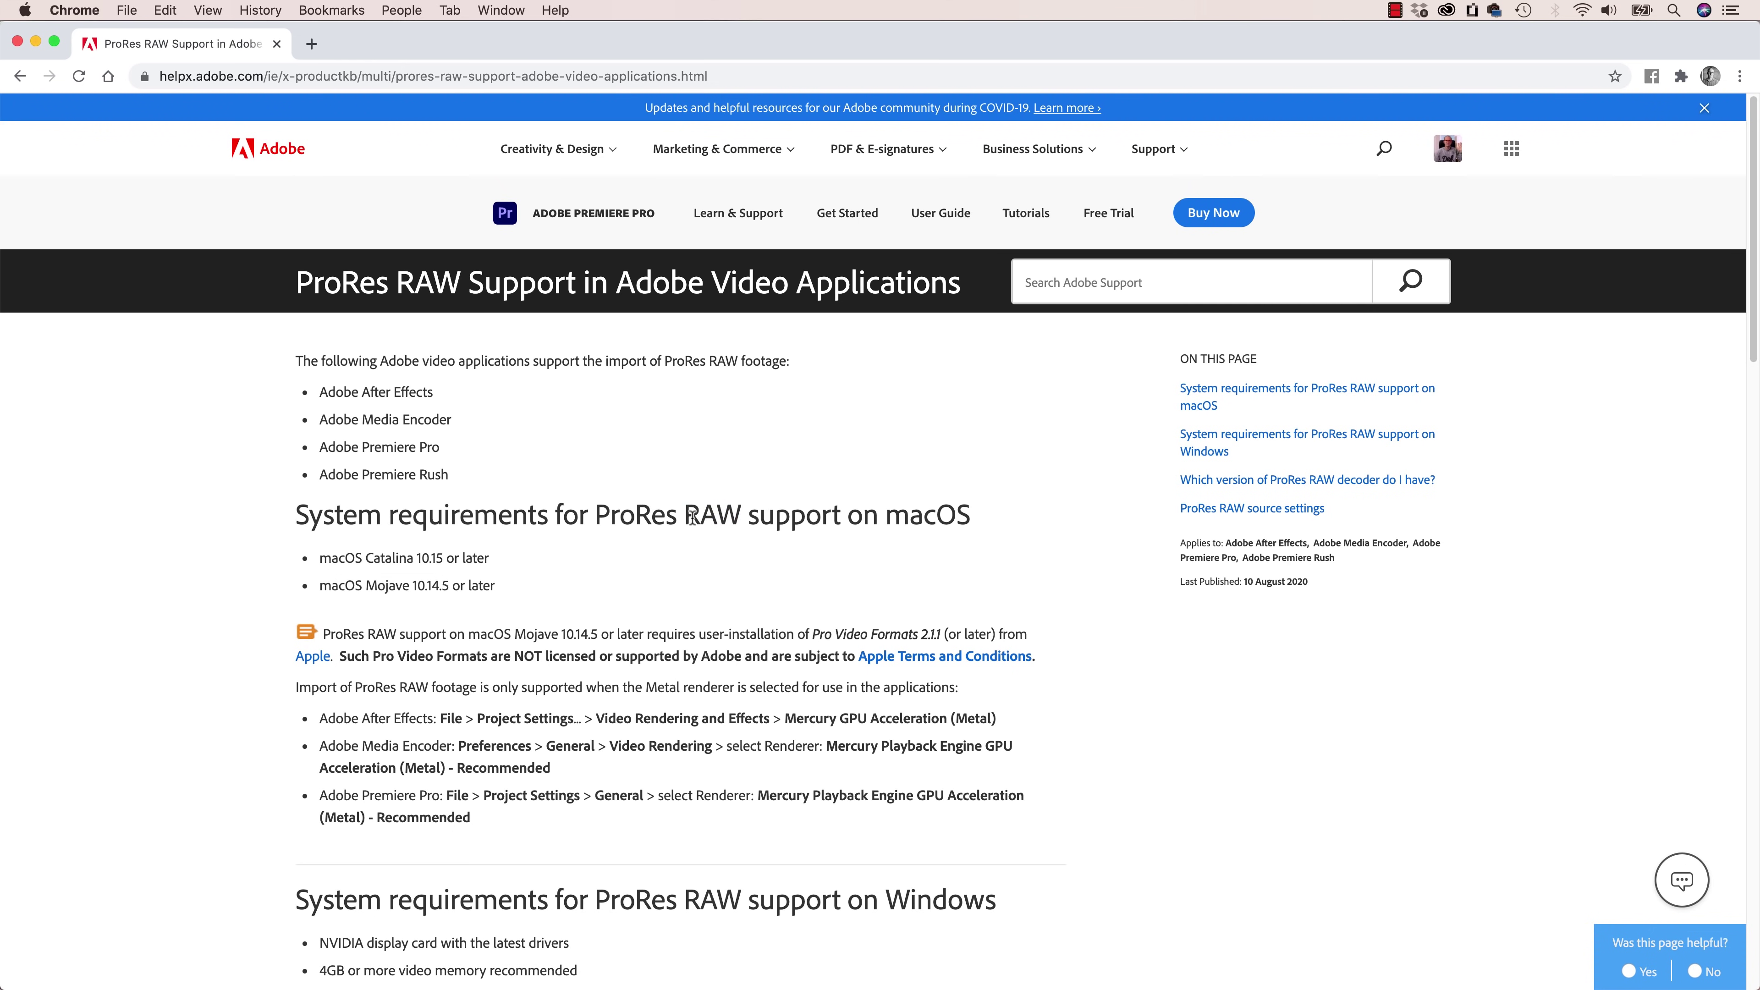